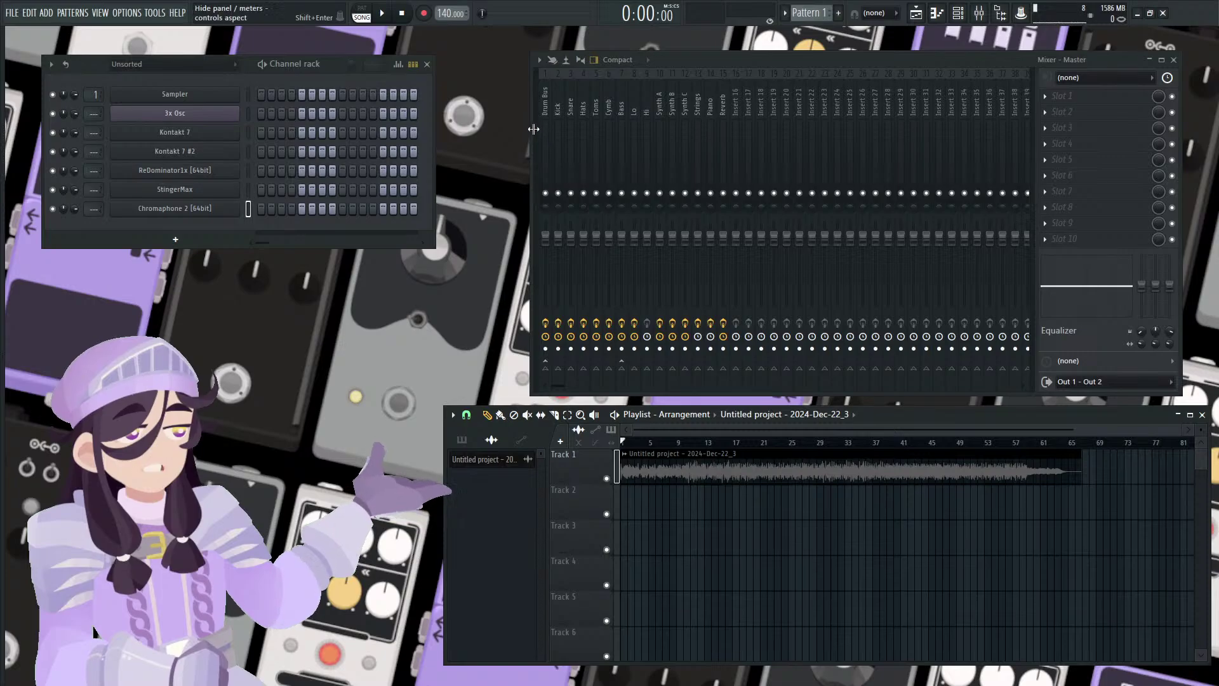
Play a short passage of the song clip on Track 1 from about bar 5 and stop playback
left_click(531, 128)
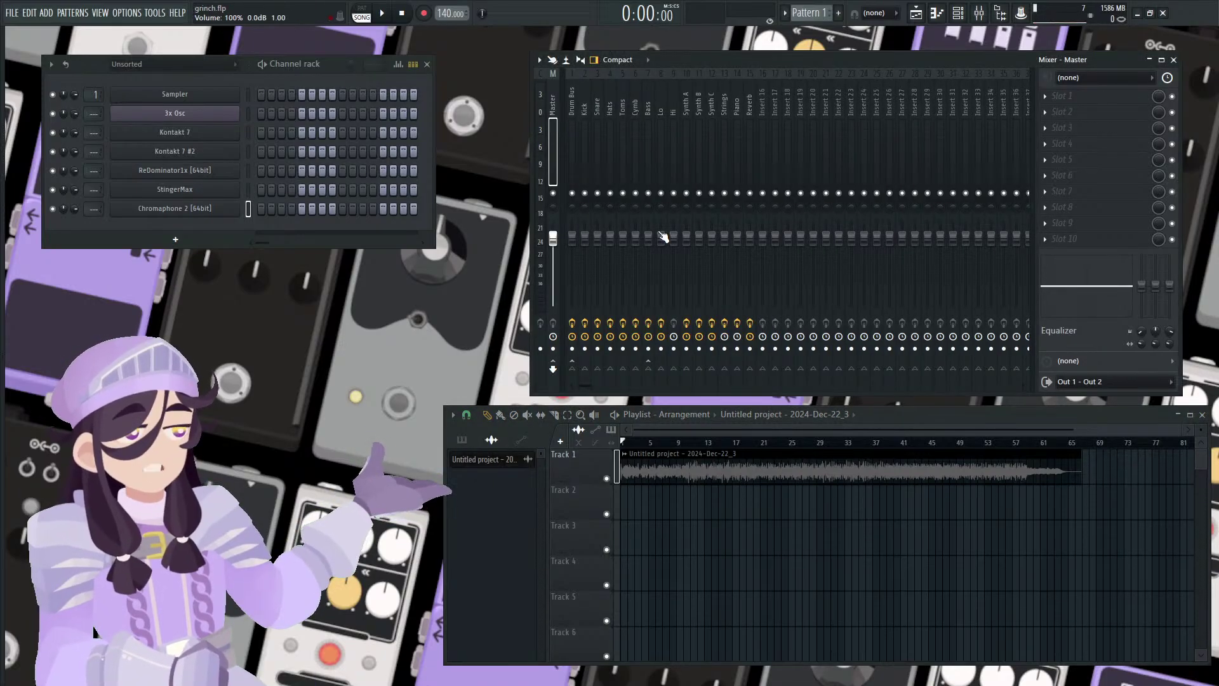
scroll(578, 505, "up", 1)
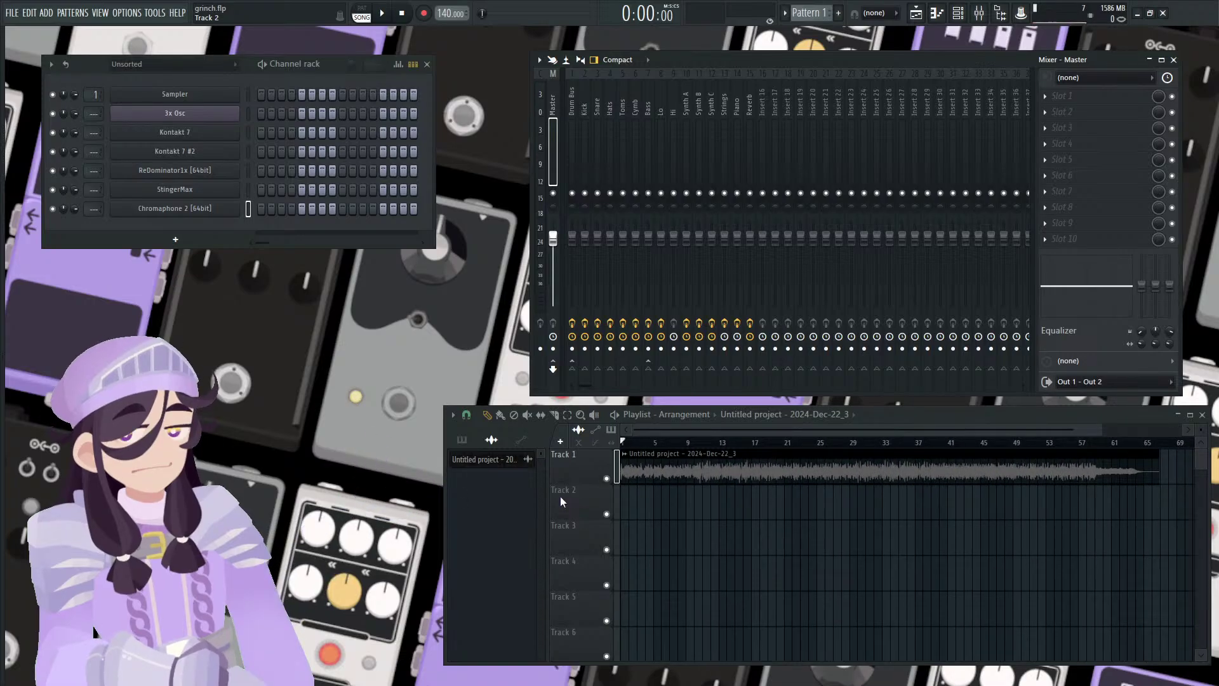
left_click(747, 443)
left_click_drag(748, 442, 723, 444)
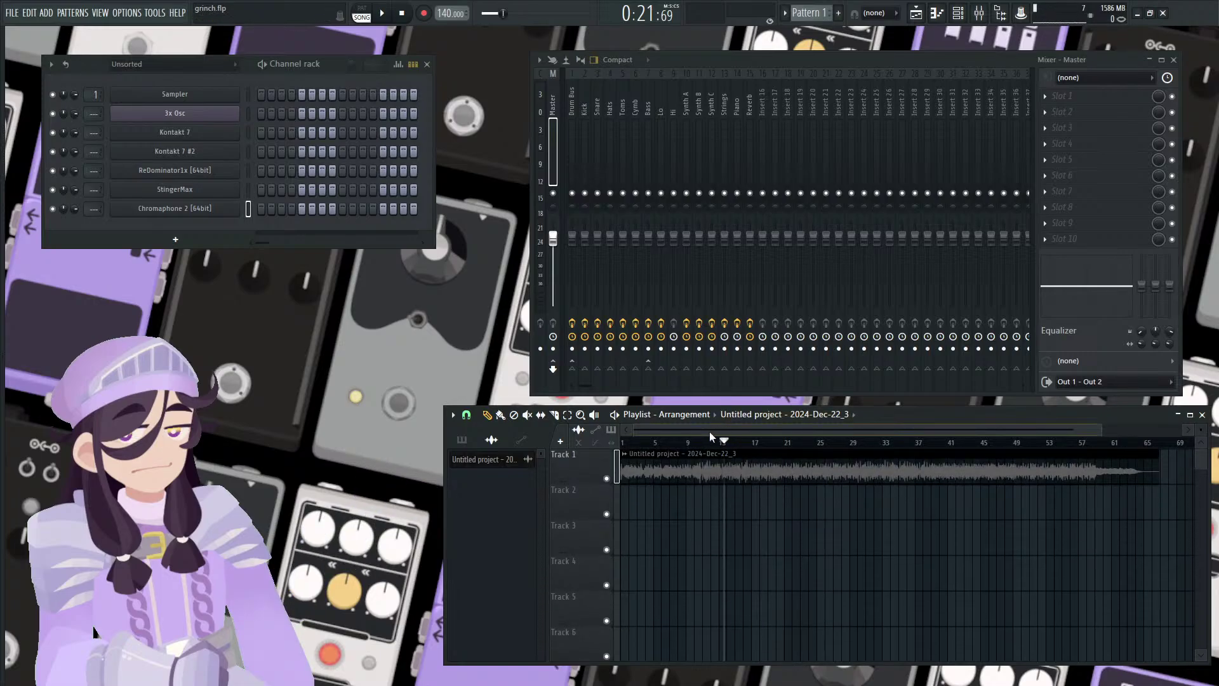
left_click_drag(631, 429, 710, 442)
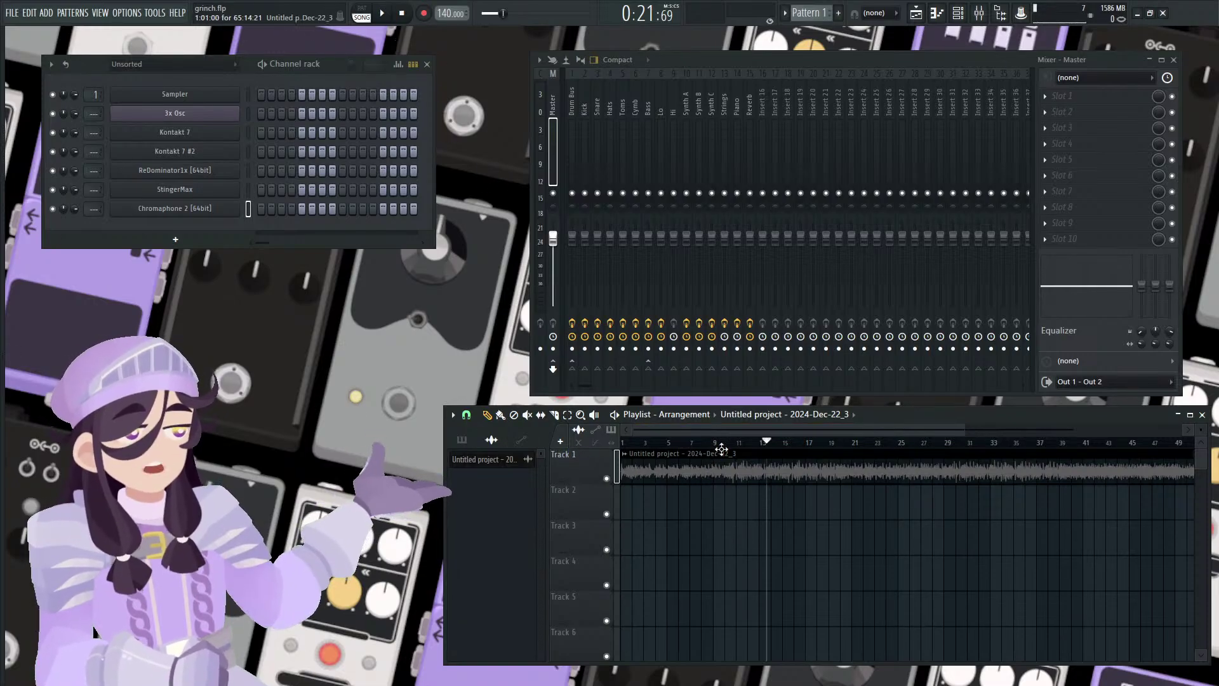
left_click(401, 12)
left_click_drag(751, 440, 670, 440)
key("space")
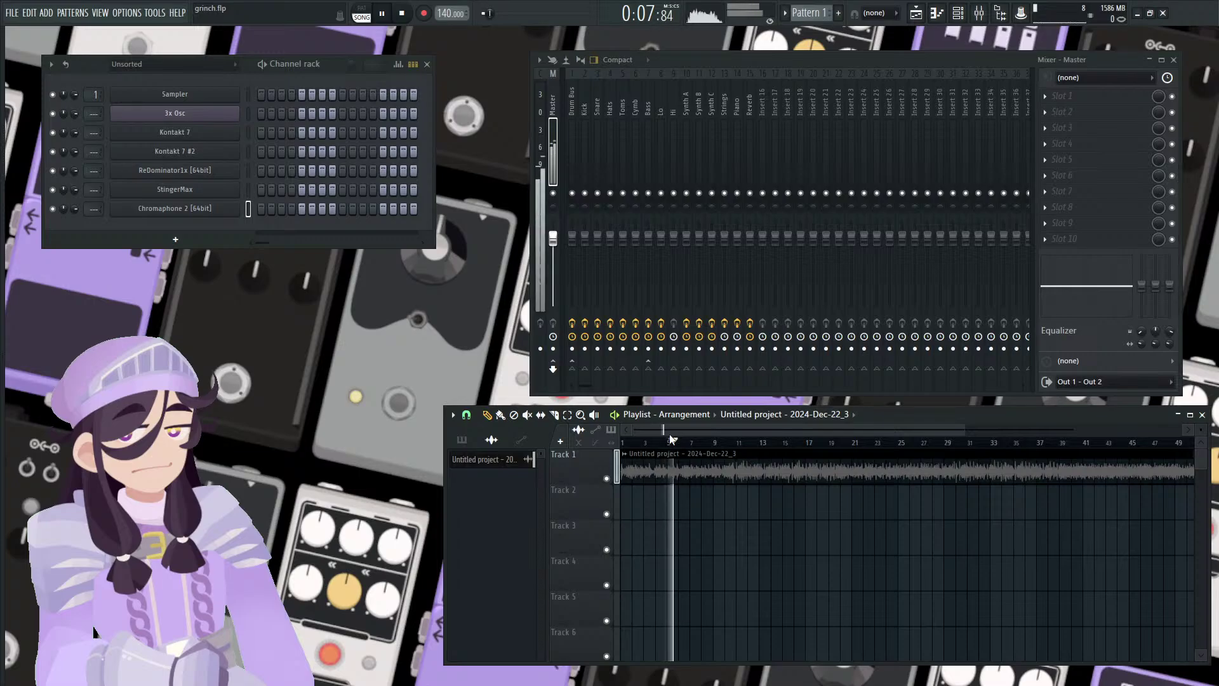
key("space")
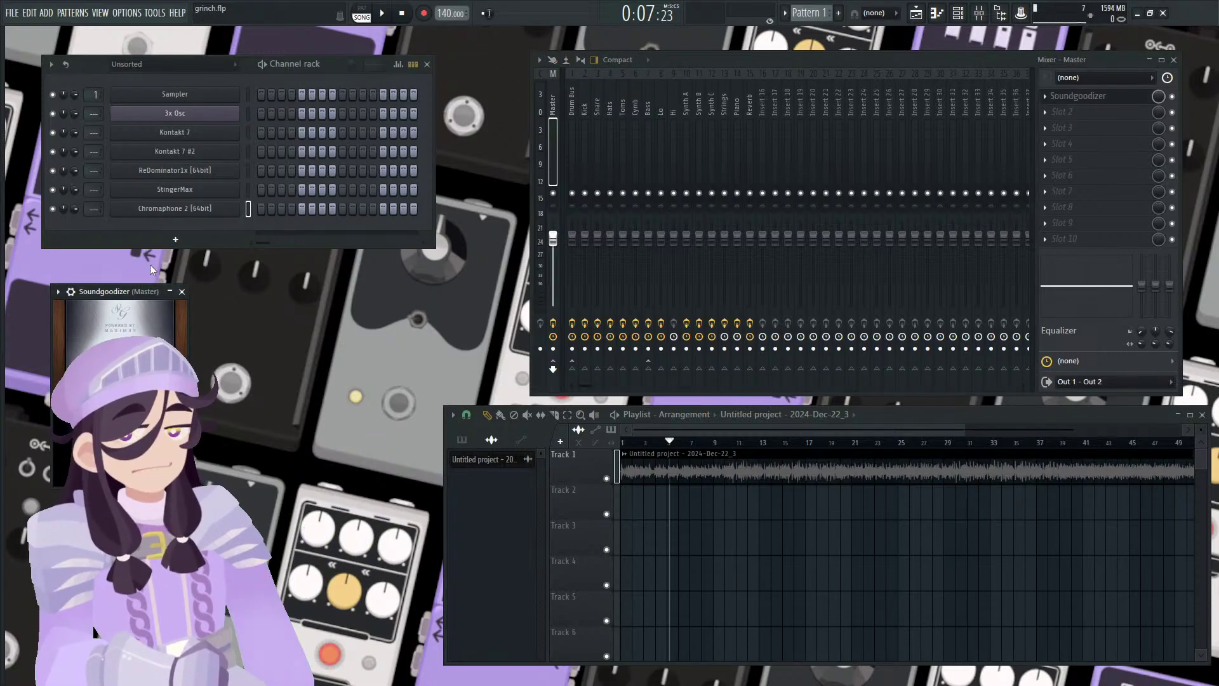
Switch the master track's Soundgoodizer to mode D with its amount at maximum
left_click_drag(115, 290, 419, 306)
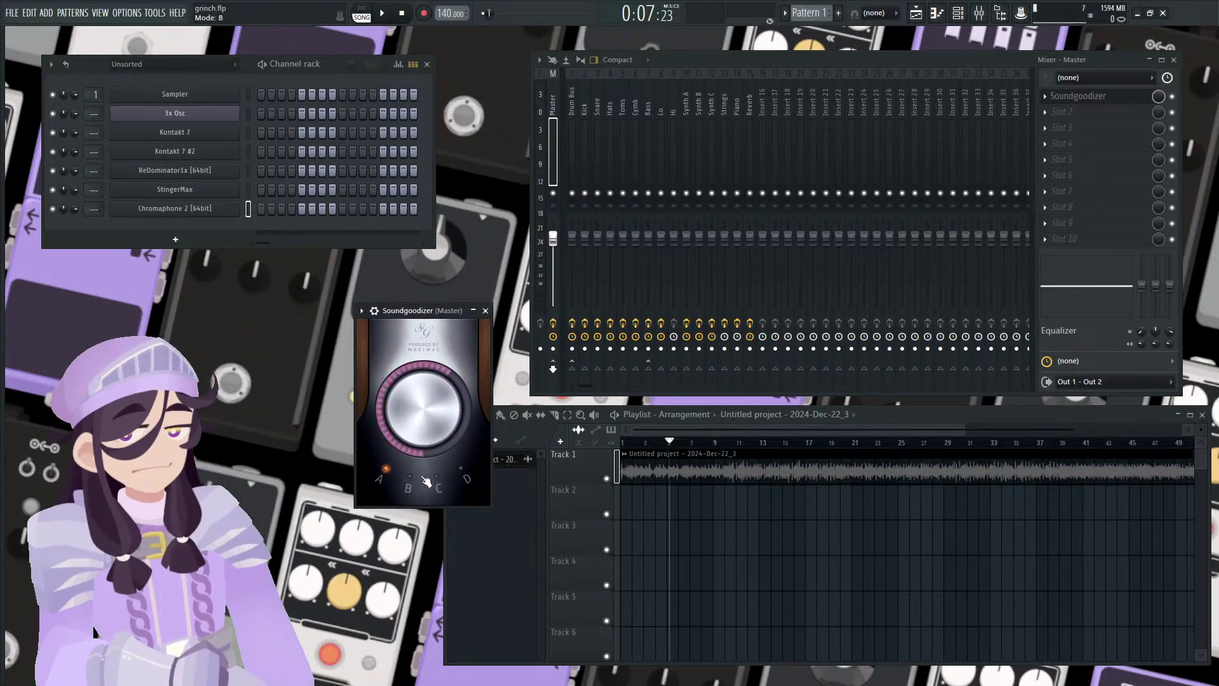
left_click(445, 488)
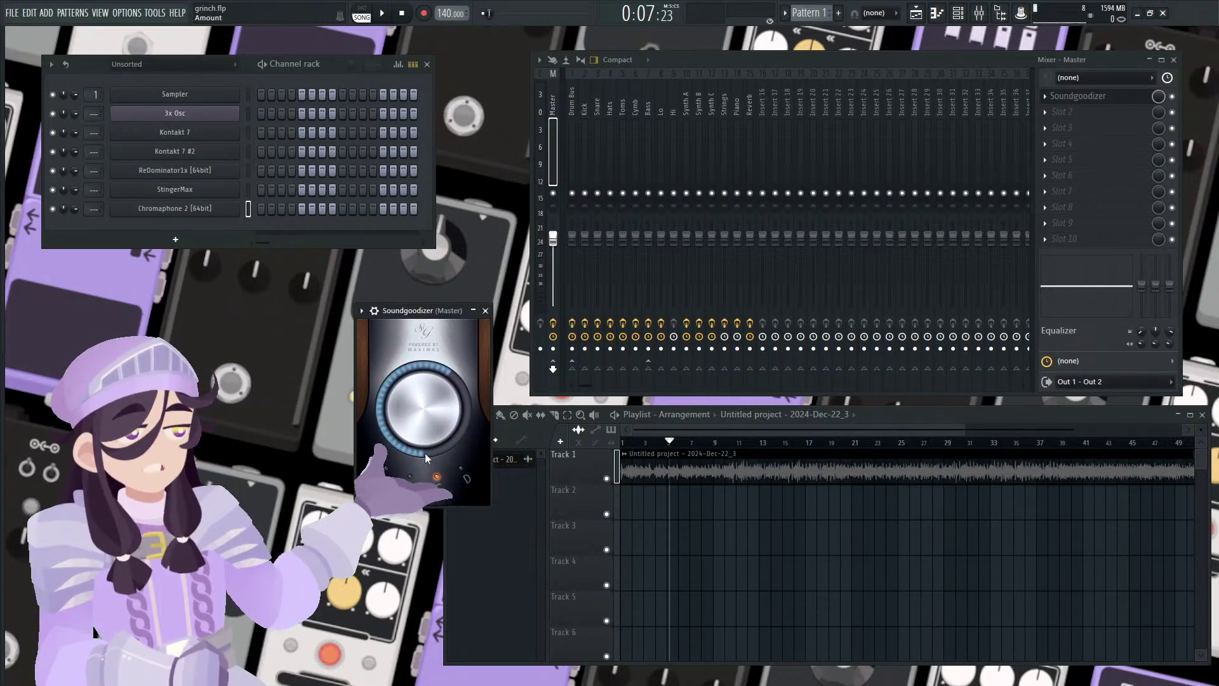
scroll(424, 402, "up", 5)
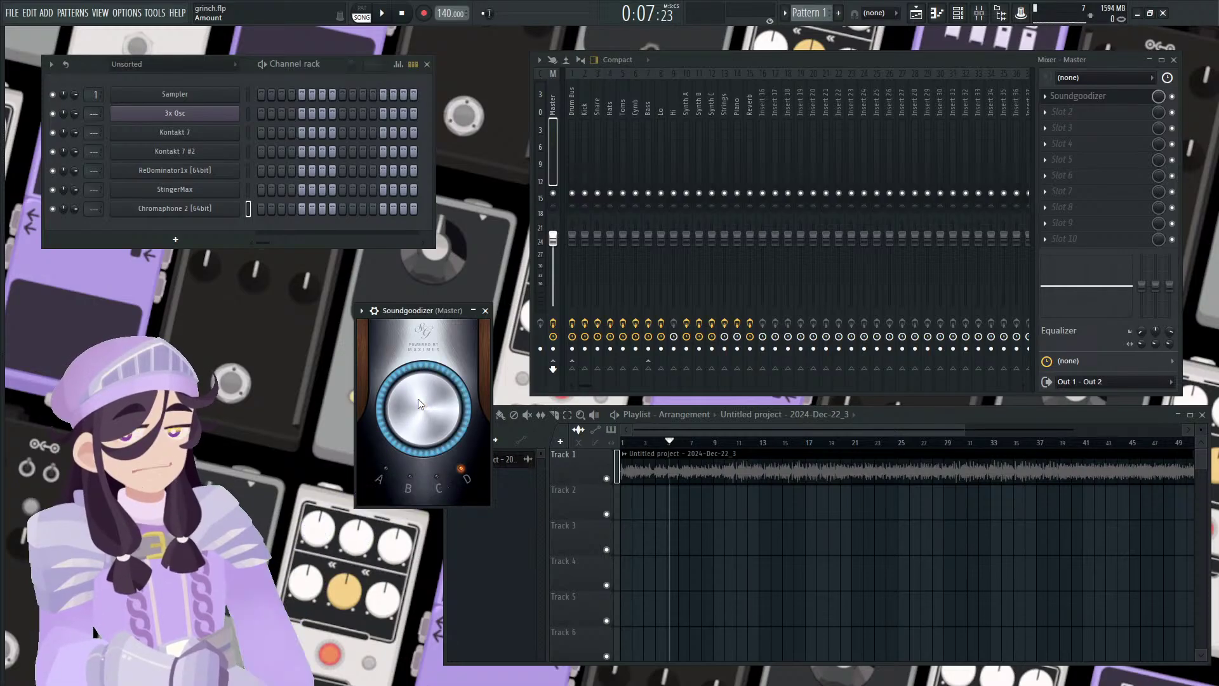
left_click_drag(409, 320, 437, 267)
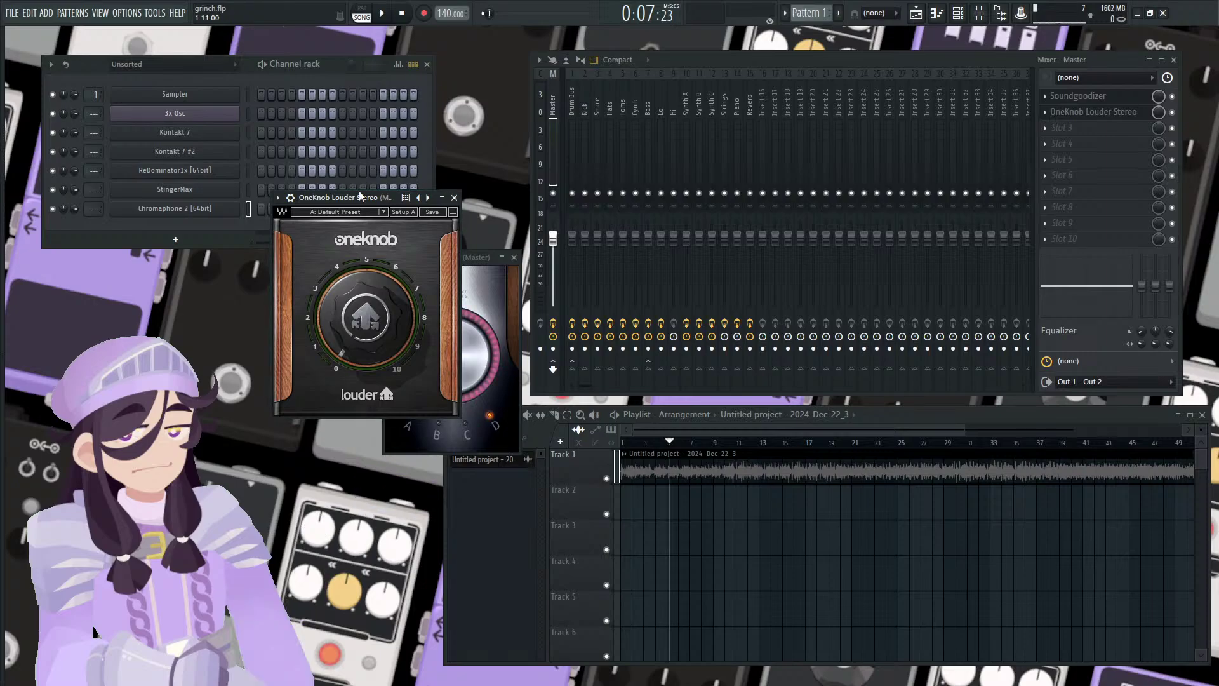
Try raising the Louder amount in OneKnob Louder Stereo on the master and remove the plugin from slot 2
left_click_drag(341, 204, 635, 241)
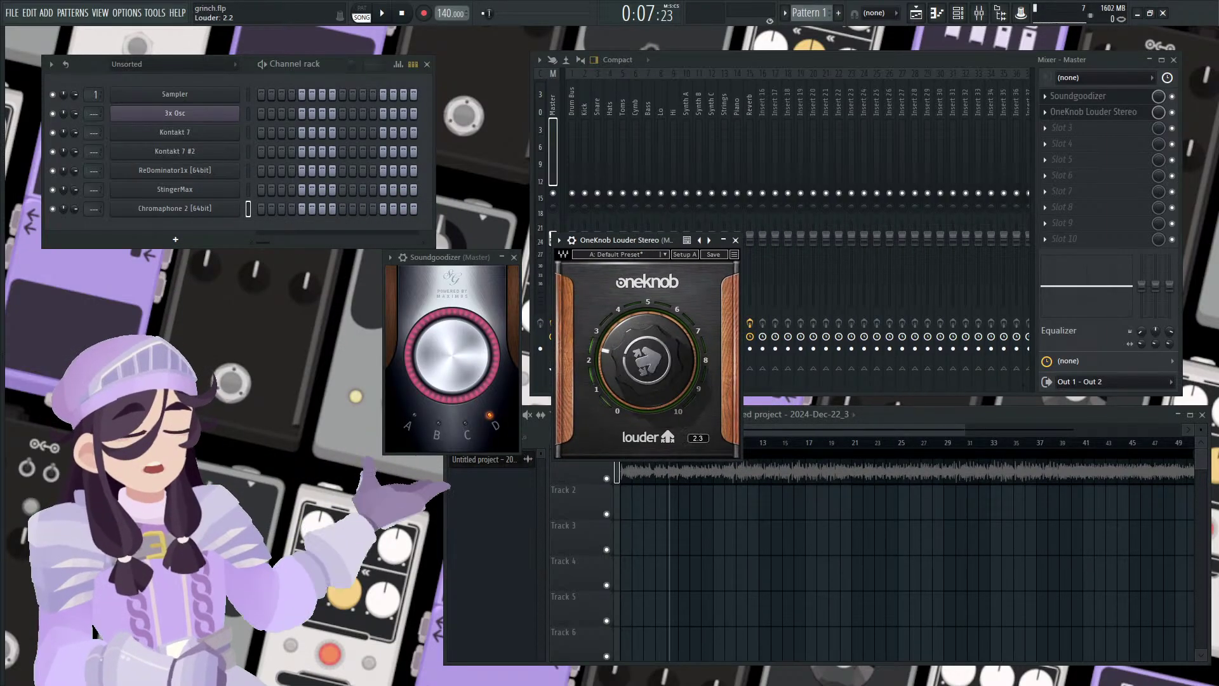
left_click_drag(646, 374, 646, 324)
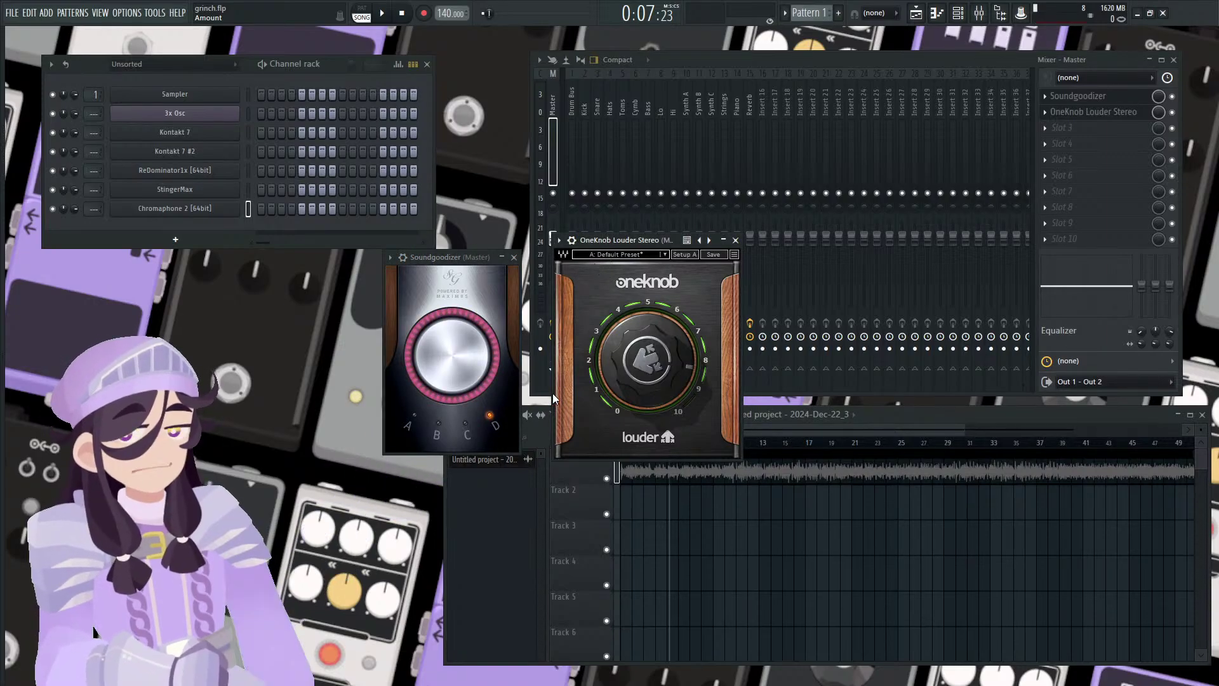
left_click_drag(604, 240, 607, 230)
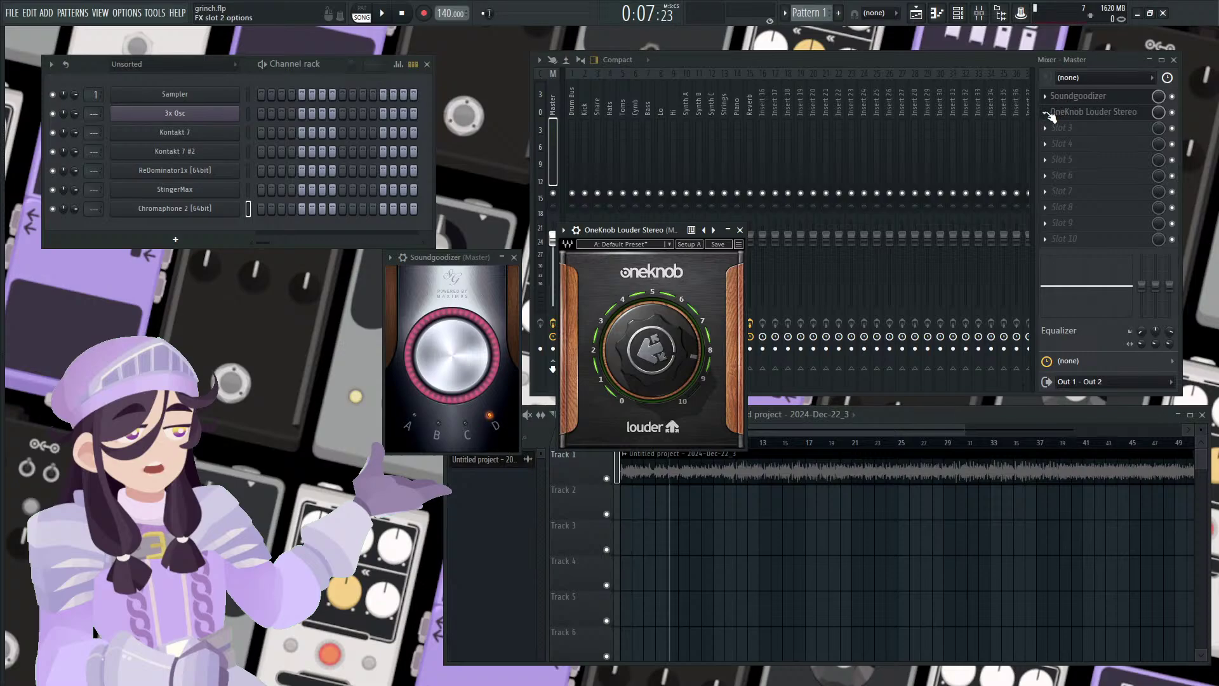
left_click(1051, 116)
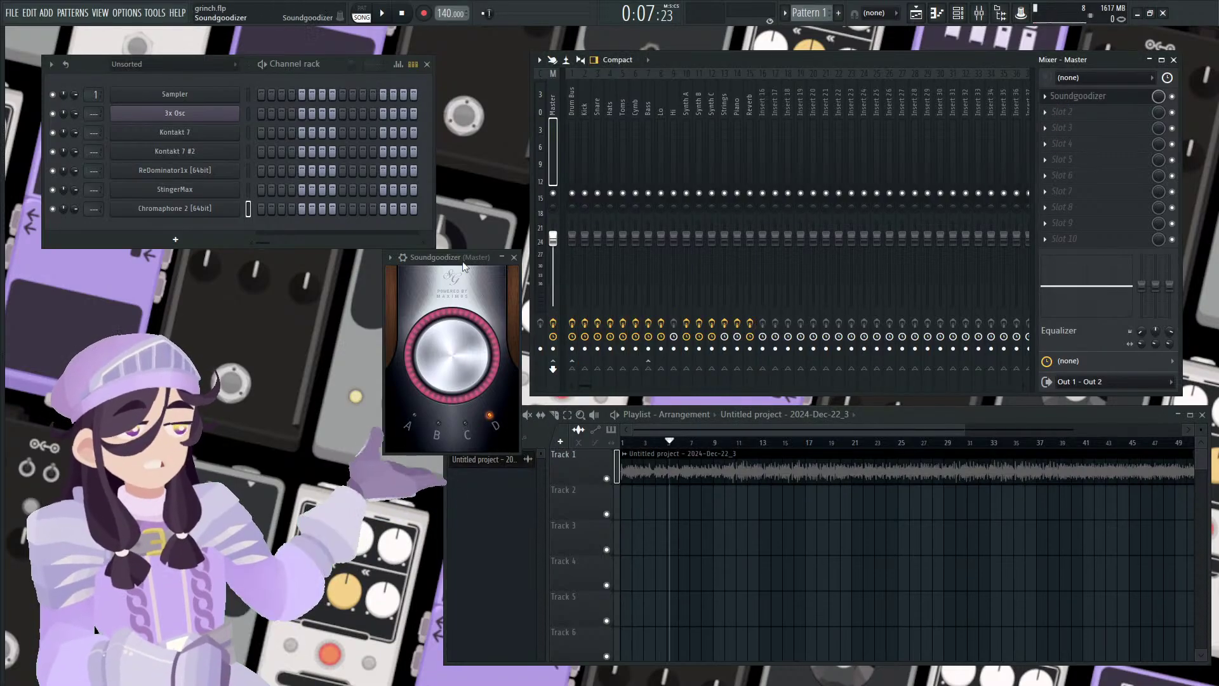
Try the TSE R47 distortion on the master with Drive at about 4.7 and remove it from slot 2
left_click_drag(440, 266, 380, 329)
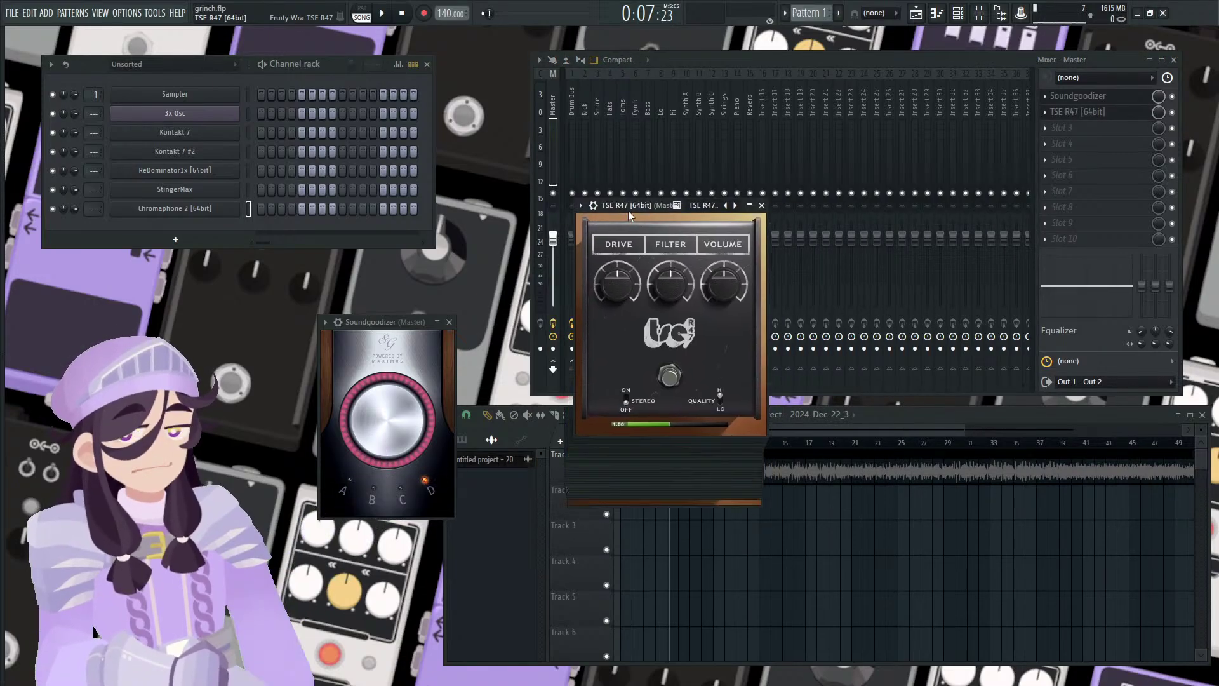
left_click_drag(628, 211, 634, 257)
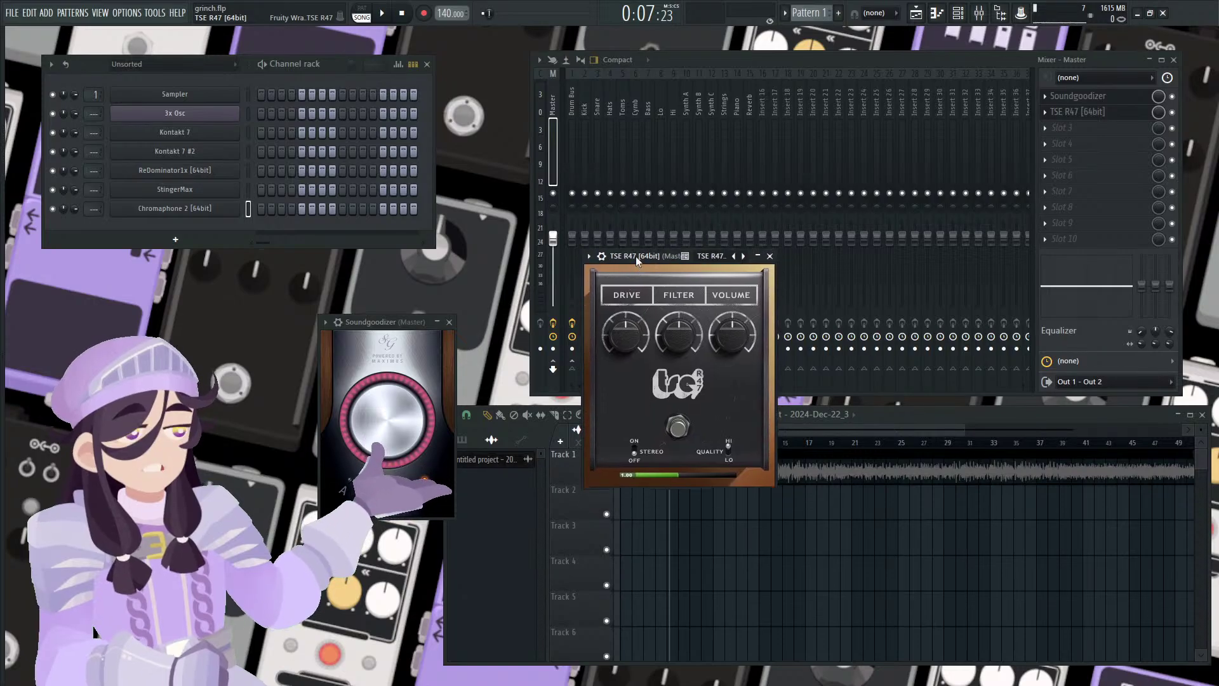
left_click(634, 334)
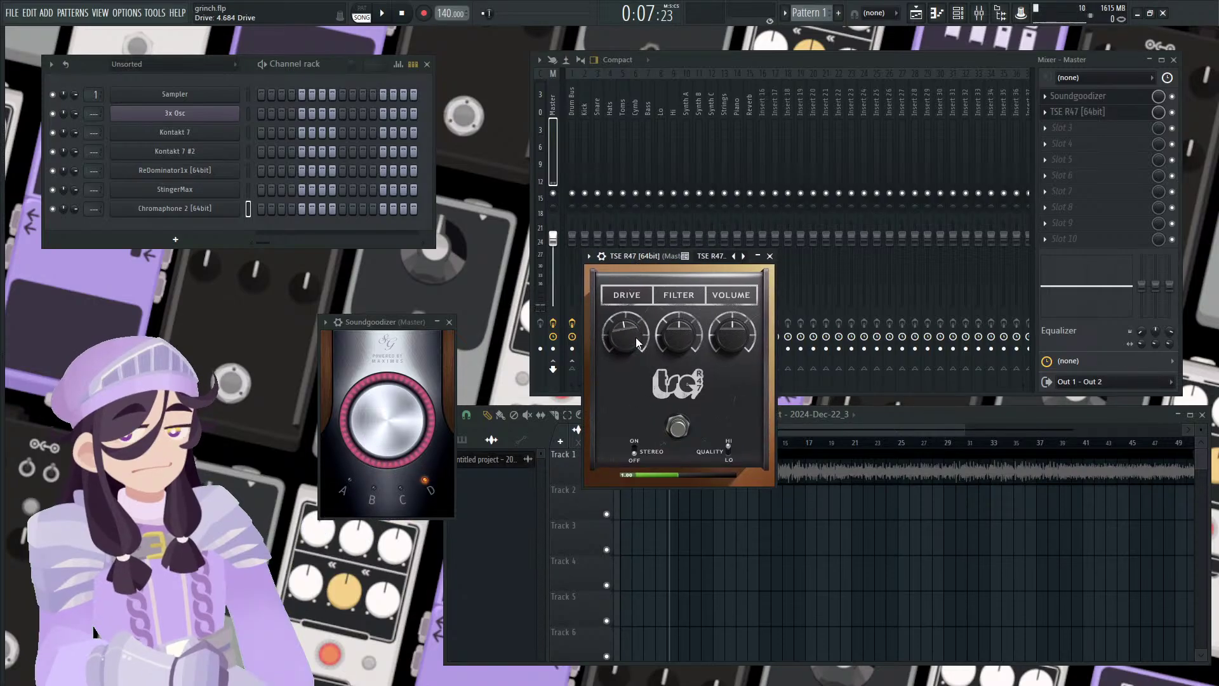
left_click_drag(637, 343, 698, 324)
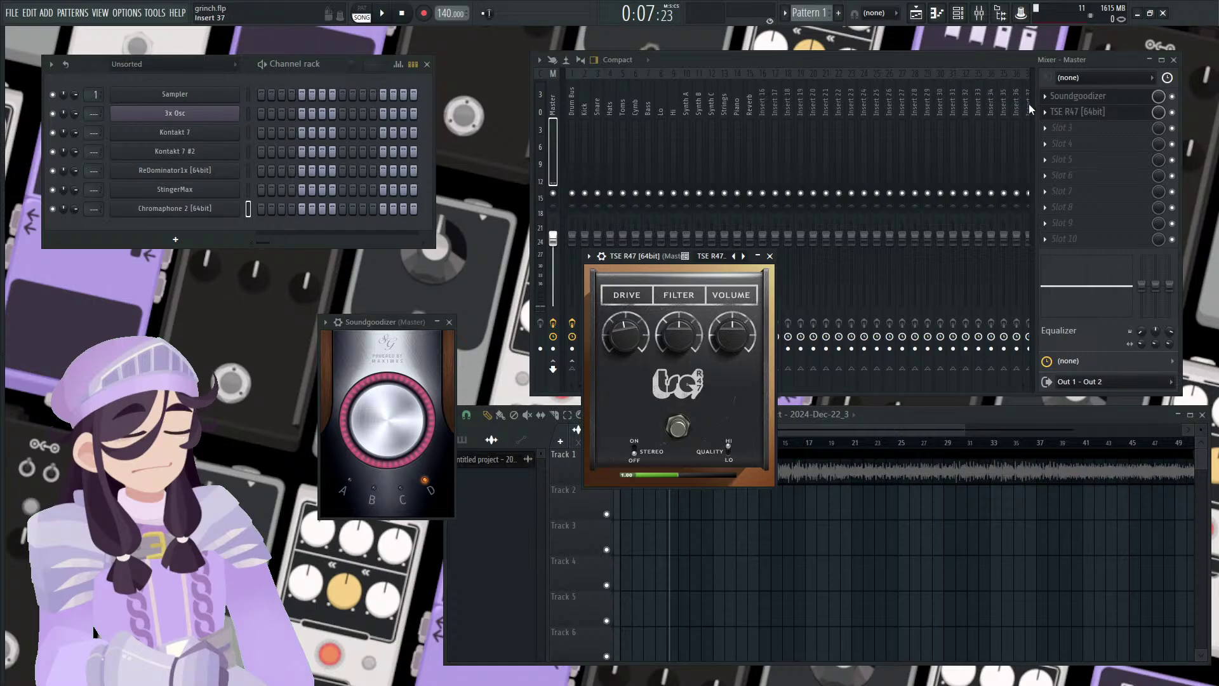
left_click(1055, 114)
left_click(1045, 112)
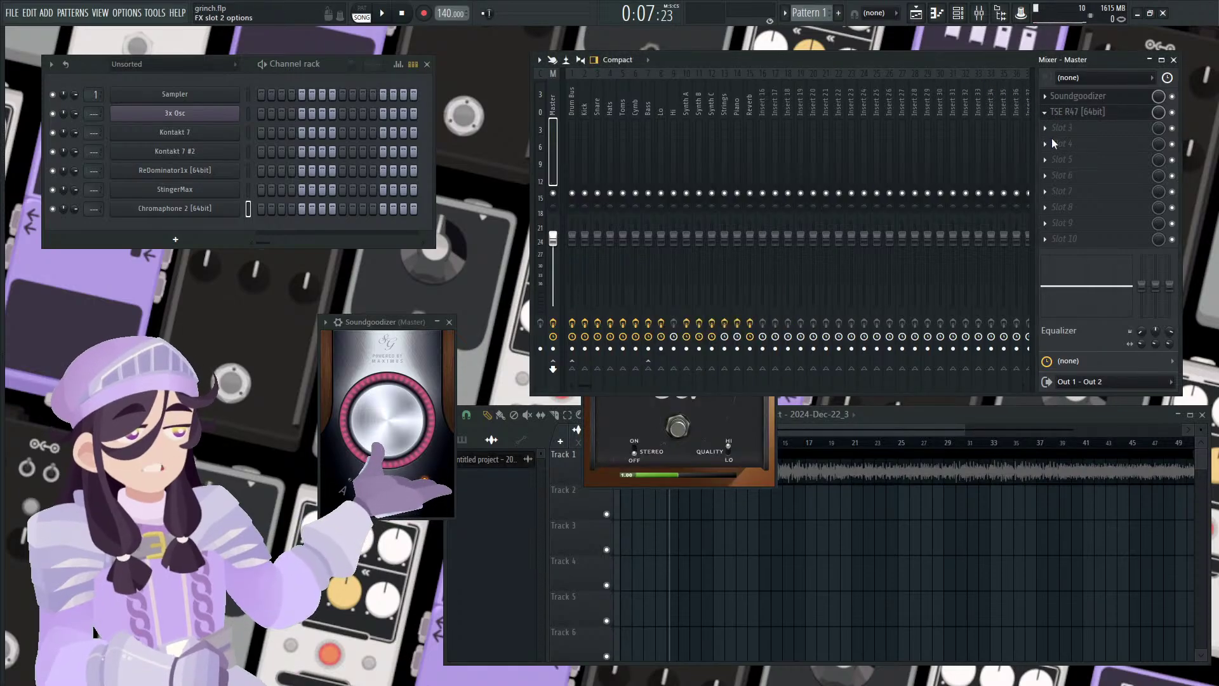
Reposition the Soundgoodizer window and move the playlist's playback position to about bar 11
left_click_drag(373, 327, 435, 329)
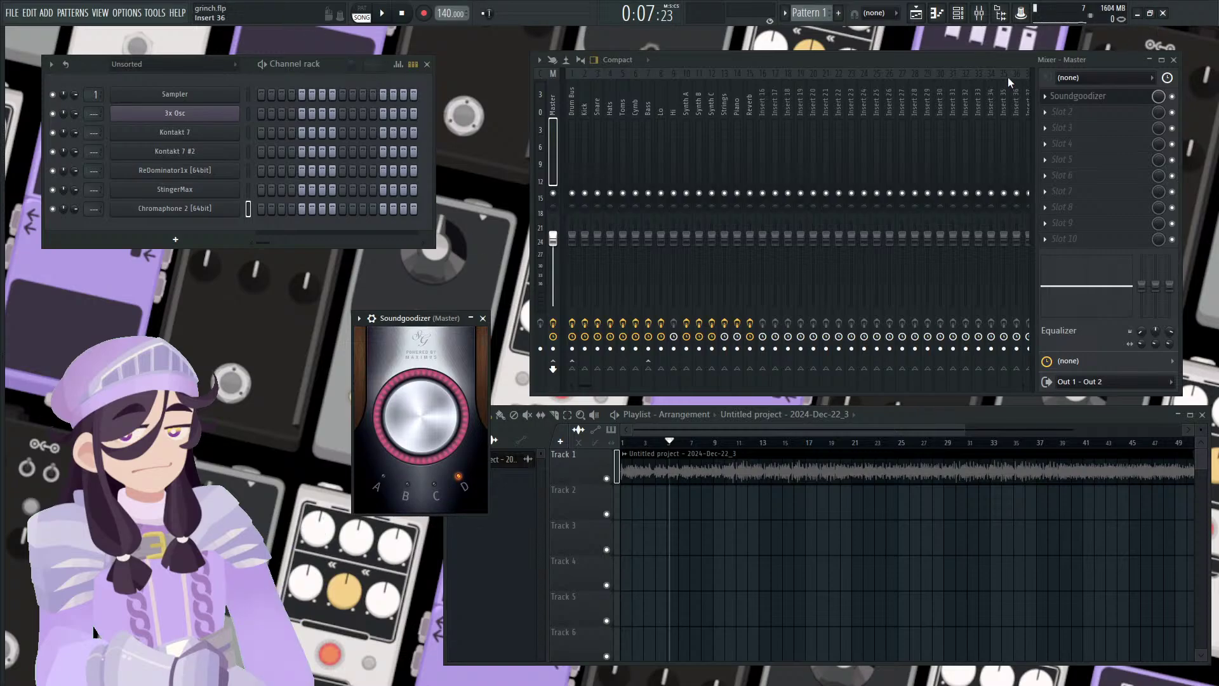
left_click(1044, 95)
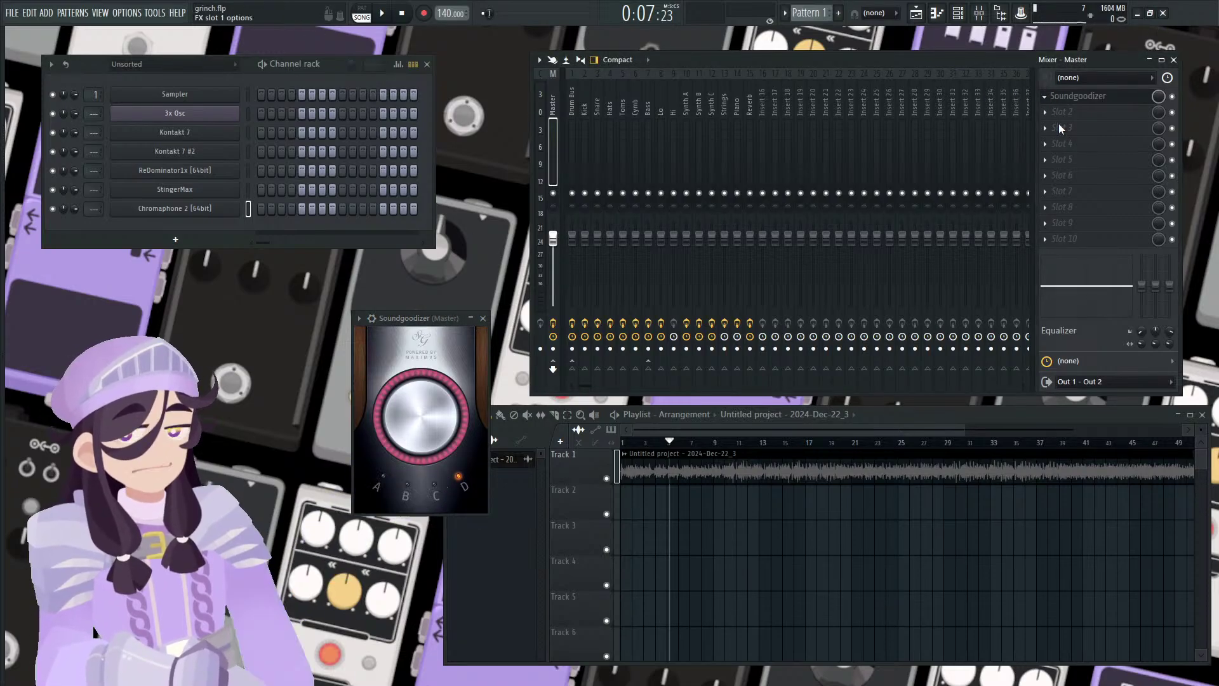
left_click(454, 549)
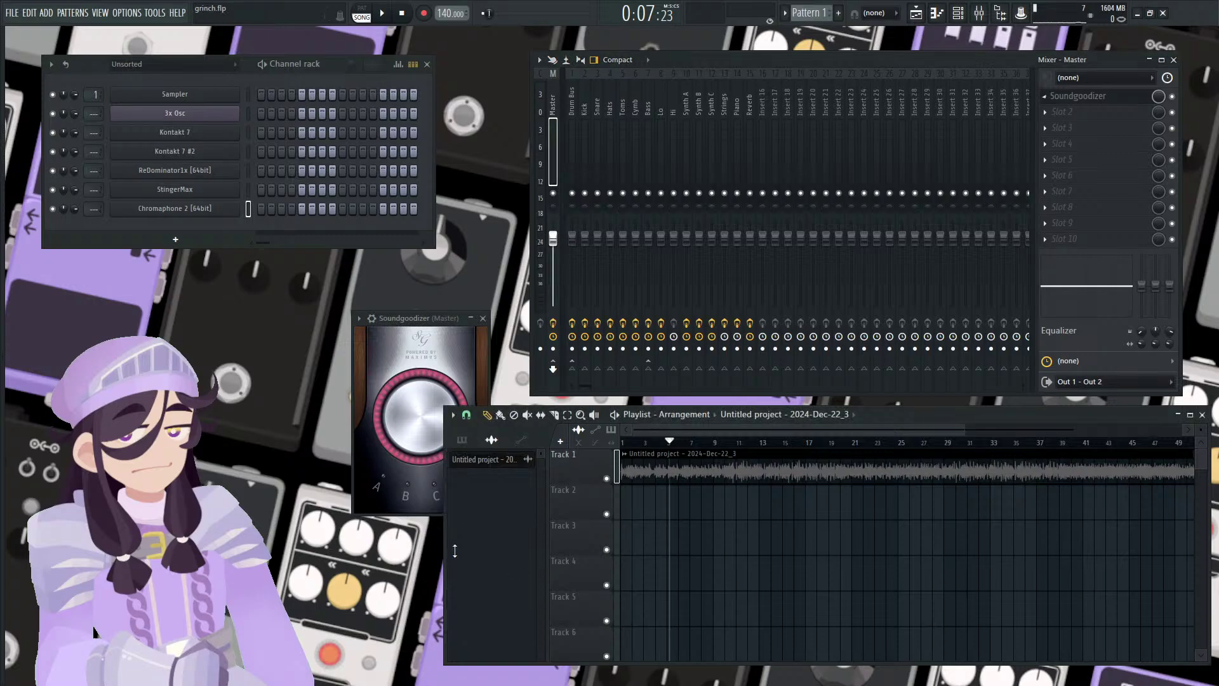
scroll(656, 427, "down", 3)
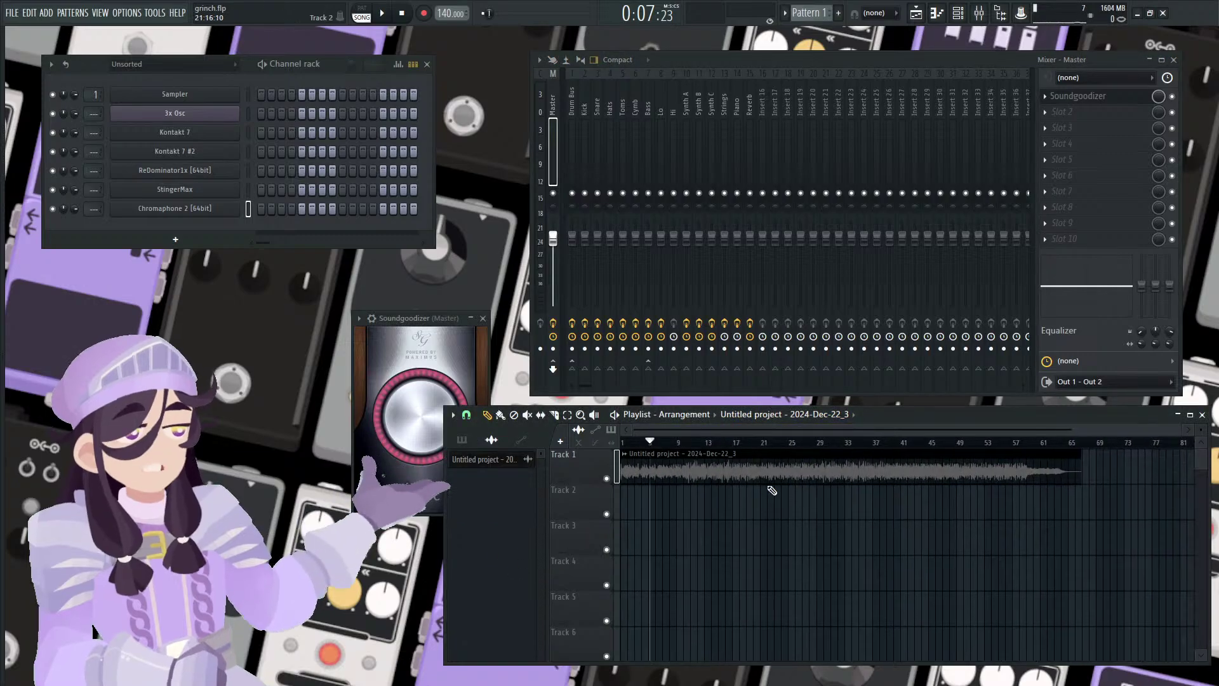
mouse_move(775, 436)
left_mouse_down()
mouse_move(677, 437)
mouse_move(688, 435)
left_mouse_up()
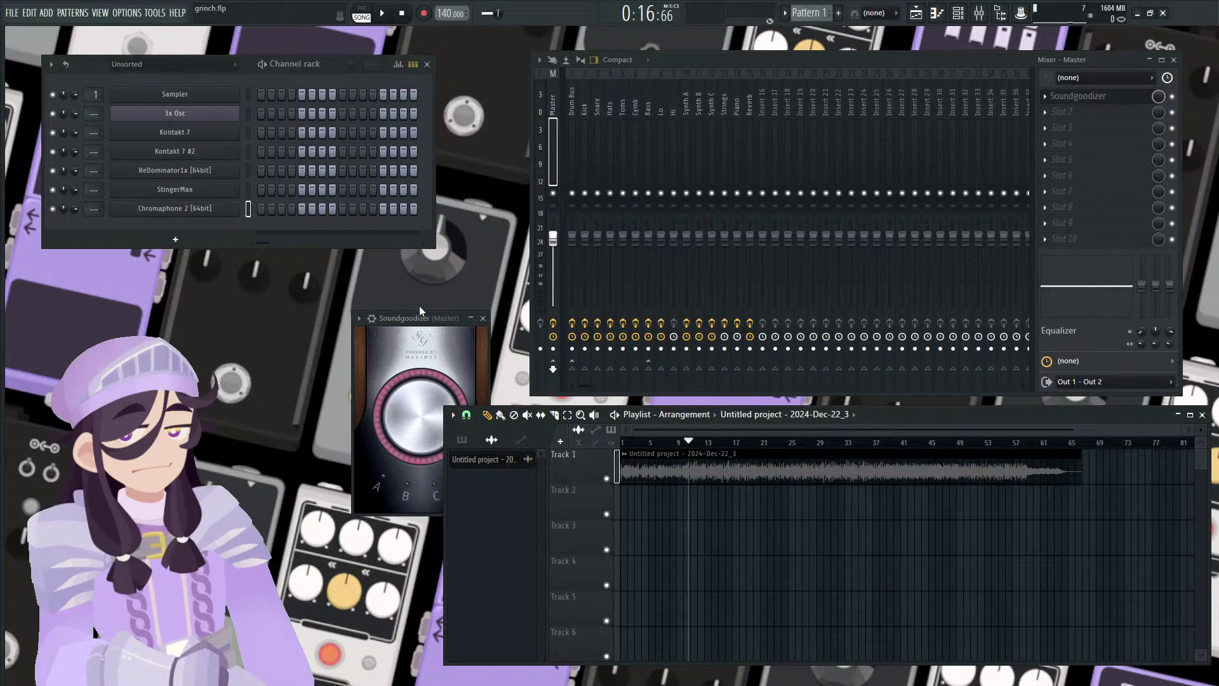
Switch the Soundgoodizer through its modes to C, turn its slot's mix level all the way down and close its window
left_click(483, 318)
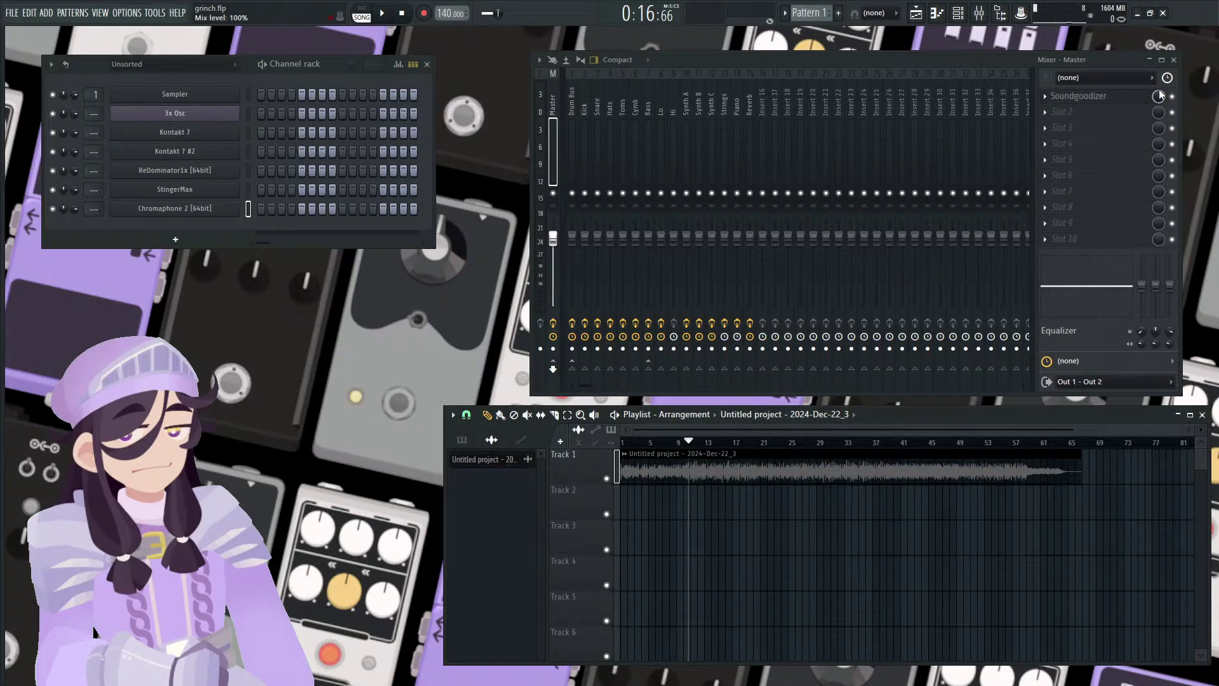
left_click(1141, 95)
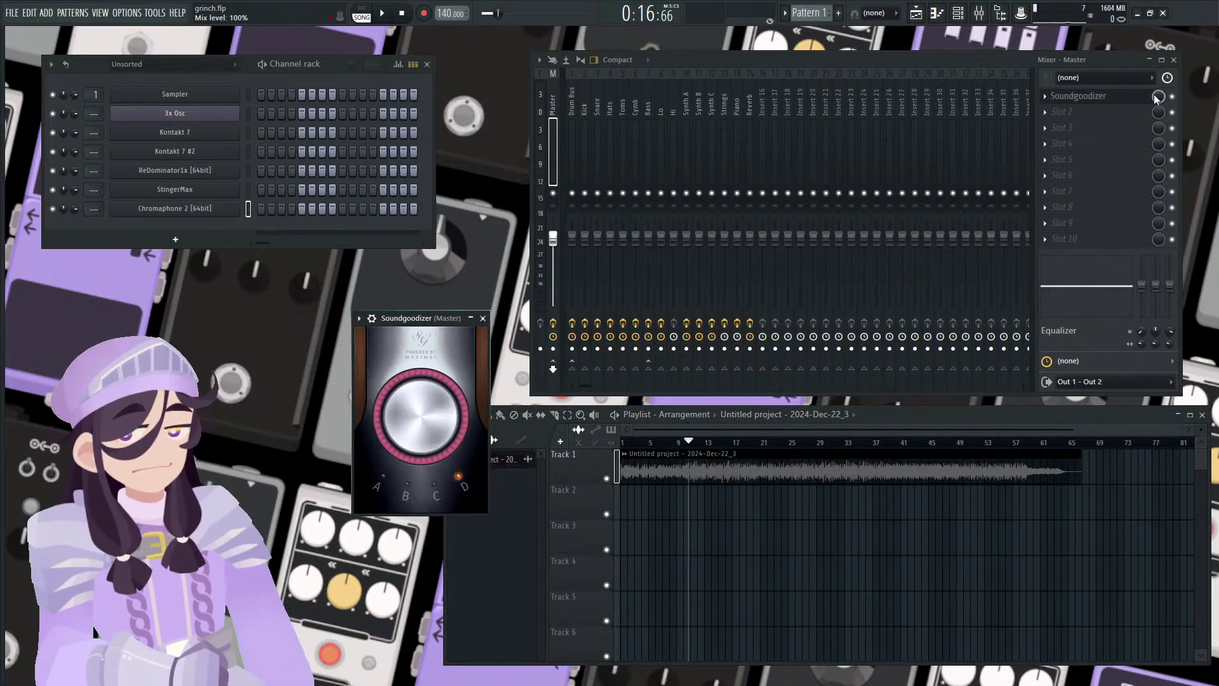
left_click(380, 480)
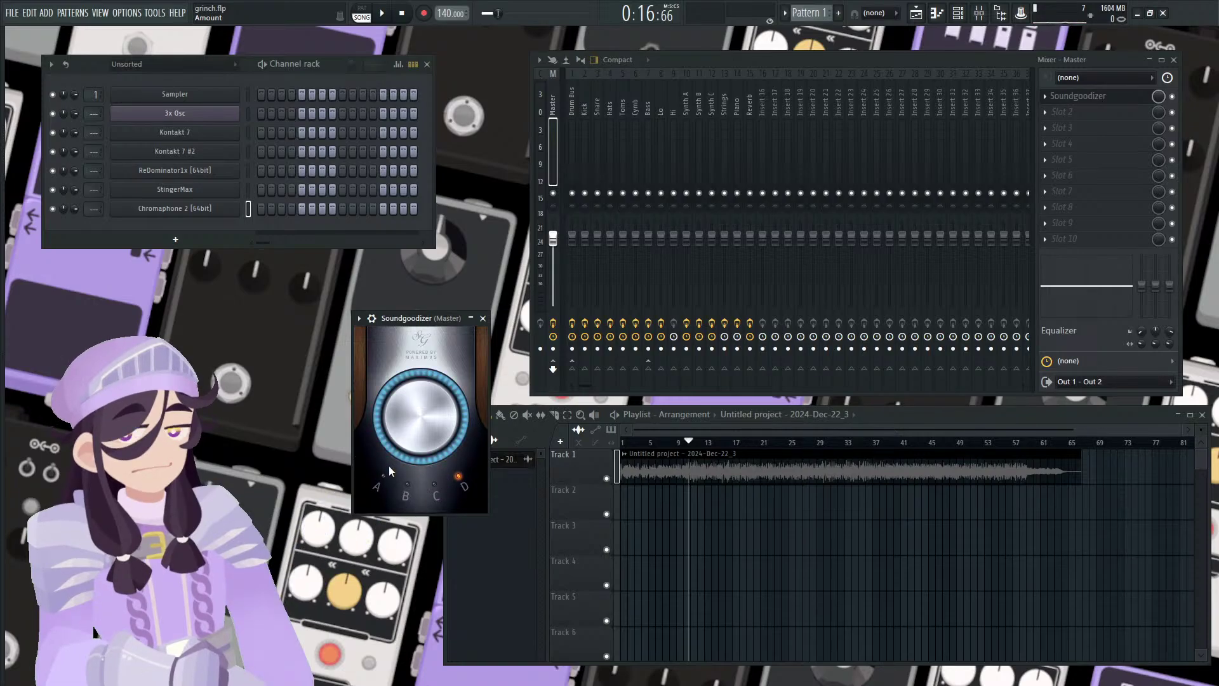
left_click(405, 491)
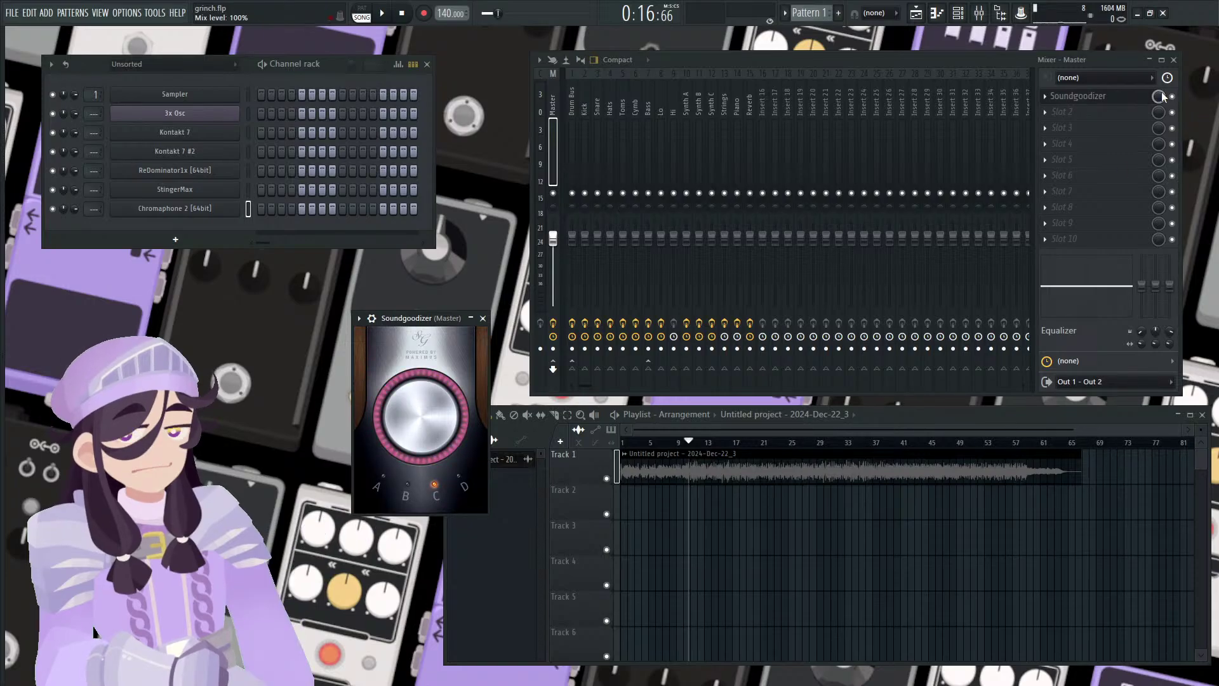
mouse_move(1158, 96)
left_mouse_down()
mouse_move(1158, 133)
mouse_move(1158, 98)
left_mouse_up()
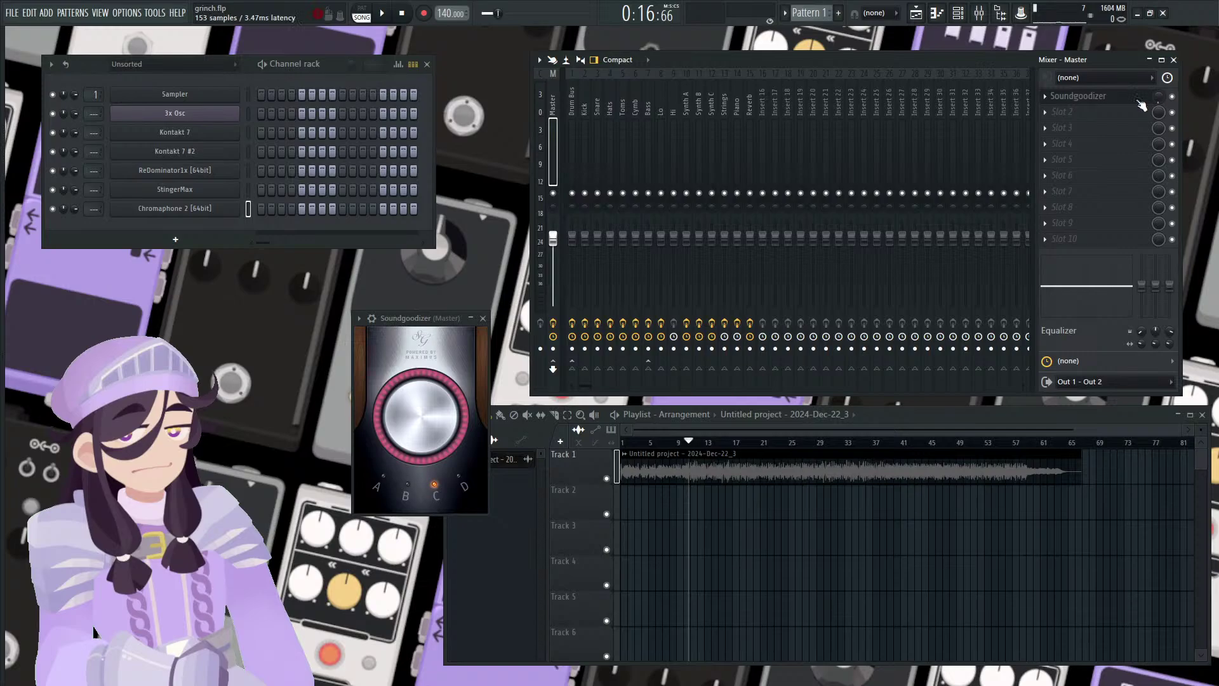
left_click(483, 318)
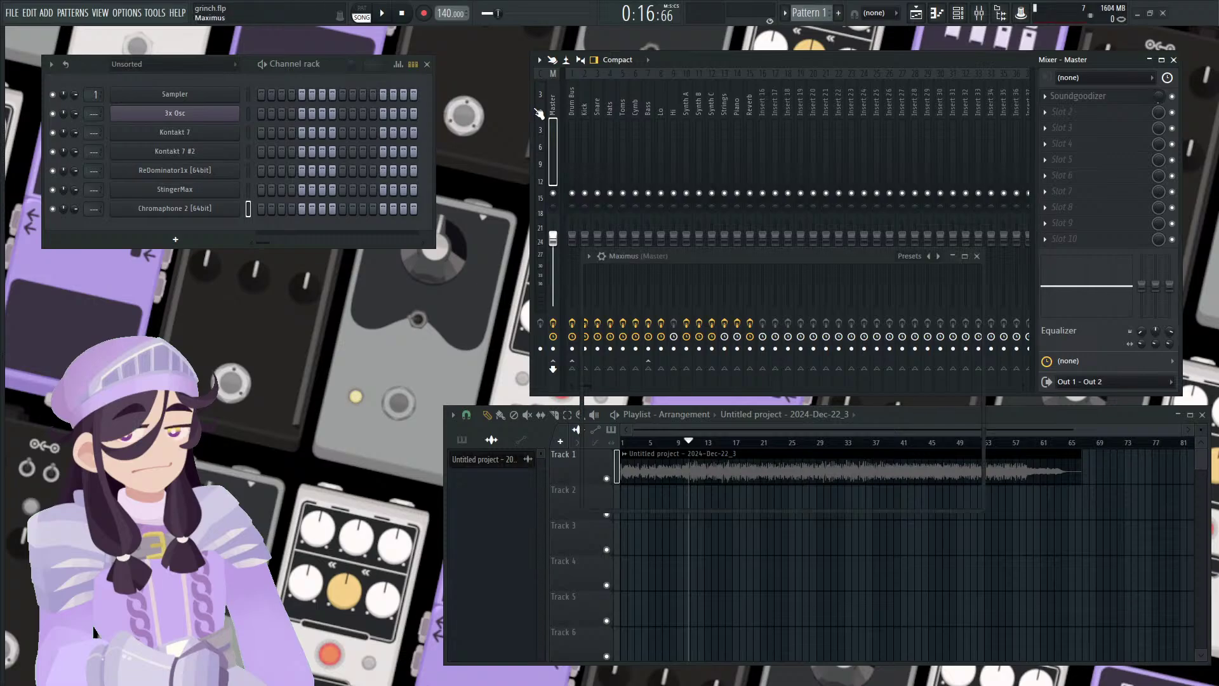
Load preset "a" in the master track's Maximus, step through presets "b" and "c" for comparison, and return to "a"
left_click_drag(730, 255, 493, 258)
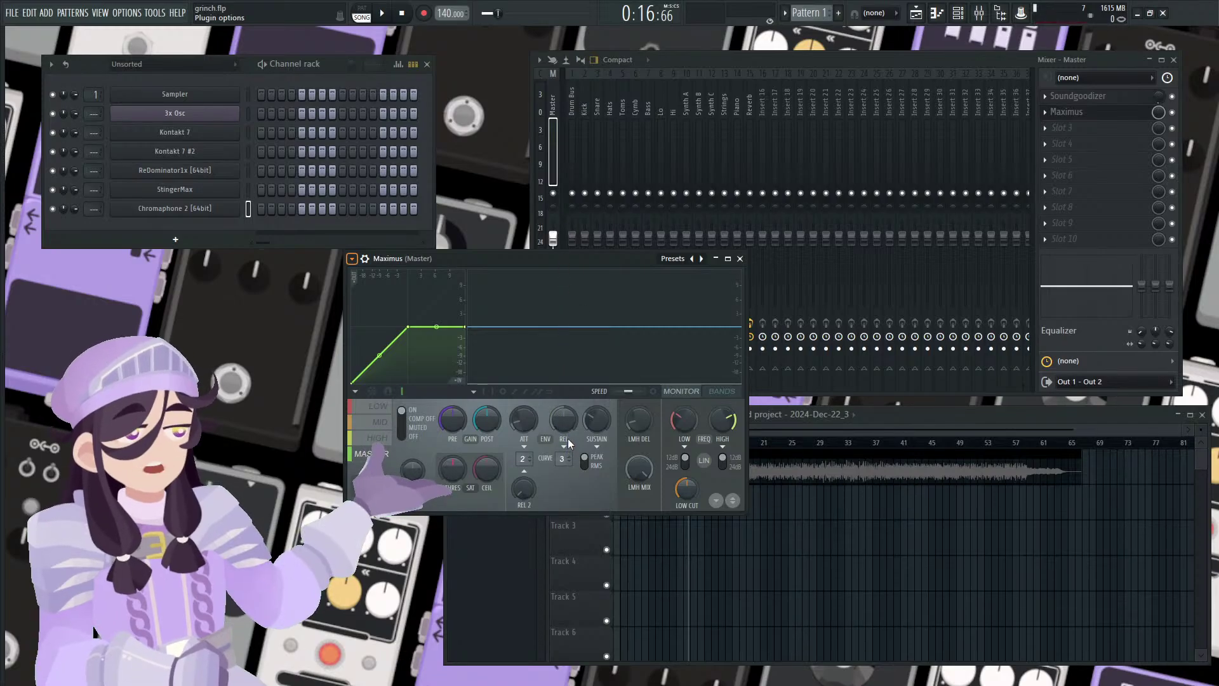
left_click(537, 570)
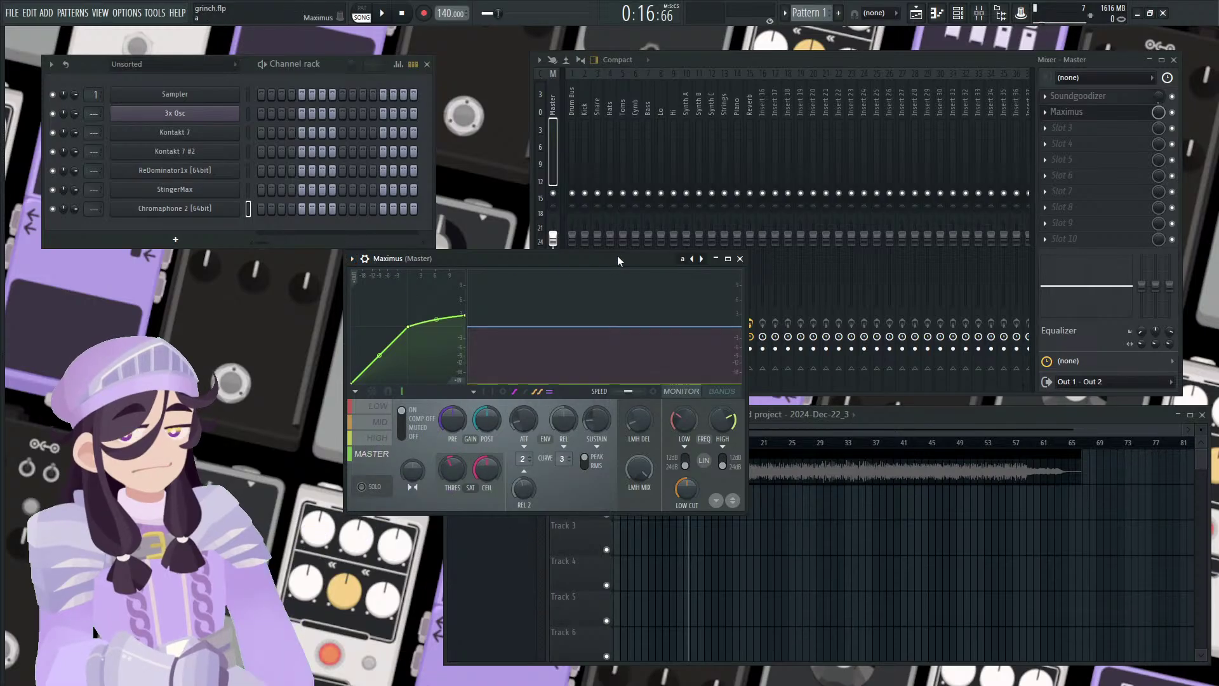
left_click(701, 258)
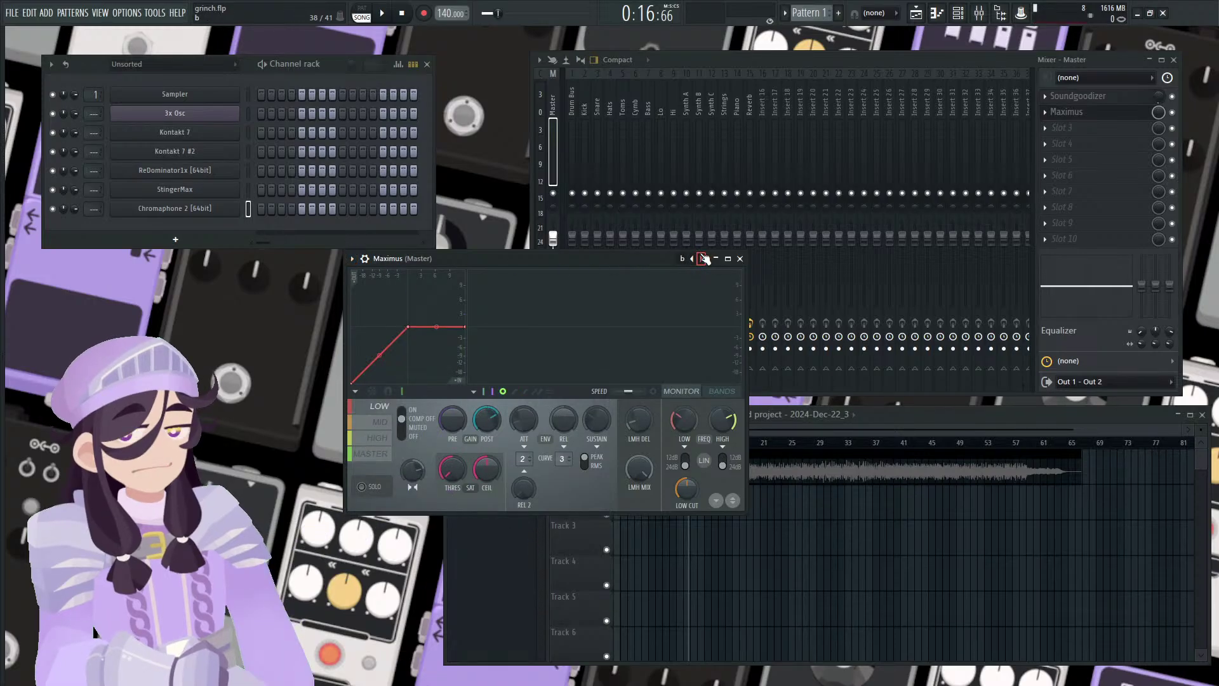
left_click(702, 259)
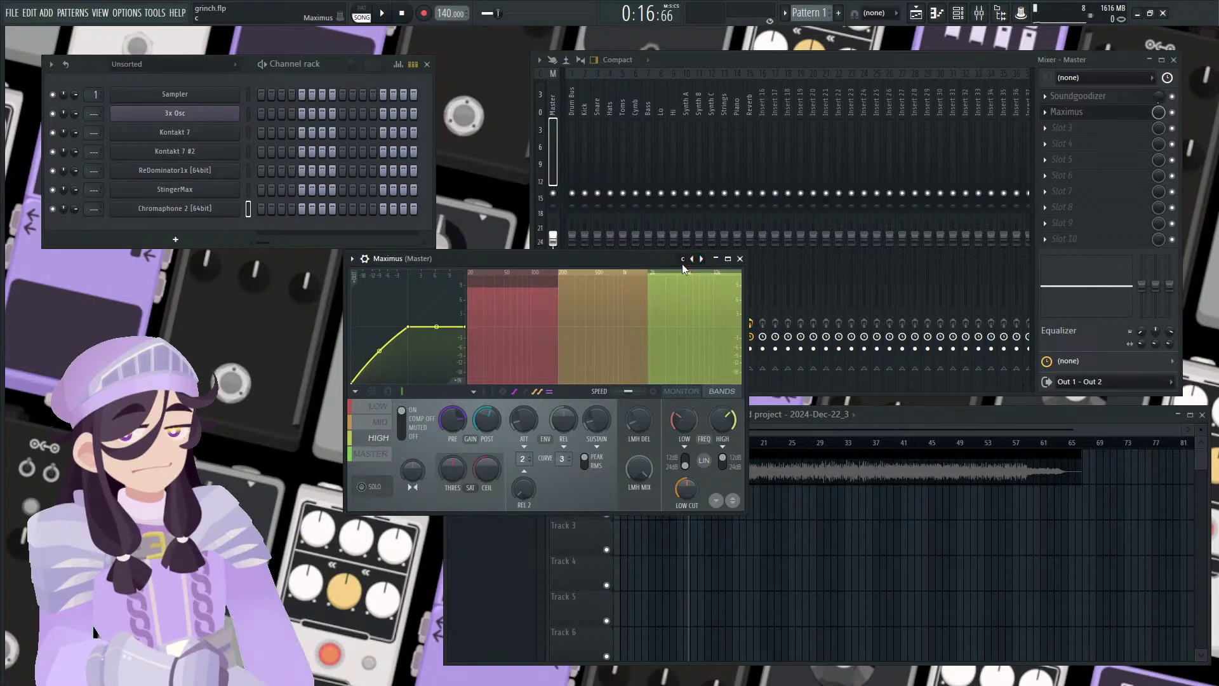
left_click(692, 259)
left_click(692, 259)
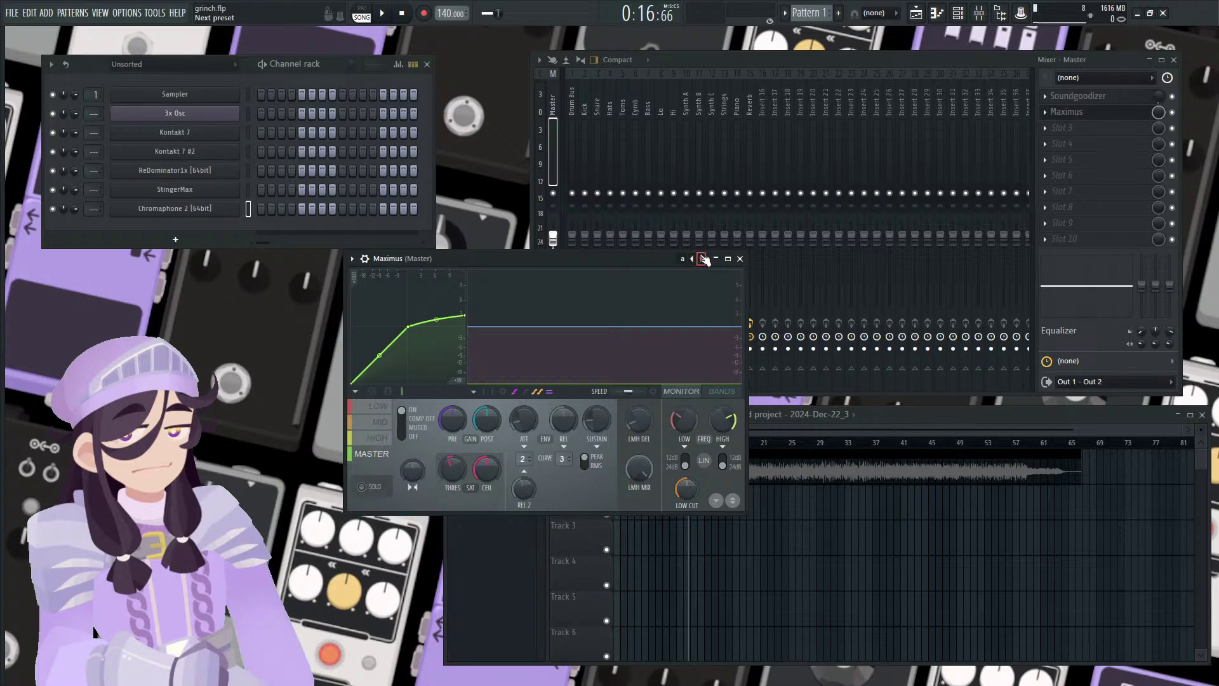
Step the master's Maximus through presets "b" and "c" to "d" and return the playback position to the song's start
left_click(701, 259)
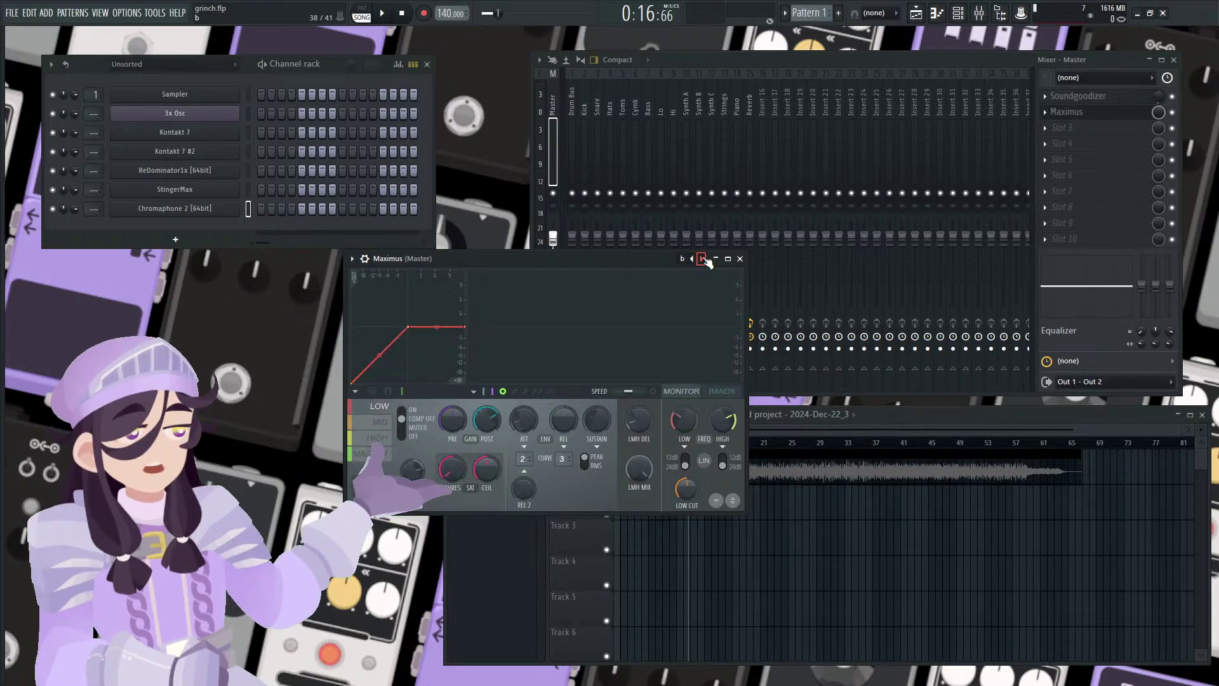
left_click(701, 259)
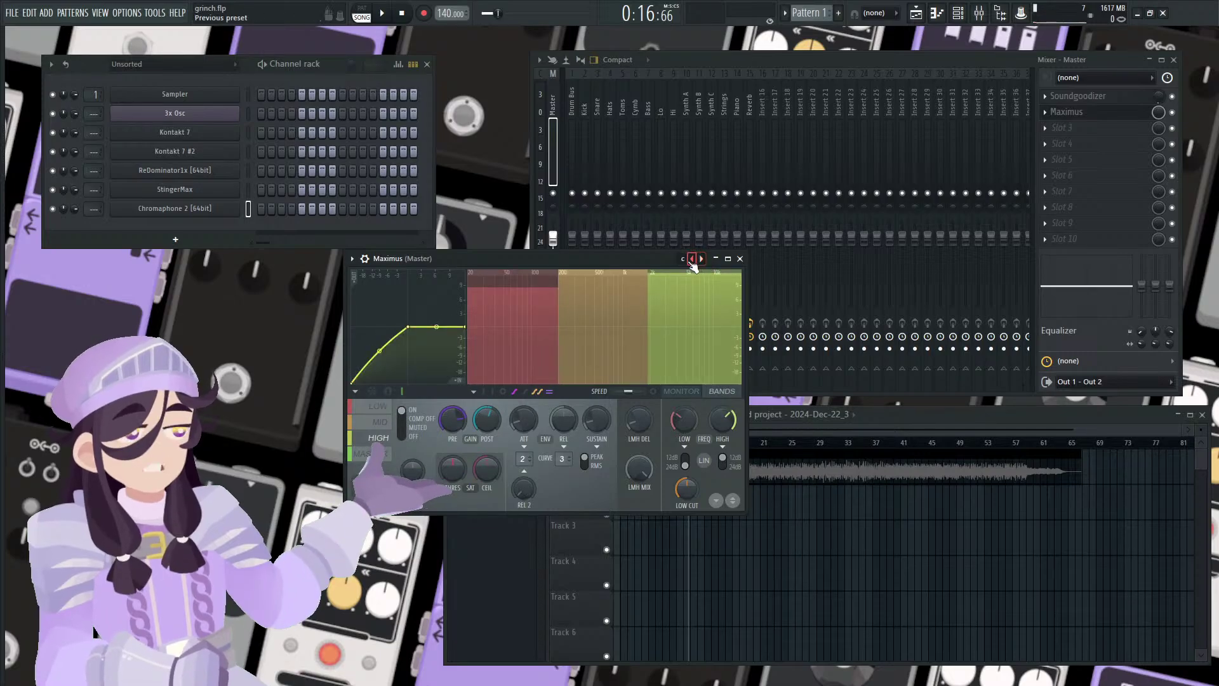
left_click(701, 259)
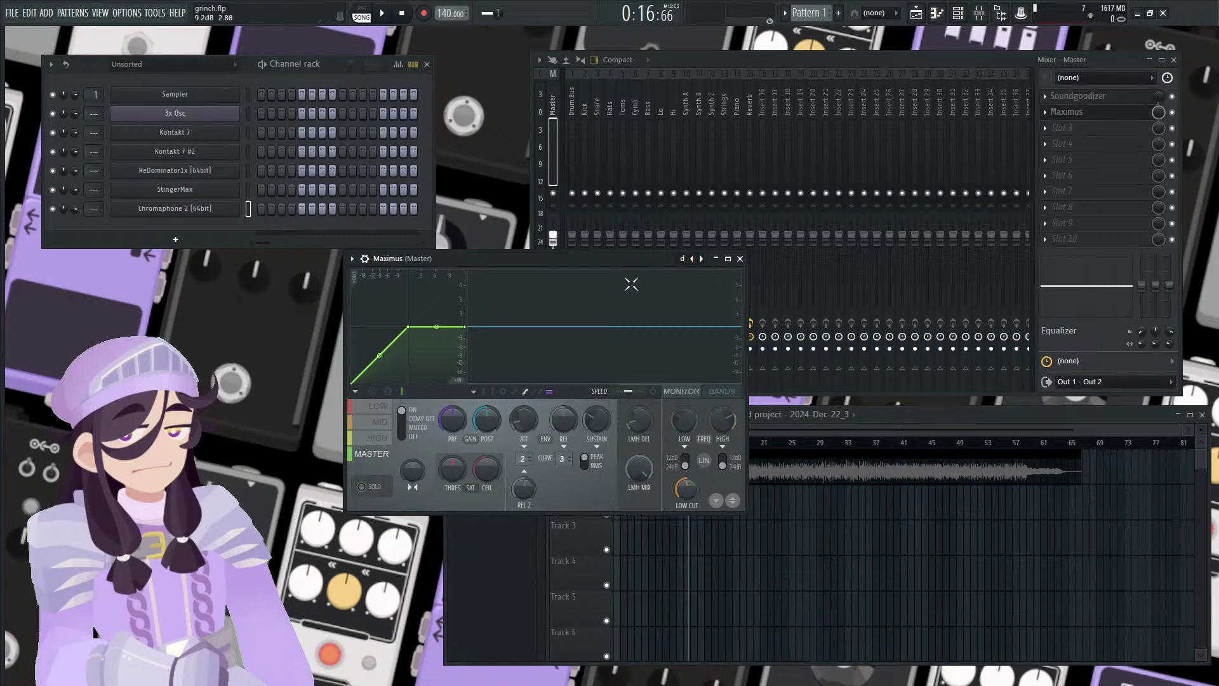
key("F5")
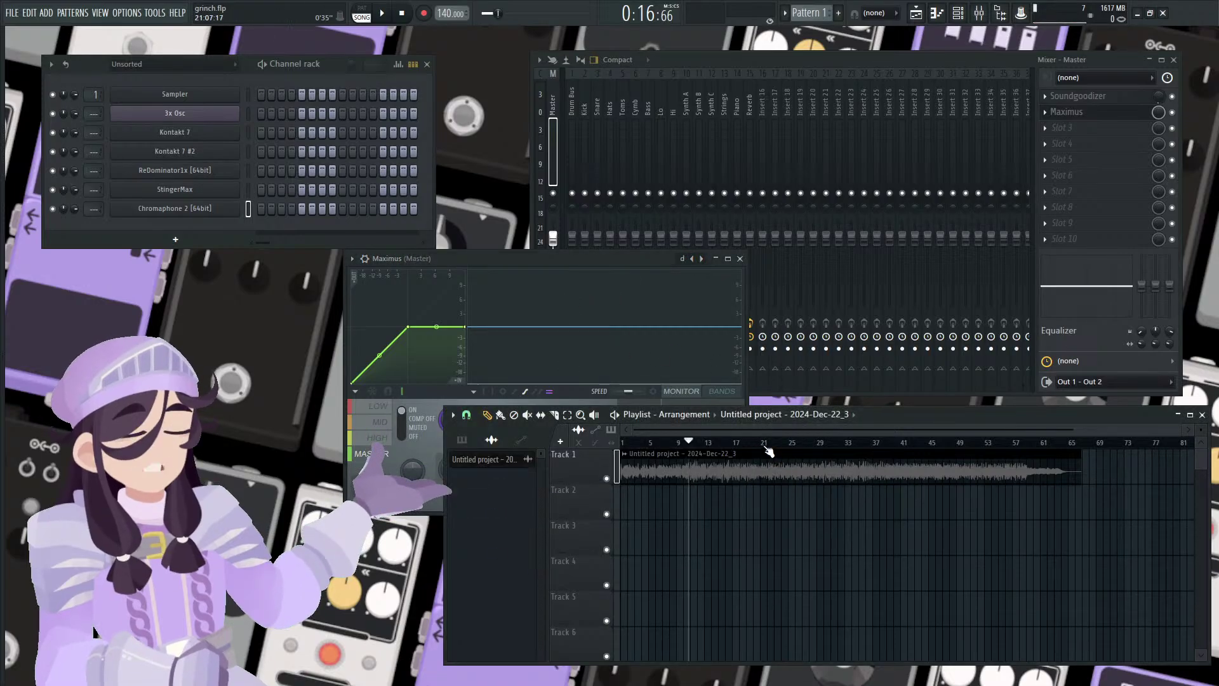
left_click(622, 441)
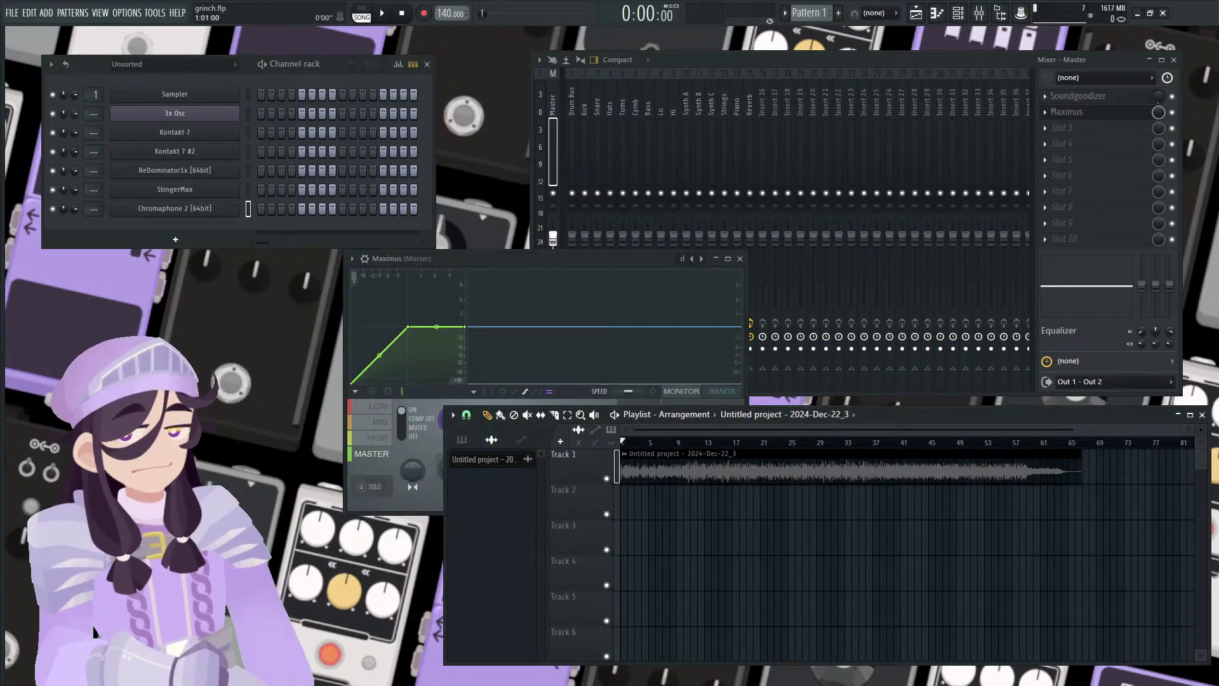
key("F9")
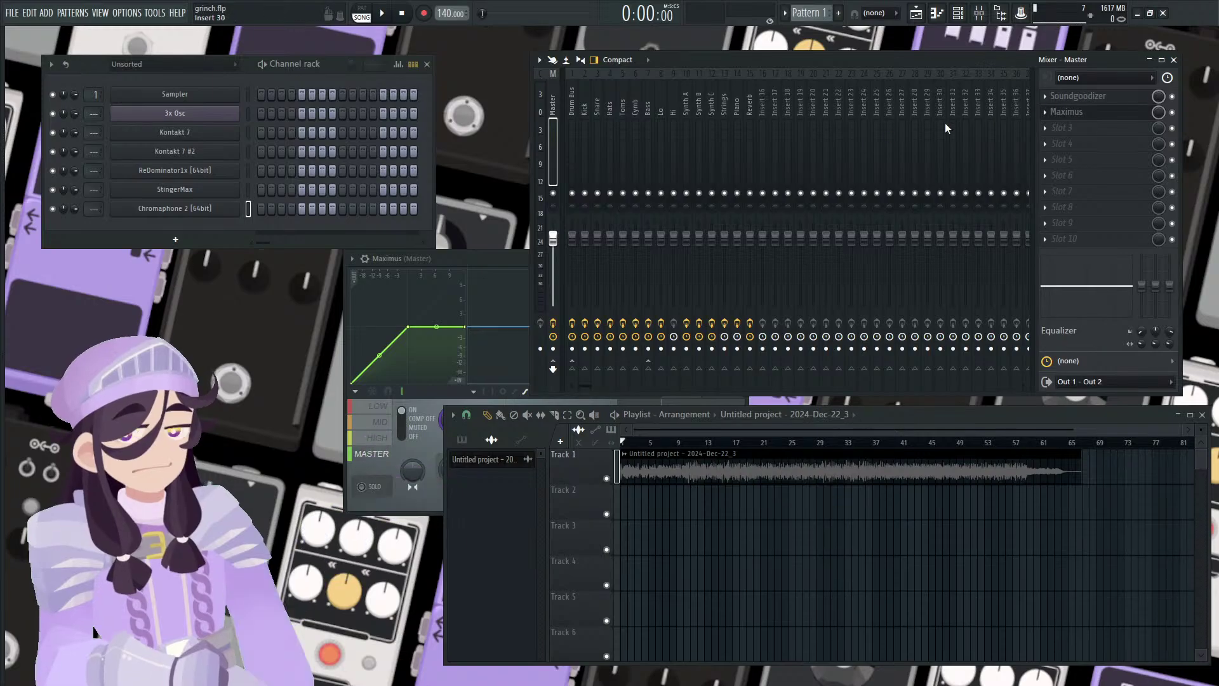
Open the master's Soundgoodizer and arrange its window and the Maximus window so both are visible
left_click_drag(503, 259, 517, 354)
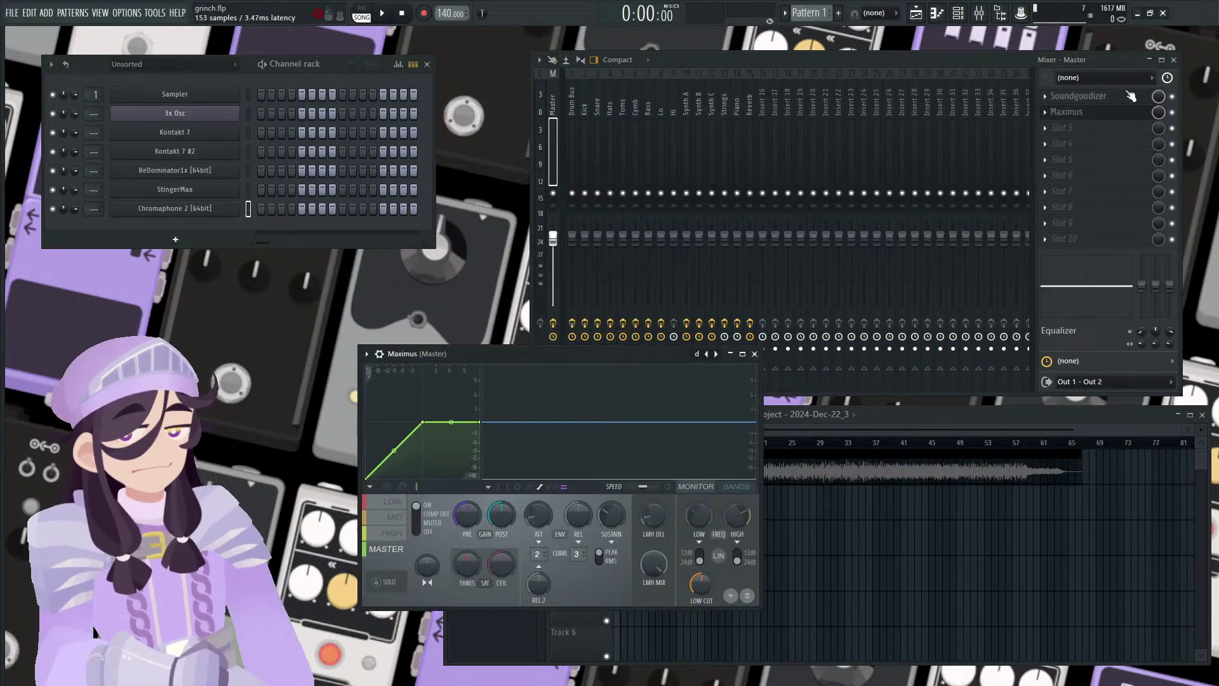
left_click(1130, 96)
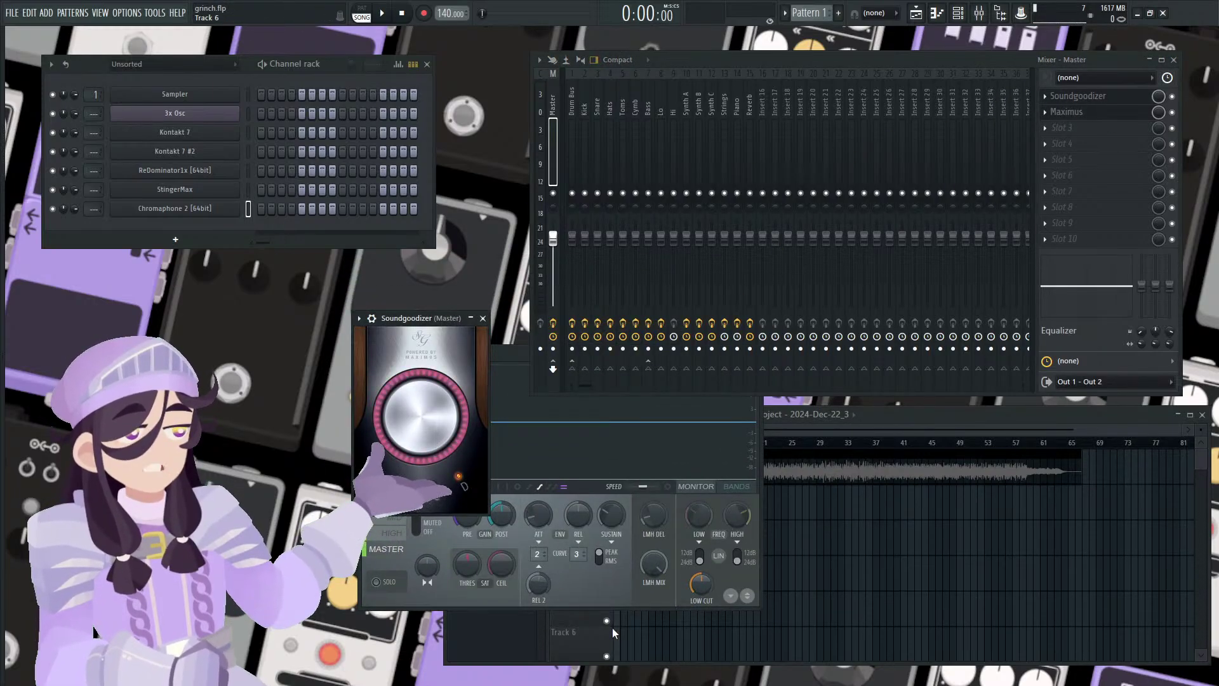
left_click(611, 556)
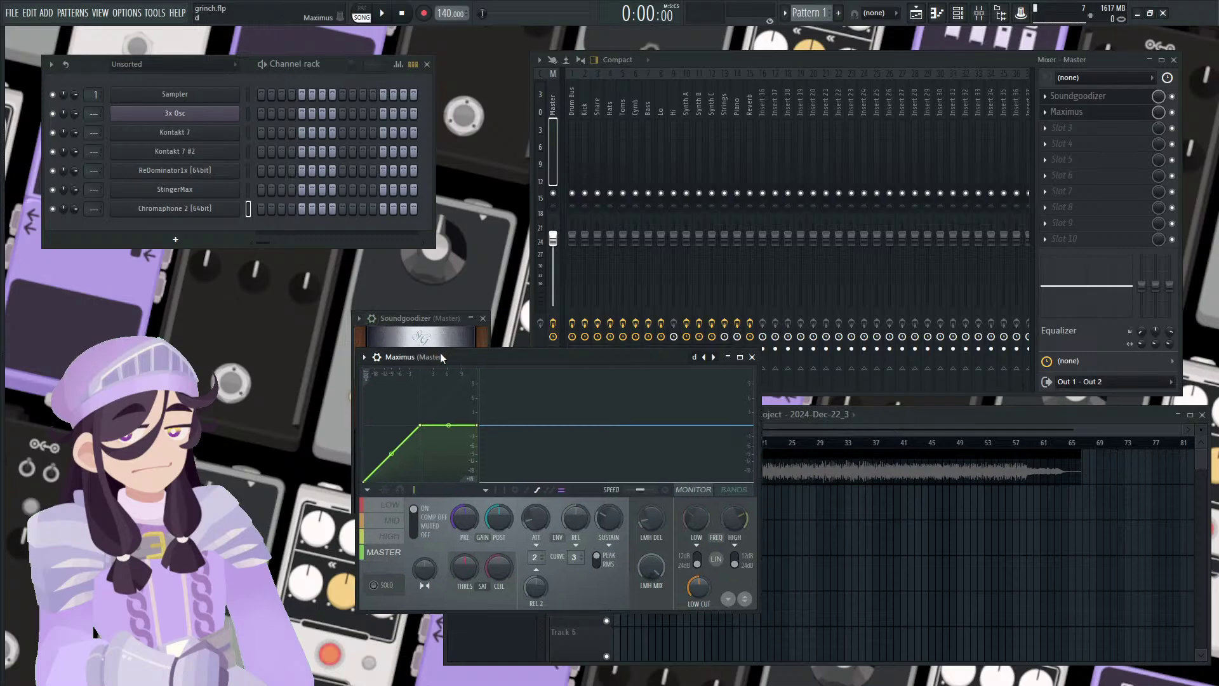
left_click_drag(440, 353, 391, 412)
left_click(413, 318)
left_click_drag(413, 318, 268, 268)
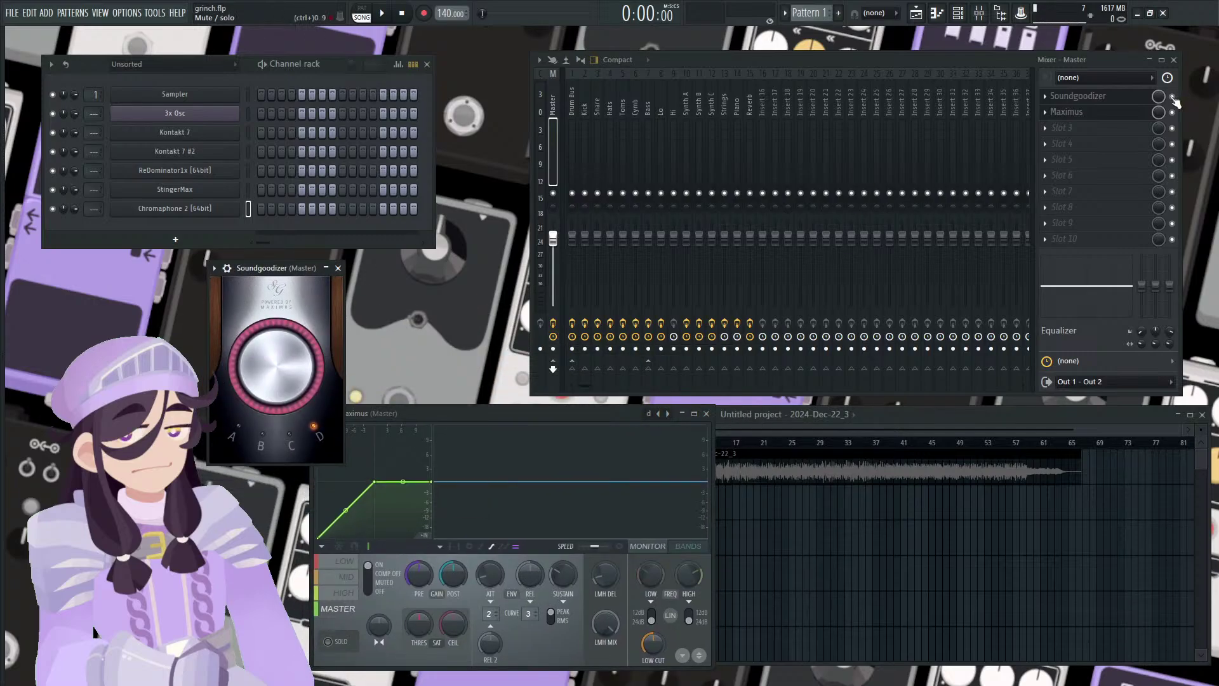
Bypass the Soundgoodizer and Maximus slots on the master track and reposition the Maximus window
left_click_drag(1173, 97, 1173, 112)
left_click(814, 436)
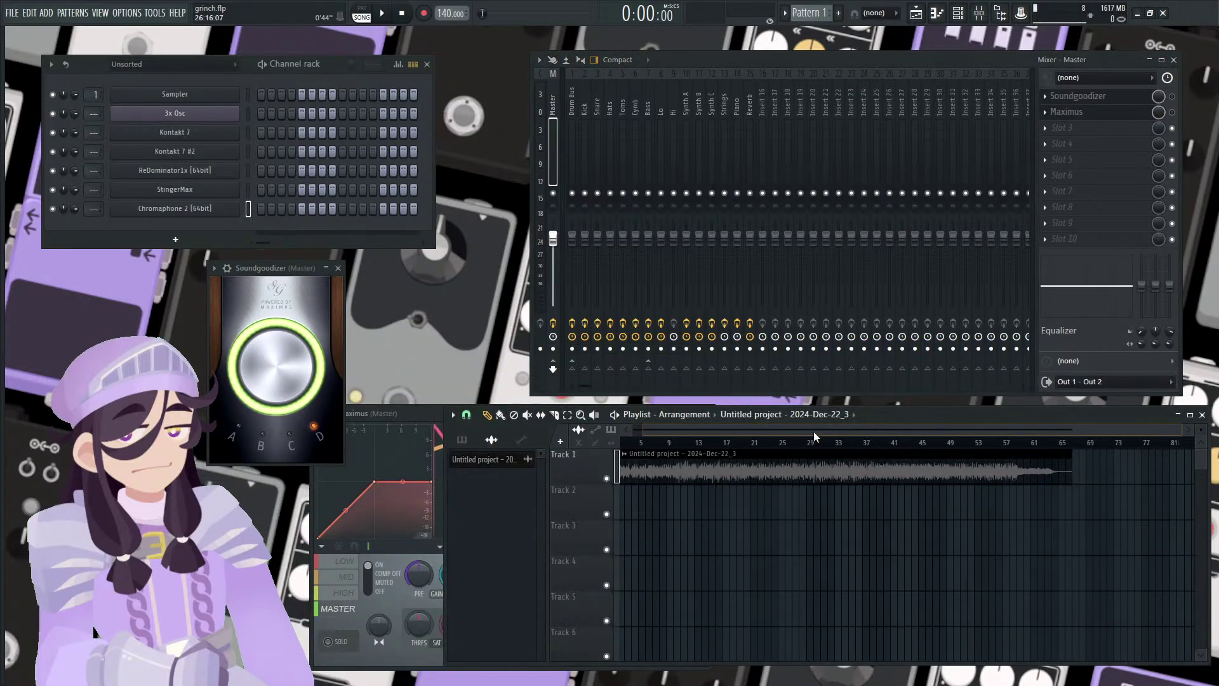
left_click_drag(403, 413, 408, 351)
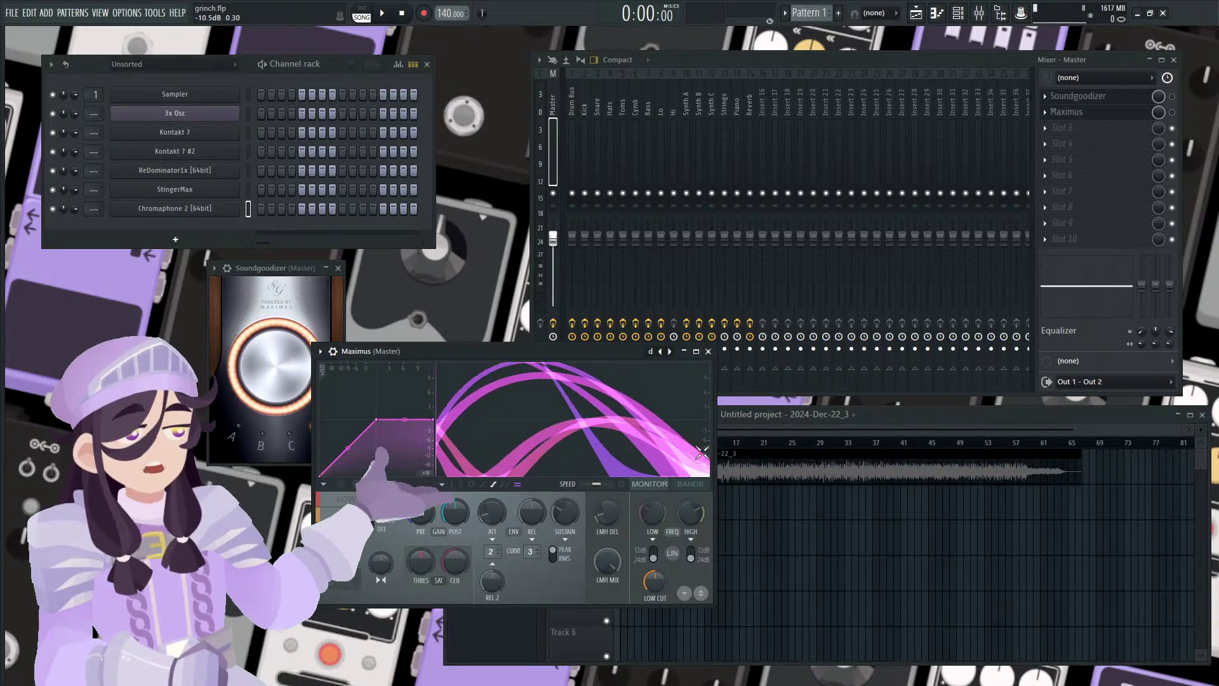
left_click_drag(600, 346, 650, 329)
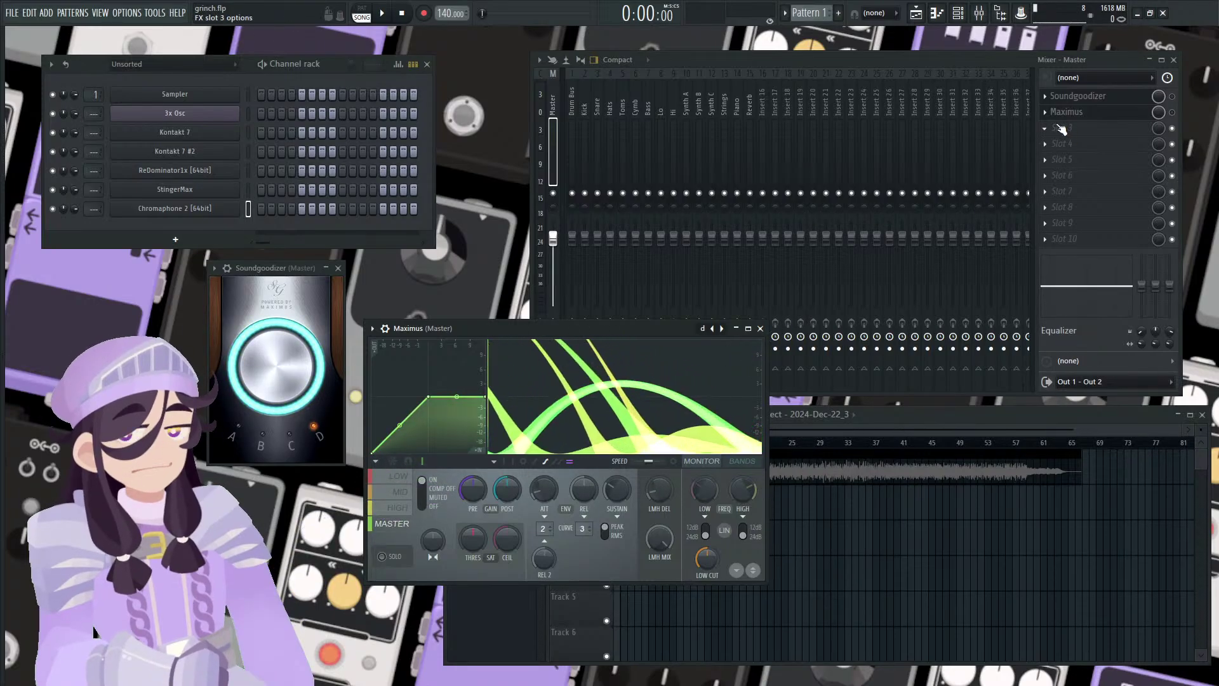
Load Wave Candy into slot 3 of the master track
left_click(1072, 144)
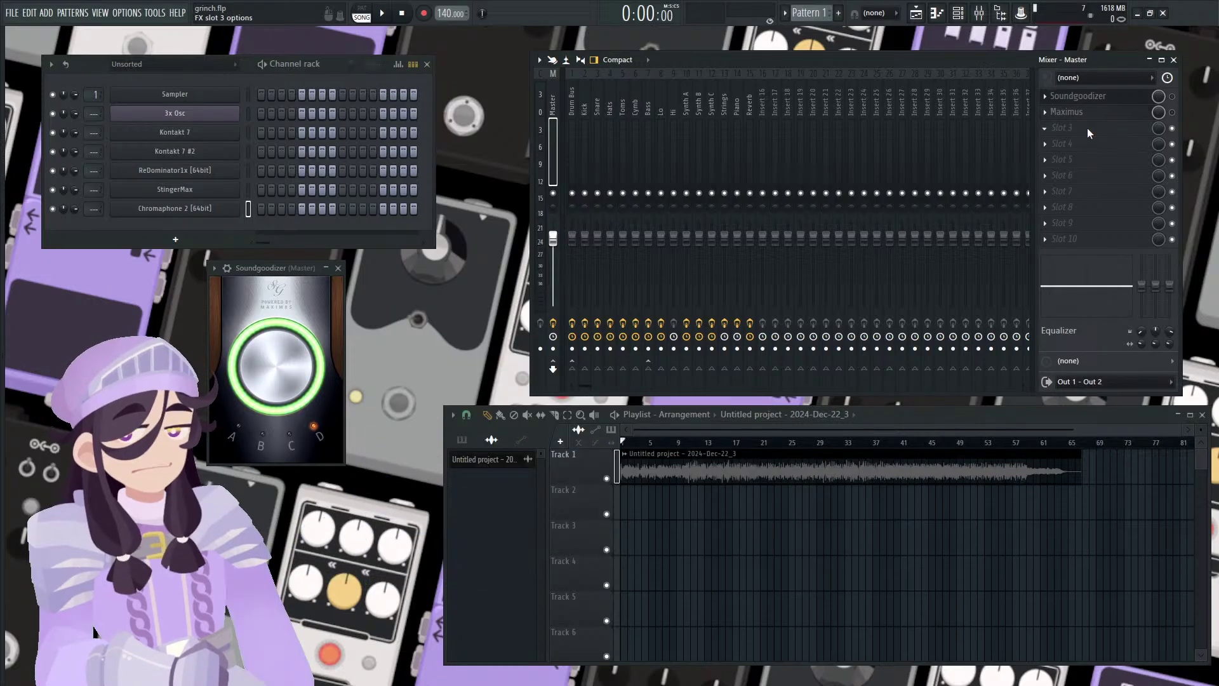
left_click(1087, 128)
left_click(967, 47)
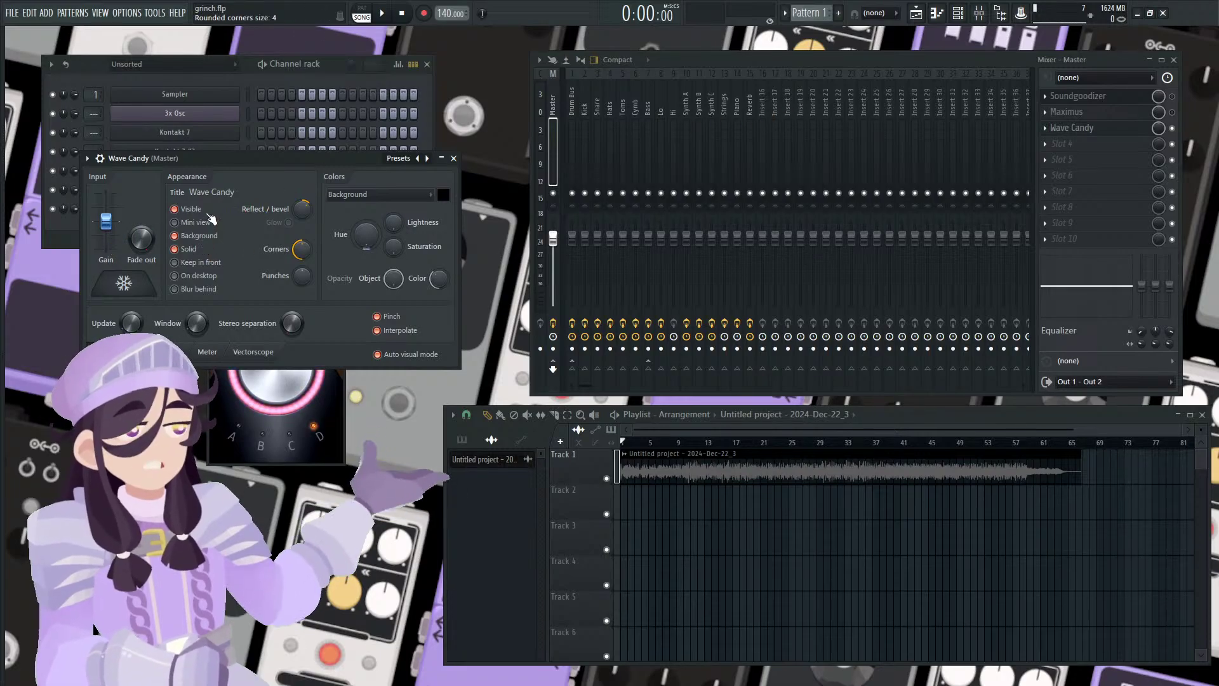
Play the song and lower the master track's fader, pausing and resuming playback to check the level
key("space")
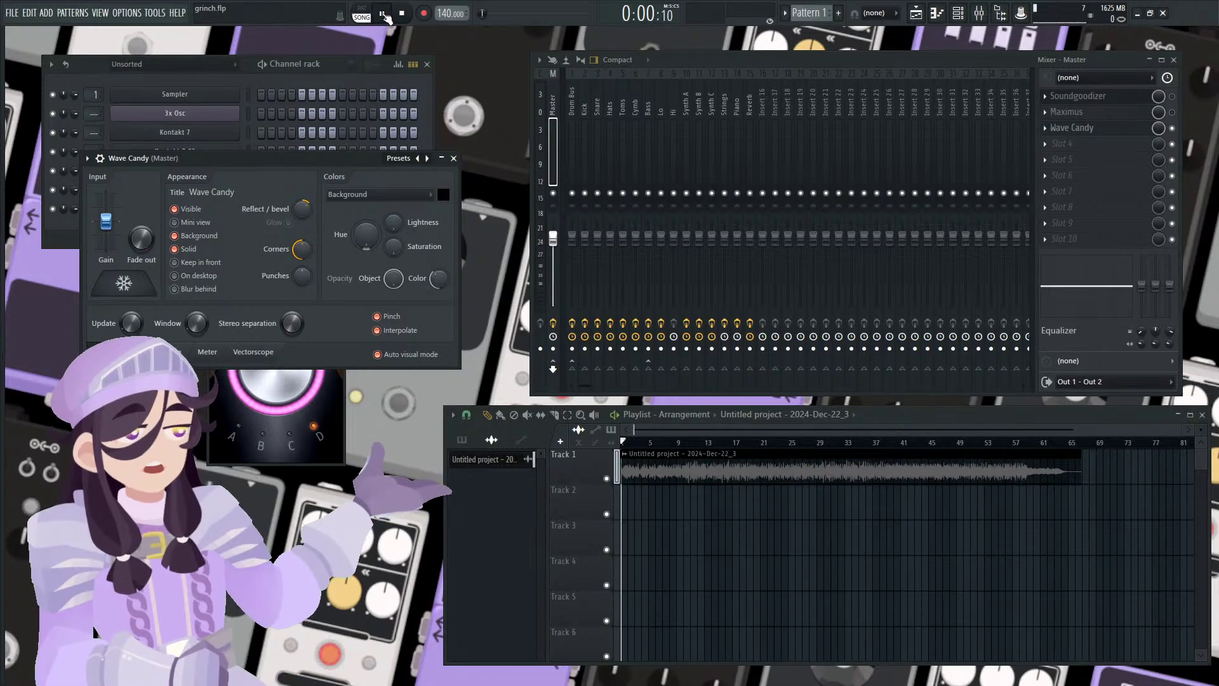
left_click_drag(553, 239, 553, 268)
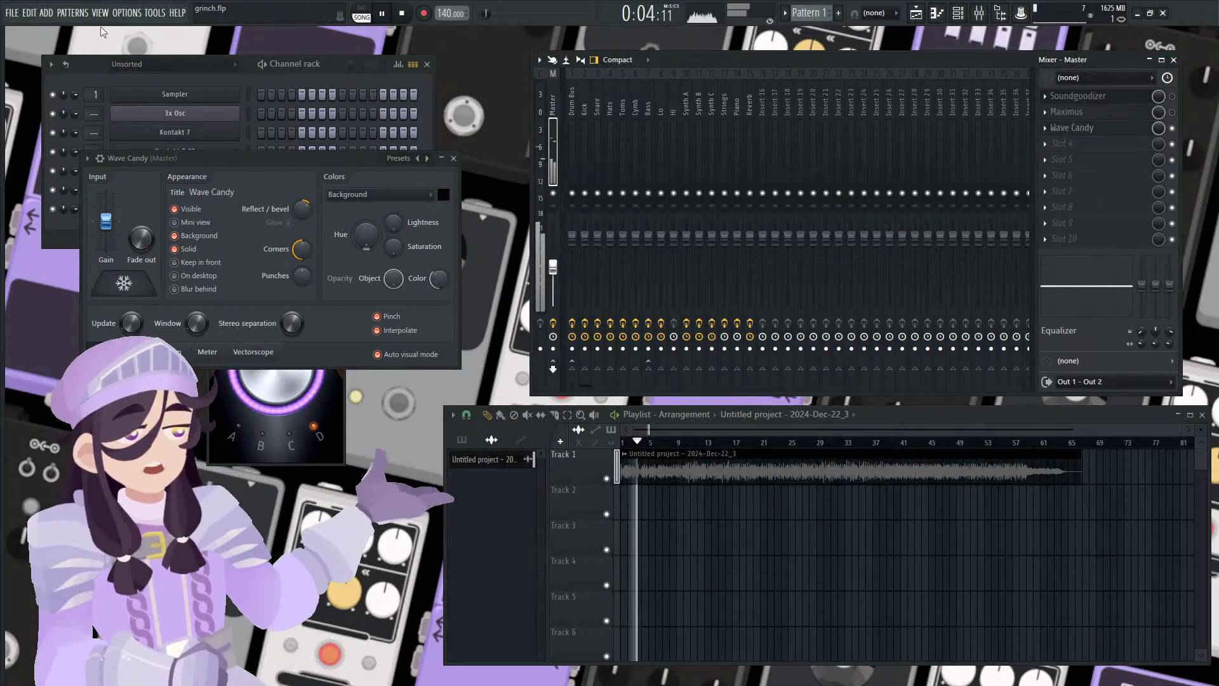
key("space")
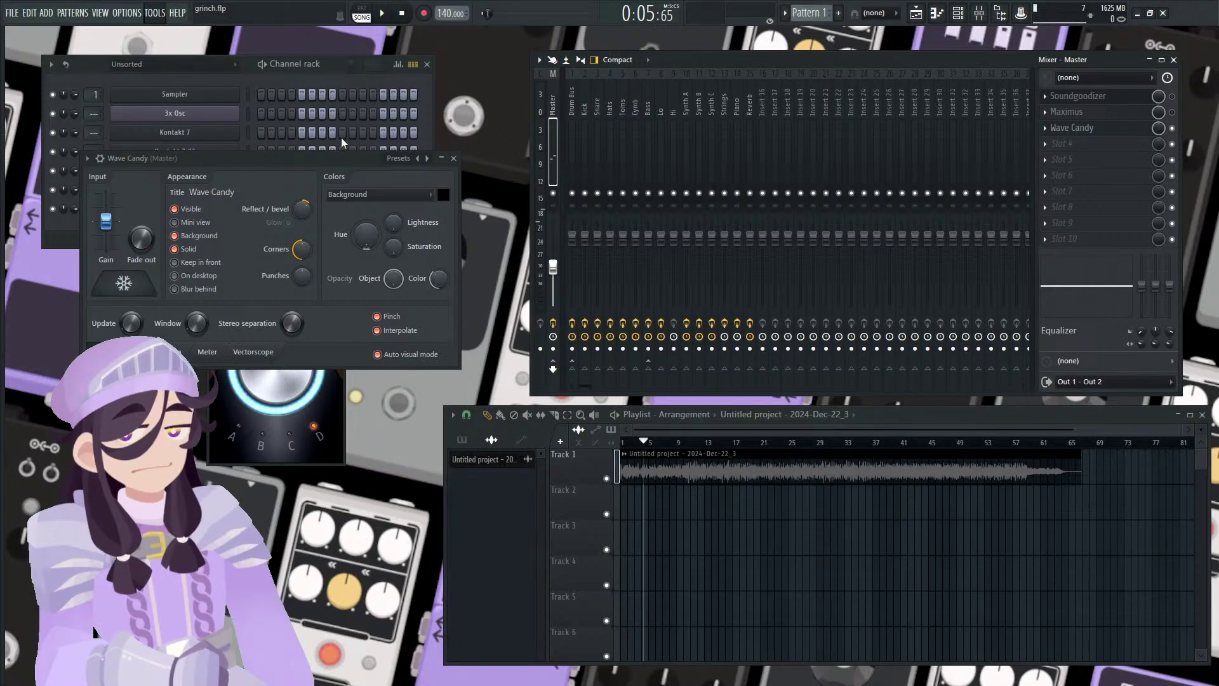
left_click(383, 13)
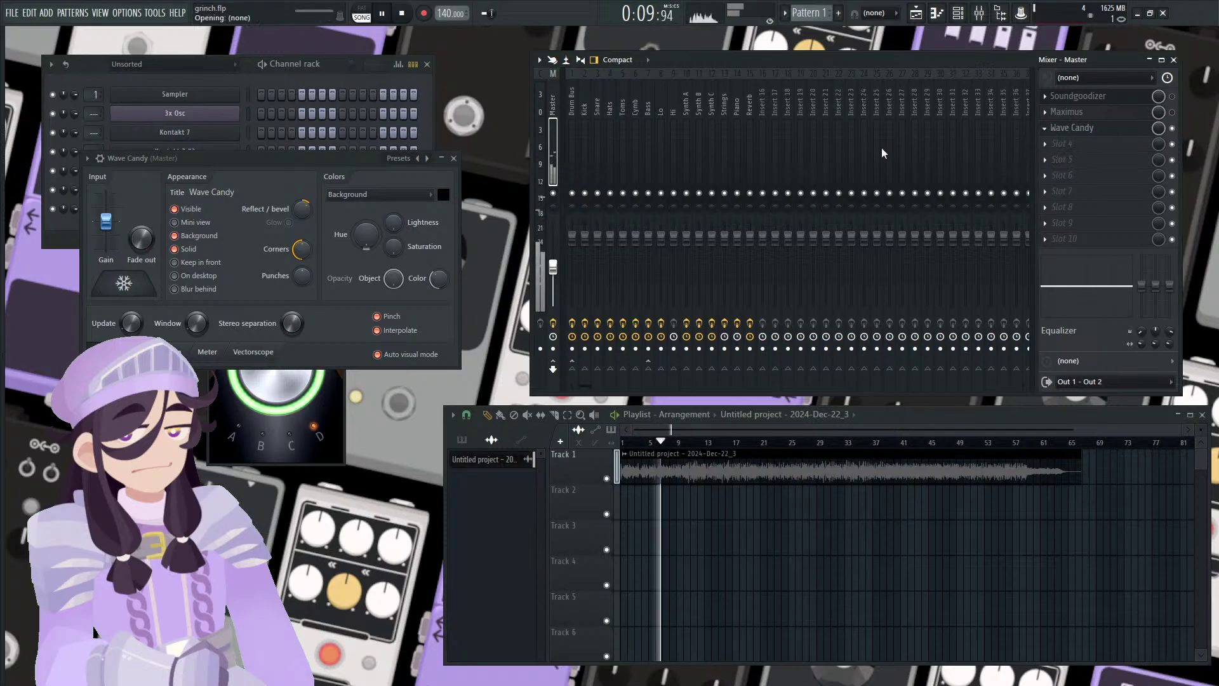
Remove Wave Candy from the master's slot 3 and stop playback
key("ctrl+z")
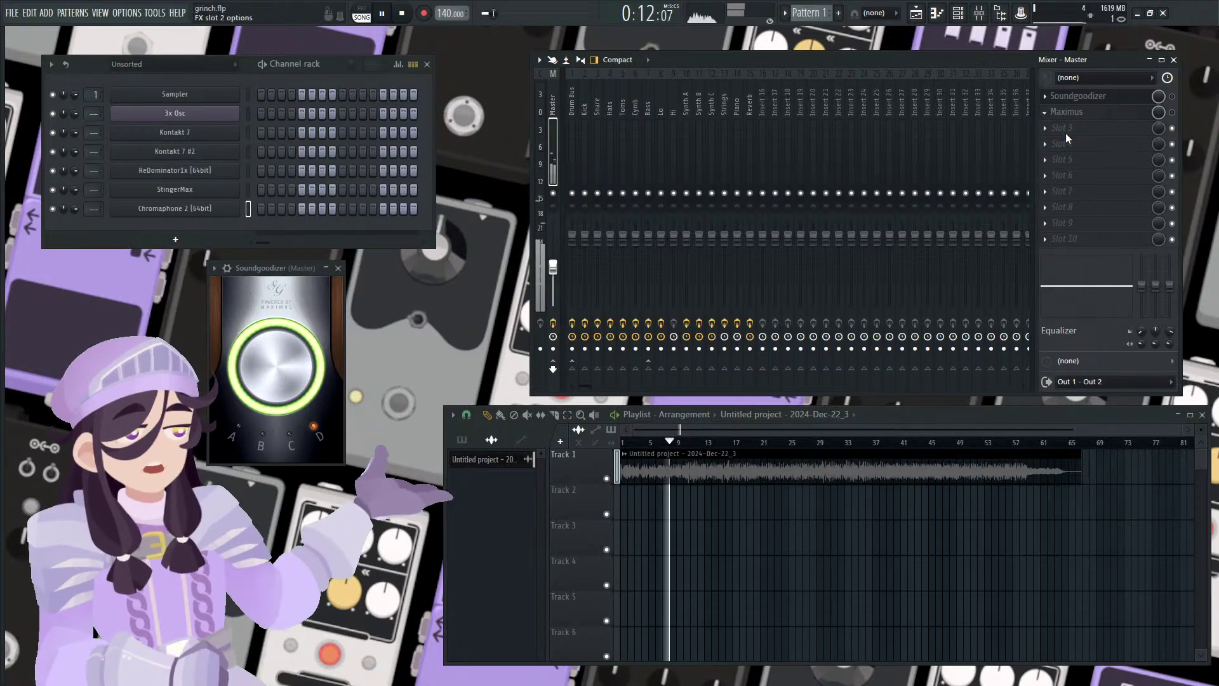
key("space")
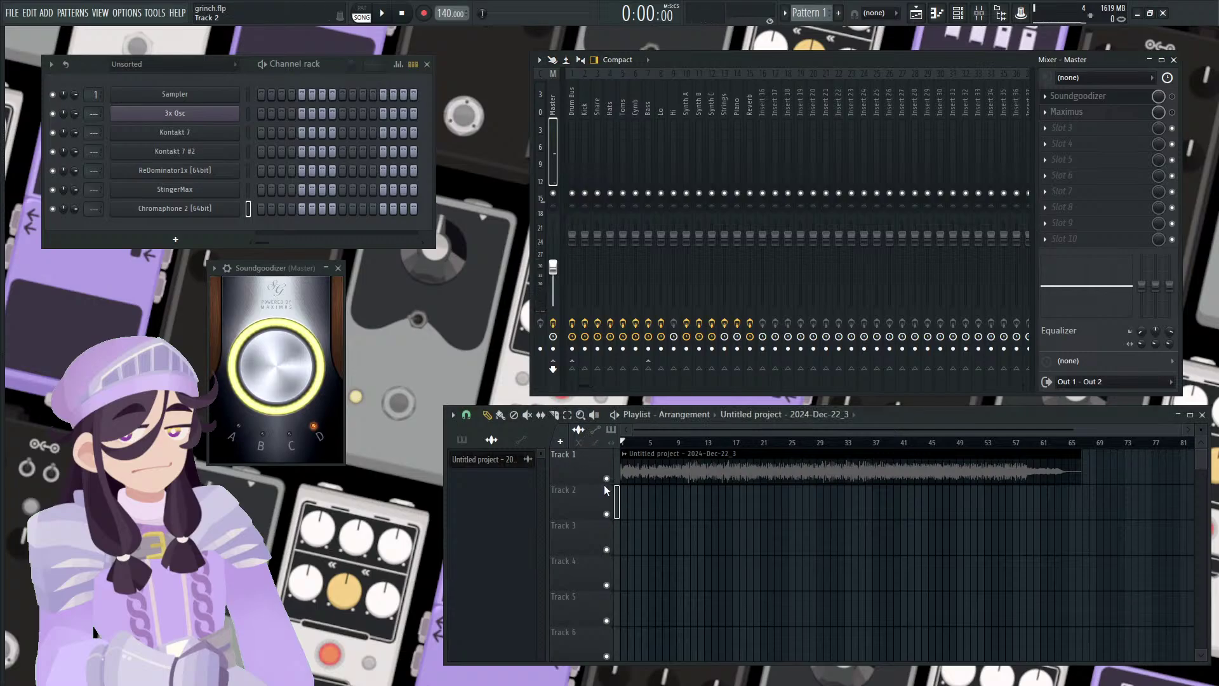
Listen to the song with both effects bypassed, pause, and resume playback with the Soundgoodizer enabled
left_click(607, 478)
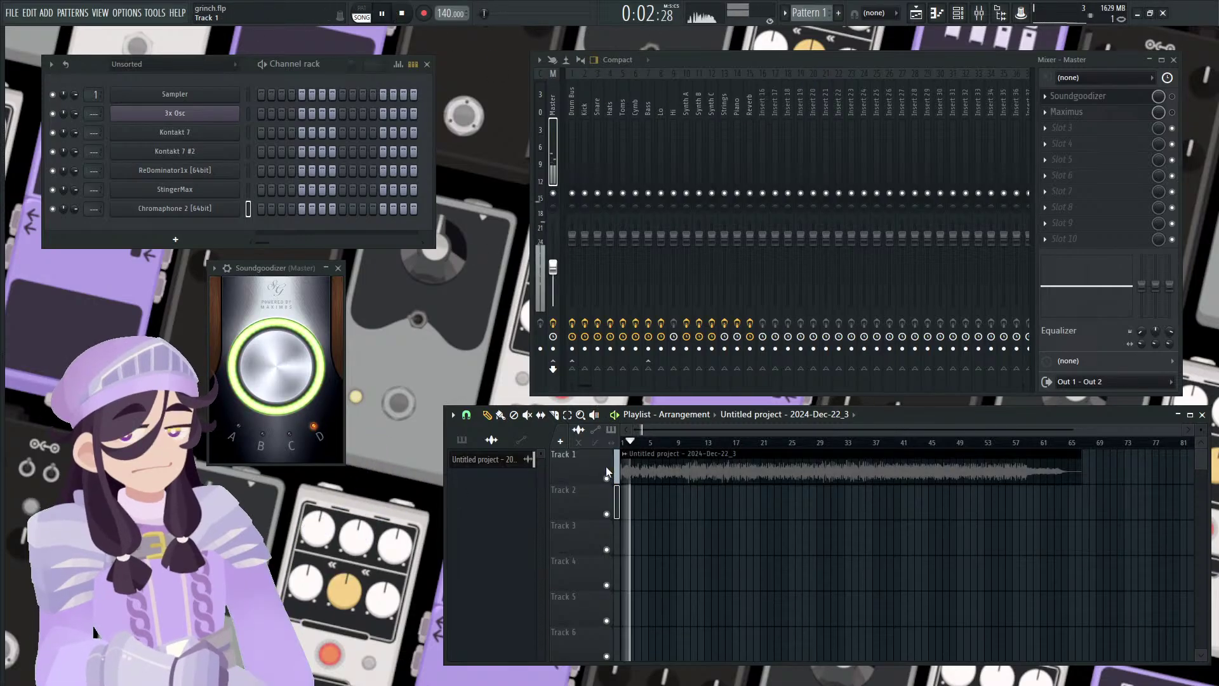
left_click(380, 14)
left_click_drag(254, 268, 264, 266)
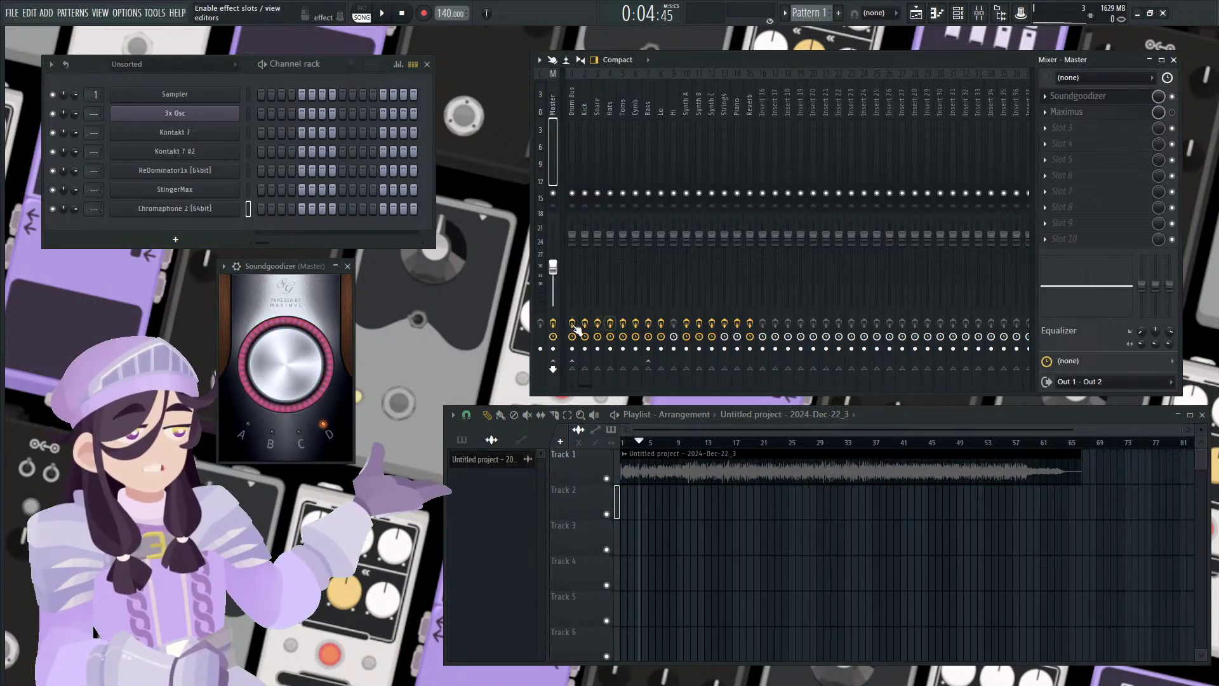
key("space")
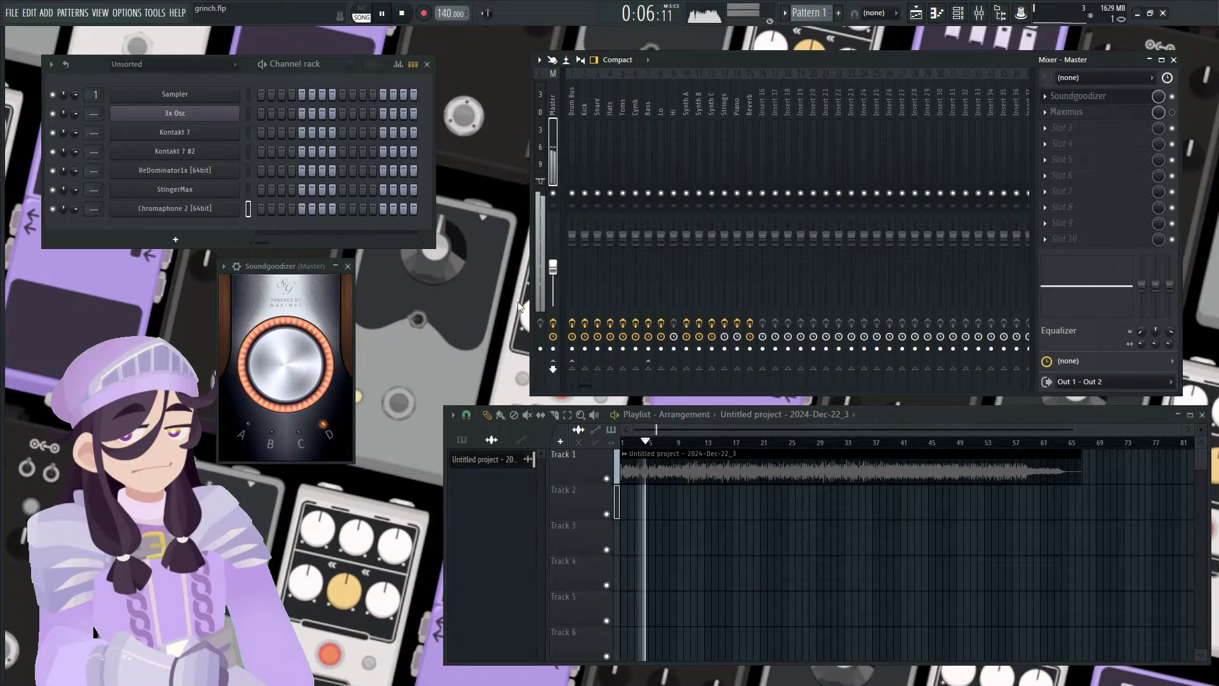
Compare Maximus preset "d" with Soundgoodizer mode D by alternately enabling their slots during playback, and stop the song
left_click(1173, 98)
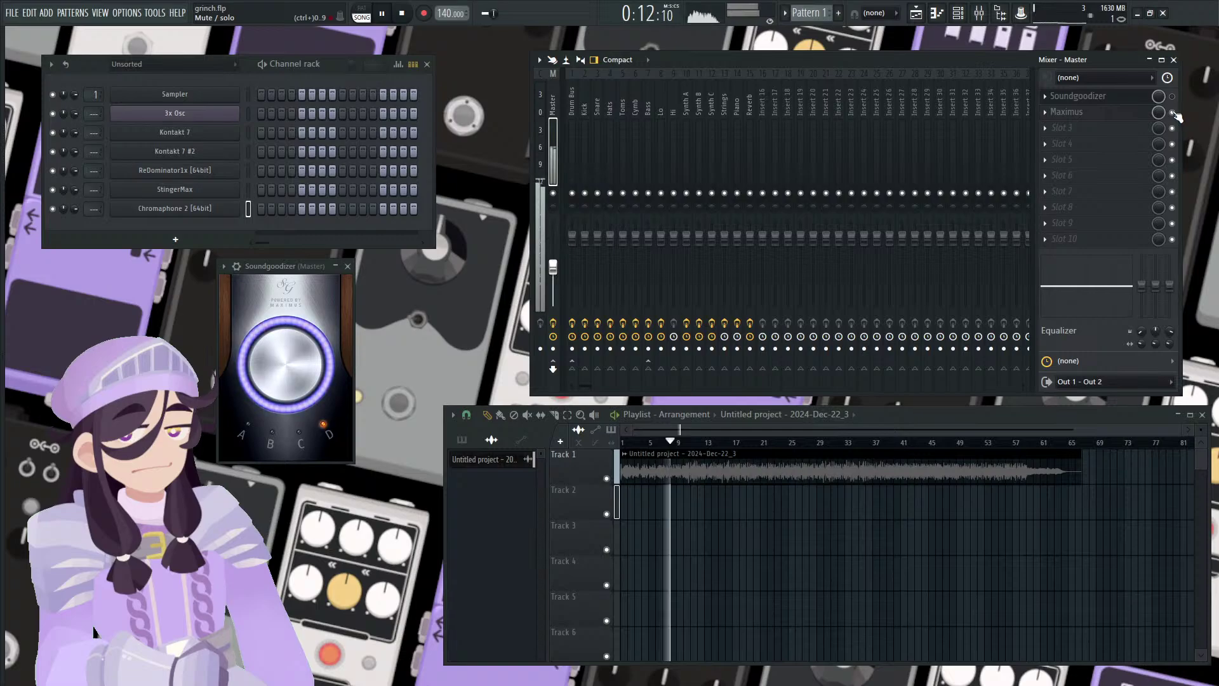
left_click(1172, 97)
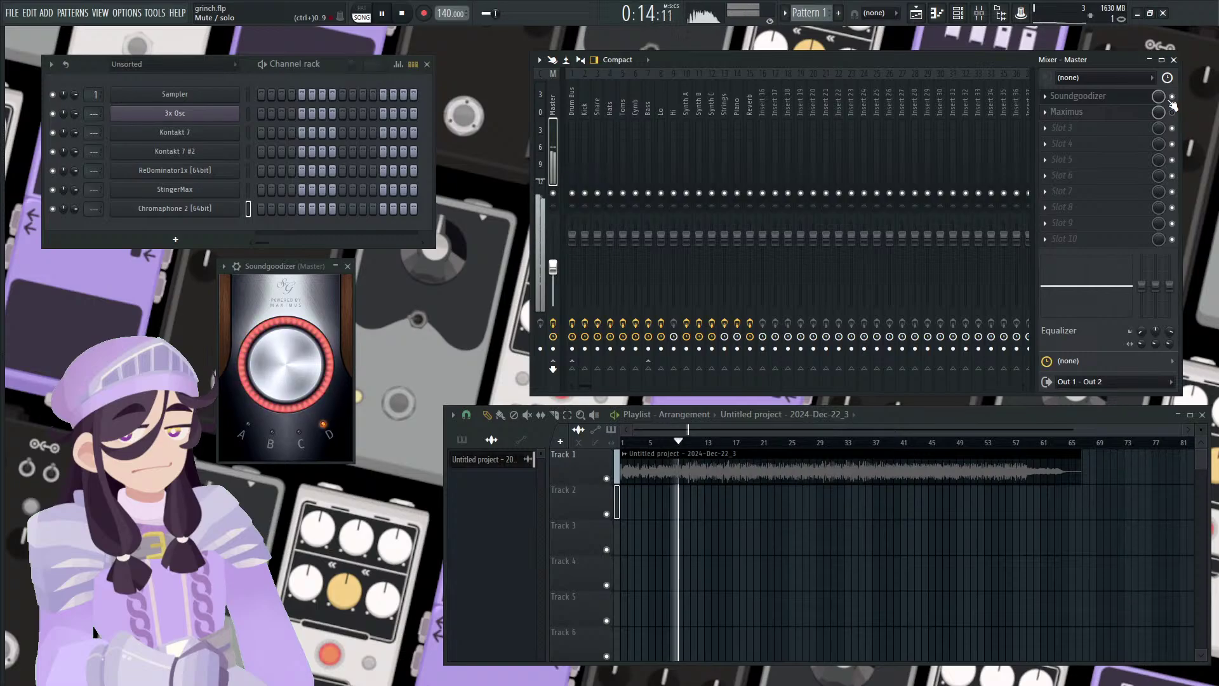
left_click(1172, 96)
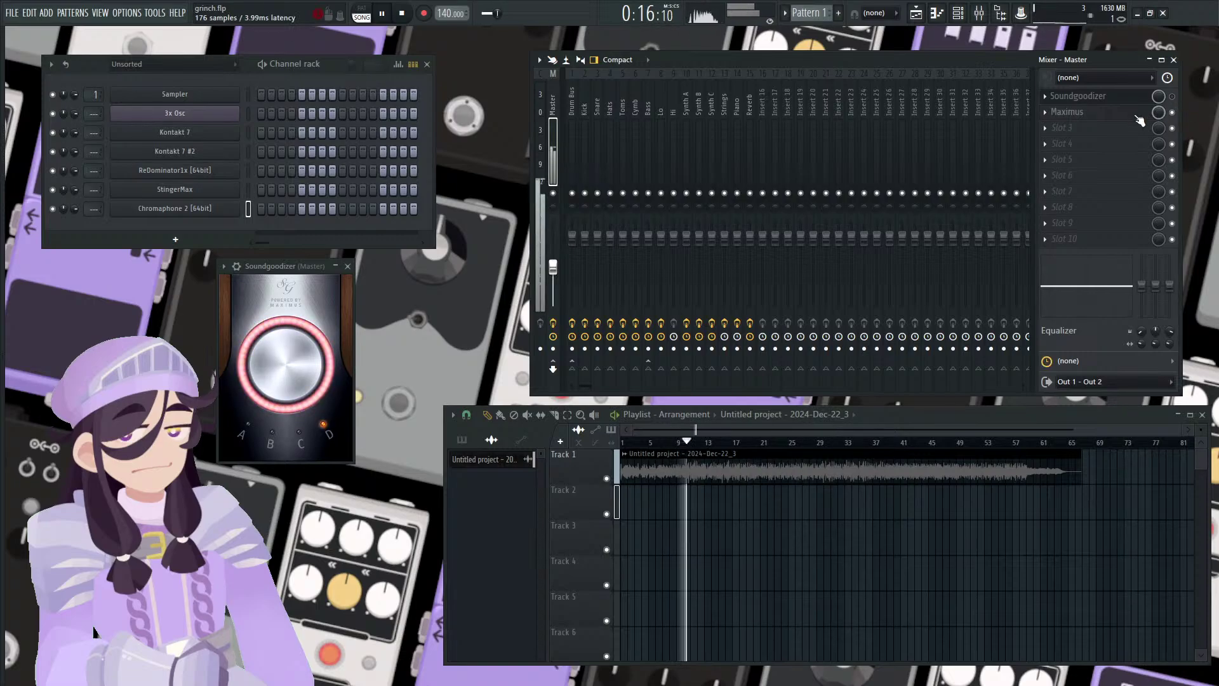
left_click(1140, 114)
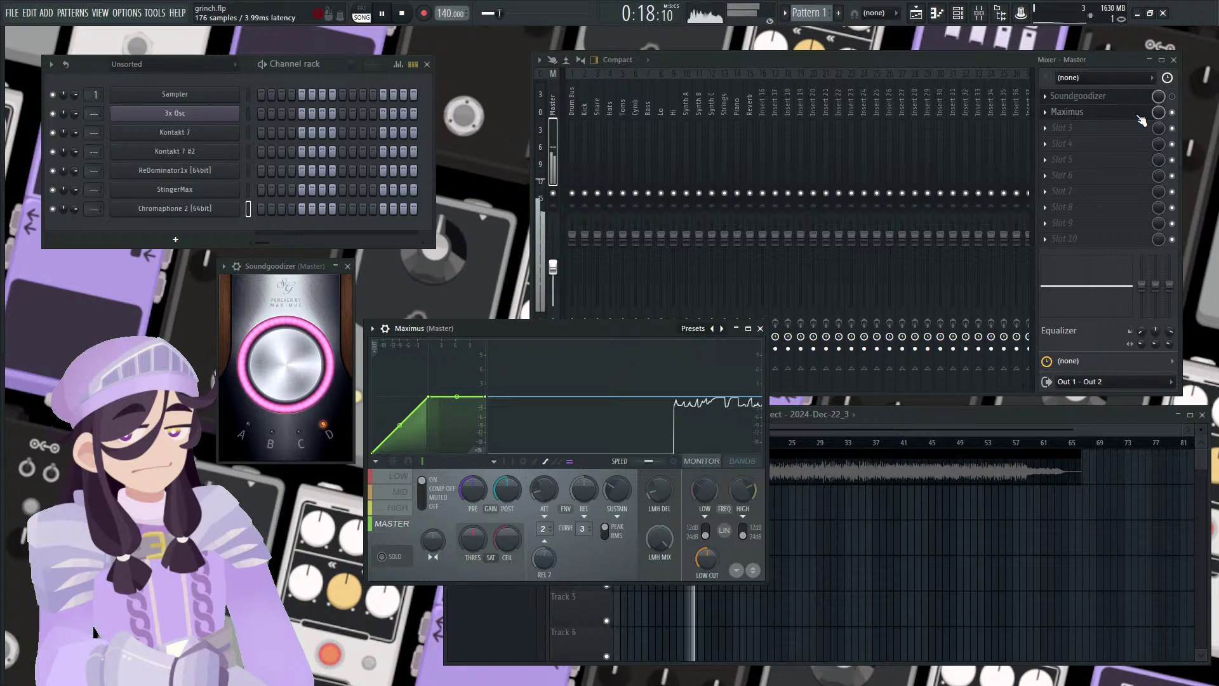
left_click(1172, 113)
left_click(1173, 96)
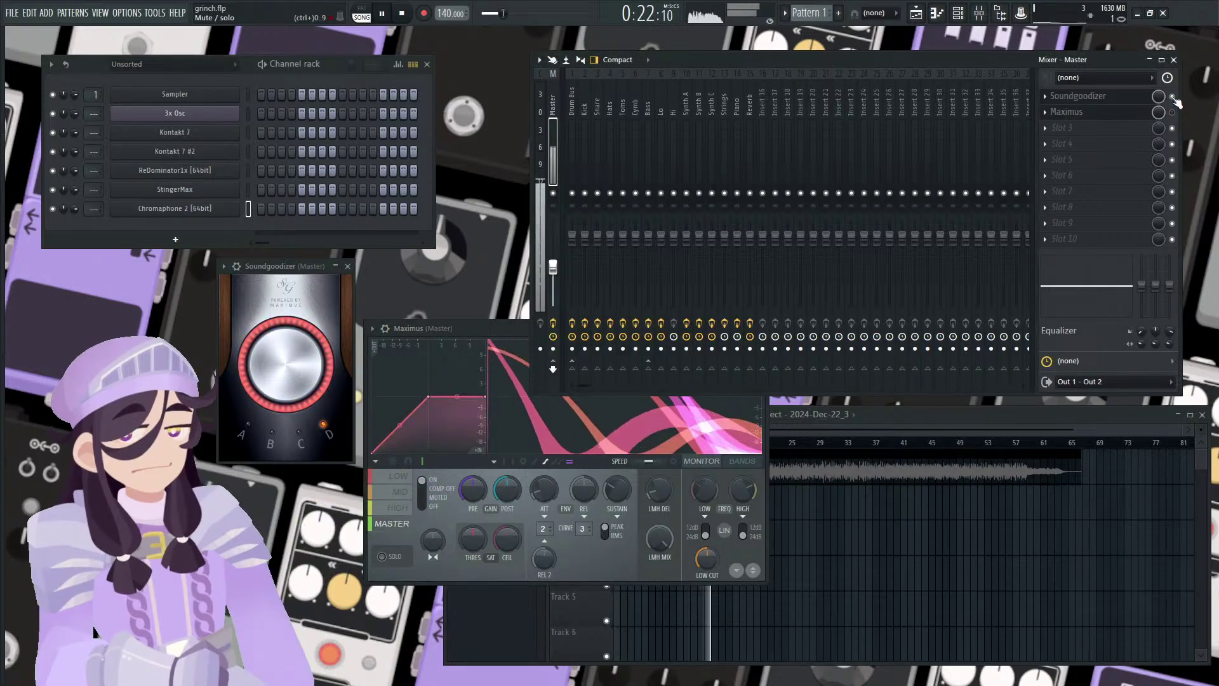
key("space")
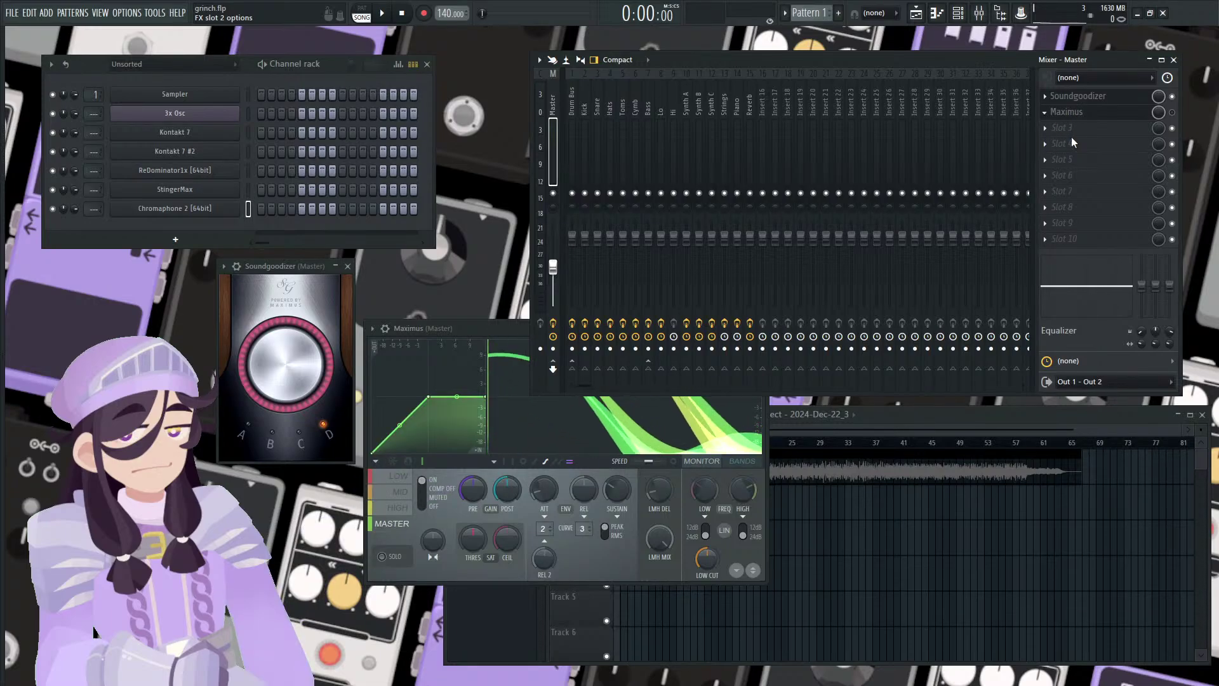
Remove Maximus from slot 2 and the Soundgoodizer from slot 1 of the master track
key("ctrl+z")
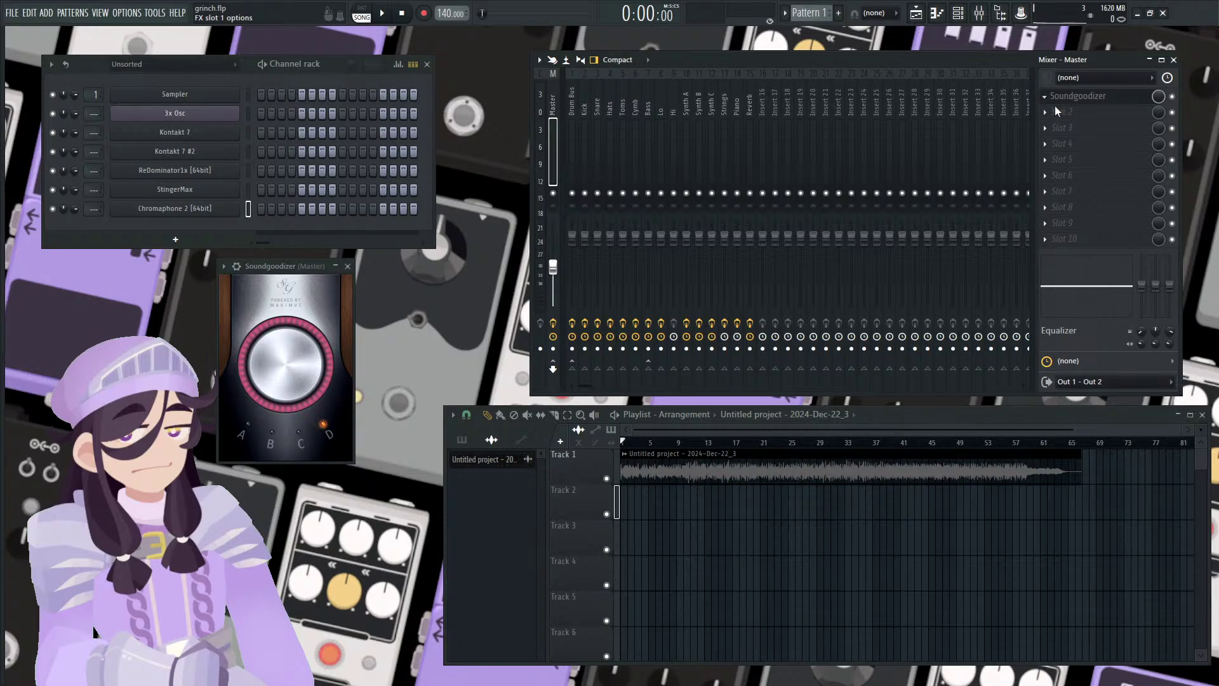
left_click_drag(261, 268, 652, 235)
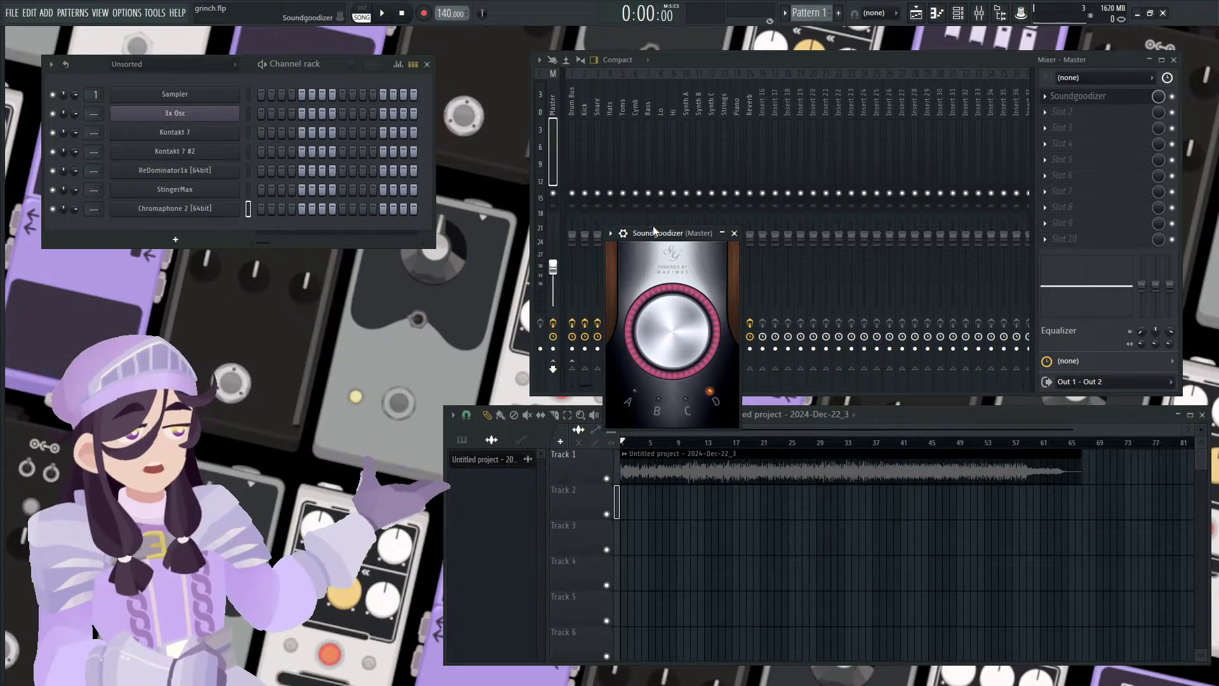
left_click_drag(652, 232, 254, 313)
left_click(1045, 98)
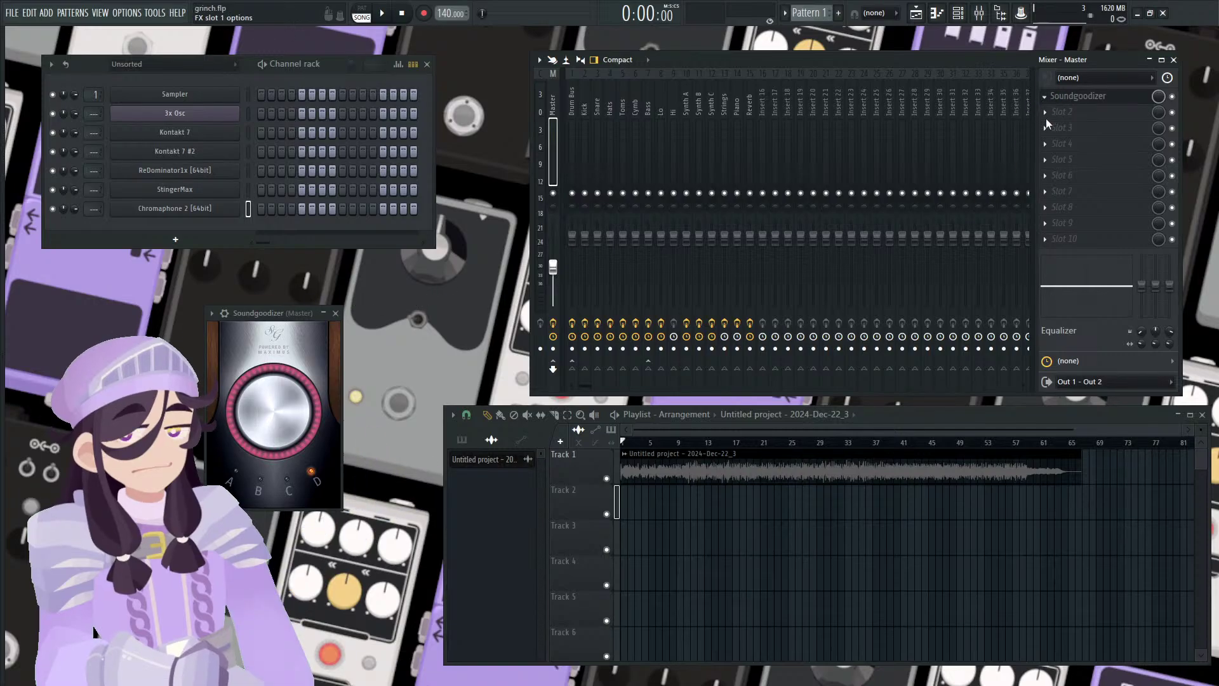
key("ctrl+z")
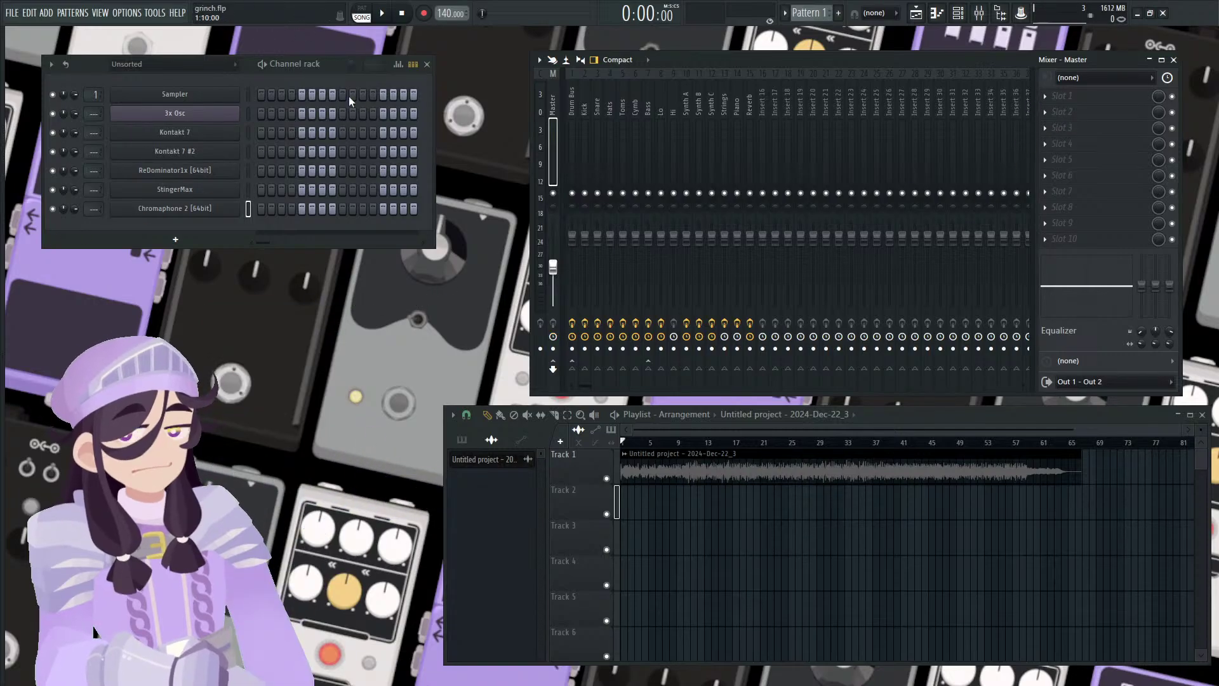
Open the 3x Osc instrument and set the project tempo to 115 BPM
left_click(174, 113)
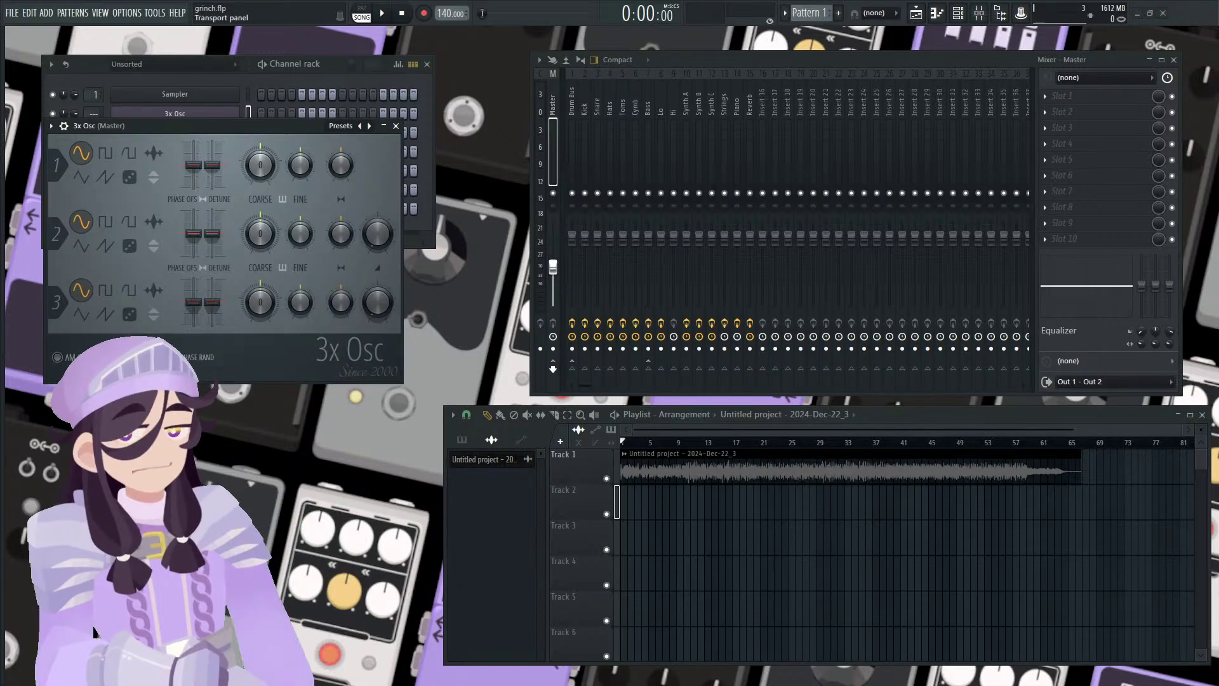
left_click_drag(450, 12, 450, 40)
key("space")
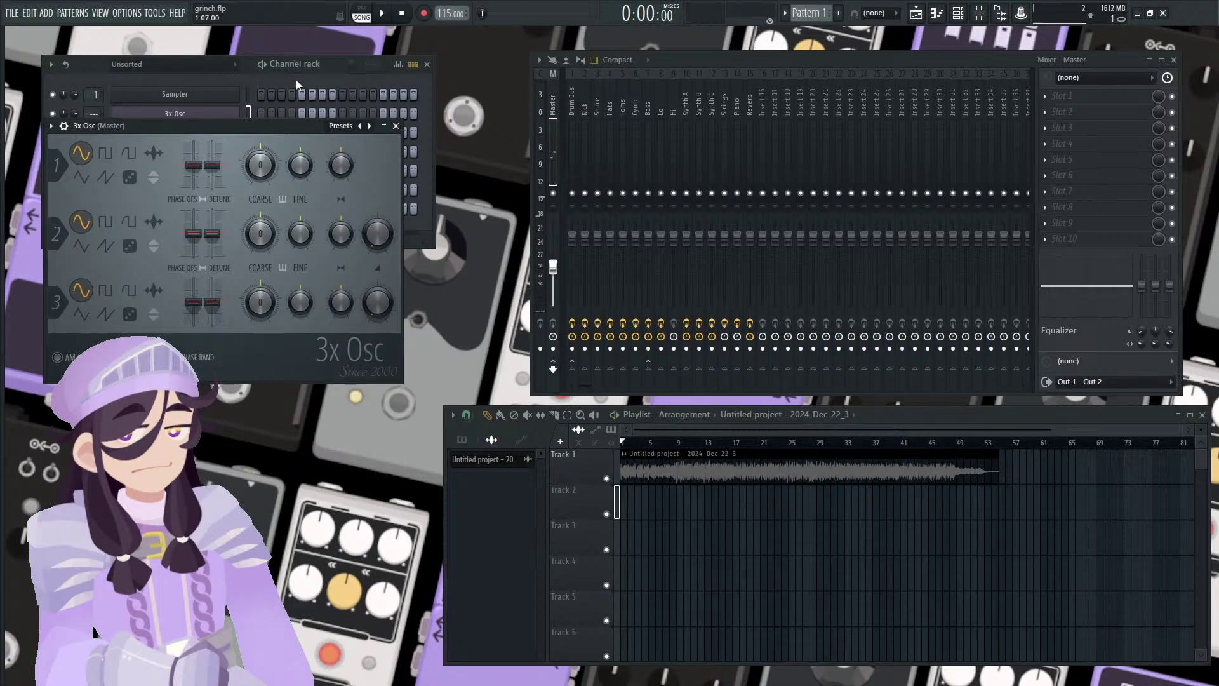
Open the piano roll for the 3x Osc and place a short G#3 note at the start of bar 1
left_click(169, 116)
key("F7")
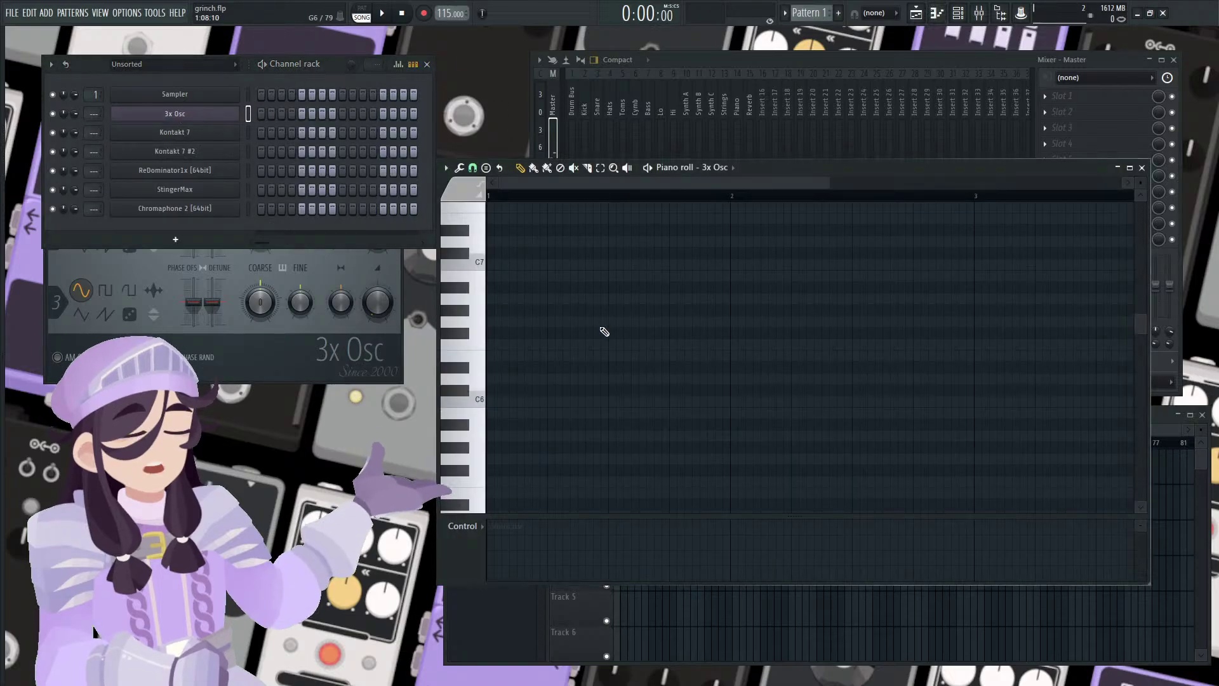
left_click(508, 412)
scroll(532, 355, "down", 2)
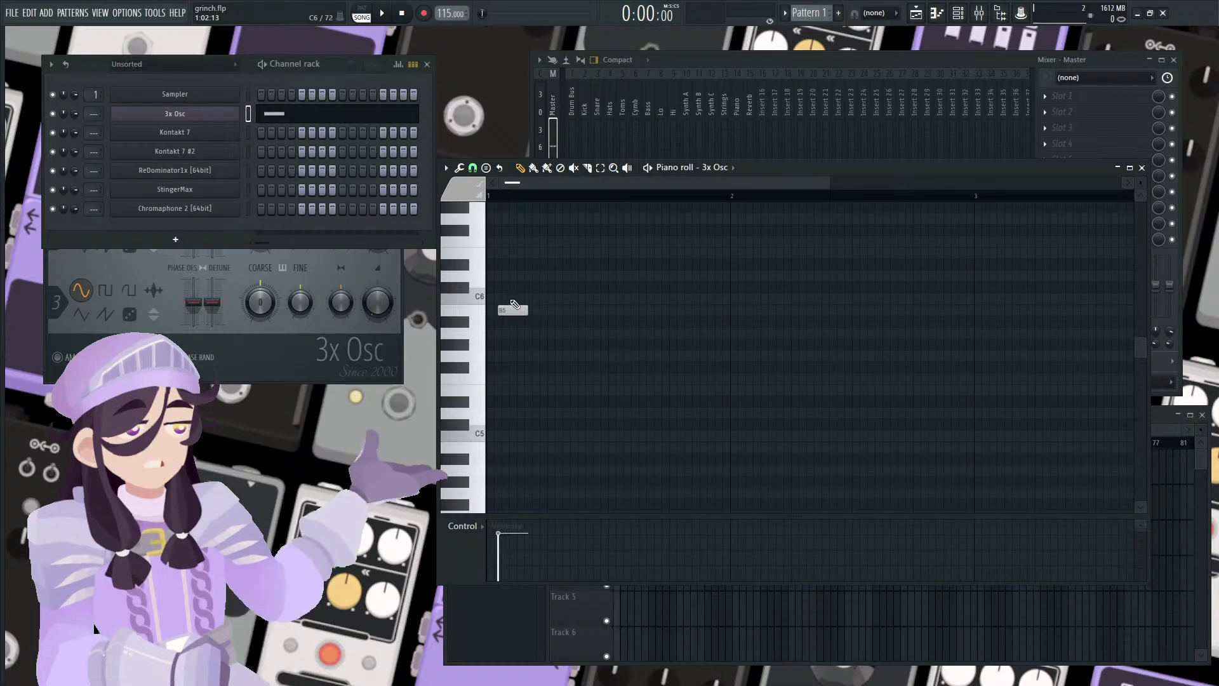
left_click_drag(511, 322, 508, 388)
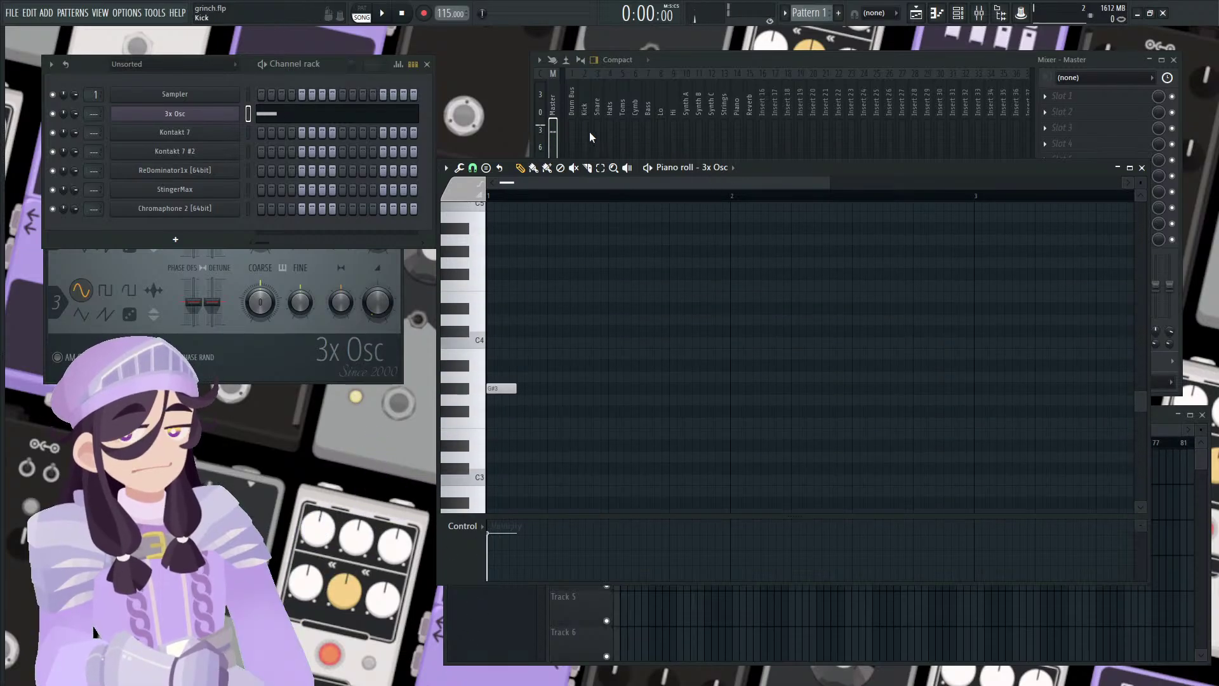
Route the 3x Osc channel to the Lo mixer track (8) and play the note in pattern mode
left_click(750, 127)
left_click(661, 139)
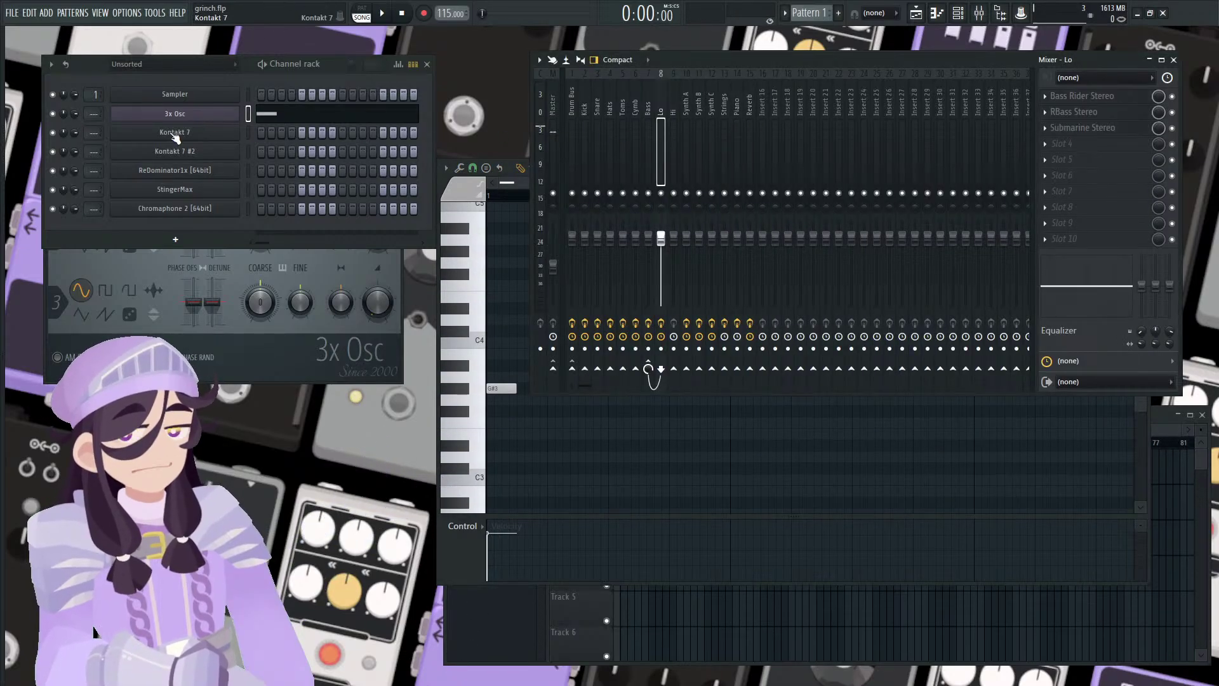
scroll(97, 113, "up", 8)
left_click(362, 12)
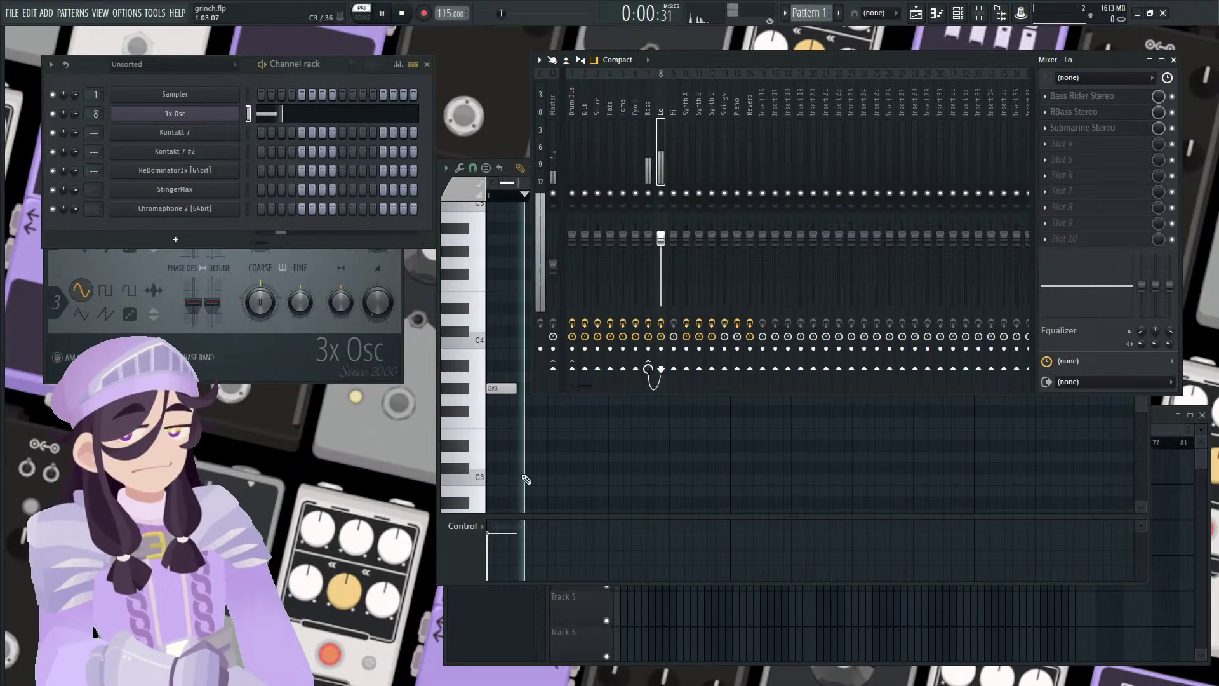
Audition lower pitches in the piano roll and move the note at the start of bar 1 down to F#2
left_click(461, 519)
scroll(462, 504, "down", 5)
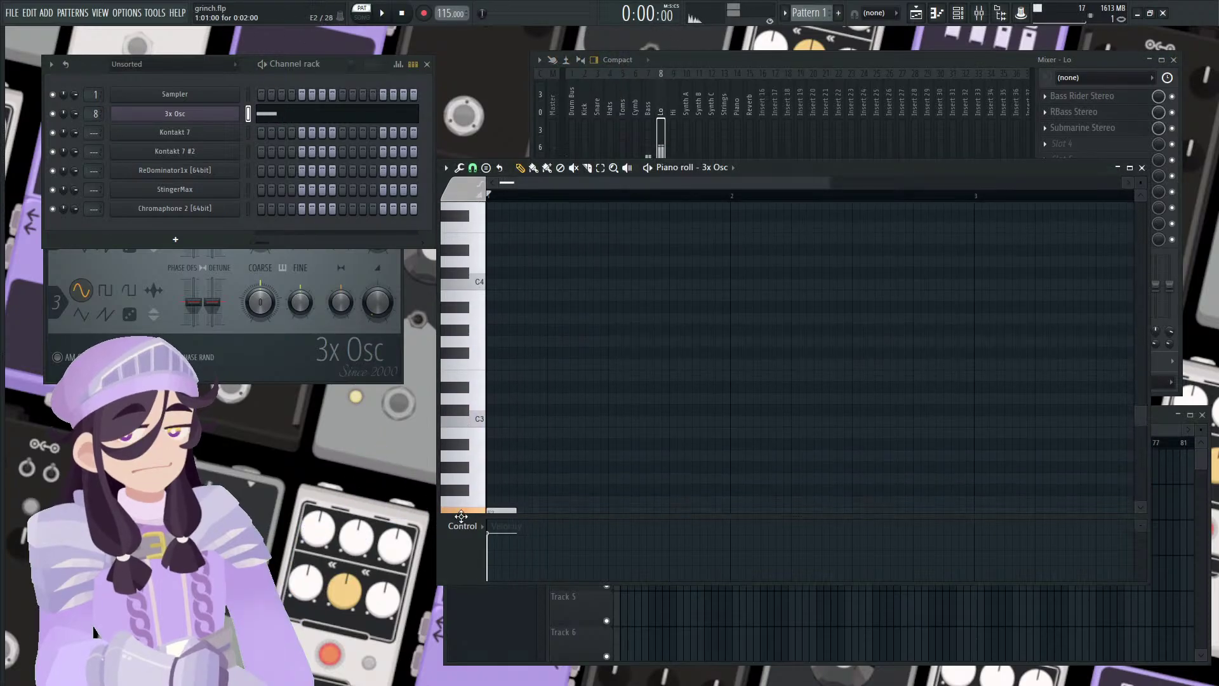
left_click(567, 635)
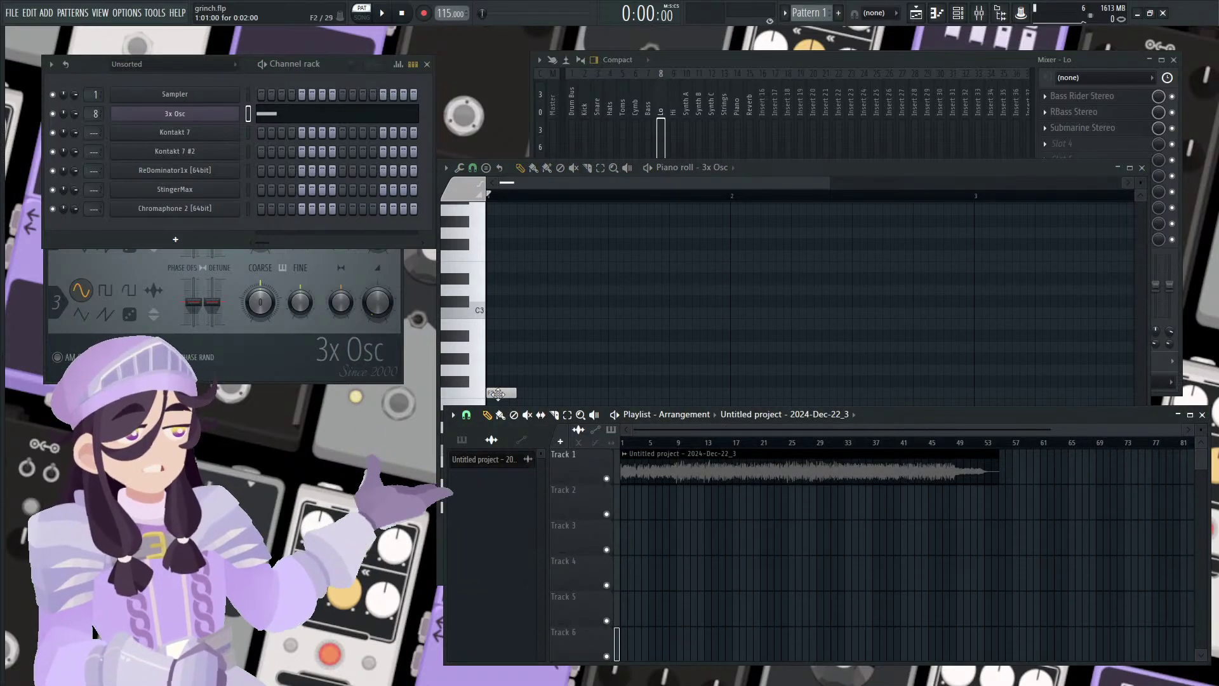
left_click(607, 271)
right_click(609, 271)
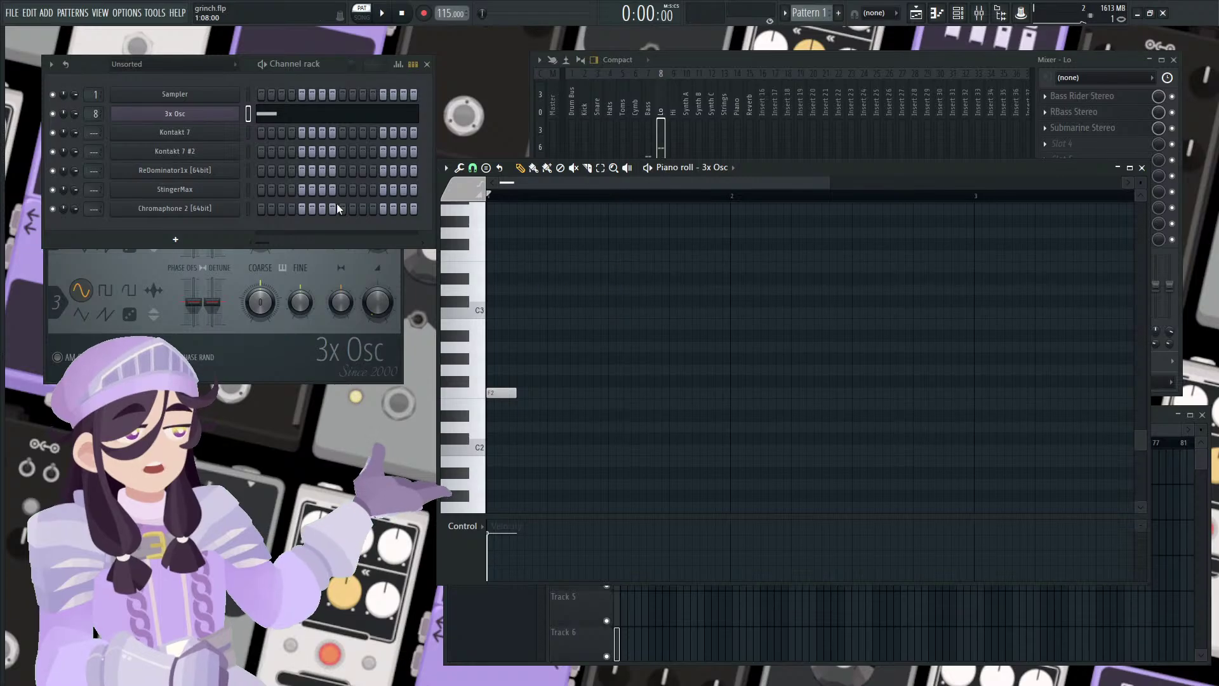
left_click(468, 611)
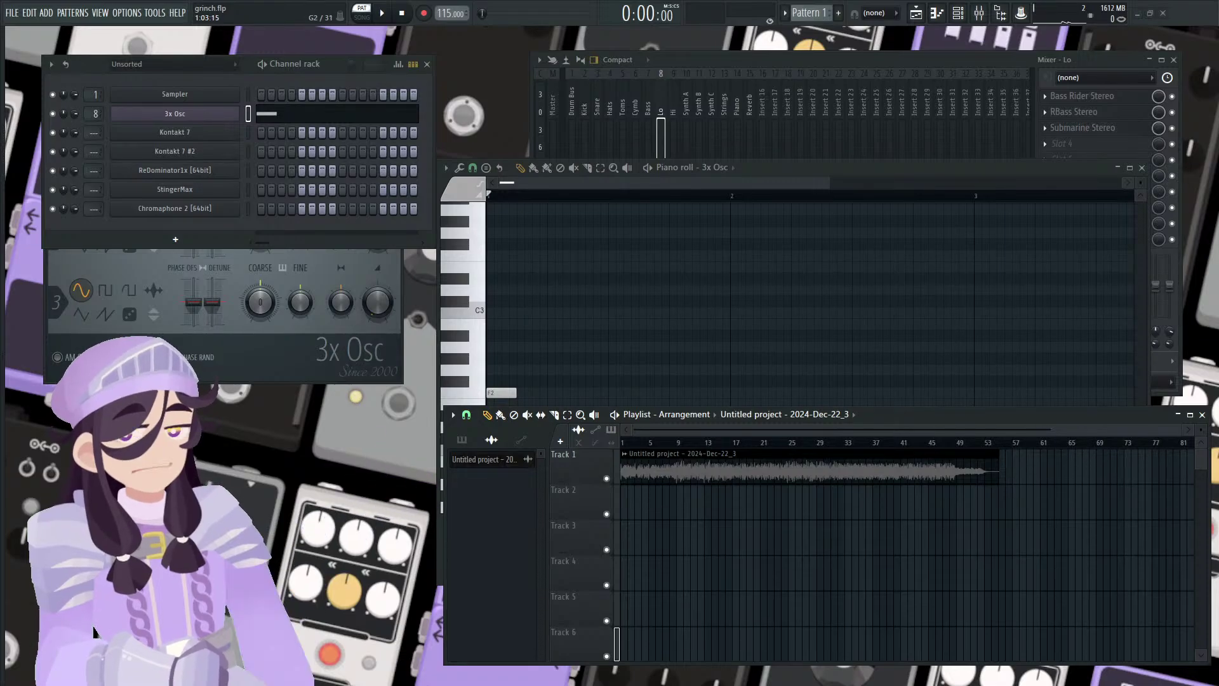
left_click_drag(501, 392, 502, 381)
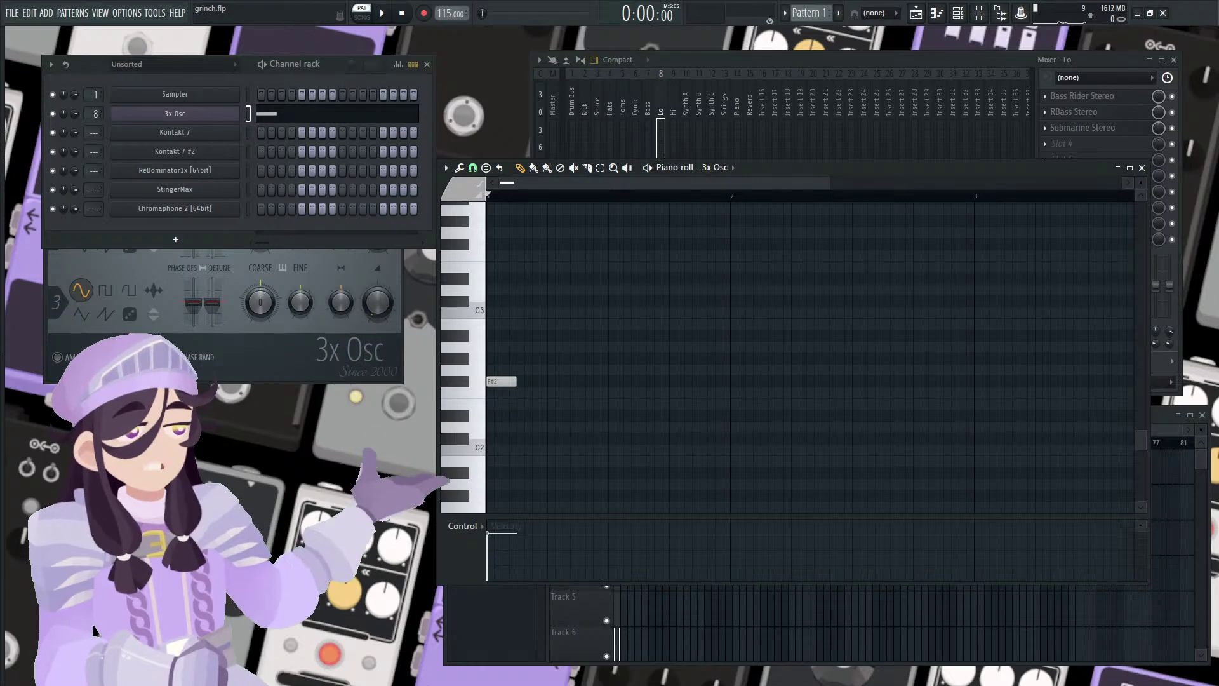
Open Devil-Loc Deluxe on the Bass mixer track, set its mix to 85.5 %, and close the plugin
left_click(650, 118)
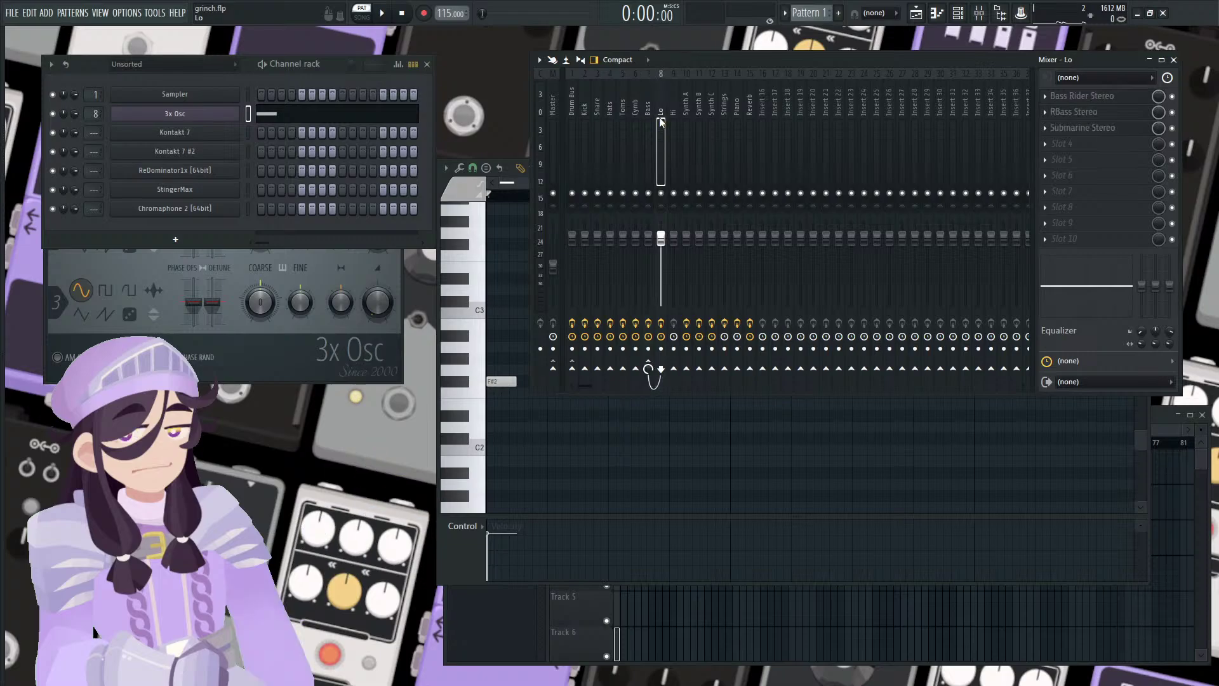
left_click(1093, 96)
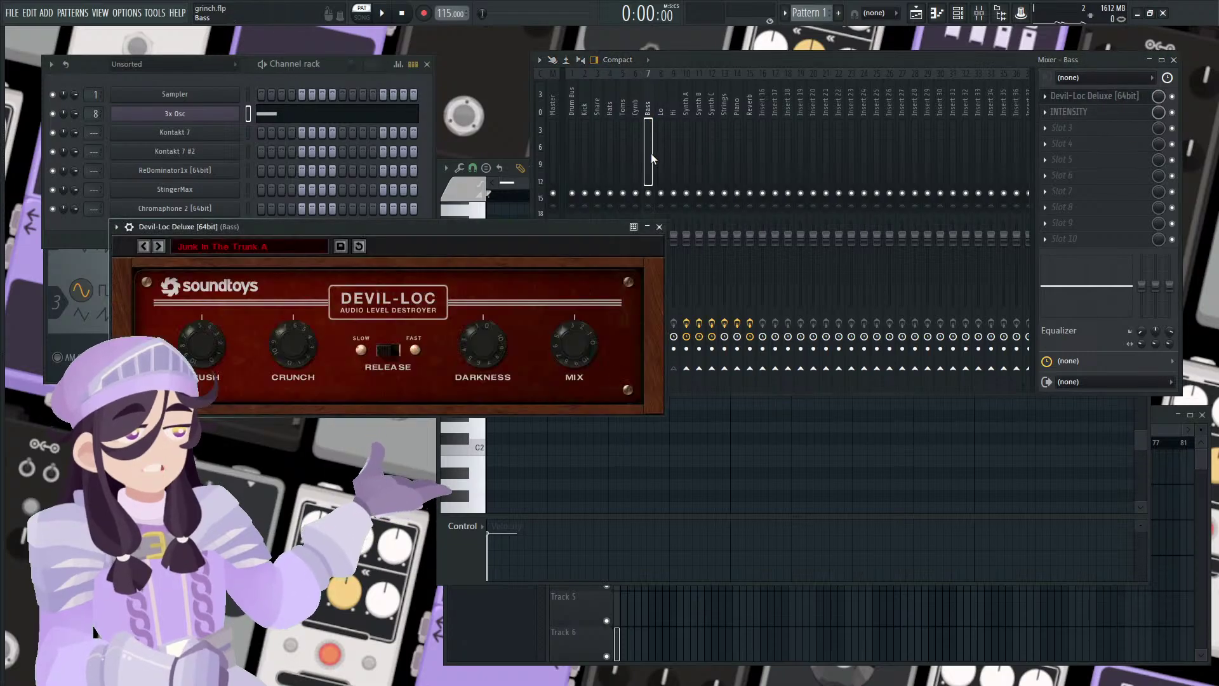
left_click_drag(483, 345, 498, 374)
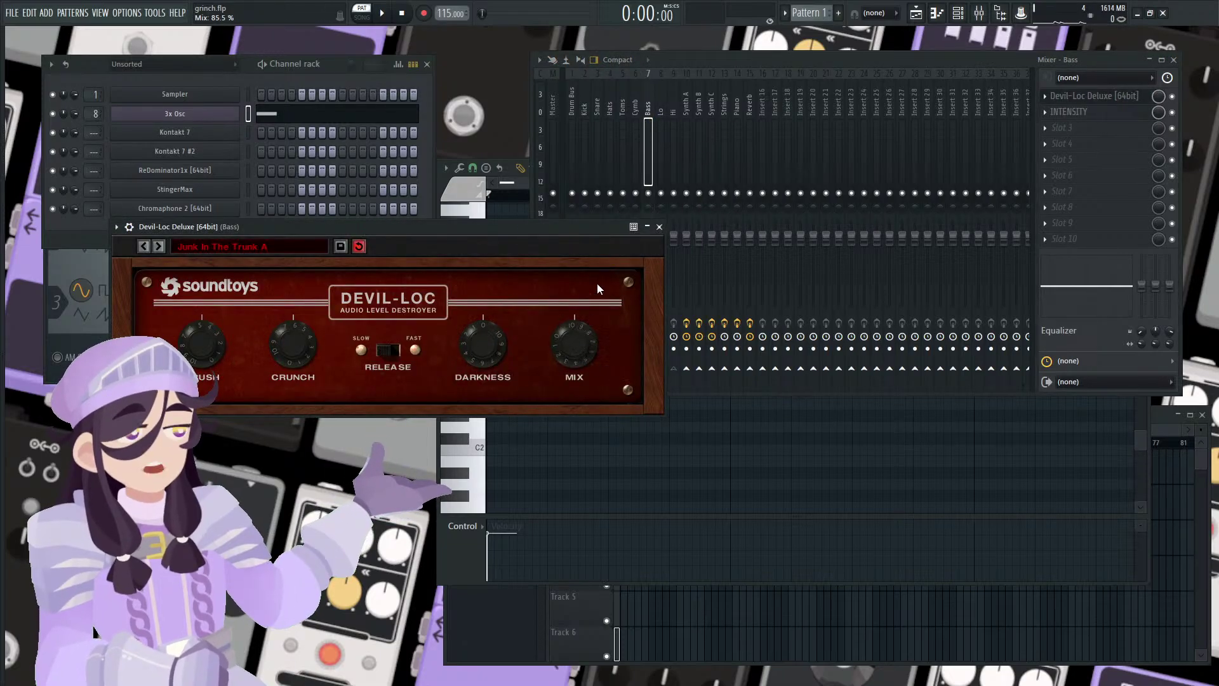
left_click(658, 227)
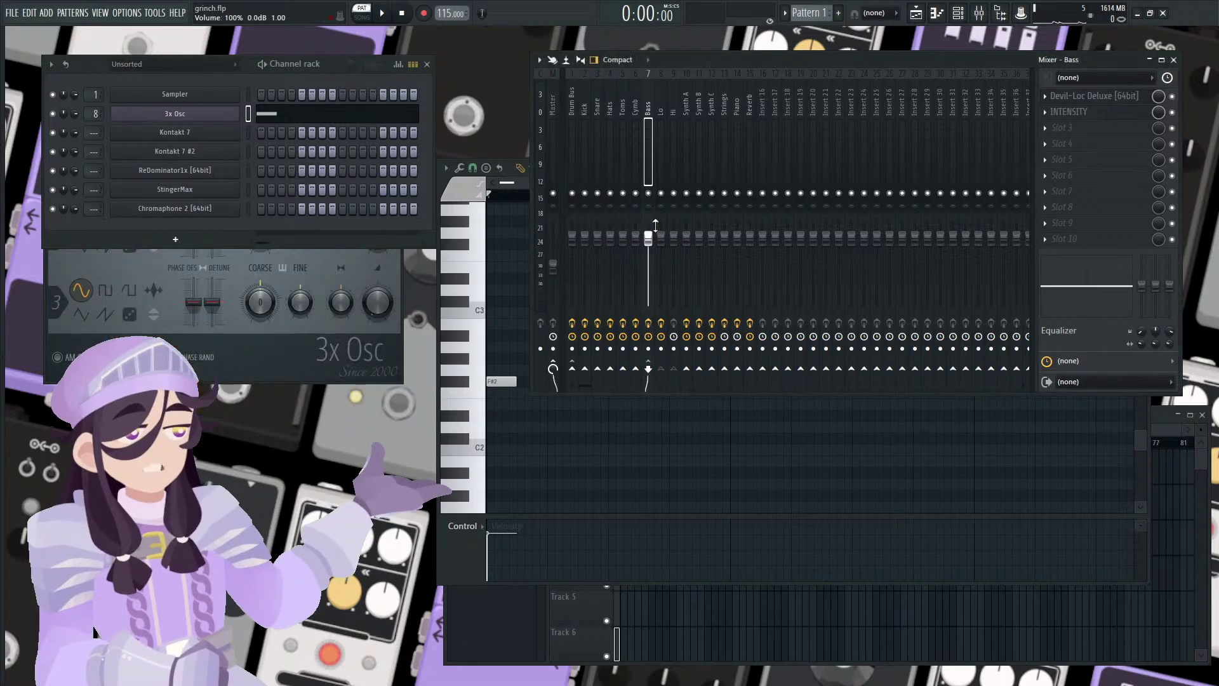
Move the F#2 note to the second beat of bar 1 in the piano roll
left_click(511, 414)
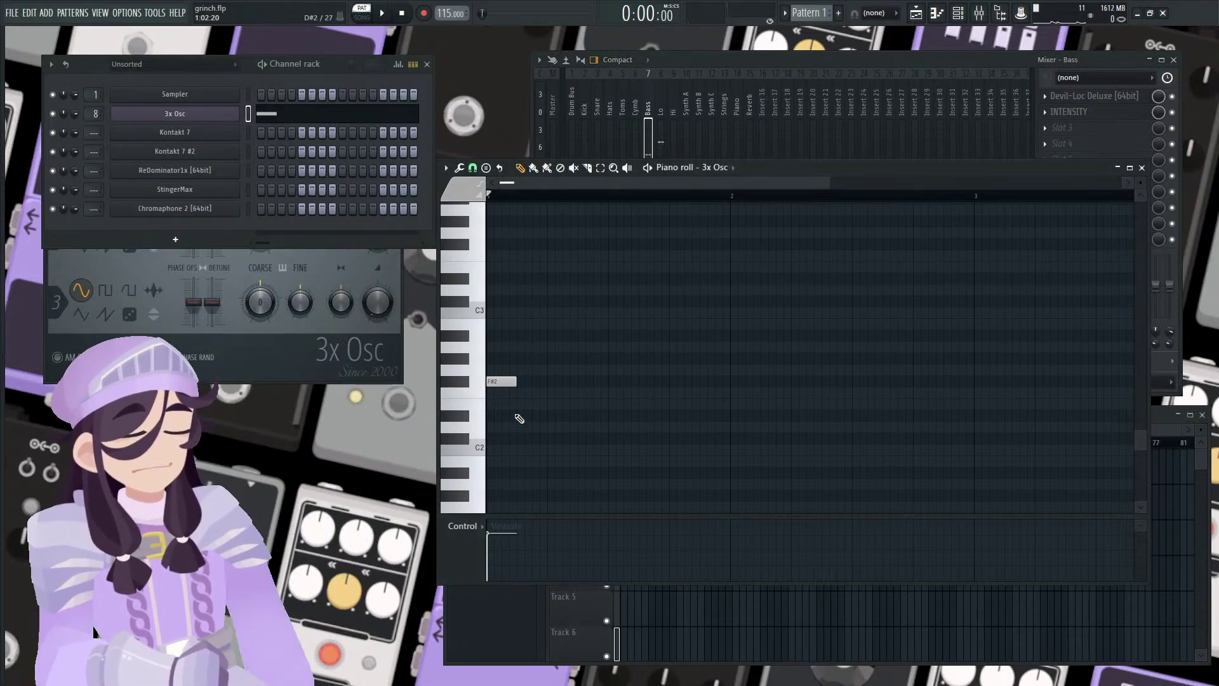
left_click_drag(506, 380, 560, 390)
Name the pattern "Bass Verse", place it at the start of Track 2 in the playlist, and switch playback to song mode
key("F5")
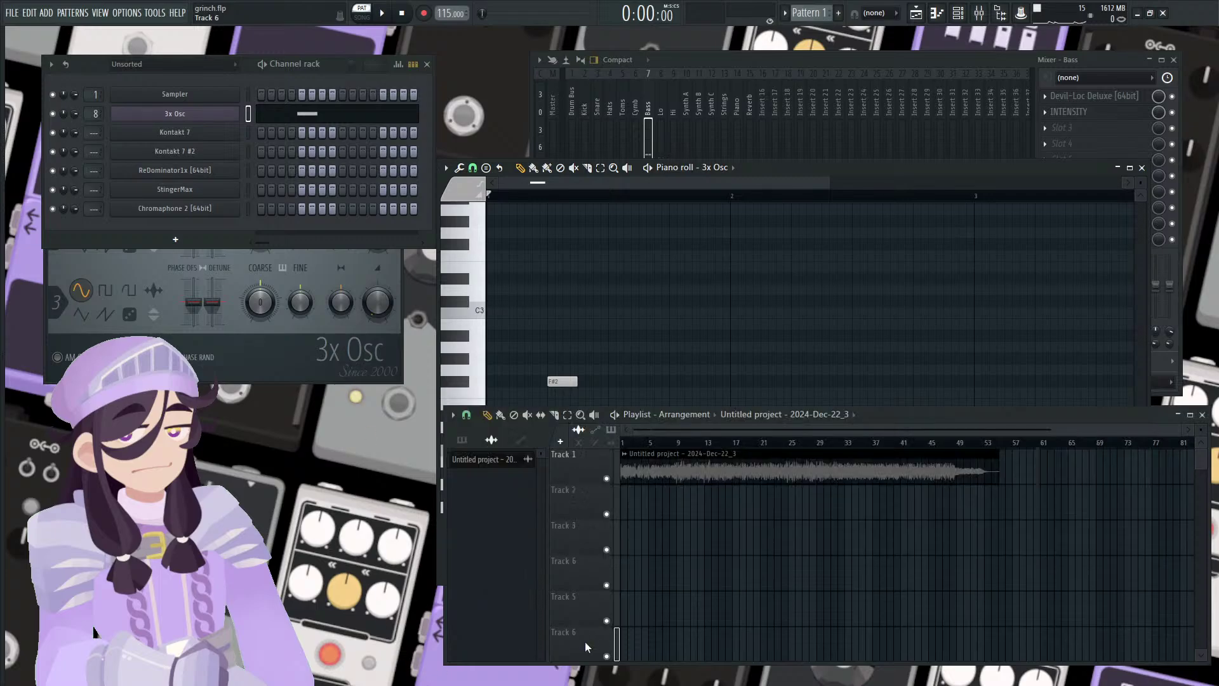
left_click(462, 440)
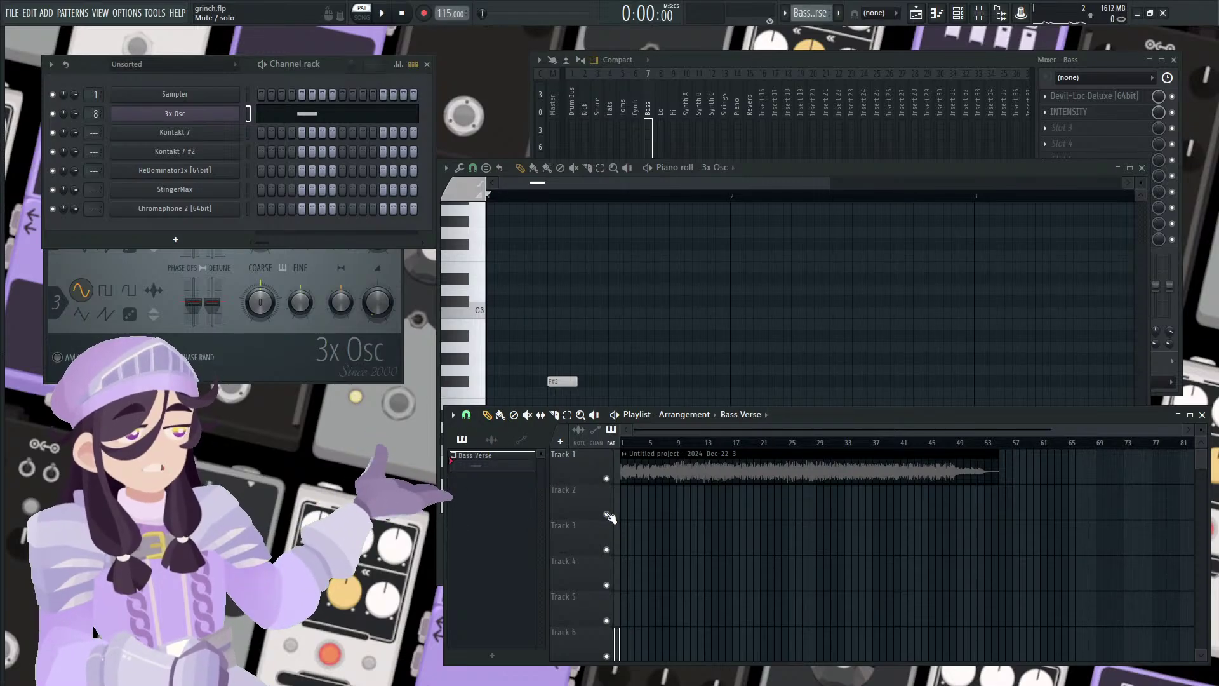
left_click(643, 497)
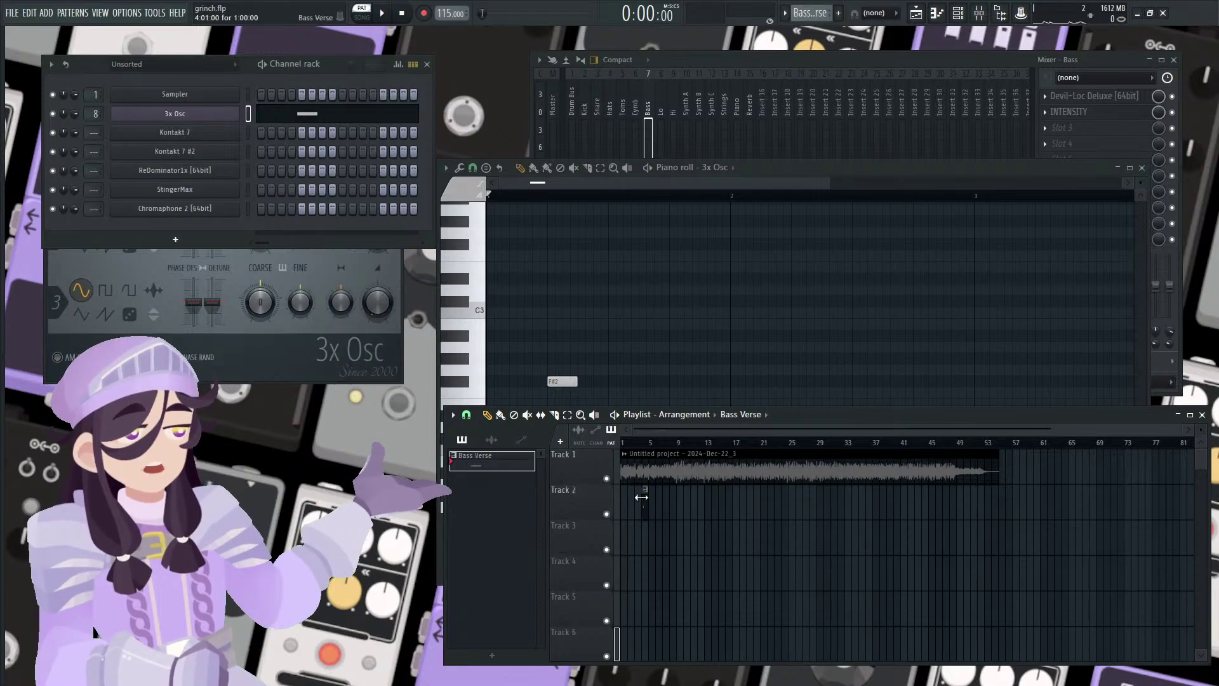
left_click_drag(642, 503, 623, 502)
scroll(563, 504, "up", 5)
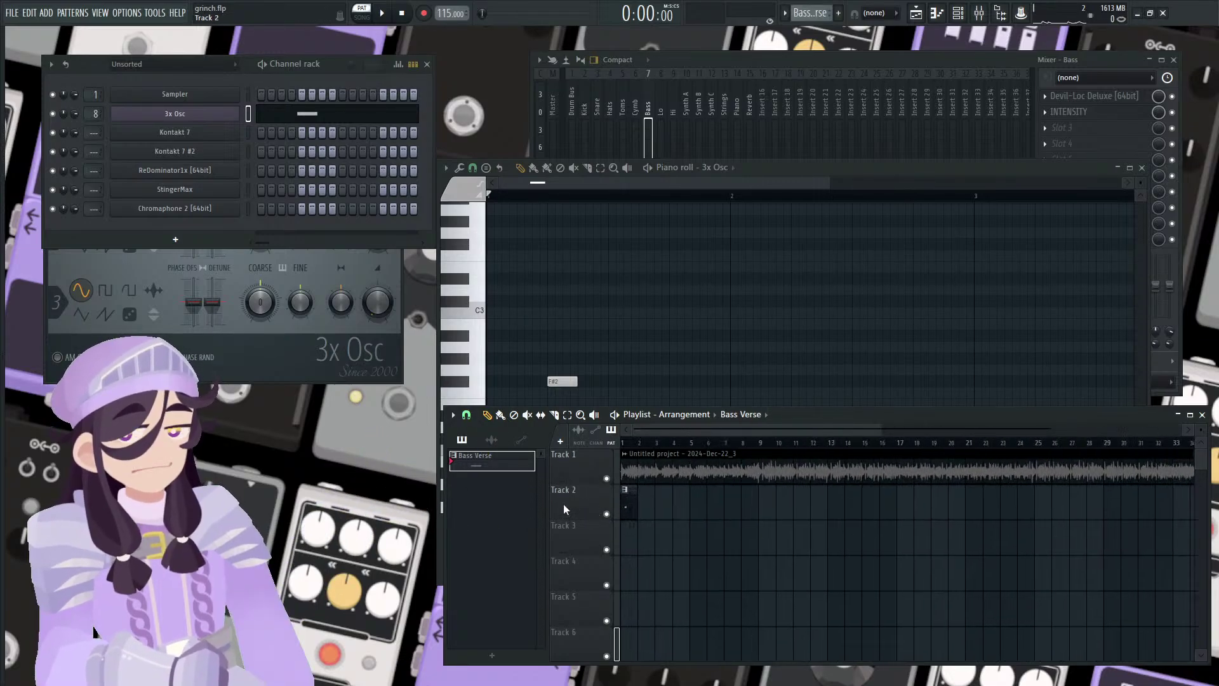
scroll(536, 552, "up", 4)
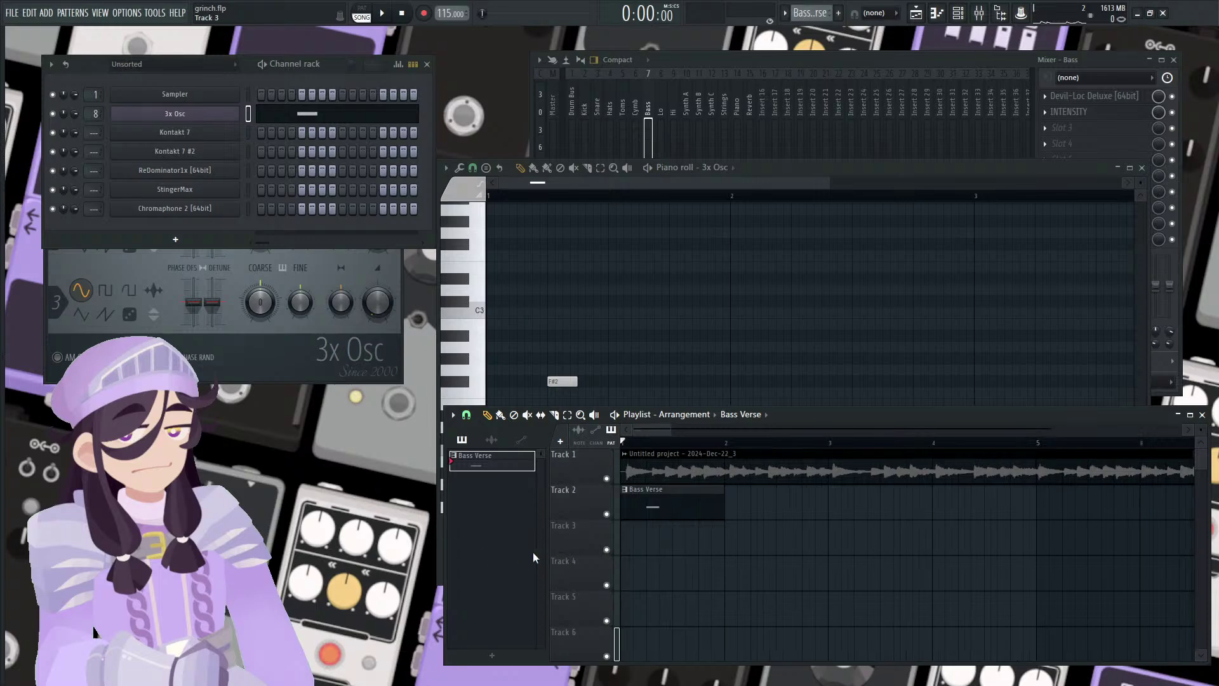
Slip the content of the audio clip on Track 1 slightly earlier and play the song to check the alignment
left_click(540, 416)
left_click_drag(634, 458, 627, 471)
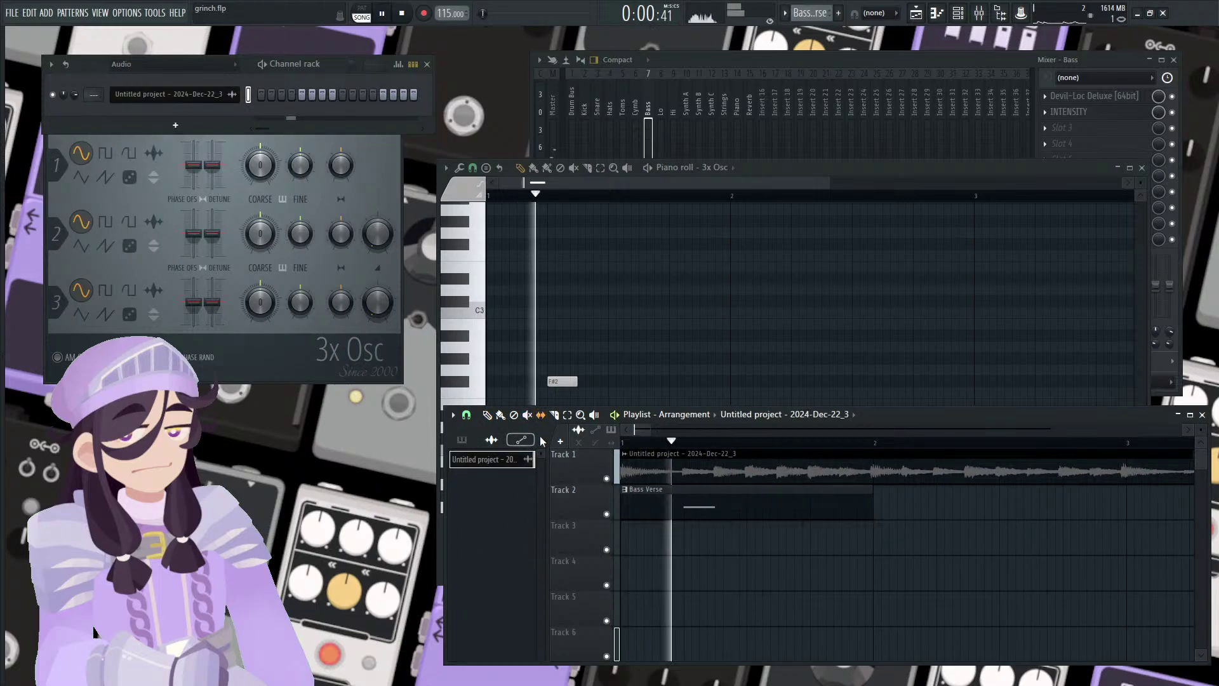
left_click(528, 416)
Add an A1 note at the start of bar 1 in the Bass Verse pattern and delete the F#2 notes
left_click(744, 491)
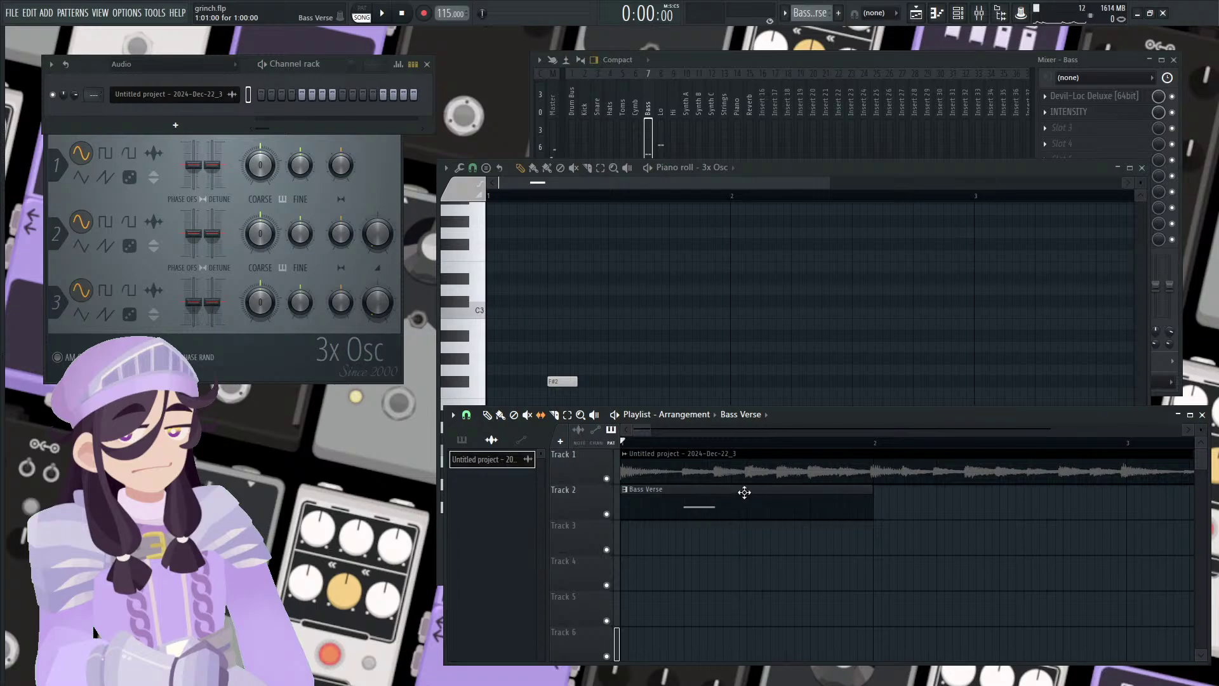
left_click(564, 392)
left_click(501, 381)
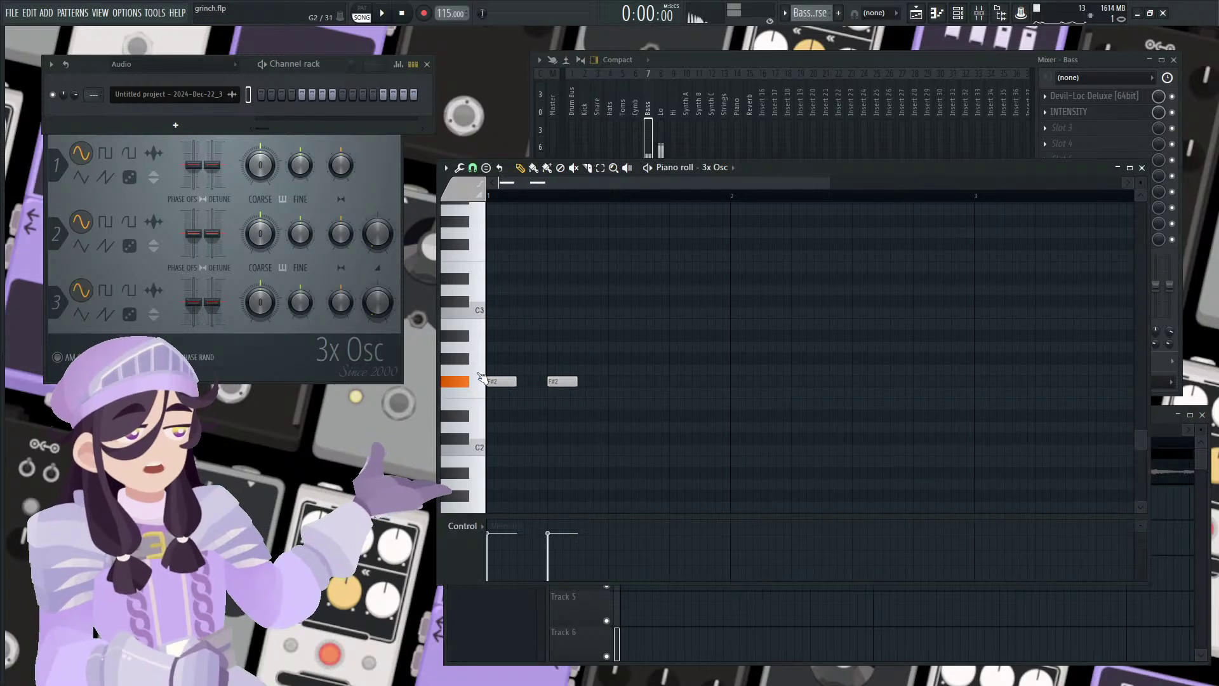
left_click_drag(515, 368, 427, 495)
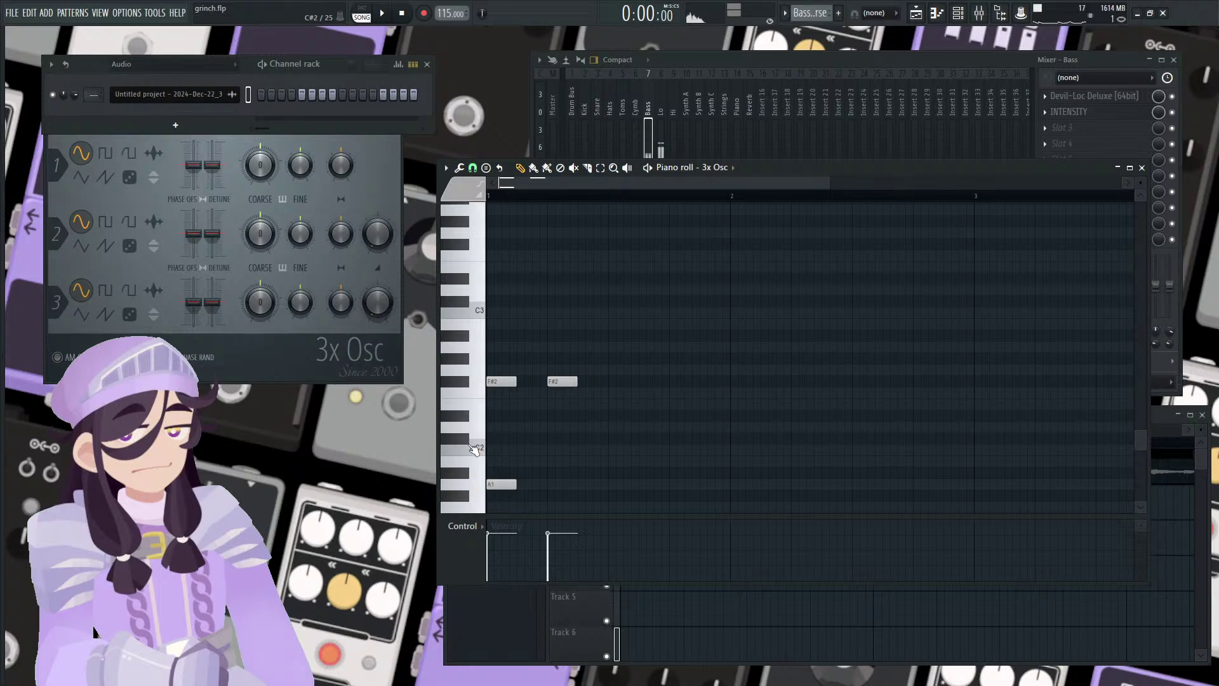
right_click(501, 381)
right_click(561, 381)
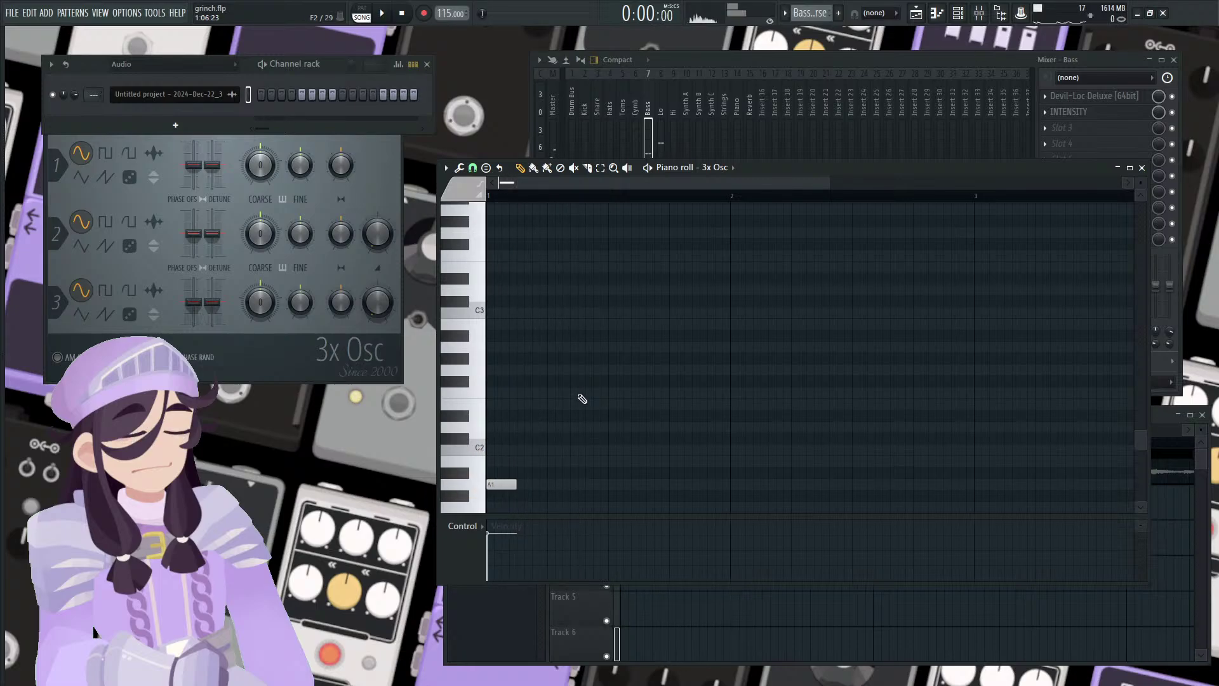
Draw six half-beat notes alternating between F#2 and G2 from the second beat to the end of bar 1
left_click(570, 359)
left_click_drag(588, 359, 702, 368)
left_click(595, 371)
left_click(622, 388)
left_click(652, 359)
left_click(670, 381)
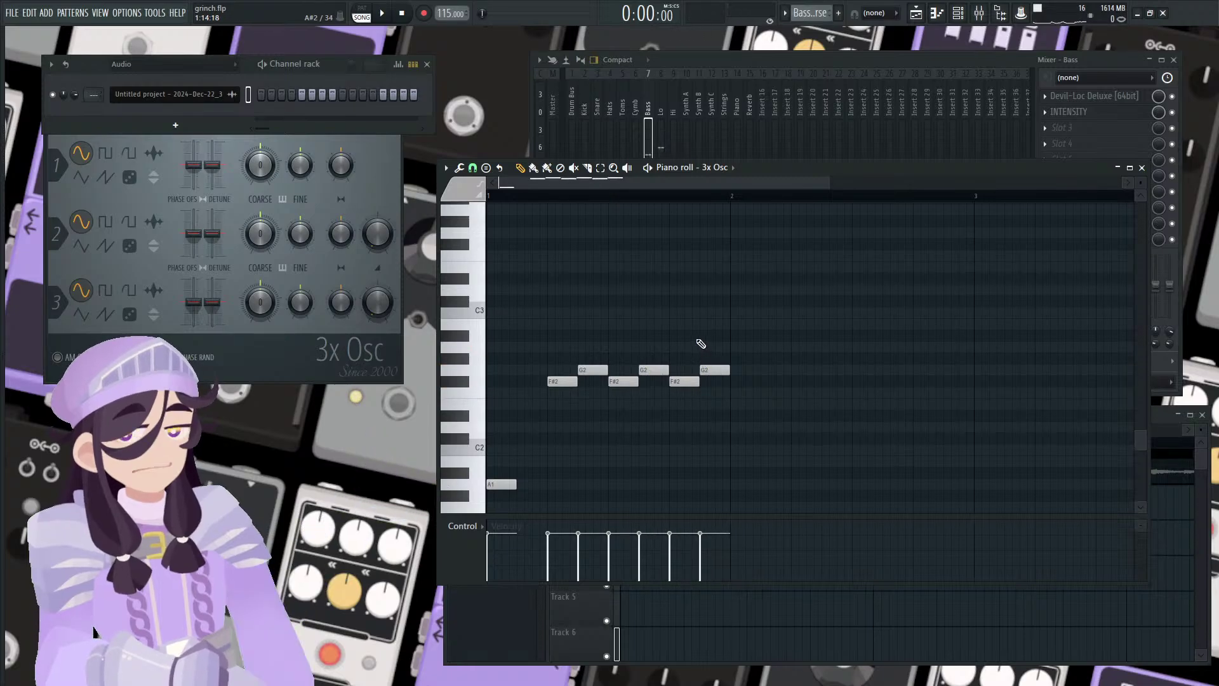
Listen to the bass line on its own with Track 1 muted, and stop playback
scroll(702, 343, "down", 1)
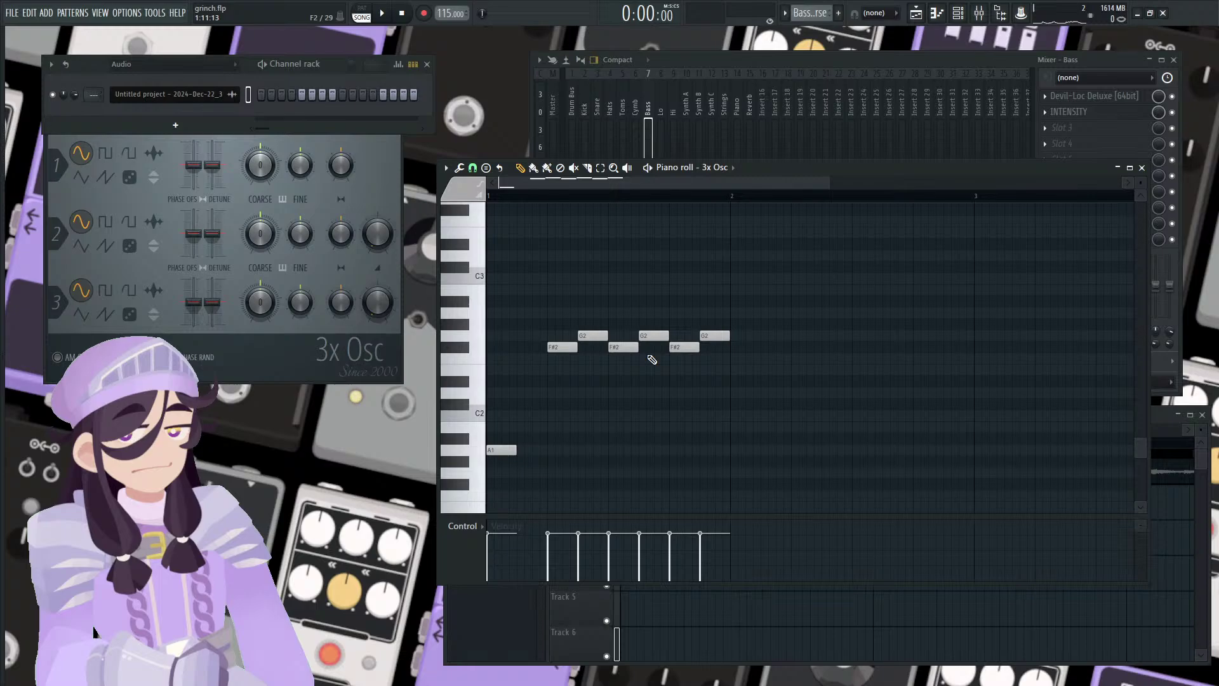
key("space")
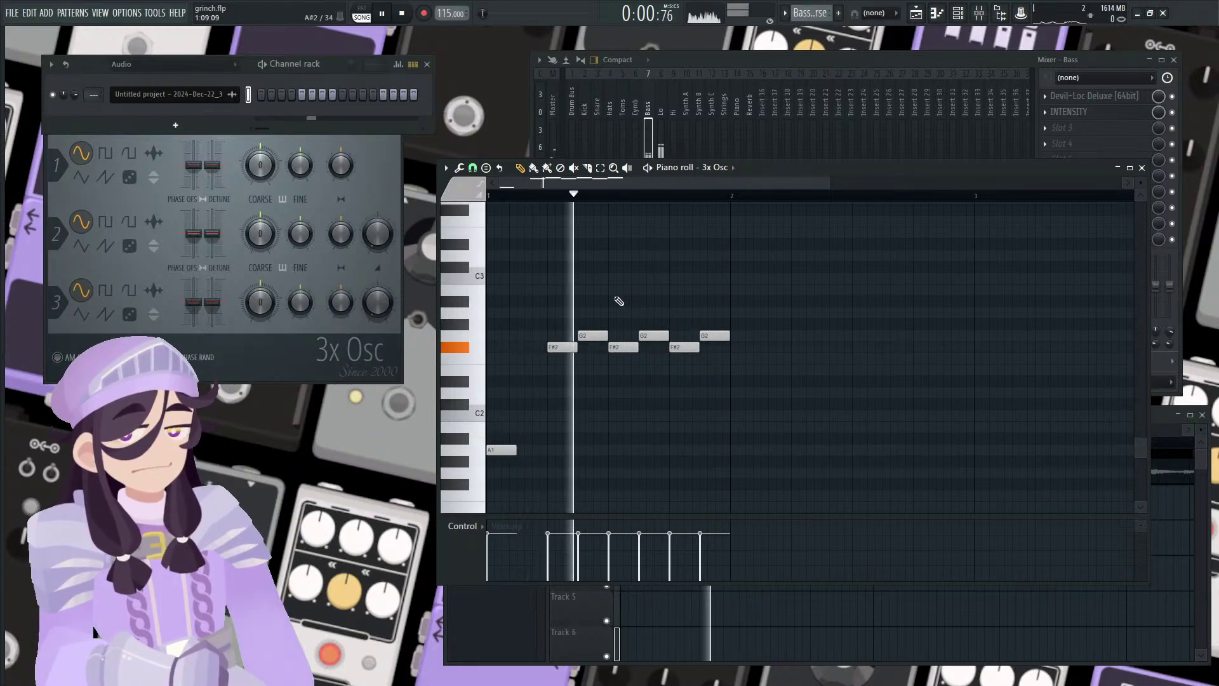
key("F5")
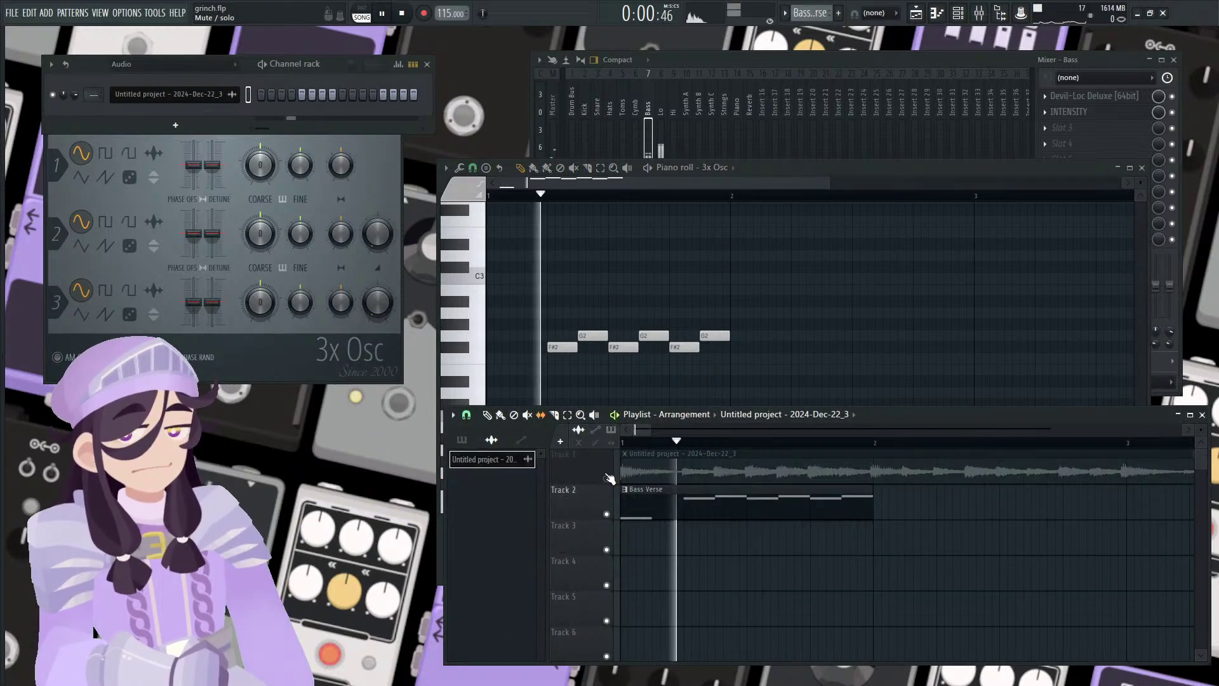
key("space")
Select the six alternating F#2 and G2 notes and shift them half a beat later
left_click(594, 383)
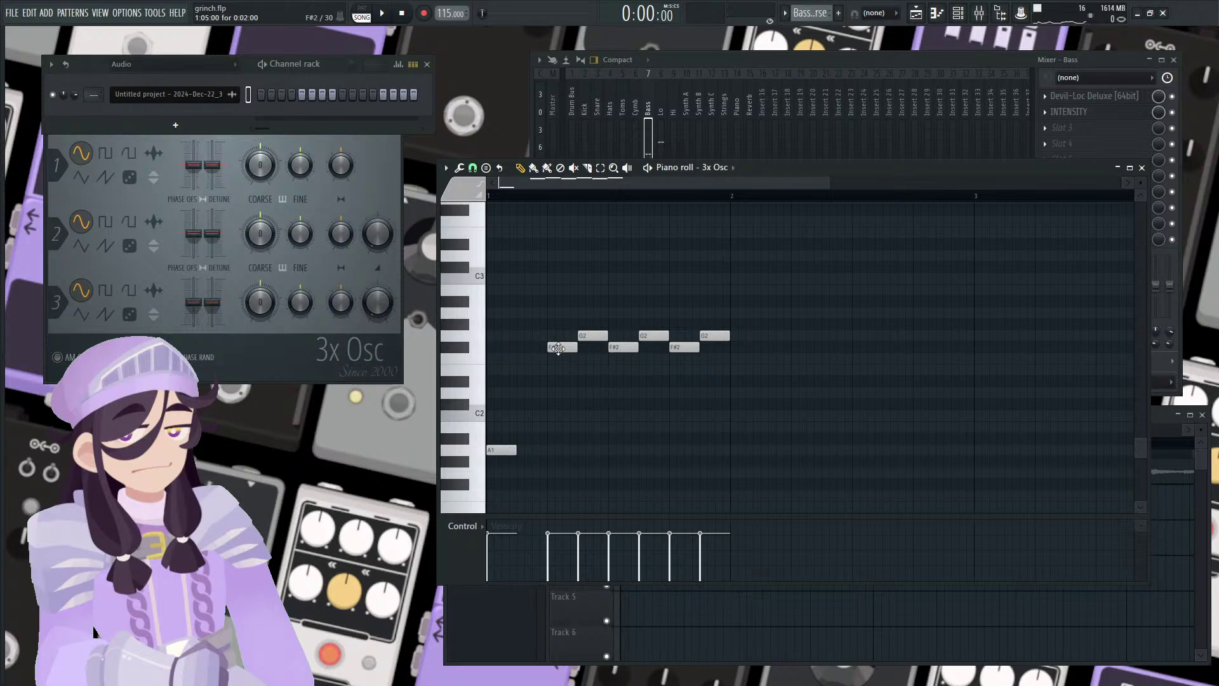
left_click_drag(831, 324, 548, 381)
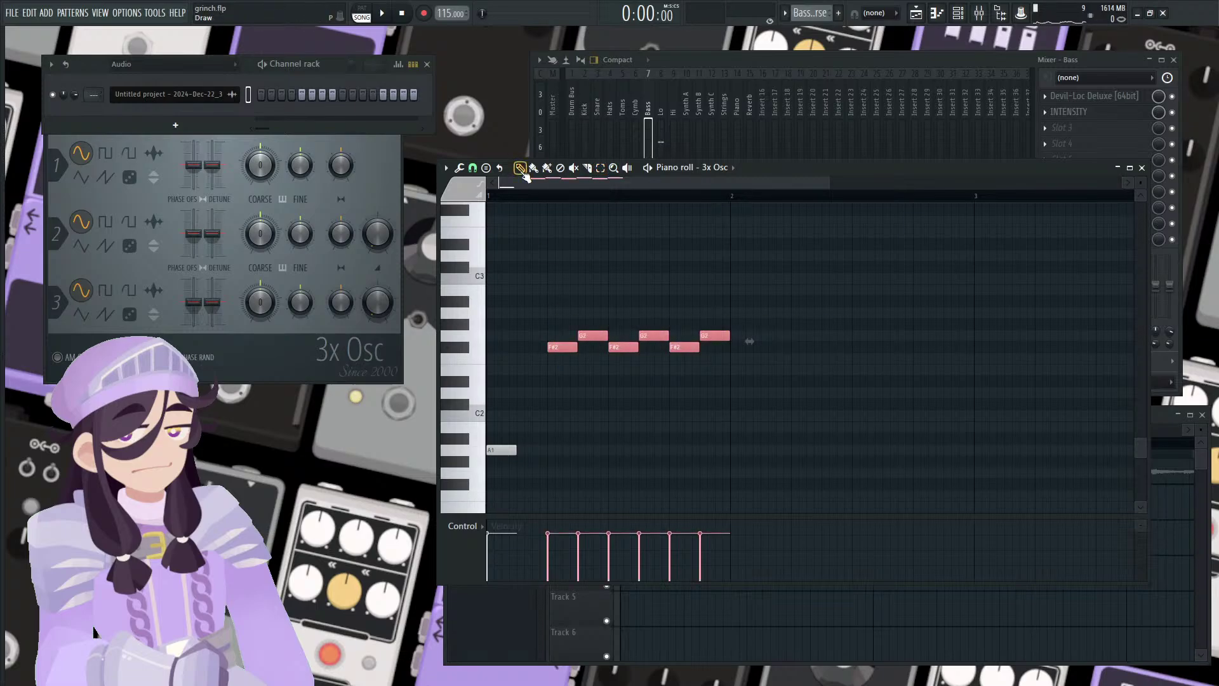
left_click_drag(590, 336, 620, 338)
Unmute Track 1 in the playlist and play the song together with the bass line
left_click(526, 633)
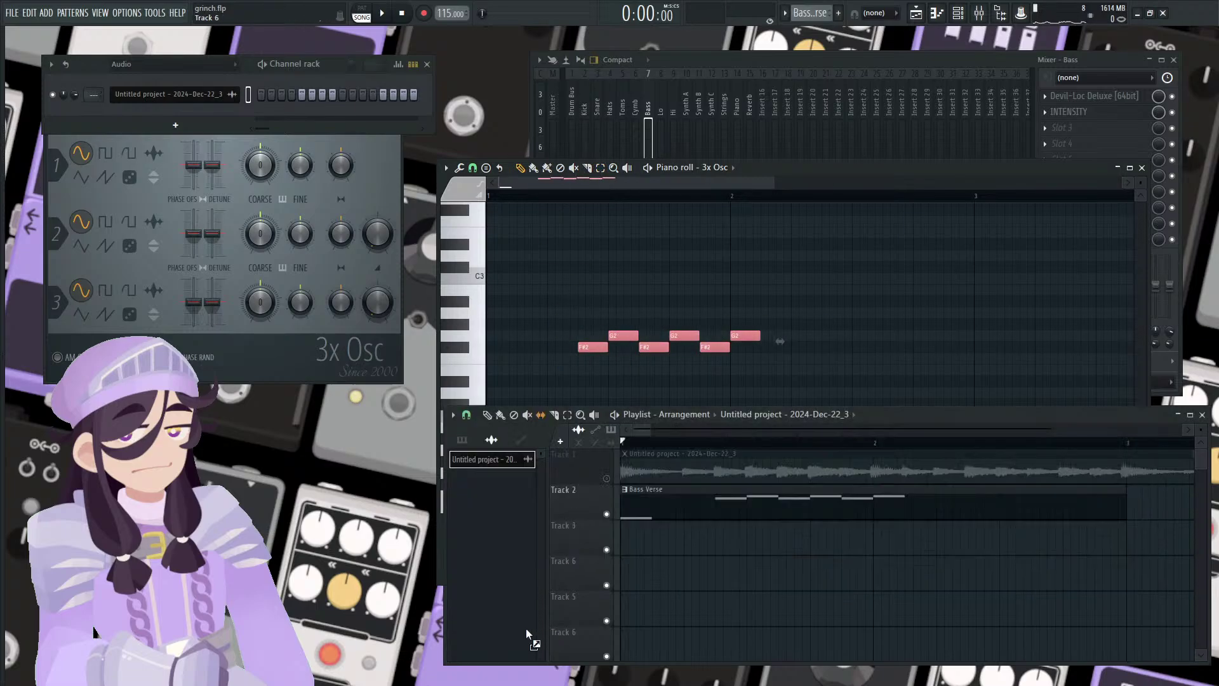
left_click(606, 478)
key("space")
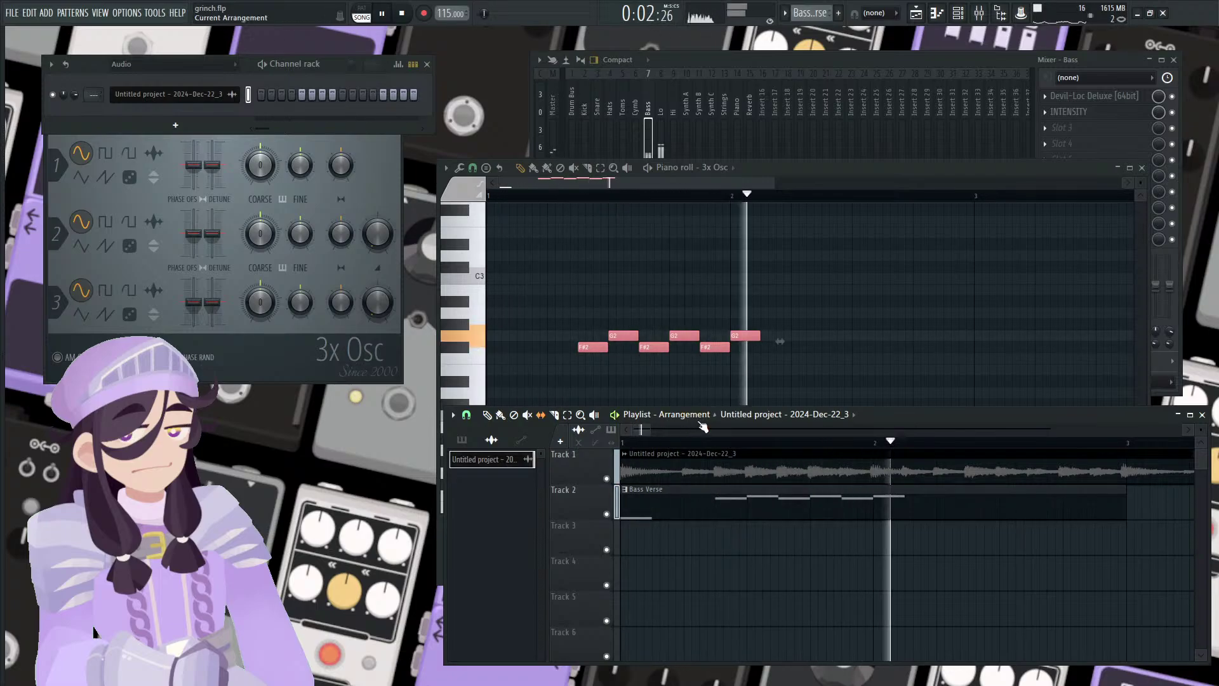
Remove the last G2 note at the start of bar 2, and duplicate the one-bar bass phrase until it fills four bars
key("space")
left_click(735, 382)
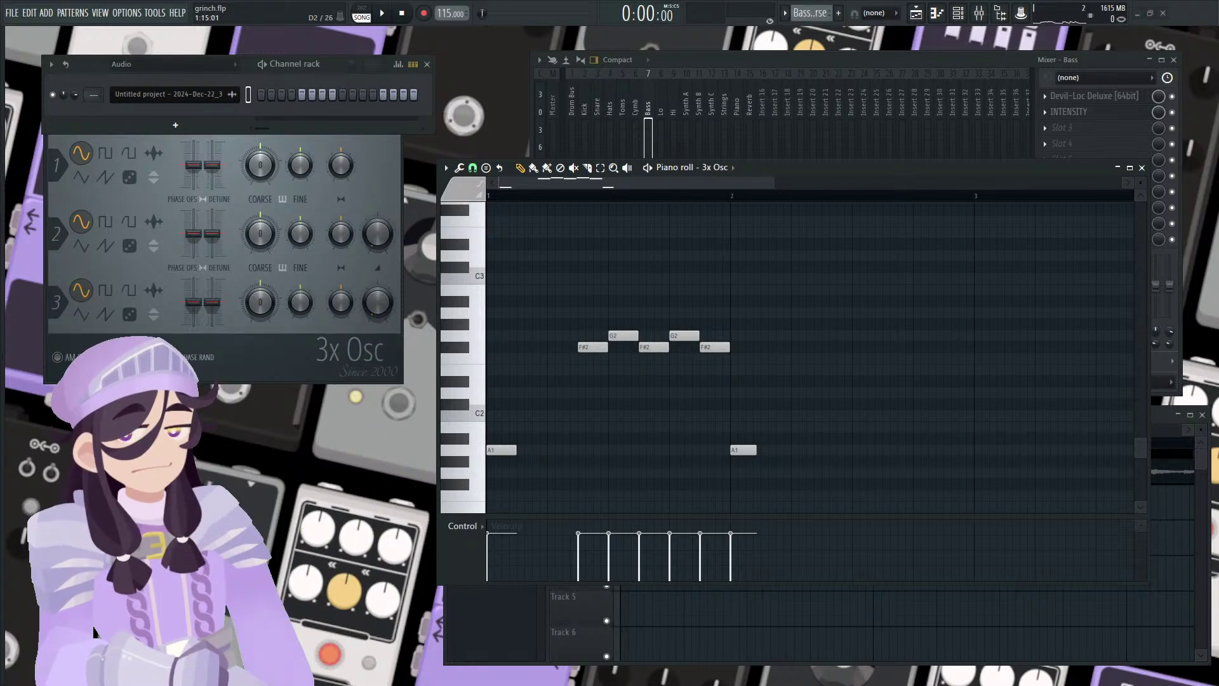
scroll(625, 392, "down", 1)
left_click(625, 392)
key("ctrl+a")
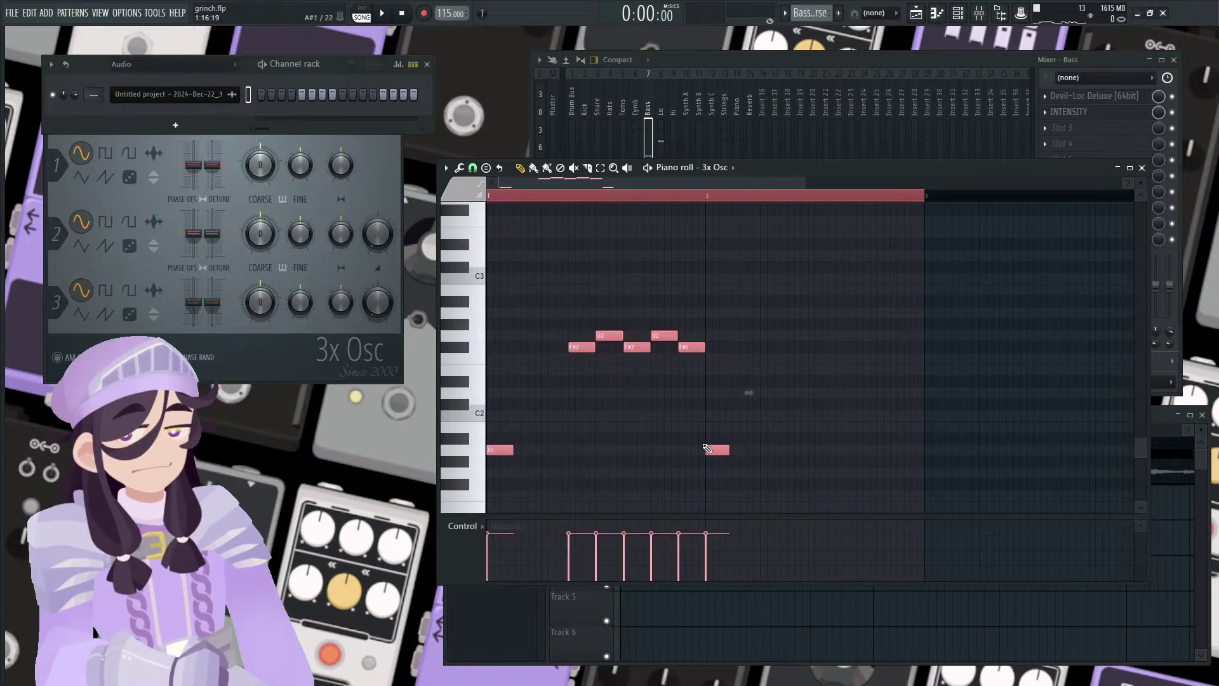
key("ctrl+b")
scroll(716, 448, "down", 1)
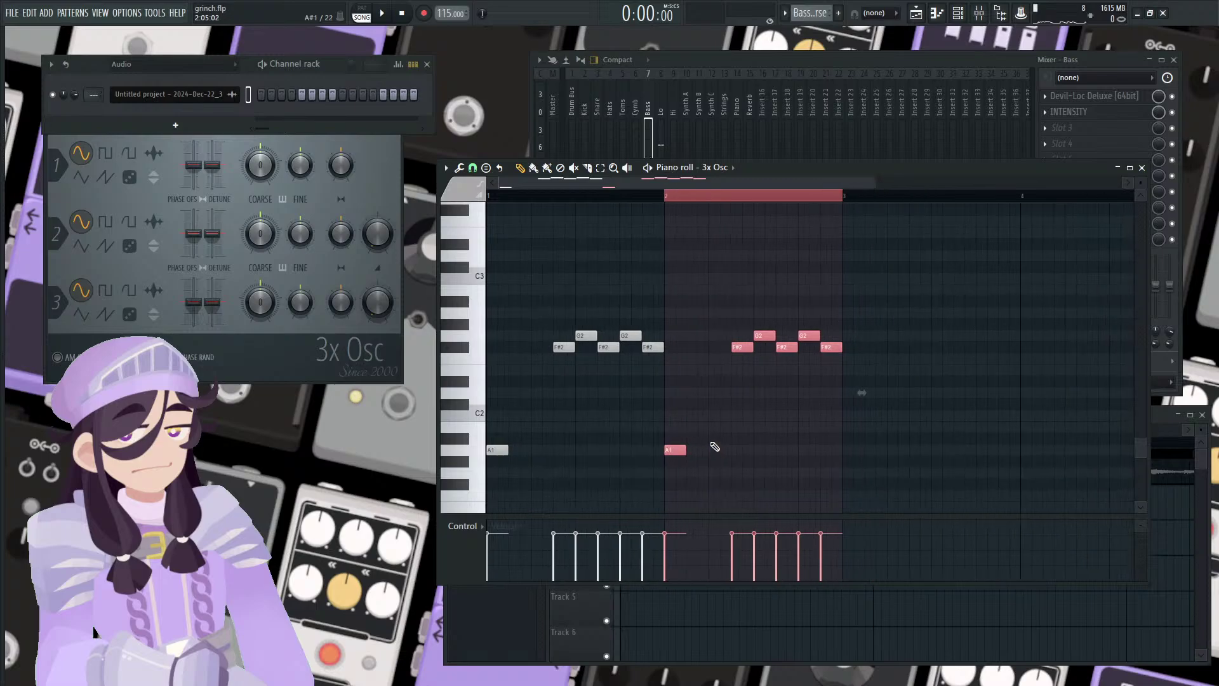
key("ctrl+a")
scroll(711, 444, "down", 1)
key("ctrl+b")
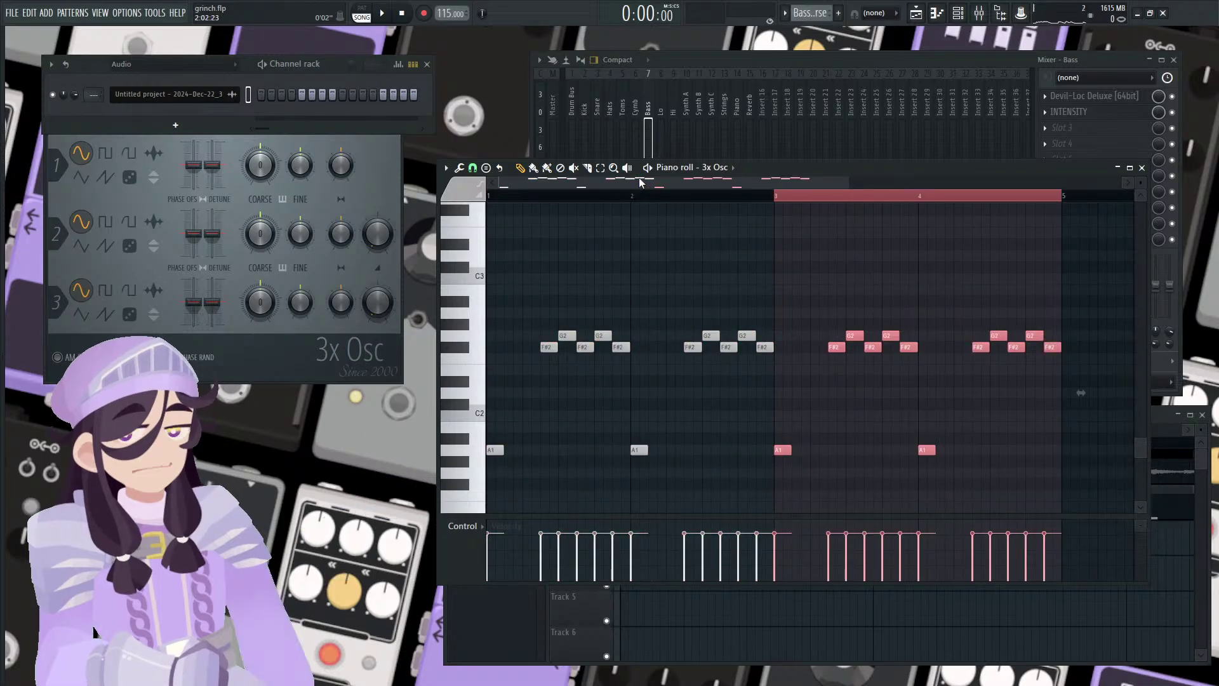
Raise the A1 notes at the starts of bars 3 and 4 to C2, and play back the four-bar bass line
left_click_drag(740, 444, 914, 481)
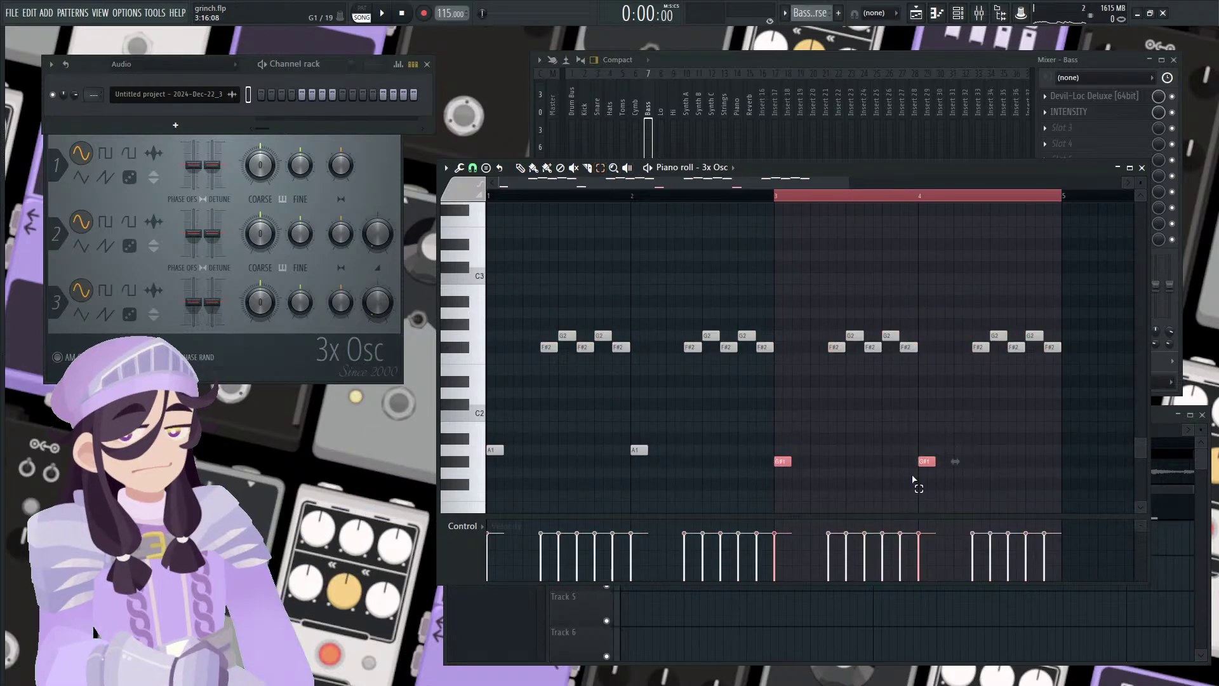
key("Up")
key("Up")
key("space")
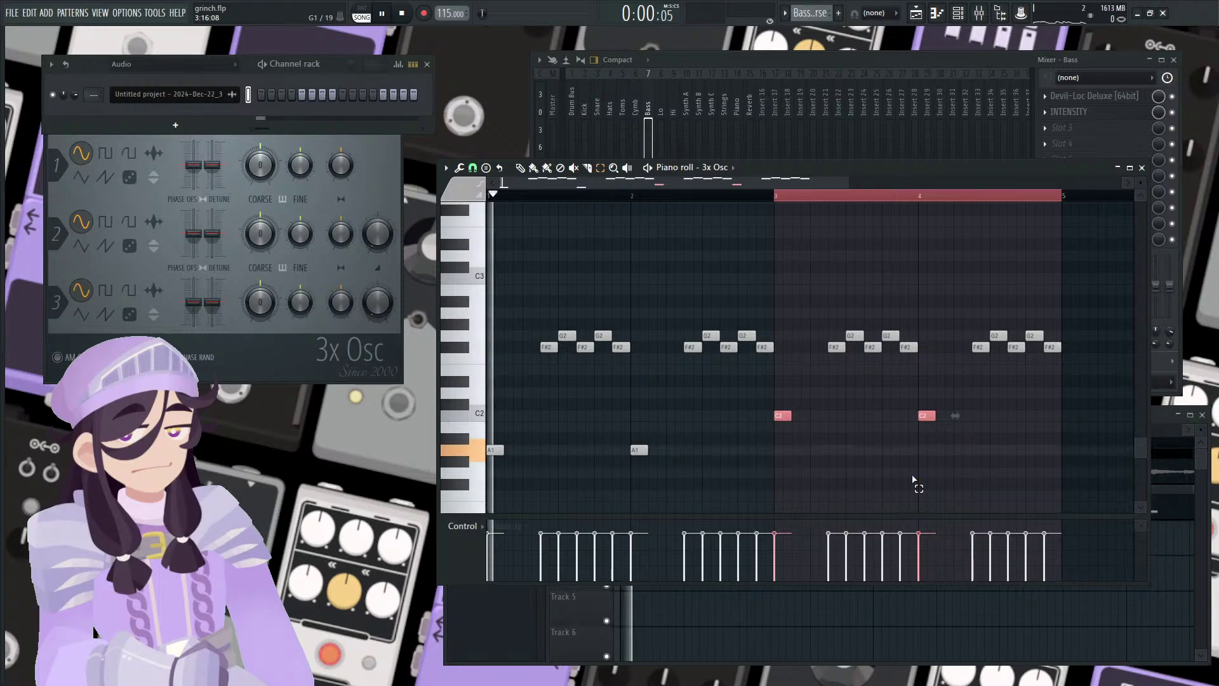
left_click(912, 482)
scroll(912, 481, "down", 1)
left_click(520, 169)
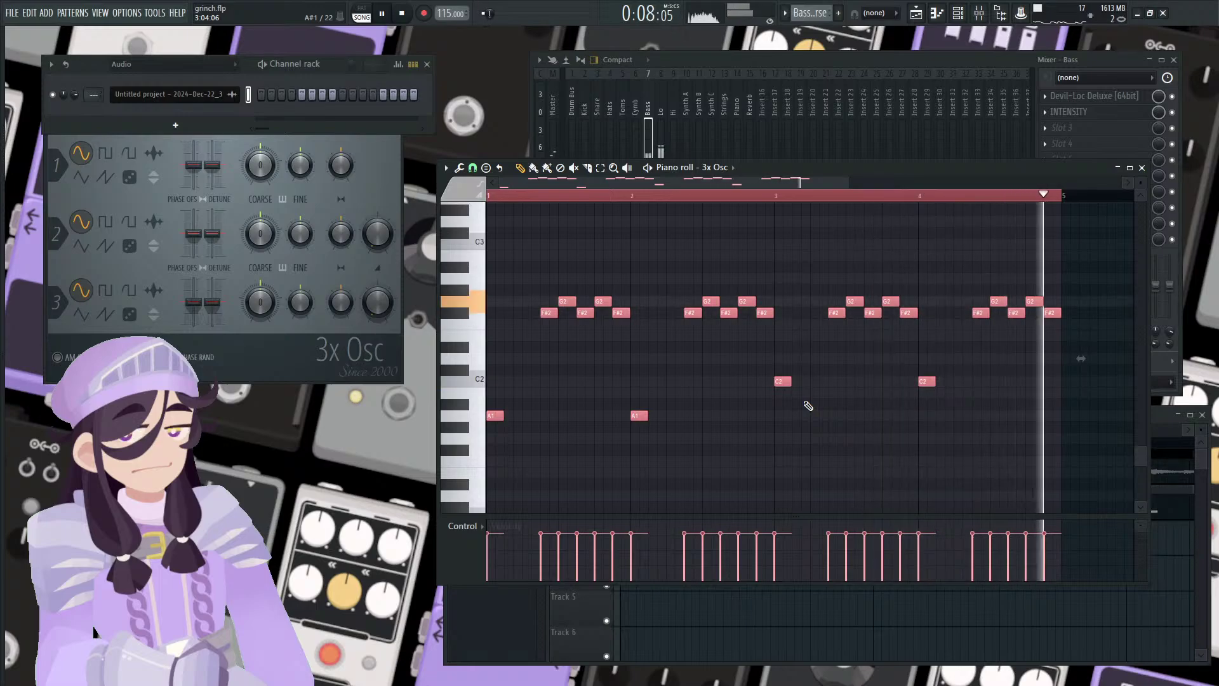
key("space")
Set the project tempo to 116 BPM and play the bass pattern against the song's audio in the playlist
key("F5")
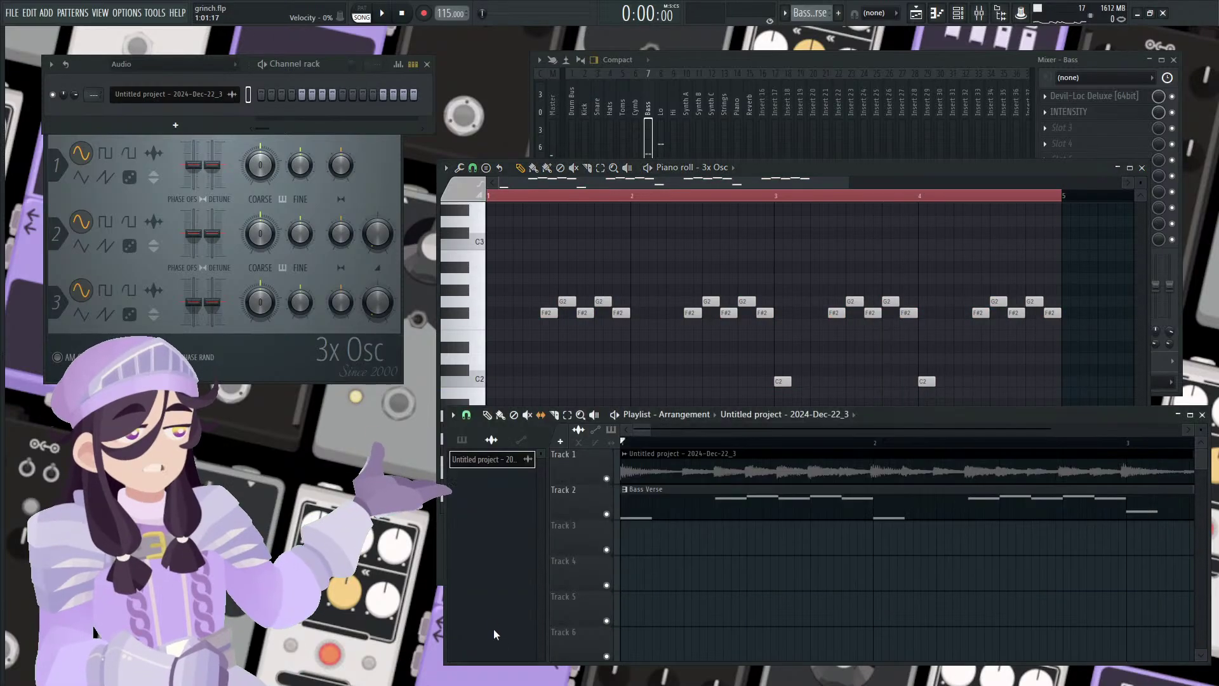
scroll(863, 575, "up", 5)
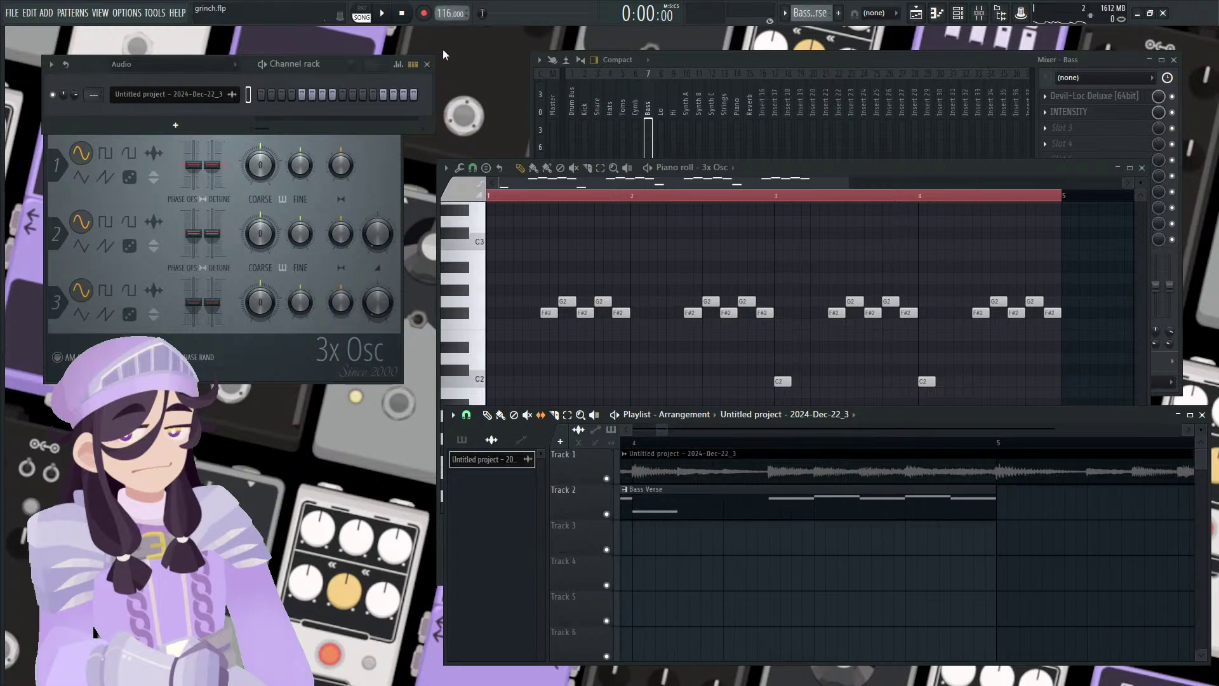
key("space")
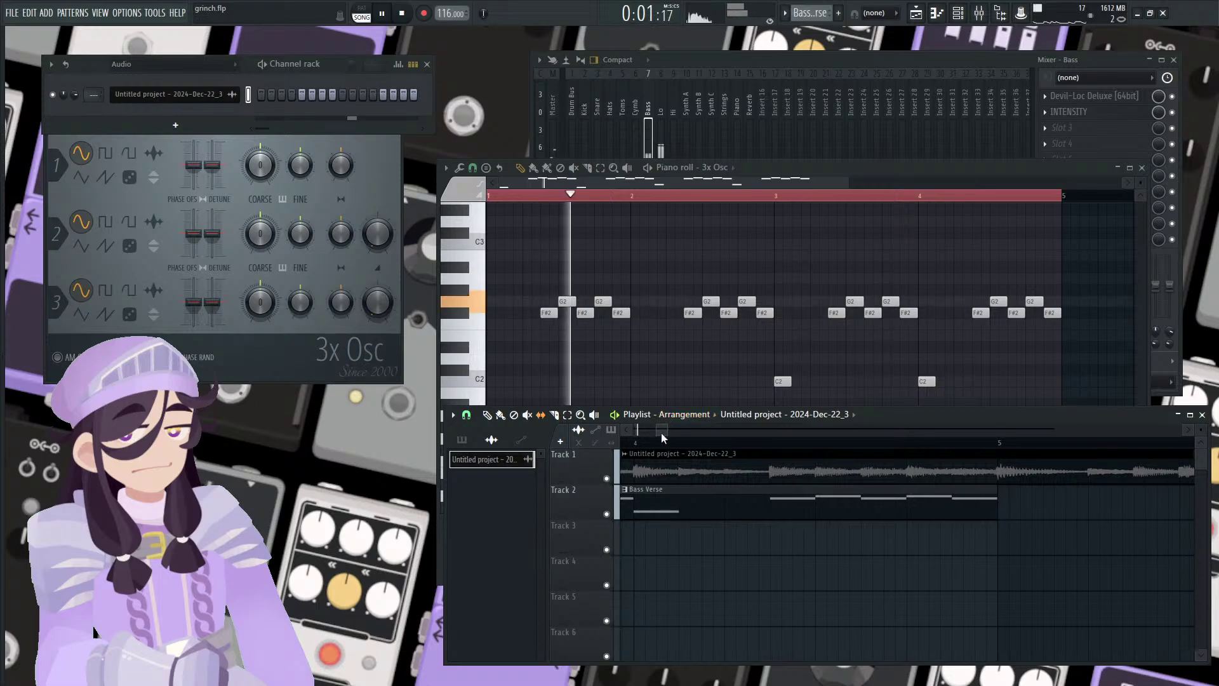
scroll(661, 432, "down", 5)
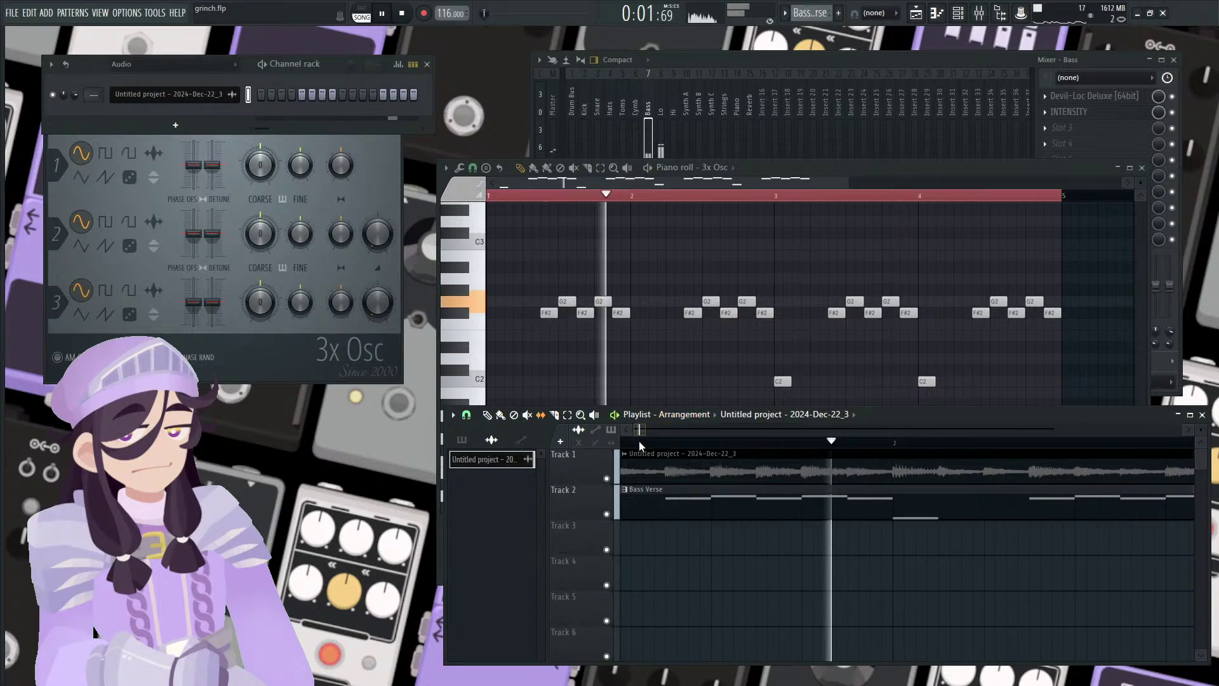
Stop playback, show all channels in the channel rack, and copy the 3x Osc bass notes into the ReDominator1x channel
left_click(173, 64)
key("space")
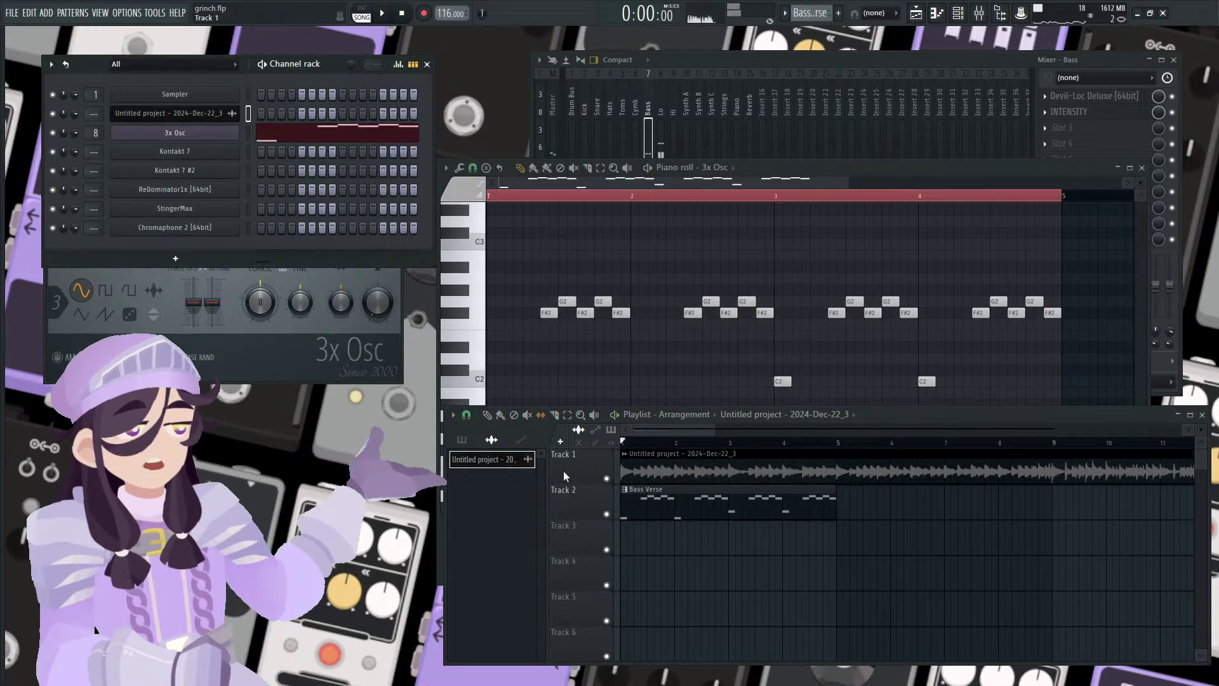
left_click(330, 141)
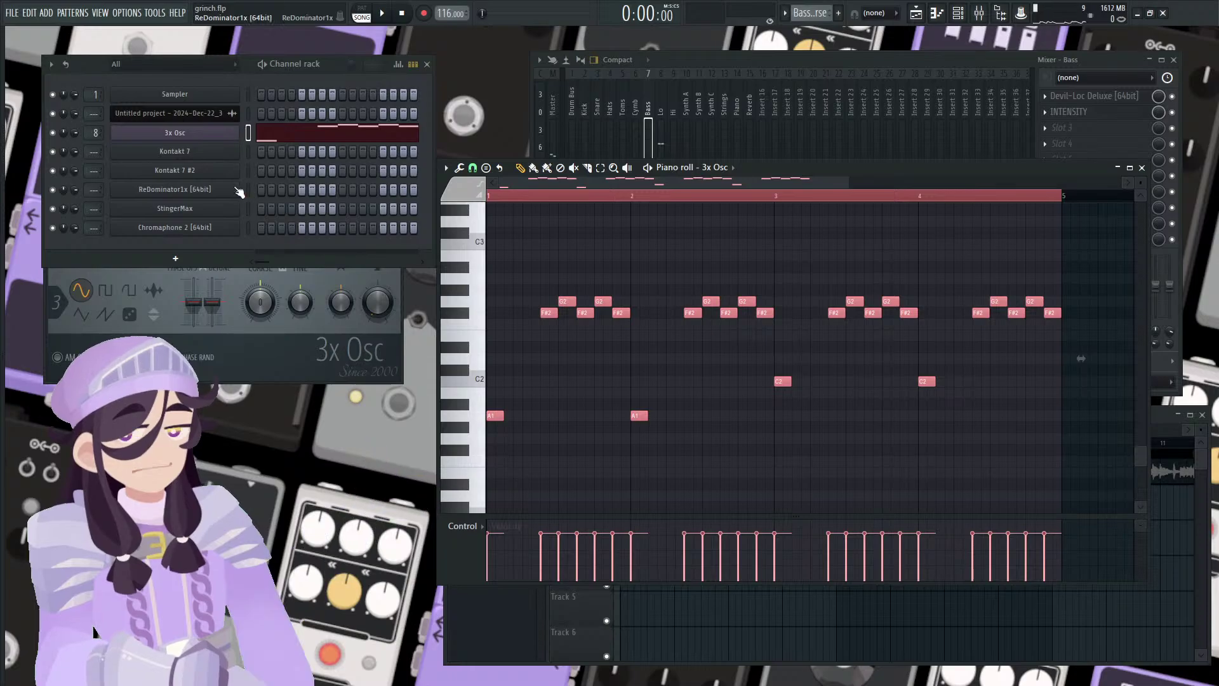
left_click(271, 192)
key("ctrl+v")
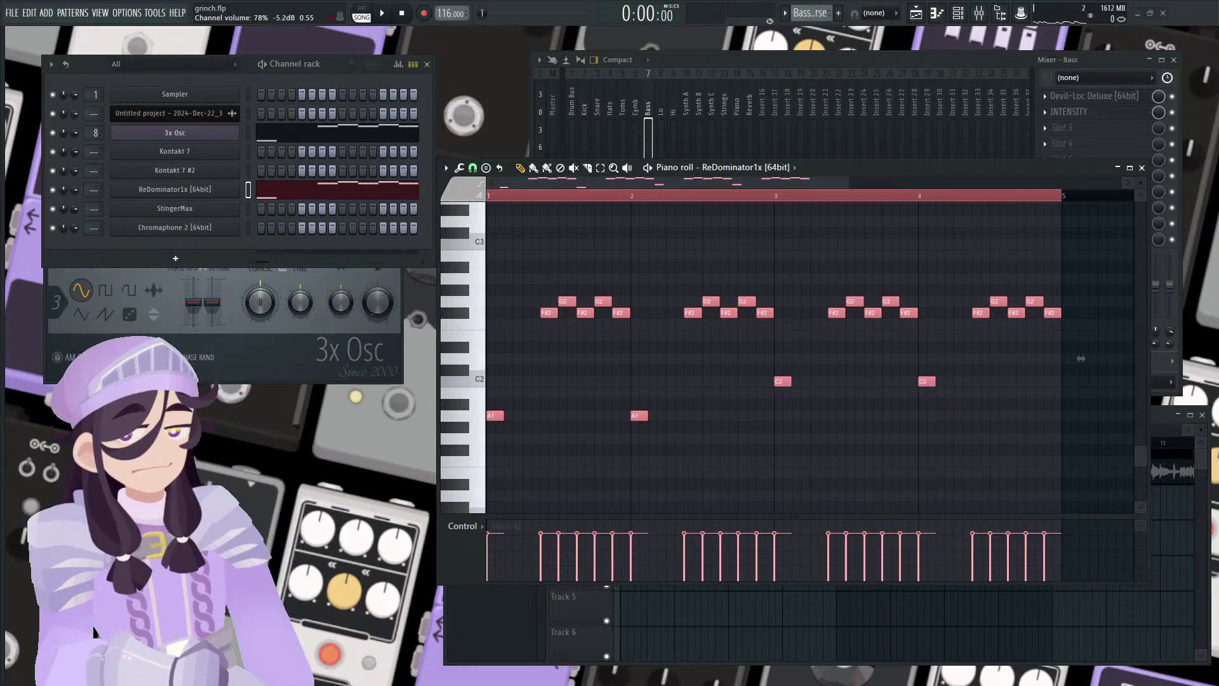
Route the ReDominator1x channel to the Hi mixer track (9) and play it with the 3x Osc channel muted
scroll(94, 189, "up", 7)
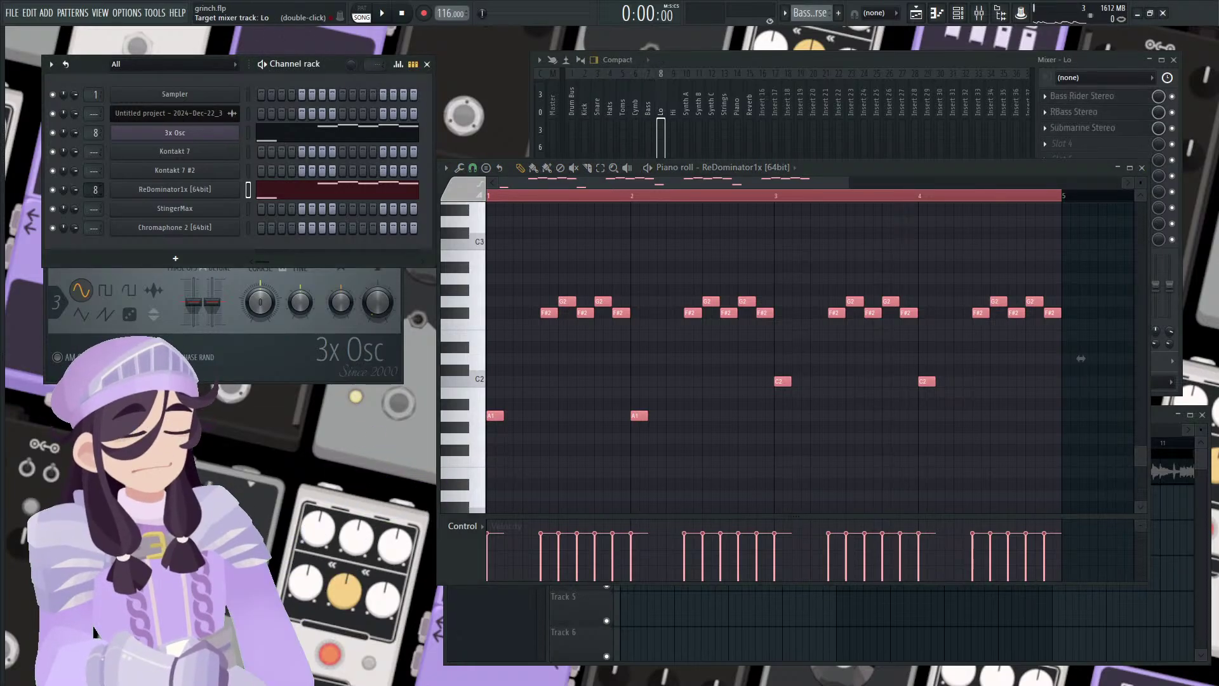
left_click(144, 194)
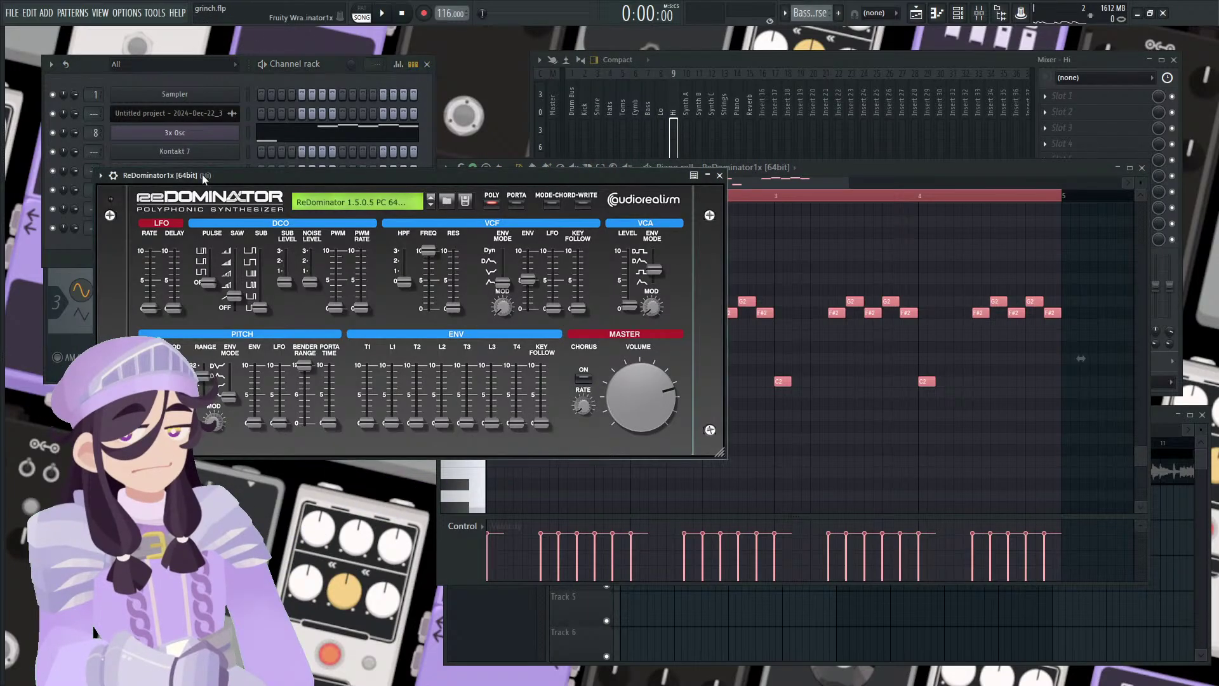
left_click_drag(203, 179, 258, 352)
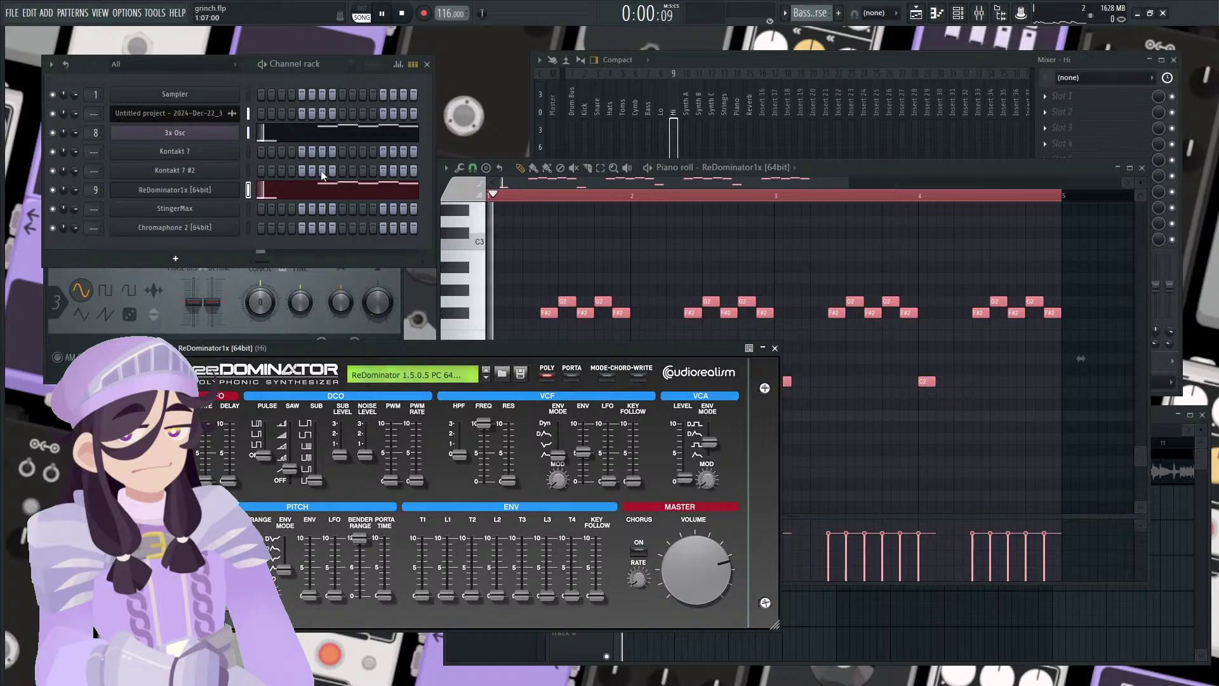
key("space")
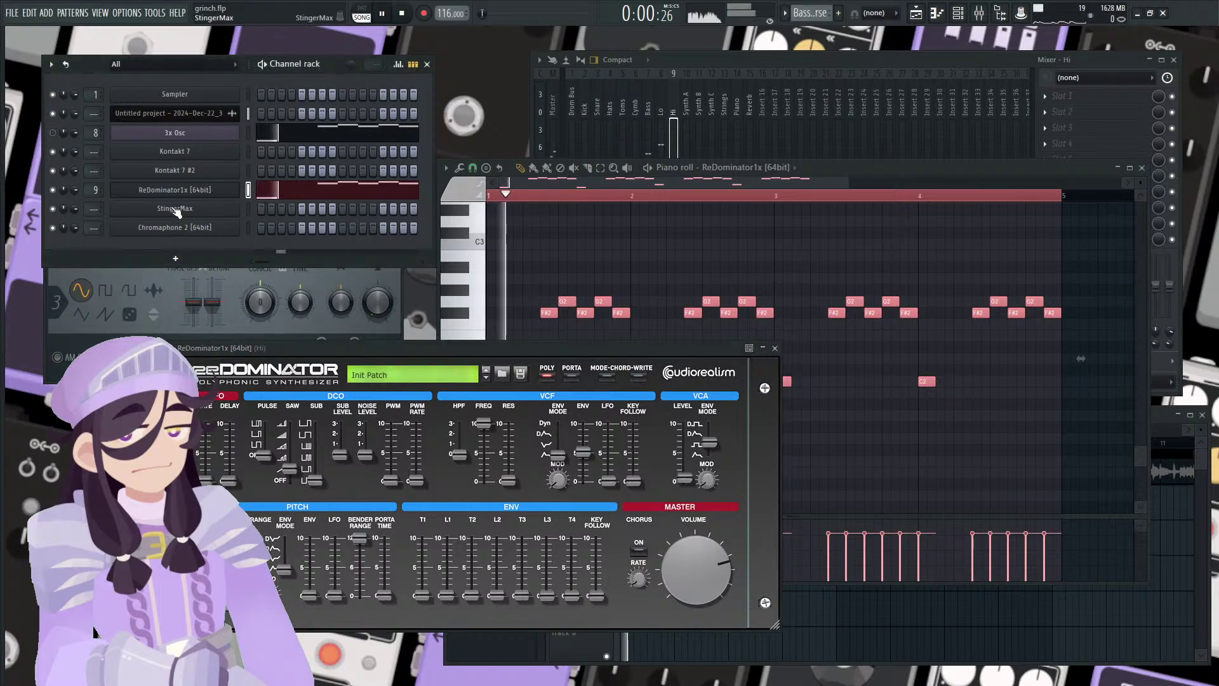
Select all notes in the ReDominator1x piano roll and transpose them up two octaves
left_click(608, 234)
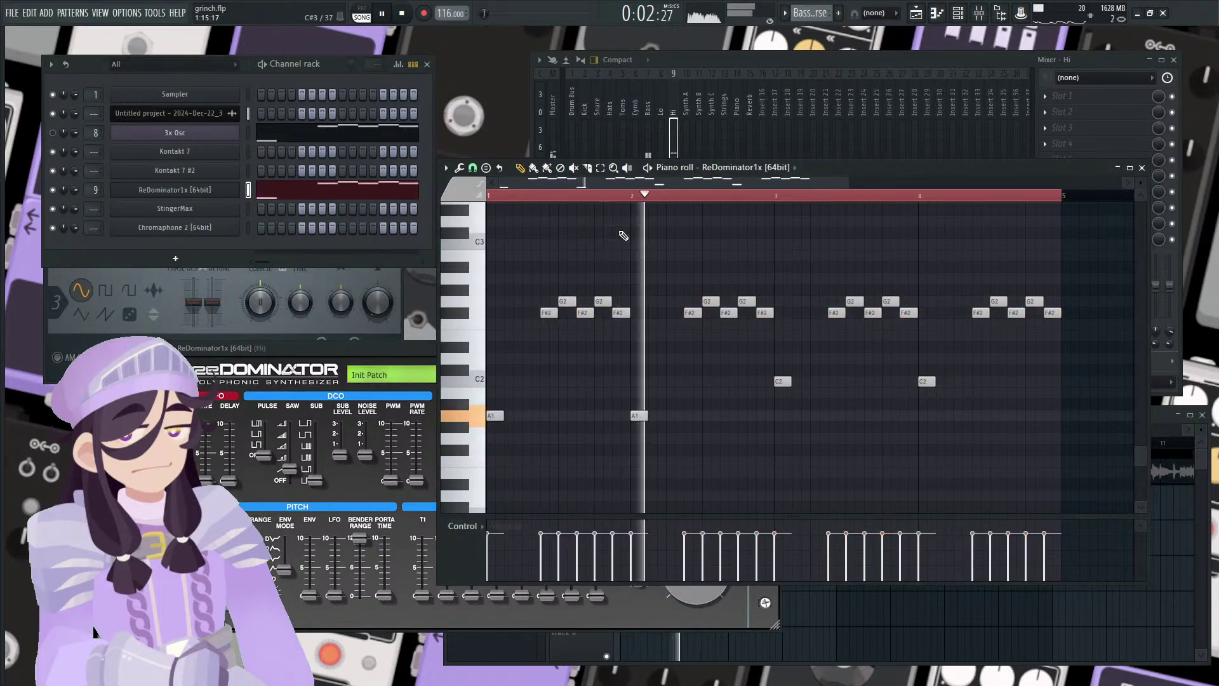
key("ctrl+a")
key("ctrl+Up")
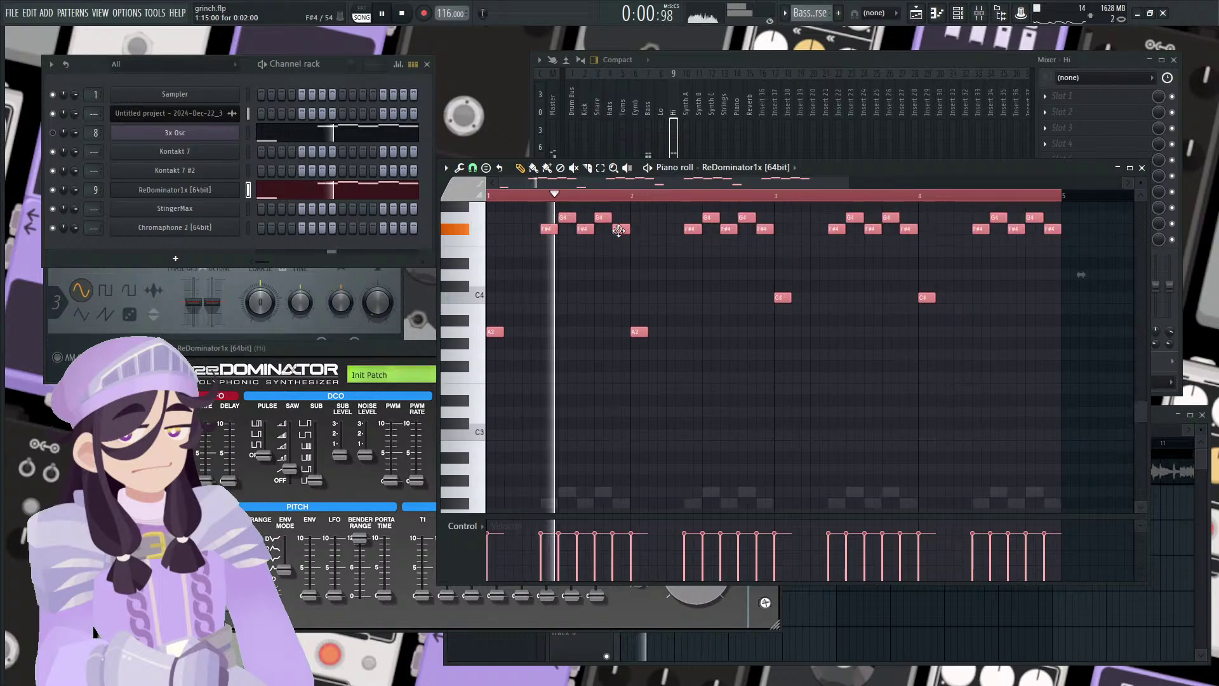
key("ctrl+Up")
scroll(621, 233, "up", 3)
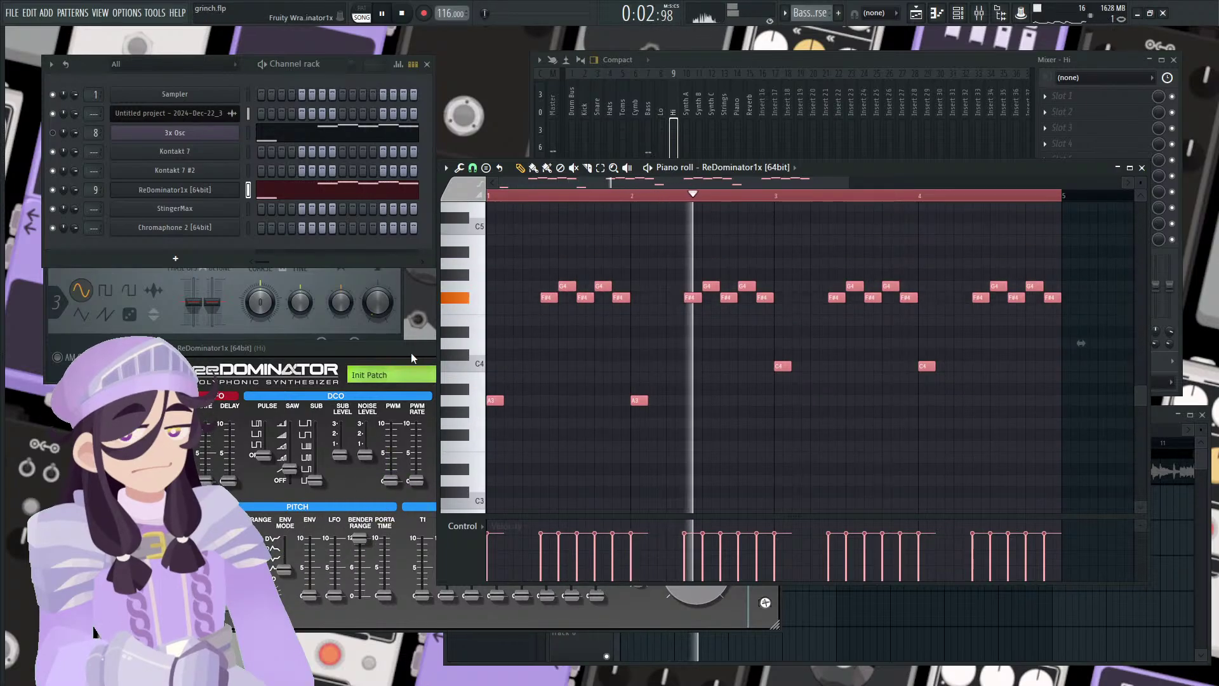
Play only the pattern and set ReDominator's VCF resonance to 98 and VCF frequency to 102
left_click_drag(410, 351, 464, 280)
key("space")
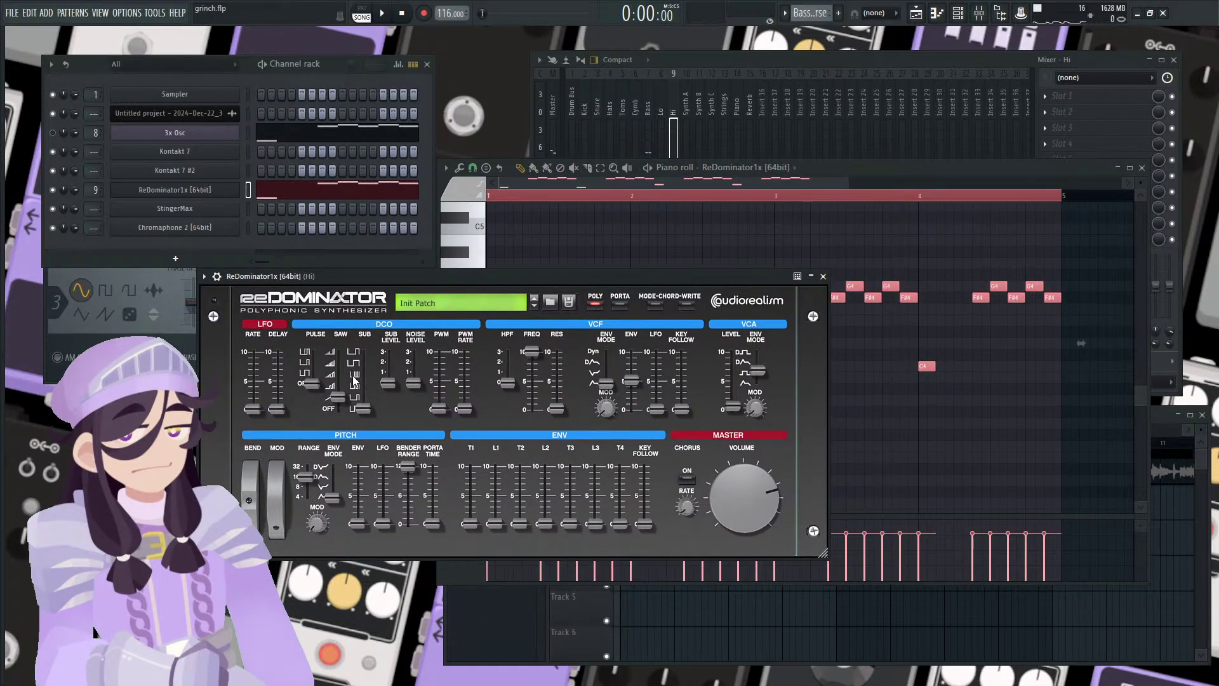
left_click(383, 14)
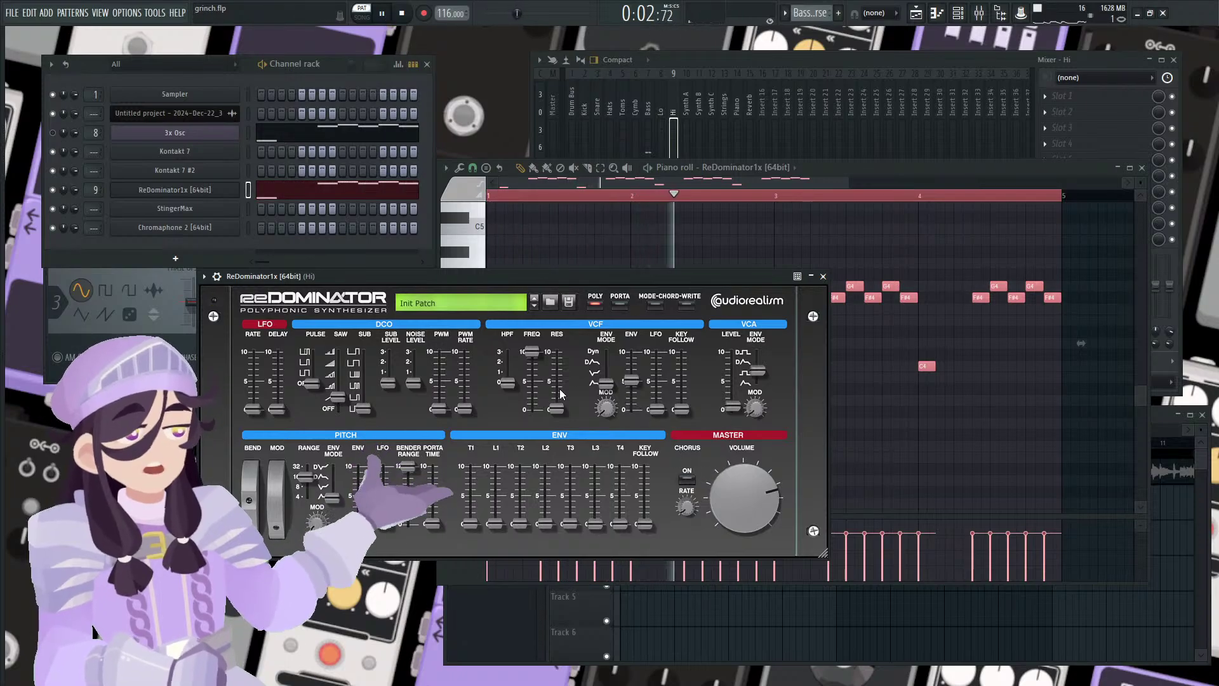
left_click_drag(560, 400, 565, 372)
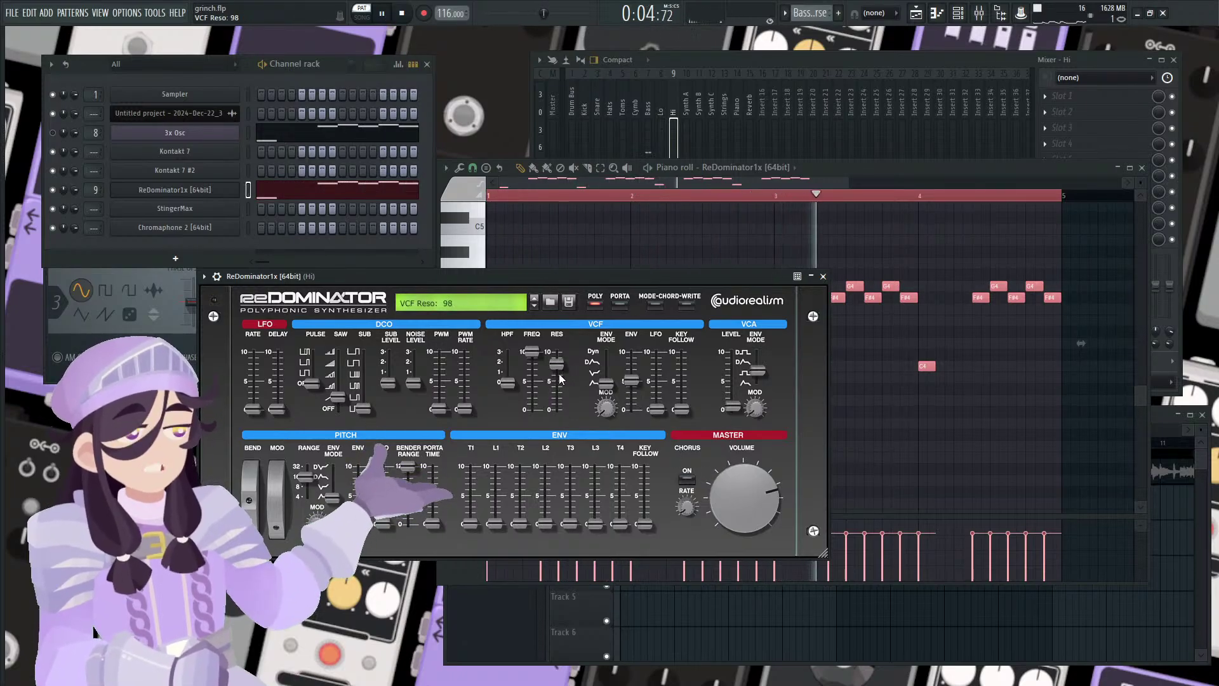
scroll(536, 375, "down", 5)
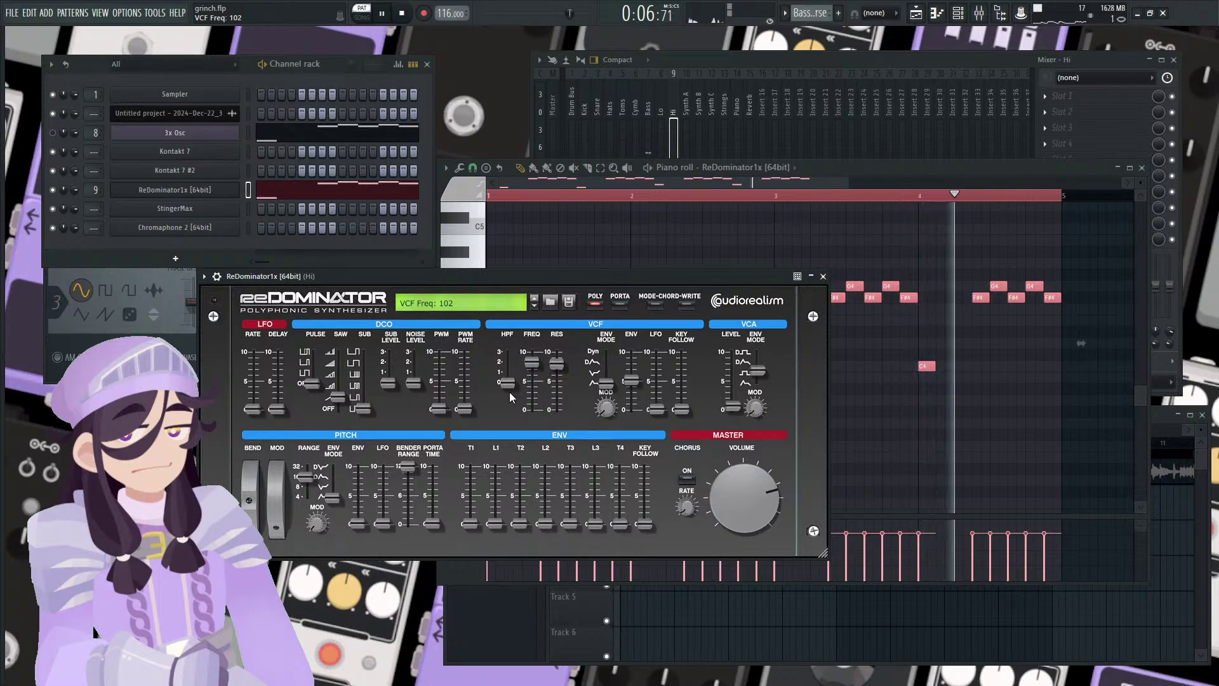
Set ReDominator's envelope to T1 13, L1 about 7 on its scale, T2 28 and T3 44, and enable the chorus at rate 32
scroll(470, 520, "up", 3)
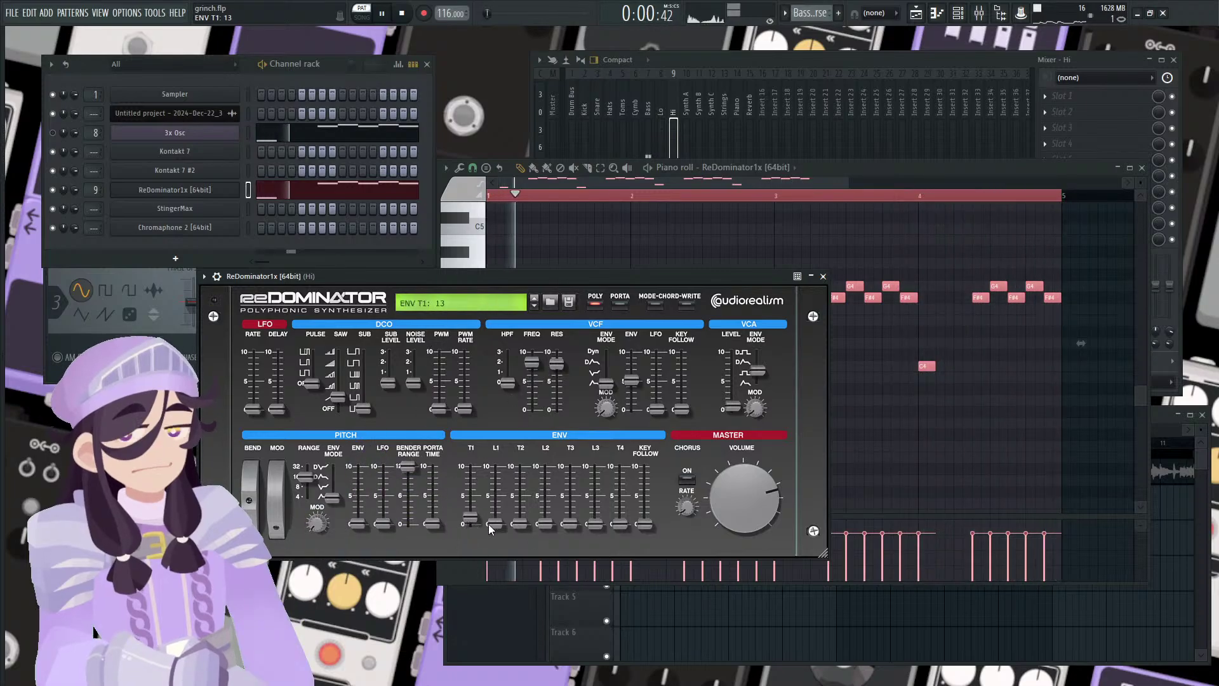
left_click_drag(496, 522, 499, 483)
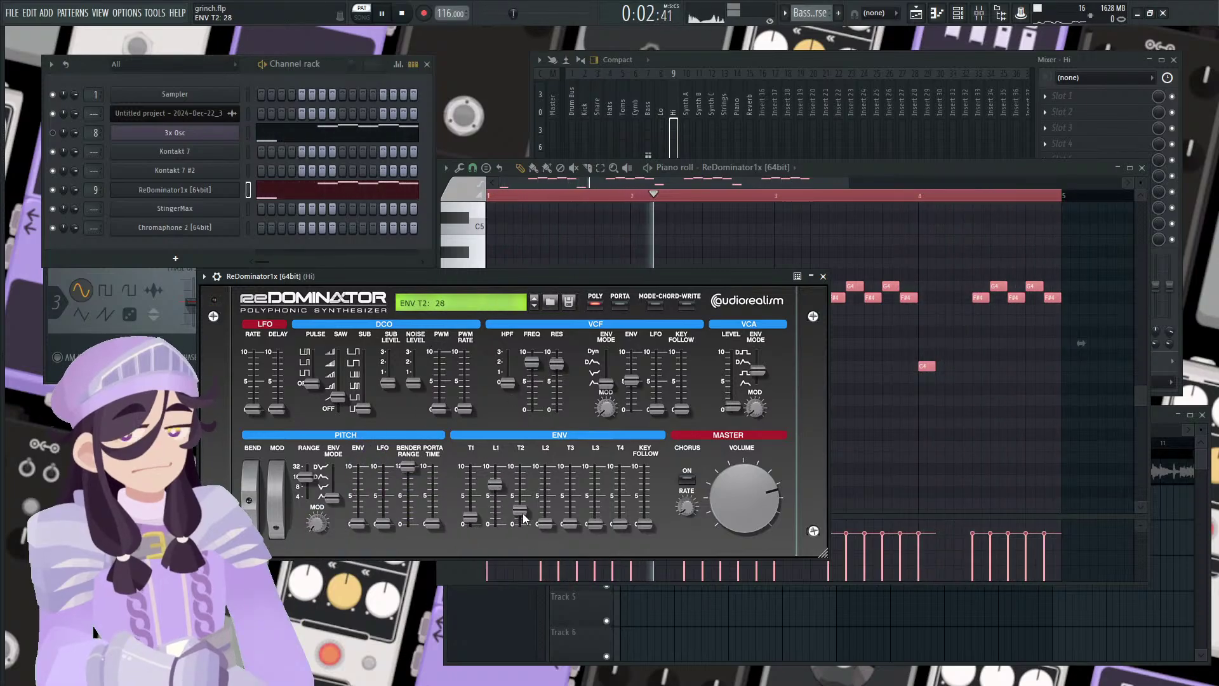
left_click_drag(578, 524, 575, 505)
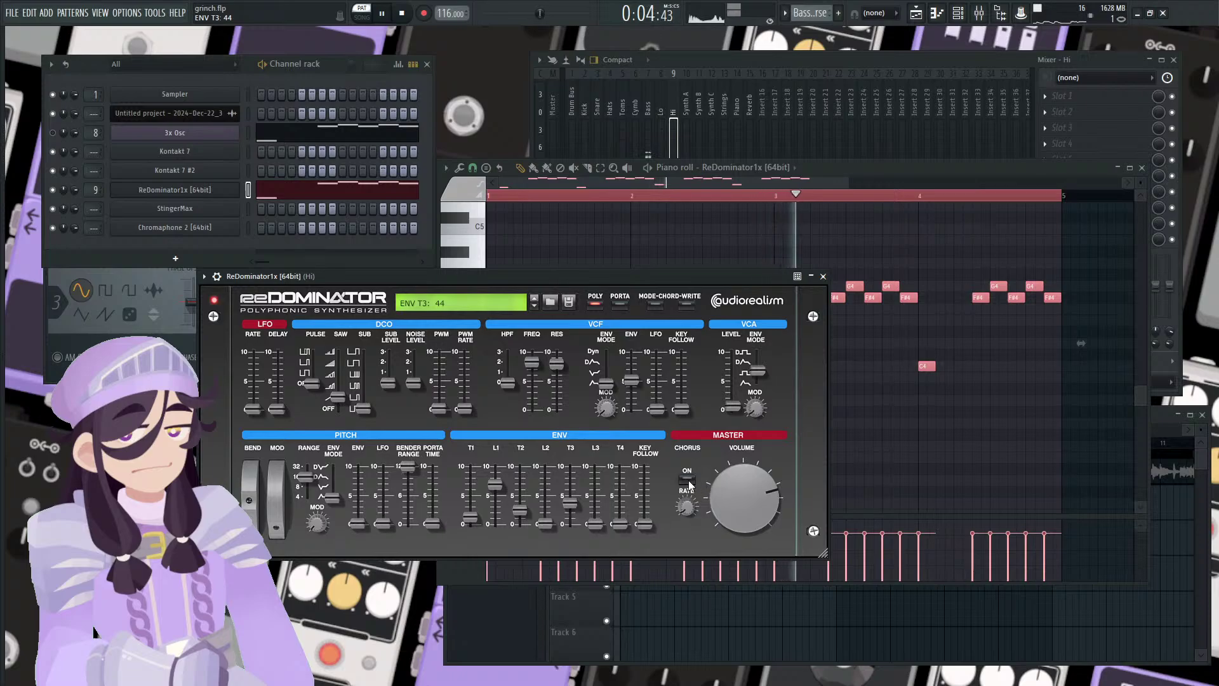
scroll(687, 506, "up", 2)
left_click_drag(690, 506, 692, 467)
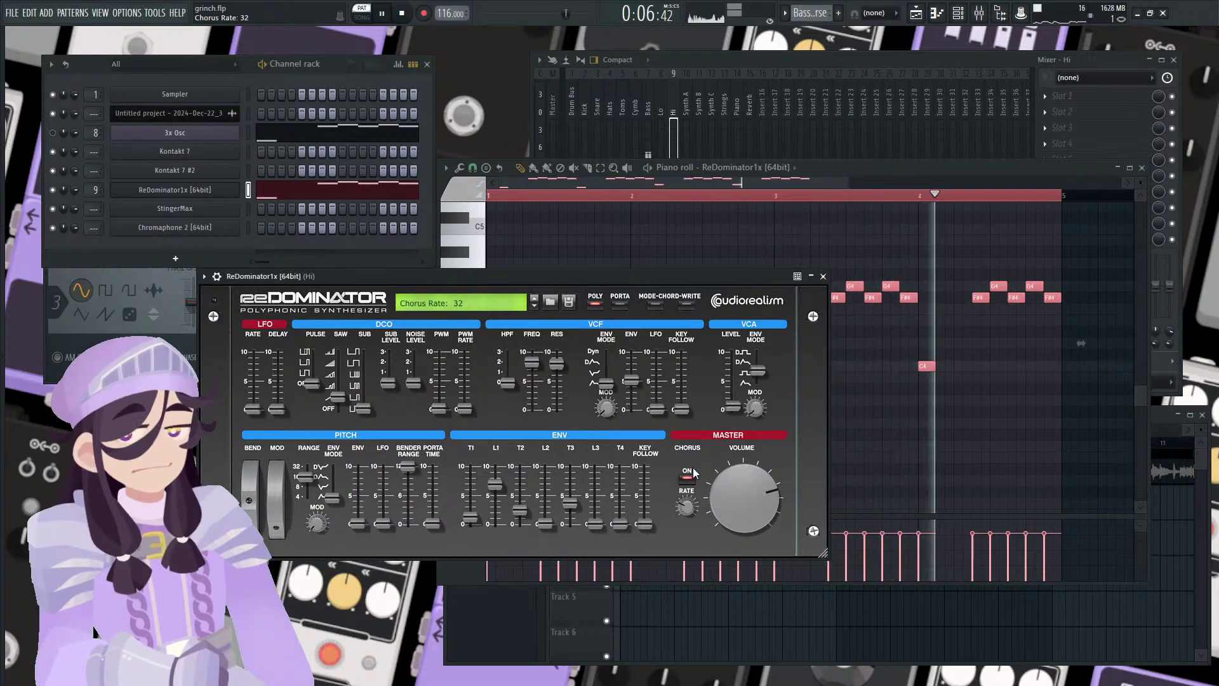
Lower ReDominator's VCF frequency to 93 and bring the VCF resonance slider down to slightly below the 5 mark
left_click_drag(532, 362, 554, 393)
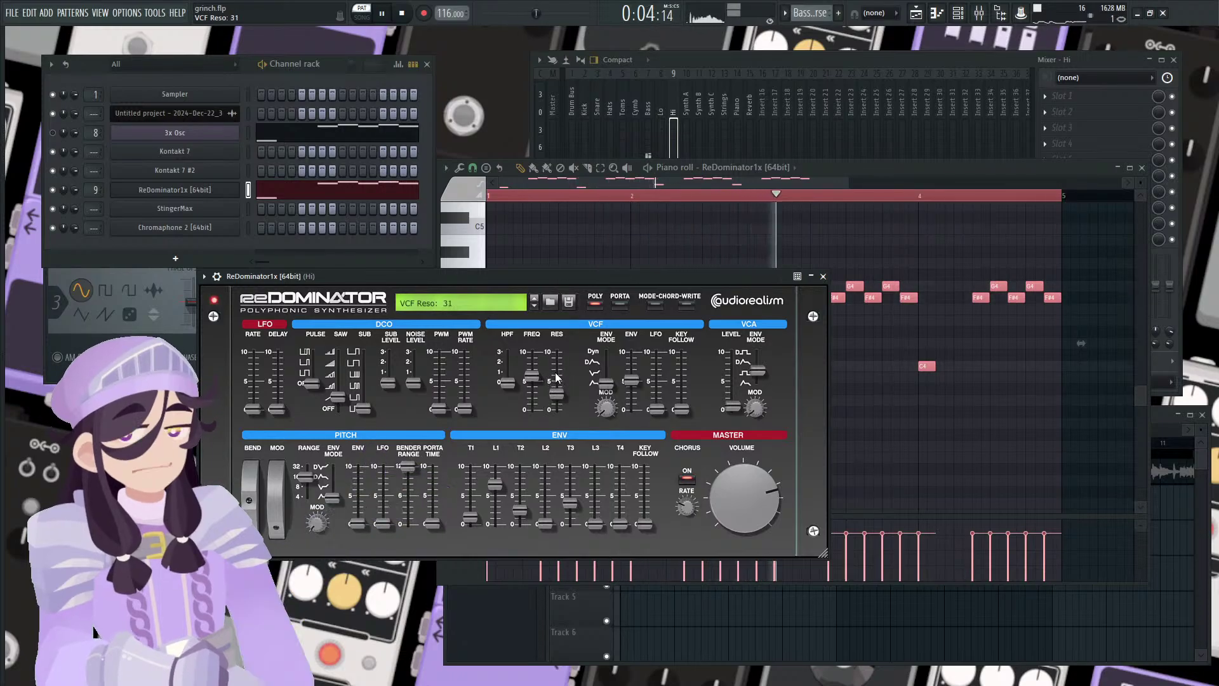
scroll(537, 381, "up", 4)
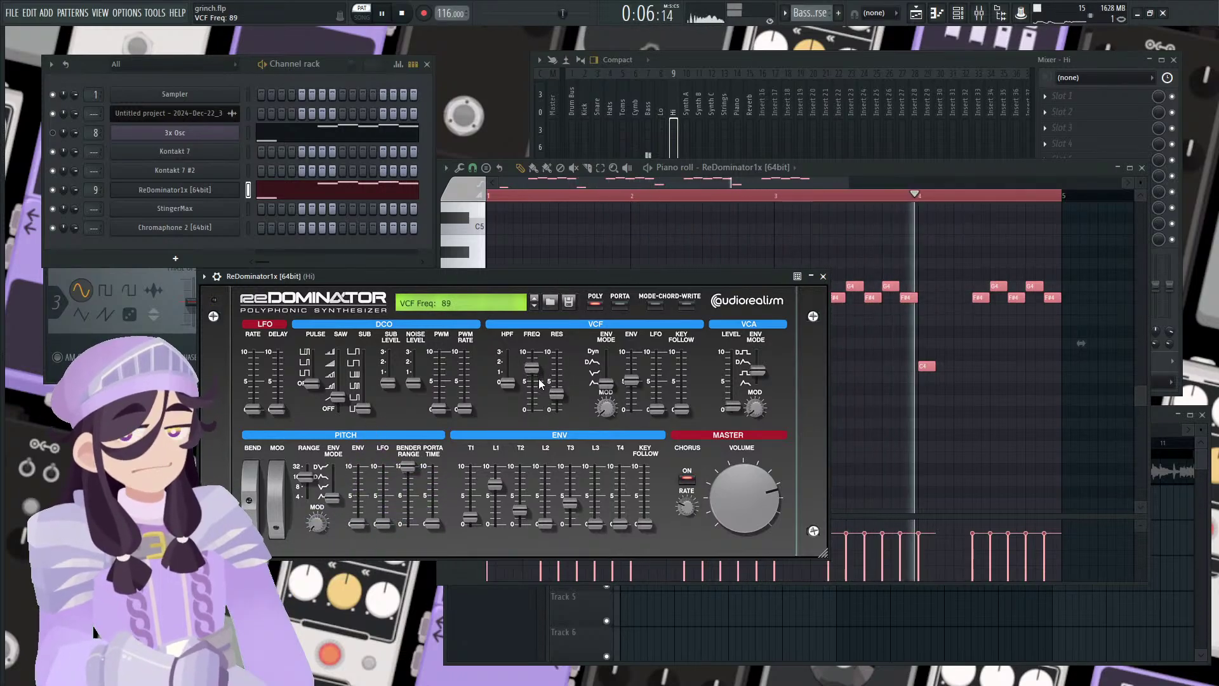
scroll(540, 381, "up", 2)
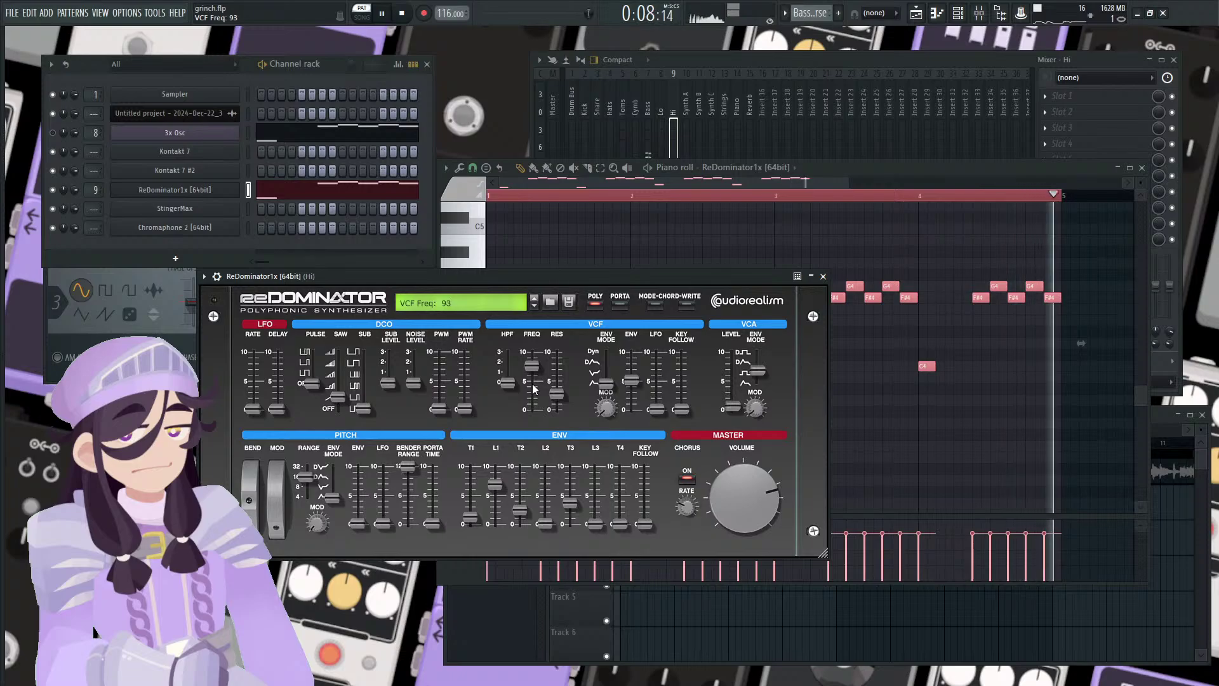
mouse_move(556, 393)
left_mouse_down()
mouse_move(565, 357)
mouse_move(564, 416)
mouse_move(565, 401)
left_mouse_up()
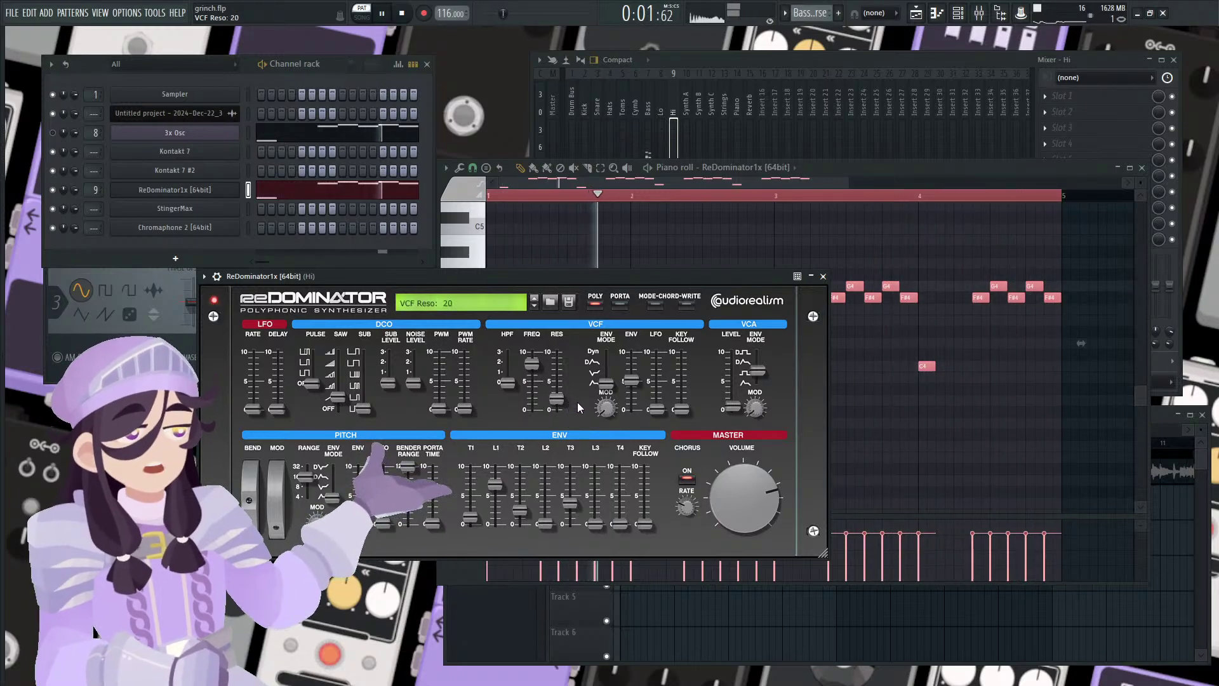
mouse_move(577, 402)
left_mouse_down()
mouse_move(584, 363)
mouse_move(585, 407)
mouse_move(585, 389)
left_mouse_up()
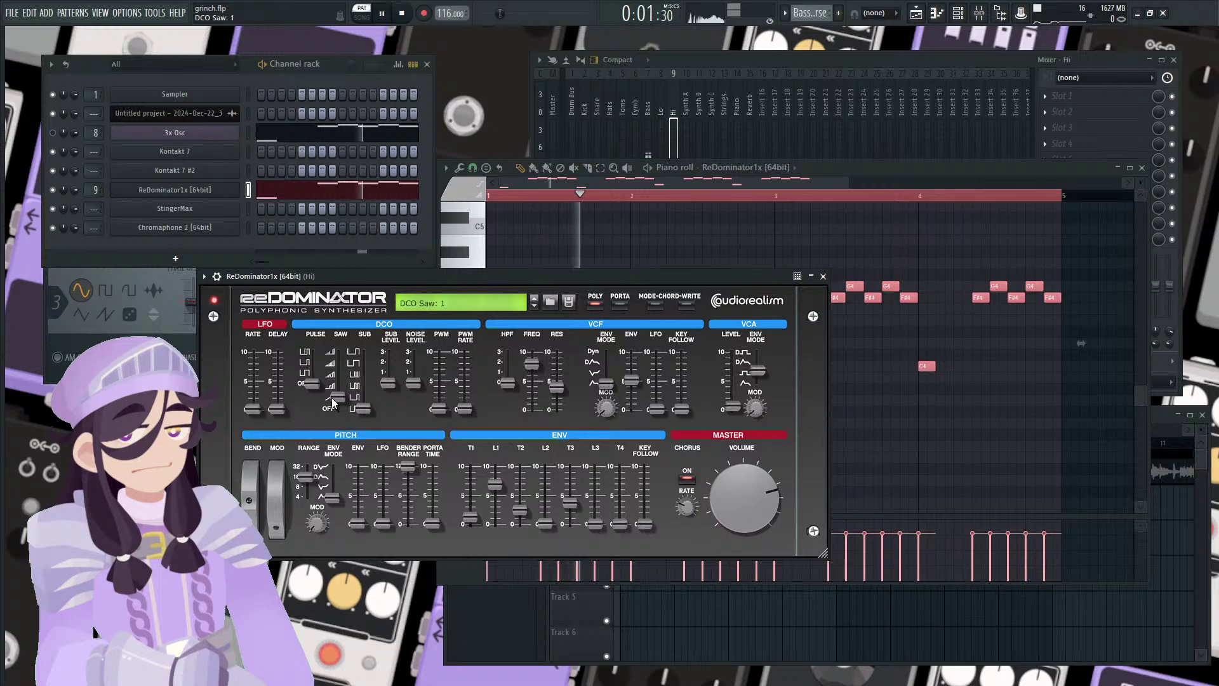
Set ReDominator's DCO range to 32' and DCO pulse to 1, and raise the VCF resonance slightly above the 5 mark
left_click_drag(342, 383, 338, 406)
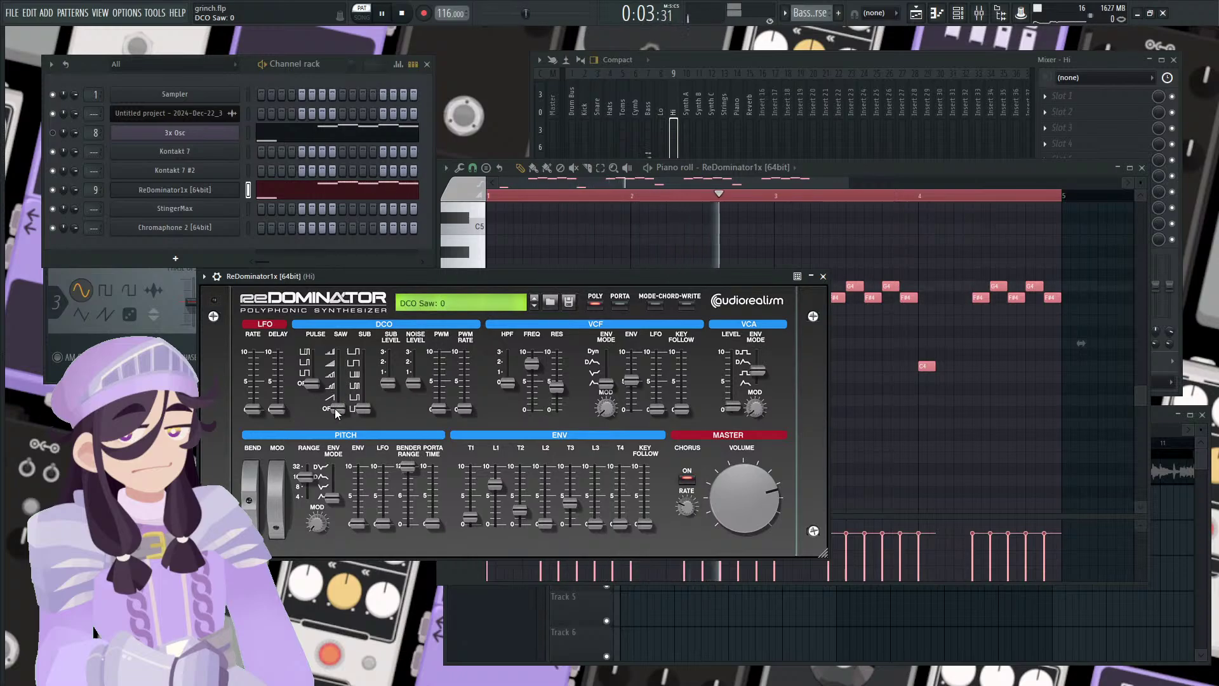
left_click_drag(304, 476, 304, 465)
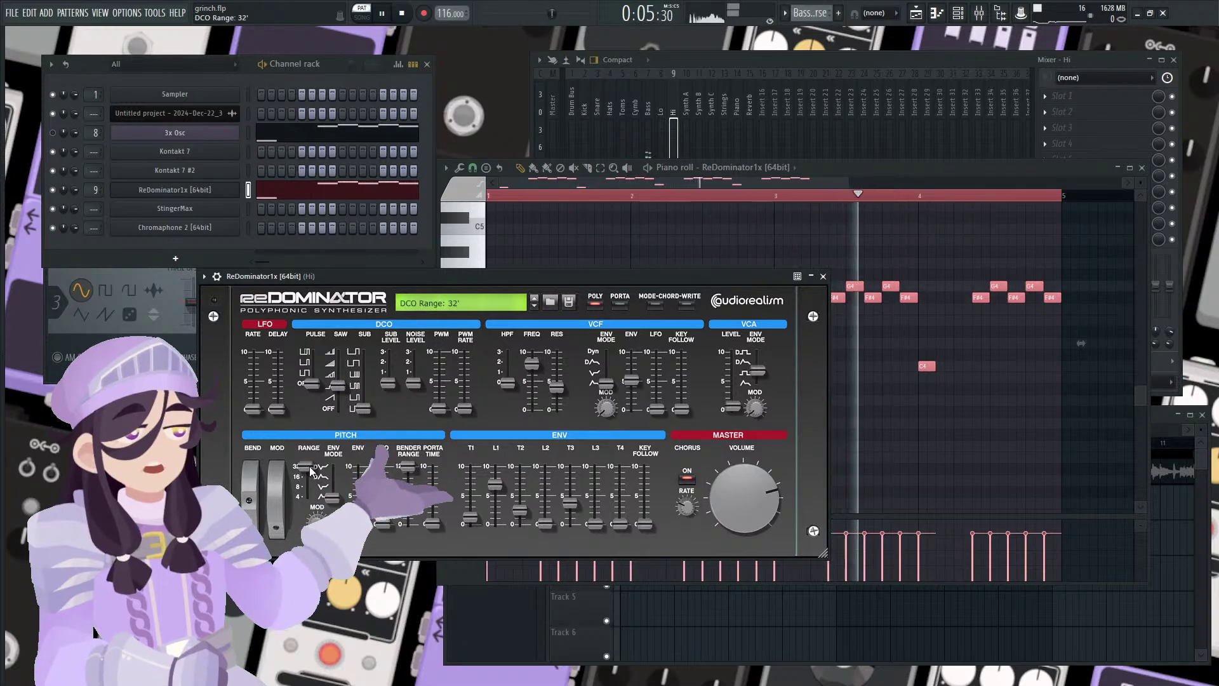
left_click_drag(312, 382, 315, 372)
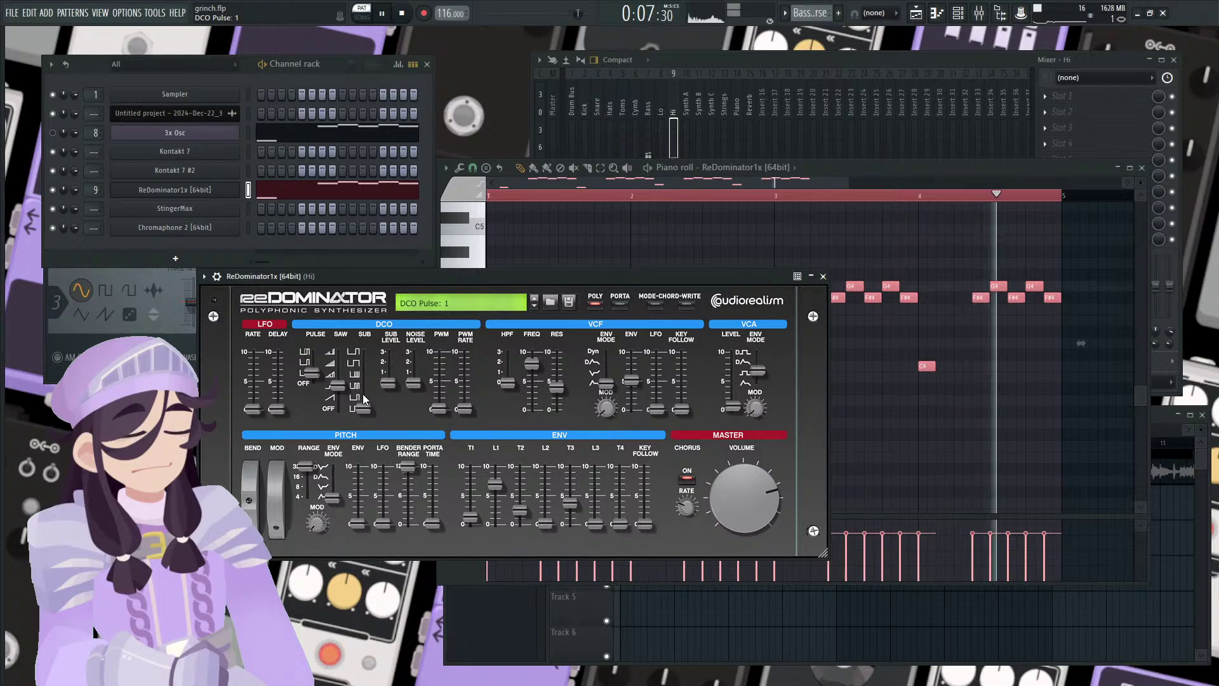
left_click(745, 501)
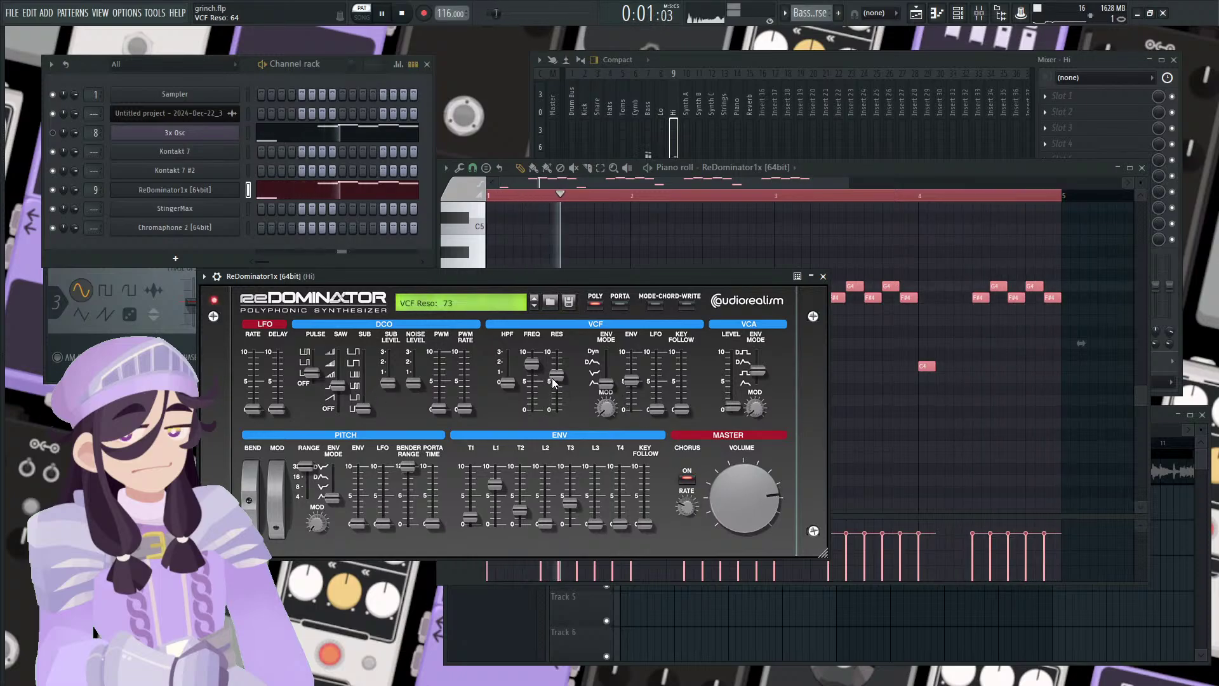
left_click_drag(556, 363, 560, 381)
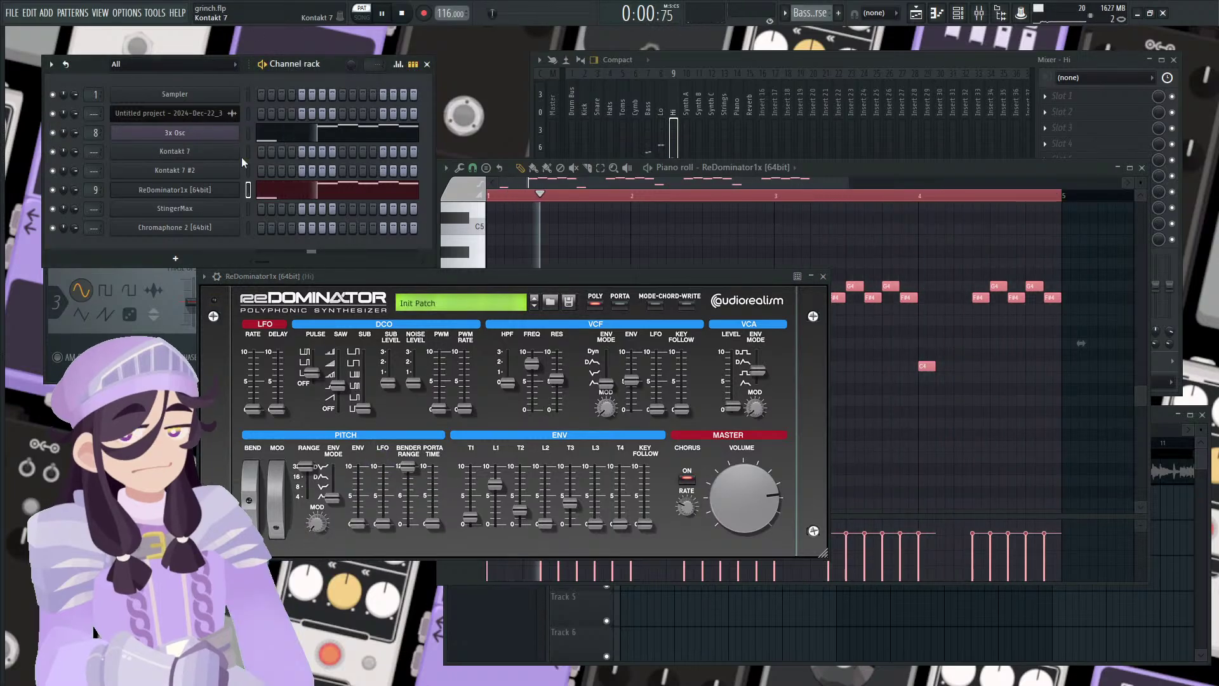
Set the Mix of Devil-Loc Deluxe on the Bass mixer track to 31.5%
left_click(649, 111)
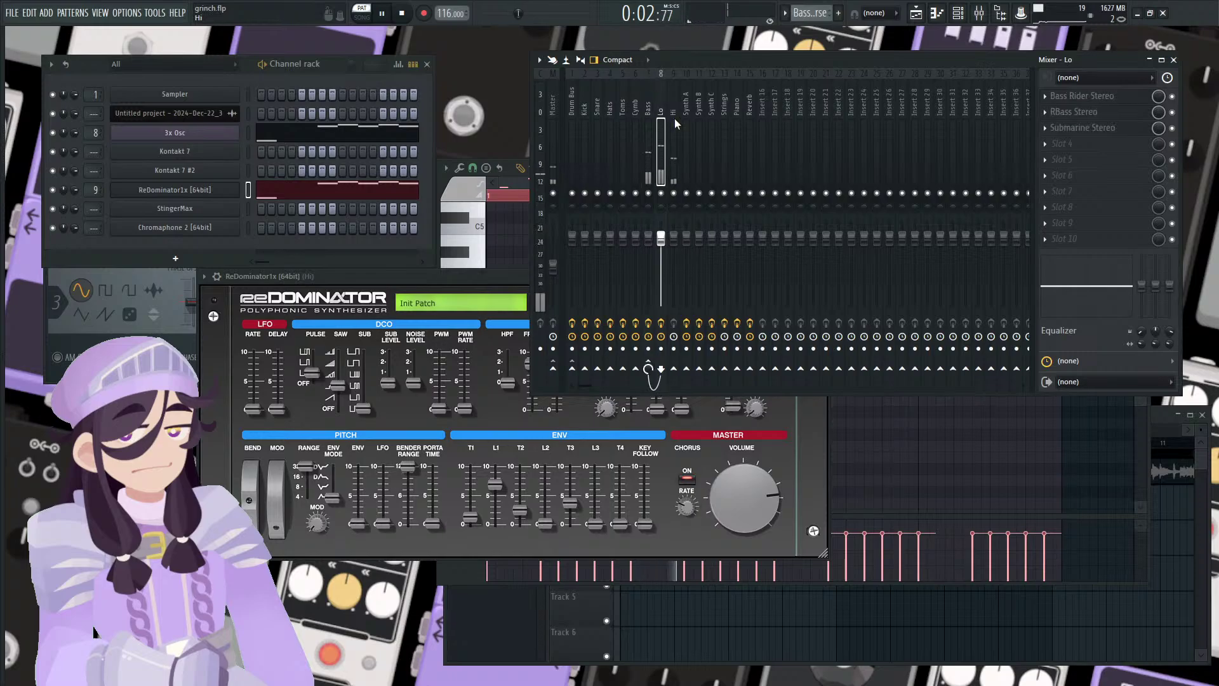
left_click(1071, 96)
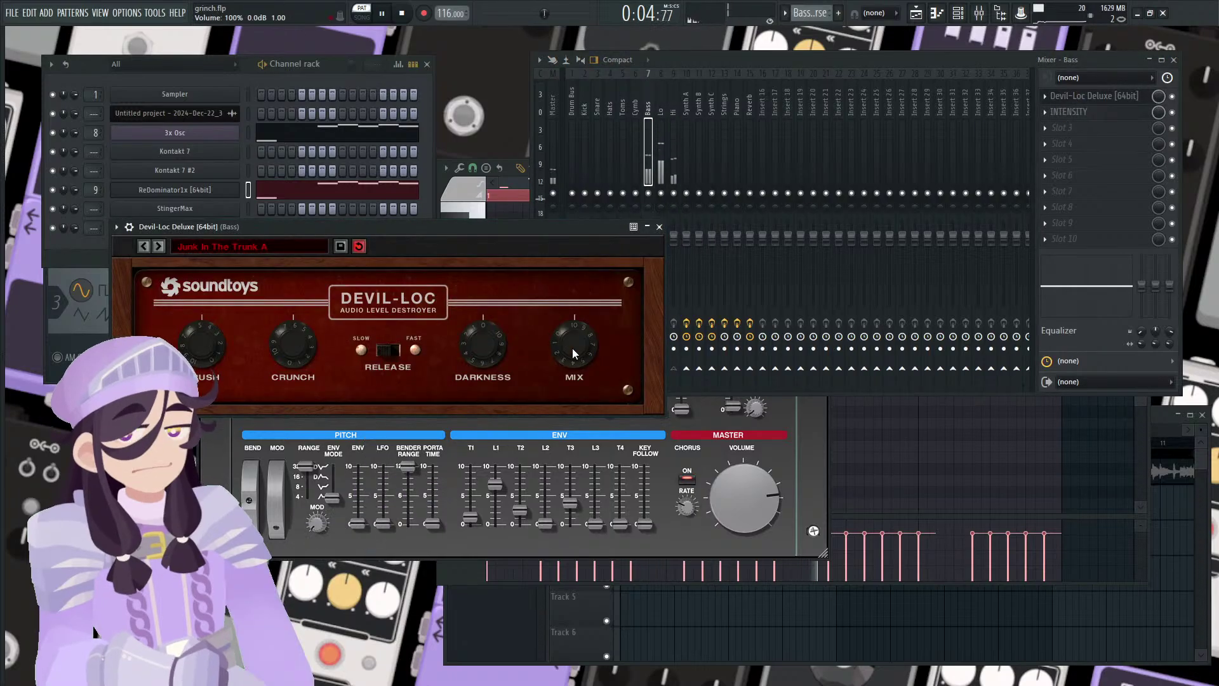
left_click_drag(559, 420, 570, 396)
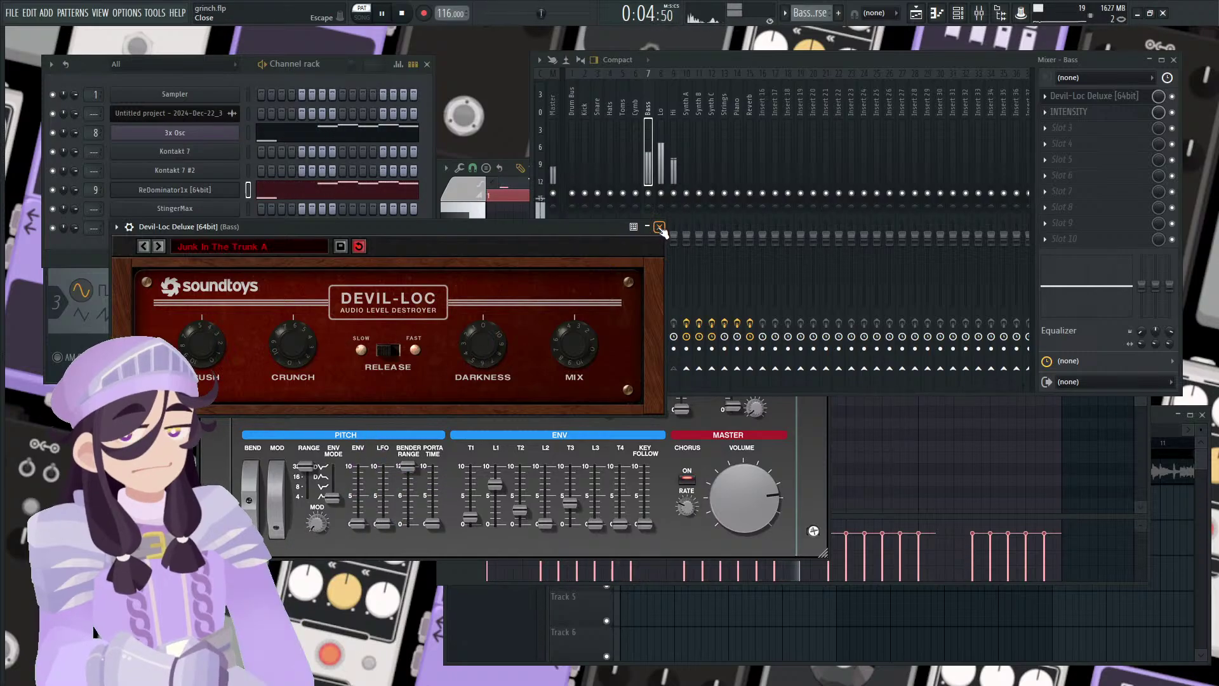
left_click_drag(574, 348, 577, 350)
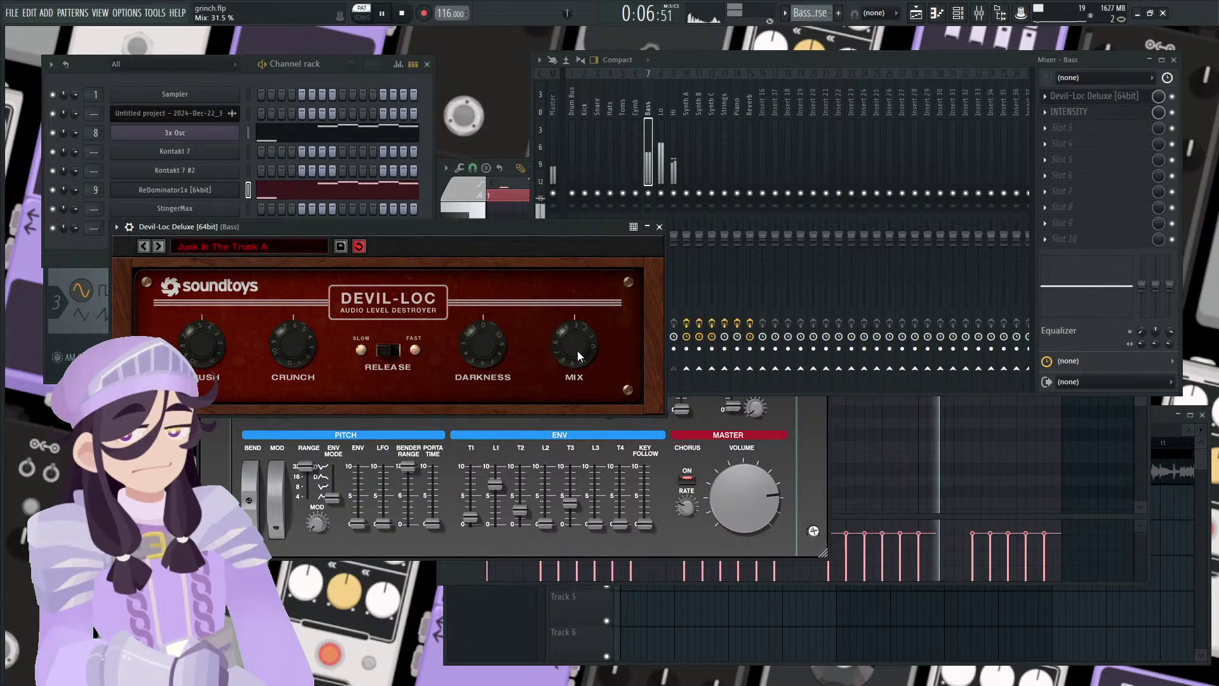
left_click(659, 227)
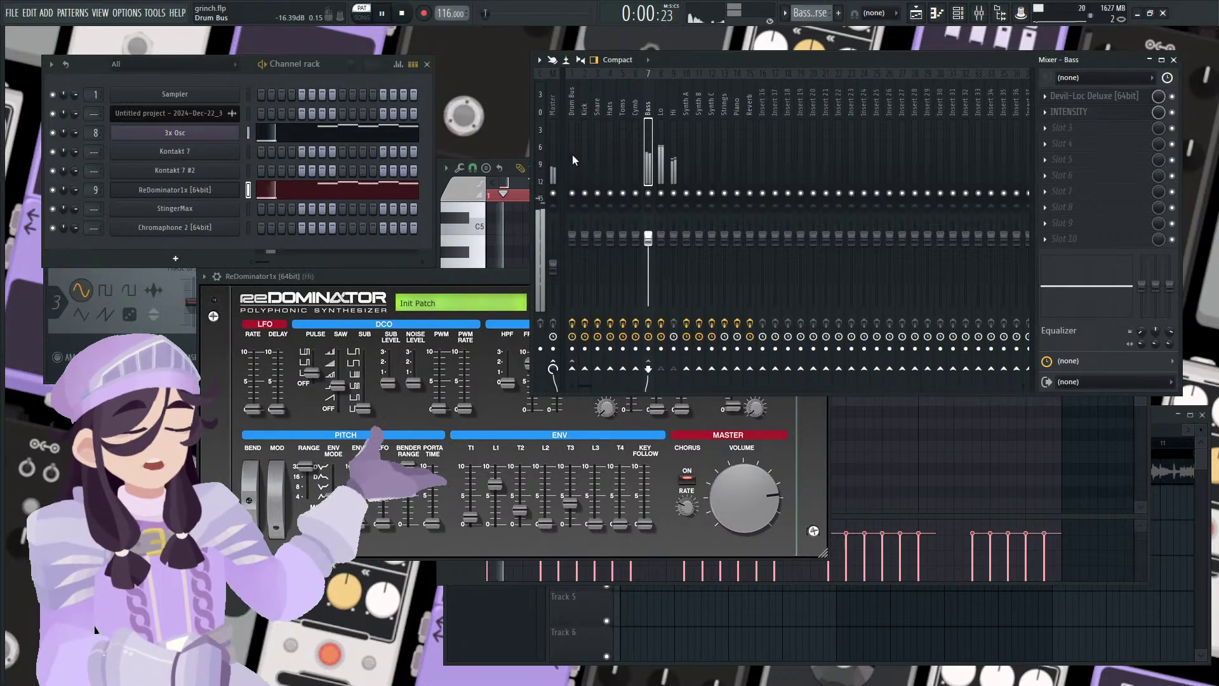
Check Submarine Stereo on the Lo mixer track and lower the Lo track's volume to about 16%
left_click(660, 146)
left_click(1104, 129)
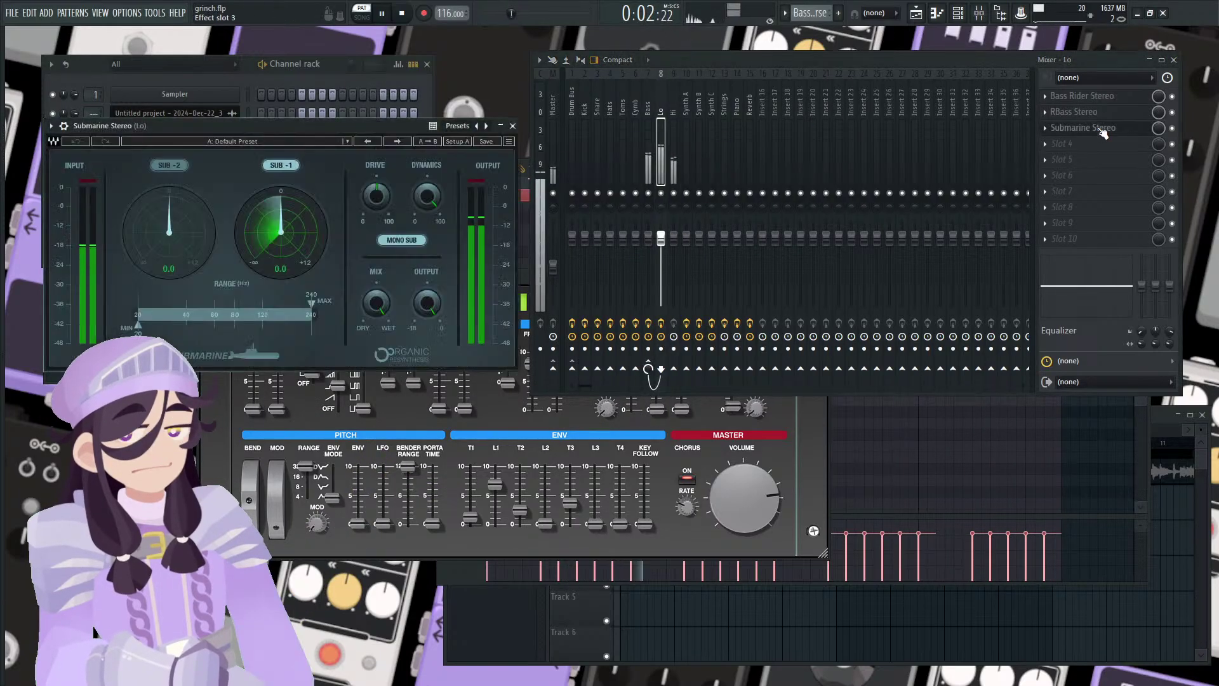
left_click(1104, 129)
left_click_drag(661, 239, 661, 273)
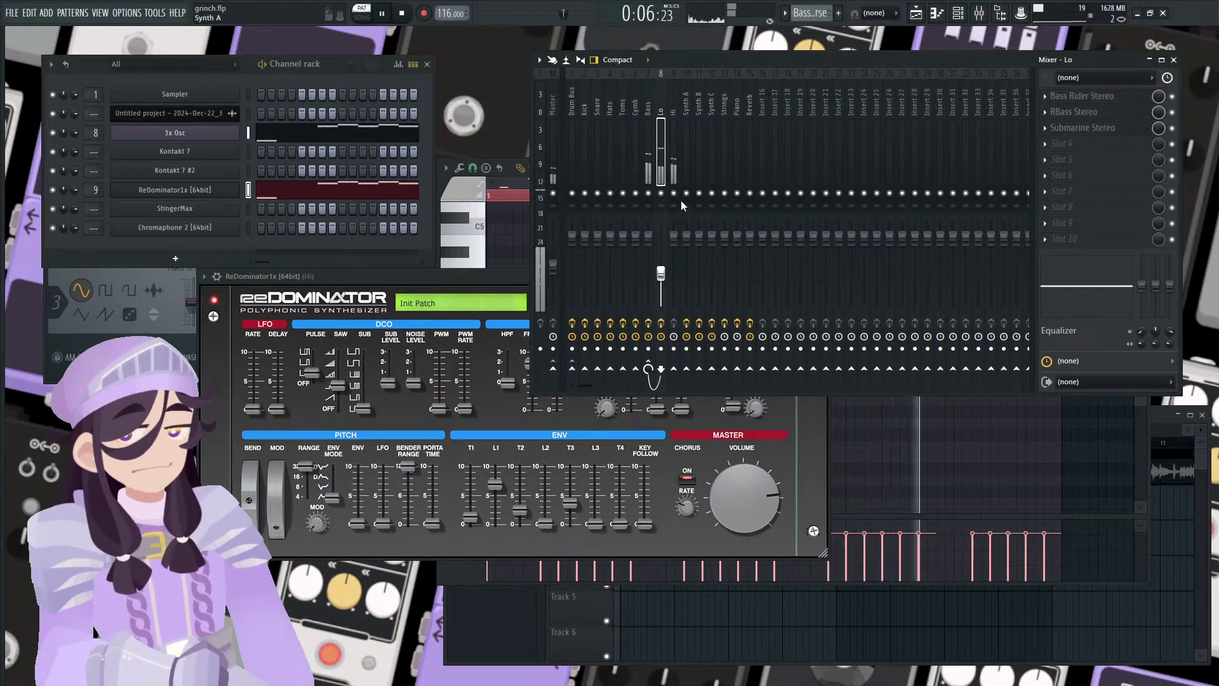
scroll(661, 258, "down", 6)
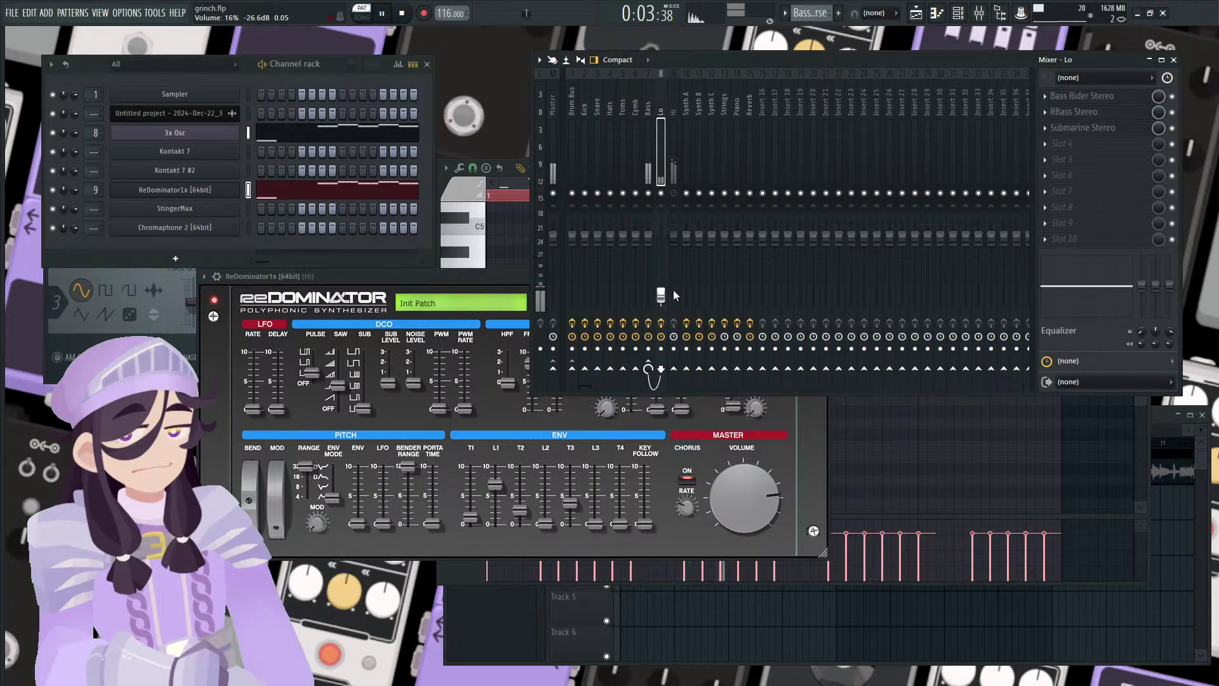
left_click_drag(660, 295, 660, 328)
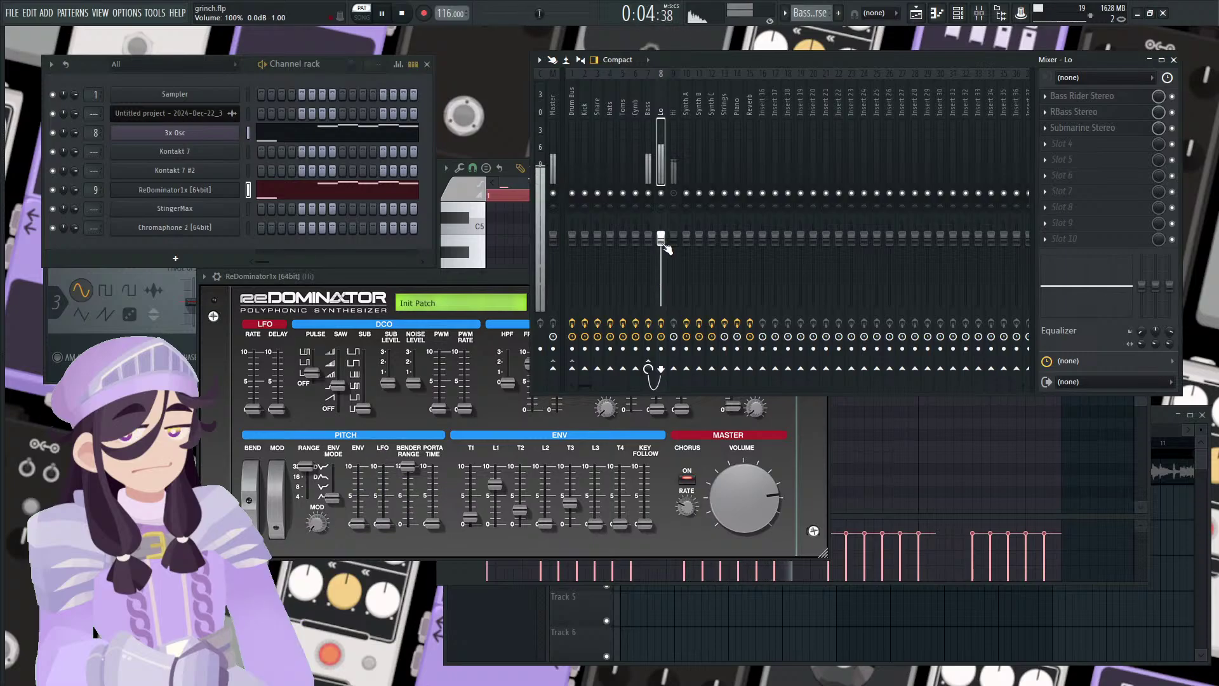
Move the band 1 high-pass of the Hi track's Fruity parametric EQ 2 to 80 Hz
left_click(672, 168)
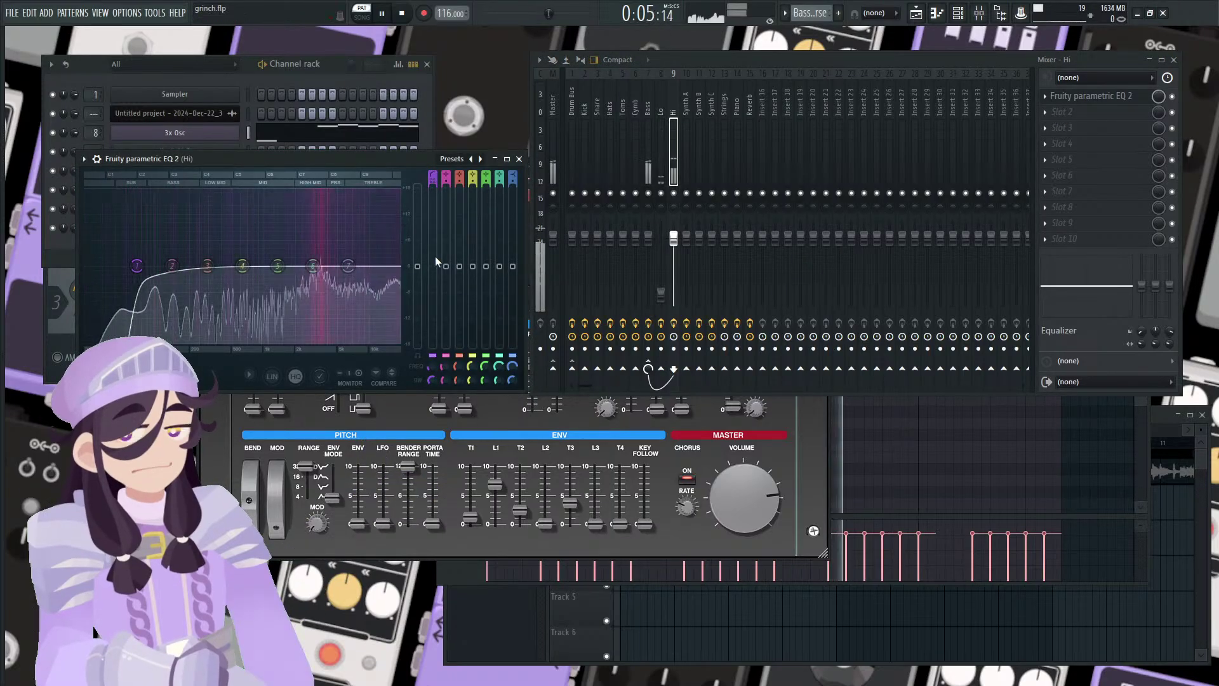
left_click_drag(137, 266, 148, 266)
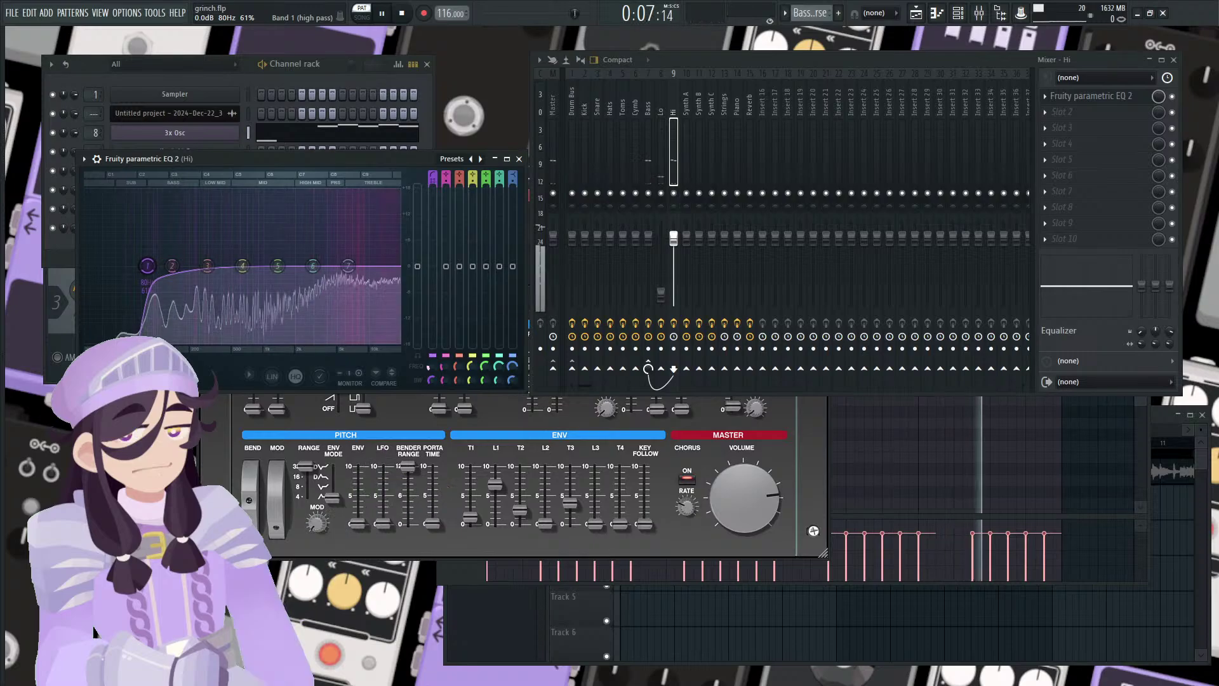
left_click(519, 159)
Lower ReDominator's master volume to 11
scroll(751, 496, "down", 5)
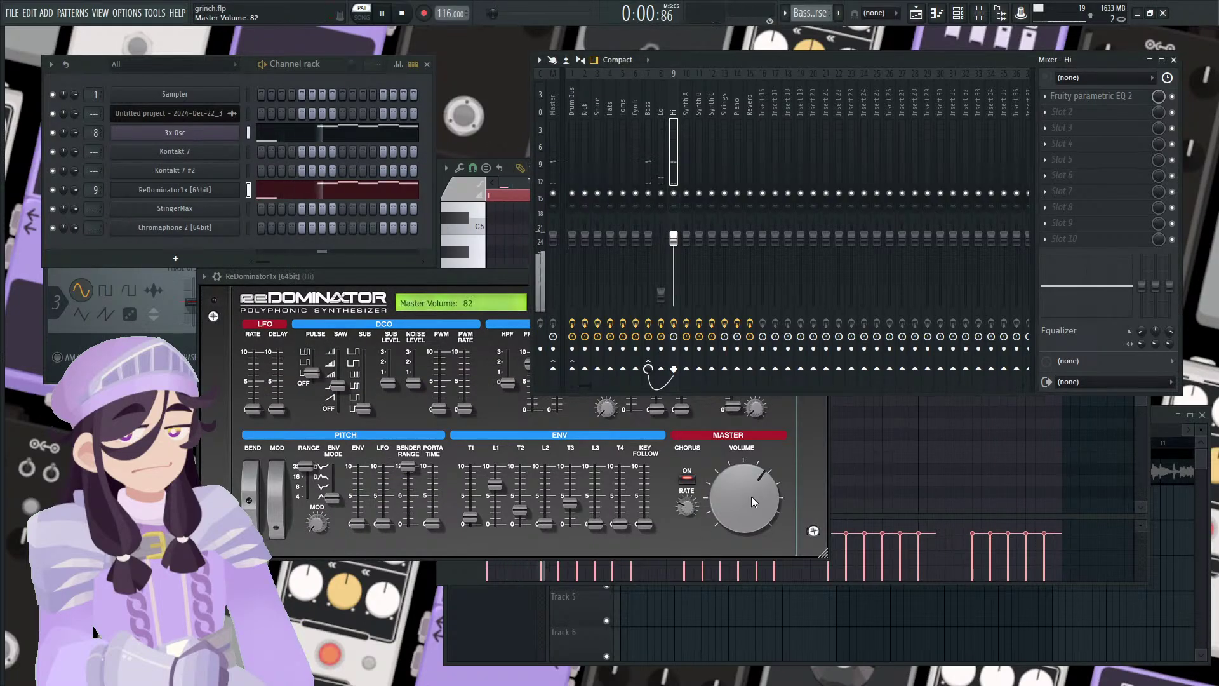
scroll(752, 495, "down", 10)
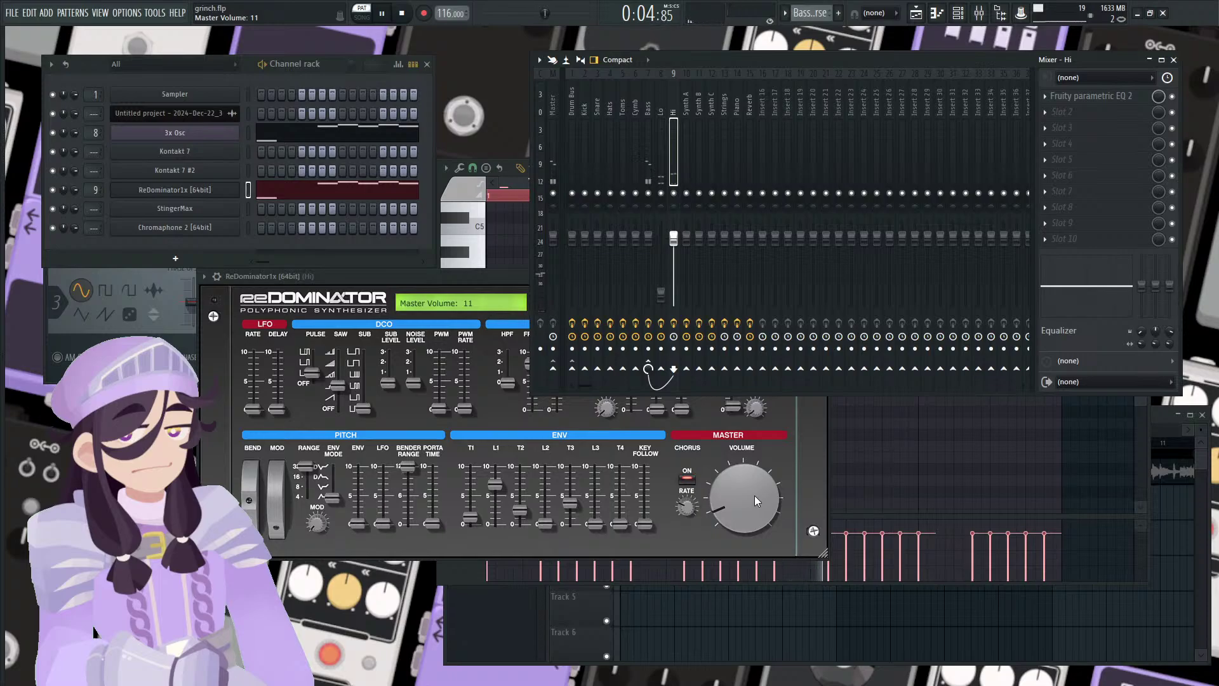
scroll(756, 501, "up", 3)
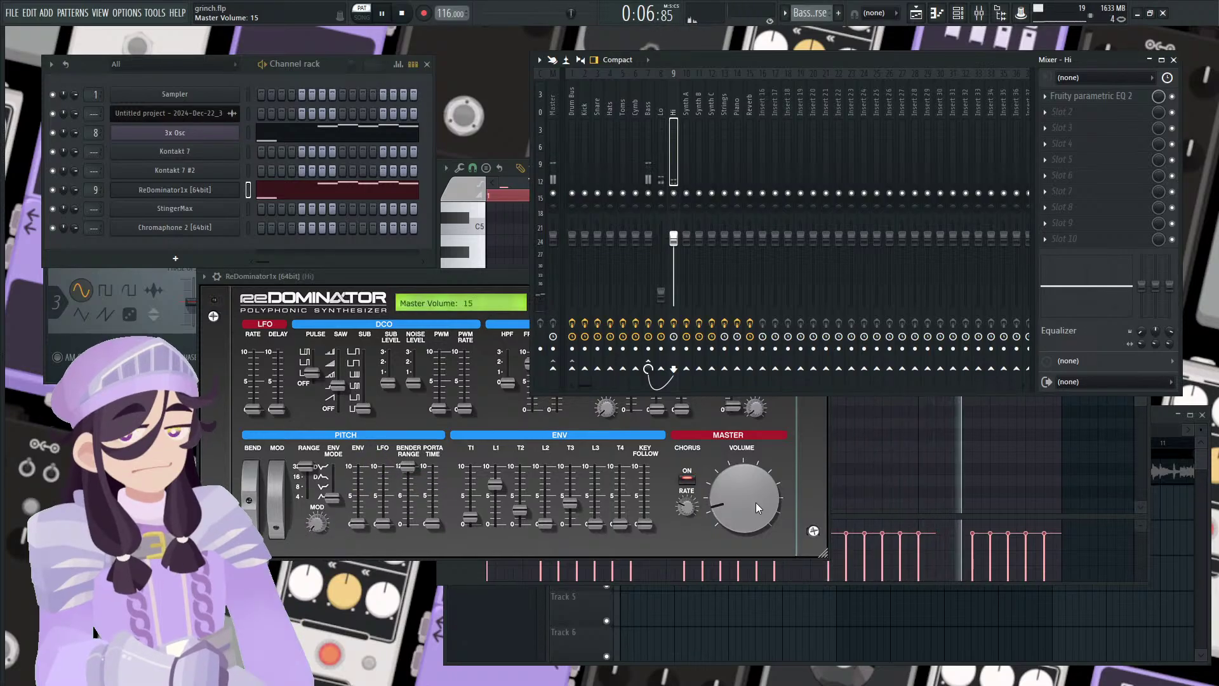
scroll(754, 510, "down", 3)
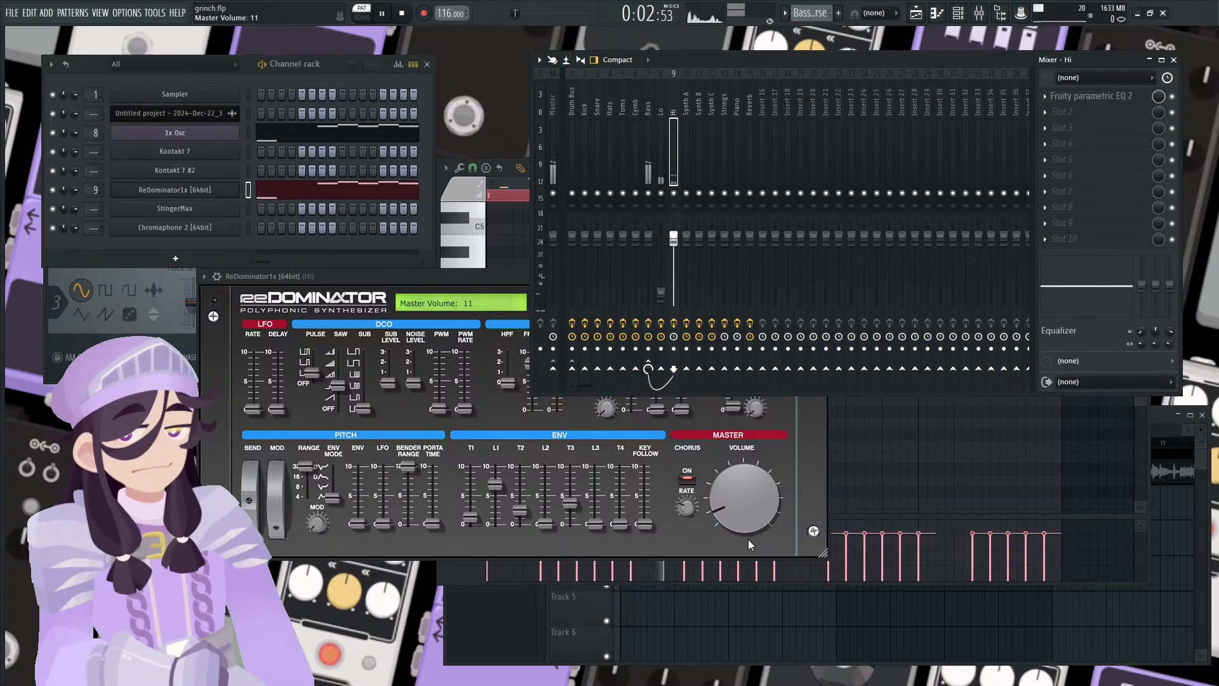
Play the arrangement in song mode, comparing it with the Bass Verse track muted and unmuted
left_click(478, 601)
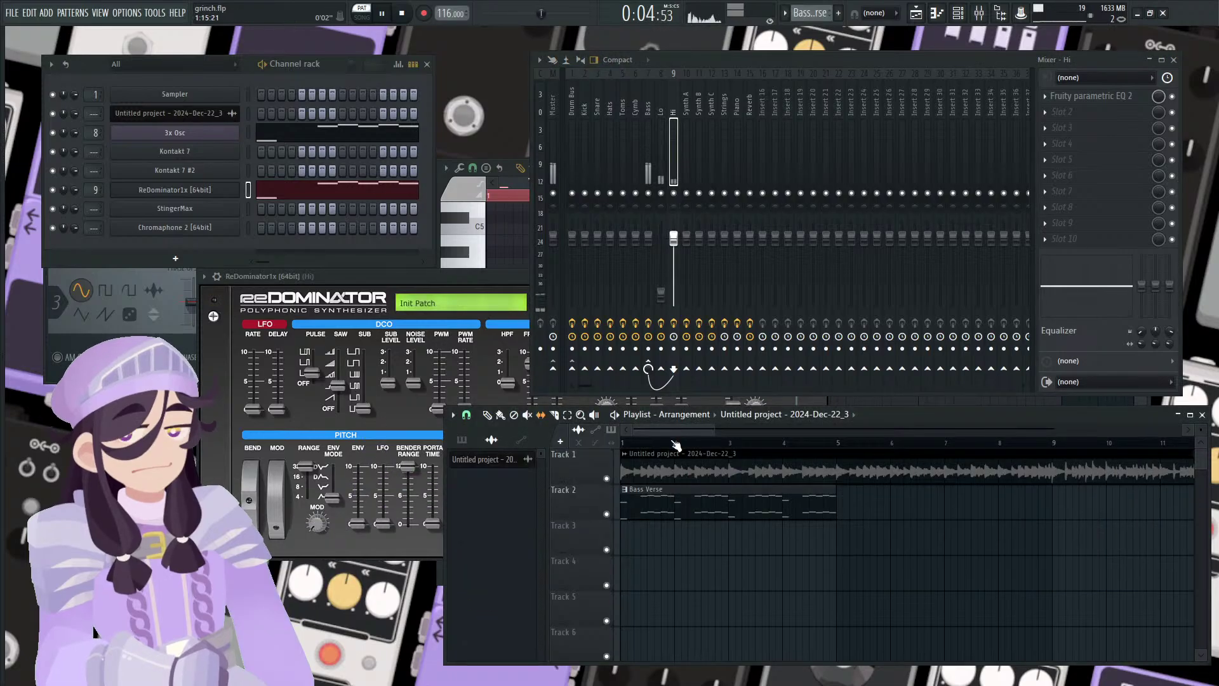
key("l")
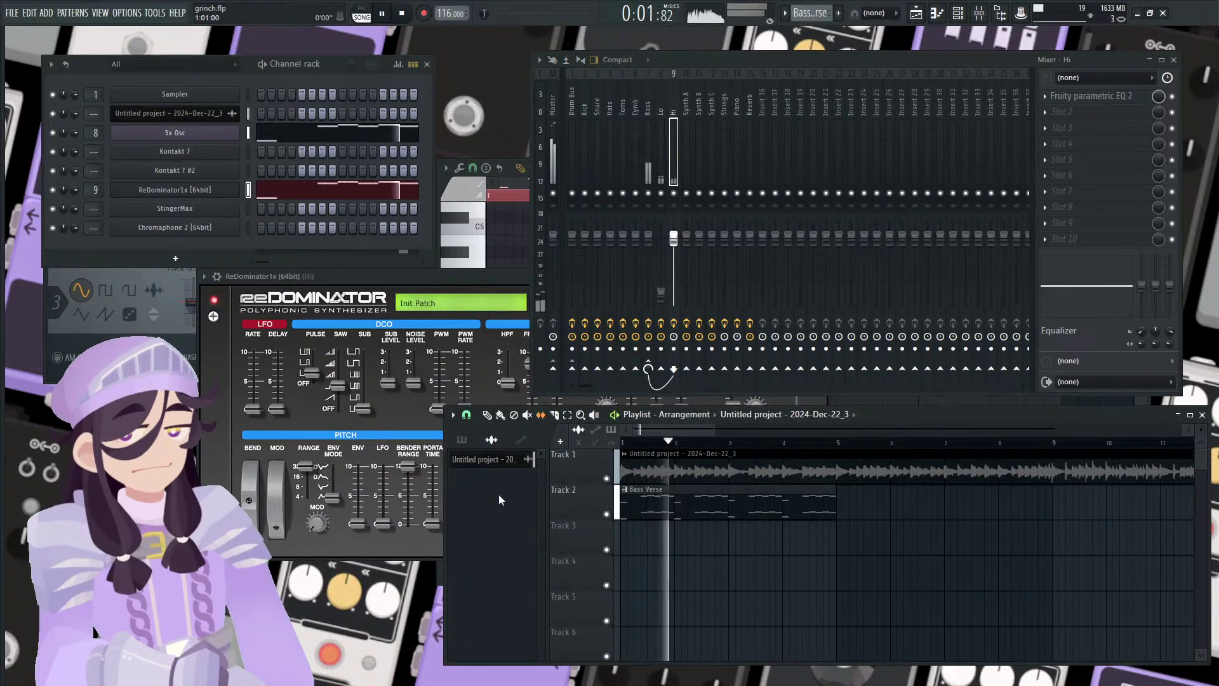
left_click(606, 513)
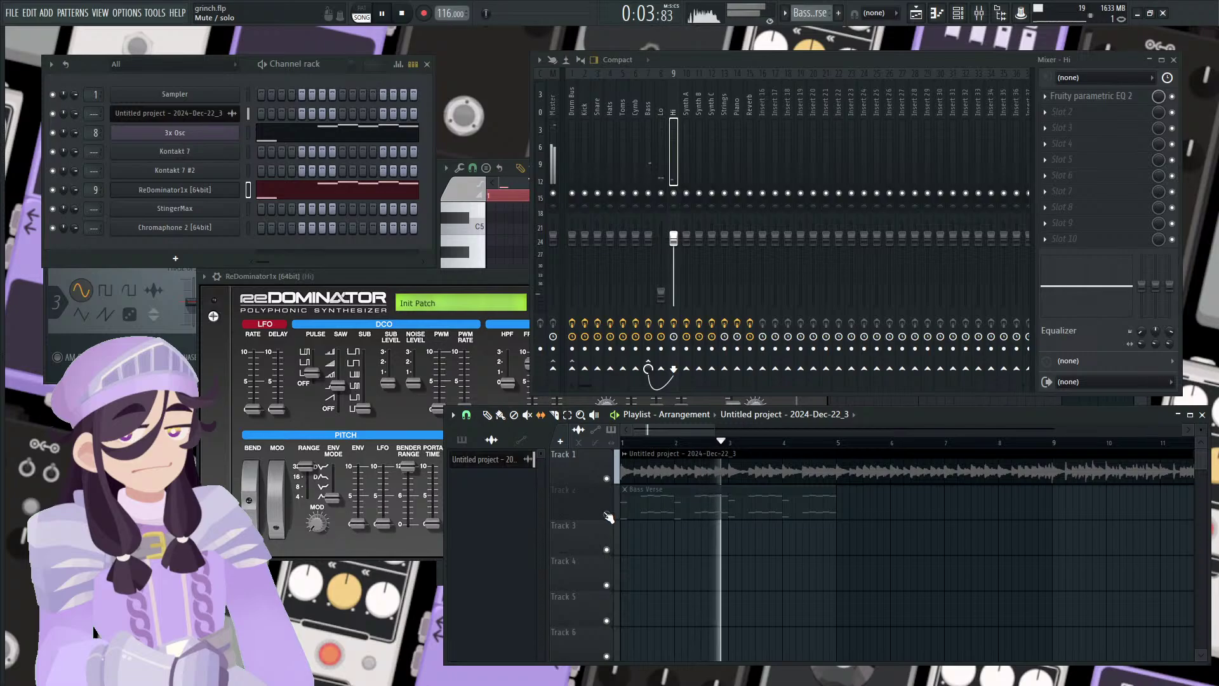
key("space")
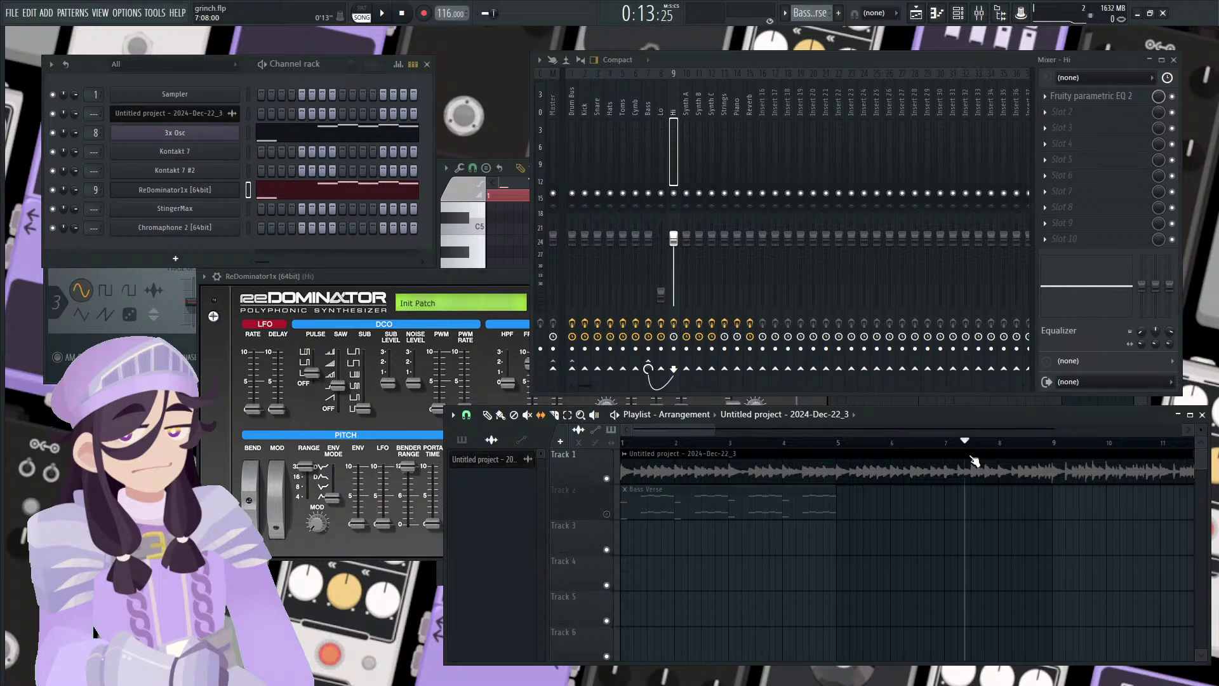
key("space")
left_click(606, 514)
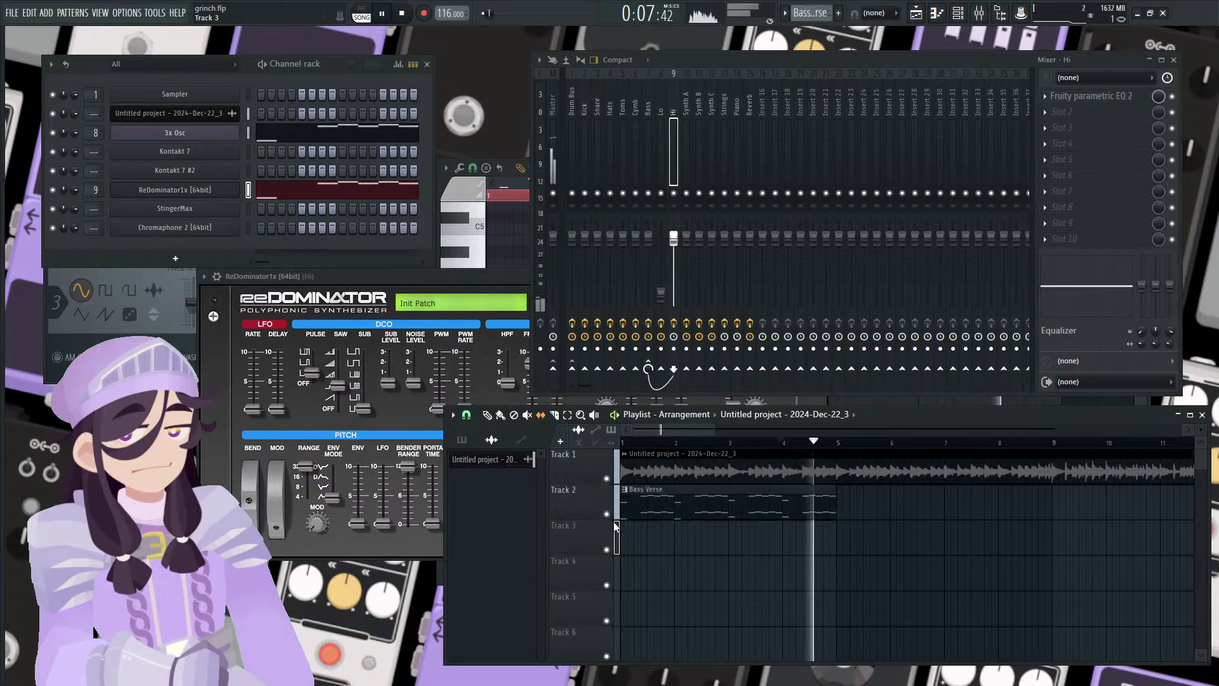
key("space")
Paint Bass Verse pattern clips back to back along Track 2 up to bar 21
left_click(649, 493)
left_click(500, 414)
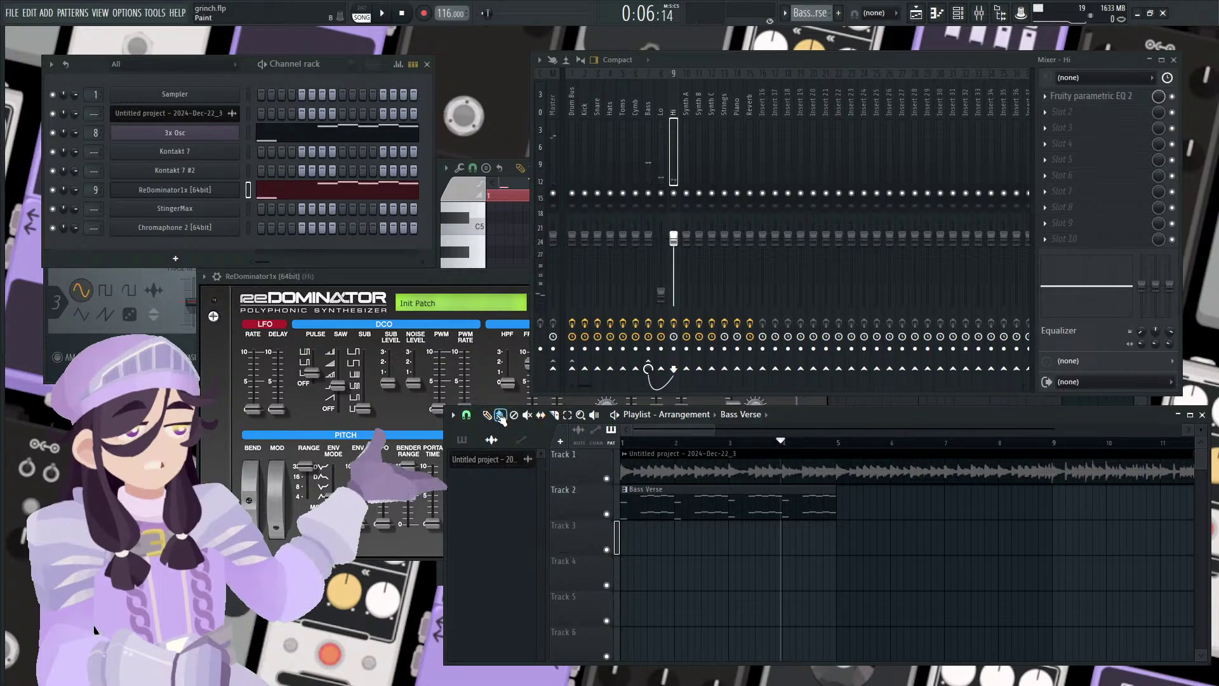
scroll(901, 533, "up", 5)
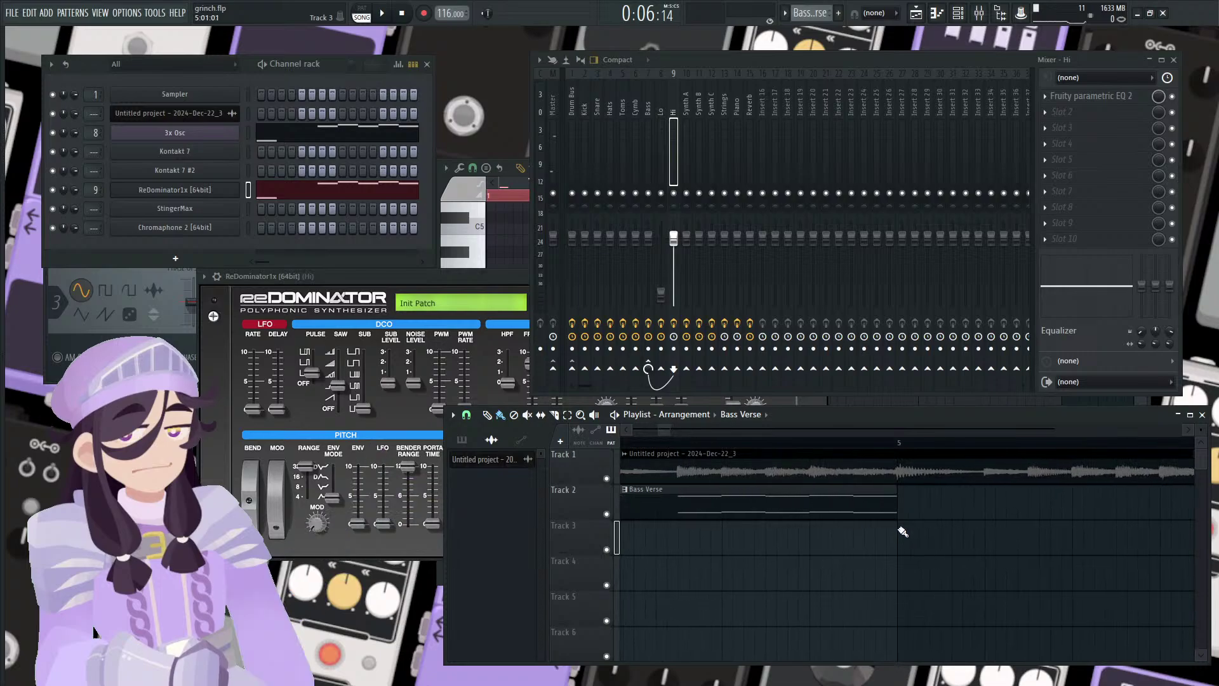
scroll(683, 538, "up", 2)
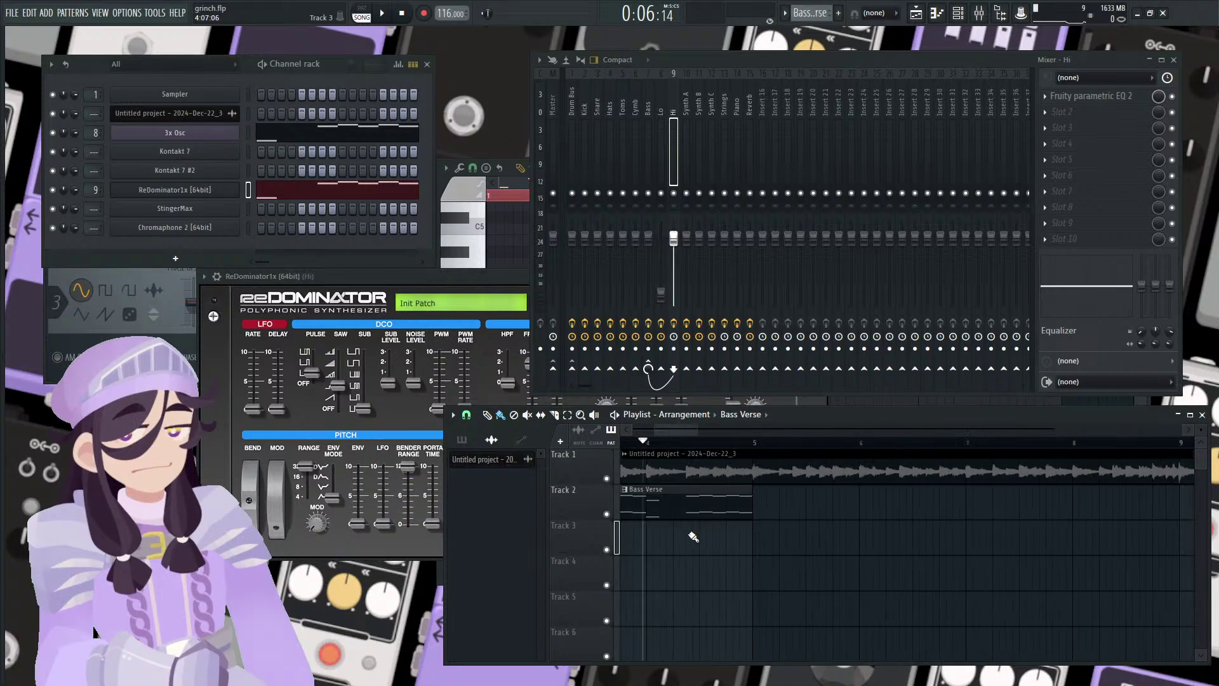
left_click(390, 426)
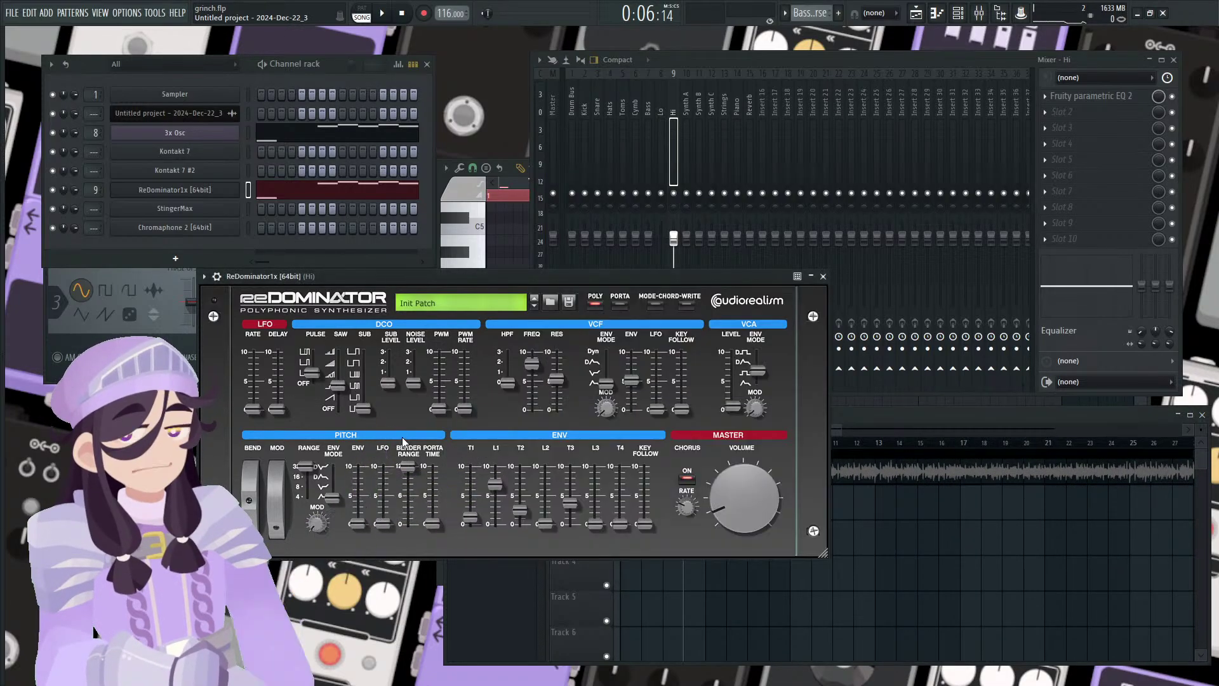
left_click_drag(493, 508, 495, 510)
left_click(498, 598)
key("space")
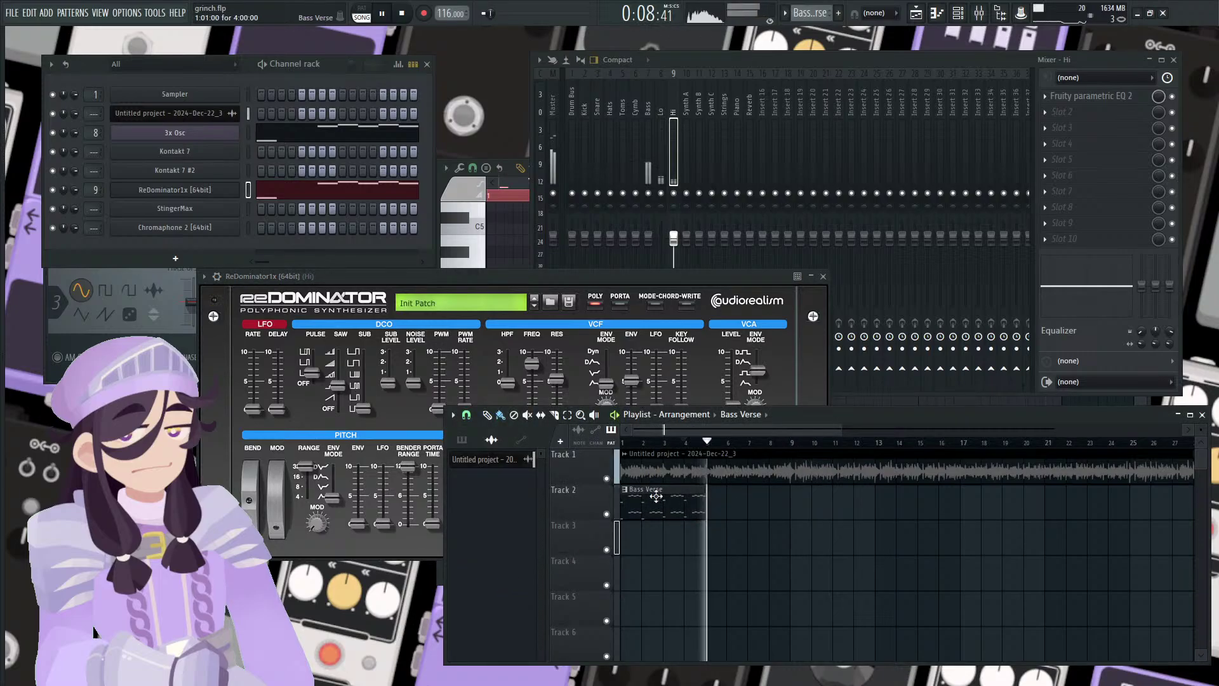
key("space")
right_click(688, 508)
mouse_move(992, 502)
left_mouse_down()
mouse_move(666, 533)
mouse_move(667, 518)
left_mouse_up()
mouse_move(756, 501)
left_mouse_down()
mouse_move(338, 520)
mouse_move(343, 485)
left_mouse_up()
Play the arrangement from about bar 9 and lower the audio clip's channel volume to 19%
left_click(797, 442)
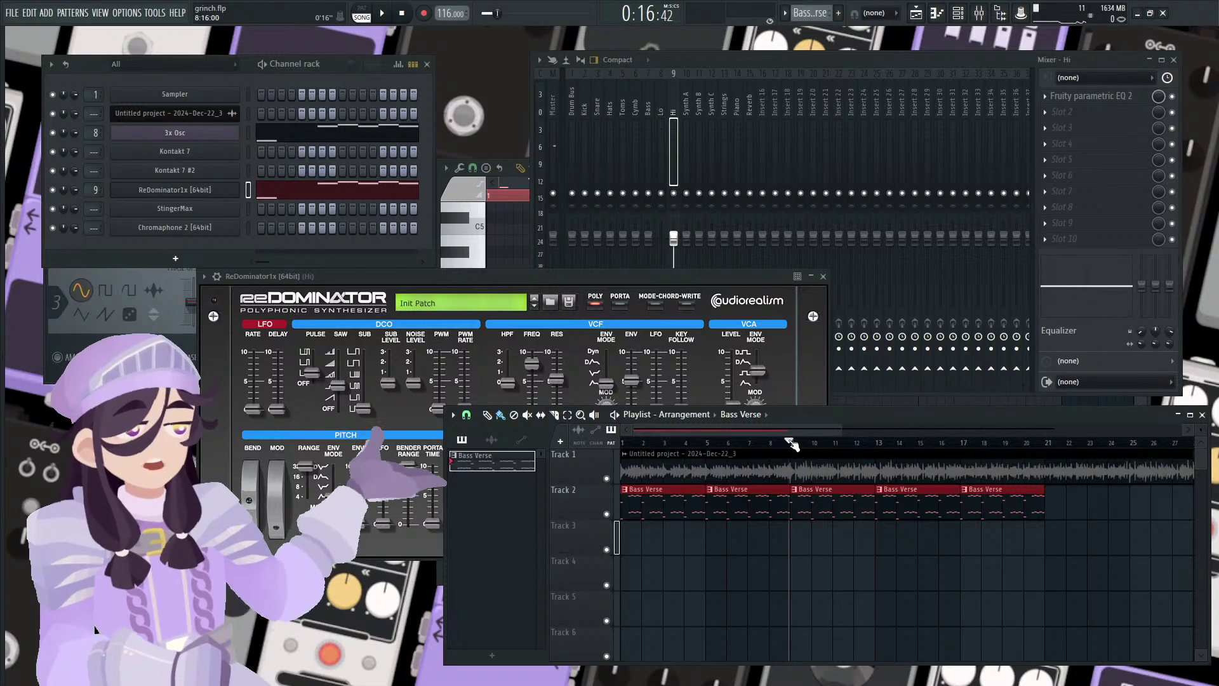
key("space")
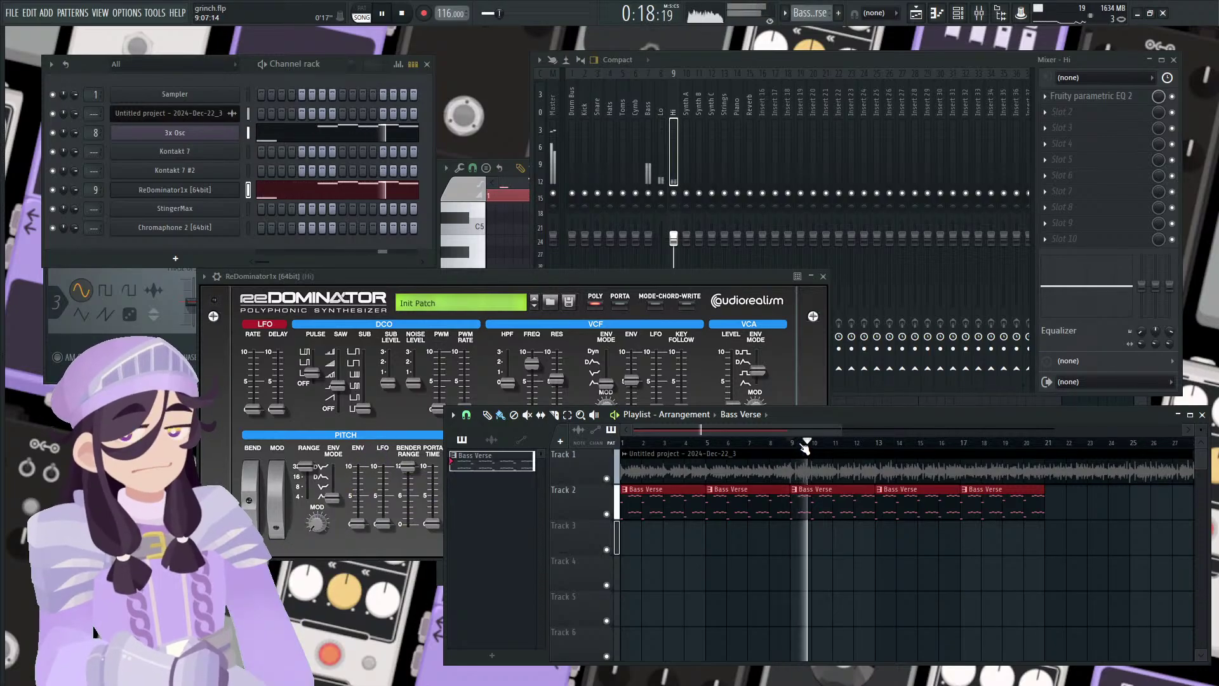
scroll(803, 449, "right", 2)
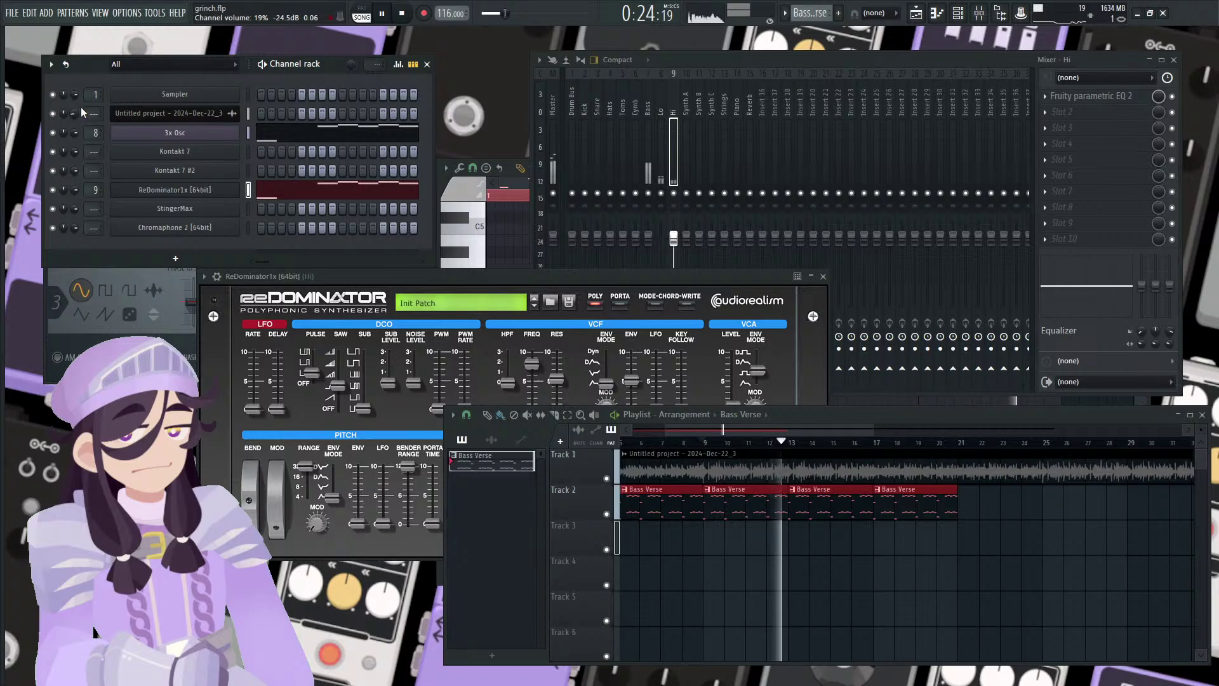
Listen to the arrangement from bar 17 and remove the Bass Verse clip that starts there
left_click(876, 445)
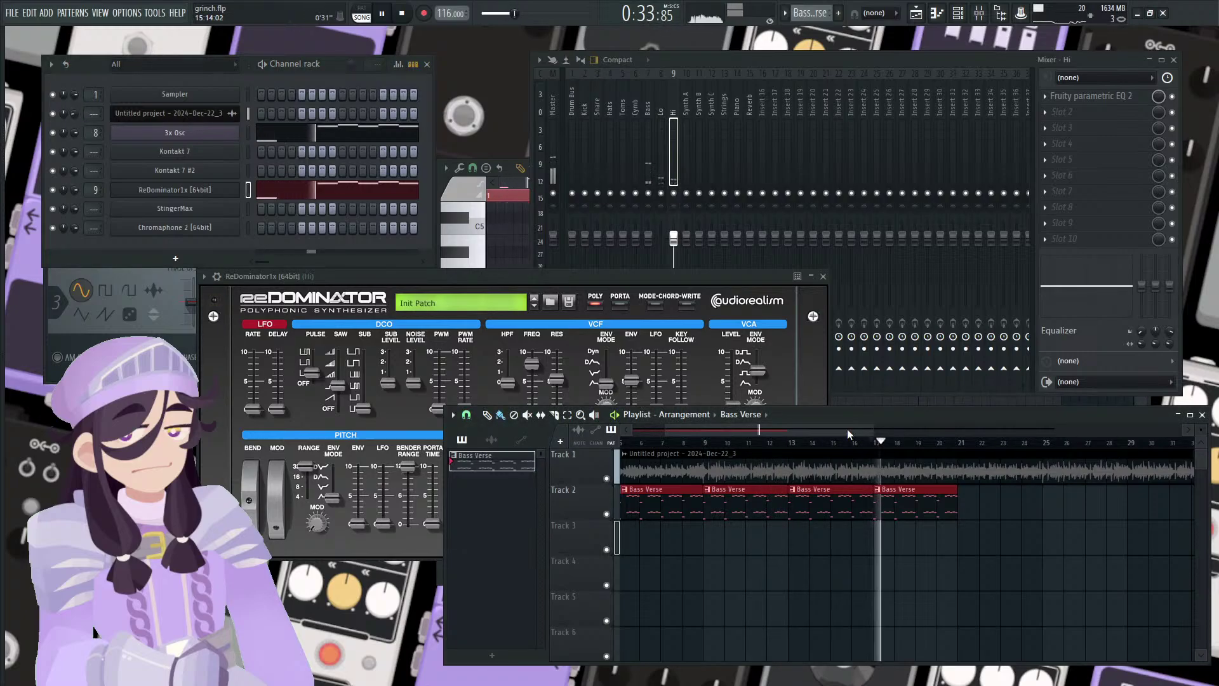
scroll(876, 508, "down", 3)
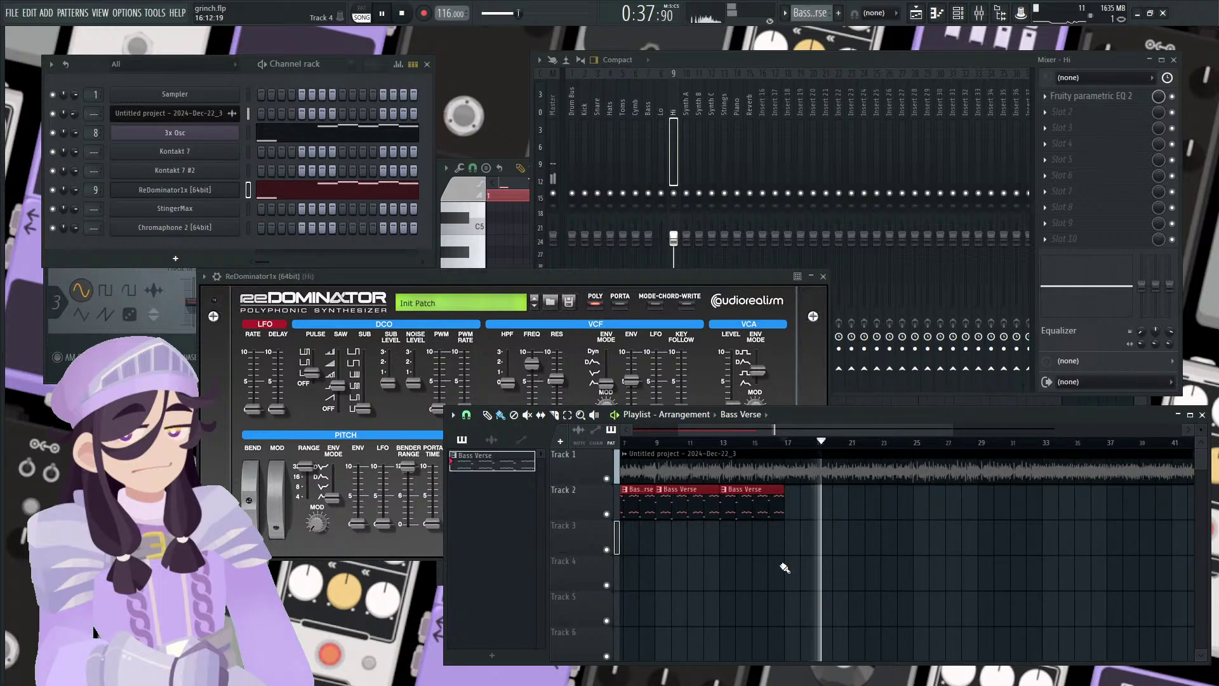
Play the arrangement from about bar 14 with Track 2 muted and raise the audio clip's channel volume to 32%
key("space")
scroll(794, 444, "up", 2)
left_click(730, 443)
key("space")
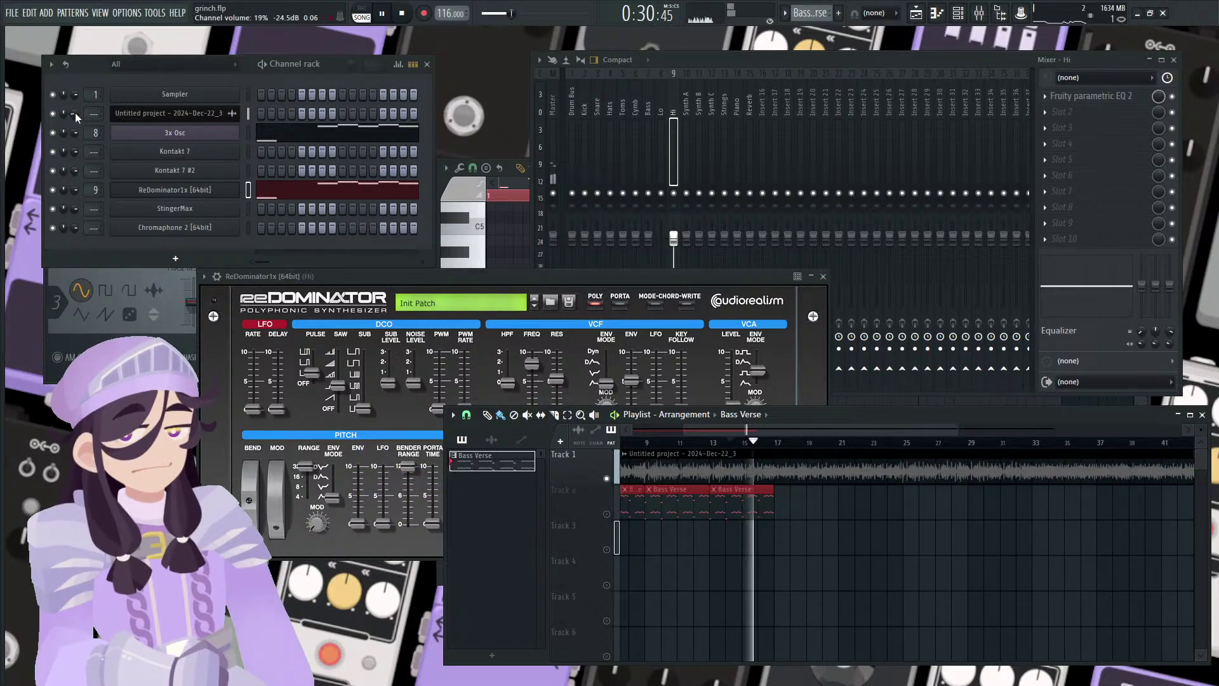
scroll(74, 115, "up", 3)
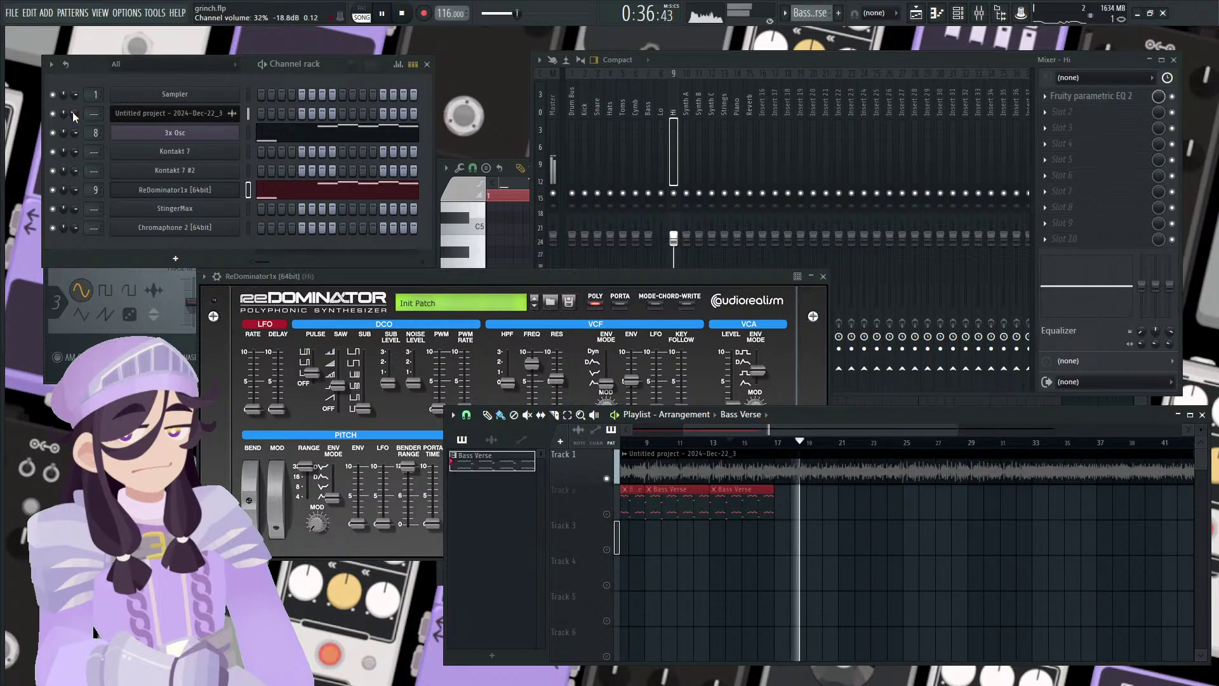
left_click(414, 12)
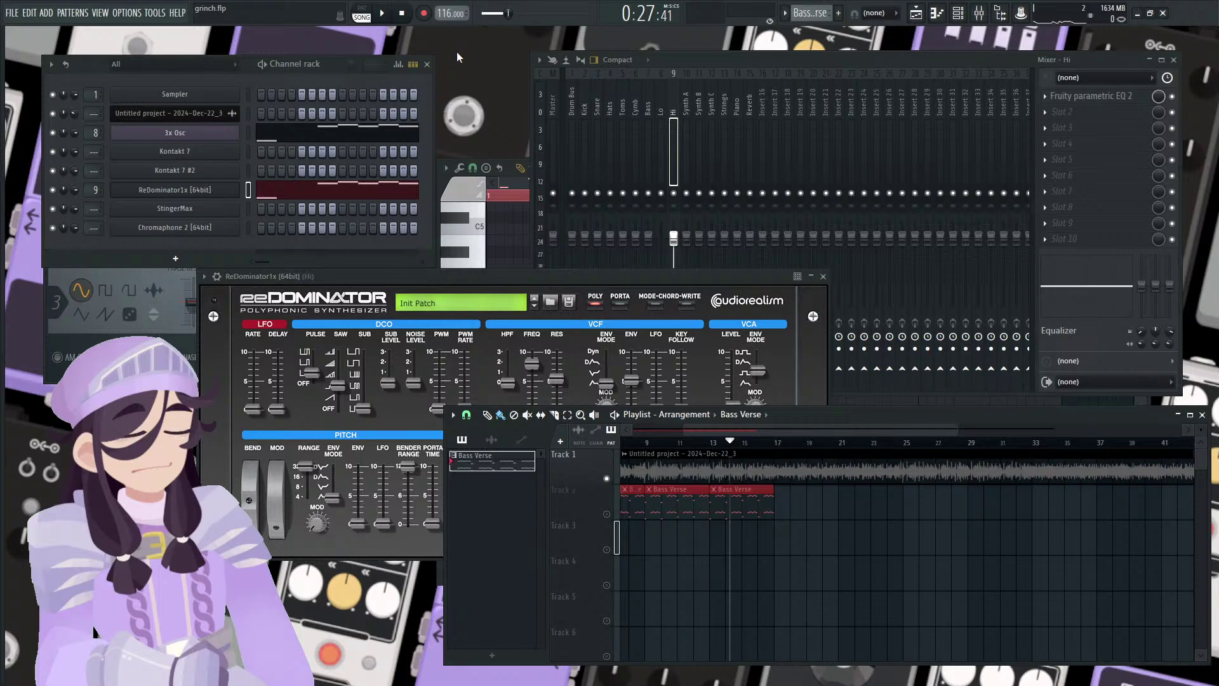
Listen to the song's audio from about bar 9 with the Bass Verse track muted
left_click_drag(729, 443, 762, 579)
key("space")
left_click_drag(808, 432, 878, 433)
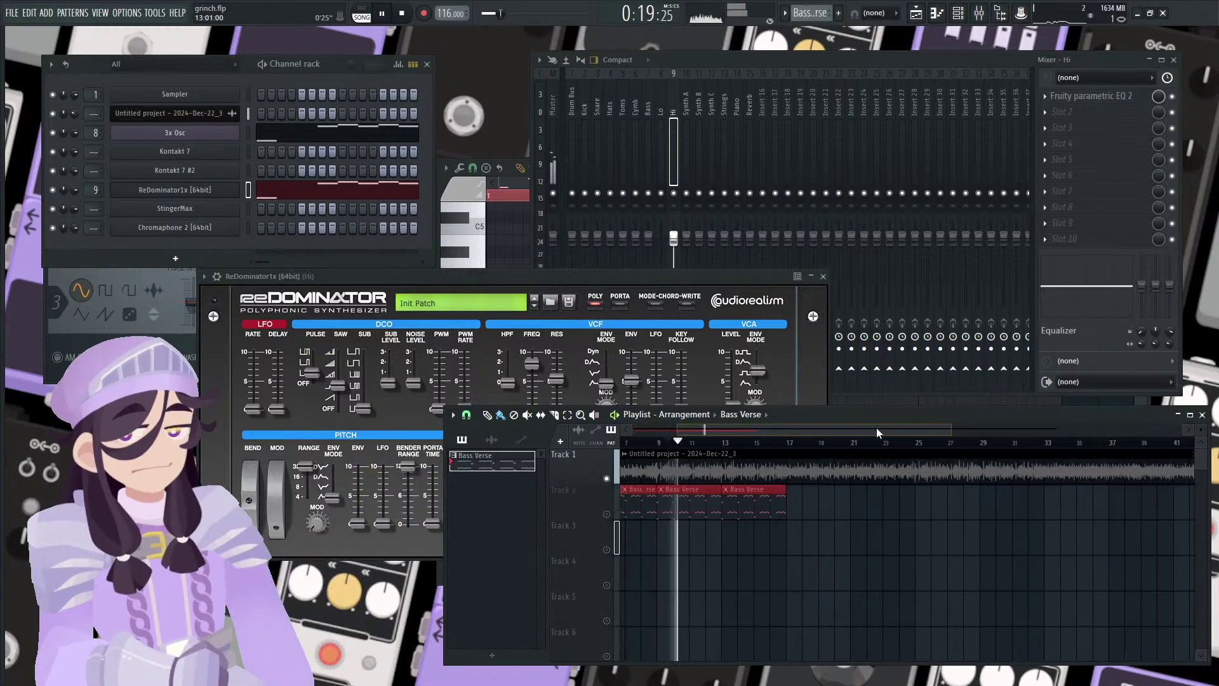
scroll(878, 433, "up", 3)
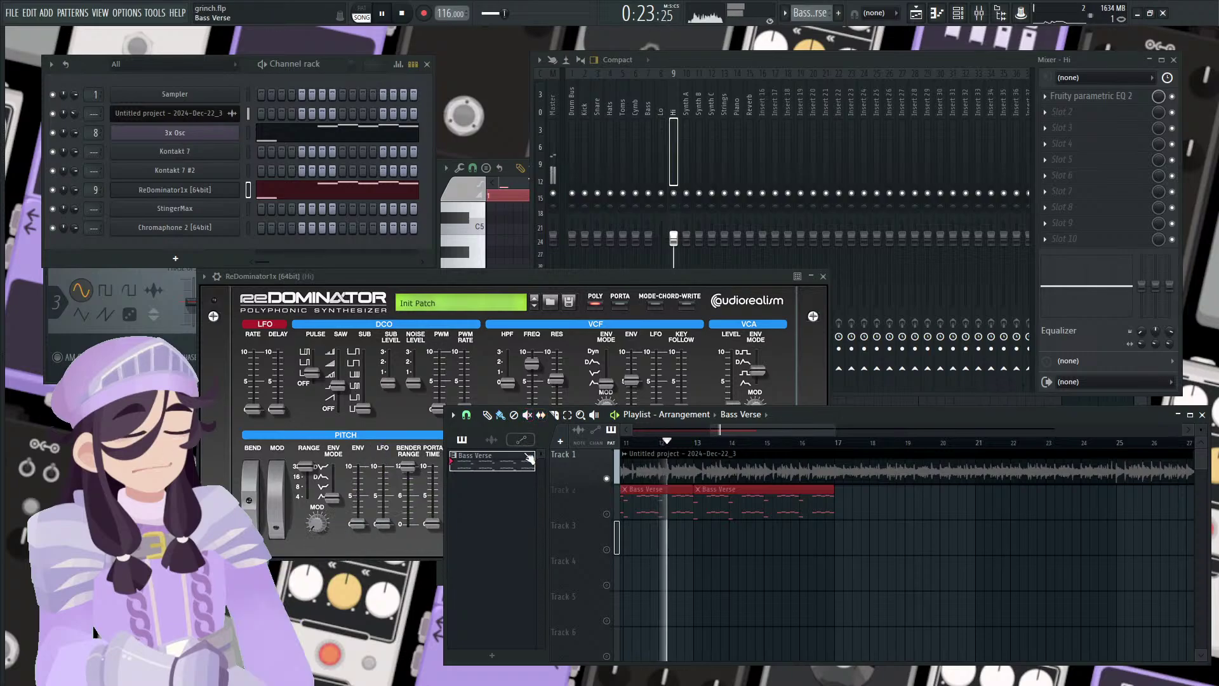
key("space")
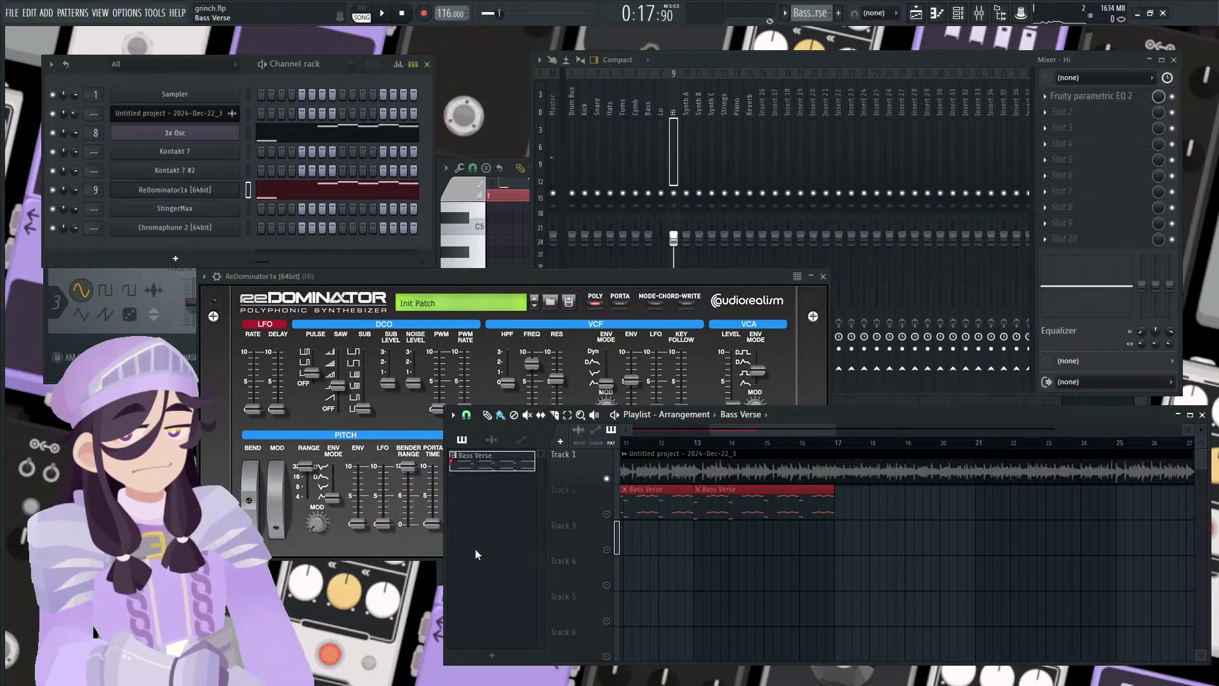
left_click_drag(429, 274, 425, 280)
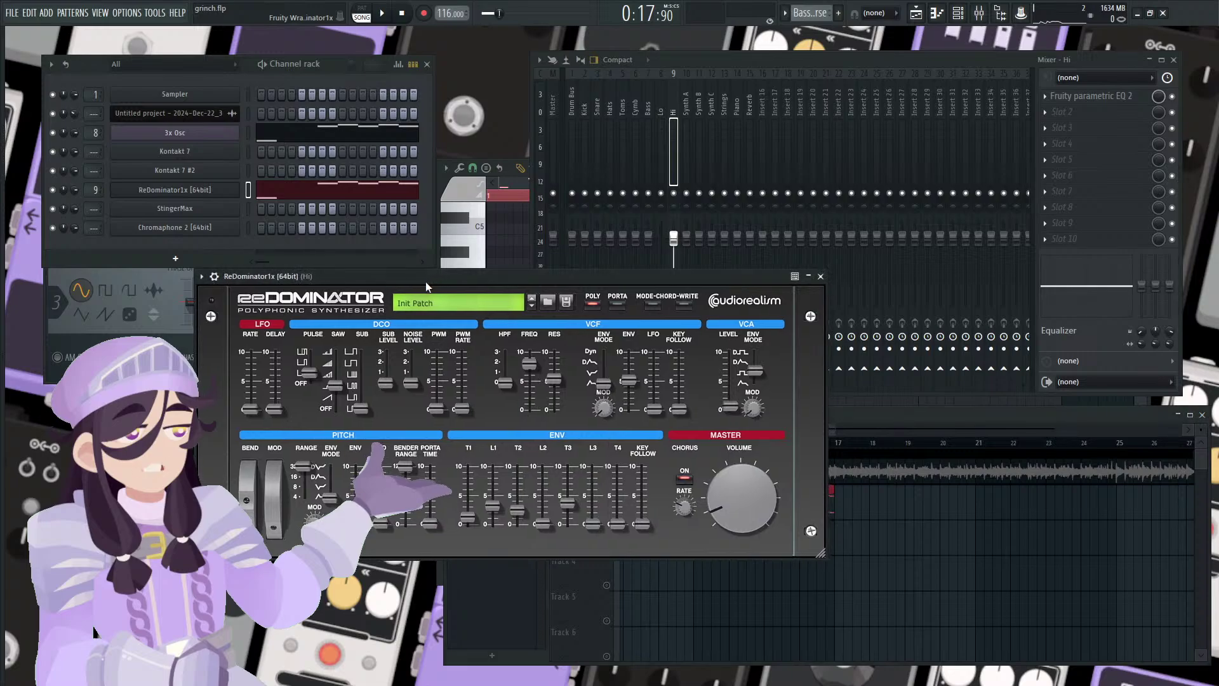
left_click(474, 603)
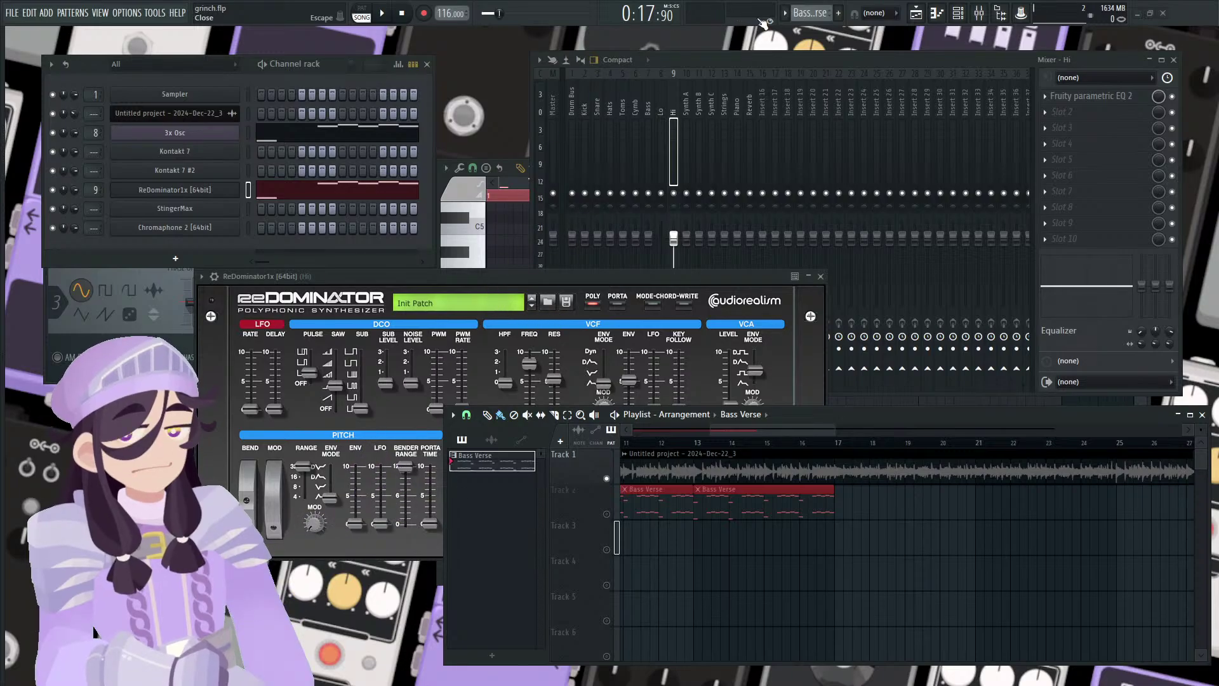
left_click_drag(487, 283, 463, 306)
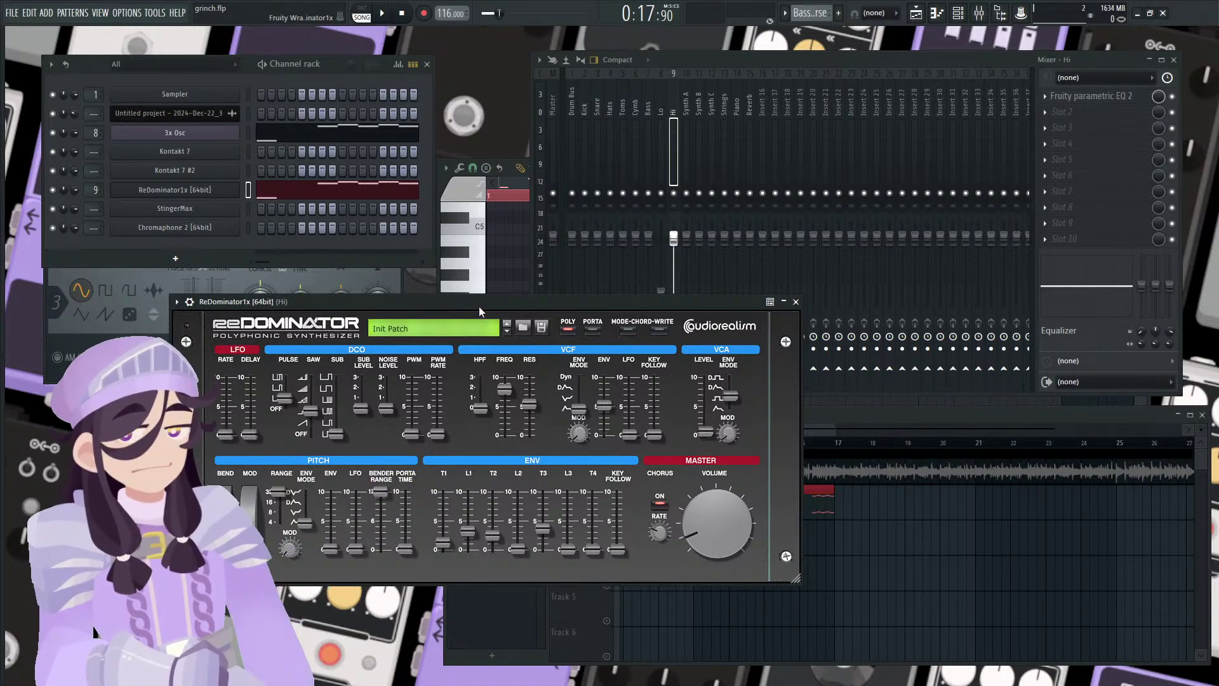
left_click(490, 602)
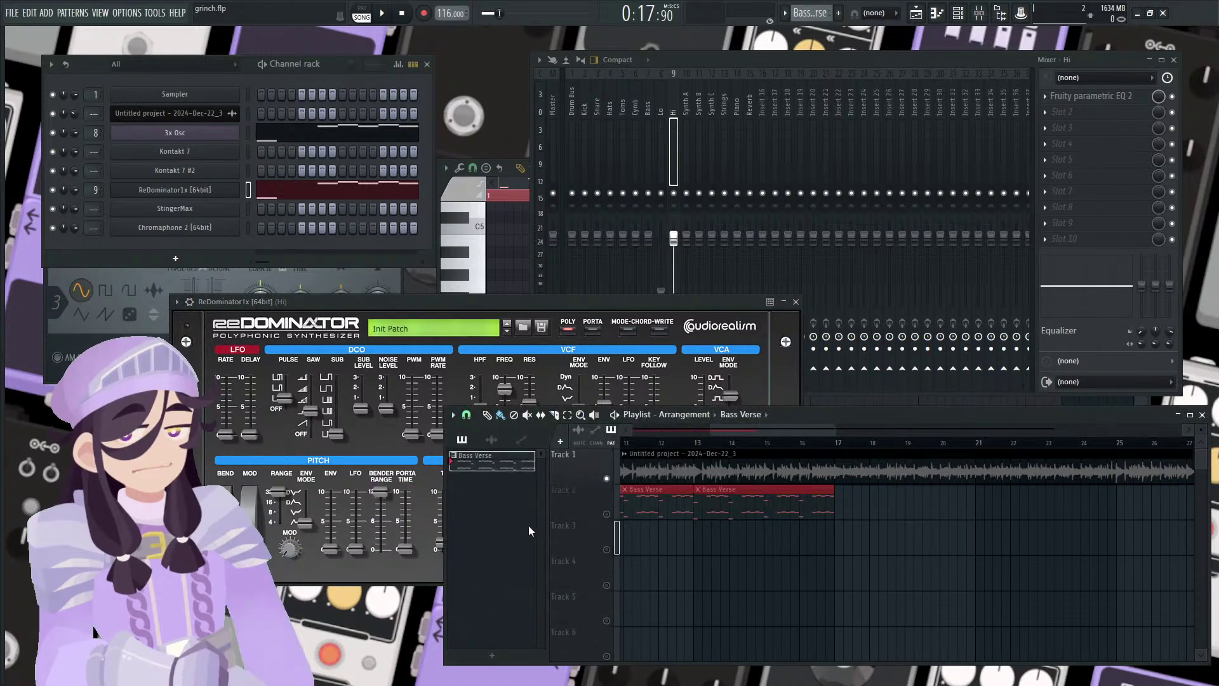
double_click(516, 300)
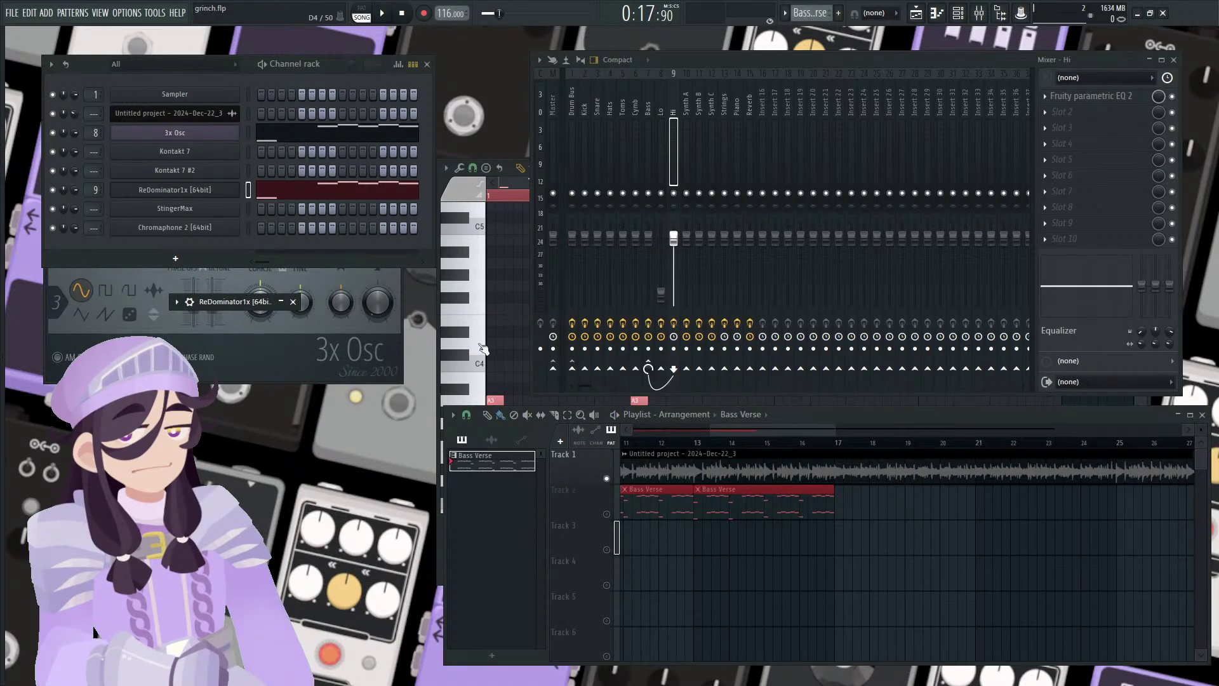
left_click_drag(231, 302, 234, 303)
double_click(233, 299)
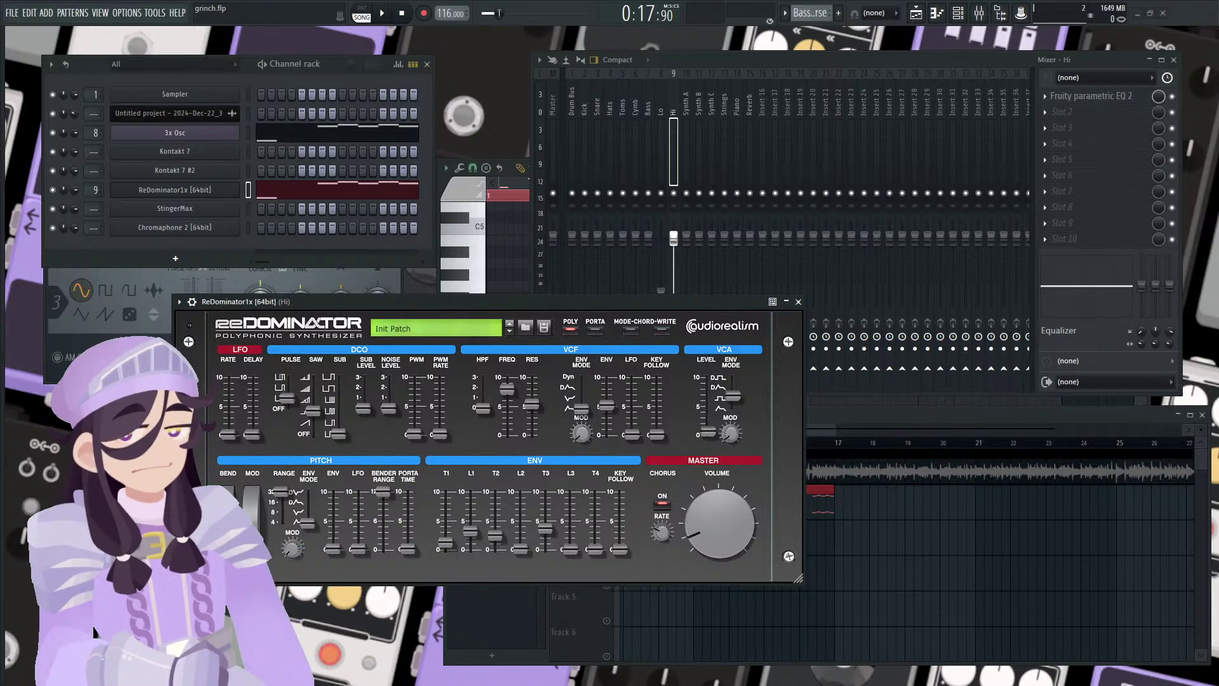
left_click(581, 580)
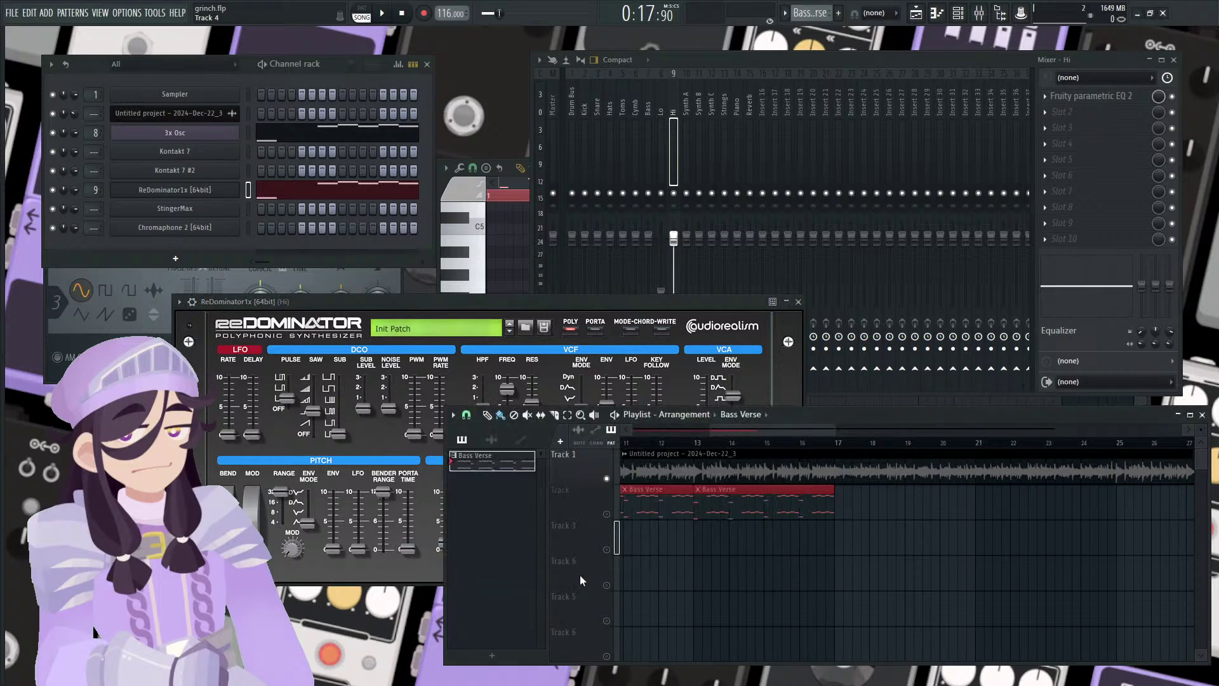
Play the arrangement briefly from the very beginning of the song
key("space")
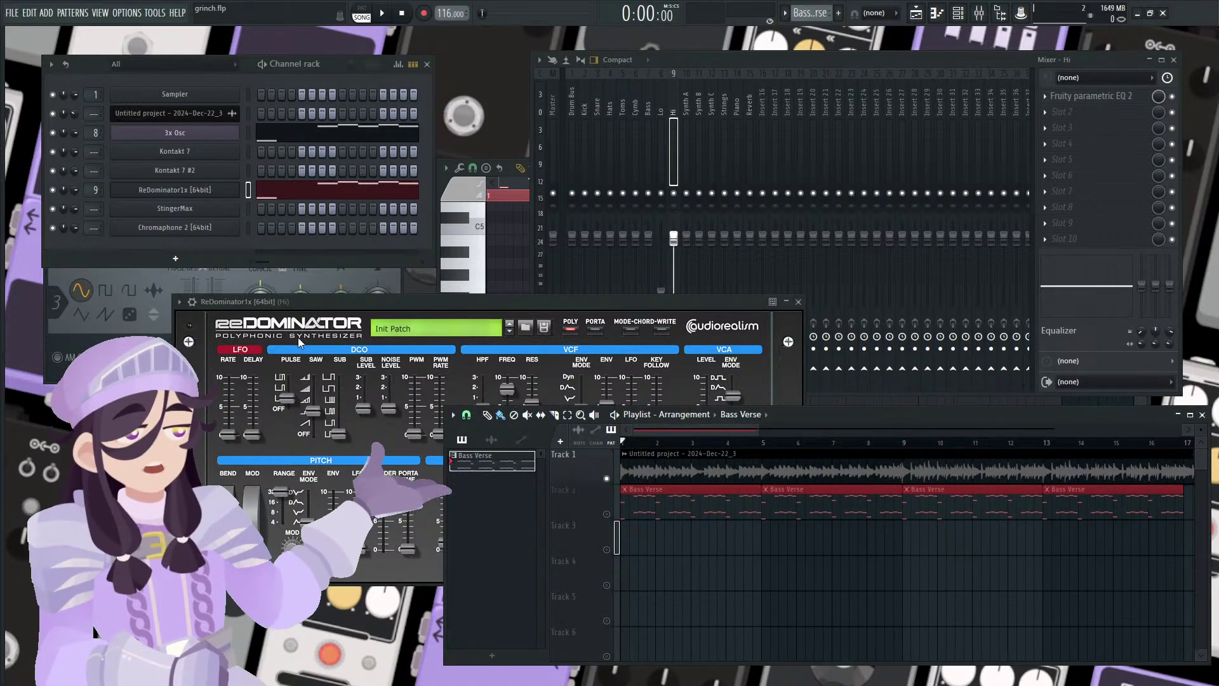
key("space")
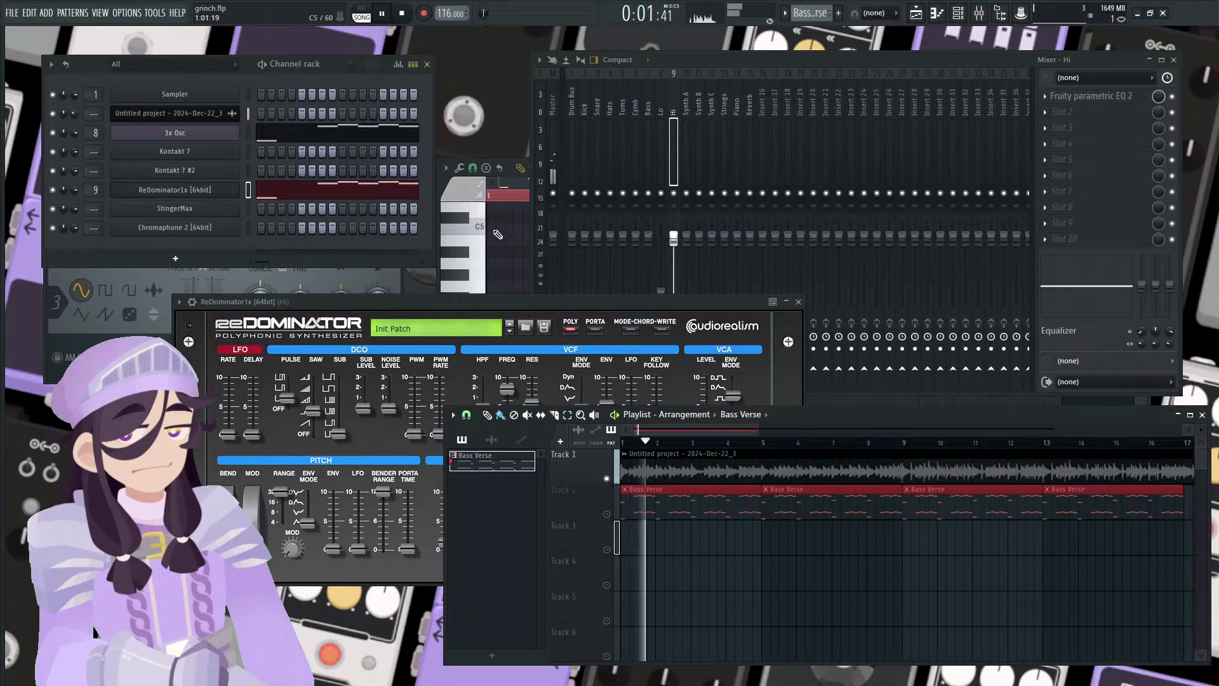
key("space")
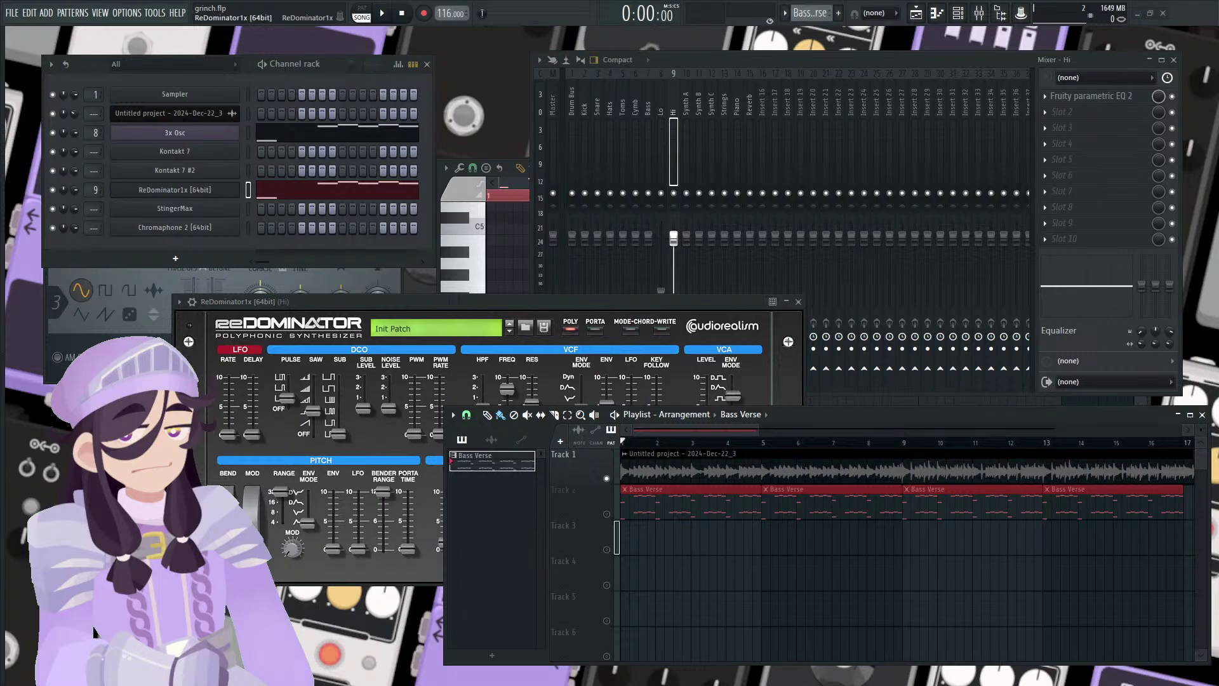
Open the piano roll of the Chromaphone 2 channel and place a D4 note at the start of bar 1
left_click(269, 228)
left_click(493, 343)
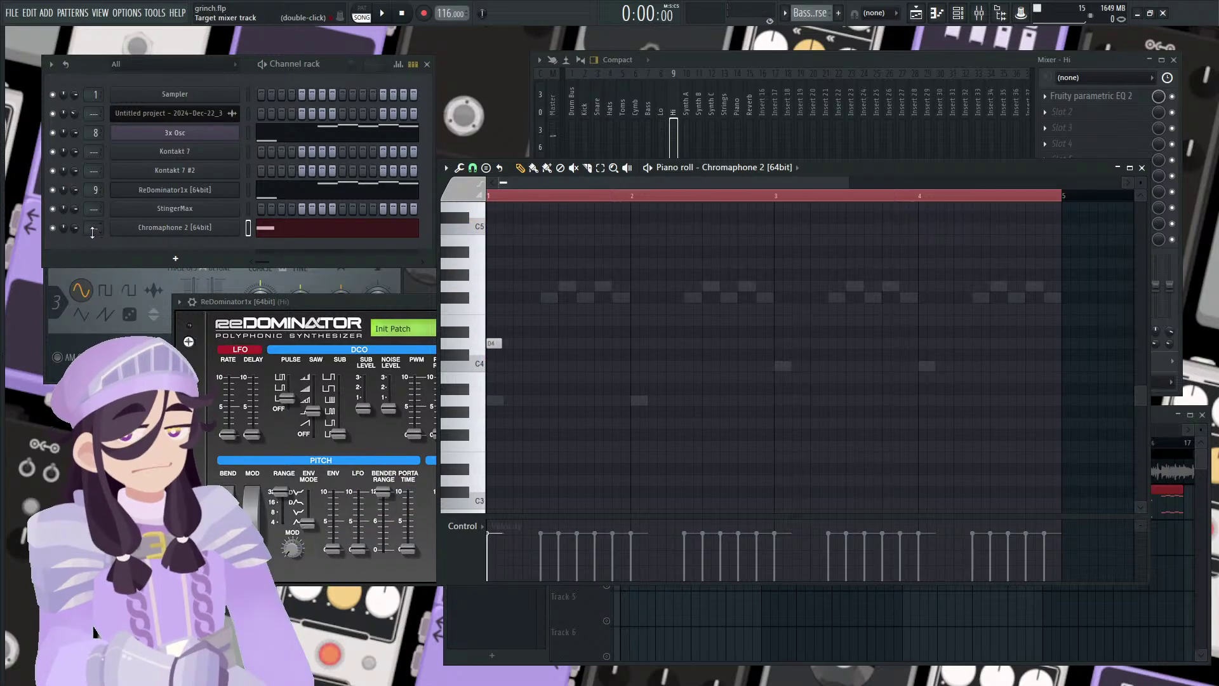
Load the program 22. The Heaven from Chromaphone 2's bank 12. Keys and switch off its reverb
left_click(131, 231)
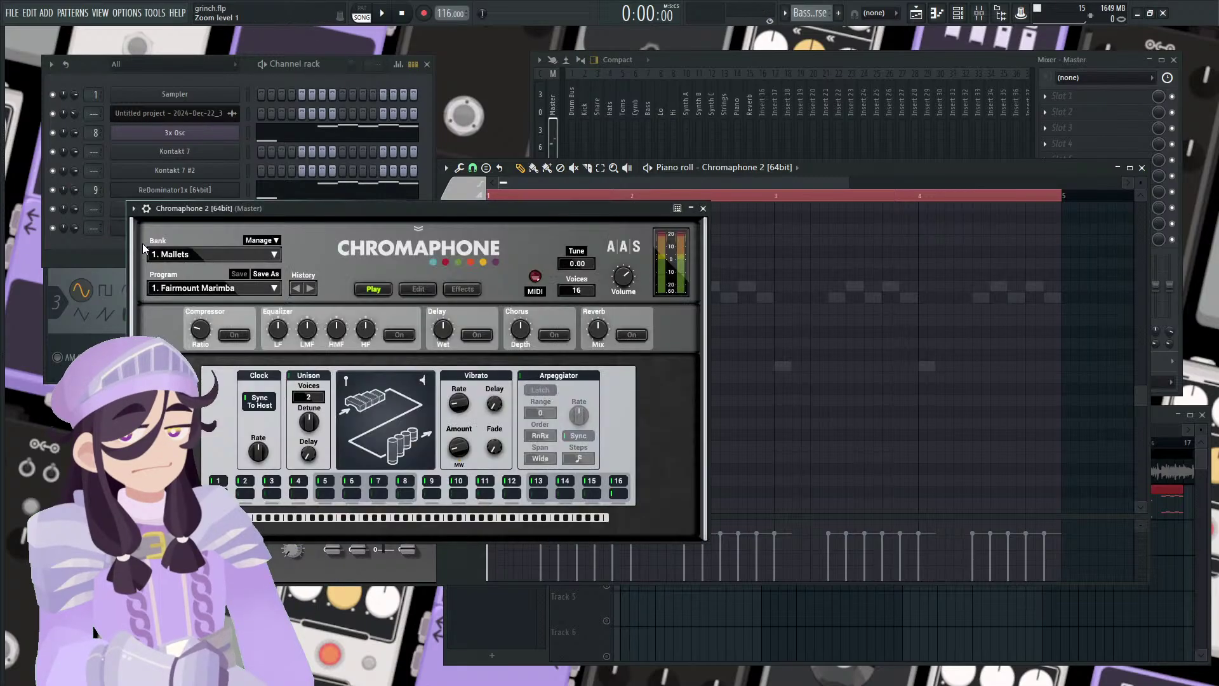
left_click(275, 255)
left_click(245, 333)
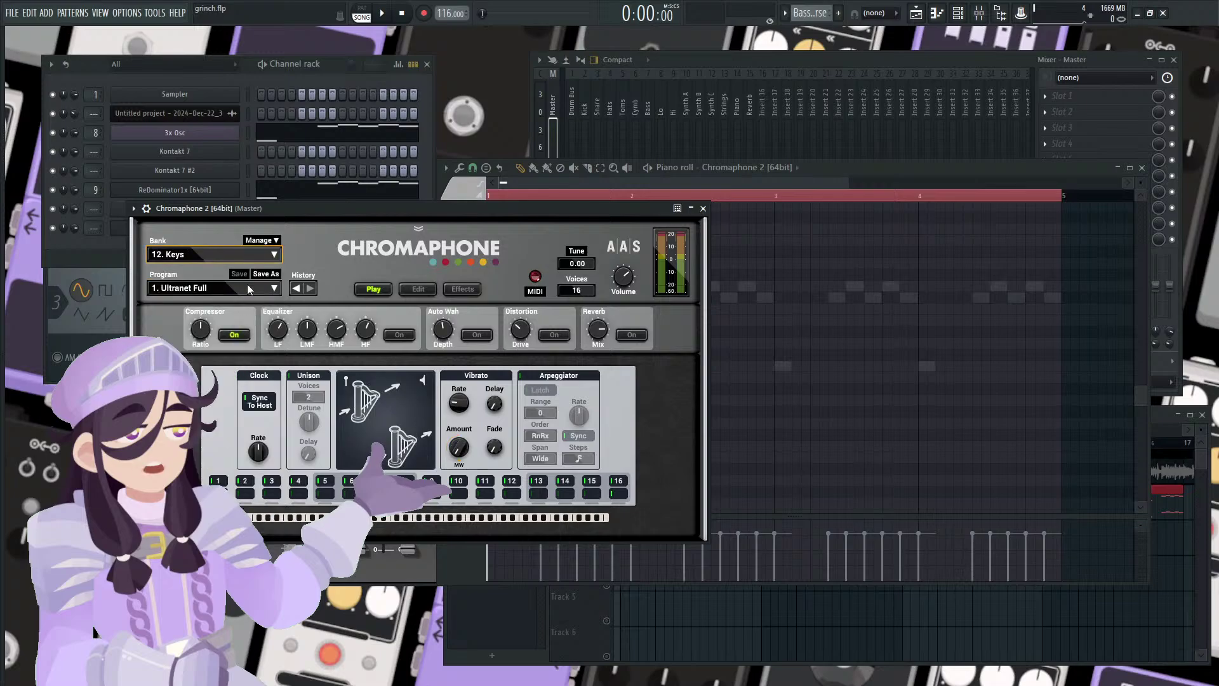
left_click(273, 289)
scroll(230, 413, "down", 4)
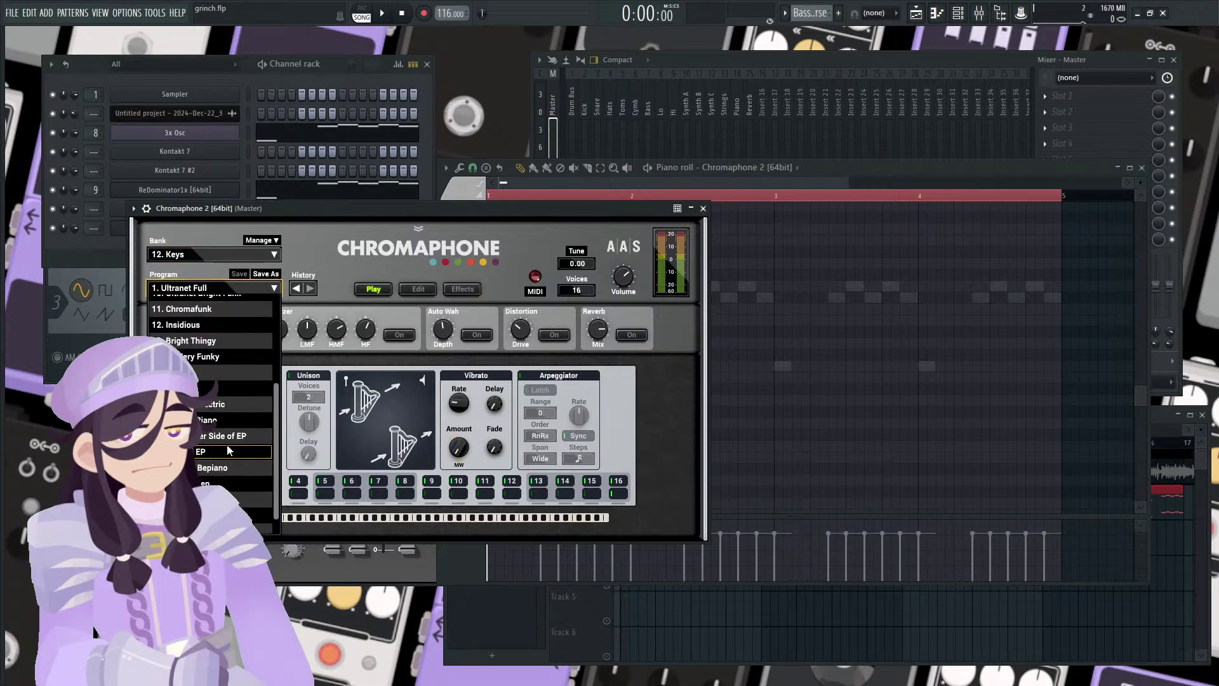
scroll(226, 448, "down", 1)
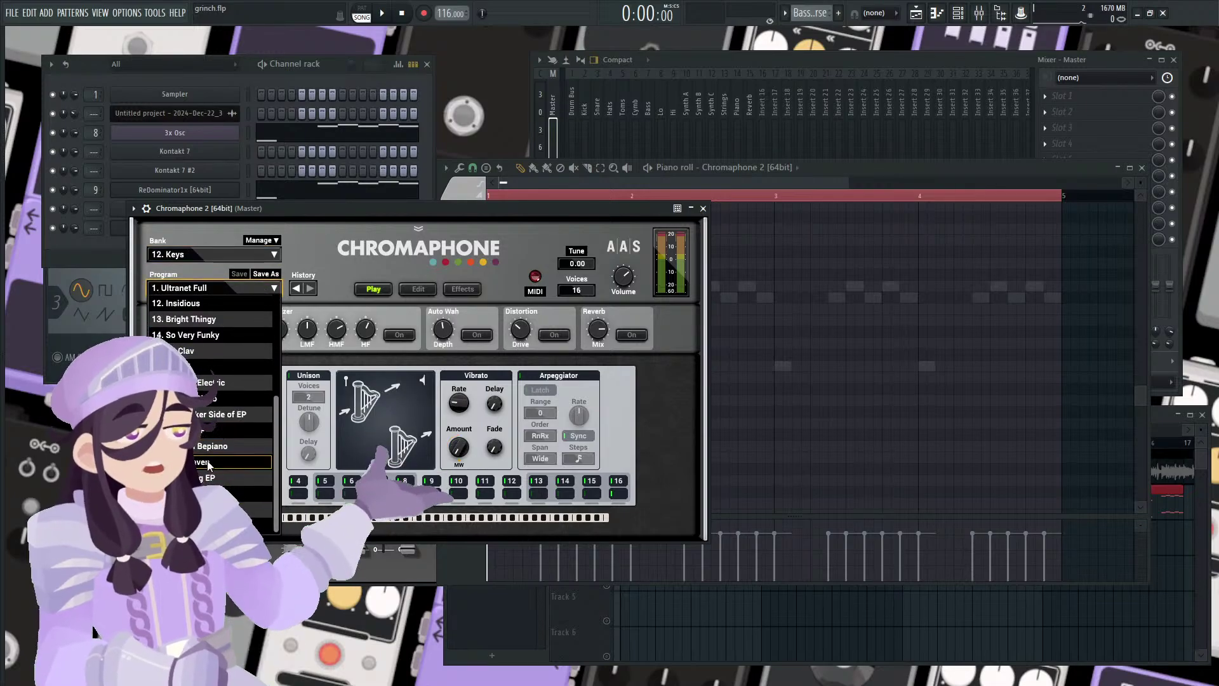
left_click(208, 463)
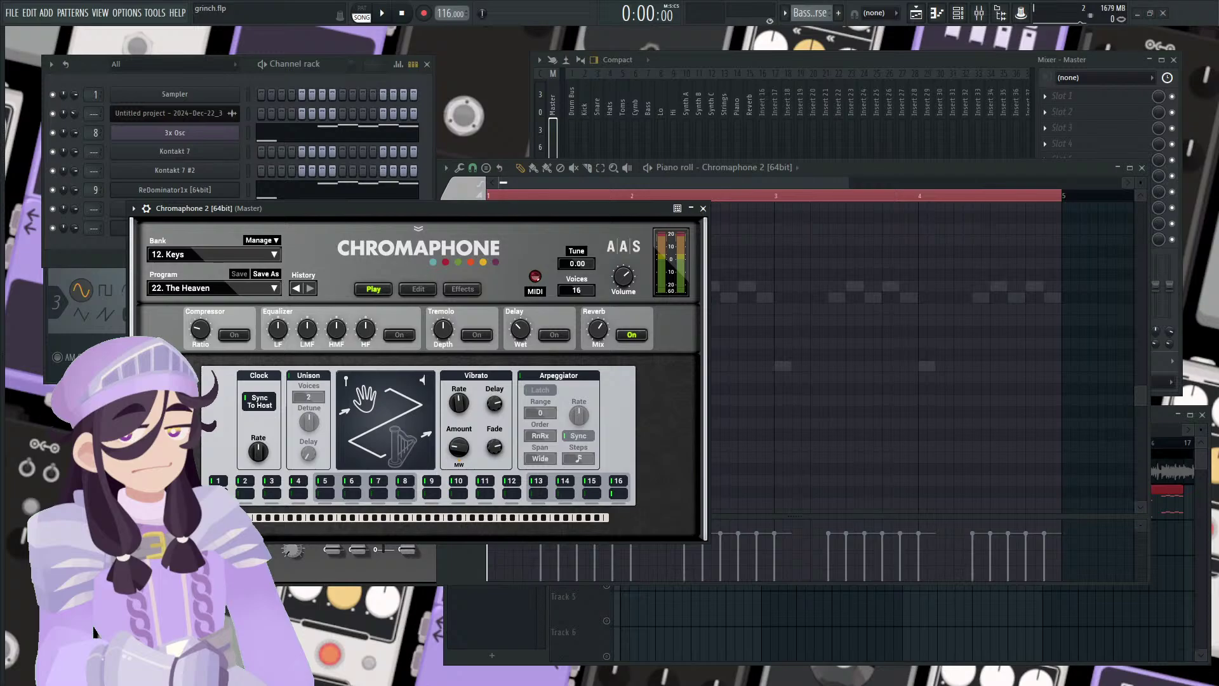
left_click(631, 335)
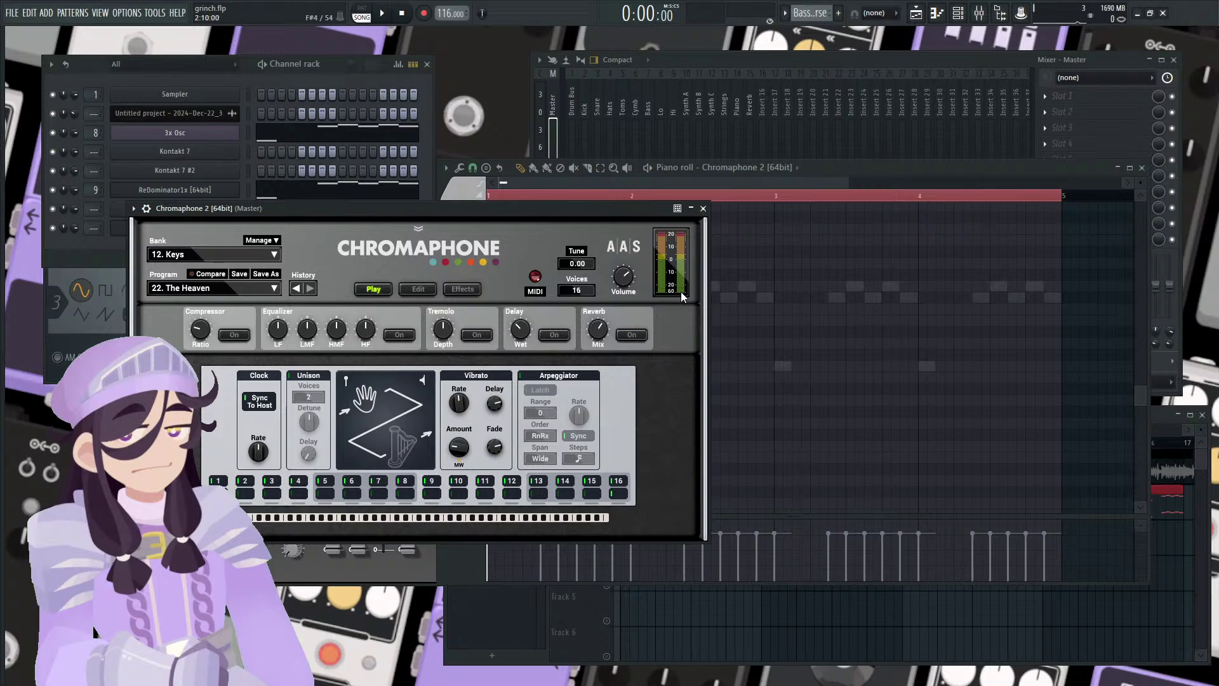
Audition The Heaven in the higher range of the piano roll and look through the Chromaphone 2 program list
left_click(787, 299)
scroll(628, 326, "up", 3)
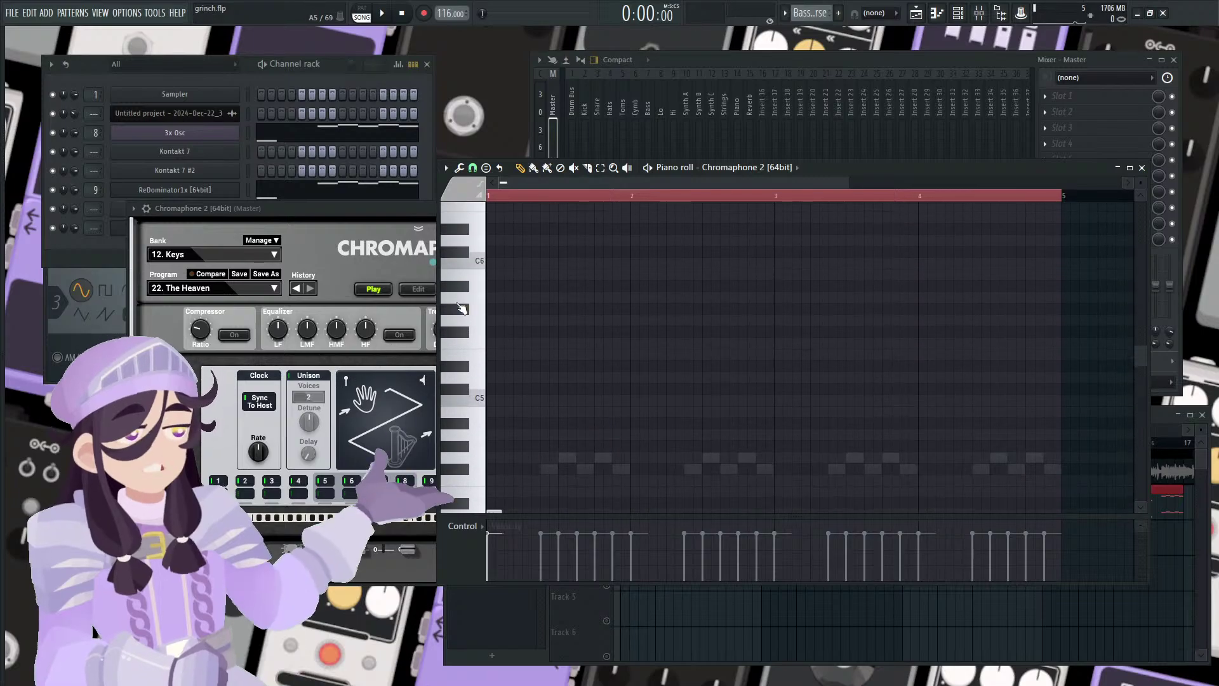
left_click(163, 290)
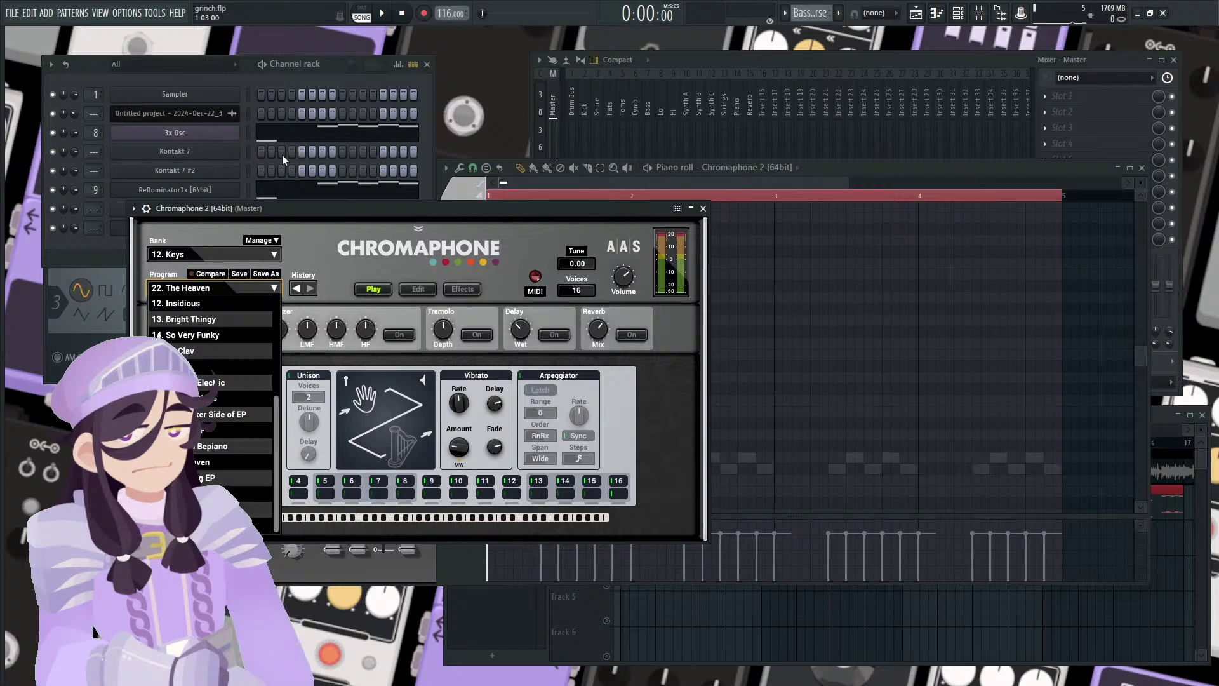
left_click_drag(872, 162, 876, 166)
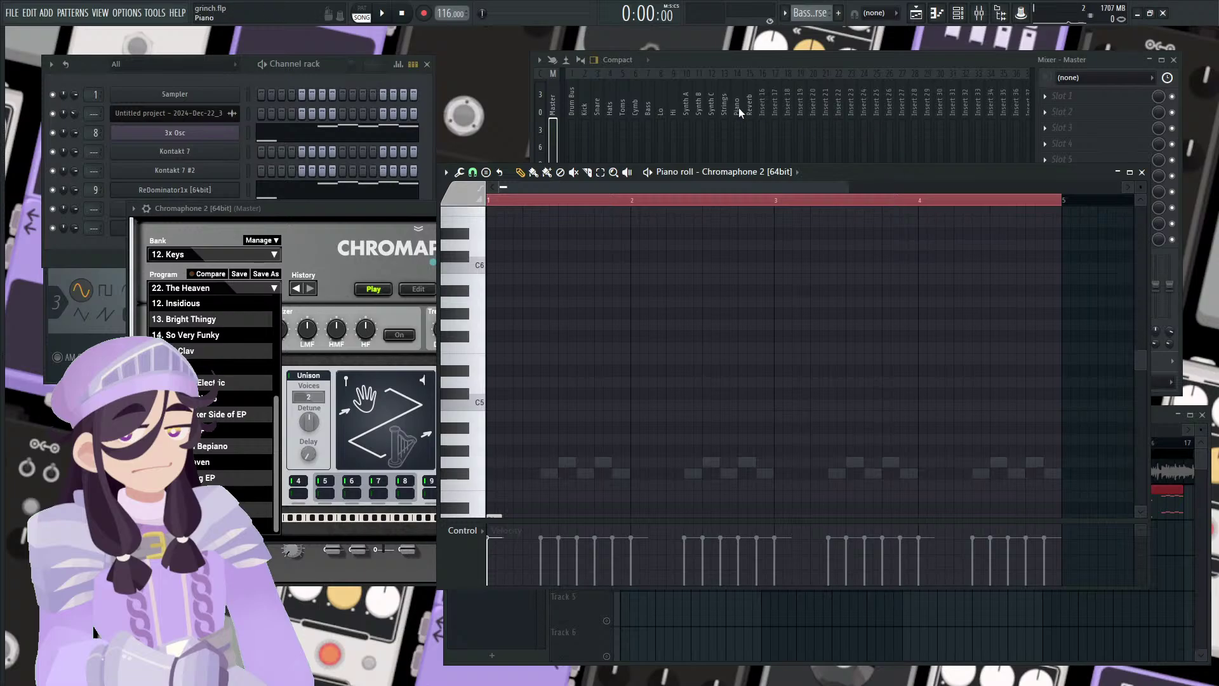
Try A#4 and D#5 notes in bar 1 of the Chromaphone 2 part and audition higher keys
scroll(609, 486, "down", 3)
left_click_drag(495, 325, 526, 324)
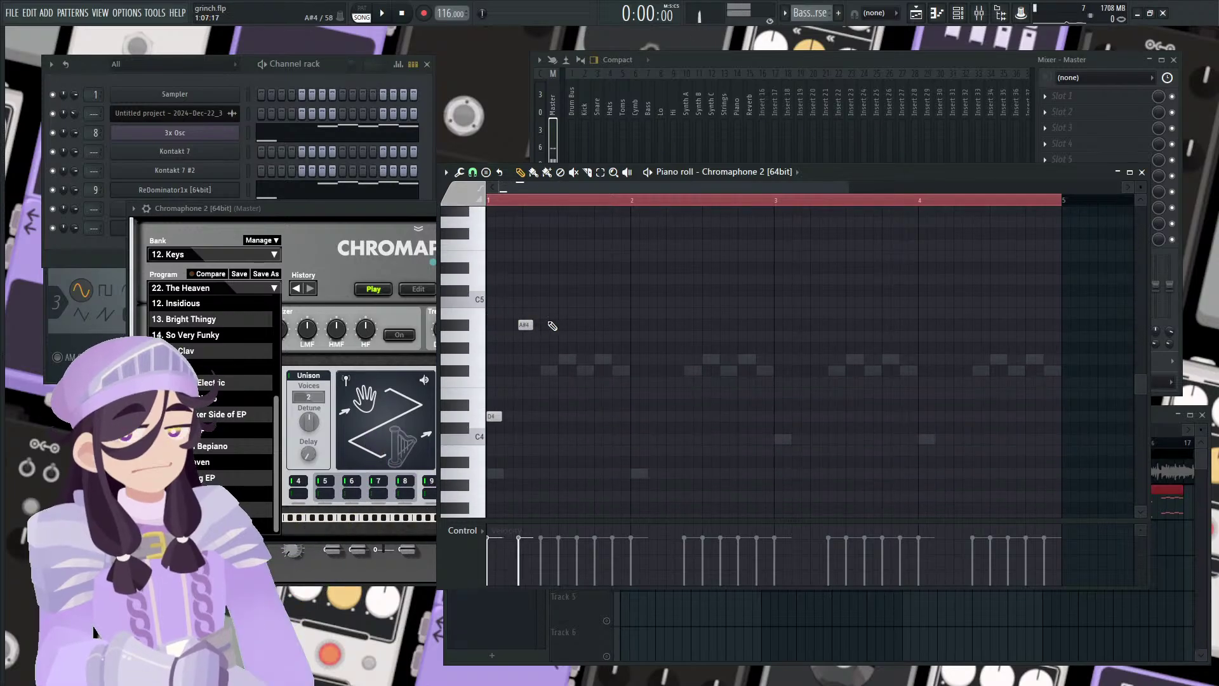
left_click(619, 268)
scroll(674, 296, "up", 3)
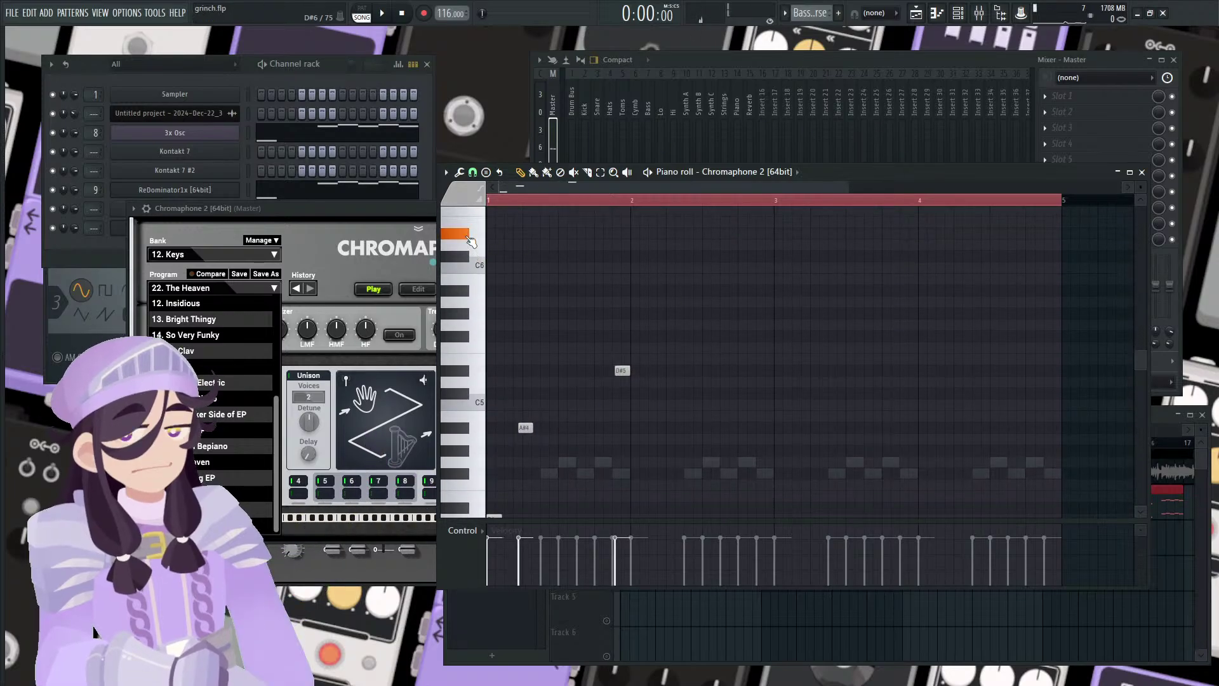
scroll(470, 241, "up", 3)
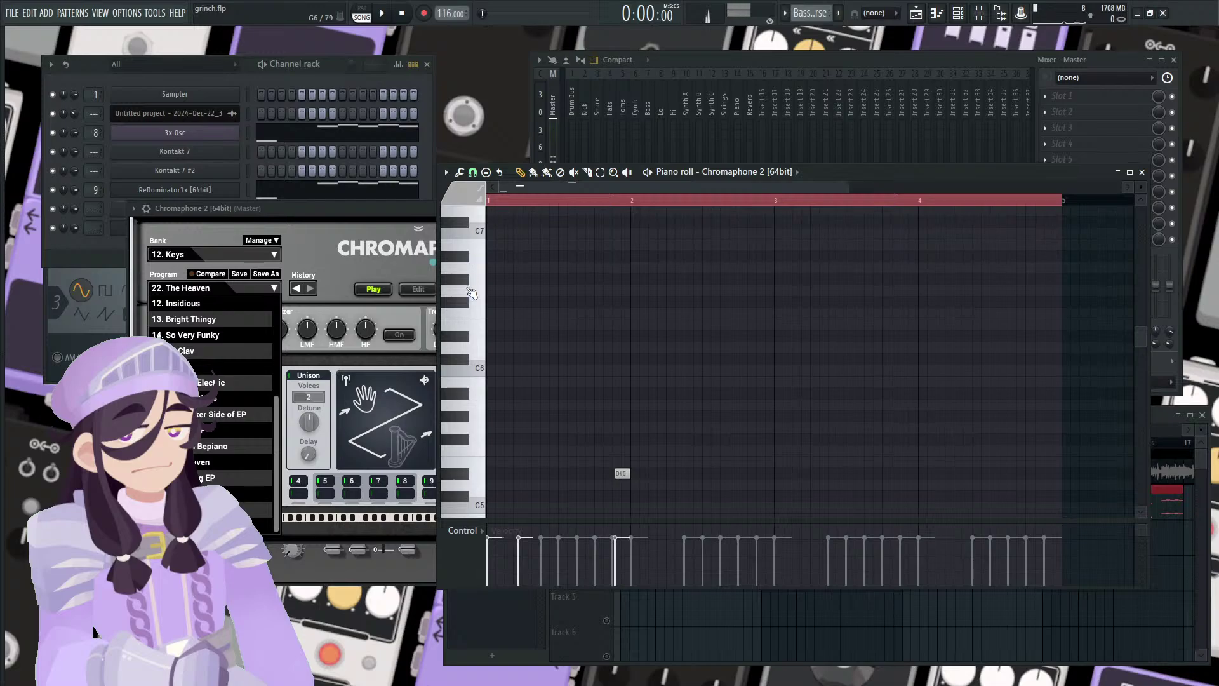
scroll(620, 413, "down", 3)
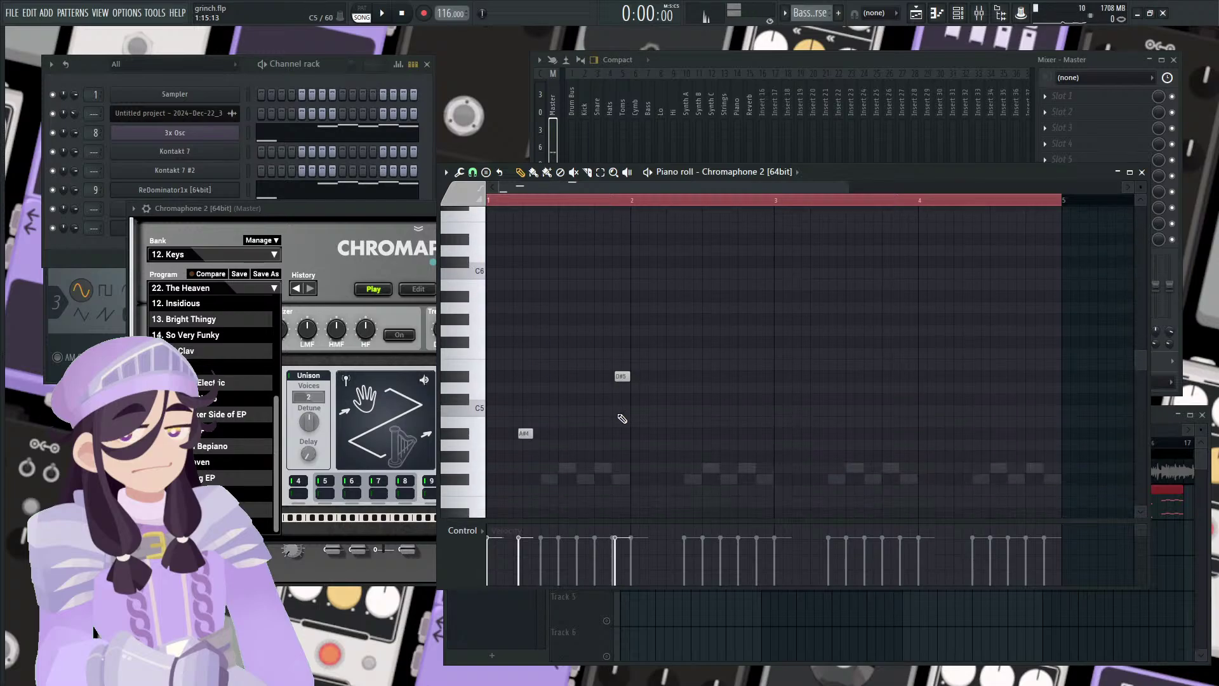
scroll(512, 445, "down", 4)
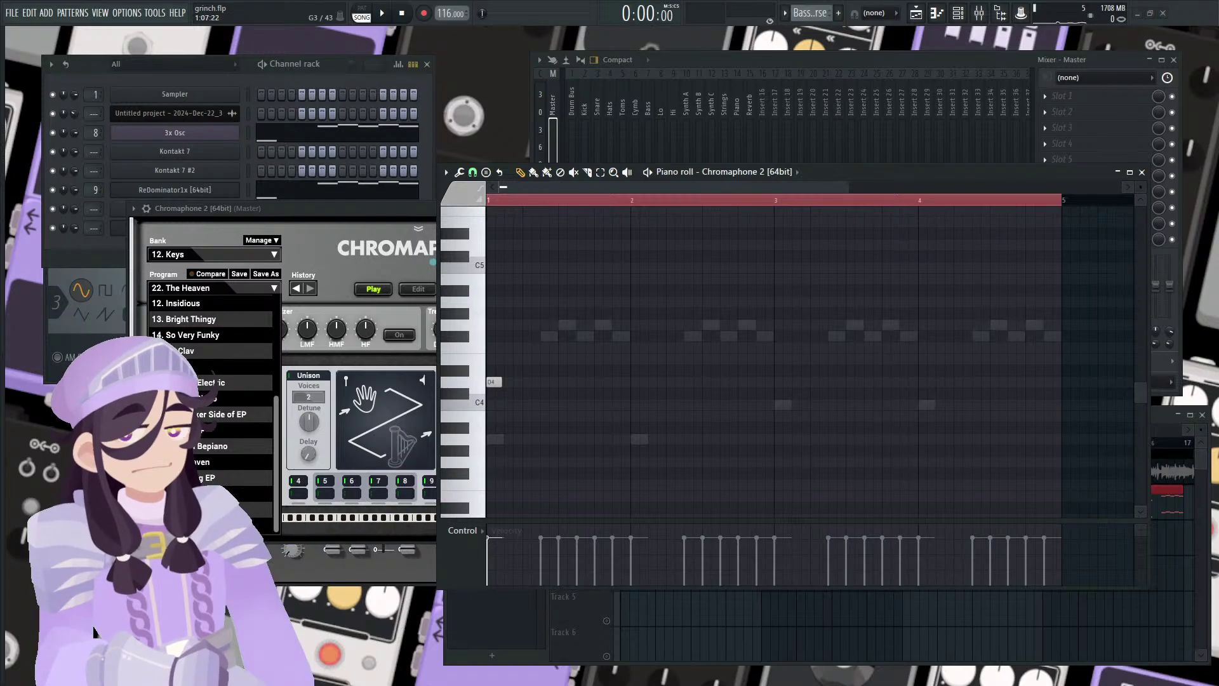
Erase the remaining trial note at the start of the Chromaphone 2 part in the Bass Verse pattern
scroll(527, 432, "down", 1)
scroll(511, 381, "up", 3)
left_click_drag(509, 294, 431, 339)
right_click(507, 343)
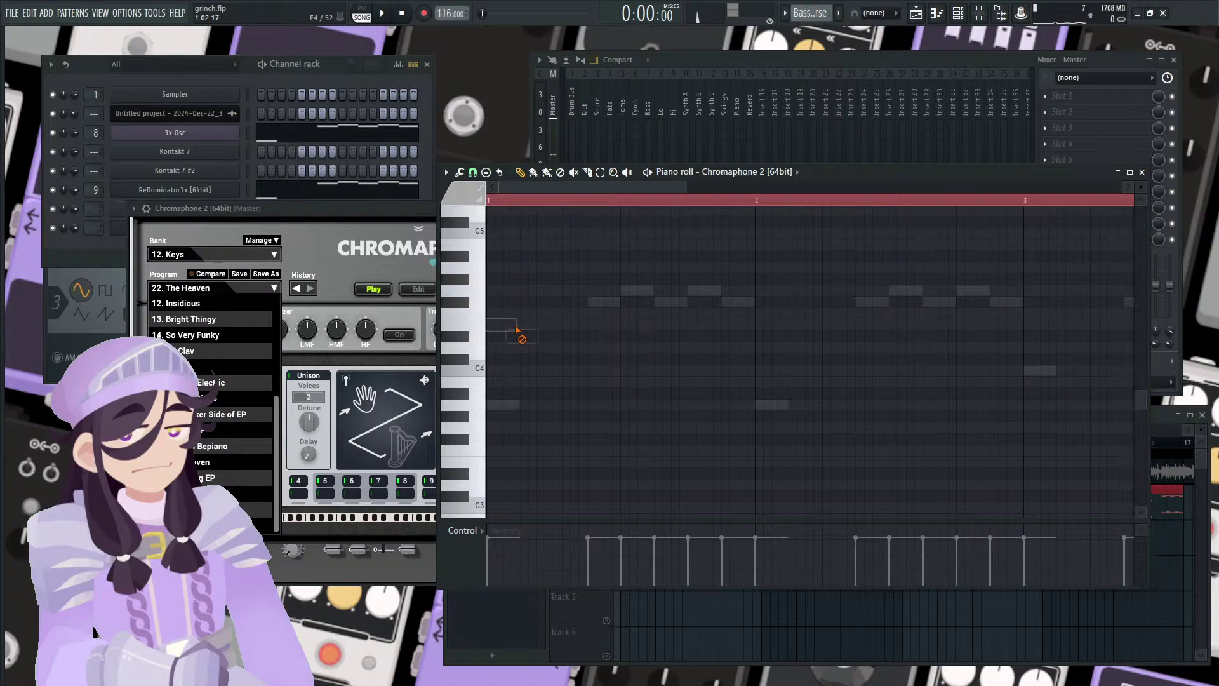
Switch to the new, empty Pattern 2 and place its clip near the start of Track 3
left_click(523, 622)
scroll(817, 8, "down", 1)
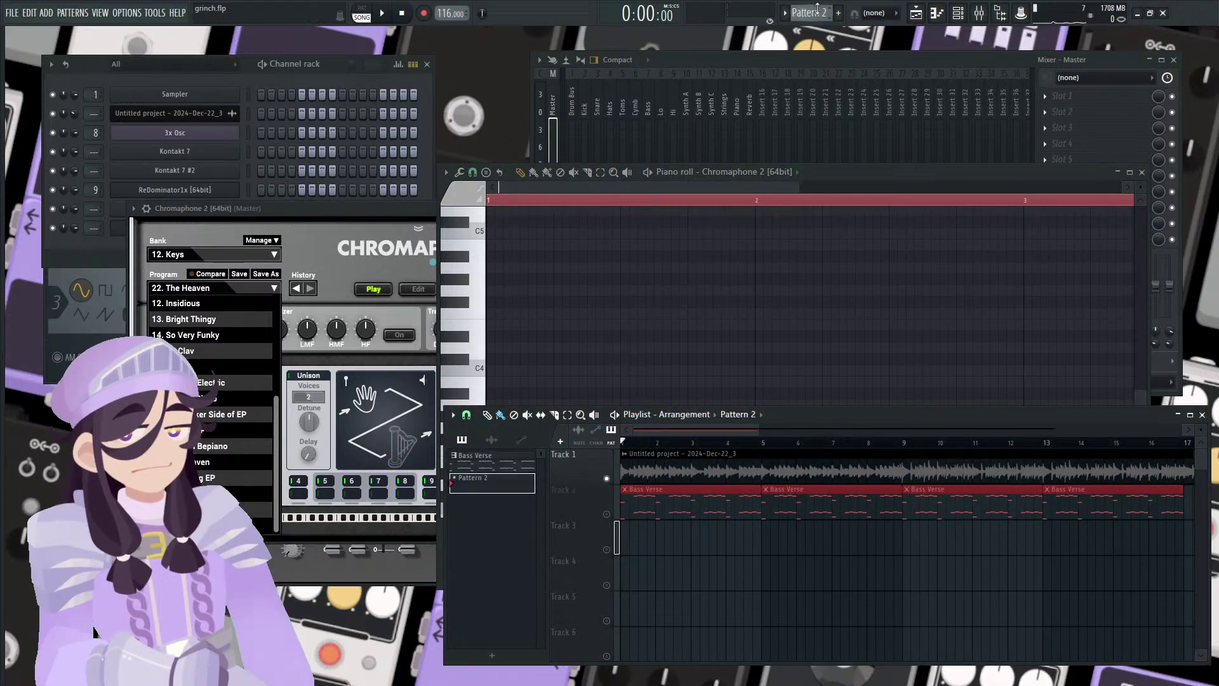
left_click(671, 540)
left_click(634, 540)
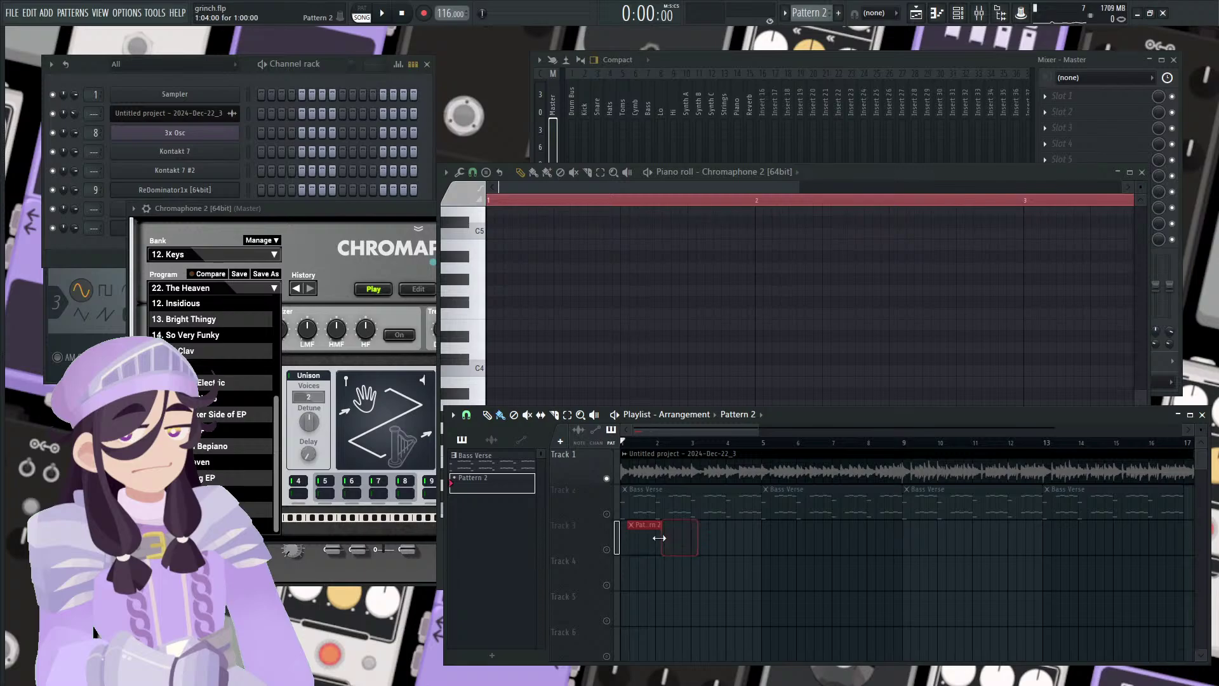
Enter three alternating E4 and C4 note pairs, beginning with E4, across bar 1 of the Chromaphone 2 part in Pattern 2
left_click(539, 328)
left_click(501, 325)
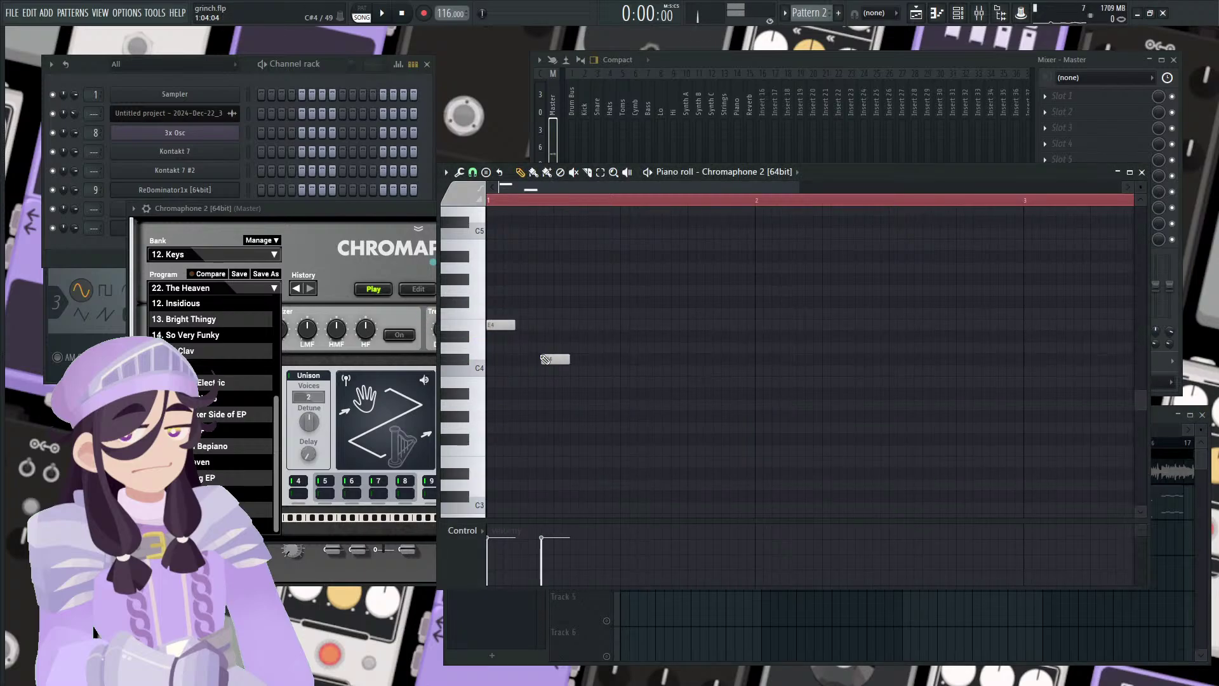
left_click(551, 359)
left_click_drag(555, 369, 542, 381)
key("space")
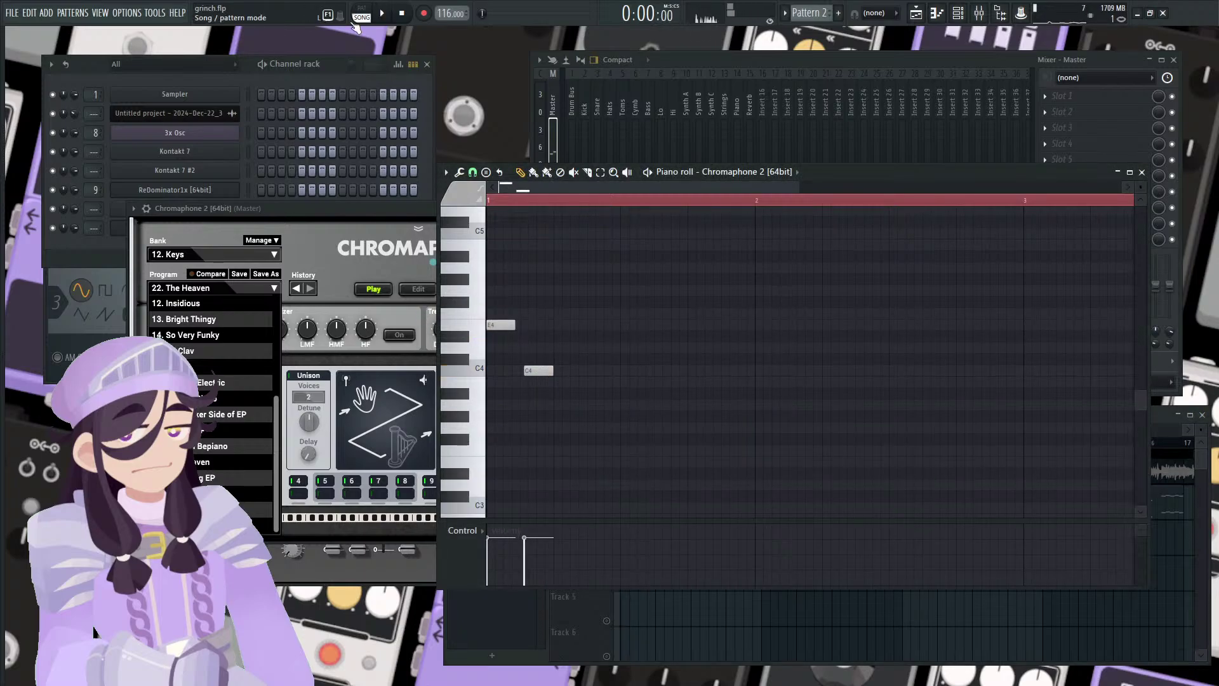
key("space")
left_click(559, 324)
left_click(602, 371)
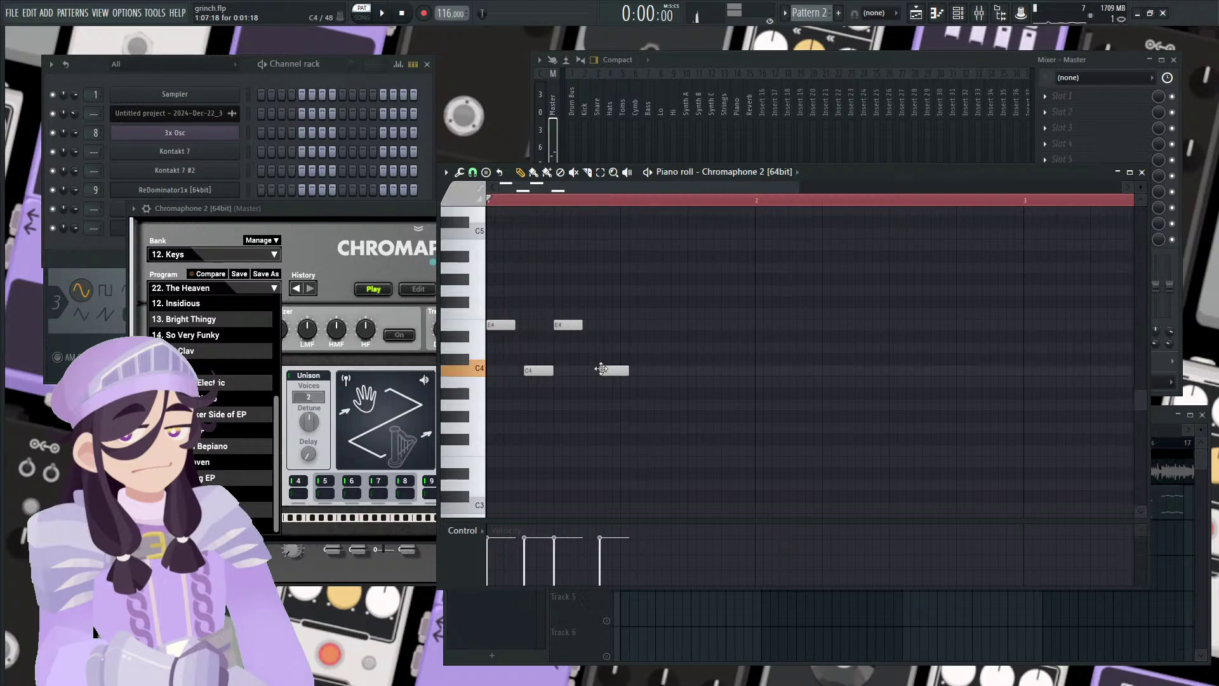
left_click(625, 325)
left_click(658, 370)
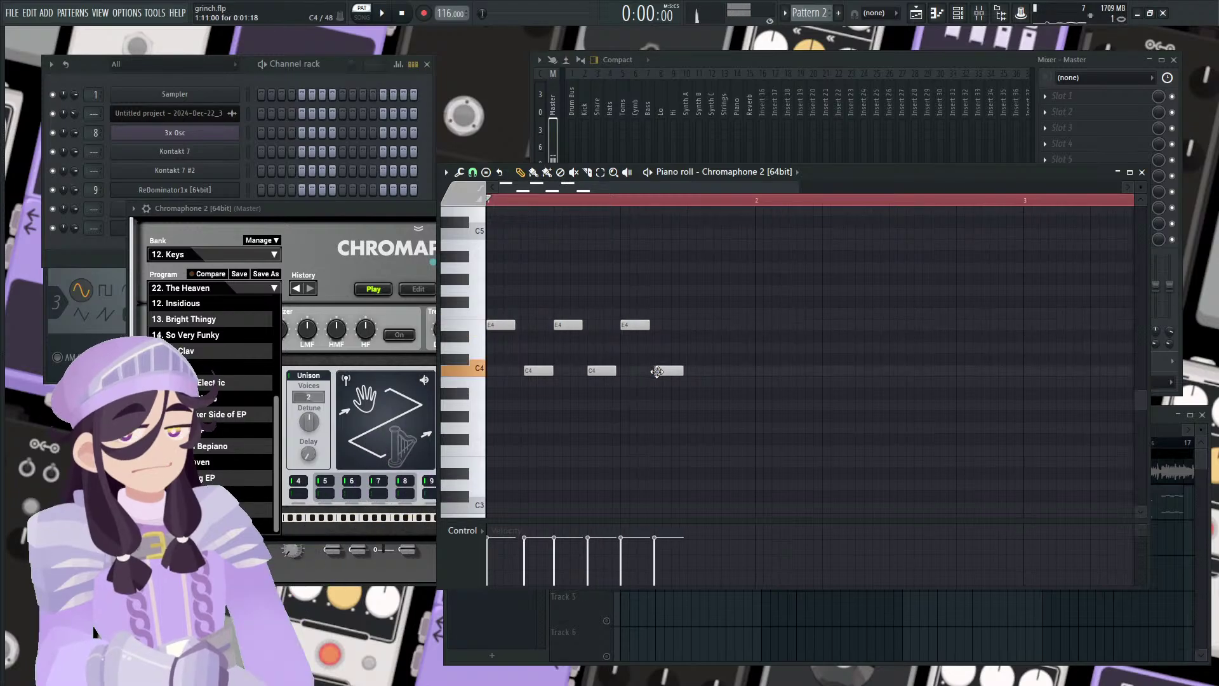
Shift the first C4 note slightly earlier so the alternating notes are evenly spaced, and play the pattern
scroll(673, 384, "right", 2)
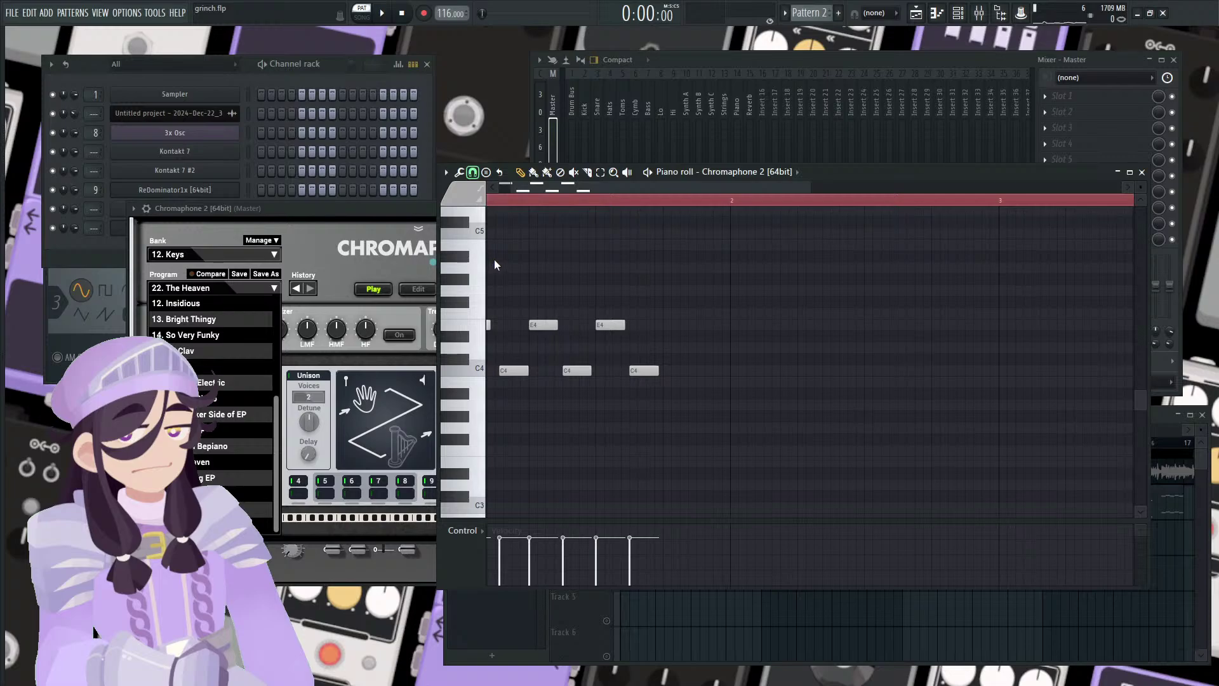
scroll(644, 351, "down", 2)
scroll(555, 414, "down", 1)
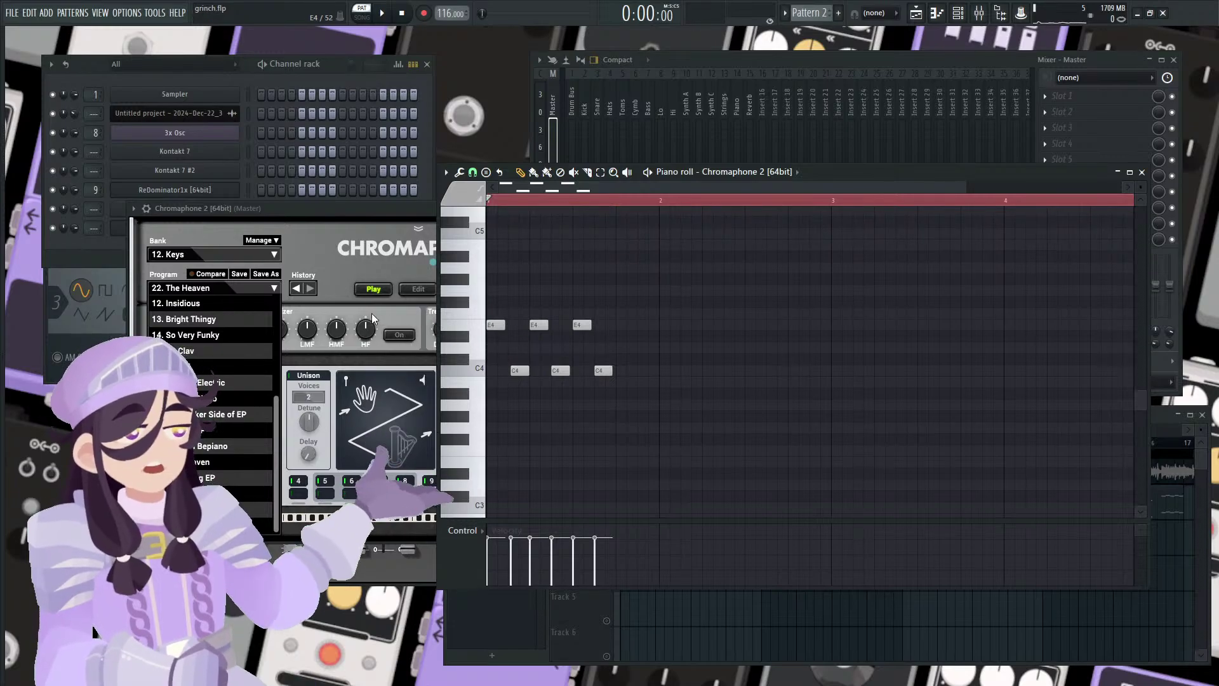
scroll(473, 363, "up", 2)
scroll(473, 364, "down", 2)
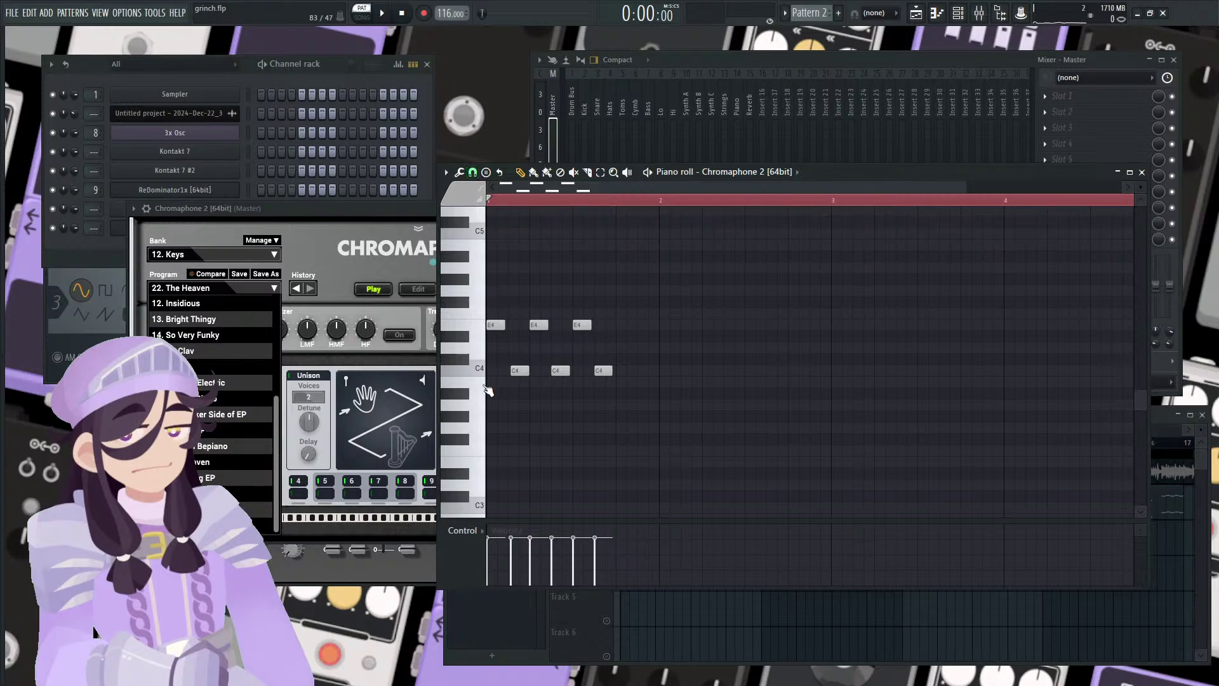
left_click(517, 373)
left_click(597, 372)
key("space")
key("space")
Play the arrangement from the start in song mode to compare it with the reference audio
left_click(491, 631)
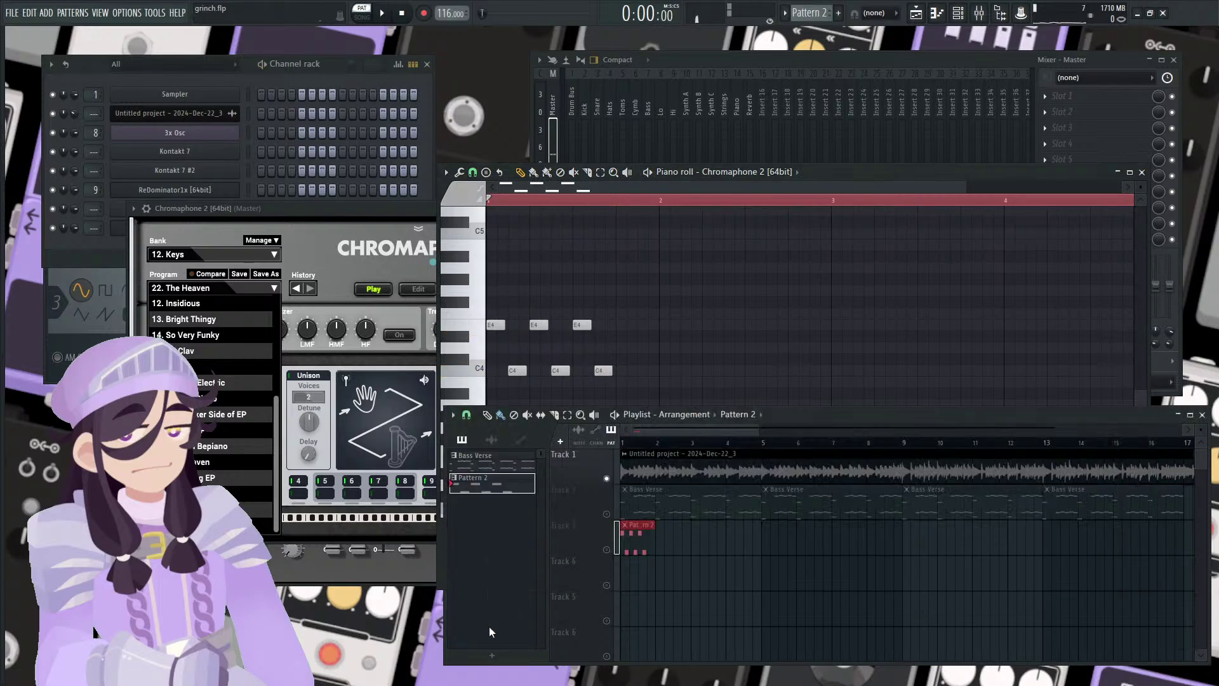
key("space")
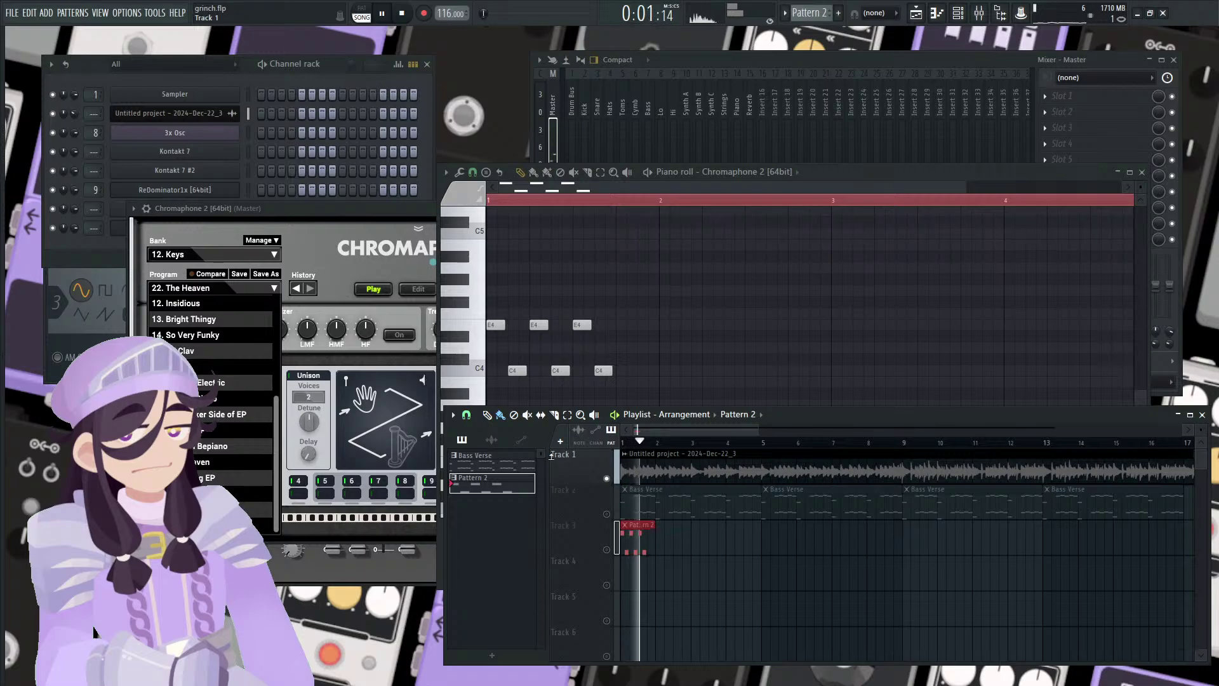
key("space")
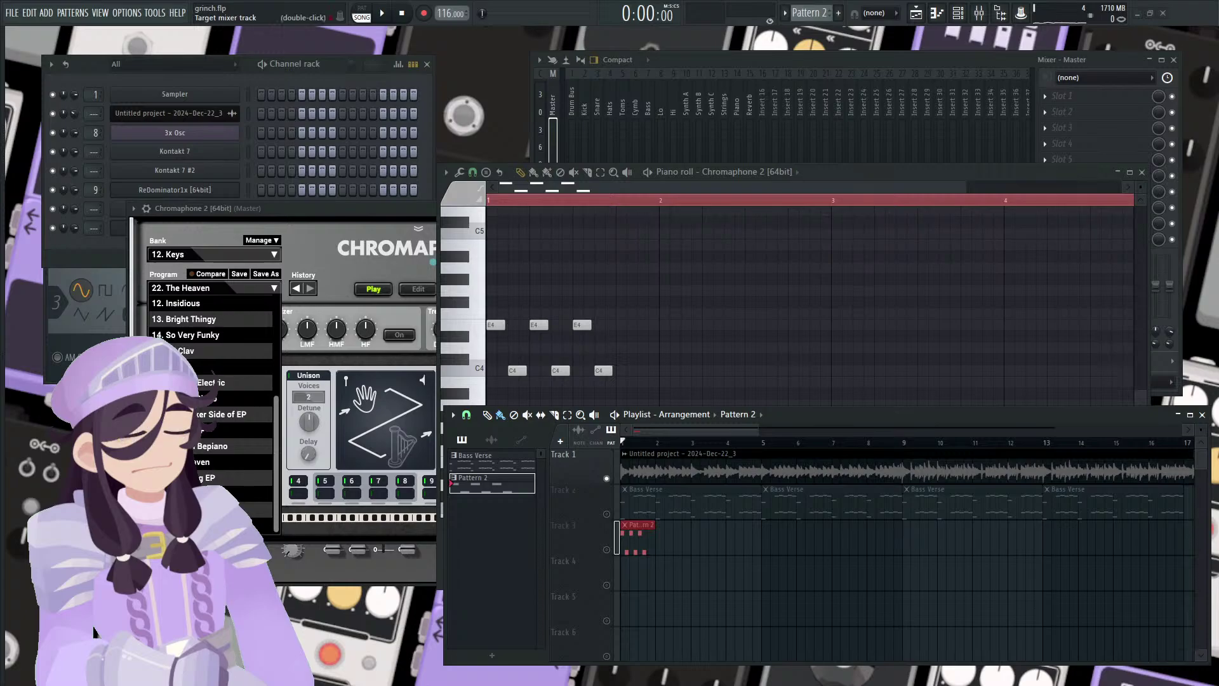
Transpose all notes of the Chromaphone 2 part up one octave, unmute Track 3 and play the arrangement
left_click(648, 266)
key("ctrl+a")
key("ctrl+Up")
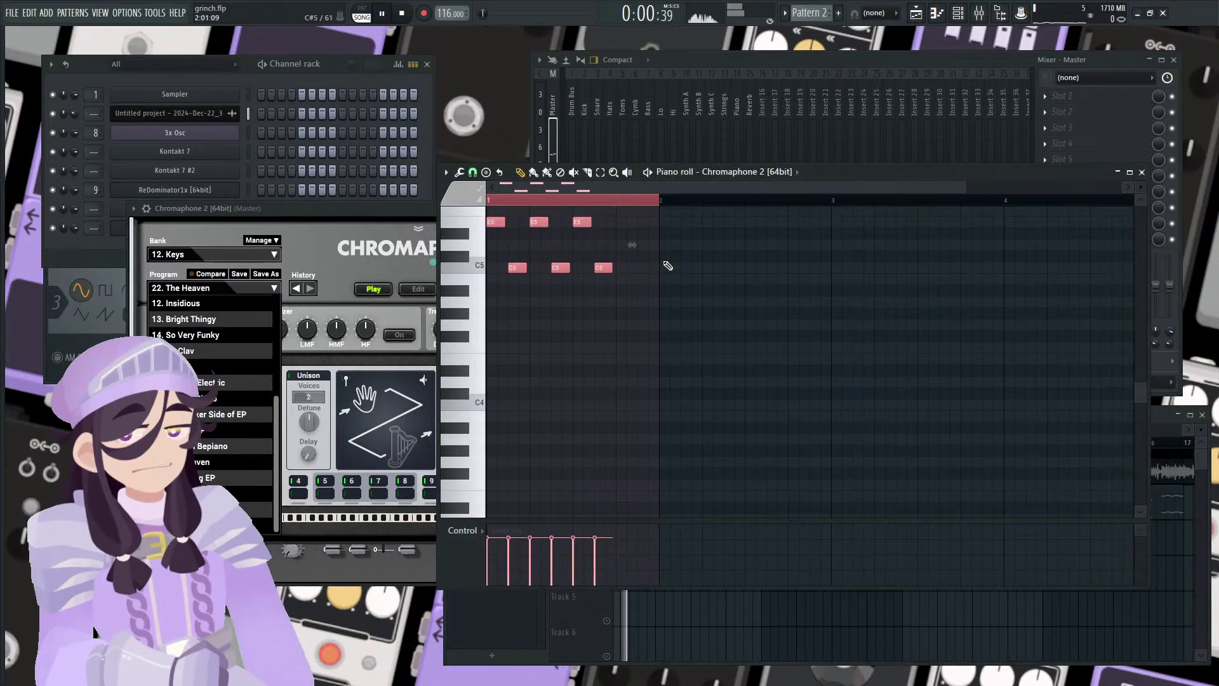
left_click(626, 626)
key("space")
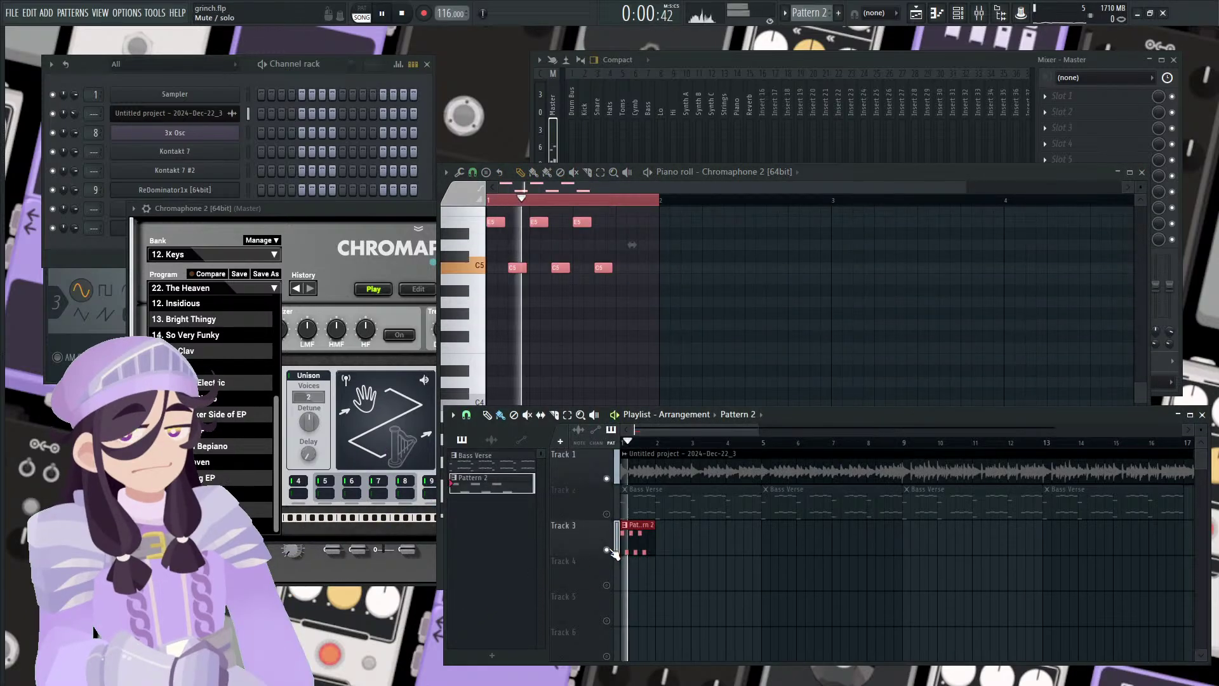
key("space")
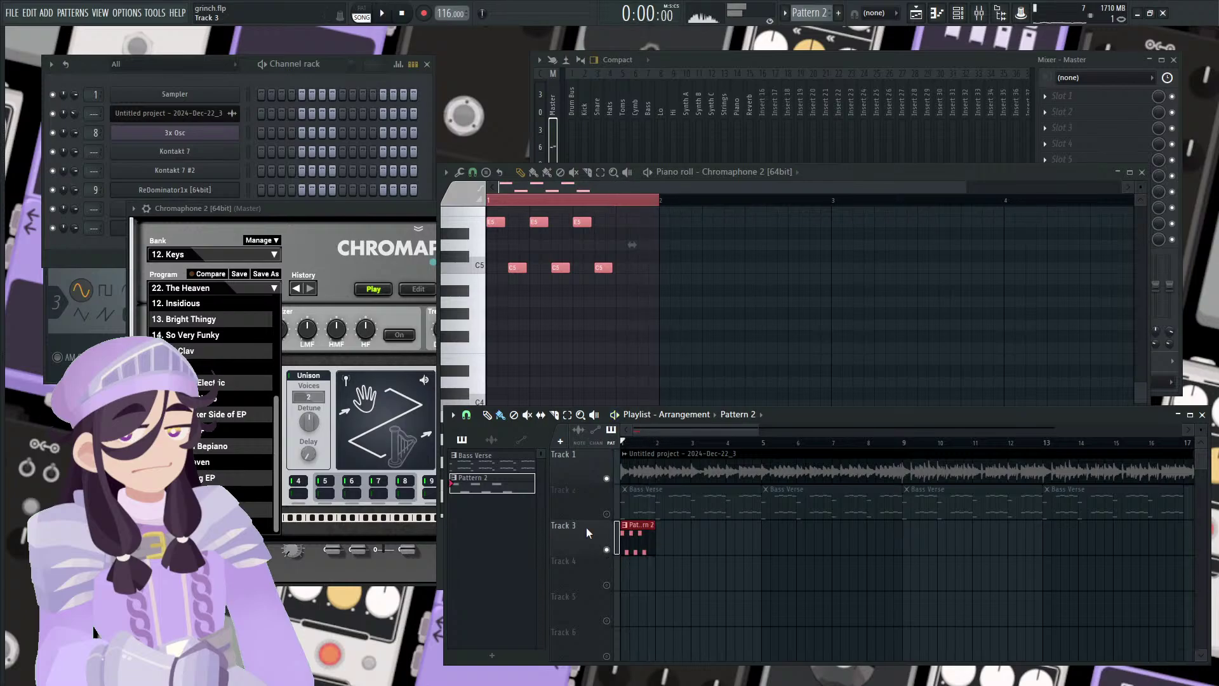
Move the three E5 notes in bar 1 up to C6, keeping their timing
left_click(535, 343)
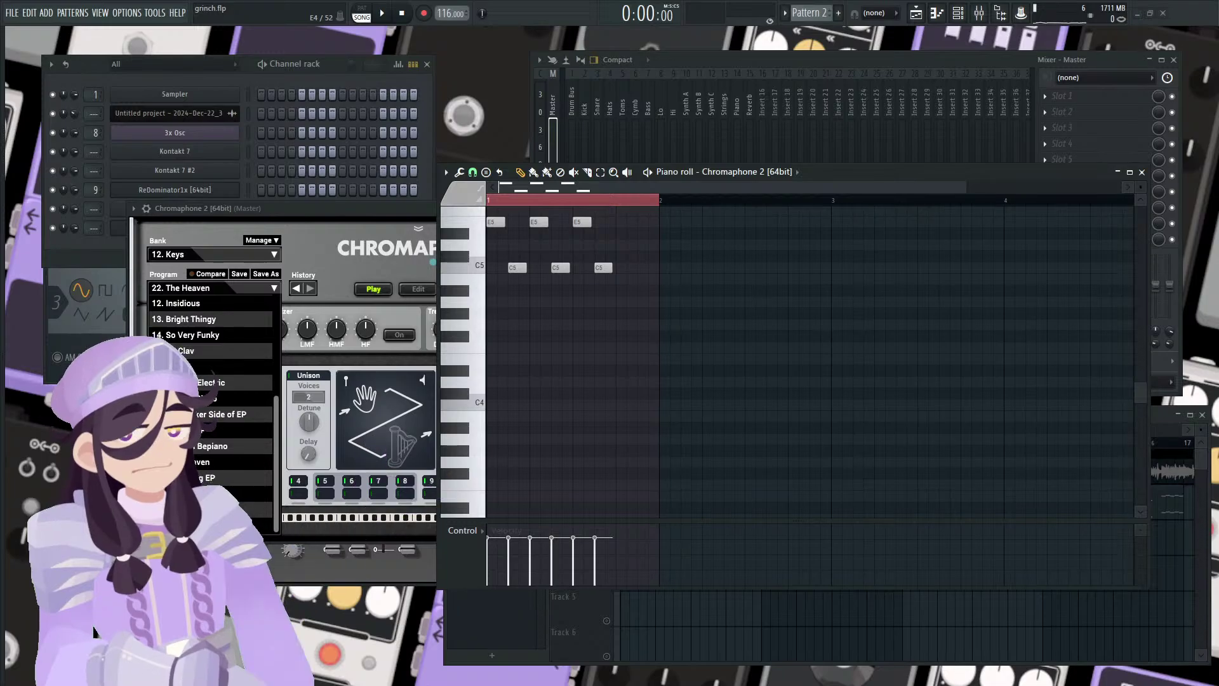
scroll(574, 320, "up", 2)
left_click_drag(496, 290, 496, 233)
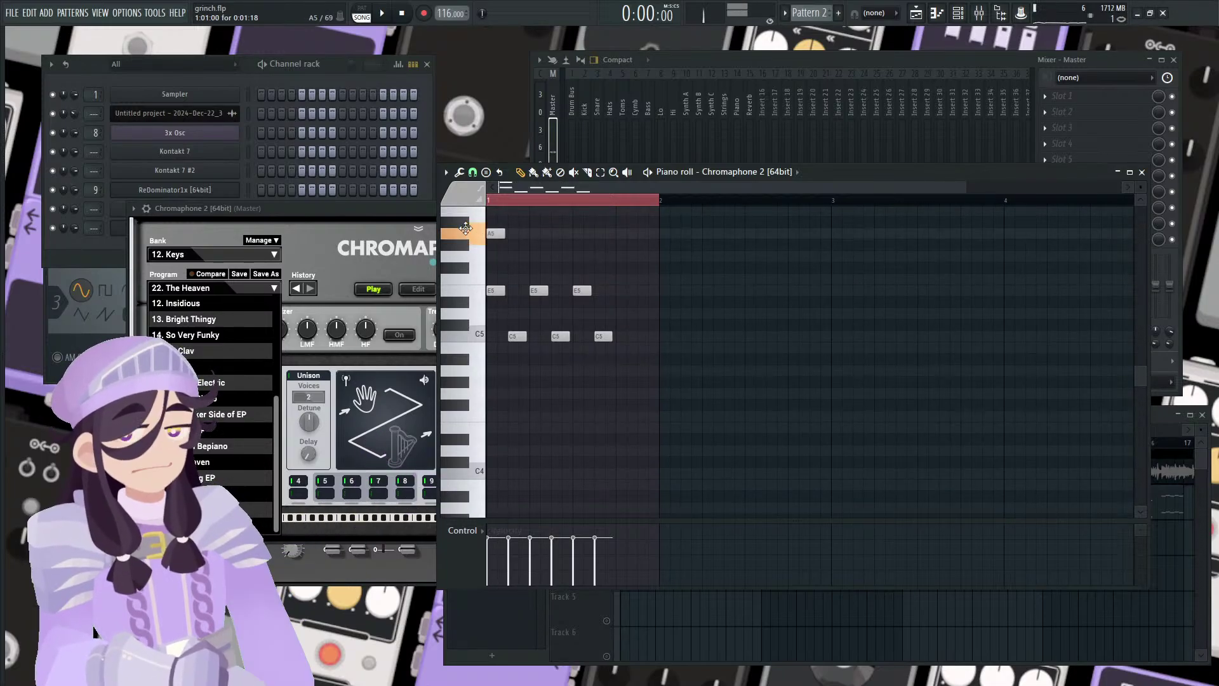
scroll(494, 295, "up", 2)
left_click_drag(493, 295, 494, 267)
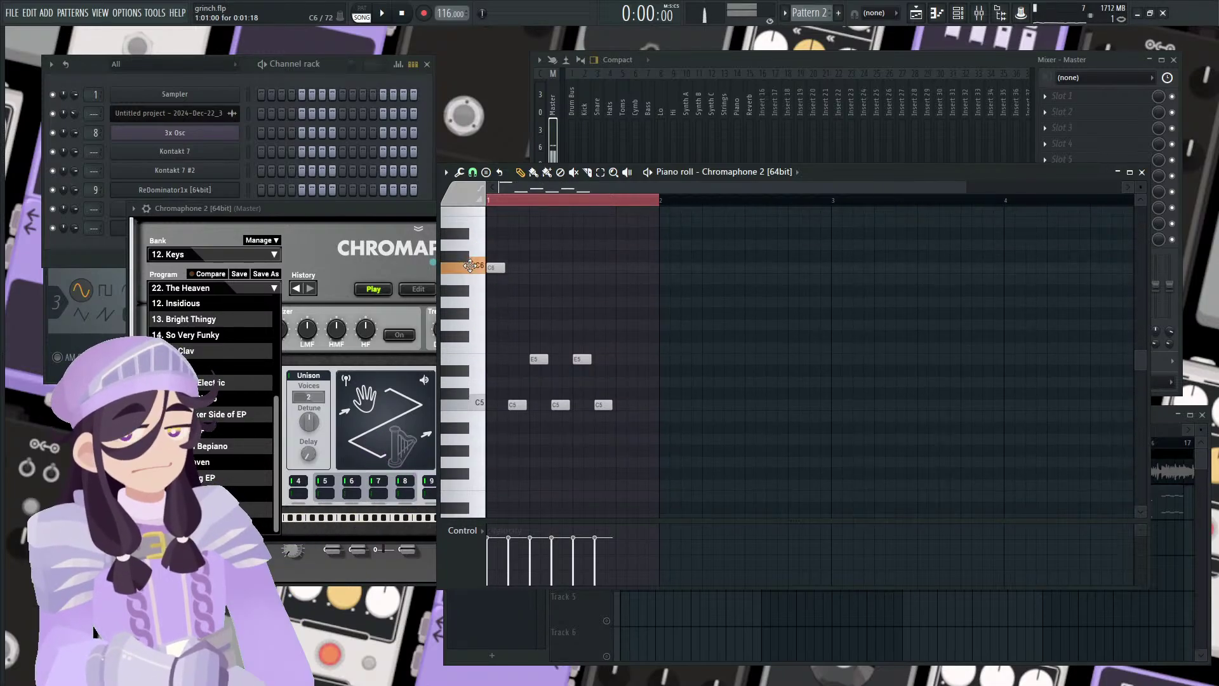
left_click_drag(531, 358, 526, 268)
left_click(582, 268)
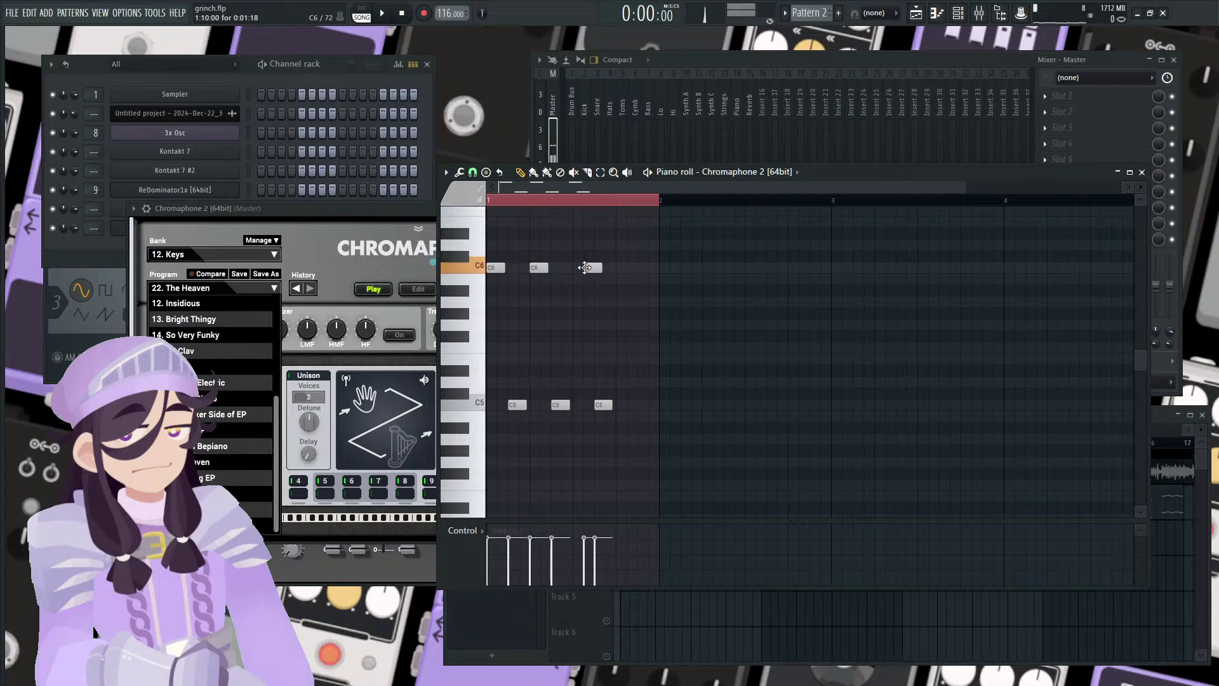
Play the arrangement and transpose all Chromaphone 2 notes down one octave during playback
key("space")
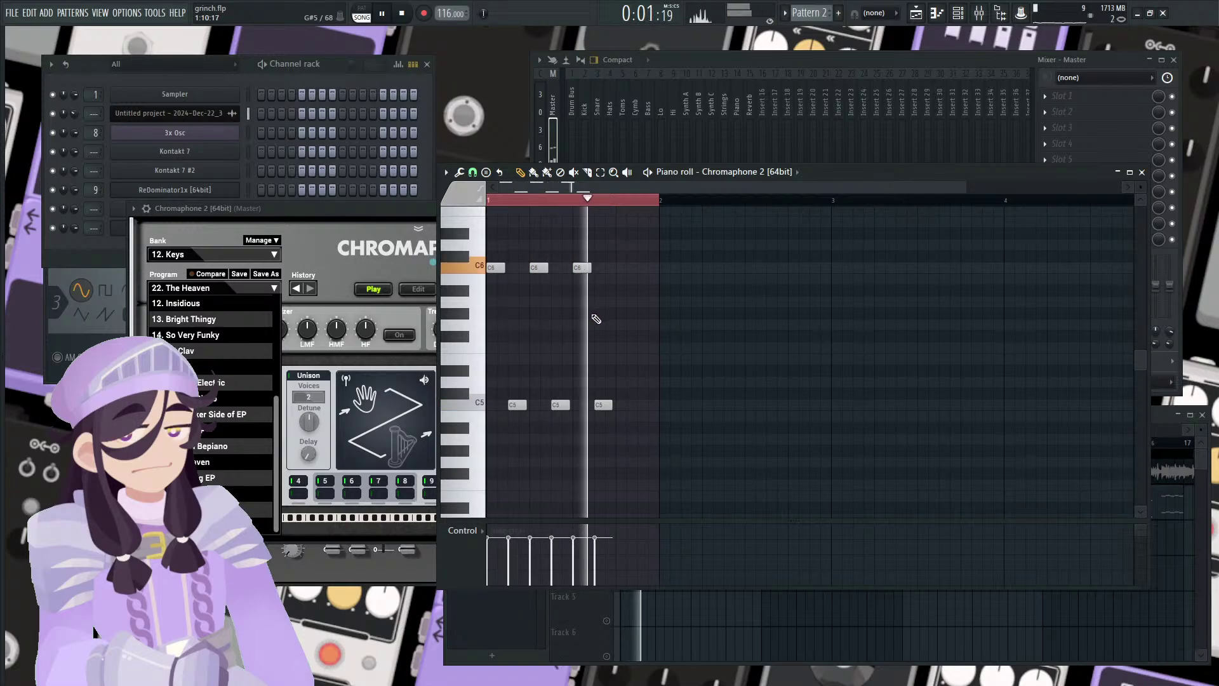
key("ctrl+a")
key("ctrl+Down")
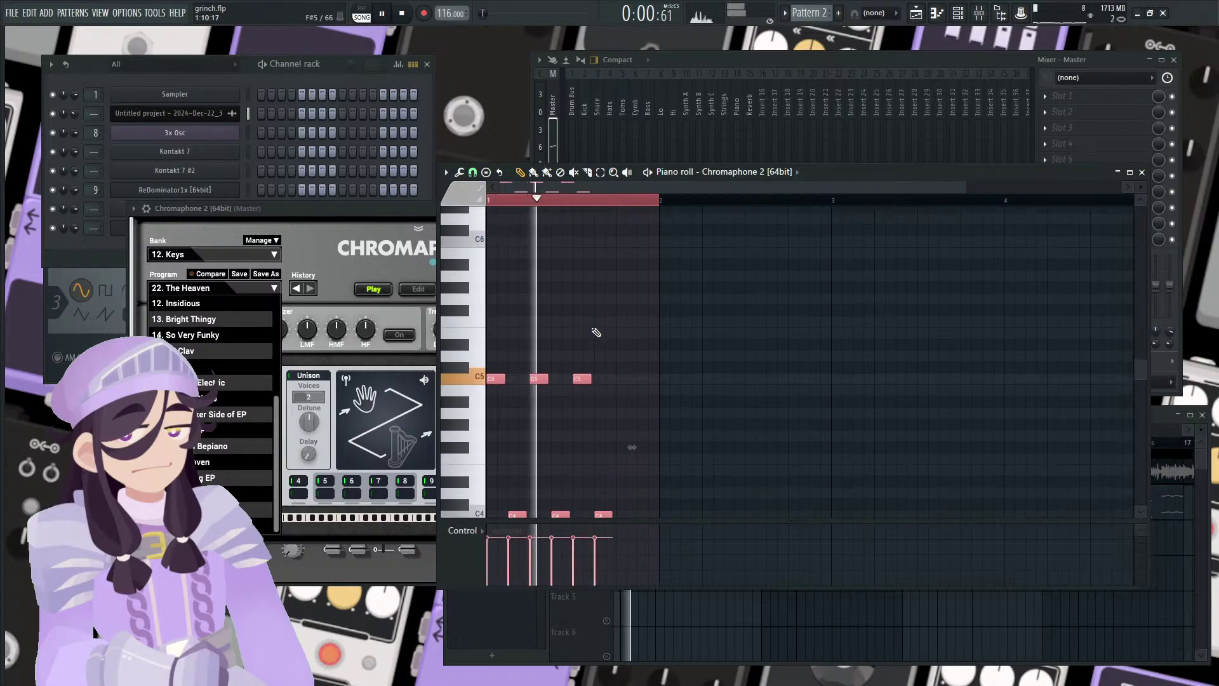
scroll(594, 330, "down", 1)
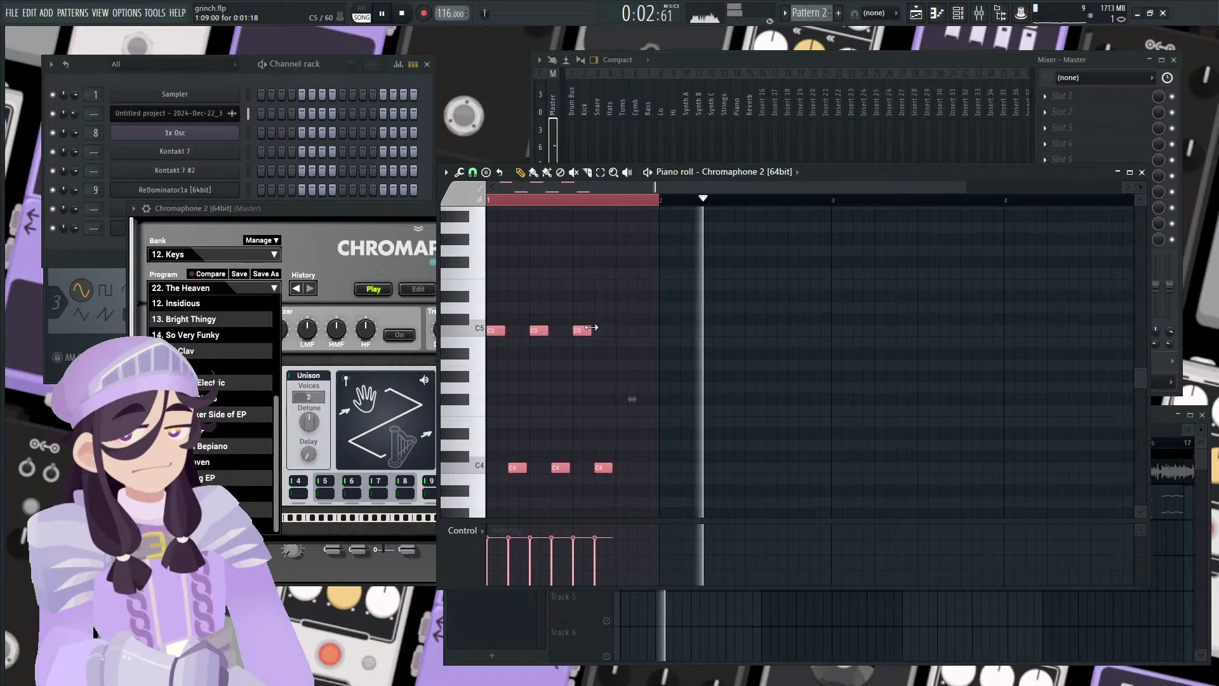
key("space")
Add a fourth pair of C5 and C4 notes at the end of bar 1 and play the arrangement
left_click(615, 330)
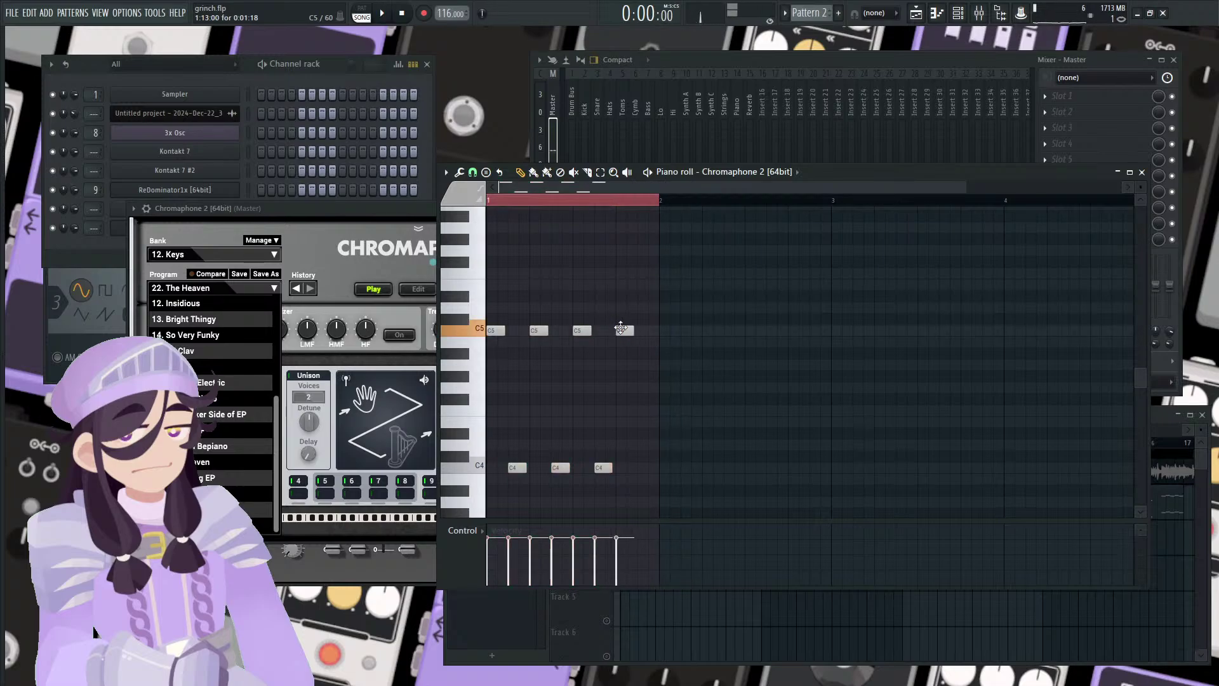
left_click_drag(668, 477, 645, 467)
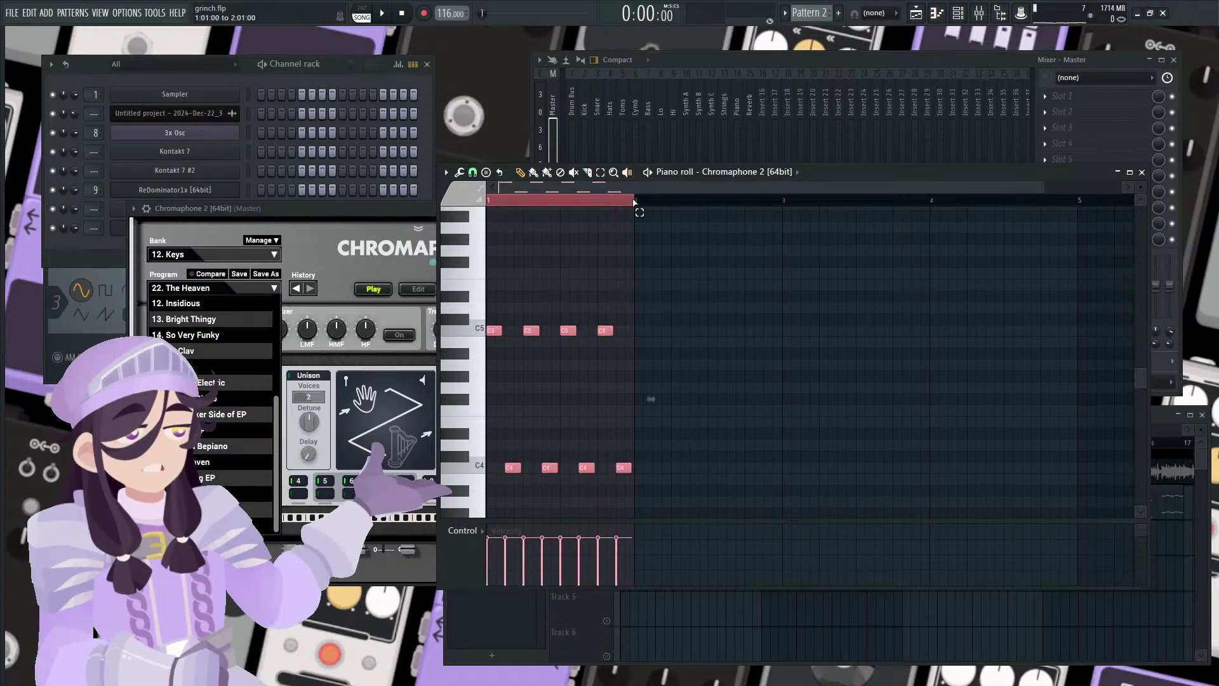
key("space")
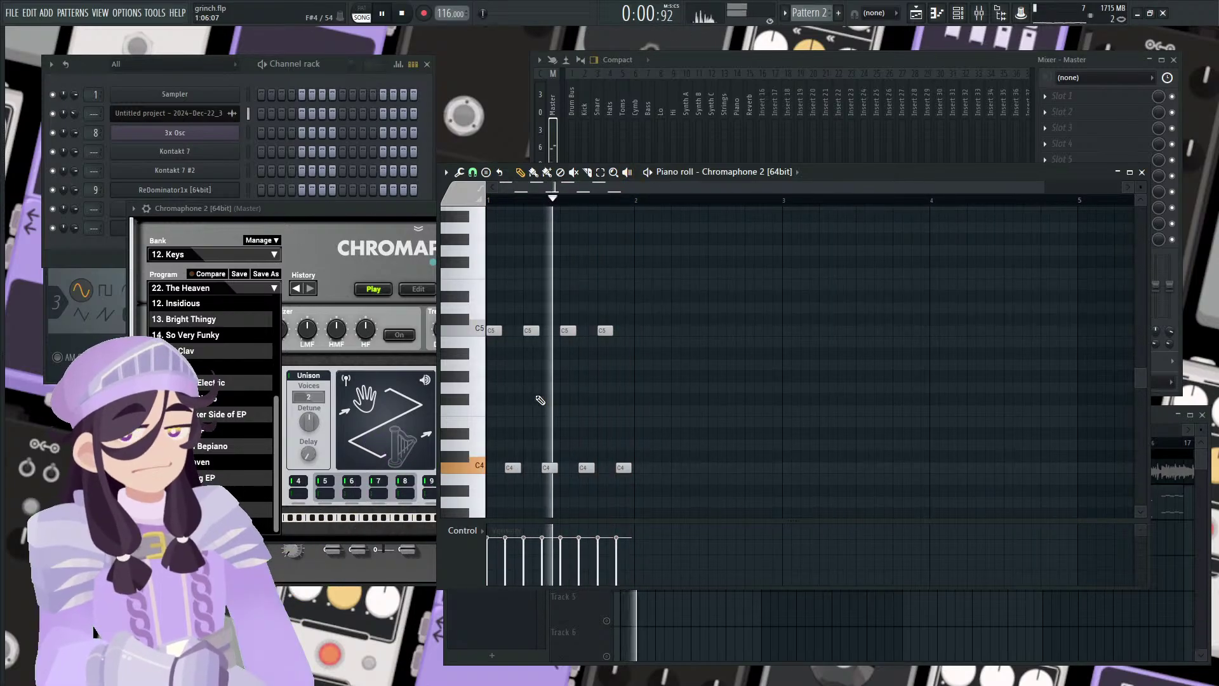
key("space")
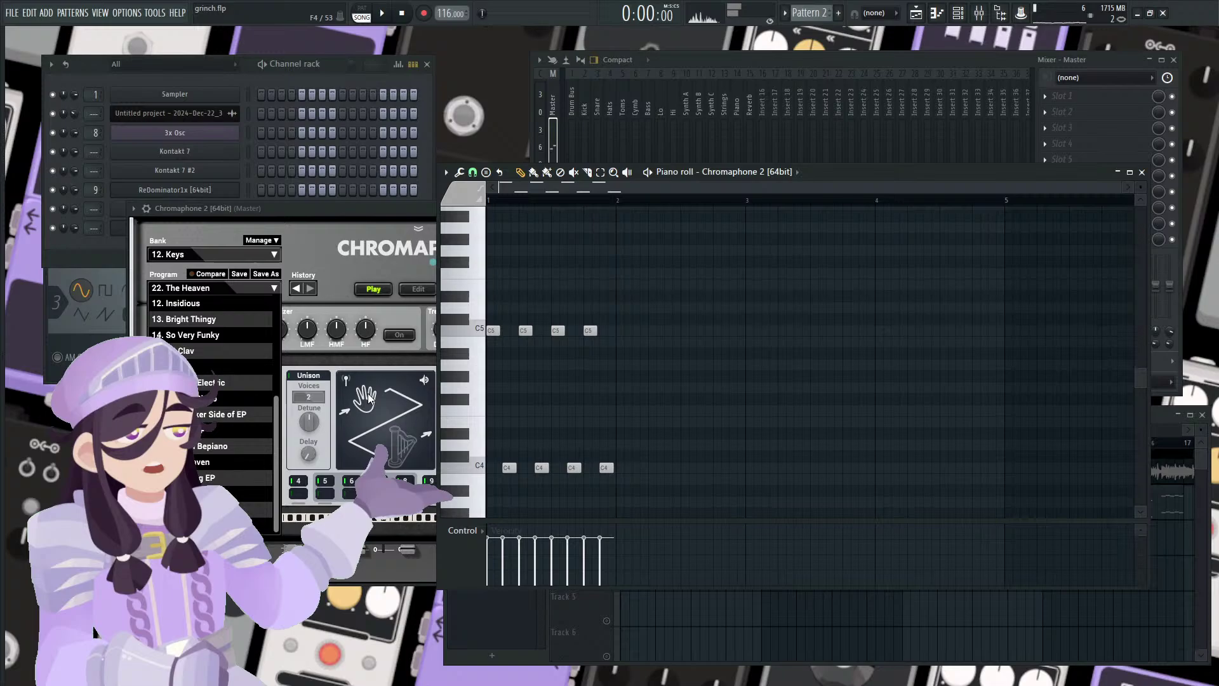
Load the Epicycles 3. Plucked Strings bank in Chromaphone 2 and play the pattern in pattern mode
left_click(274, 252)
left_click(276, 255)
scroll(210, 406, "down", 5)
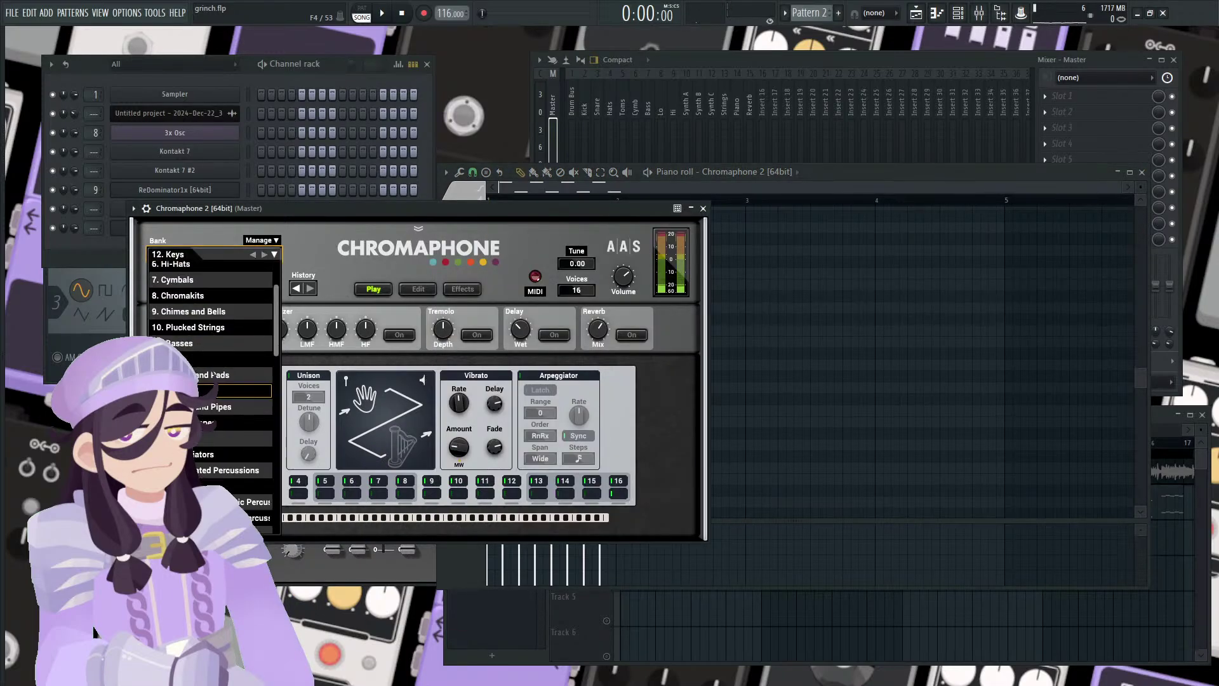
scroll(209, 421, "down", 3)
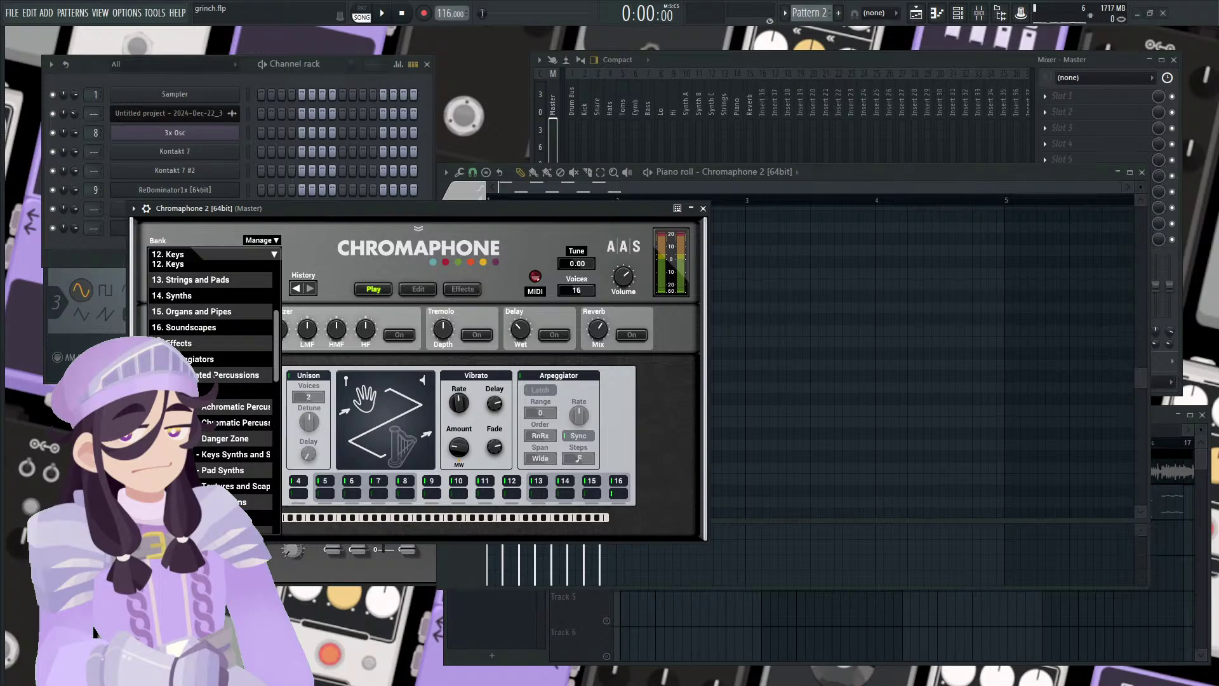
scroll(235, 486, "down", 3)
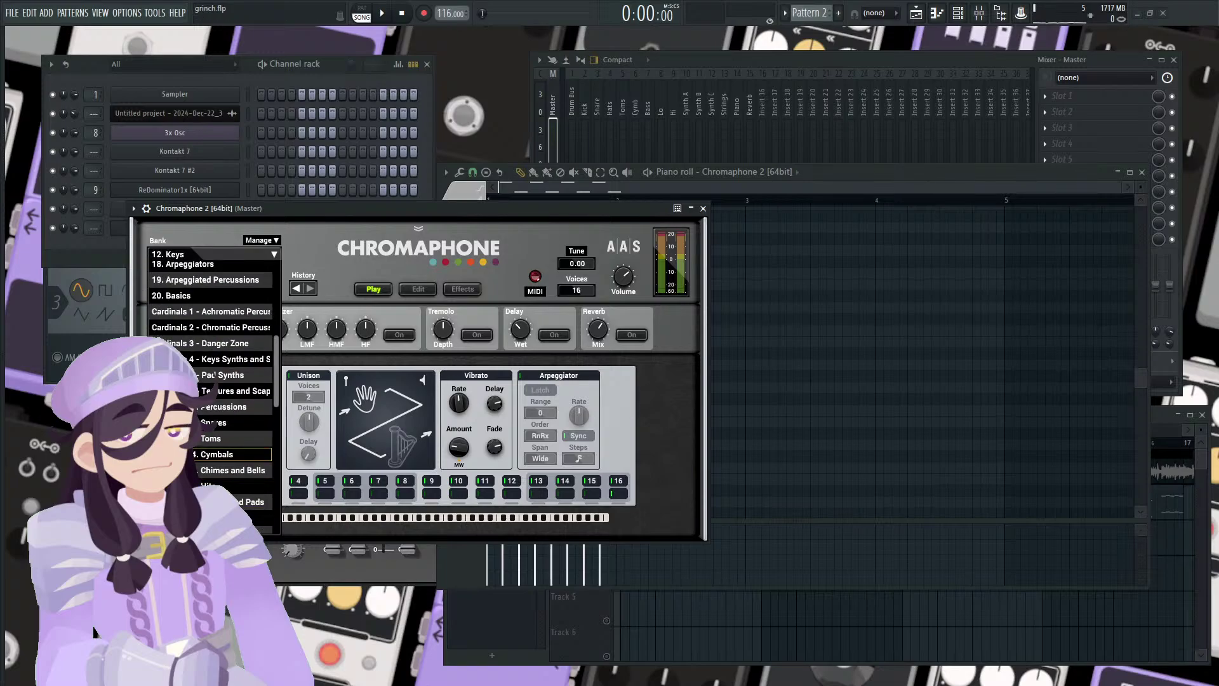
scroll(232, 455, "down", 3)
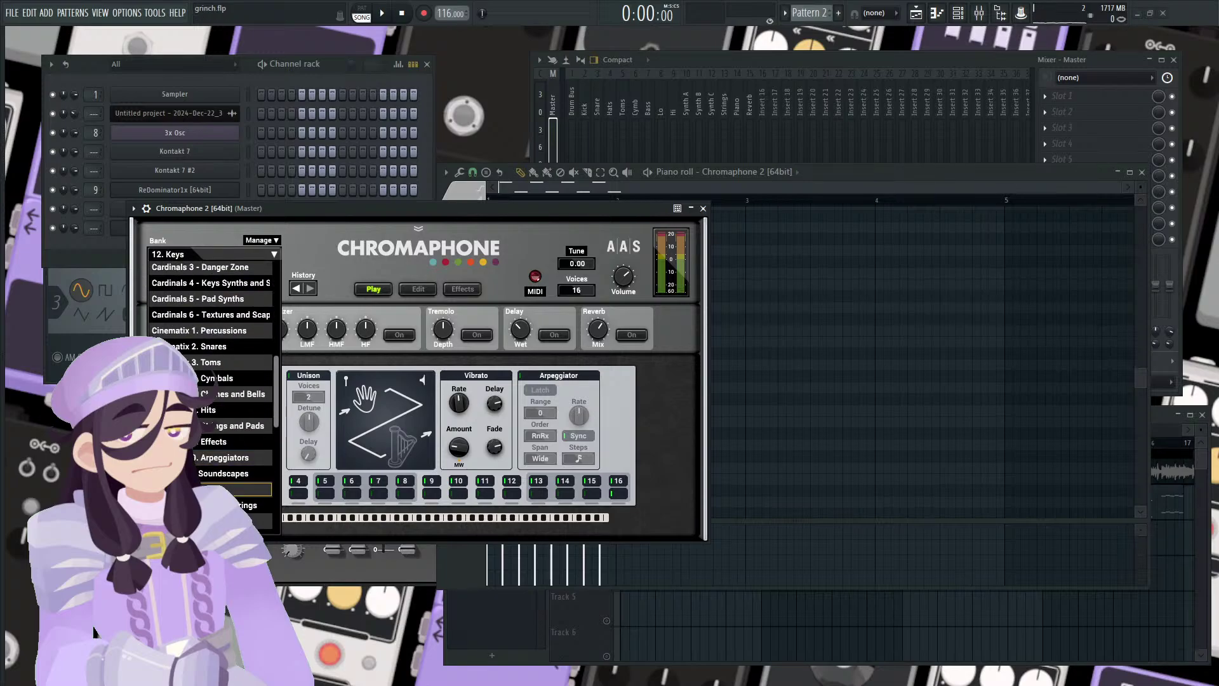
left_click(216, 504)
left_click(386, 14)
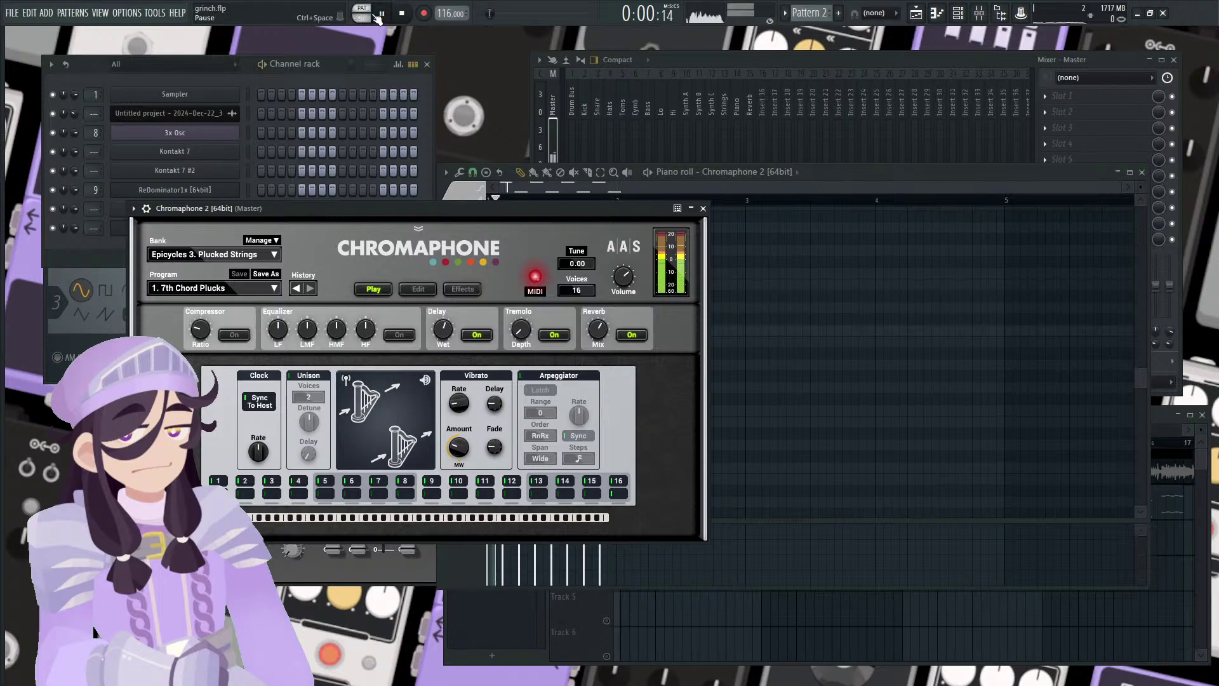
Audition the bank's programs in reverse order from 10. Delicate & Wide to 5. Pine Pluck while the pattern loops
left_click(254, 288)
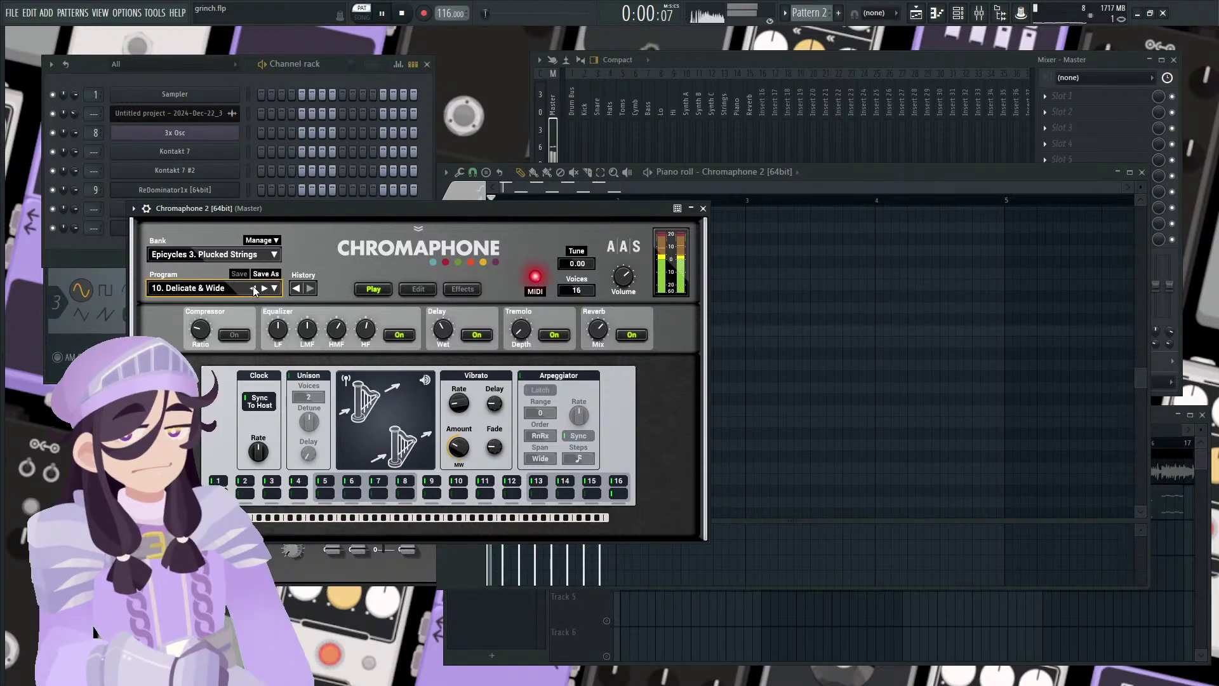
left_click(254, 287)
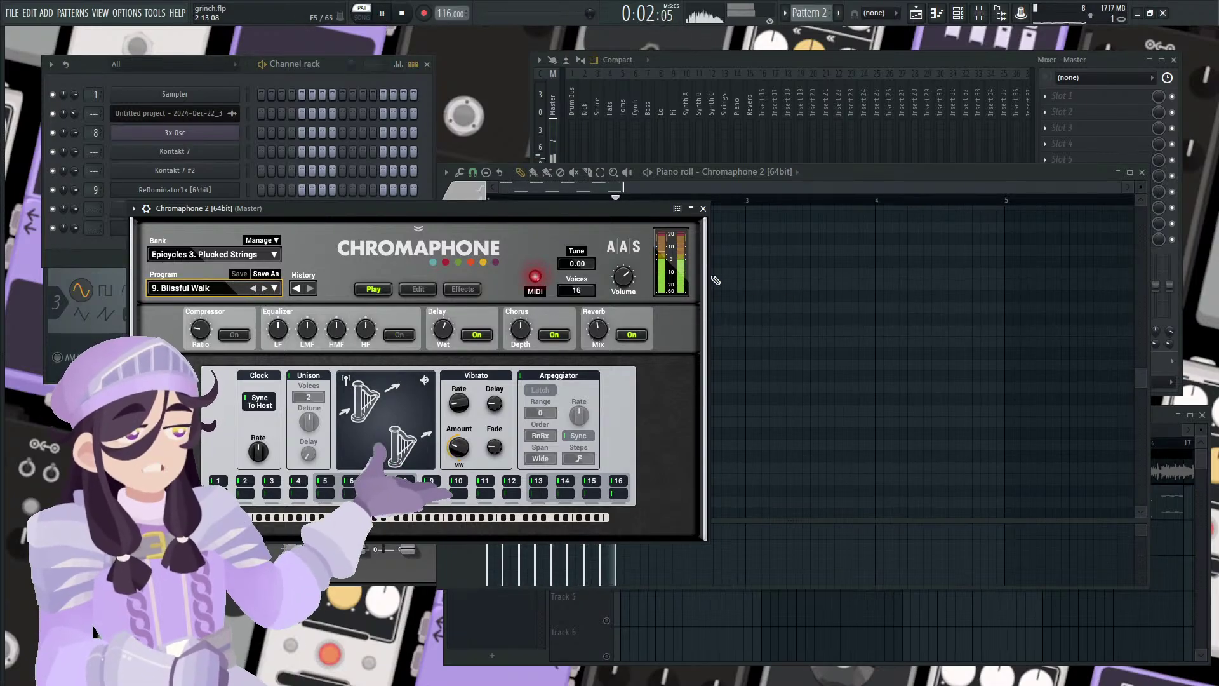
left_click(253, 289)
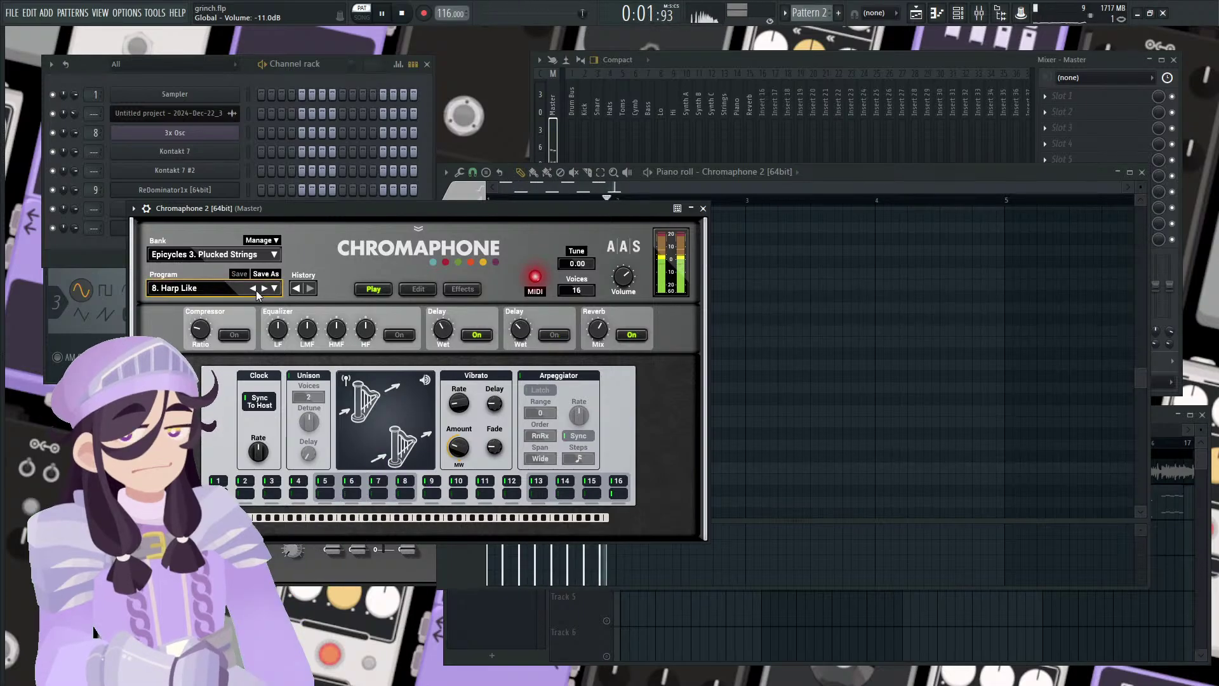
left_click(256, 289)
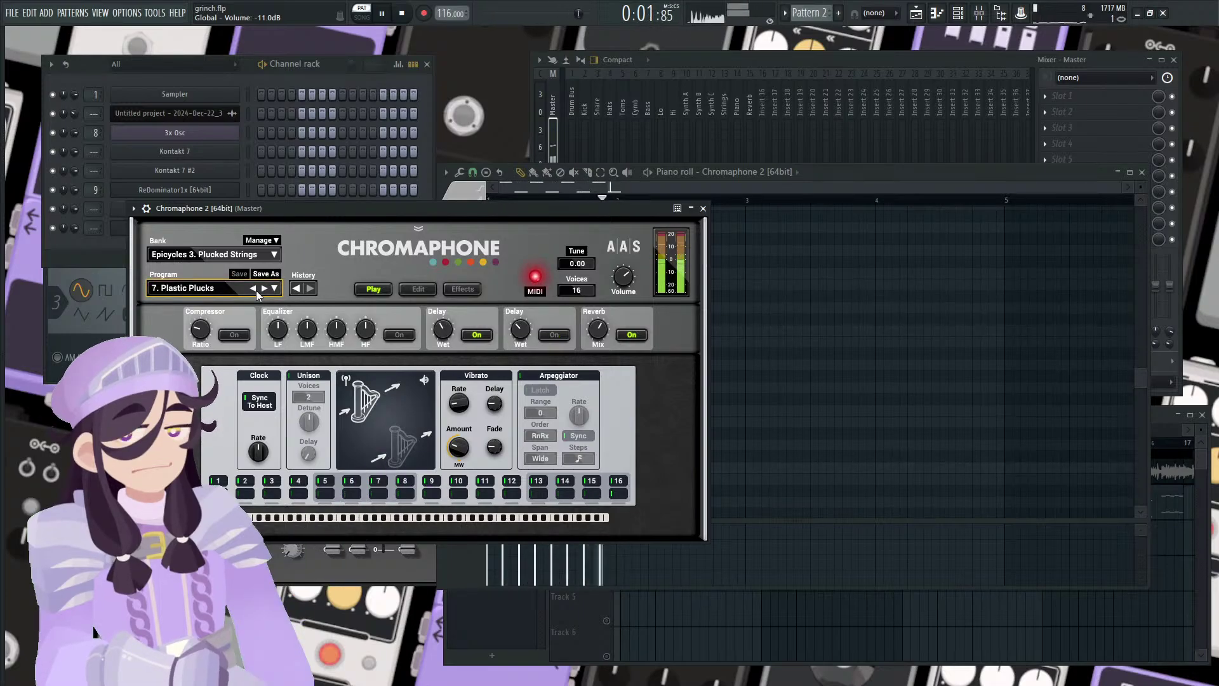
left_click(257, 291)
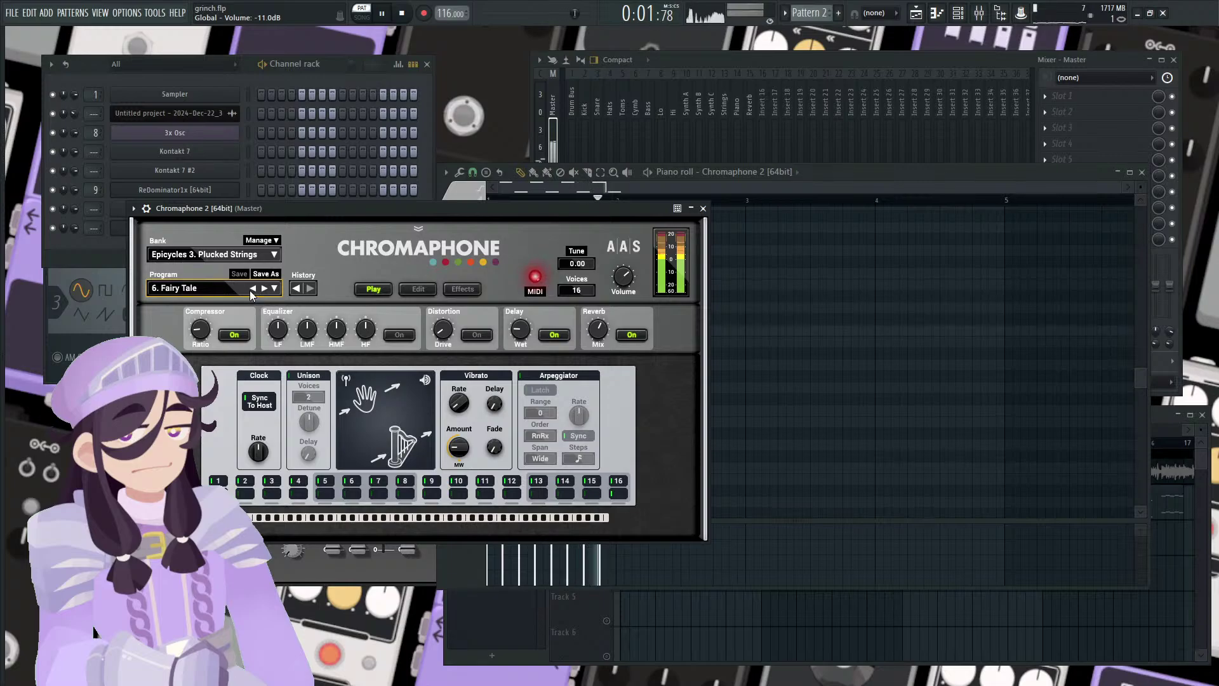
left_click(250, 290)
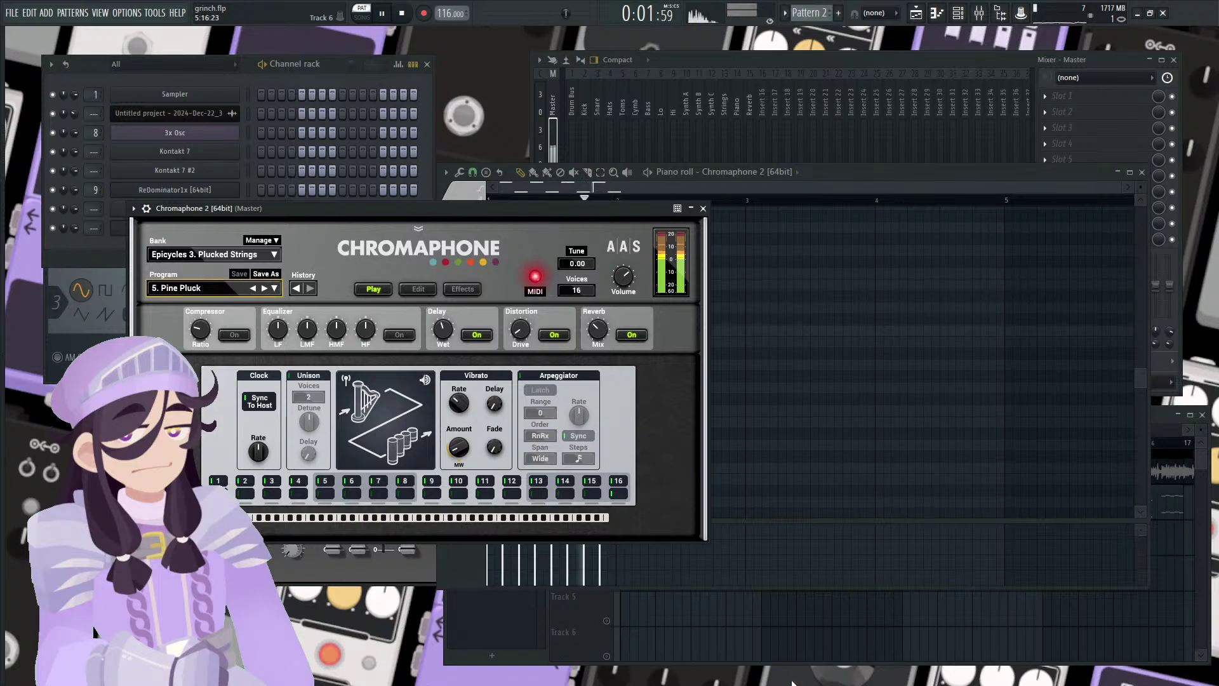
Copy all ReDominator1x notes of the Bass Verse pattern into the Chromaphone 2 piano roll
left_click(467, 603)
key("space")
left_click(476, 457)
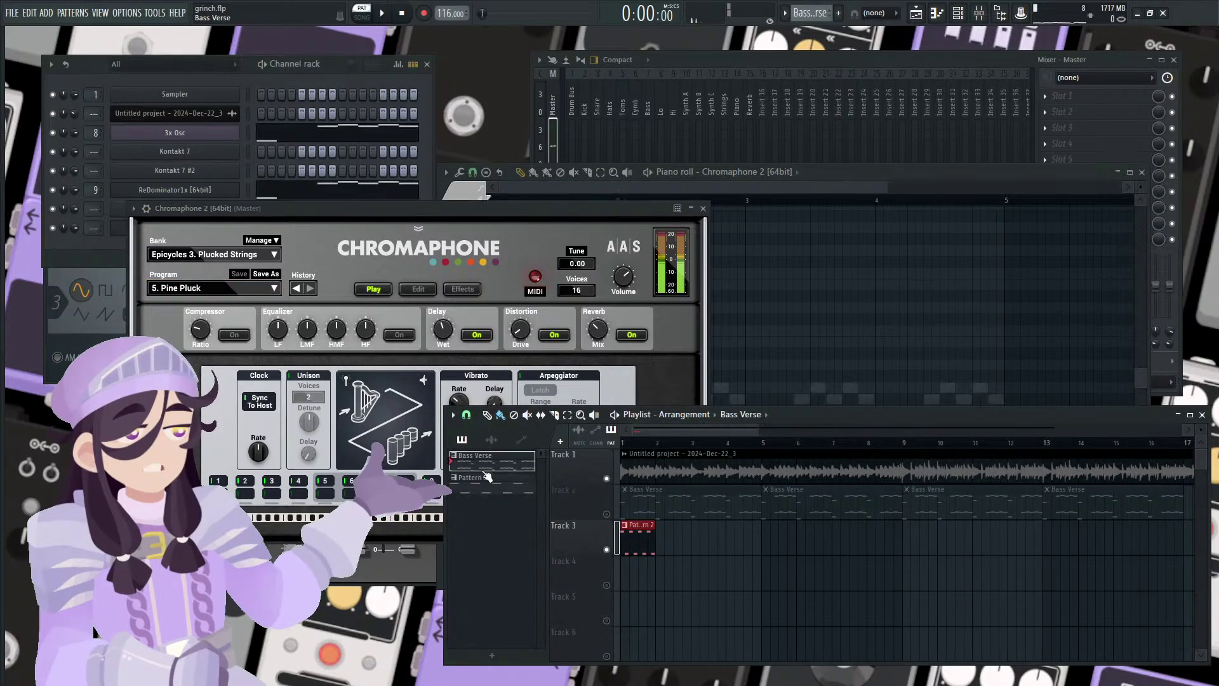
left_click(304, 192)
key("ctrl+a")
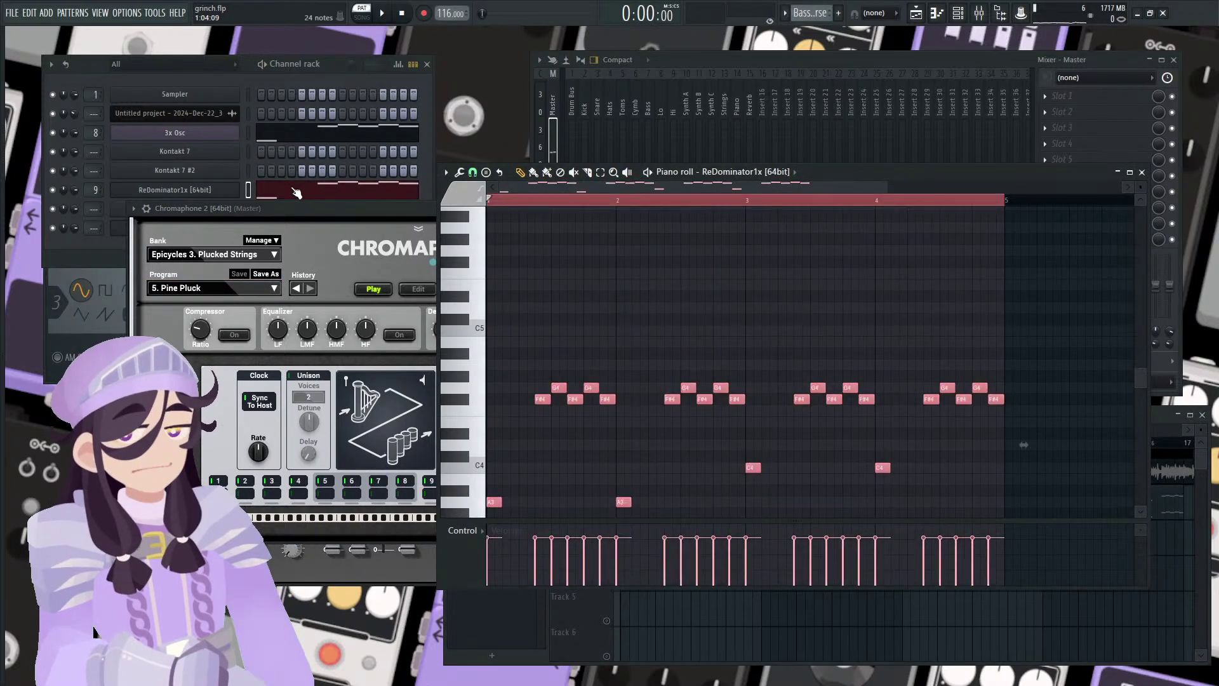
left_click(286, 66)
left_click(218, 230)
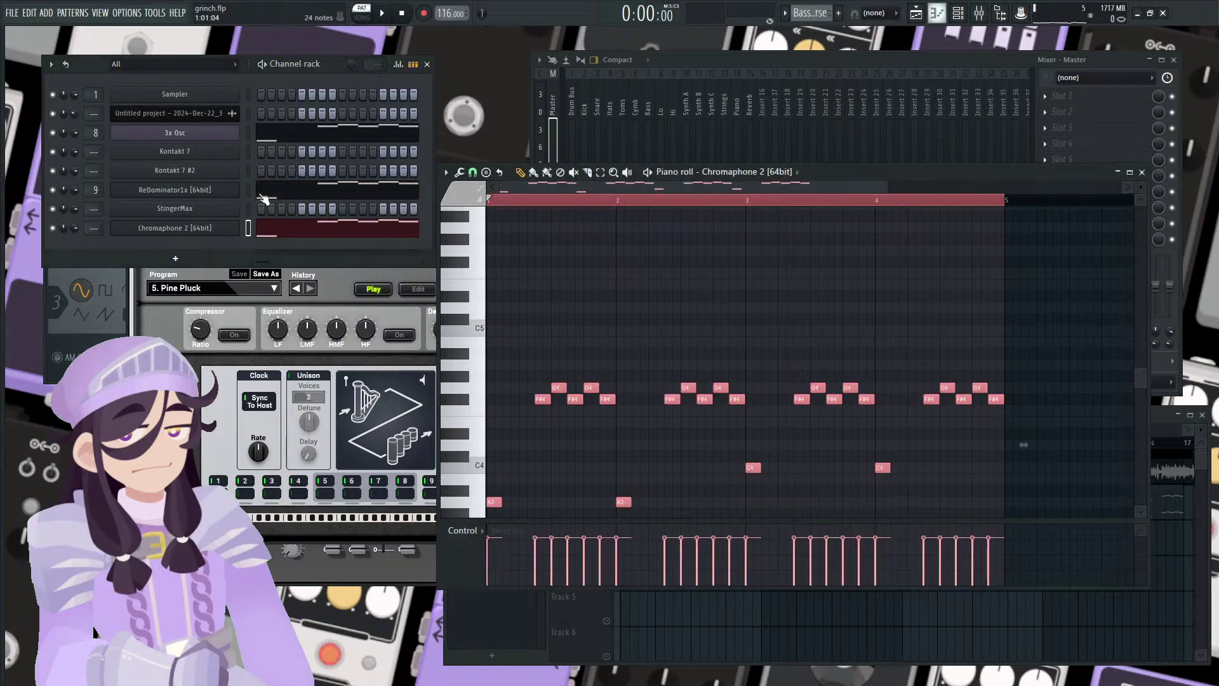
Play Bass Verse with ReDominator1x muted and transpose all Chromaphone 2 notes up one octave
key("space")
left_click(621, 287)
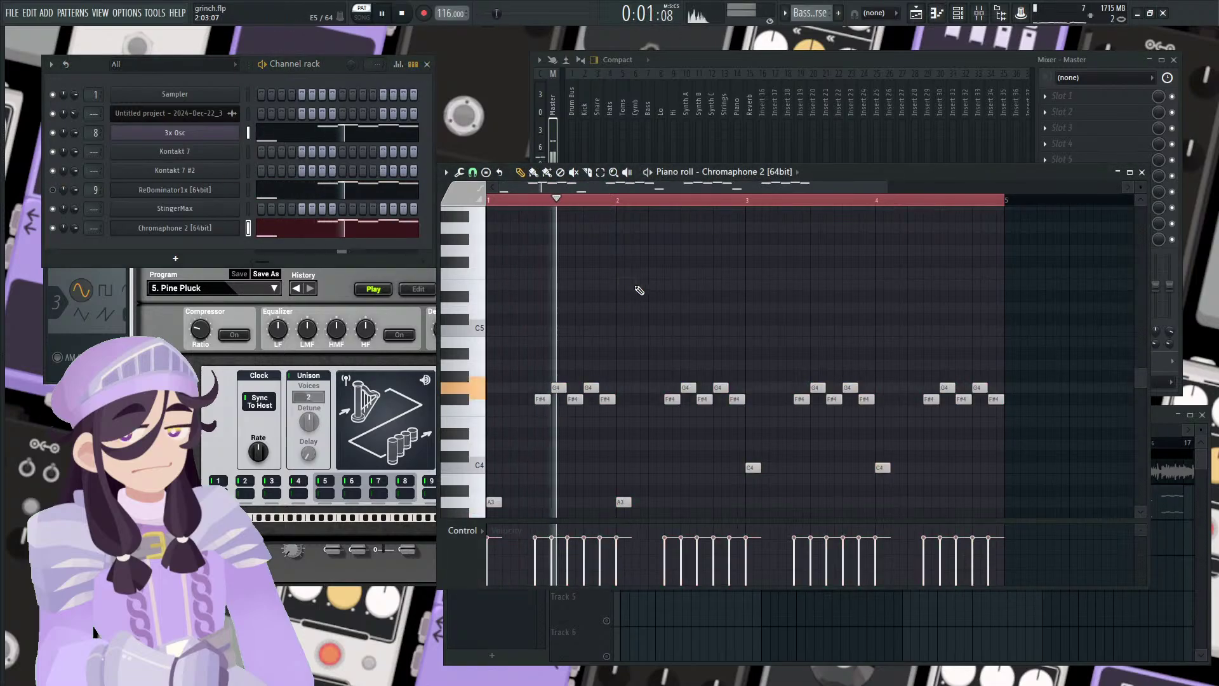
key("space")
scroll(638, 285, "down", 3)
key("ctrl+Up")
key("space")
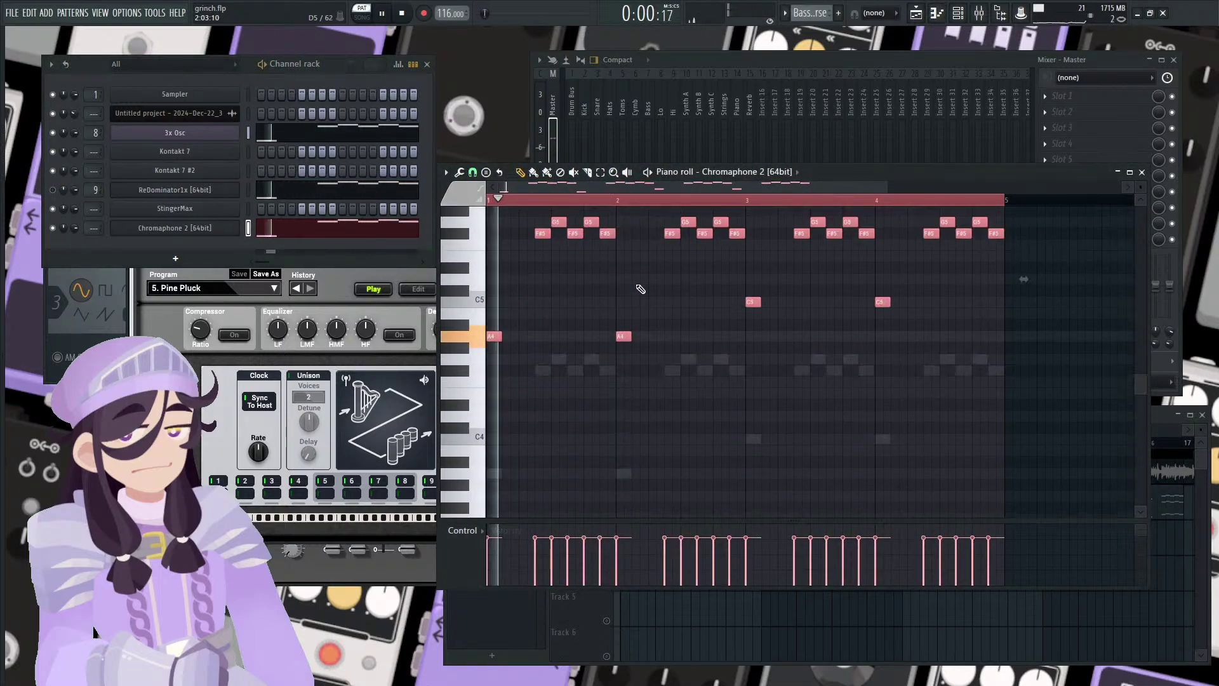
Transpose all Chromaphone 2 notes of Bass Verse down two octaves, one octave at a time, during playback
scroll(640, 289, "up", 5)
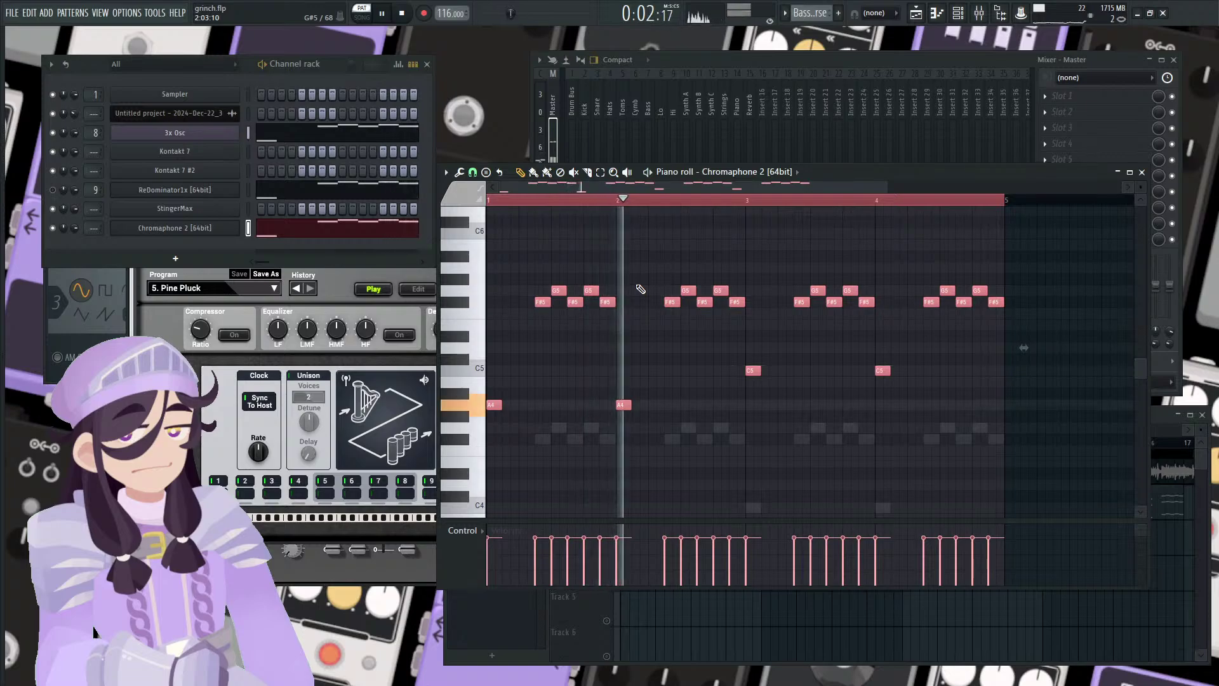
scroll(640, 289, "down", 2)
key("ctrl+Down")
scroll(640, 289, "down", 2)
scroll(640, 289, "down", 2)
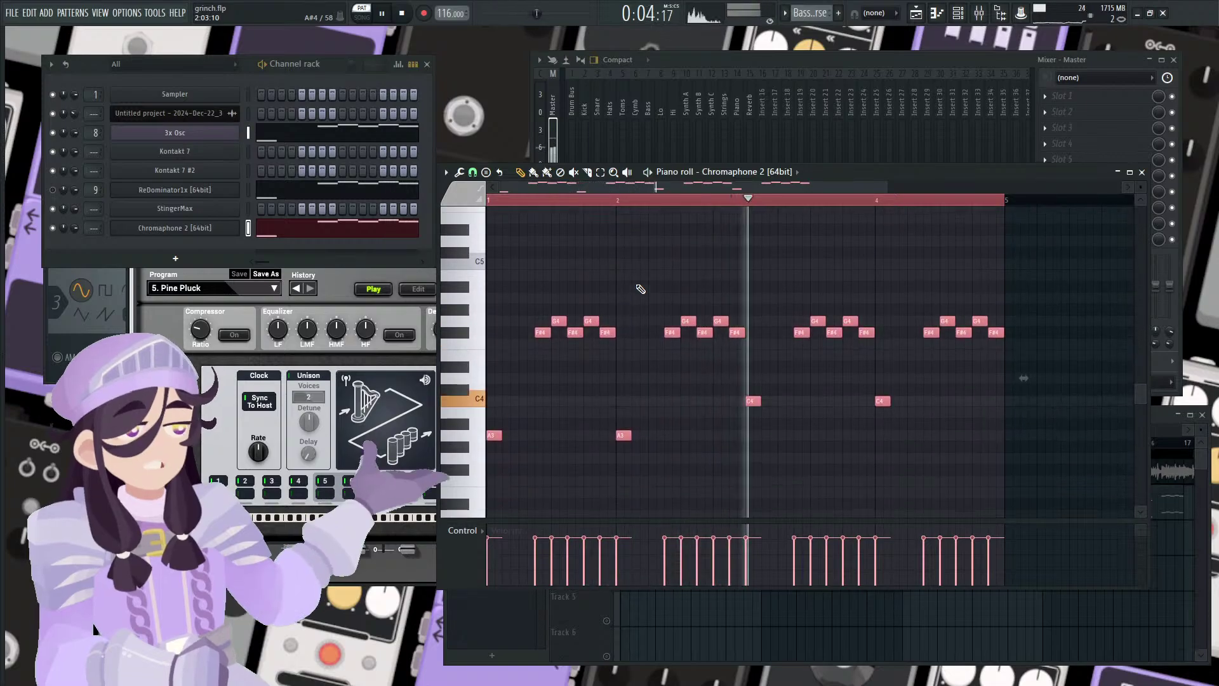
scroll(641, 289, "down", 6)
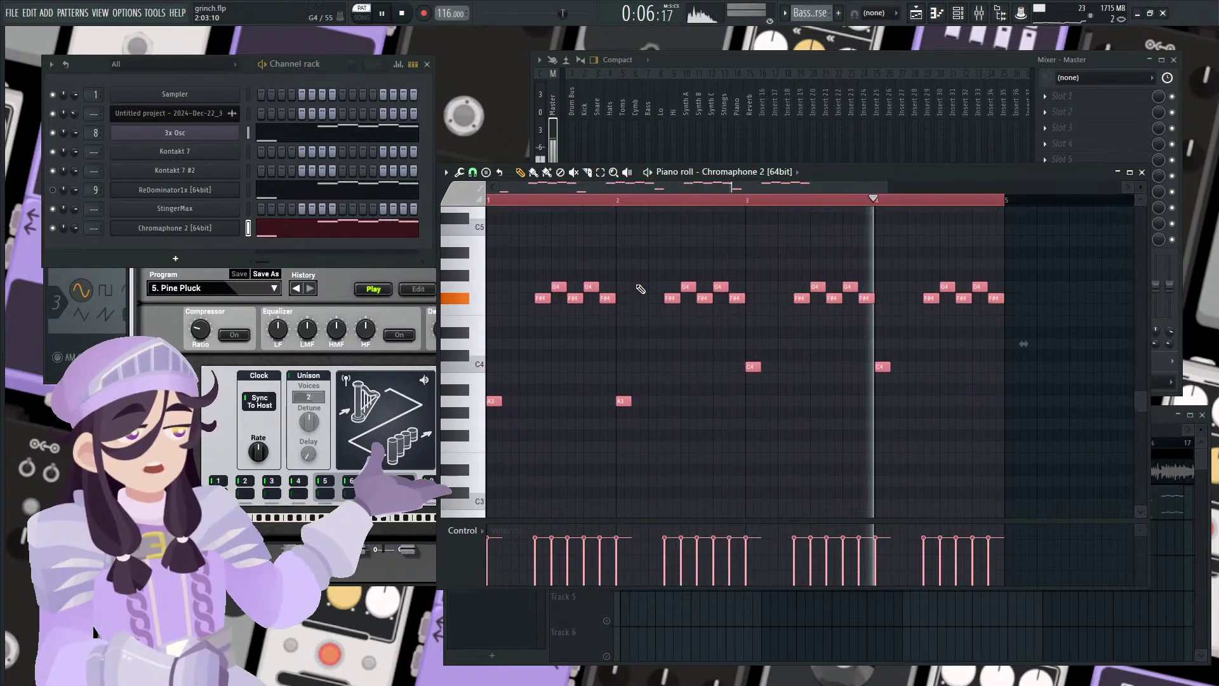
key("ctrl+Down")
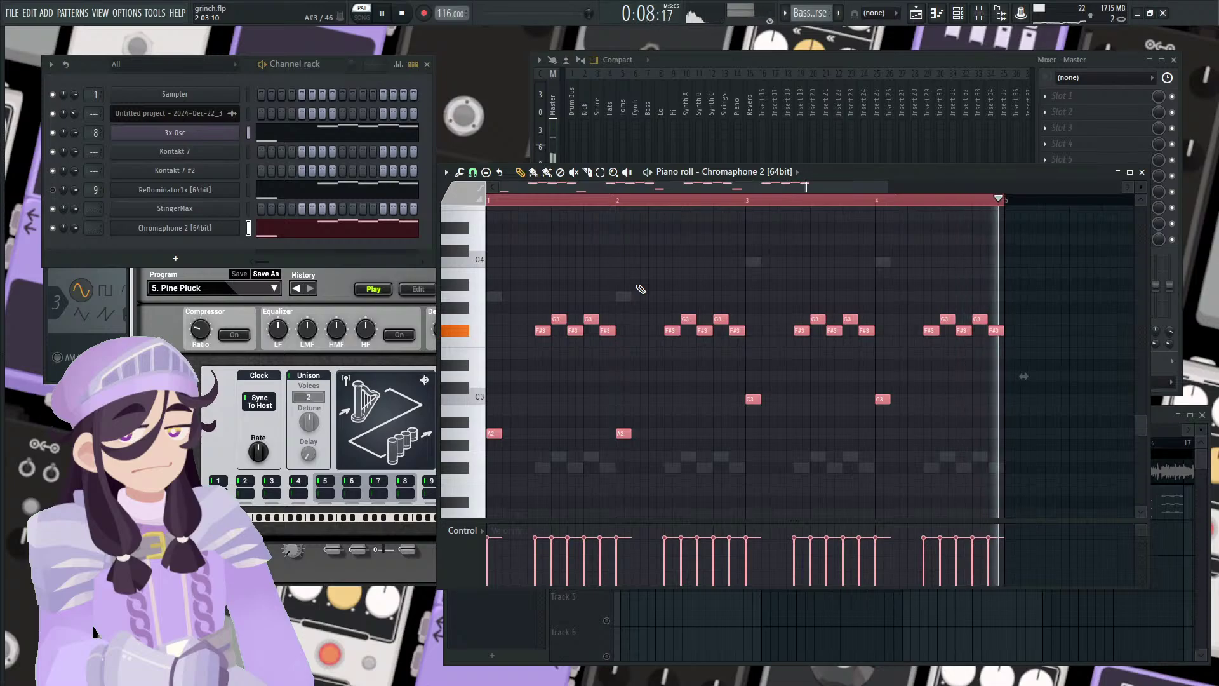
scroll(640, 289, "down", 3)
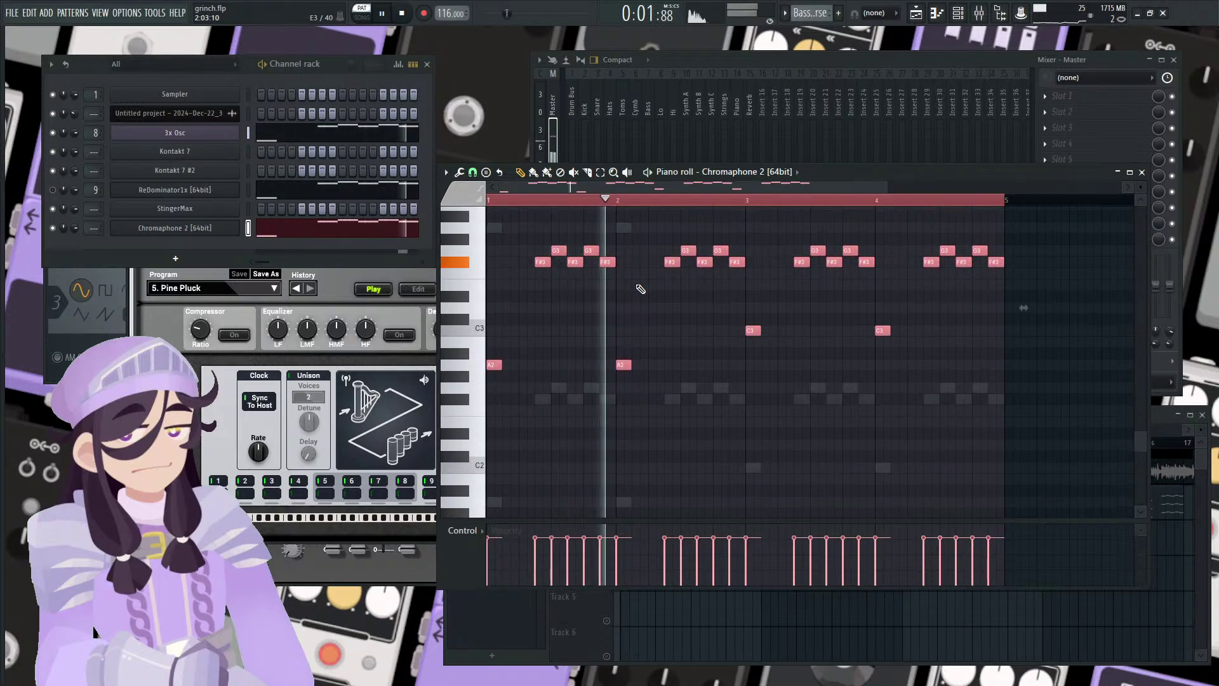
Transpose the Bass Verse notes back up two octaves and stop playback
scroll(640, 289, "up", 3)
key("ctrl+Up")
key("ctrl+Up")
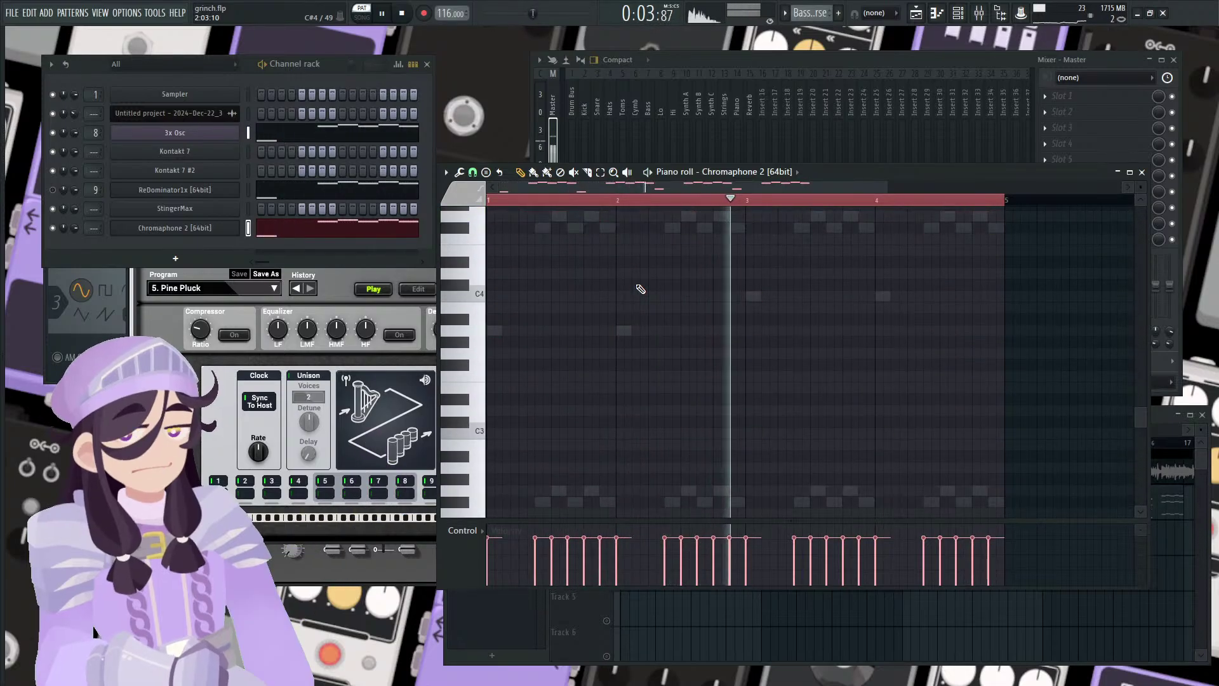
scroll(637, 285, "up", 6)
key("space")
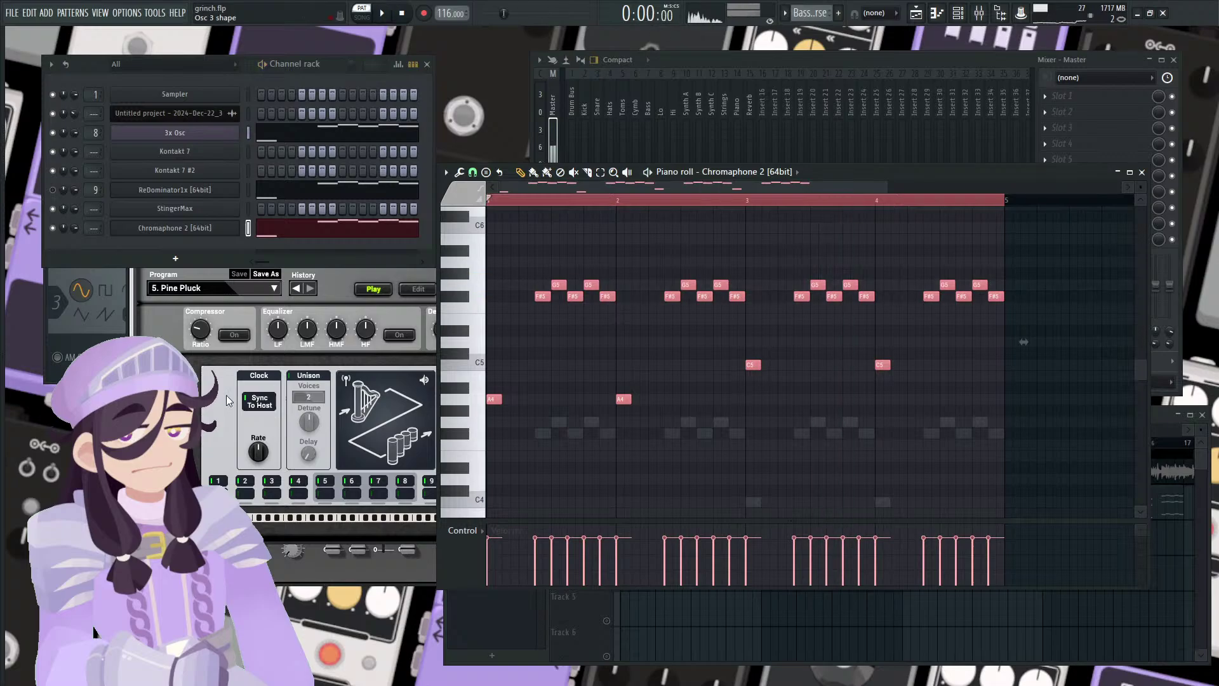
Duplicate Pattern 2's Chromaphone 2 bar into bar 2 and lower the copy to B4 and B3
left_click(483, 607)
left_click(486, 493)
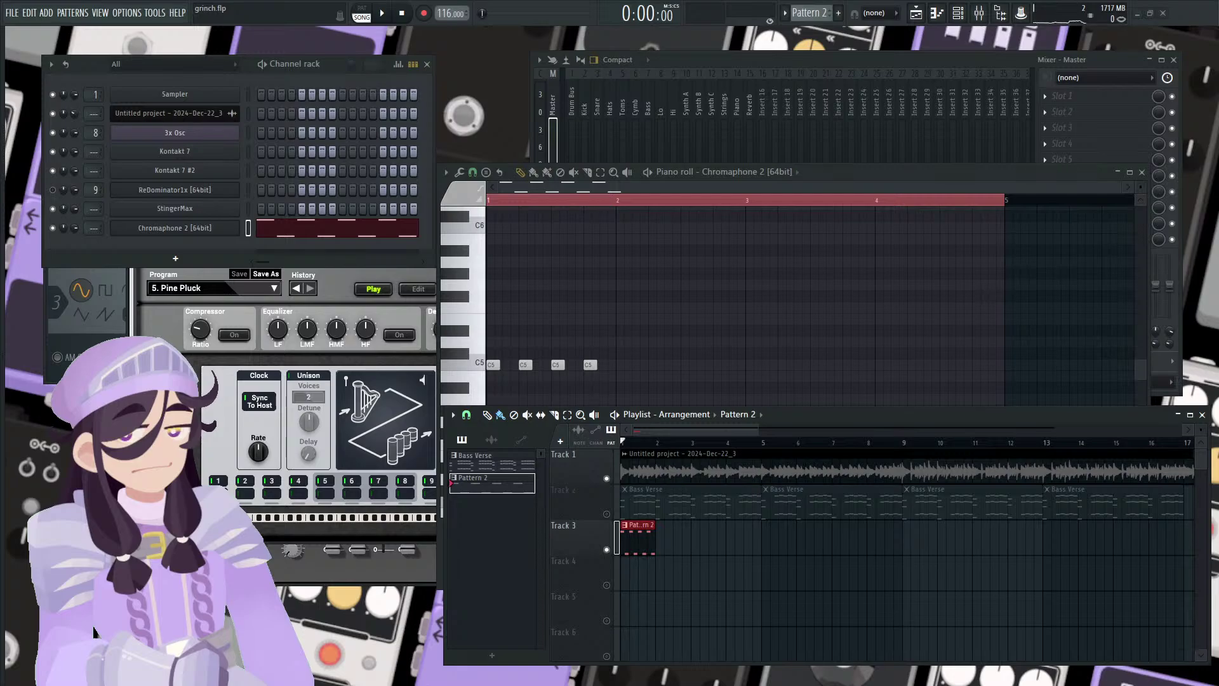
key("ctrl+a")
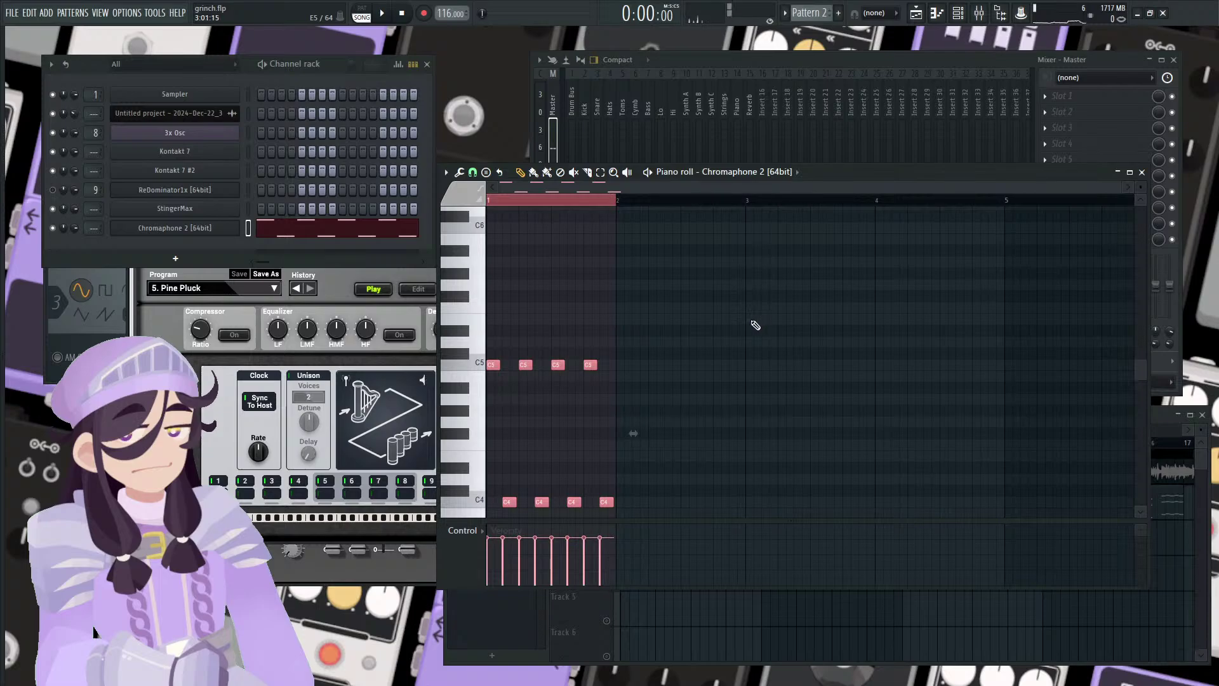
key("ctrl+b")
scroll(612, 365, "down", 1)
key("shift+Down")
key("shift+Down")
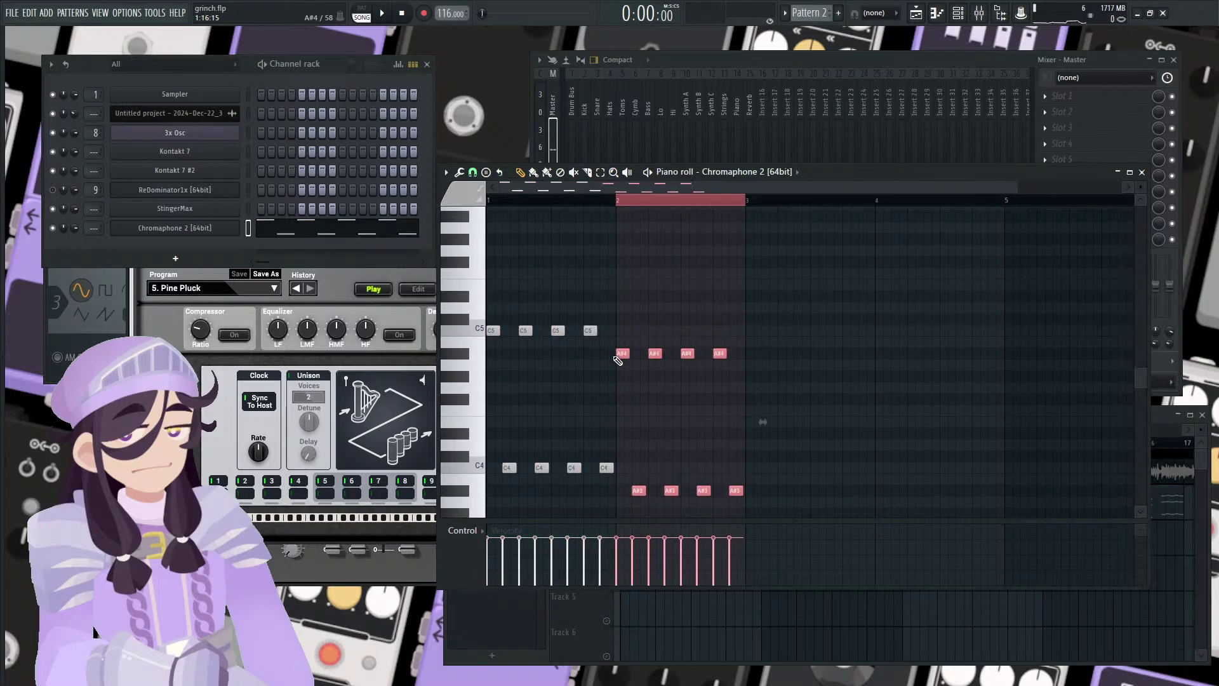
key("shift+Up")
Copy the alternating-octave notes into bar 3 as E5 and E4 and play the arrangement
key("ctrl+a")
key("F5")
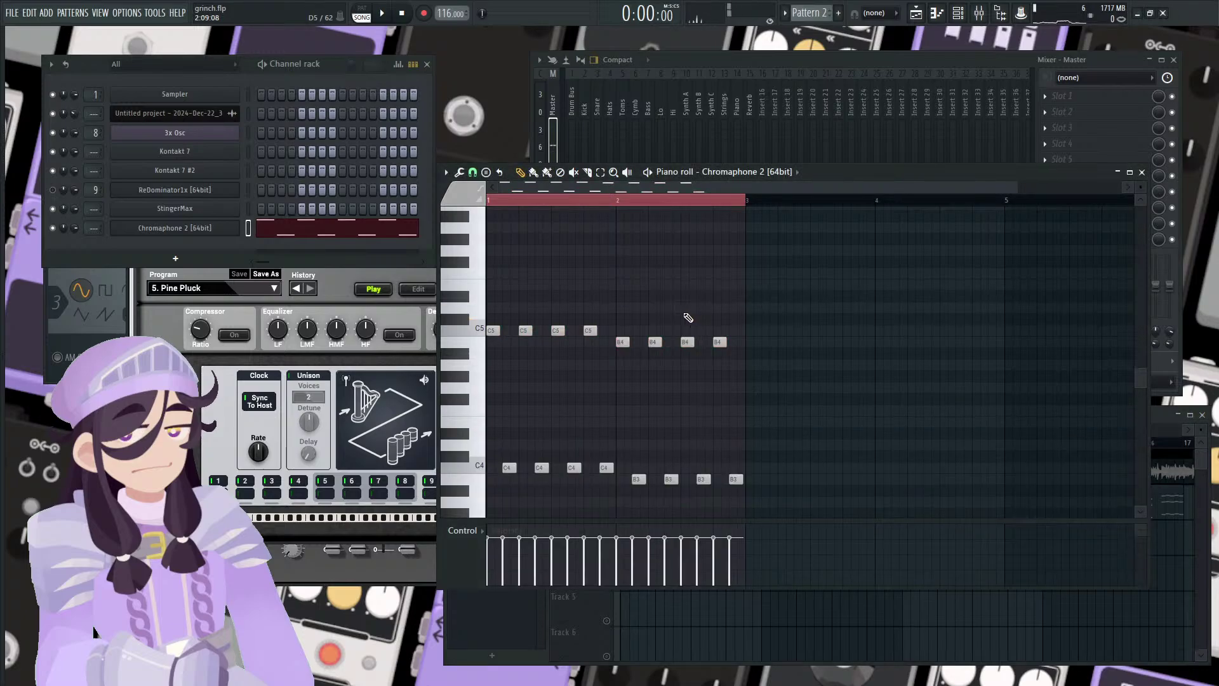
key("ctrl+v")
left_click_drag(596, 329, 849, 277)
key("space")
key("ctrl+d")
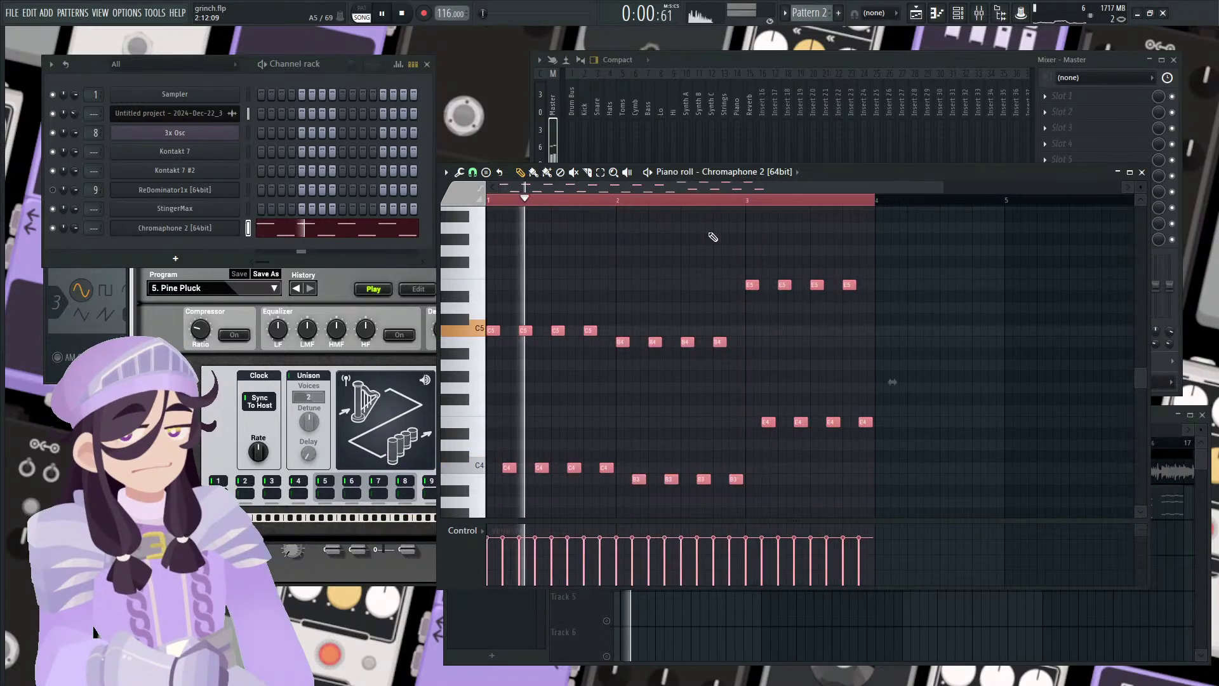
left_click(518, 616)
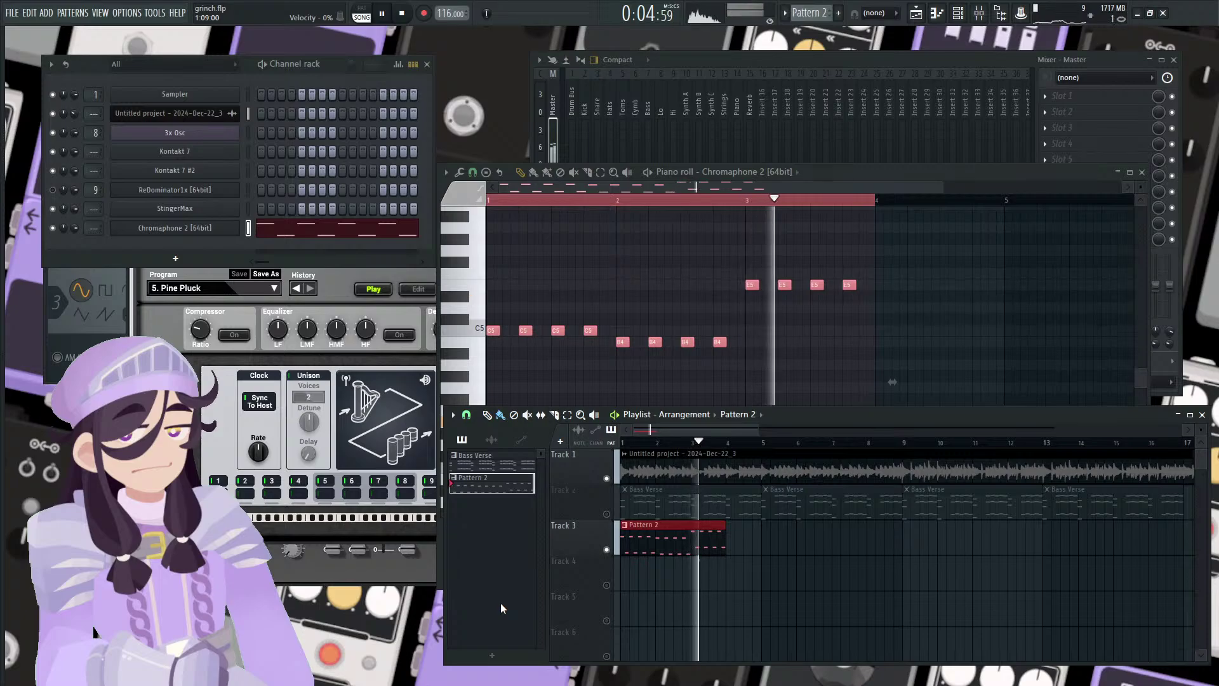
left_click(743, 322)
key("space")
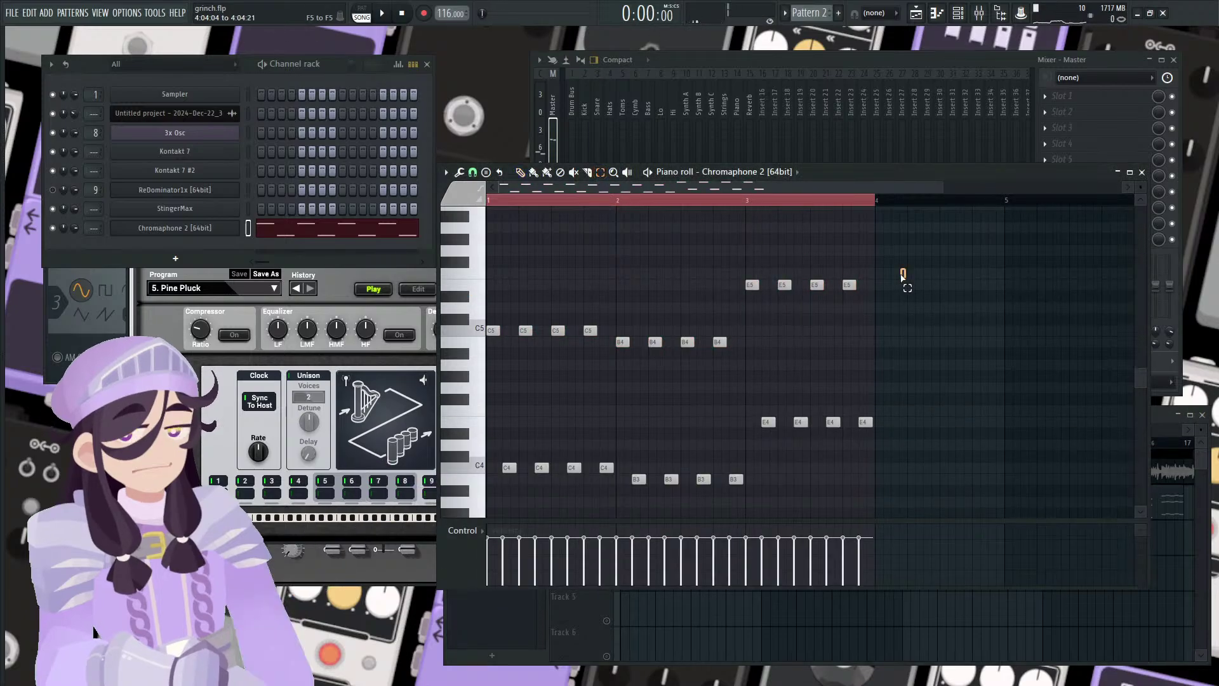
Transpose the bar 3 notes down one octave to E4 and E3 and play the arrangement
left_click_drag(906, 270, 755, 443)
key("ctrl+Down")
key("space")
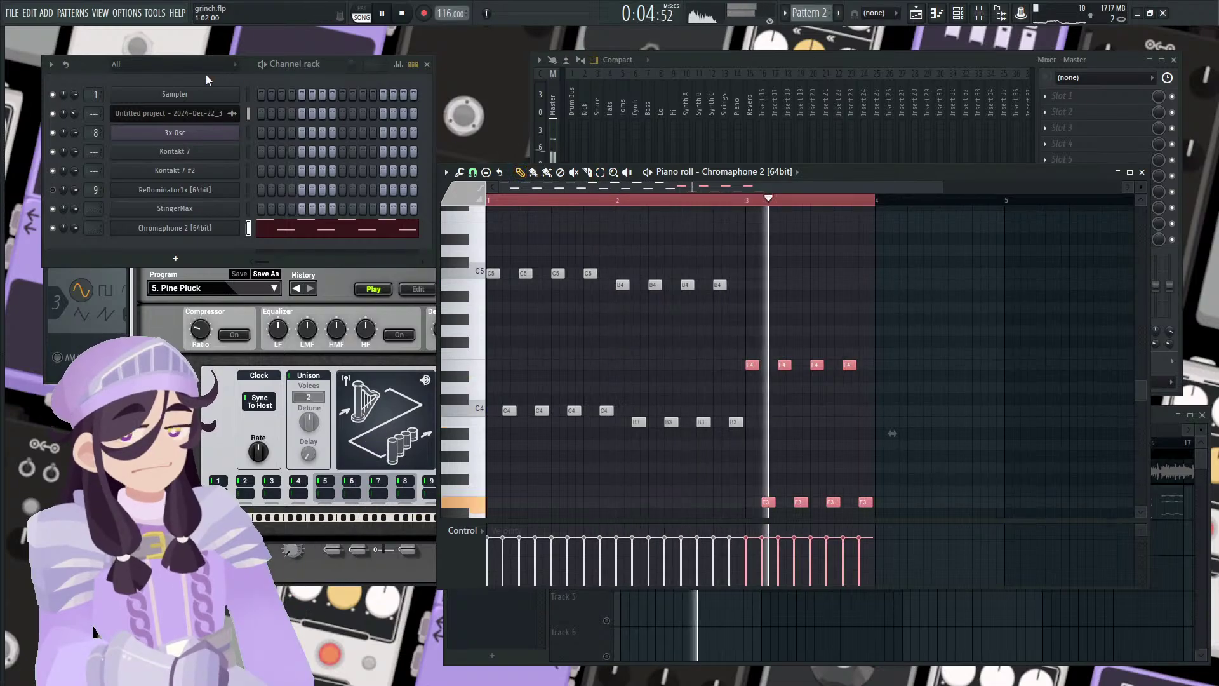
key("space")
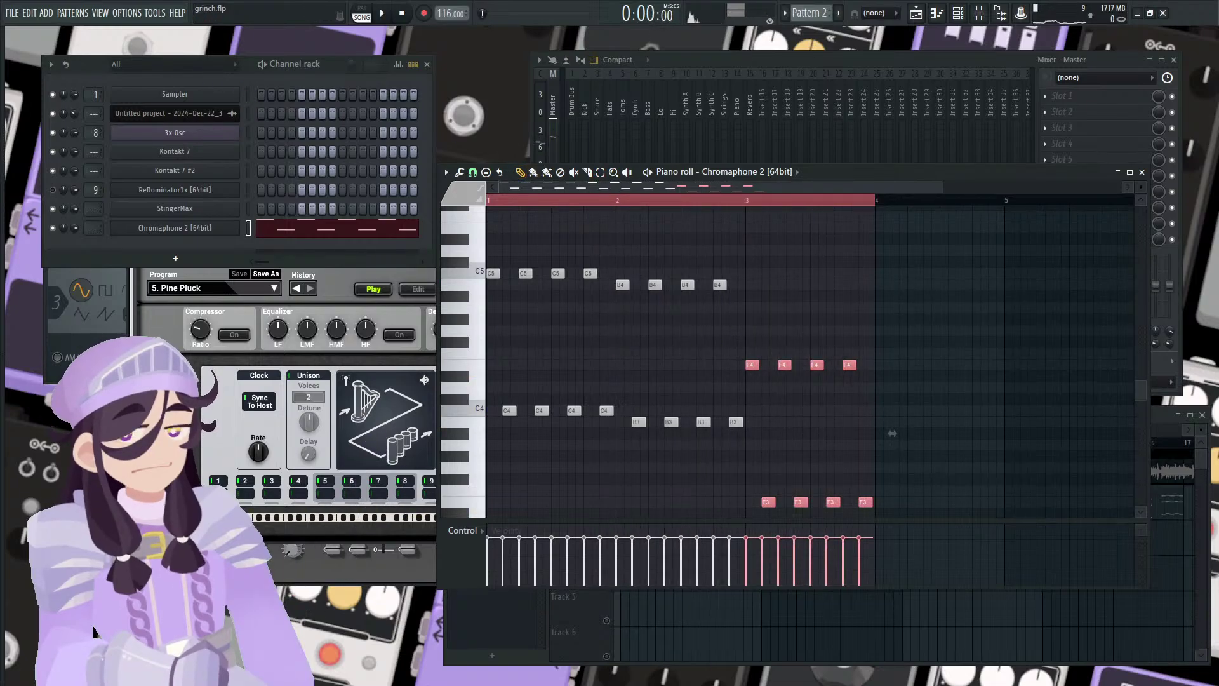
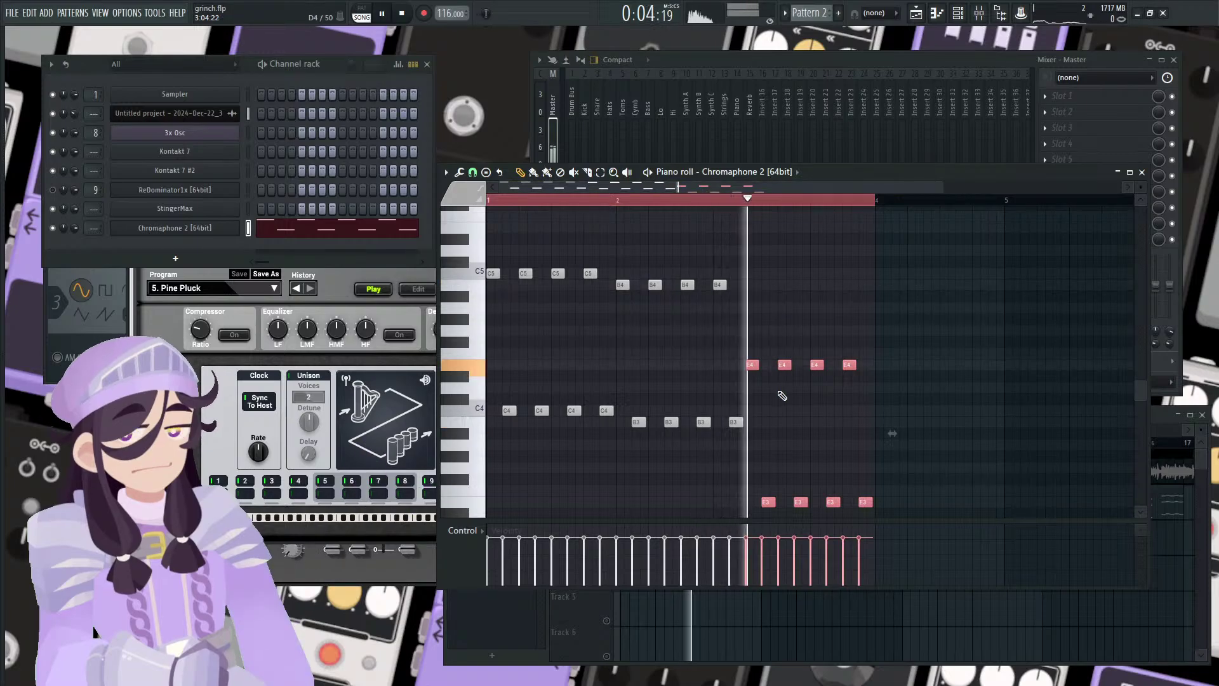
Raise the bar 3 notes two semitones to F#4 and F#3 and play the arrangement
key("shift+Up")
key("shift+Up")
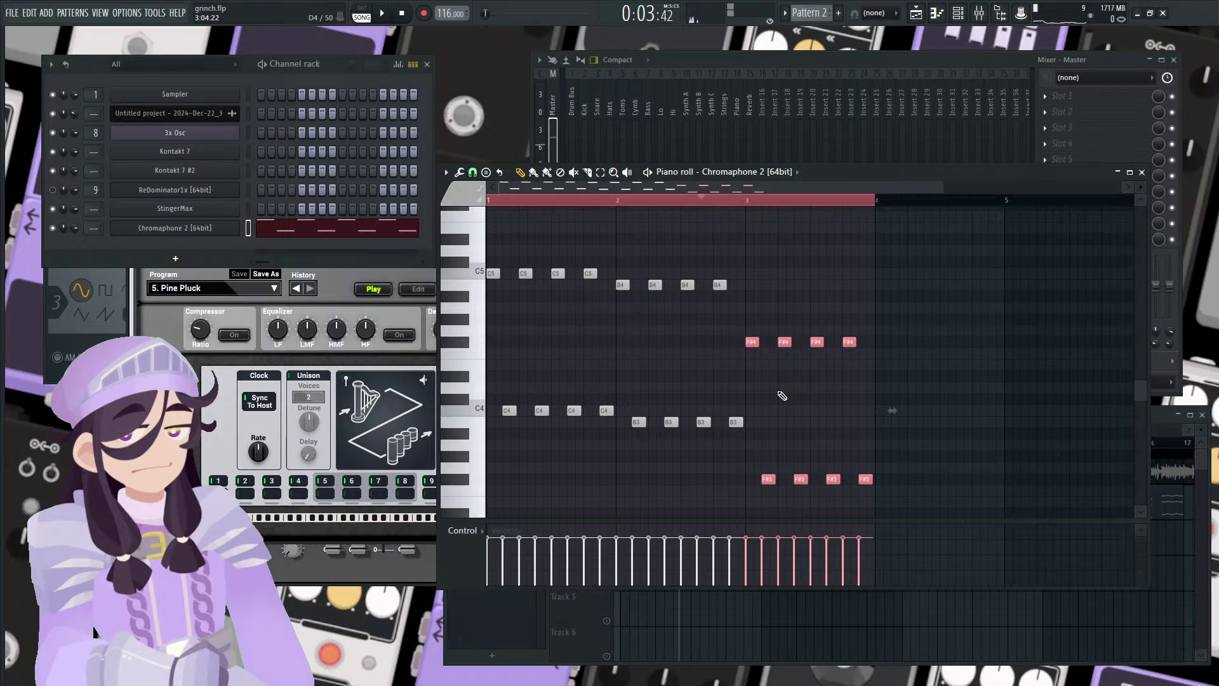
key("space")
scroll(782, 396, "down", 1)
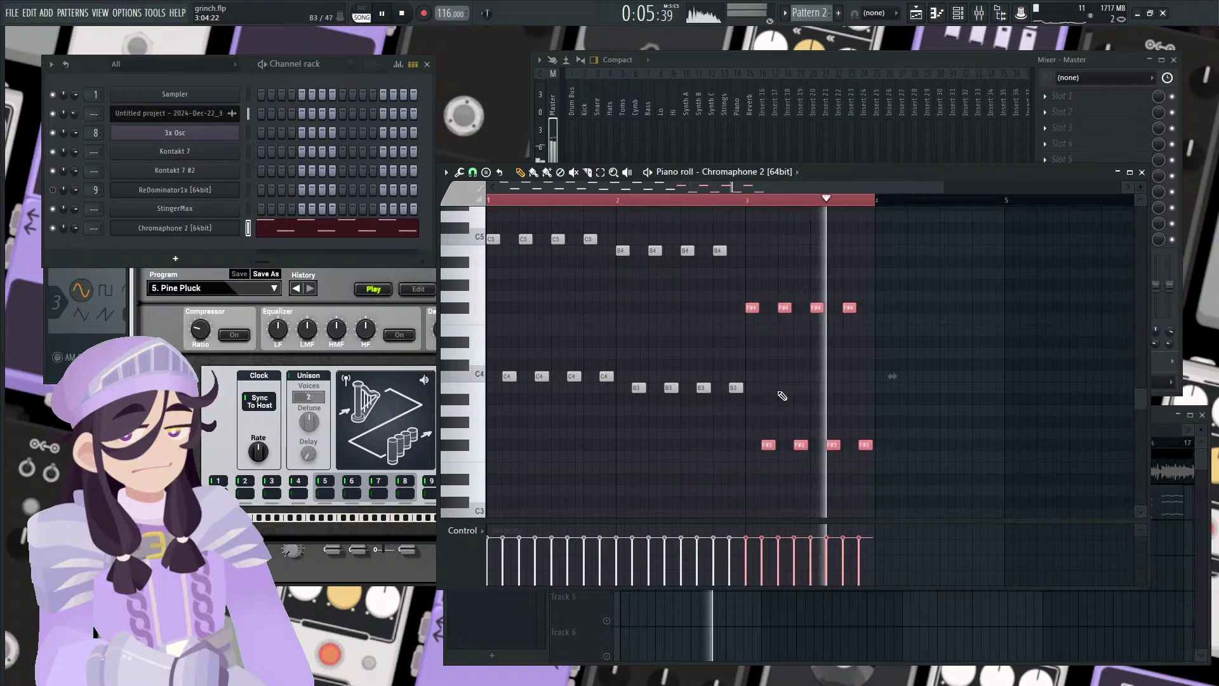
key("space")
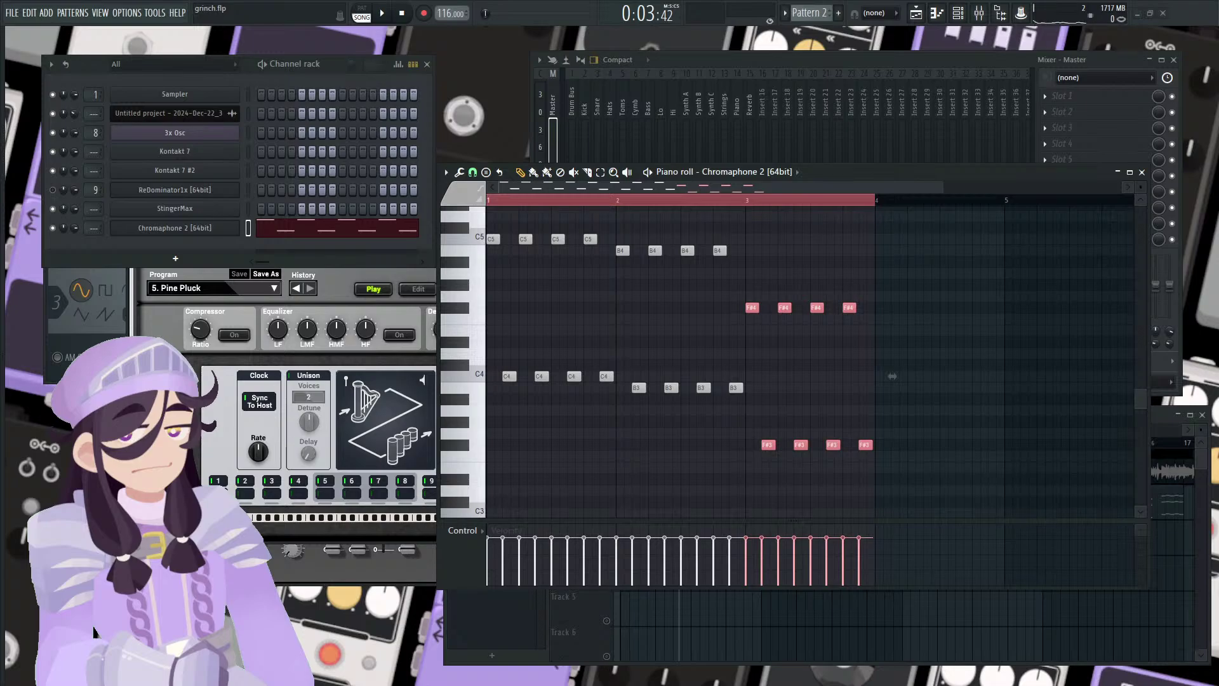
Copy the alternating-octave notes into bar 4 as E4 and E3, aligned to the bar's start, during playback
key("ctrl+a")
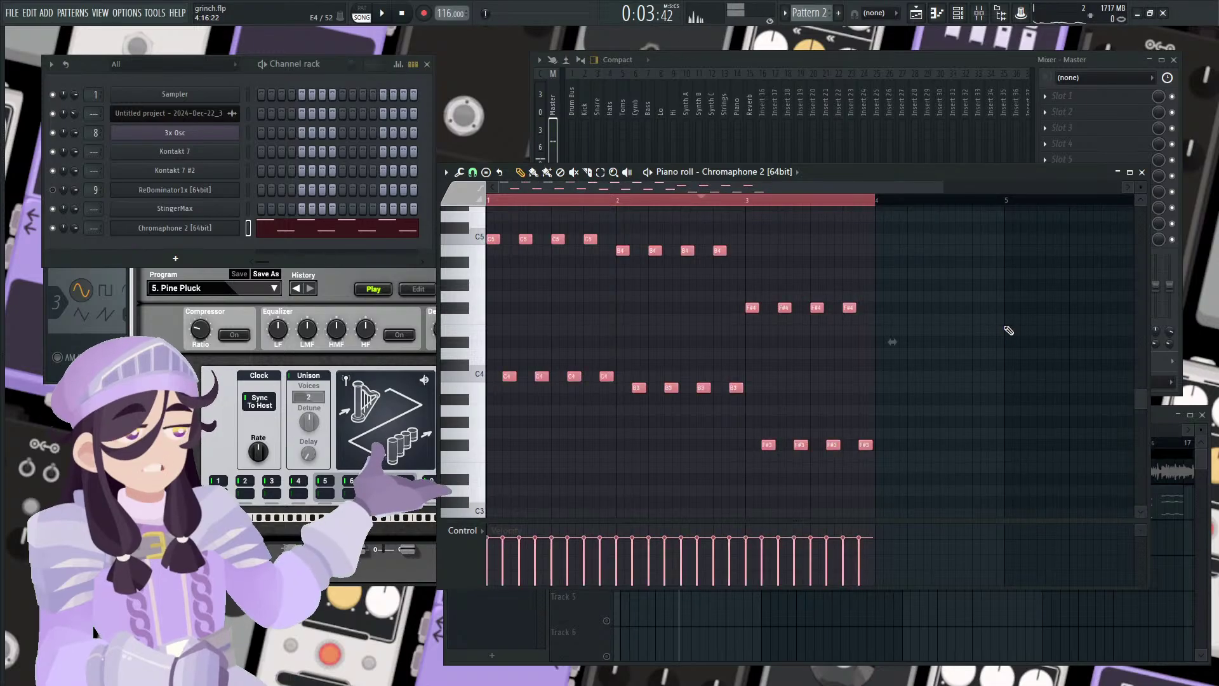
key("ctrl+v")
left_click_drag(819, 376, 983, 470)
key("space")
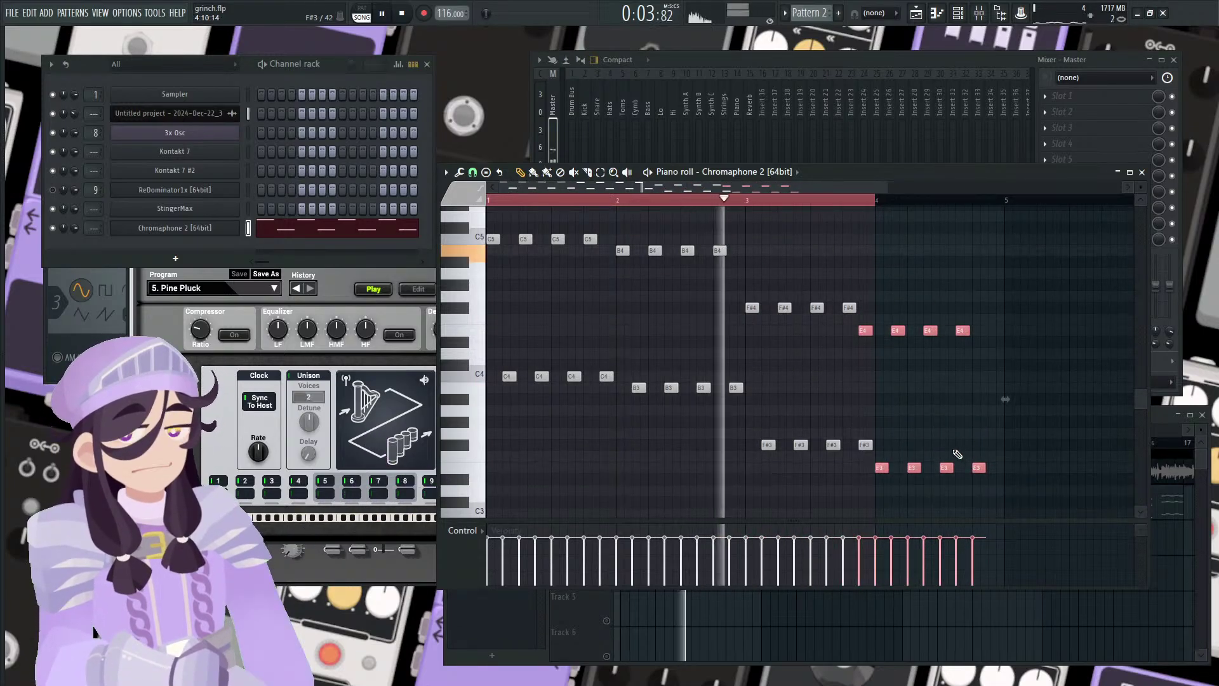
left_click_drag(886, 470, 898, 469)
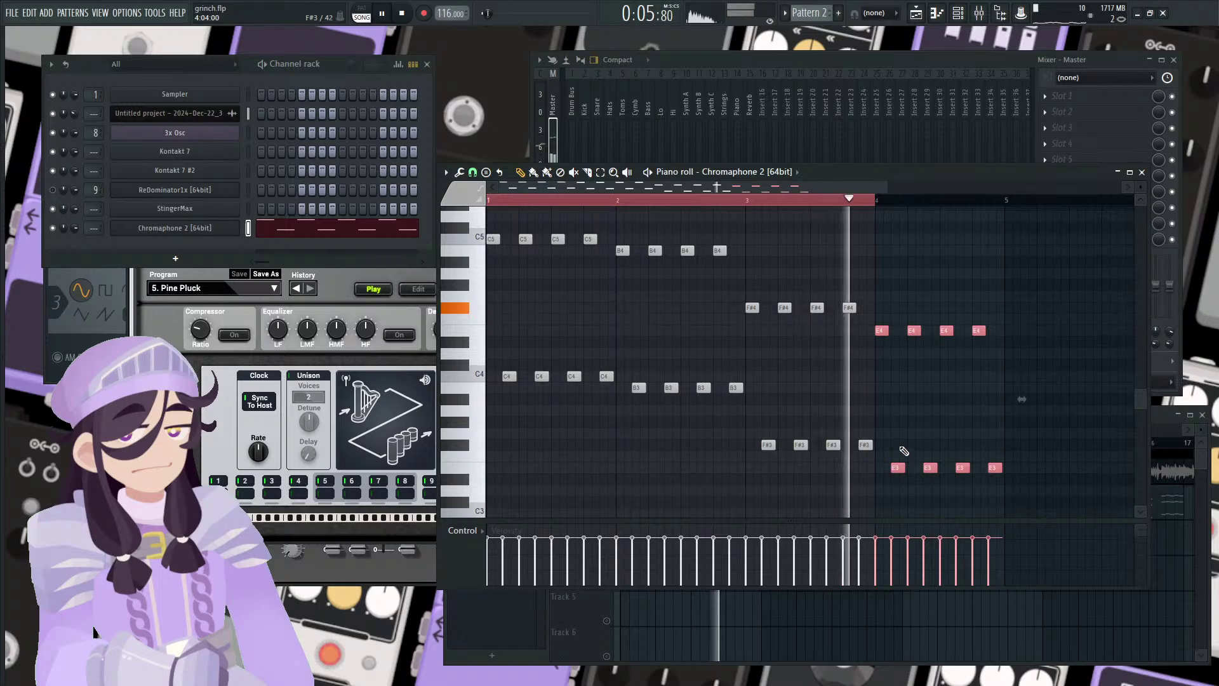
Raise the bar 4 notes to F#4 and F#3 during playback and stop the arrangement
scroll(901, 452, "up", 1)
scroll(904, 449, "down", 2)
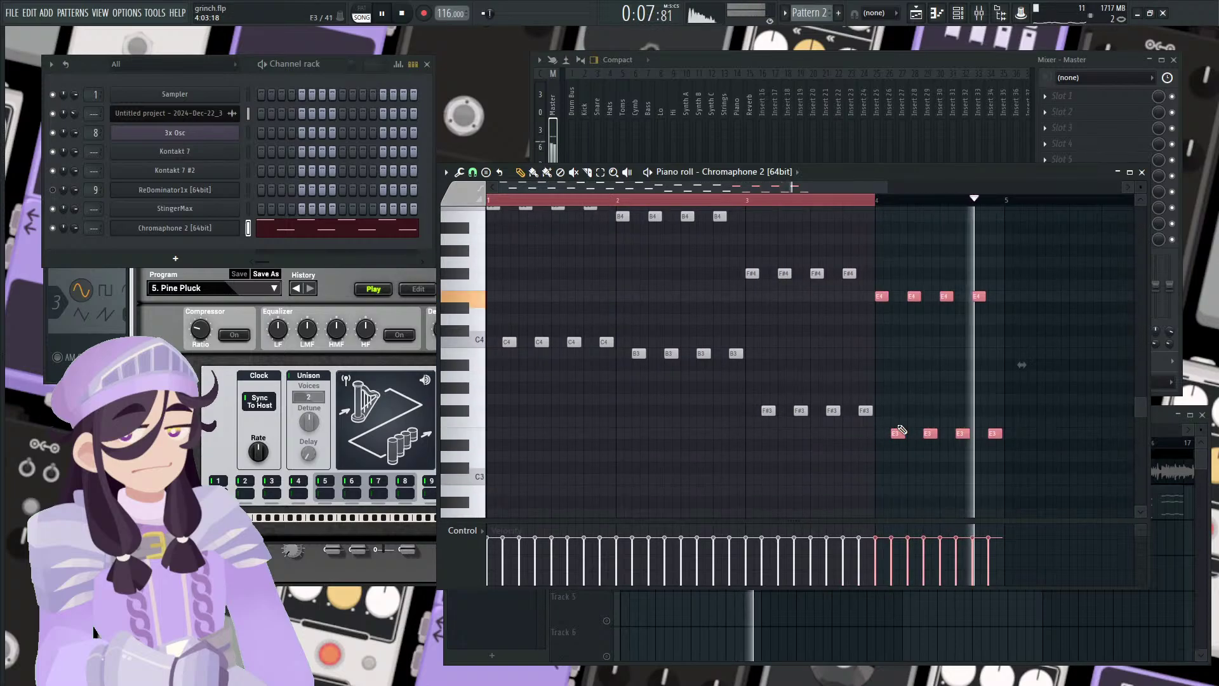
left_click_drag(904, 449, 902, 430)
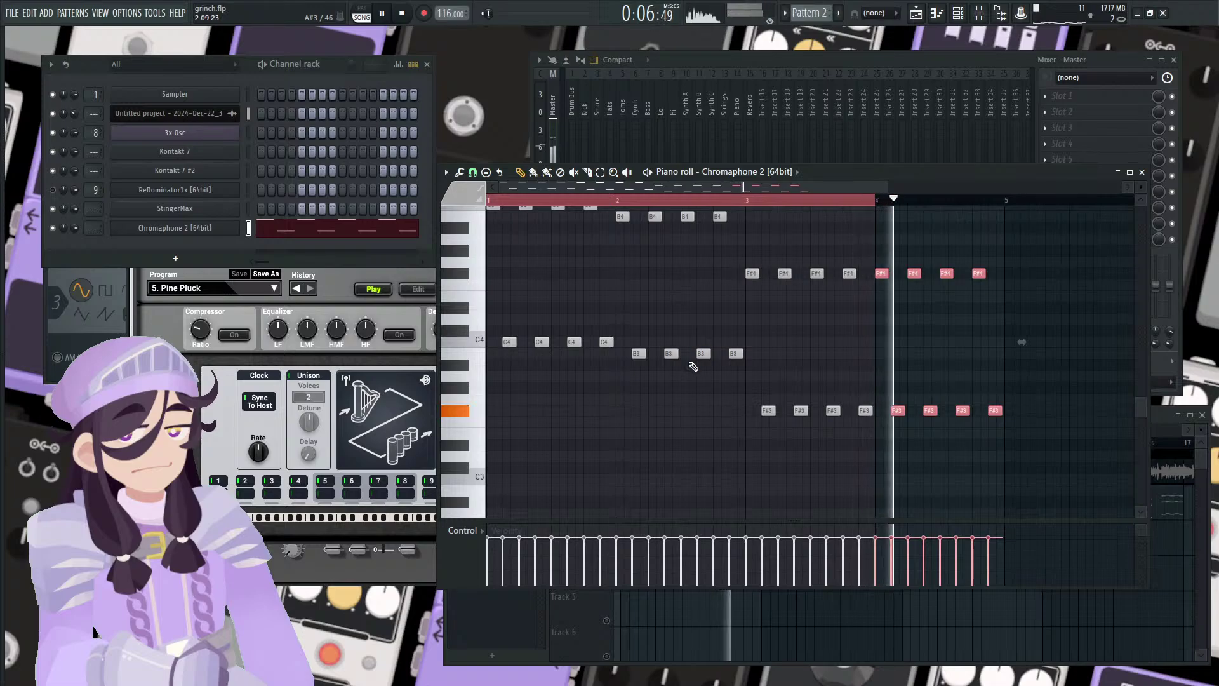
scroll(717, 386, "up", 1)
key("space")
Play the arrangement repeatedly to compare the four-bar Pattern 2 part with the song audio
left_click(529, 639)
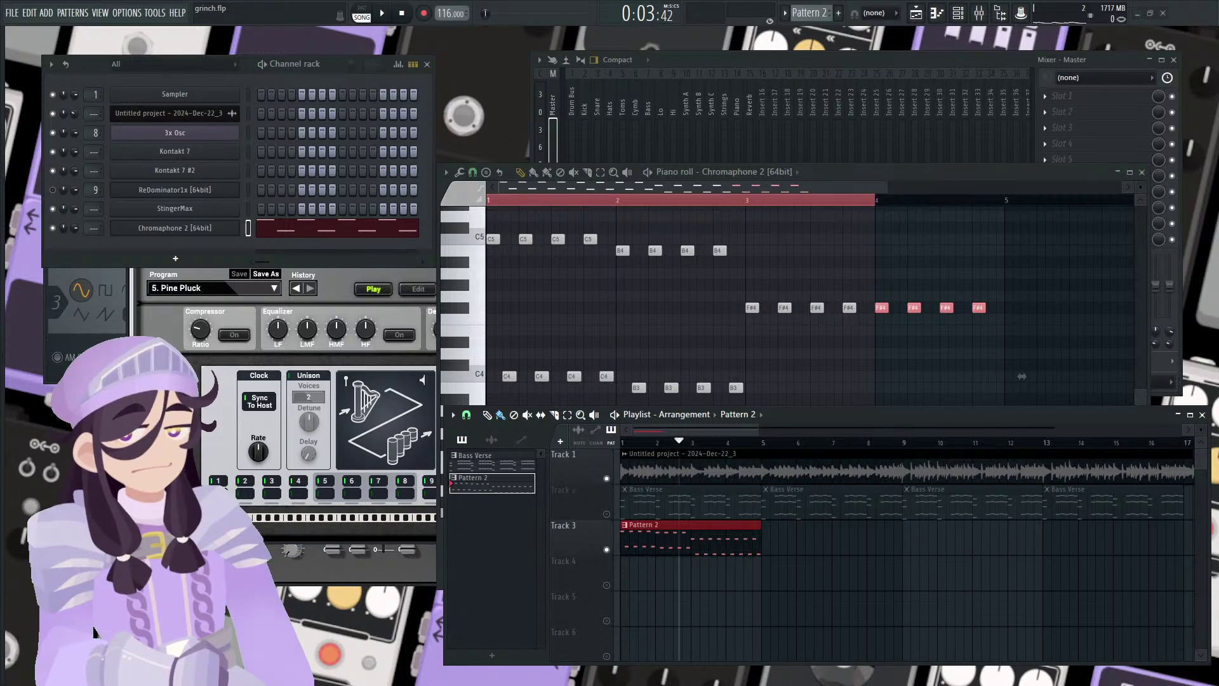
left_click(596, 202)
key("space")
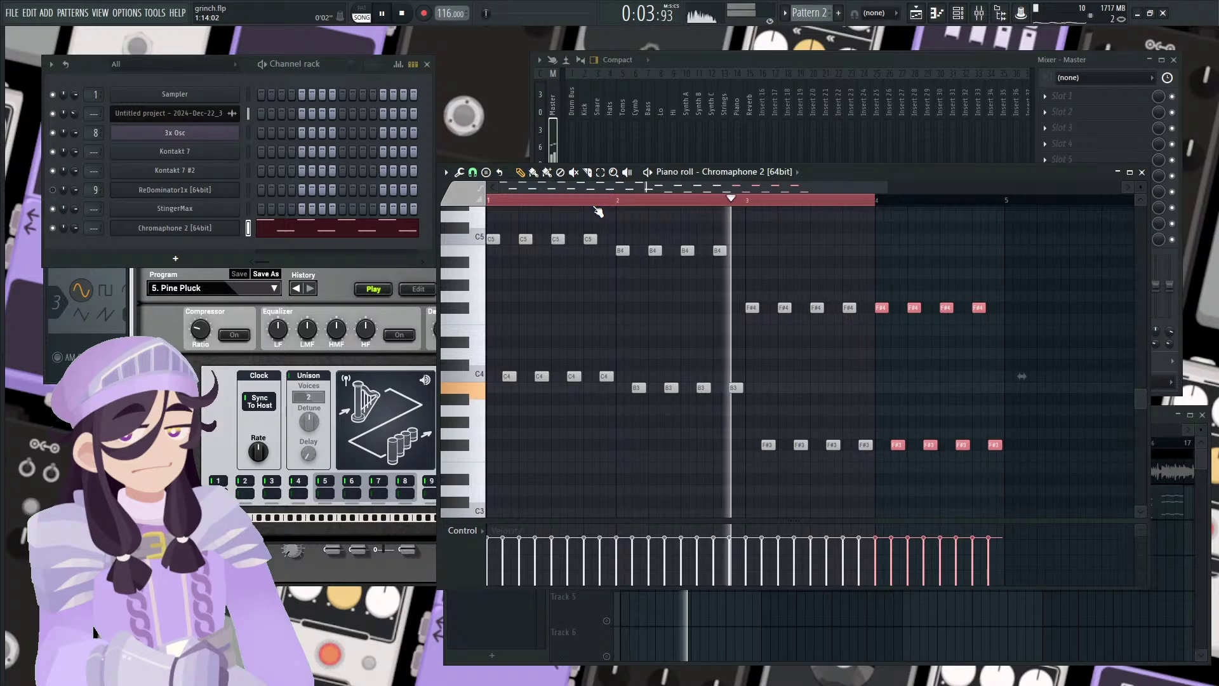
key("space")
key("space")
Try removing the last B3 note at the end of bar 2 during playback, and undo the removal
scroll(683, 209, "up", 3)
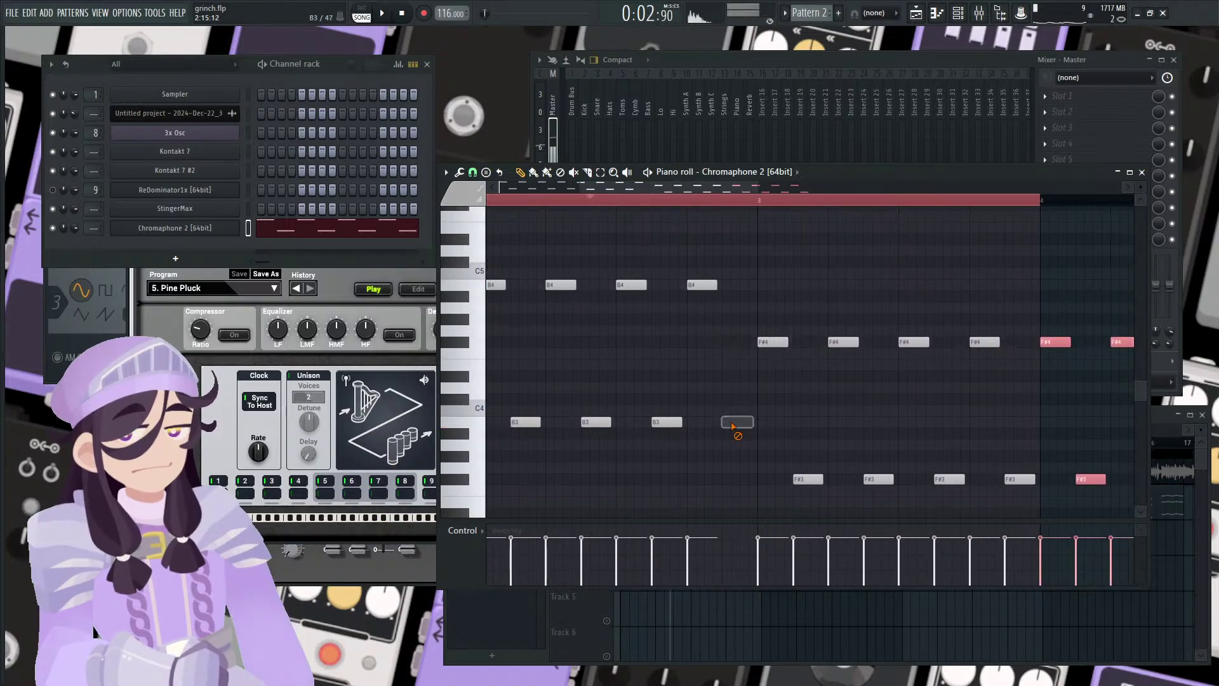
left_click_drag(734, 422, 700, 284)
key("ctrl+z")
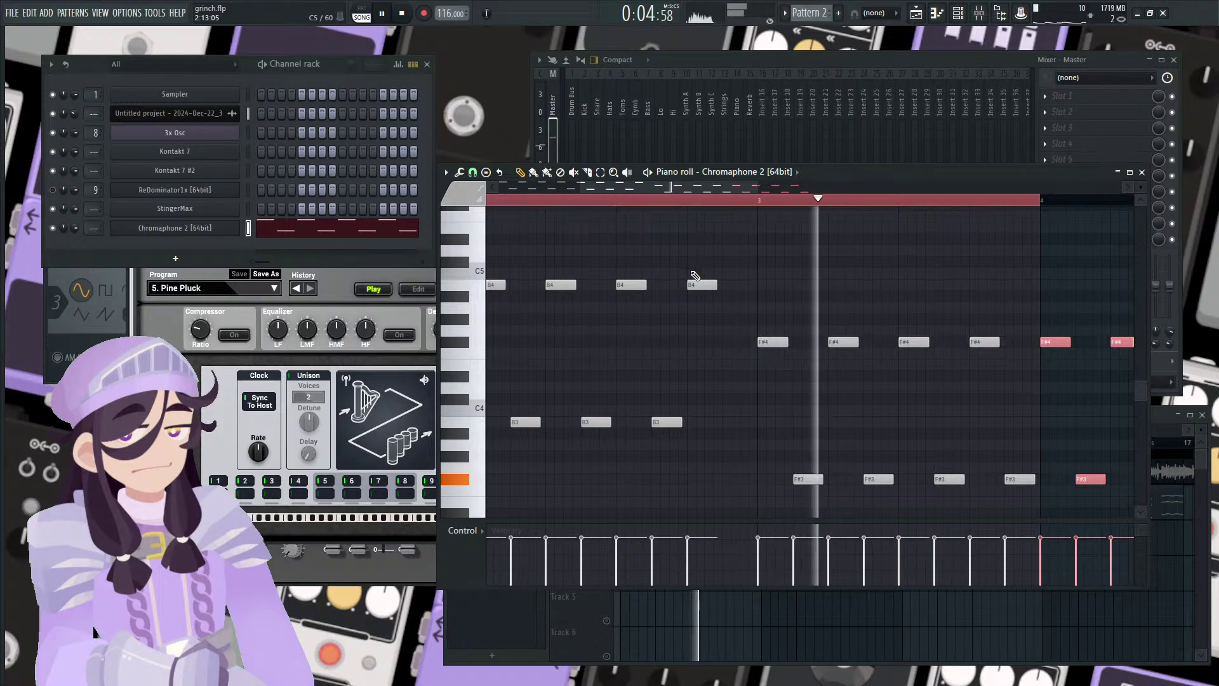
key("space")
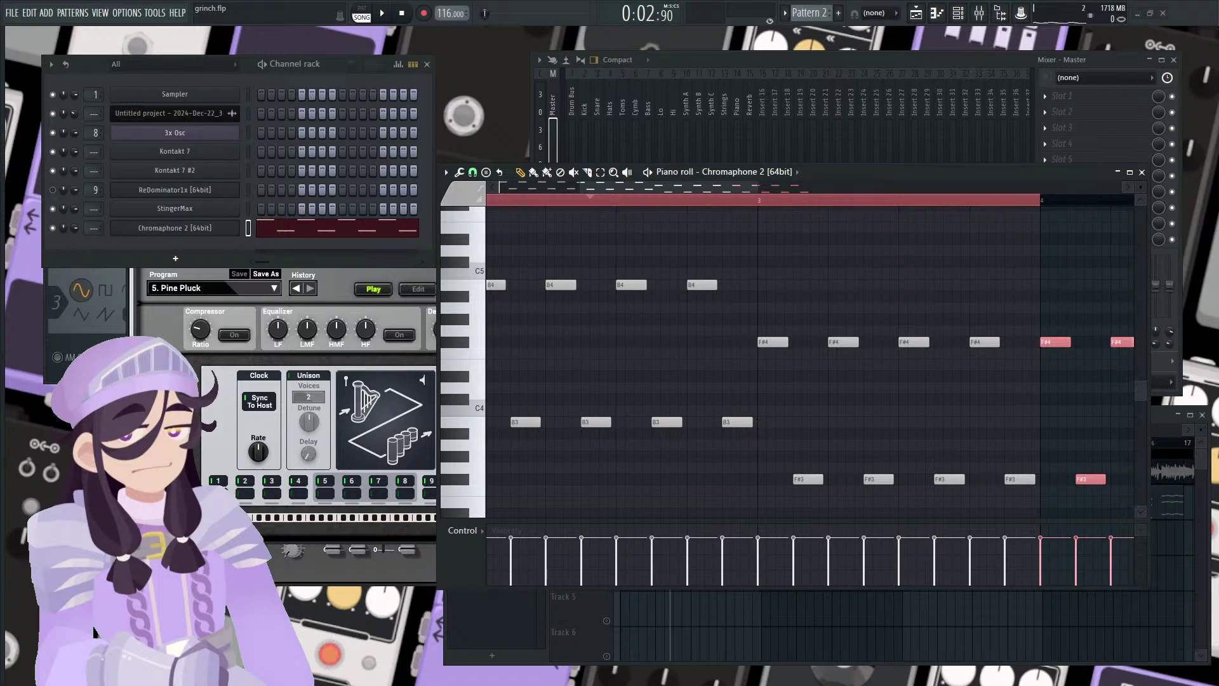
Clear the note selection, play the arrangement against the song audio, and set the playback start to just before bar 3
scroll(813, 355, "left", 3)
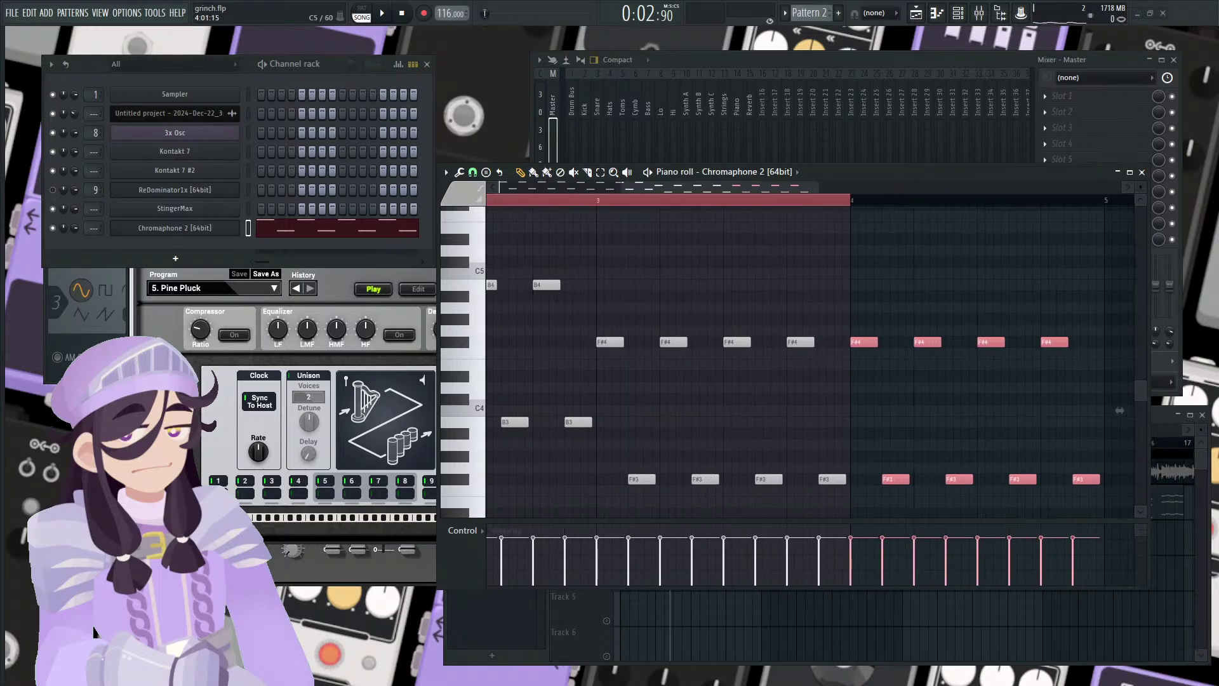
left_click(832, 273)
right_click(831, 273)
key("space")
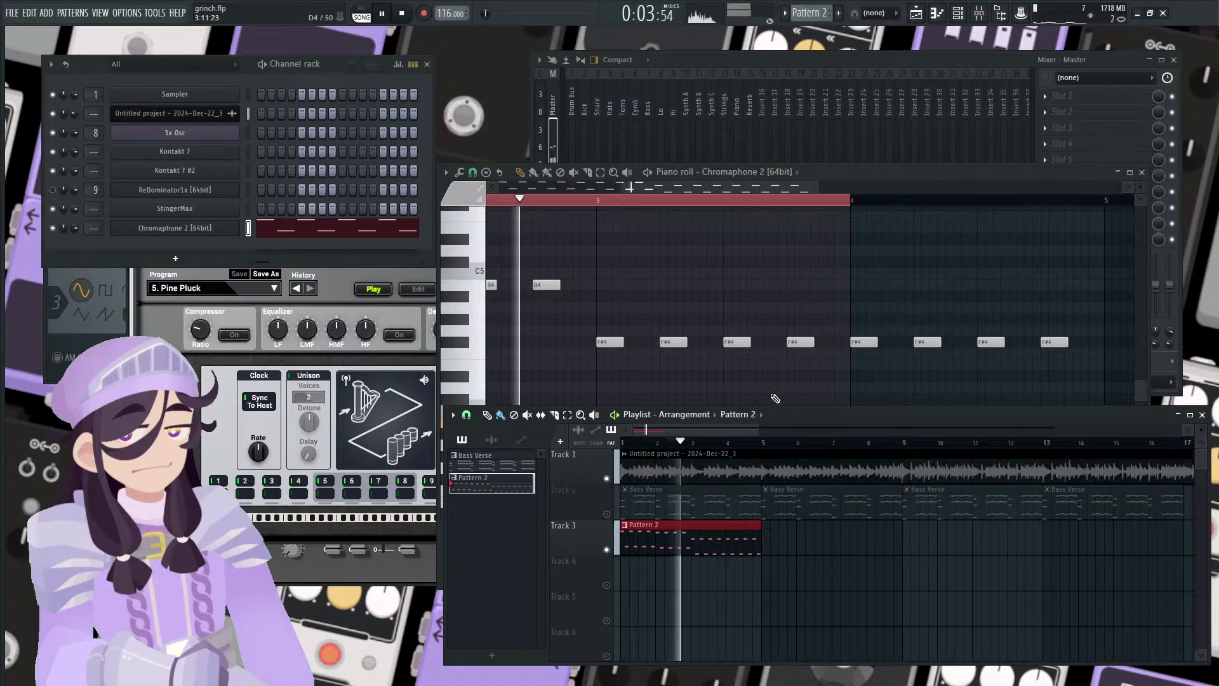
key("space")
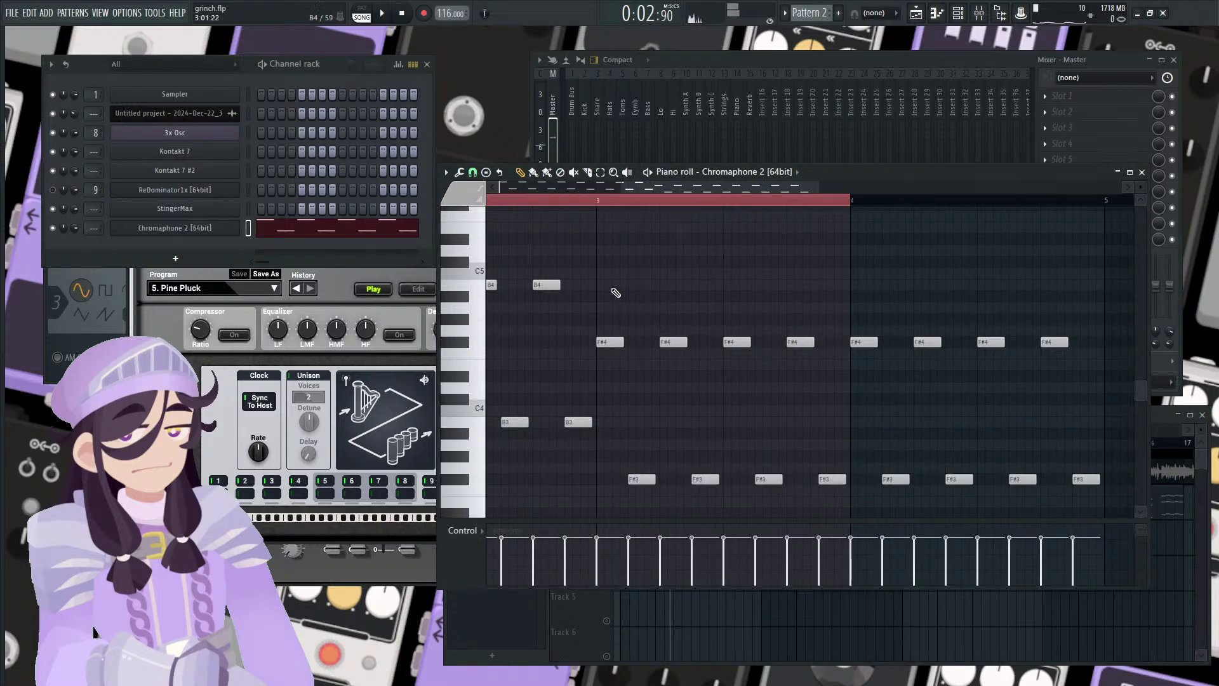
left_click(581, 201)
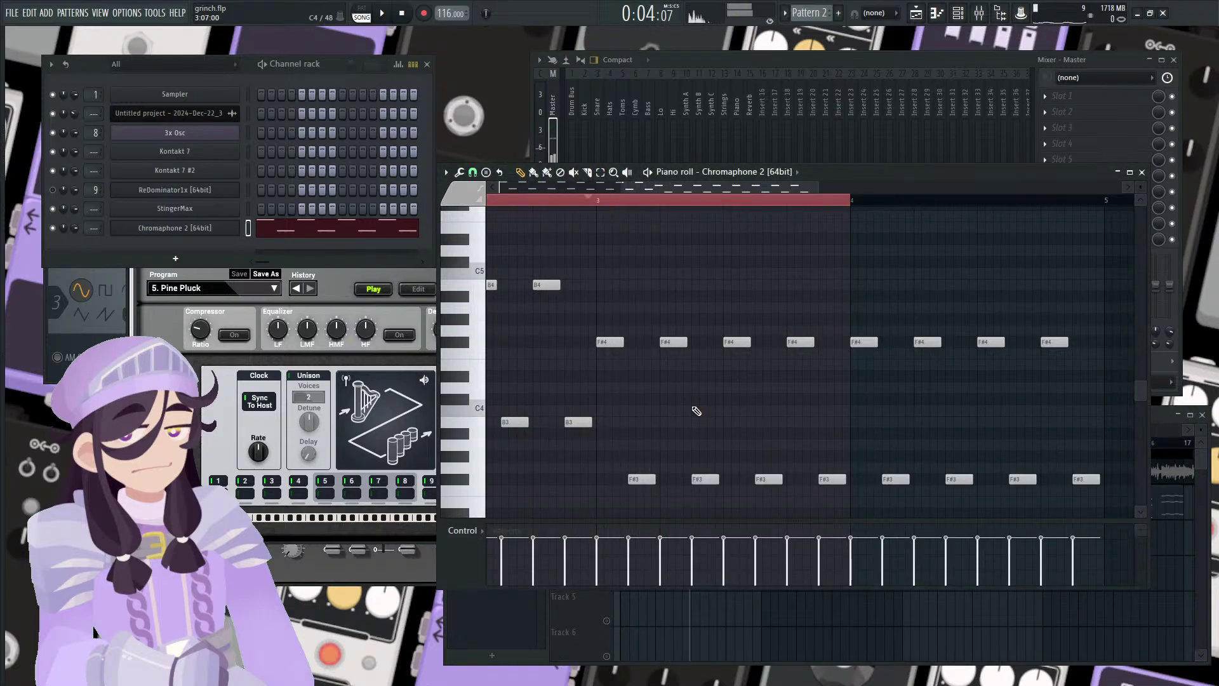
Try raising the third F#4 of bar 3 to G4, play it, and return it to F#4
left_click_drag(738, 342, 738, 330)
key("space")
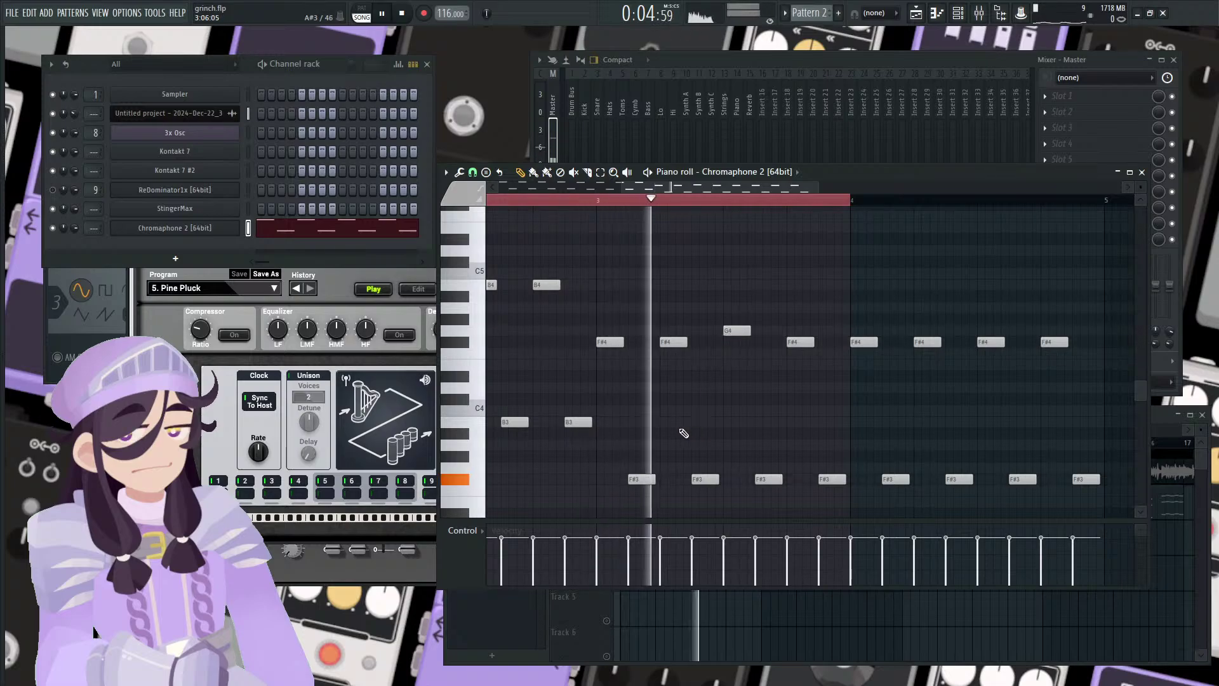
key("space")
left_click_drag(737, 330, 737, 343)
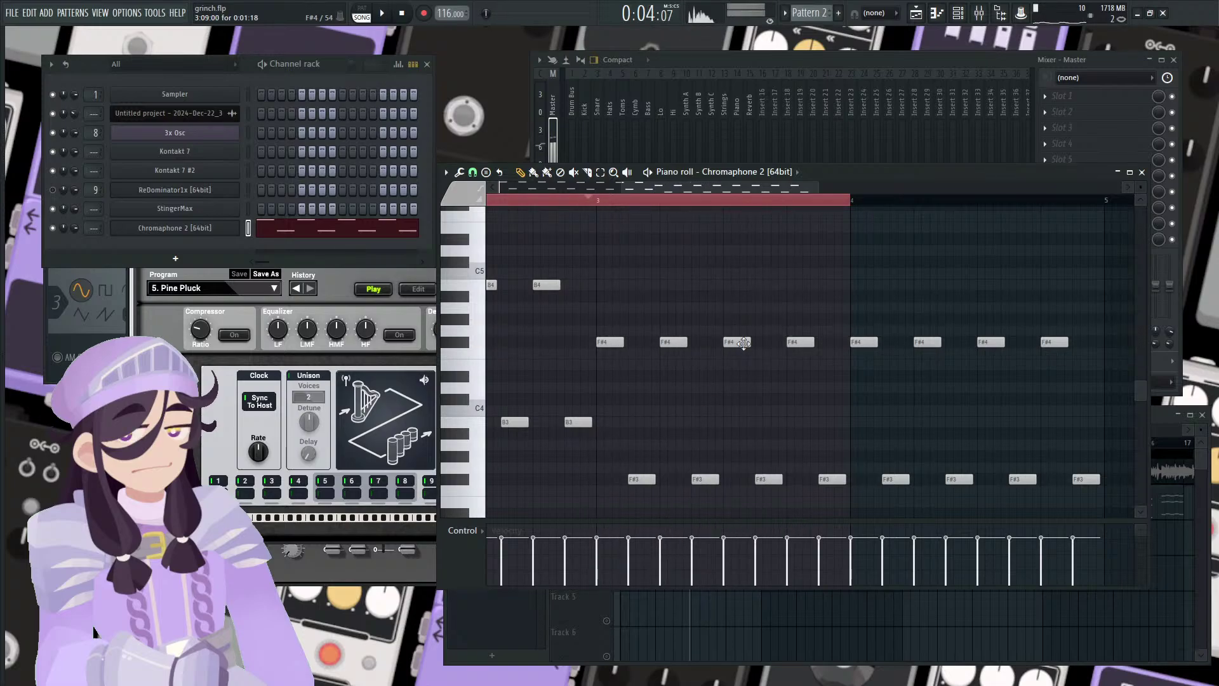
Raise the last F#4 of bar 3 to G4, remove the last F#3 of that bar, and play the result
left_click_drag(798, 308, 787, 342)
right_click(787, 343)
right_click(829, 477)
key("space")
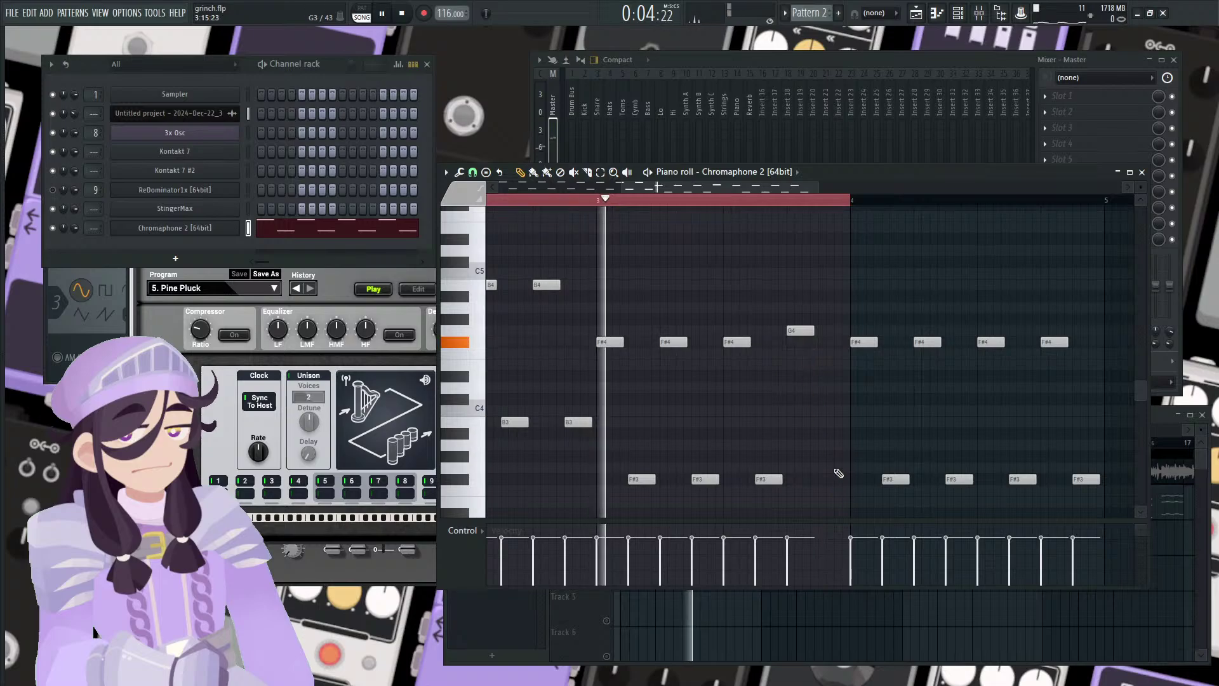
scroll(819, 451, "down", 3)
scroll(820, 451, "up", 2)
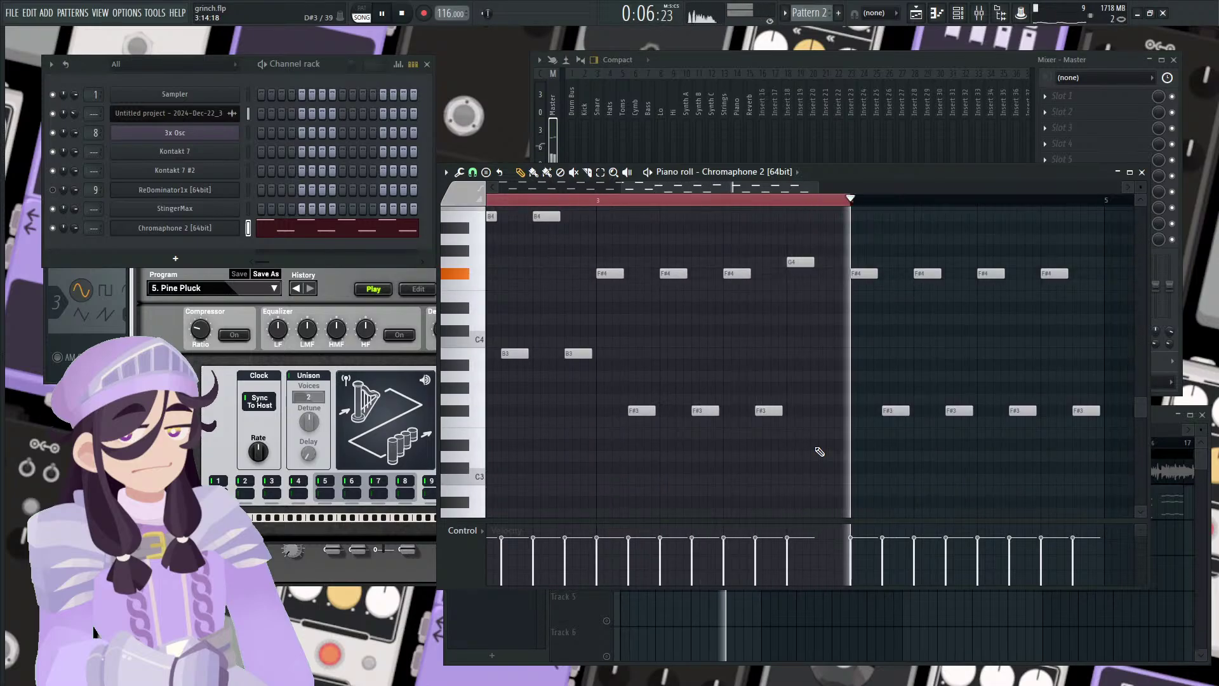
key("space")
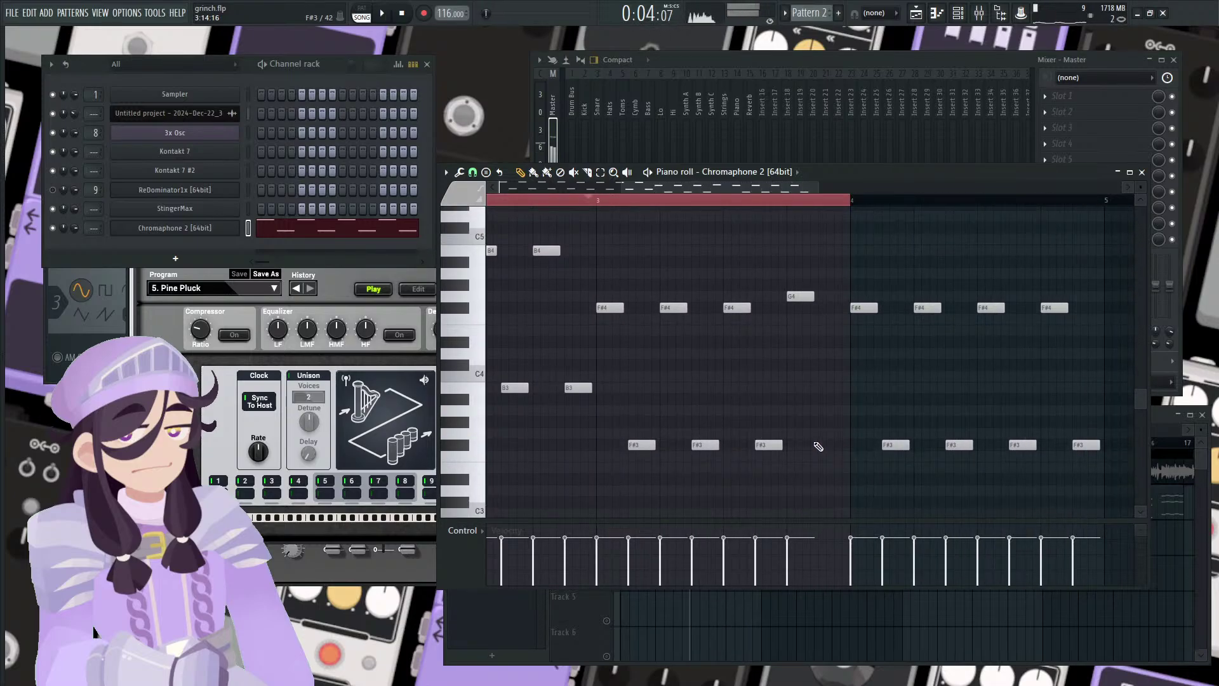
Lower the last F#4 of bar 4 to E4, remove the last F#3, and play the ending against the audio
scroll(1056, 287, "down", 1)
mouse_move(1055, 275)
left_mouse_down()
mouse_move(1047, 428)
mouse_move(1059, 429)
mouse_move(1052, 291)
left_mouse_up()
right_click(1085, 410)
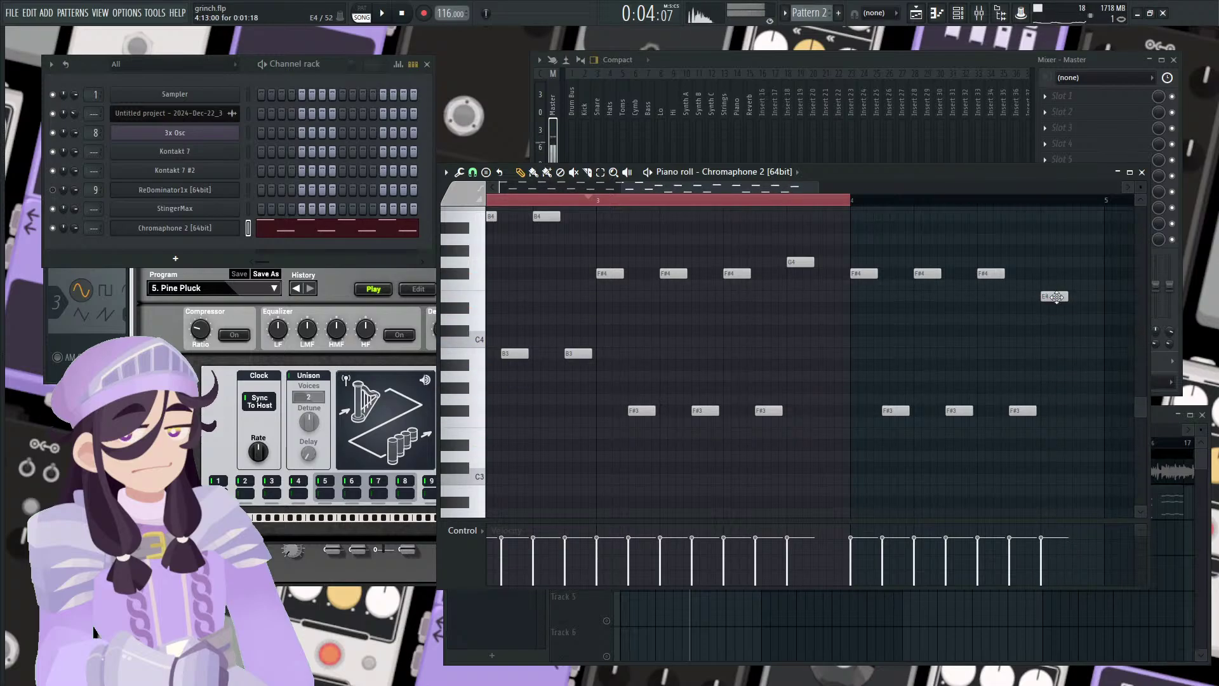
key("space")
key("ctrl+a")
scroll(989, 327, "up", 2)
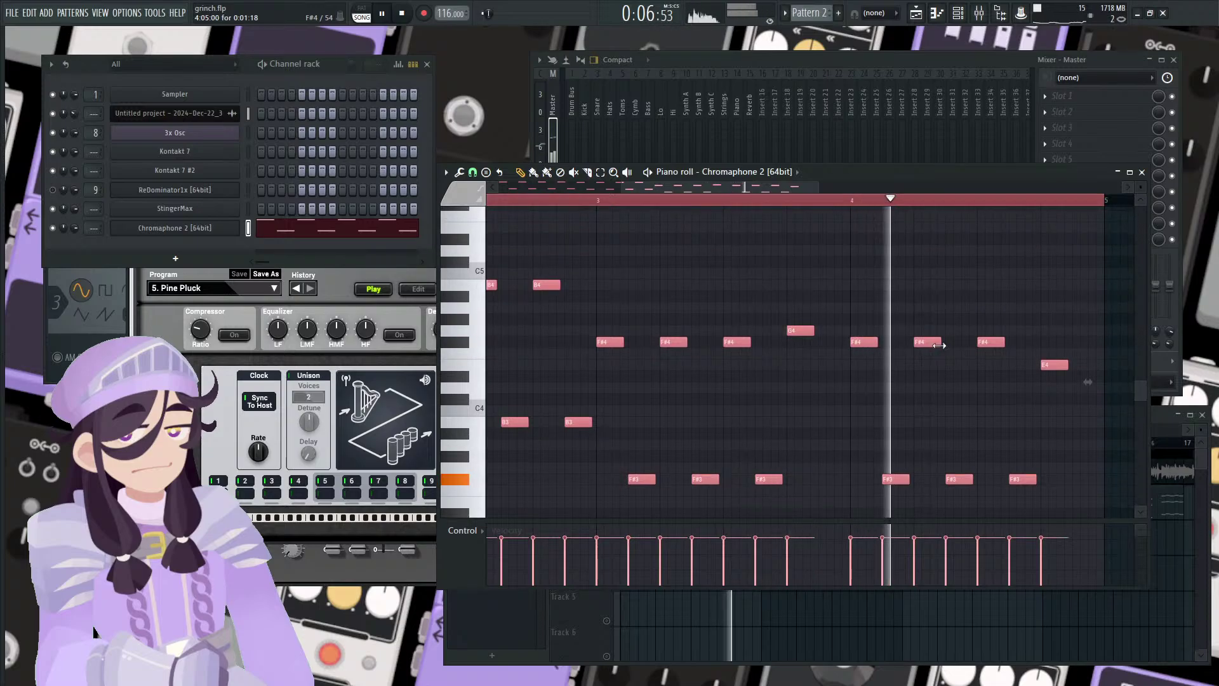
left_click(899, 285)
right_click(899, 284)
key("space")
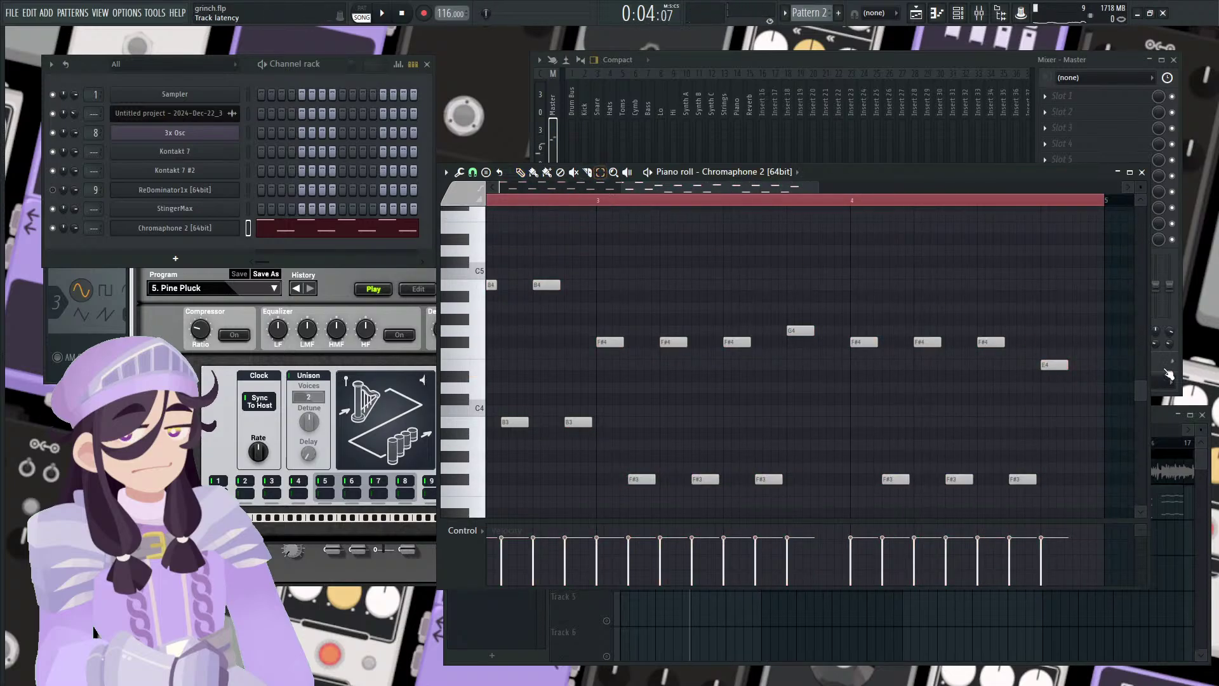
Try the final bar 4 note an octave lower at E3 during playback, and return it to E4
left_click(1045, 363)
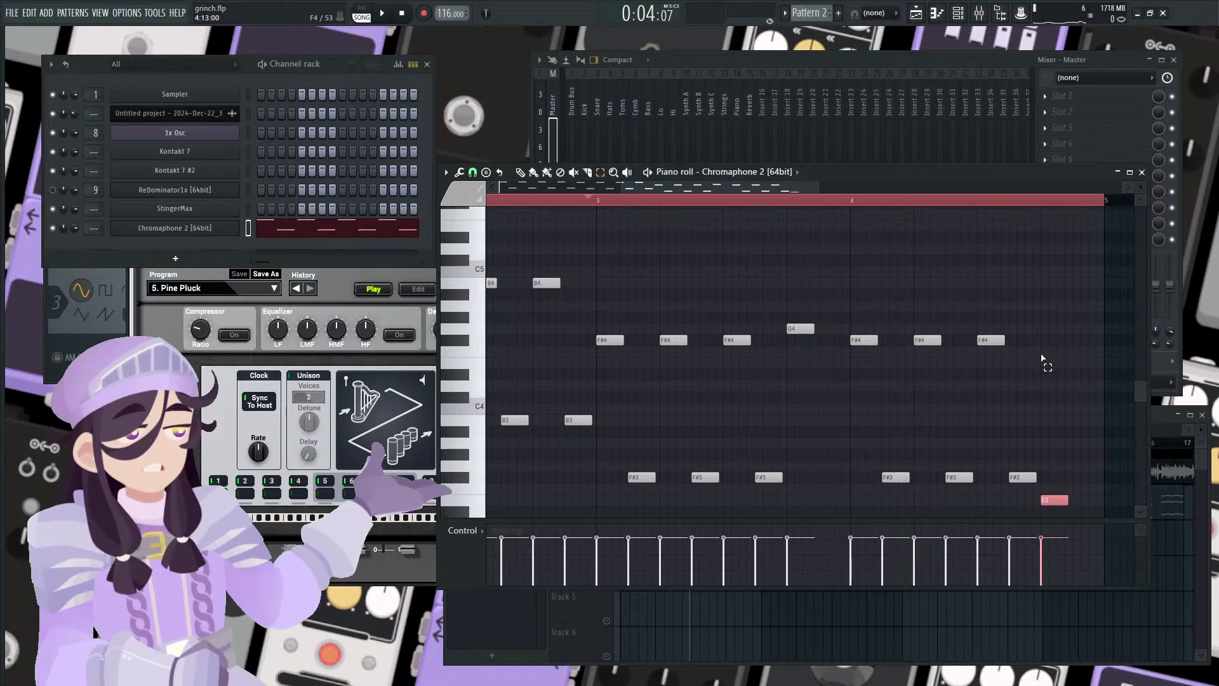
key("space")
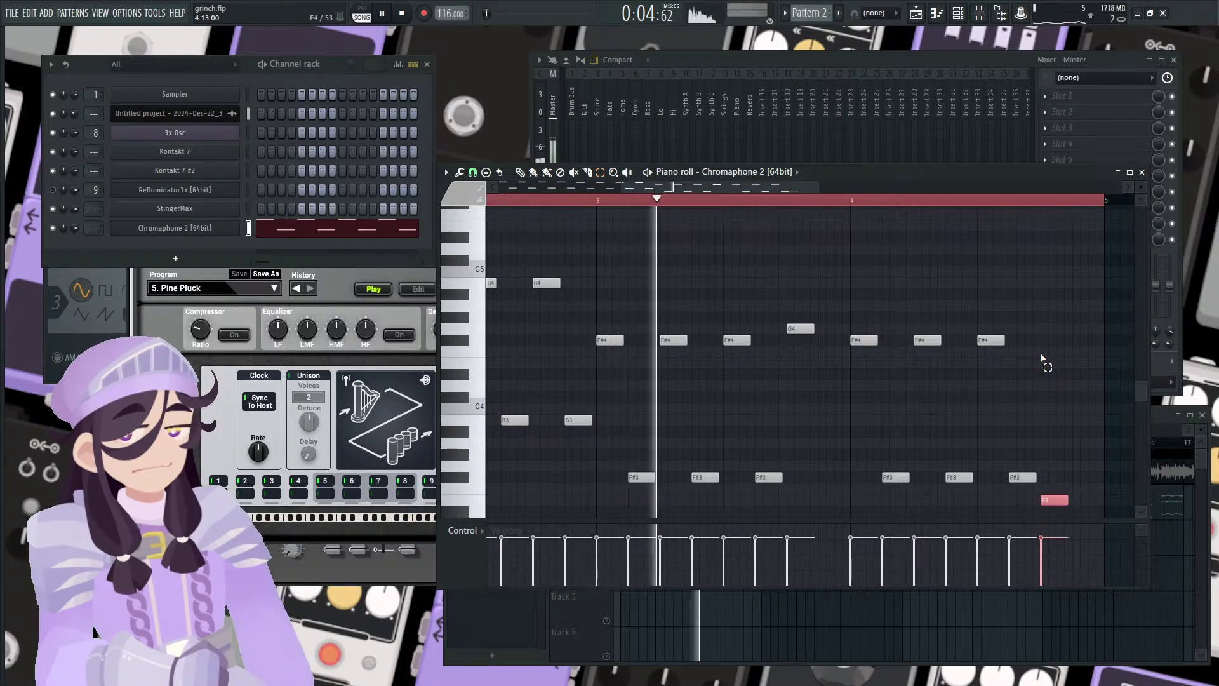
scroll(1073, 359, "down", 2)
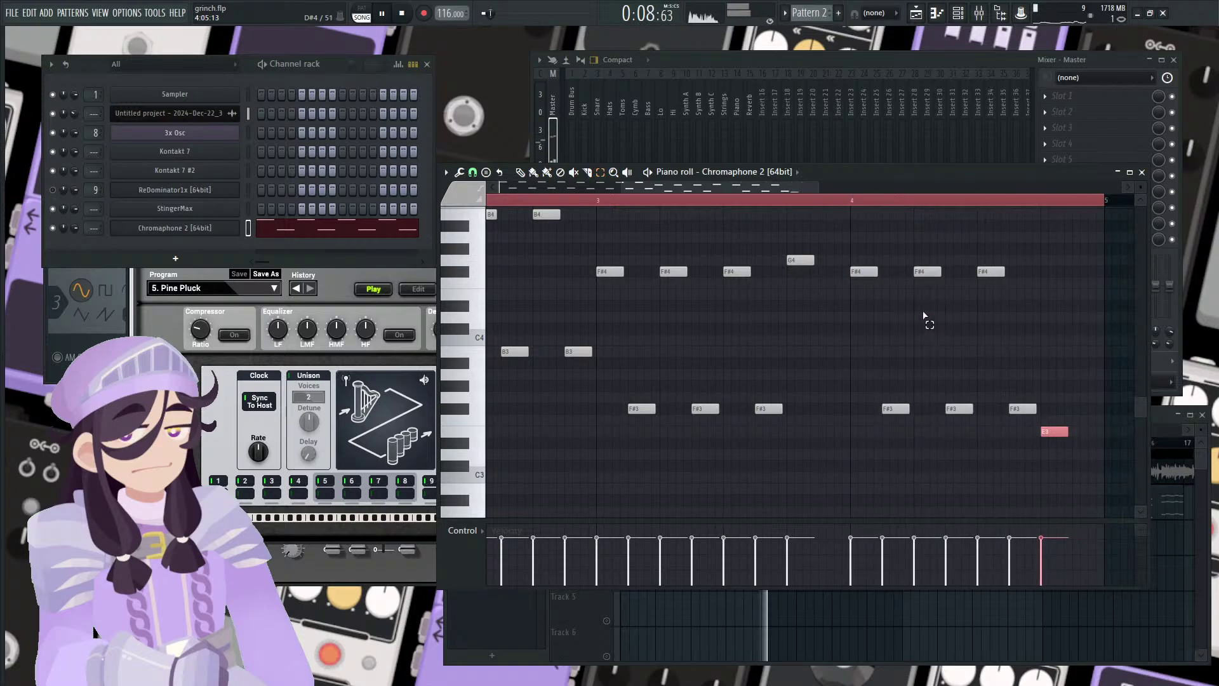
scroll(926, 320, "down", 2, "ctrl")
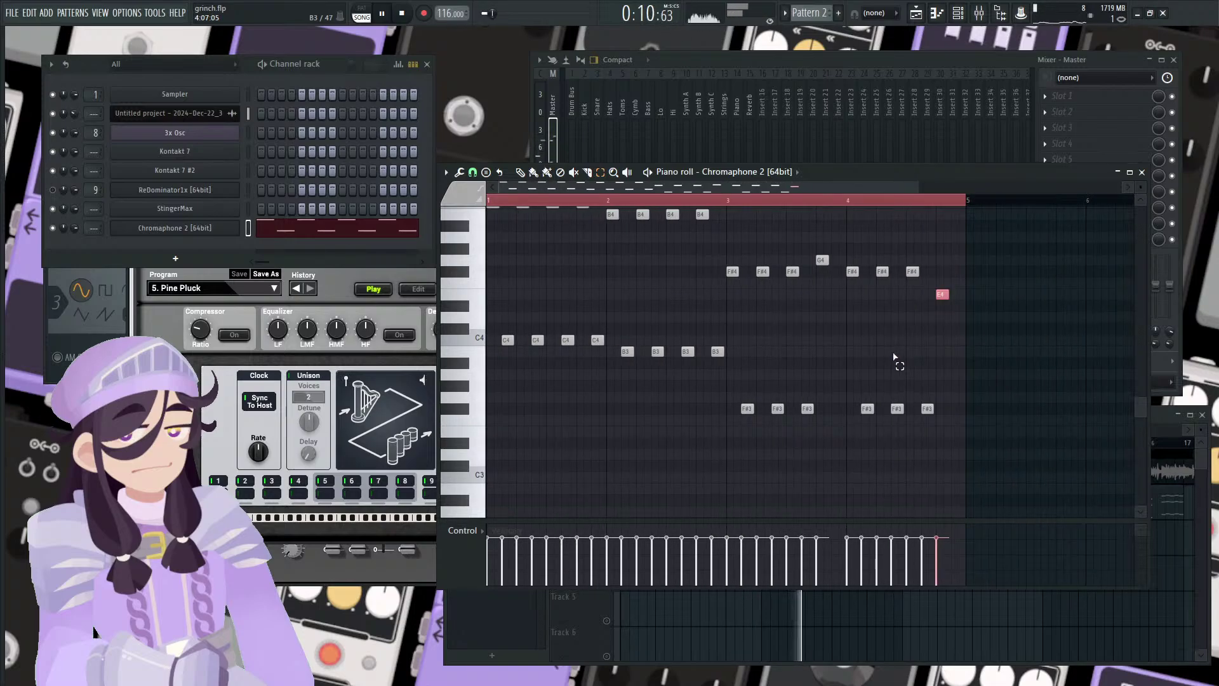
scroll(895, 358, "up", 2)
Mute the song audio on Track 1, unmute the Bass Verse on Track 2, and briefly play the arrangement
left_click(521, 608)
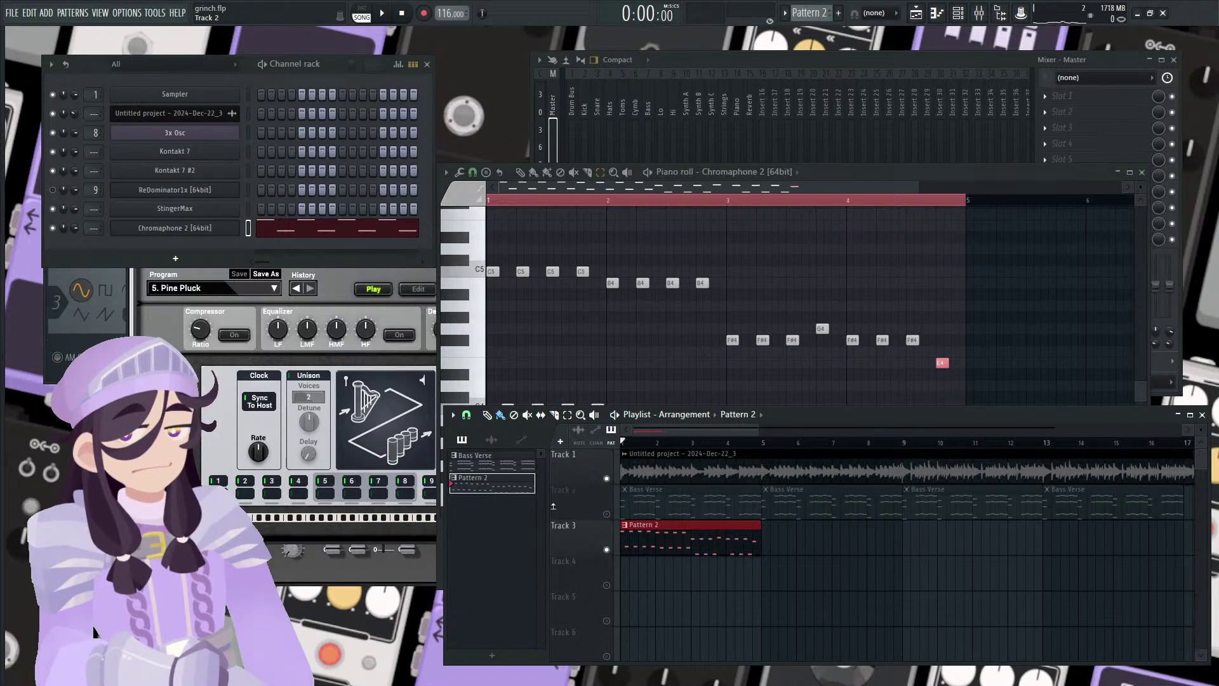
left_click_drag(607, 513, 608, 479)
key("space")
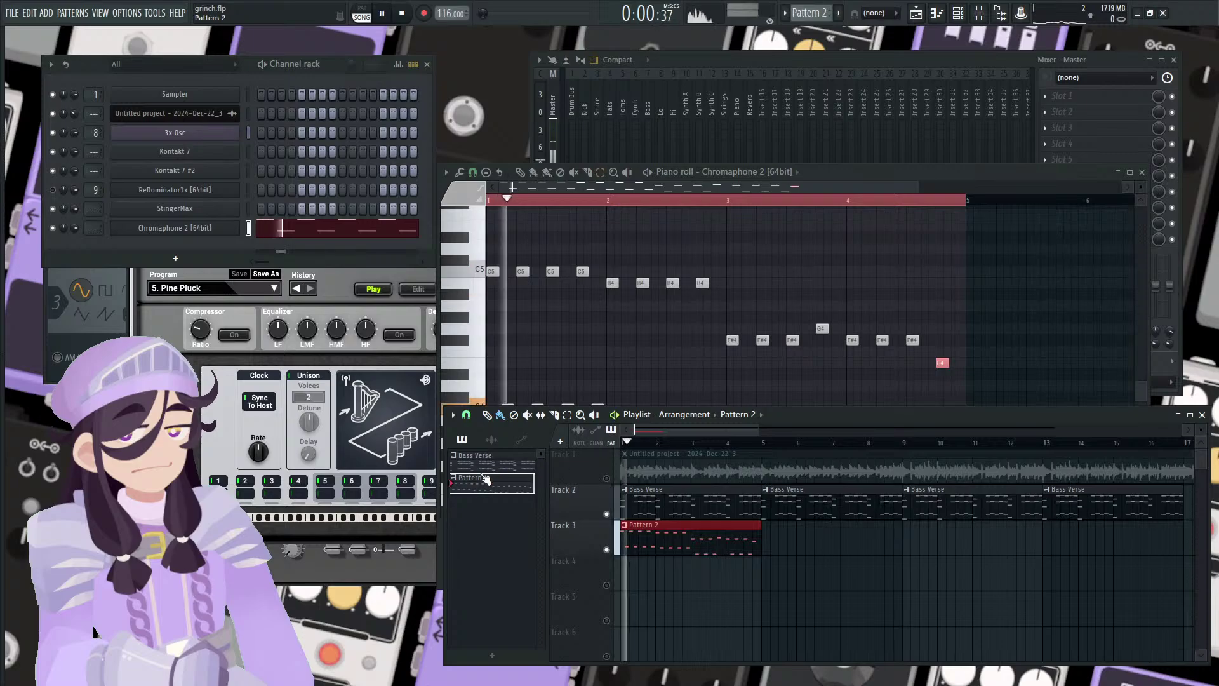
key("space")
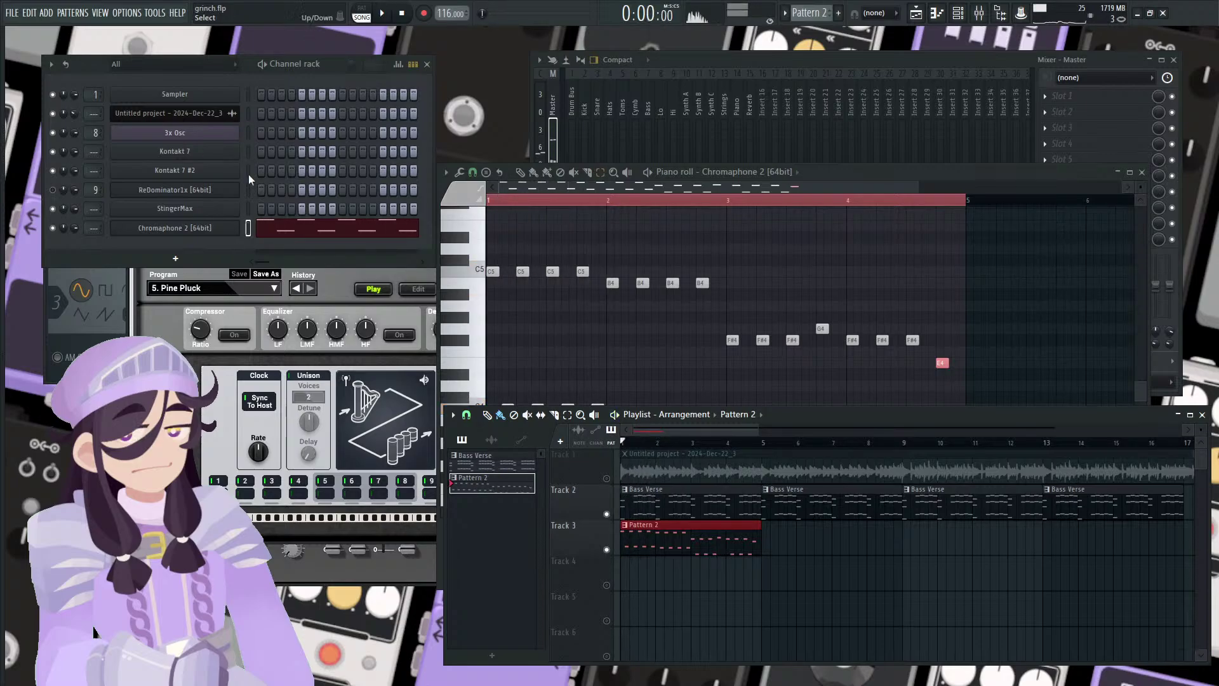
Delete all Chromaphone 2 notes from the Bass Verse pattern
left_click(492, 460)
key("F7")
left_click(279, 232)
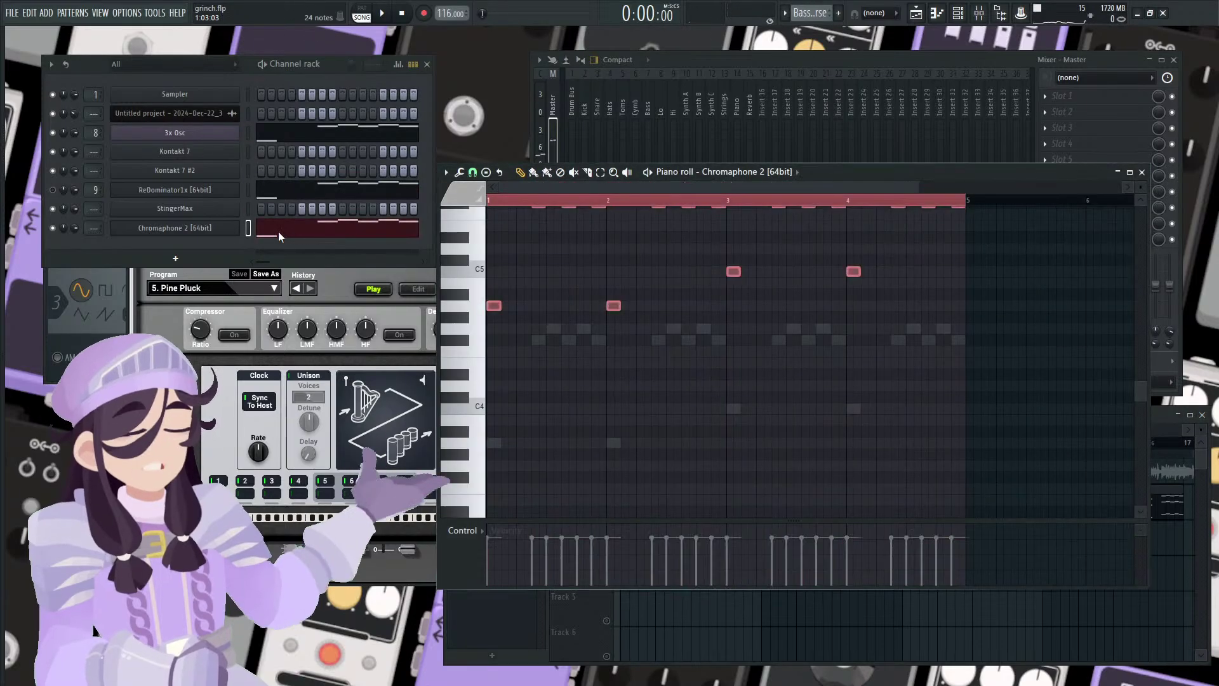
key("ctrl+a")
key("Delete")
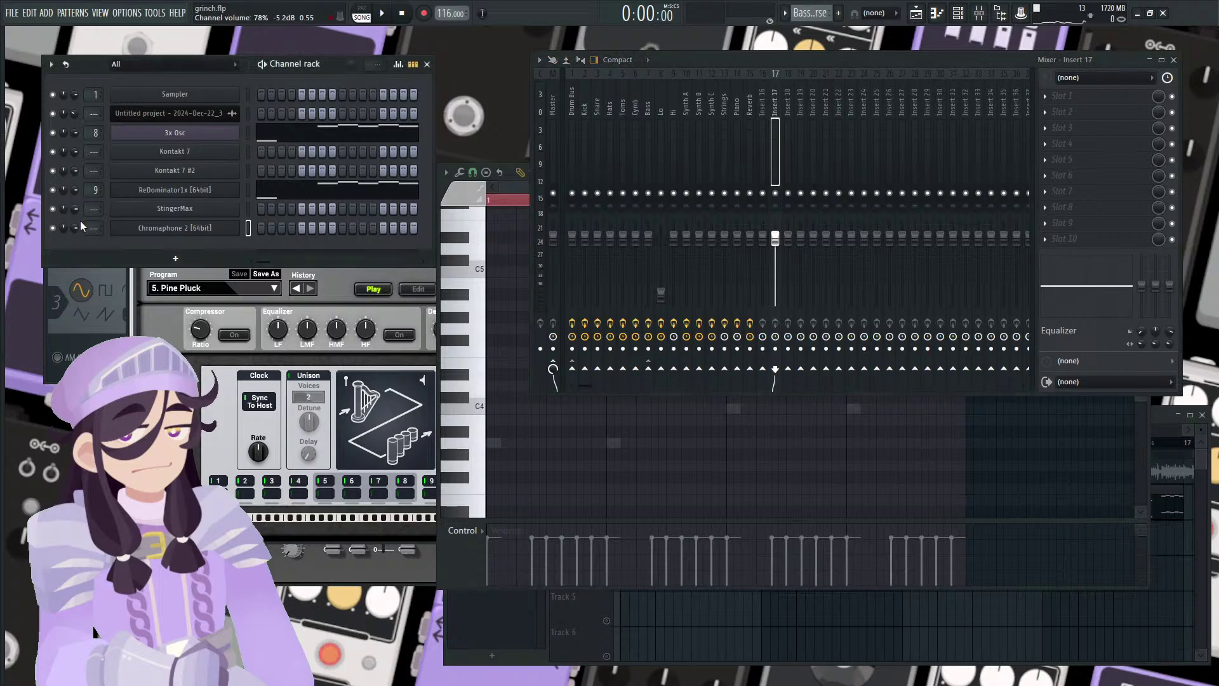
Route the Chromaphone 2 channel to mixer track 10, Synth A, and play it together with the bass
scroll(89, 230, "up", 3)
scroll(90, 230, "up", 1)
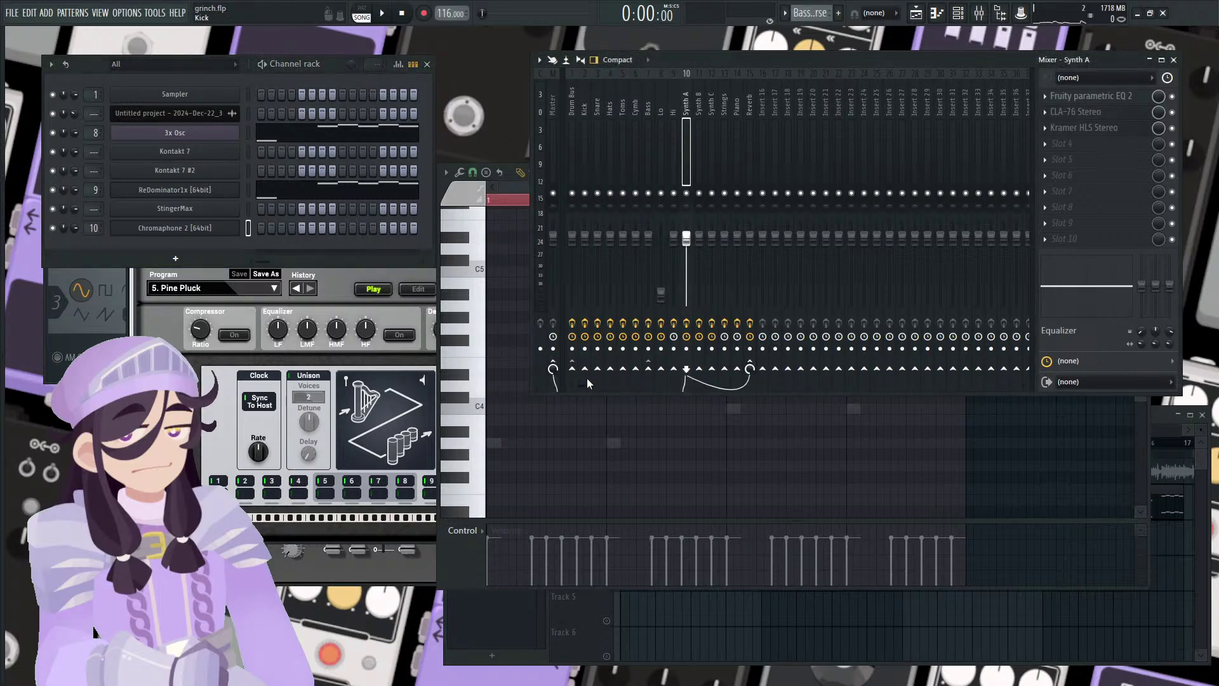
key("space")
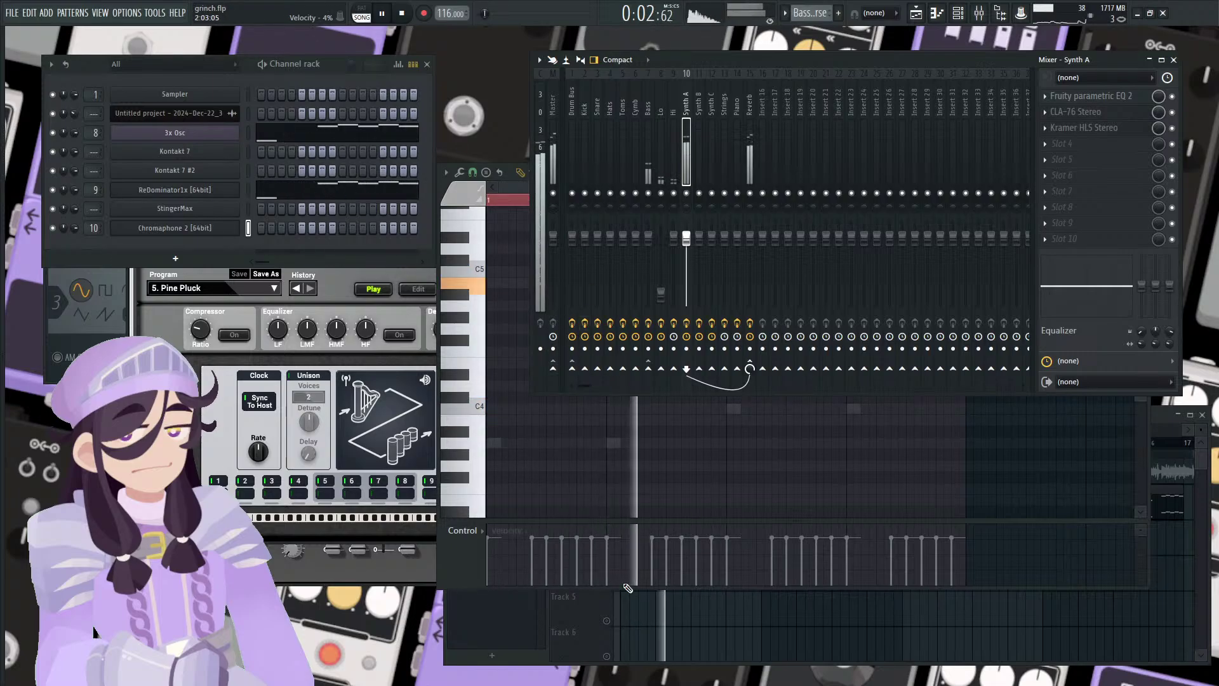
left_click(500, 628)
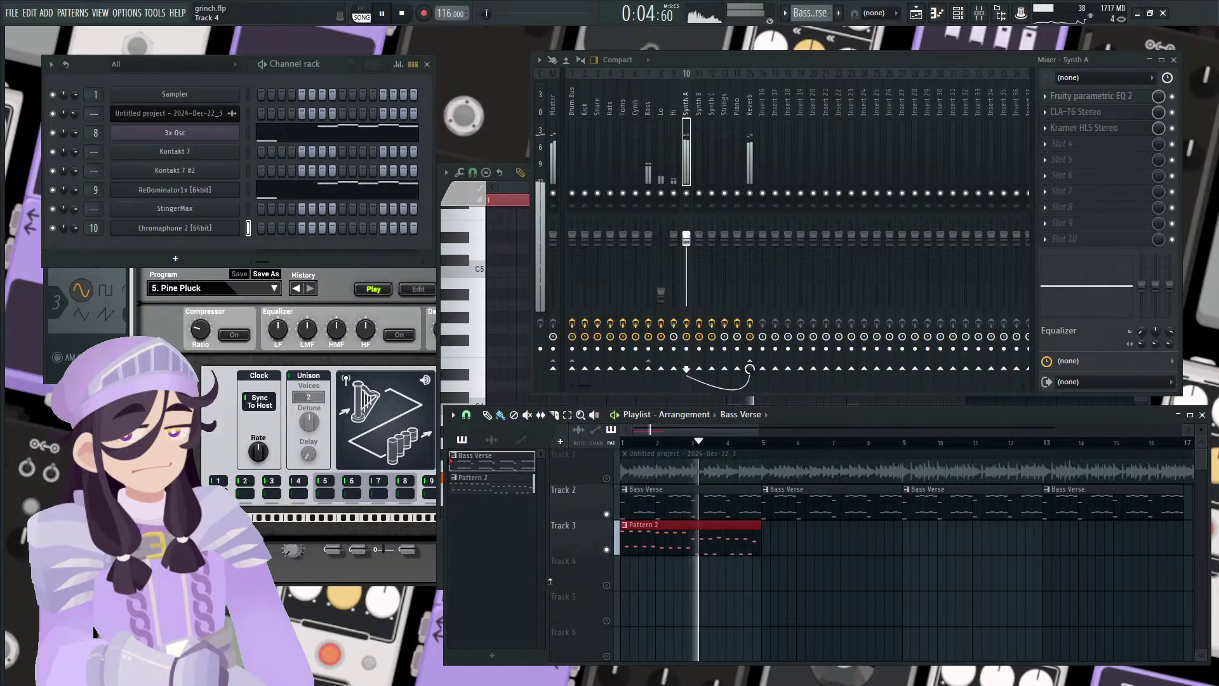
key("space")
scroll(647, 521, "up", 3)
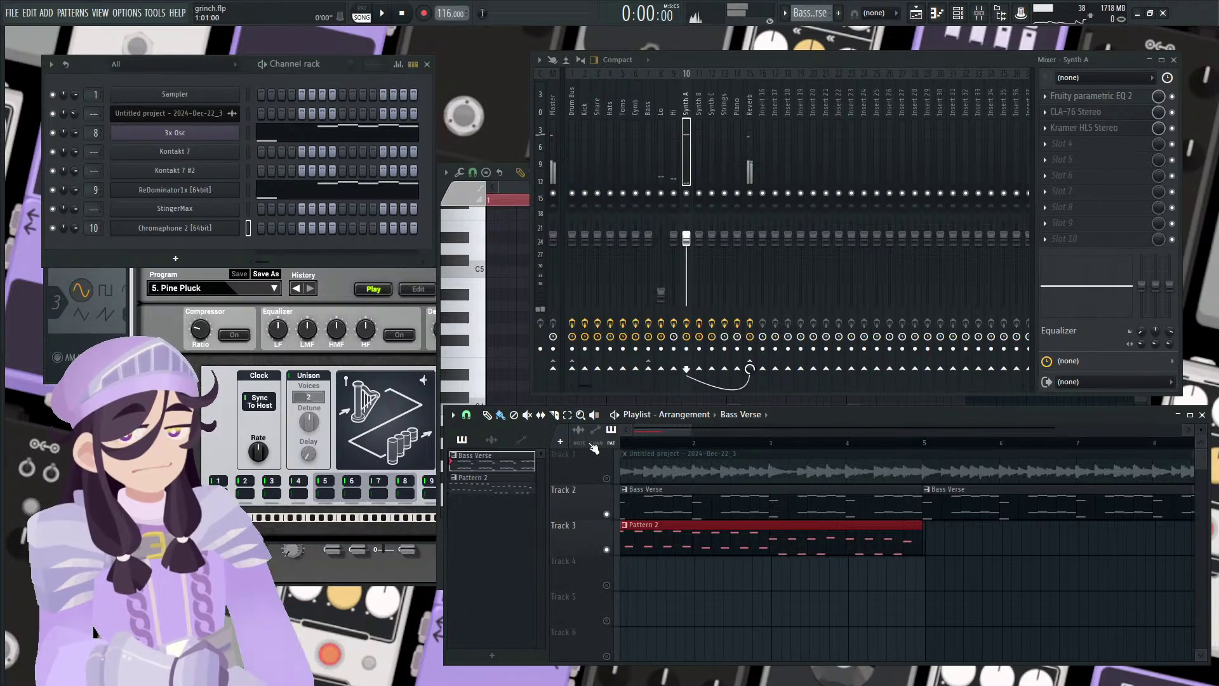
key("space")
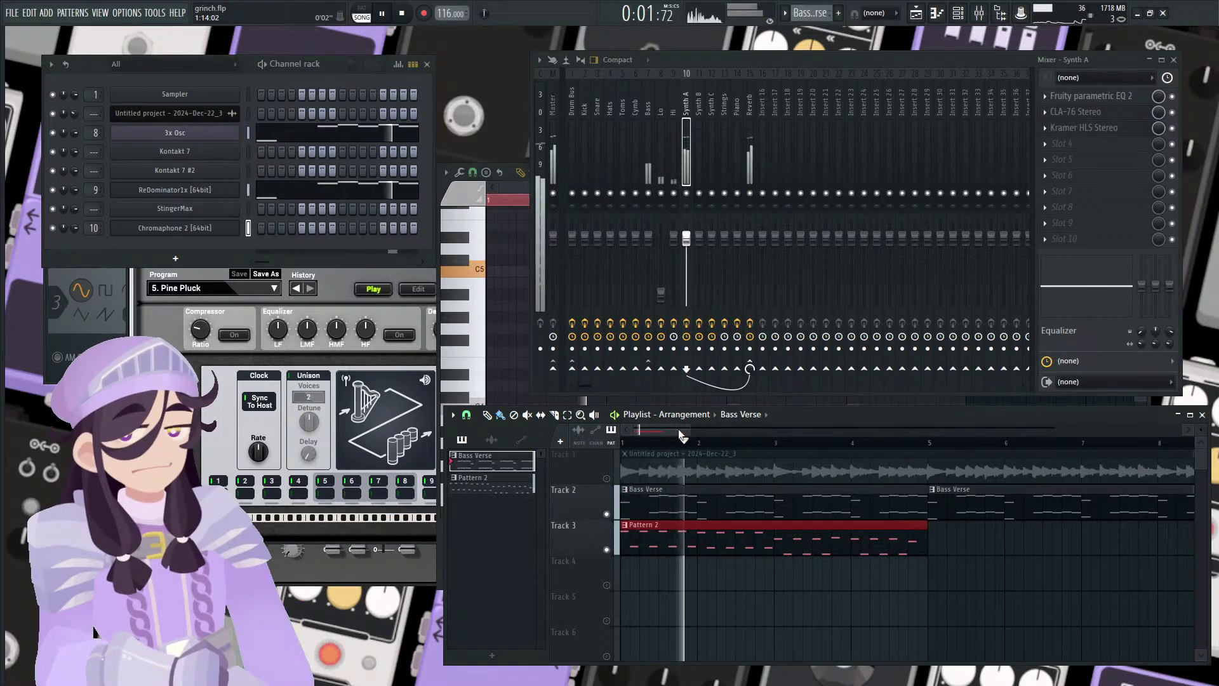
left_click_drag(678, 429, 692, 432)
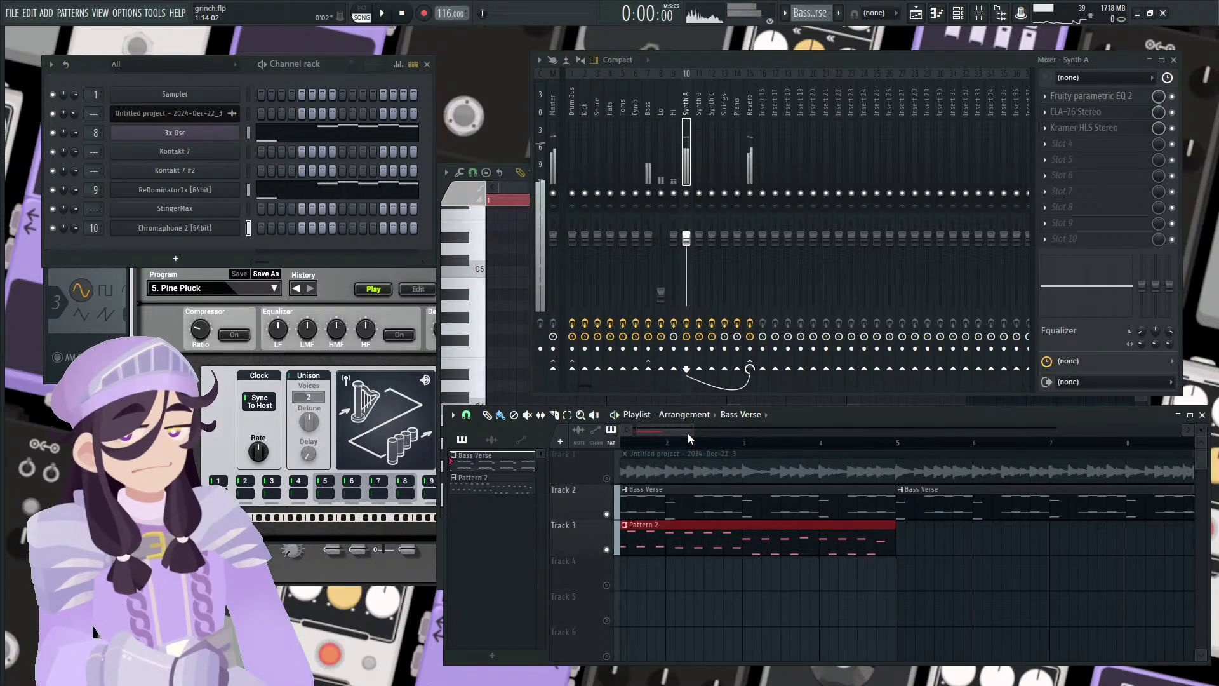
key("space")
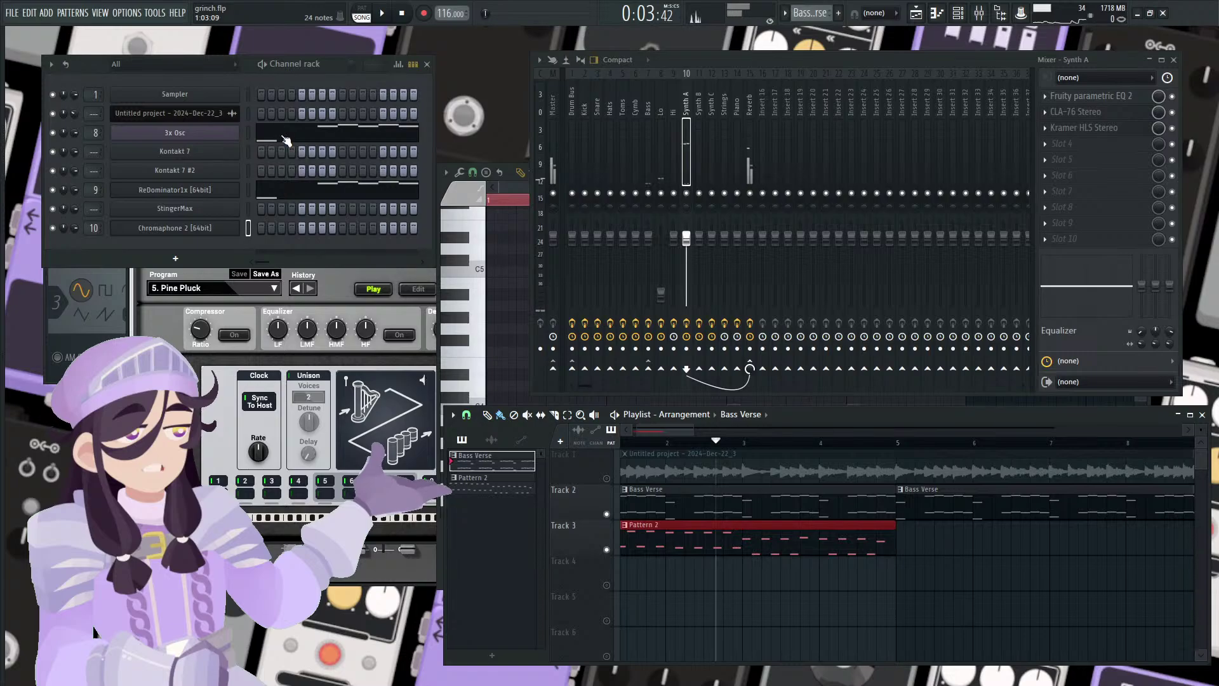
Open the Chromaphone 2 notes of Pattern 2 and play the Track 1 song audio alone, muting Tracks 2 and 3
left_click(504, 487)
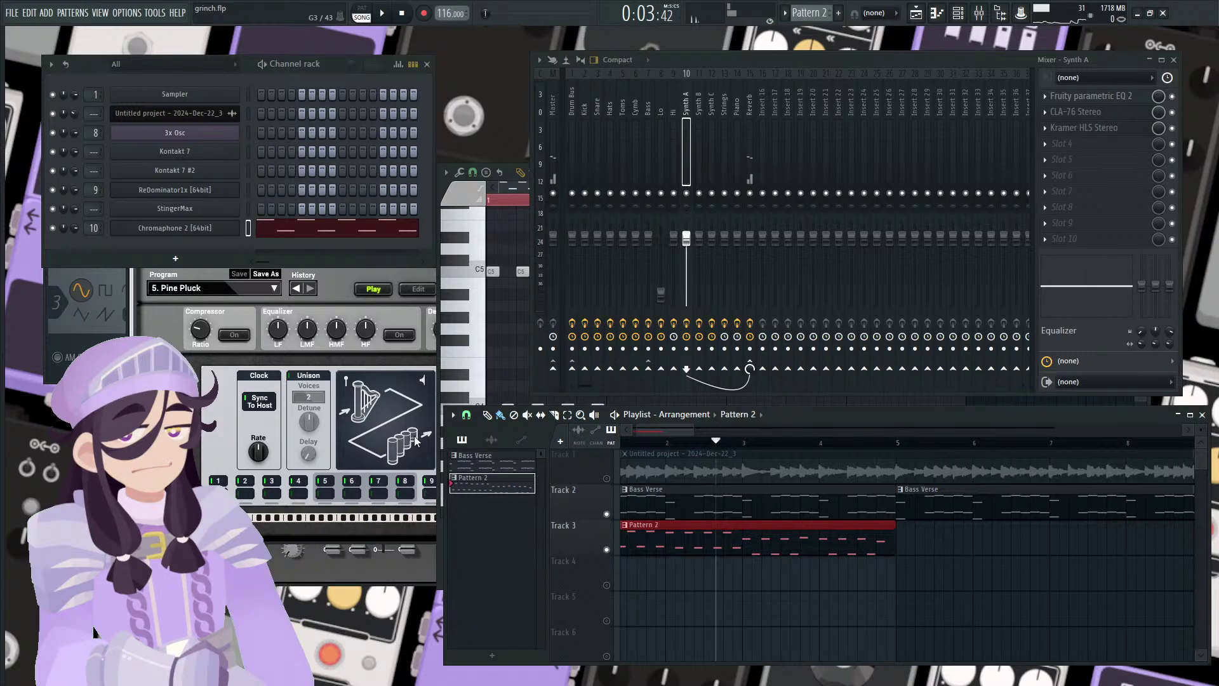
left_click(327, 235)
left_click(373, 237)
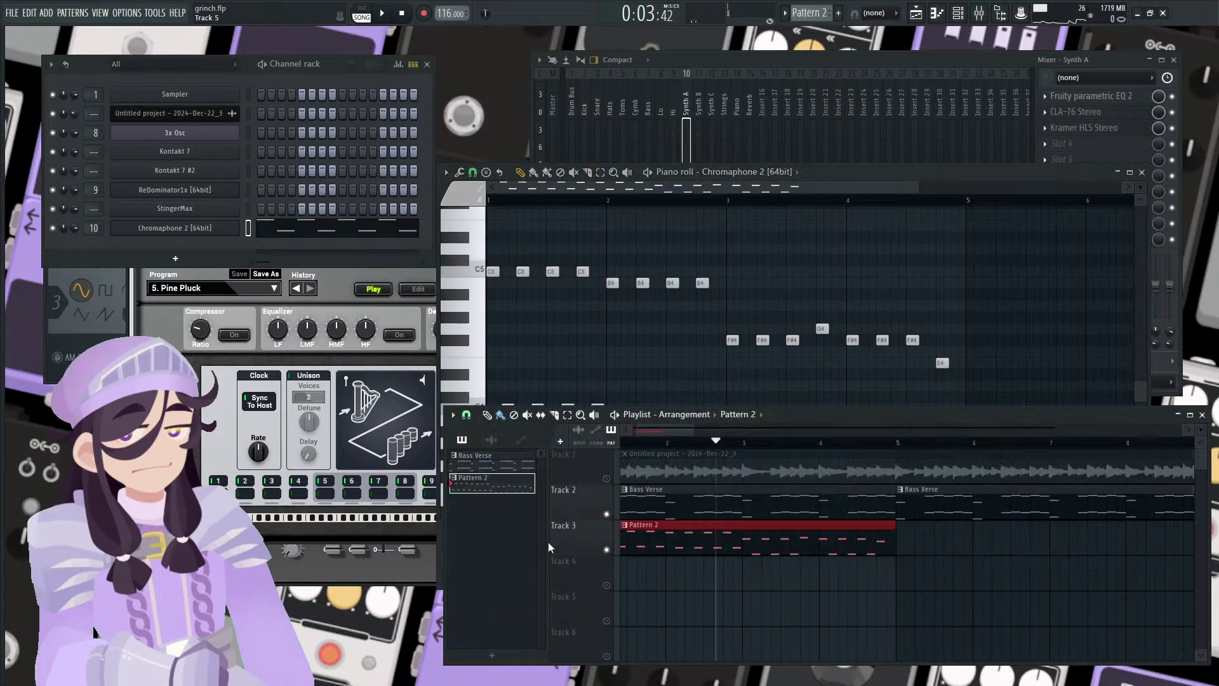
left_click(606, 479)
left_click(607, 514)
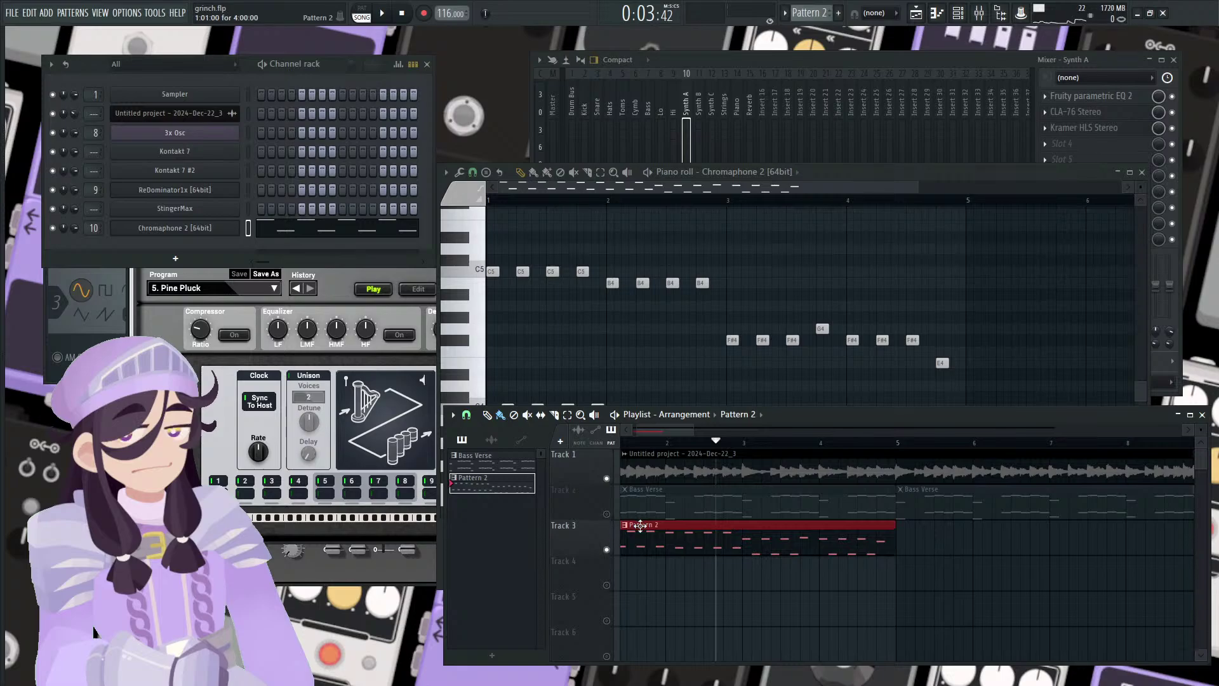
left_click(606, 550)
key("space")
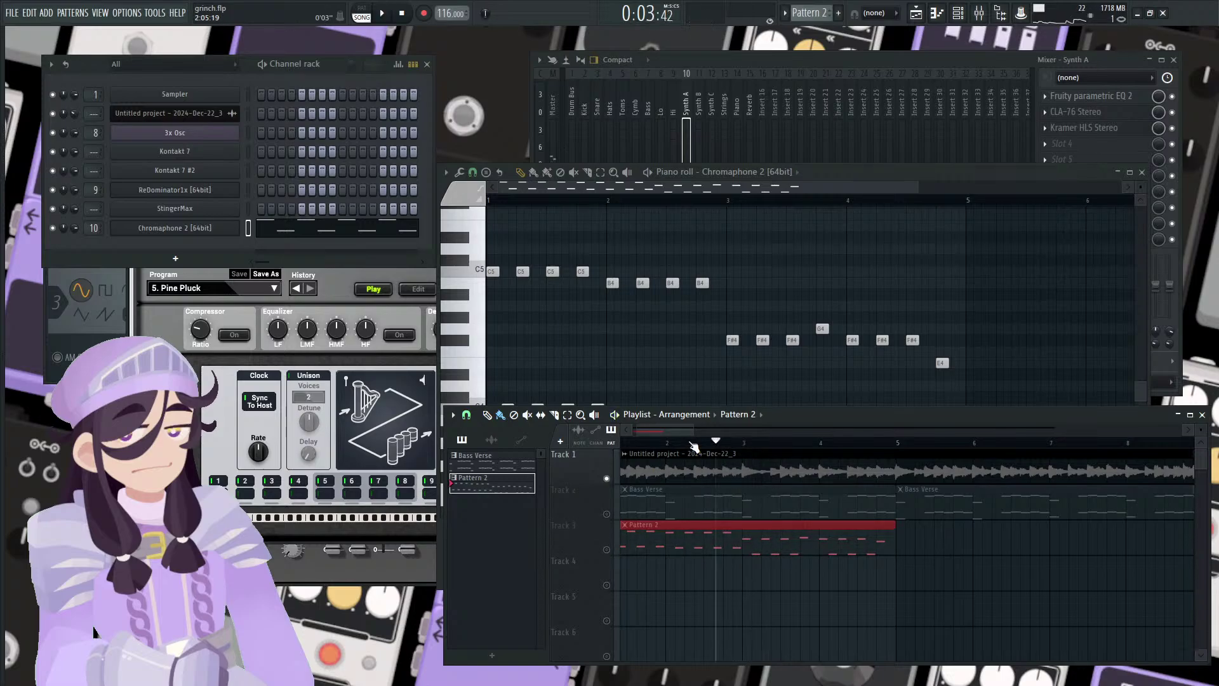
Lower the last B4 and B3 notes of bar 2 to A4 and A3
scroll(689, 368, "up", 3)
scroll(713, 345, "up", 1)
left_click(702, 341)
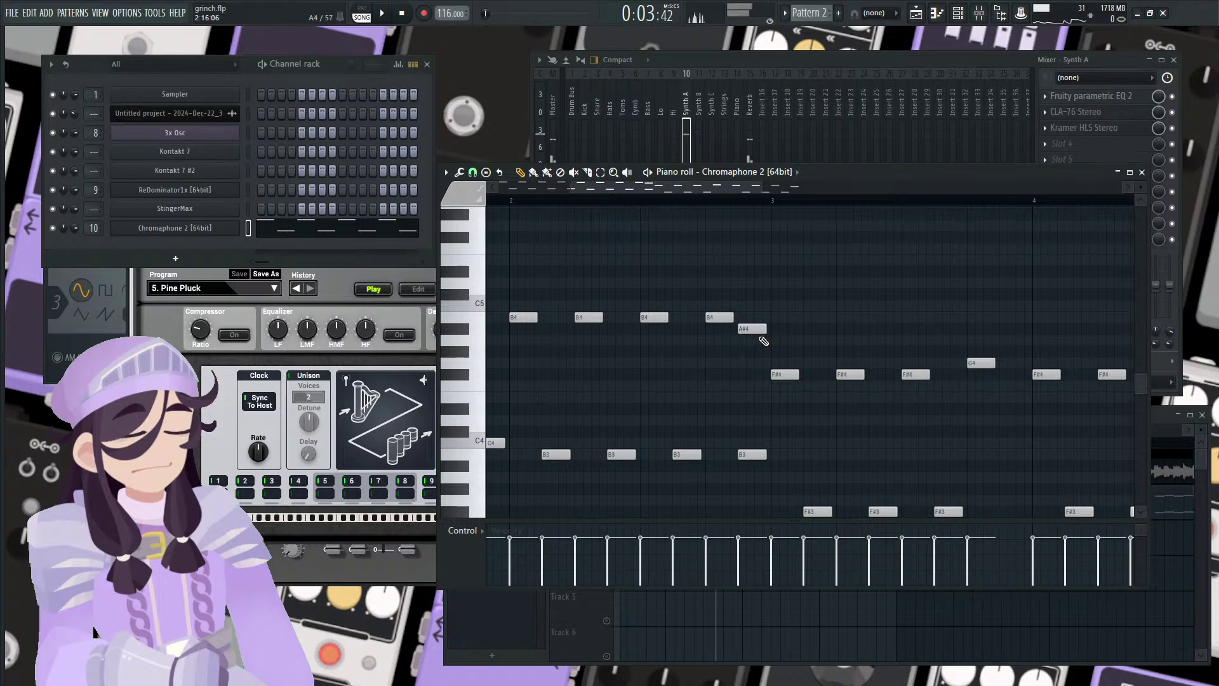
left_click_drag(764, 340, 761, 341)
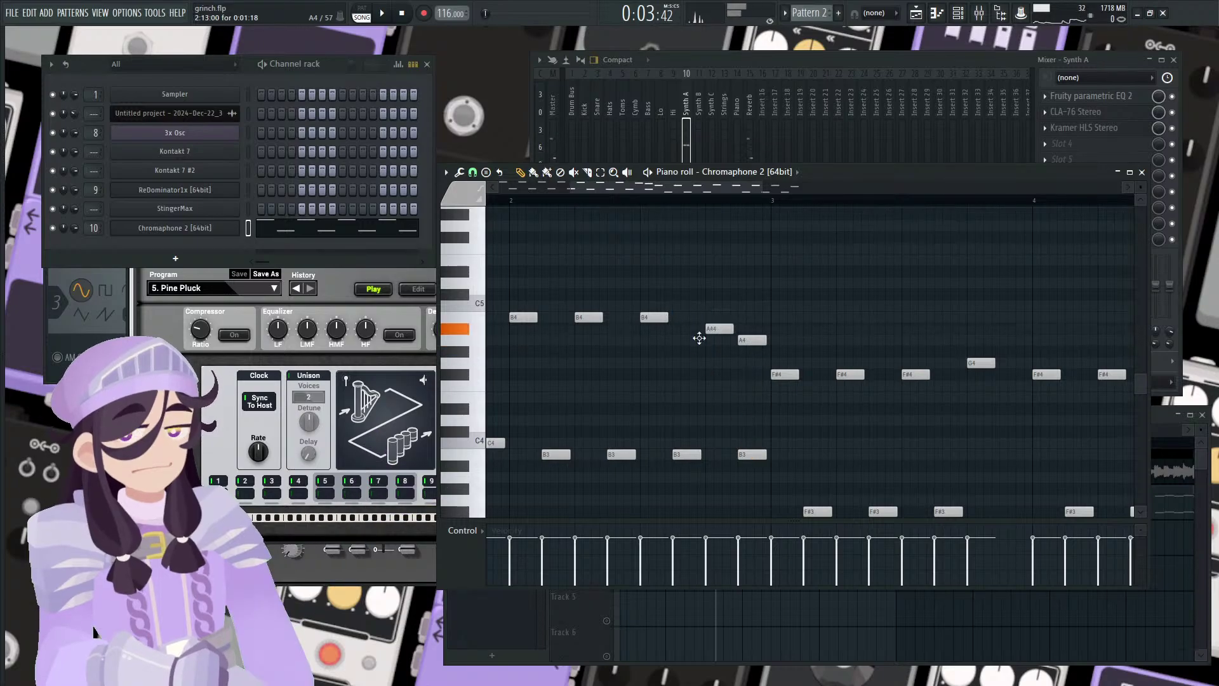
left_click_drag(759, 451, 759, 475)
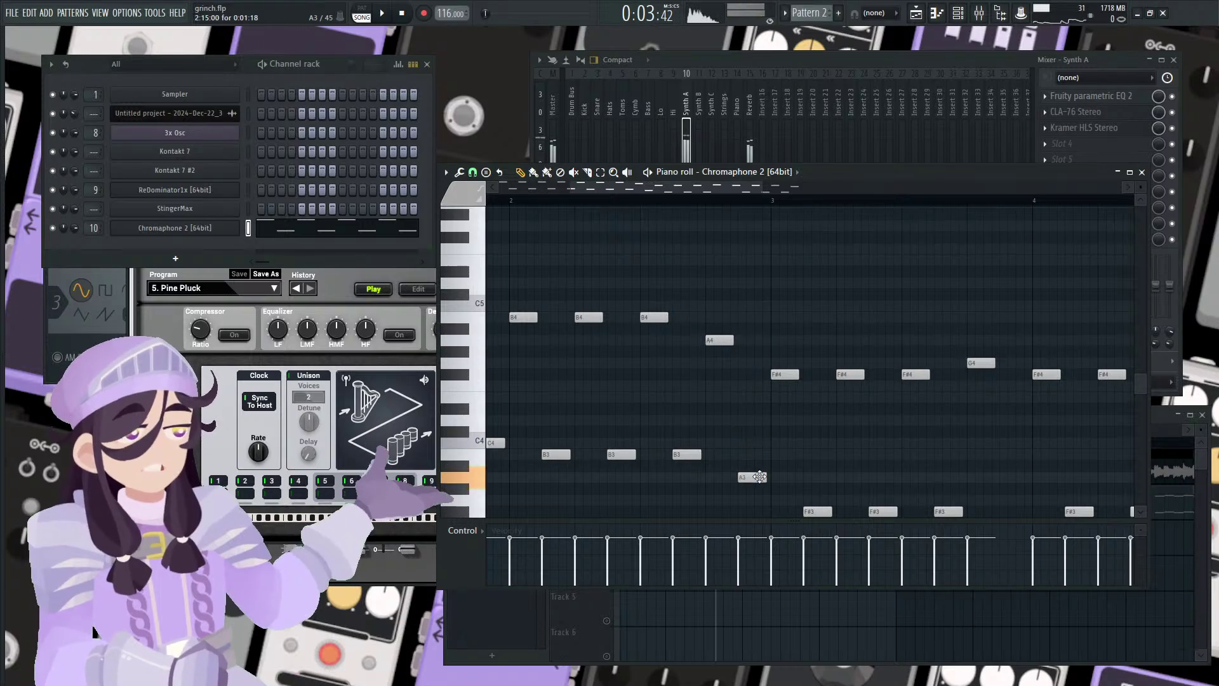
Unmute Track 3 in the playlist and play Pattern 2 together with the Track 1 song audio
left_click(493, 632)
key("space")
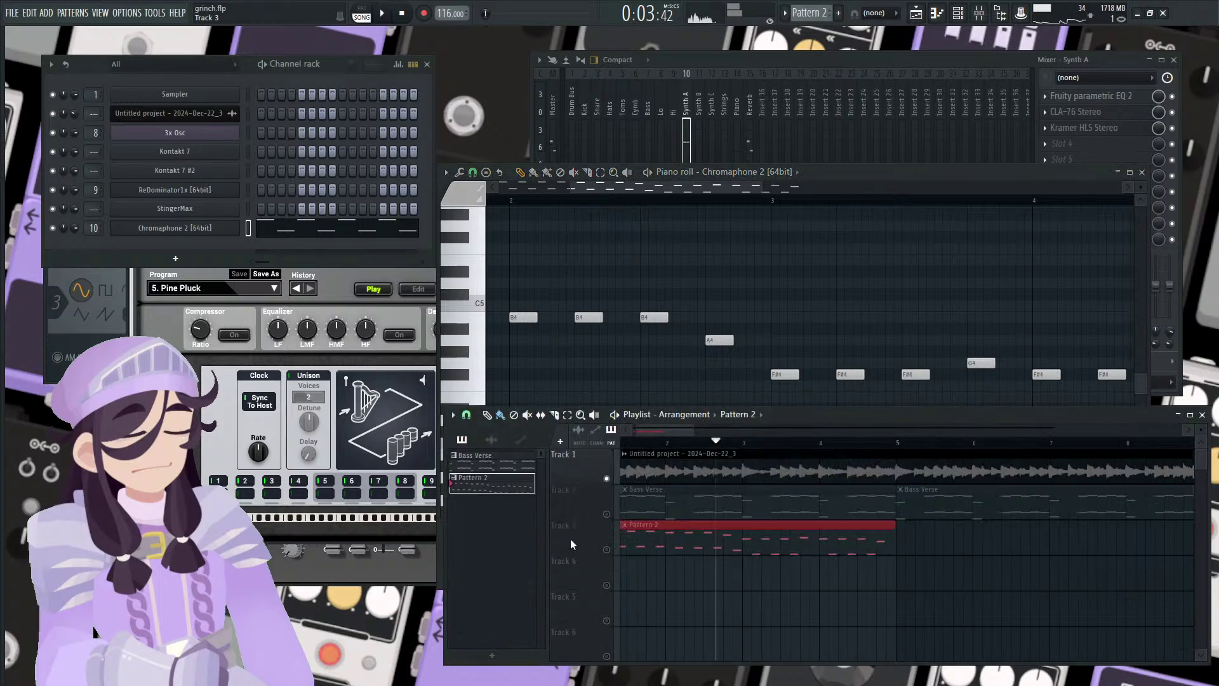
key("space")
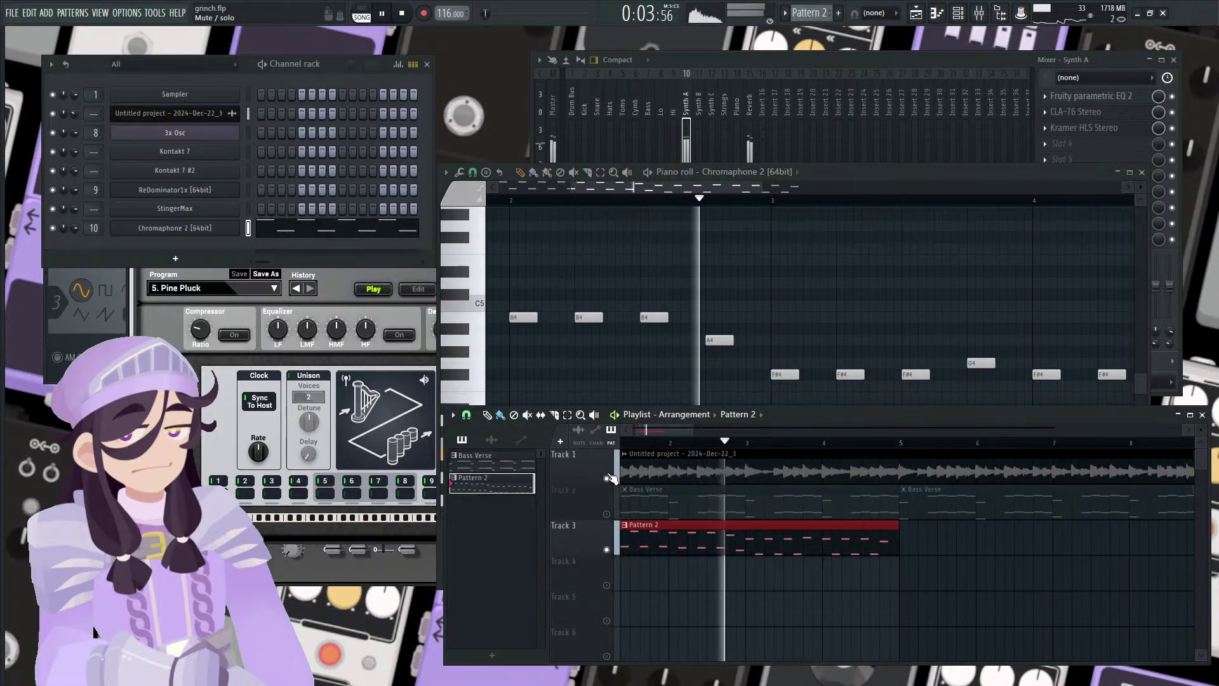
key("space")
Raise the last upper Chromaphone 2 note of bar 2 to B4 and play the part against the song audio
left_click(643, 395)
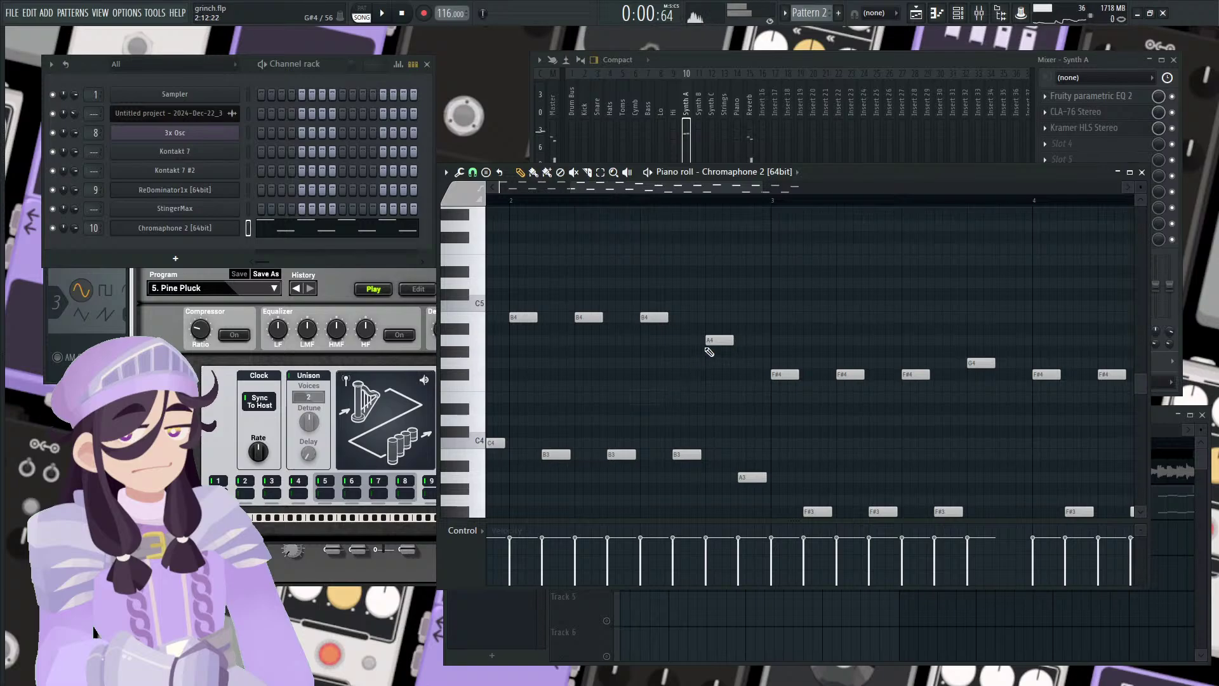
left_click(648, 200)
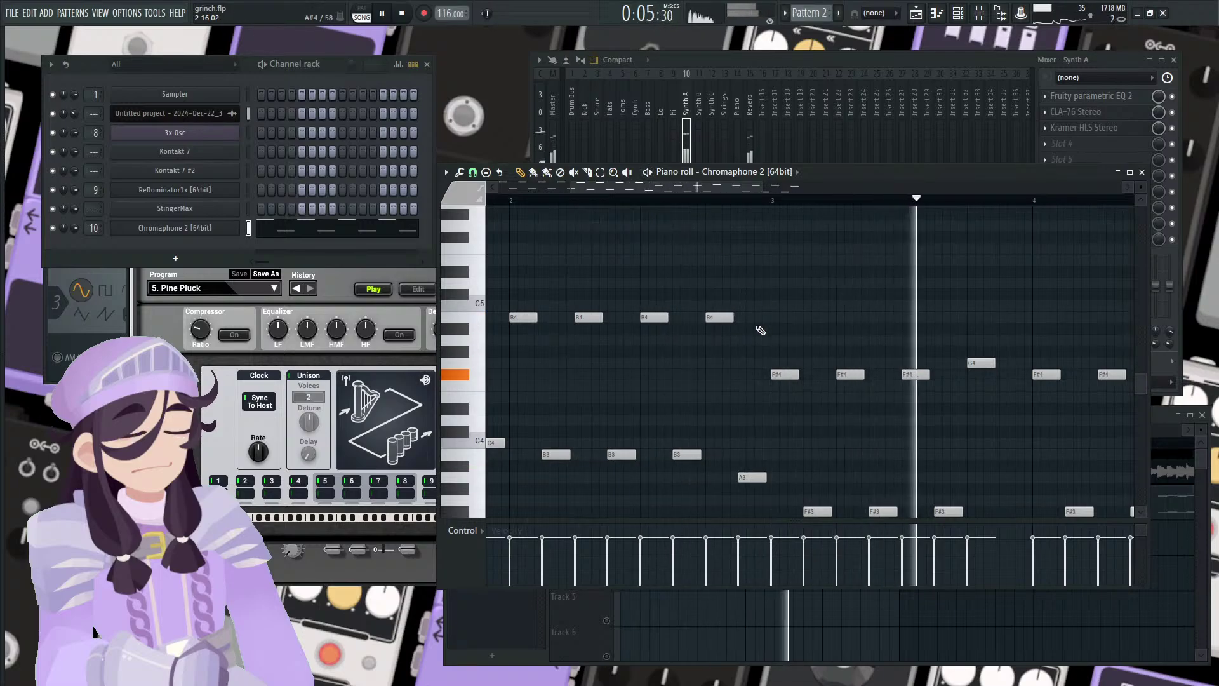
scroll(794, 352, "down", 4)
left_click(518, 600)
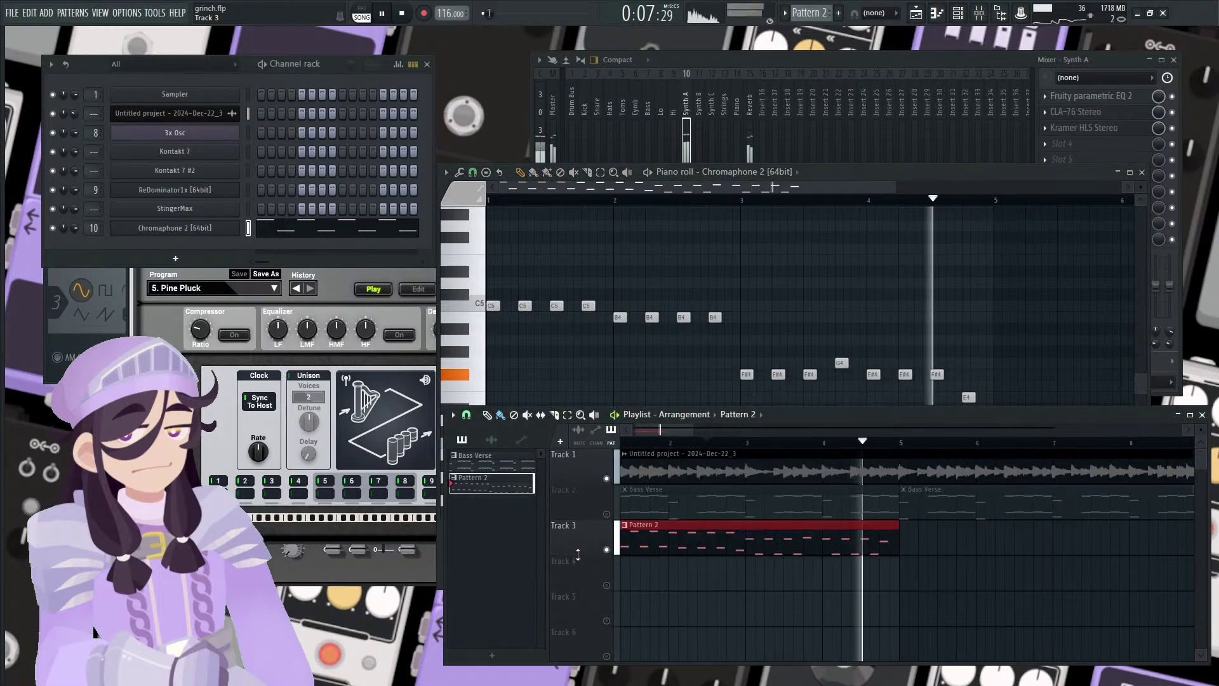
Unmute Track 2, paint a second Pattern 2 clip at bar 5 on Track 3, and play the arrangement
key("space")
scroll(614, 520, "down", 3)
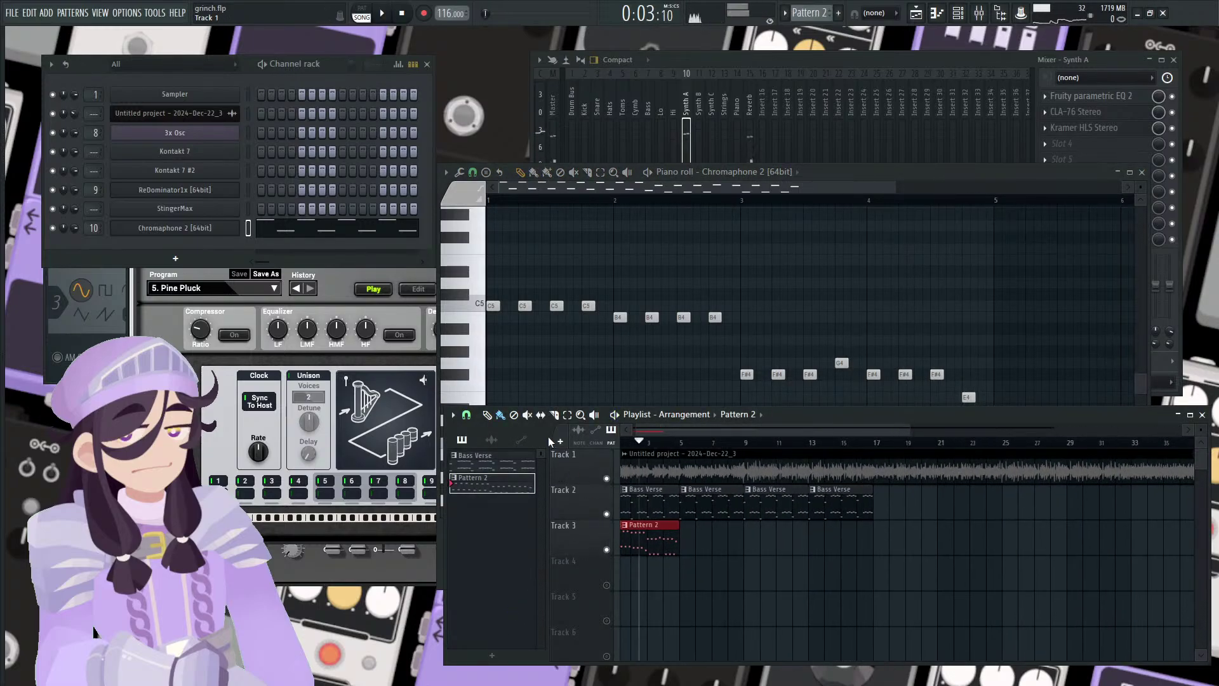
left_click(500, 416)
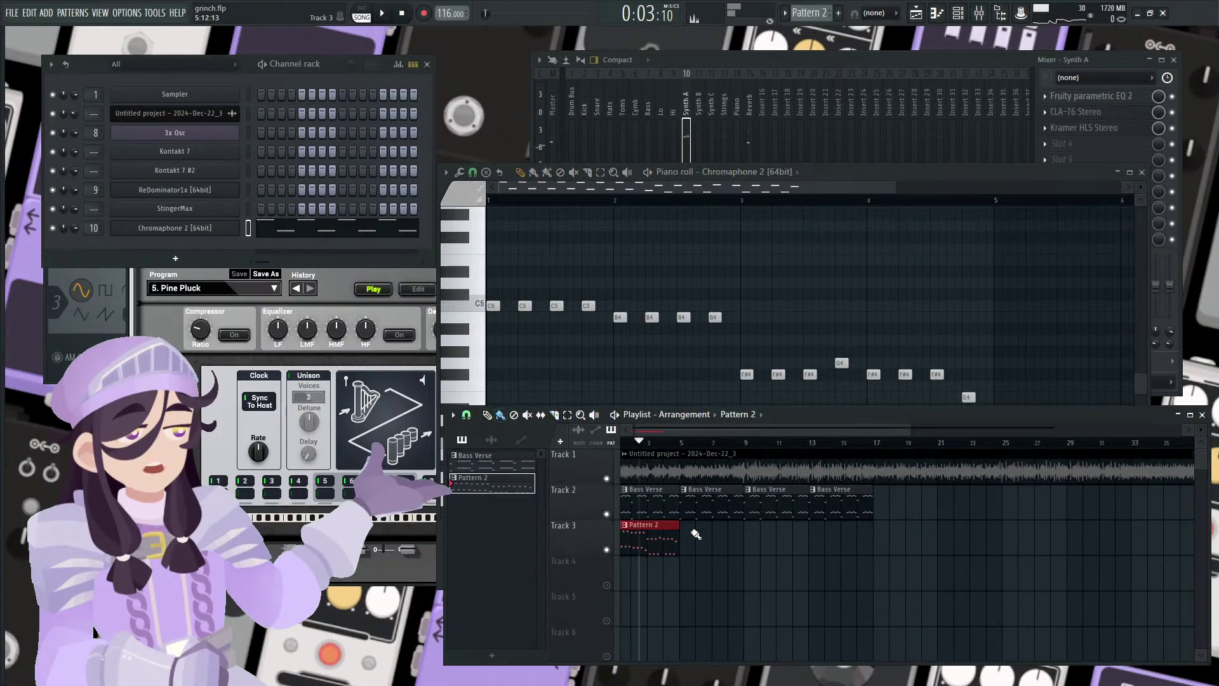
right_click(643, 538)
left_click_drag(683, 542, 674, 549)
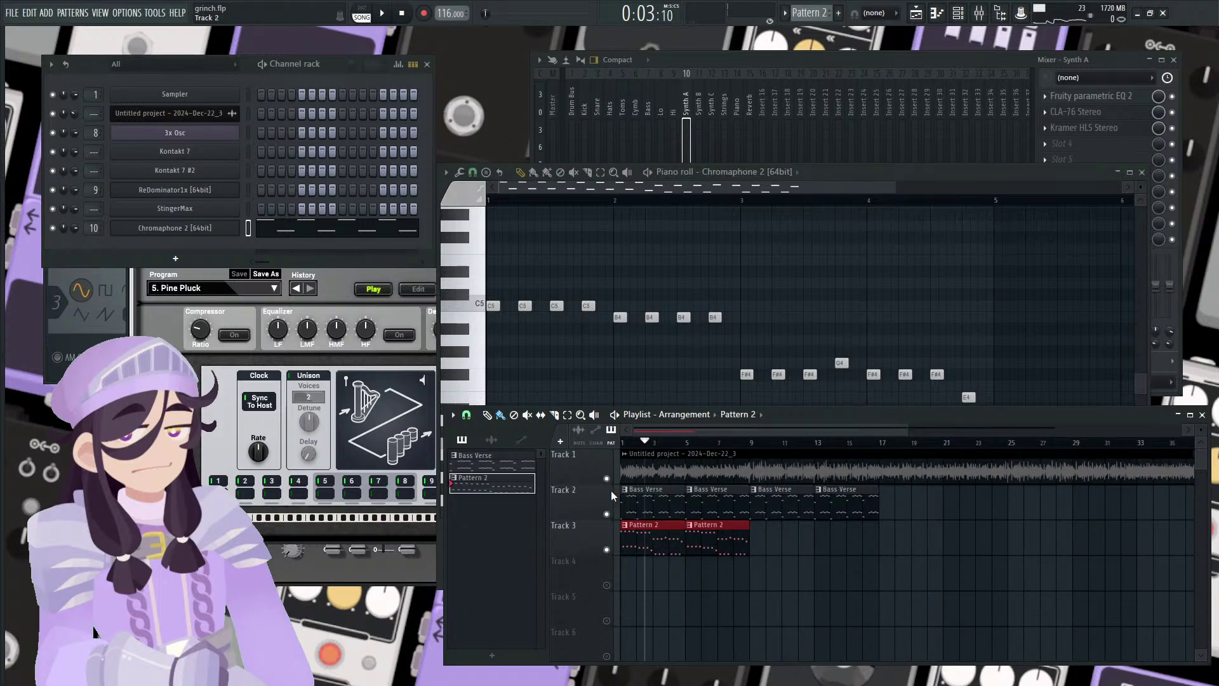
key("space")
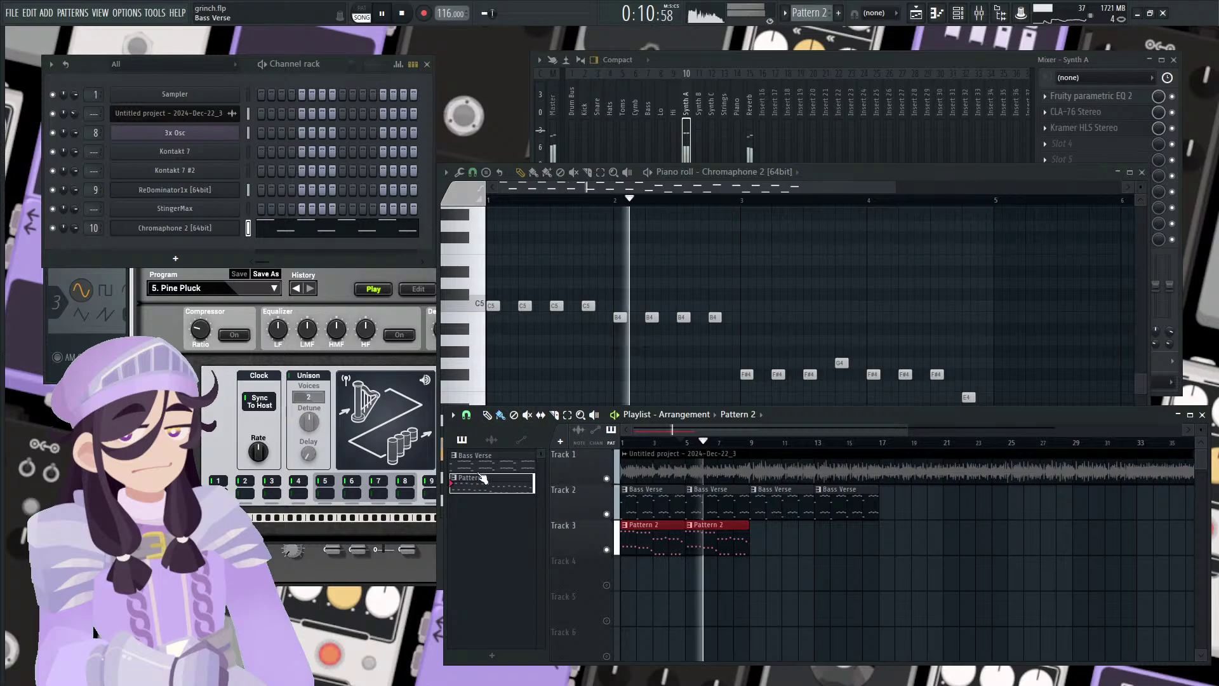
Stop playback, select the Bass Verse pattern, and open the ReDominator1x synthesizer
left_click(489, 456)
key("space")
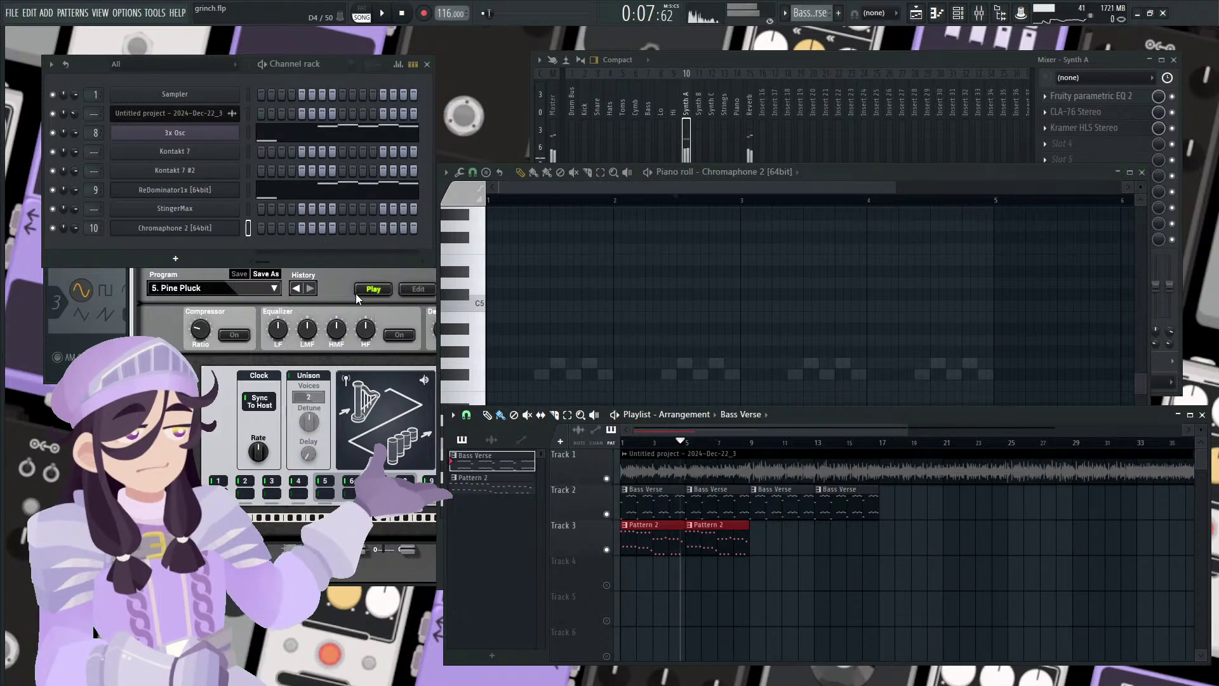
left_click(216, 190)
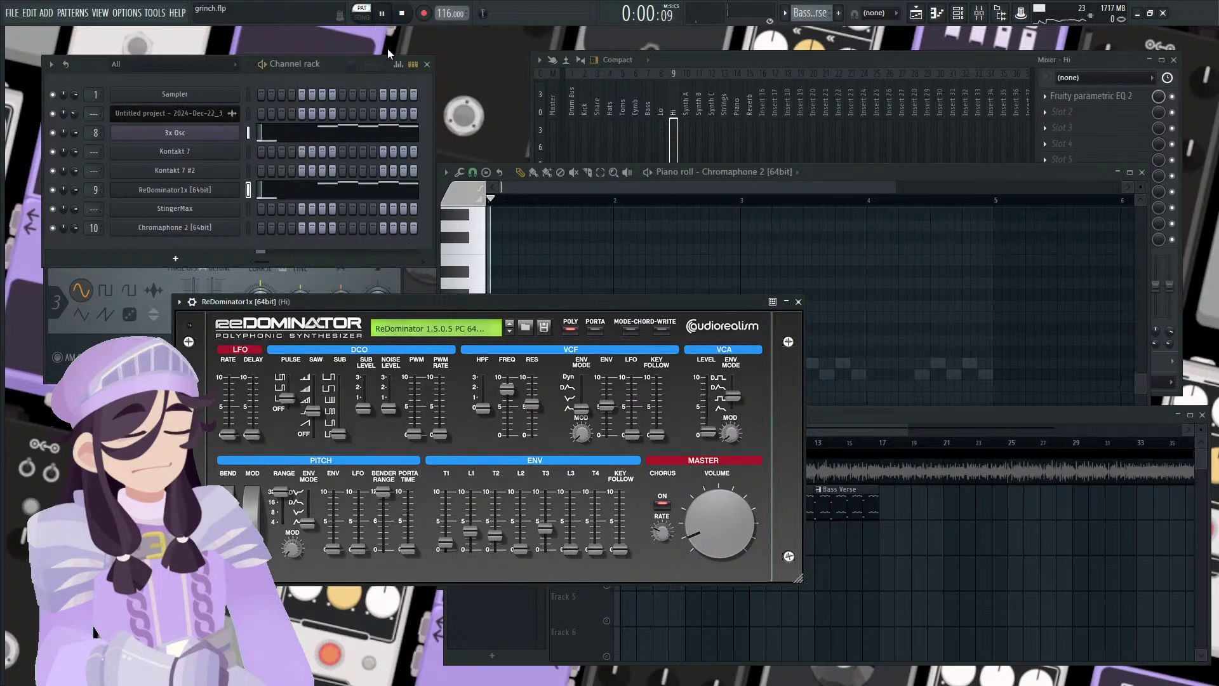
Set ReDominator's VCF frequency to 36 and resonance to 20, and its envelope L1 to 74 and T2 to 42
mouse_move(508, 390)
left_mouse_down()
mouse_move(513, 424)
mouse_move(509, 412)
left_mouse_up()
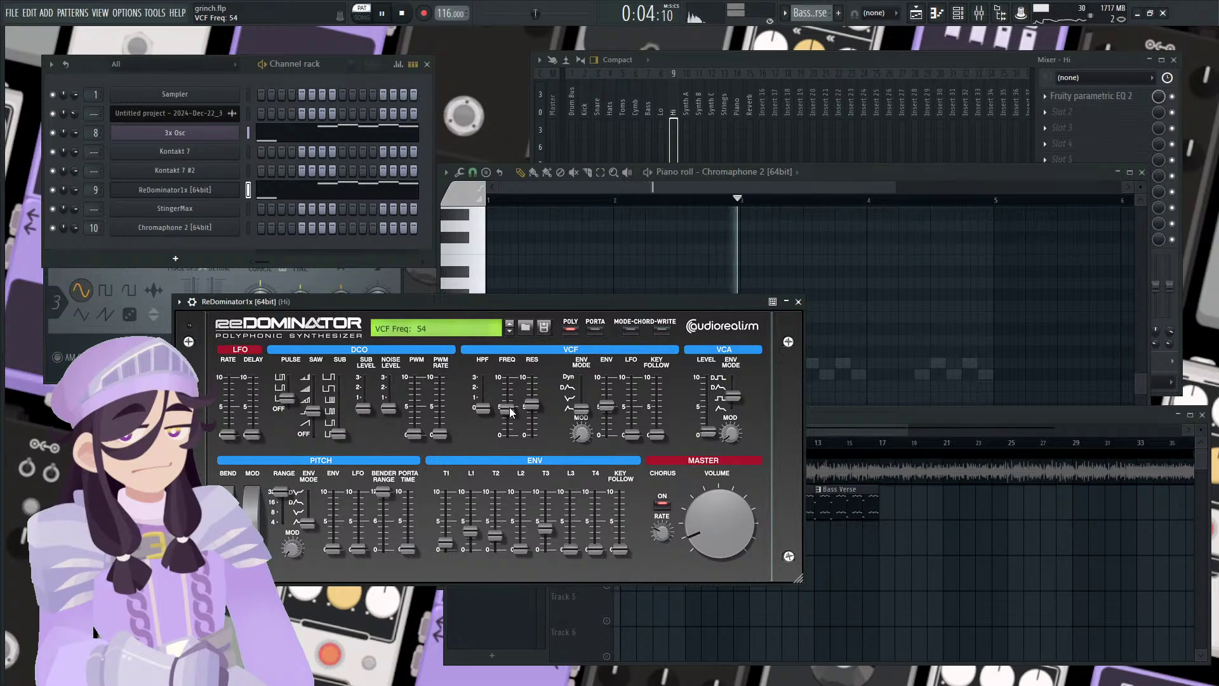
left_click_drag(475, 536, 448, 513)
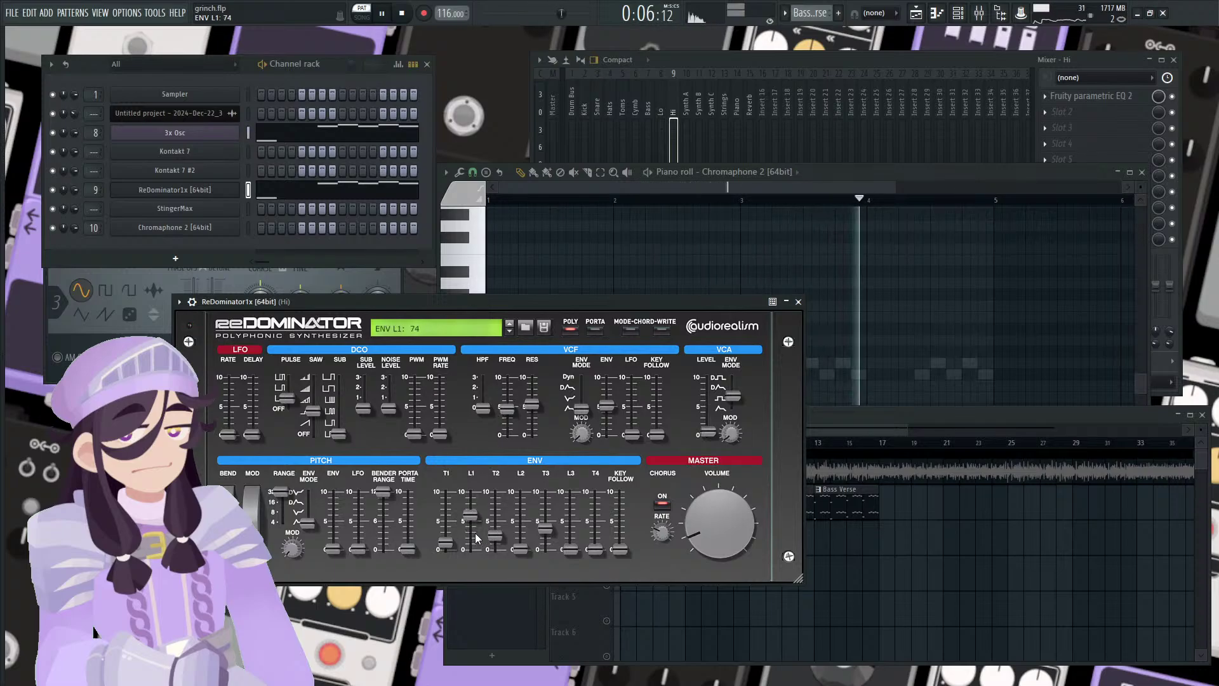
scroll(506, 538, "up", 3)
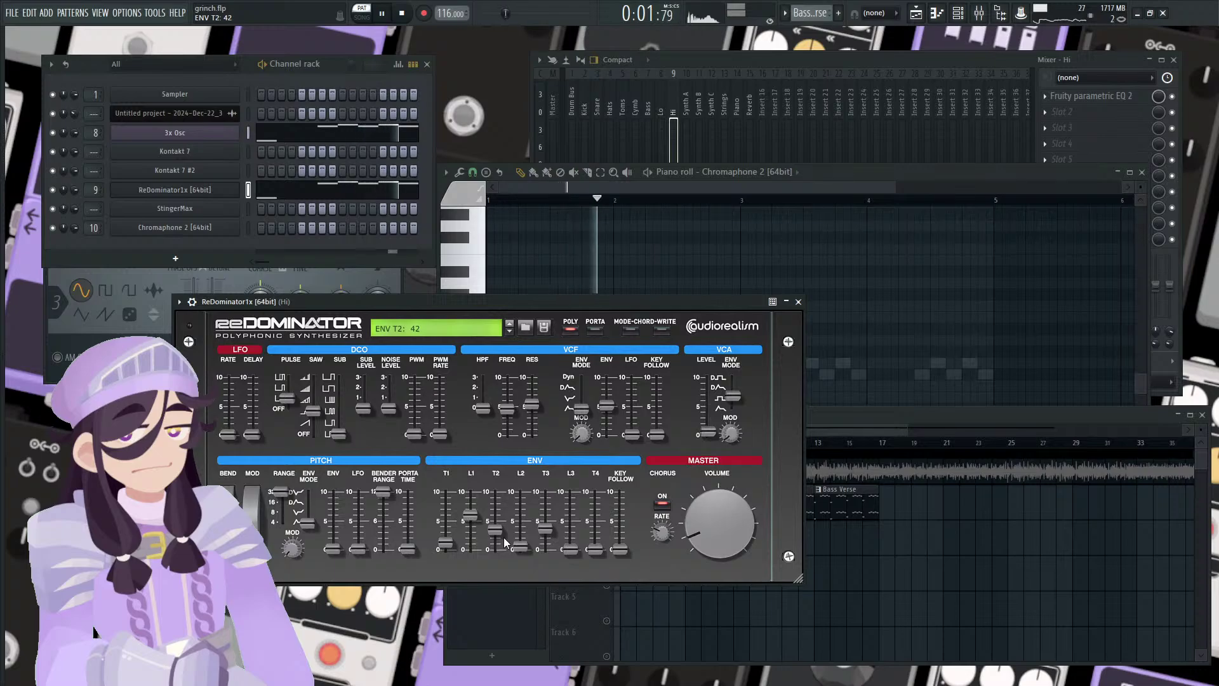
scroll(504, 421, "down", 3)
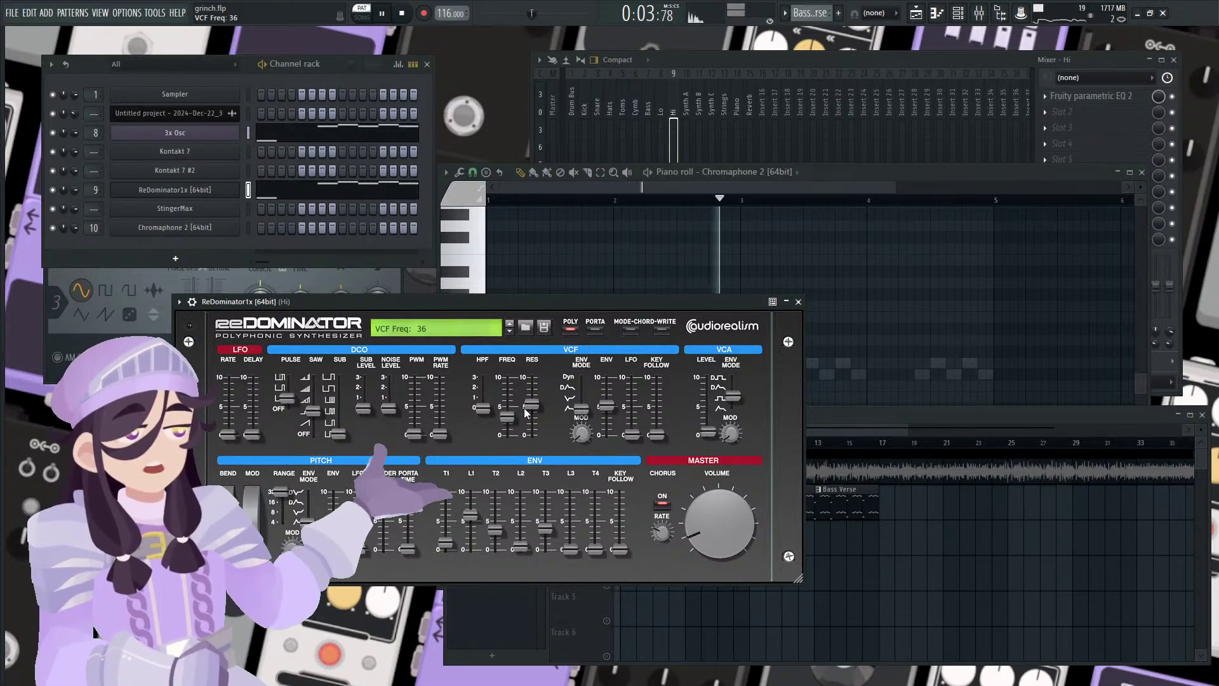
left_click_drag(523, 408, 539, 436)
left_click(401, 13)
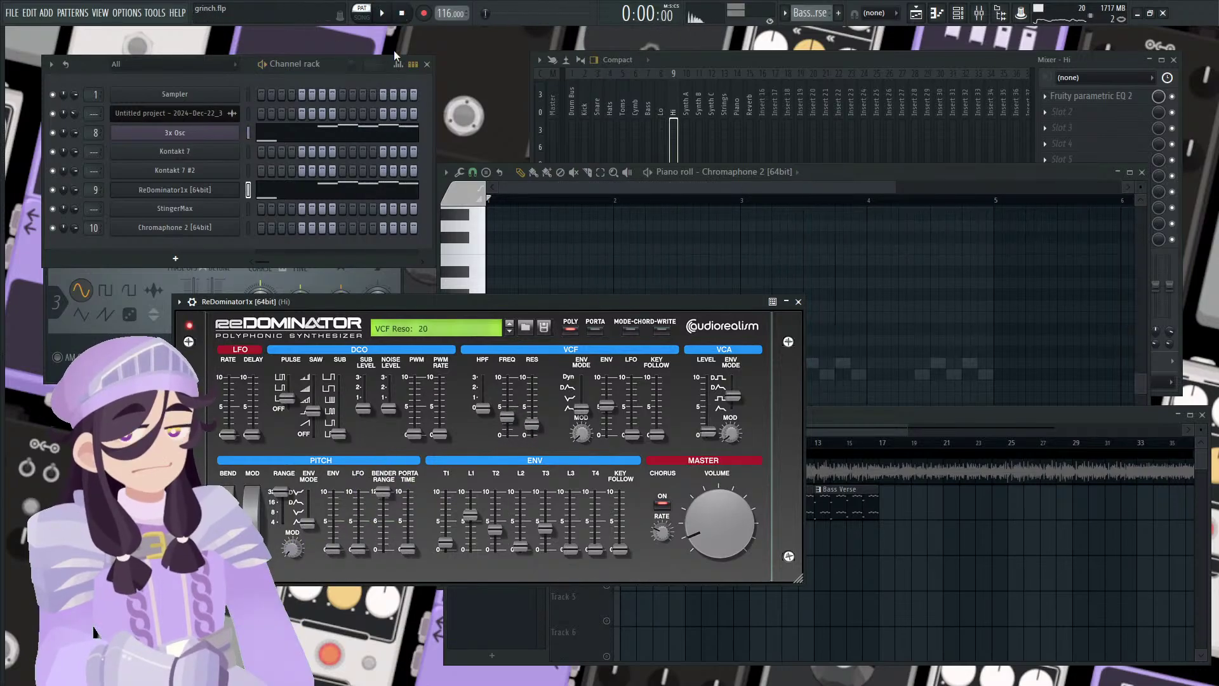
Turn off ReDominator's DCO pulse, set the saw to 1, the pitch range to 8 and the master volume to 24 while auditioning the pattern
scroll(279, 409, "down", 3)
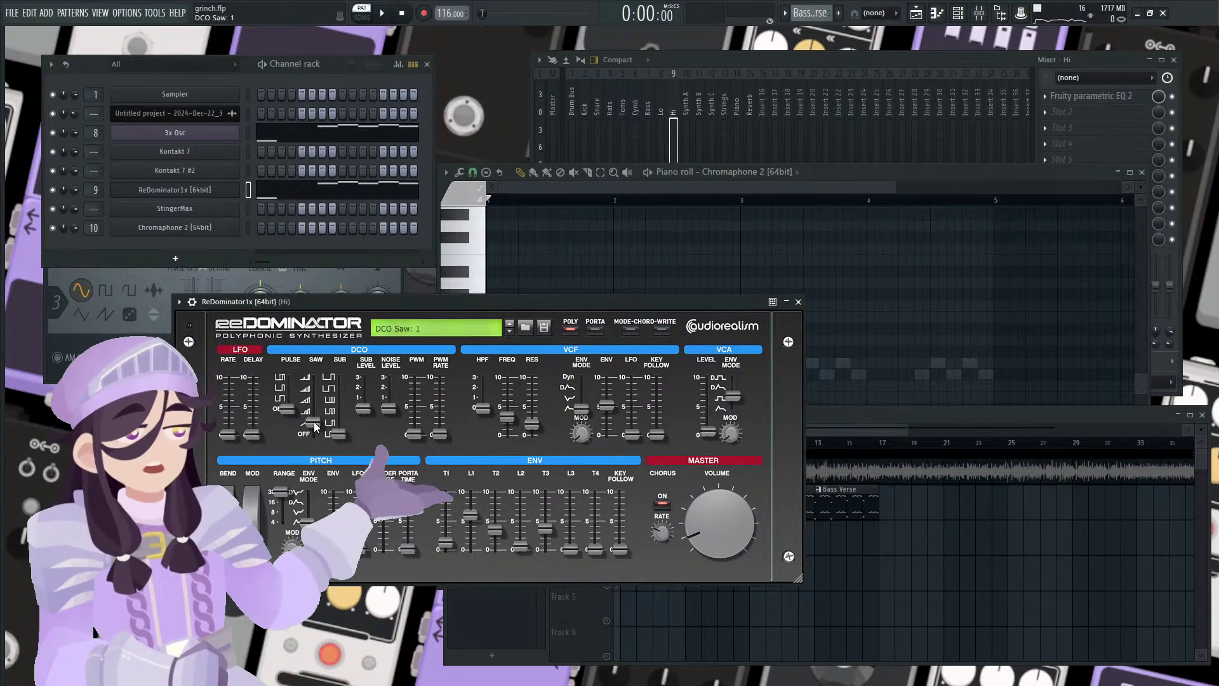
scroll(313, 421, "down", 1)
key("space")
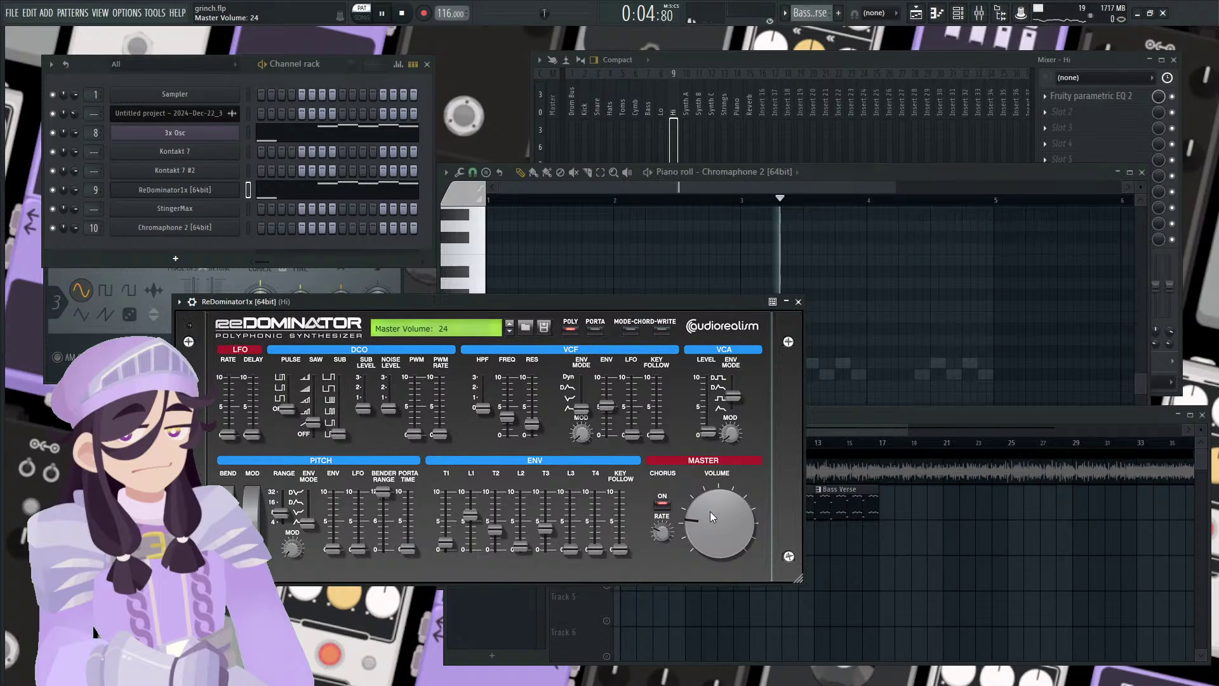
key("space")
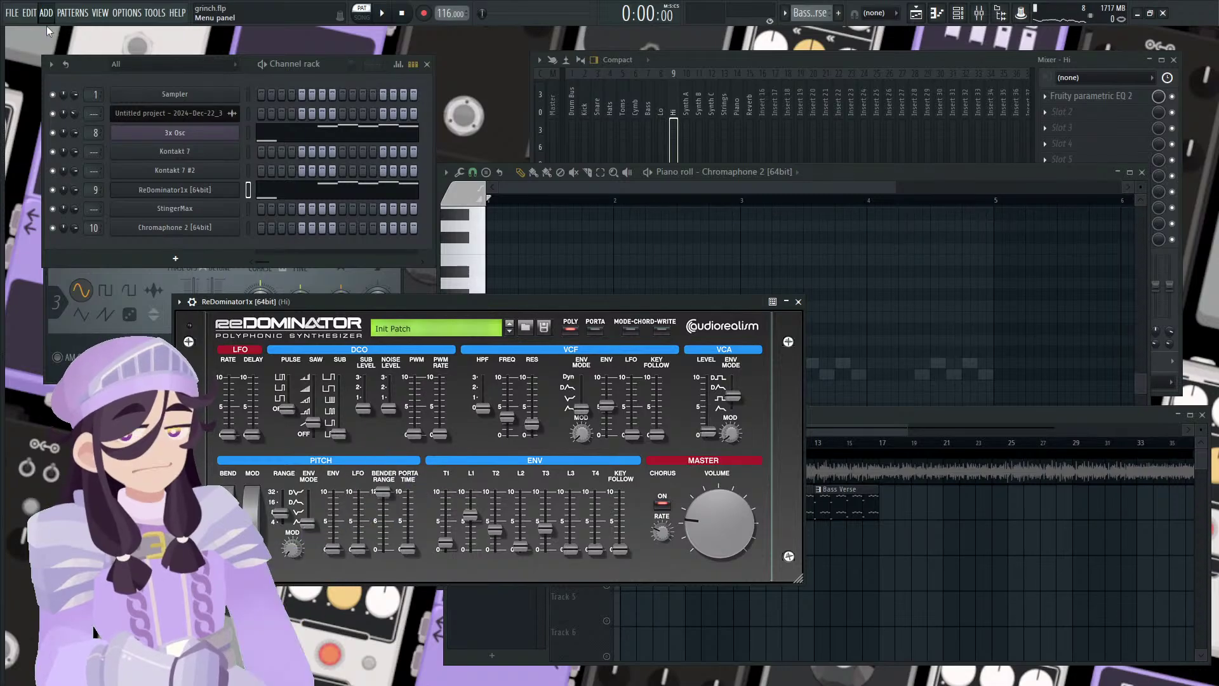
Add a second Chromaphone 2 instrument and move all the ReDominator1x notes into its channel
left_click(81, 270)
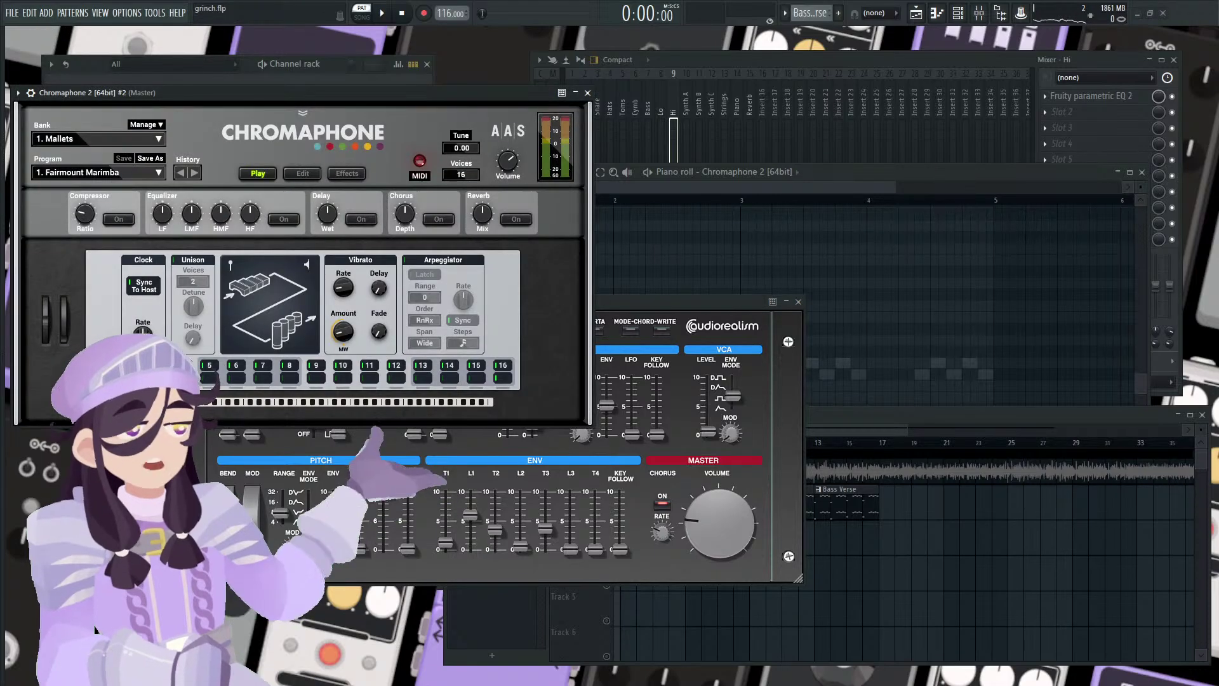
left_click_drag(134, 92, 506, 319)
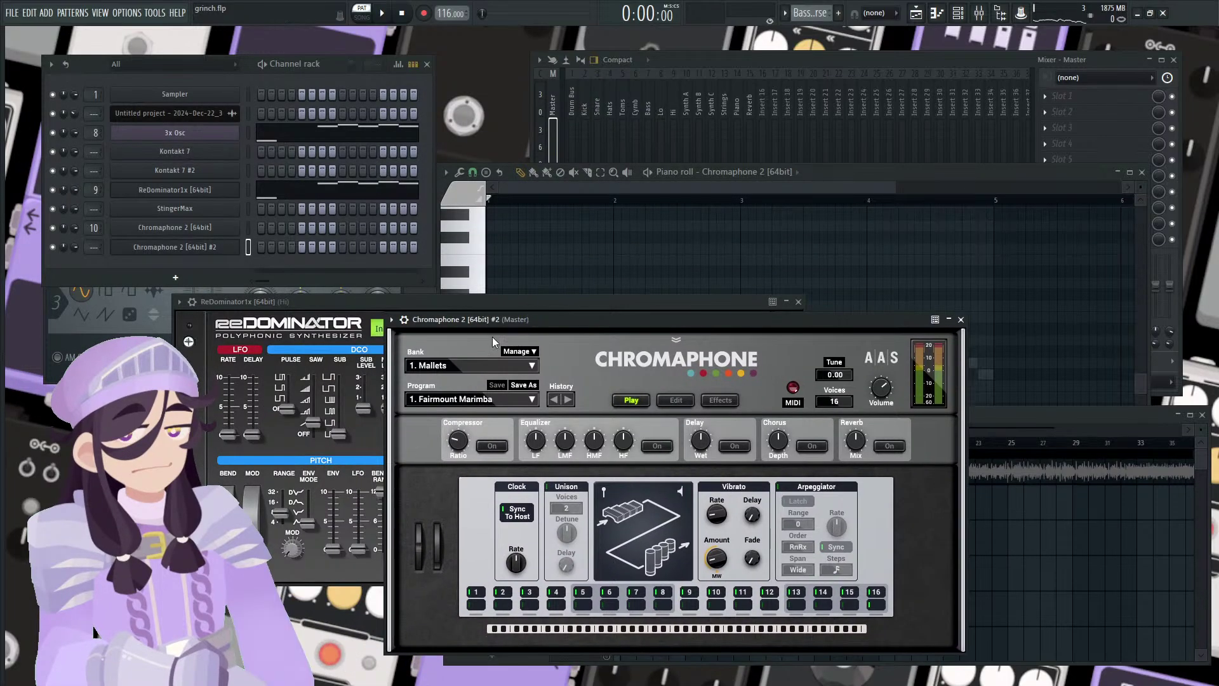
left_click(273, 197)
key("ctrl+a")
key("Delete")
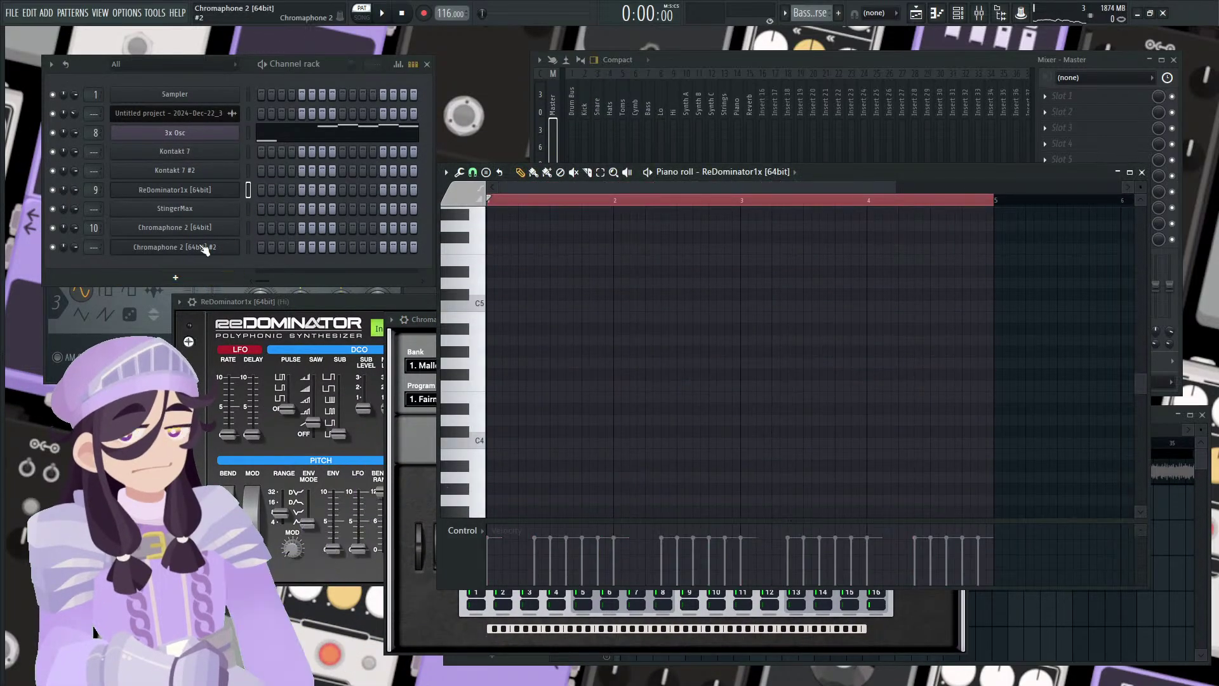
key("ctrl+v")
key("space")
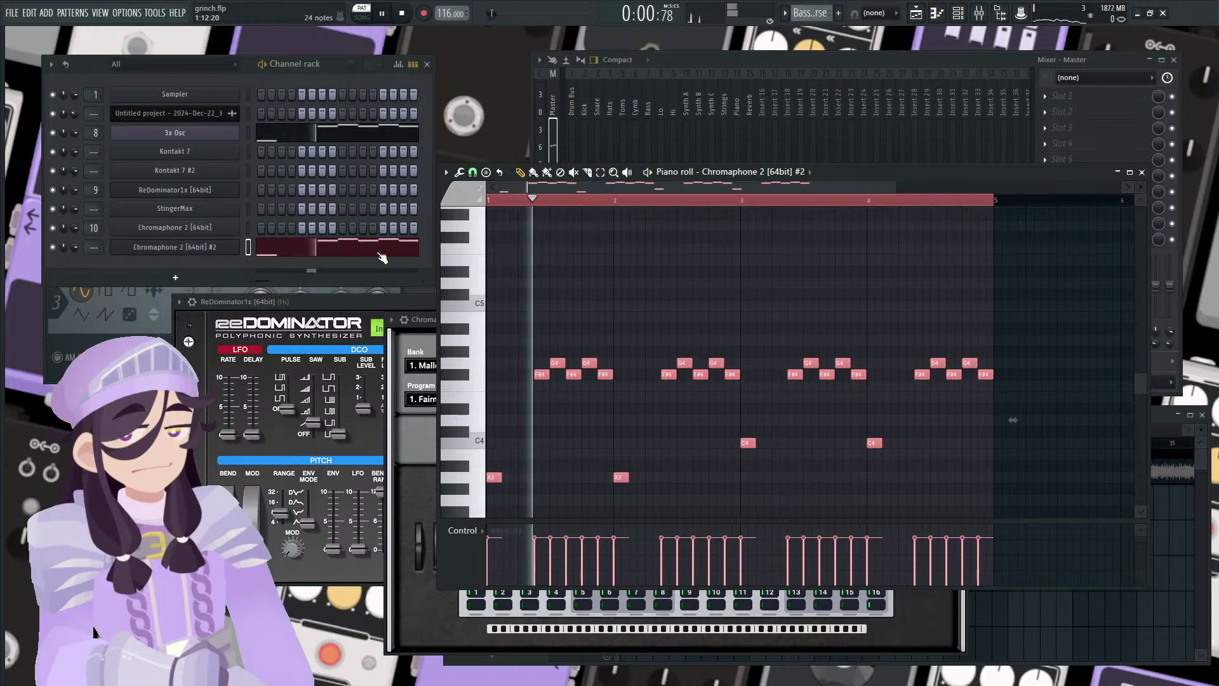
Route the new Chromaphone 2 channel to mixer track 9, Hi, and play the pattern briefly
scroll(96, 246, "up", 4)
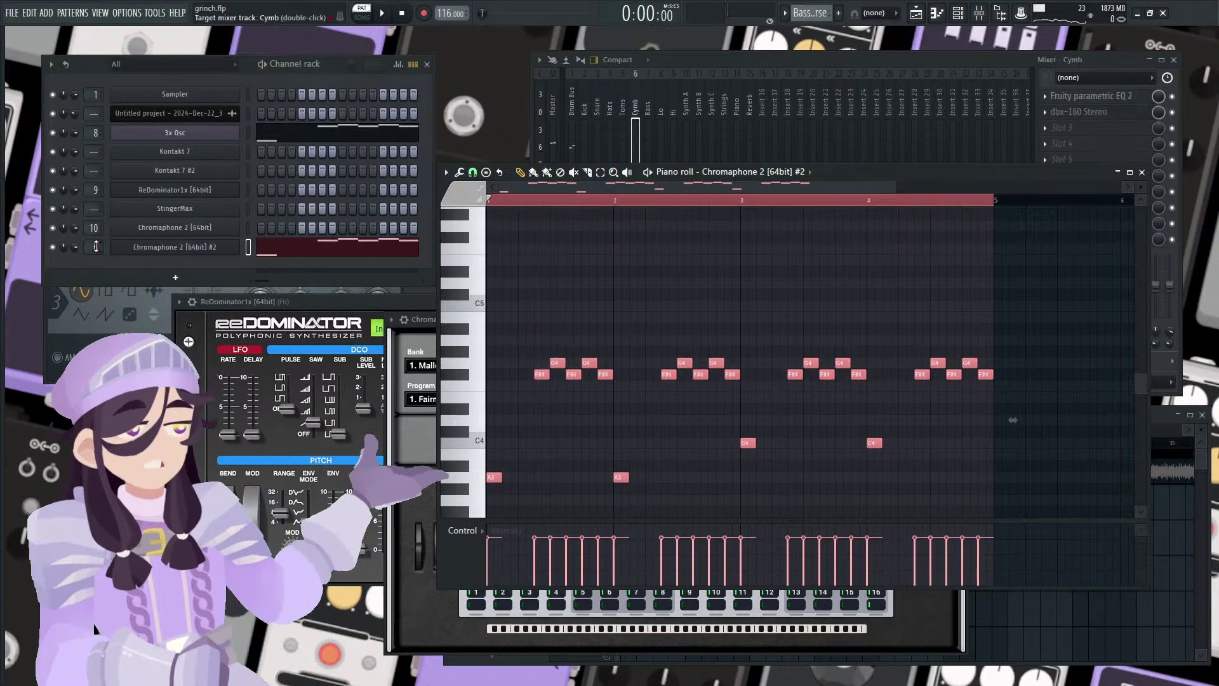
key("space")
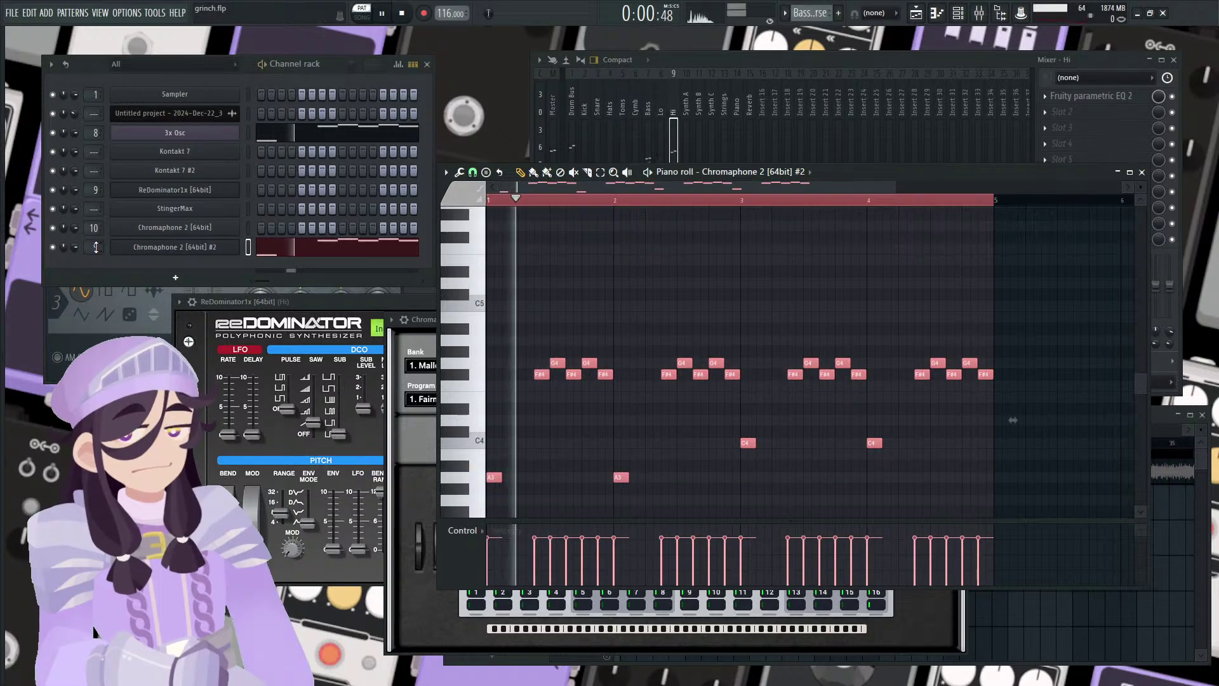
key("space")
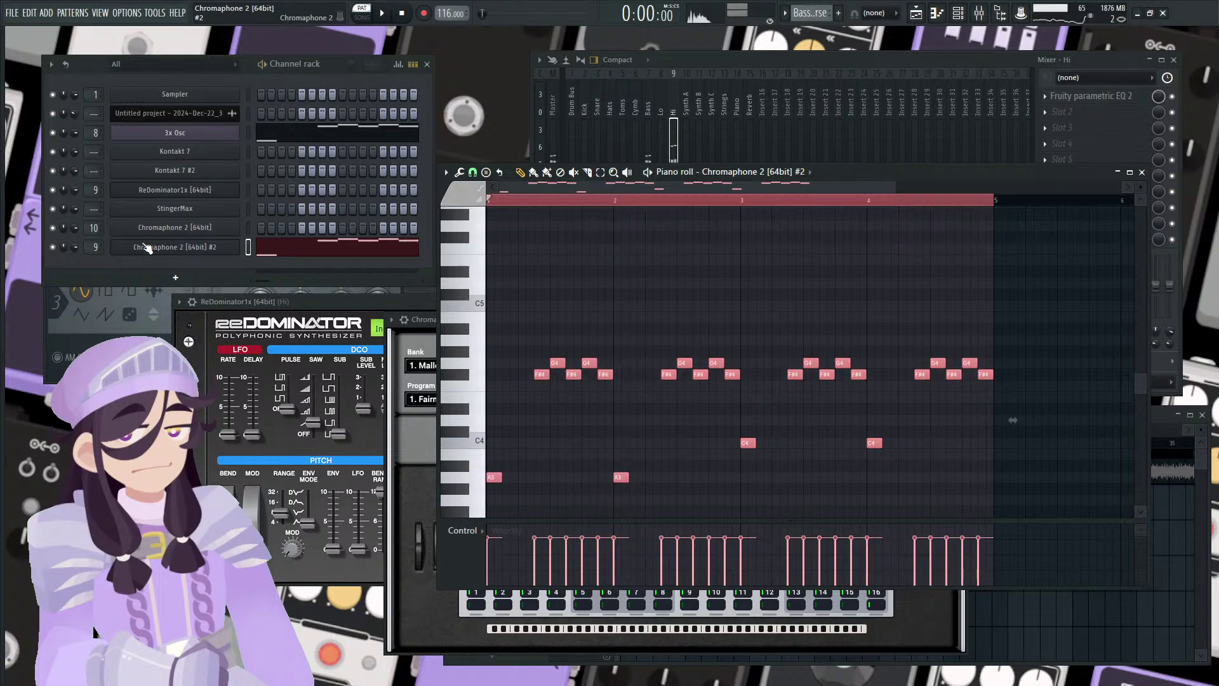
On the Bass mixer track, set the Devil-Loc Deluxe effect's crunch to 2.6 and mix to 20% during playback
left_click(648, 133)
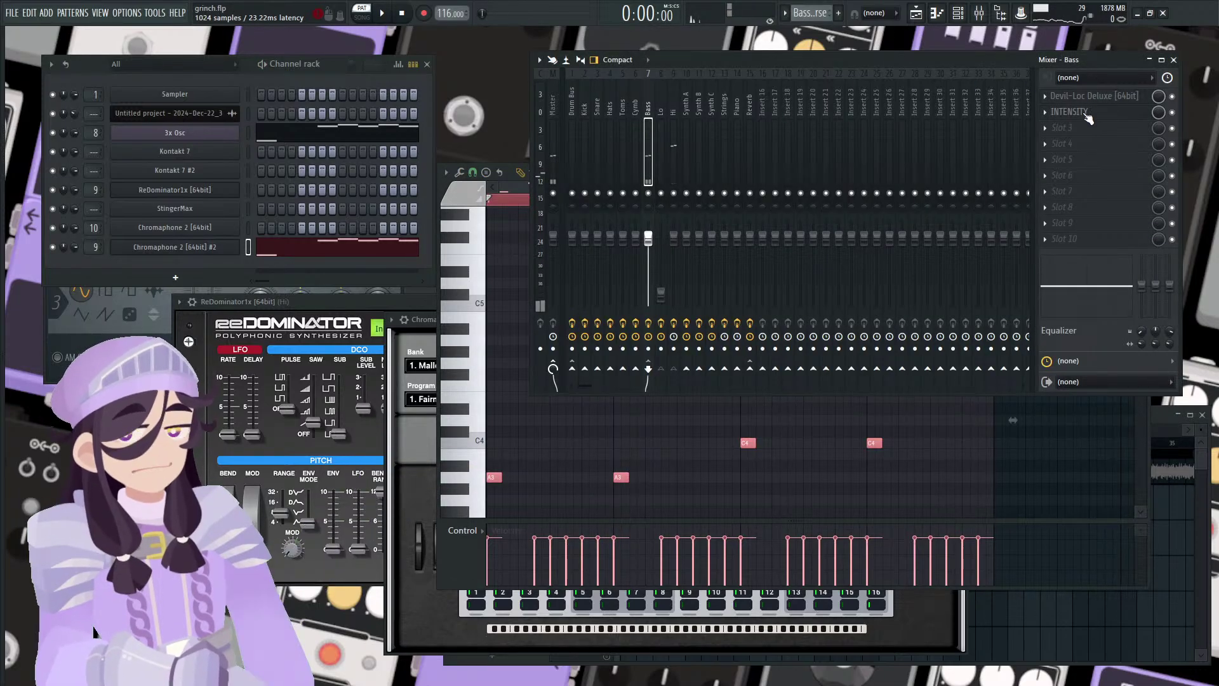
left_click(1079, 112)
left_click(1086, 113)
left_click(1089, 96)
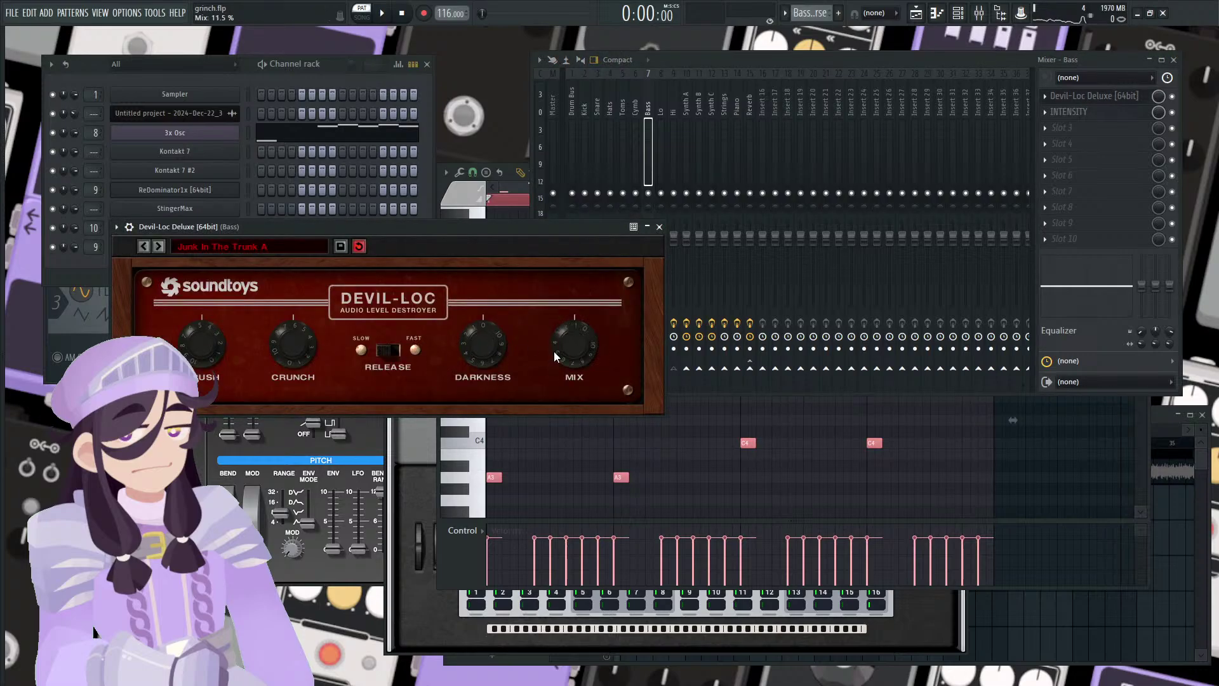
left_click(387, 14)
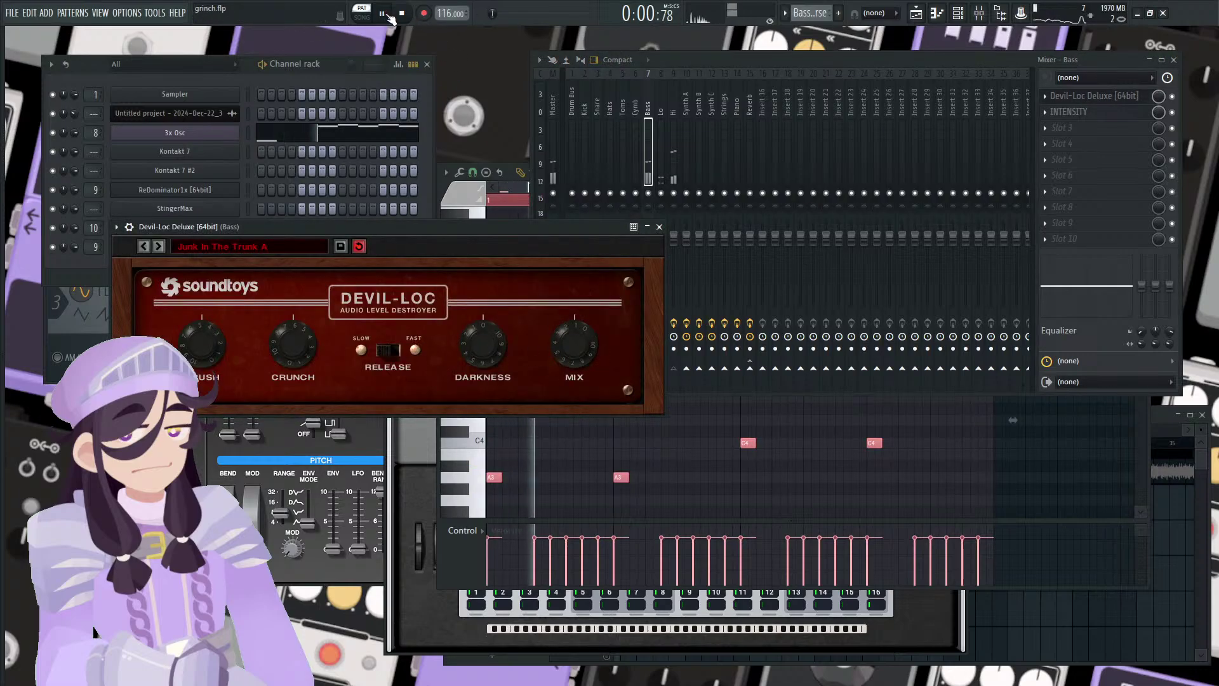
scroll(285, 348, "down", 6)
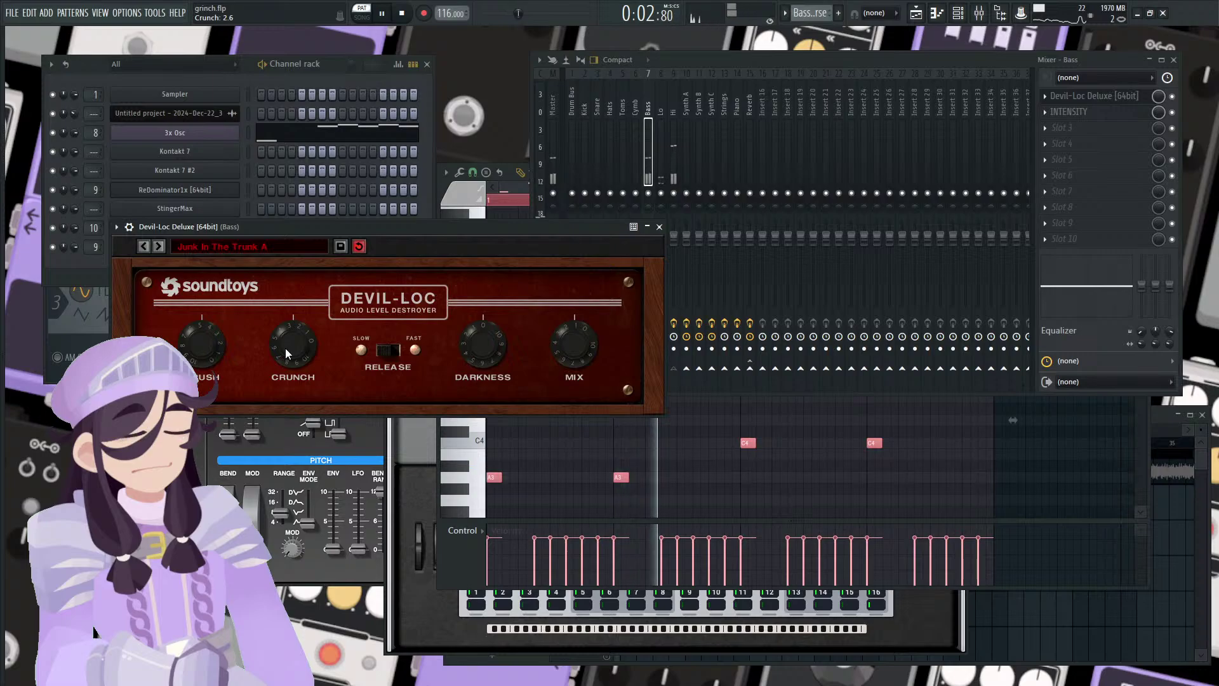
scroll(571, 346, "down", 8)
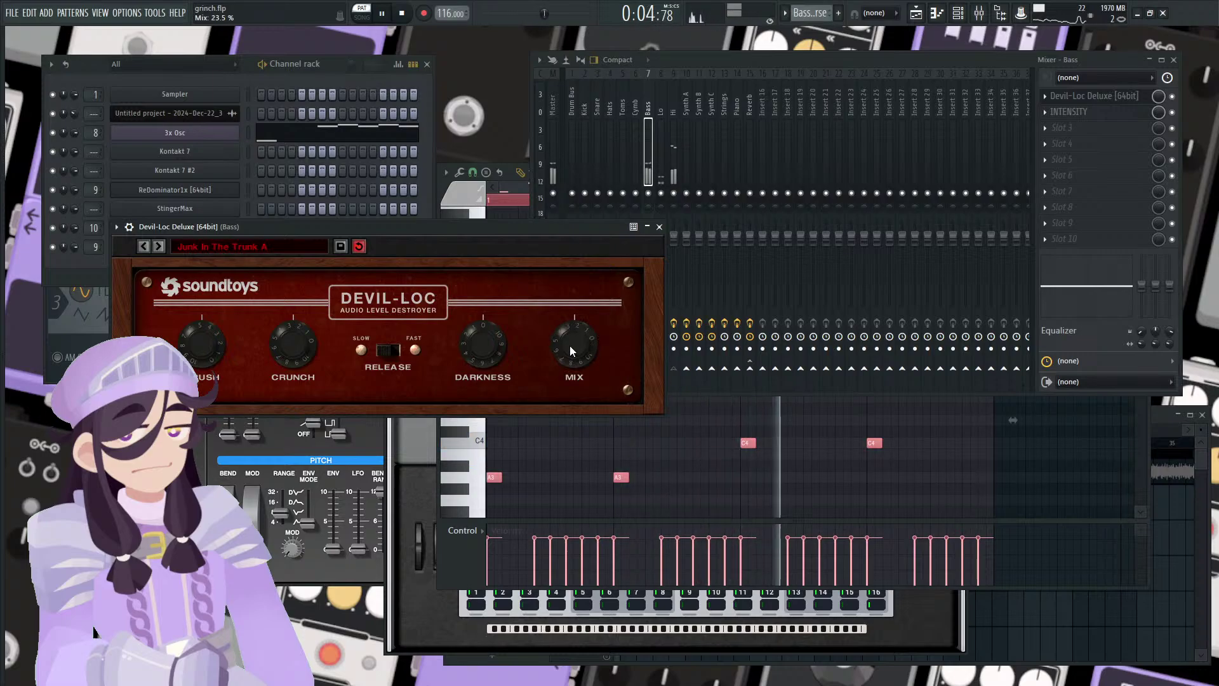
scroll(572, 346, "down", 3)
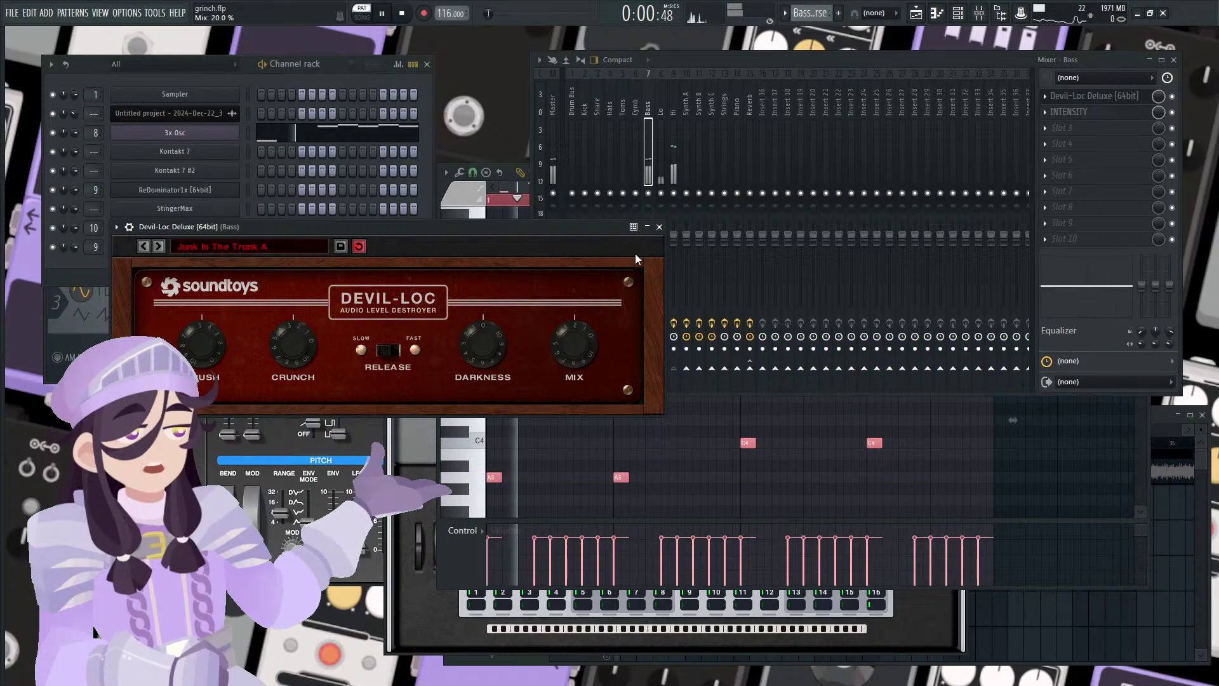
left_click(659, 226)
Raise the volume of the Lo mixer track during playback
left_click(663, 157)
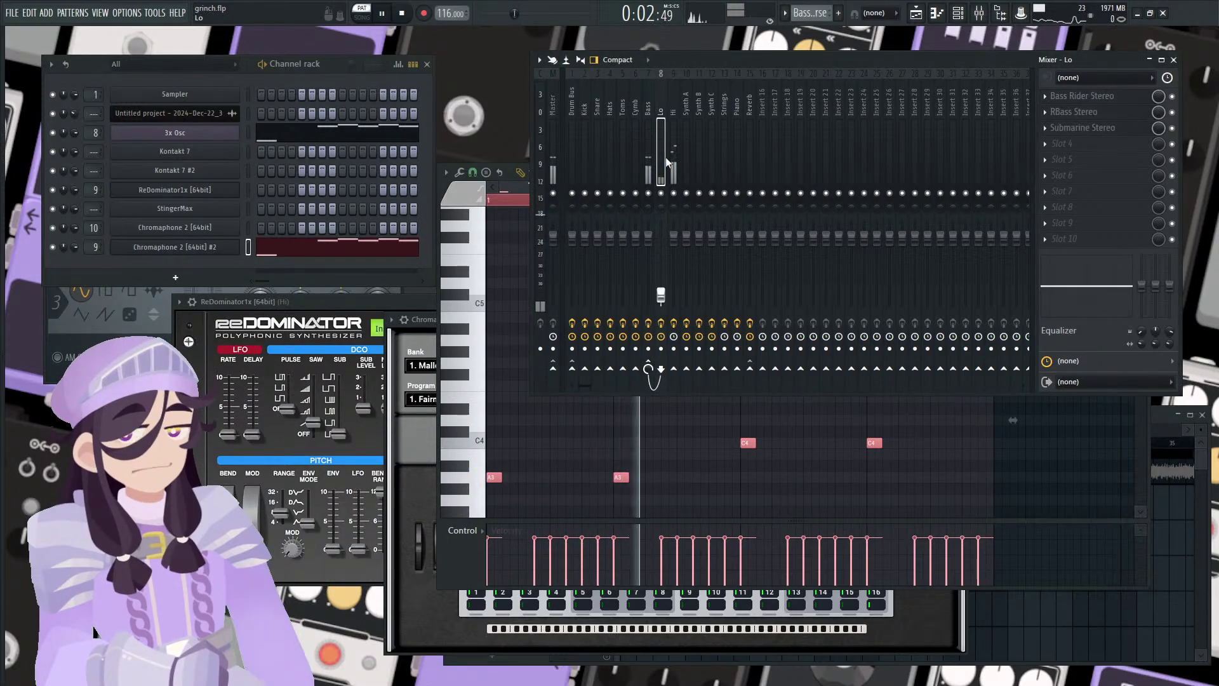
scroll(661, 290, "up", 3)
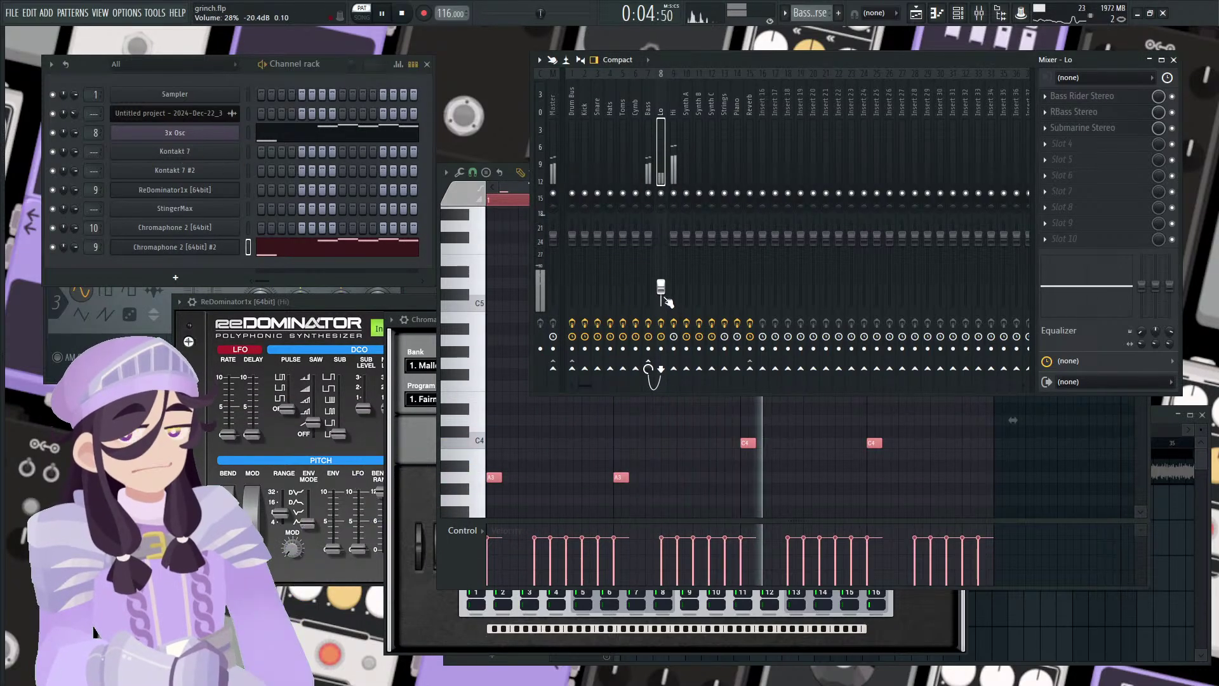
scroll(662, 294, "up", 1)
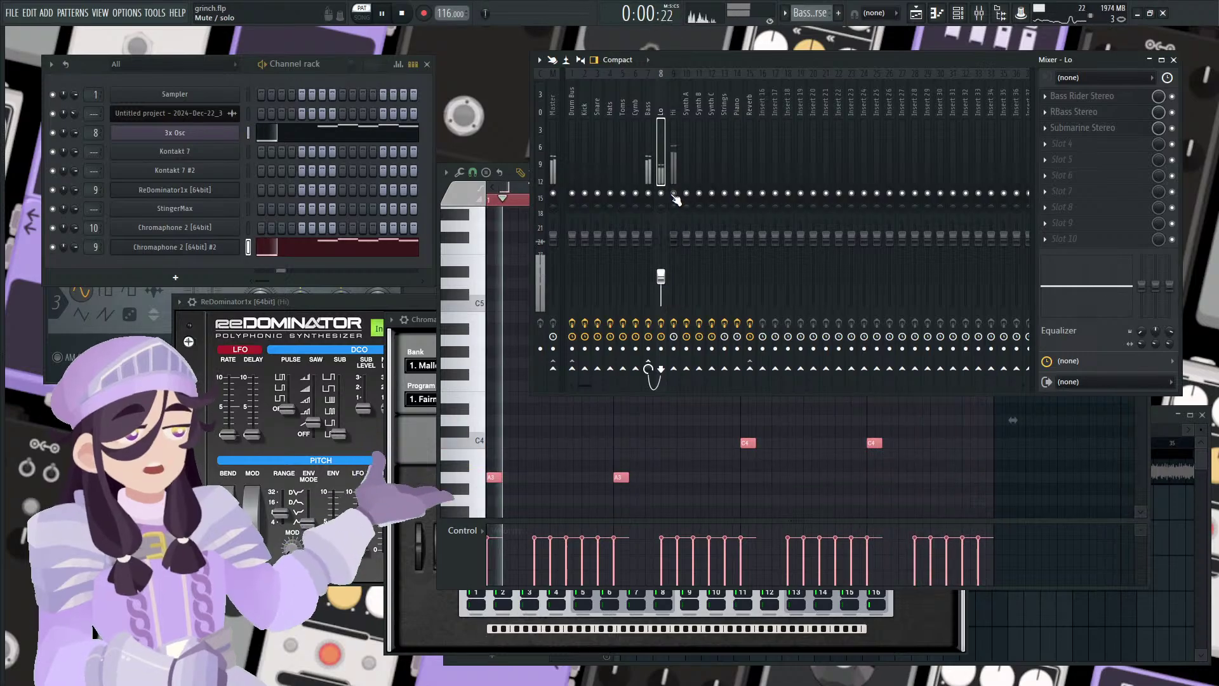
Compare the sound of the Hi and Bass mixer tracks, with the Bass track's effects bypassed and enabled
left_click(673, 157)
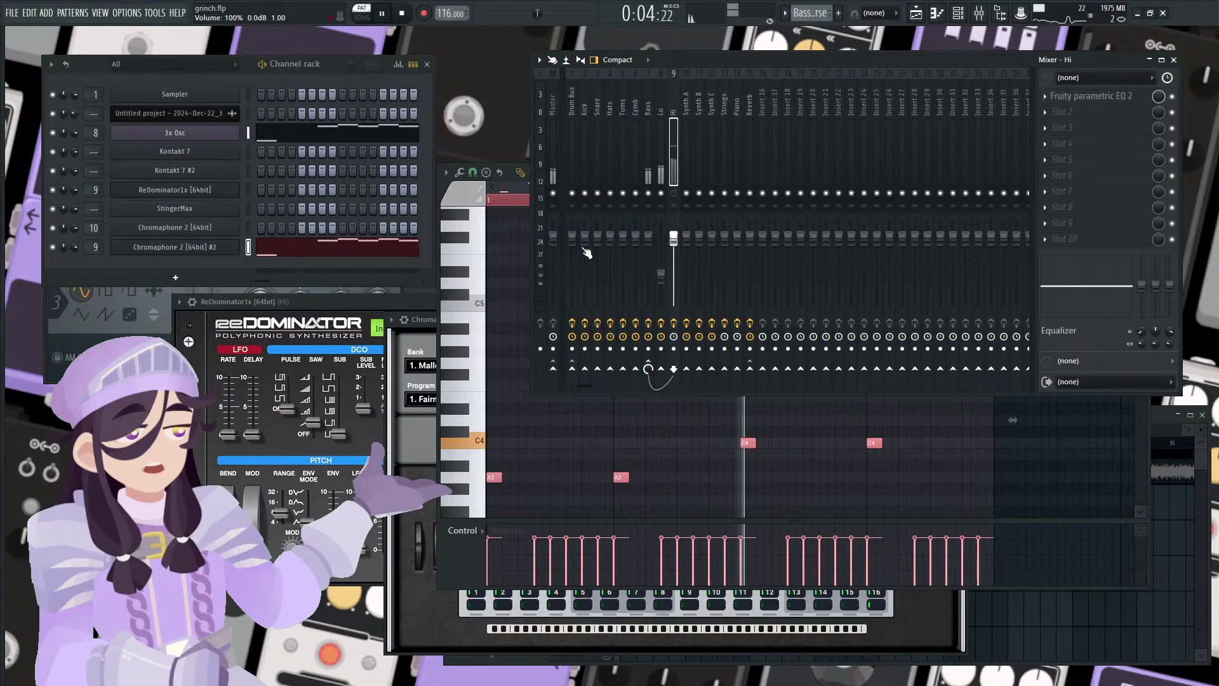
left_click(650, 136)
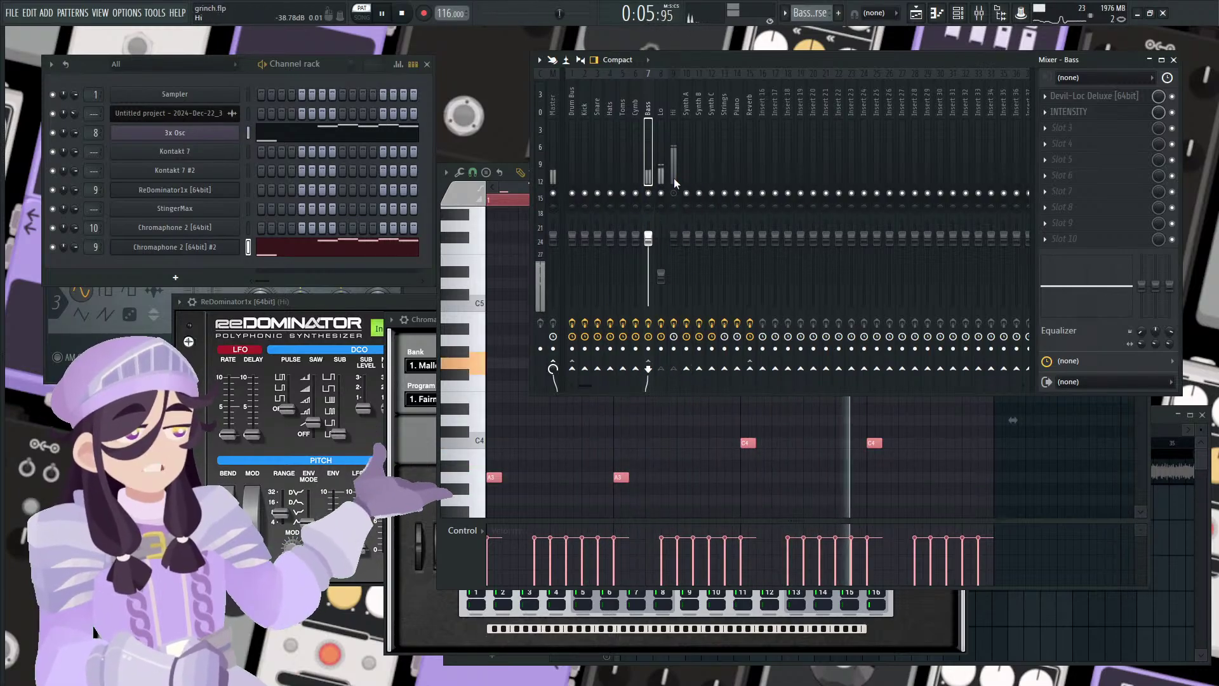
left_click(1083, 96)
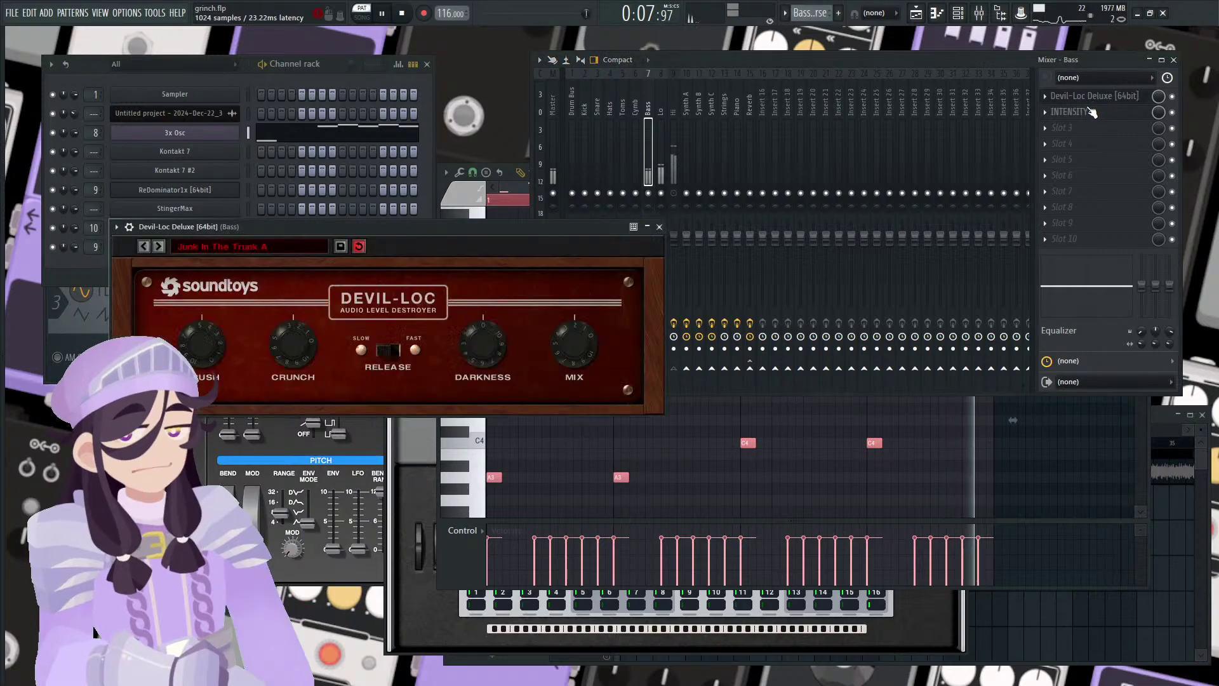
left_click(677, 127)
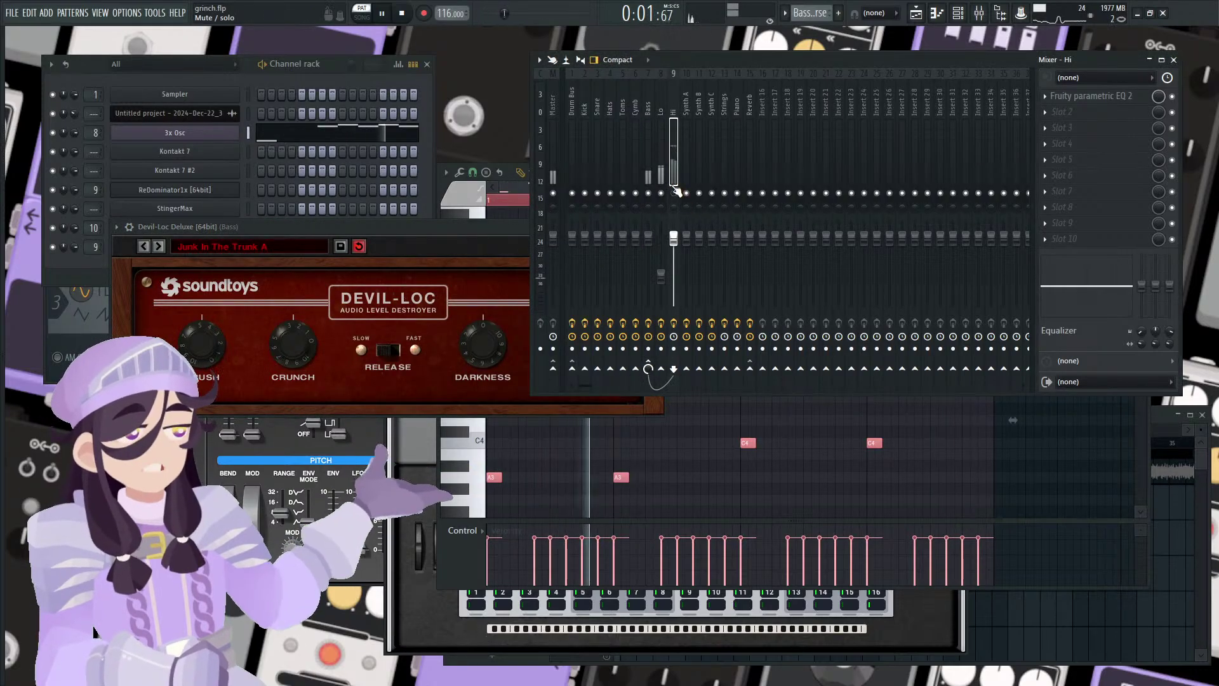
left_click(649, 185)
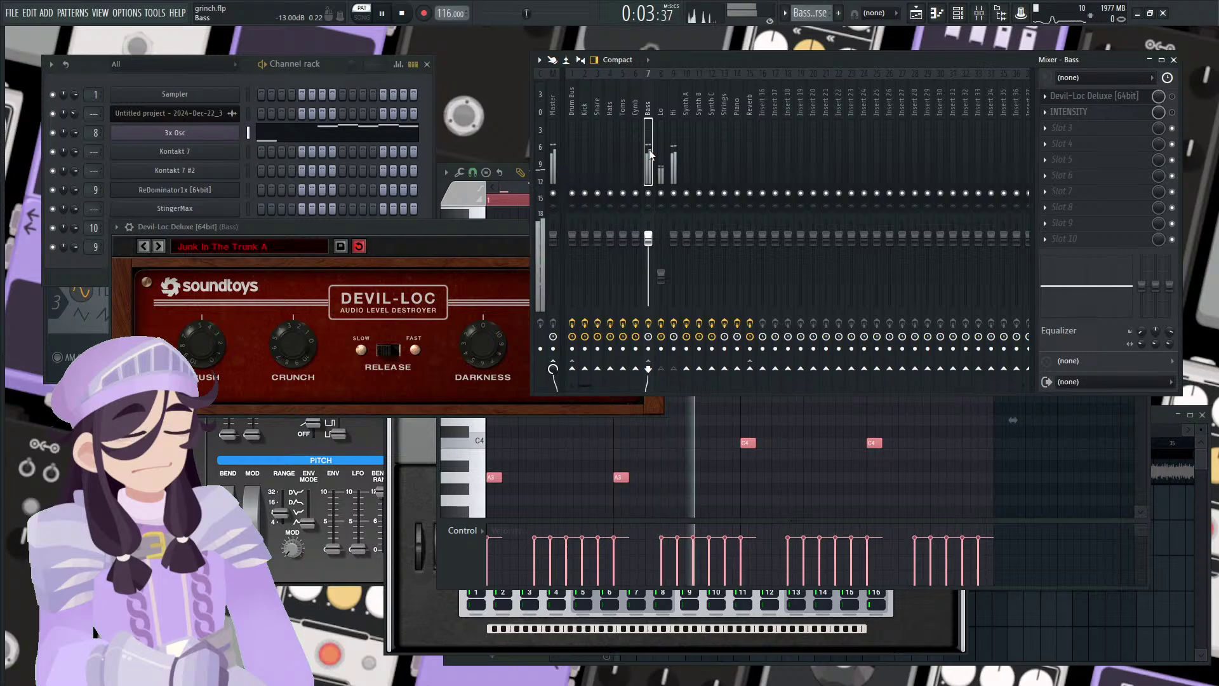
left_click(1172, 112)
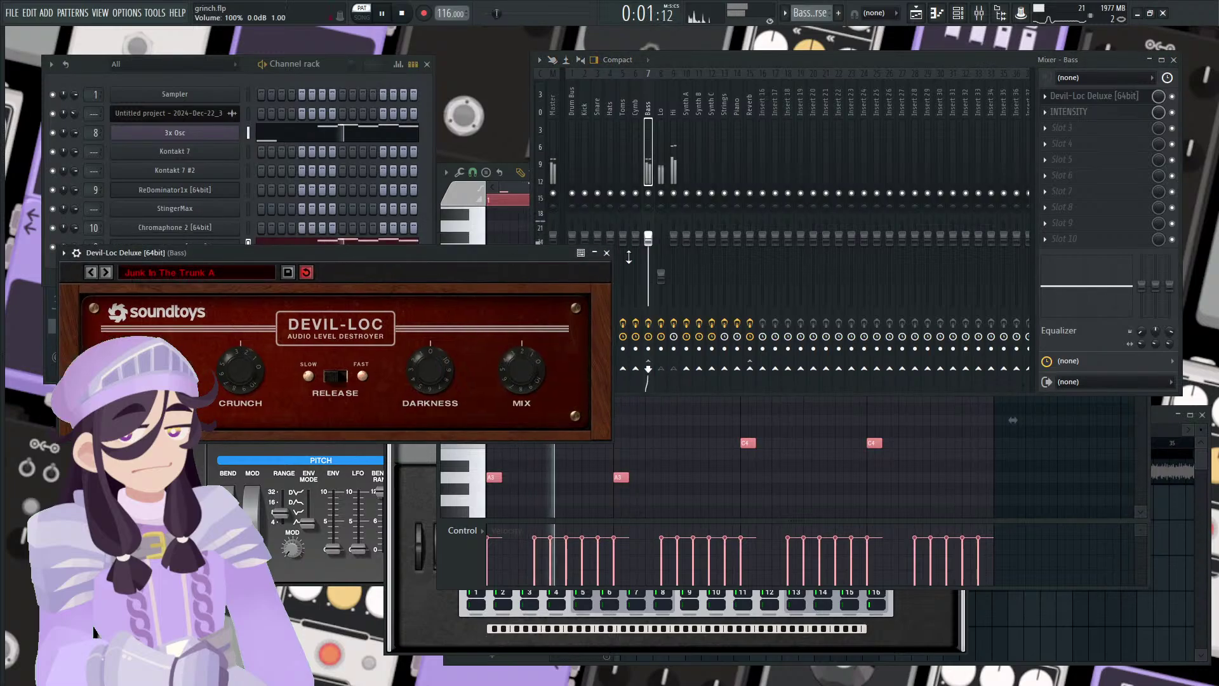
In the second Chromaphone 2 instrument, choose the Plucked Strings bank and load the program Another World
left_click(174, 190)
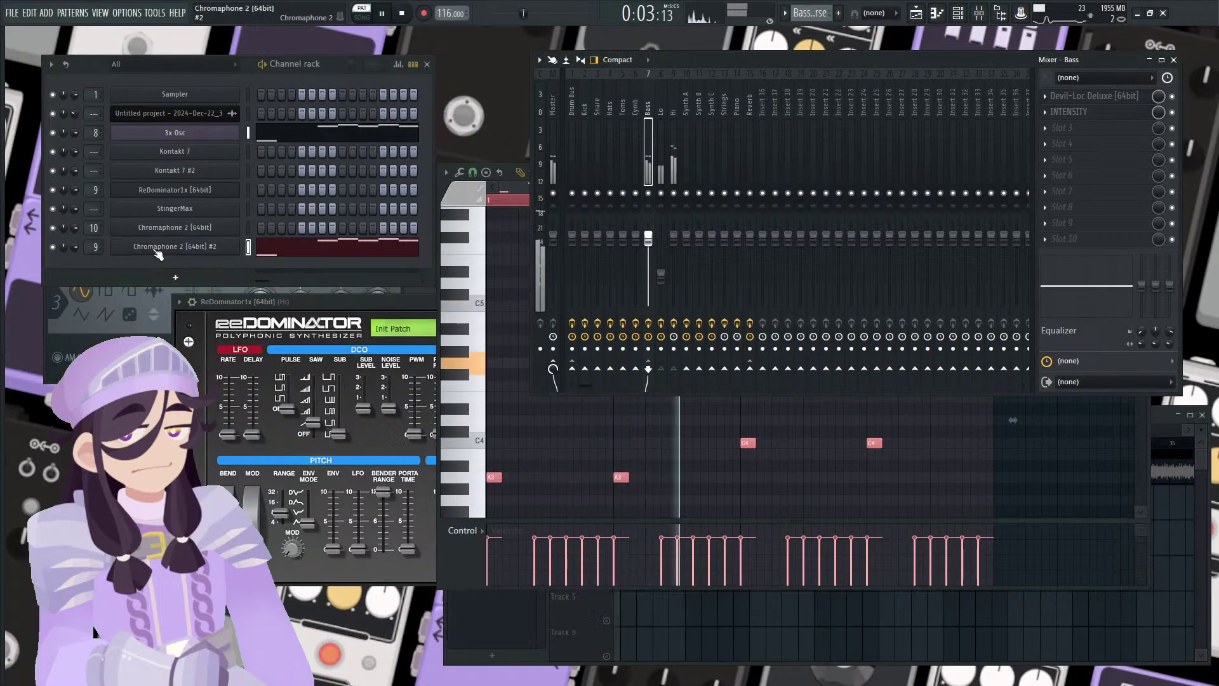
left_click(384, 334)
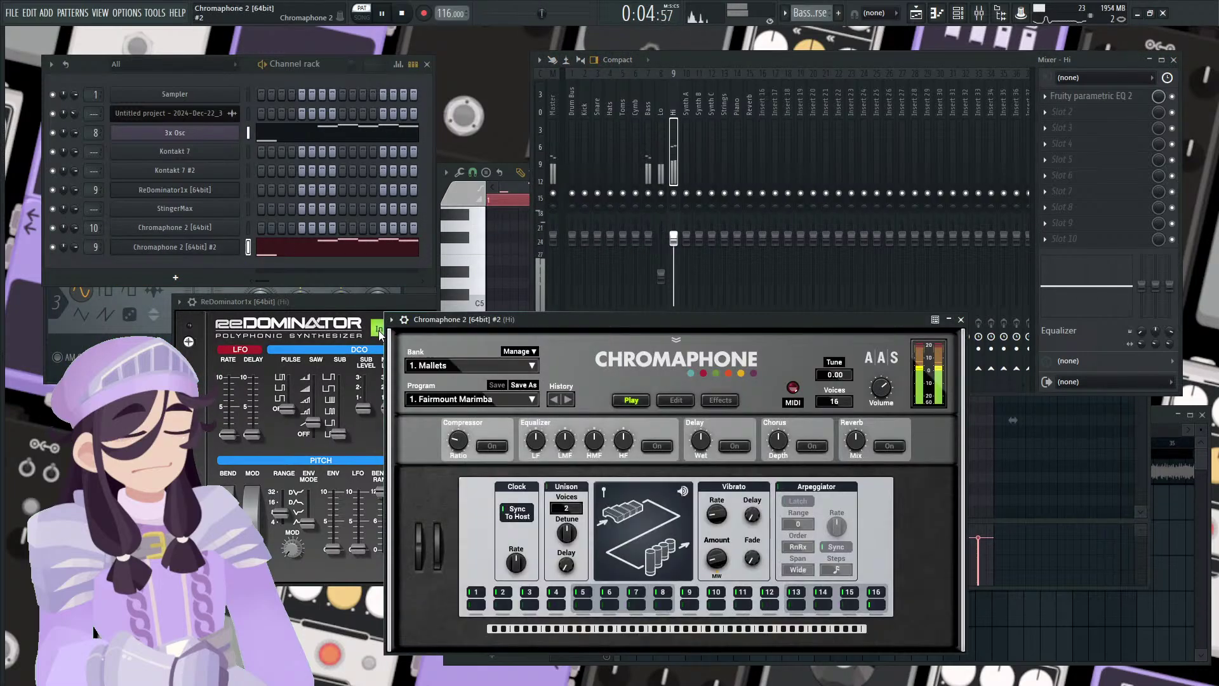
left_click(532, 365)
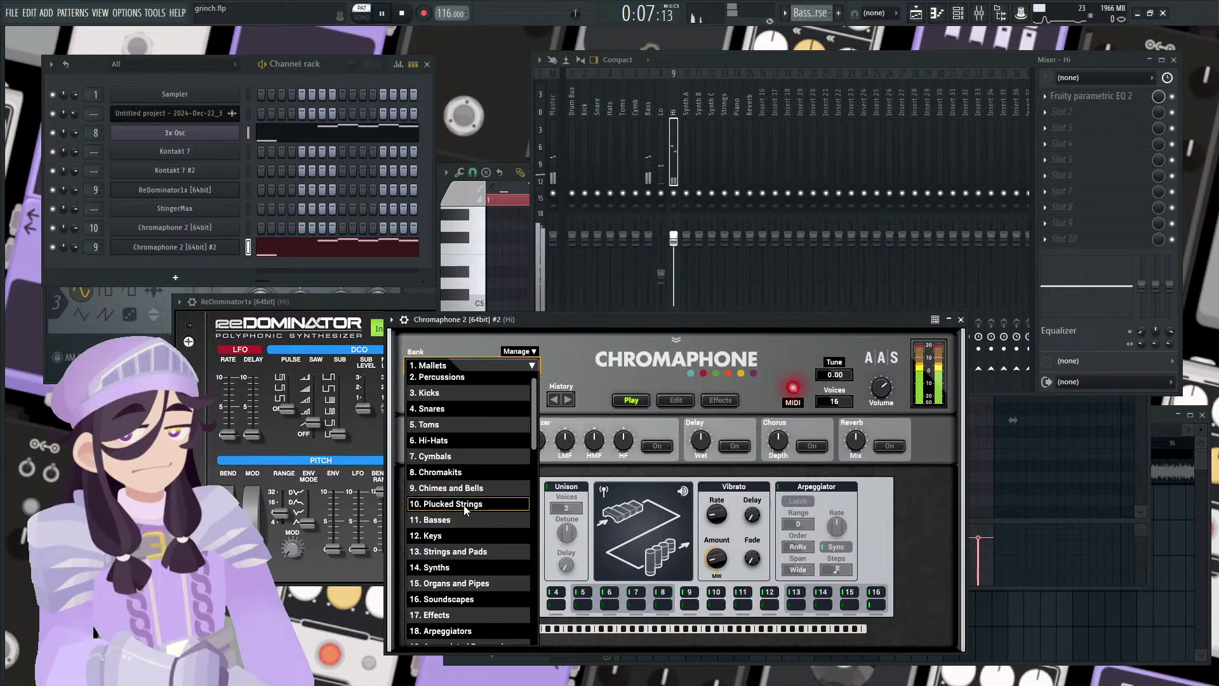
left_click(465, 505)
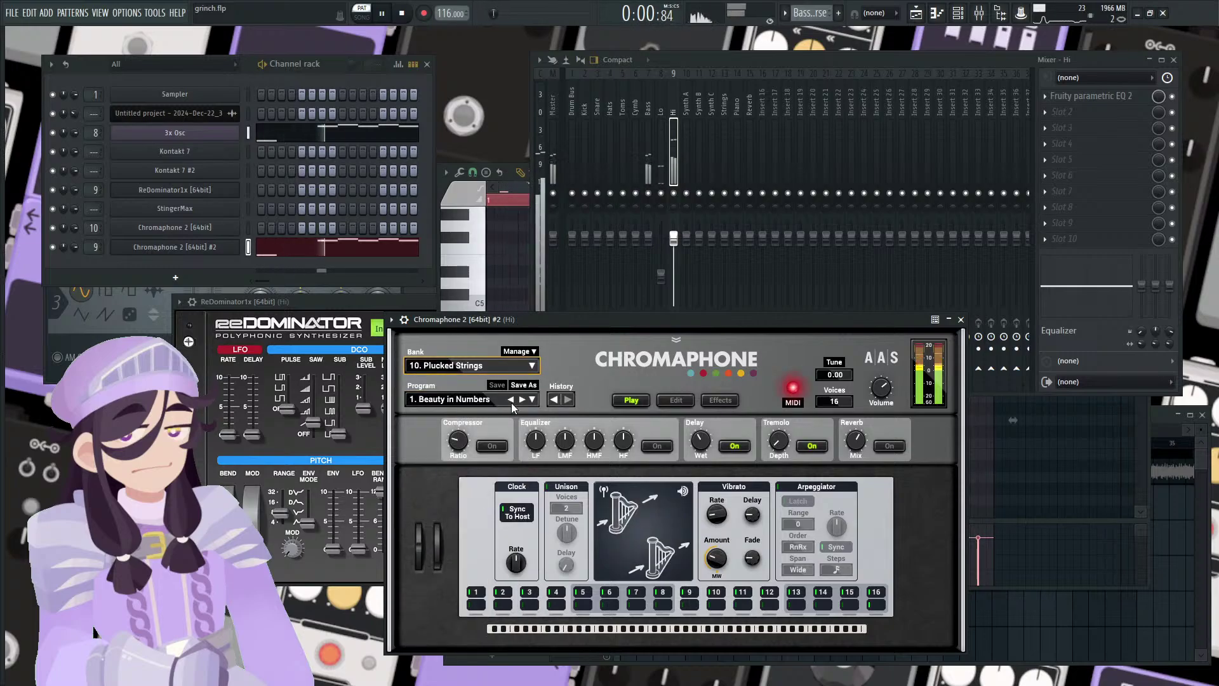
left_click(511, 400)
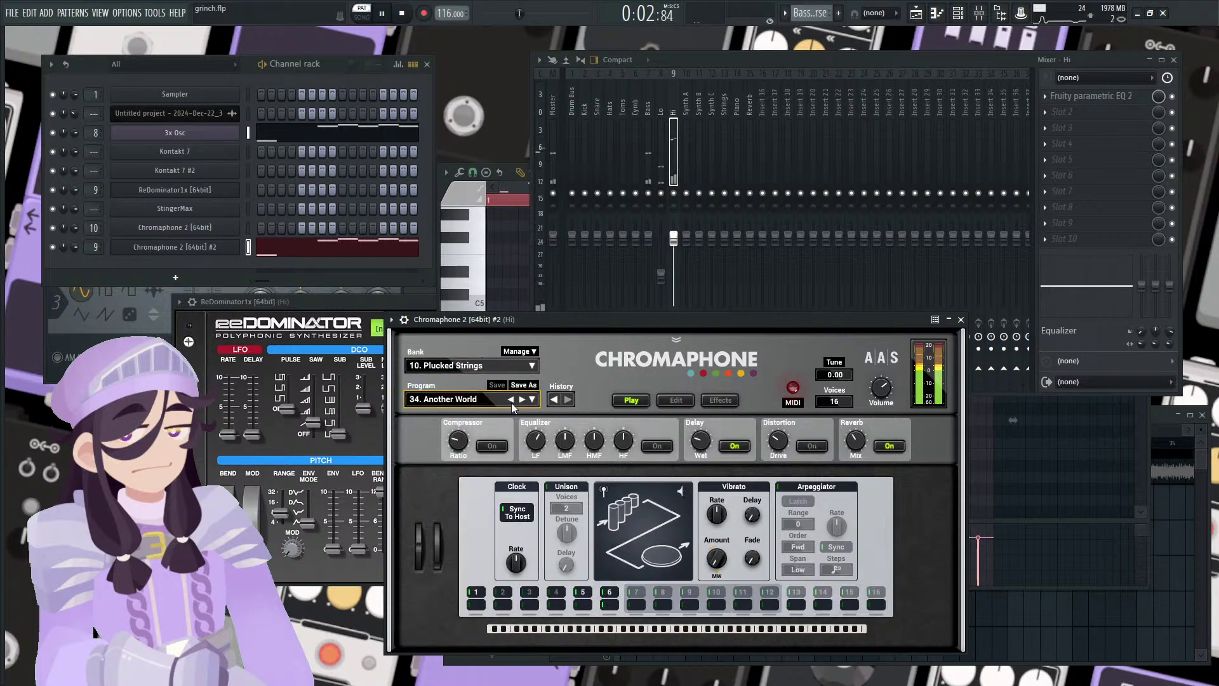
Load the program Beauty in Numbers in the second Chromaphone 2 and transpose its Bass Verse notes down one octave
left_click(522, 400)
left_click(513, 280)
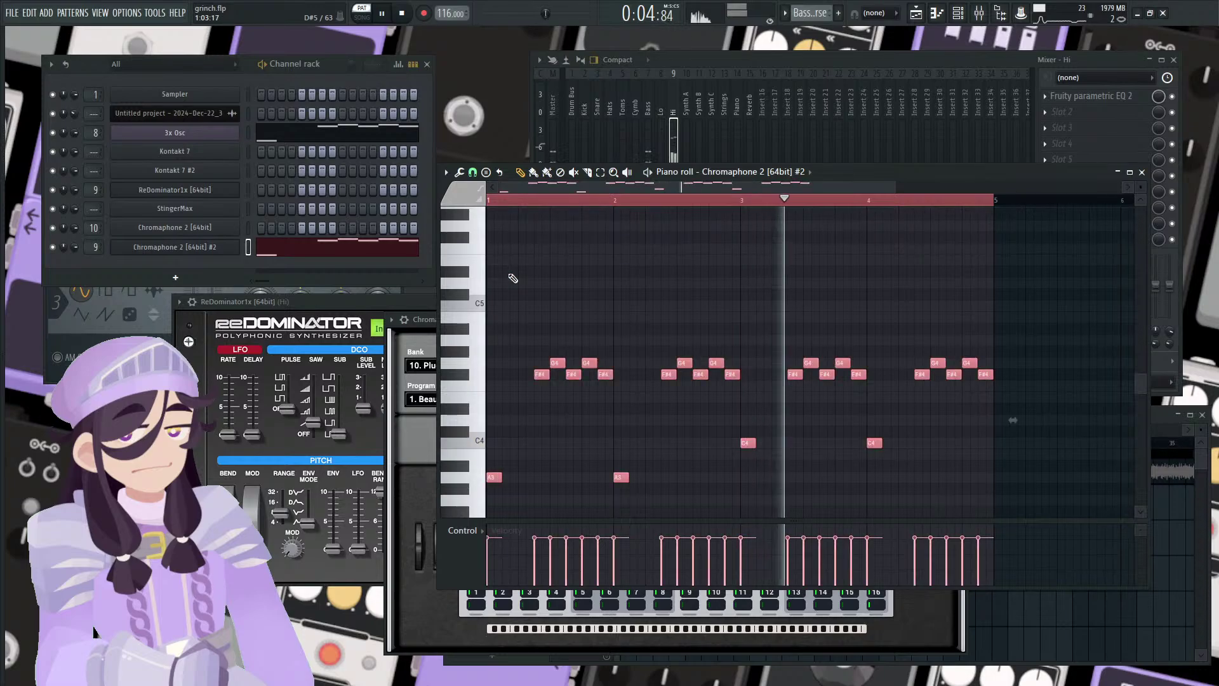
key("ctrl+Down")
scroll(513, 278, "down", 4)
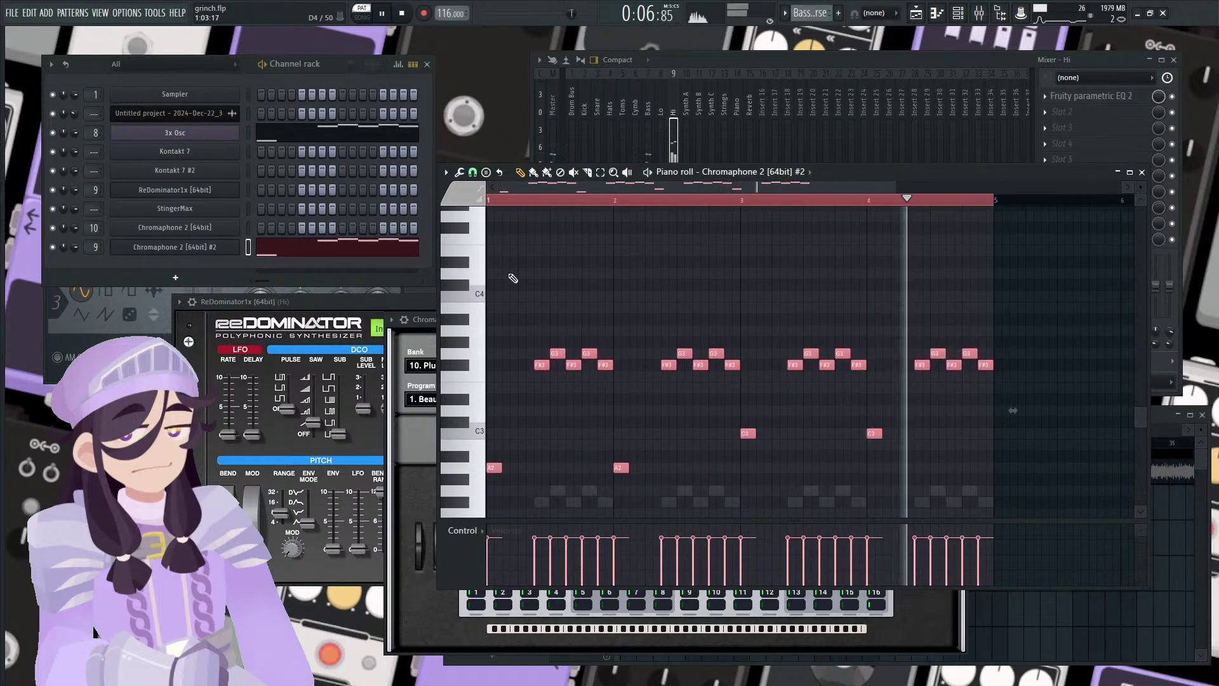
left_click(416, 320)
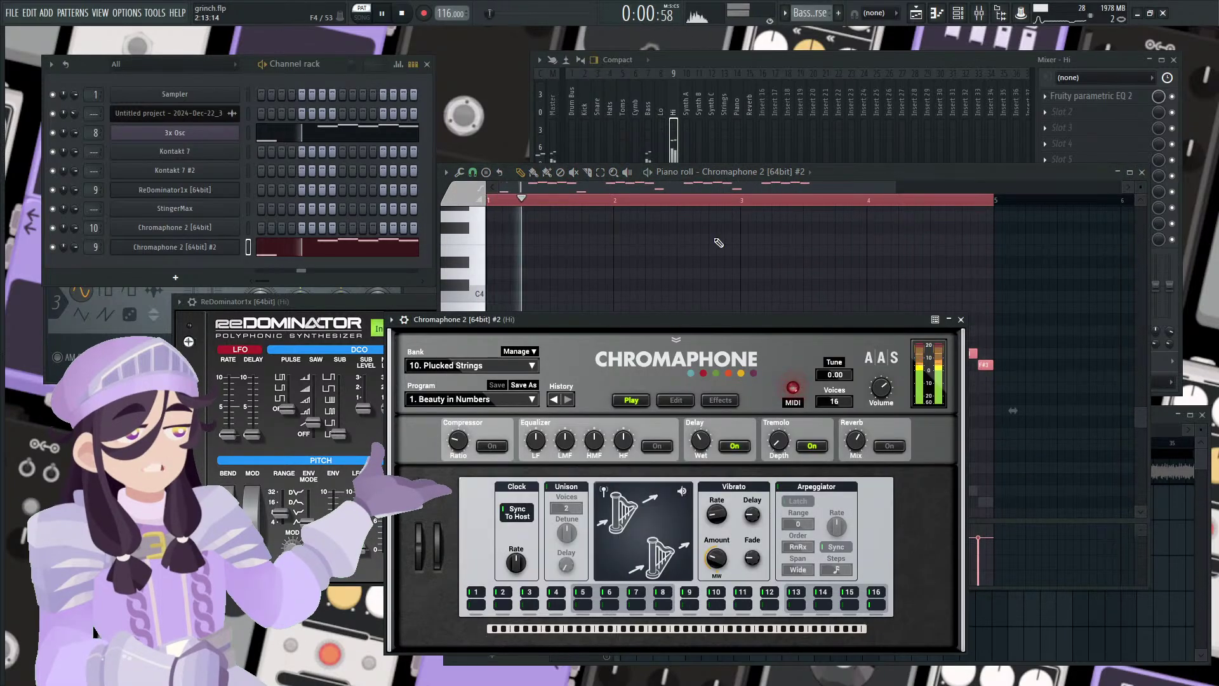
Play the arrangement in song mode with the Track 1 audio muted
key("F5")
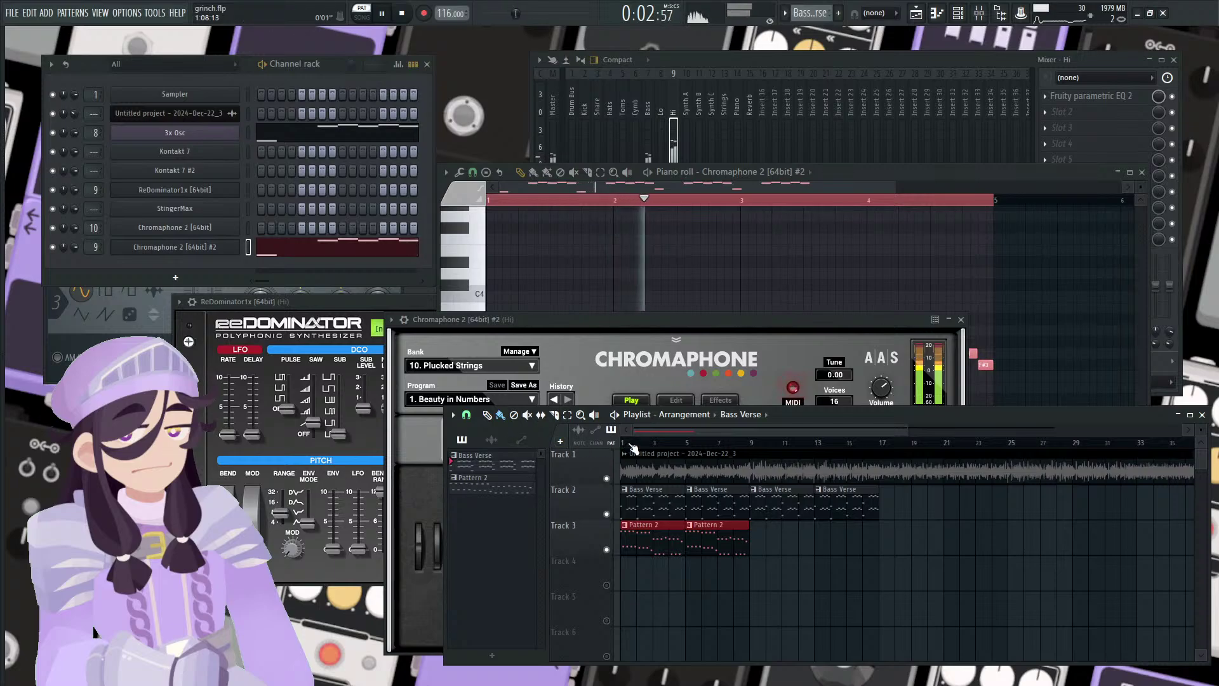
key("l")
left_click(614, 480)
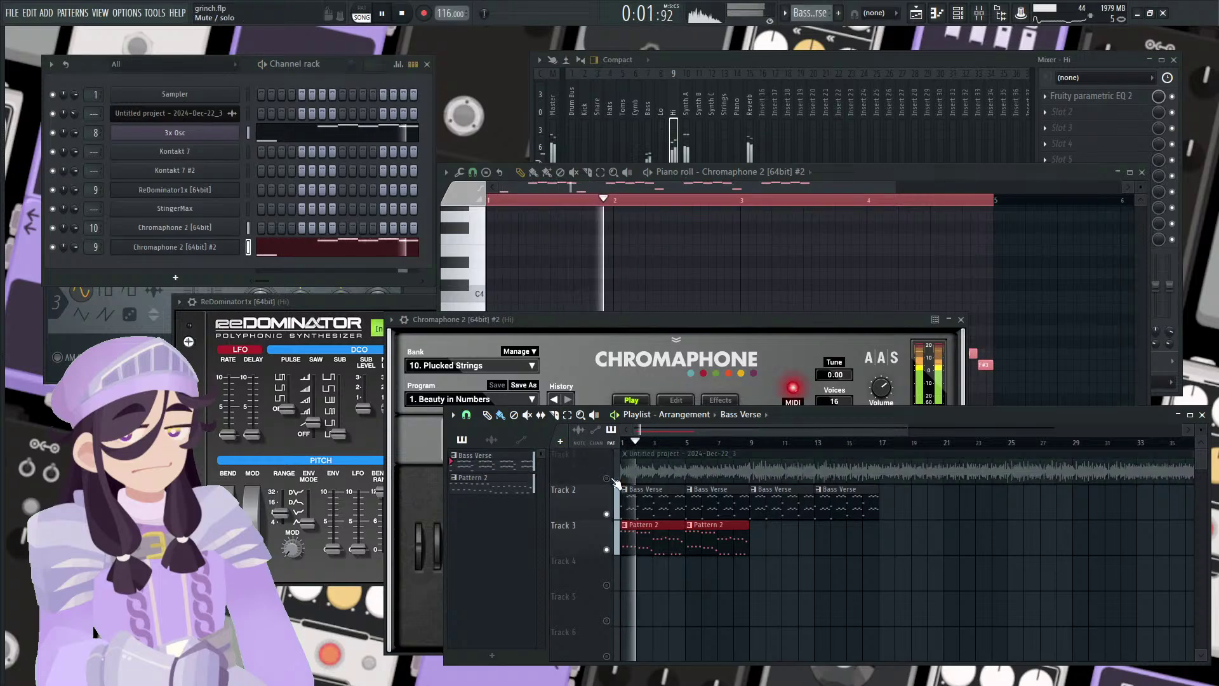
Select Pattern 2, stop playback and open the first Chromaphone 2 instrument, routed to Synth A
left_click(469, 481)
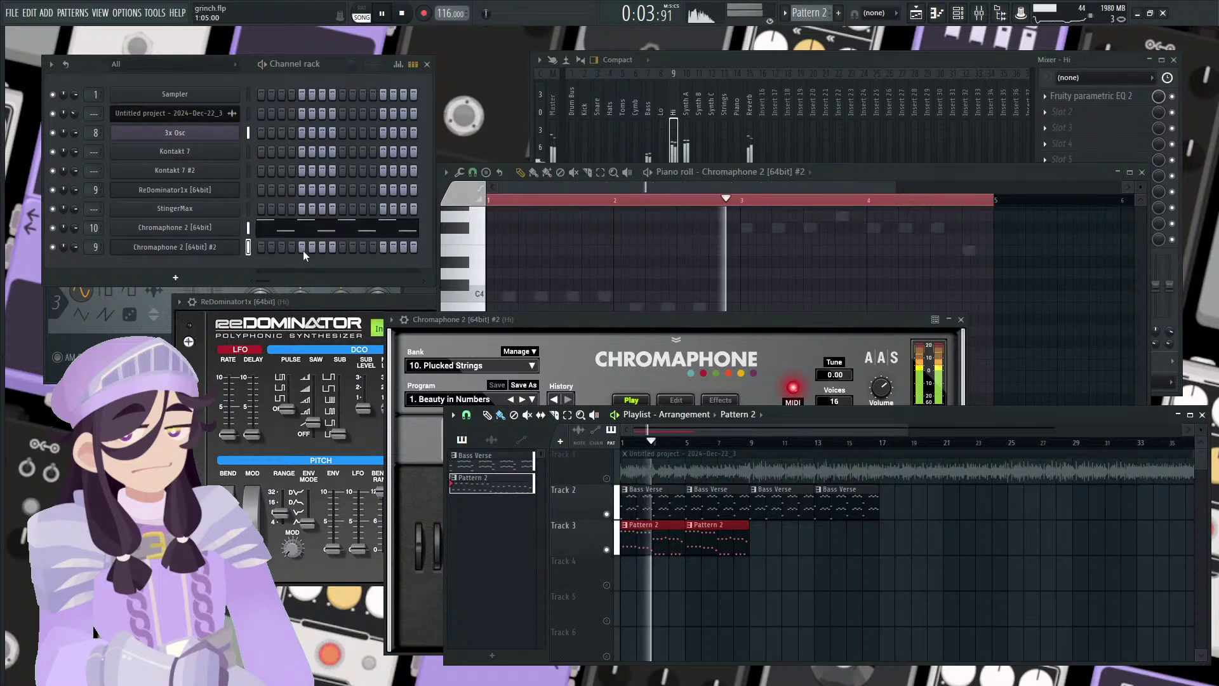
key("space")
left_click(222, 224)
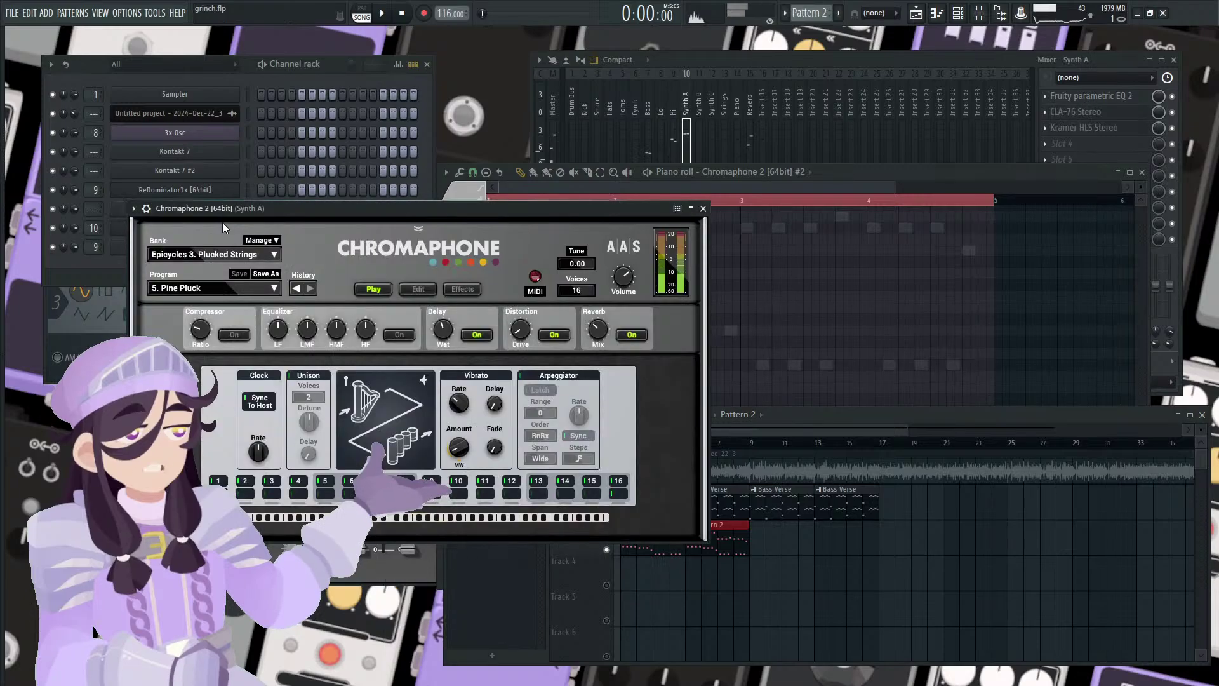
Try the Mallets bank in the Synth A Chromaphone 2 and browse its programs
left_click(271, 255)
scroll(246, 336, "down", 6)
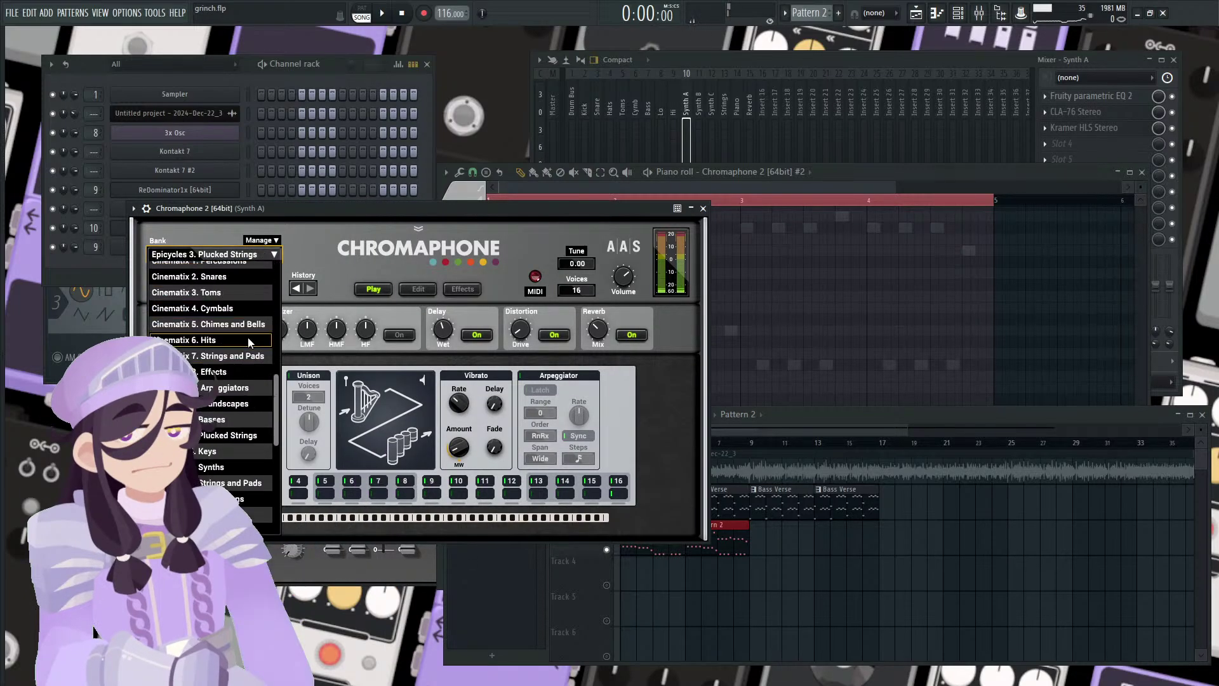
scroll(239, 331, "up", 6)
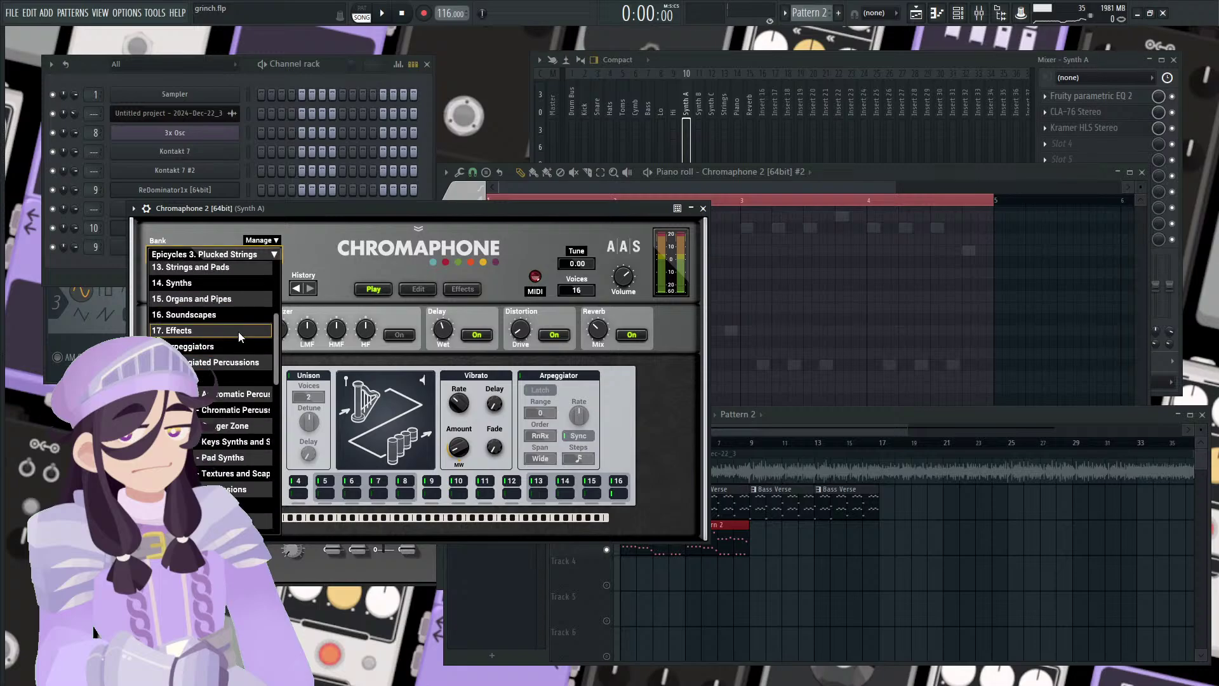
left_click(231, 269)
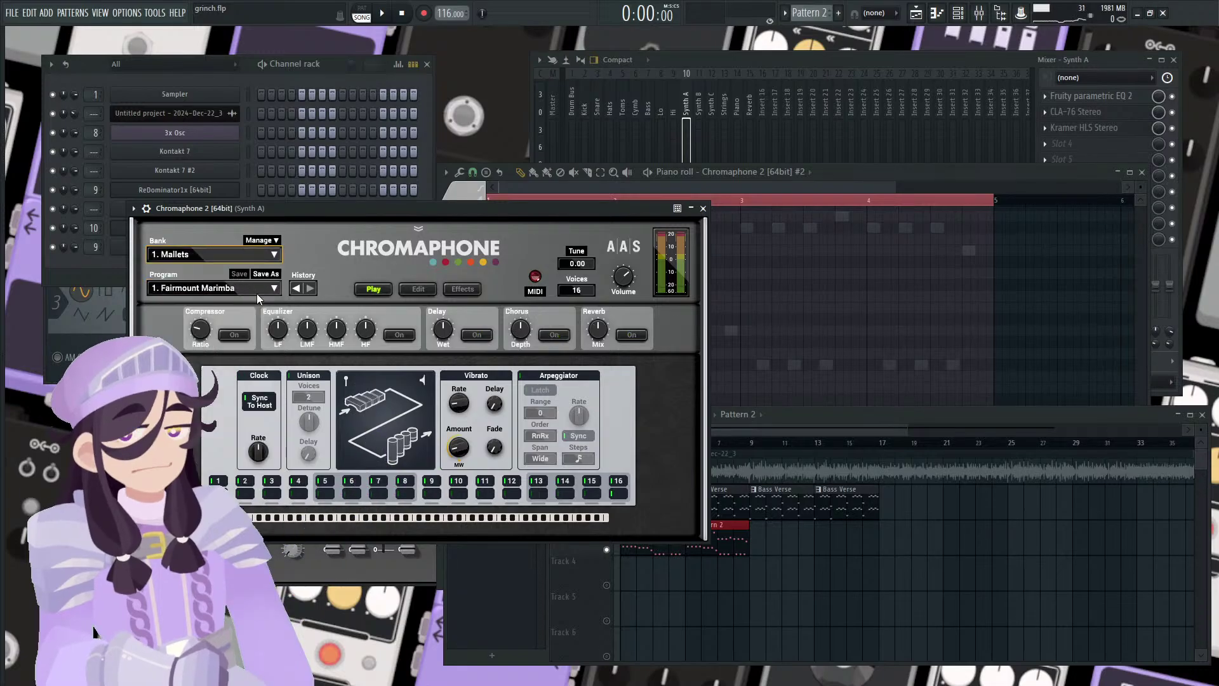
left_click(272, 293)
scroll(239, 459, "down", 4)
scroll(238, 458, "down", 7)
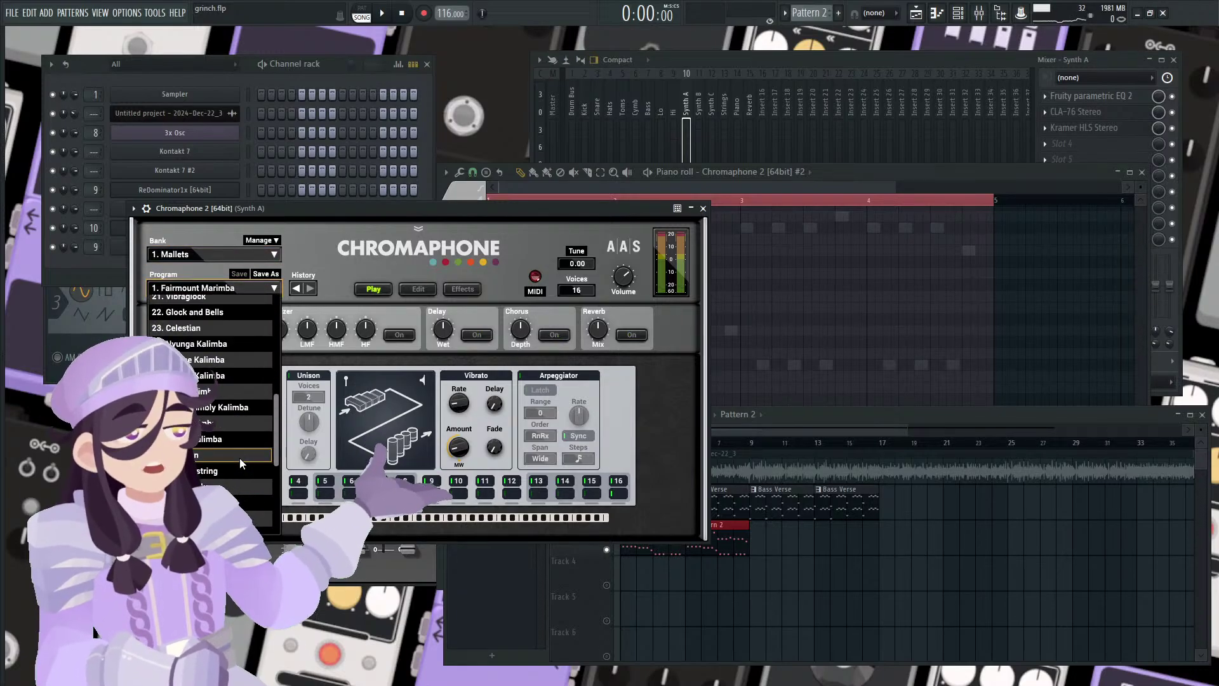
left_click(283, 265)
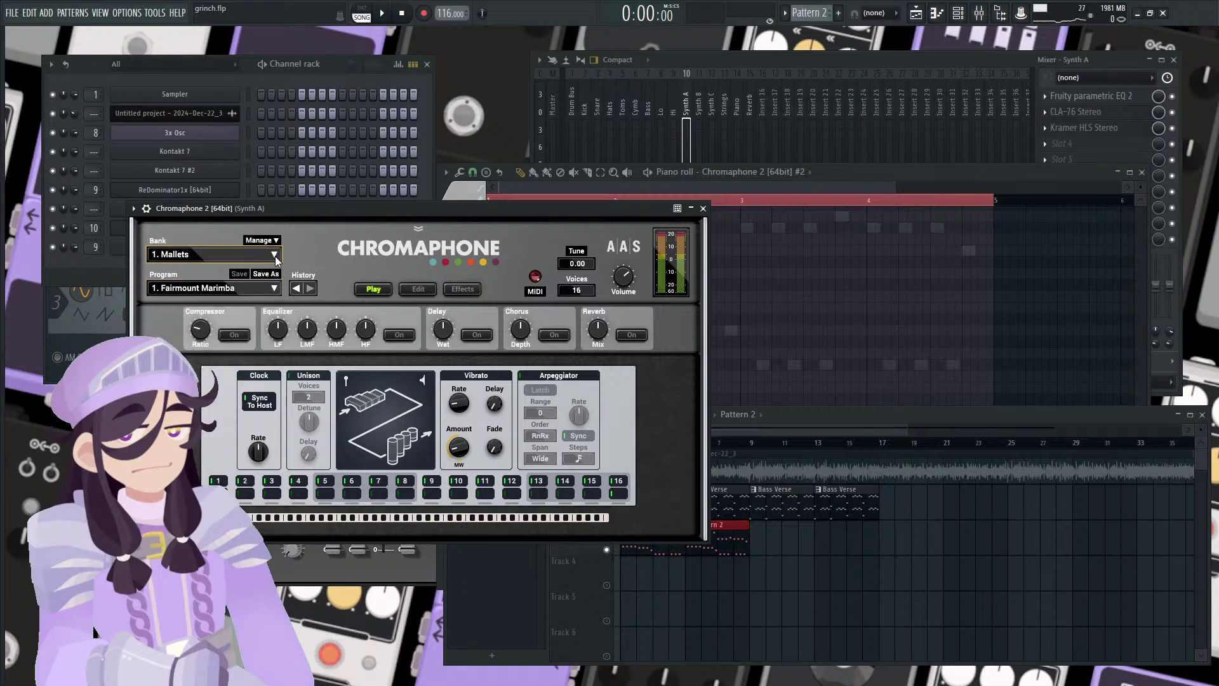
Choose the Keys bank in the Synth A Chromaphone 2, load The Heaven, and turn off its reverb while playing the arrangement
left_click(261, 254)
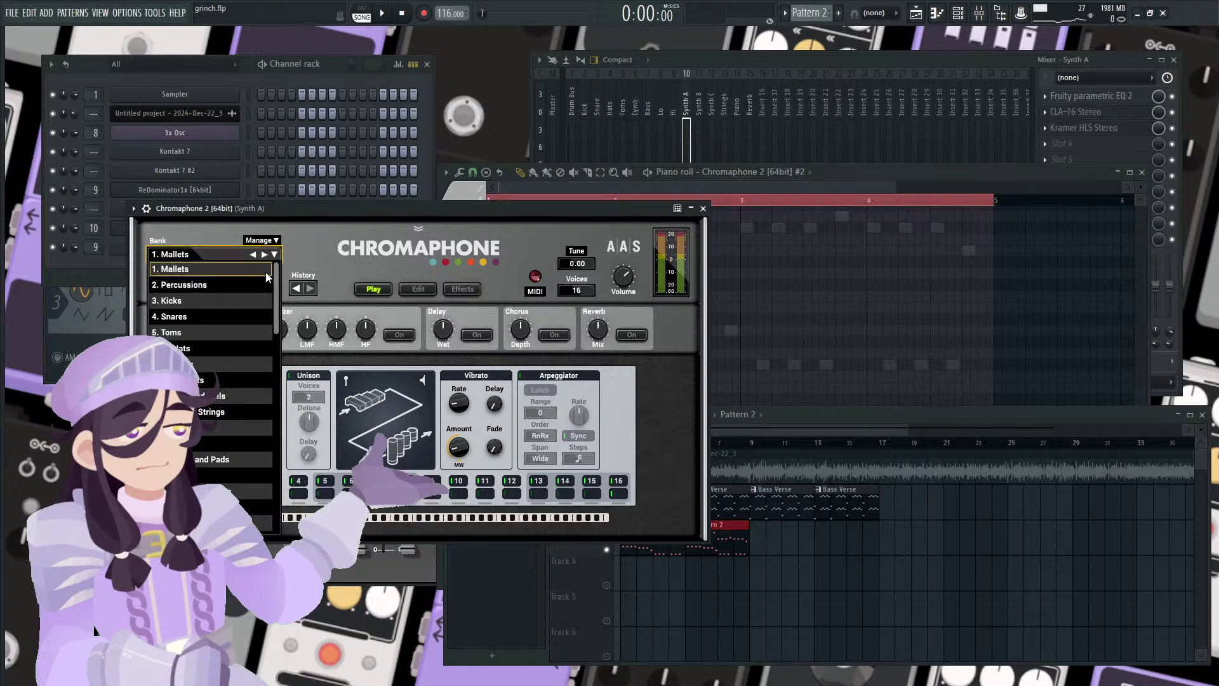
left_click(200, 444)
left_click(593, 513)
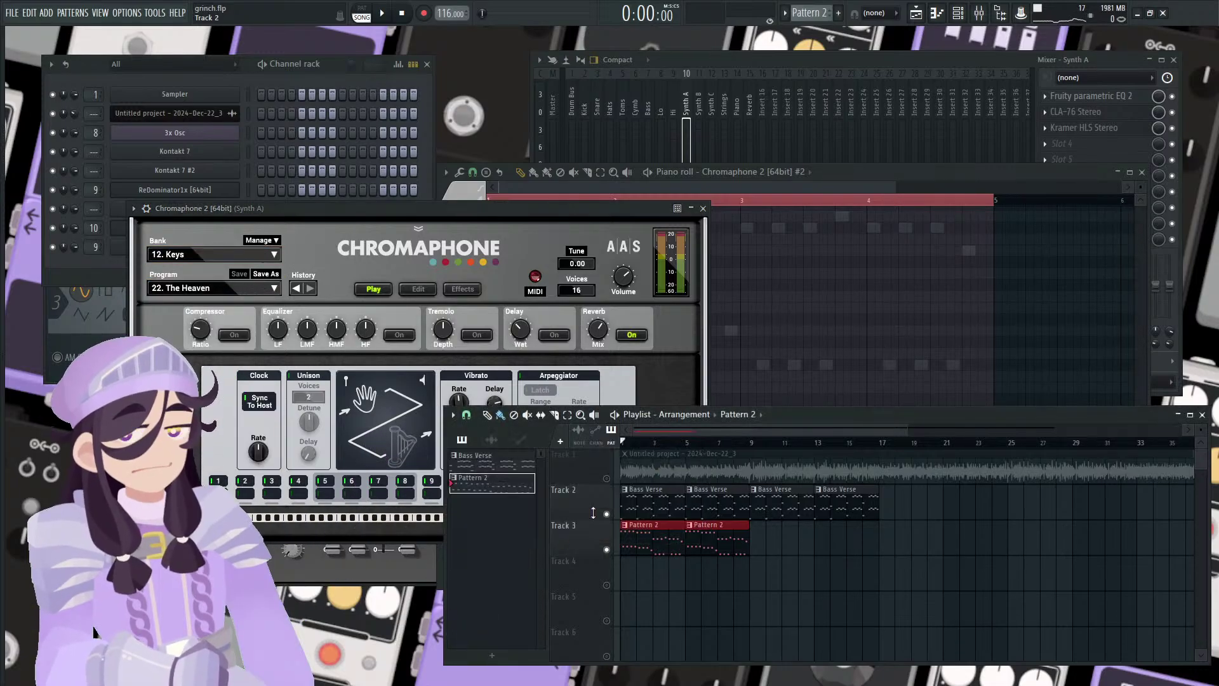
key("space")
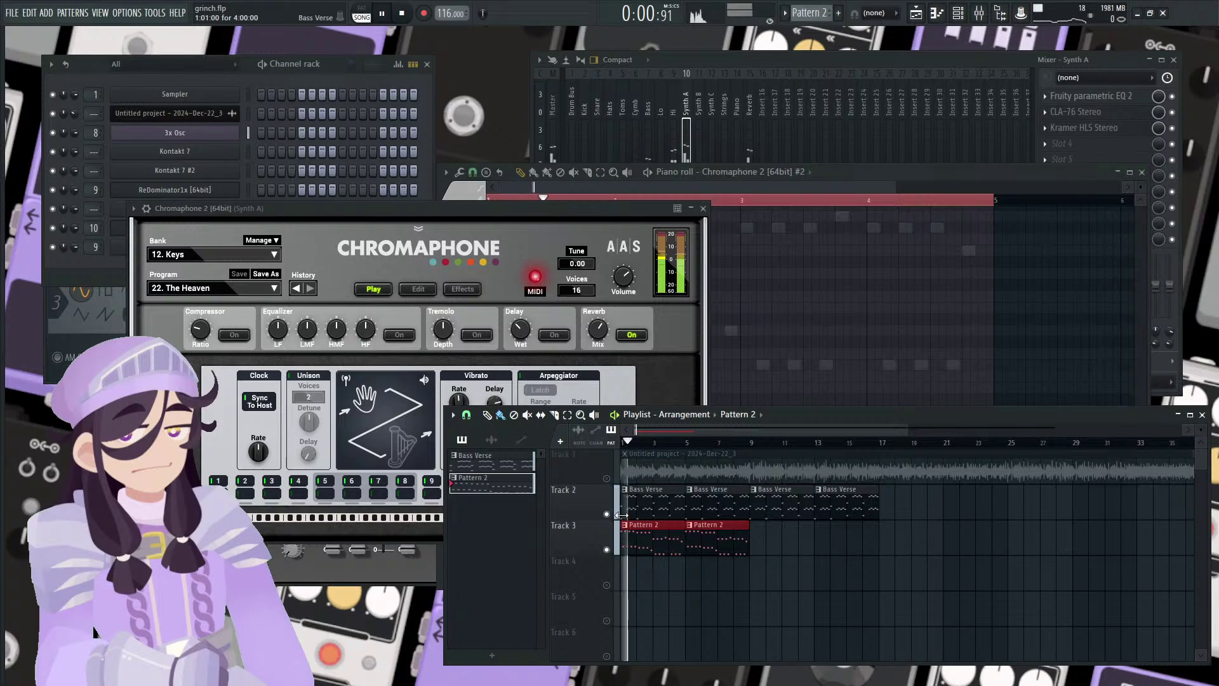
left_click(629, 336)
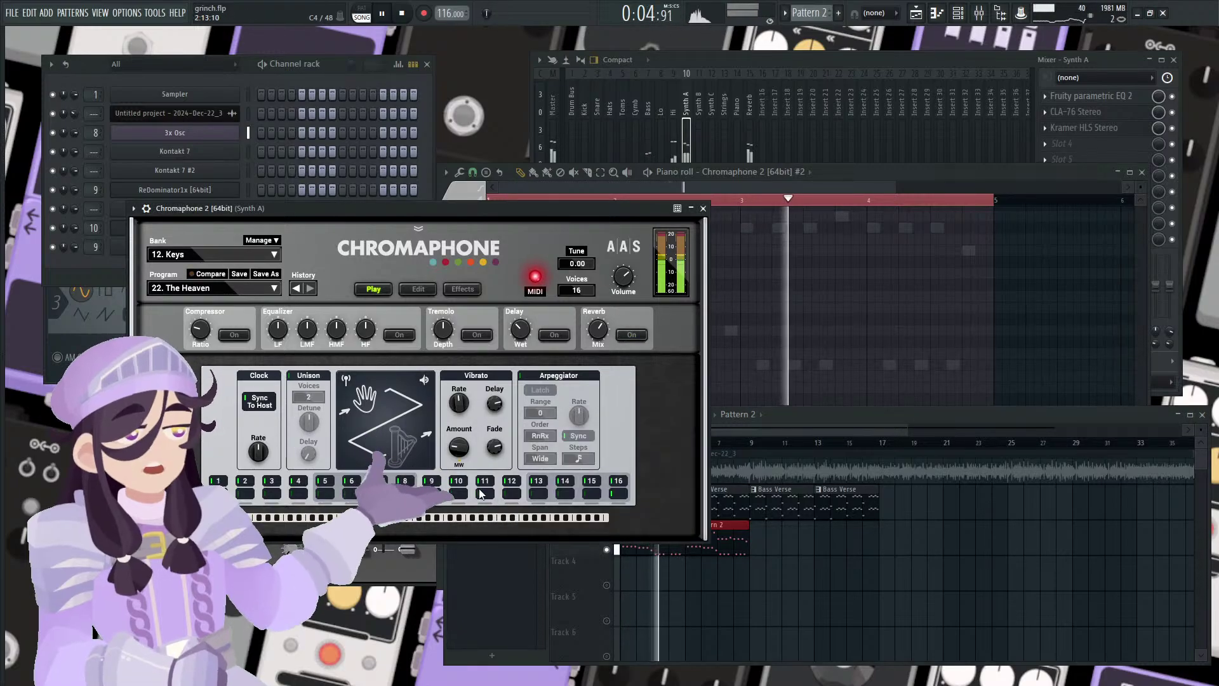
left_click(482, 584)
key("space")
Select the Bass Verse pattern, reopen the second Chromaphone 2 instrument and start playback in pattern mode
left_click(482, 465)
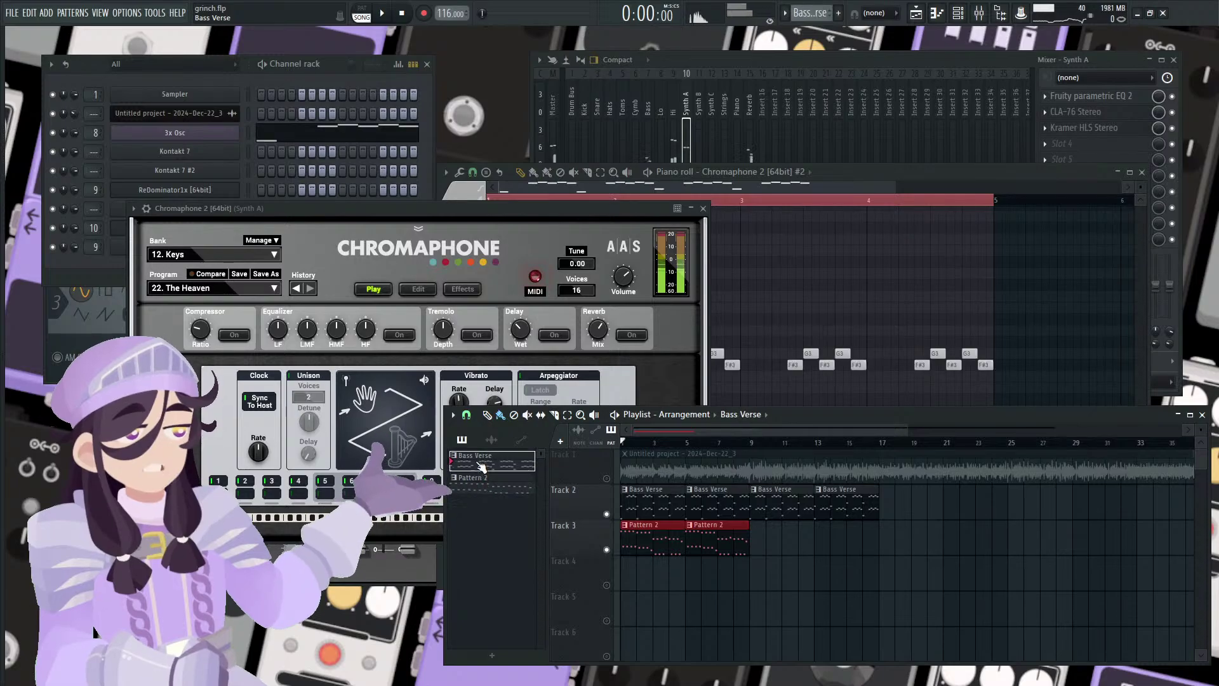
left_click(280, 136)
left_click(224, 252)
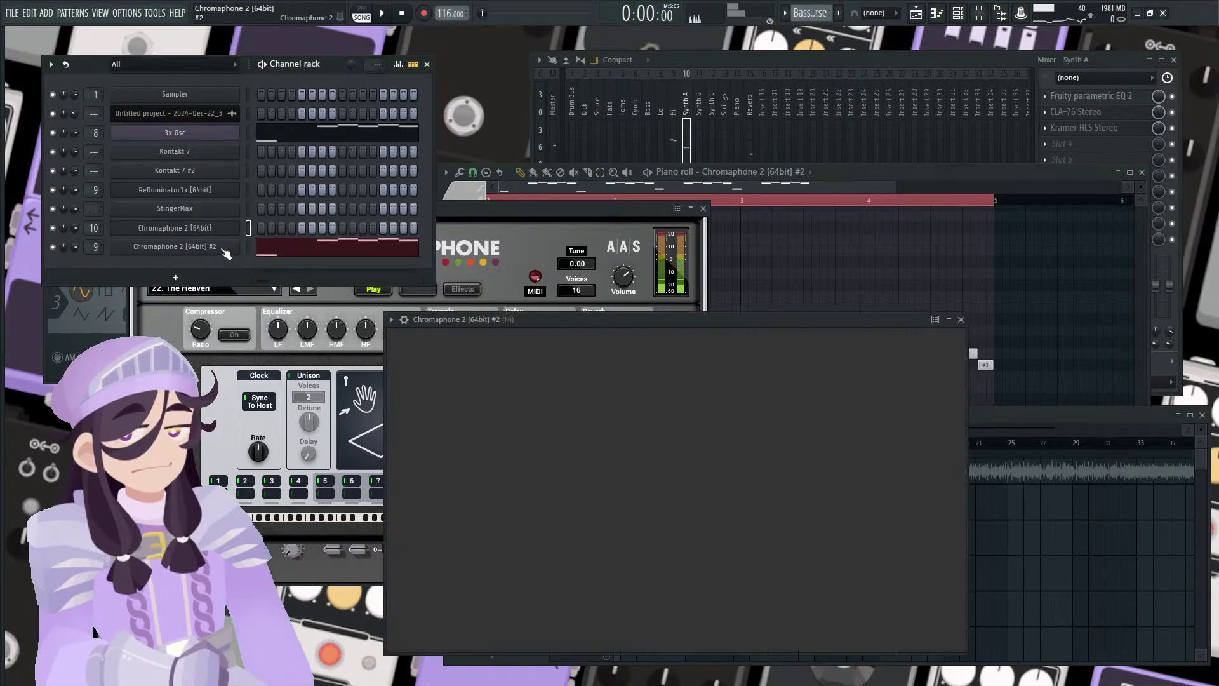
left_click_drag(677, 335, 541, 224)
left_click(363, 13)
key("space")
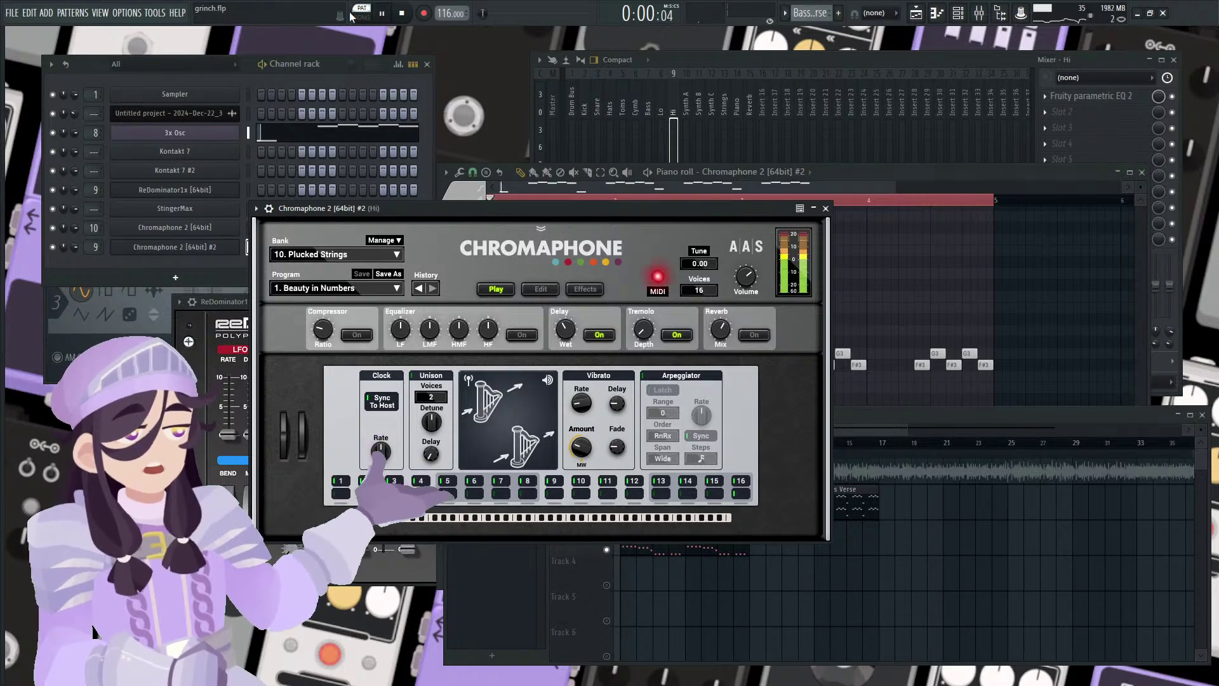
Audition the Plucked Strings programs Electric Contemplation, Double-String Flange and Pizzy in the second Chromaphone 2 over the Bass Verse pattern
left_click(387, 289)
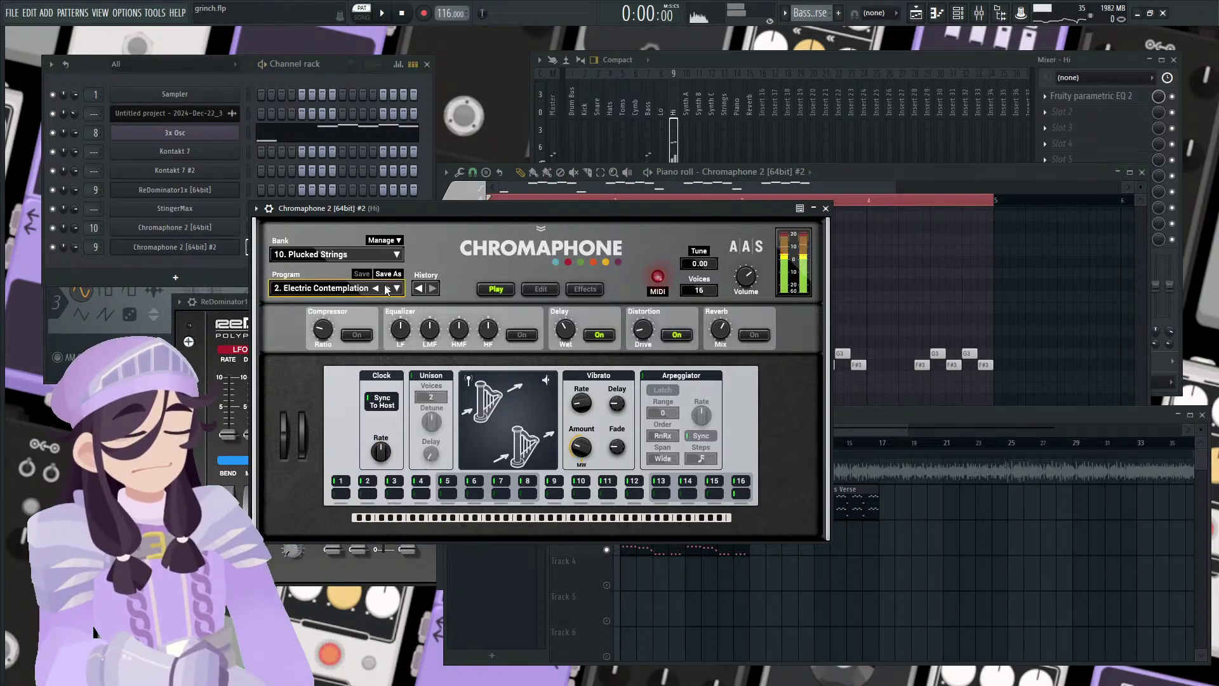
left_click(382, 13)
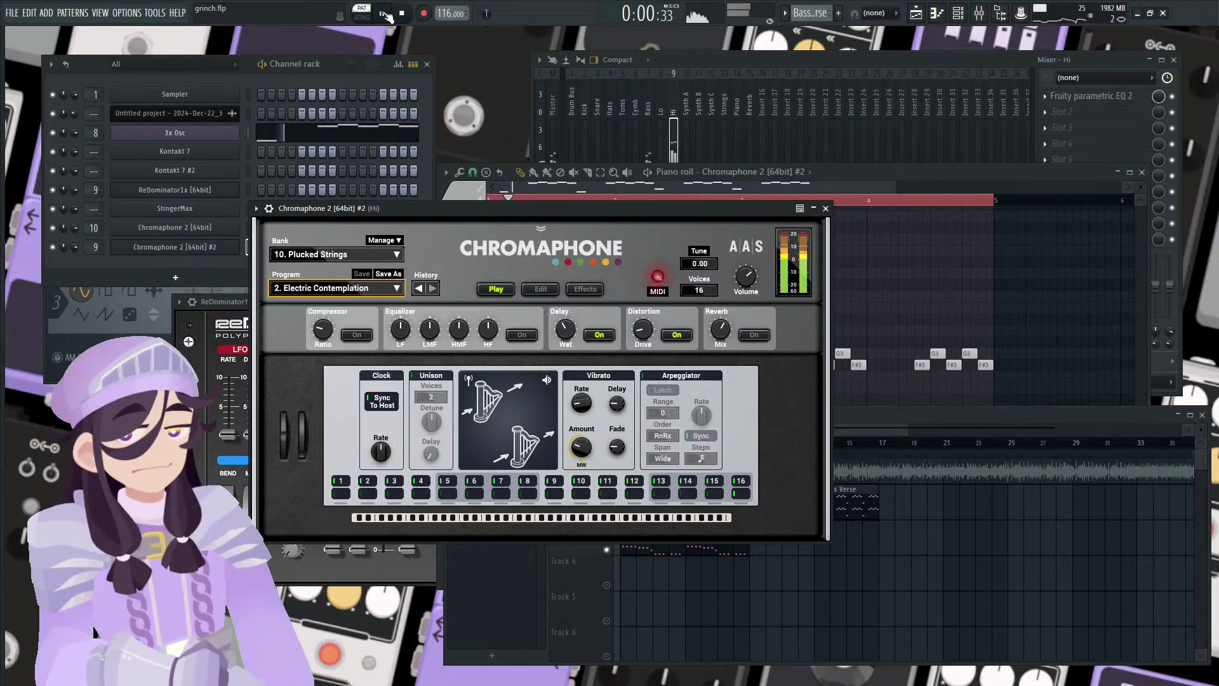
left_click(386, 288)
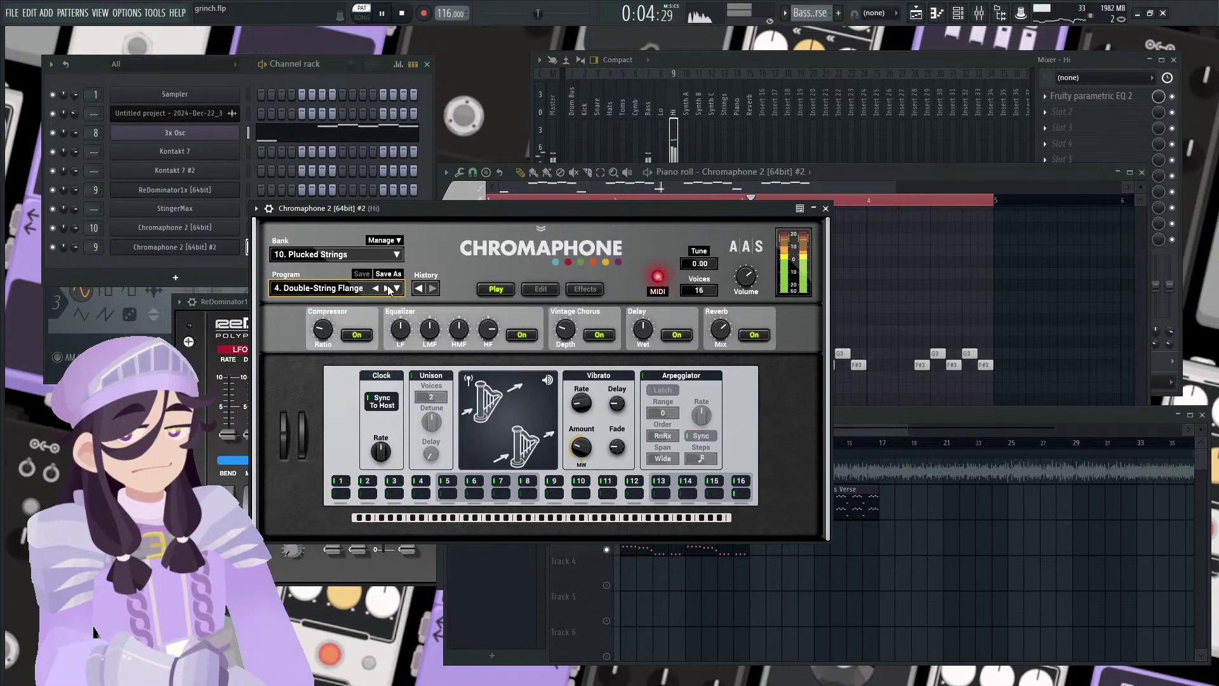
left_click(397, 289)
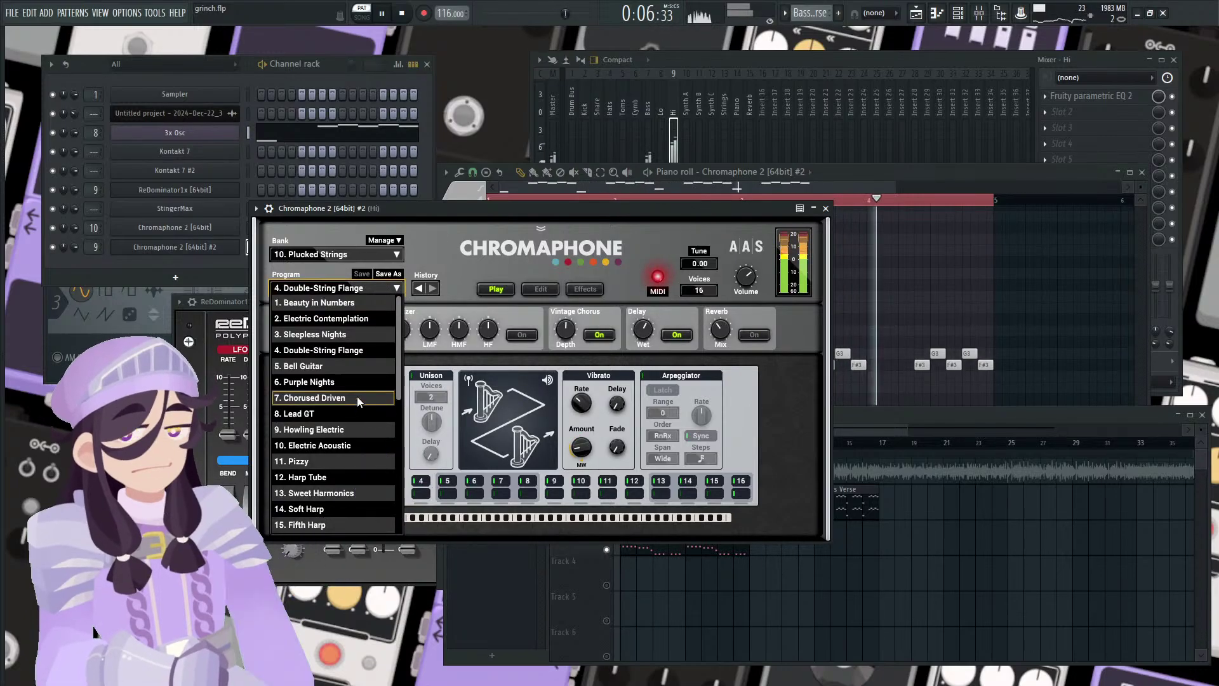
scroll(349, 356, "down", 1)
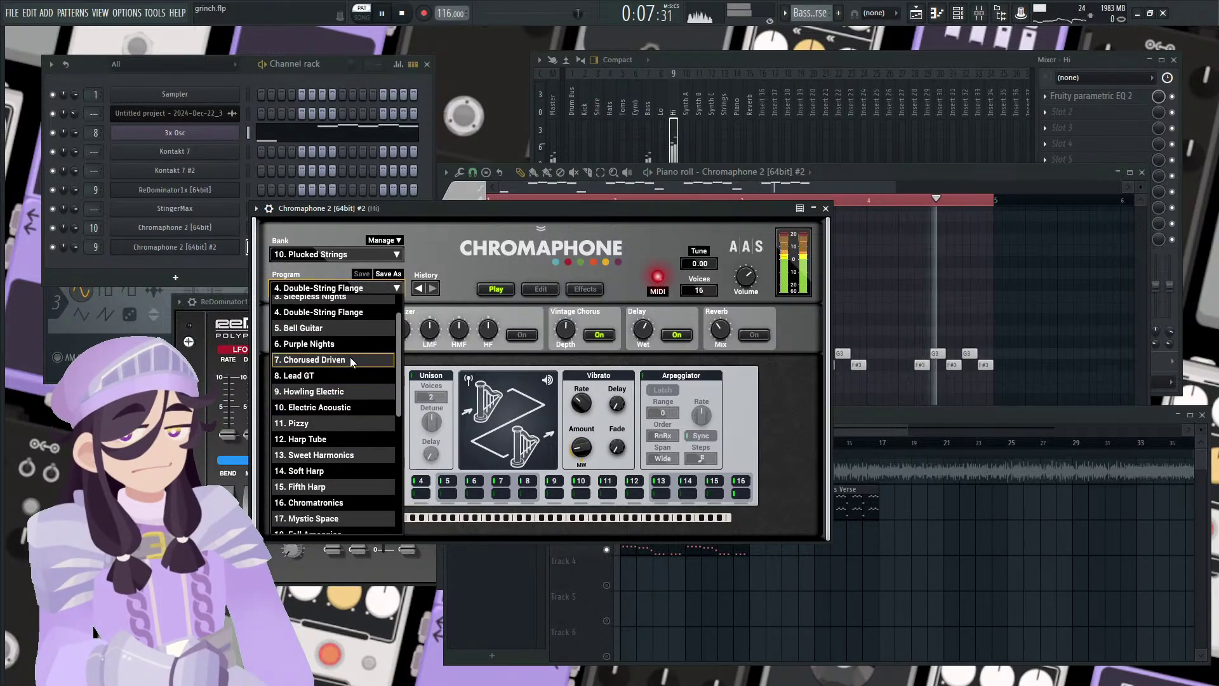
left_click(341, 422)
Audition the Plucked Strings programs Mystic Space and Dulcimator in the second Chromaphone 2 during playback
left_click(397, 287)
scroll(353, 368, "down", 1)
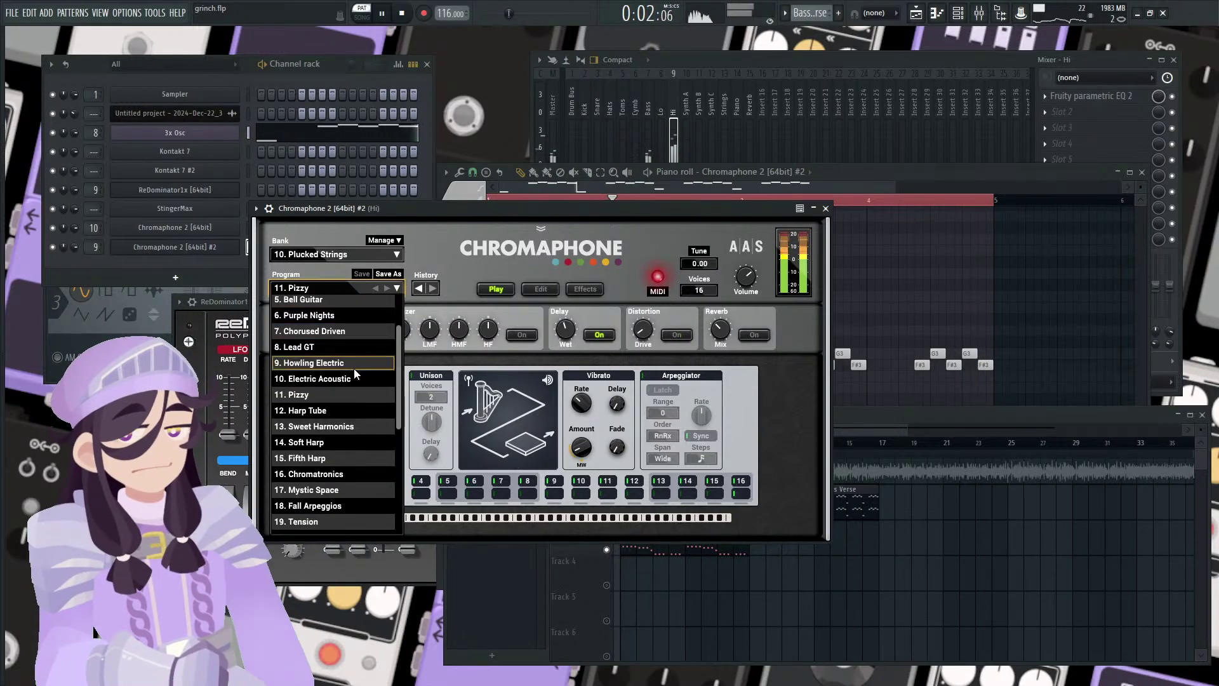
scroll(335, 379, "down", 1)
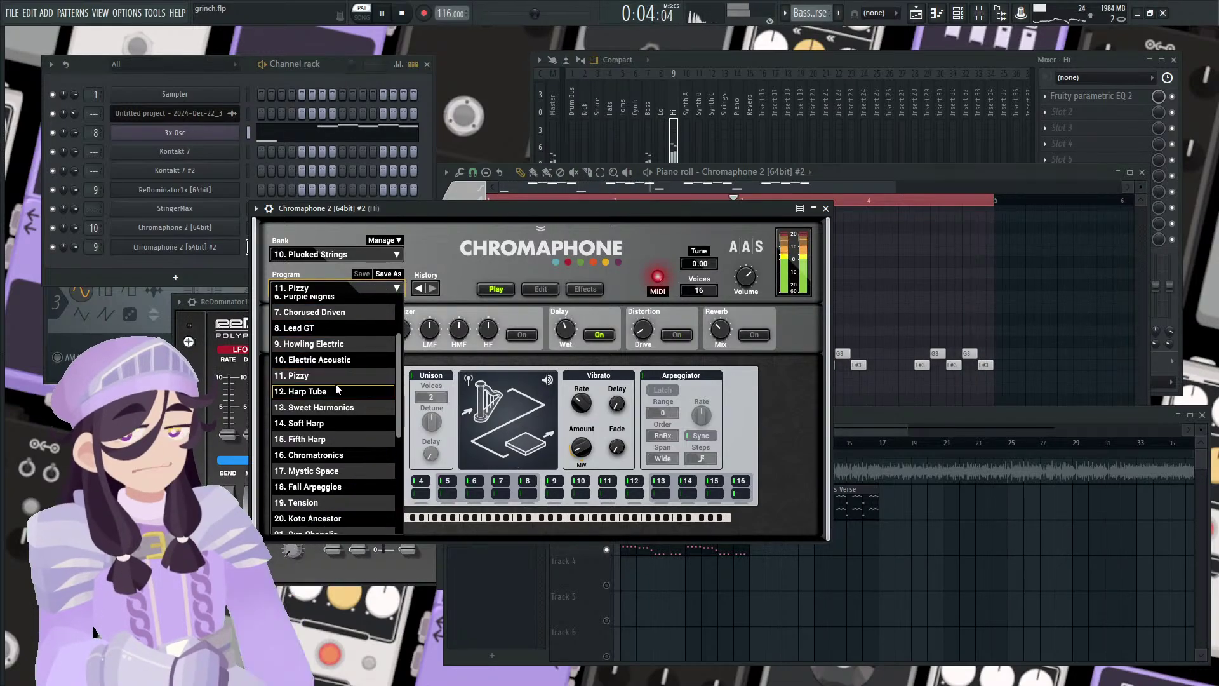
scroll(341, 396, "down", 2)
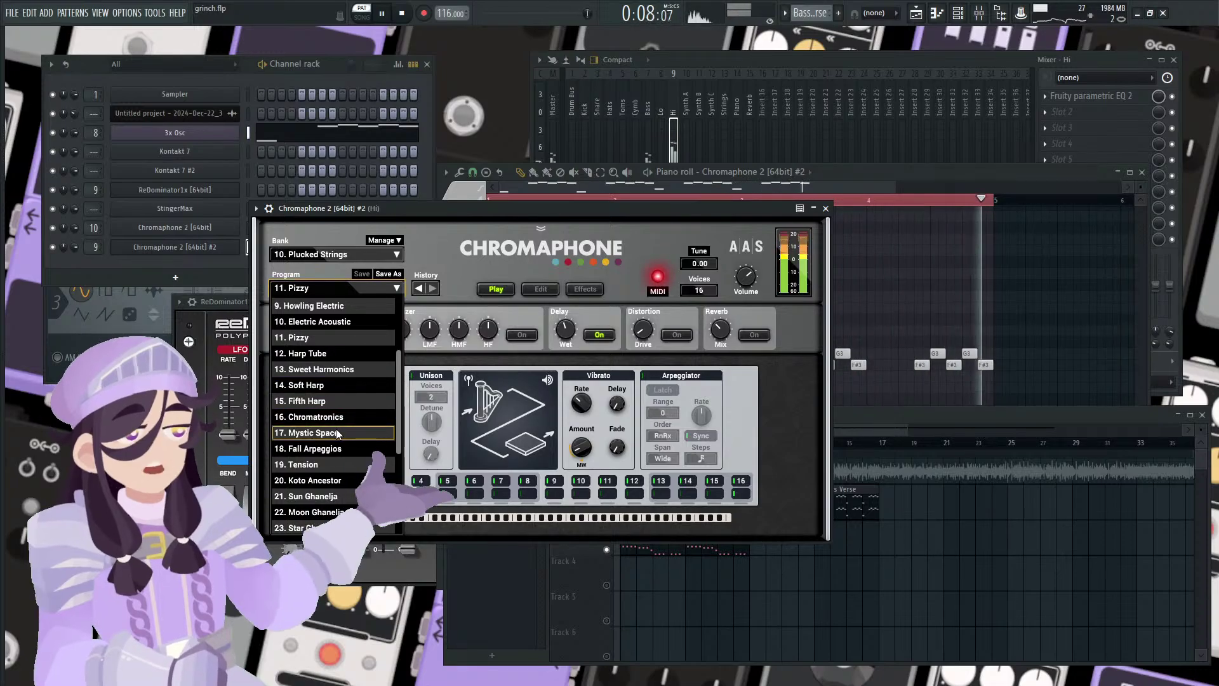
left_click(336, 432)
left_click(395, 287)
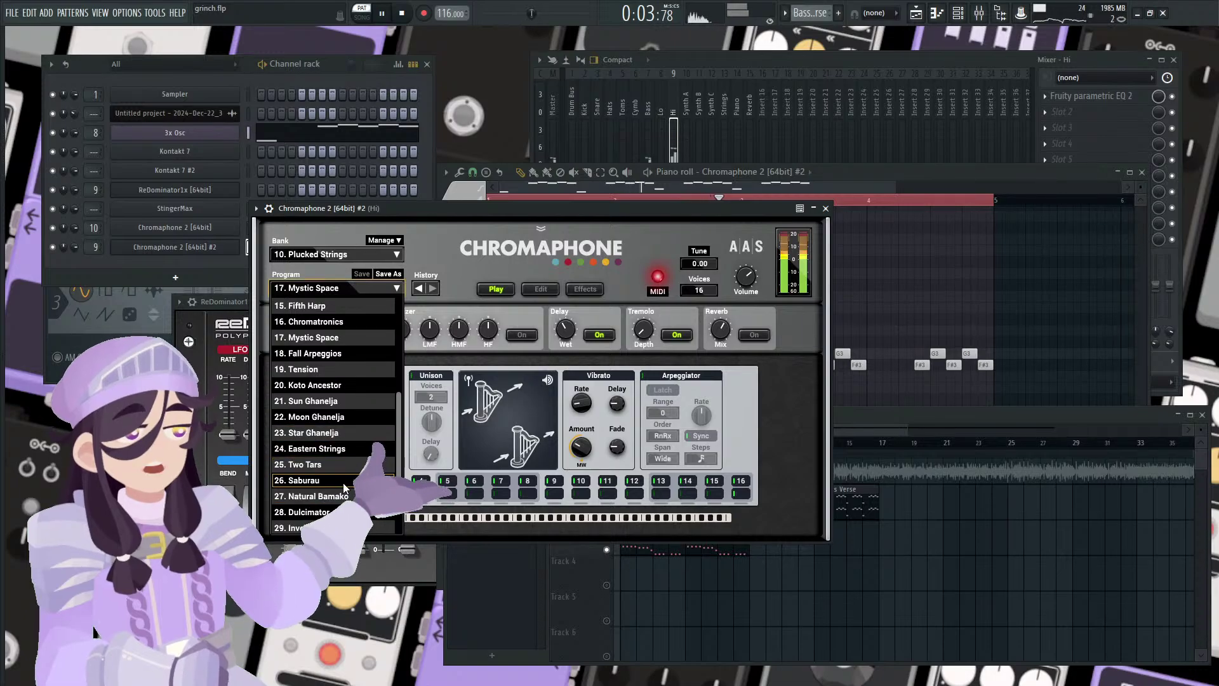
scroll(341, 505, "down", 2)
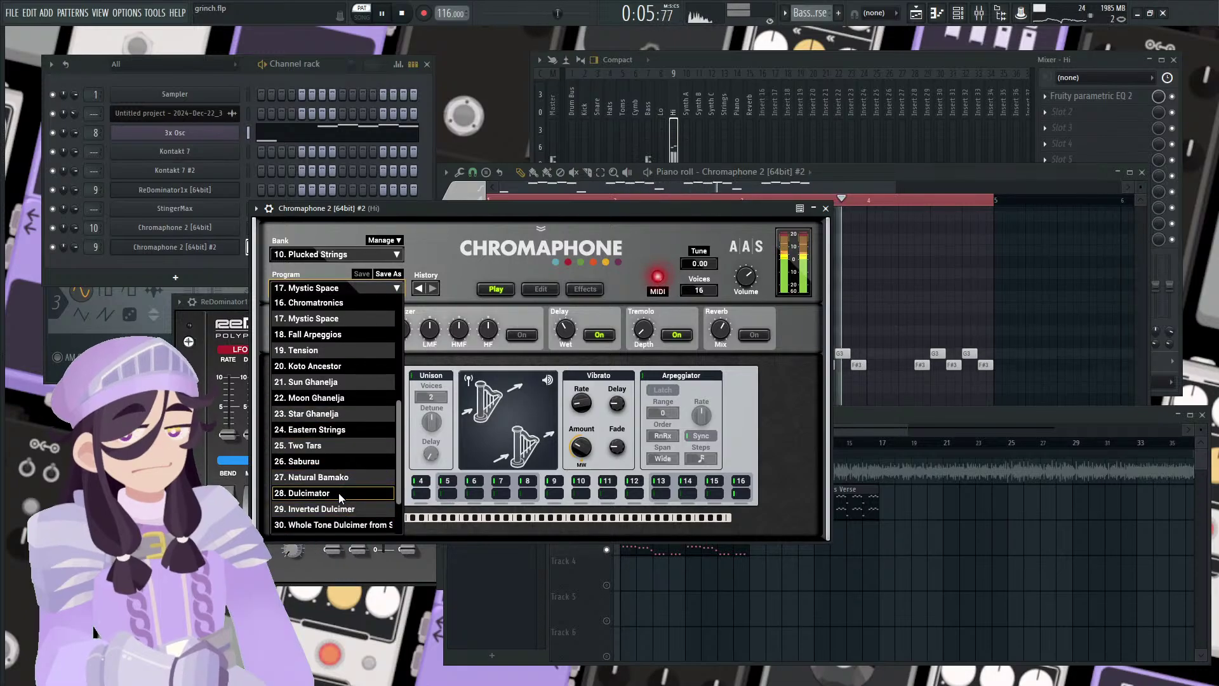
left_click(340, 493)
Load the Plucked Strings program Pizzy in the second Chromaphone 2
left_click(387, 288)
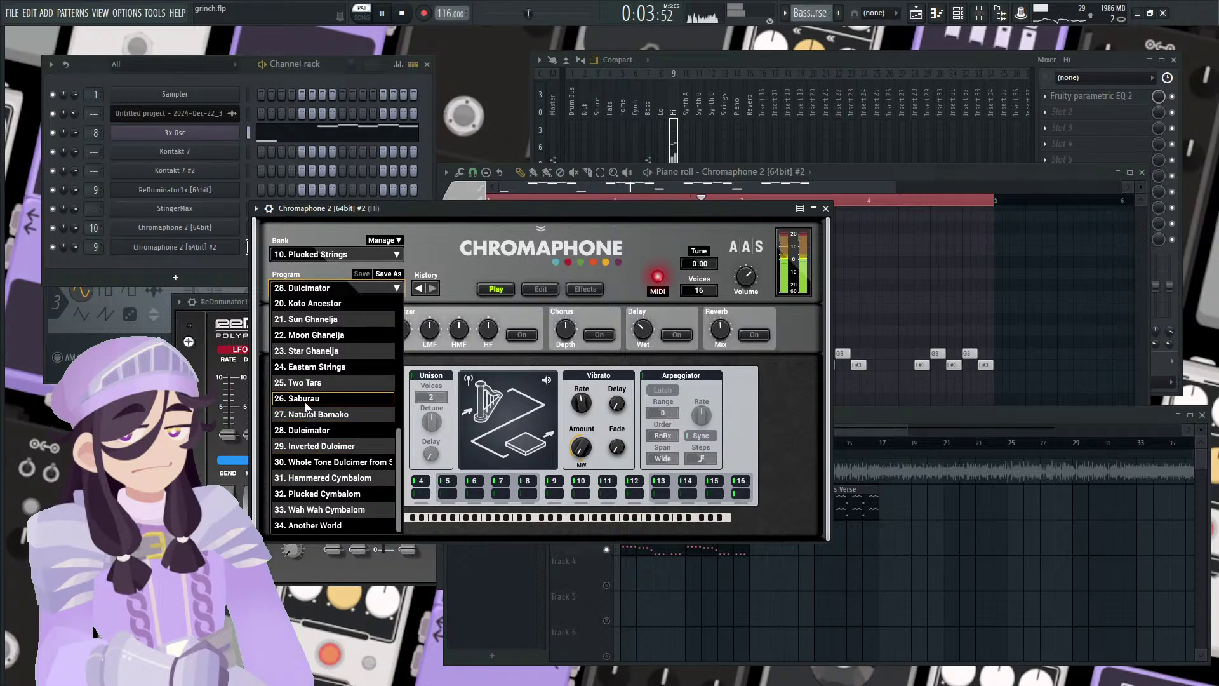
scroll(306, 407, "up", 3)
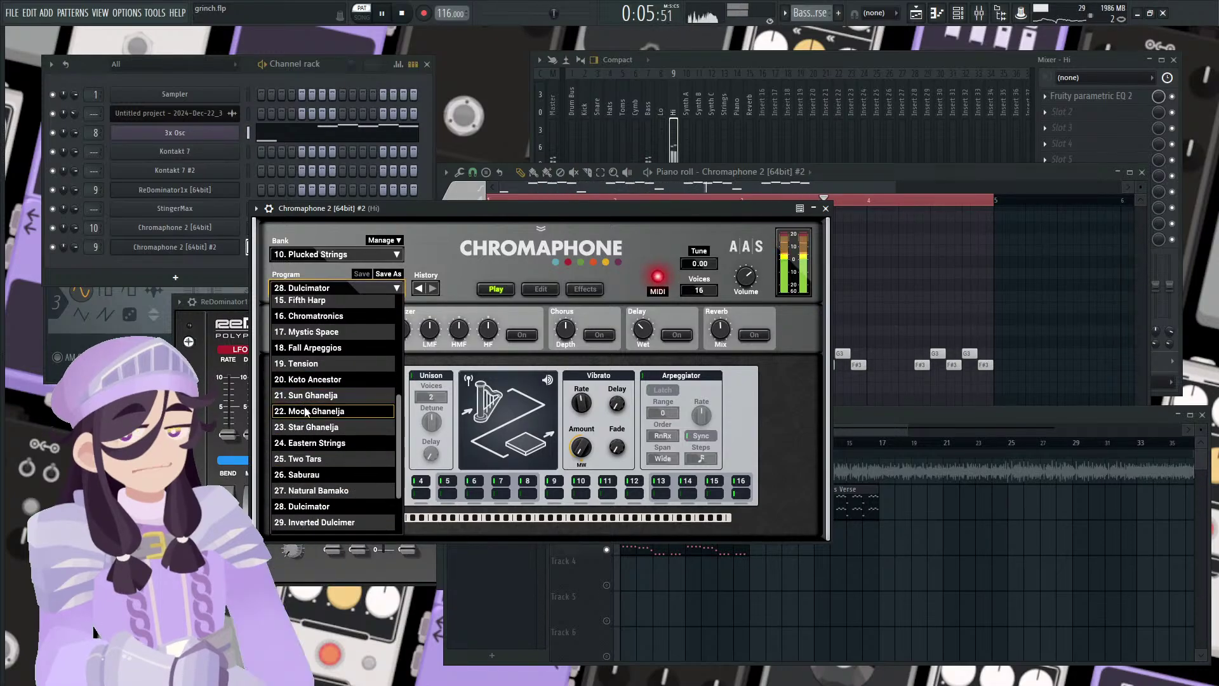
scroll(306, 410, "up", 3)
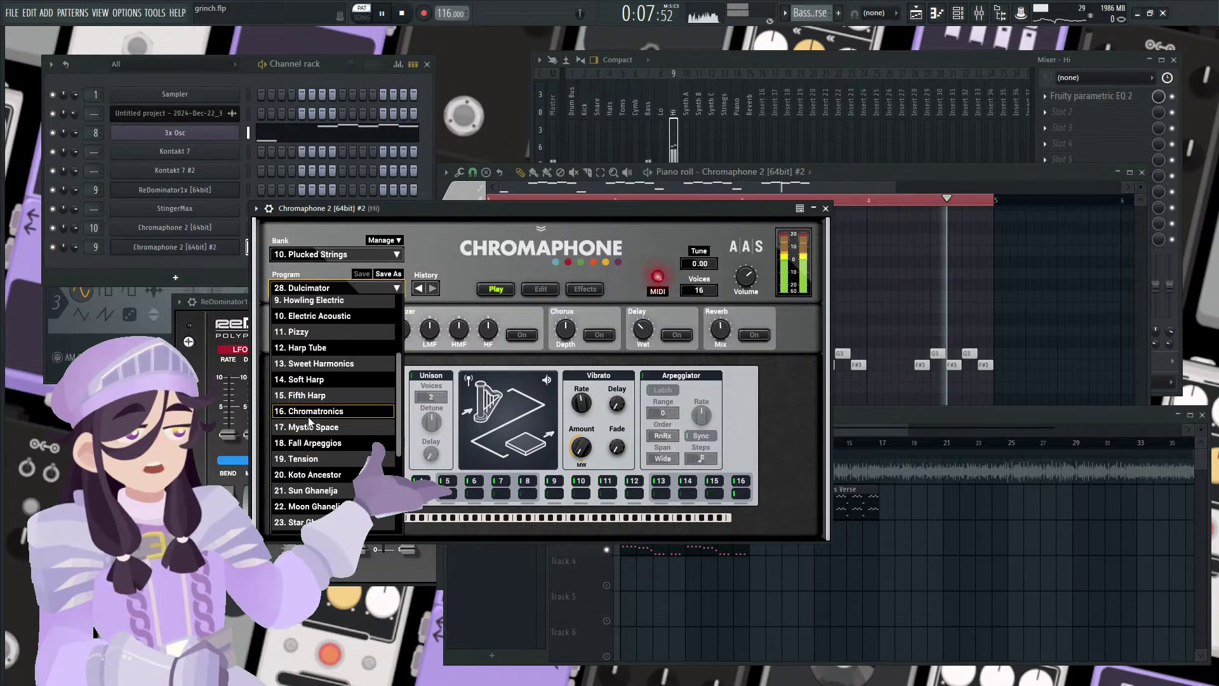
left_click(309, 332)
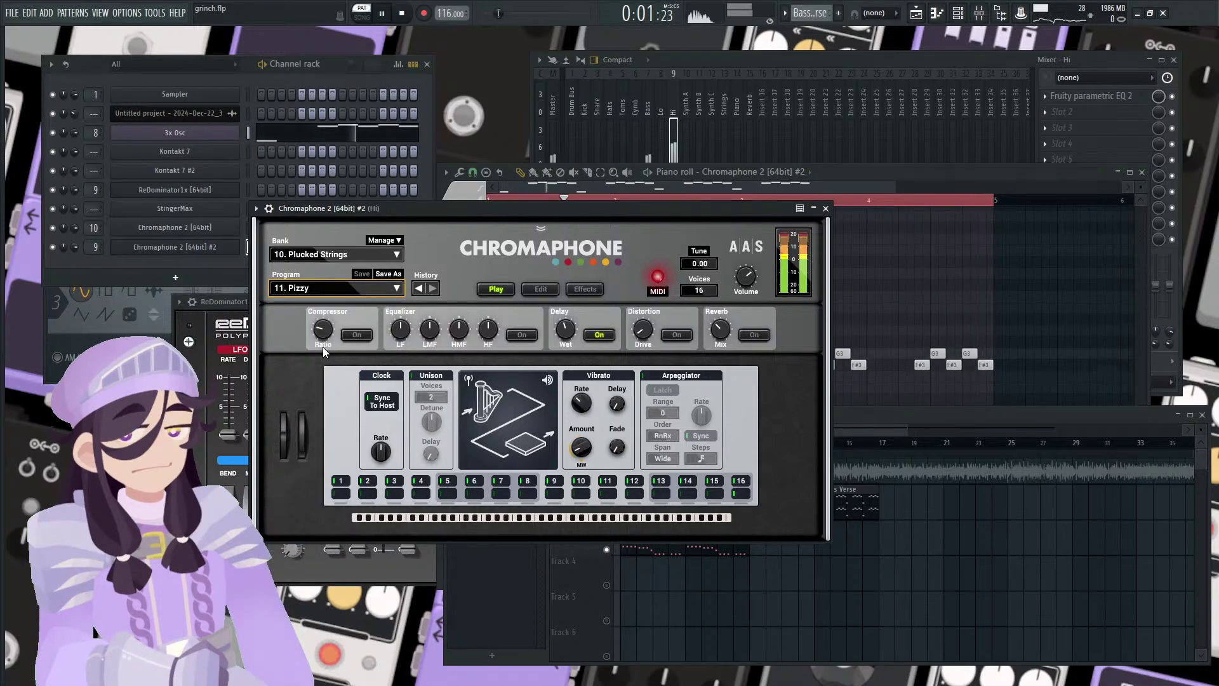
Check the Pizzy program's resonator settings and turn off its Delay effect
left_click(542, 291)
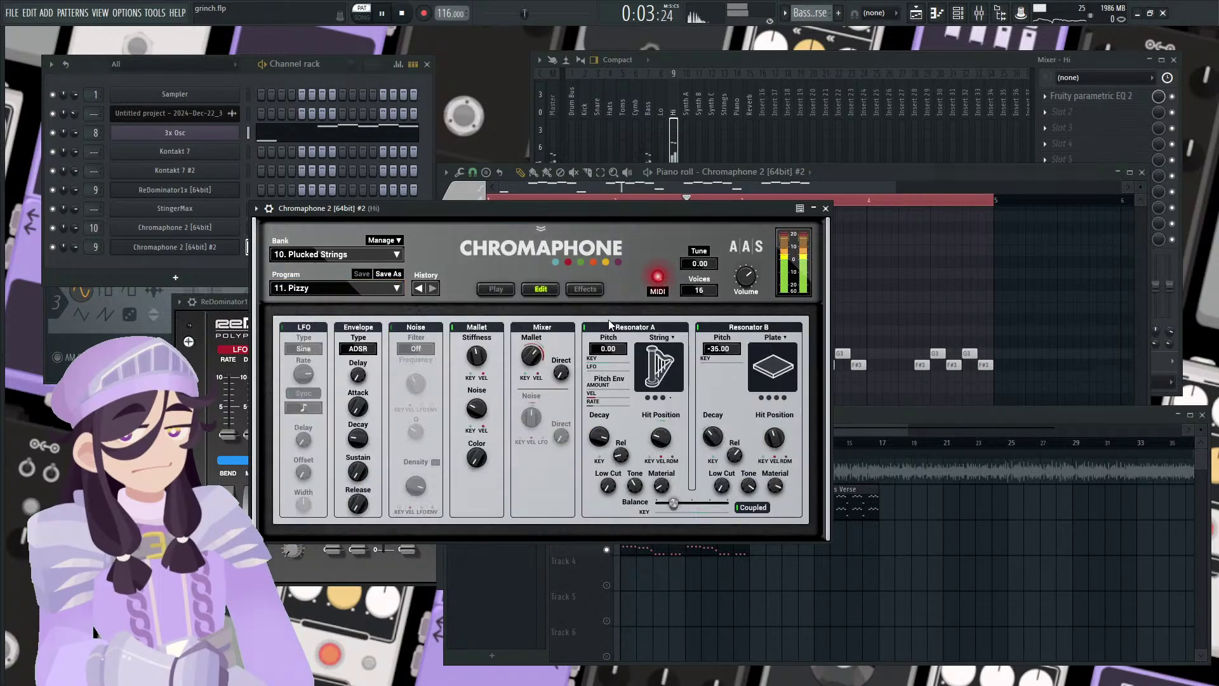
left_click(583, 295)
left_click(585, 291)
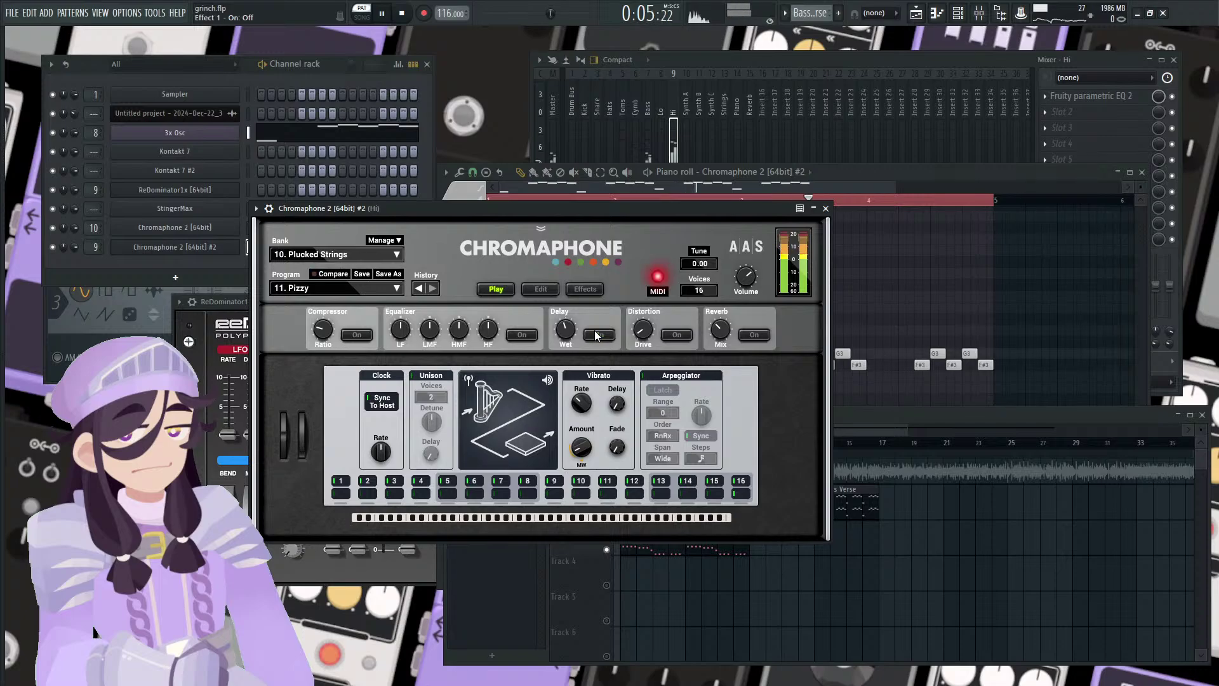
Play the Bass Verse pattern while reviewing the second Chromaphone 2's notes in the piano roll
left_click(825, 208)
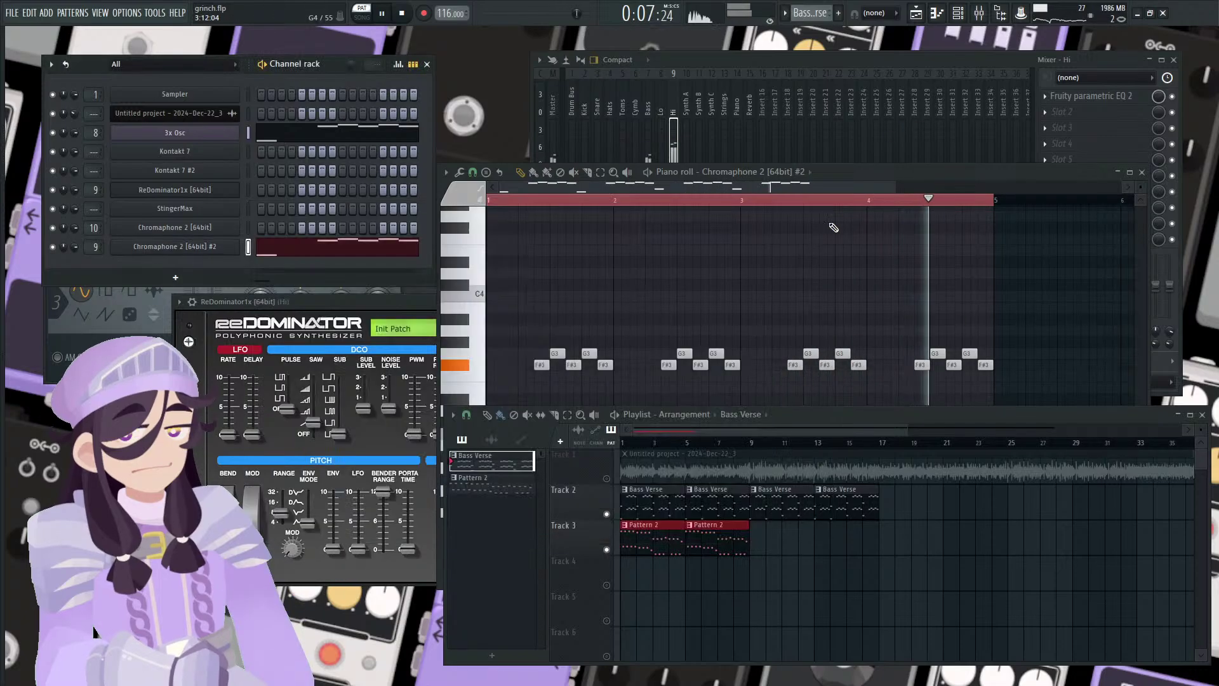
left_click(735, 300)
scroll(698, 318, "down", 3)
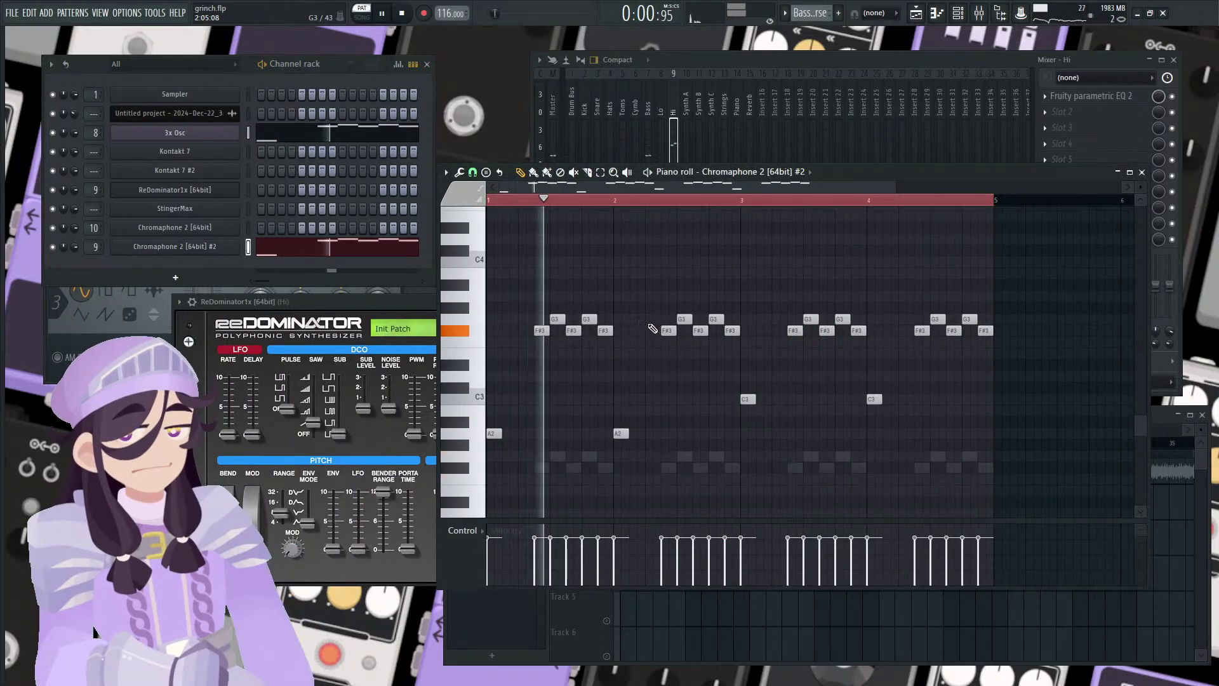
left_click(483, 623)
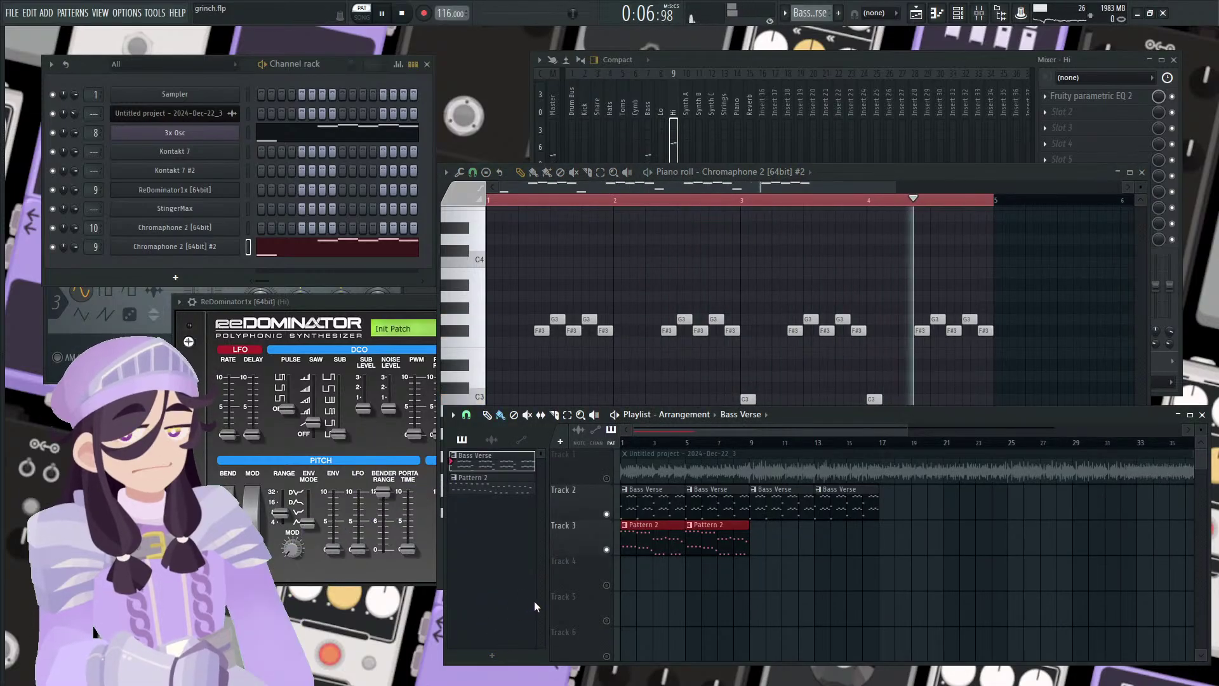
key("space")
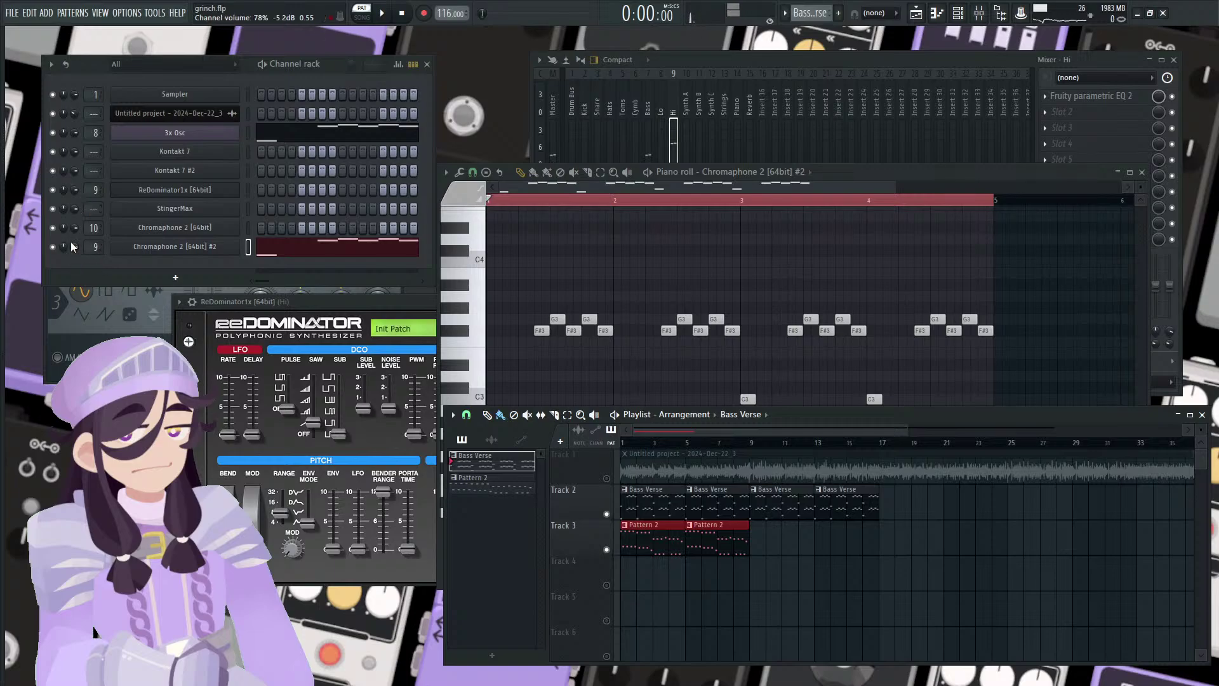
Compare the second Chromaphone 2's Pizzy sound over Bass Verse with 3x Osc muted and unmuted, checking its resonator settings
left_click(674, 128)
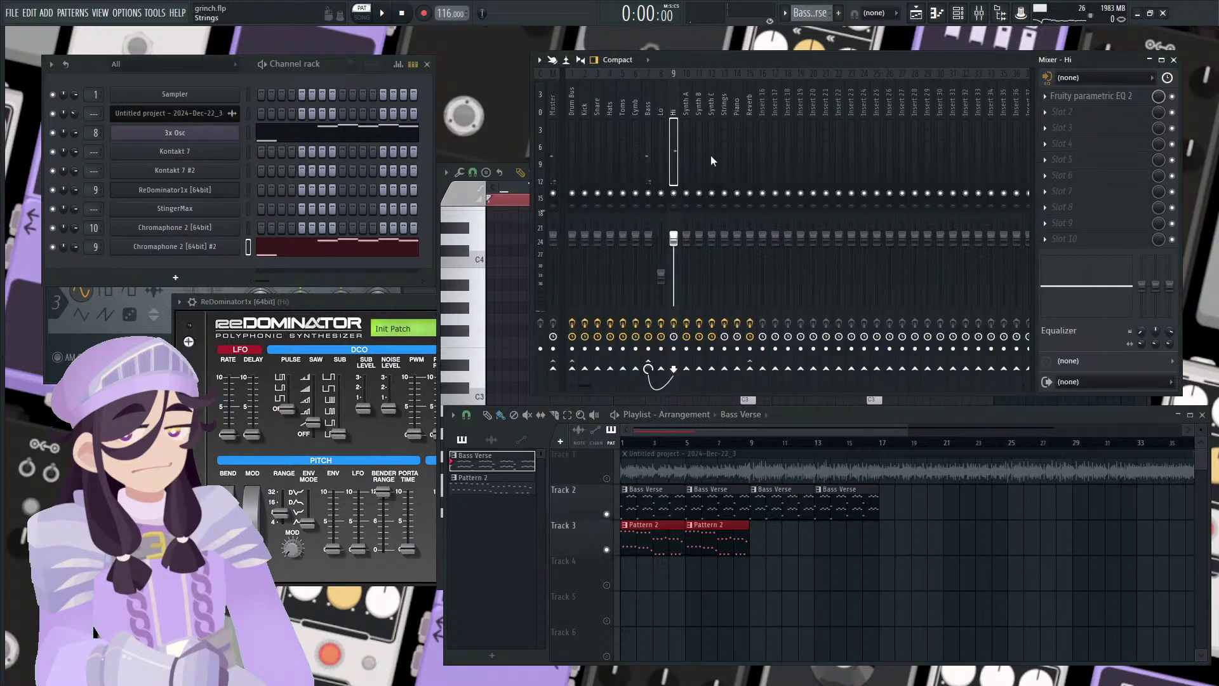
left_click(175, 247)
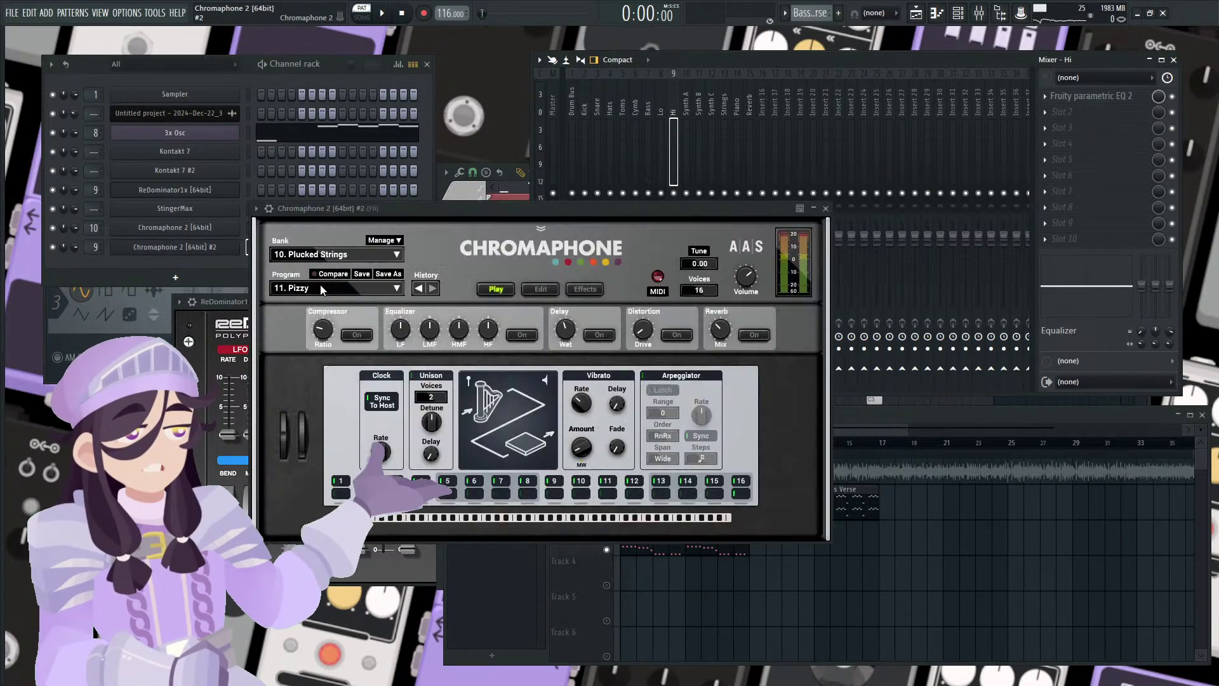
left_click(541, 290)
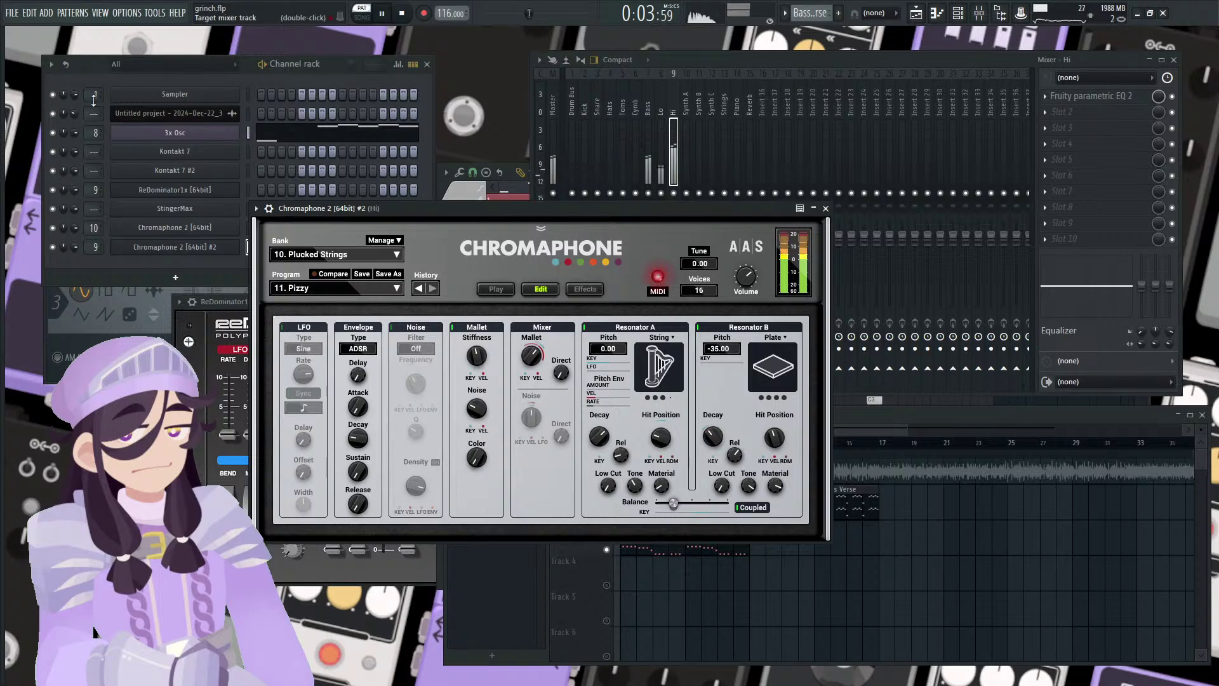
left_click(53, 133)
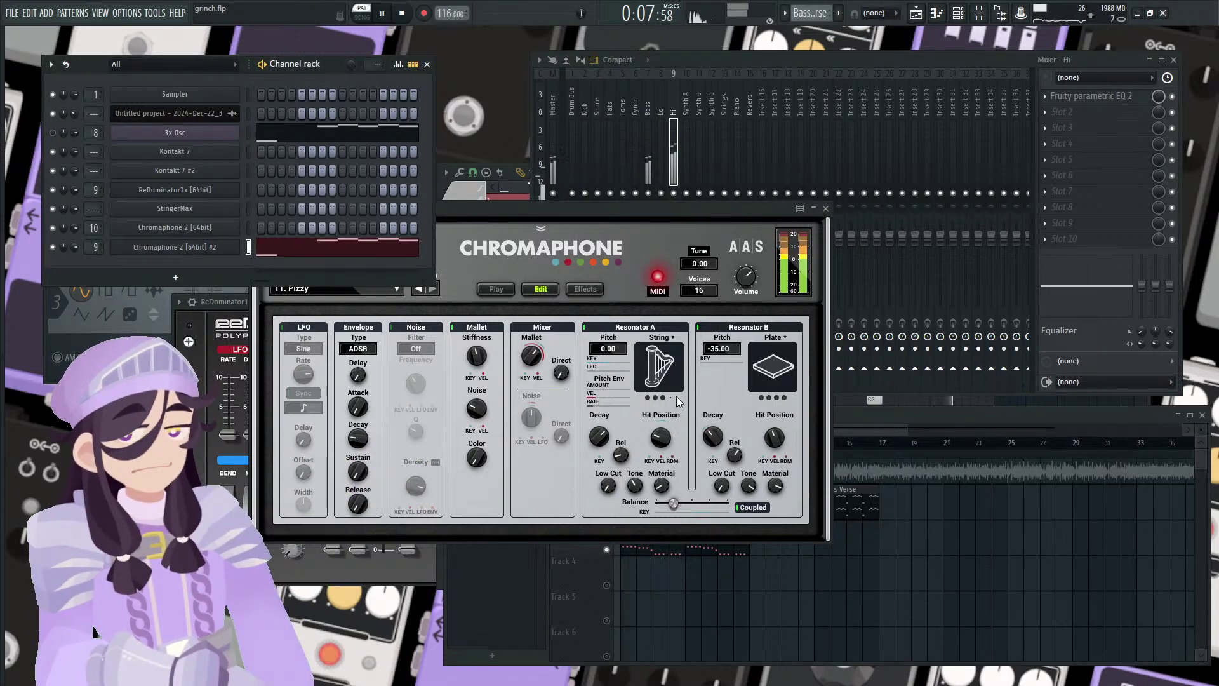
left_click(589, 440)
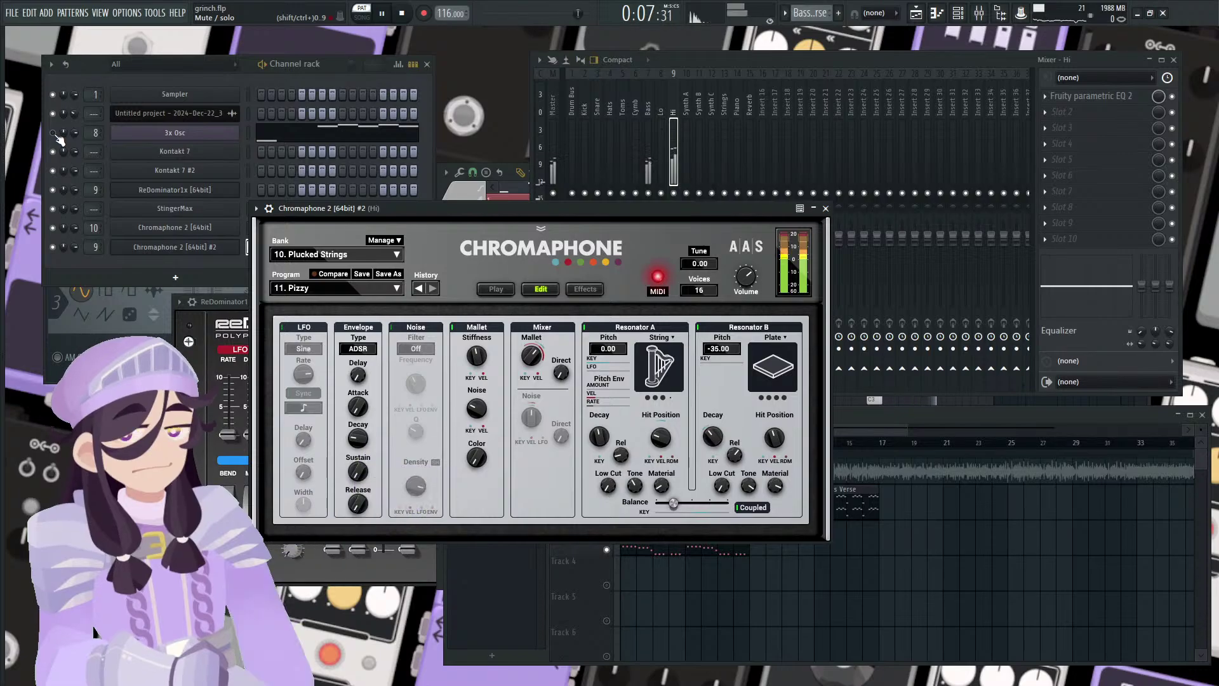
left_click(60, 138)
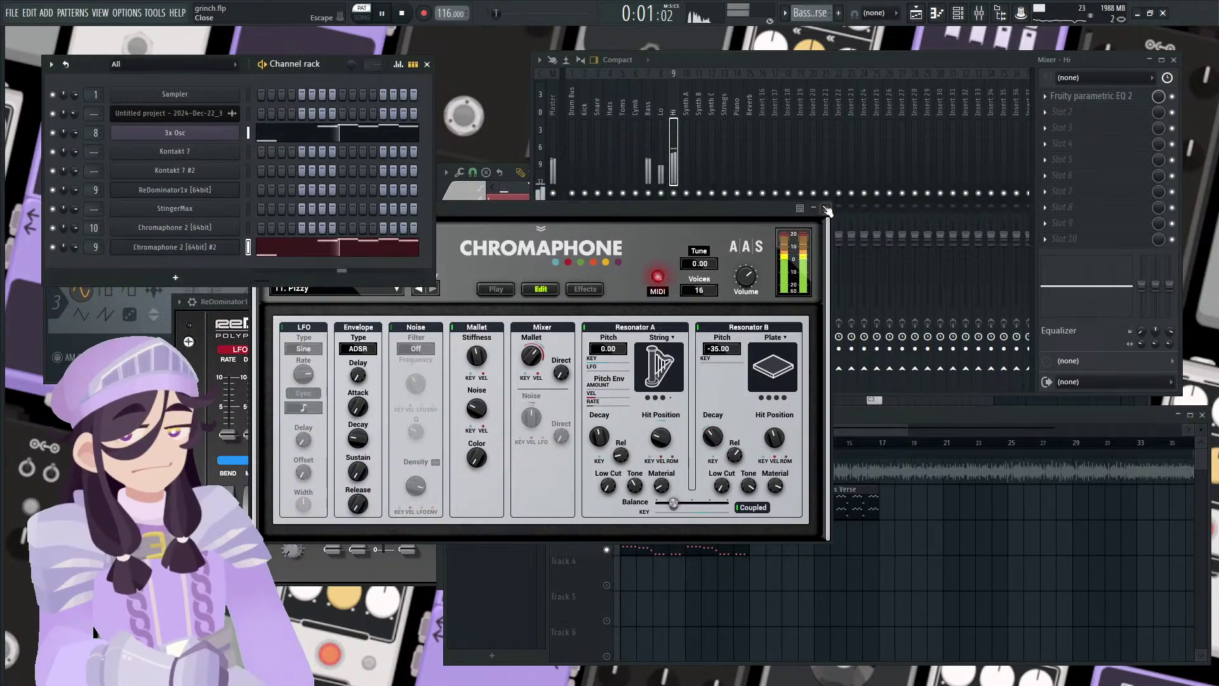
left_click(826, 209)
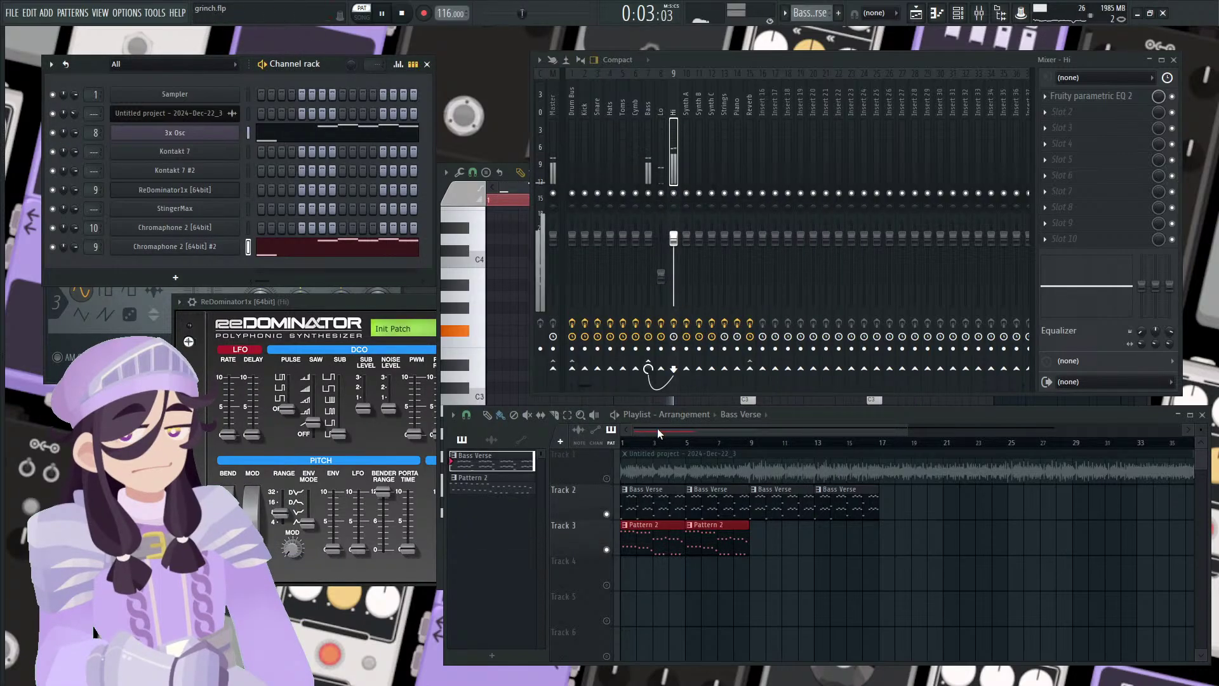
key("space")
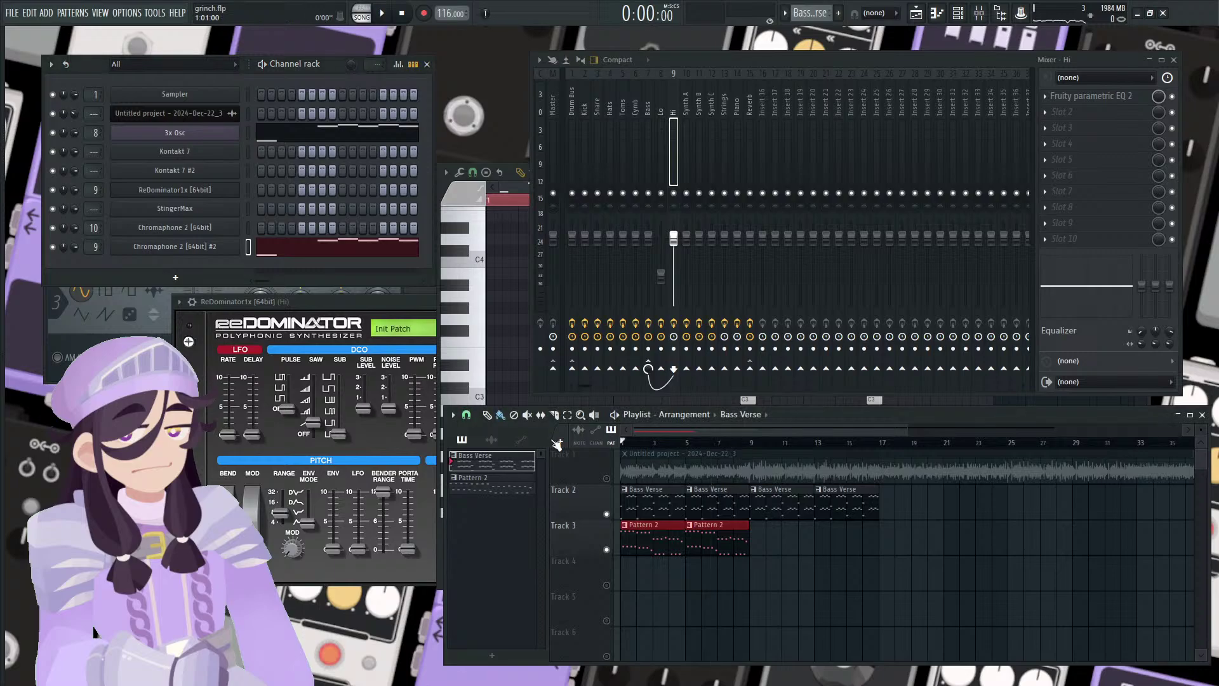
Lower the first Chromaphone 2's channel volume while playing the song arrangement from the start
key("space")
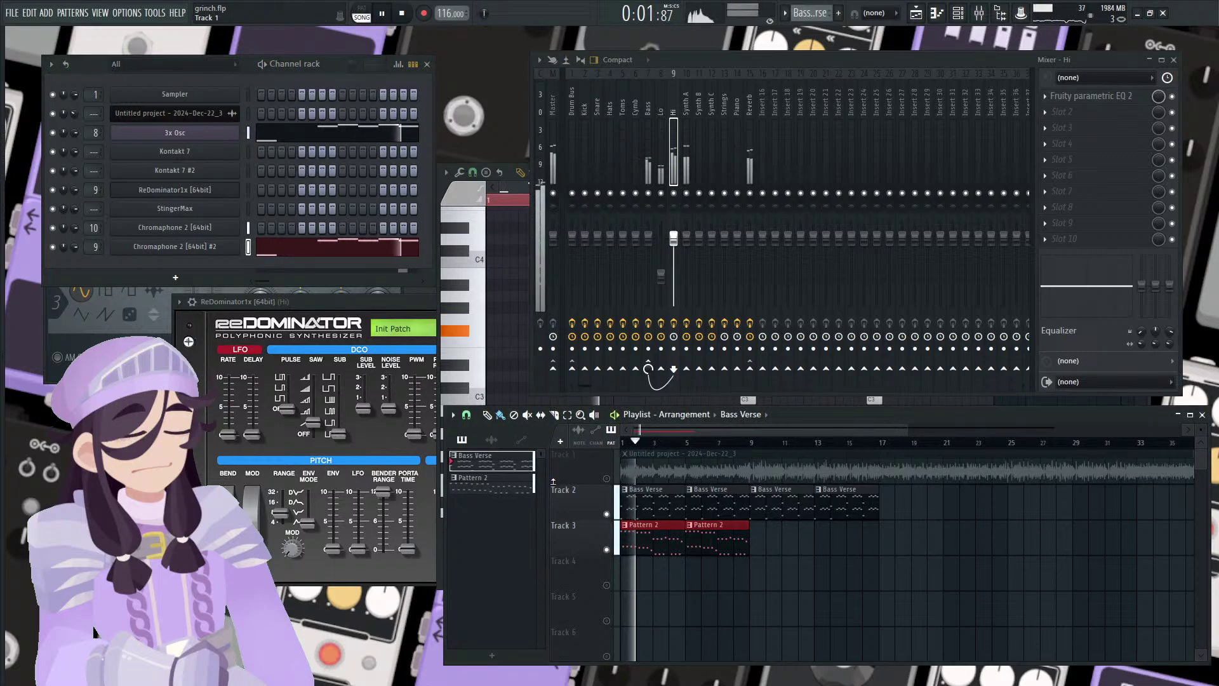
key("space")
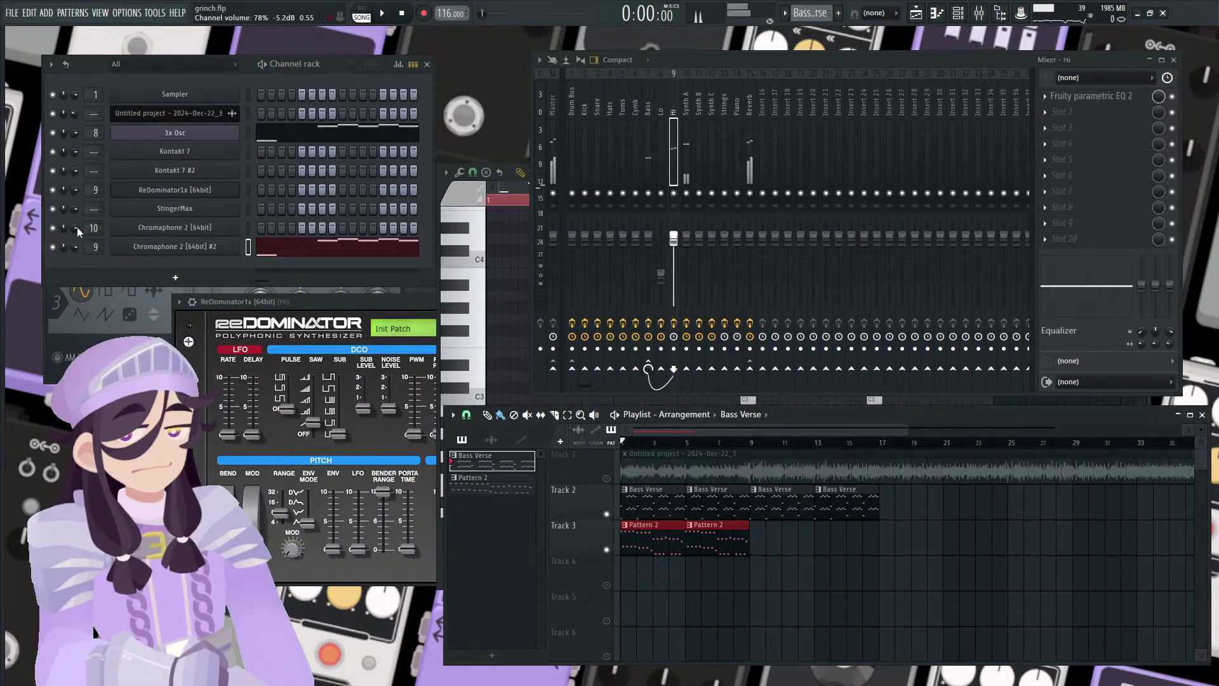
key("space")
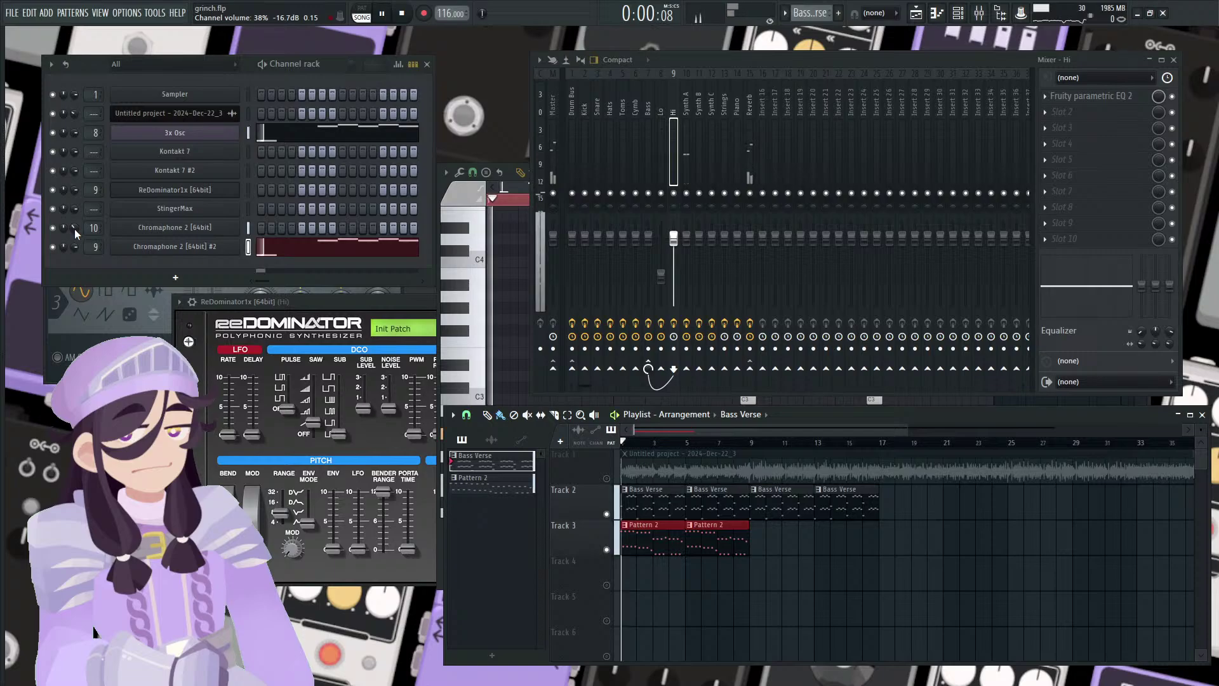
left_click_drag(74, 227, 74, 218)
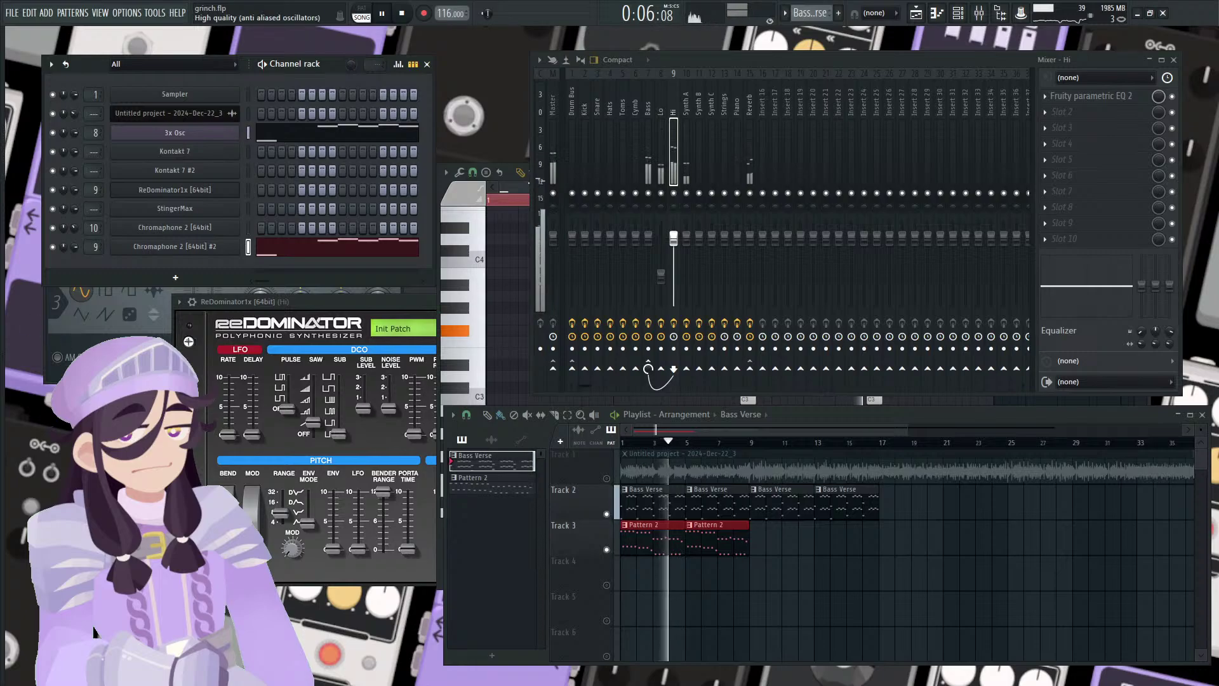
key("space")
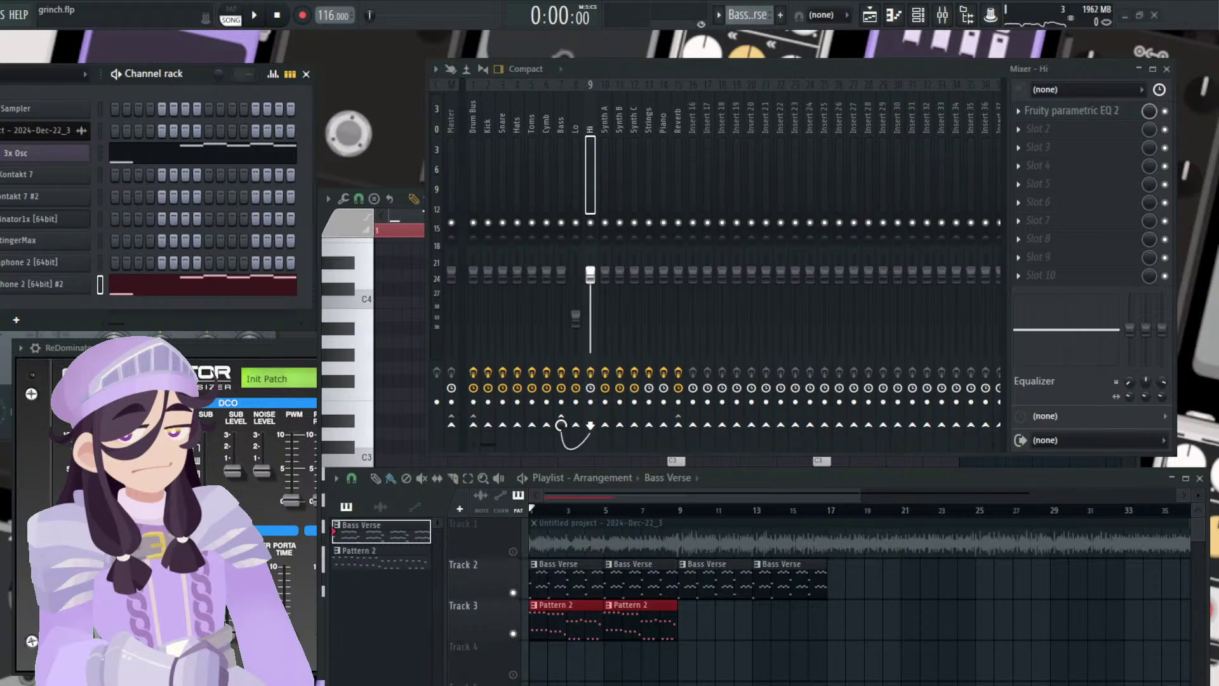
Add the Reverb LinnDrum samples Kick Soft, Snare Soft, Sidestick, Hat Open, Hat Close, Cowbell and Cabasa Soft to the channel rack
left_click_drag(66, 374, 212, 374)
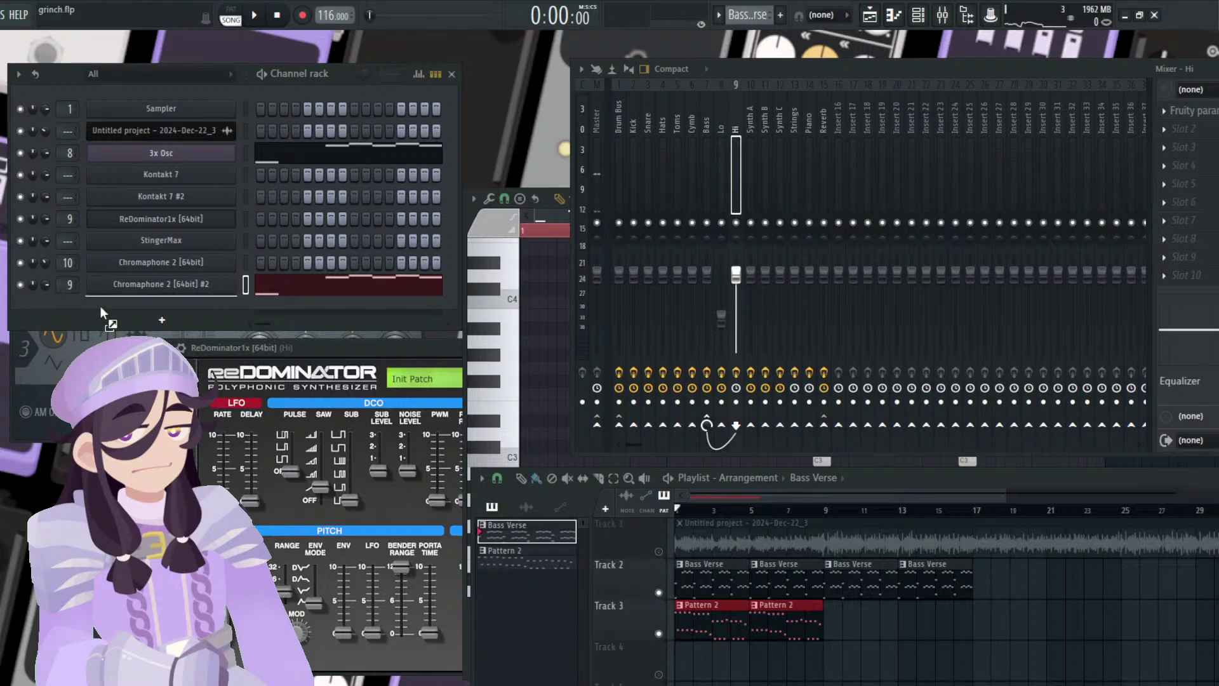
left_click_drag(102, 313, 102, 314)
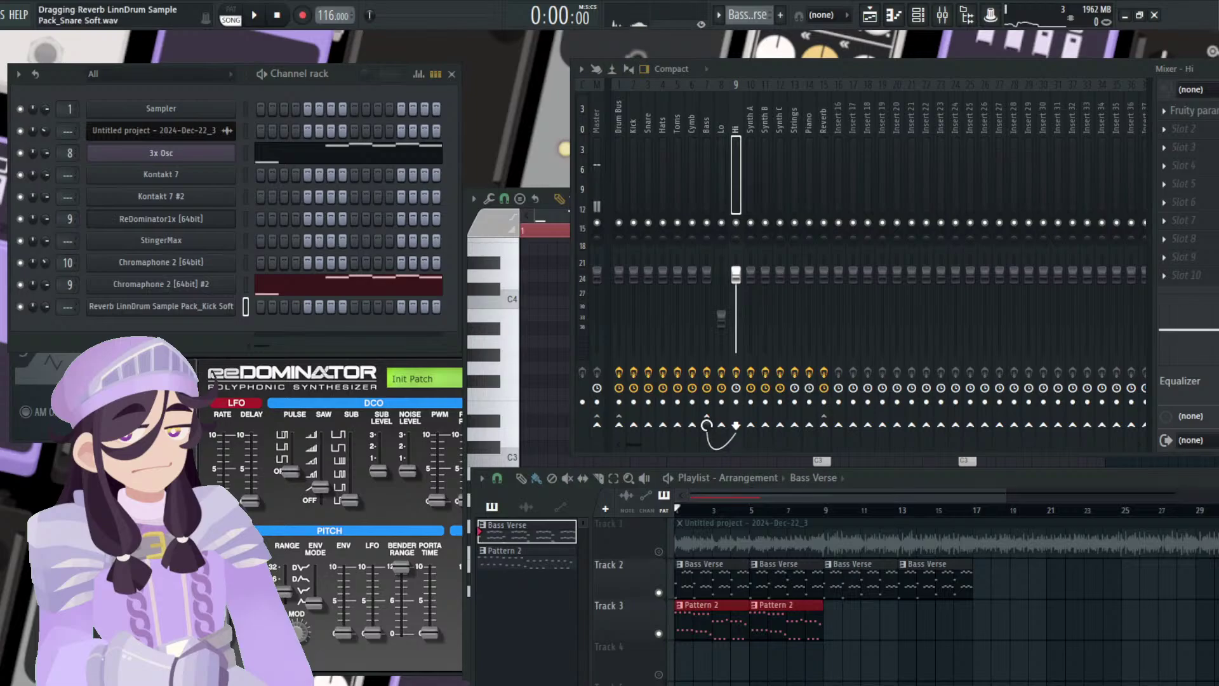
left_click_drag(155, 330, 89, 394)
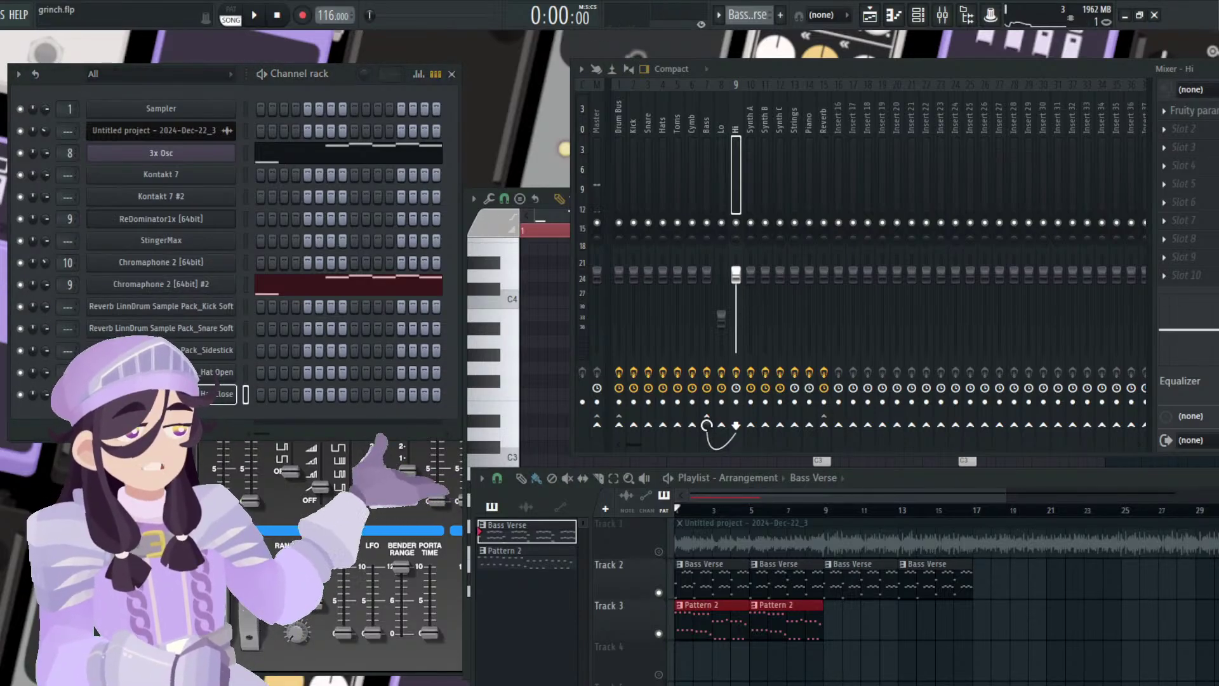
left_click_drag(89, 400, 89, 426)
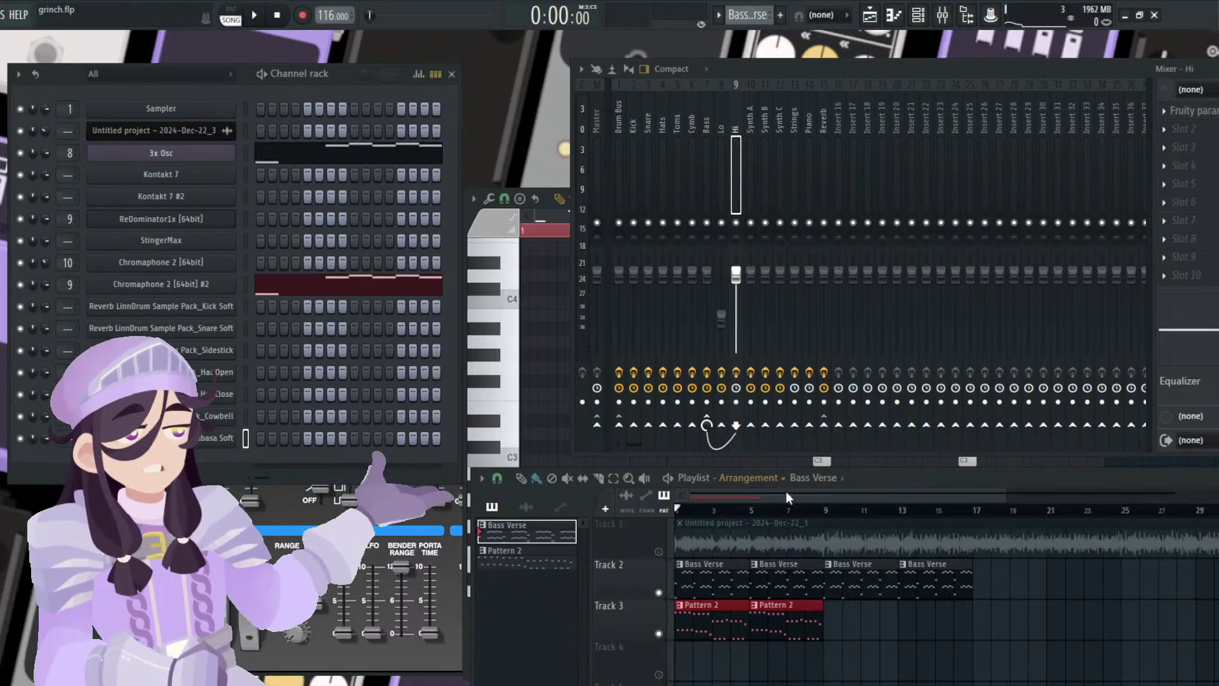
Solo the audio clip on playlist Track 1 and listen to it from just before bar 9
scroll(777, 506, "down", 1)
left_click(777, 506)
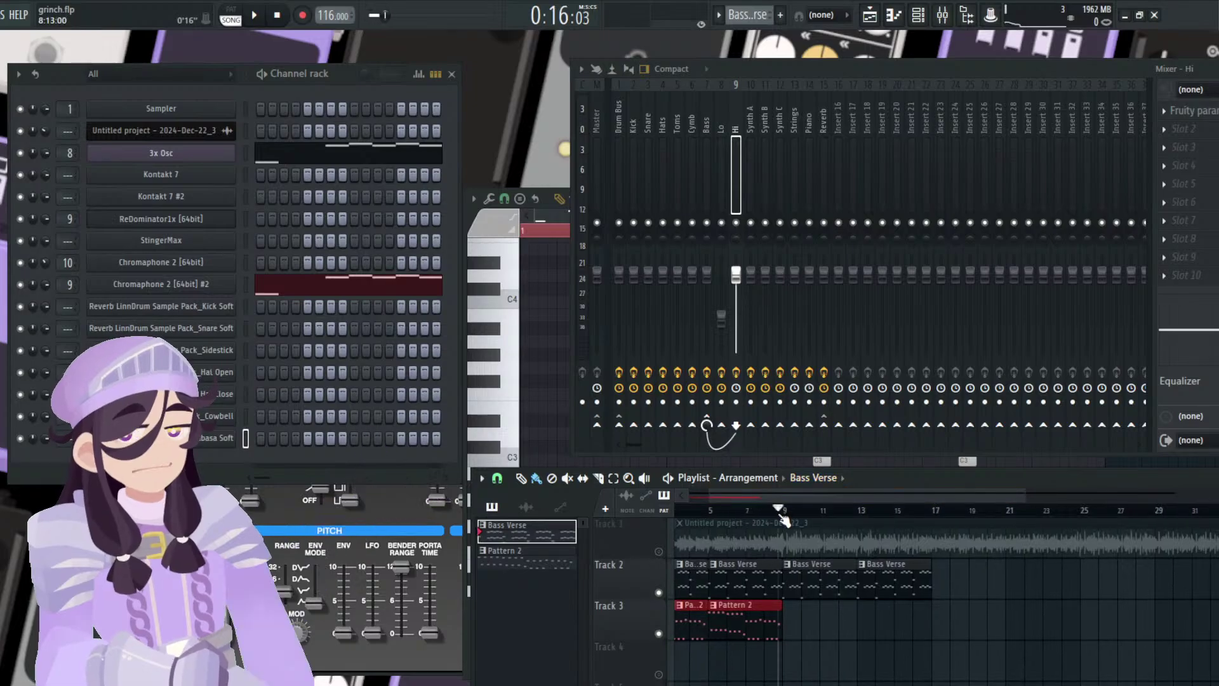
left_click(658, 551, "ctrl")
key("space")
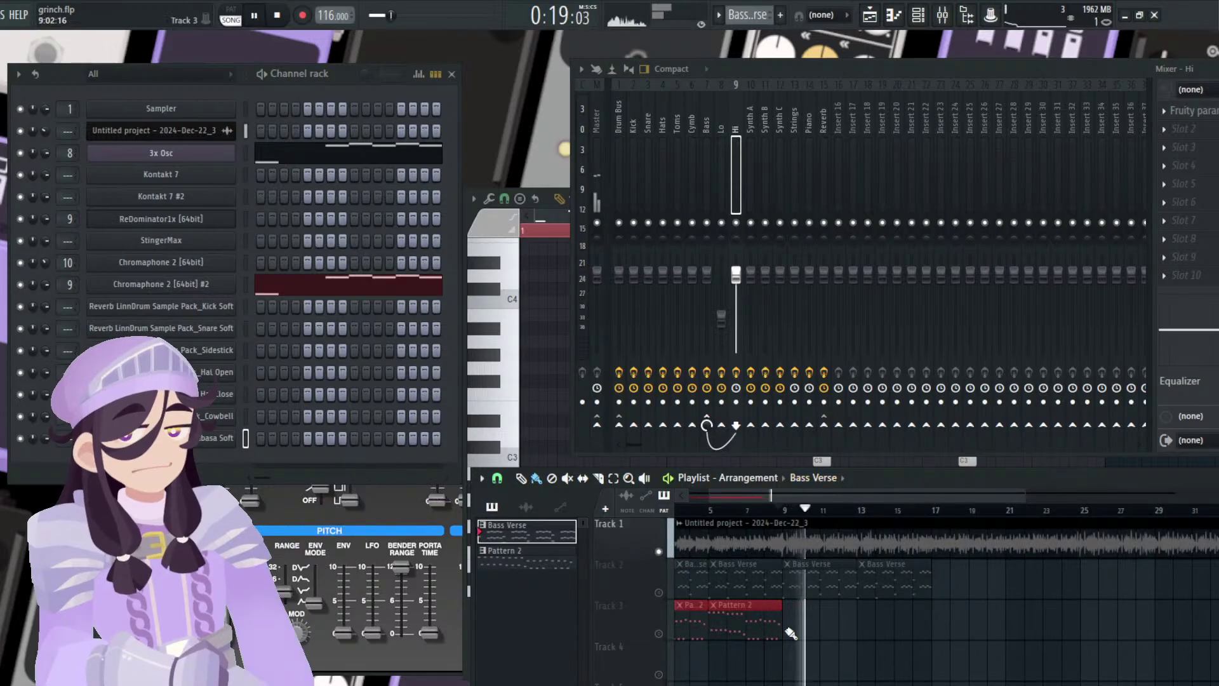
key("space")
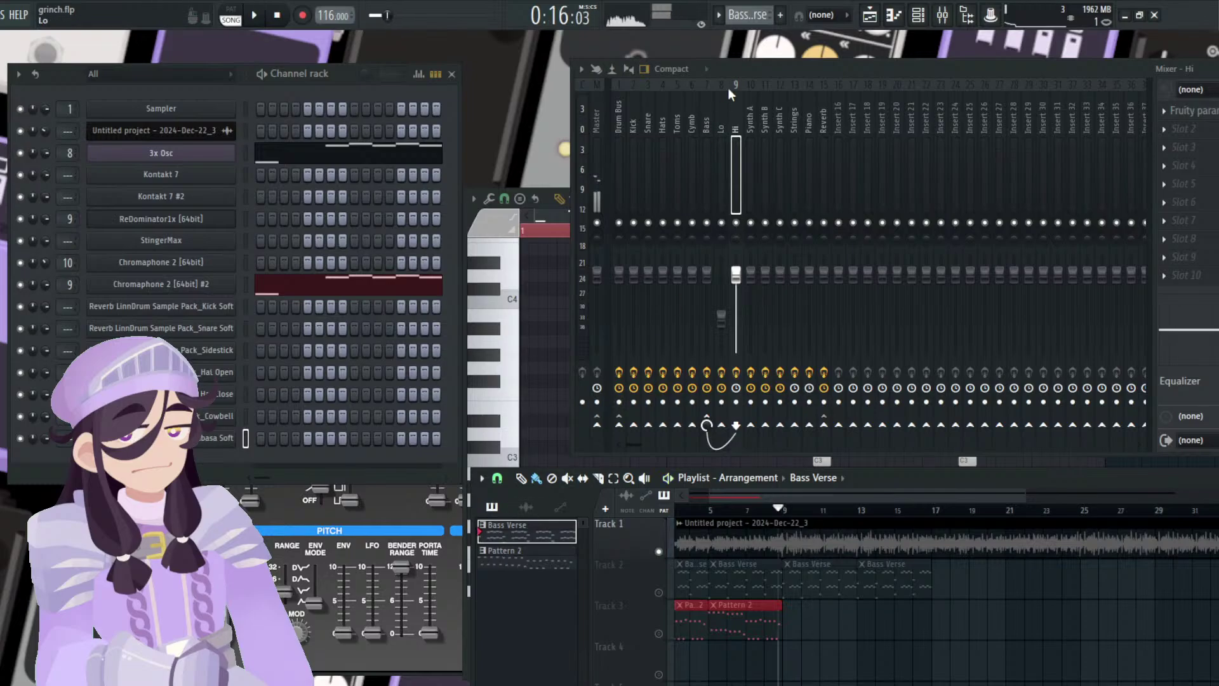
Create Pattern 3 and route the Hat Open and Hat Close channels to mixer track 4, Hats
key("F4")
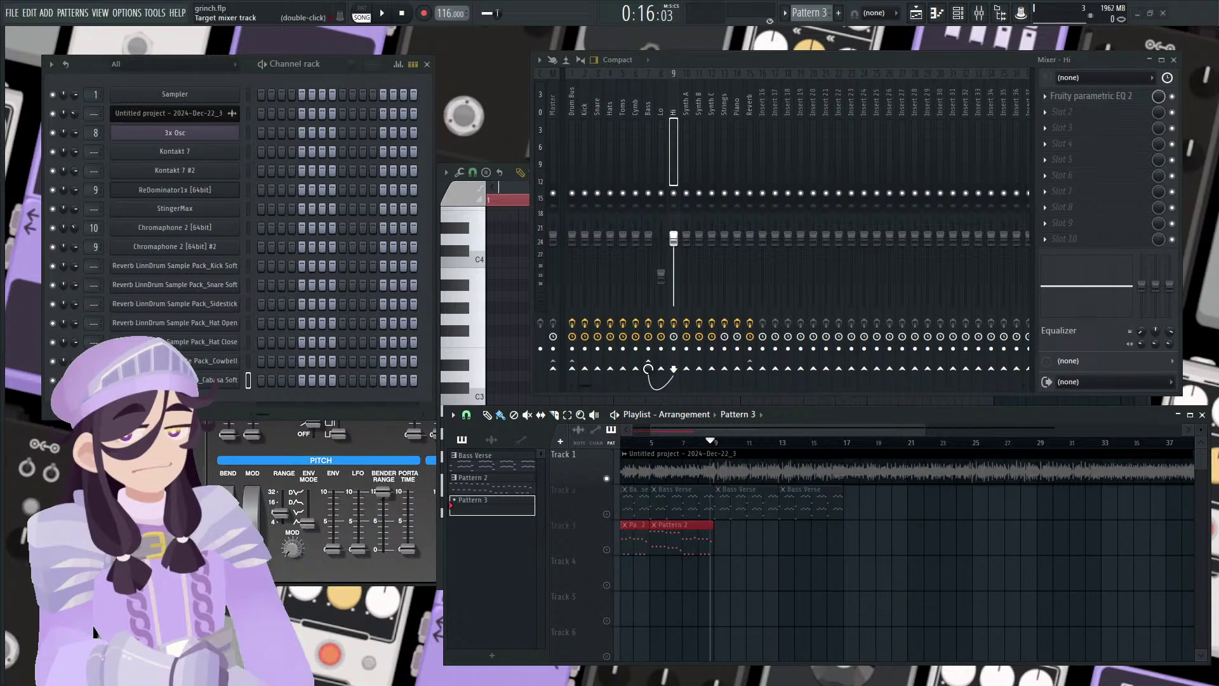
scroll(95, 342, "up", 4)
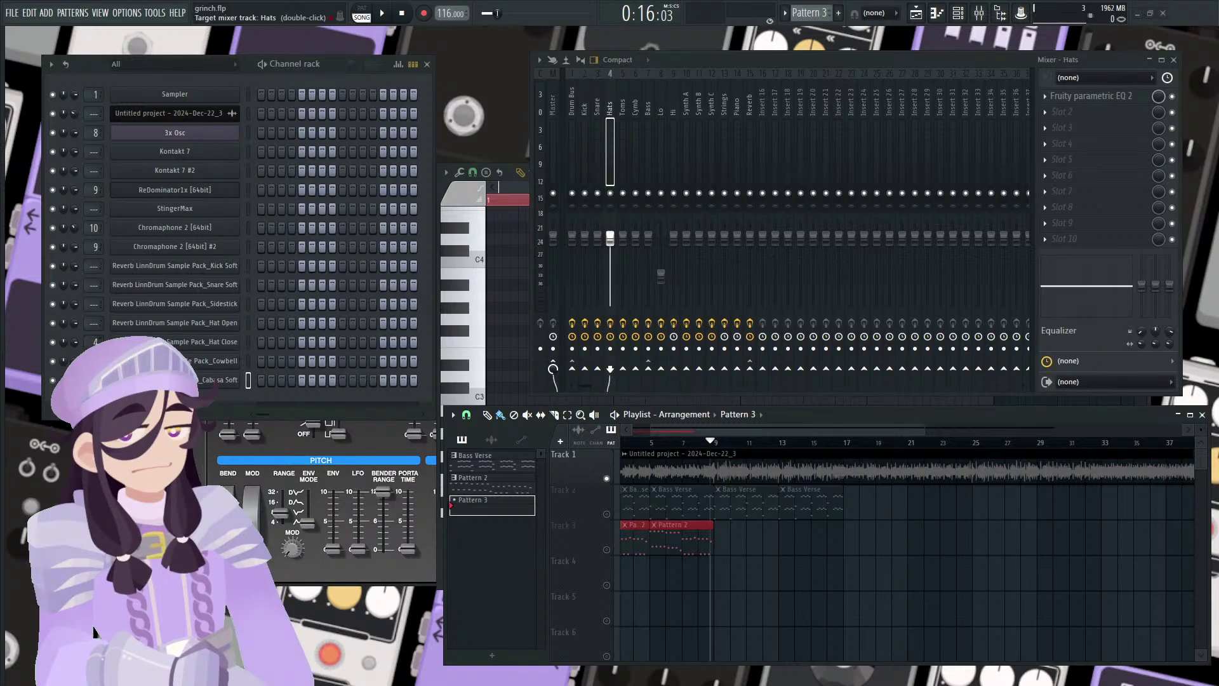
scroll(95, 322, "up", 3)
Set band 1 of the Hats track's Fruity parametric EQ 2 to a steep high pass at about 222 Hz
left_click(1090, 96)
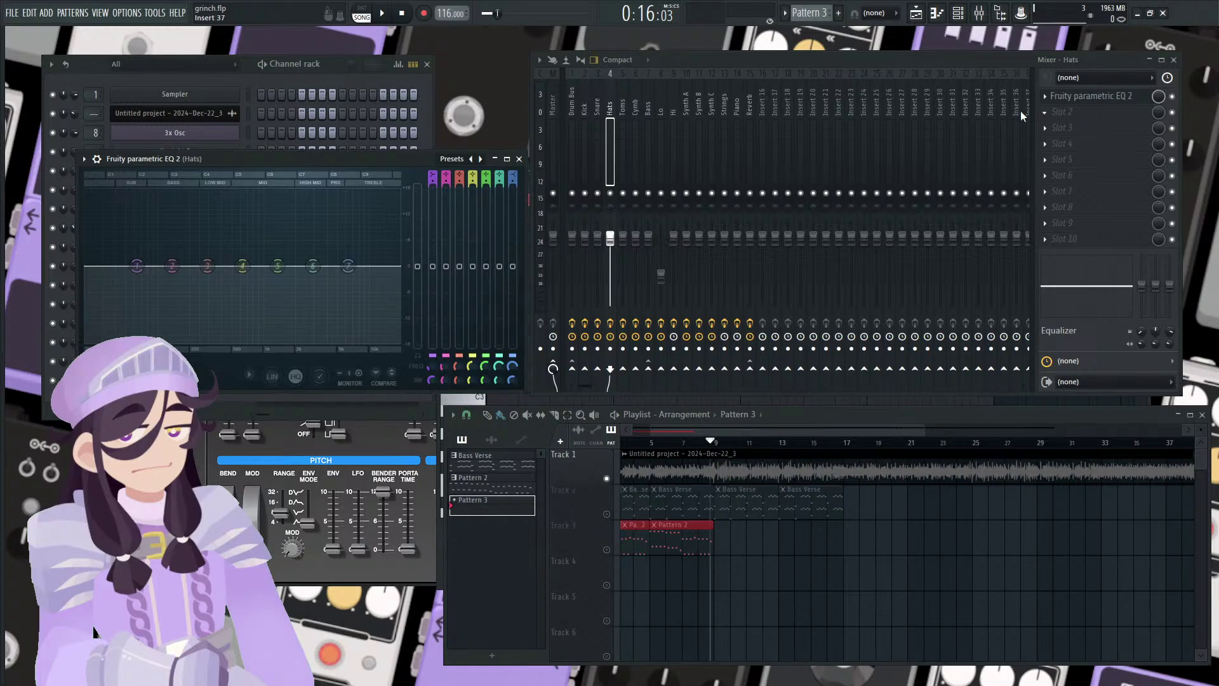
scroll(435, 170, "down", 2)
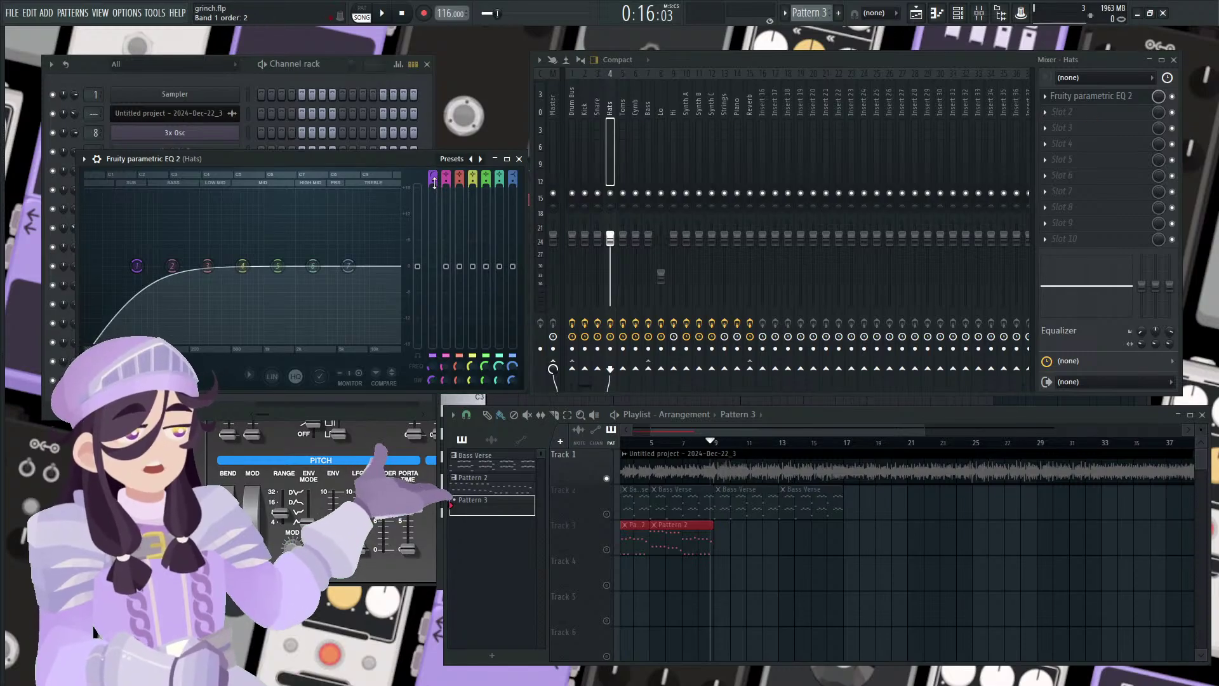
left_click_drag(429, 373, 429, 346)
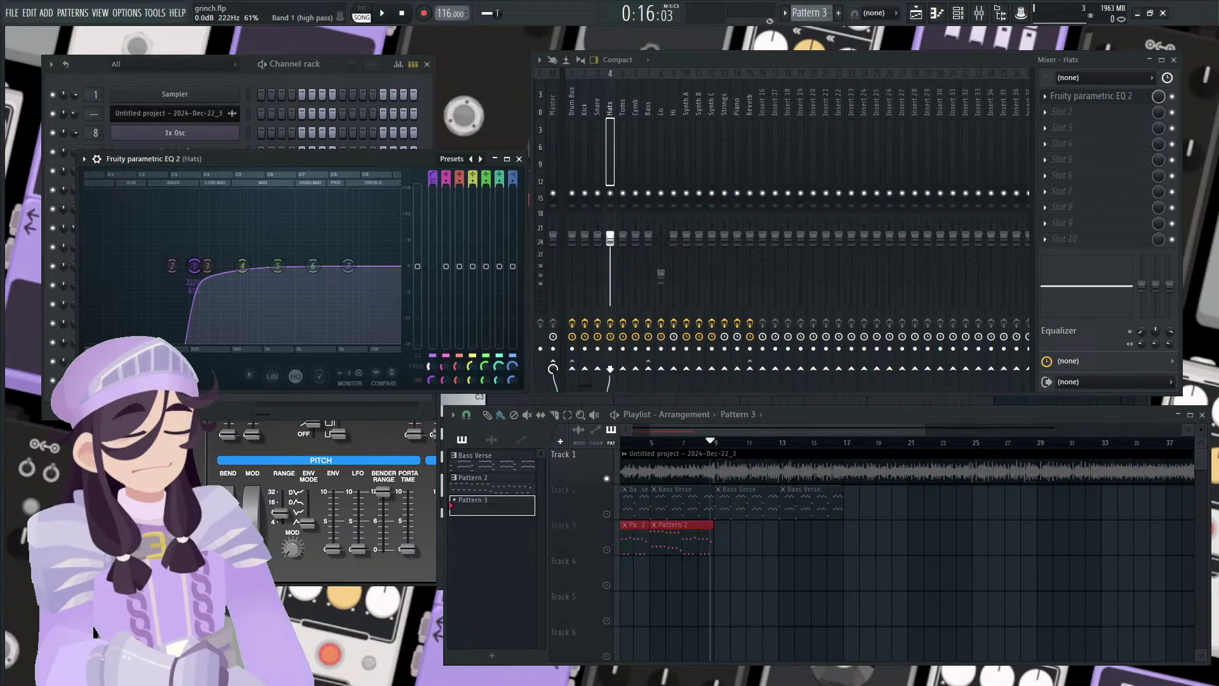
Add the dbx-160 Stereo compressor after the EQ on the Hats track and load its Nothing But Treble preset
left_click(518, 159)
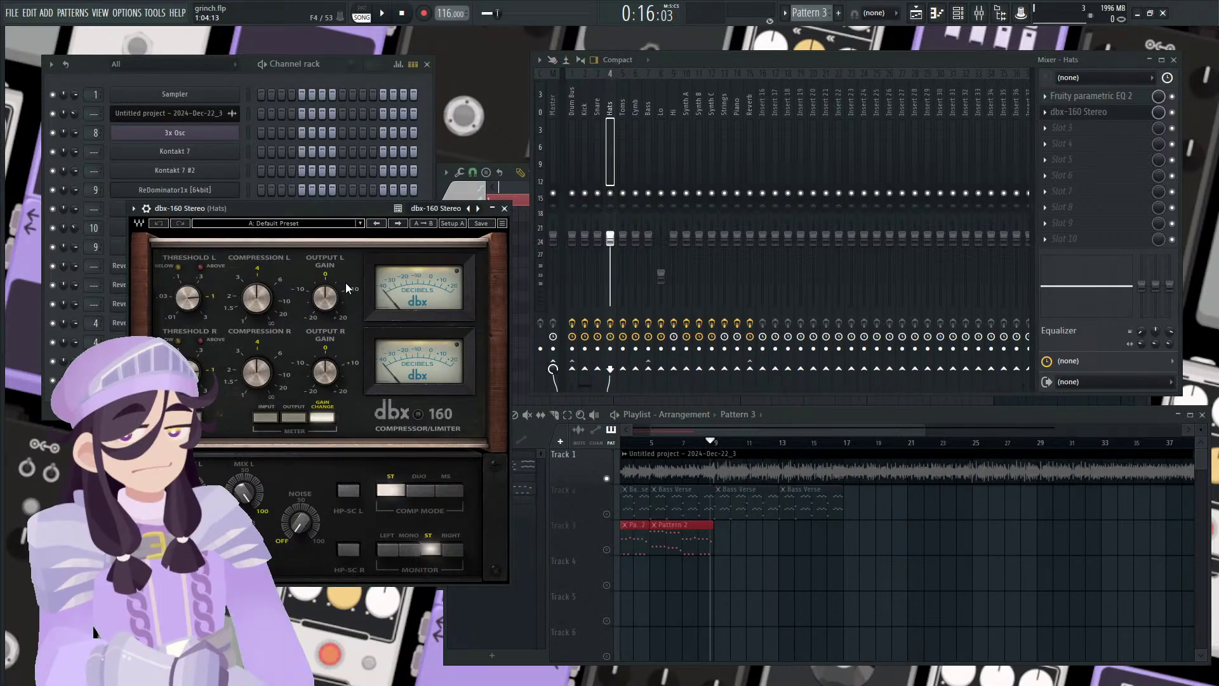
left_click(398, 223)
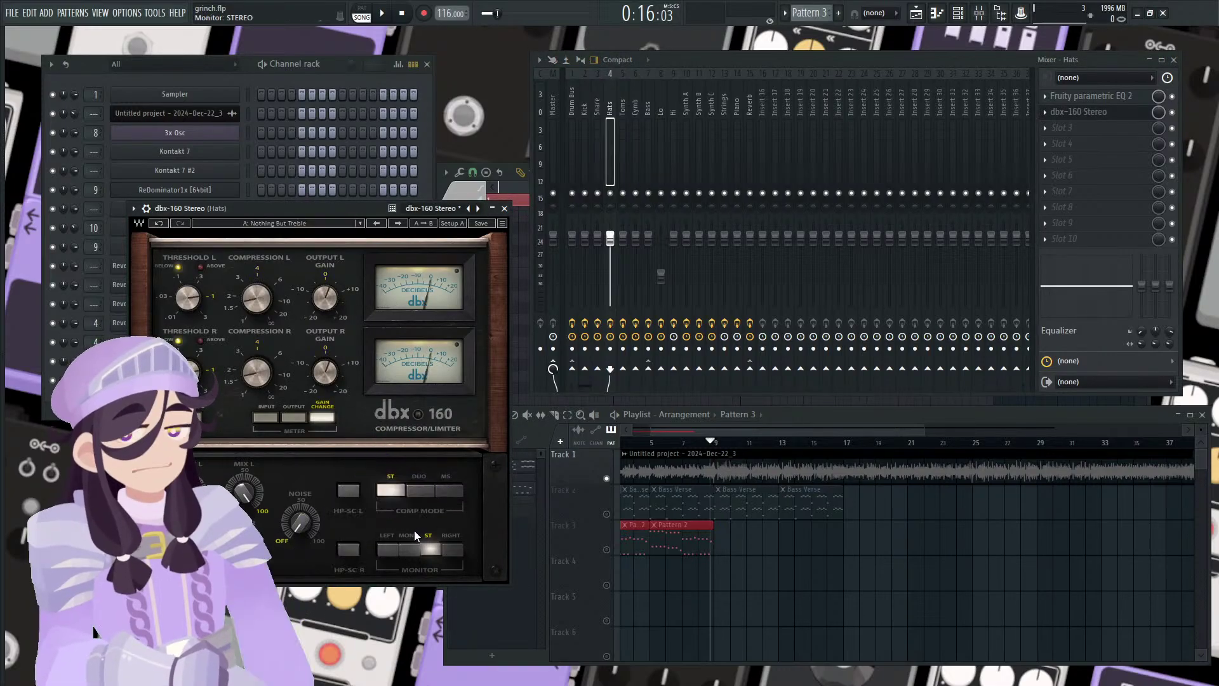
Program a one-bar hi-hat rhythm in Pattern 3 with the Hat Open and Hat Close samples, and play it in pattern mode
left_click(277, 150)
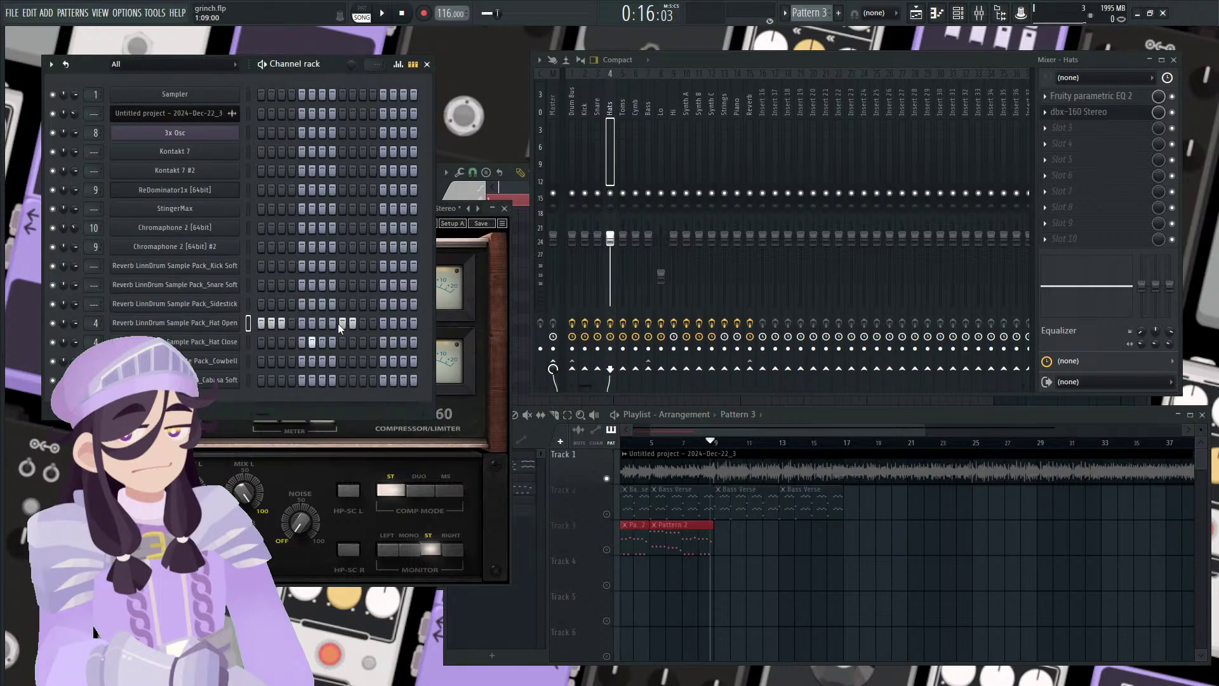
left_click(389, 338)
key("space")
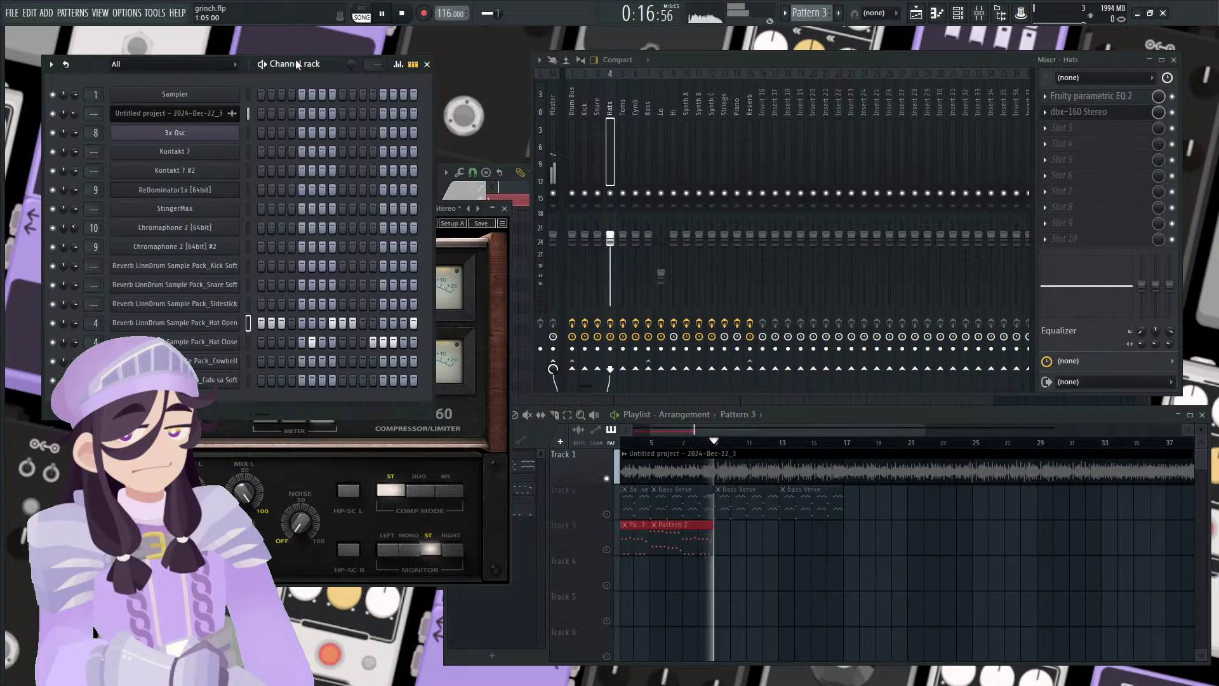
left_click(370, 14)
key("space")
Move the dbx-160 Stereo compressor window away from the channel rack's instrument list
left_click(448, 210)
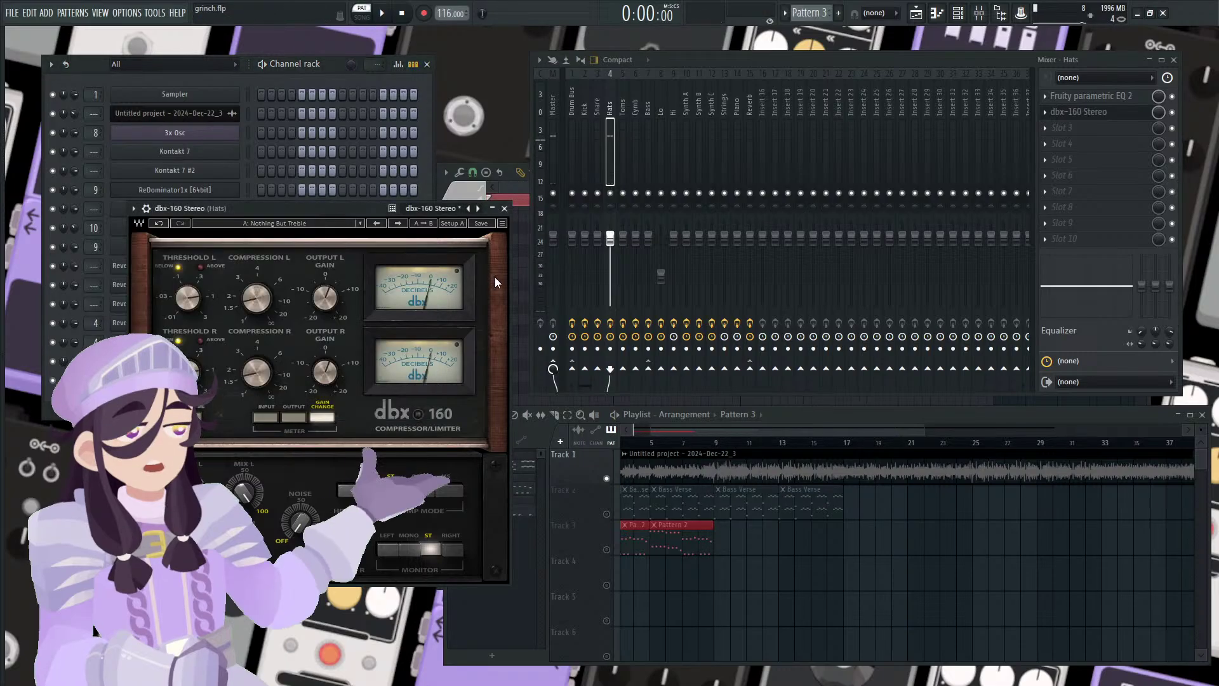
left_click_drag(330, 213, 558, 271)
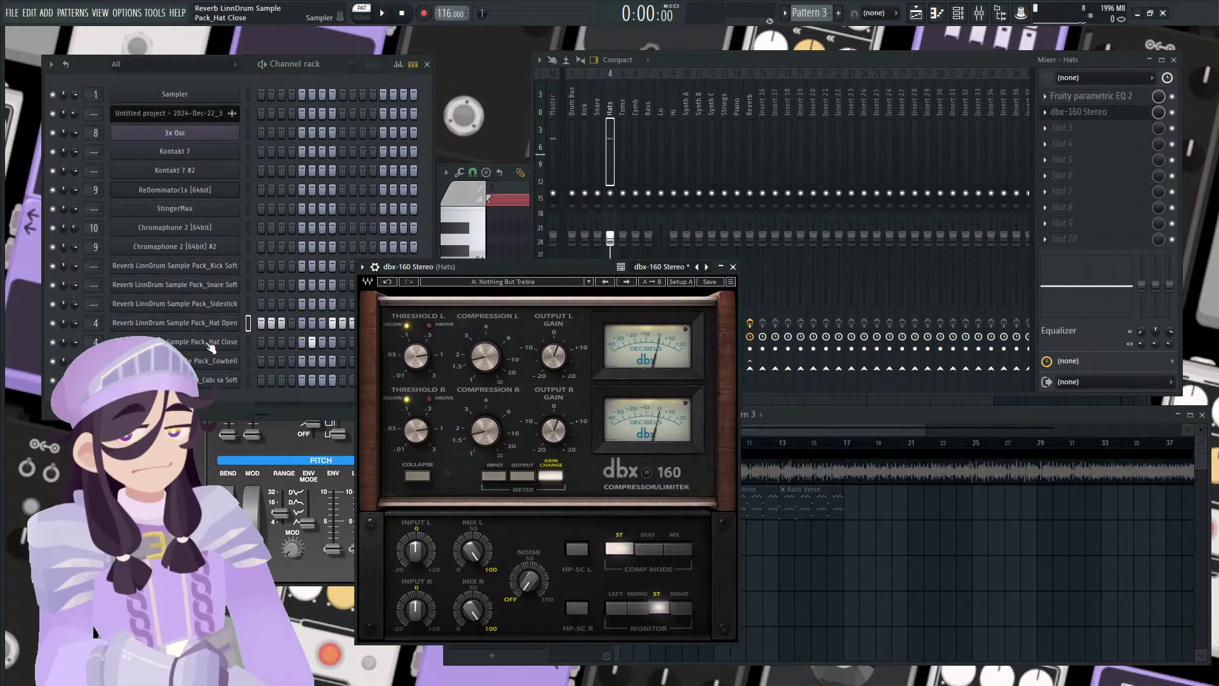
Fill the Hat Close steps around the open-hat hits in Pattern 3, lower that channel's volume to about 50%, and play the pattern
left_click(212, 348)
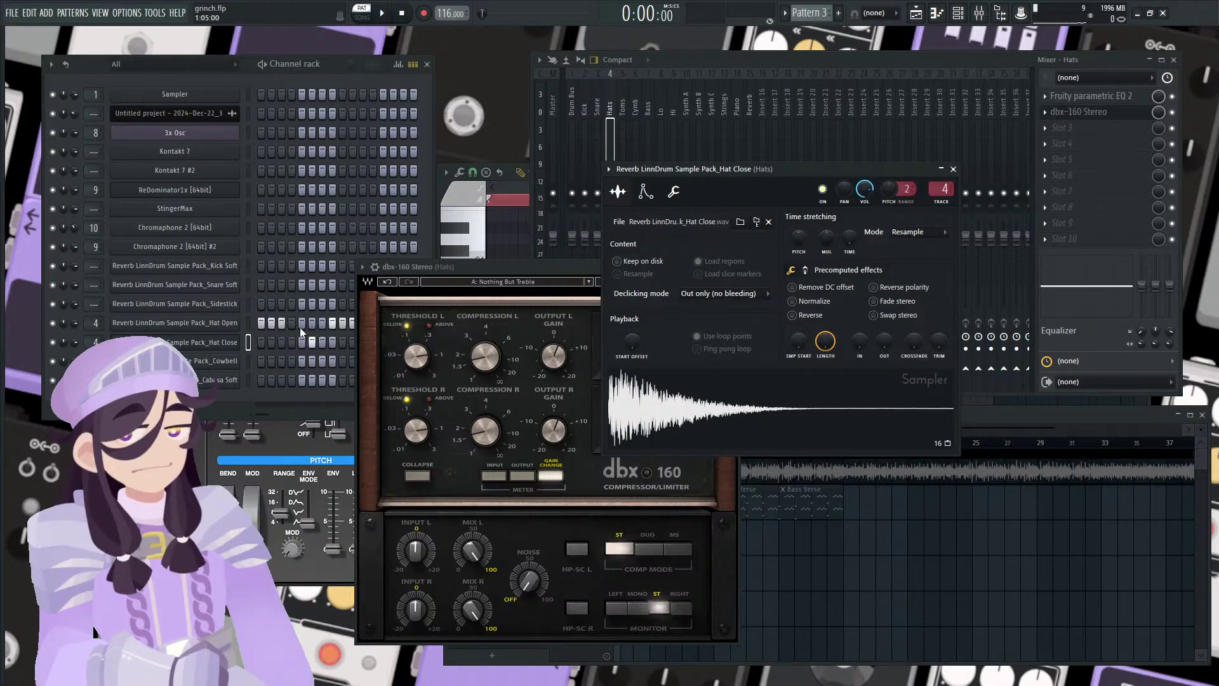
left_click(301, 332)
mouse_move(261, 343)
left_mouse_down()
mouse_move(355, 325)
mouse_move(369, 343)
mouse_move(309, 352)
left_mouse_up()
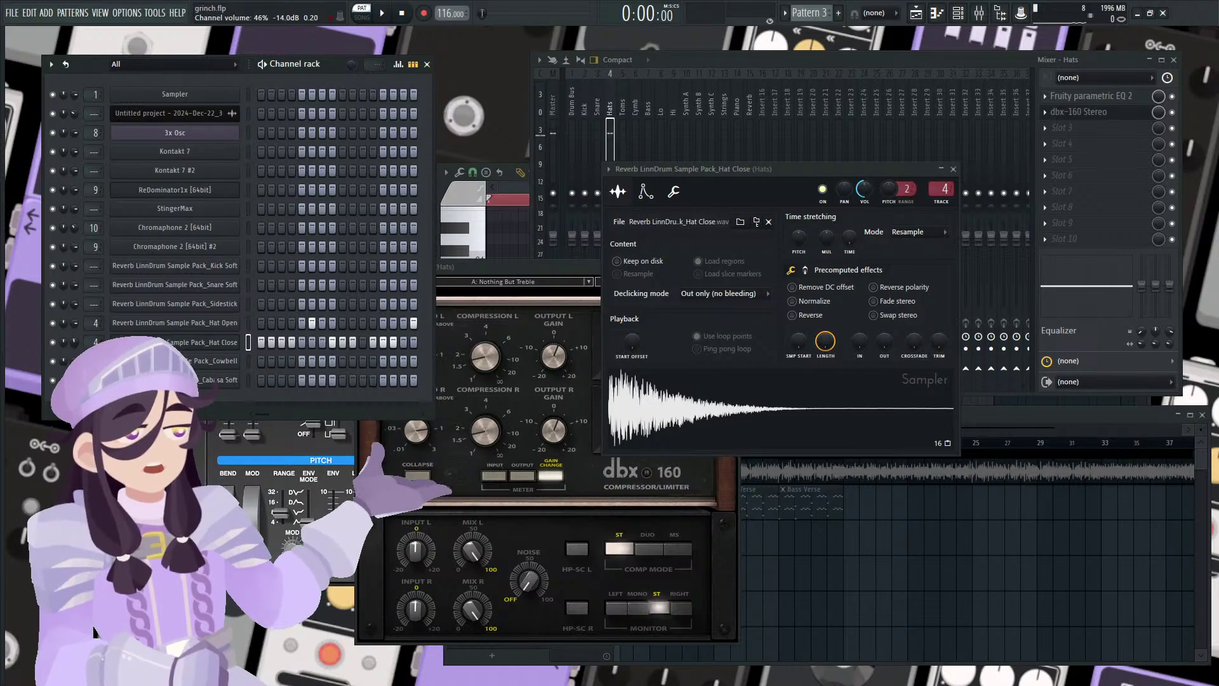
scroll(73, 344, "up", 4)
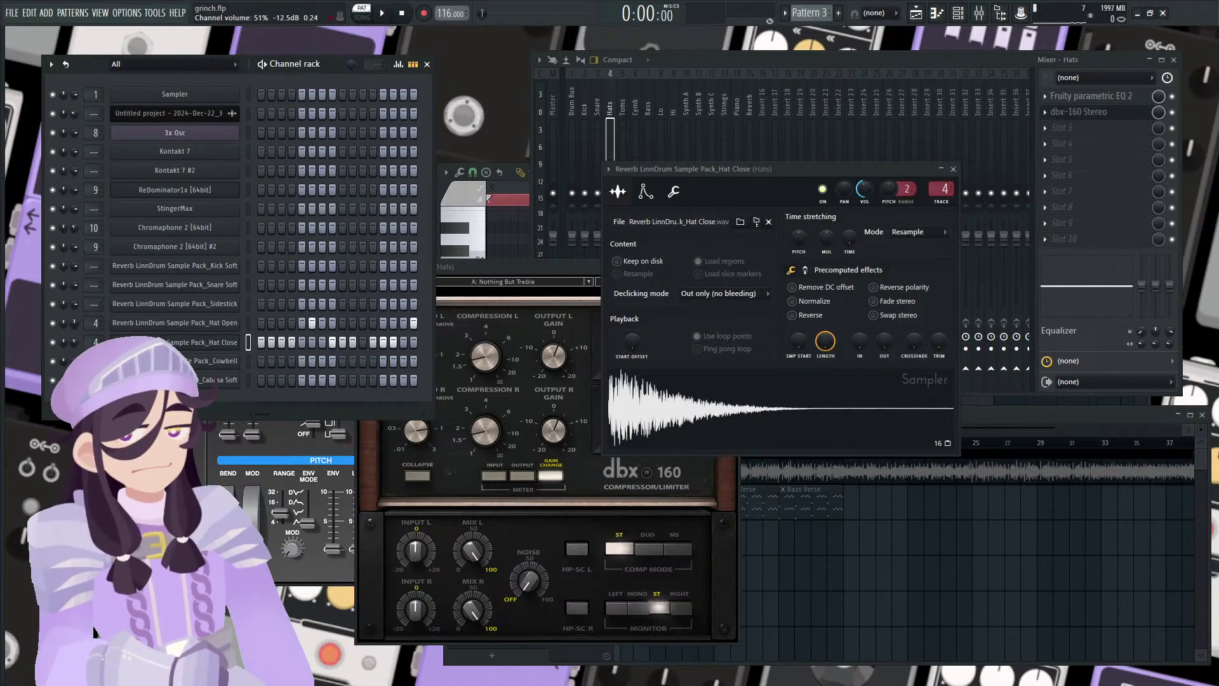
scroll(73, 343, "down", 2)
key("space")
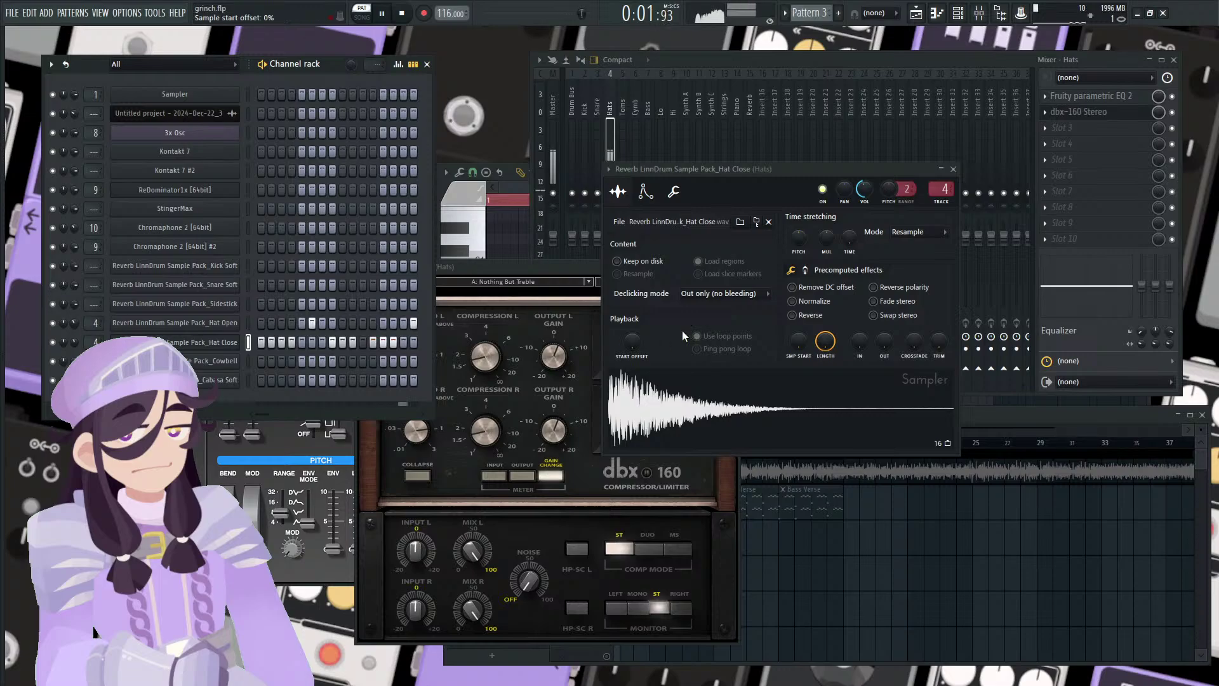
Close the dbx-160 Stereo compressor and Hat Close sampler windows and stop playback
left_click(441, 355)
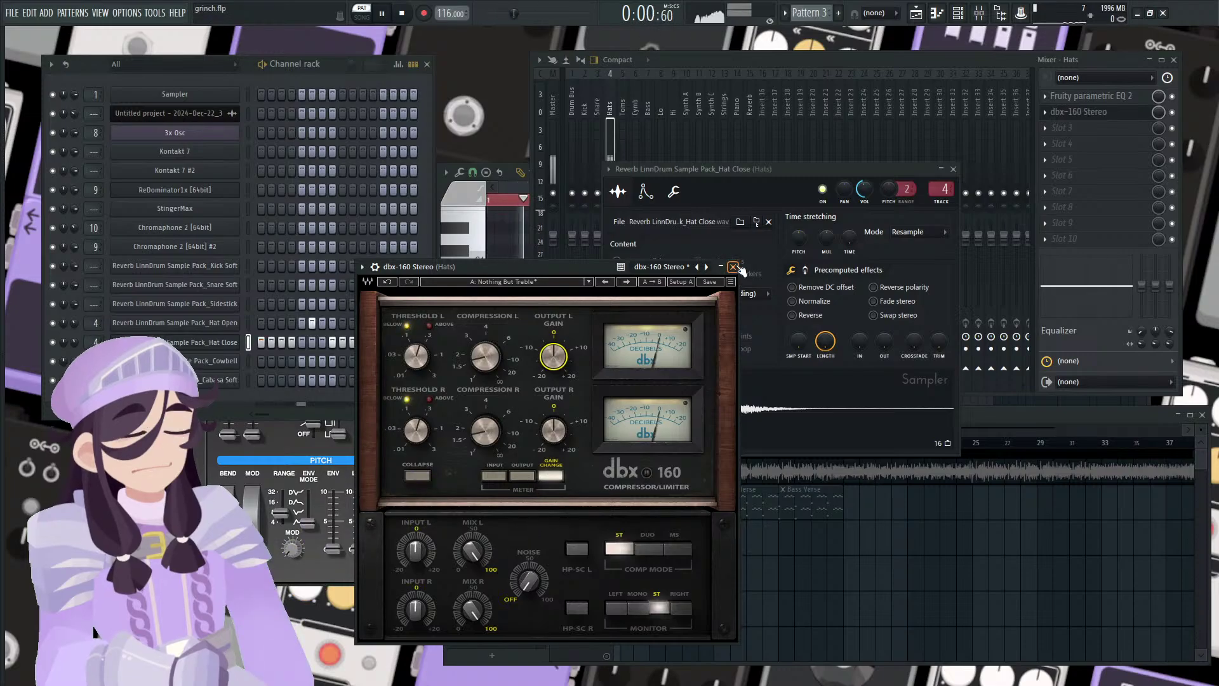
left_click(733, 266)
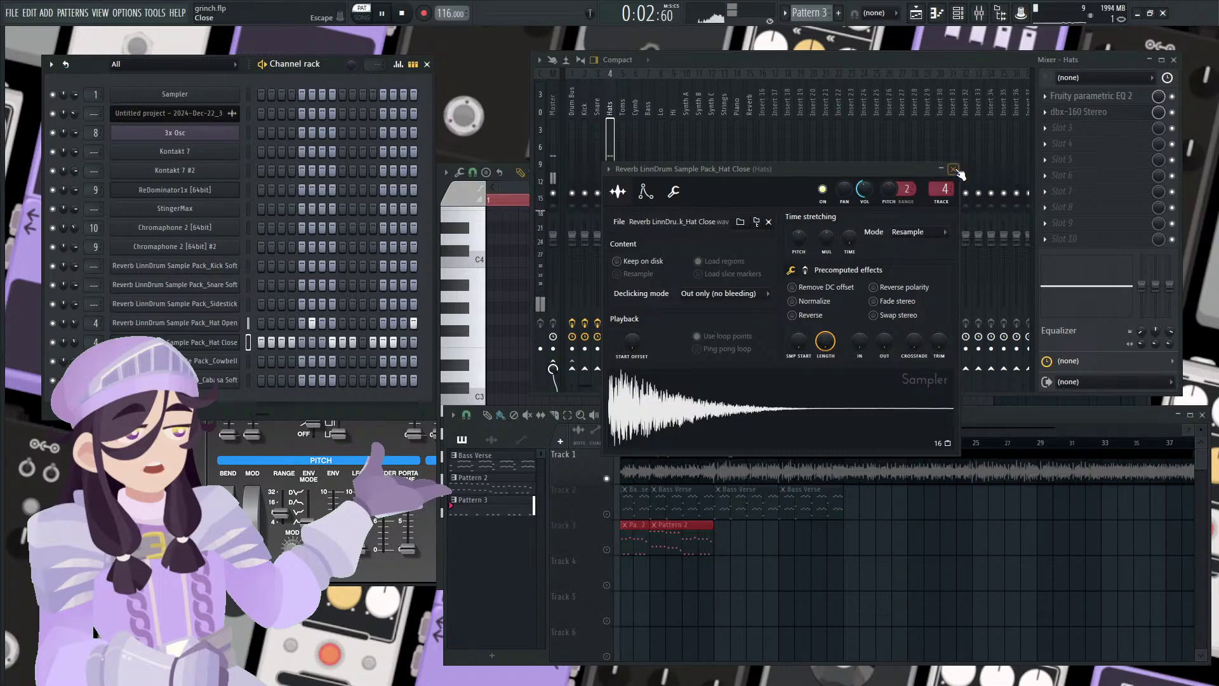
left_click(953, 169)
key("space")
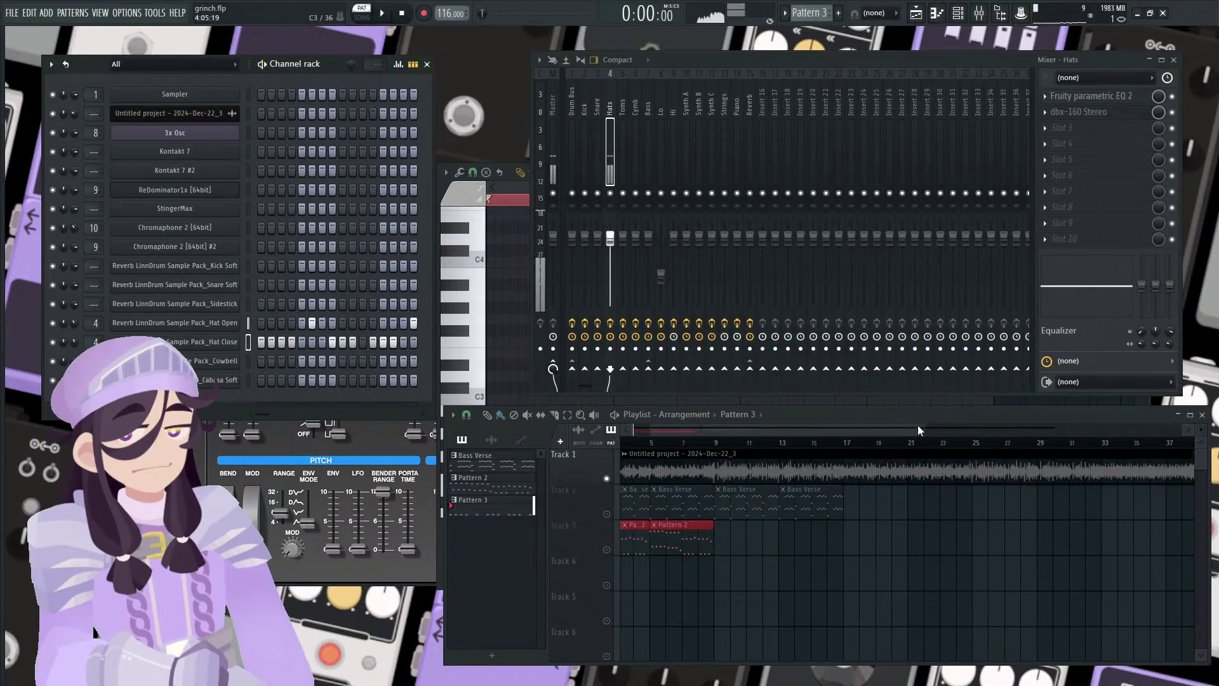
Clear the hi-hat steps from Pattern 3 and place a Pattern 3 clip on playlist Track 4 at bar 9
left_click_drag(913, 435, 714, 442)
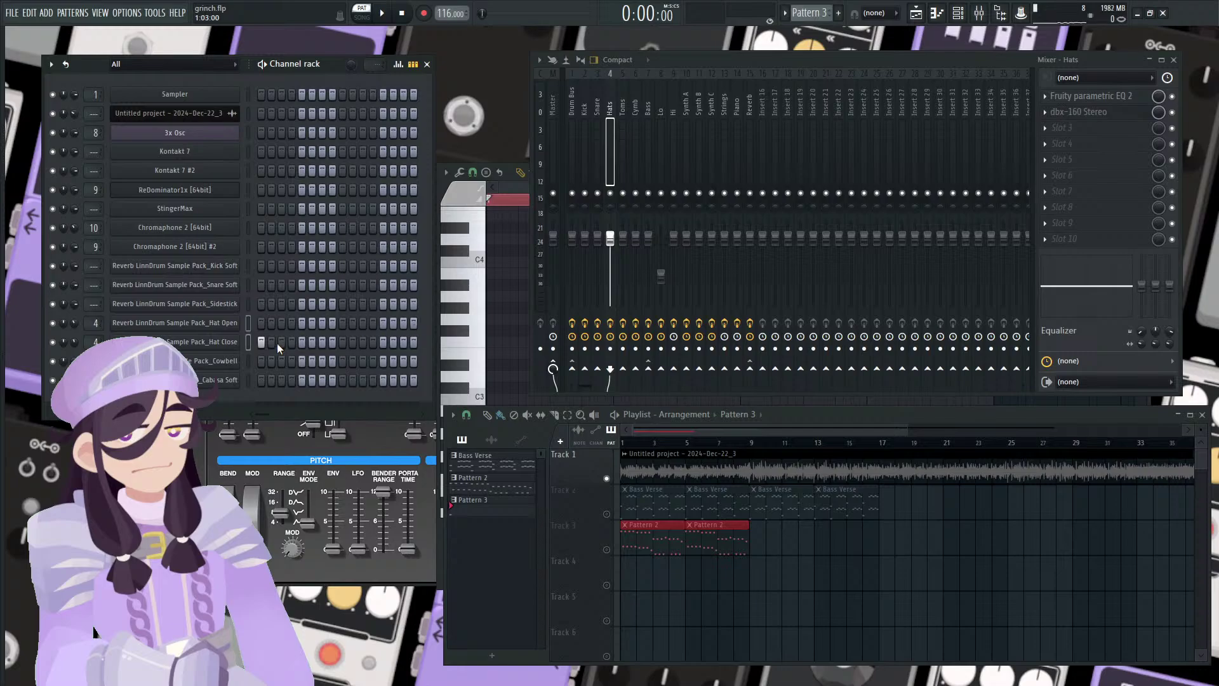
left_click(745, 447)
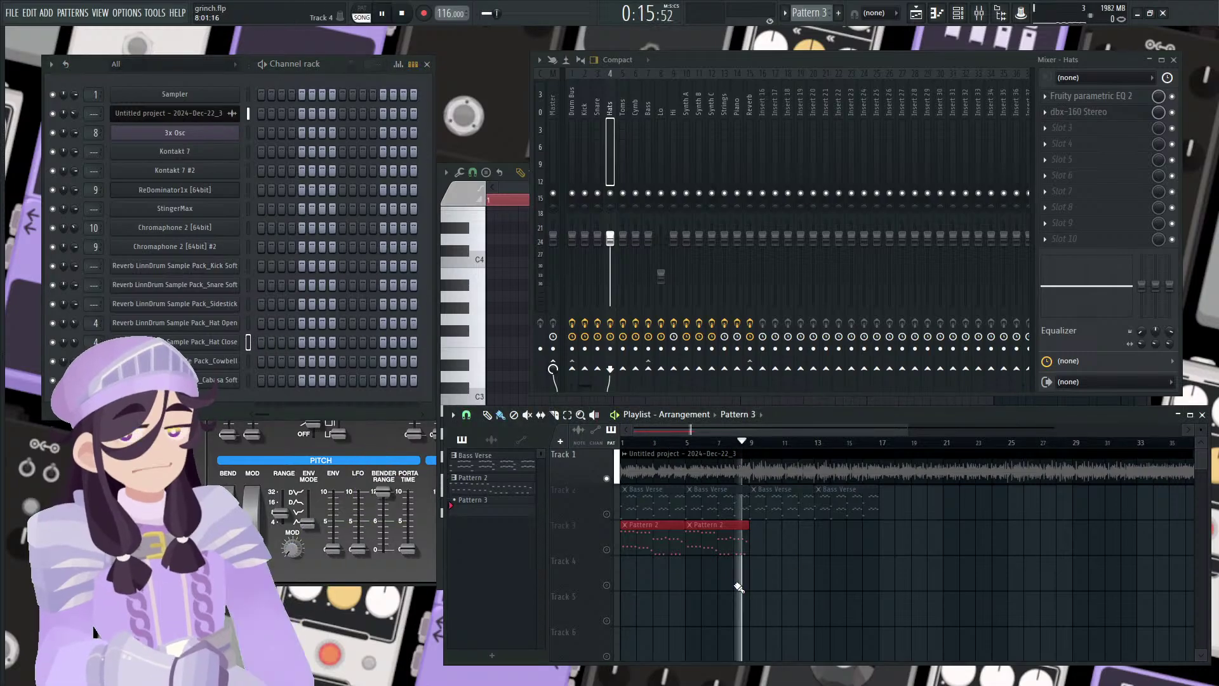
scroll(740, 581, "up", 4)
left_click(733, 575)
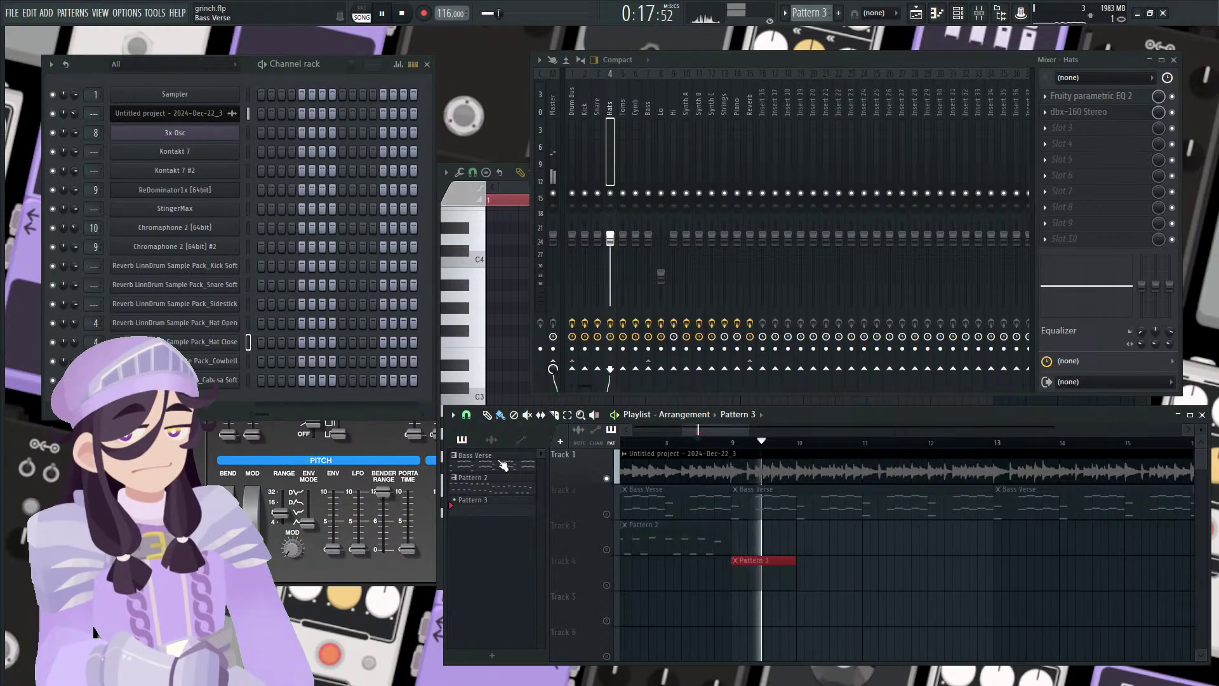
key("space")
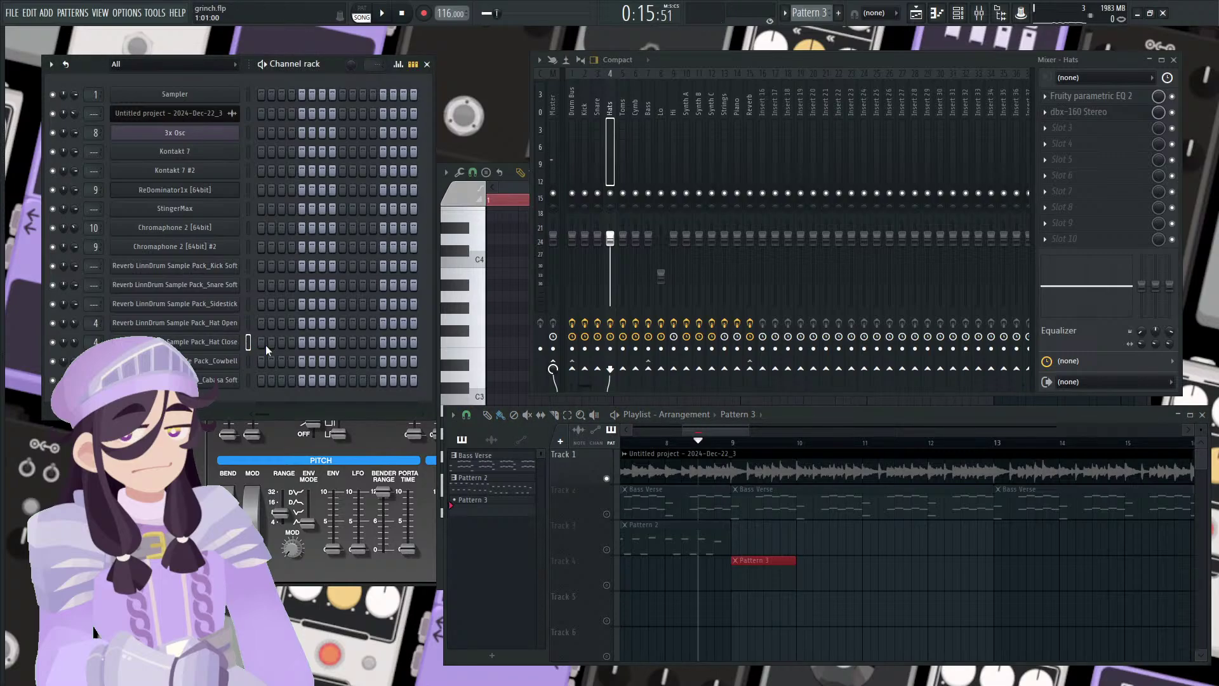
Program the Hat Close channel in Pattern 3 with a hit on every other step, starting on step 1
left_click(262, 343)
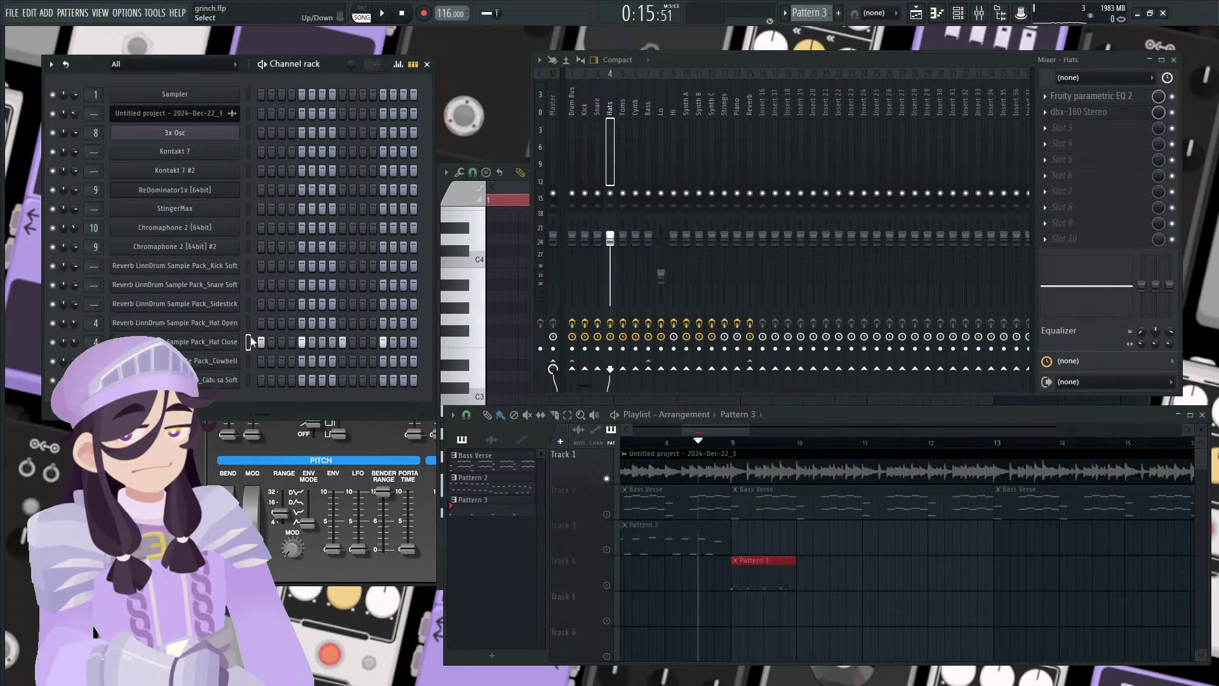
left_click(383, 344)
left_click(301, 343)
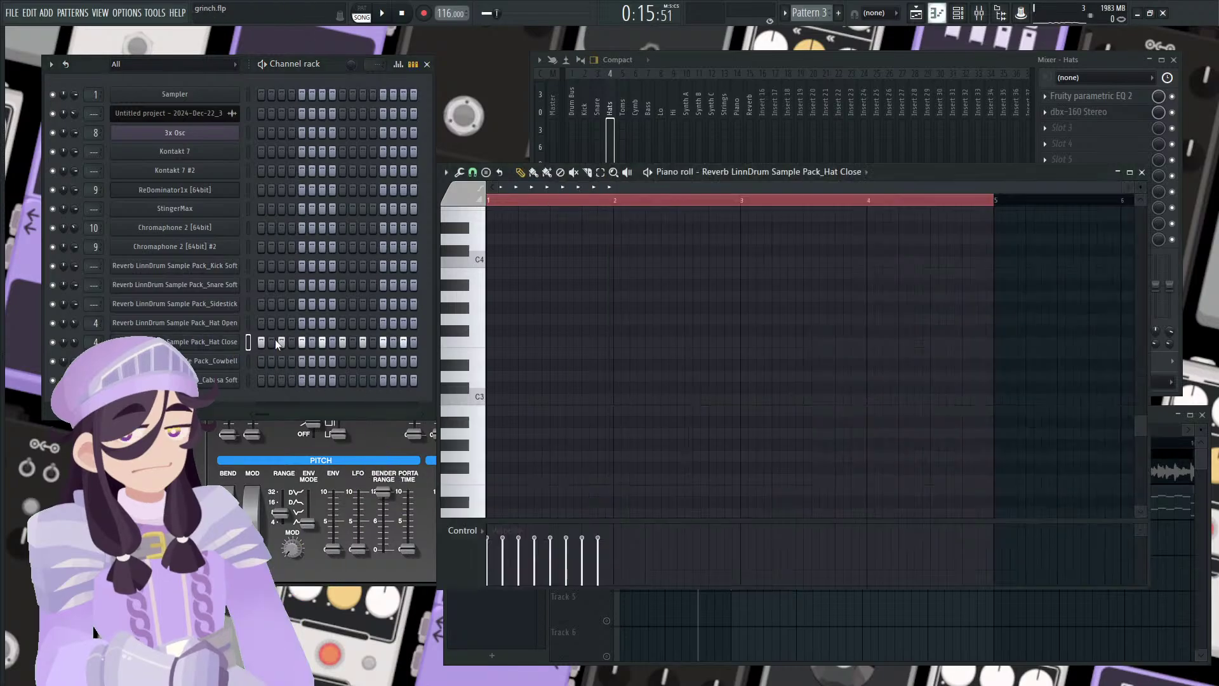
Duplicate the Hat Close notes one step later in the piano roll, filling the bar with sixteenth notes on C5
key("F7")
scroll(485, 413, "down", 6)
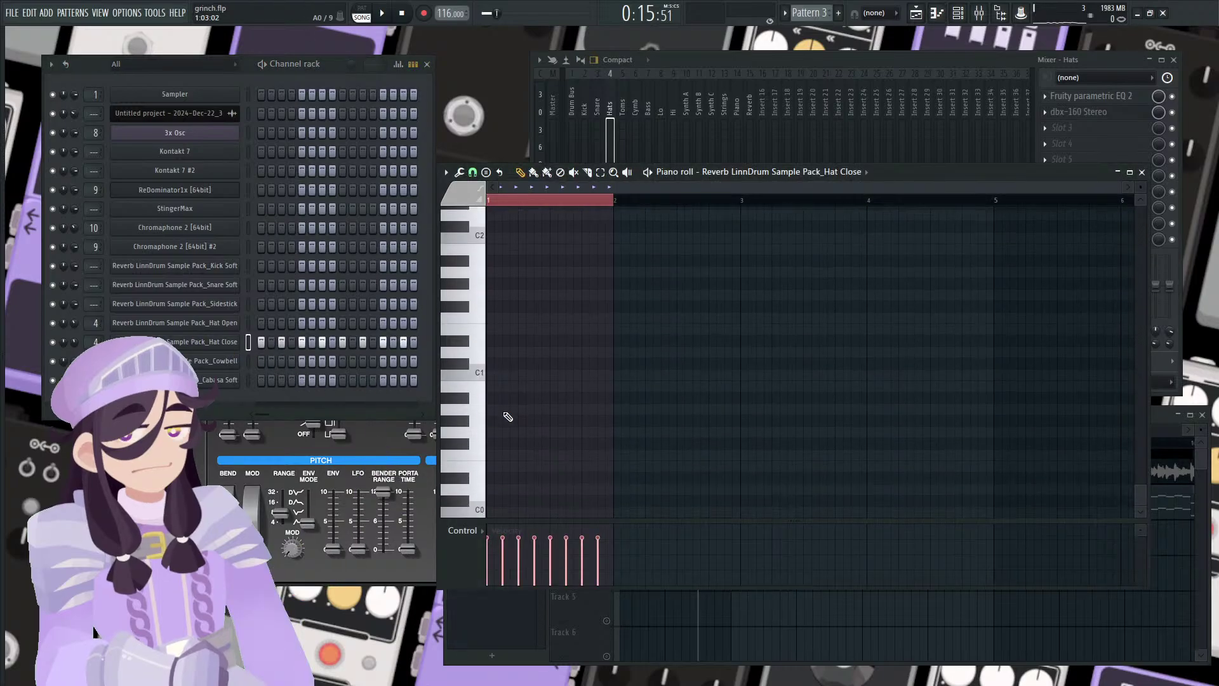
key("ctrl+b")
key("ctrl+z")
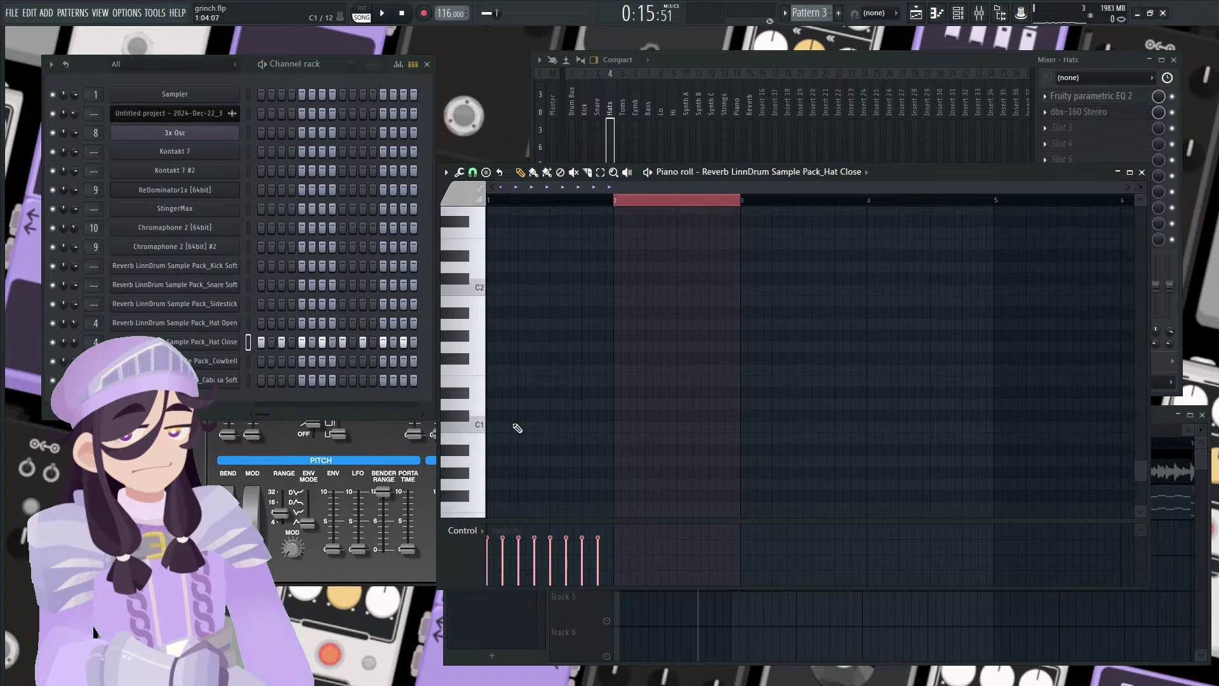
scroll(524, 432, "up", 2, "ctrl")
scroll(527, 423, "up", 2)
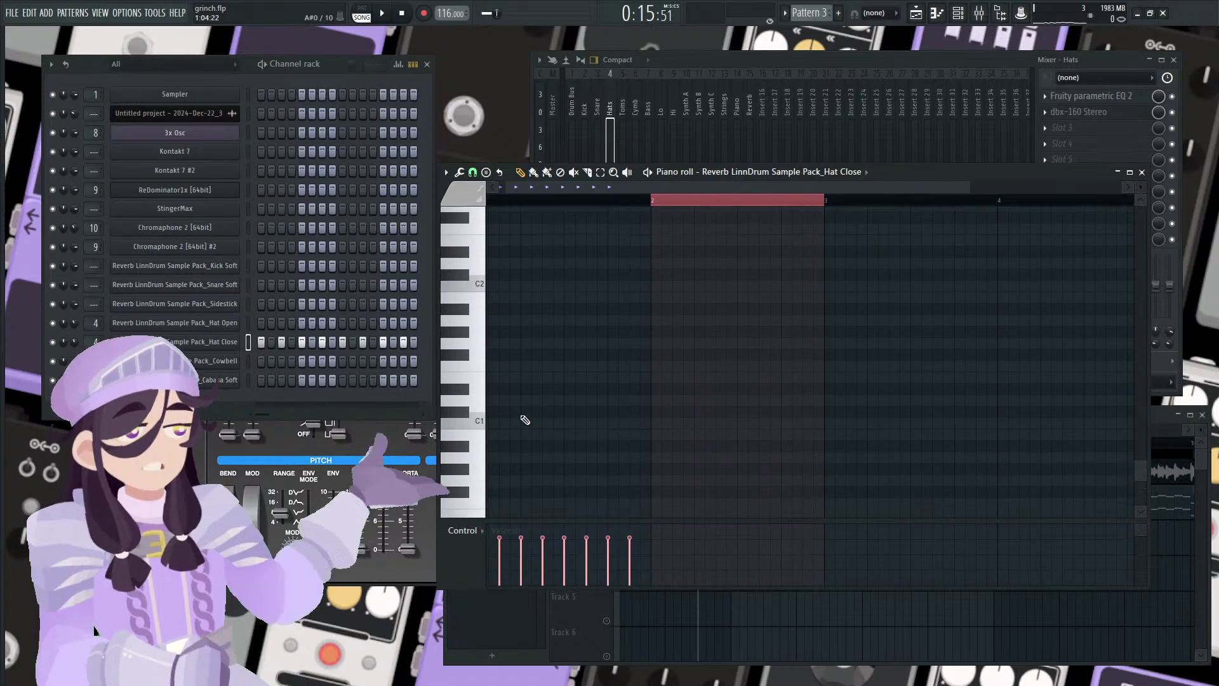
scroll(527, 423, "up", 12)
key("ctrl+c")
key("ctrl+v")
key("shift+Right")
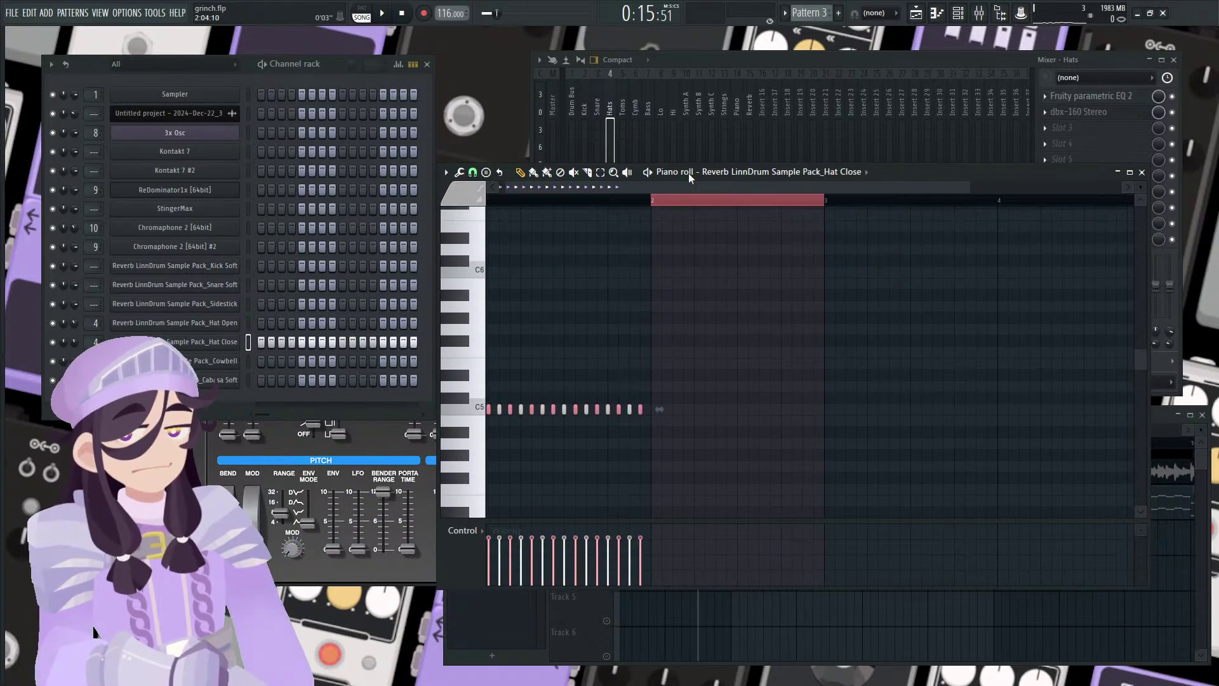
Lower the velocity of the in-between Hat Close notes to about half and play Pattern 3 in pattern mode
scroll(513, 408, "up", 6, "ctrl")
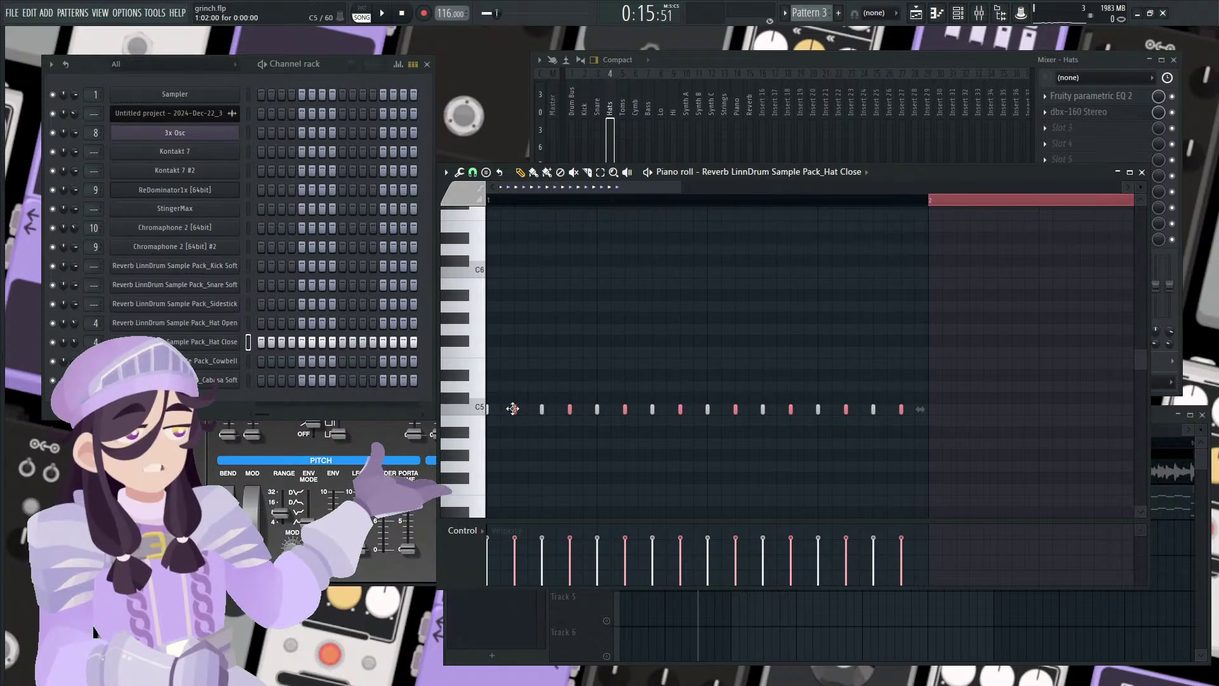
scroll(513, 408, "down", 5, "alt")
key("ctrl+a")
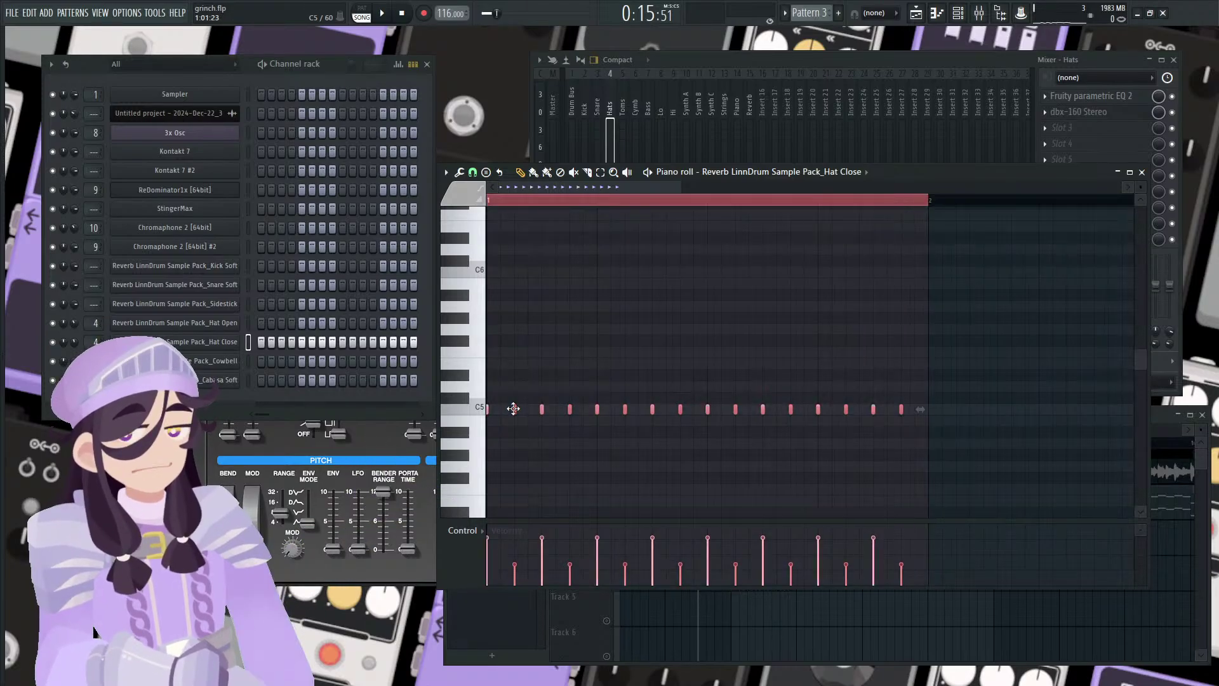
key("space")
left_click(361, 7)
key("space")
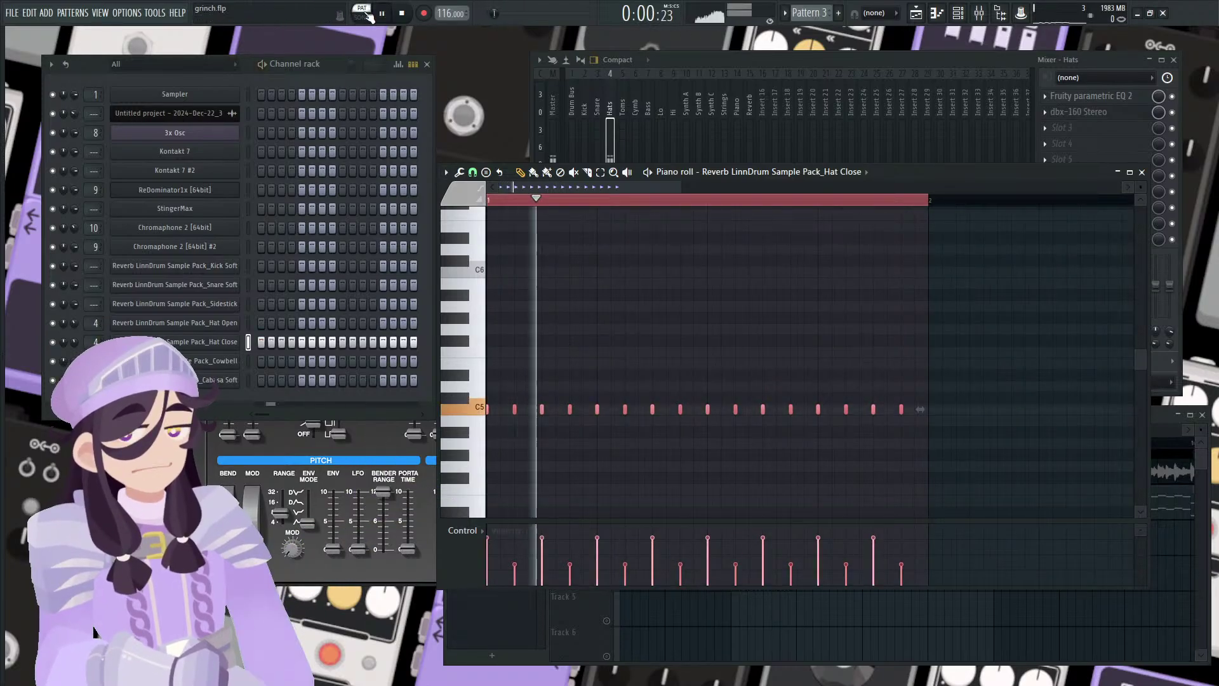
key("space")
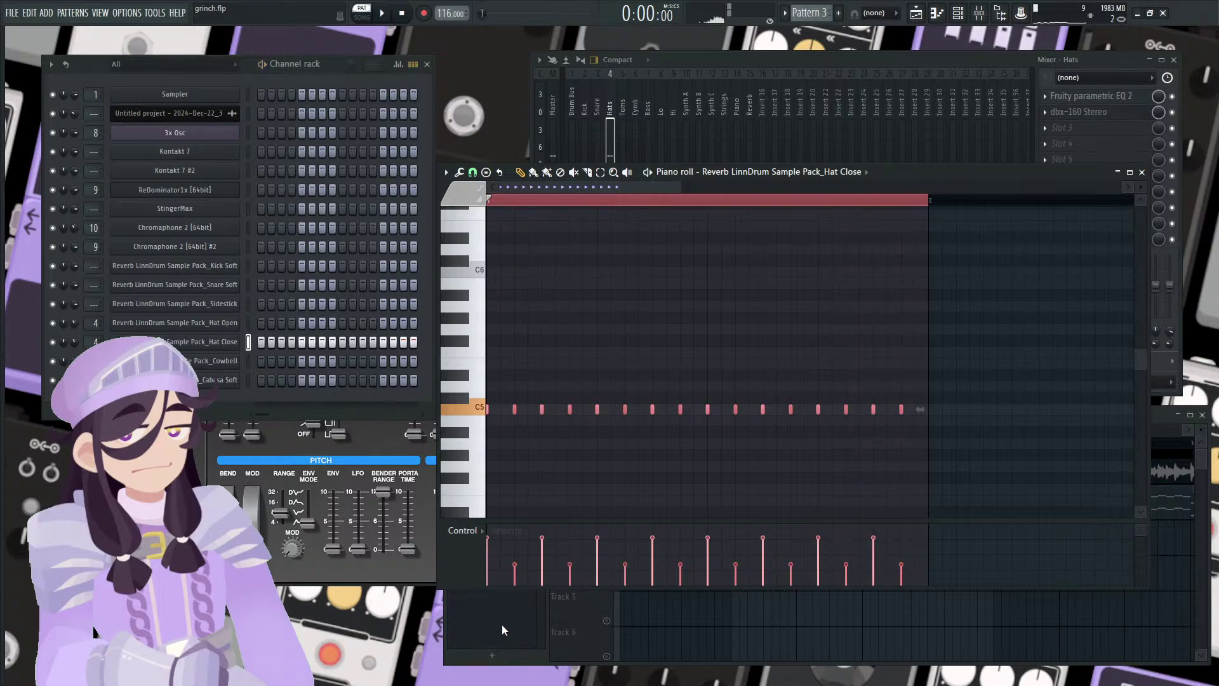
Play the arrangement in song mode from just before bar 9 with playlist Track 4 unmuted
left_click(489, 647)
left_click(698, 443)
key("space")
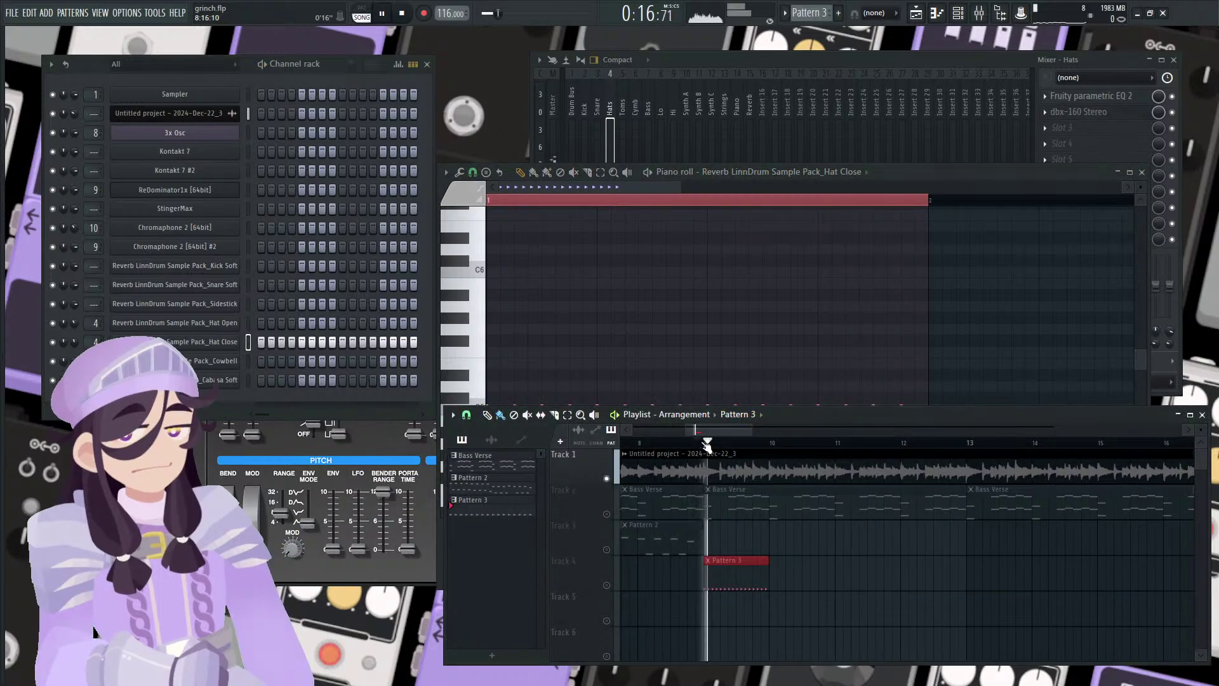
key("space")
key("space")
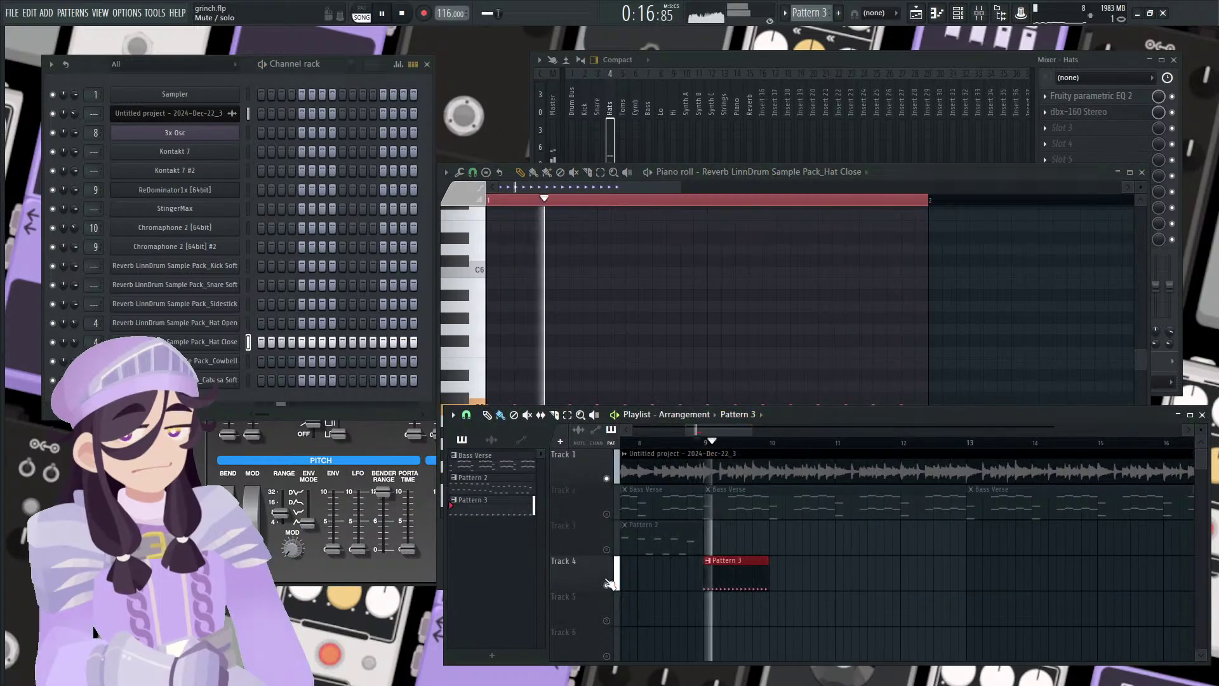
key("space")
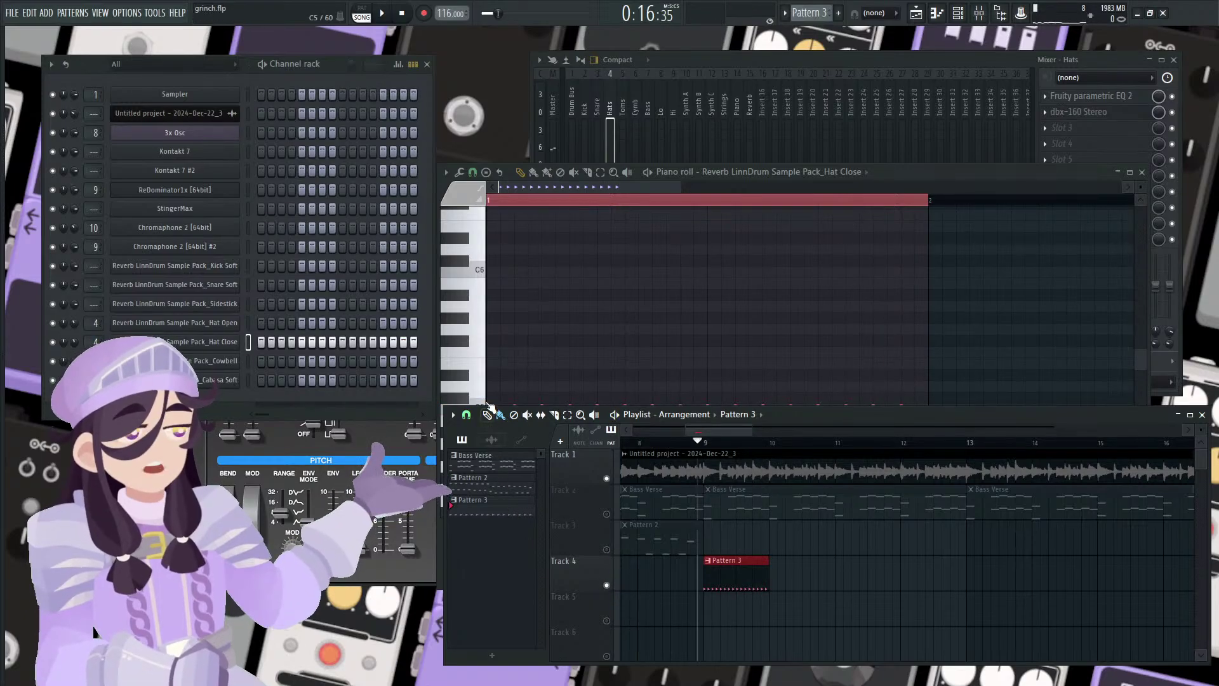
Review the Track 1 audio clip along the playlist through to its end, and replay from just before bar 9
scroll(615, 465, "down", 3)
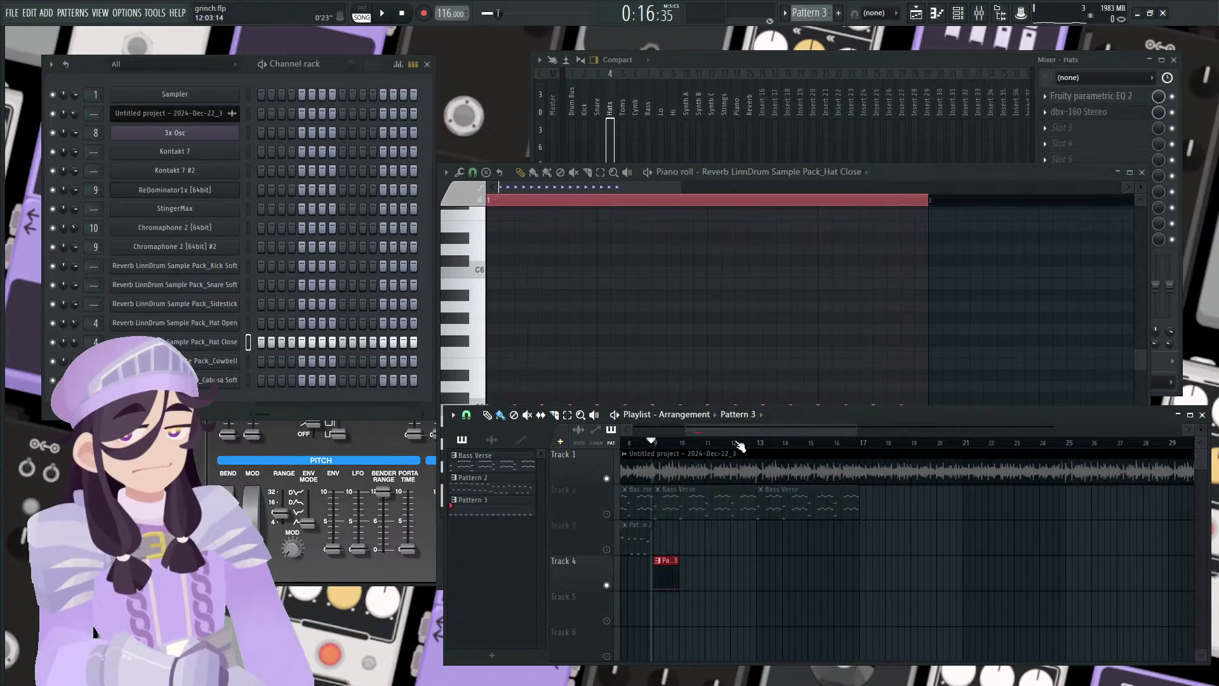
left_click_drag(746, 442, 904, 443)
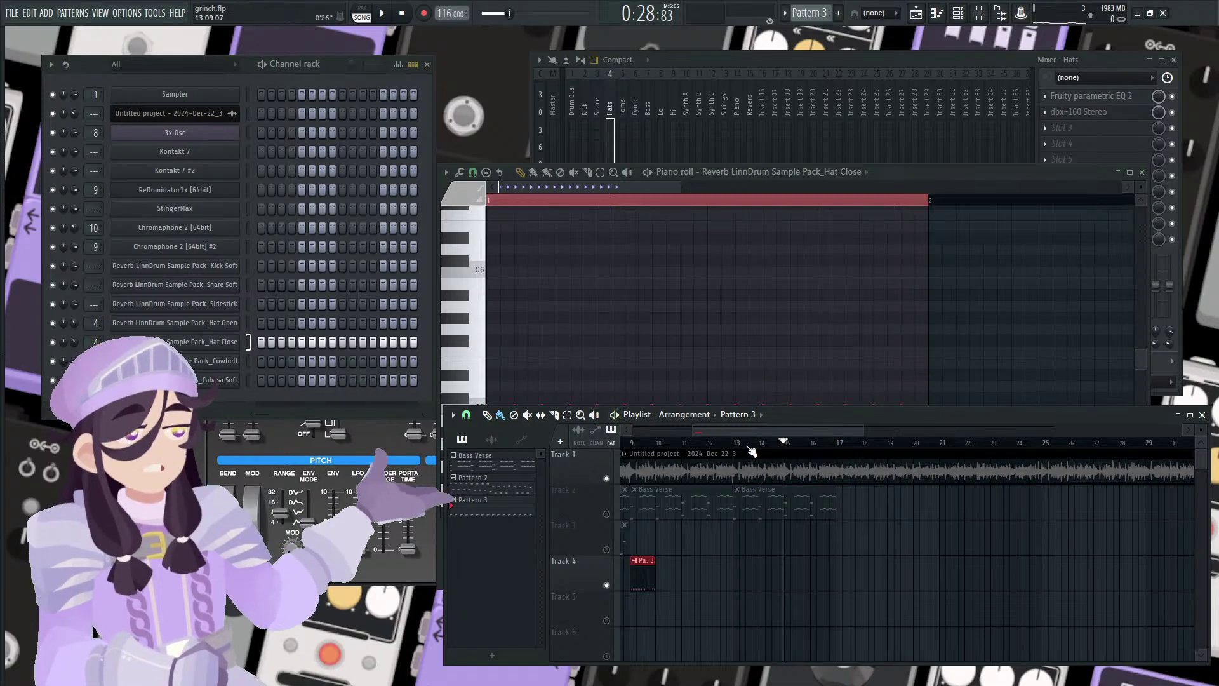
left_click_drag(771, 432, 950, 522)
scroll(950, 522, "left", 10)
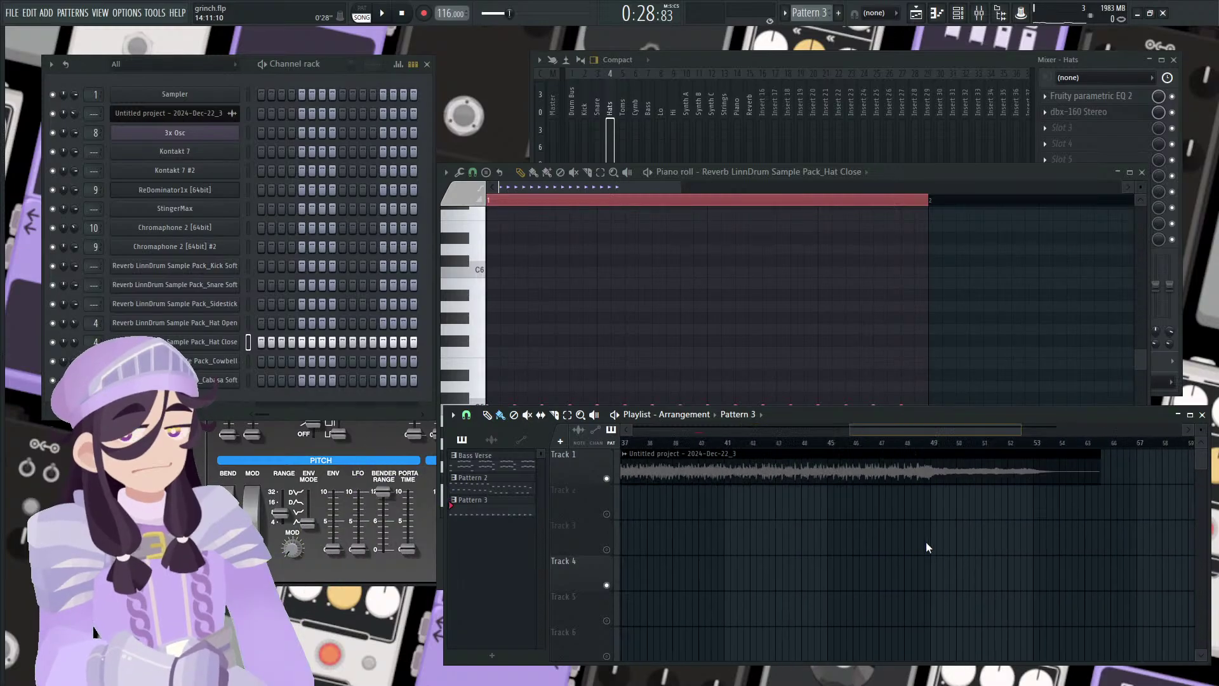
left_click_drag(730, 432, 740, 436)
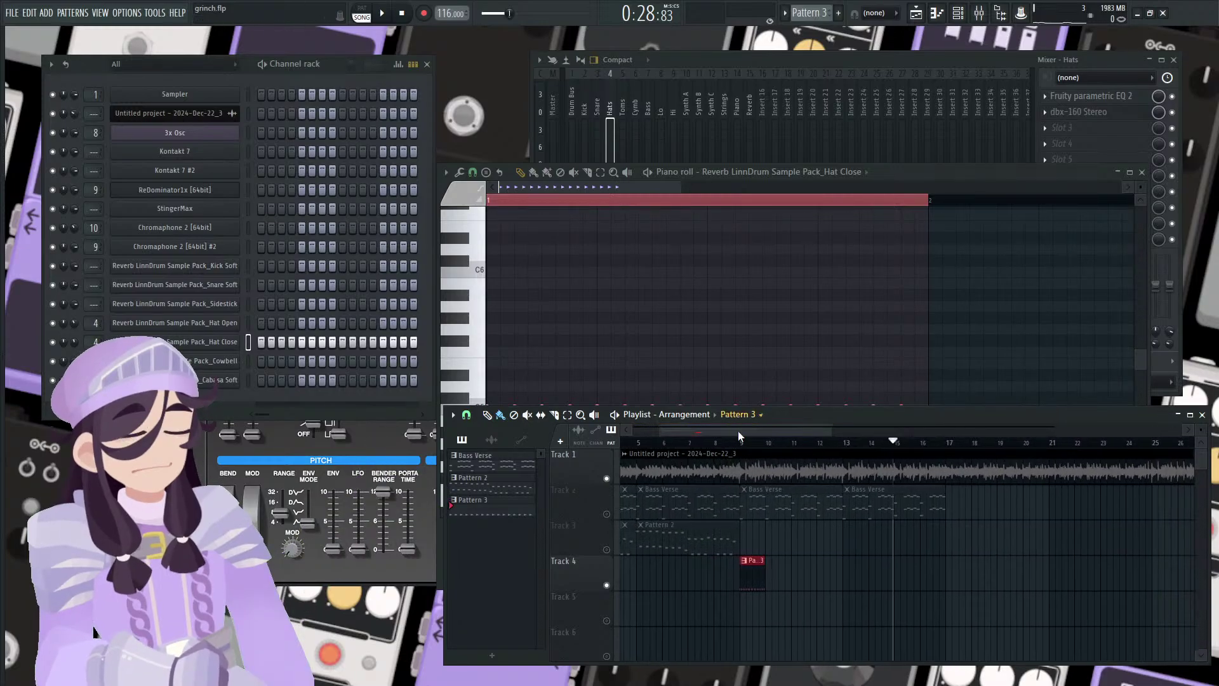
scroll(785, 604, "up", 5)
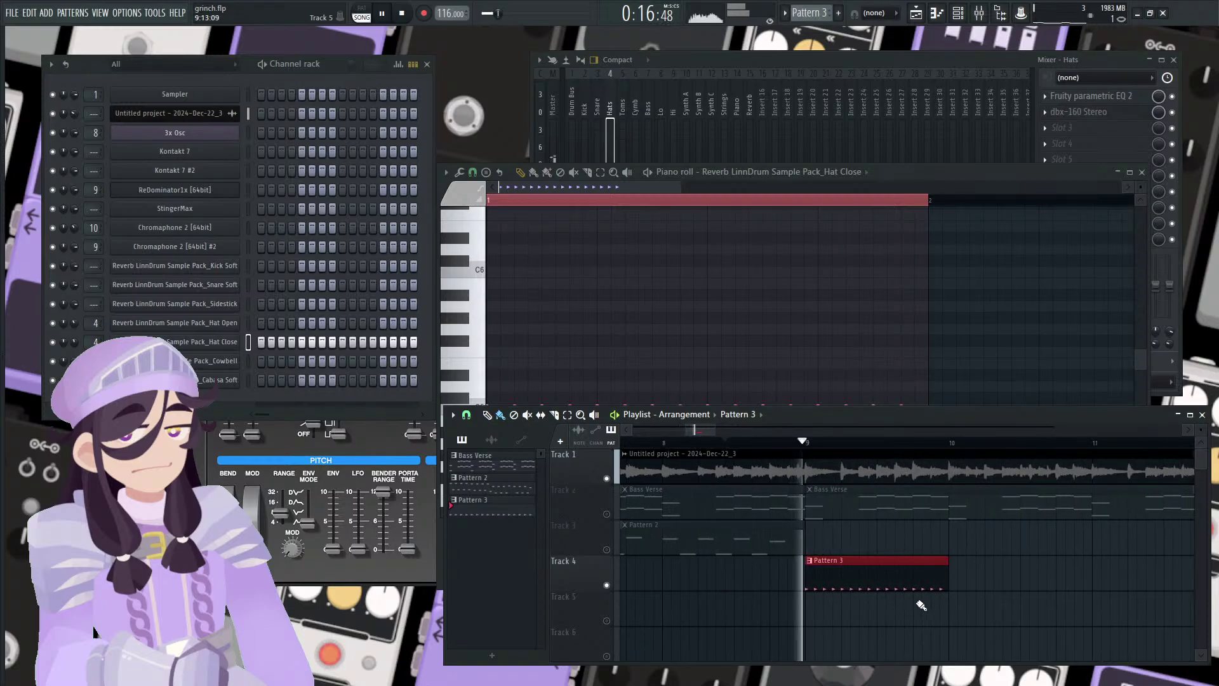
key("space")
key("space")
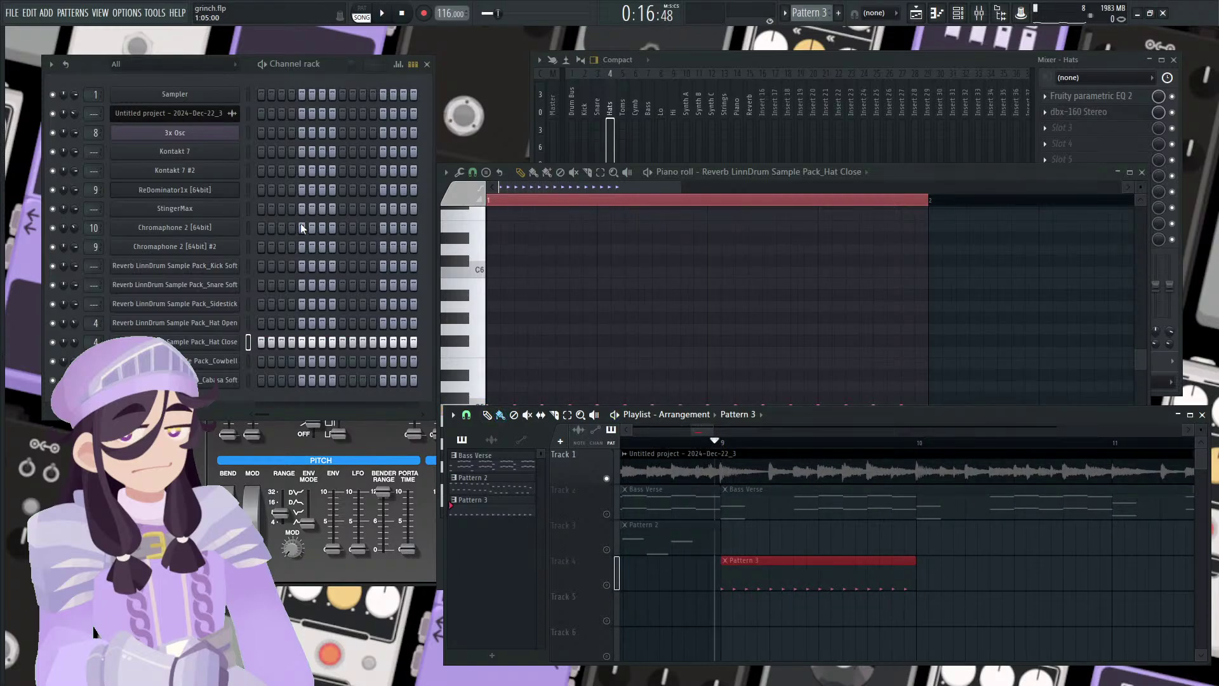
Add a Kick Soft hit on the first step of Pattern 3 and route the kick channel to mixer track 2
left_click(263, 264)
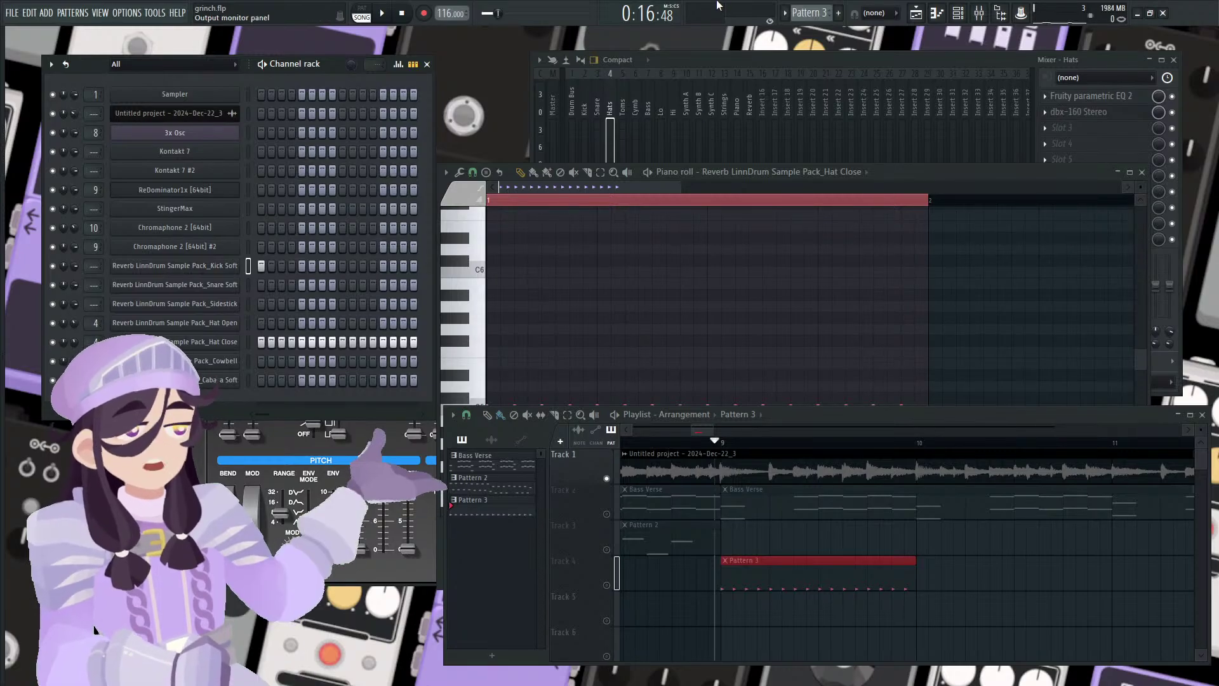
scroll(828, 12, "up", 1)
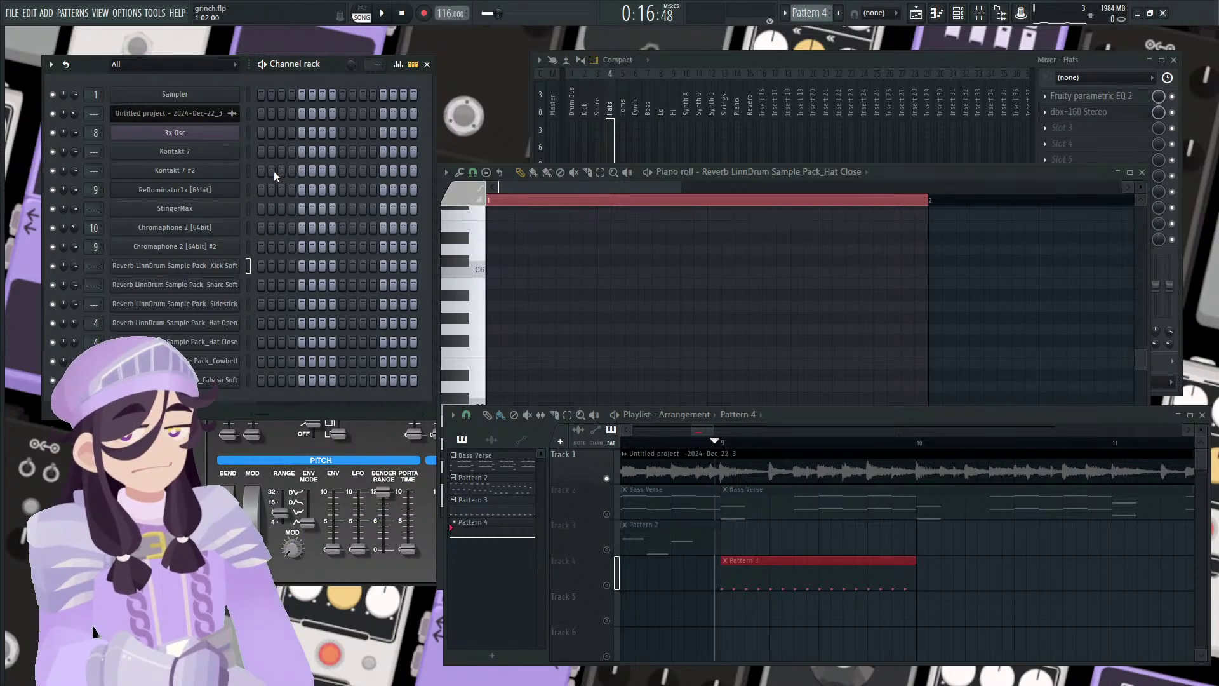
scroll(819, 12, "down", 1)
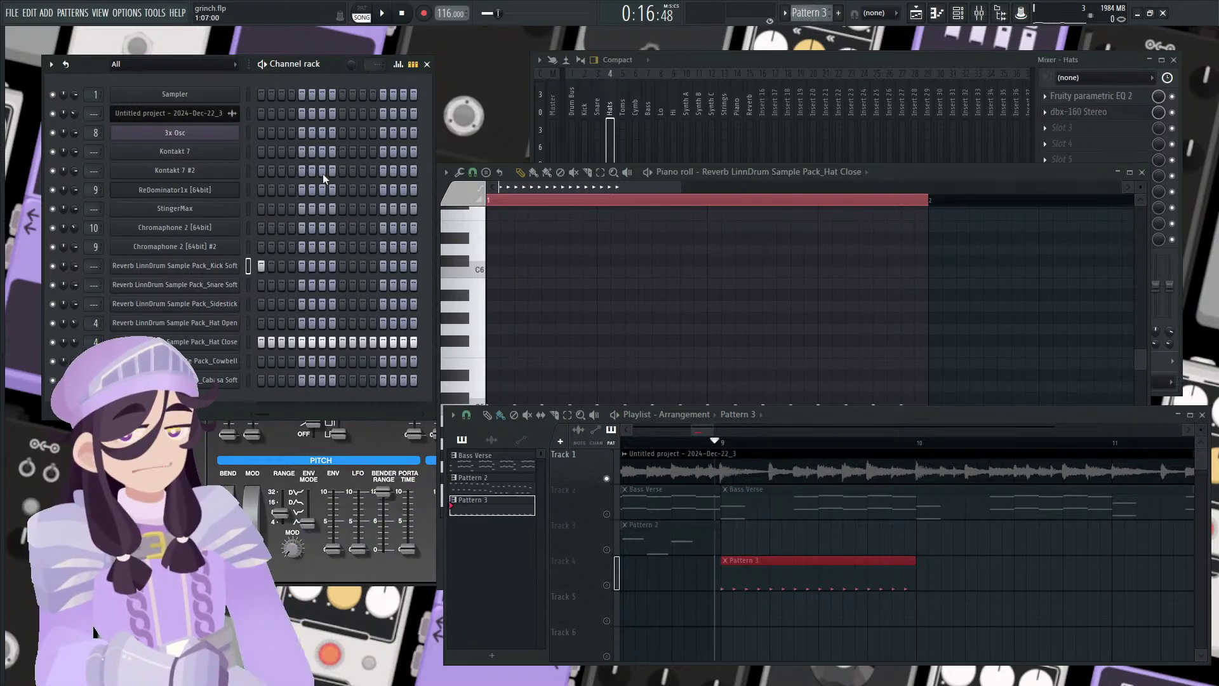
left_click_drag(98, 265, 98, 254)
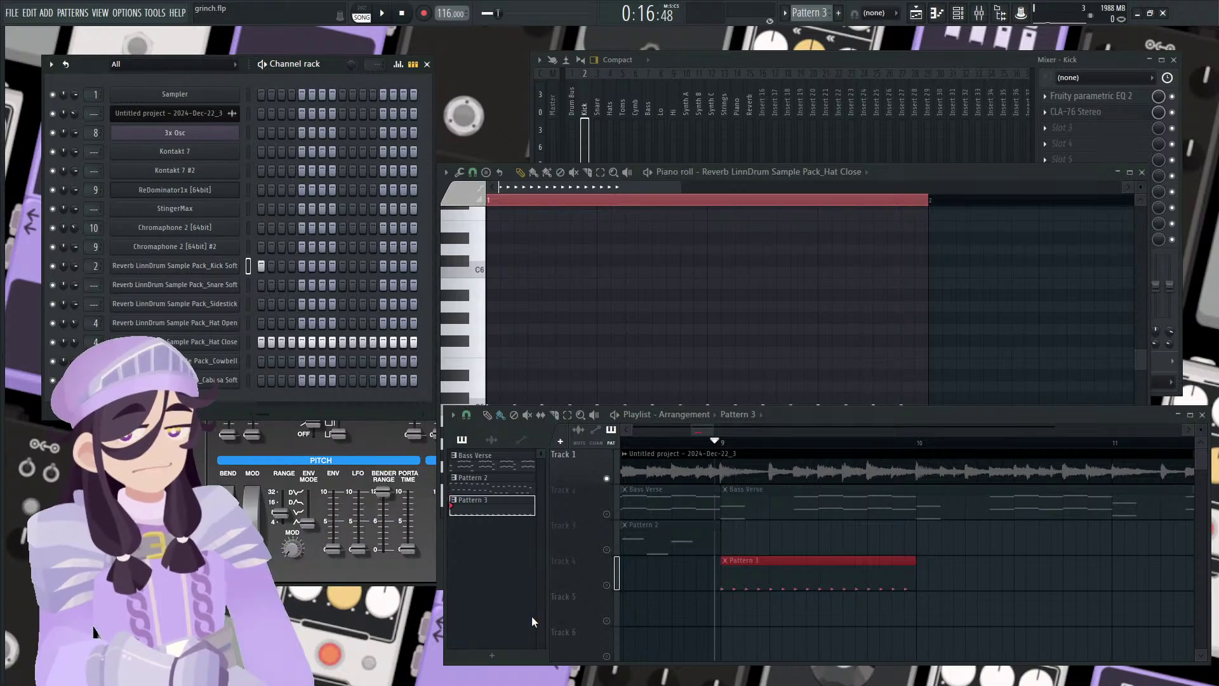
left_click_drag(706, 437, 865, 453)
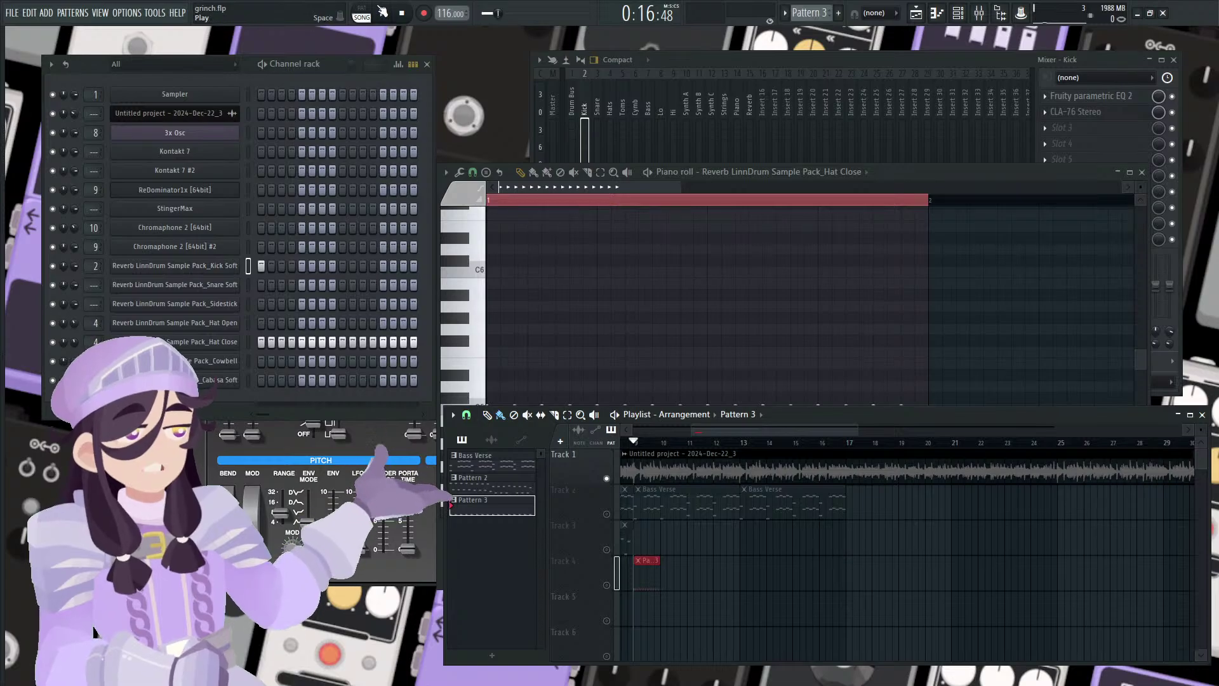
Play the arrangement from just before bar 9 and scan the Track 1 audio clip along the playlist
left_click(383, 12)
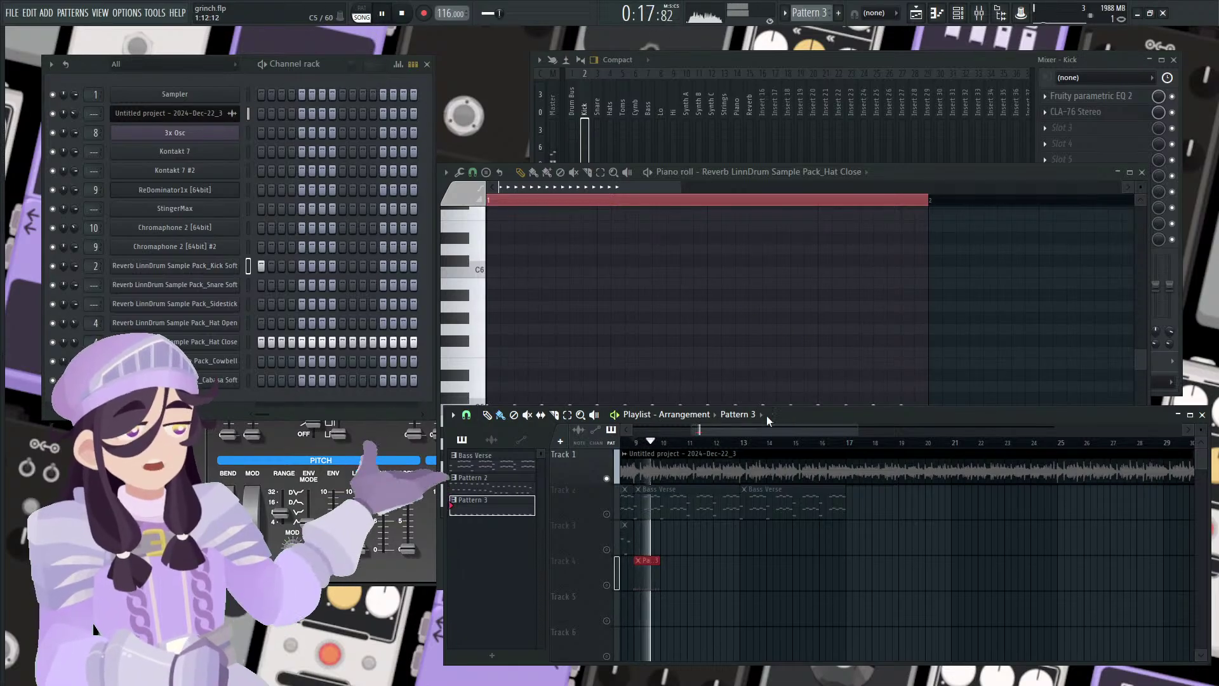
scroll(749, 433, "right", 1)
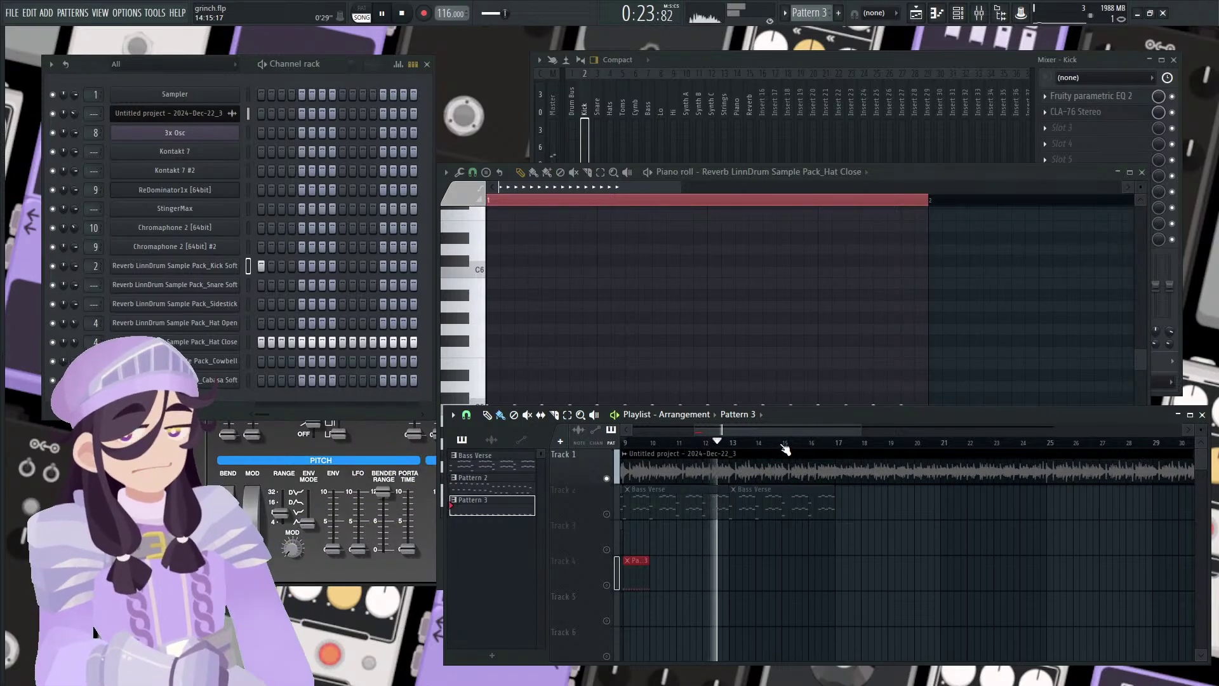
left_click_drag(806, 431, 839, 437)
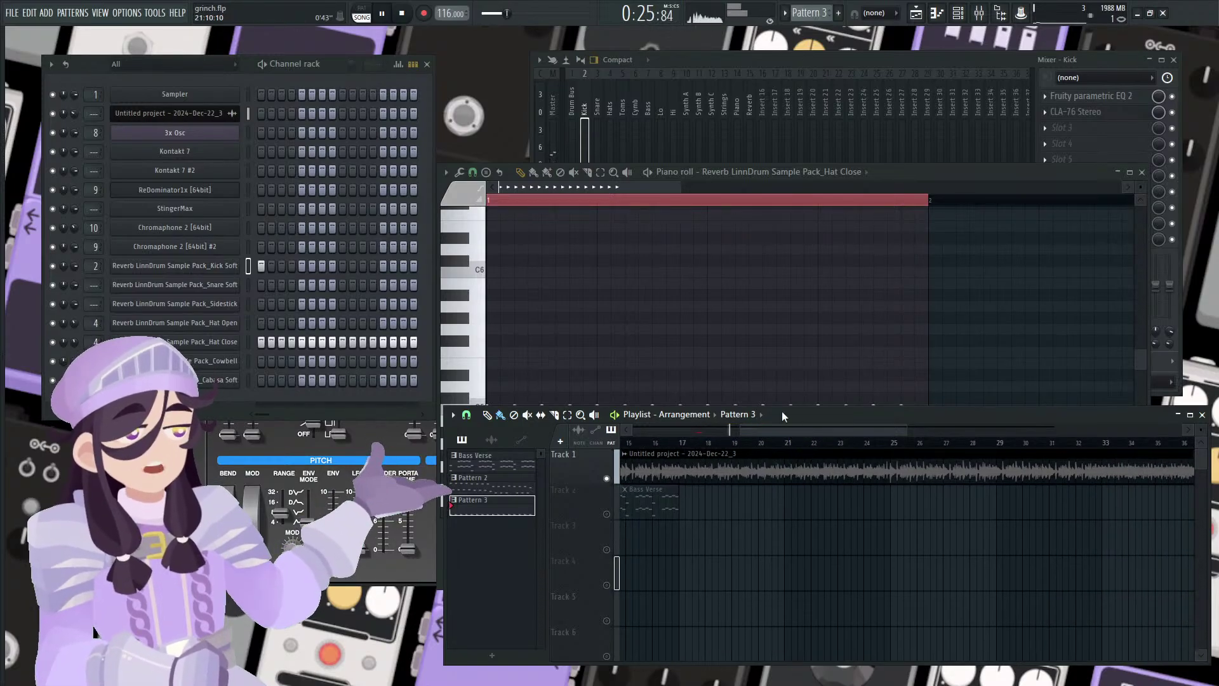
key("space")
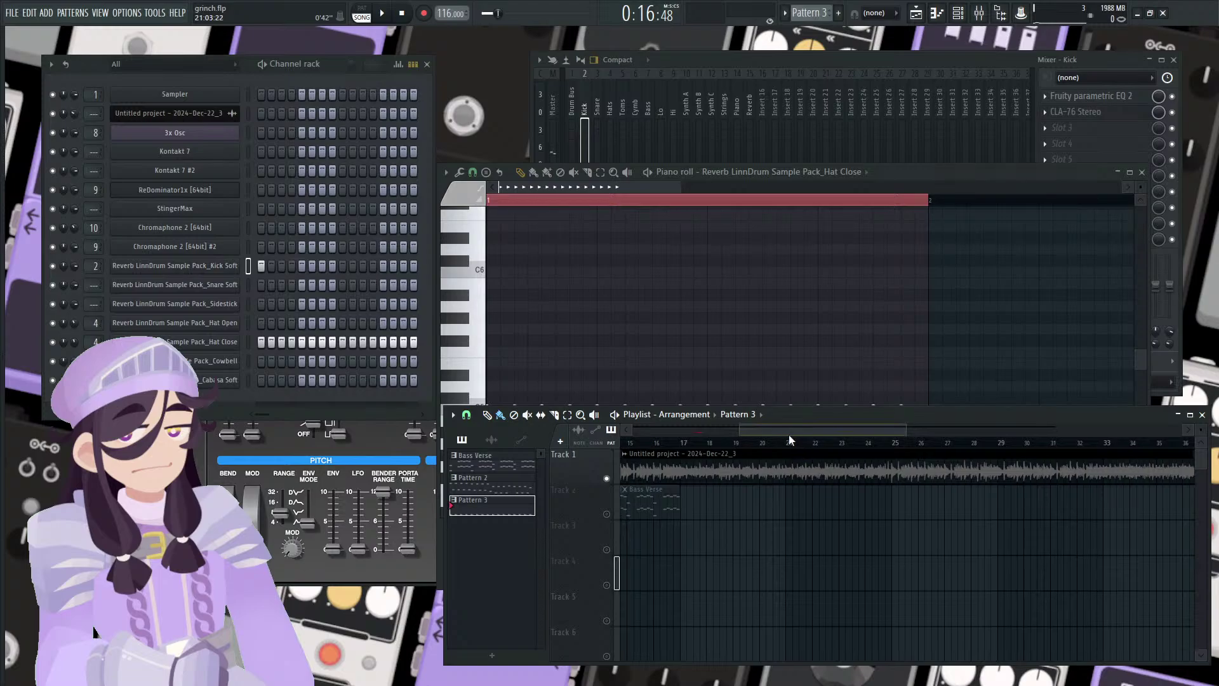
left_click_drag(789, 434, 725, 410)
scroll(751, 541, "up", 4)
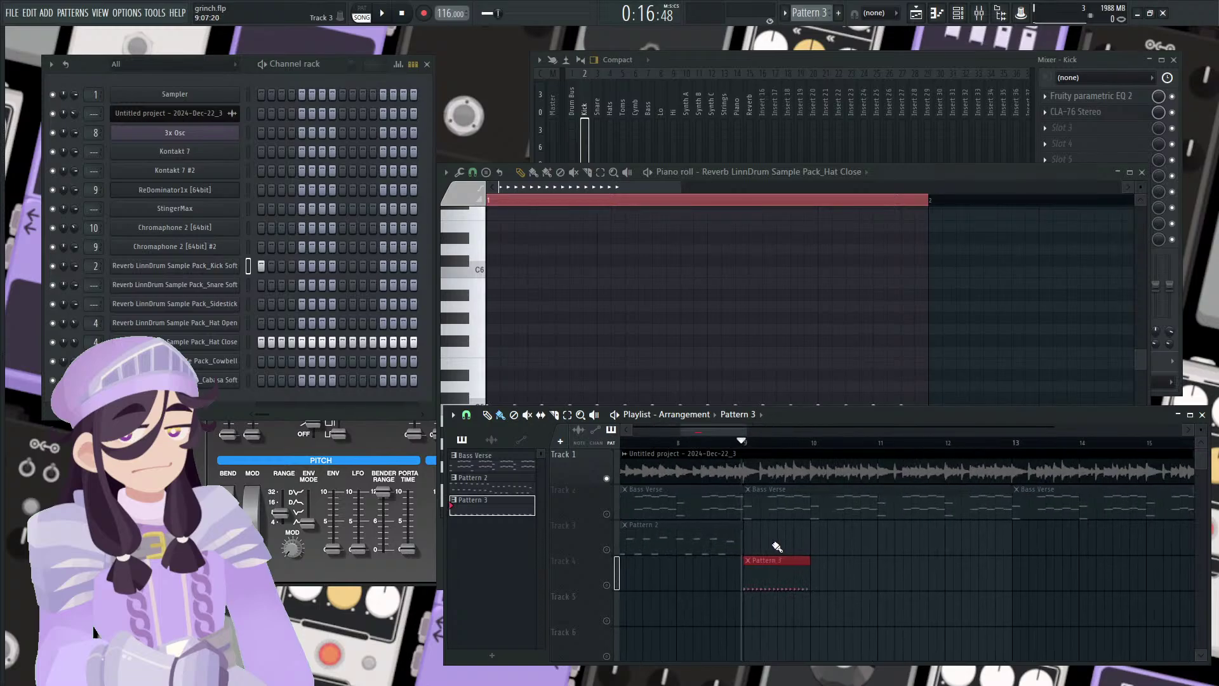
Unmute playlist Track 4 and open the Kick Soft channel of Pattern 3 in the piano roll
left_click(606, 585)
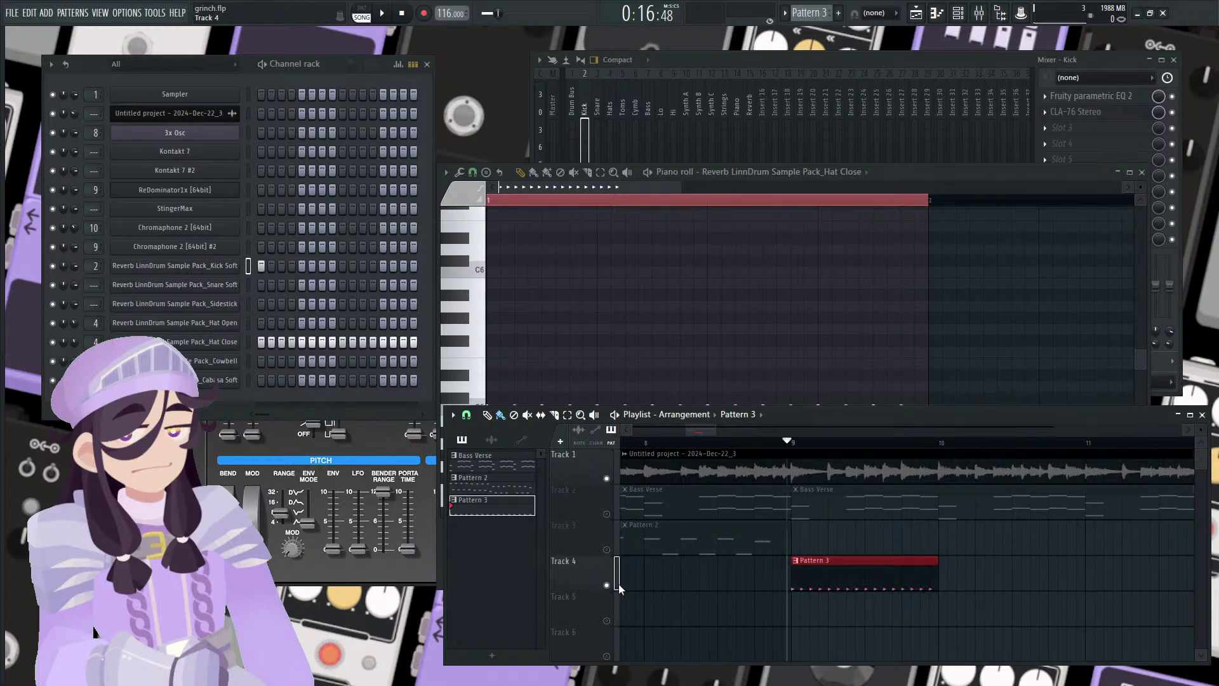
scroll(811, 531, "up", 1)
left_click(582, 298)
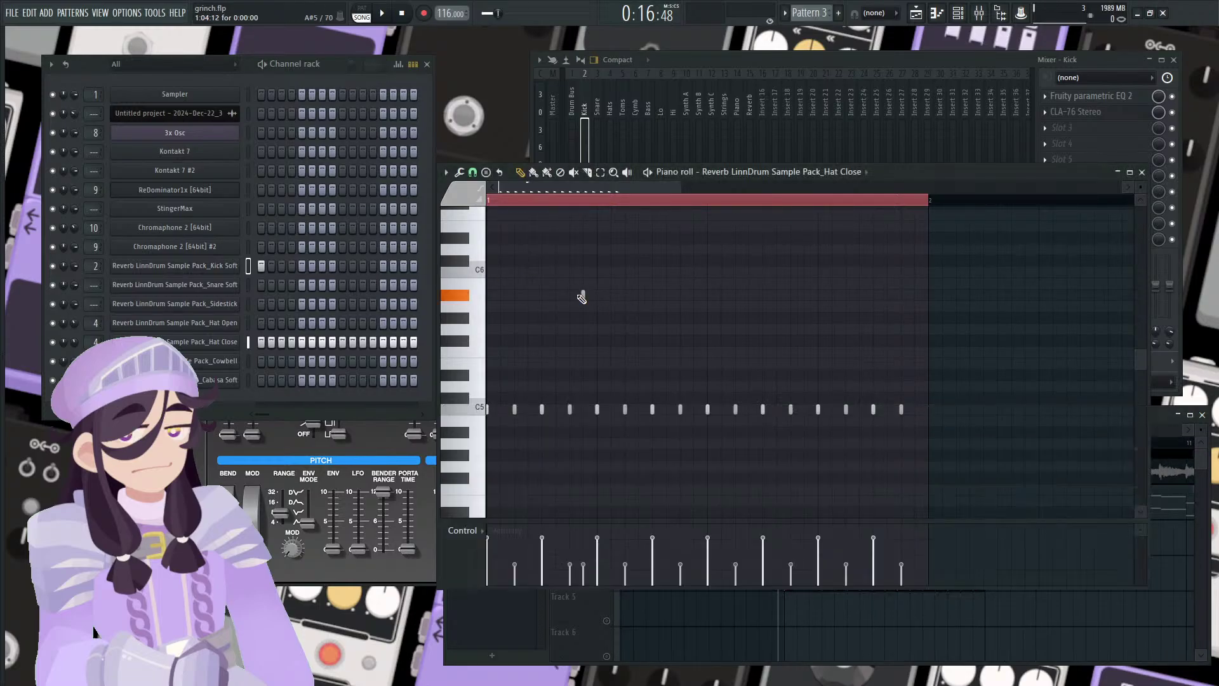
scroll(527, 264, "up", 8)
left_click(250, 266)
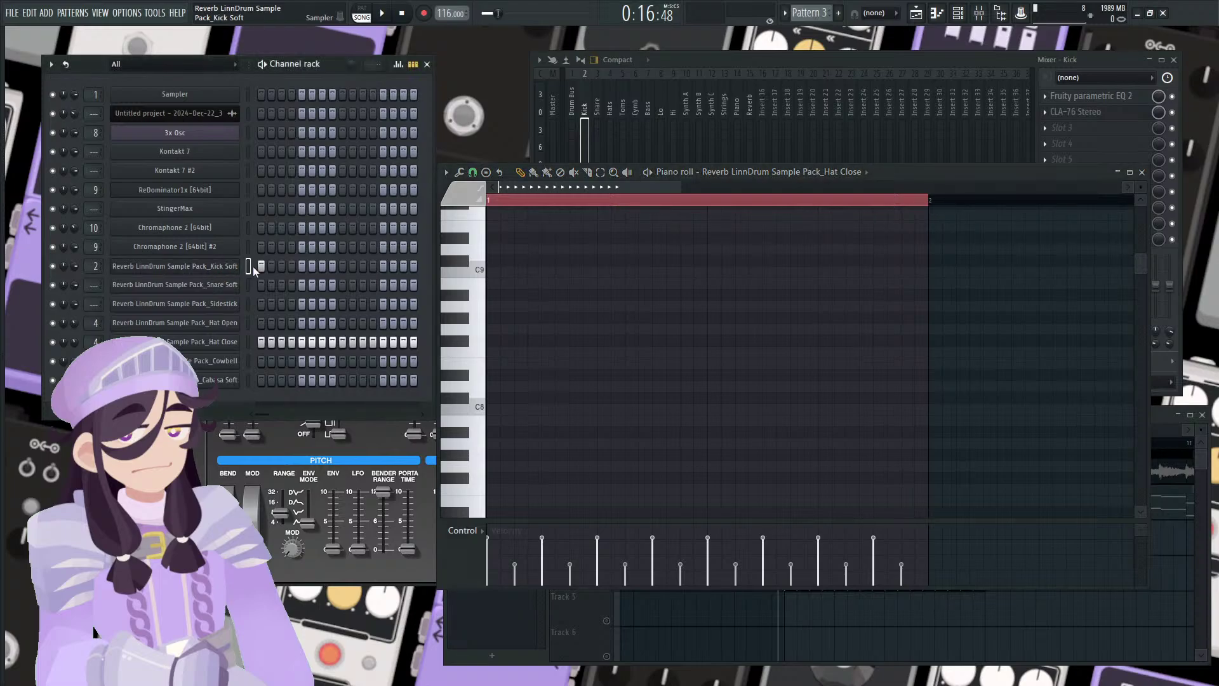
scroll(475, 459, "down", 1)
left_click(530, 634)
scroll(590, 574, "down", 2)
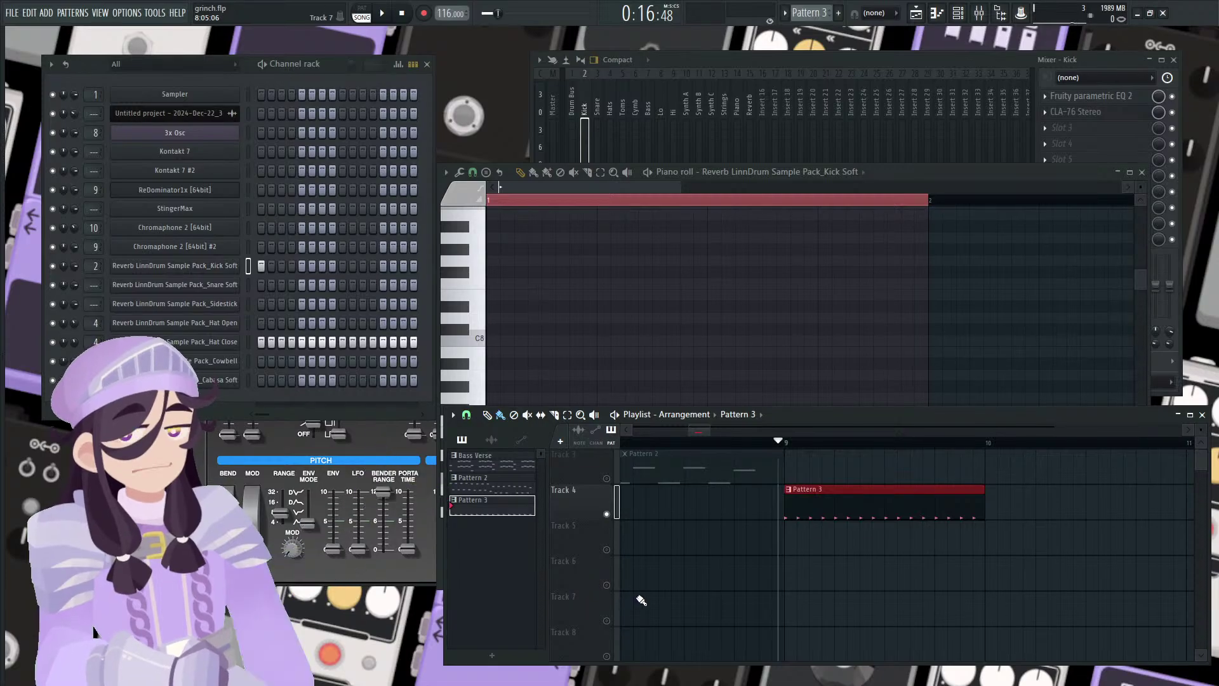
scroll(641, 600, "up", 2)
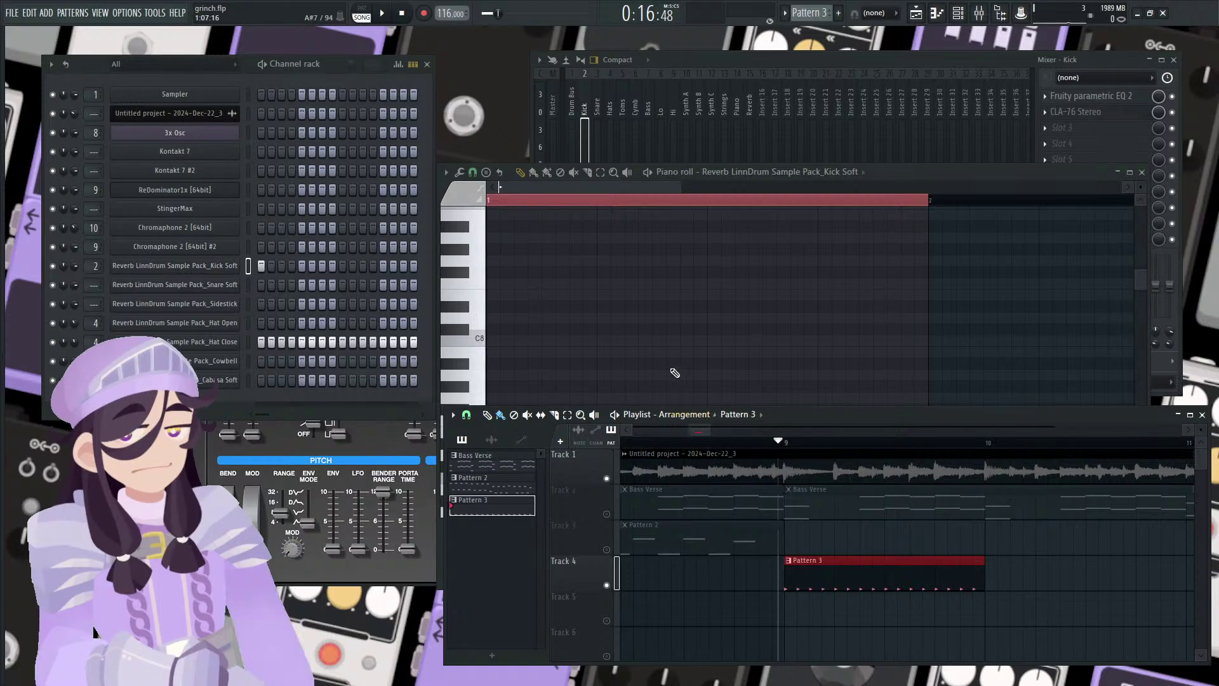
Examine the Kick Soft hit at C5 in the piano roll and return to the playlist
left_click(569, 226)
right_click(569, 227)
scroll(572, 315, "down", 5)
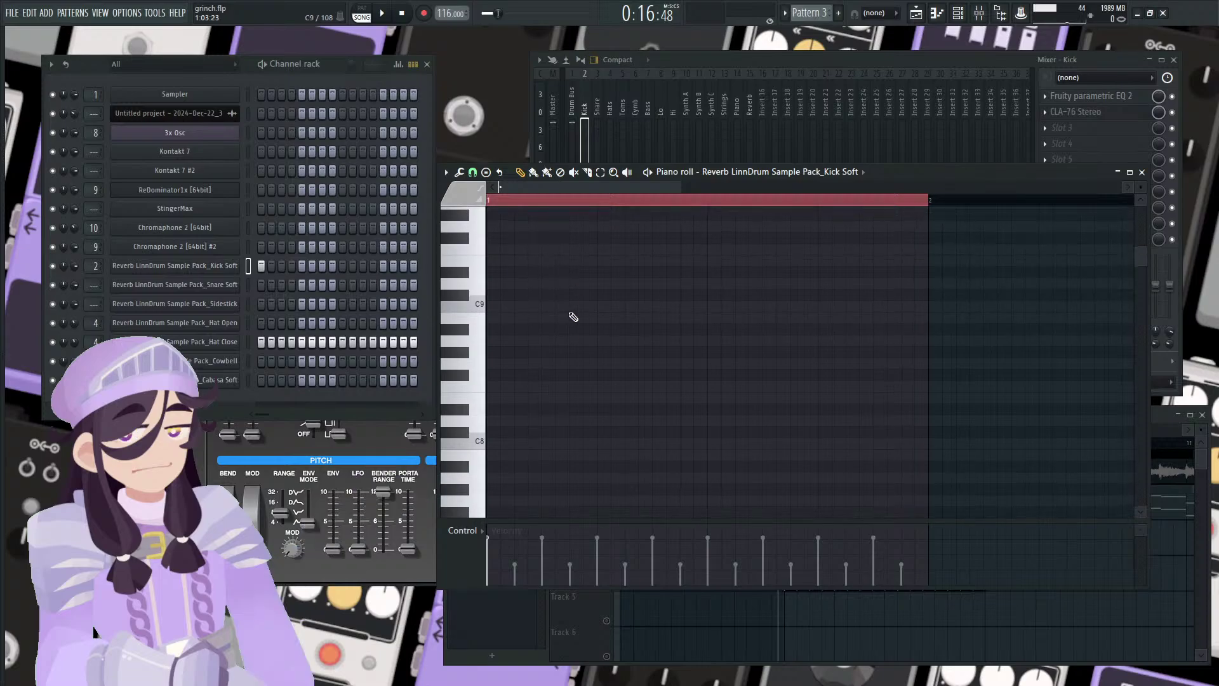
scroll(572, 314, "down", 8)
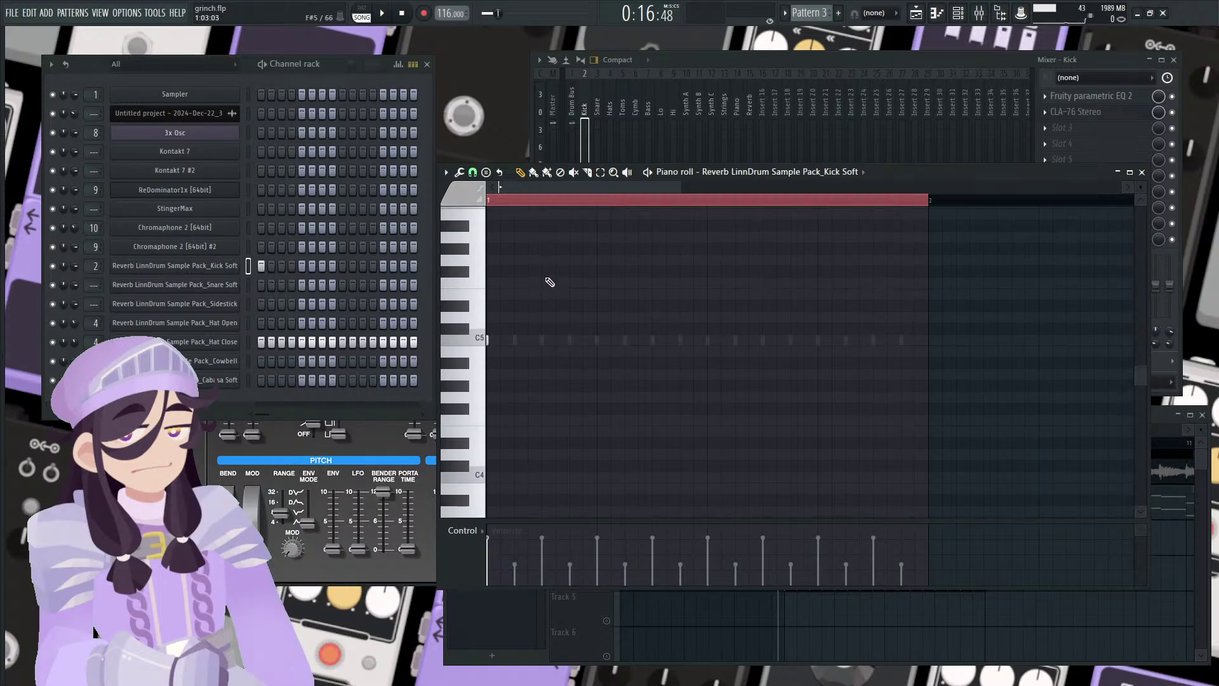
key("F5")
mouse_move(784, 413)
left_mouse_down()
mouse_move(779, 430)
mouse_move(791, 413)
mouse_move(778, 417)
left_mouse_up()
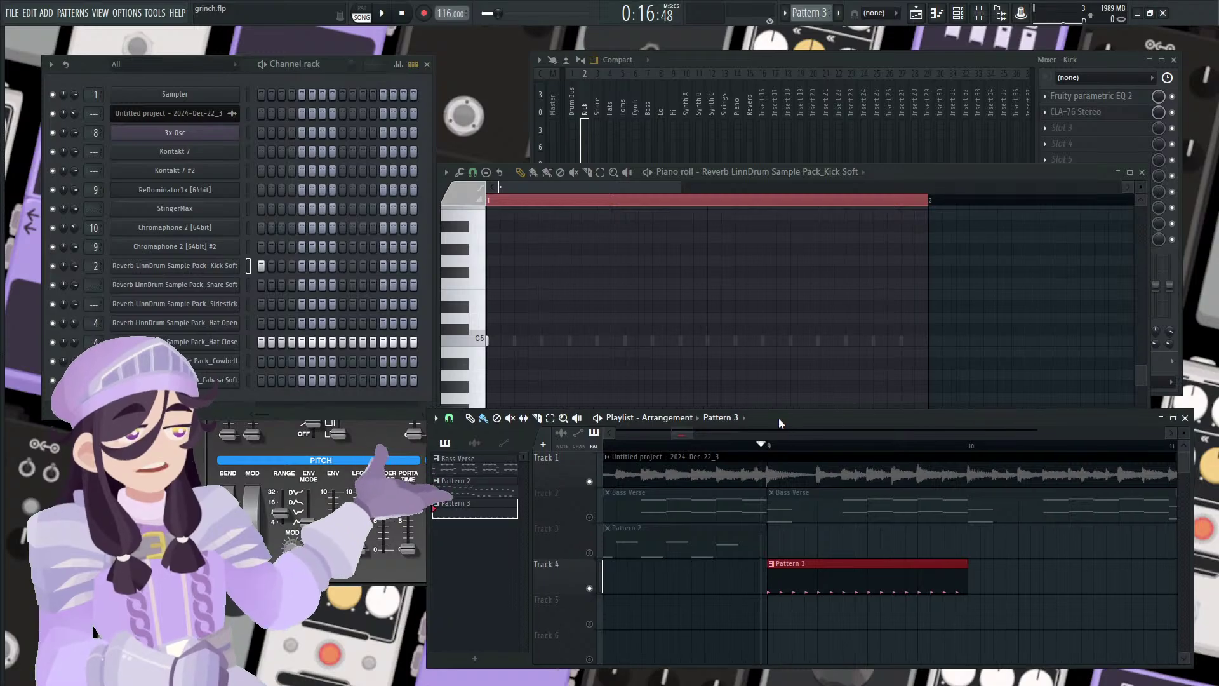
left_click(611, 296)
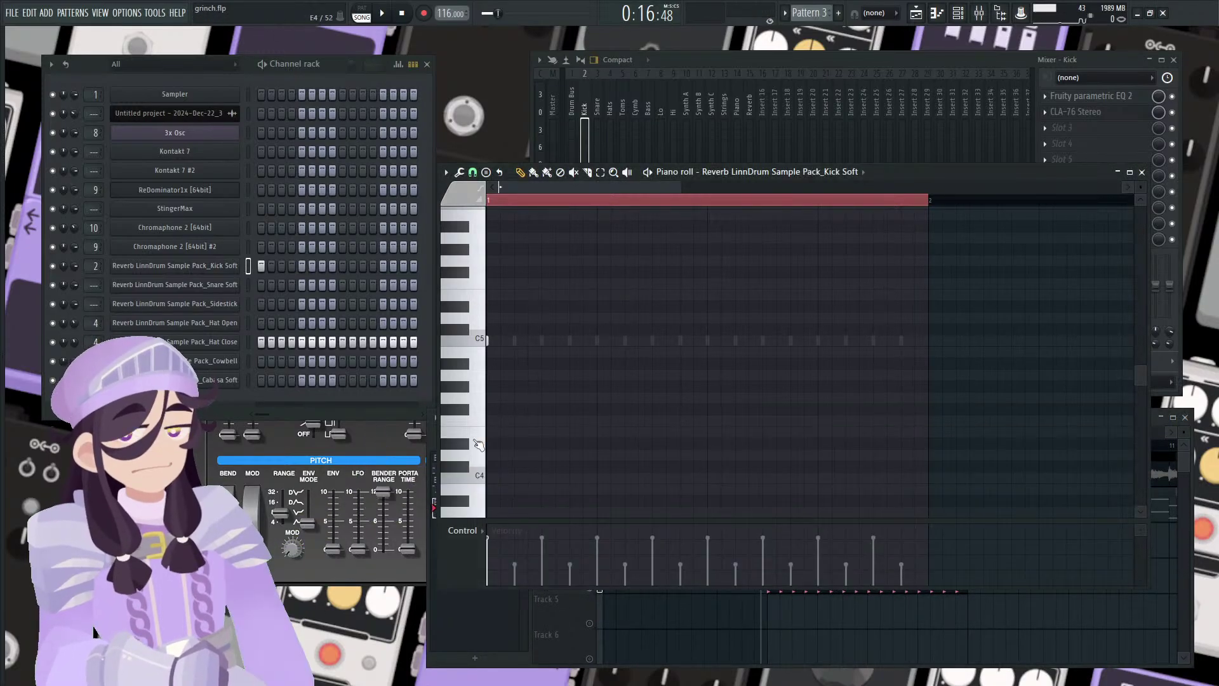
left_click(454, 616)
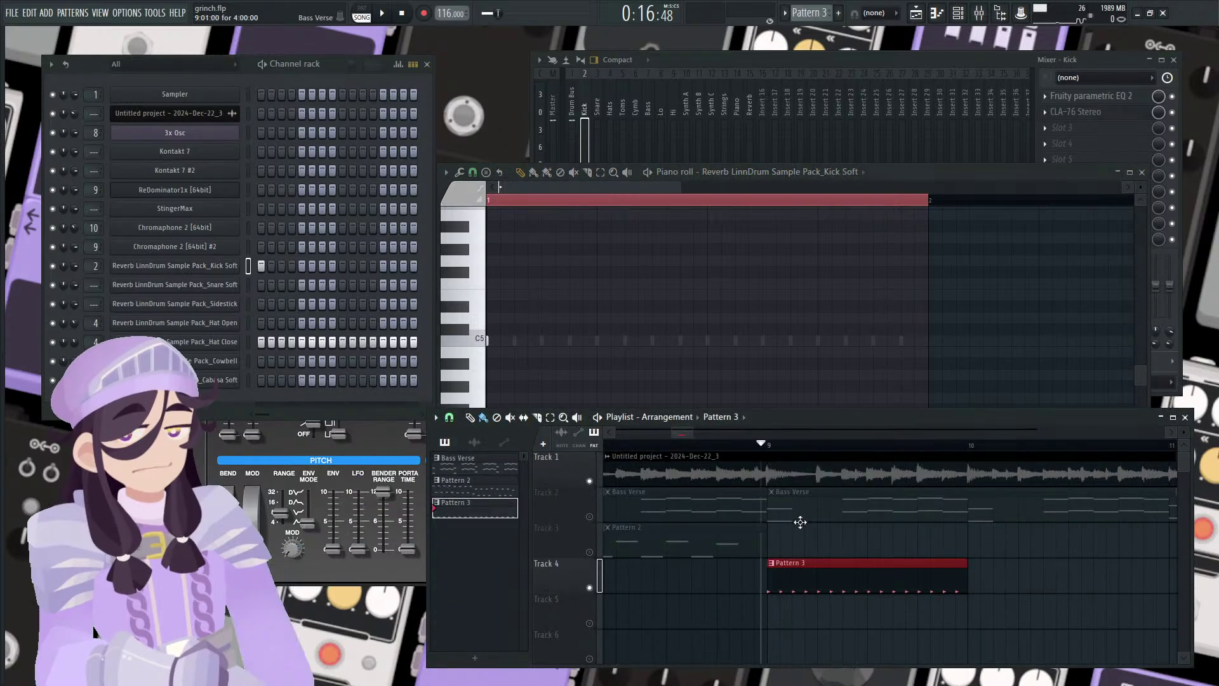
Lower the Kick Soft channel volume to about 3% while replaying the arrangement from just before bar 9
key("space")
key("space")
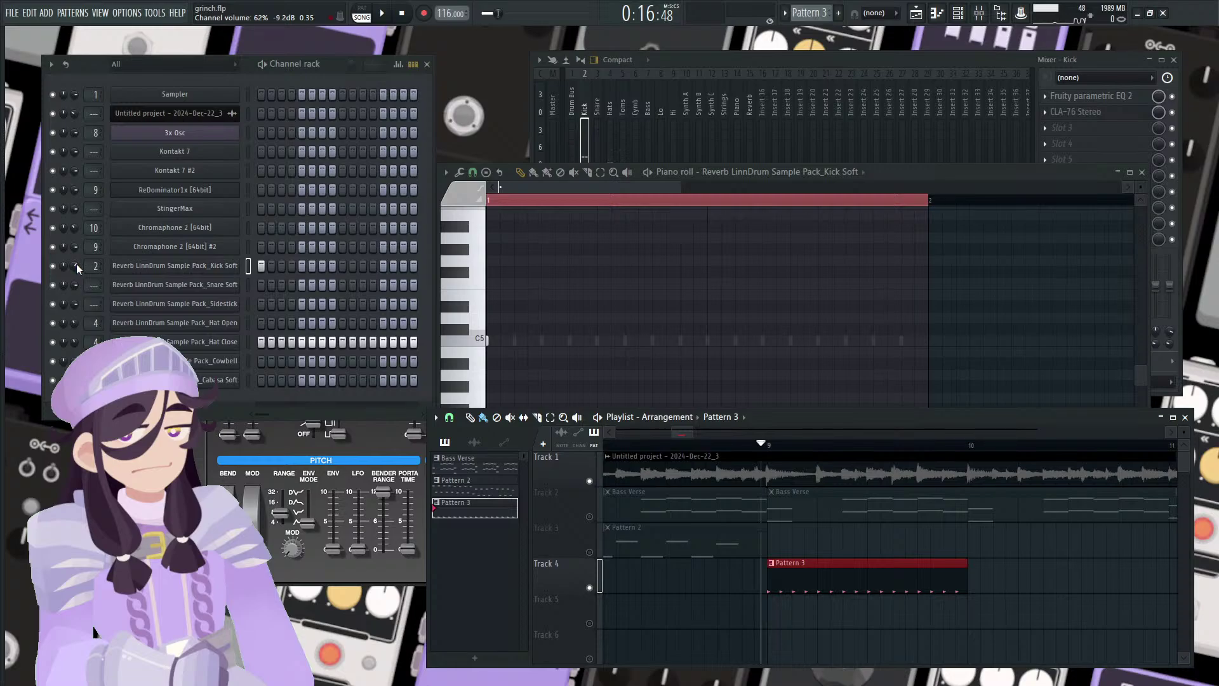
scroll(76, 264, "down", 6)
key("space")
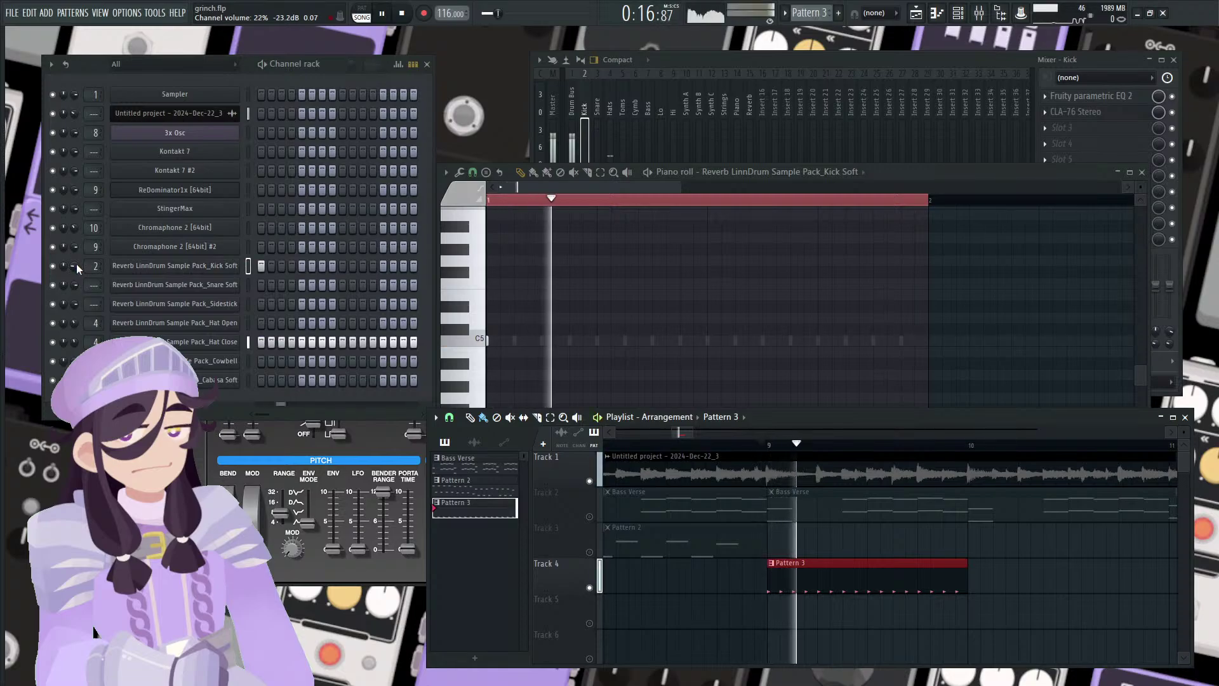
key("space")
key("space")
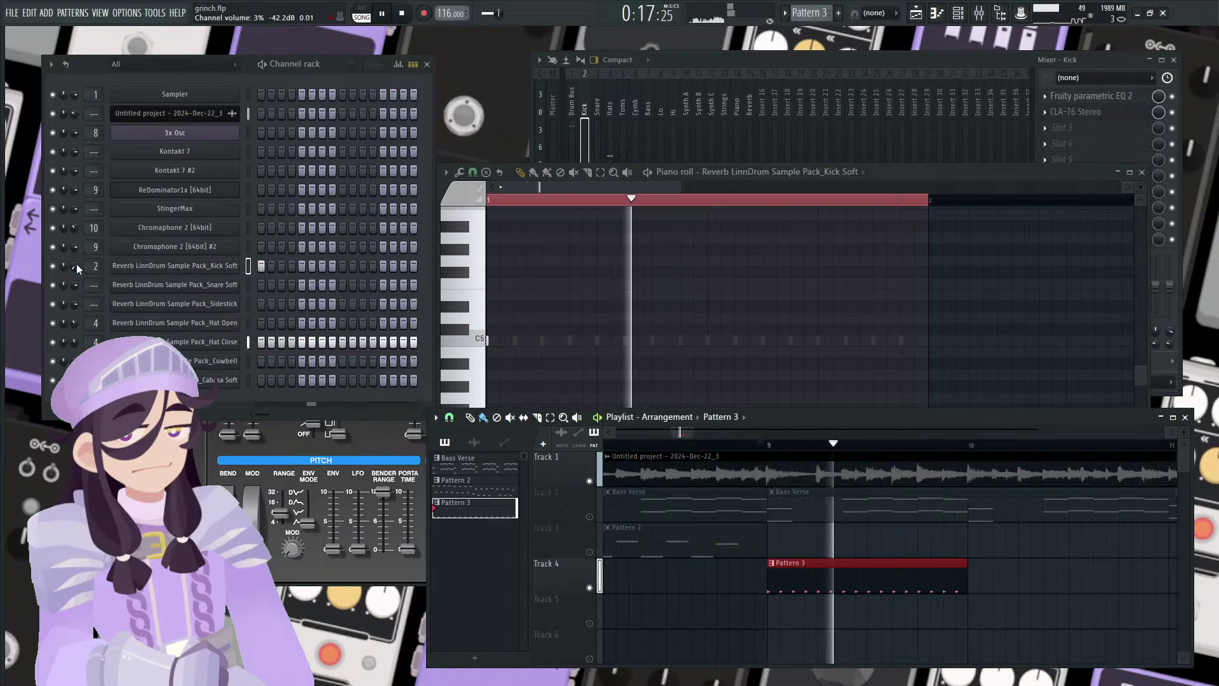
key("space")
key("space")
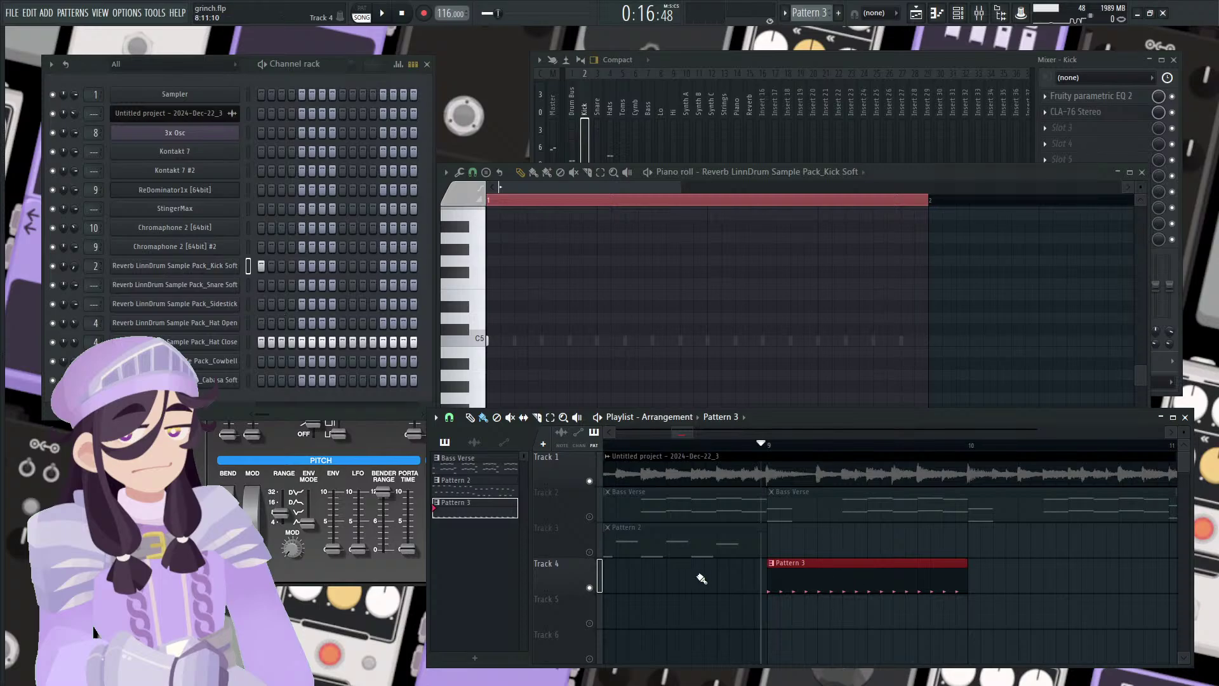
Mute playlist Track 1 and audition the Pattern 3 drums alone from just before bar 9
left_click(589, 480)
key("space")
key("space")
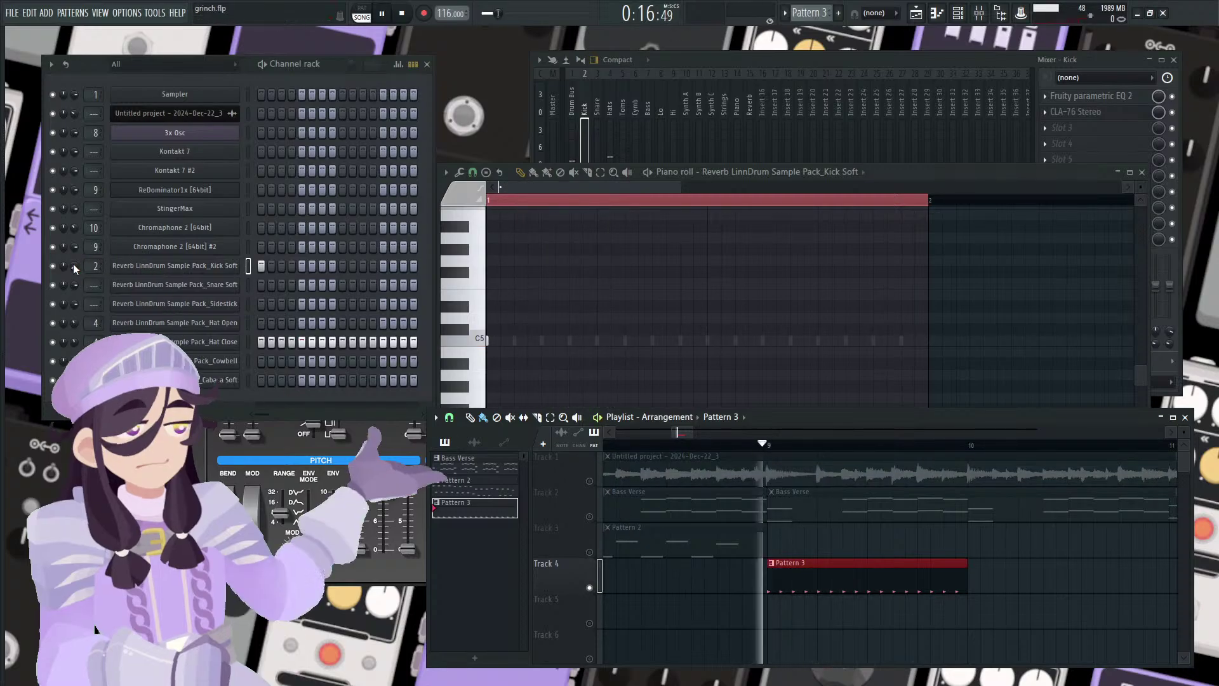
key("space")
key("space")
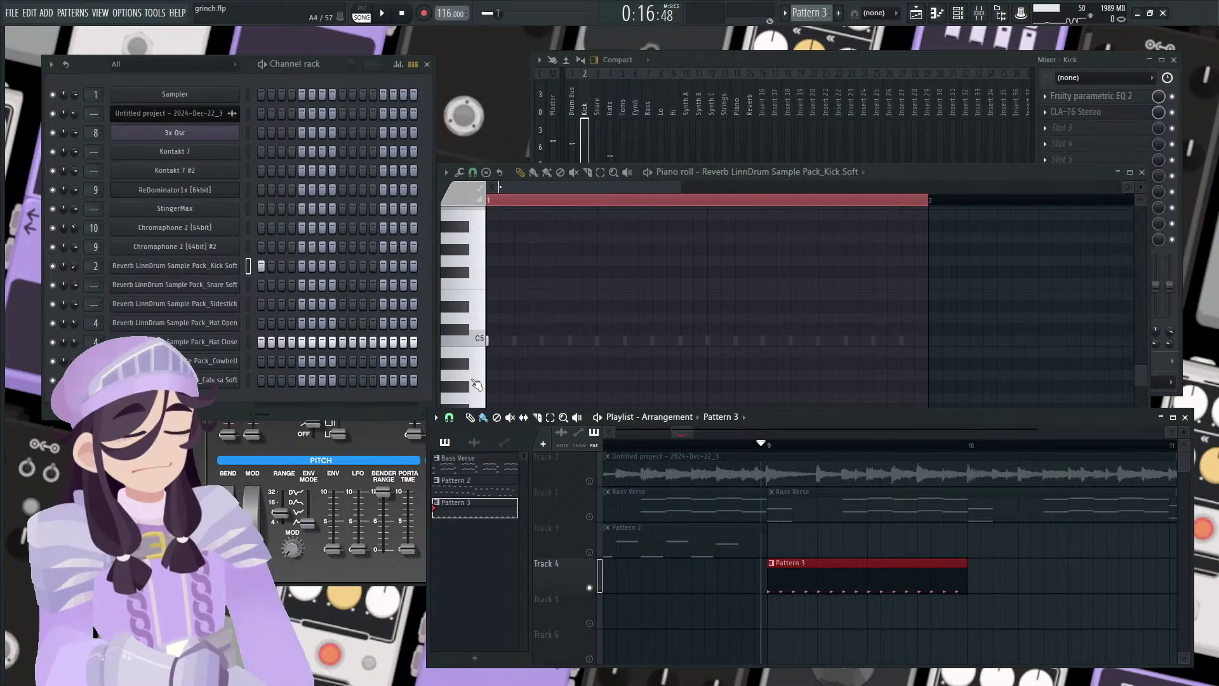
Remove the Kick Soft hit from the first step of Pattern 3
left_click(577, 417)
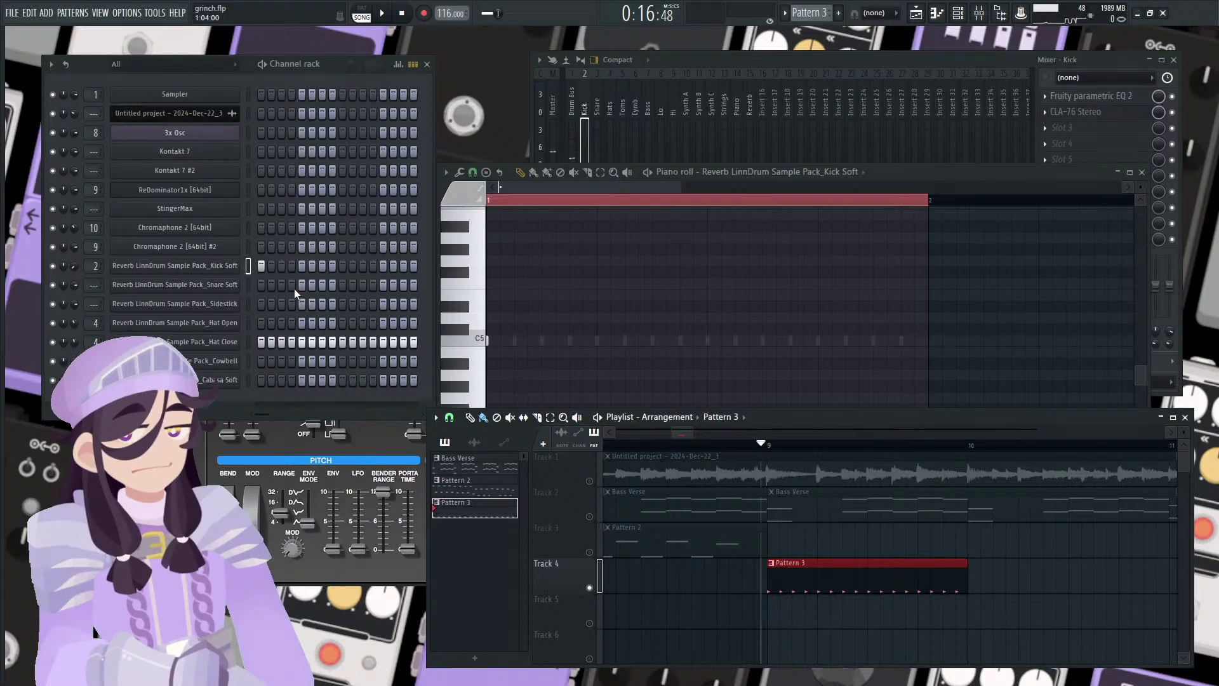
key("Down")
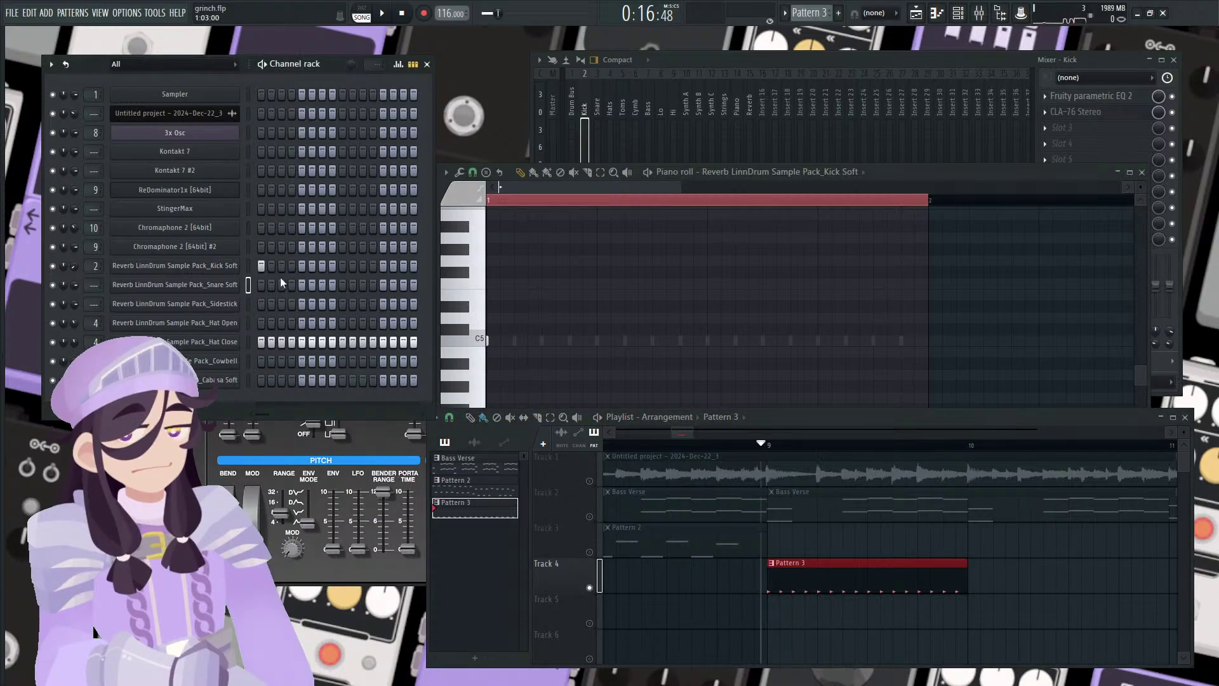
left_click(260, 264)
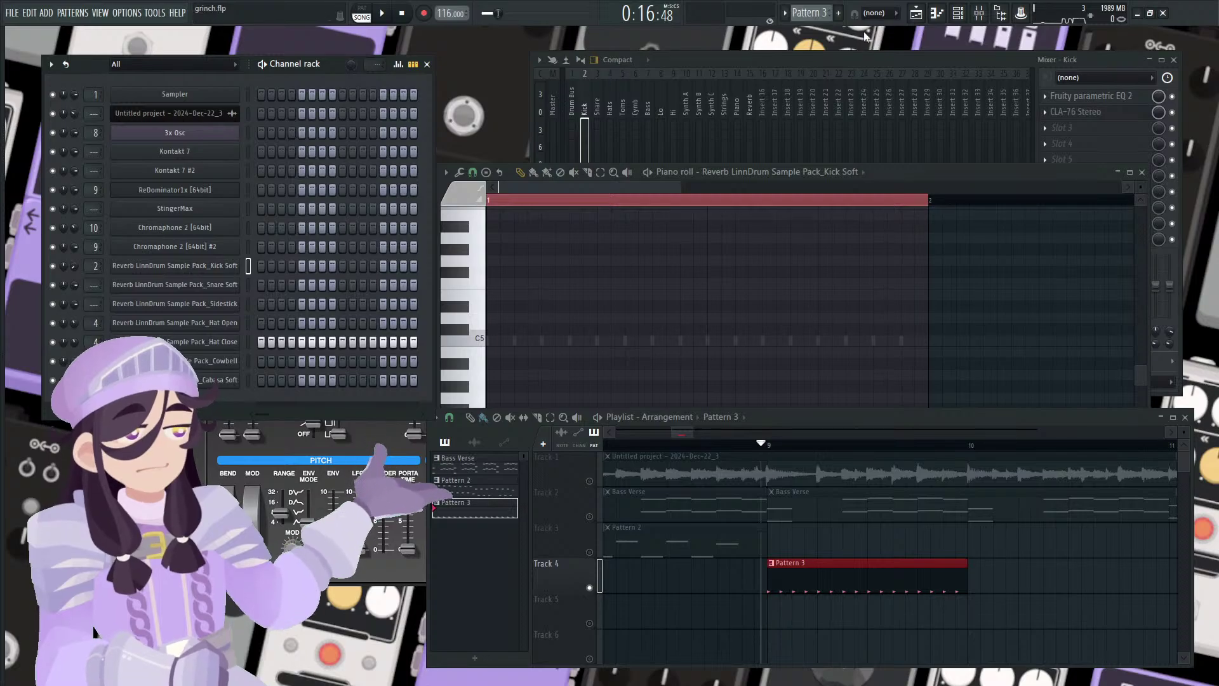
Create Pattern 4 with a Kick Soft hit on step 1 and a Snare Soft hit on step 5
left_click(838, 13)
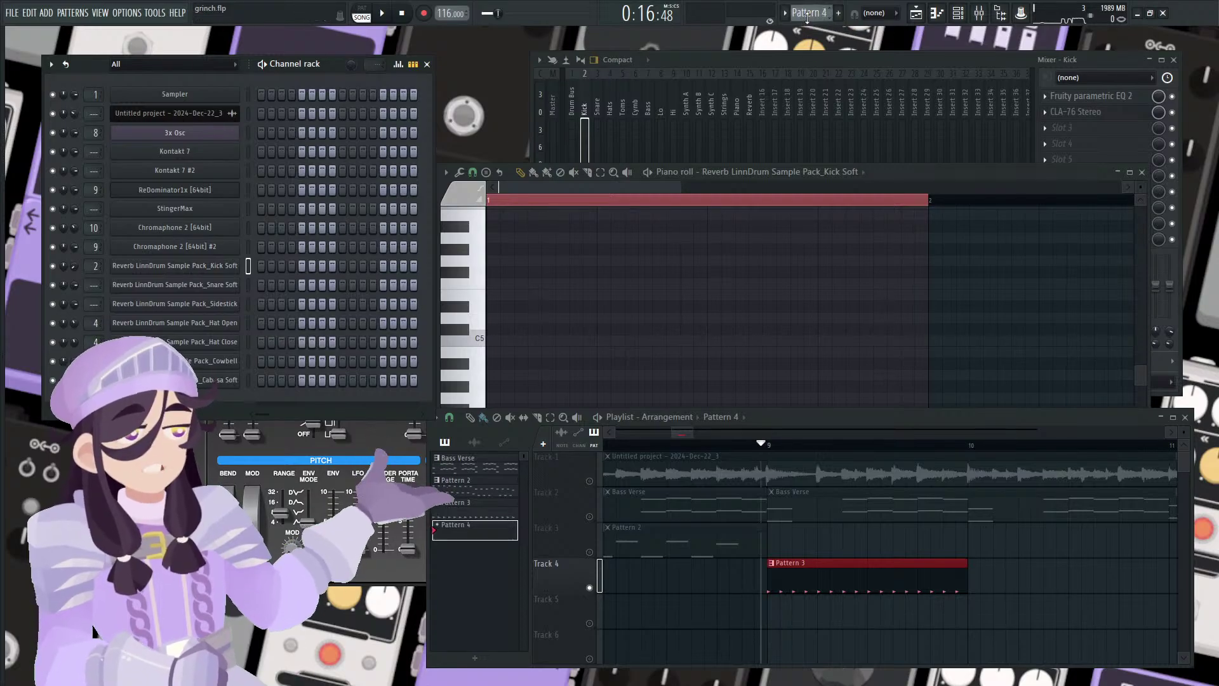
left_click(261, 266)
left_click(304, 286)
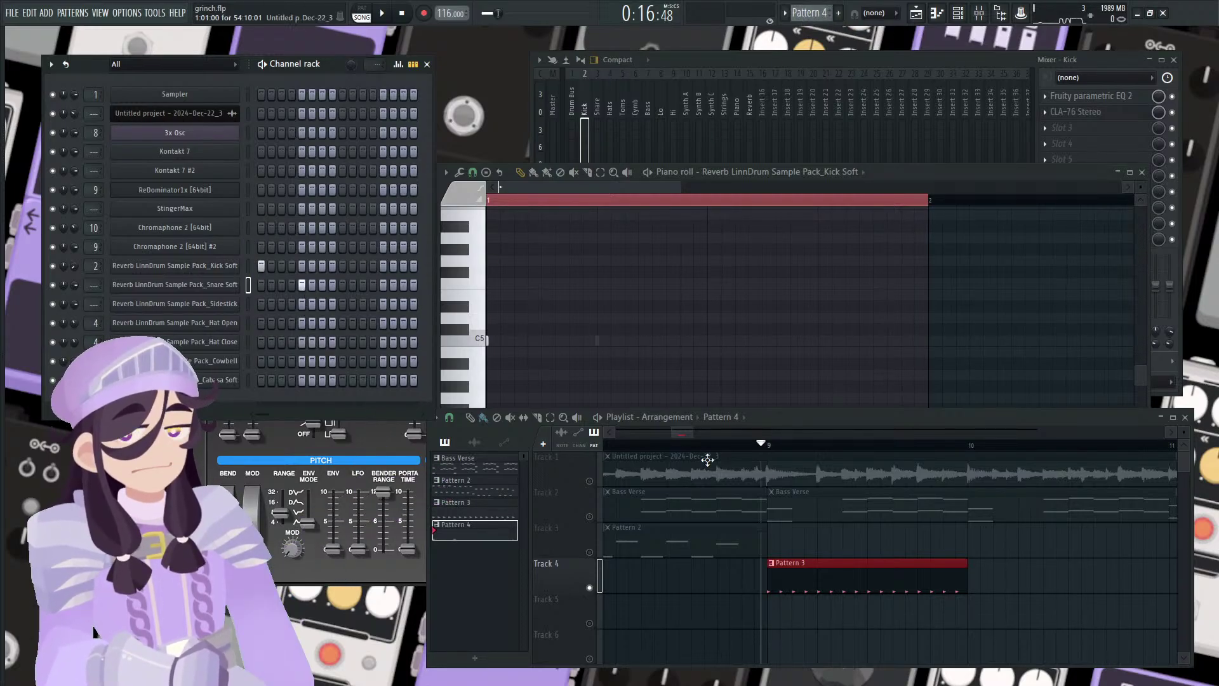
Place a Pattern 4 clip at bar 9 on playlist Track 3, above the Pattern 3 clip
left_click(789, 541)
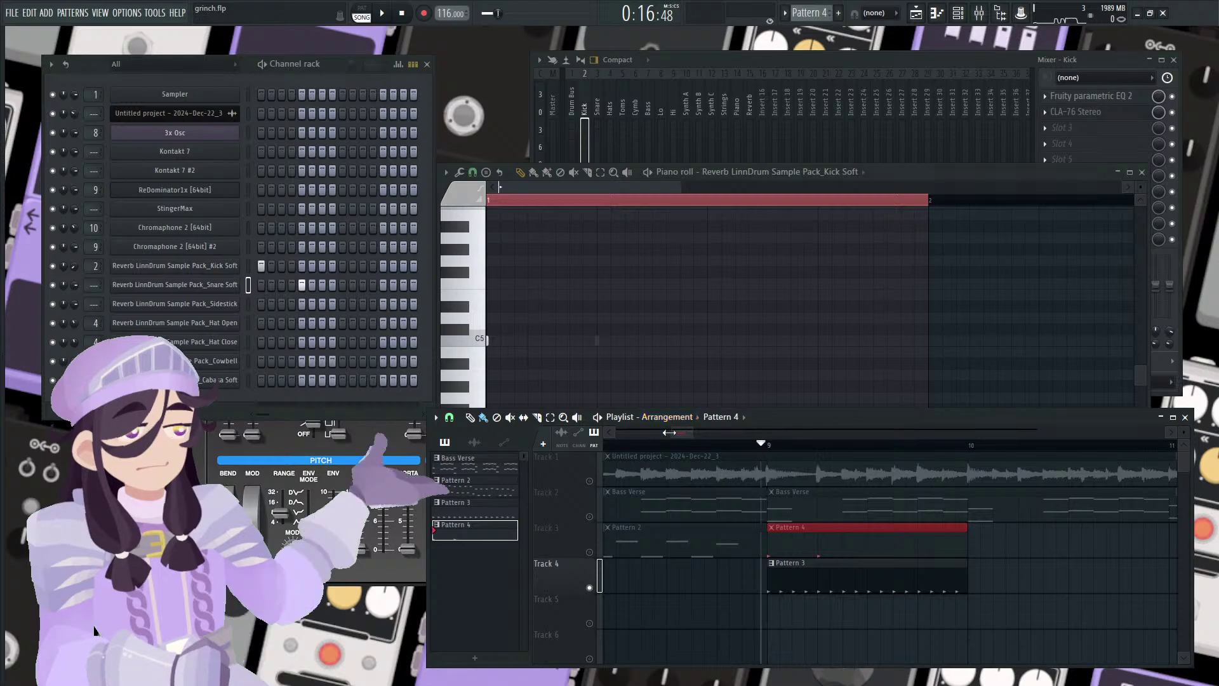
left_click_drag(681, 433, 680, 439)
scroll(685, 448, "up", 1)
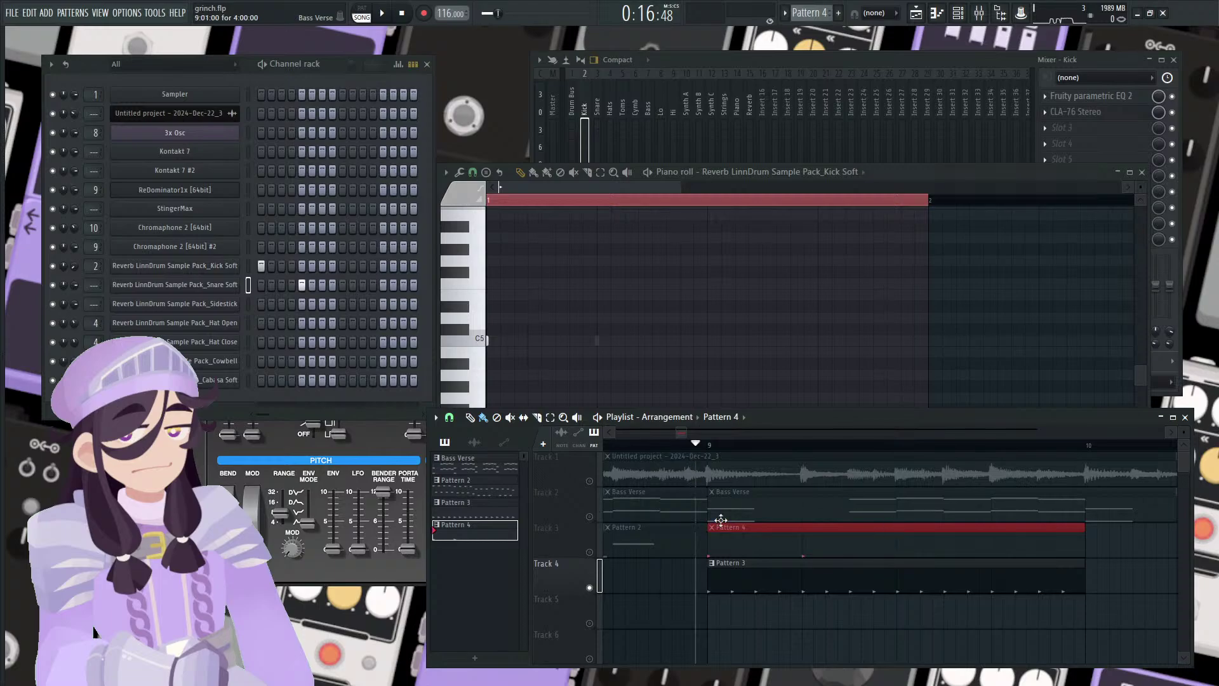
Unmute playlist Tracks 1 and 3, mute Track 4, and play Pattern 4 against the audio clip
left_click(589, 481)
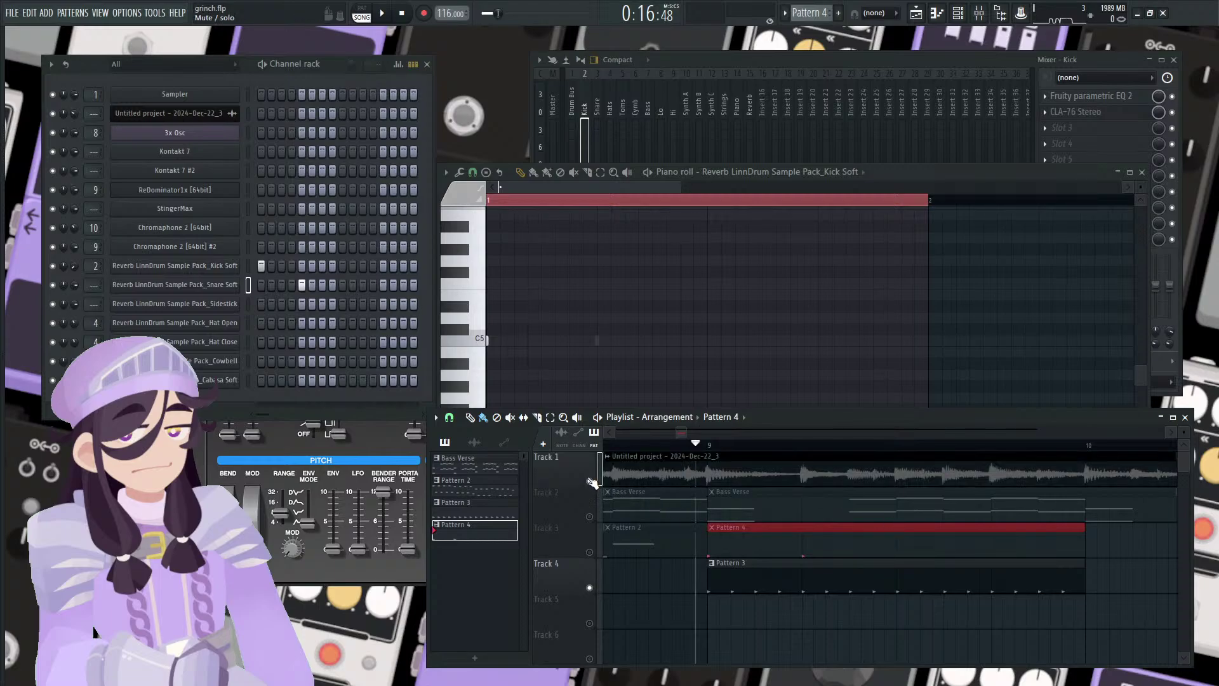
left_click(589, 587)
left_click(588, 553)
key("space")
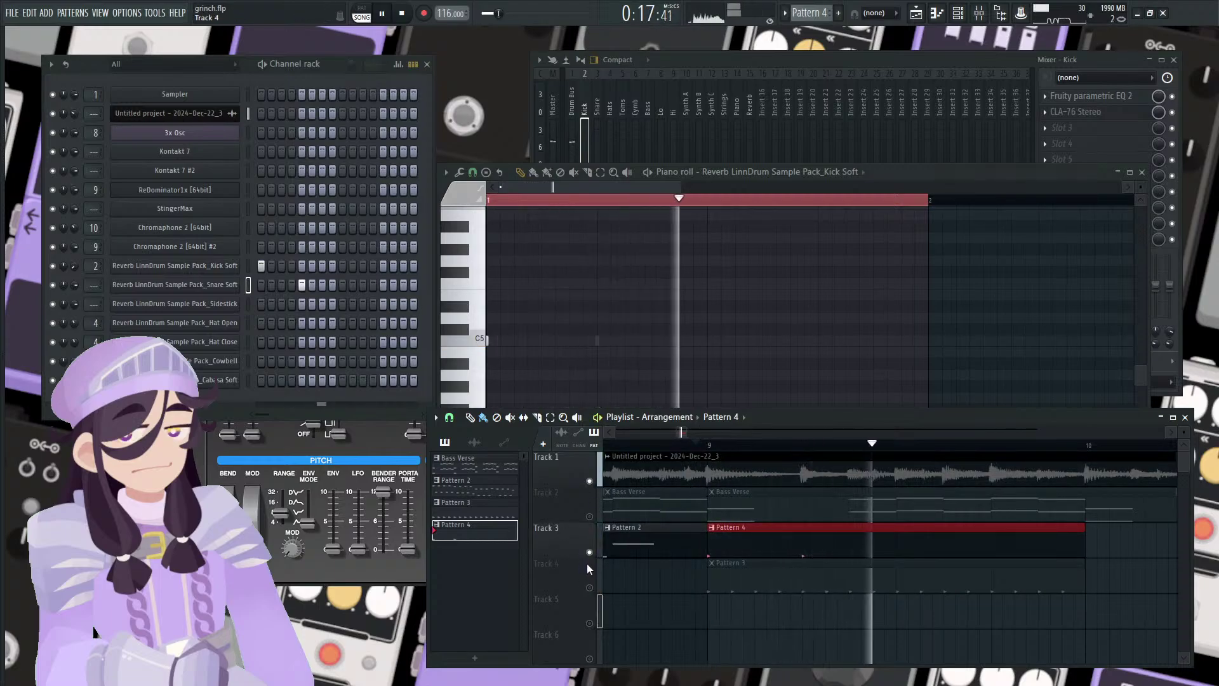
key("space")
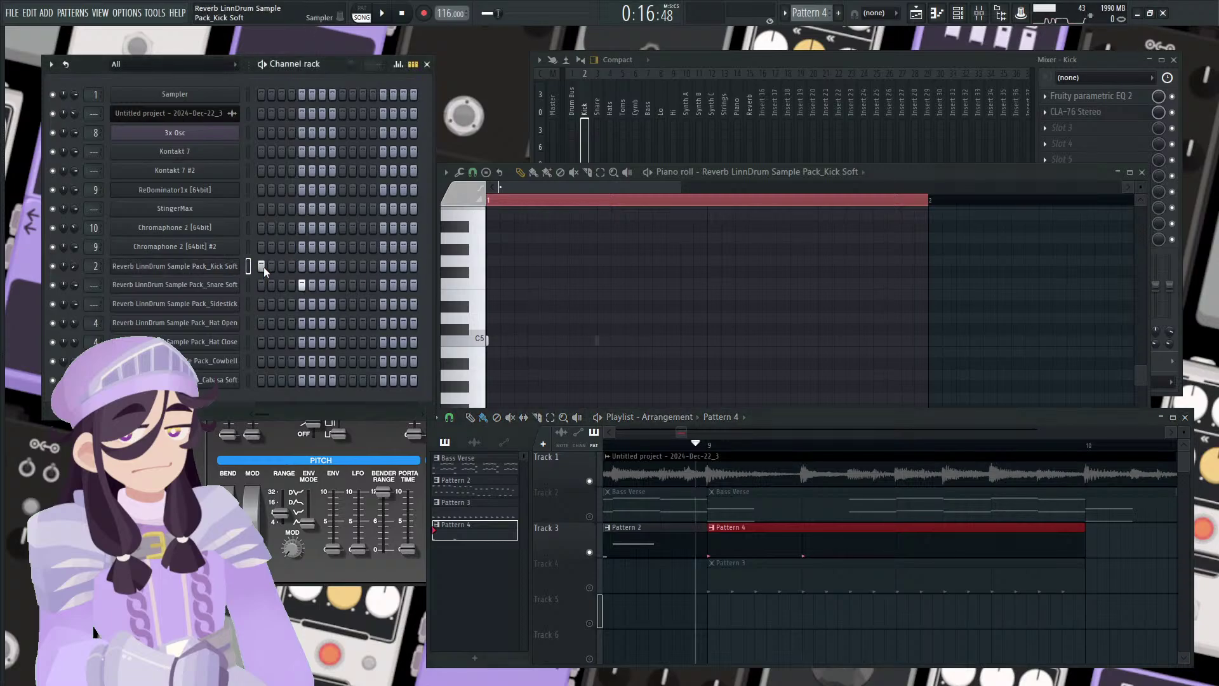
Add a second Kick Soft note at C5 in Pattern 4's piano roll, shortly after the snare hit around step 6
key("F9")
key("F7")
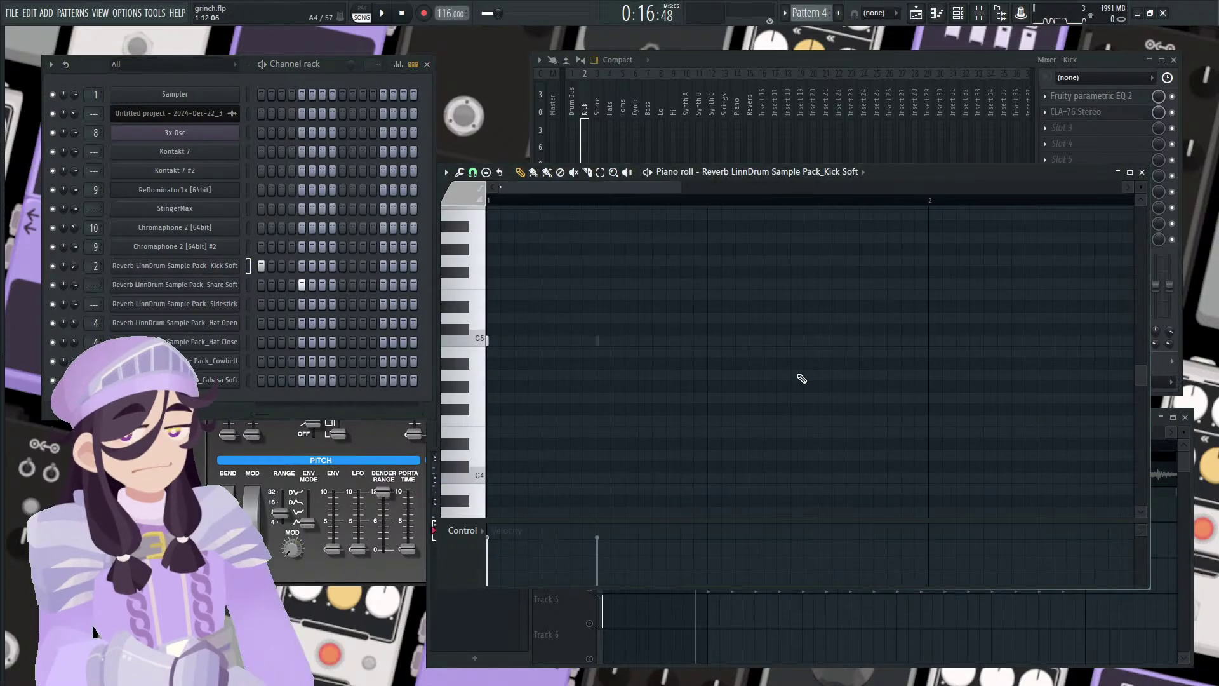
left_click(649, 341)
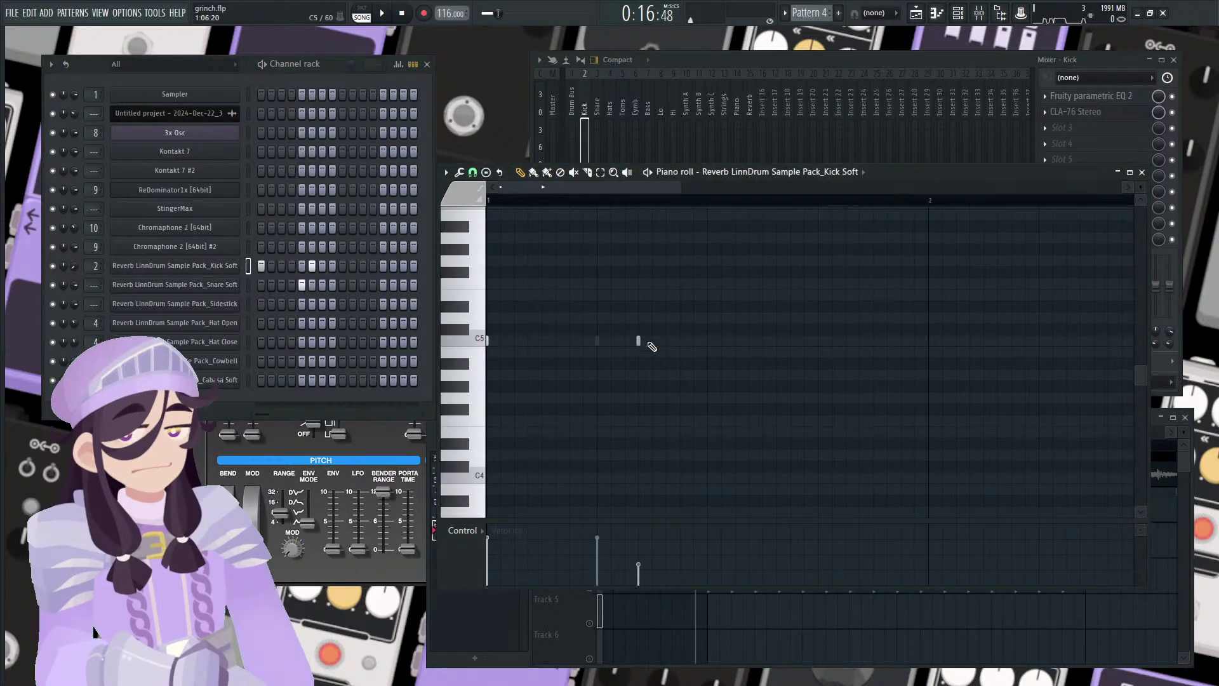
Rearrange the playlist and piano roll windows so that they no longer overlap
left_click(573, 614)
left_click_drag(851, 418, 877, 435)
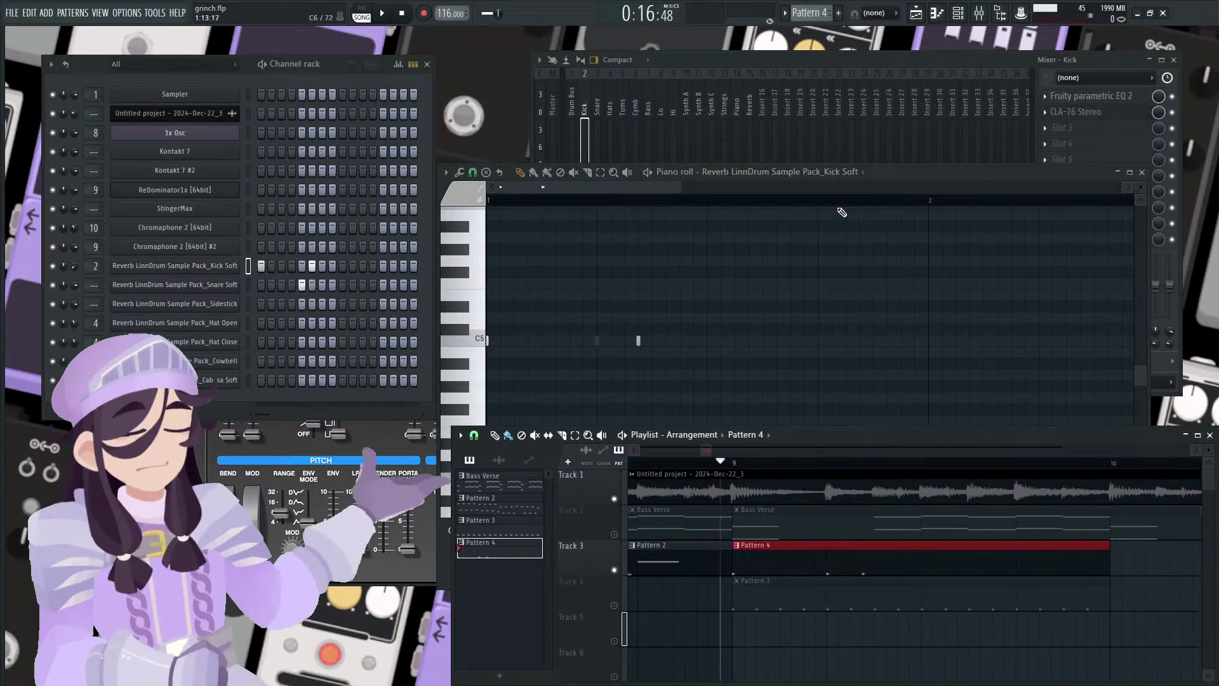
left_click_drag(917, 174, 744, 122)
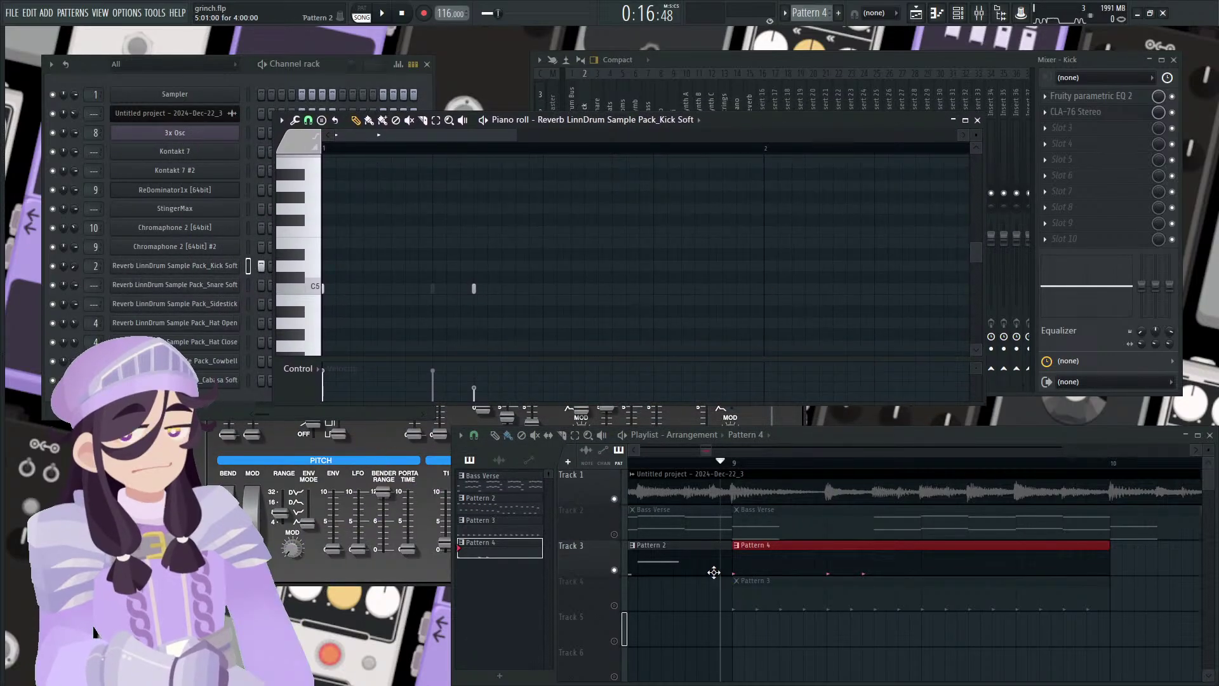
Place Kick Soft notes at C5 on steps 7, 8, 9 and 10 of Pattern 4's first bar, checking them in playback
key("space")
key("space")
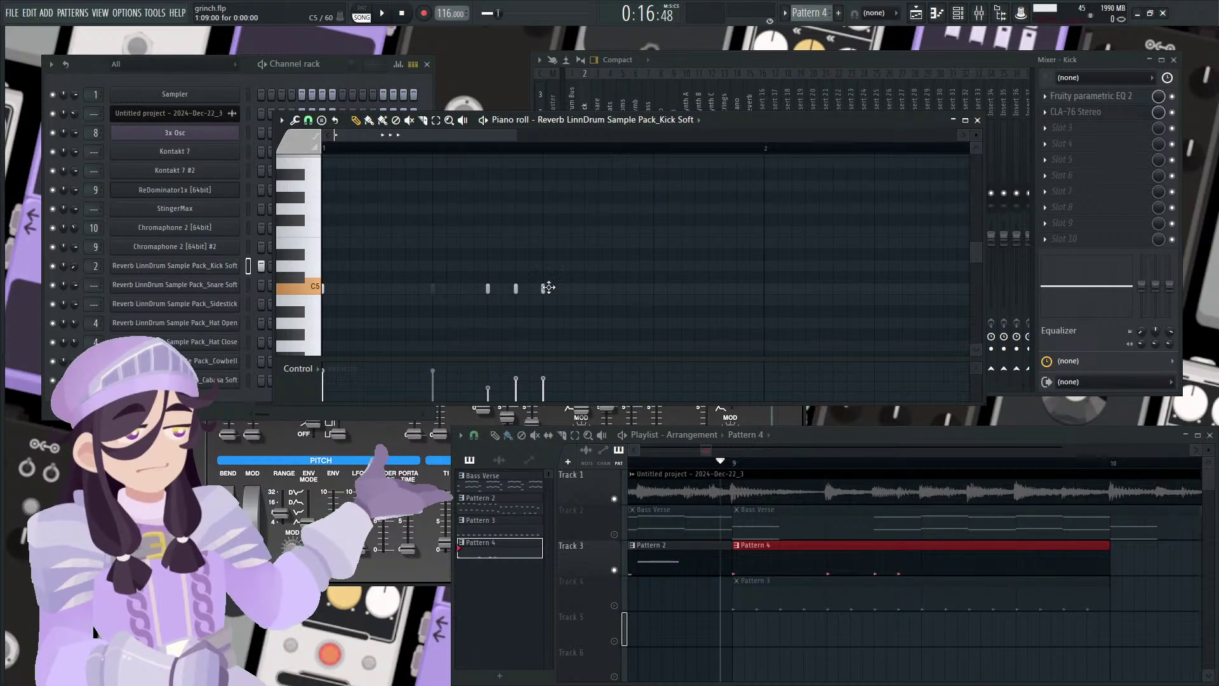
left_click(544, 287)
left_click(556, 289)
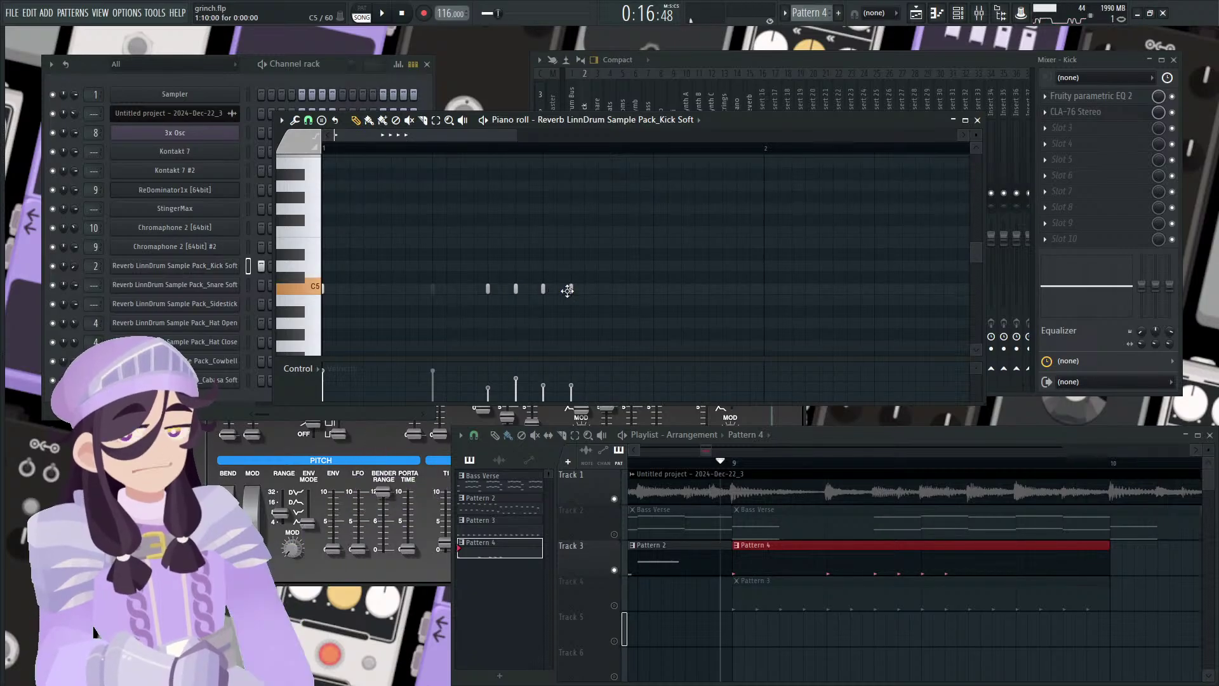
key("space")
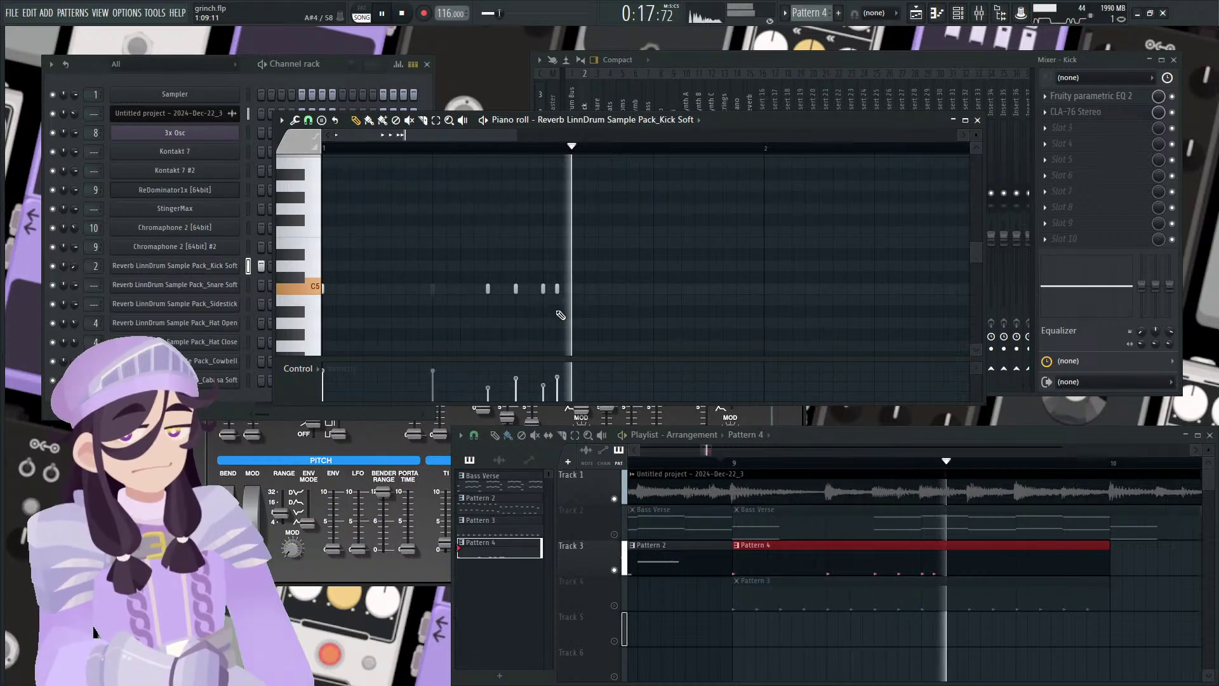
key("space")
left_click_drag(555, 293, 569, 293)
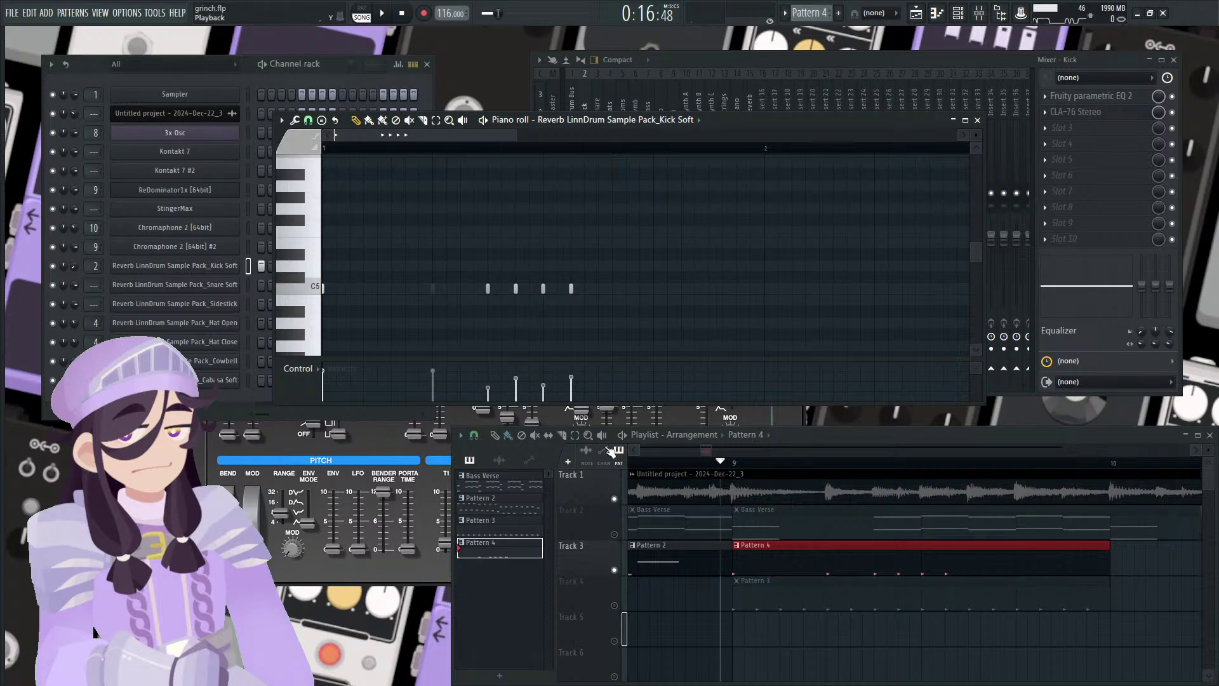
Mute playlist Track 1 and listen to Pattern 4's kick and snare on their own
key("space")
left_click(614, 498)
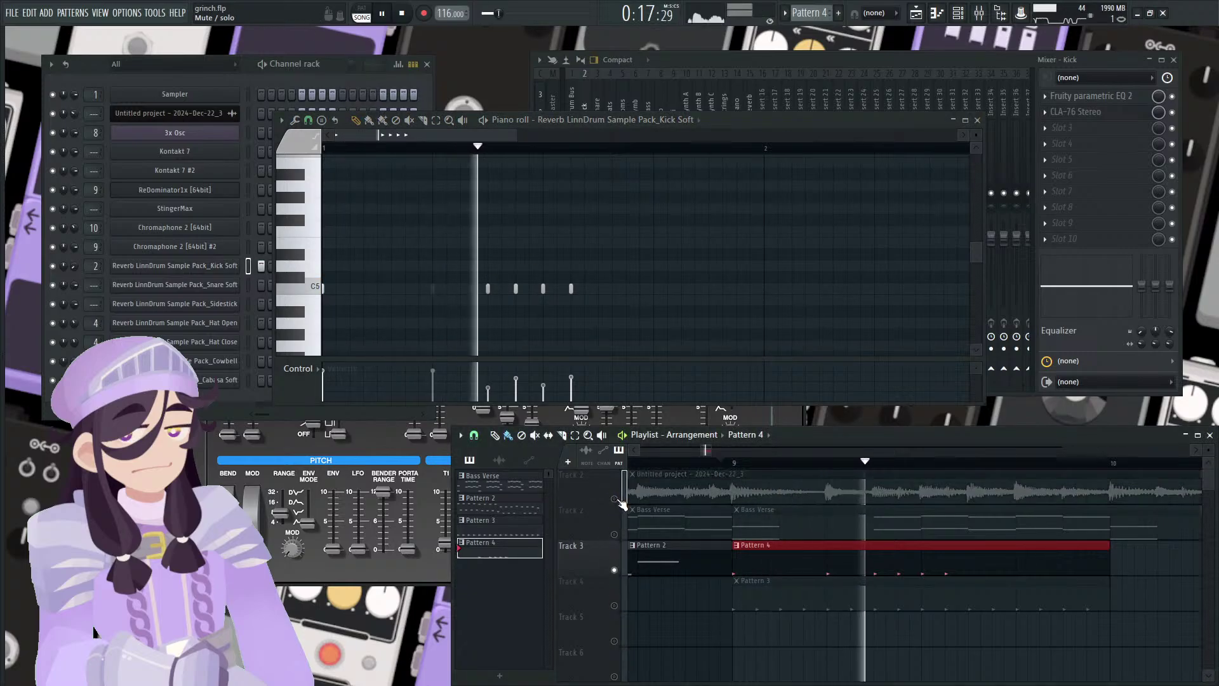
key("space")
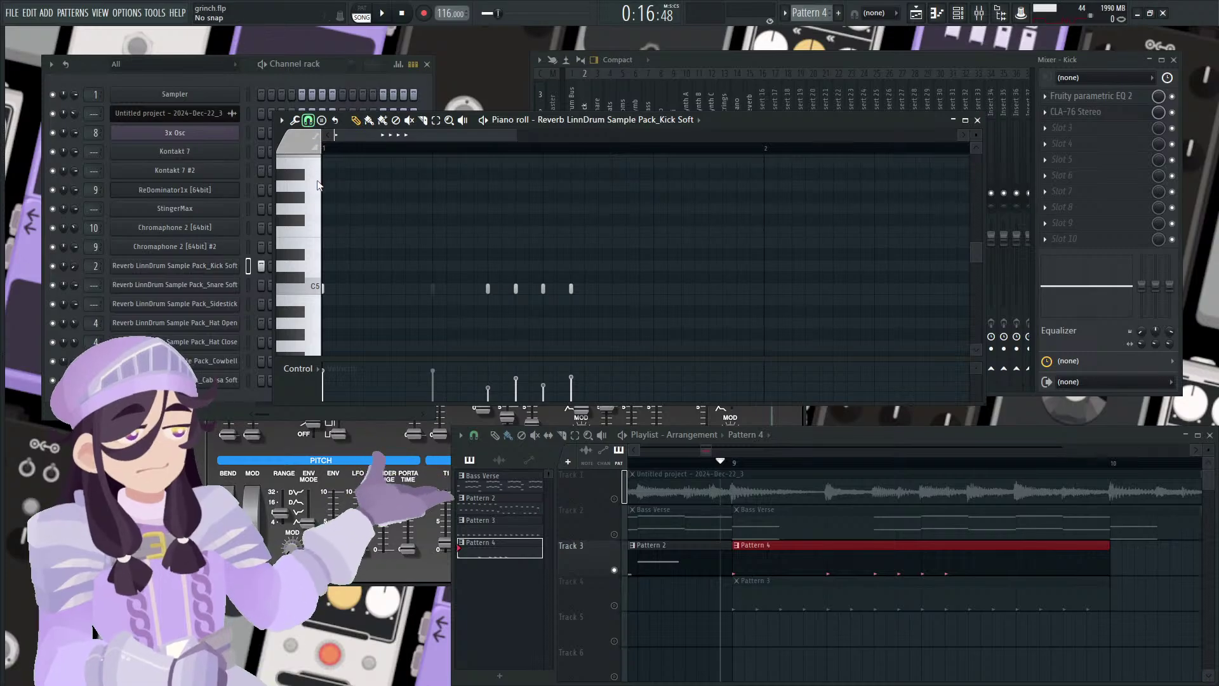
key("space")
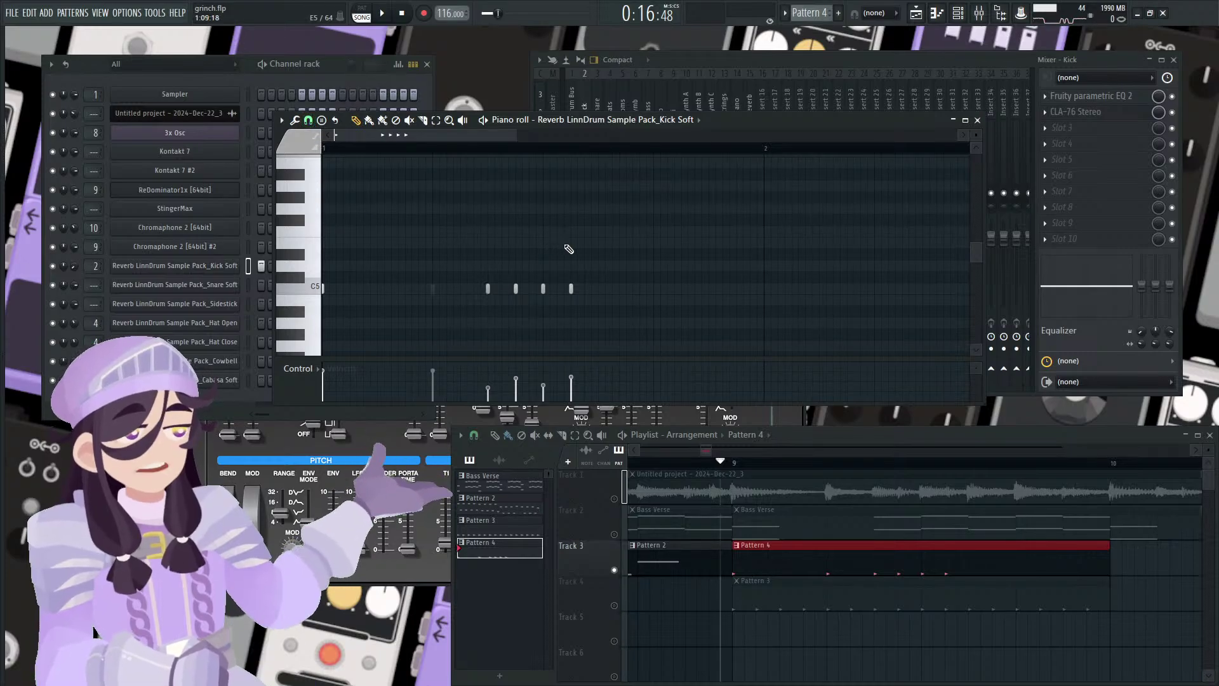
scroll(882, 533, "up", 2)
key("space")
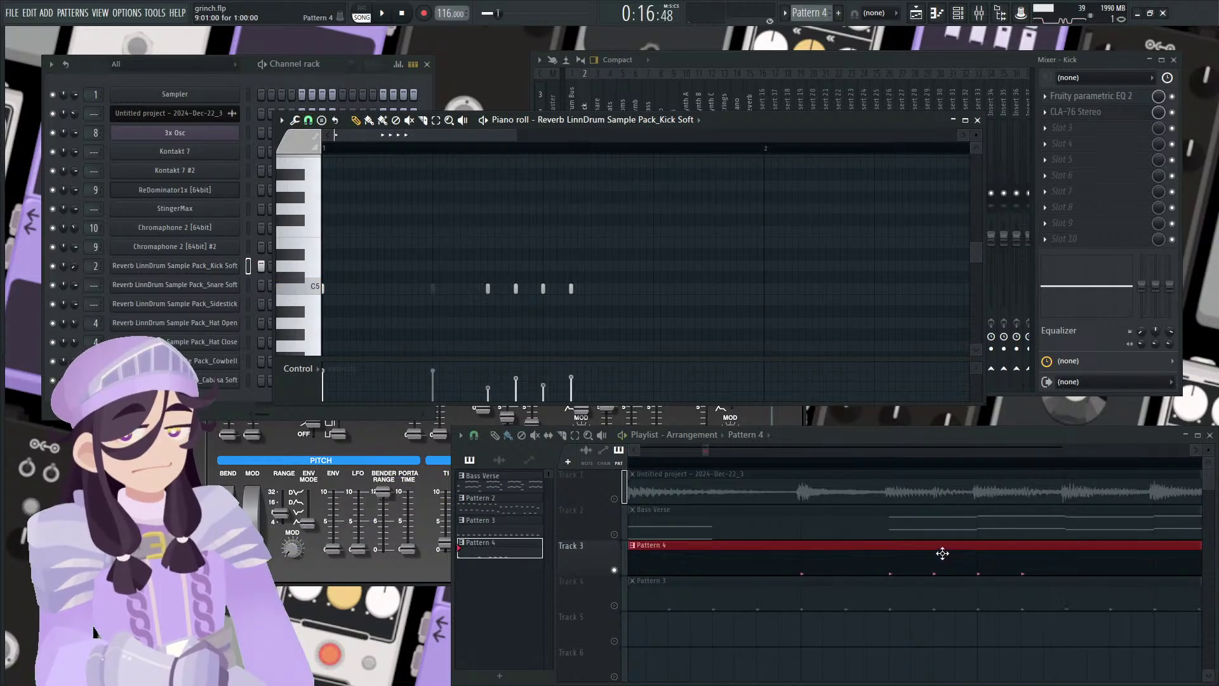
Move the last two Kick Soft notes in Pattern 4 to steps 10 and 11 and check the rhythm in playback
scroll(572, 294, "up", 2)
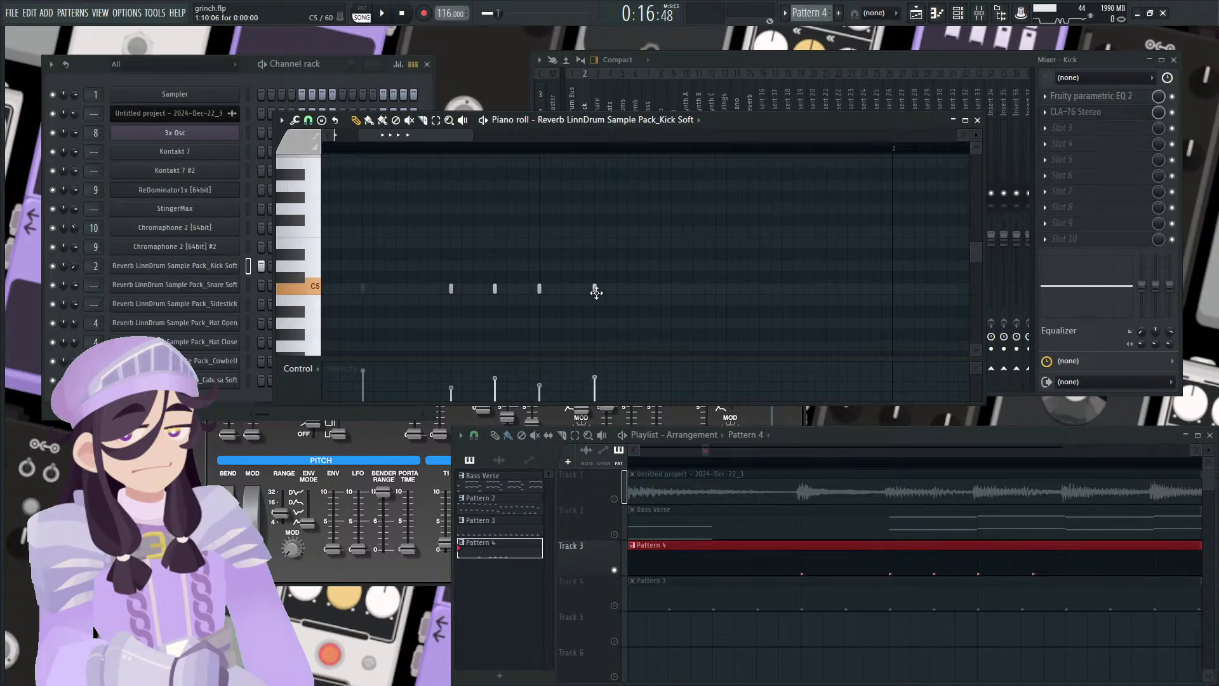
left_click_drag(596, 292, 629, 292)
key("space")
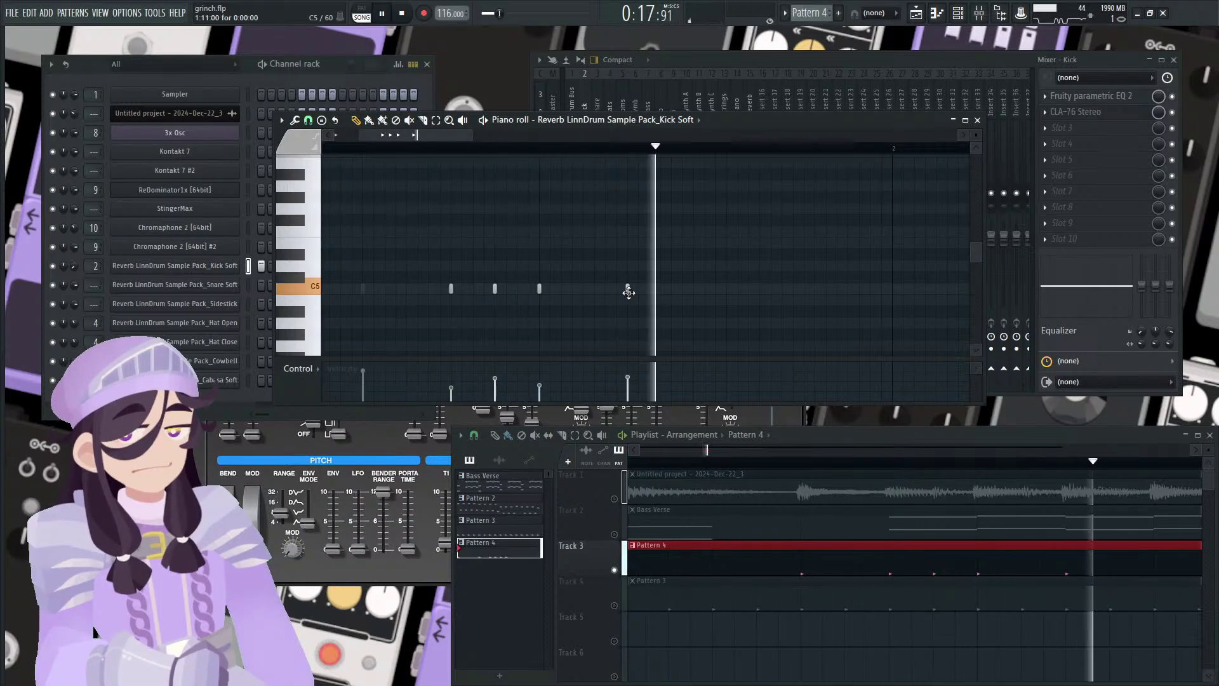
key("space")
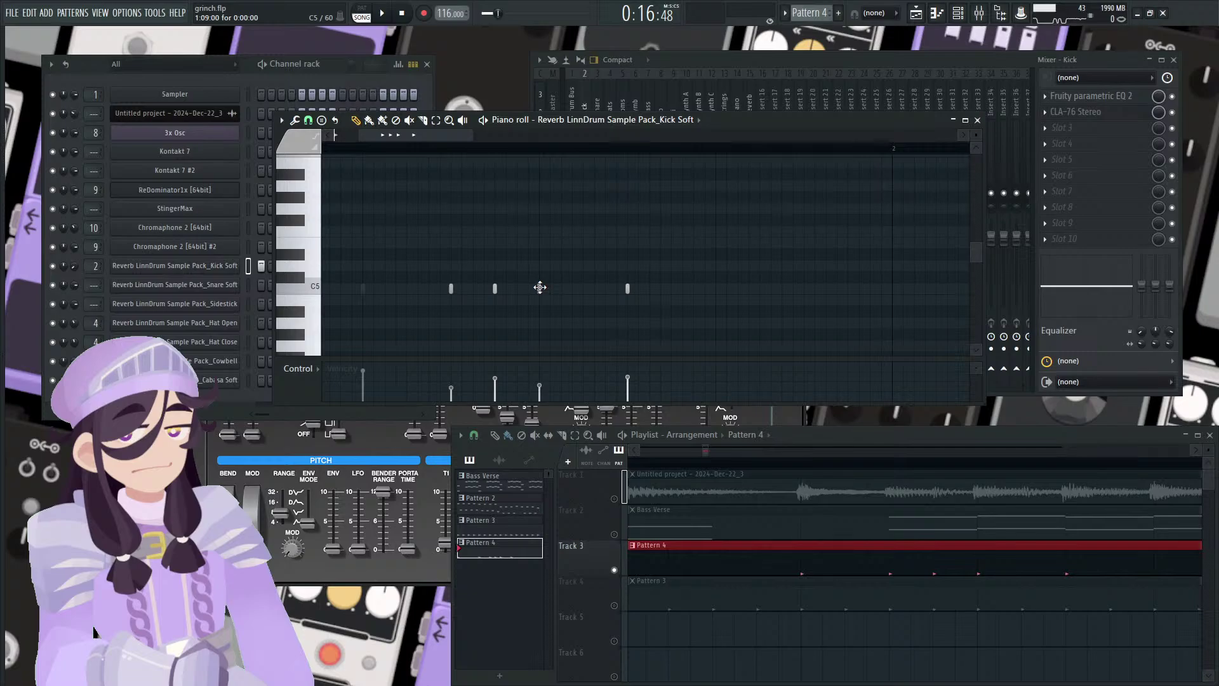
key("space")
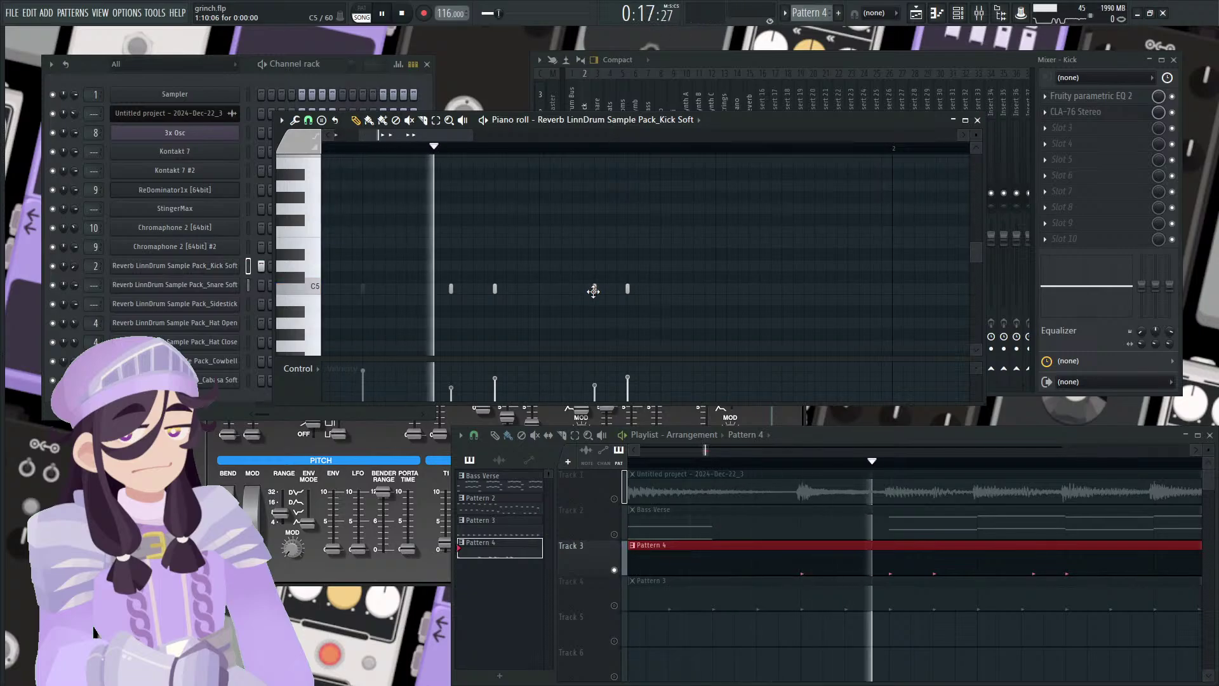
left_click_drag(594, 291, 583, 291)
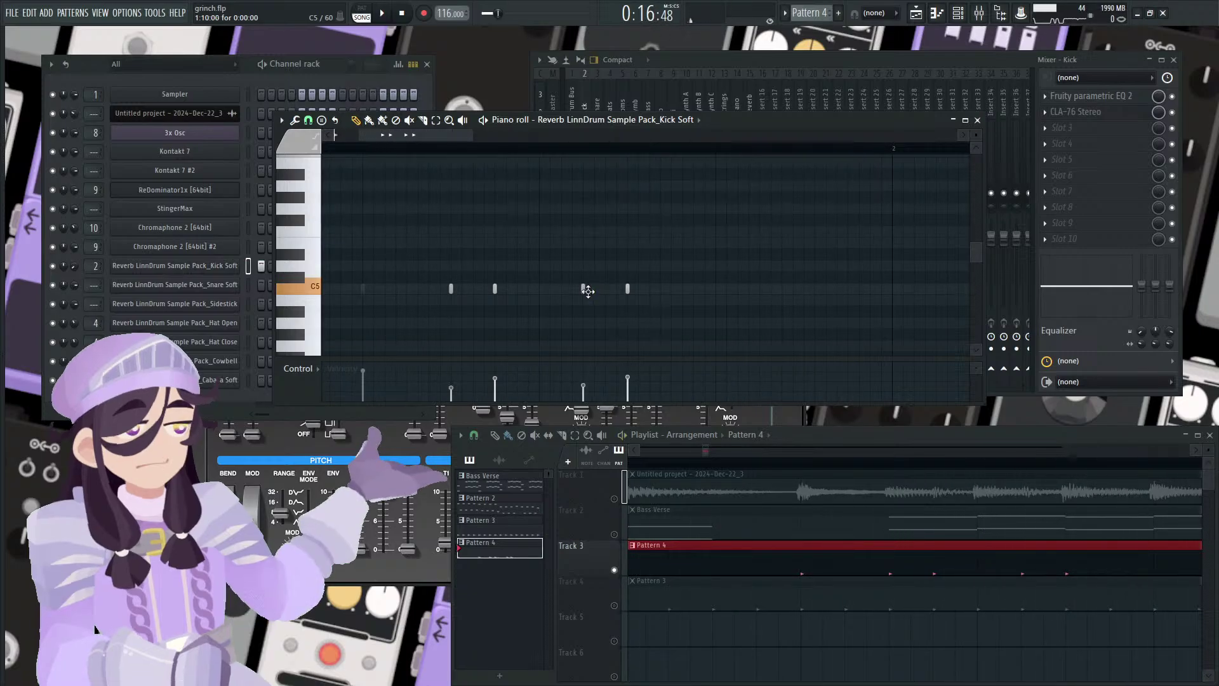
scroll(579, 308, "down", 2)
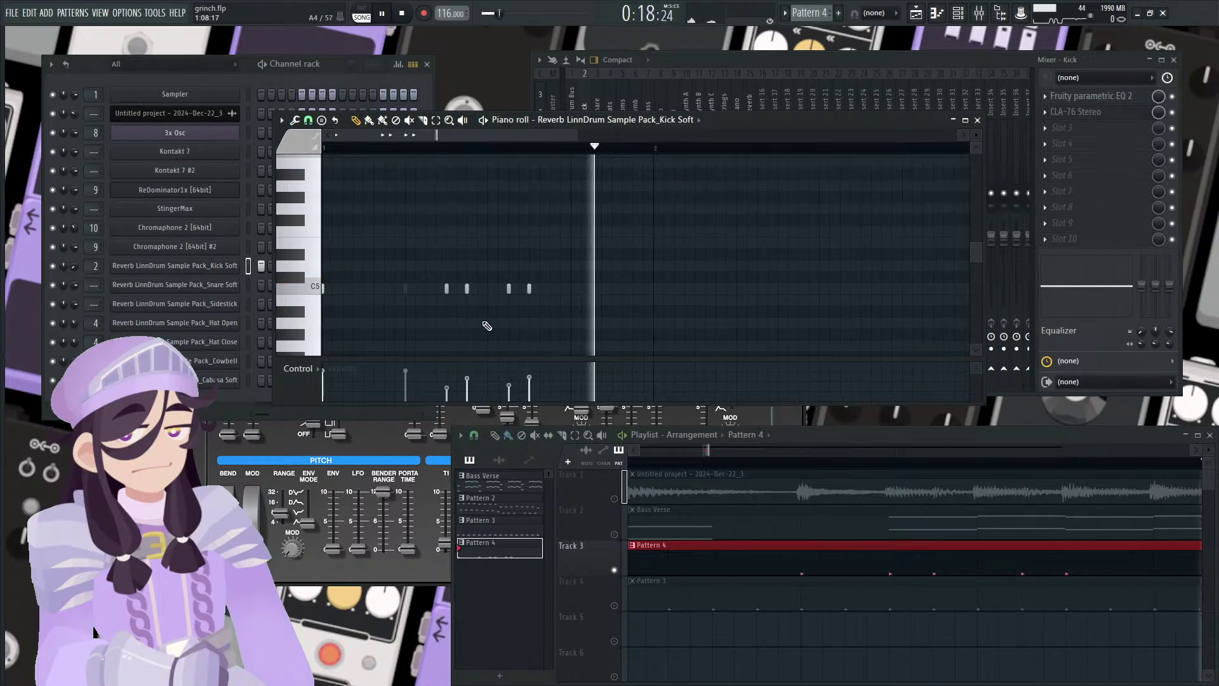
key("space")
Replay Pattern 4 from around bar 9 and add a Kick Soft note at C5 on step 15 of its first bar
scroll(527, 302, "down", 2)
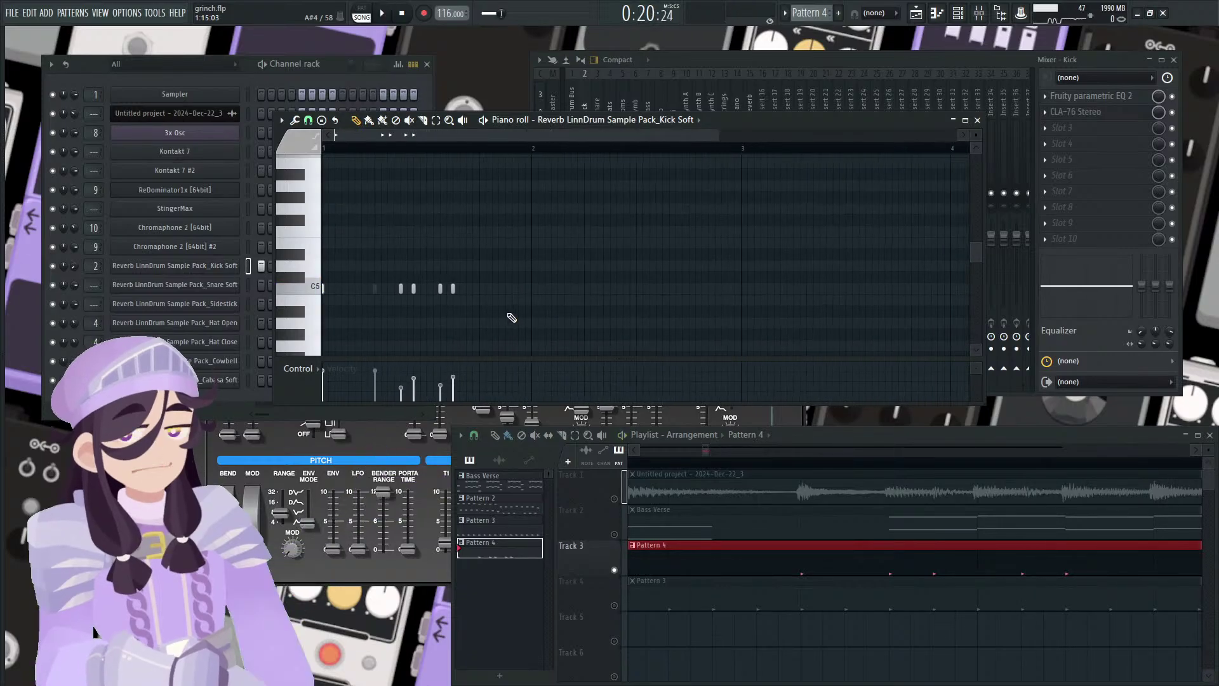
left_click(734, 462)
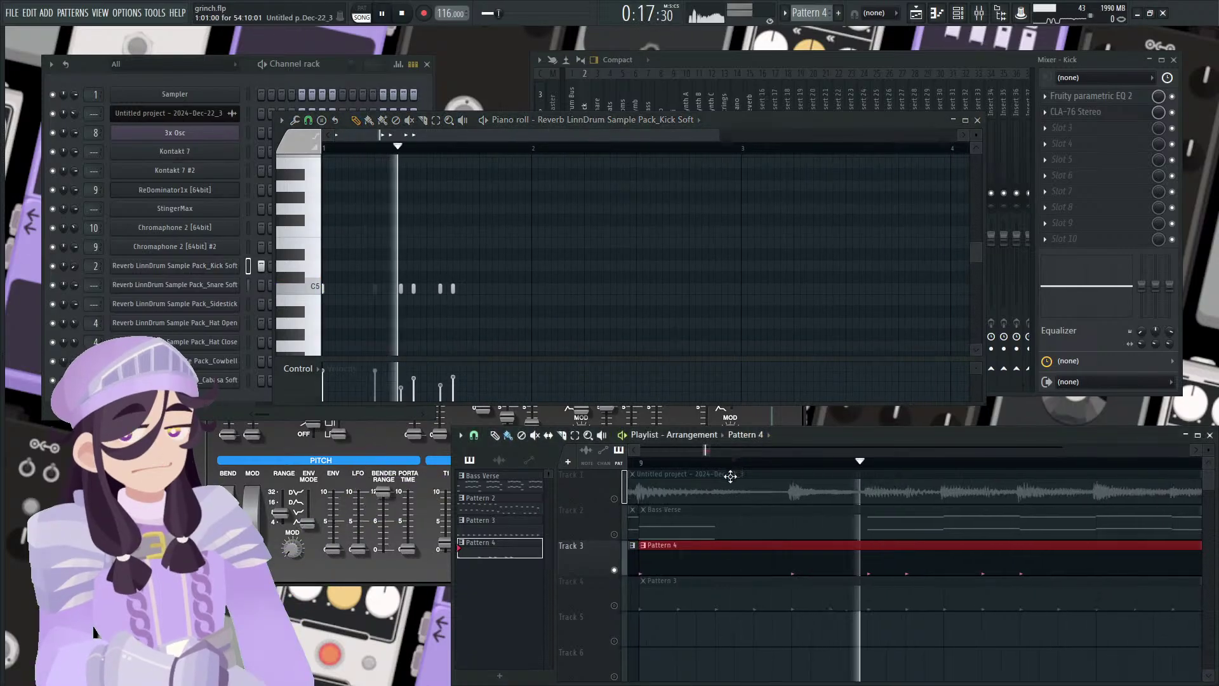
scroll(918, 487, "down", 3)
key("space")
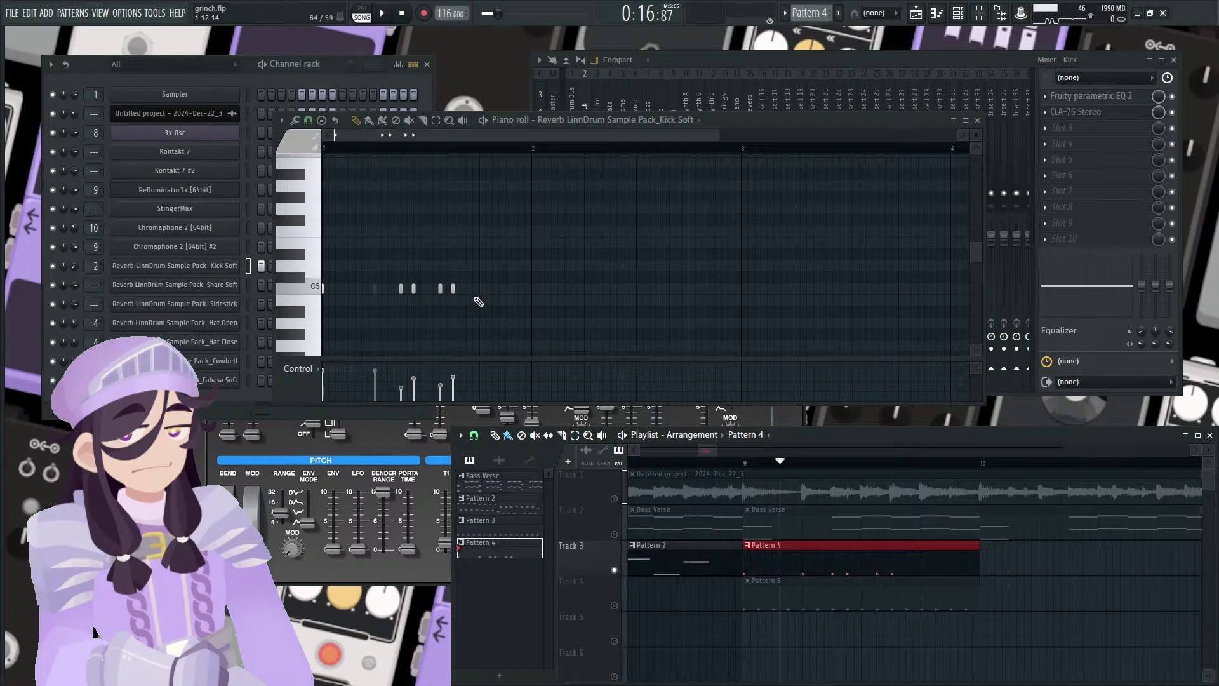
left_click(502, 288)
scroll(507, 293, "up", 4)
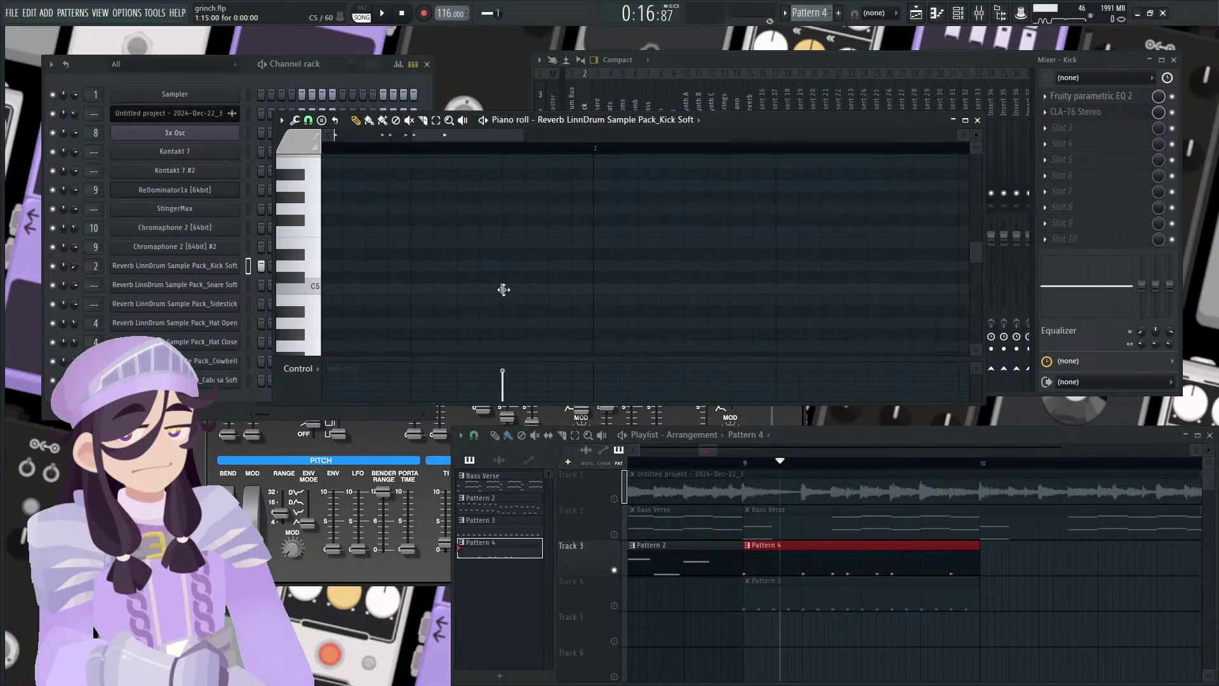
scroll(444, 321, "down", 3)
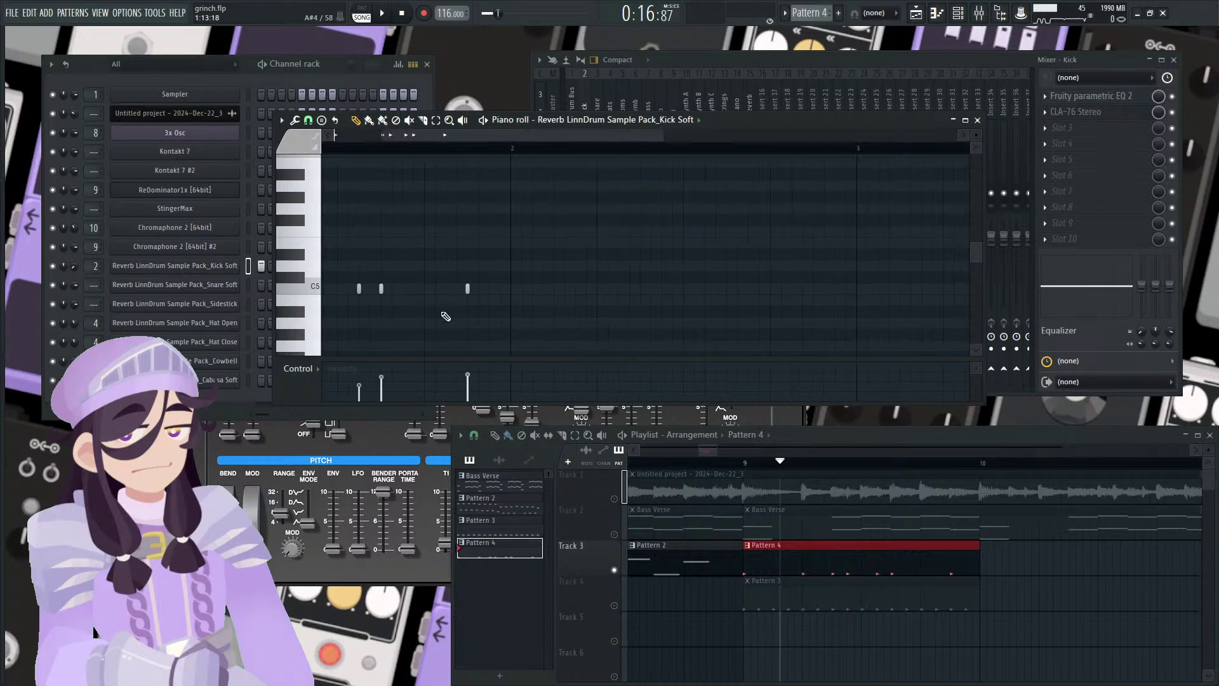
Add a Snare Soft hit on step 13 of Pattern 4, then unmute playlist Track 1 and play the drums against the audio clip
left_click(219, 409)
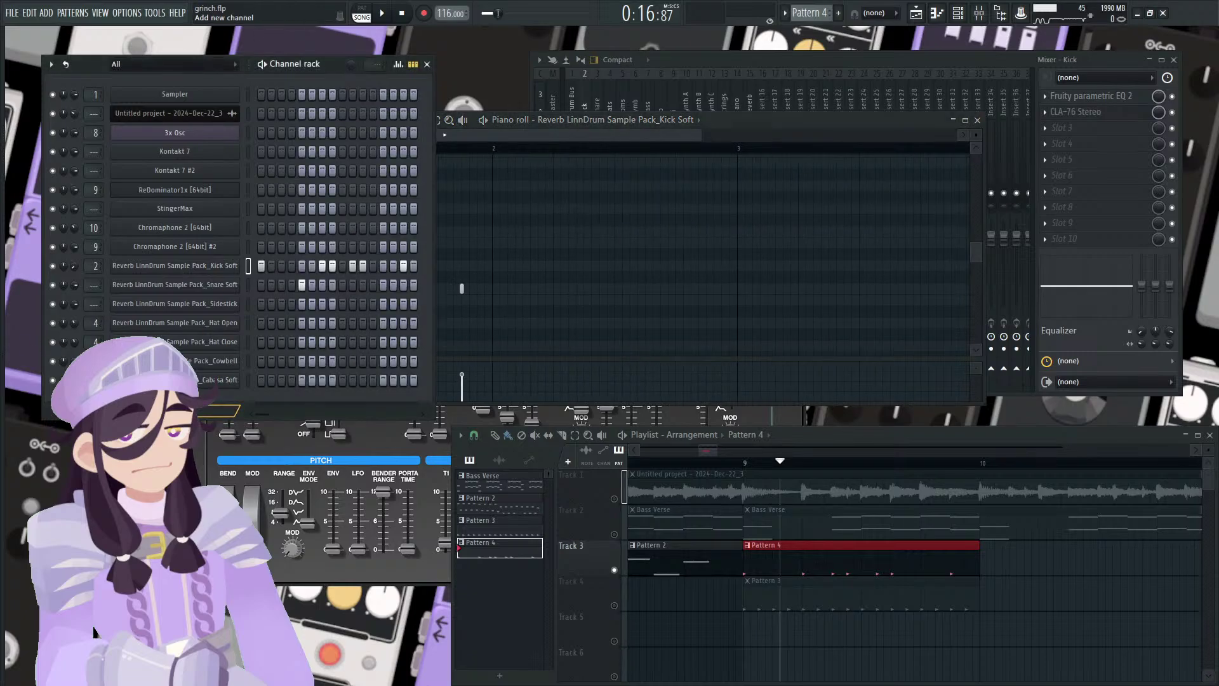
left_click(383, 284)
key("space")
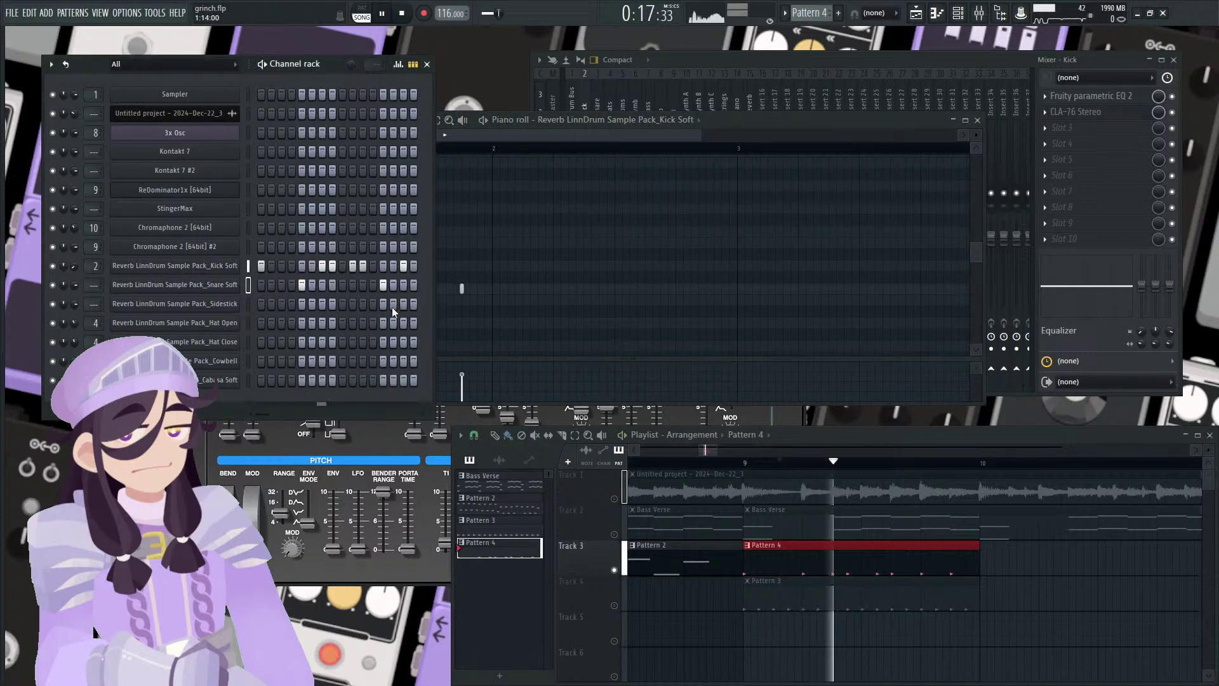
key("space")
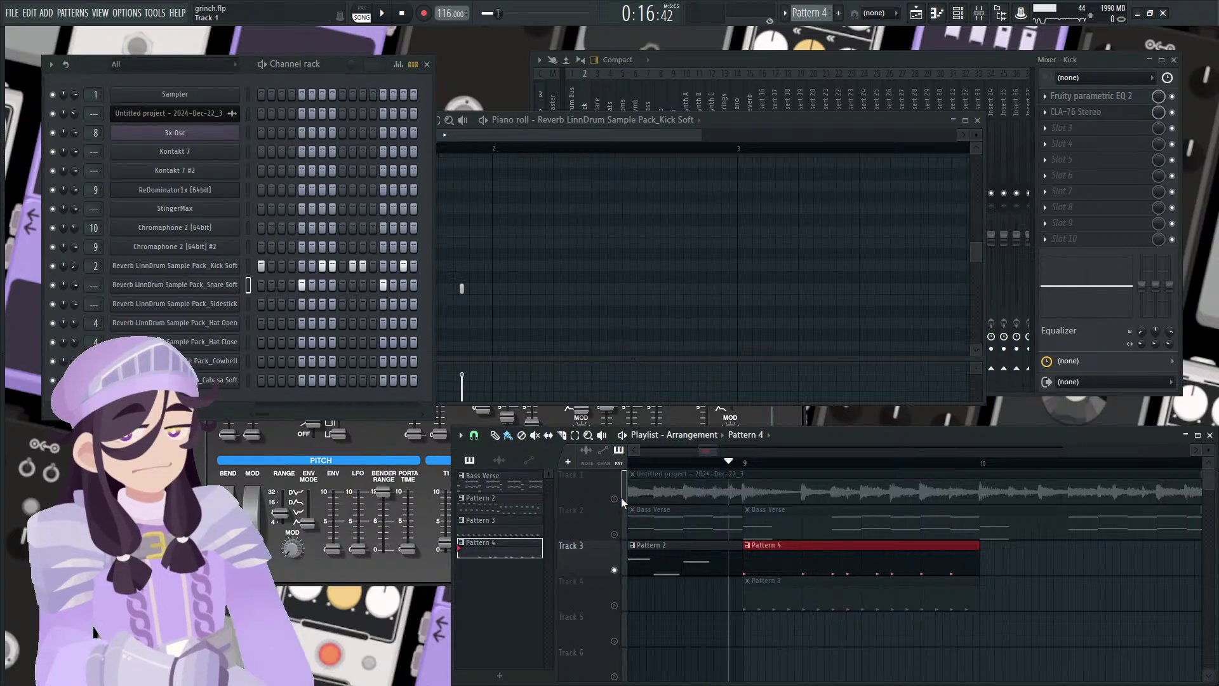
key("space")
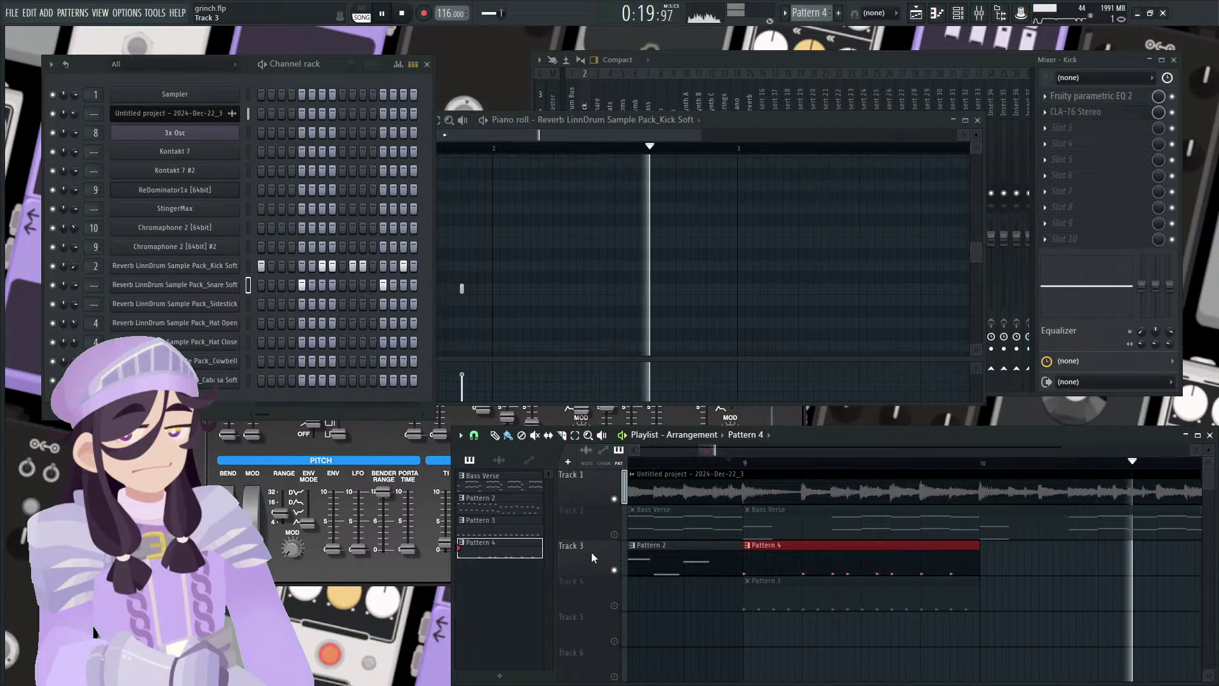
key("space")
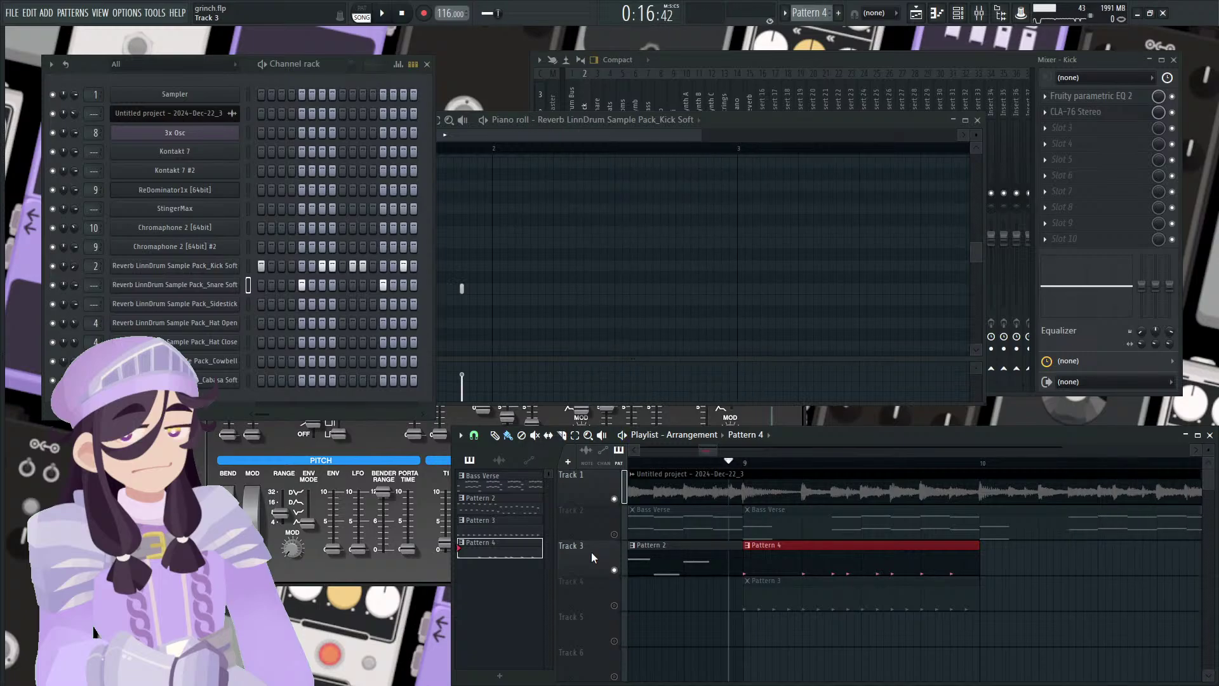
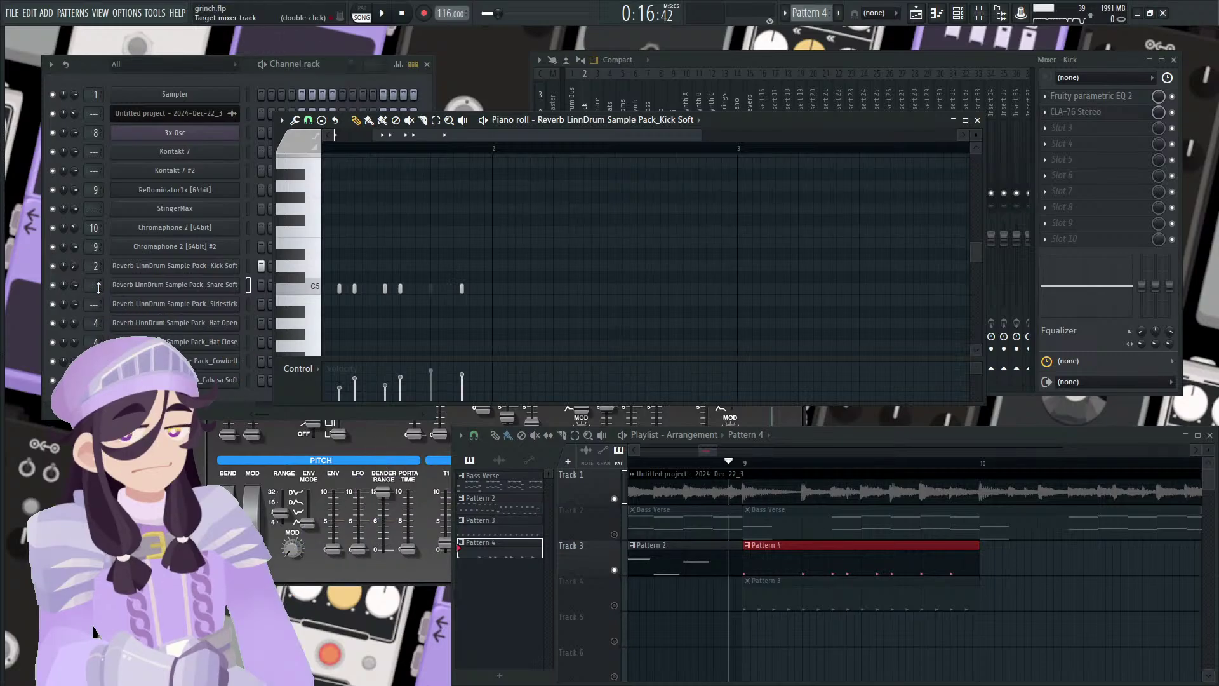
Route the Snare Soft and Sidestick channels to mixer track 3, Snare, and play the result
left_click_drag(97, 300, 94, 295)
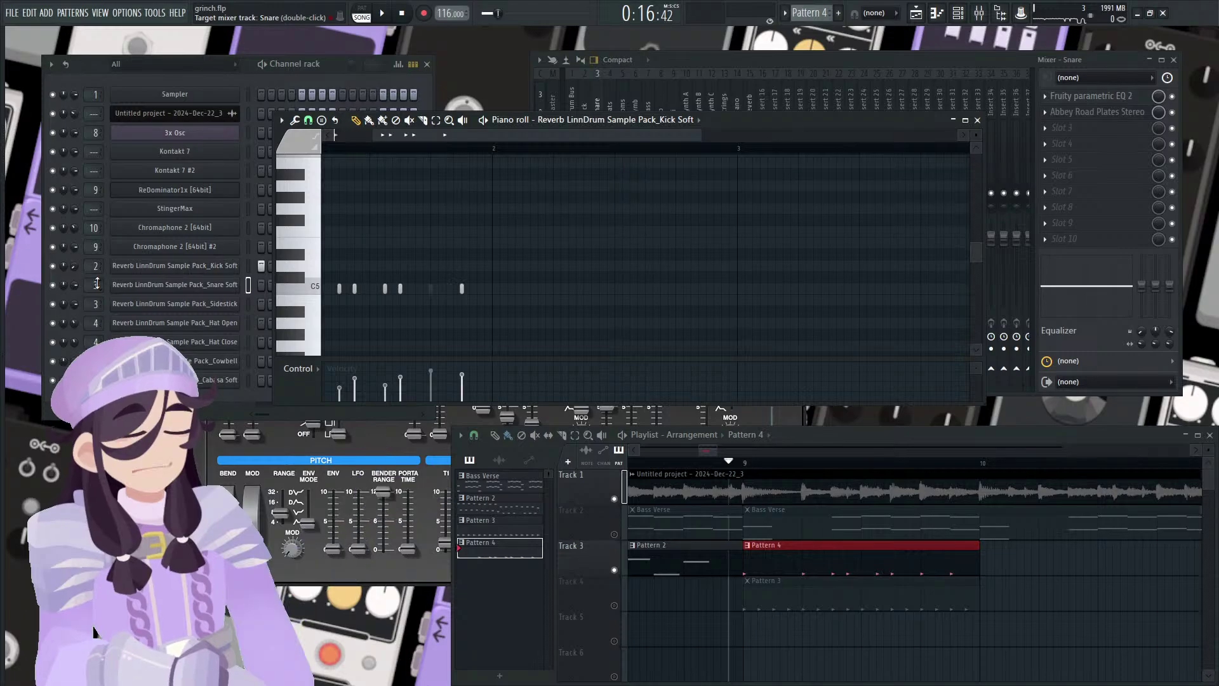
key("space")
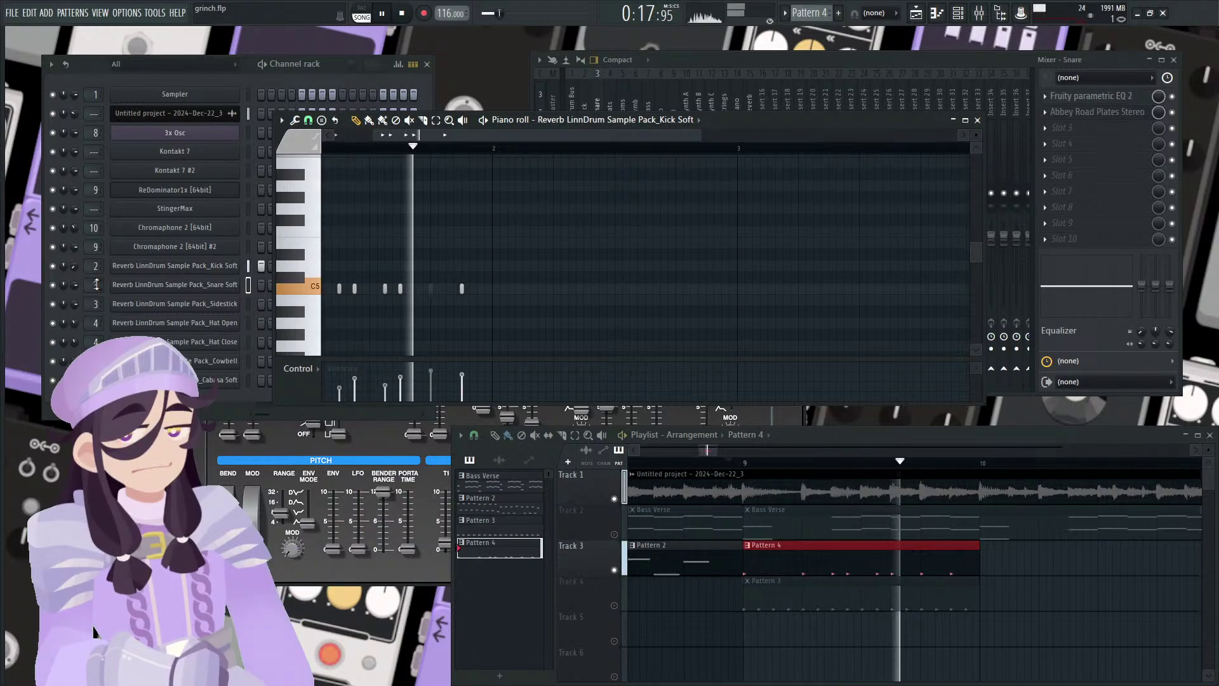
key("space")
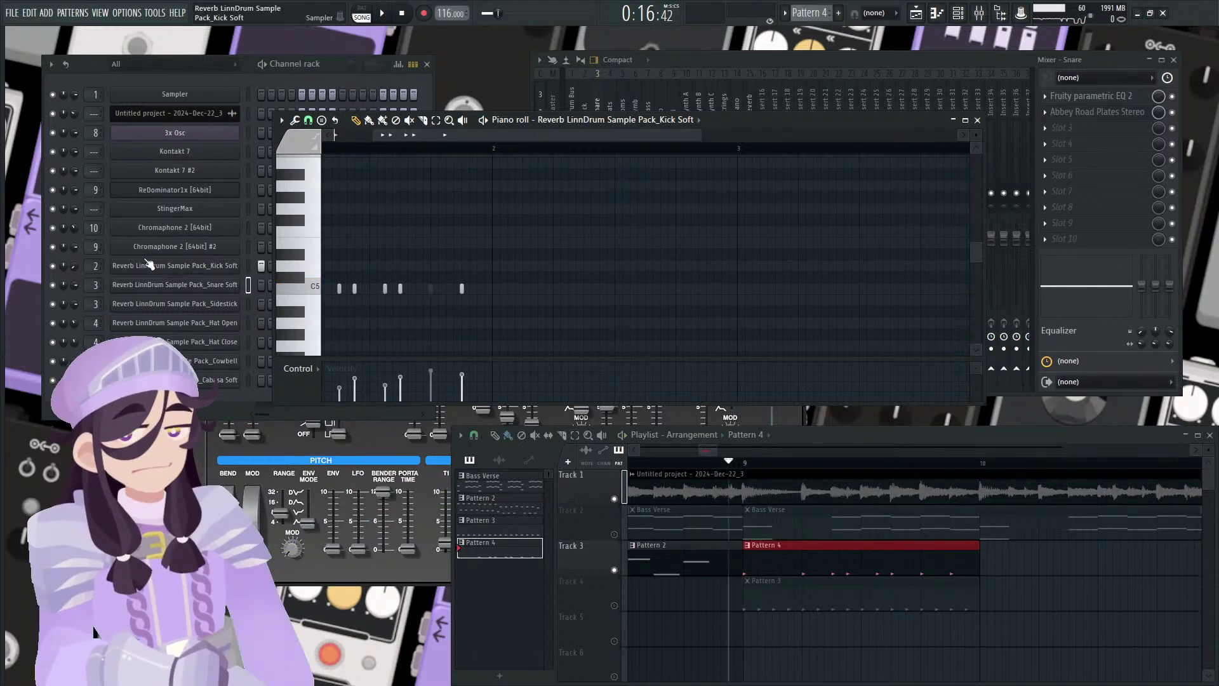
Lower the Sidestick channel's volume to 41% and play the arrangement from around bar 9
scroll(74, 303, "down", 6)
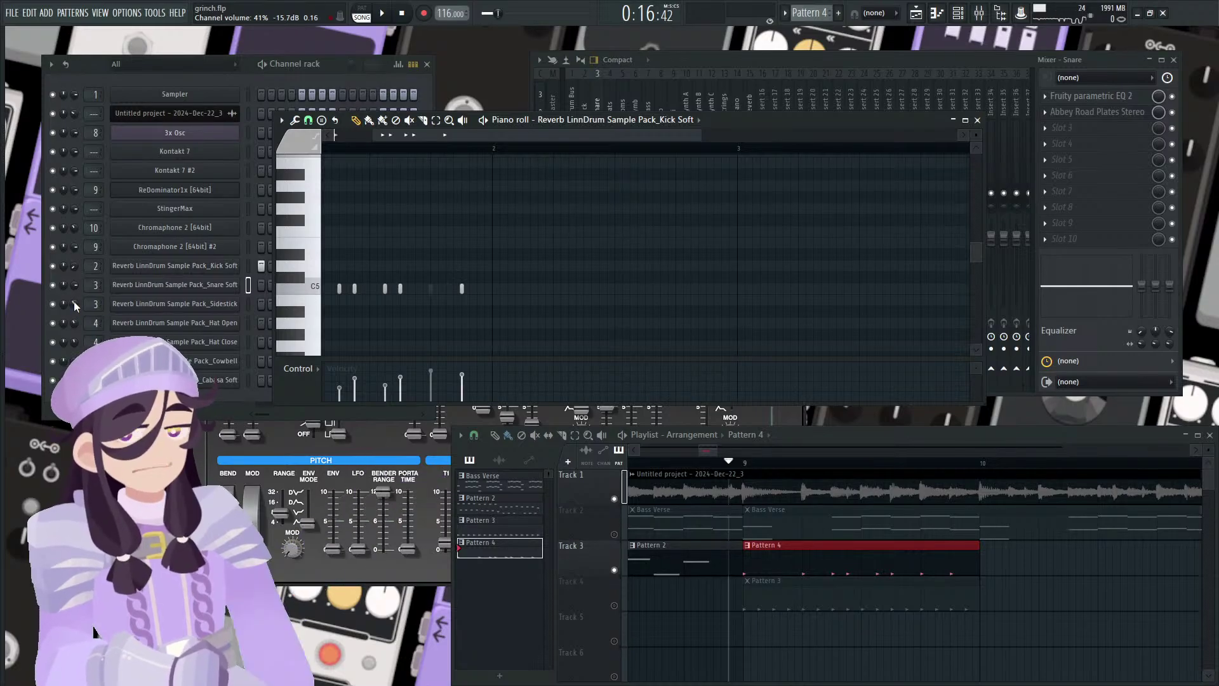
scroll(74, 303, "down", 2)
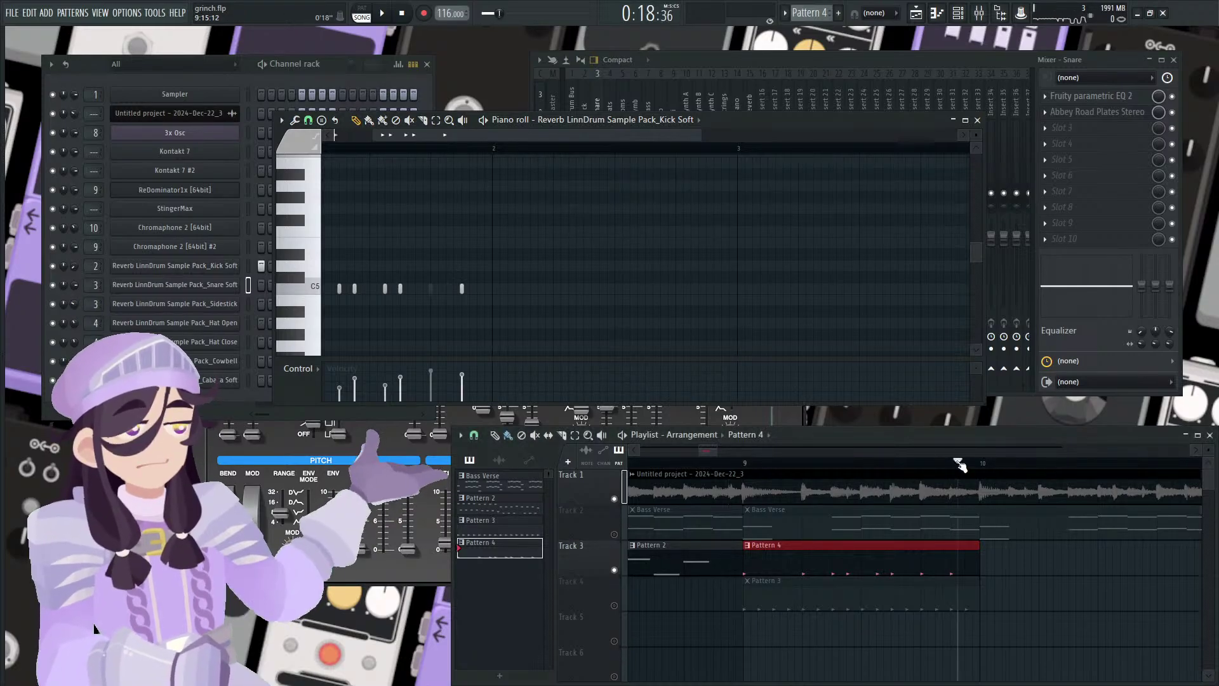
key("space")
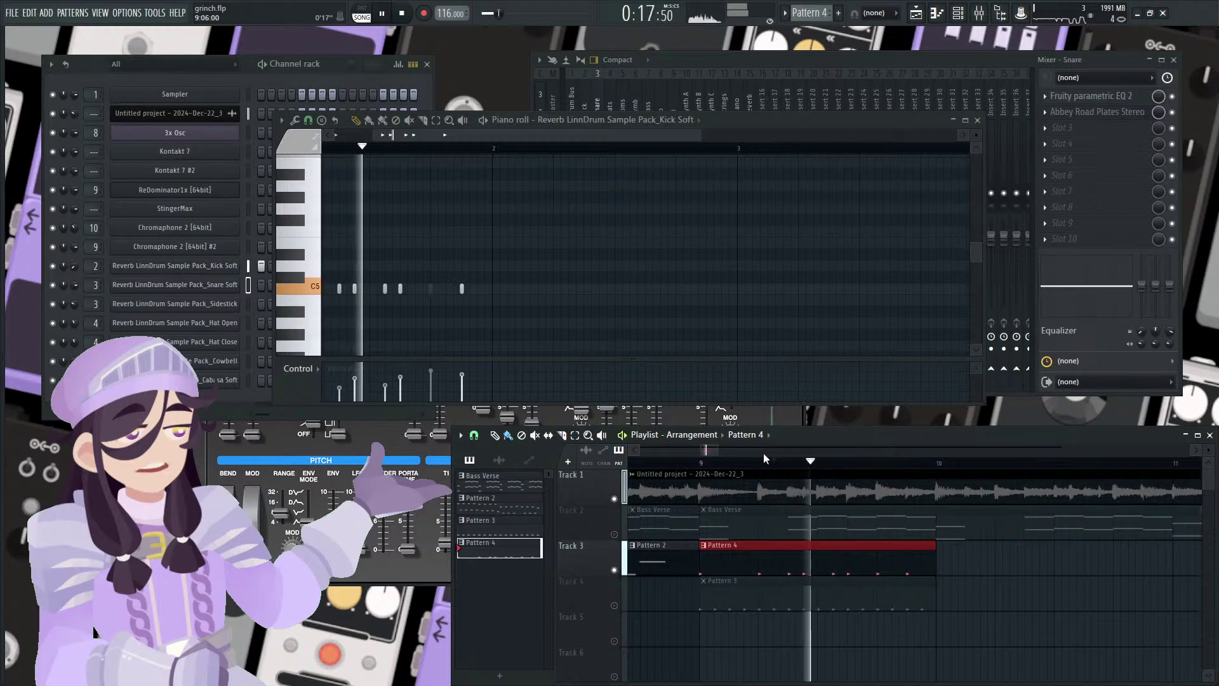
left_click_drag(723, 454, 717, 448)
key("space")
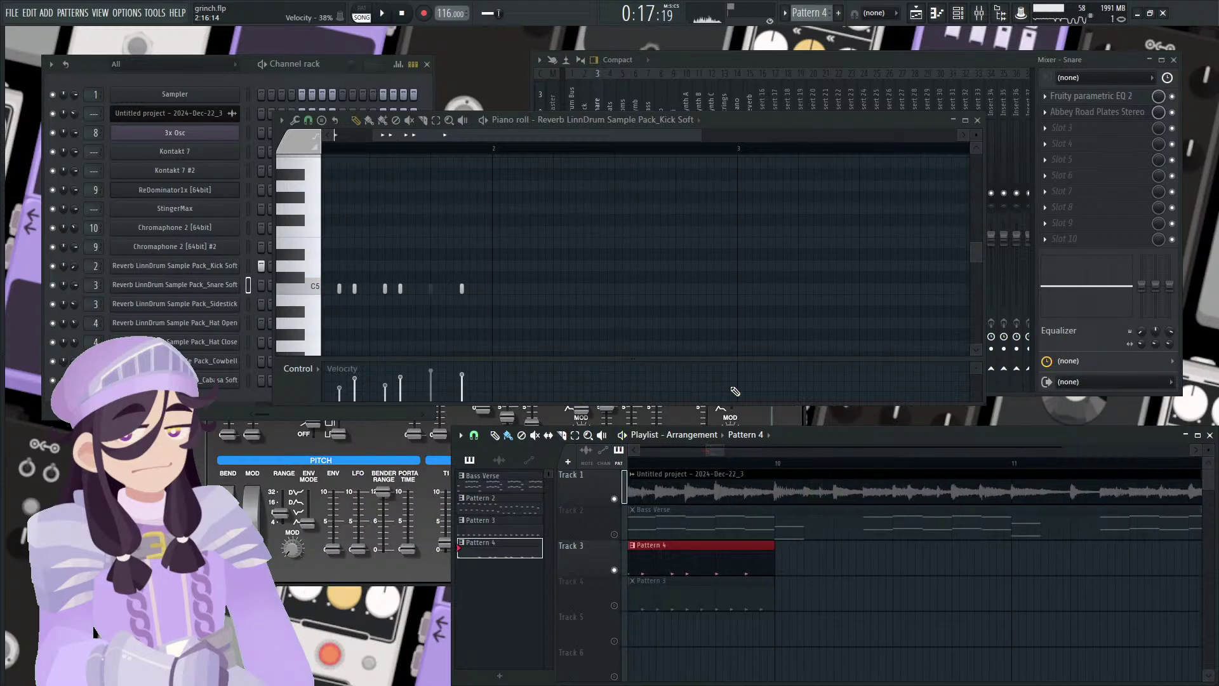
Duplicate the Kick Soft notes into bar 2 and extend the Snare Soft hits on steps 5 and 13 across both bars of Pattern 4
key("ctrl+a")
key("ctrl+b")
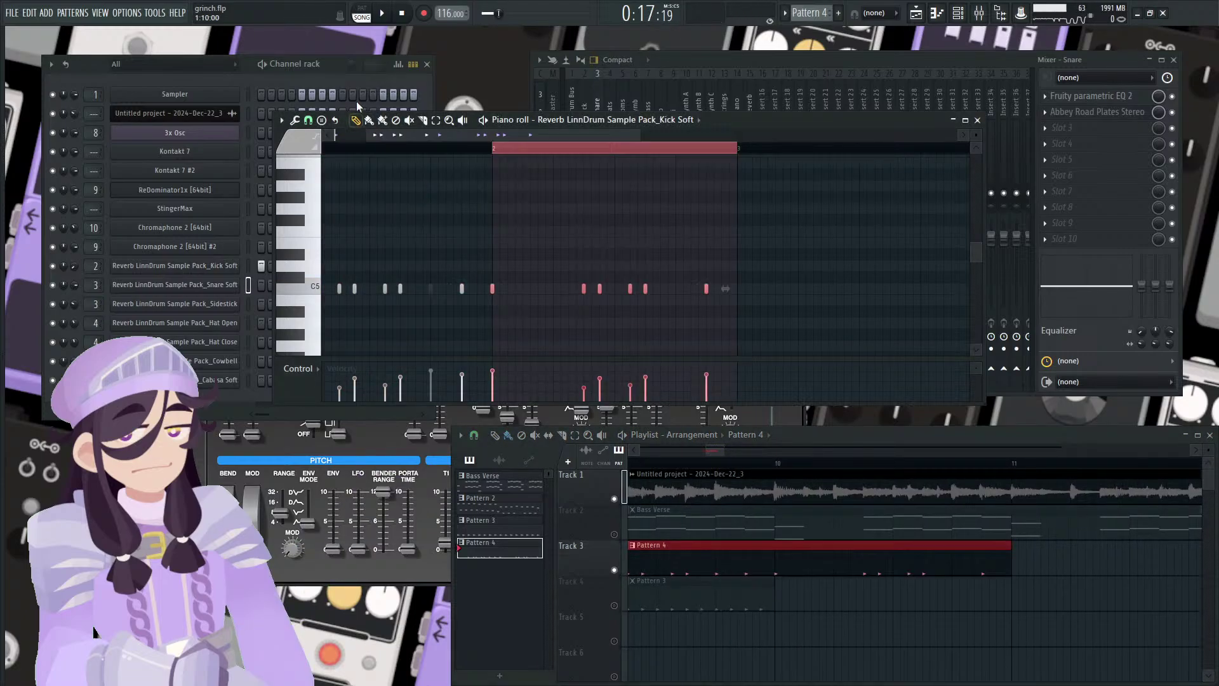
left_click(336, 61)
left_click(262, 284)
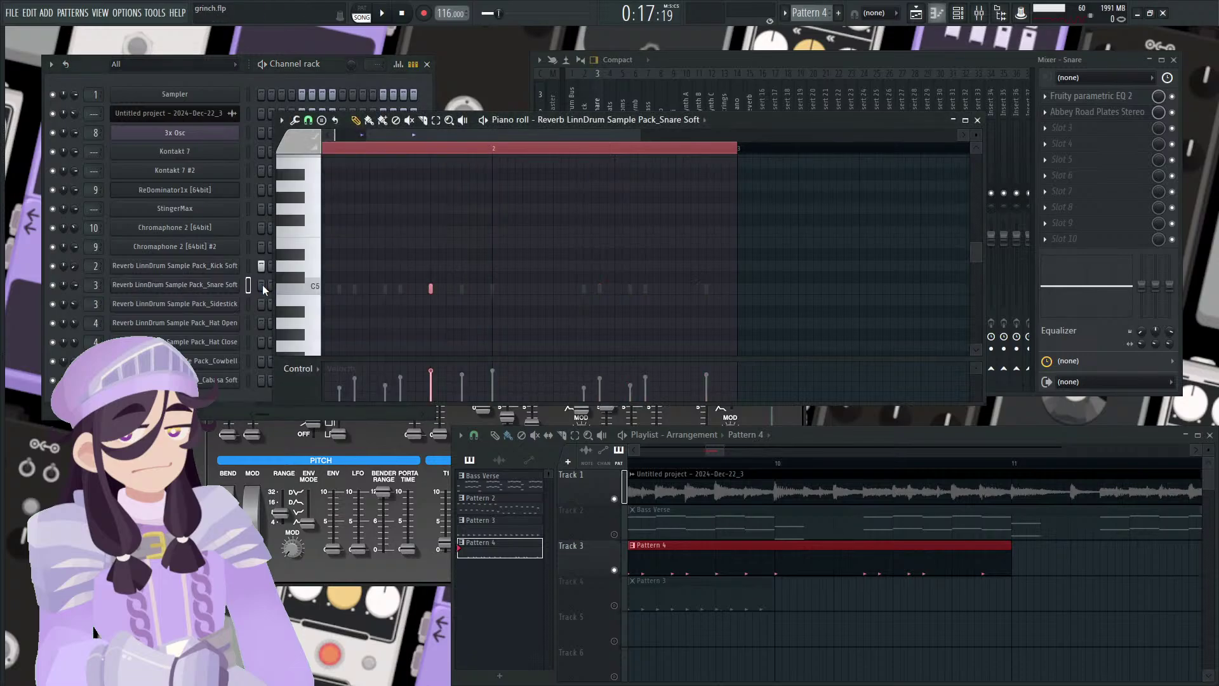
key("ctrl+b")
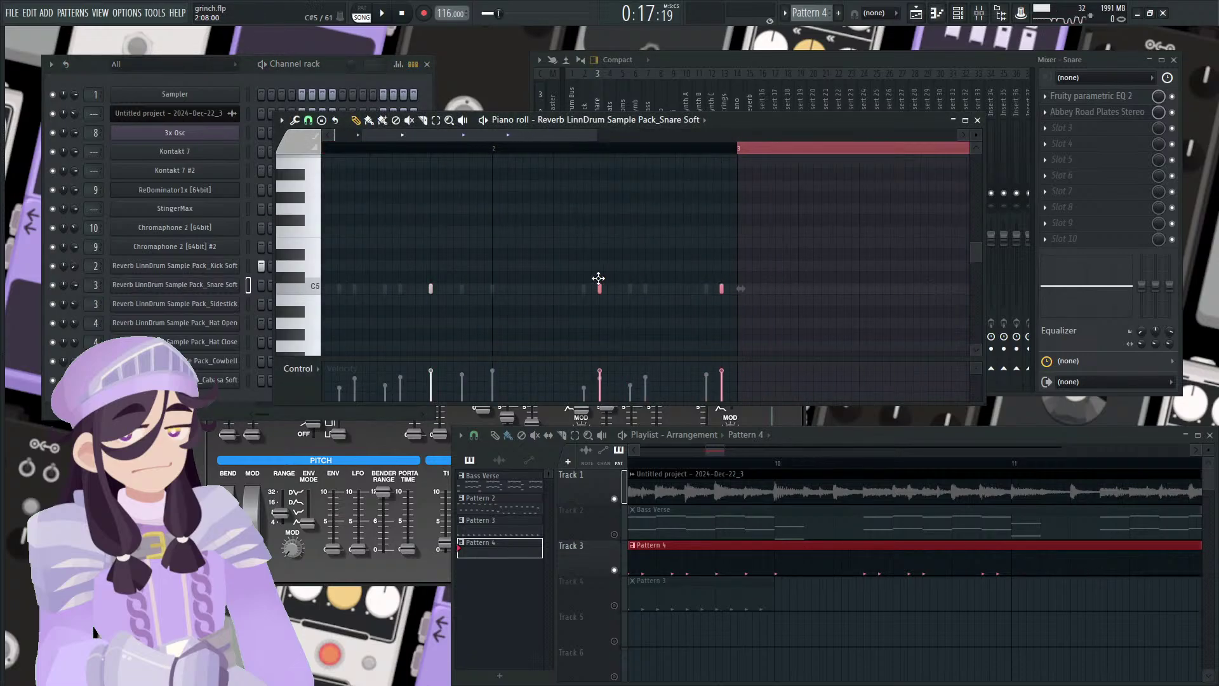
key("ctrl+z")
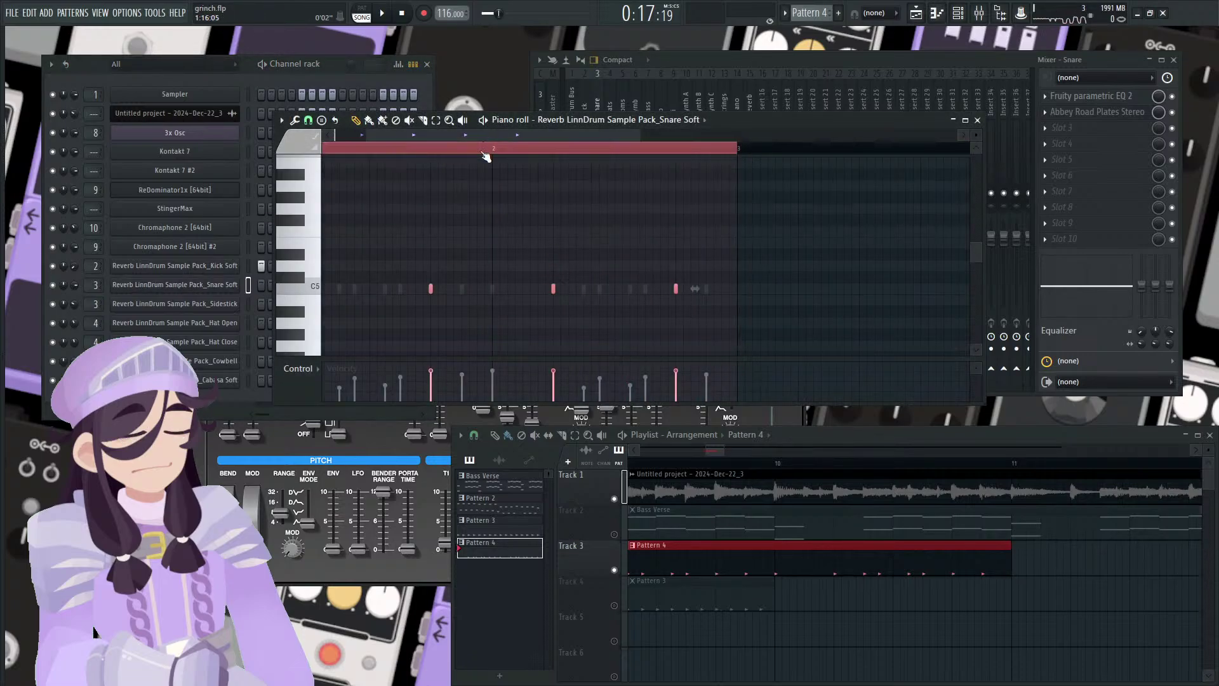
scroll(486, 155, "down", 3)
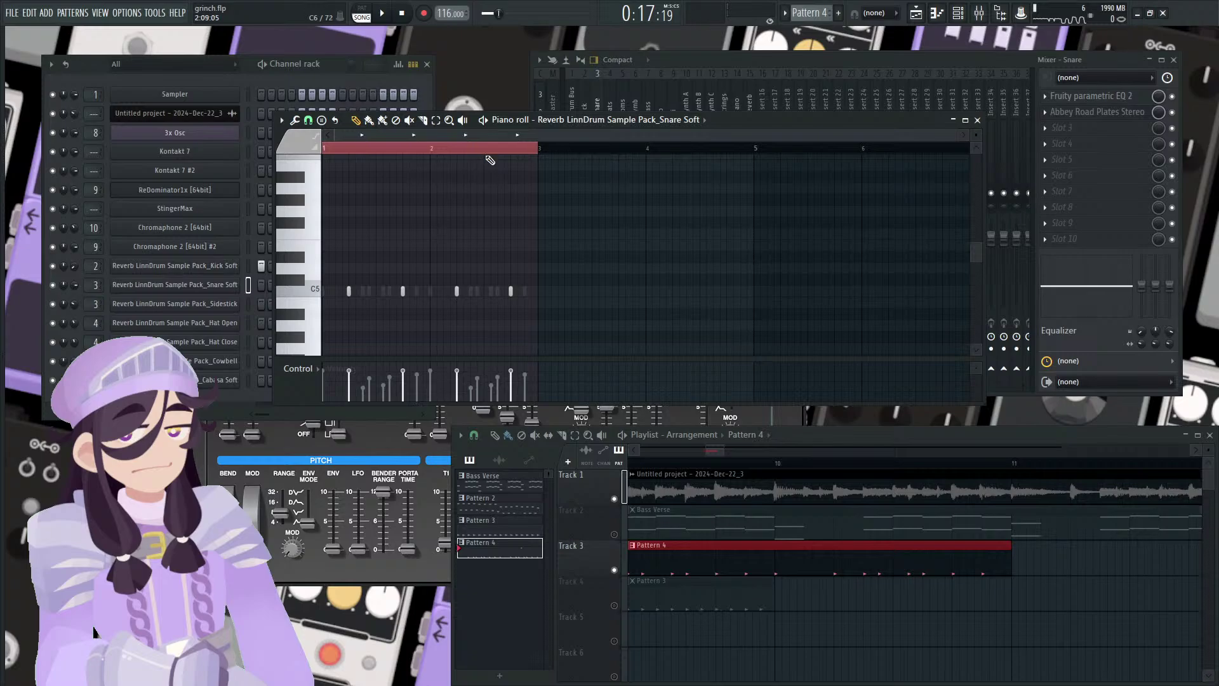
Play the extended drums against the audio clip from around bar 9 and again from partway through bar 10
key("space")
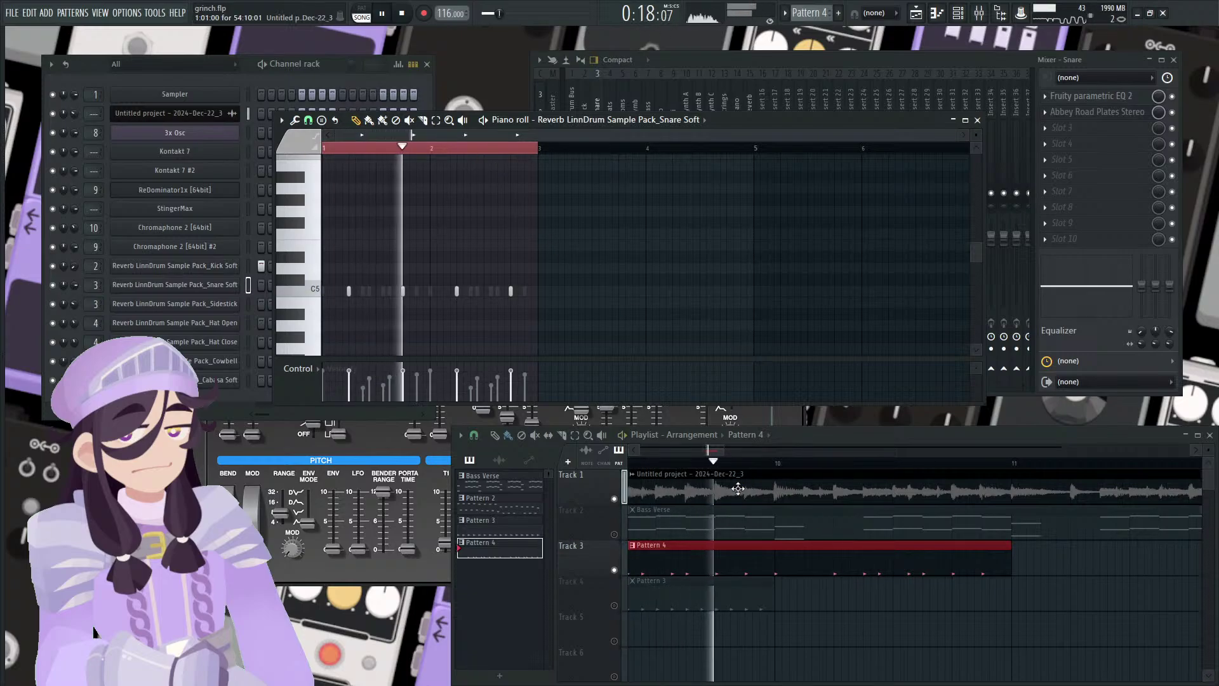
key("space")
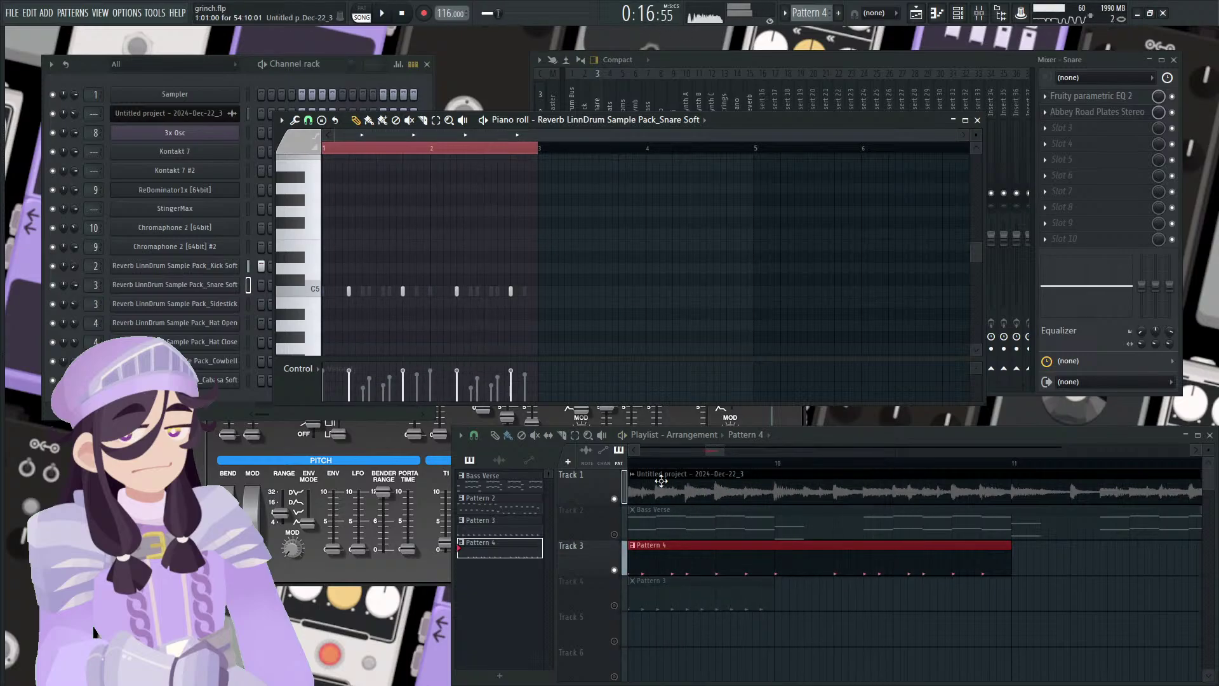
scroll(424, 296, "down", 2)
scroll(900, 512, "up", 2)
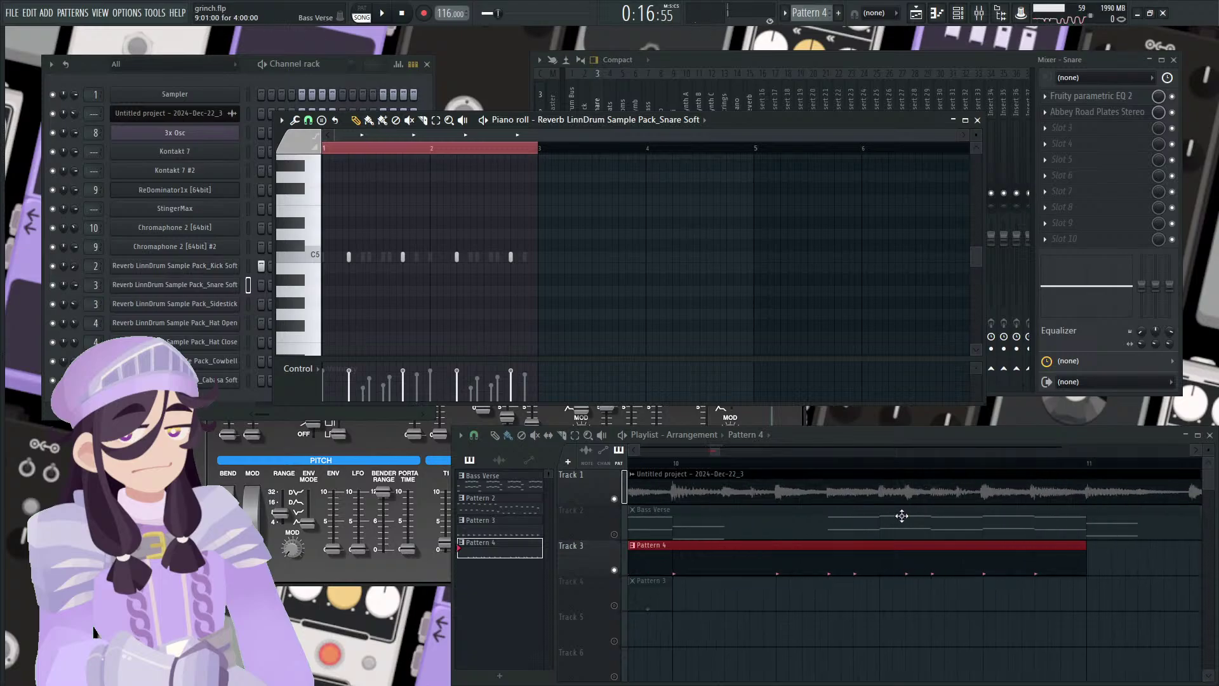
left_click(818, 466)
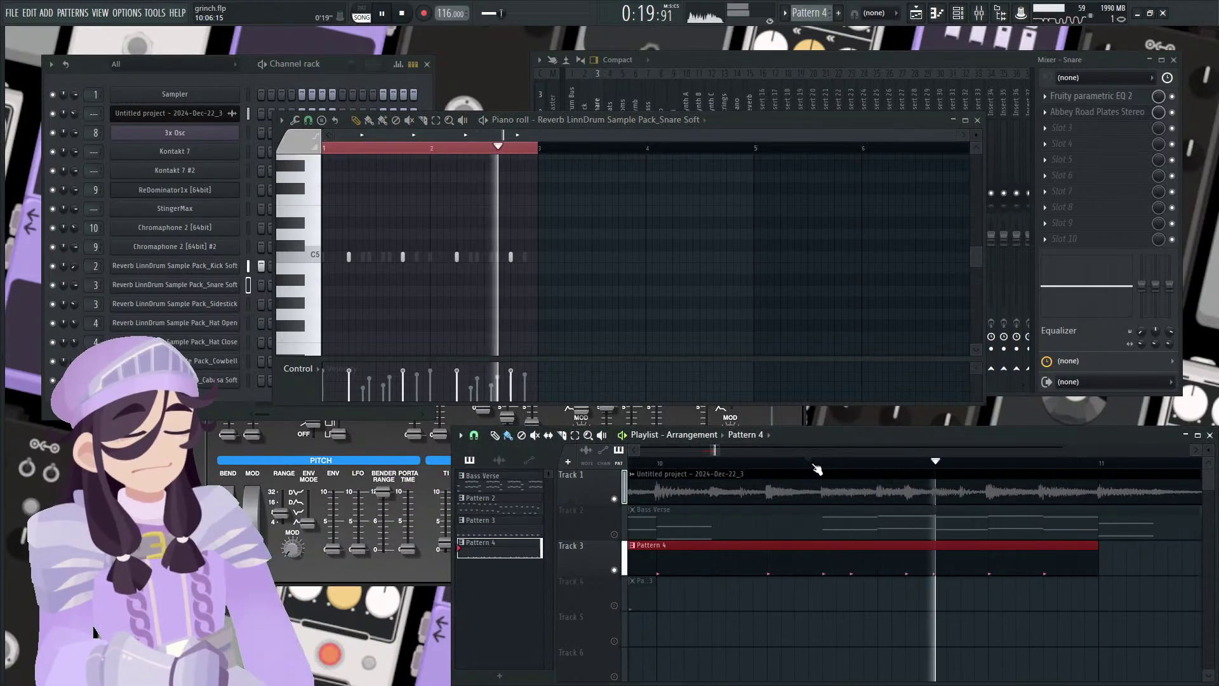
key("space")
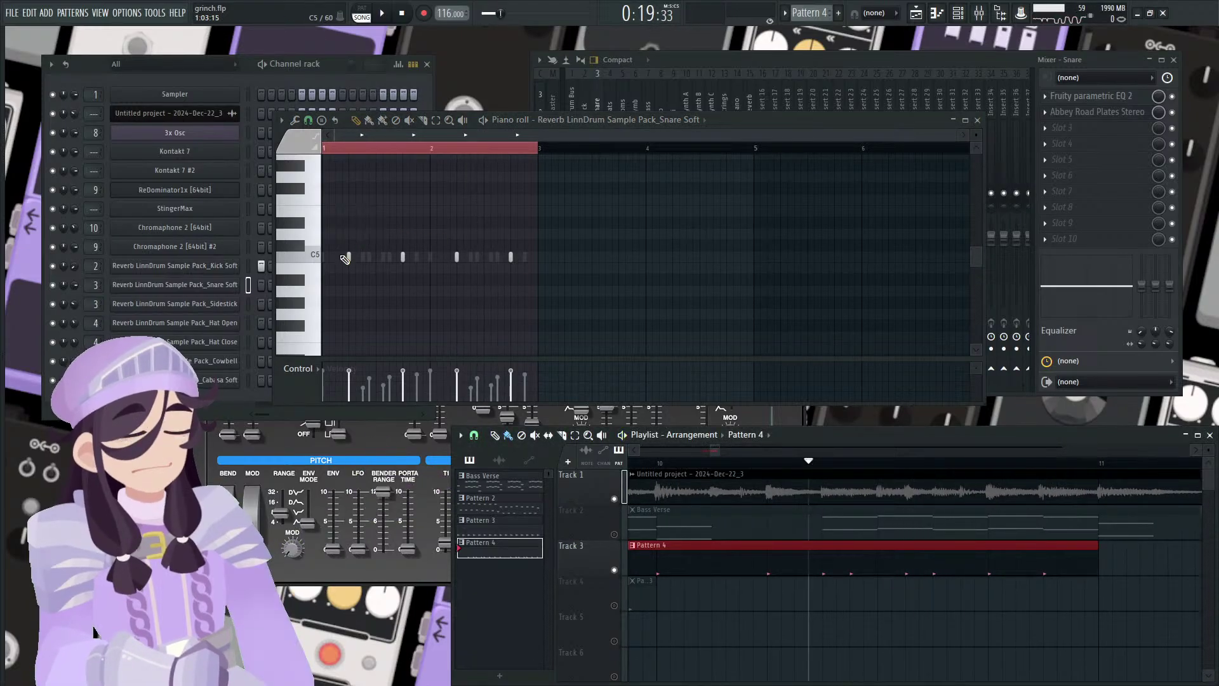
Add a Snare Soft note at C5 on step 9 of Pattern 4's second bar
left_click(379, 278)
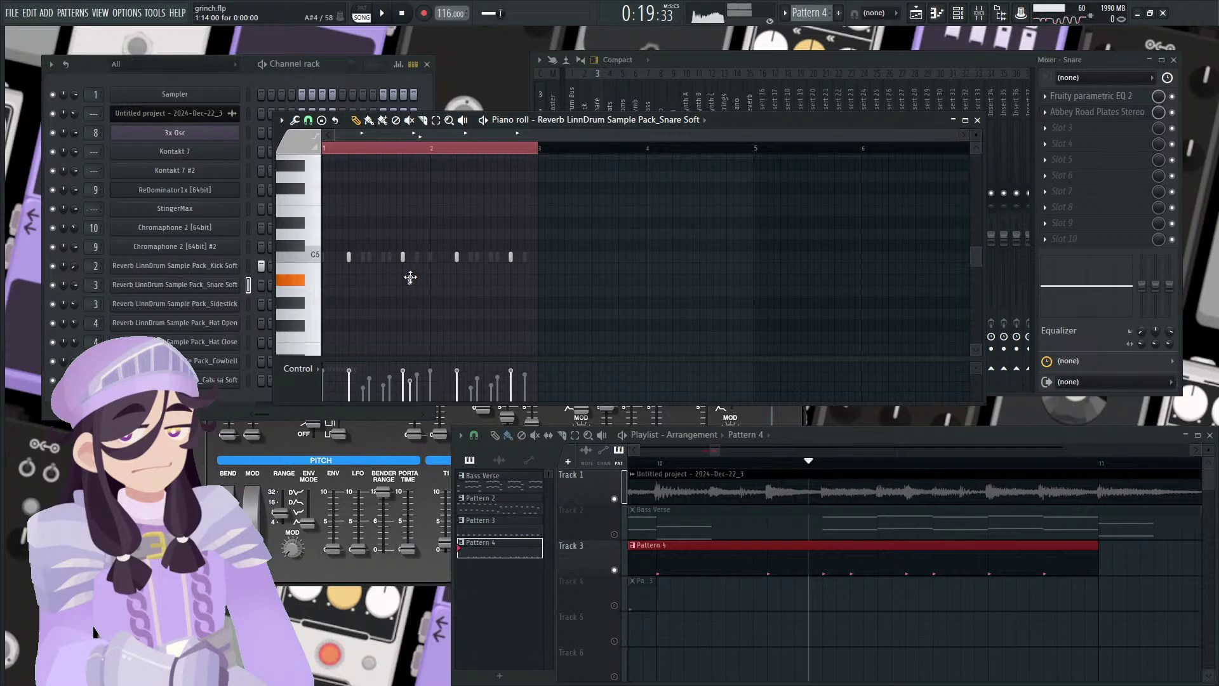
scroll(403, 279, "up", 2)
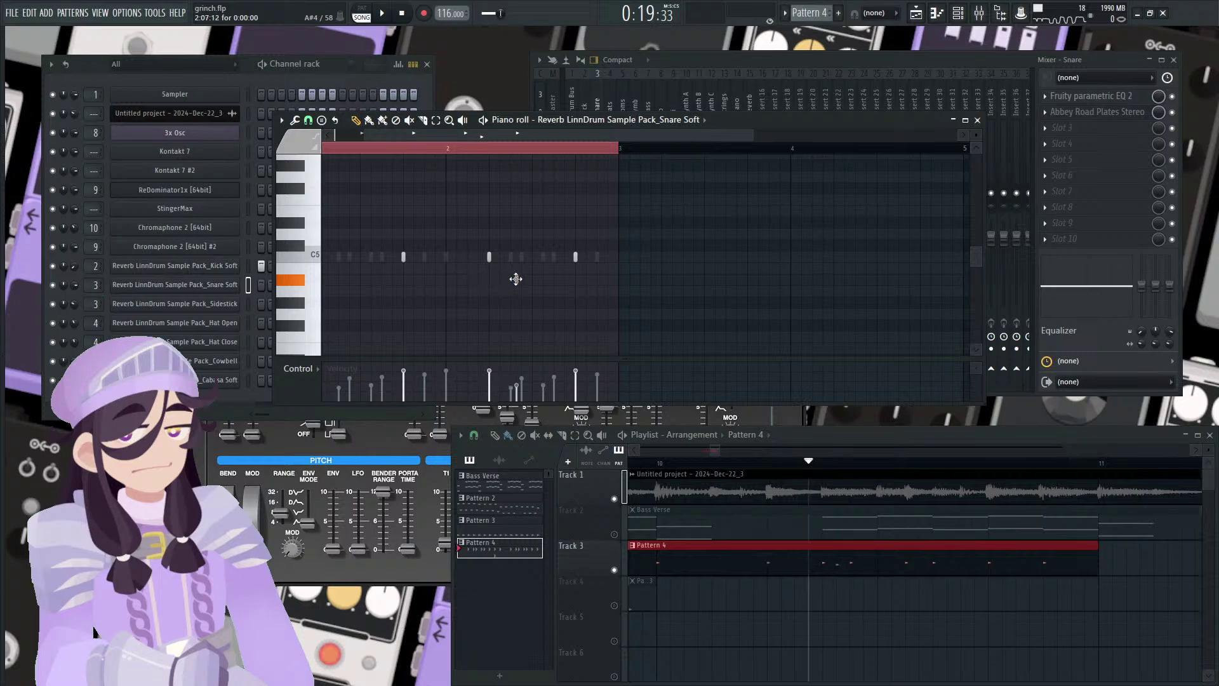
mouse_move(515, 279)
left_mouse_down()
mouse_move(504, 280)
mouse_move(532, 268)
mouse_move(531, 247)
mouse_move(532, 262)
left_mouse_up()
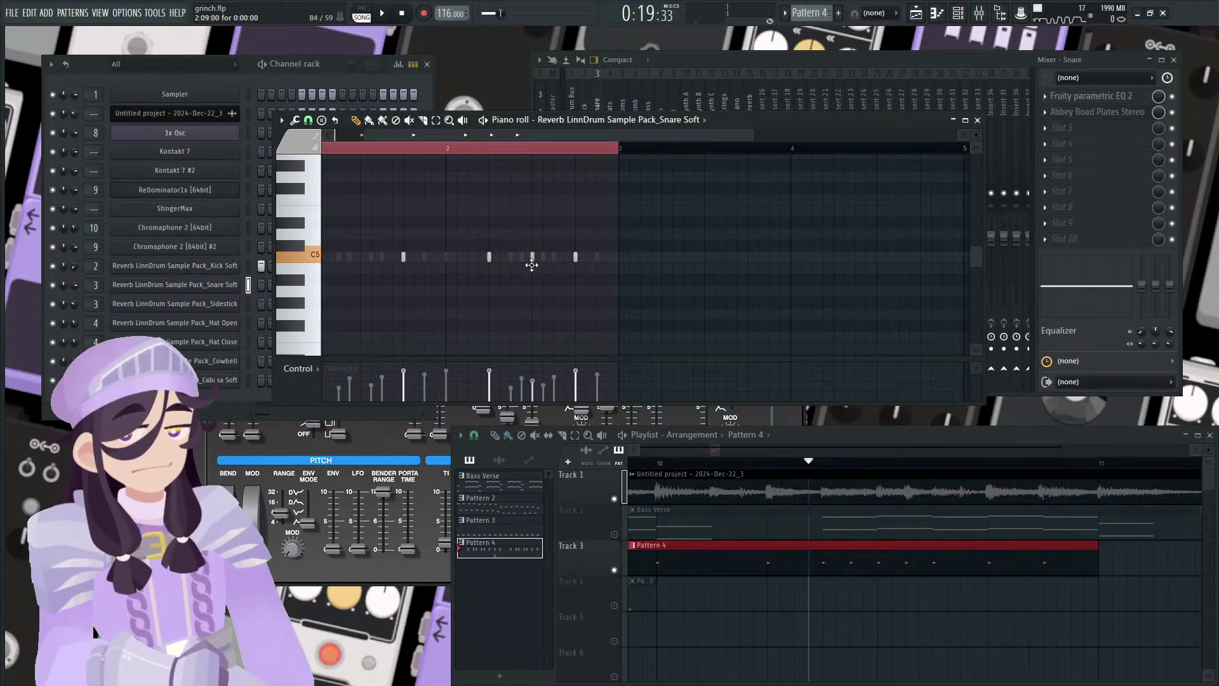
Mute Track 3 to hear the audio clip alone from around bar 10, and add a softer Snare Soft hit on step 10 of bar 2
left_click(725, 473)
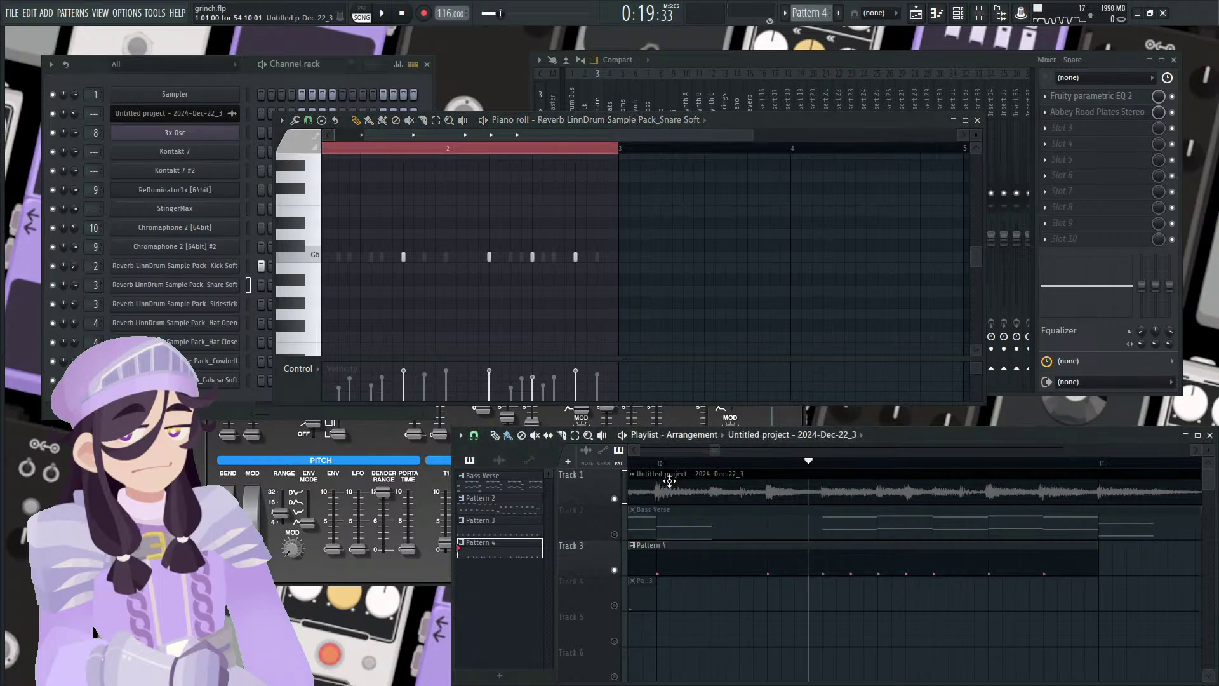
left_click(596, 554)
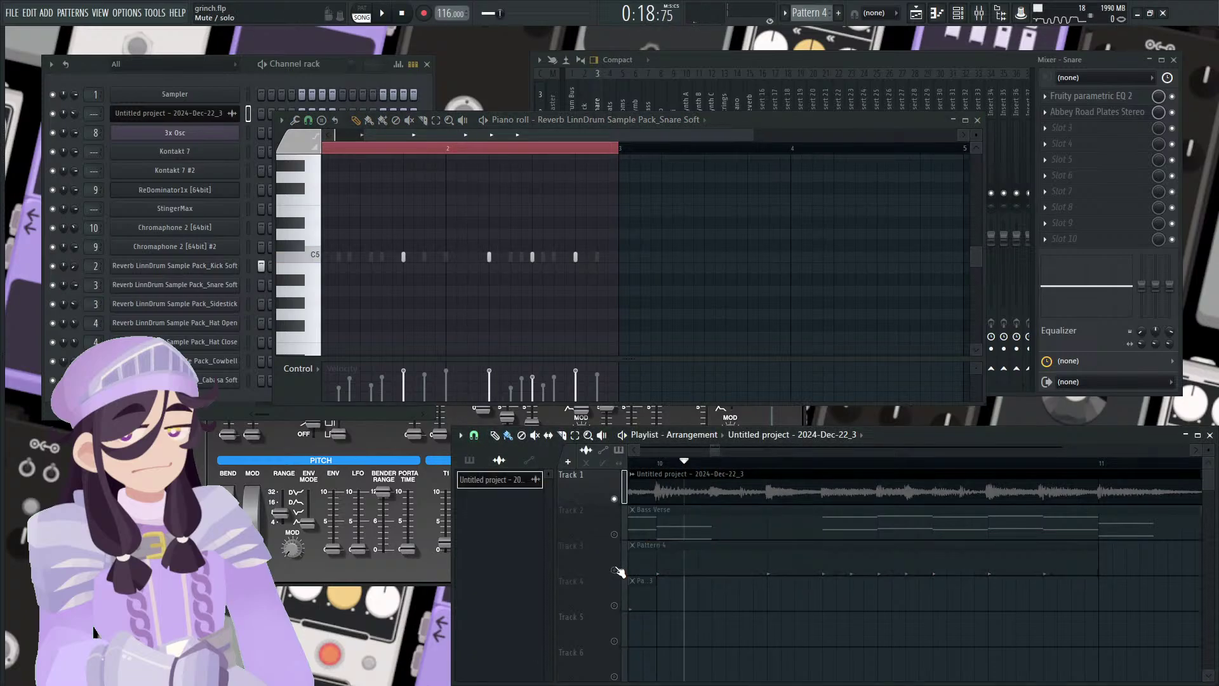
key("space")
key("space")
scroll(546, 318, "up", 3)
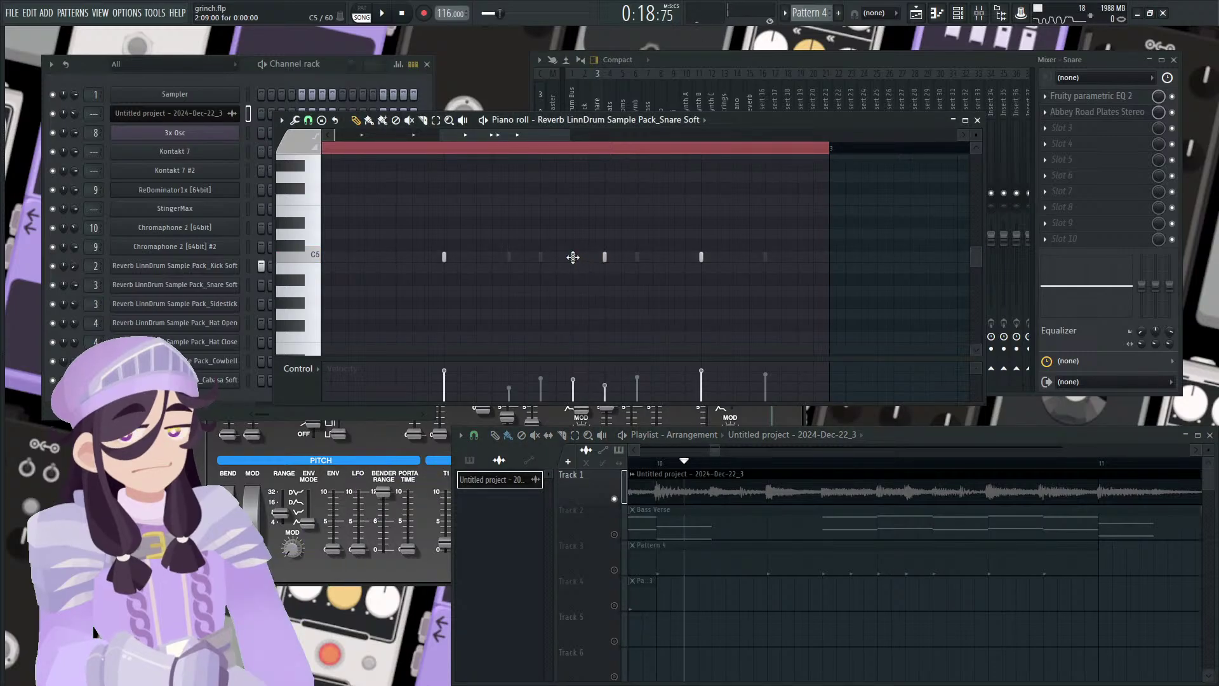
key("space")
key("space")
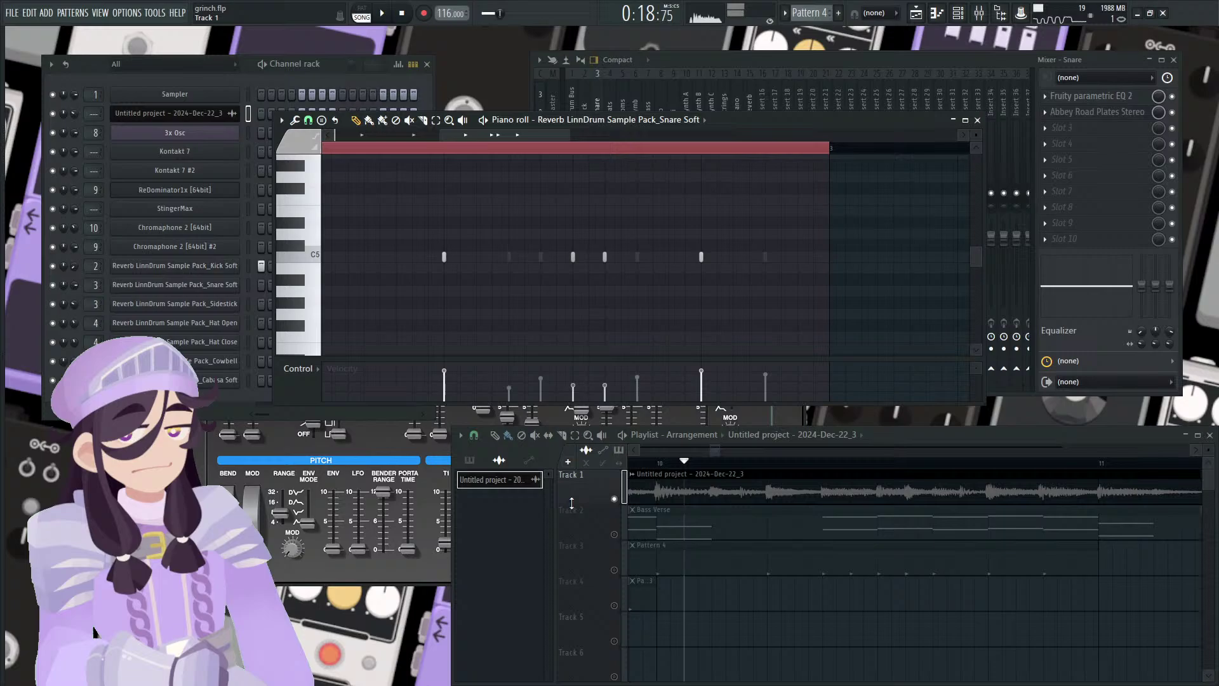
Unmute Track 3, play the drums alone with Track 1 muted, and turn Track 1 back on
left_click(614, 569)
left_click(614, 498)
key("space")
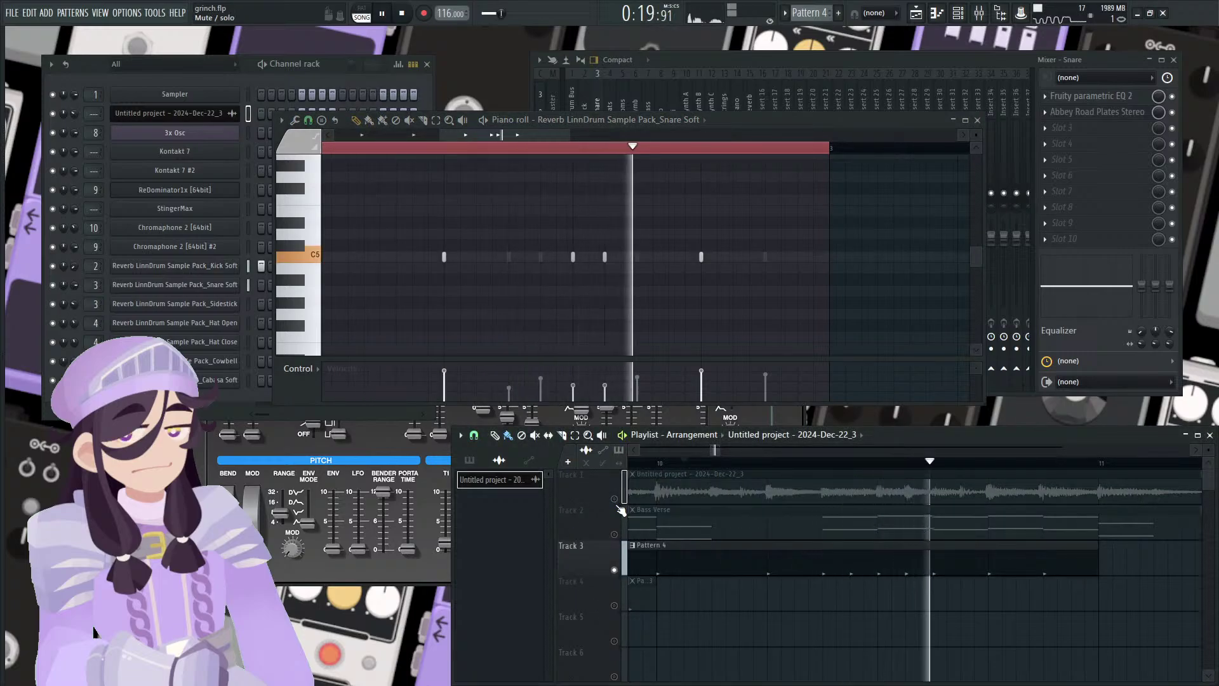
key("space")
left_click(614, 499)
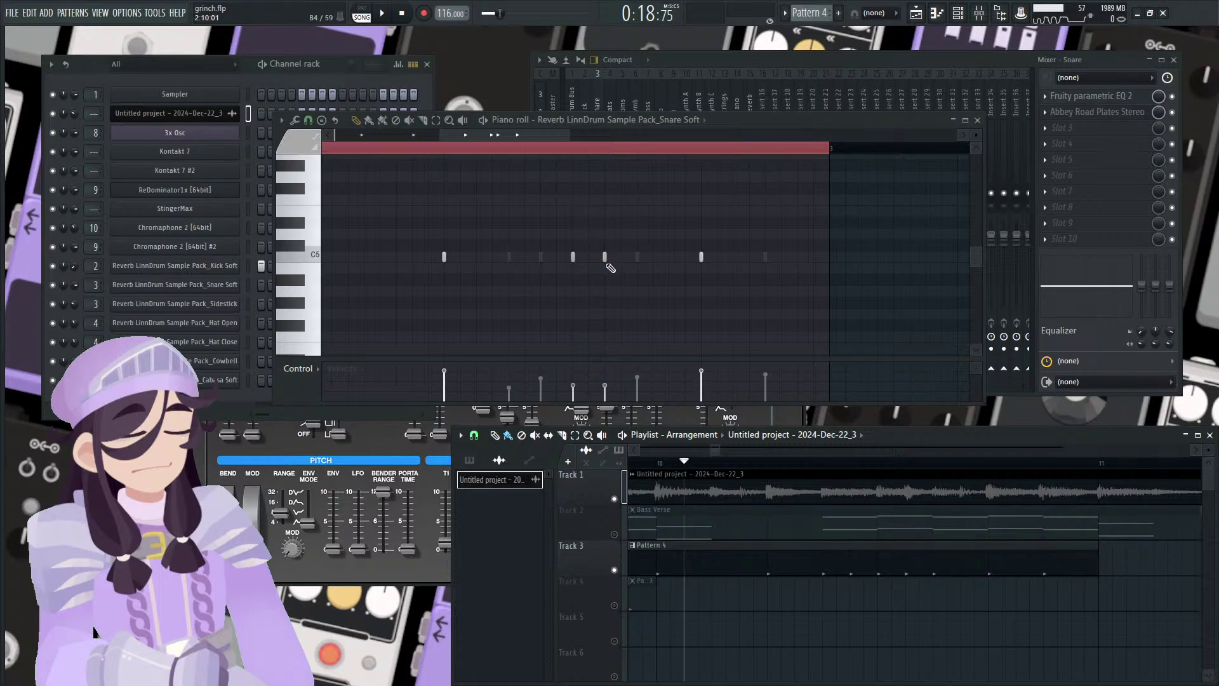
Move the step 10 Snare Soft hit in bar 2 half a step earlier and play it with and without the audio clip
left_click_drag(602, 259, 588, 259)
key("space")
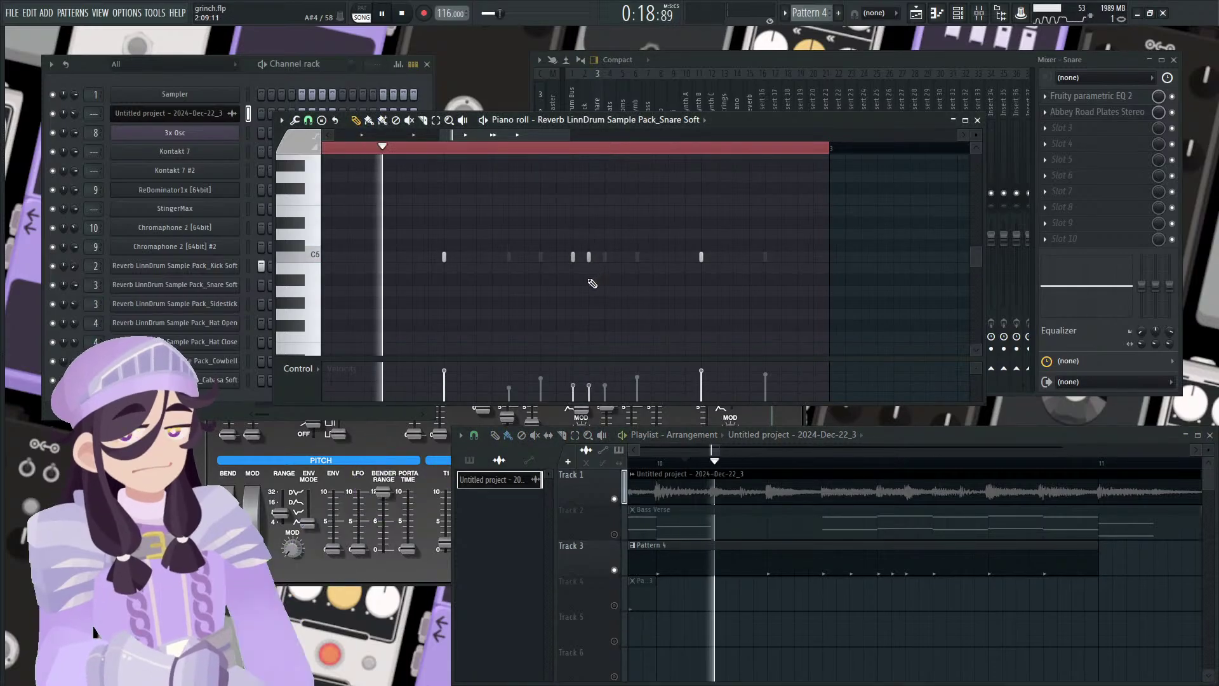
key("space")
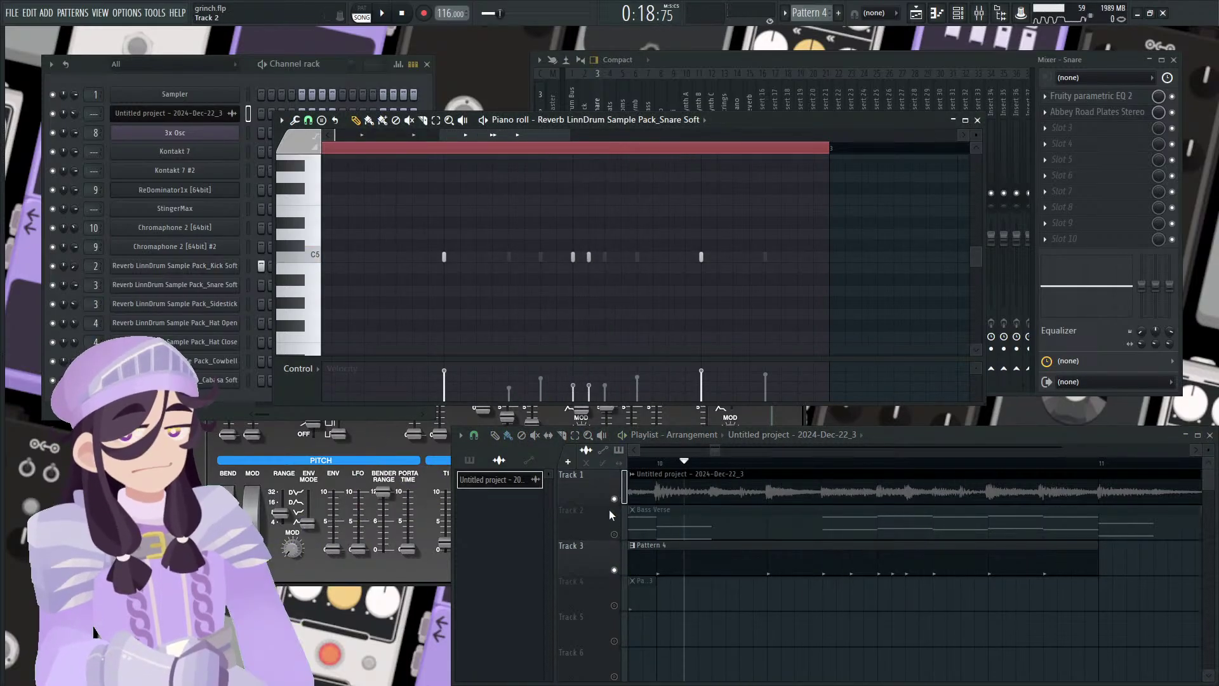
left_click(614, 499)
key("space")
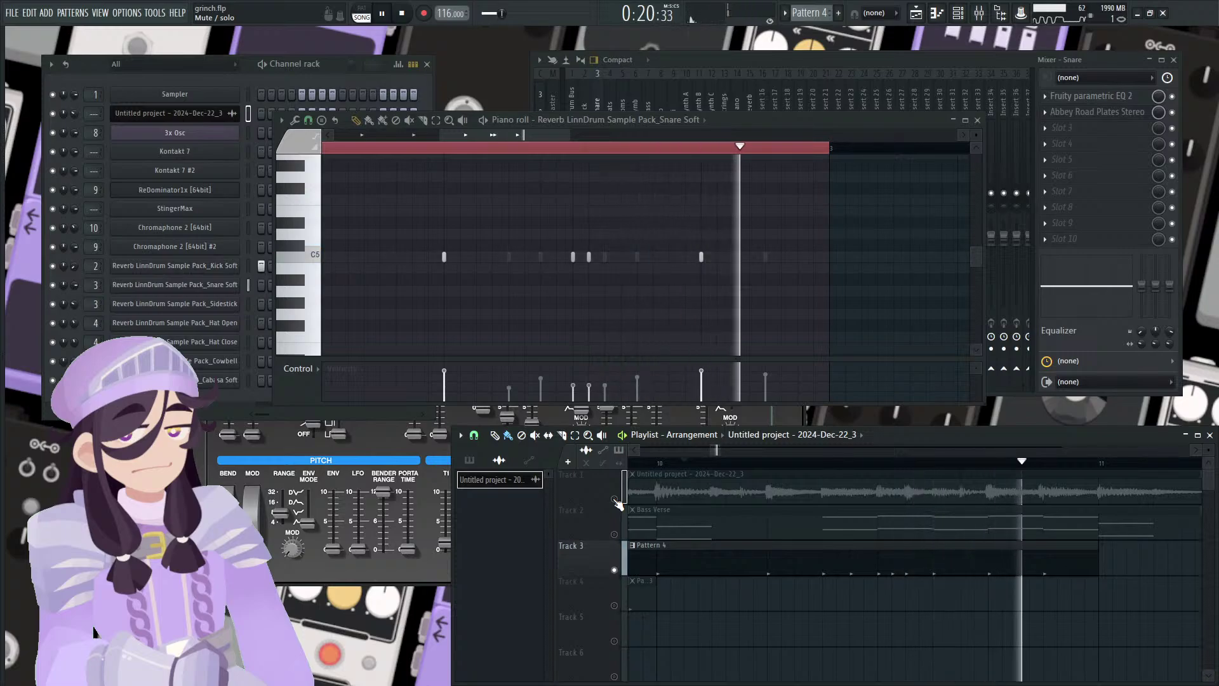
key("space")
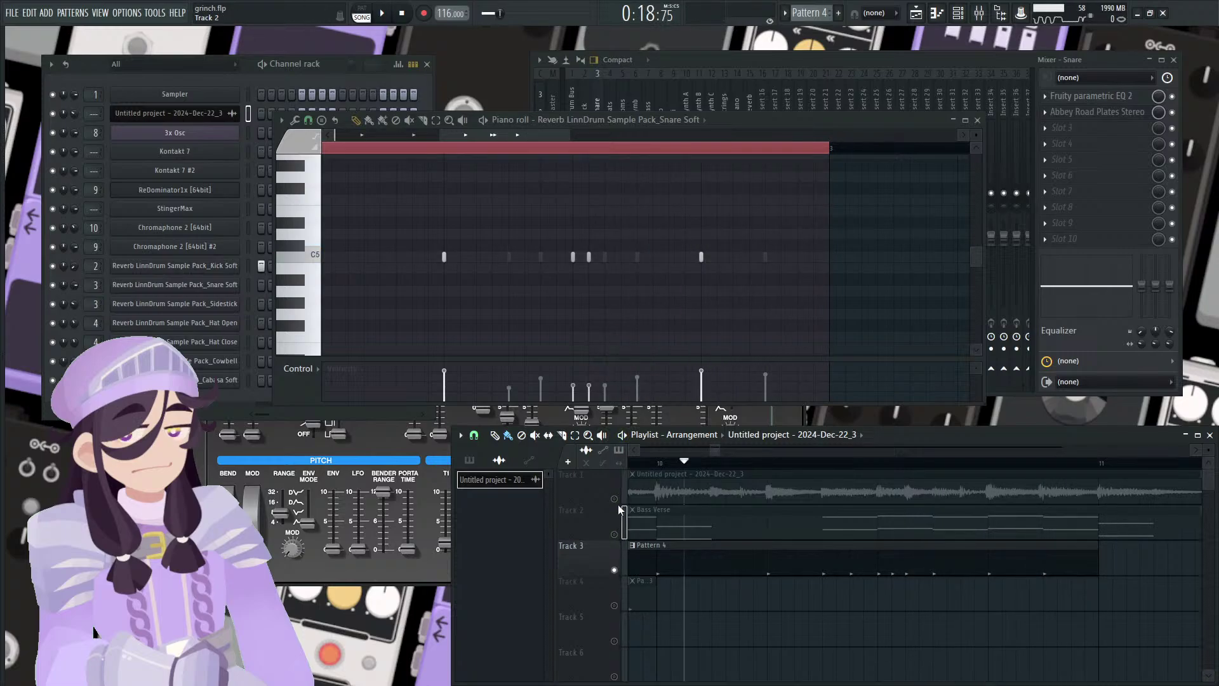
Unmute Track 1, mute Track 3, and play the audio clip alone from around bar 10
left_click(614, 499)
left_click(614, 569)
key("space")
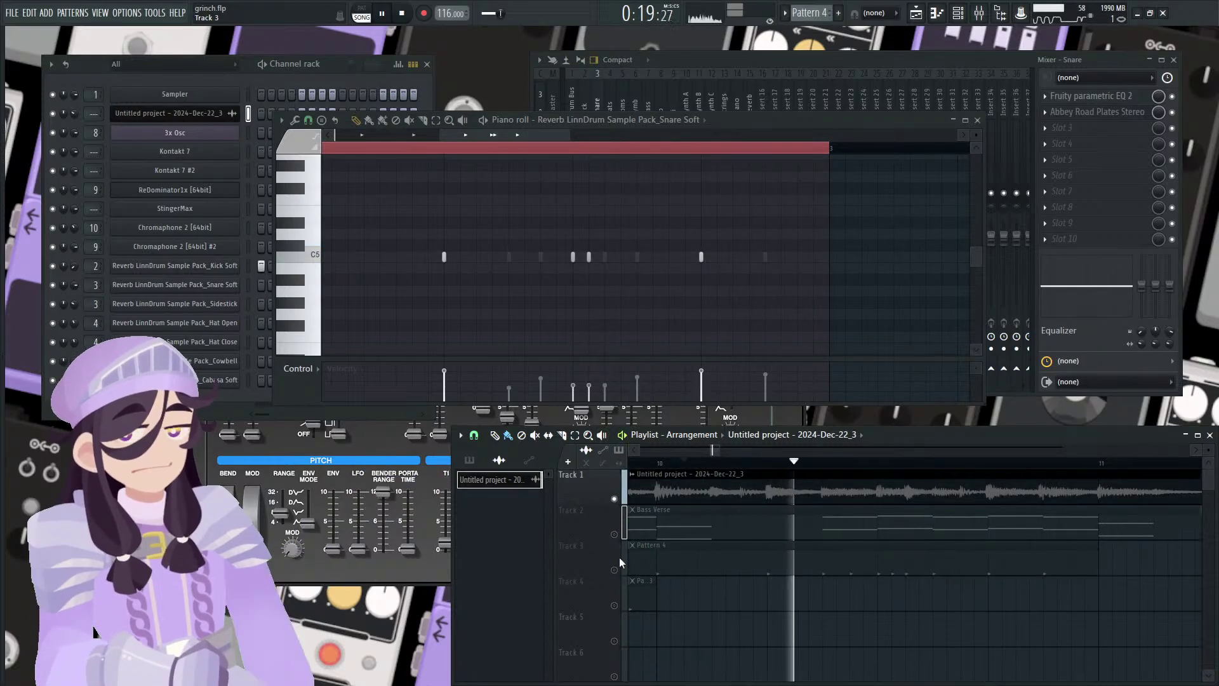
key("space")
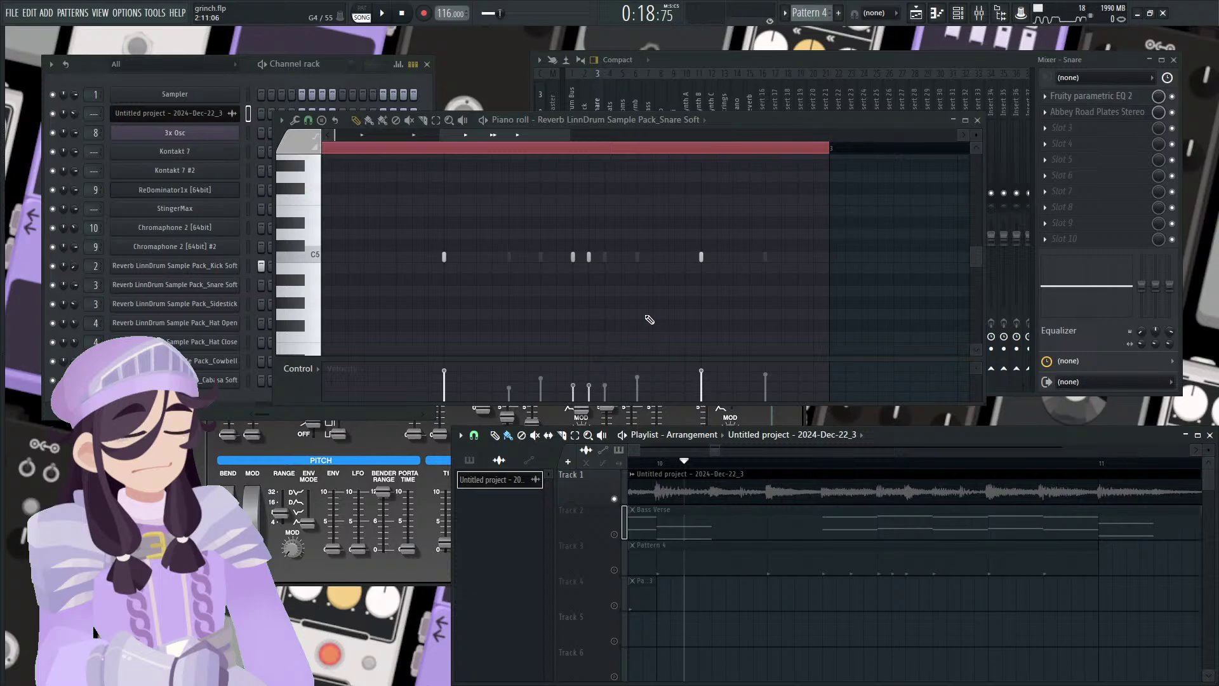
Add a Snare Soft hit at C5 on step 11 of bar 2, unmute Track 3, and play the drums against the audio clip
left_click(632, 260)
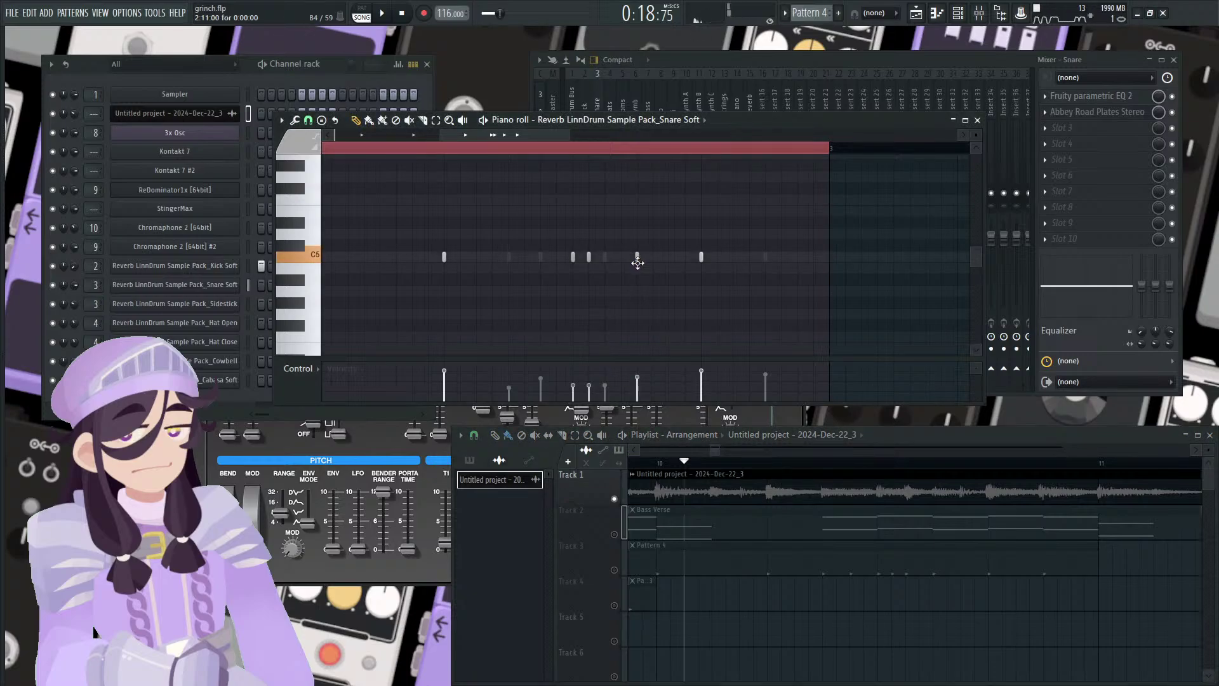
key("space")
key("space")
left_click(615, 570)
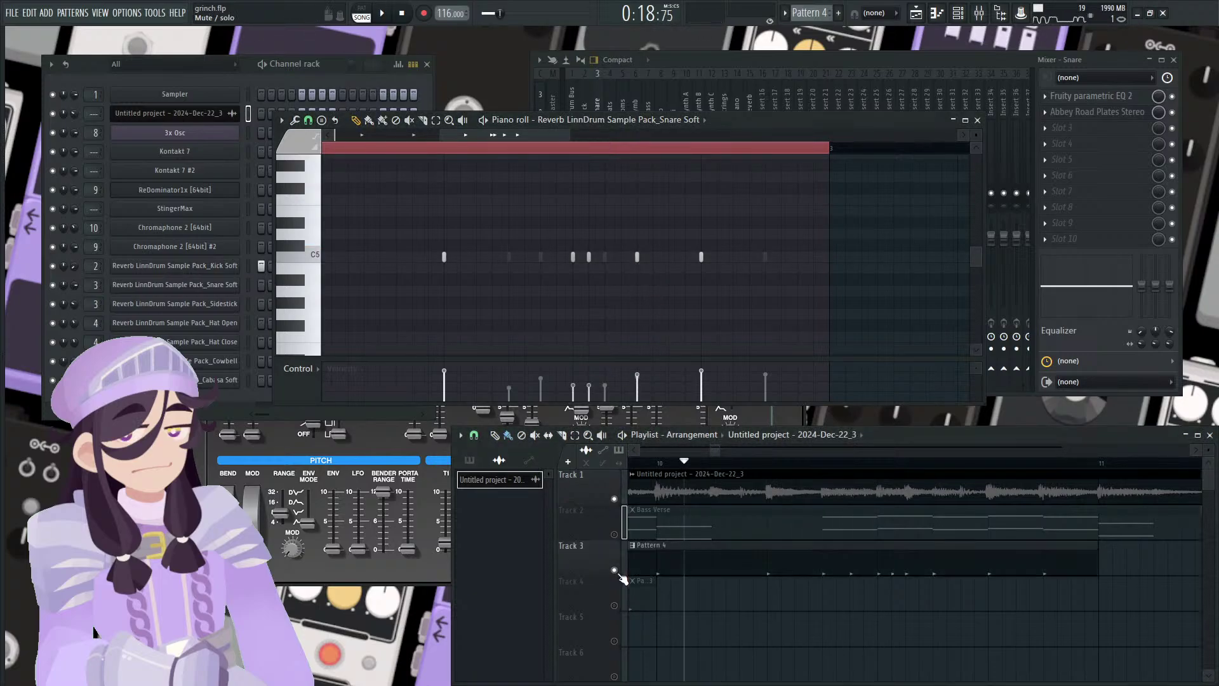
key("space")
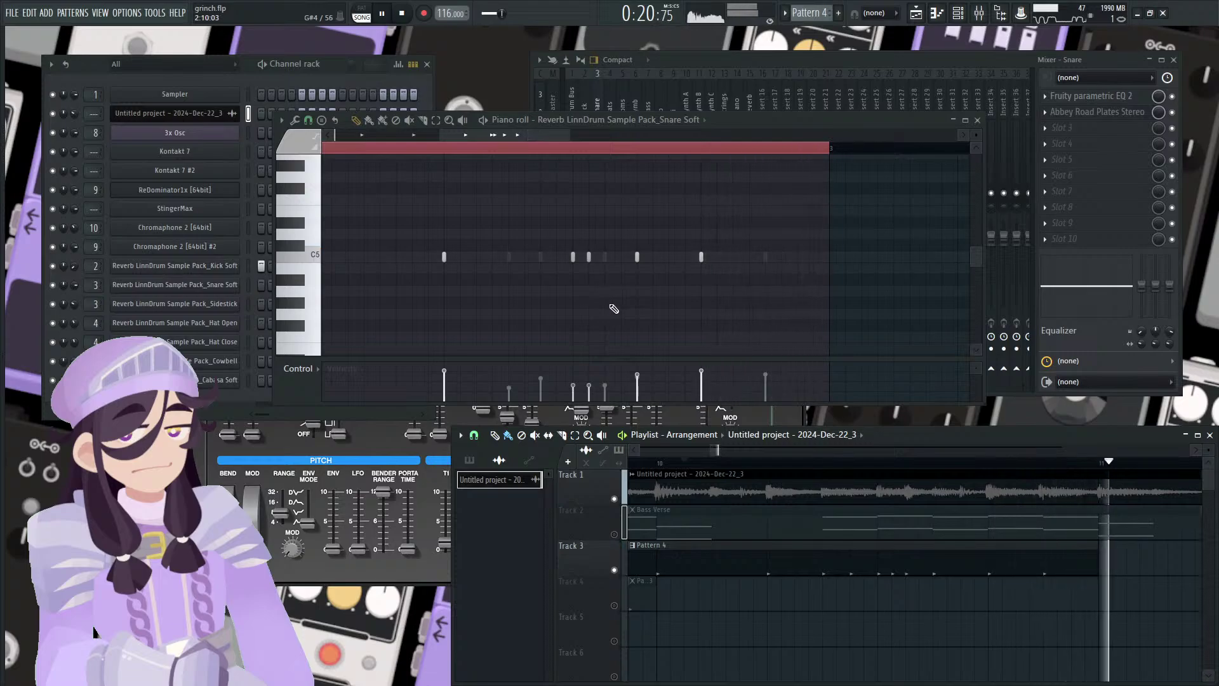
key("space")
scroll(641, 270, "down", 2)
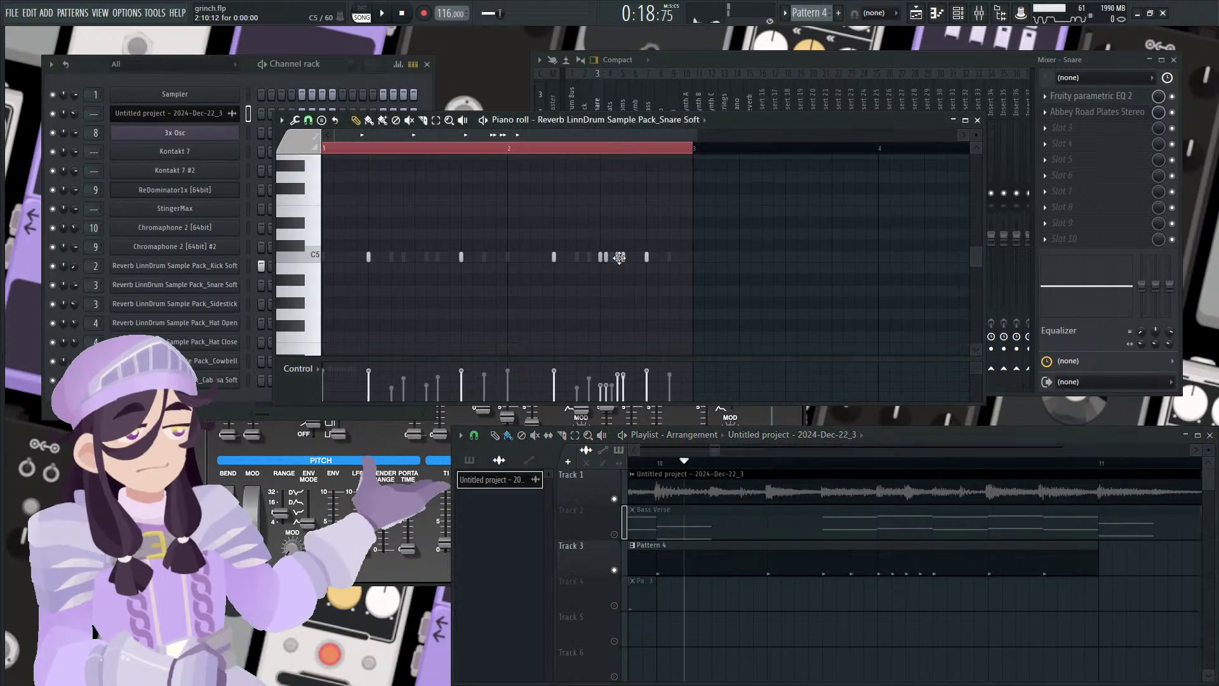
scroll(612, 305, "up", 2)
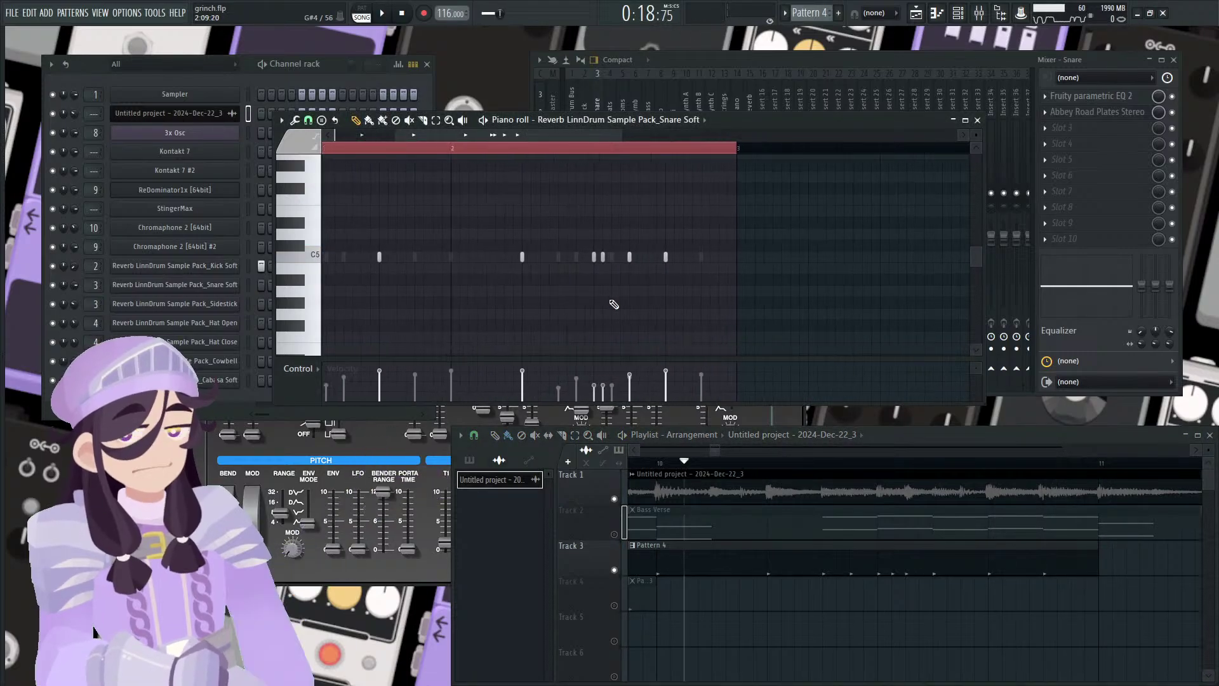
Replace the Snare Soft hit on step 11 of bar 2 with a Sidestick note at C5 and play the drums with Track 1 muted
left_click(200, 302)
scroll(554, 301, "up", 2)
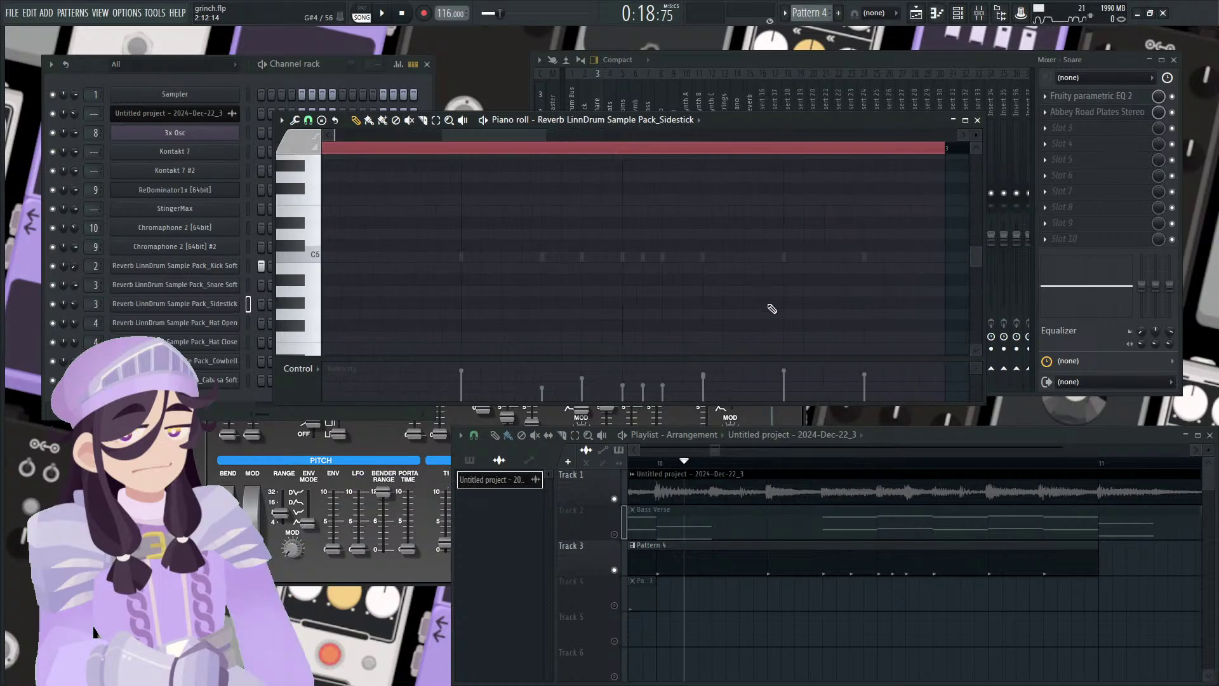
left_click(721, 256)
left_click(702, 260)
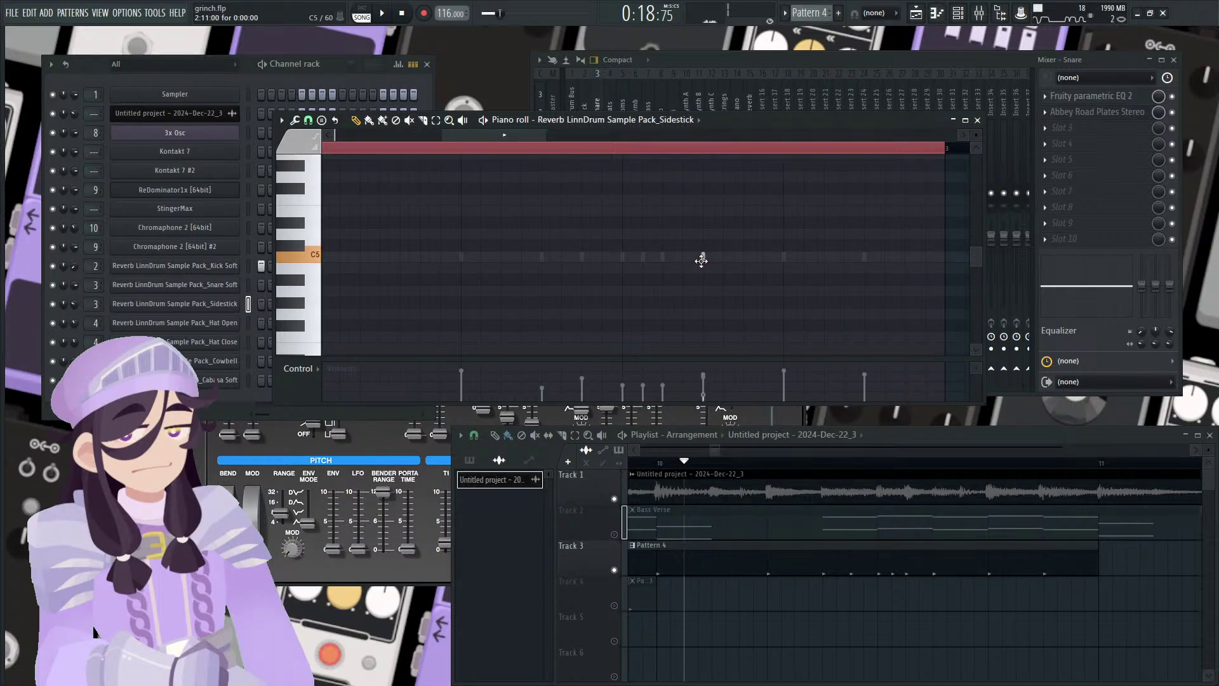
left_click(287, 82)
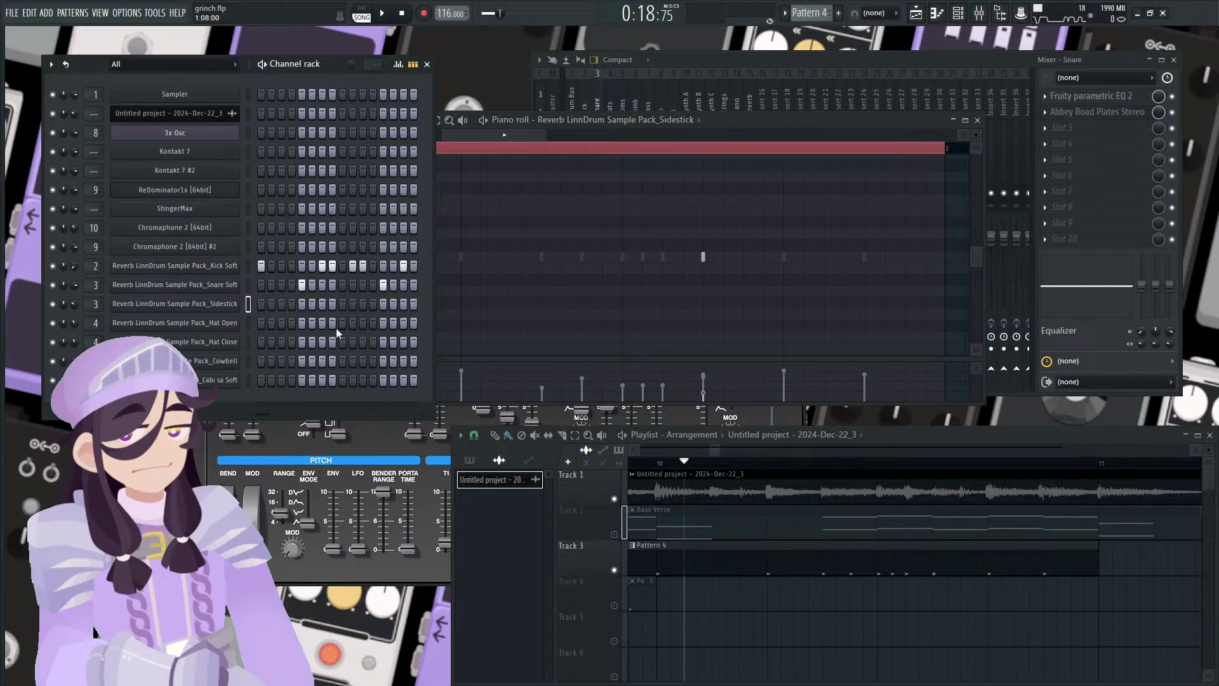
left_click(248, 286)
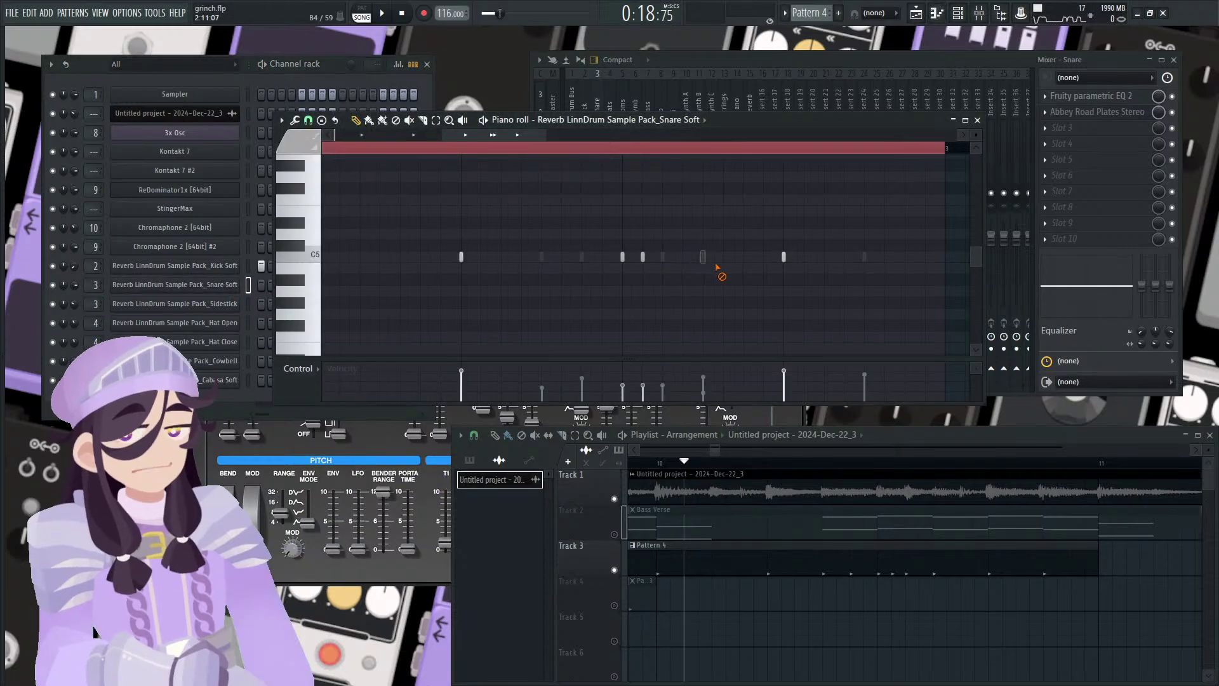
left_click(614, 498)
key("space")
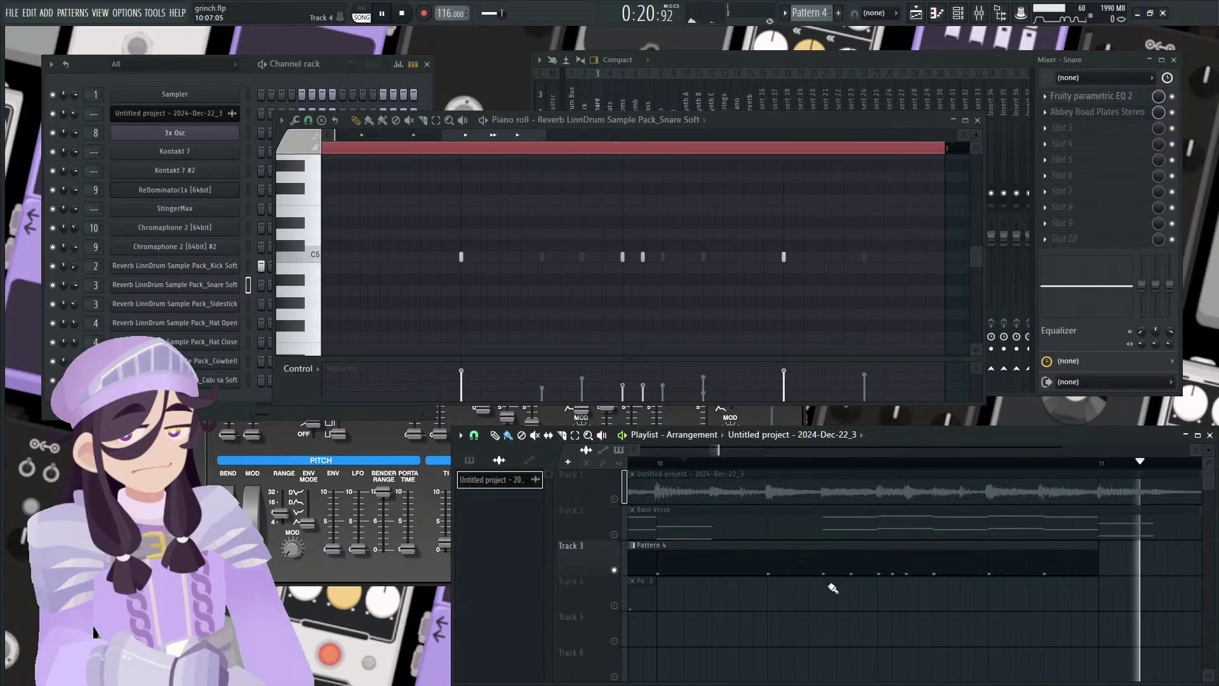
Add a Snare Soft hit at C5 on step 14 of bar 2 and play the audio clip with Track 3 muted
scroll(830, 580, "down", 3)
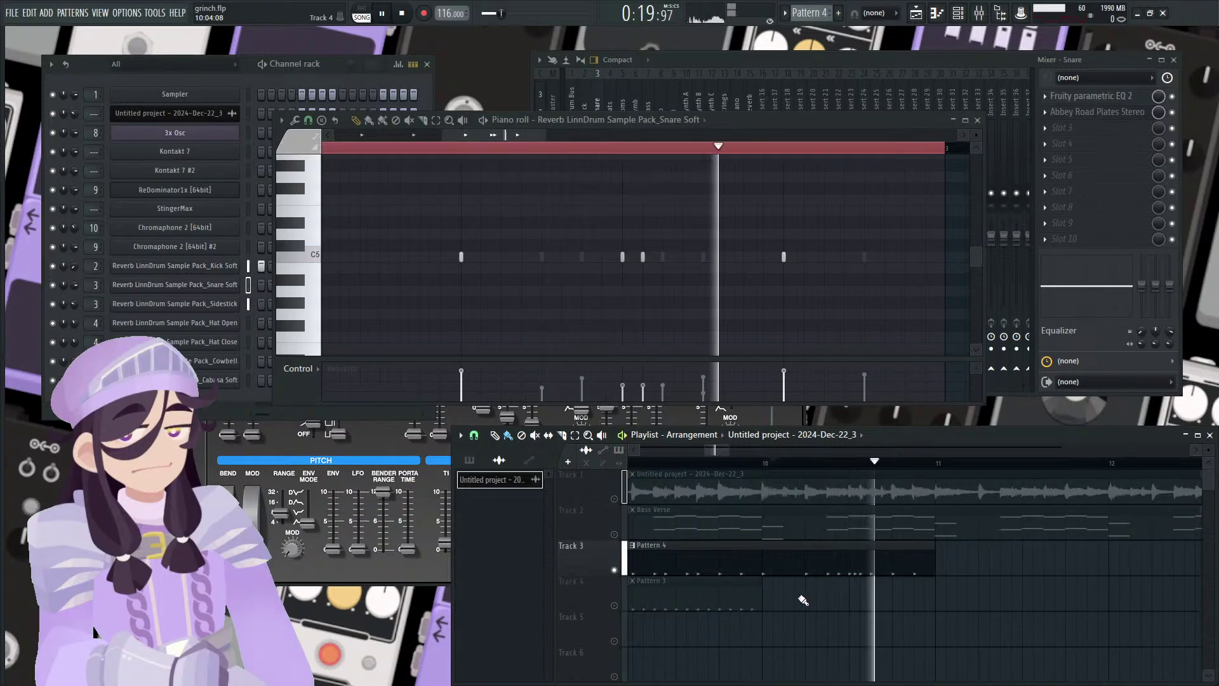
key("space")
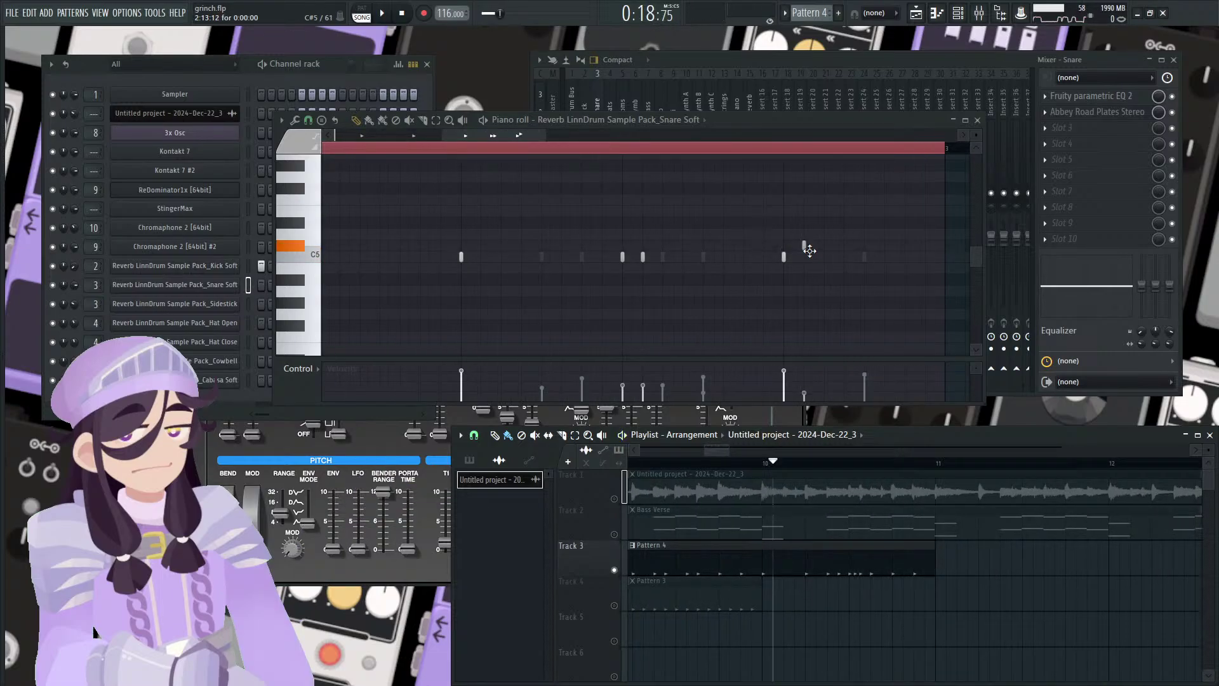
left_click_drag(809, 251, 831, 266)
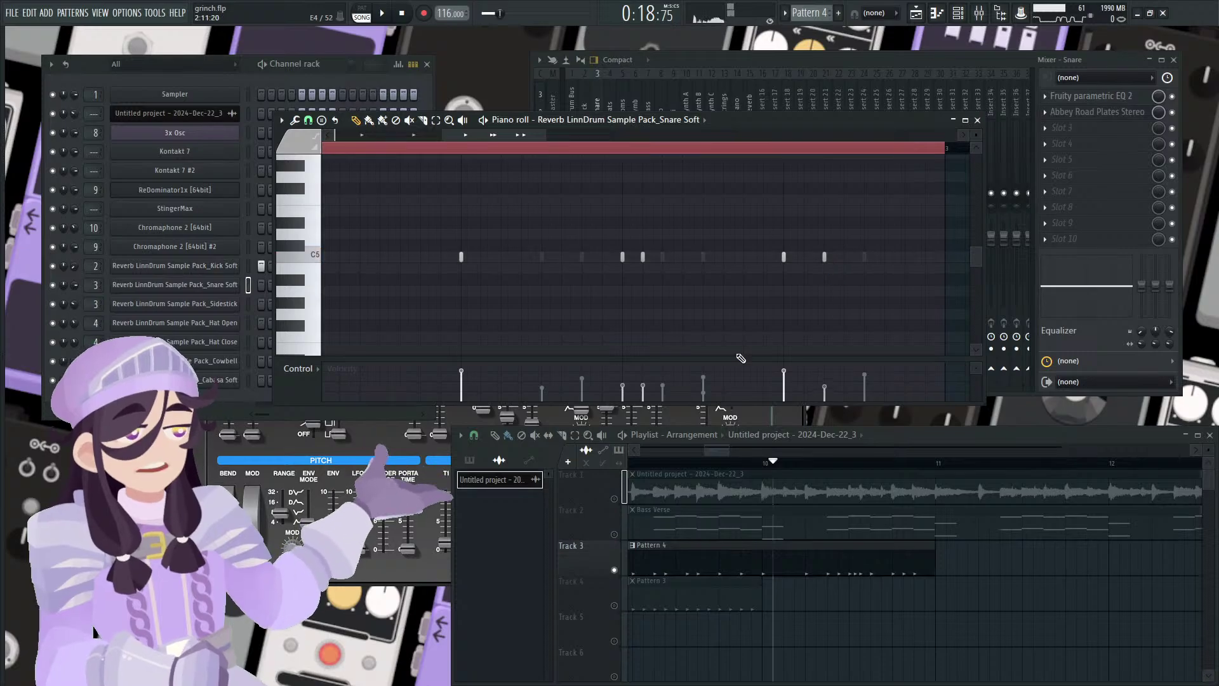
left_click(613, 498)
left_click(614, 570)
key("space")
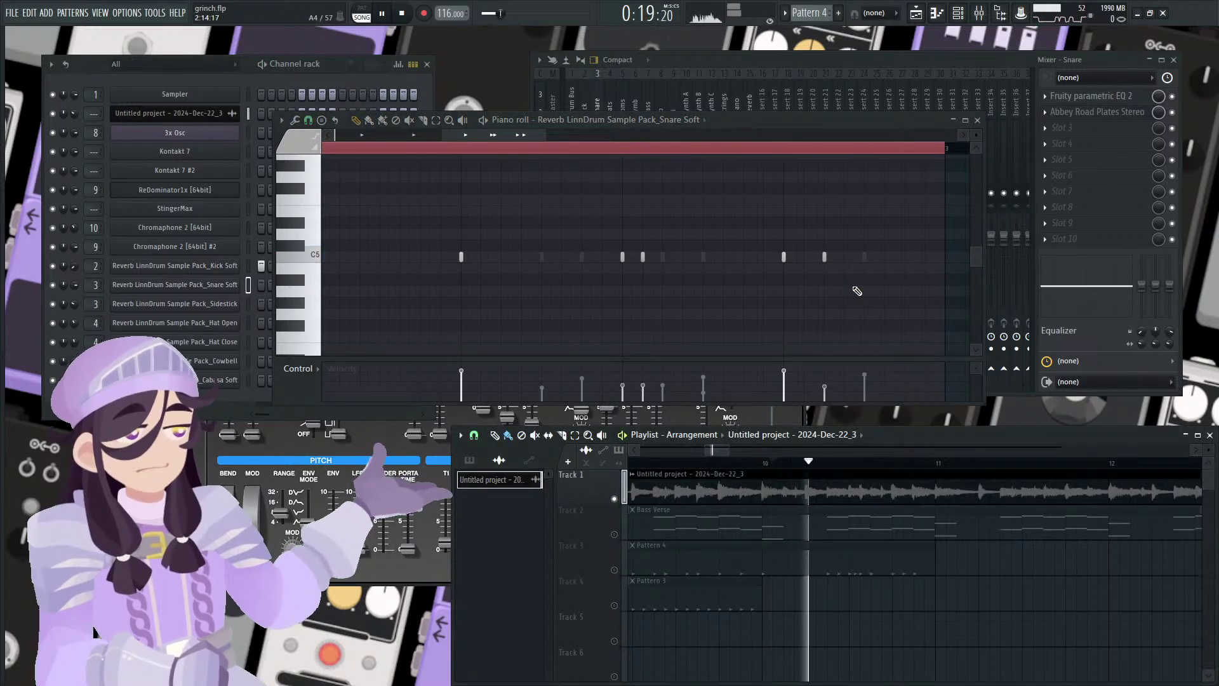
Replace the step 14 Snare Soft hit in bar 2 with one on step 12 and play the drums with the audio clip
right_click(825, 257)
key("space")
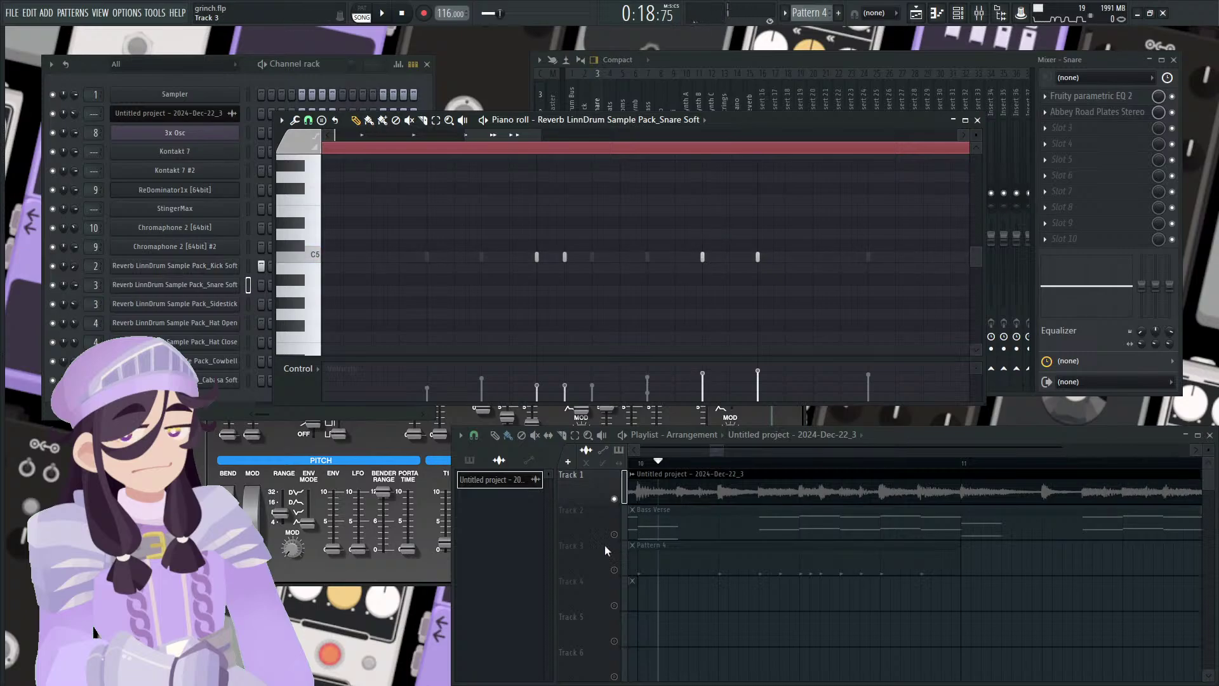
left_click(614, 569)
key("space")
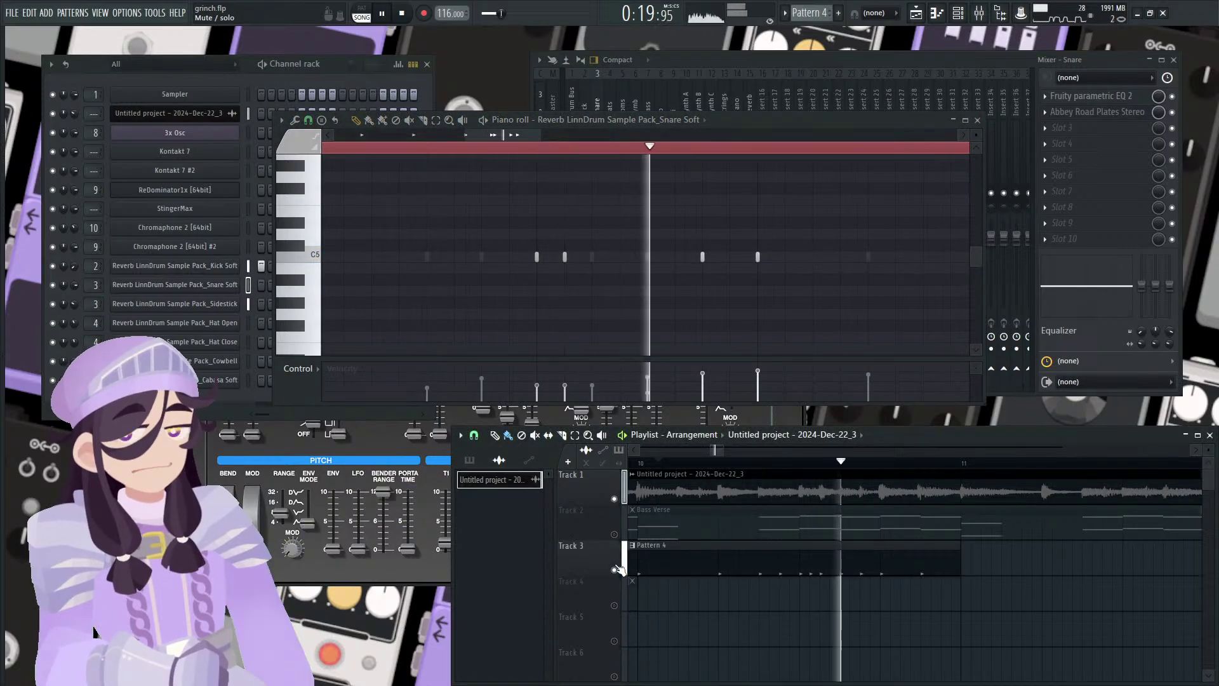
key("space")
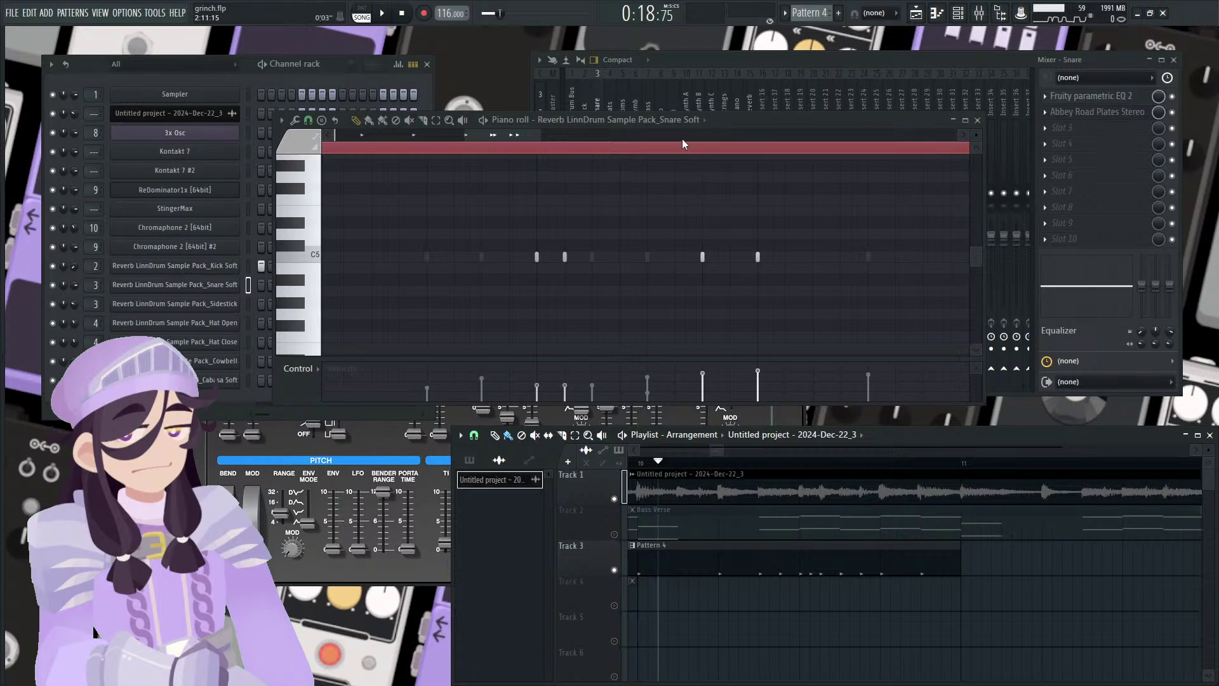
Mute Track 3 and replace the Snare Soft hit on step 12 of bar 2 with a Kick Soft hit at C5
left_click(614, 570)
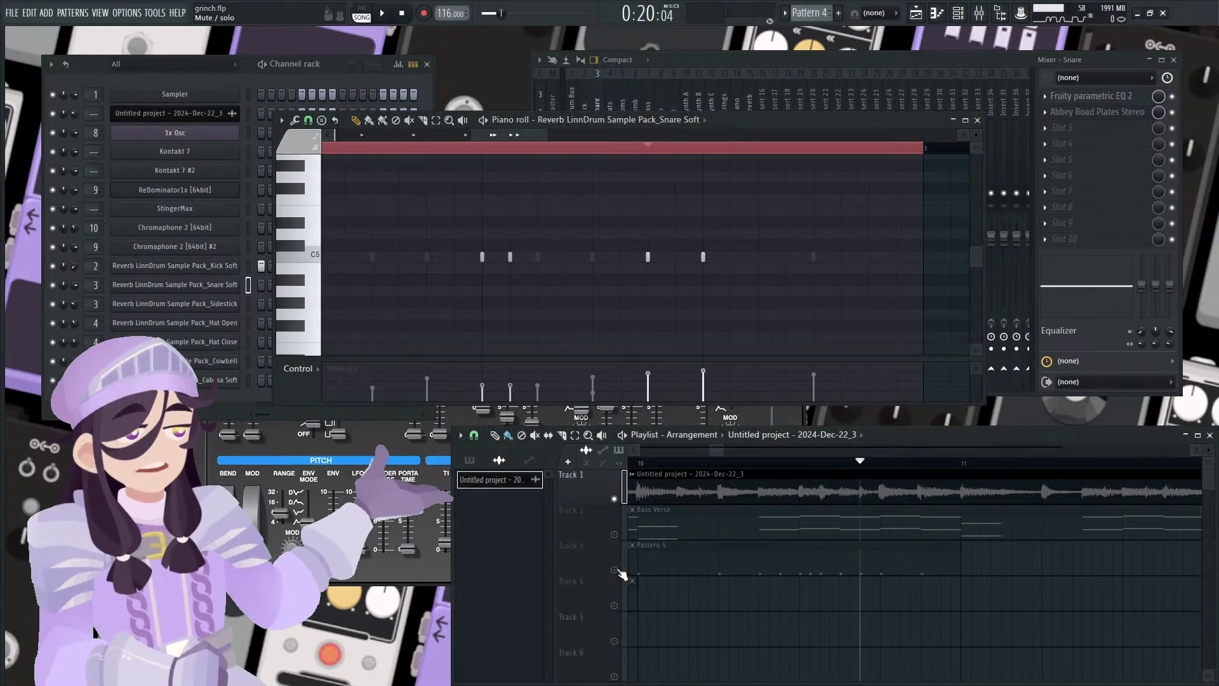
left_click(849, 463)
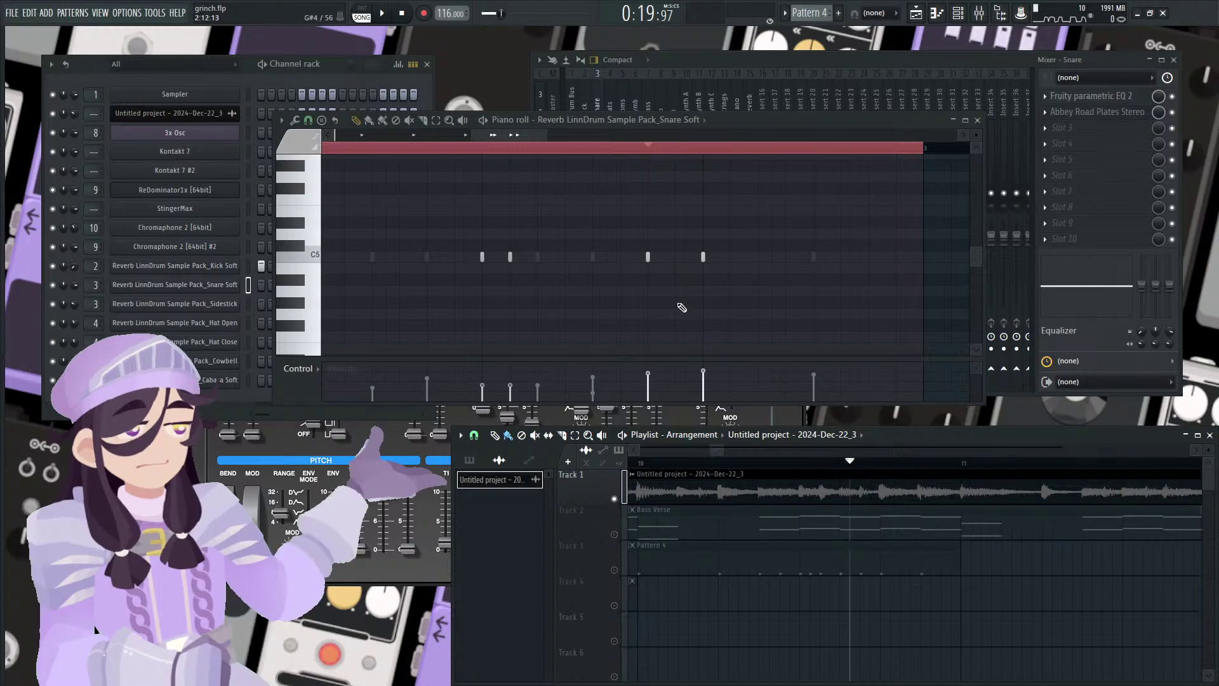
scroll(647, 289, "up", 2)
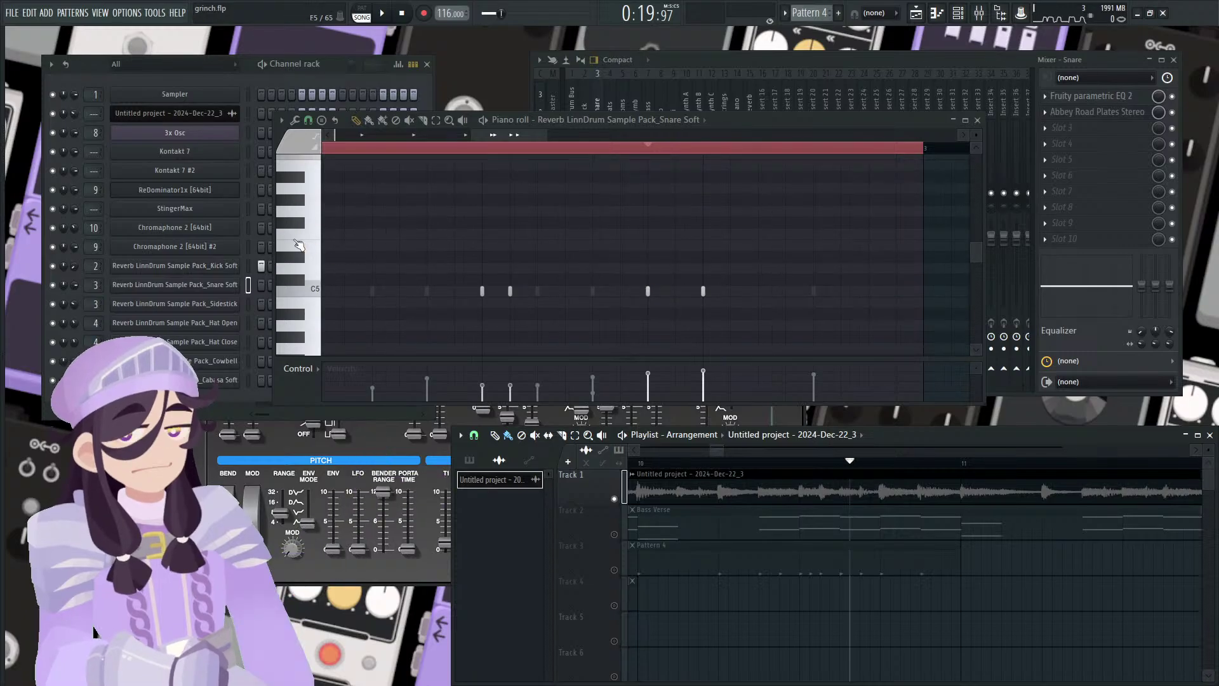
left_click(249, 265)
left_click(282, 266)
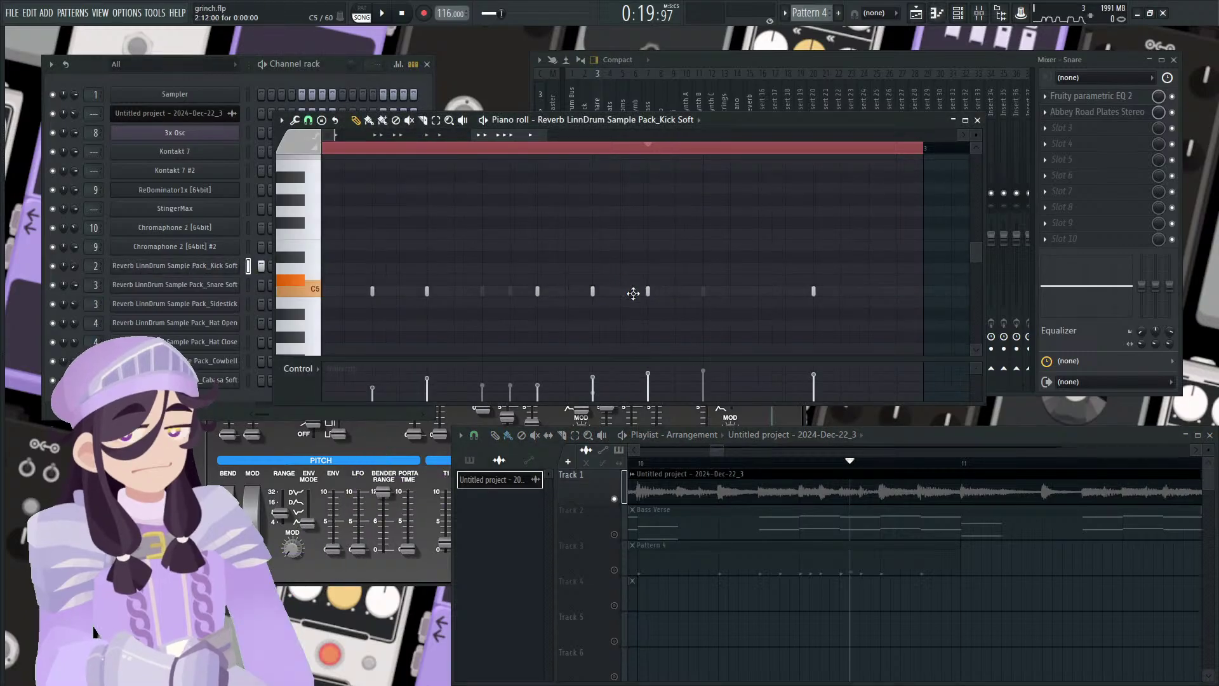
left_click(247, 285)
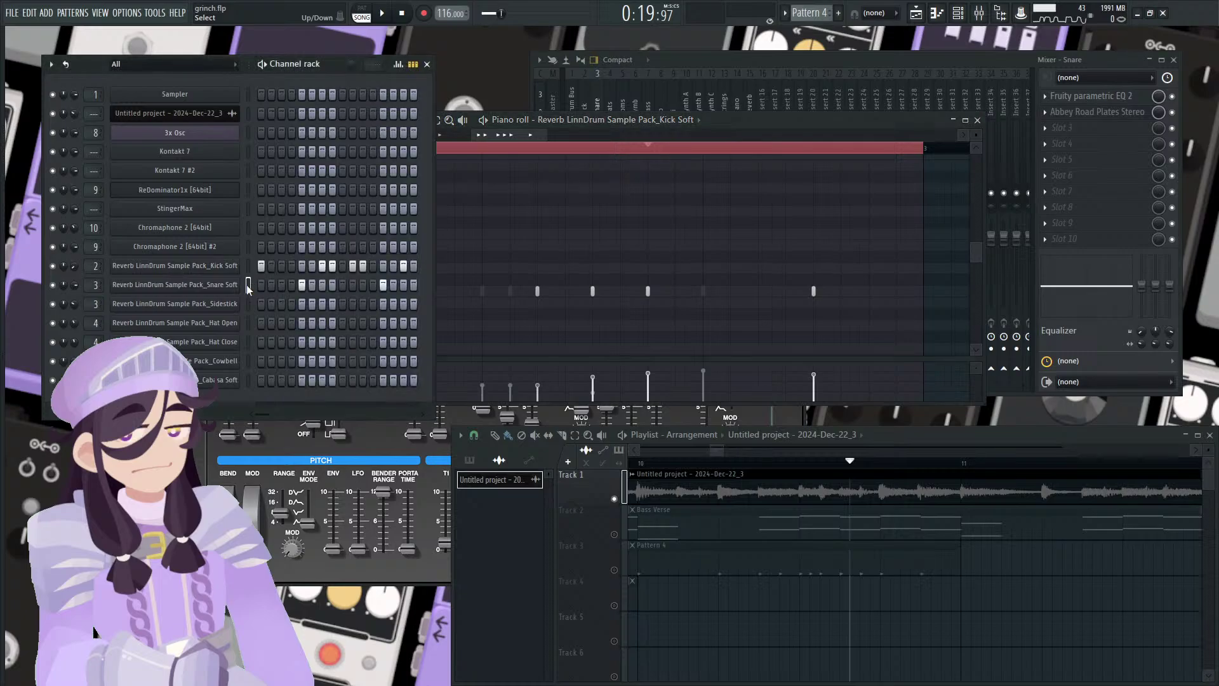
left_click(532, 278)
left_click(647, 291)
Play the audio clip alone, with Track 3 unmuted, and then play the drums with Track 1 muted
key("space")
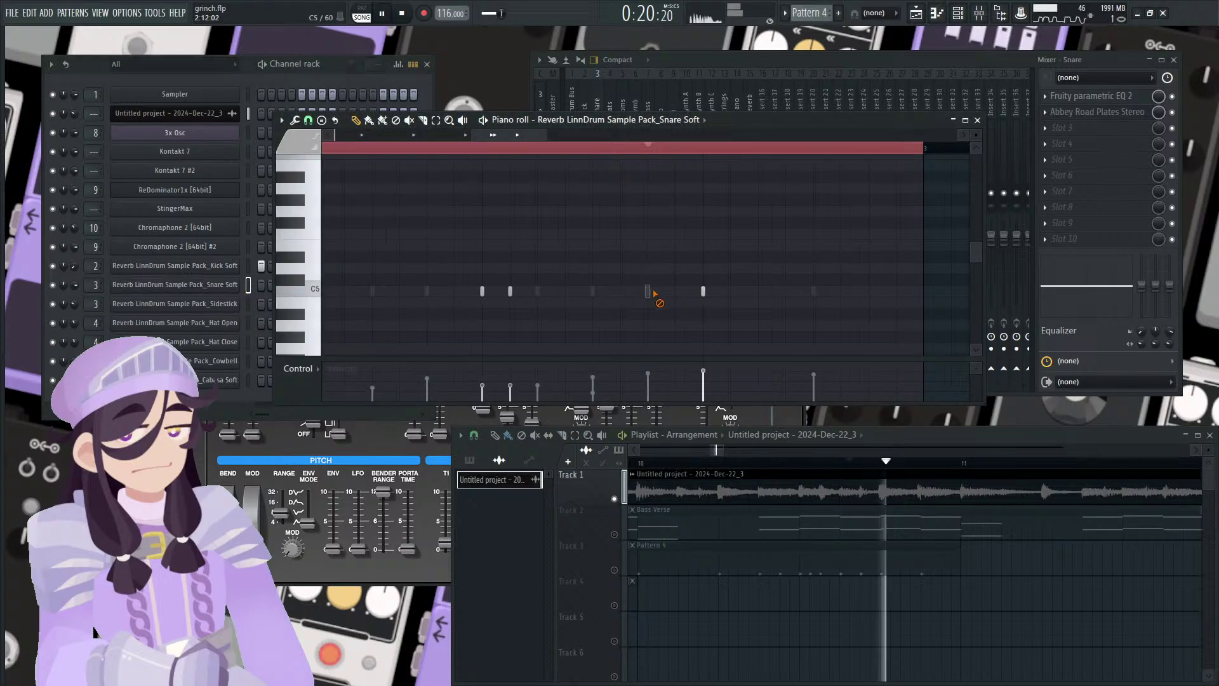
key("space")
left_click(613, 570)
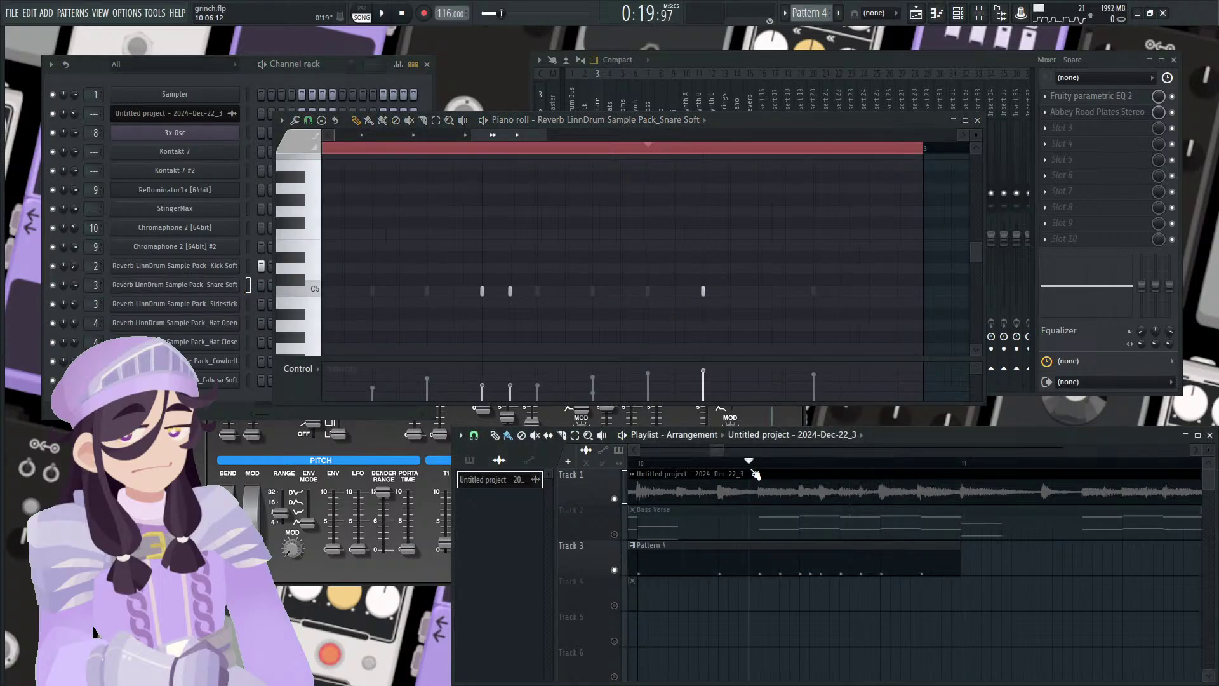
key("space")
key("space")
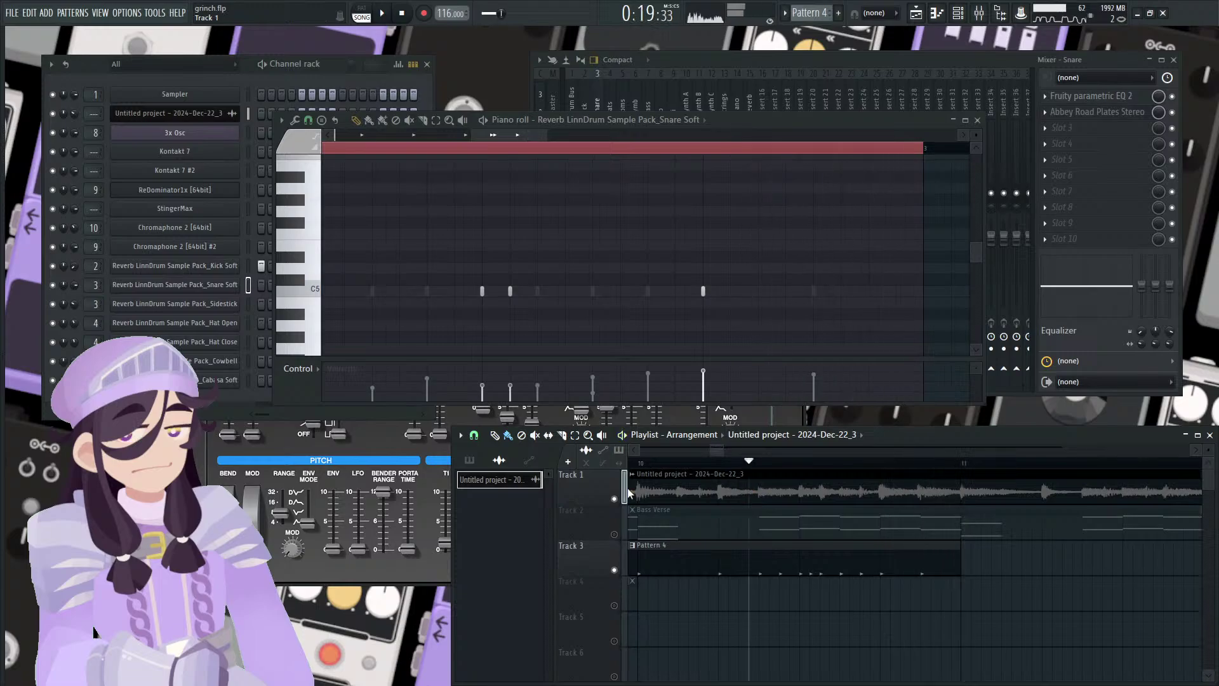
left_click(614, 499)
key("space")
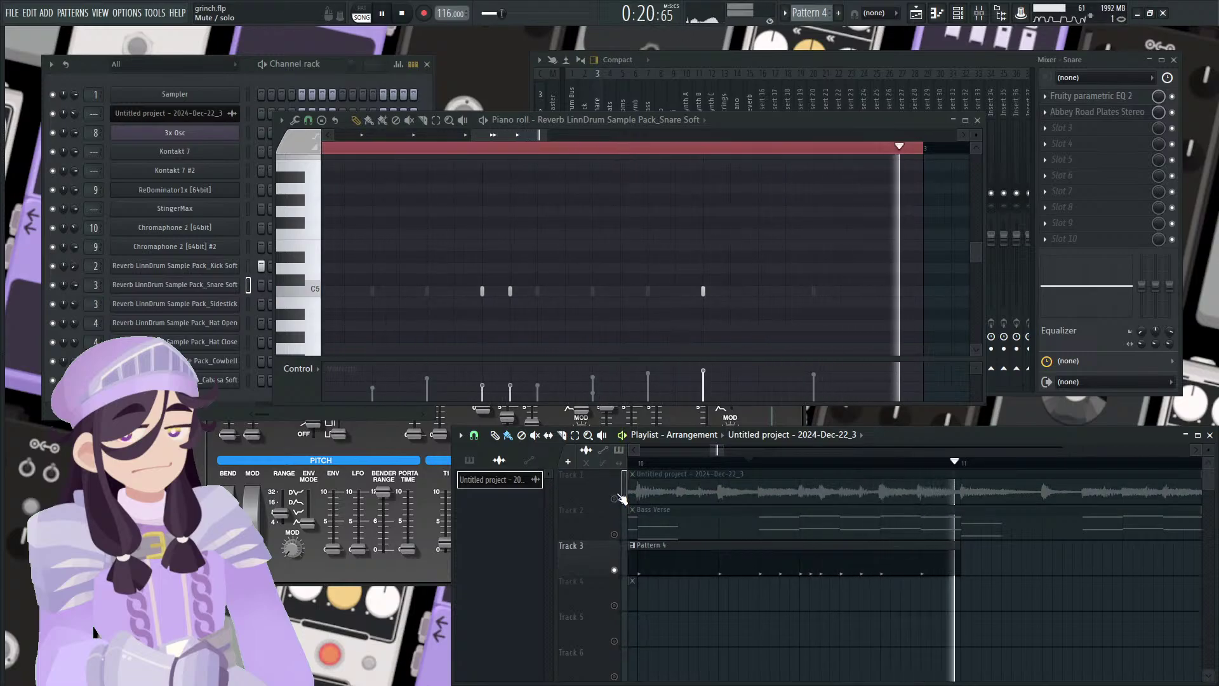
key("space")
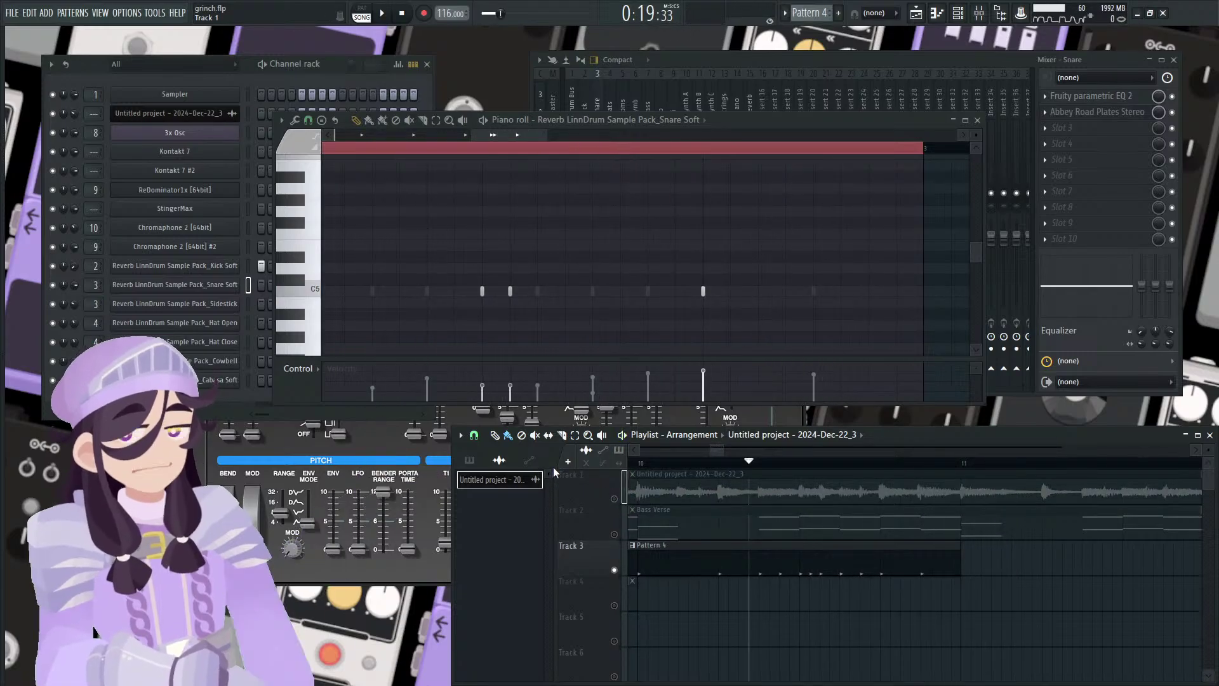
Place a second Pattern 3 clip at bar 10 on Track 4, unmute the track, and play it with Pattern 4
scroll(551, 486, "down", 3)
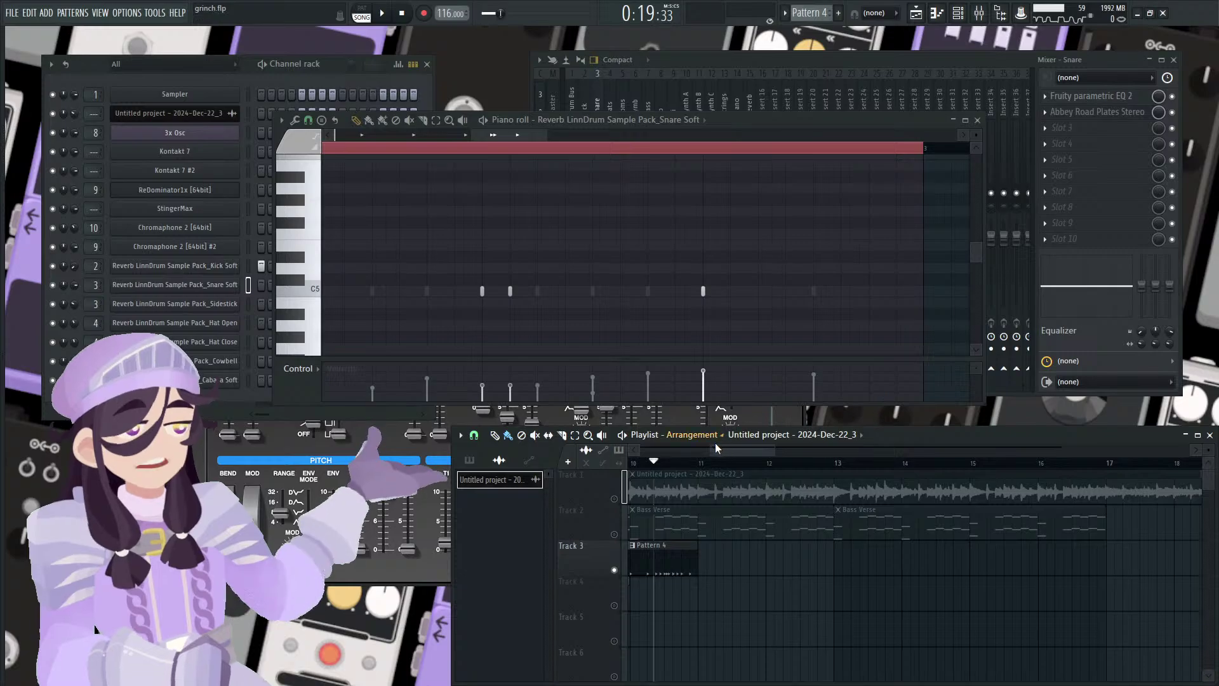
left_click_drag(711, 452, 709, 452)
left_click(749, 597)
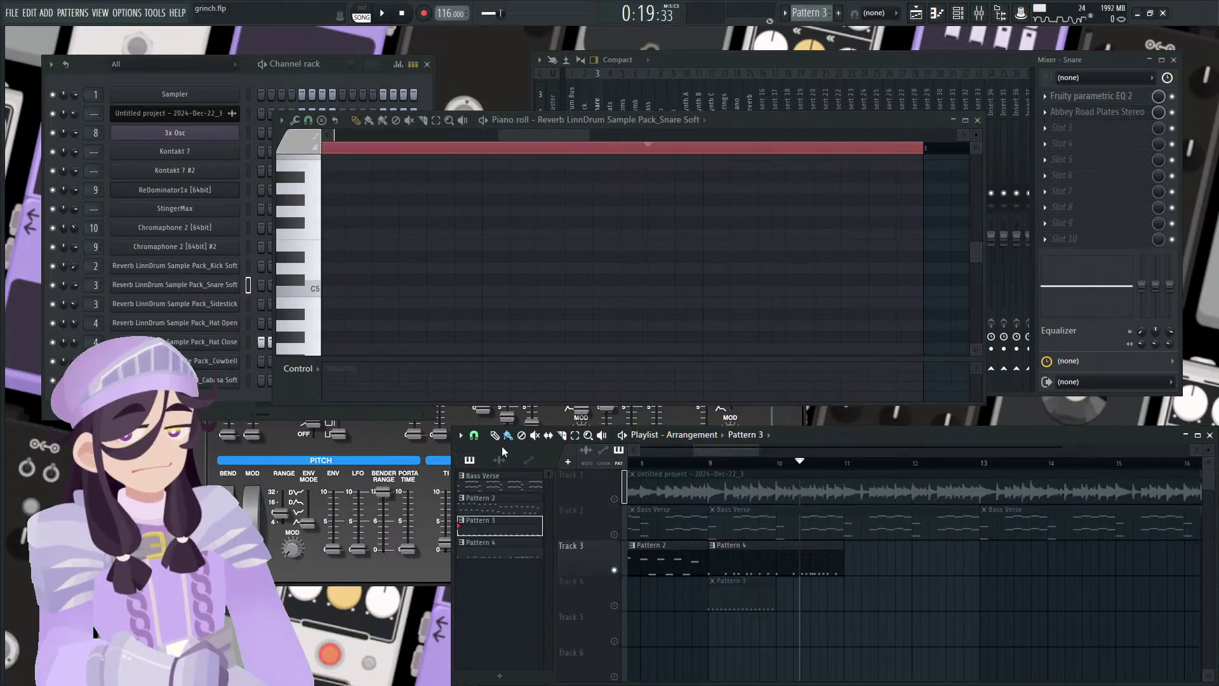
left_click(783, 599)
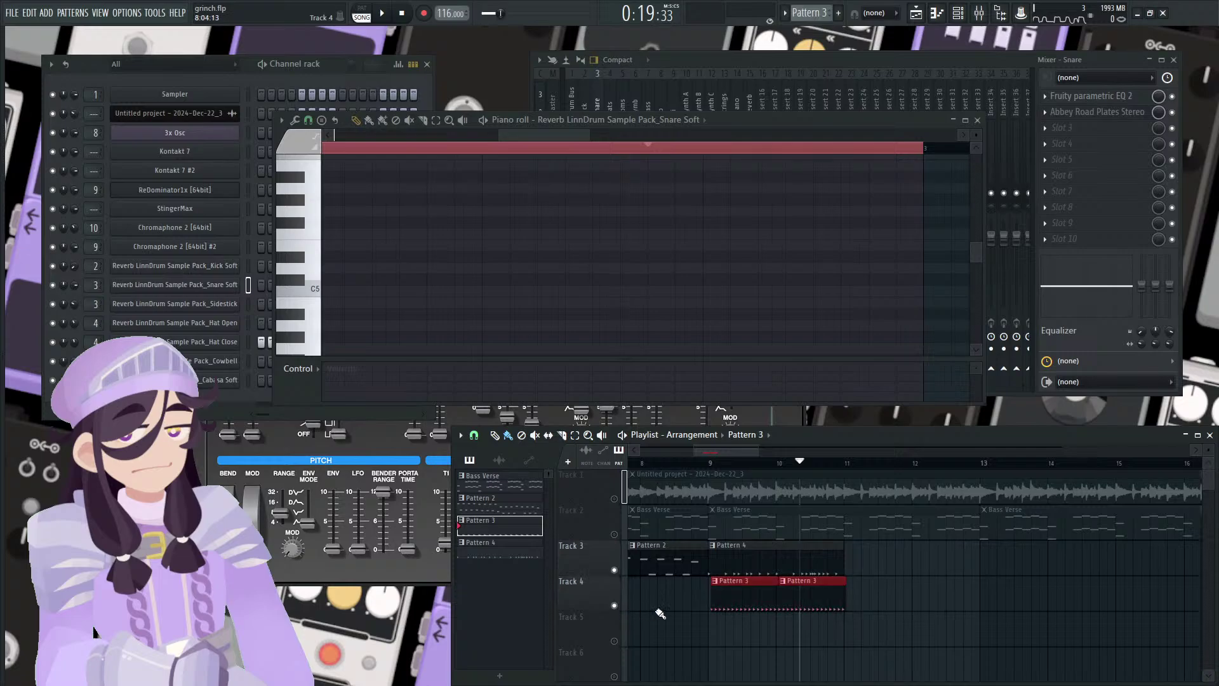
scroll(683, 617, "up", 2)
scroll(683, 618, "up", 2)
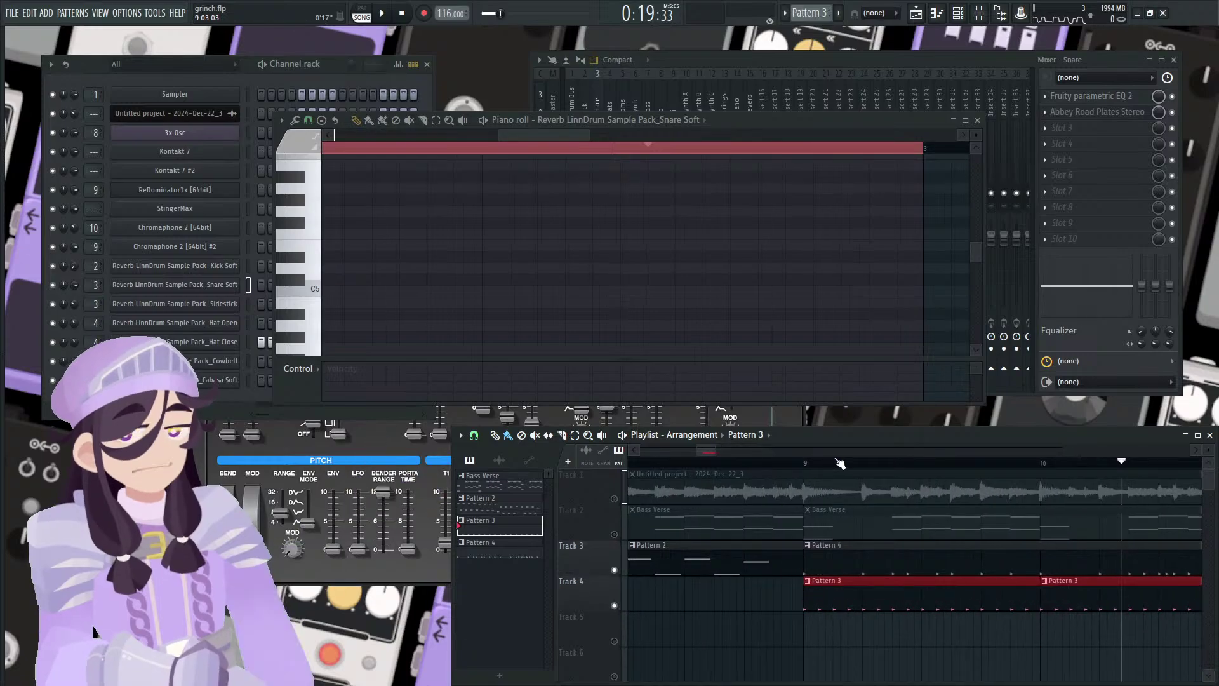
key("space")
scroll(731, 571, "down", 3)
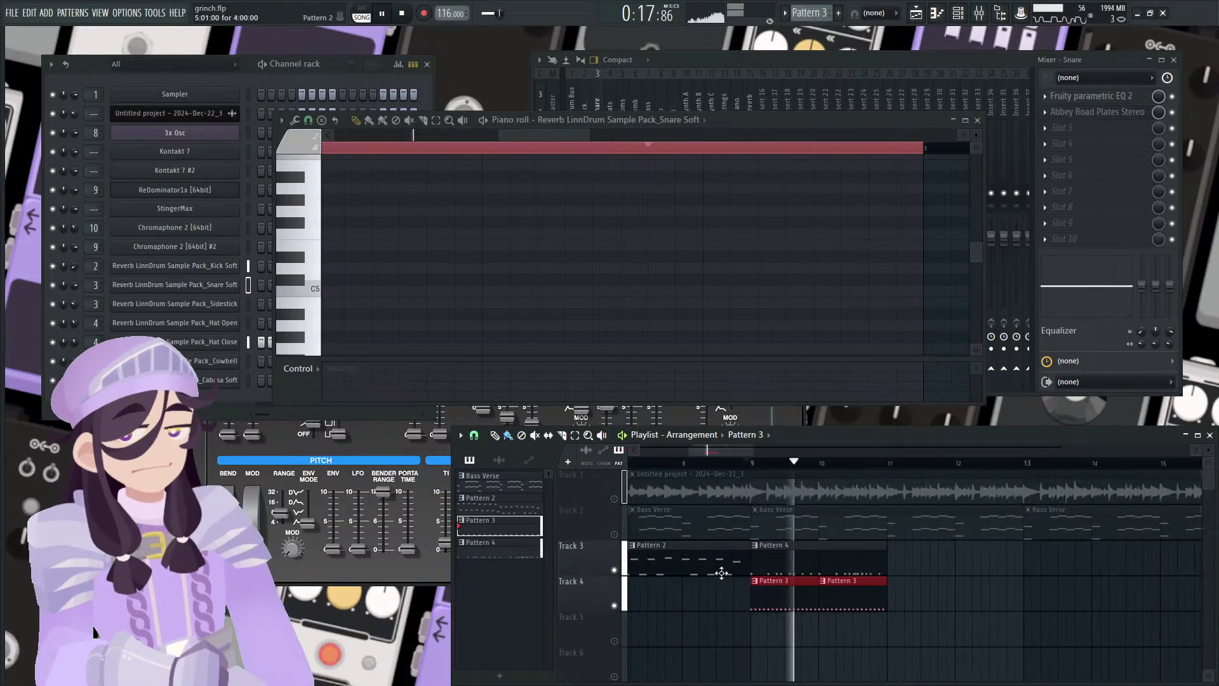
Set the left output gain of the Hats track's dbx-160 Stereo compressor to about -12.8 while the drums play
left_click(608, 95)
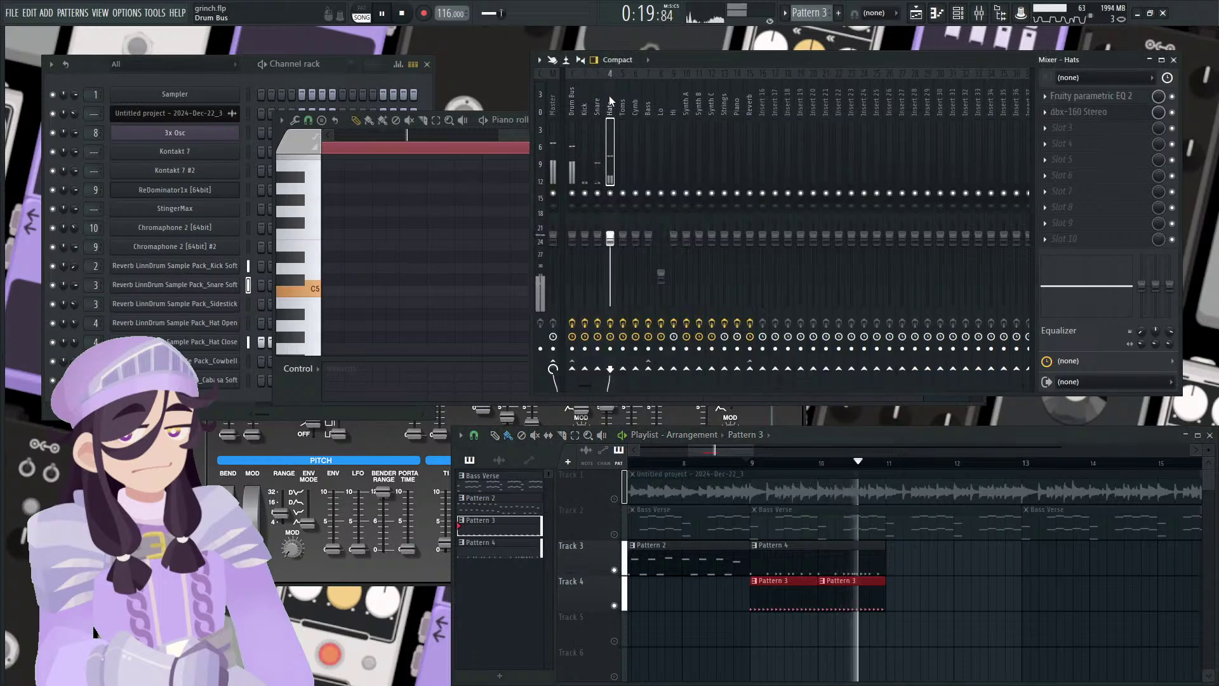
left_click(1079, 112)
key("space")
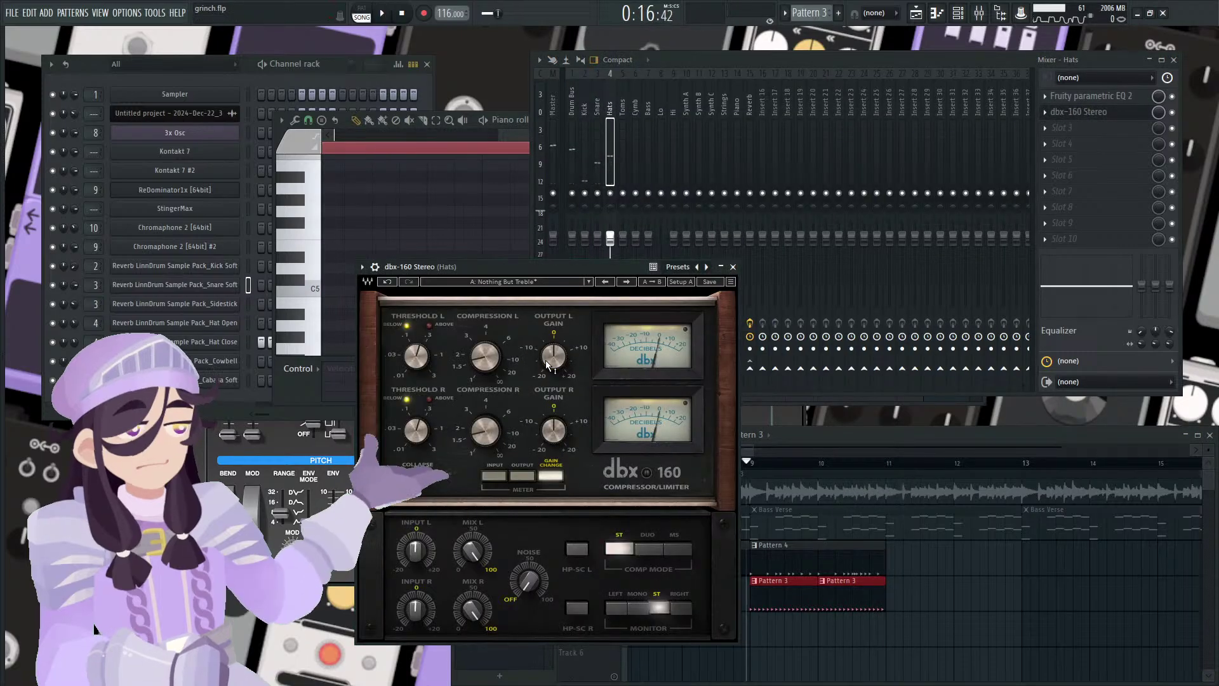
key("space")
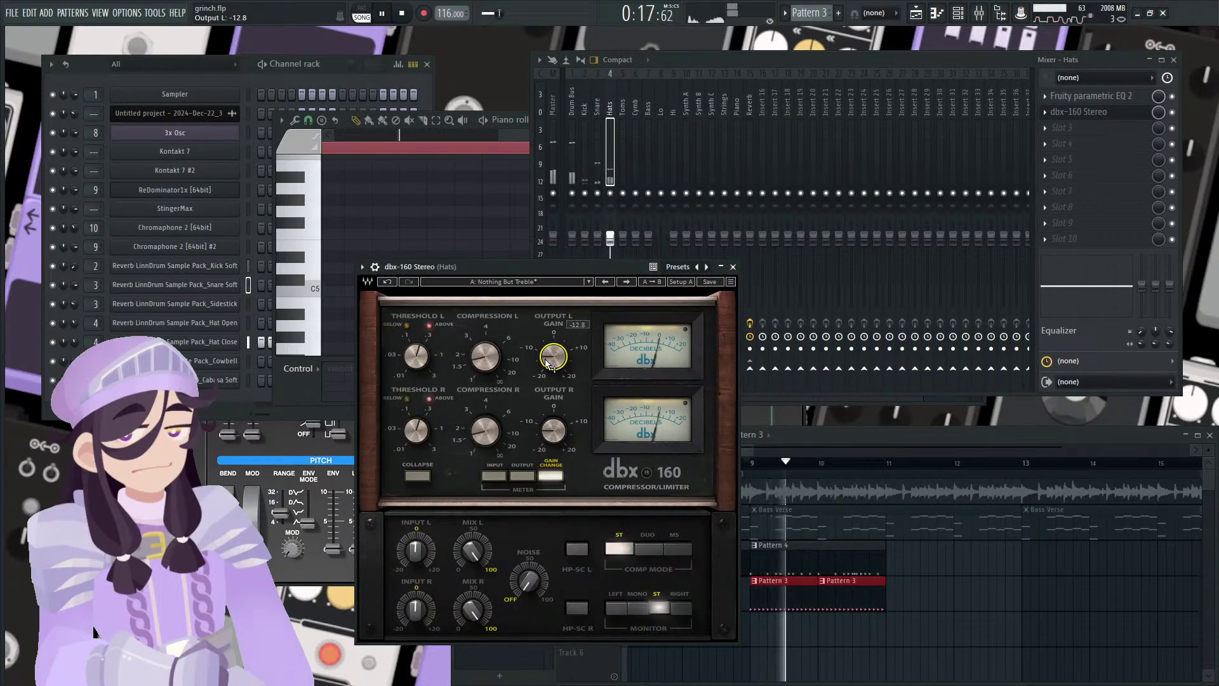
key("Escape")
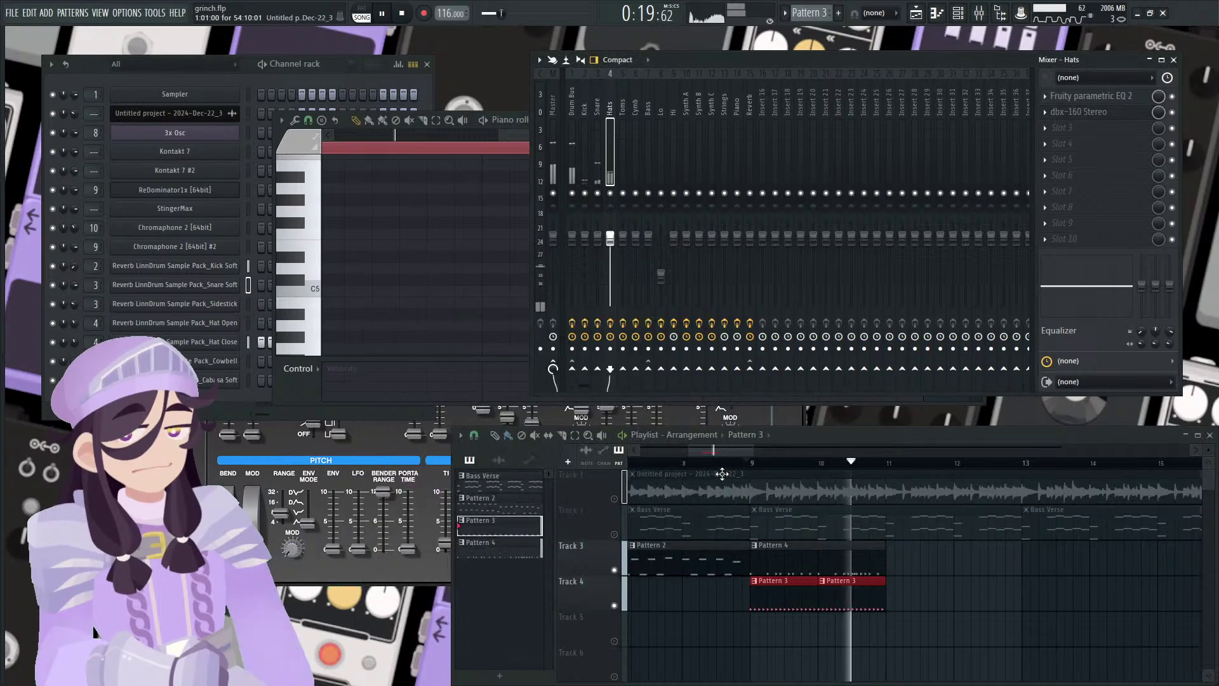
Unmute Track 2 and play the Bass Verse clips together with the drum patterns from bar 9
key("space")
left_click(613, 534)
key("space")
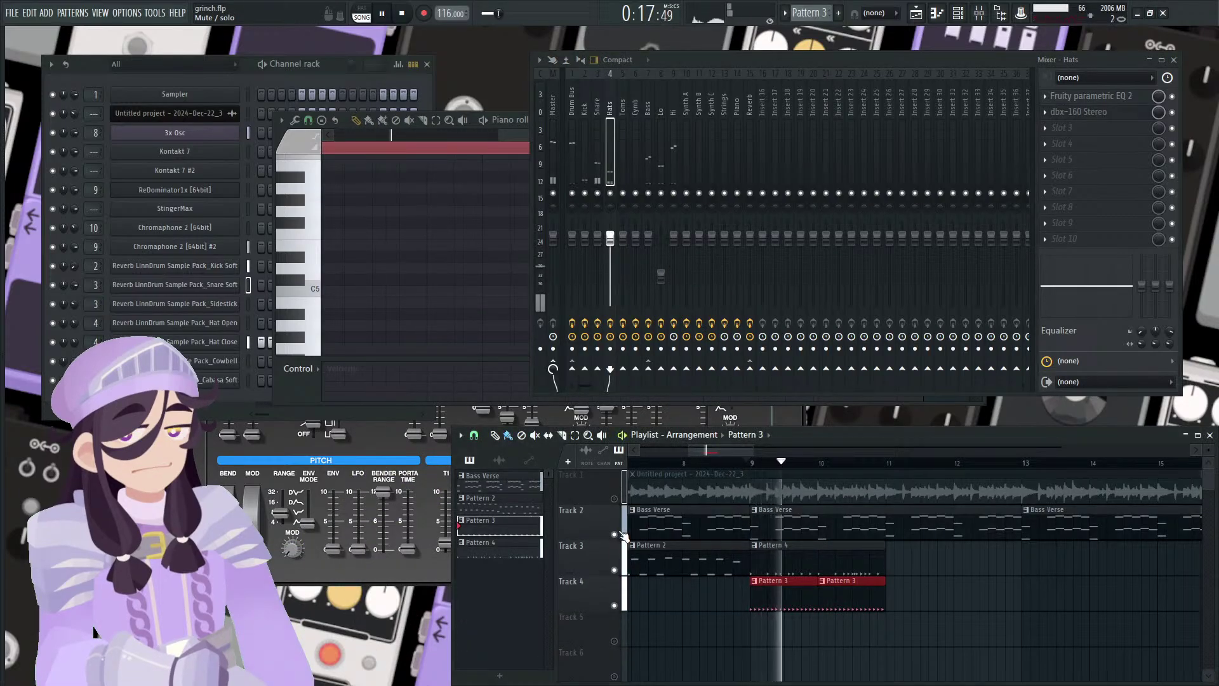
Move the Pattern 4 clip and both Pattern 3 clips at bars 9 and 10 down one track
left_click(657, 546)
scroll(657, 546, "down", 4)
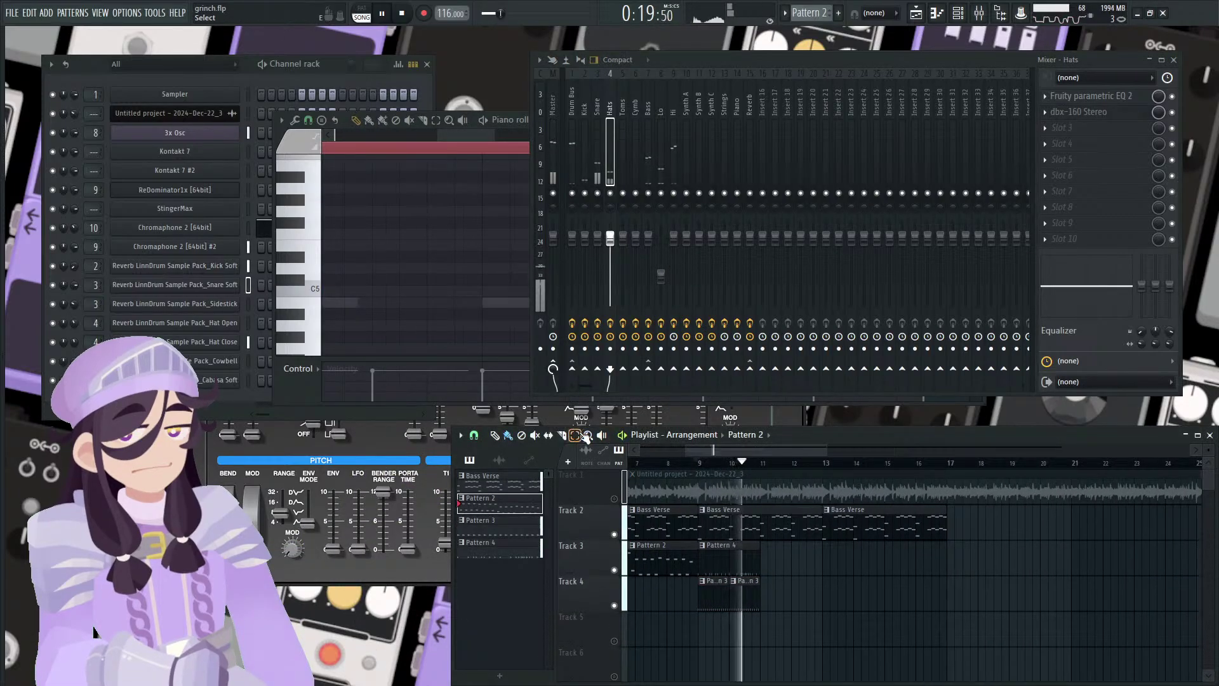
left_click_drag(780, 577, 703, 564)
key("space")
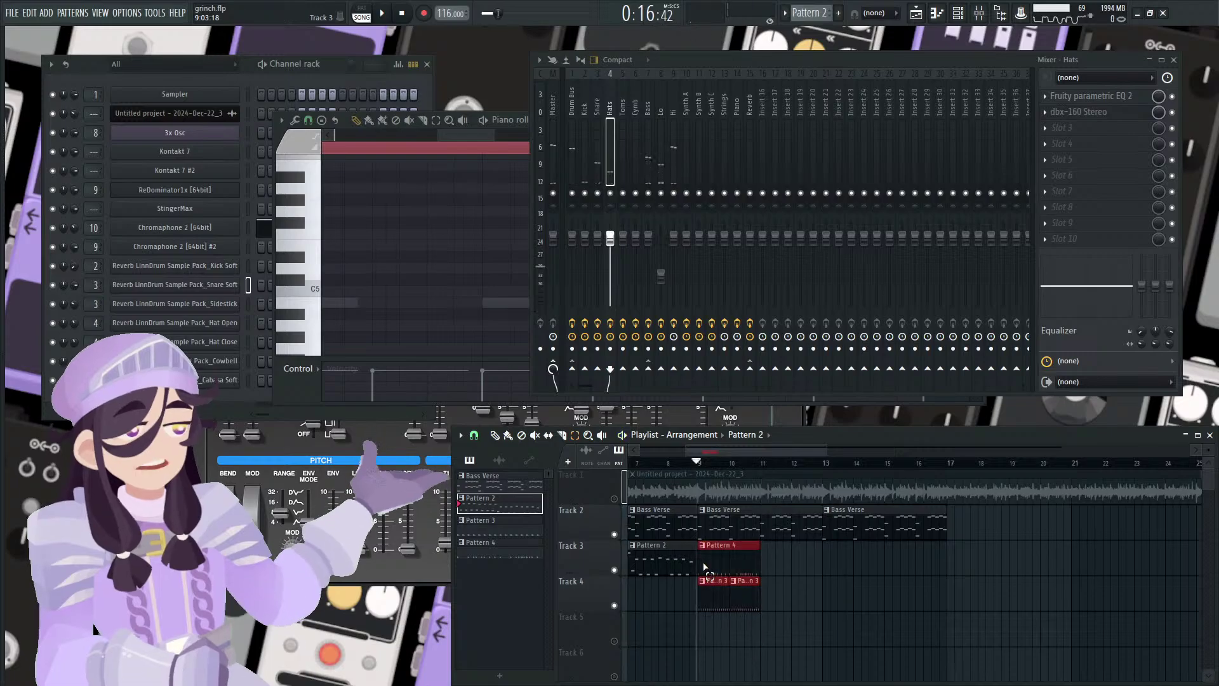
key("shift+Down")
Duplicate the Pattern 2 clip along Track 3 under the Bass Verse clips at about bars 5, 9 and 13
left_click(666, 546)
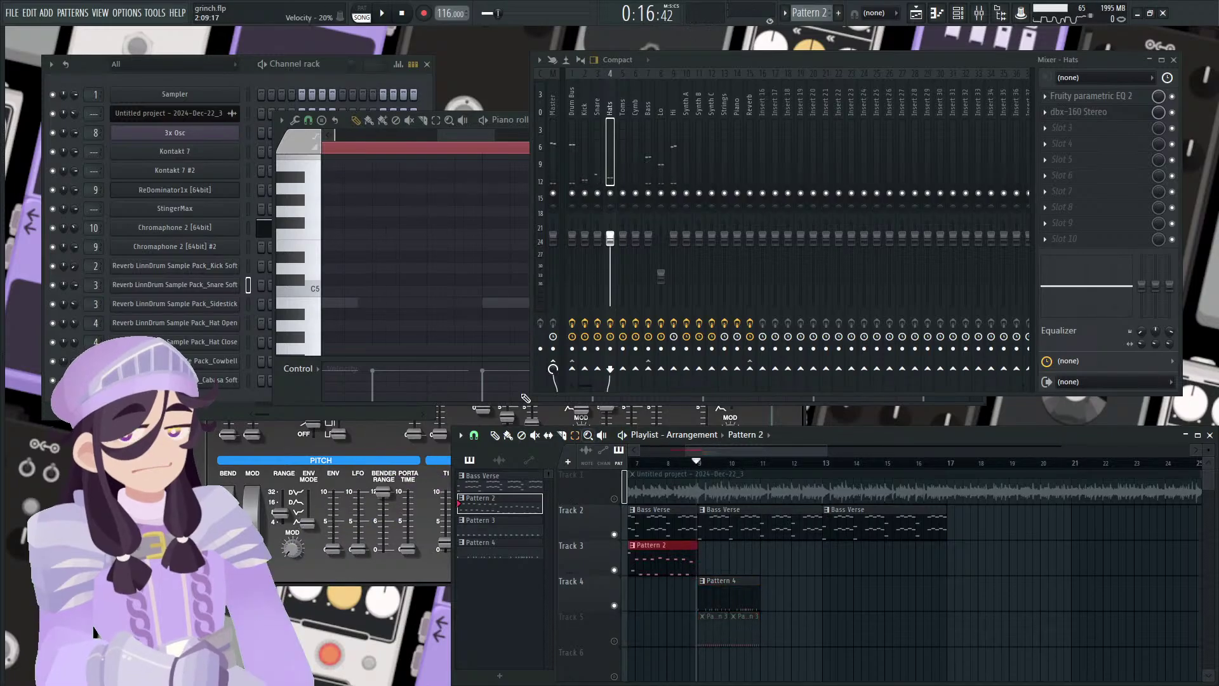
left_click_drag(653, 563, 755, 556)
scroll(827, 563, "left", 5)
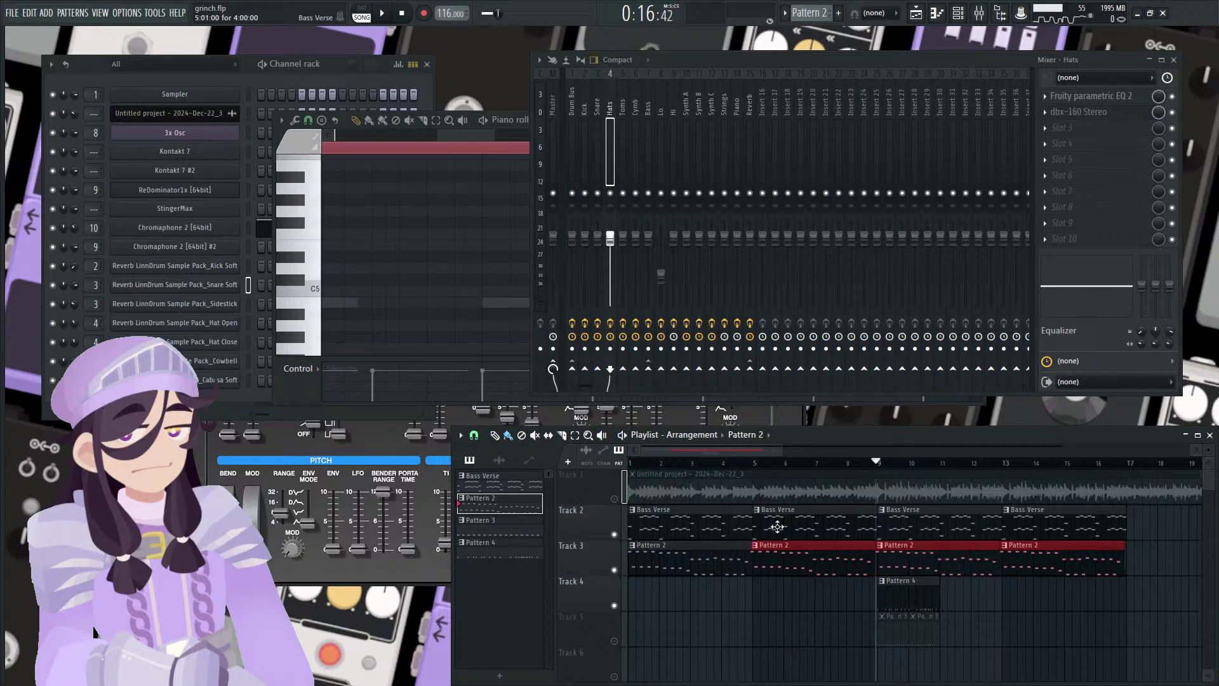
Play the arrangement and shift the duplicated Pattern 2 clips one step later, aligning the first with bar 5
key("space")
scroll(732, 494, "up", 3)
scroll(732, 494, "up", 5)
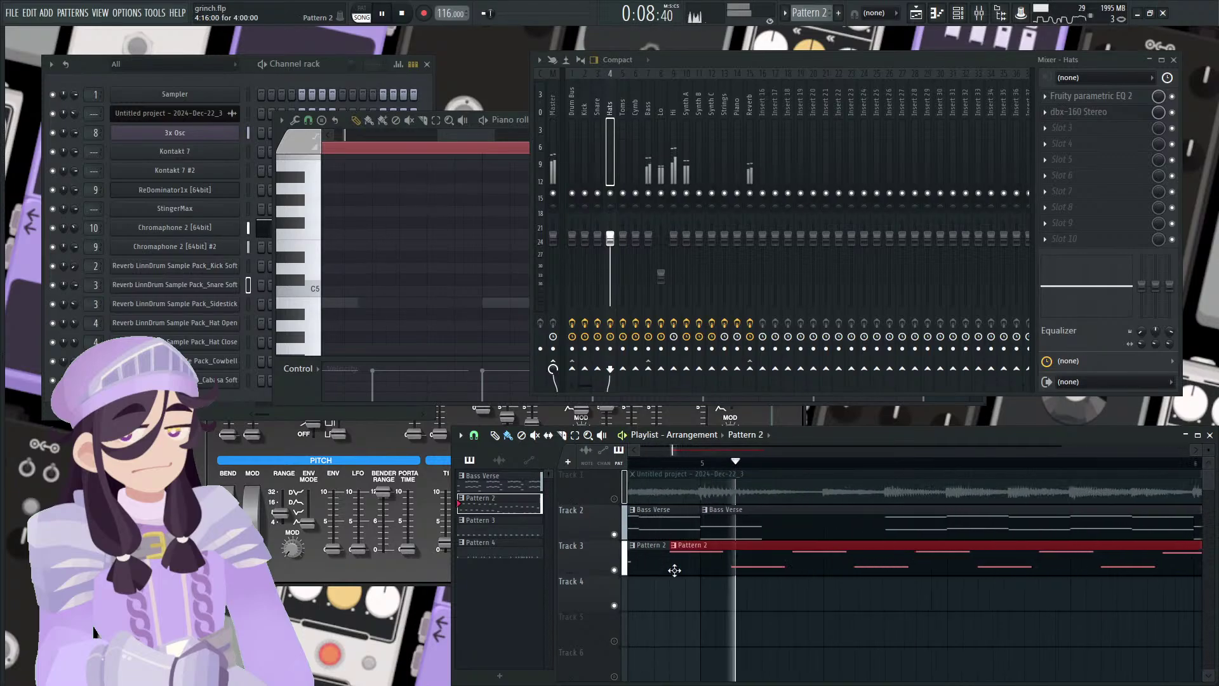
scroll(759, 567, "down", 6)
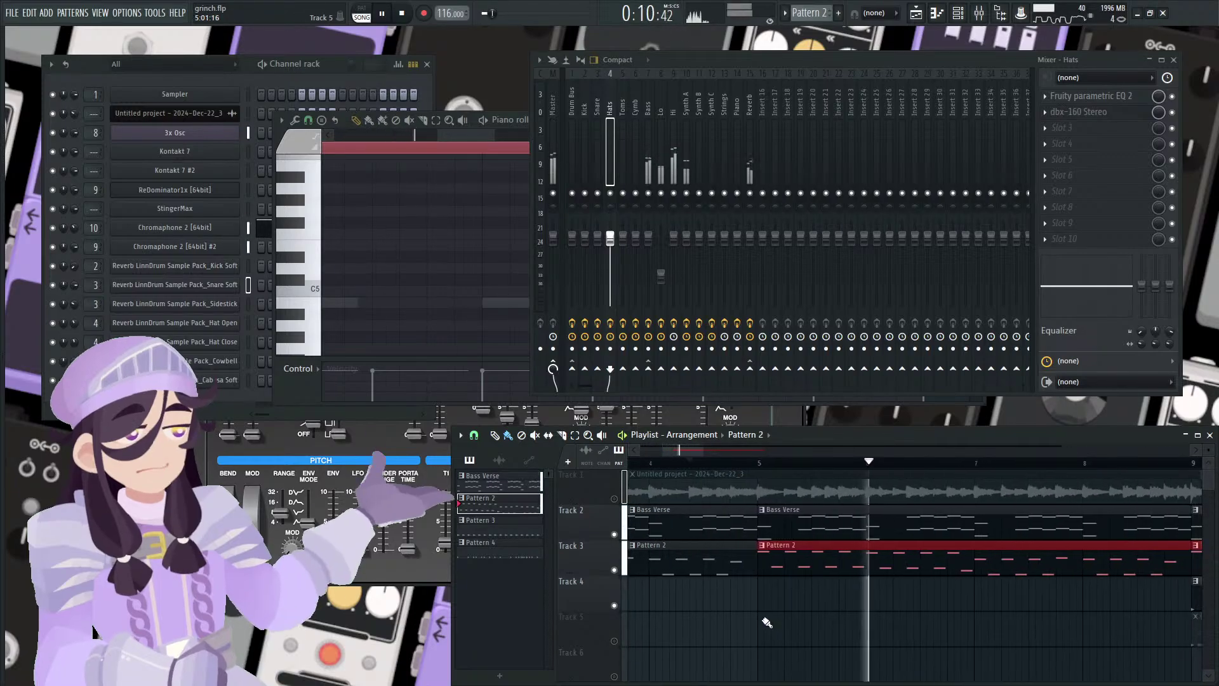
Unmute Track 5 and play the arrangement up to the drum clips at bar 9
left_click(614, 641)
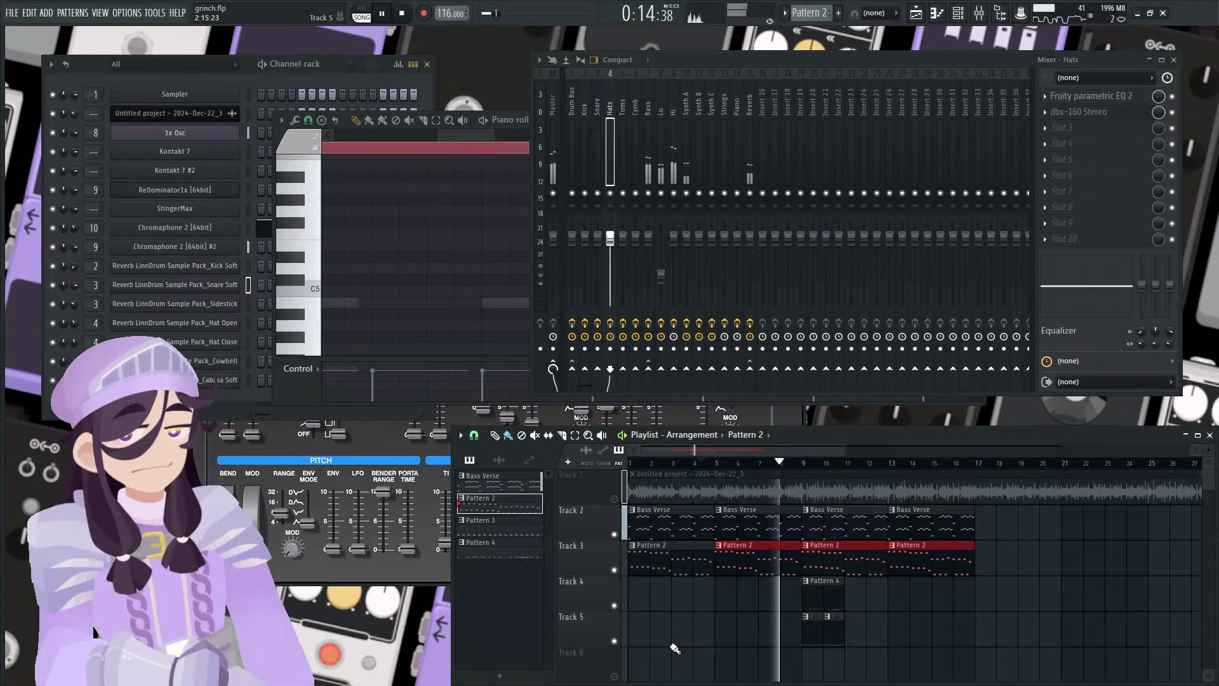
scroll(703, 645, "down", 1)
scroll(711, 635, "up", 1)
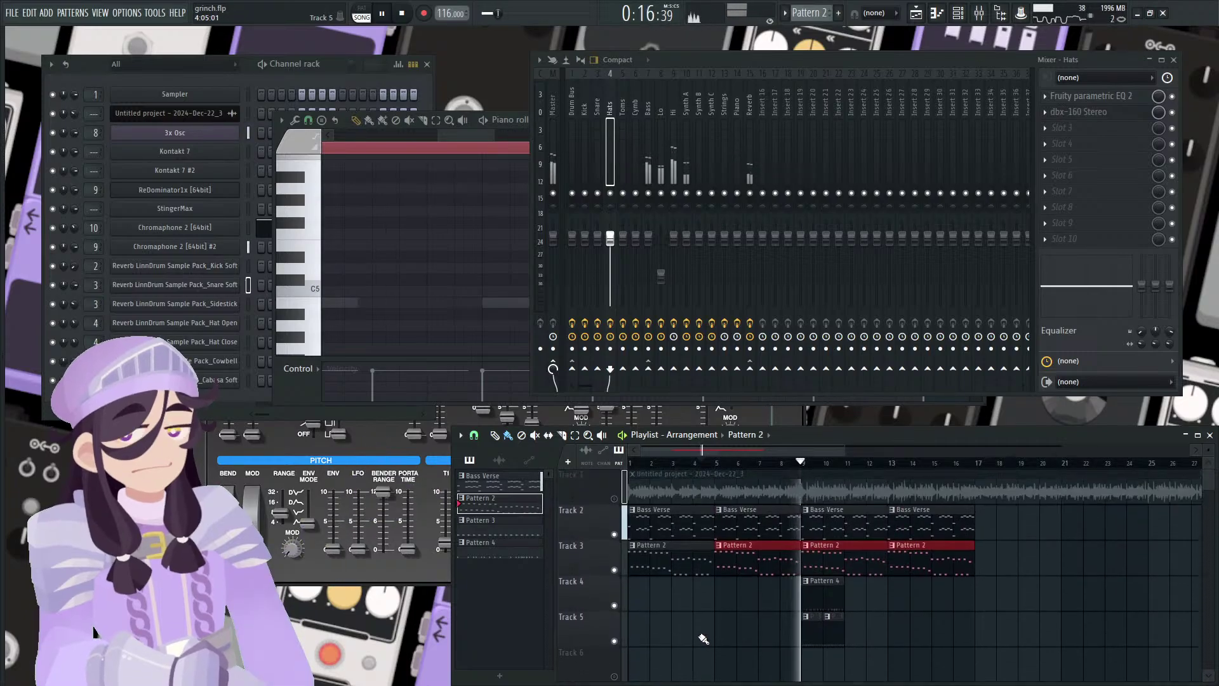
Stop playback, check the dbx-160 Stereo compressor on the Hats mixer track, and select the Cymb track
key("space")
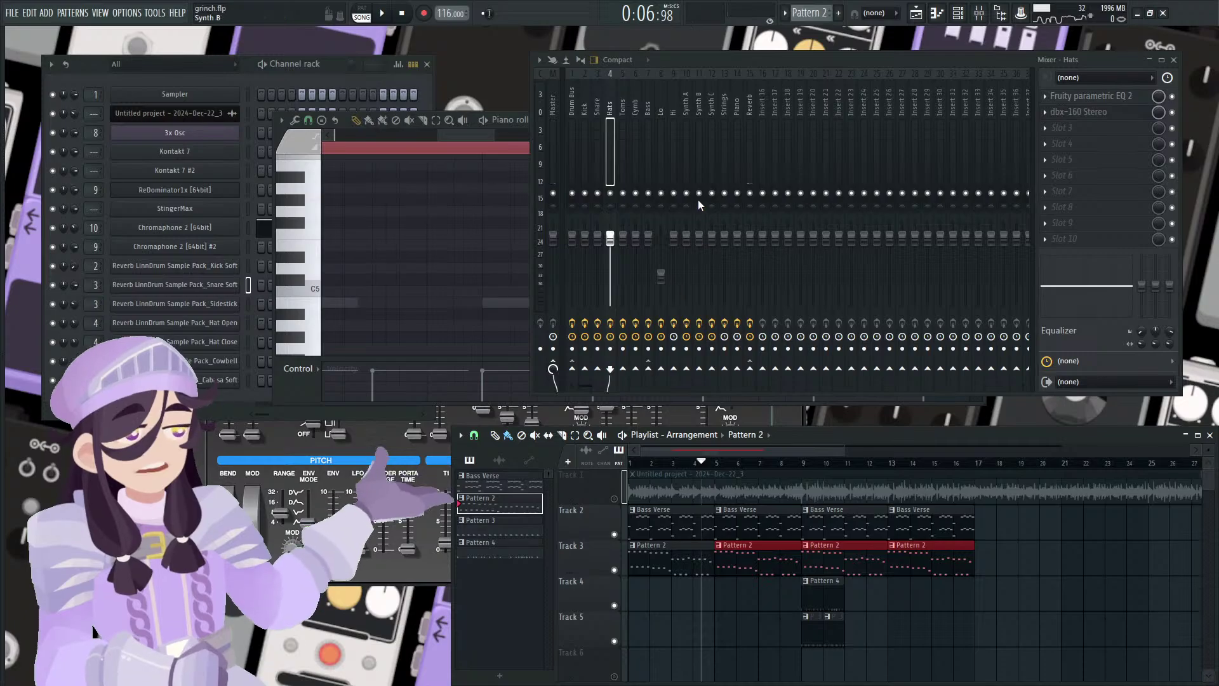
left_click(1105, 113)
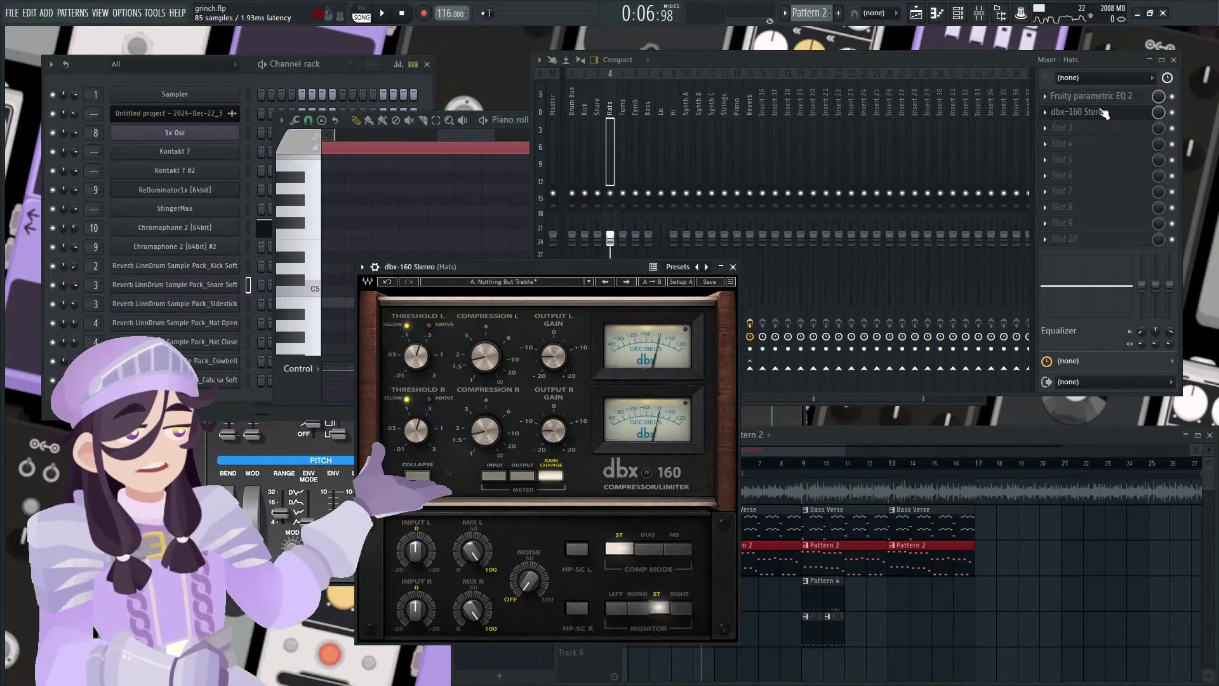
left_click(1105, 113)
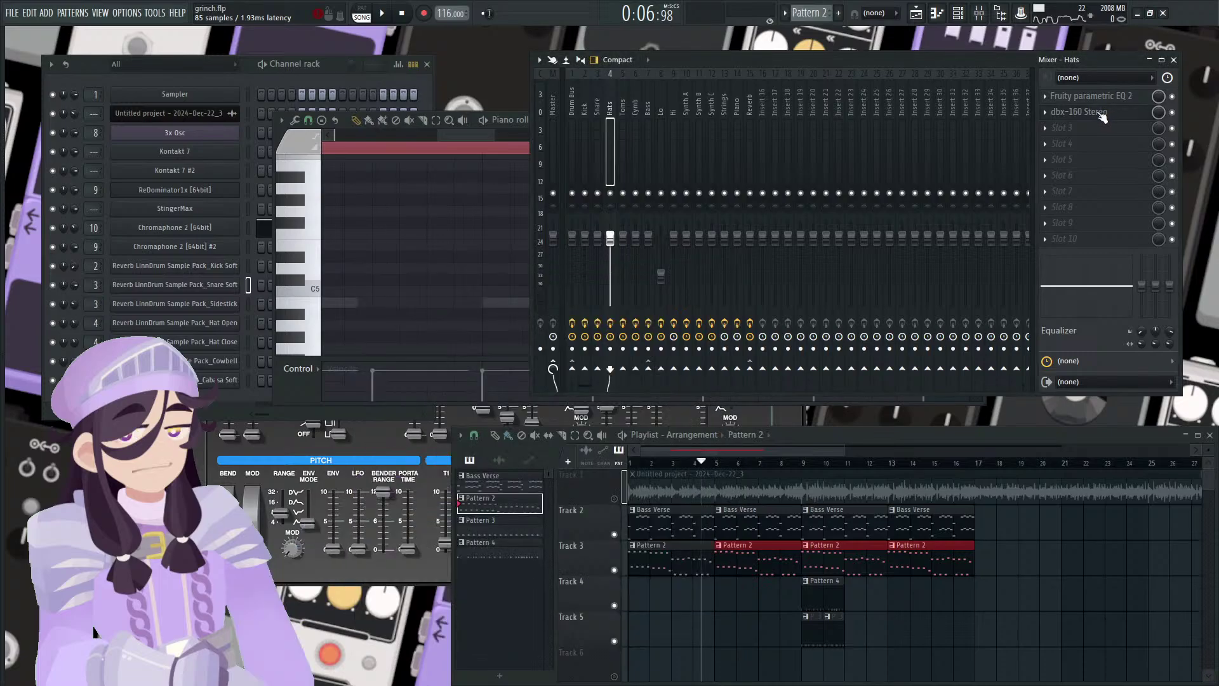
left_click(634, 124)
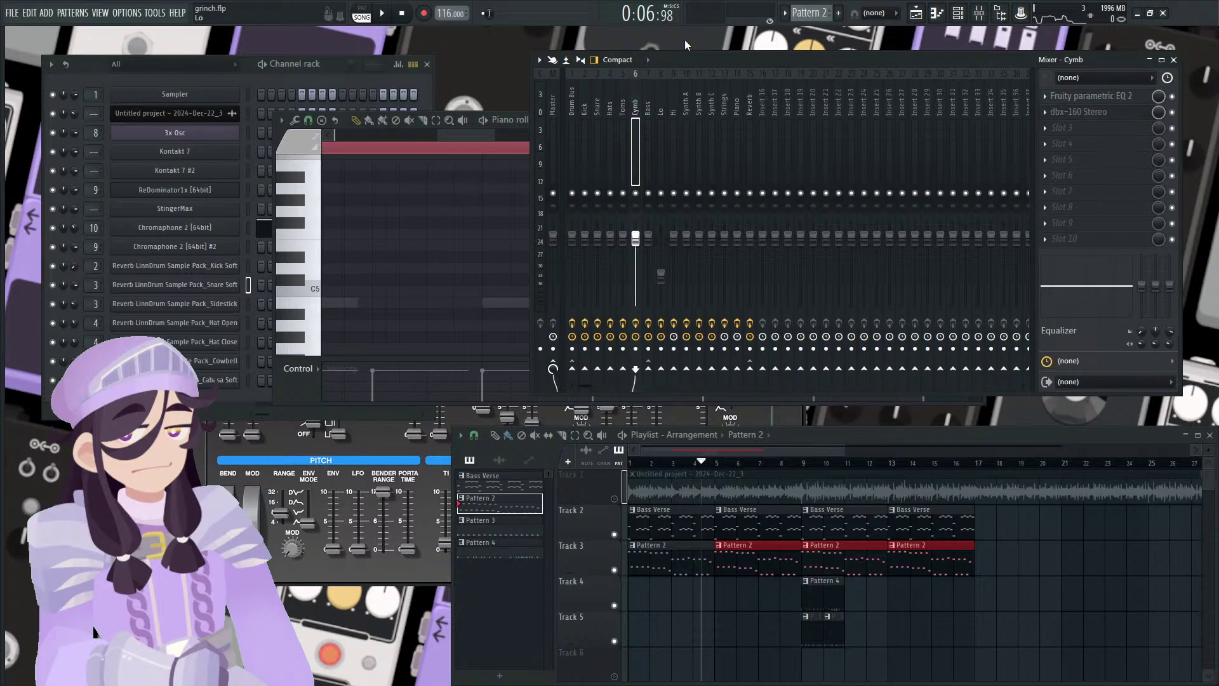
Play the arrangement briefly and place the playhead just before the drum clips at bar 9
left_click(382, 13)
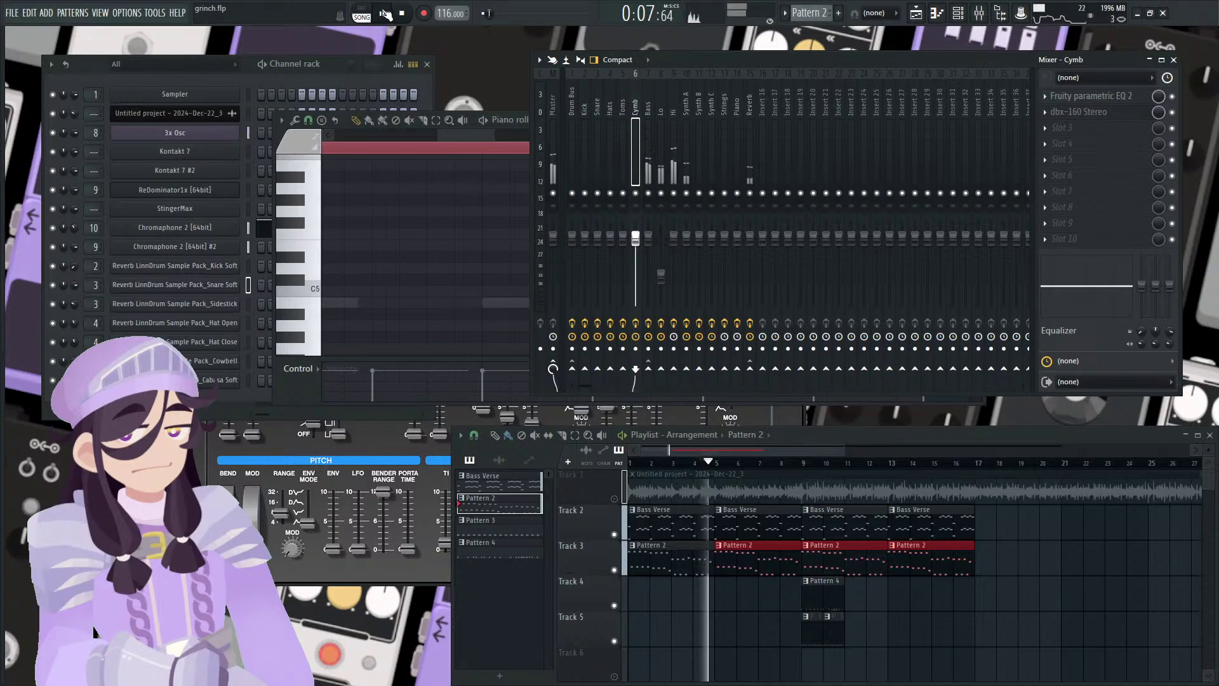
left_click(383, 14)
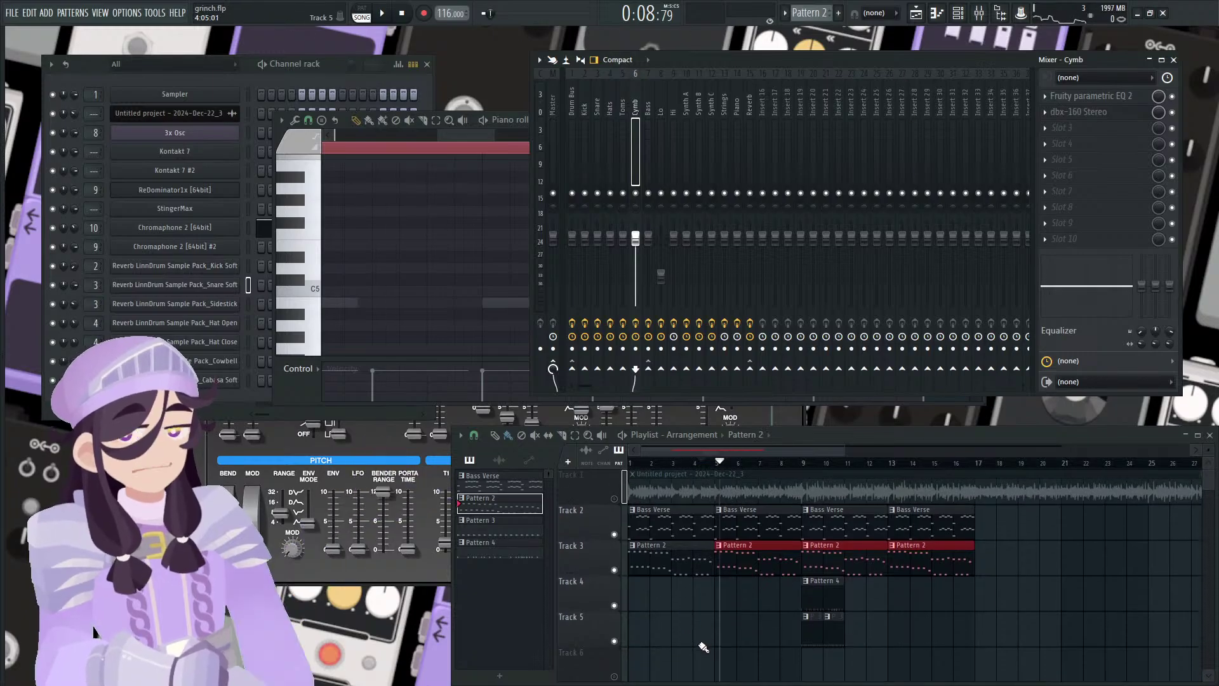
scroll(793, 617, "up", 5)
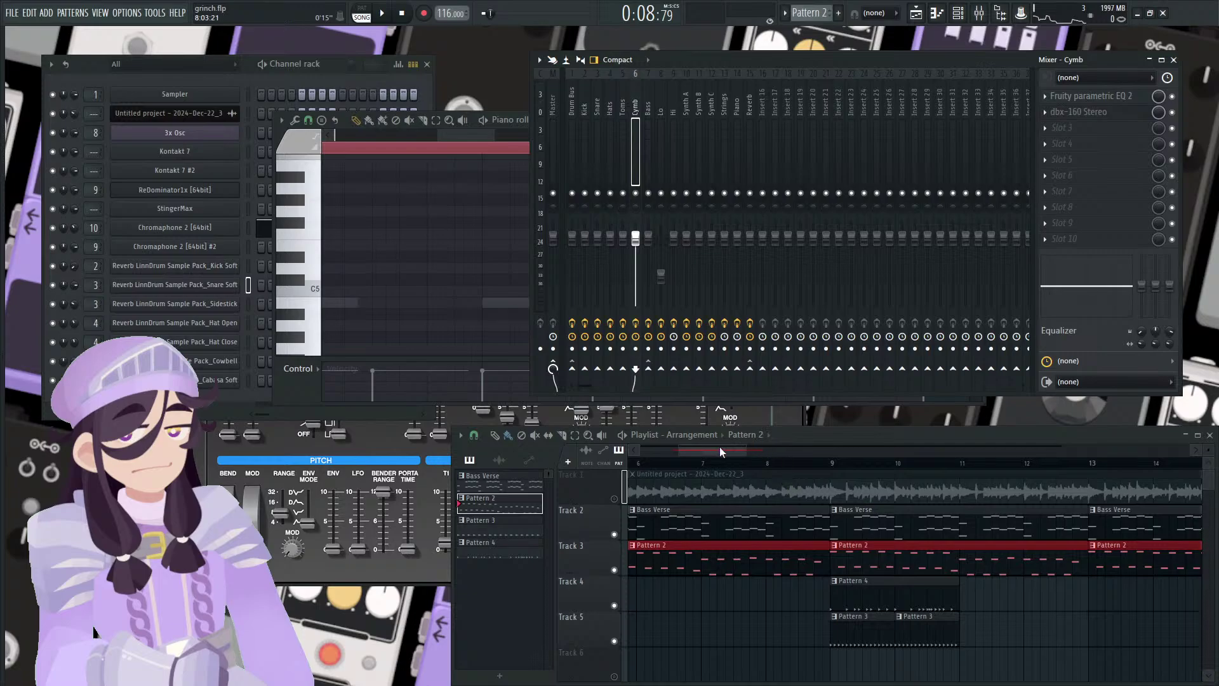
left_click_drag(719, 449, 734, 449)
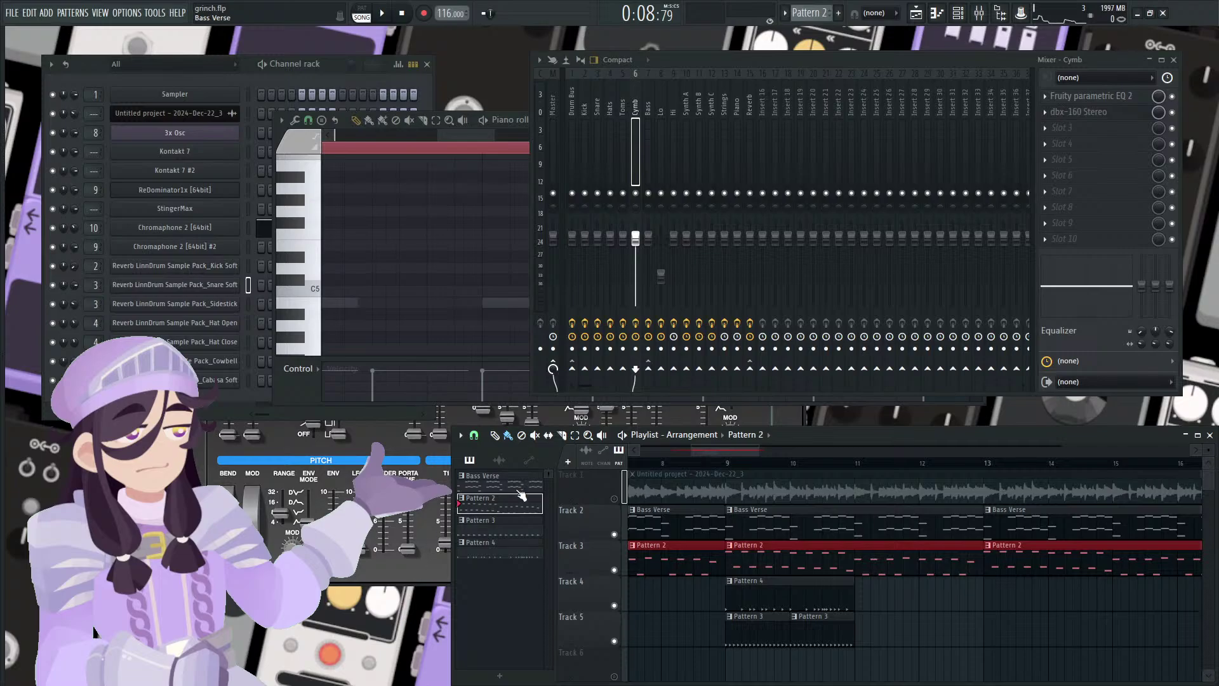
left_click_drag(716, 452, 709, 454)
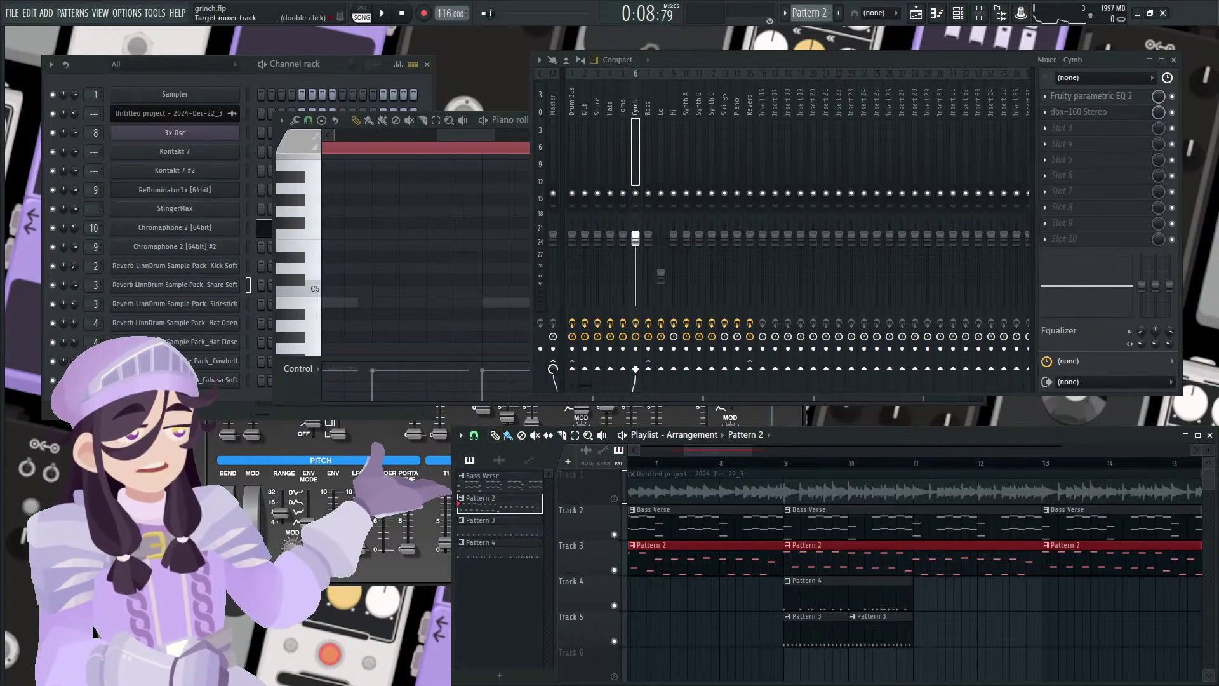
left_click_drag(701, 455, 721, 467)
left_click(695, 464)
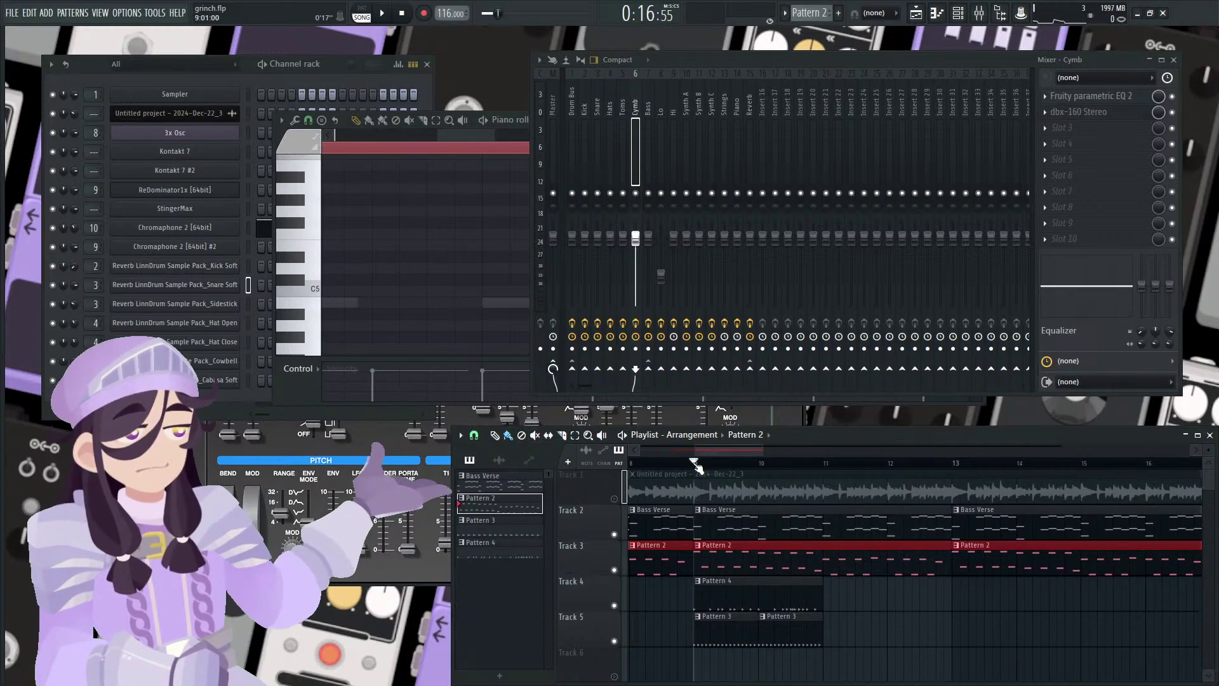
left_click(692, 463)
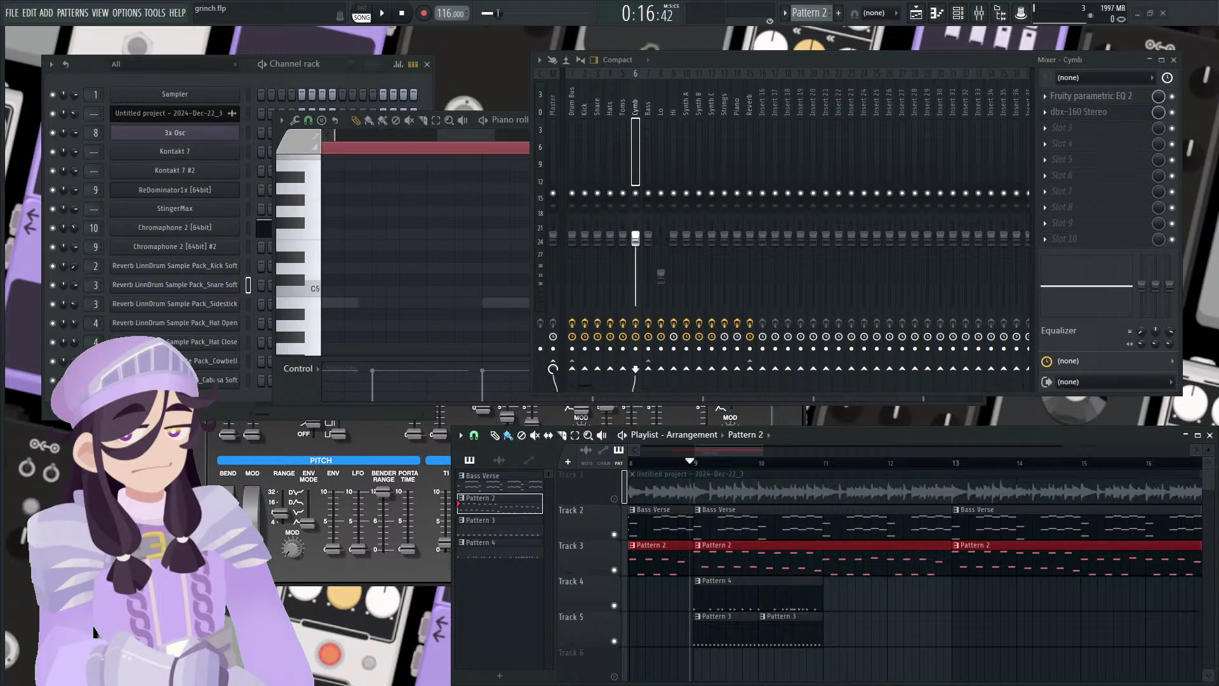
Switch to the browser and read the Morning Glory overdrive description on the JHS Pedals site
key("alt+Tab")
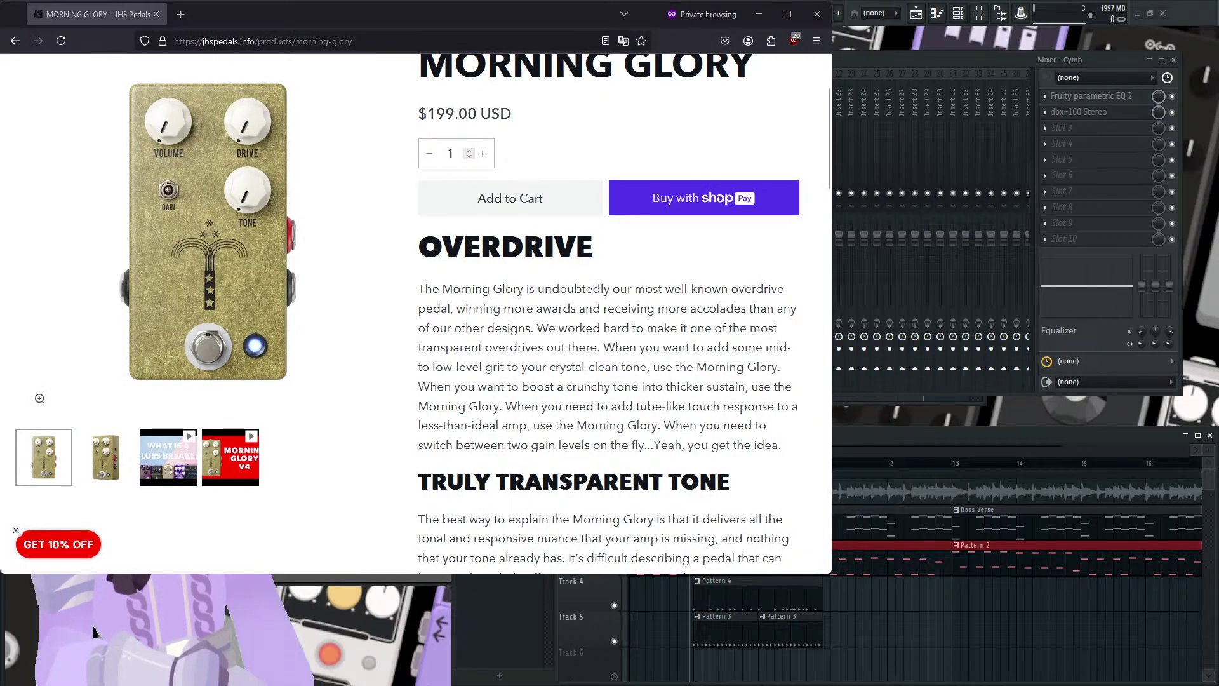
scroll(407, 311, "down", 1)
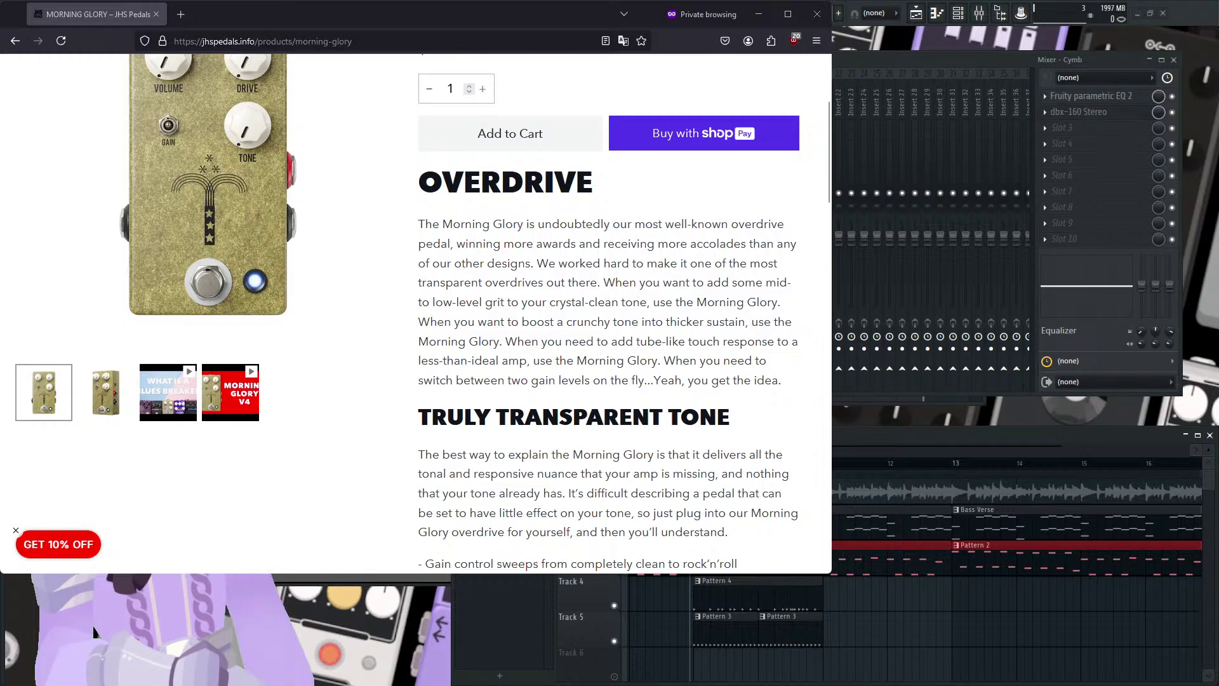
scroll(413, 311, "down", 3)
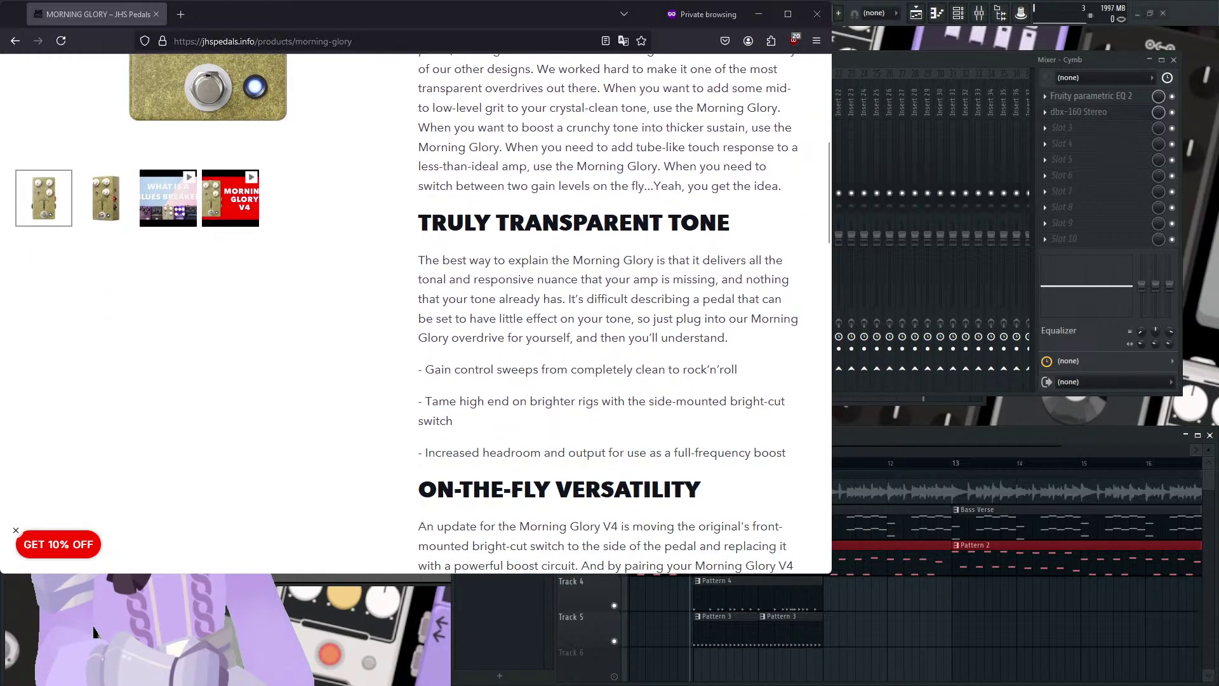
Open the Bonsai pedal page on the JHS Pedals site, read its description, and return to FL Studio
key("alt+Left")
scroll(403, 245, "down", 2)
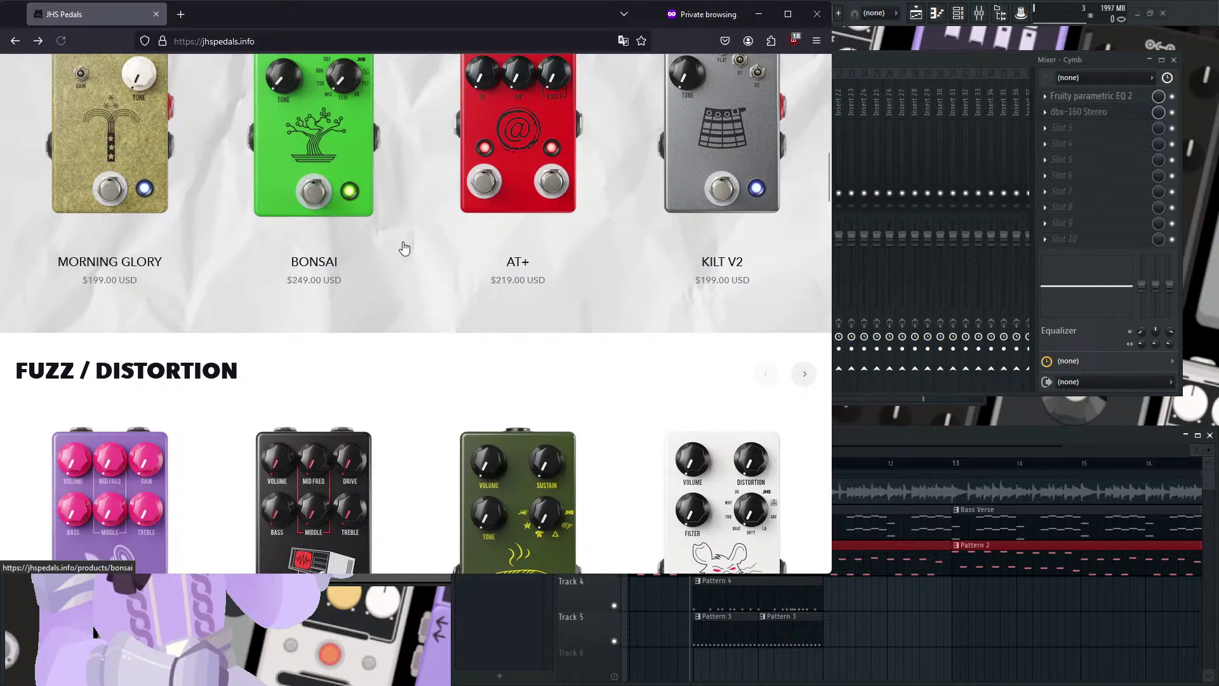
left_click(343, 173)
scroll(459, 226, "down", 4)
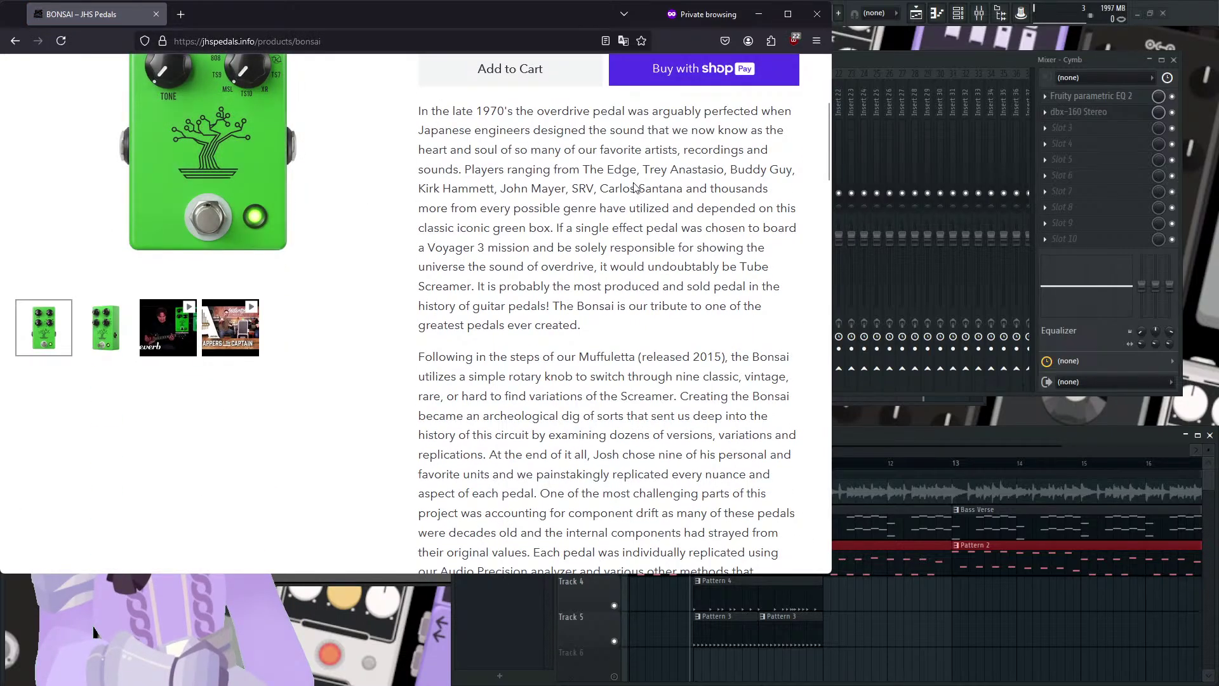
scroll(633, 187, "down", 3)
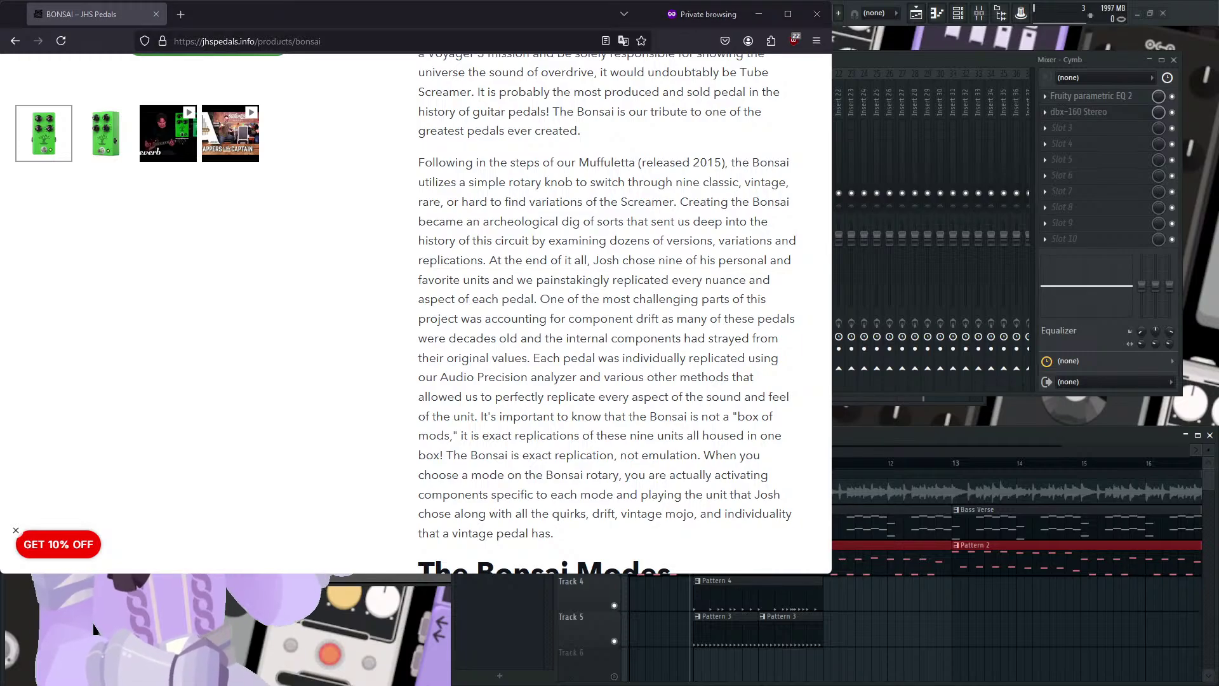
key("alt+Tab")
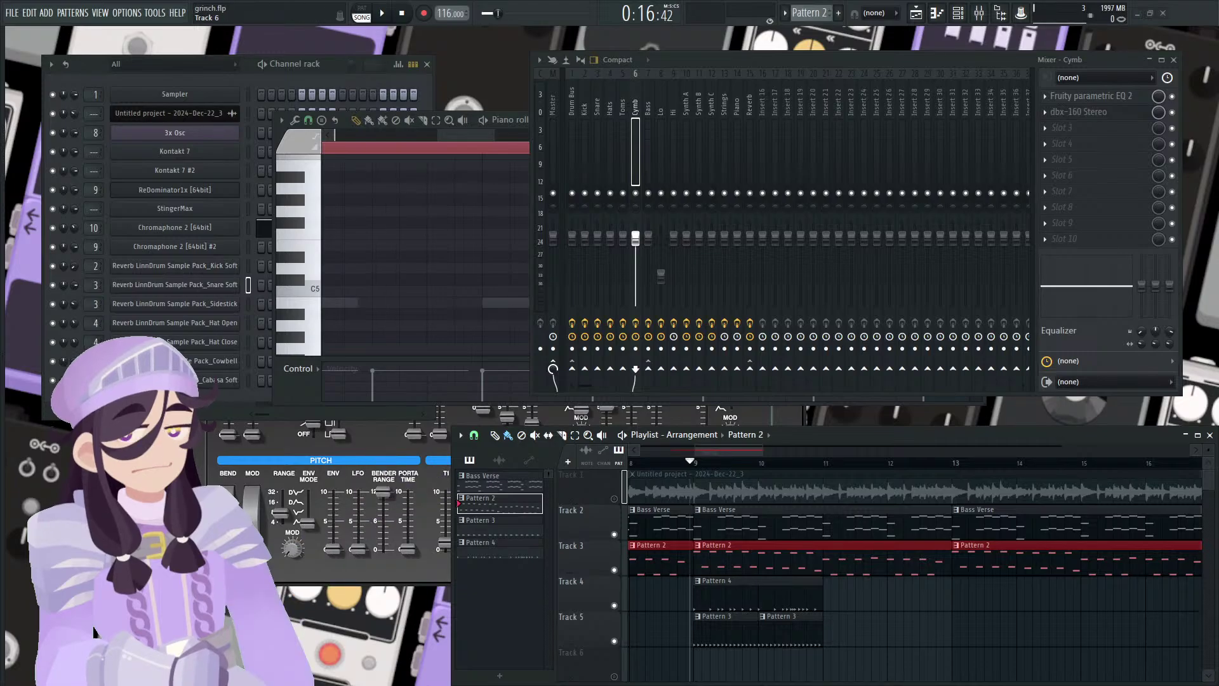
Play the arrangement from just before bar 9, and unmute and solo the reference audio on Track 1
left_click_drag(679, 459, 892, 490)
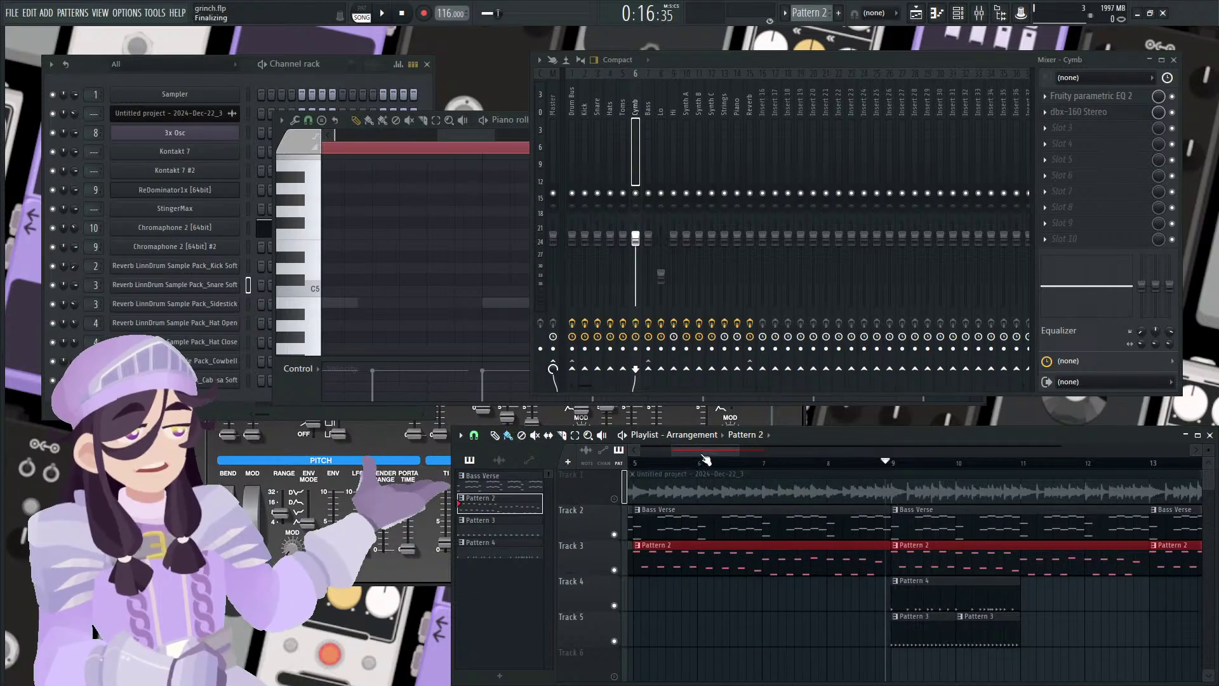
key("space")
scroll(719, 455, "down", 3)
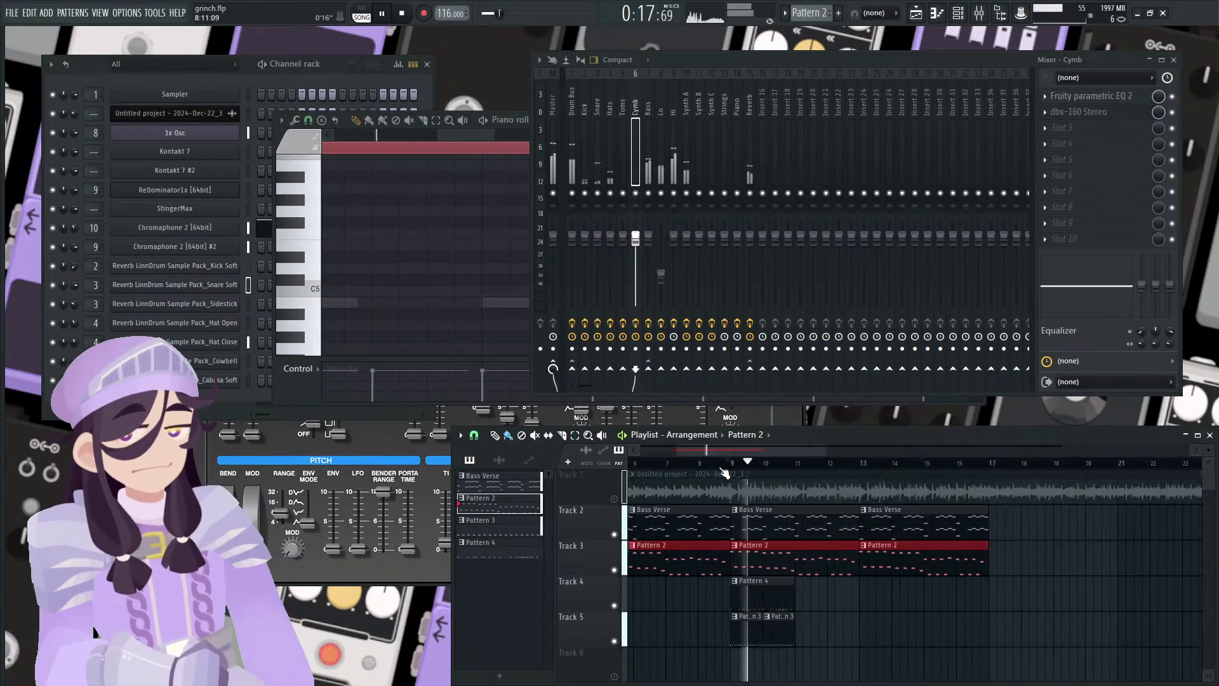
key("space")
left_click(614, 499)
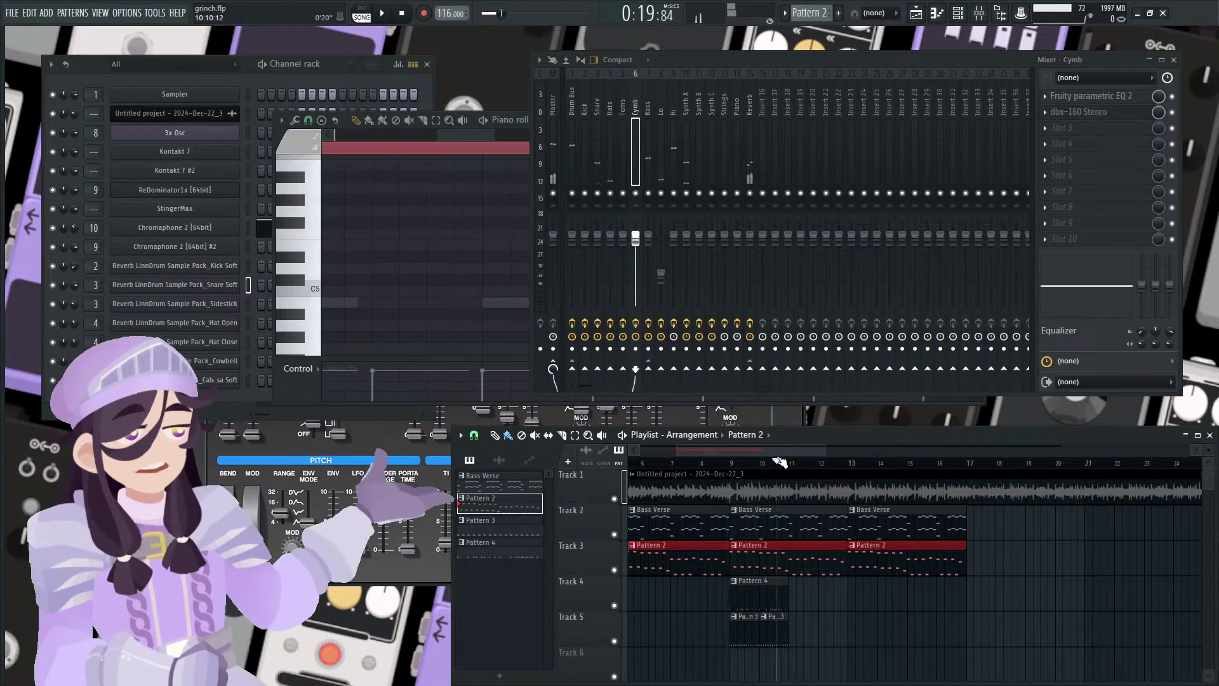
right_click(614, 499)
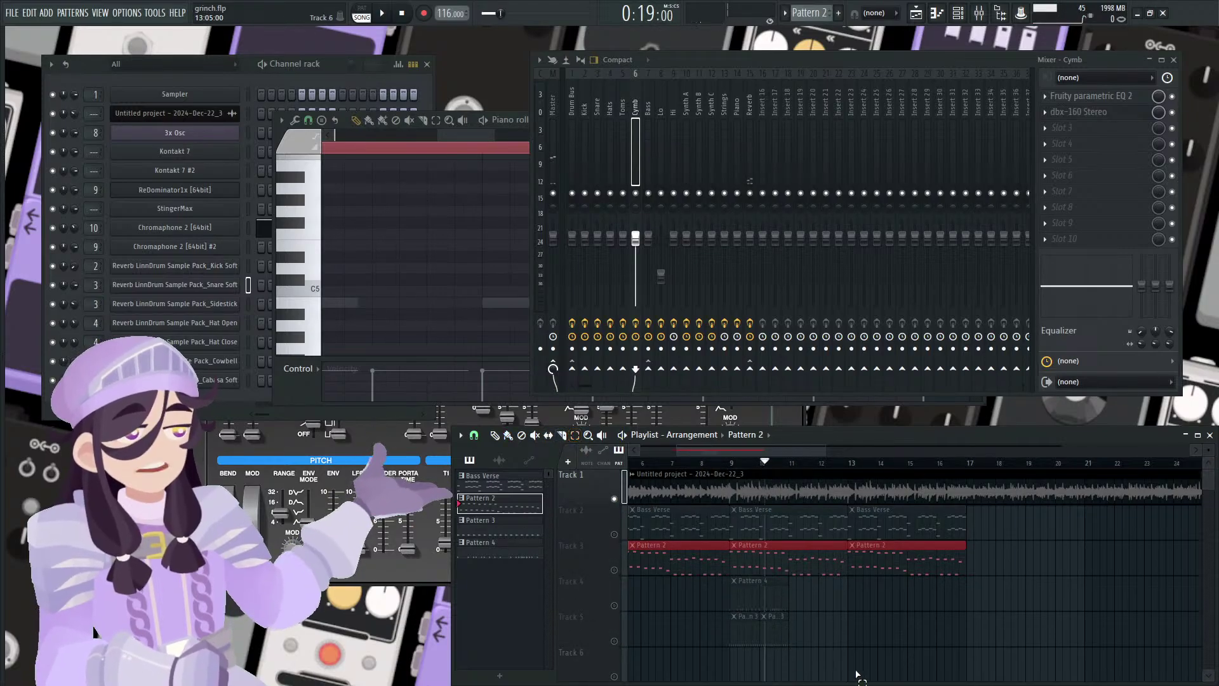
Duplicate the Pattern 4 clip and both Pattern 3 clips from bars 9 and 10 to bar 11
left_click_drag(857, 674, 735, 601)
scroll(721, 606, "down", 2)
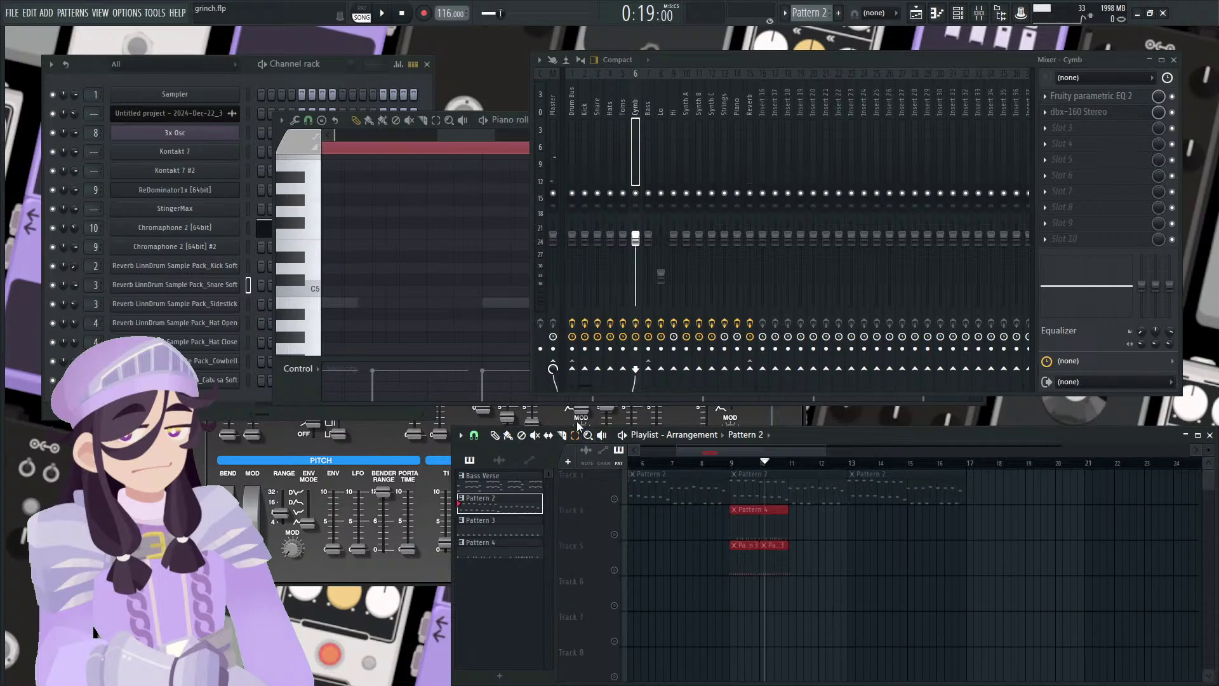
scroll(679, 529, "up", 2)
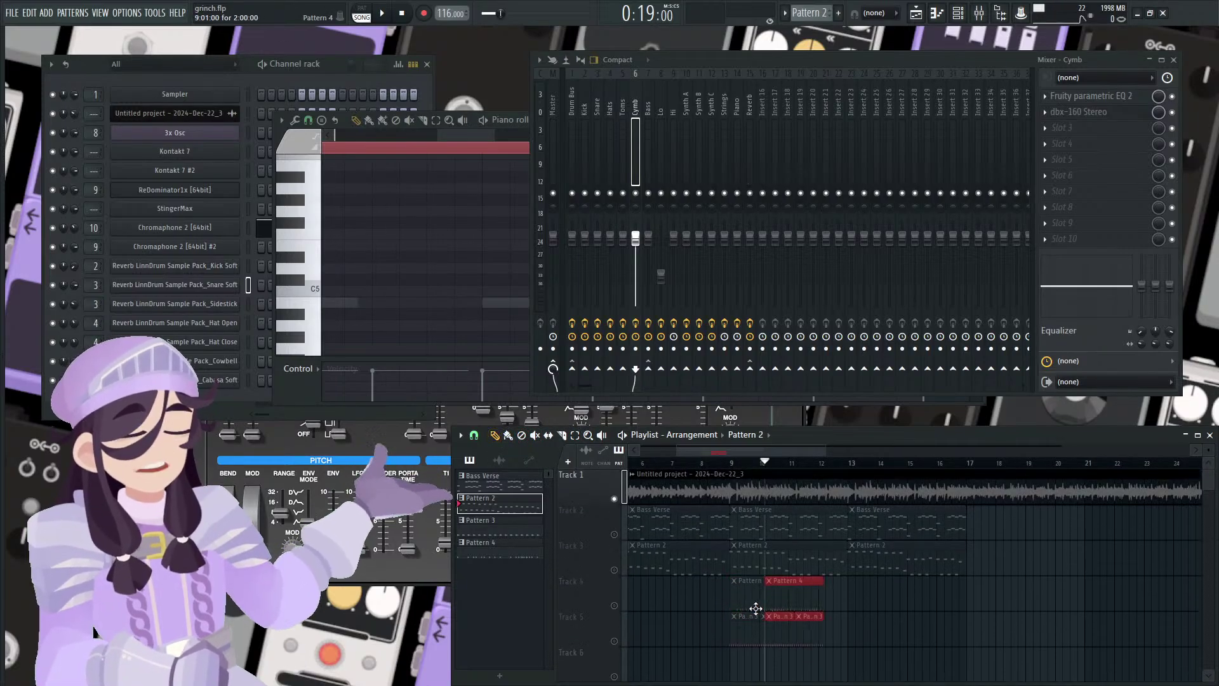
key("ctrl+b")
scroll(788, 598, "up", 3)
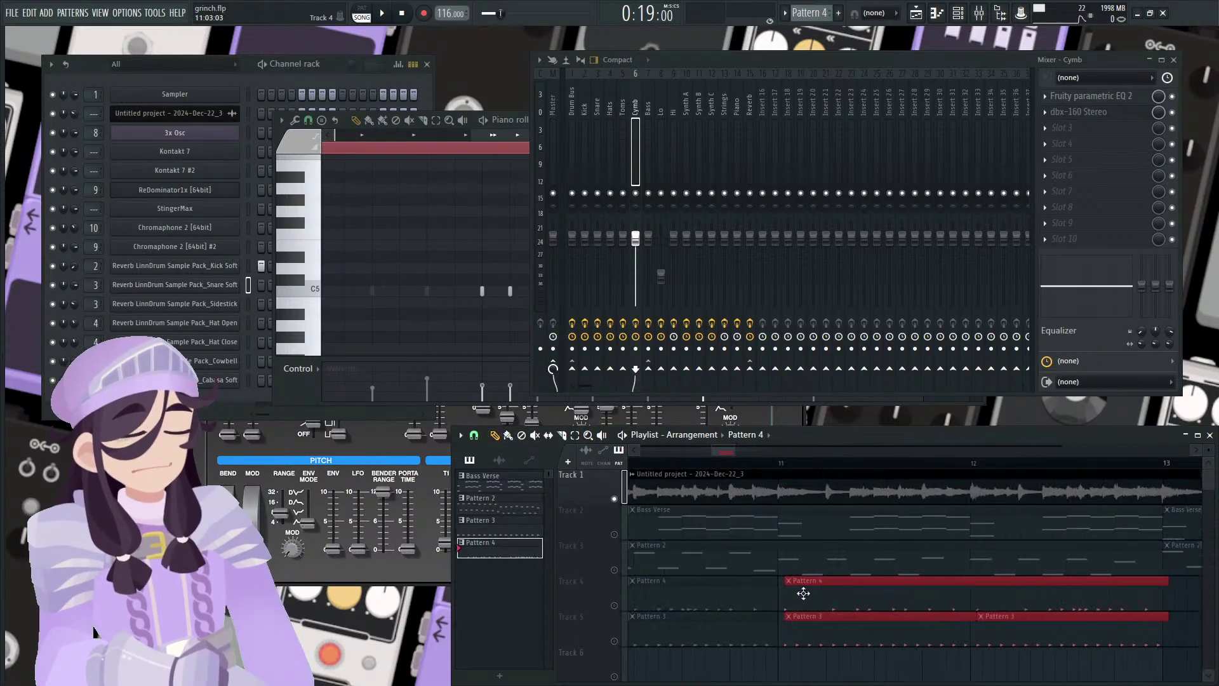
scroll(729, 559, "down", 2)
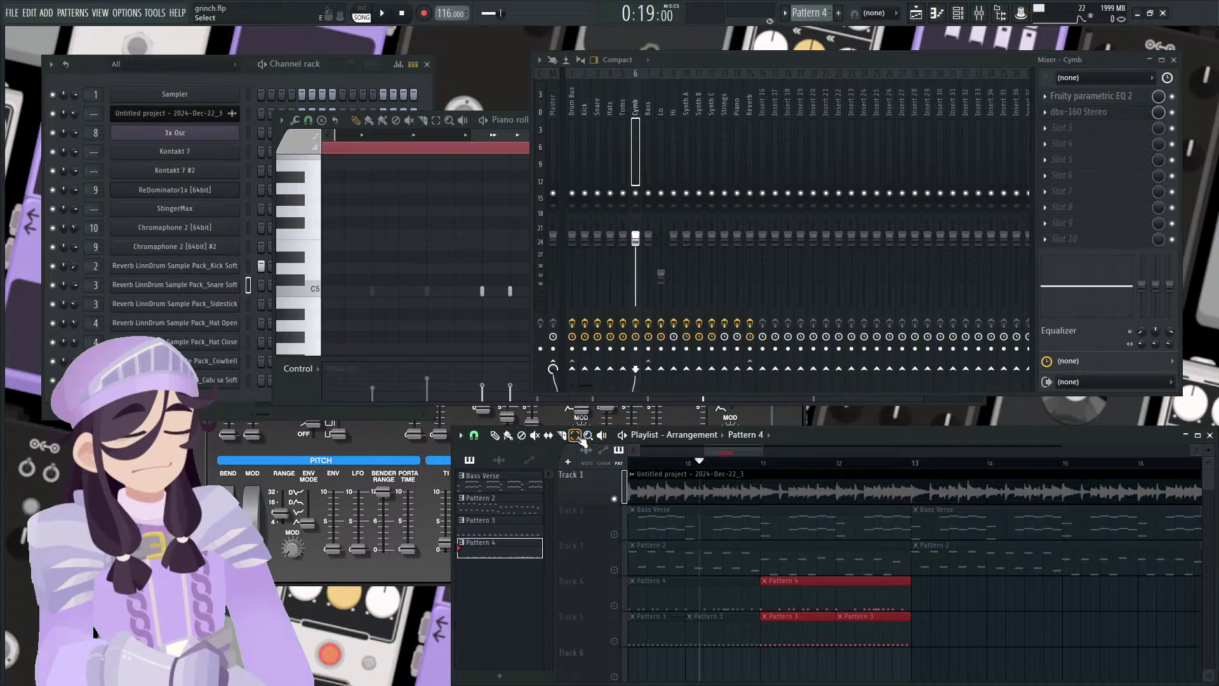
Duplicate all Pattern 4 and Pattern 3 clips of bars 9 to 12 so the copies start at bar 13
mouse_move(895, 679)
left_mouse_down()
mouse_move(632, 578)
mouse_move(711, 600)
mouse_move(918, 600)
left_mouse_up()
scroll(918, 598, "up", 2)
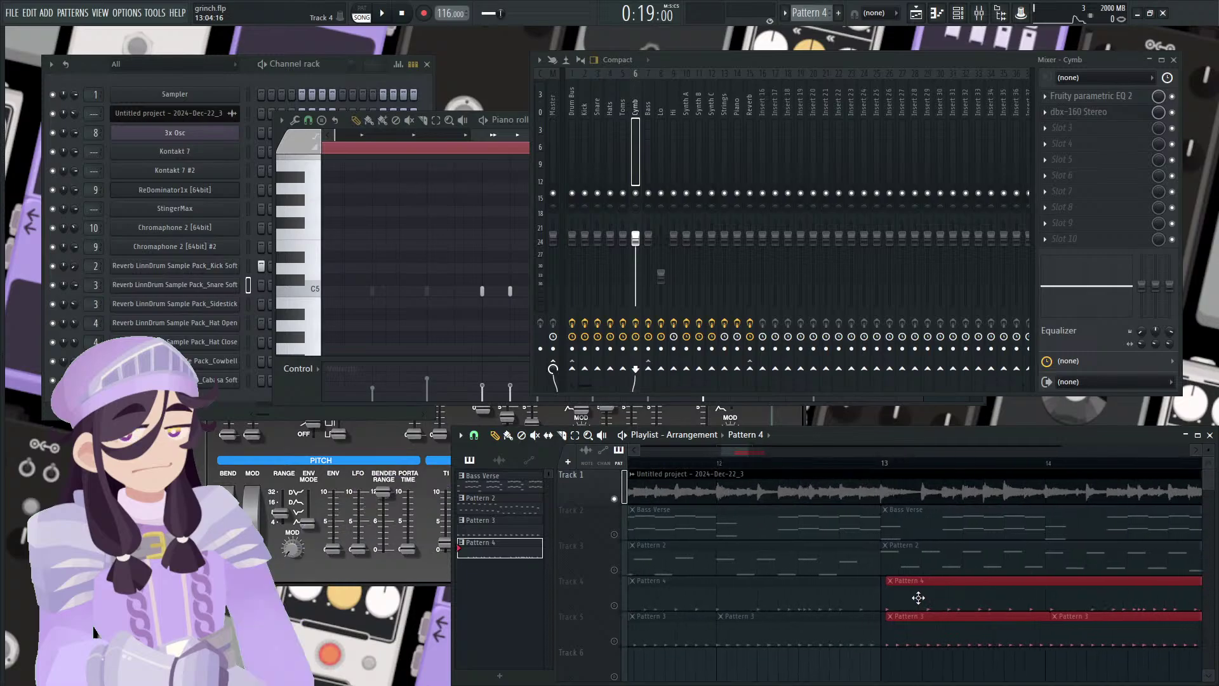
scroll(914, 595, "down", 3)
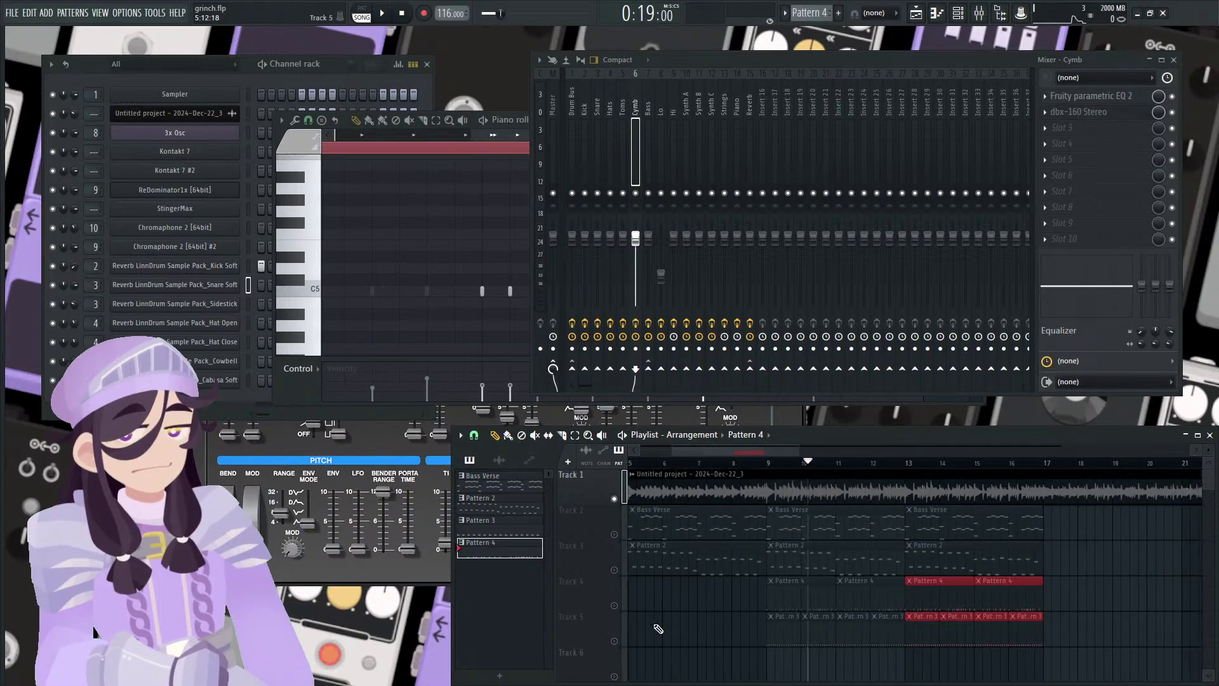
Unmute Tracks 4 and 5 and play the drum patterns together with the Track 1 audio
left_click(614, 605)
left_click(613, 641)
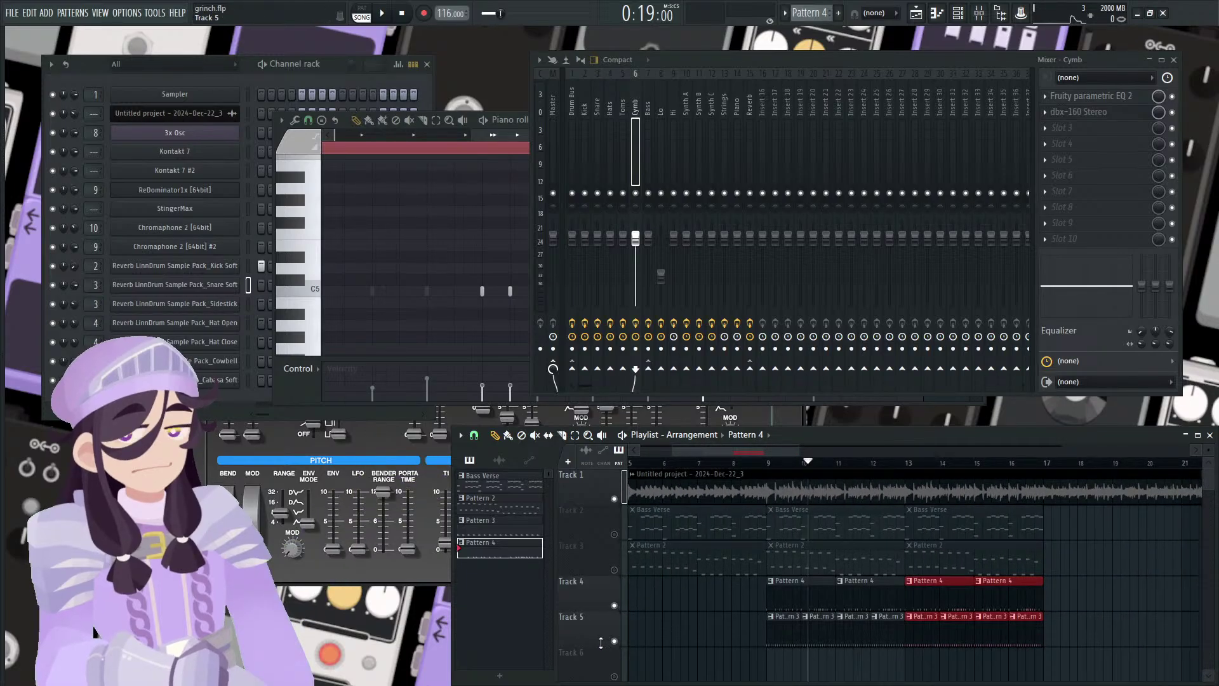
key("space")
scroll(608, 628, "up", 1)
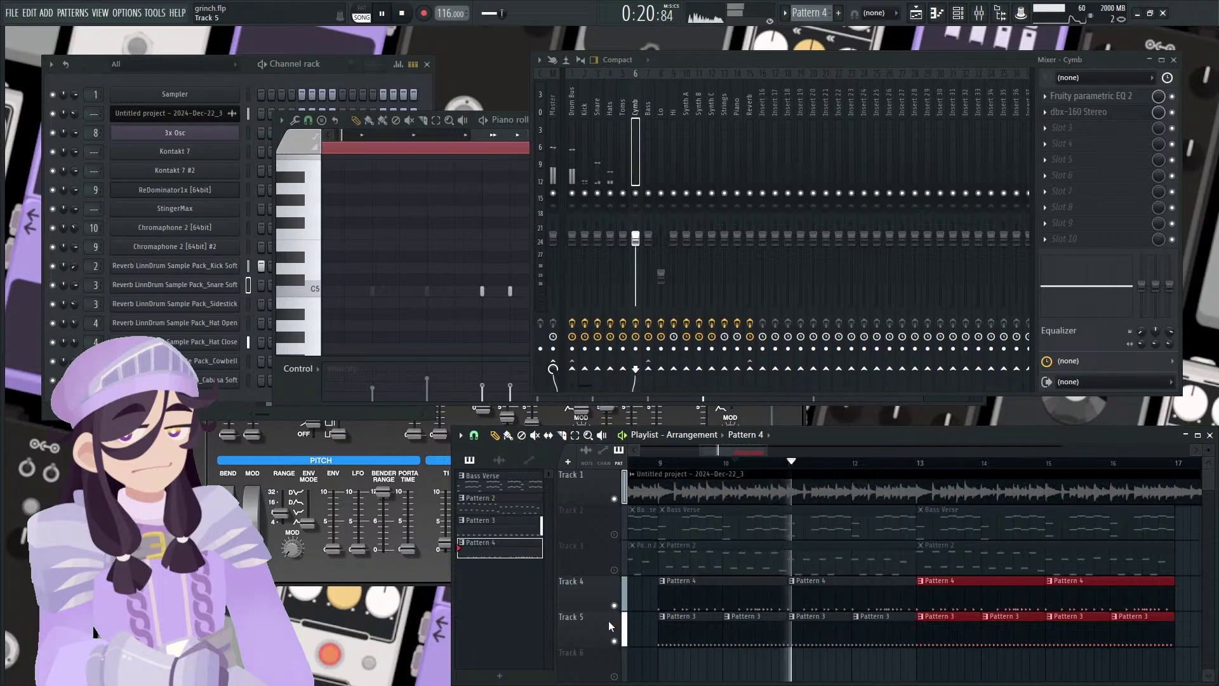
Mute Track 5 and then Track 4 during playback to compare the drums with Track 1, and stop
left_click(613, 641)
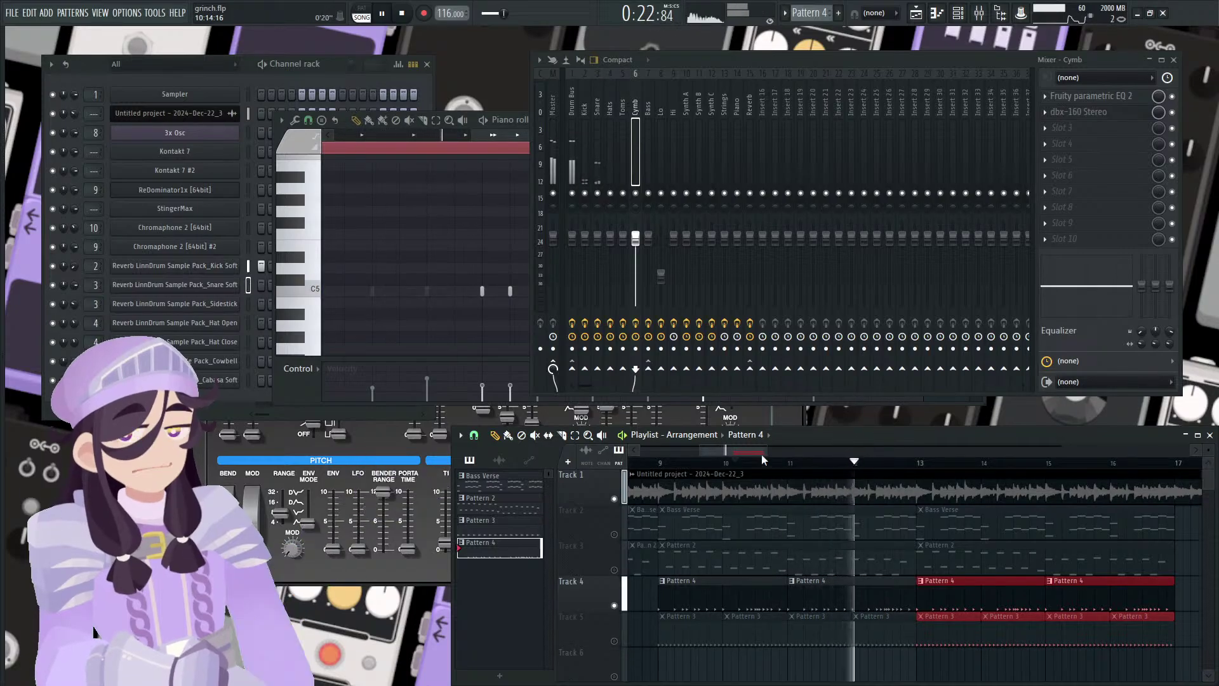
left_click_drag(762, 455, 767, 456)
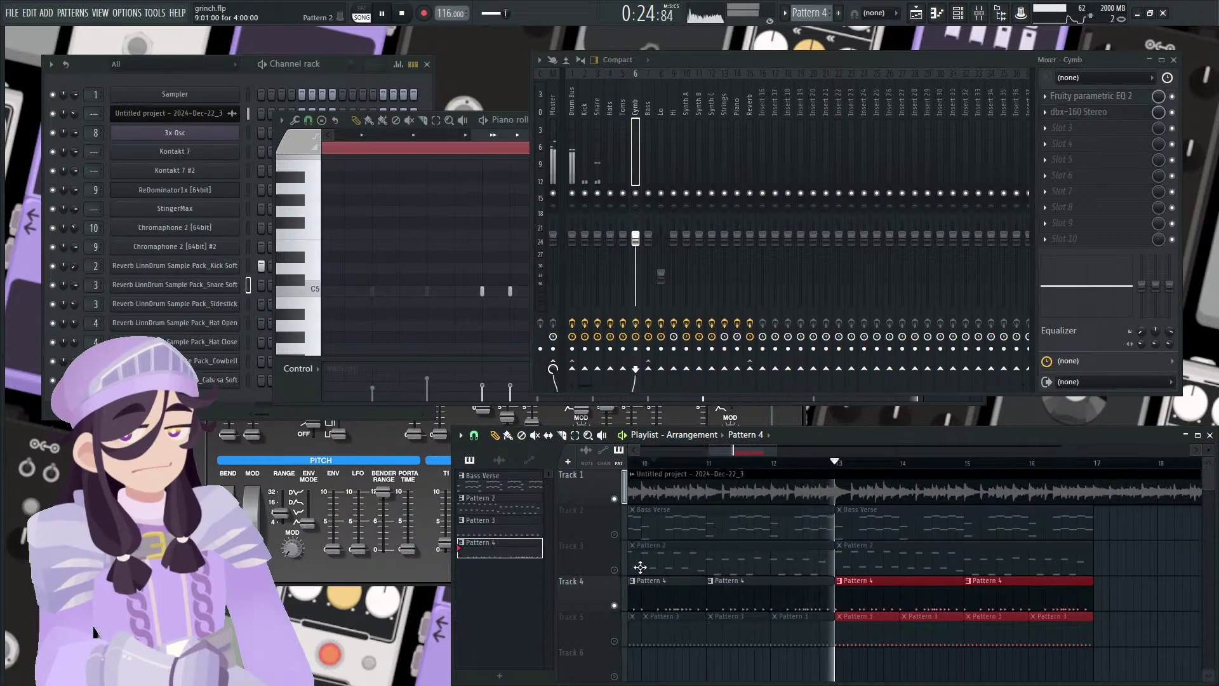
left_click(613, 605)
key("space")
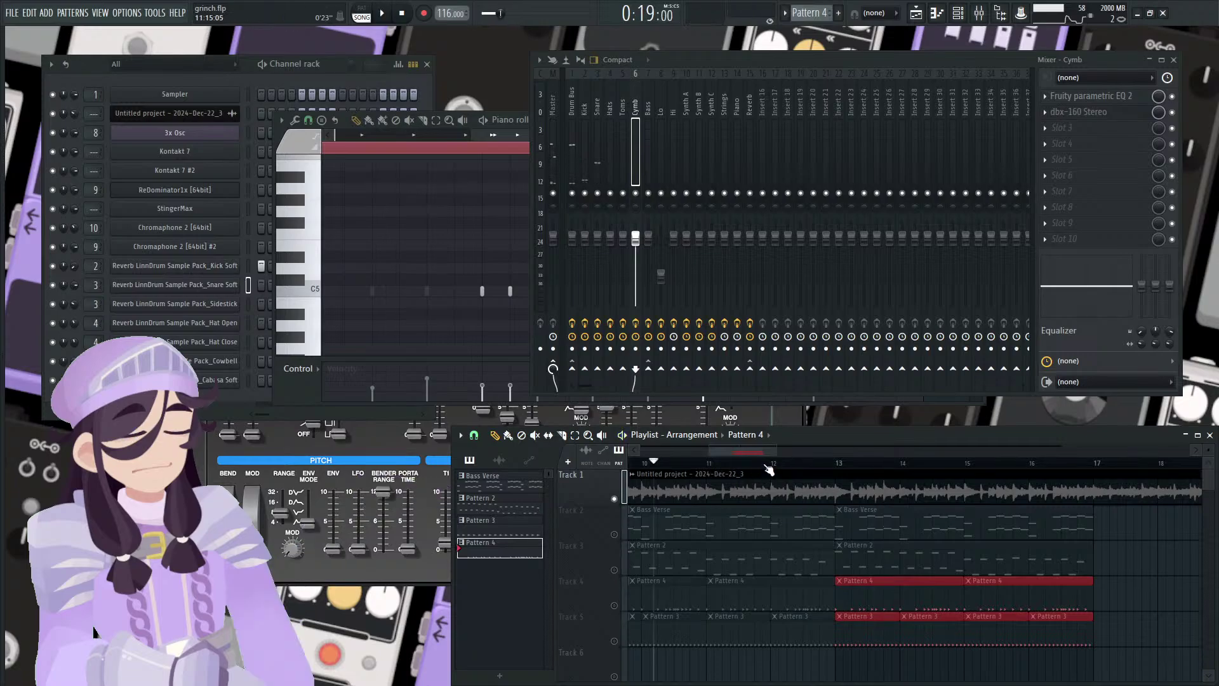
Play the Track 1 reference audio alone from about the middle of bar 11, restarting it once
left_click(749, 464)
key("space")
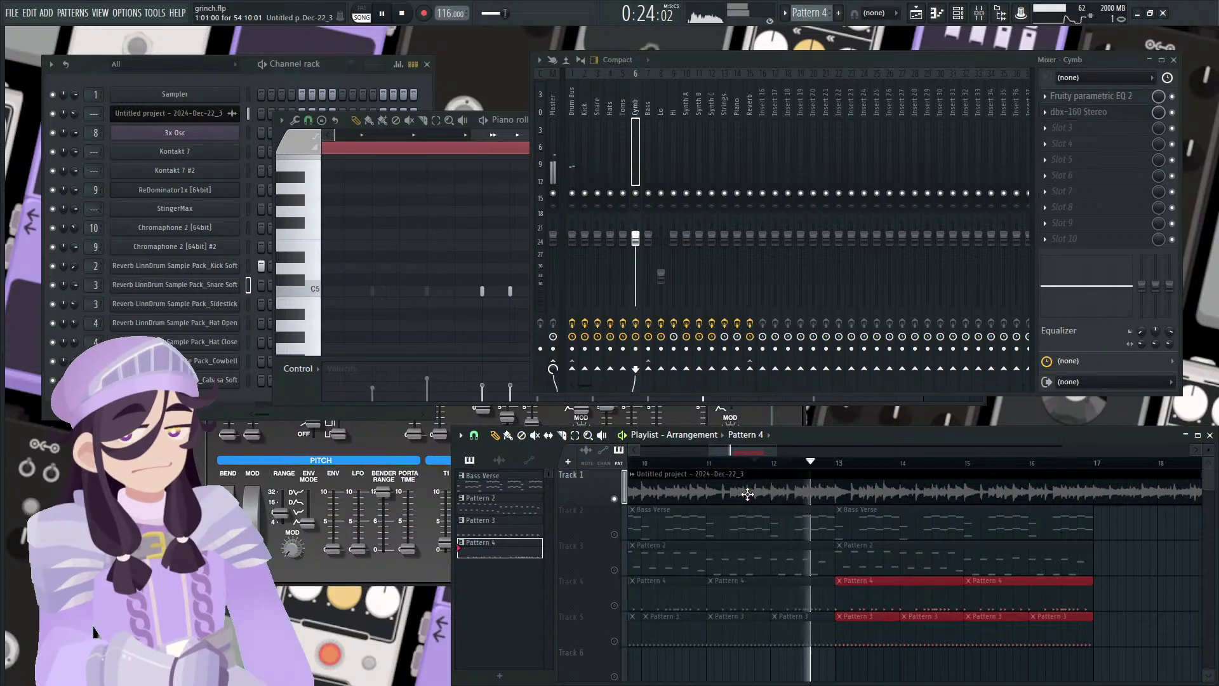
key("space")
key("space")
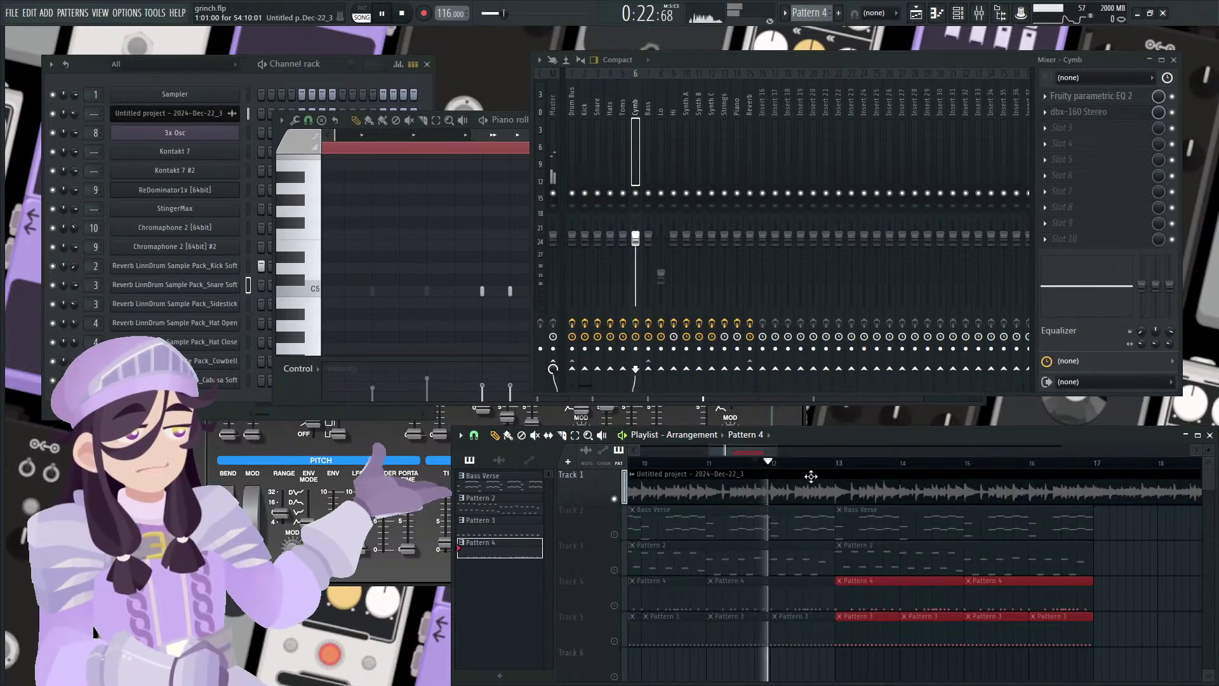
Play the Track 1 reference audio alone from within bar 14 to just past bar 17, and stop
left_click(928, 463)
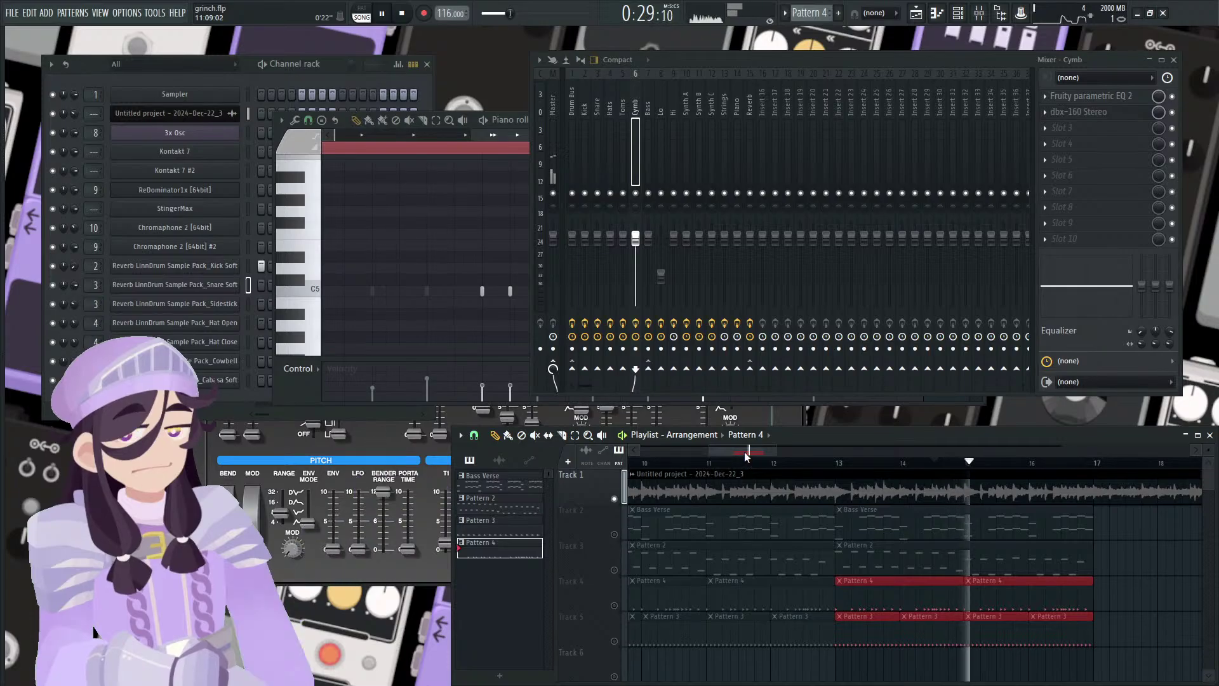
left_click_drag(744, 452, 805, 459)
left_click(866, 462)
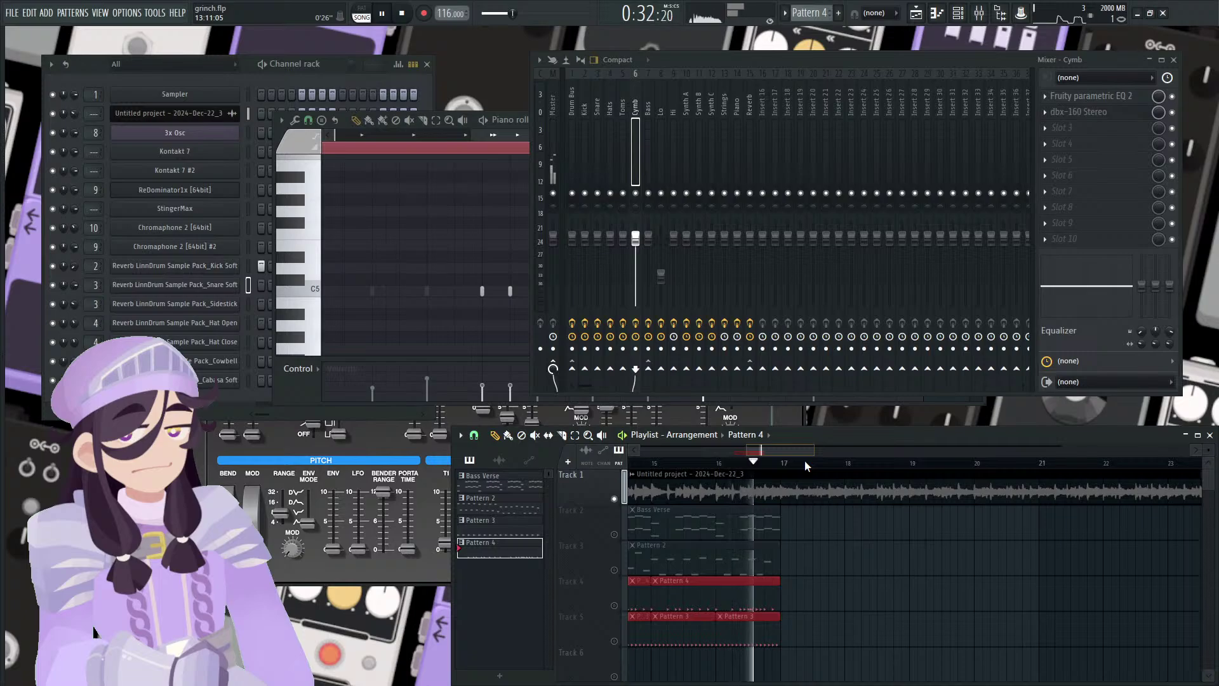
scroll(834, 524, "up", 1)
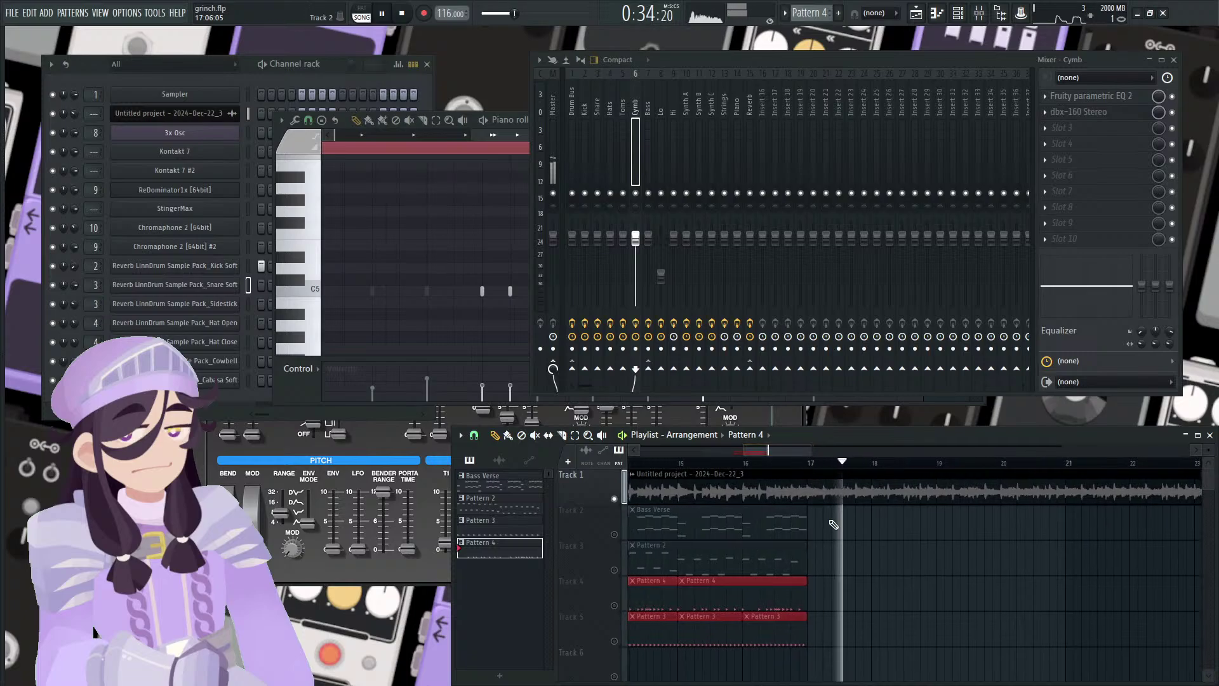
scroll(834, 524, "down", 5)
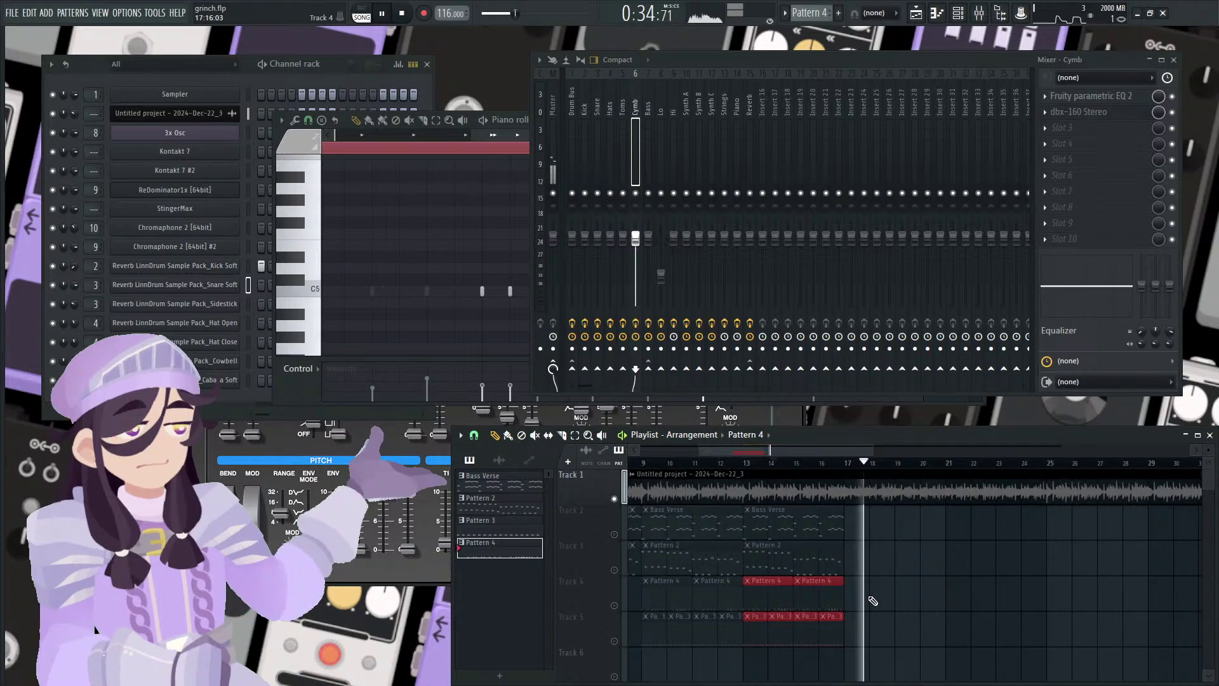
key("space")
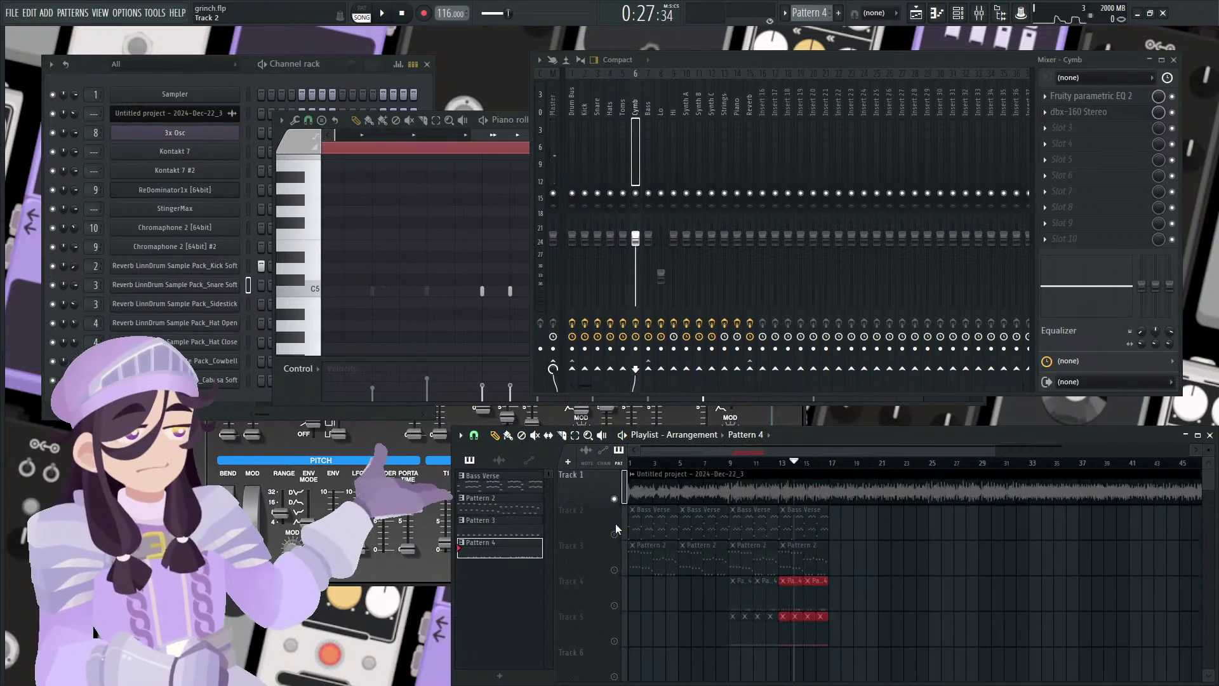
Mute the Track 1 reference audio and unmute all the pattern tracks in the playlist
left_click(613, 499, "ctrl")
left_click(614, 498)
scroll(603, 584, "down", 3)
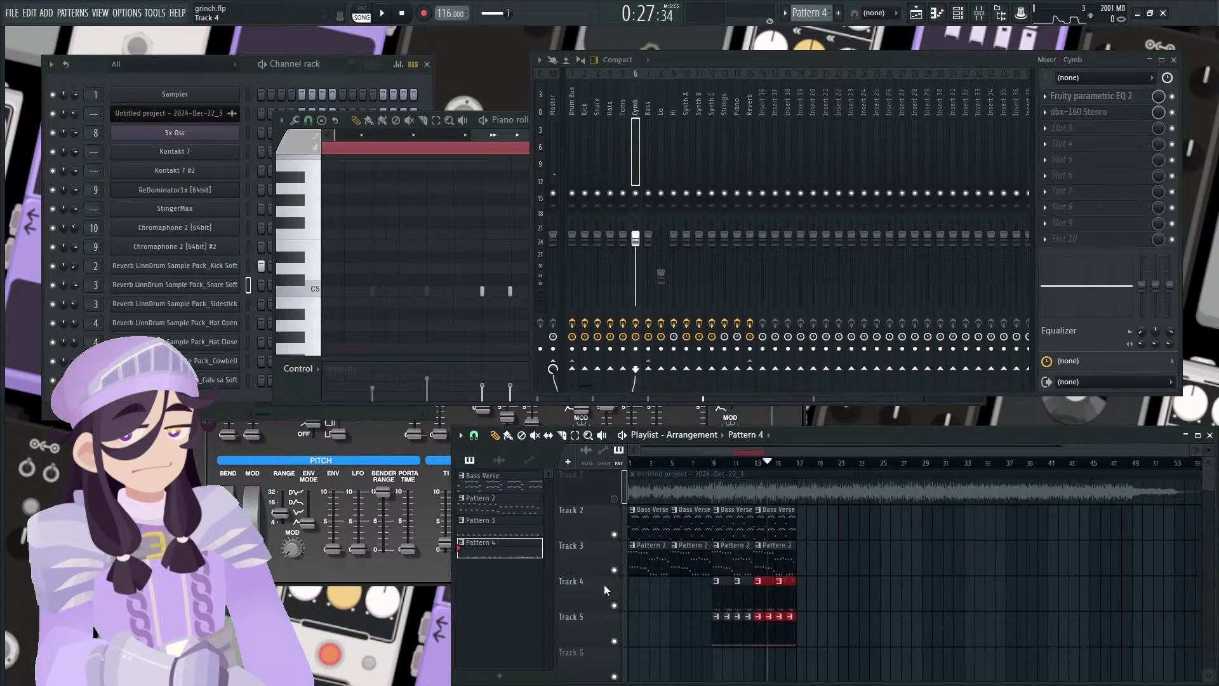
Play the bass, synth and drum patterns together from the start of bar 11, clear the clip selection, and replay them from there
left_click(710, 462)
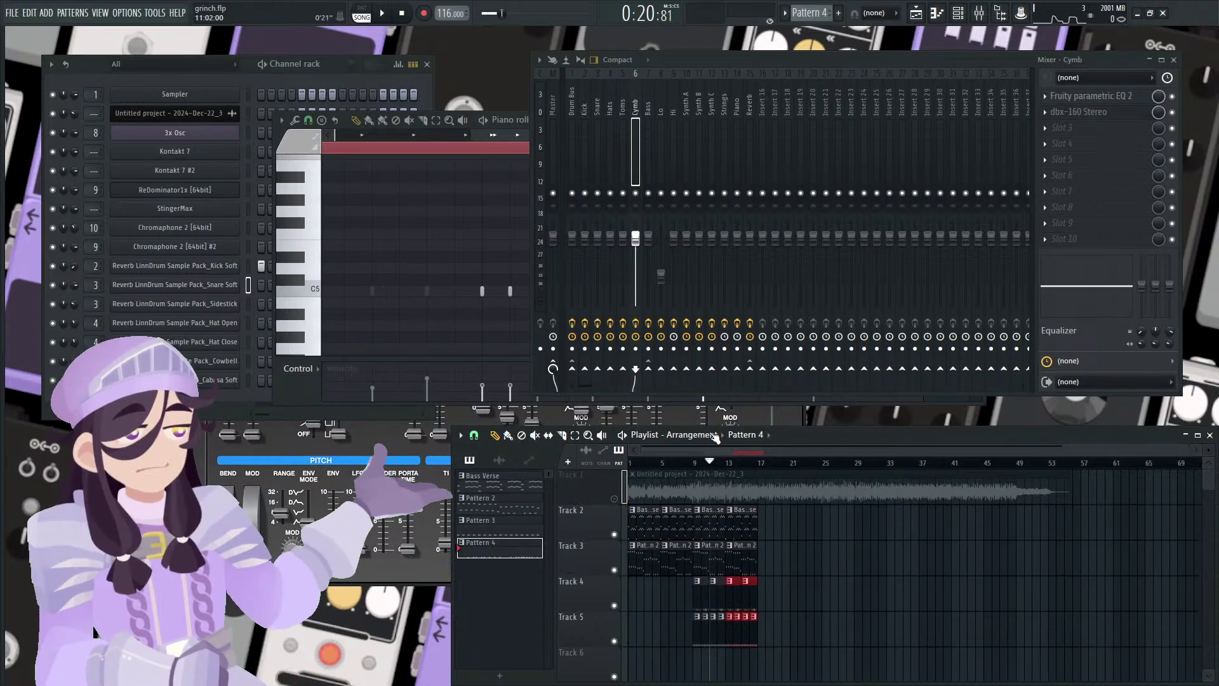
key("space")
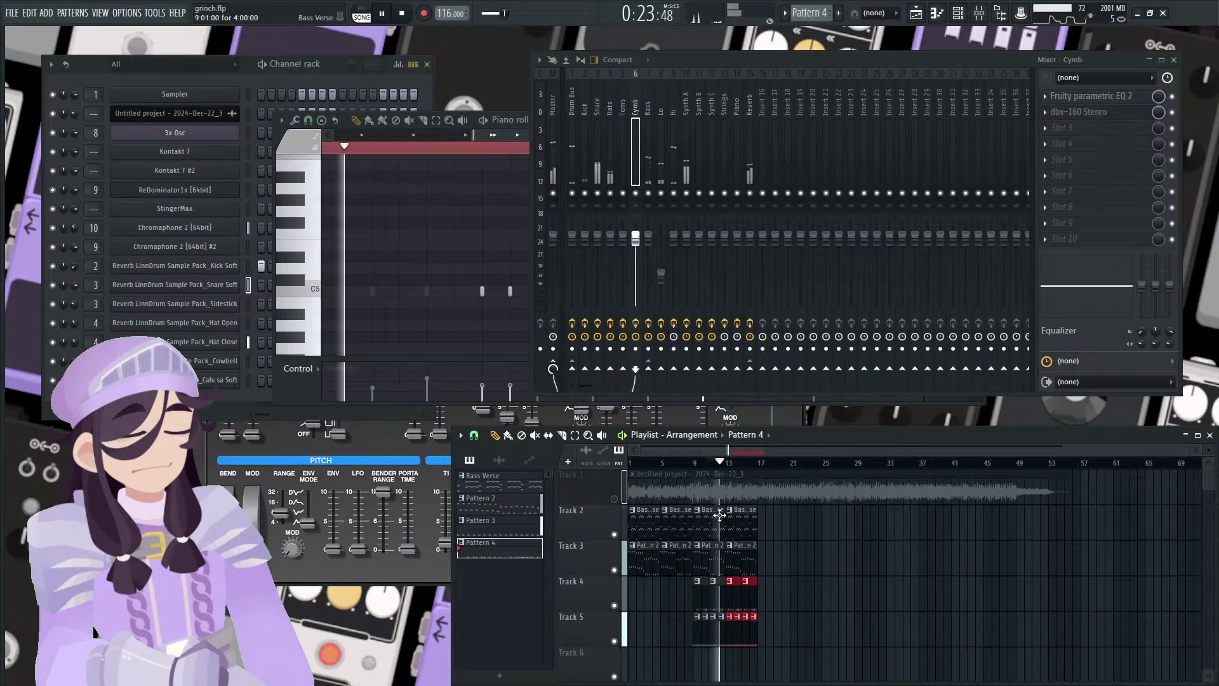
left_click(804, 561)
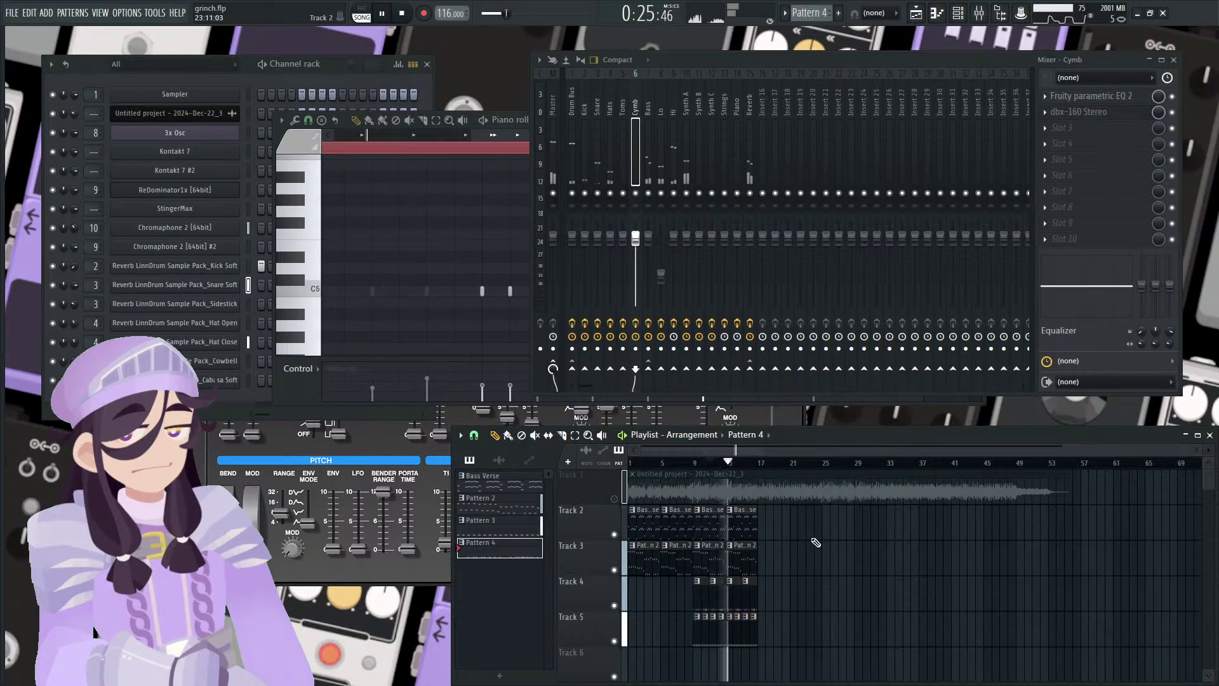
key("space")
scroll(810, 563, "up", 3)
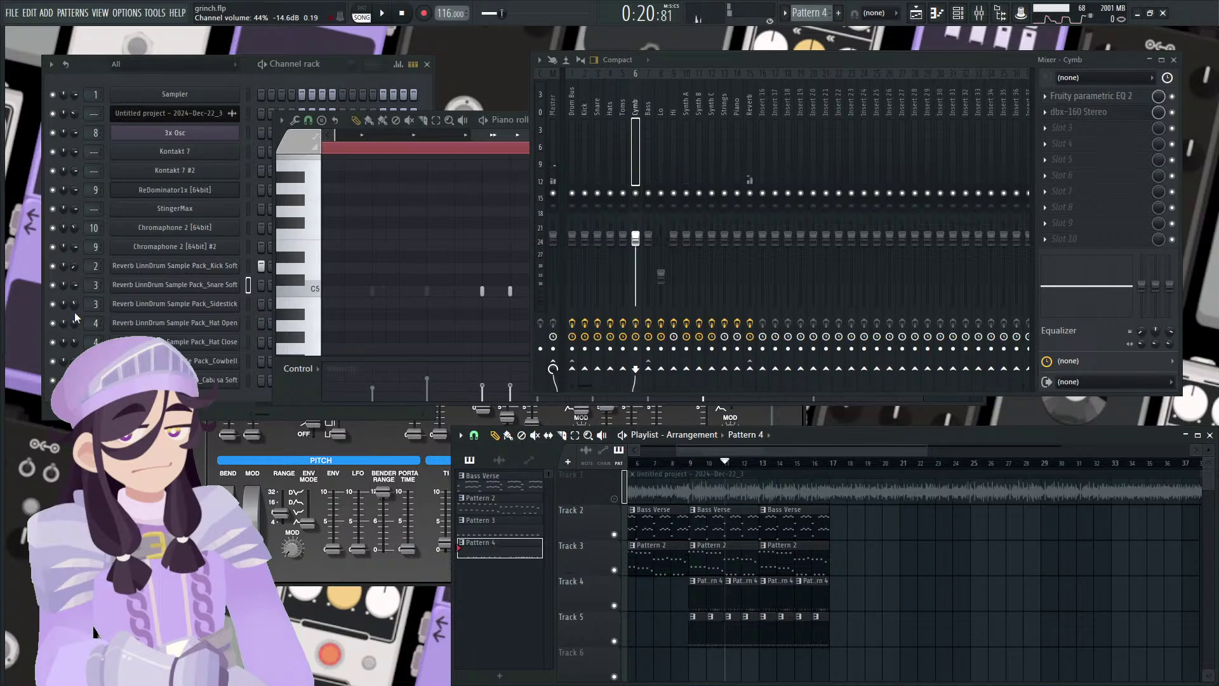
key("space")
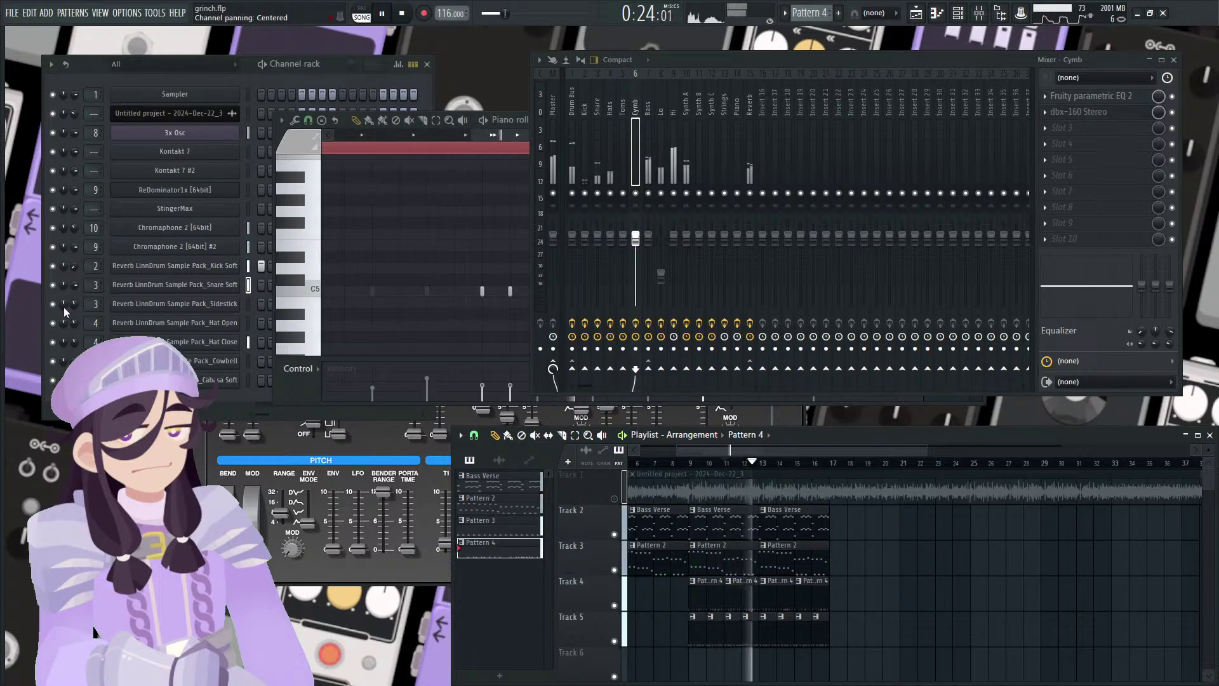
Pause the arrangement and play it briefly once more to check the panned drum channels
key("space")
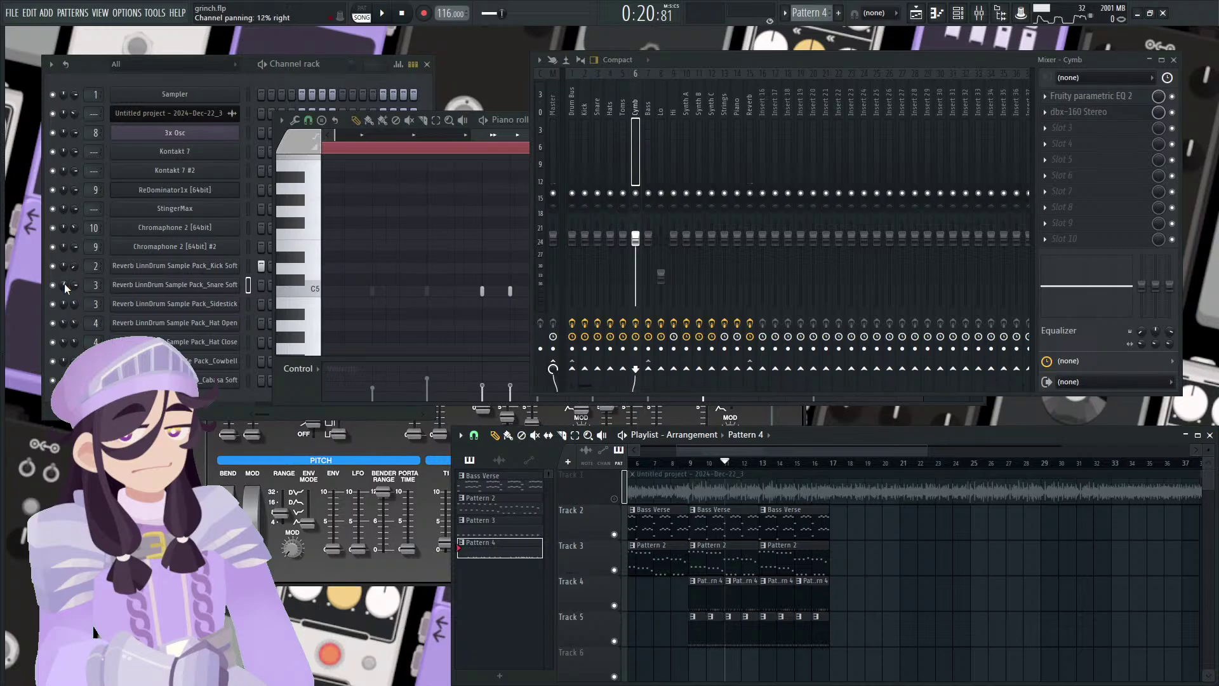
key("space")
key("space")
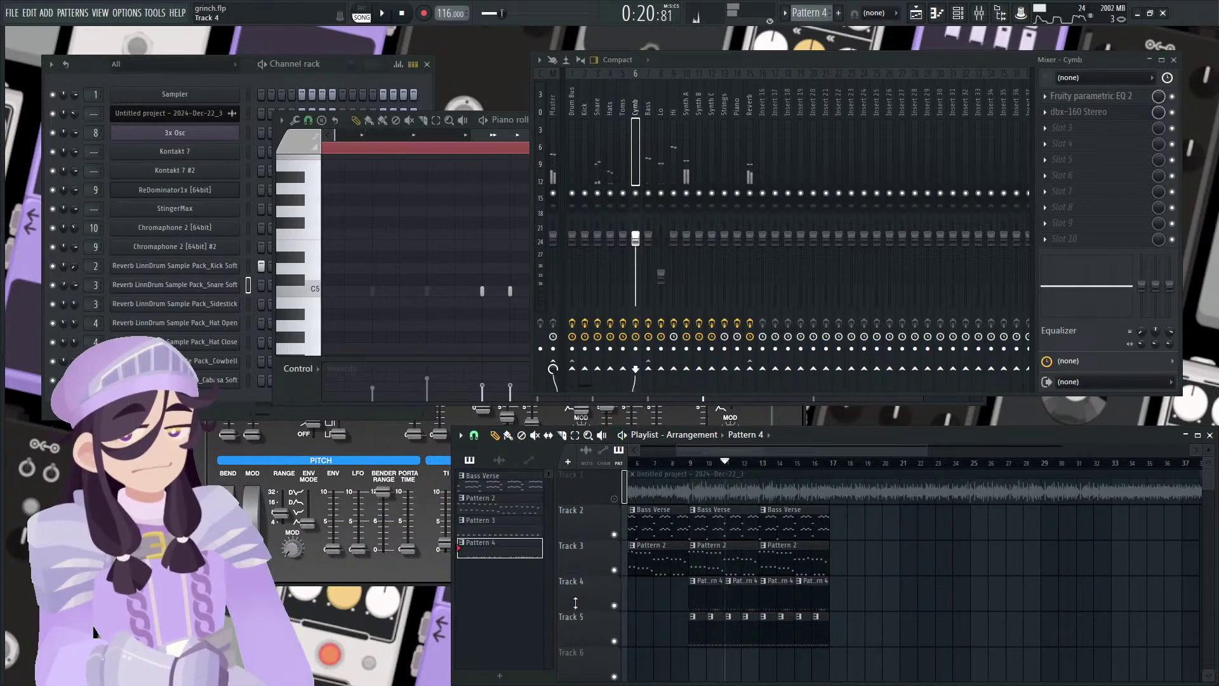
Solo the reference audio on Track 1 and move the playhead through its opening section
left_click_drag(755, 447, 698, 457)
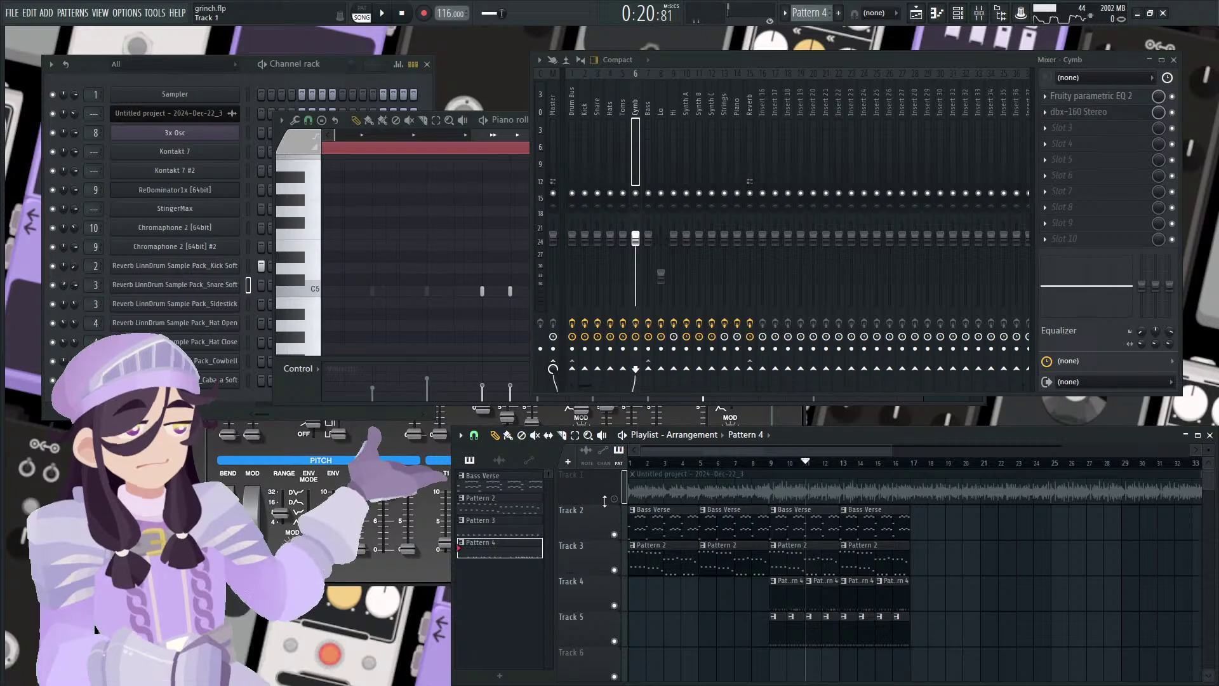
right_click(614, 498)
left_click(659, 462)
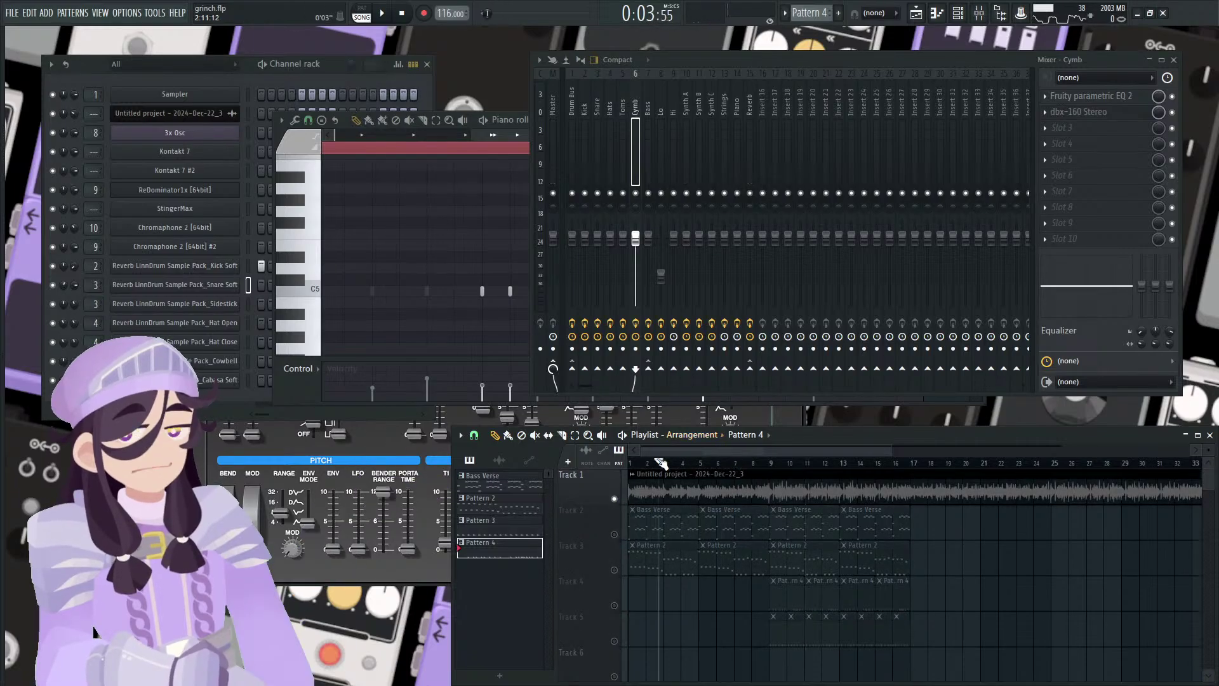
left_click(747, 463)
scroll(725, 509, "down", 2)
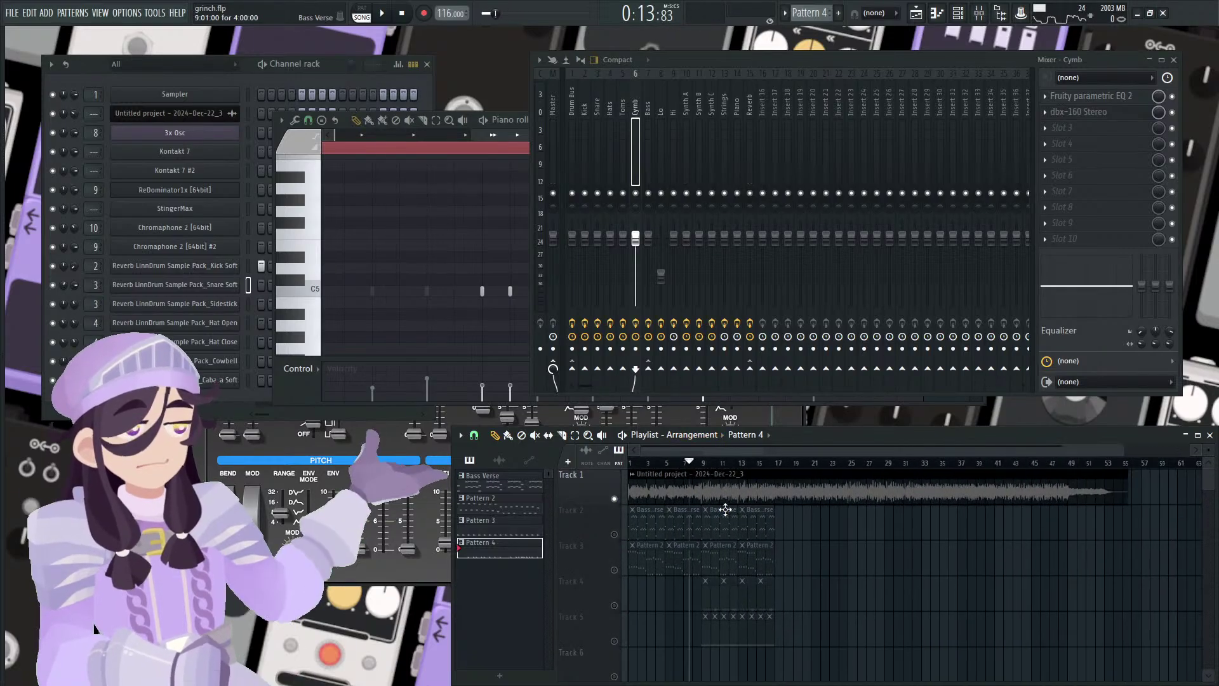
scroll(725, 509, "down", 1)
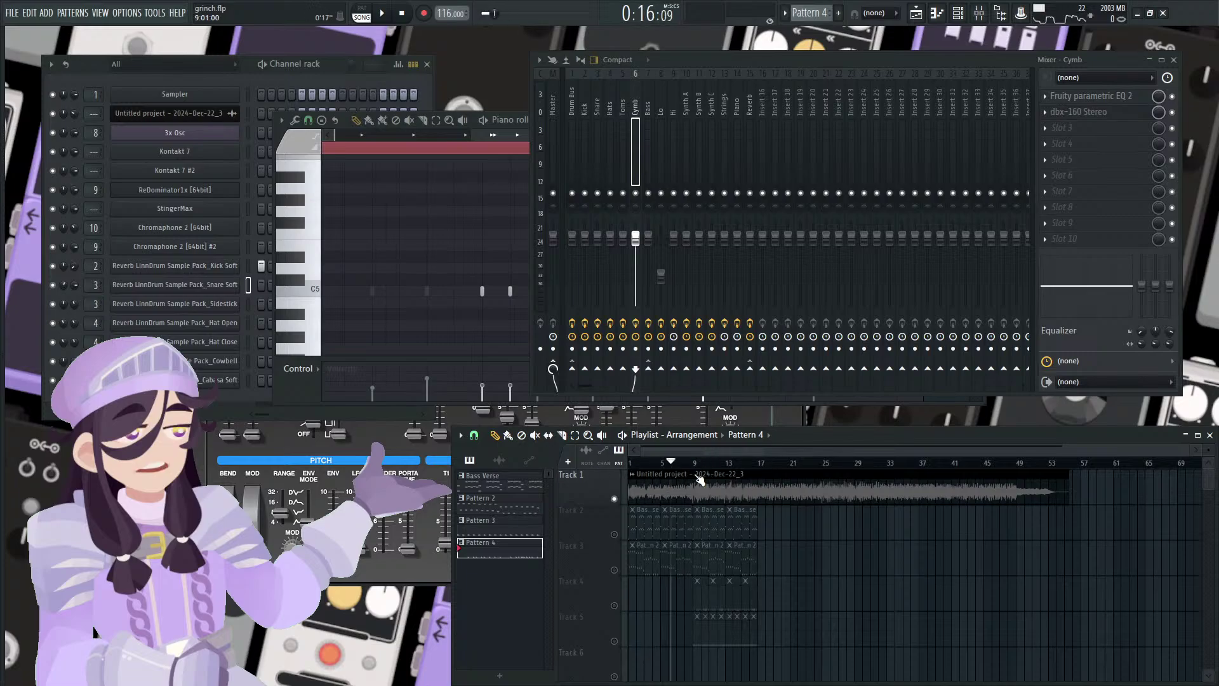
left_click(716, 461)
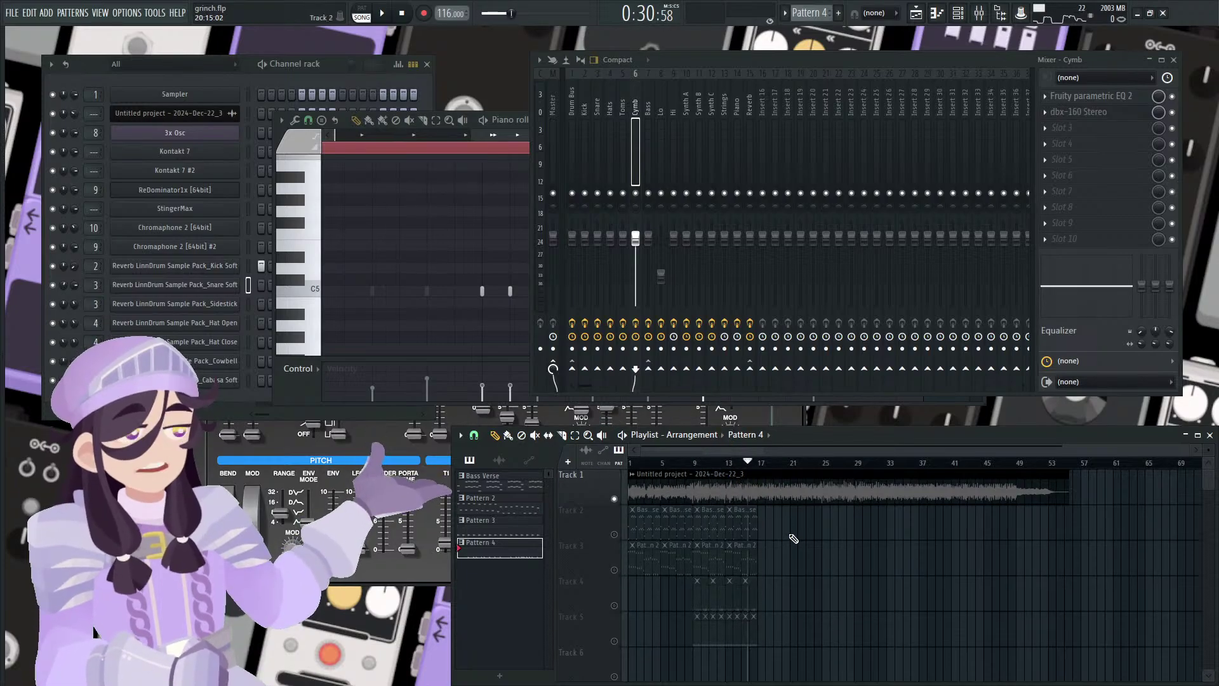
Examine the reference waveform past bar 17, moving the playhead to about bar 24 and back to about bar 12
scroll(795, 539, "up", 2)
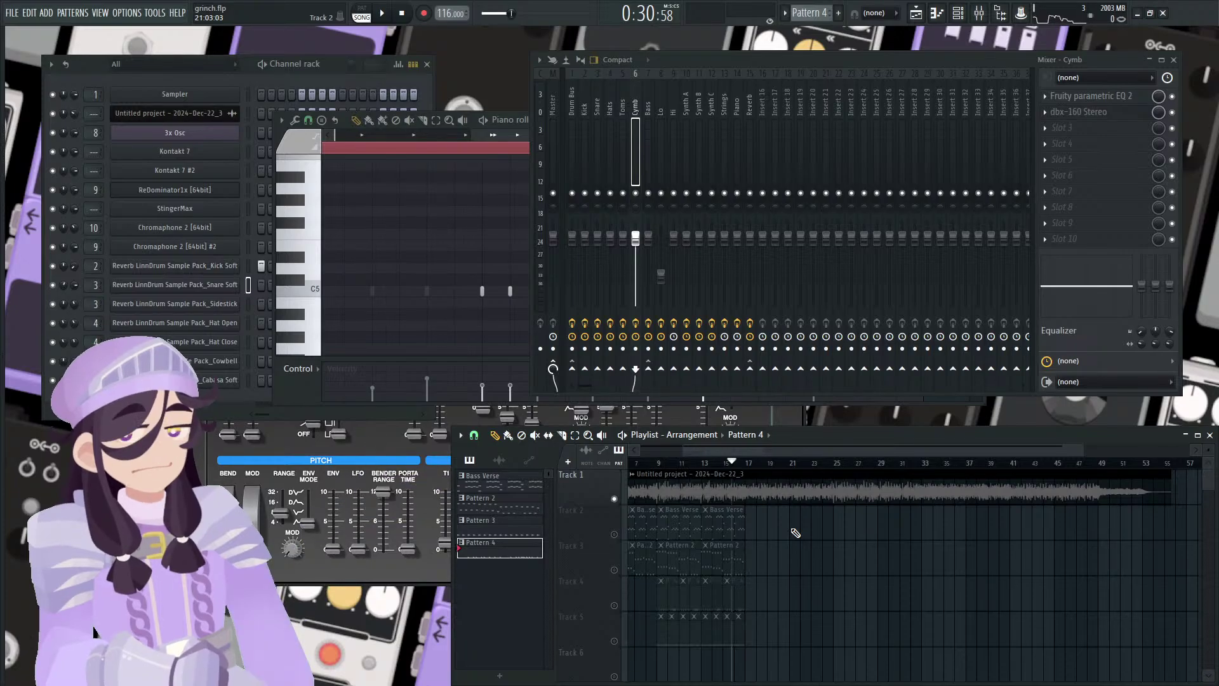
scroll(799, 452, "up", 3)
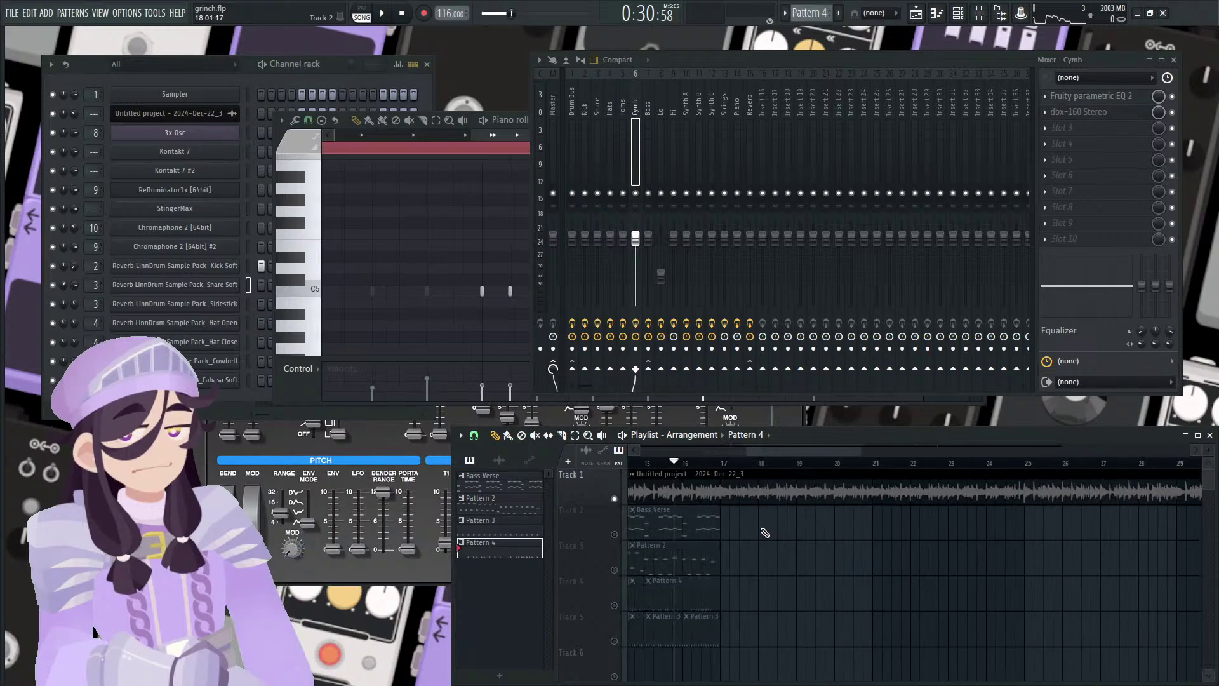
scroll(766, 460, "up", 3)
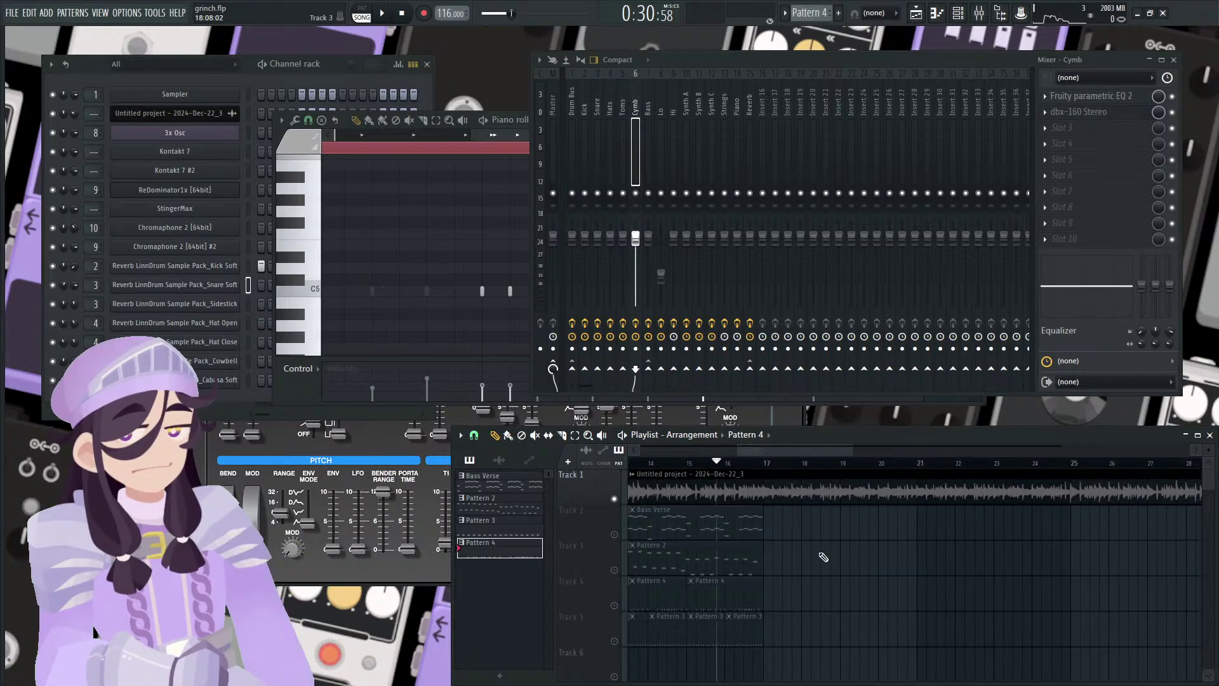
scroll(838, 565, "down", 5)
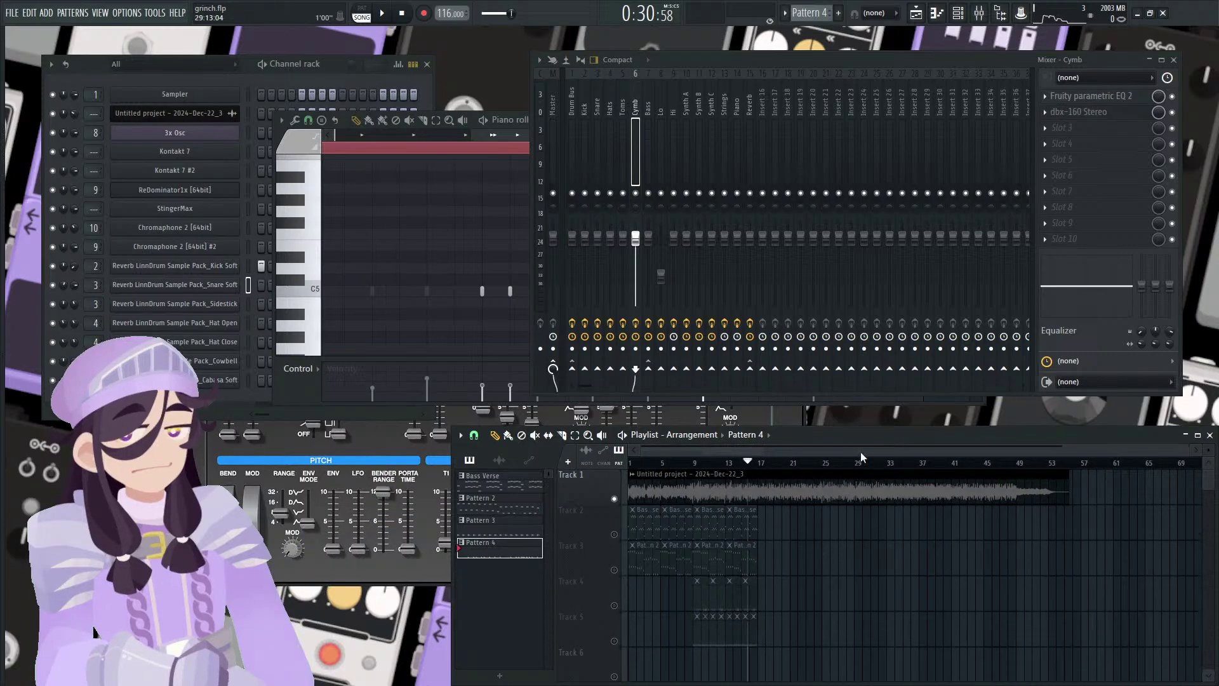
left_click(824, 445)
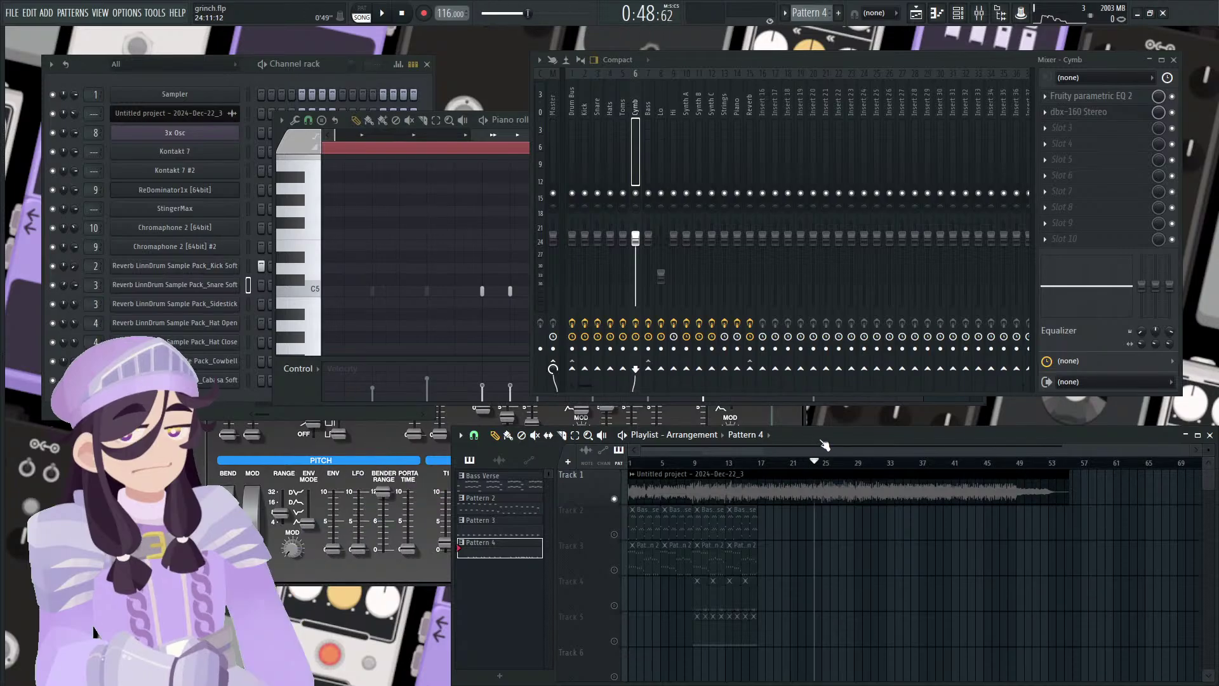
left_click_drag(824, 446, 723, 491)
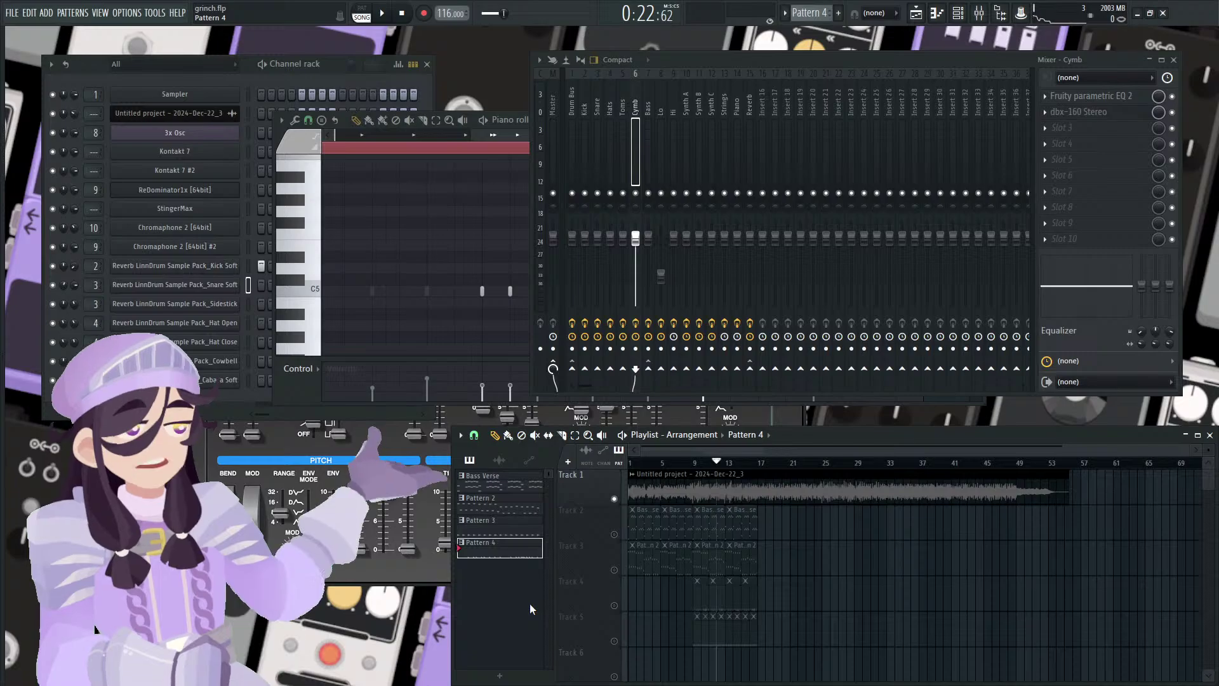
Remove the reference audio clip from Track 1 and unsolo the track so all tracks are active
scroll(600, 558, "up", 3)
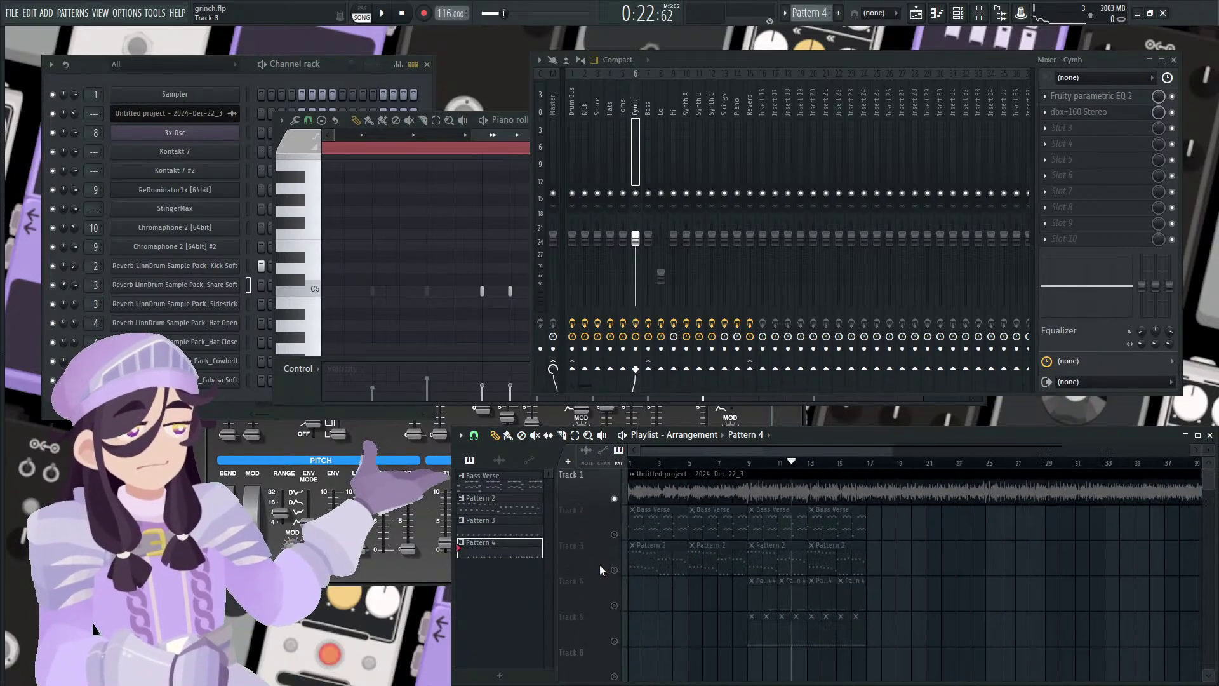
left_click(614, 499)
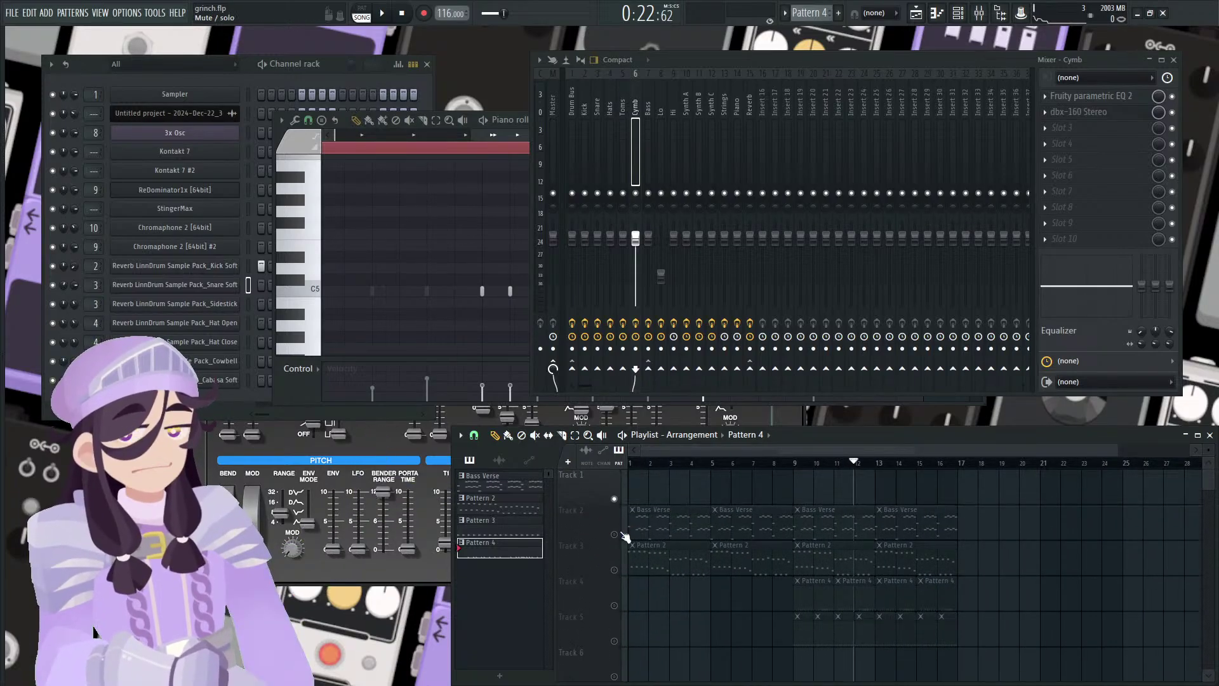
Stack four Soundgoodizer effects on the Master track with the tempo at 290 and play back the arrangement
left_click(553, 286)
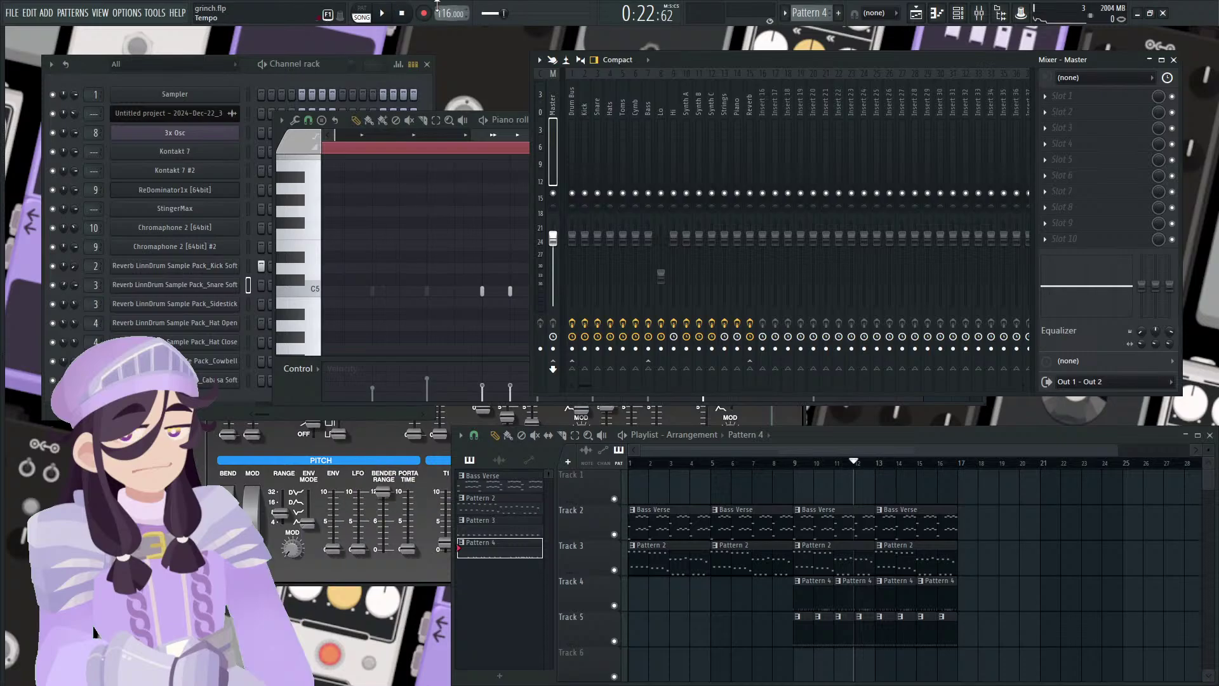
key("F6")
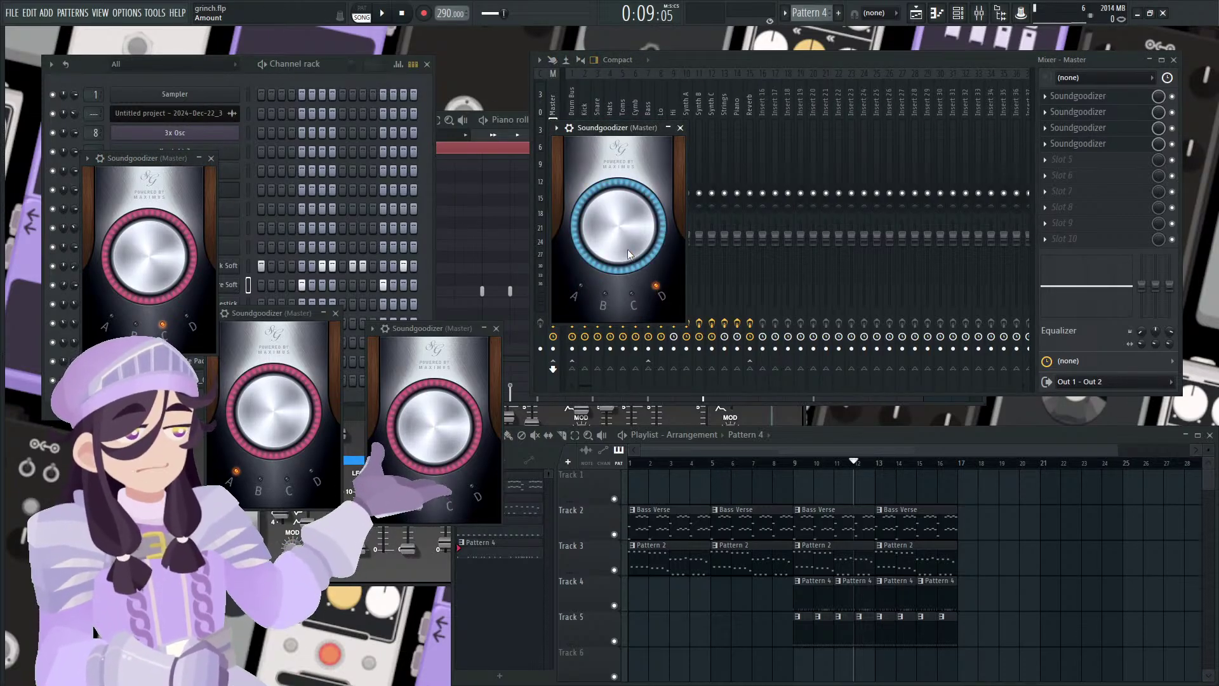
left_click(382, 13)
left_click(531, 140)
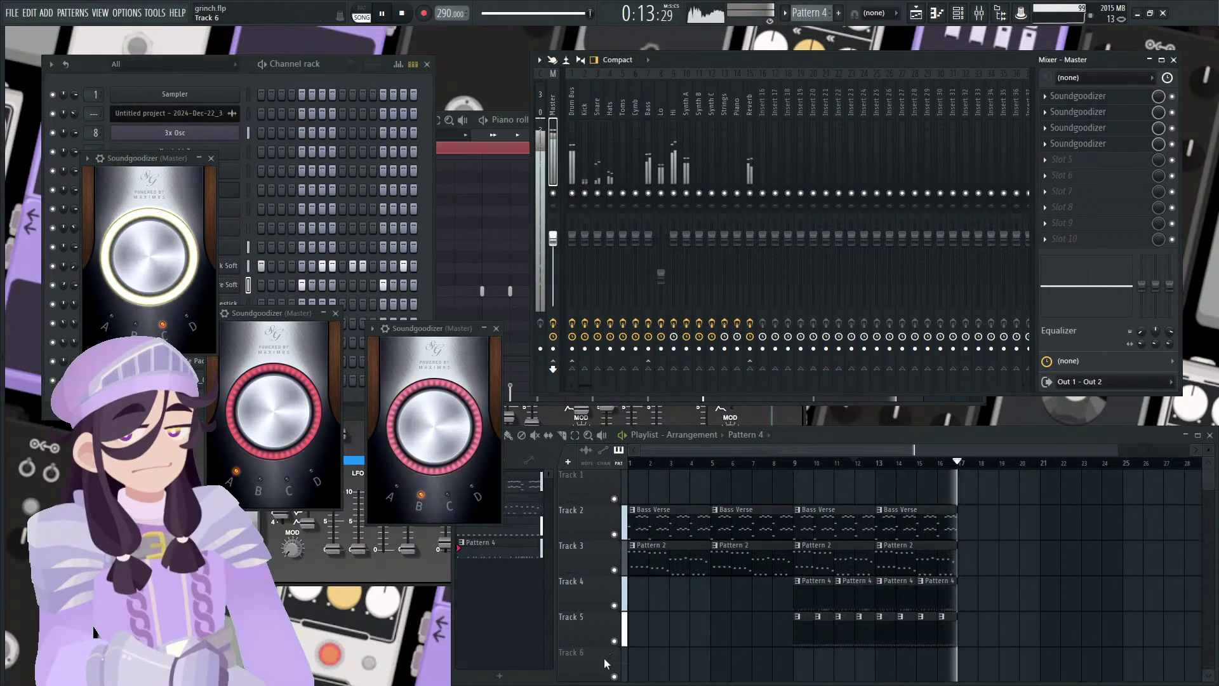
key("space")
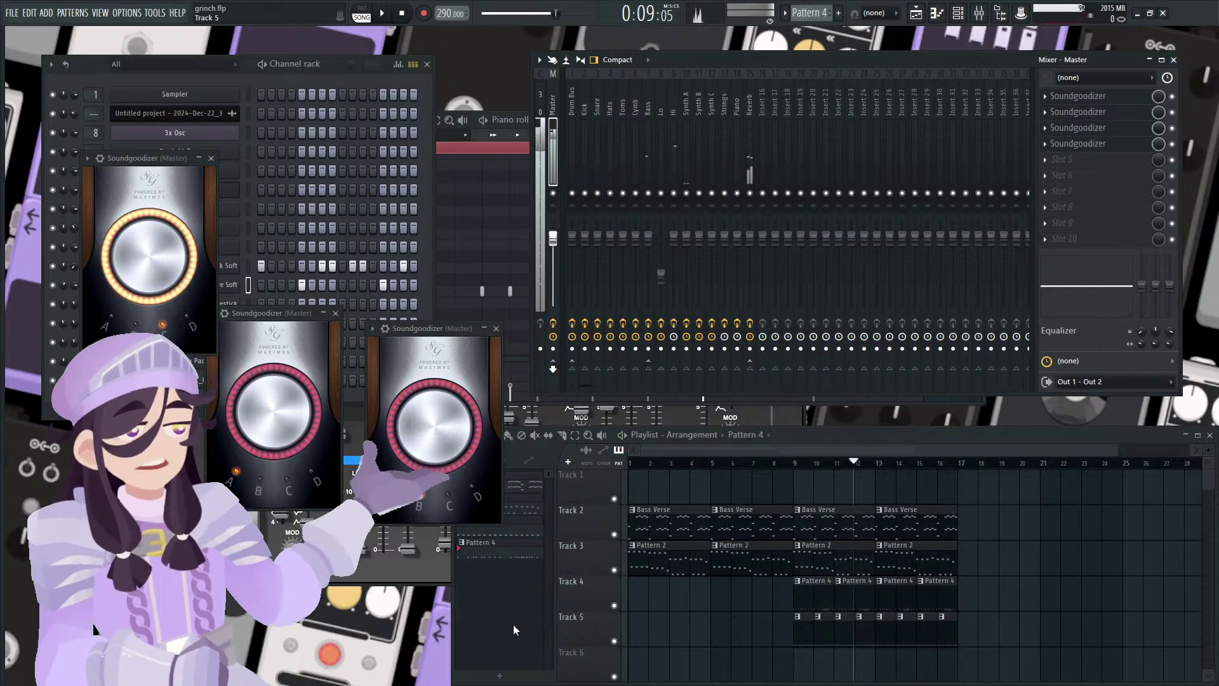
Add TSE R47 to the Master track and adjust its drive and volume with the filter at 0 during playback
left_click(402, 14)
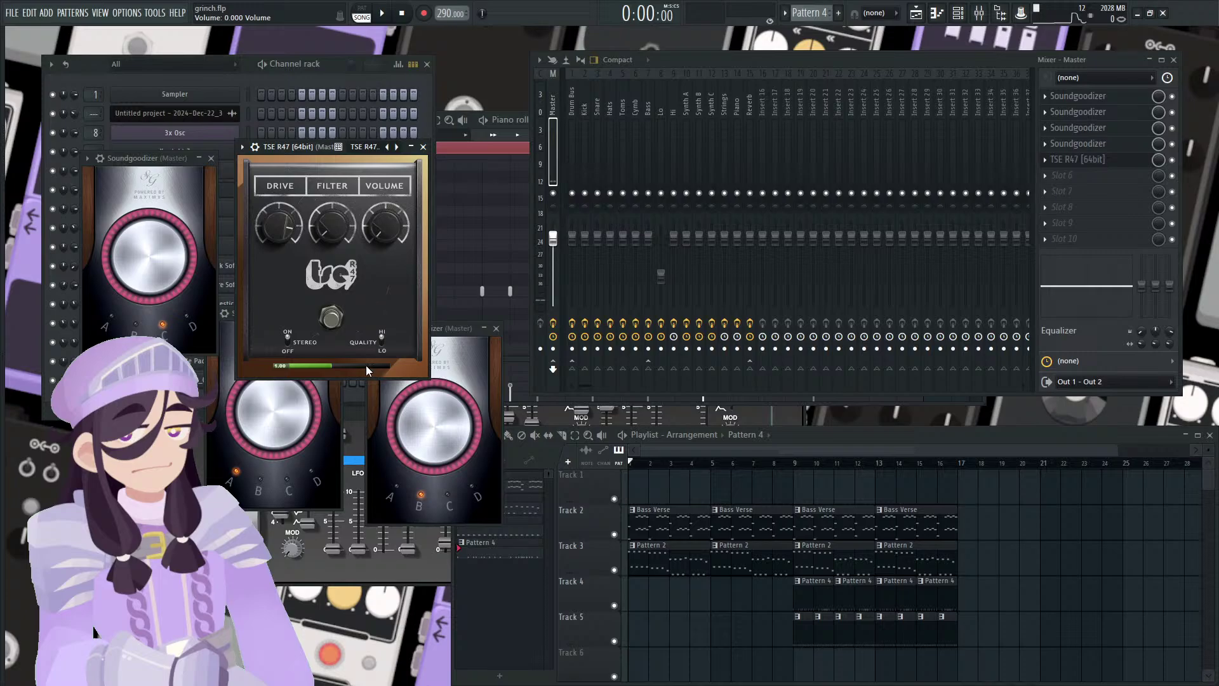
key("space")
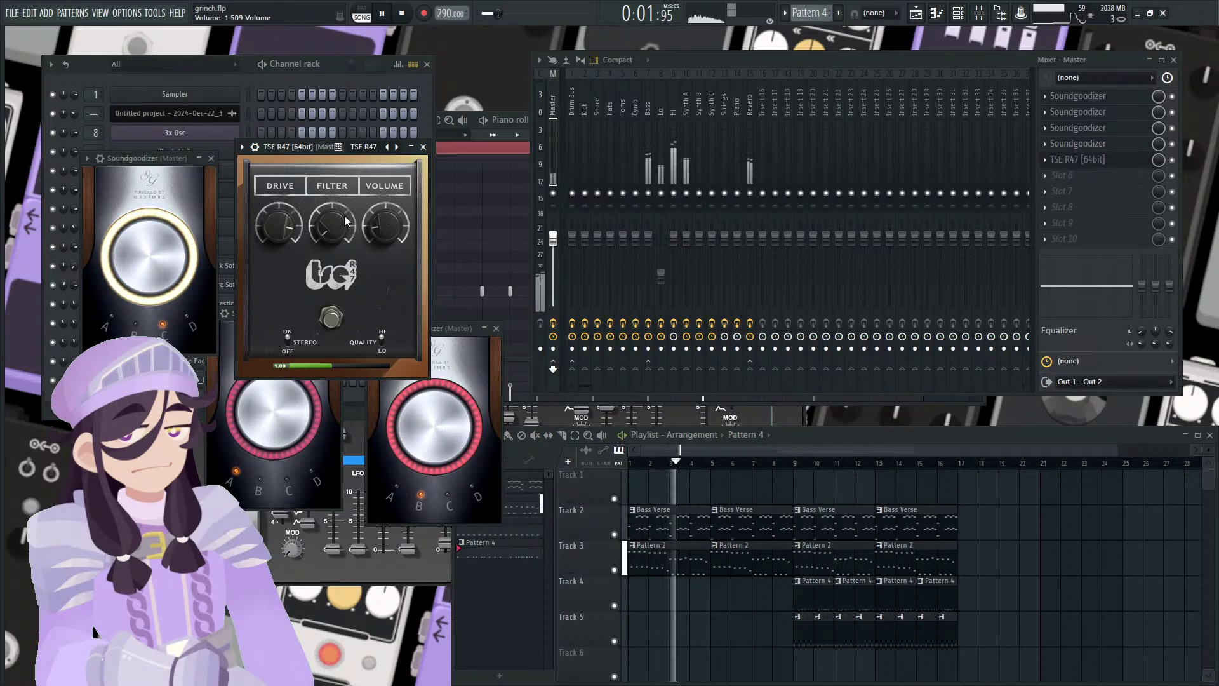
left_click_drag(346, 220, 276, 279)
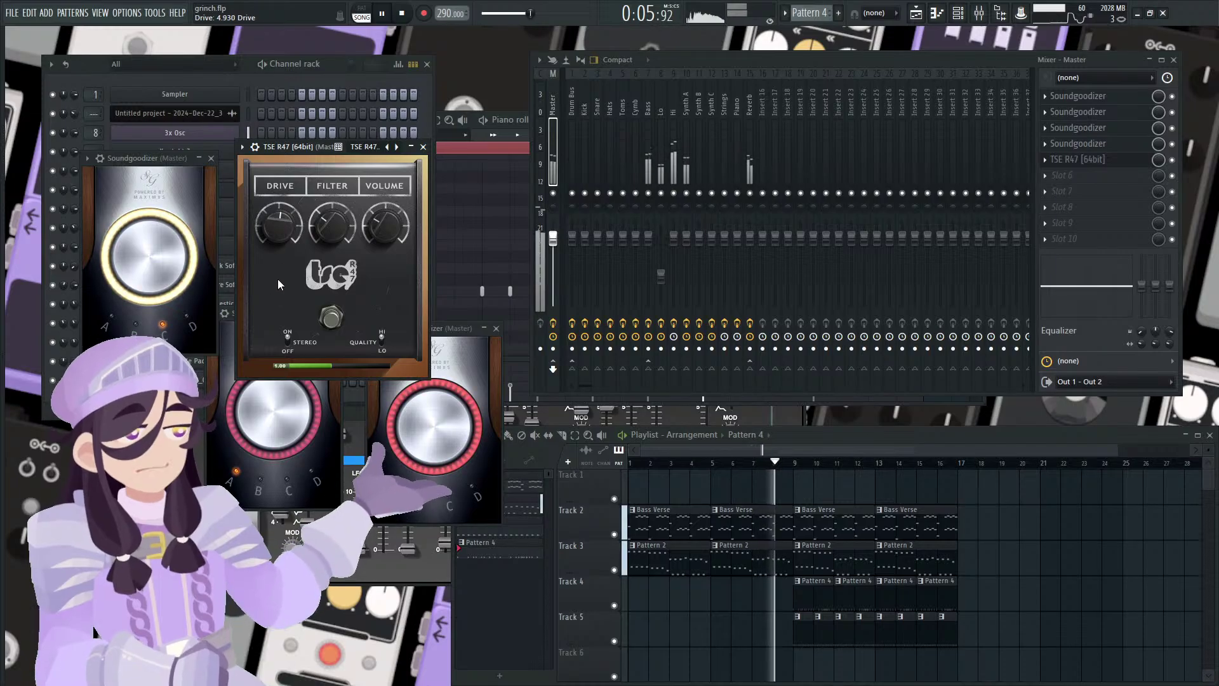
left_click_drag(330, 209, 268, 246)
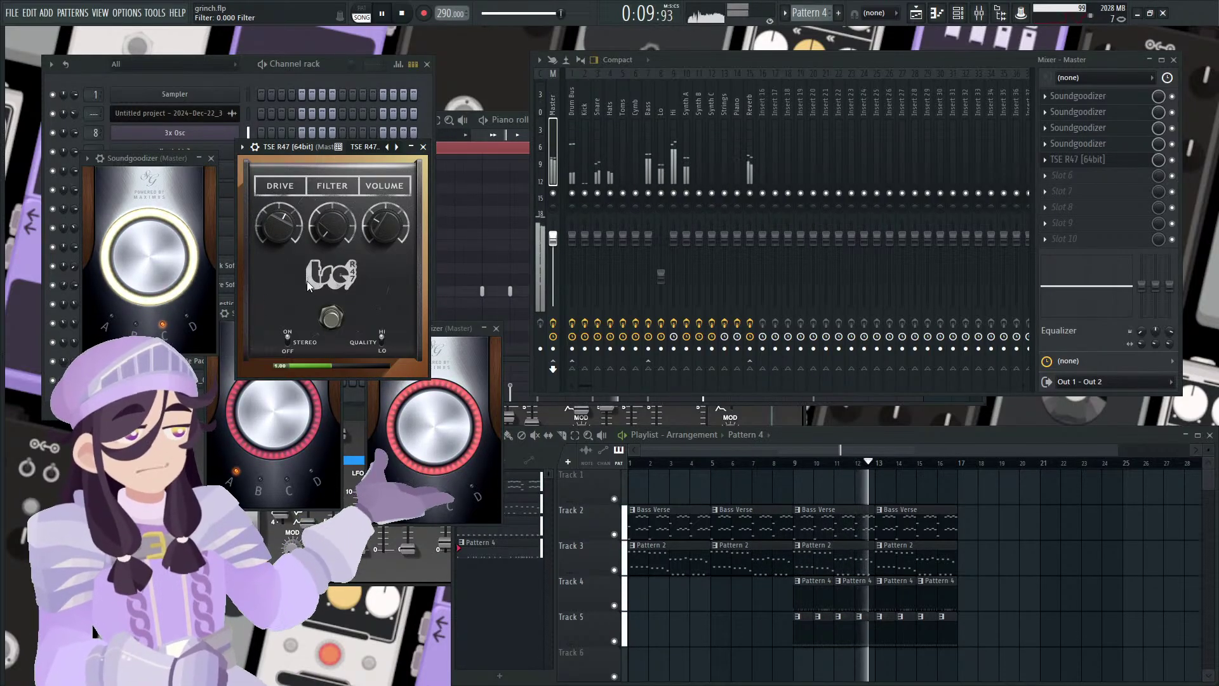
key("space")
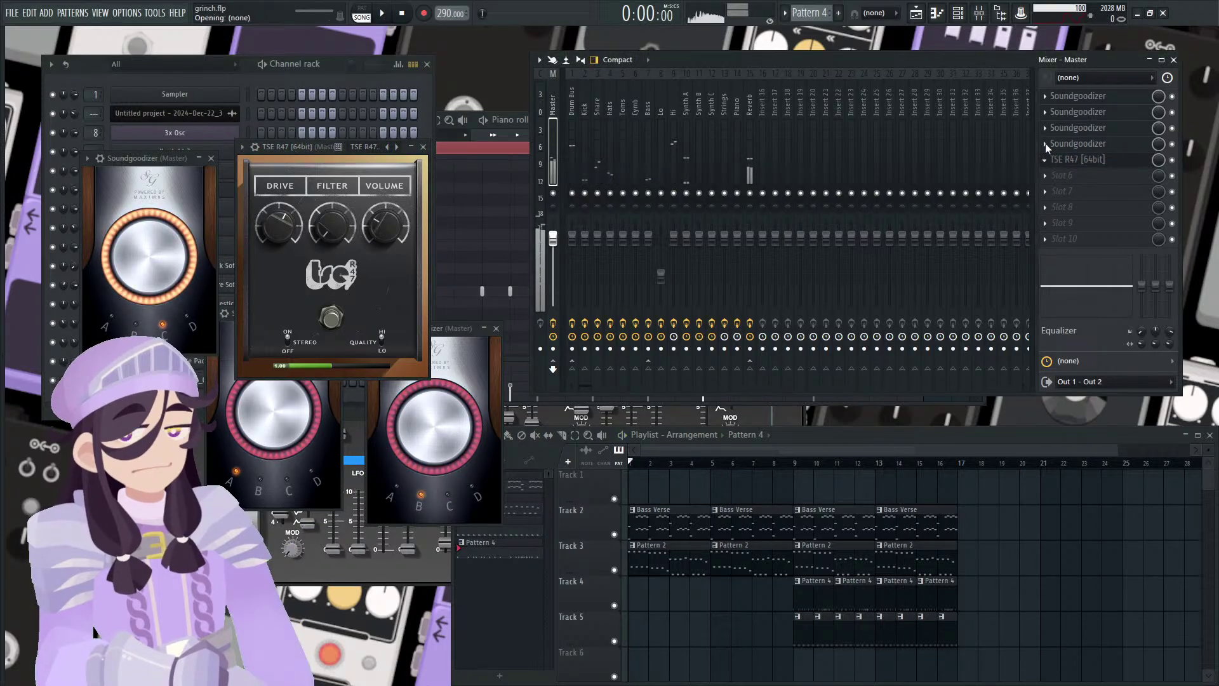
Delete TSE R47 and all four Soundgoodizers from the Master track's effect slots
key("Delete")
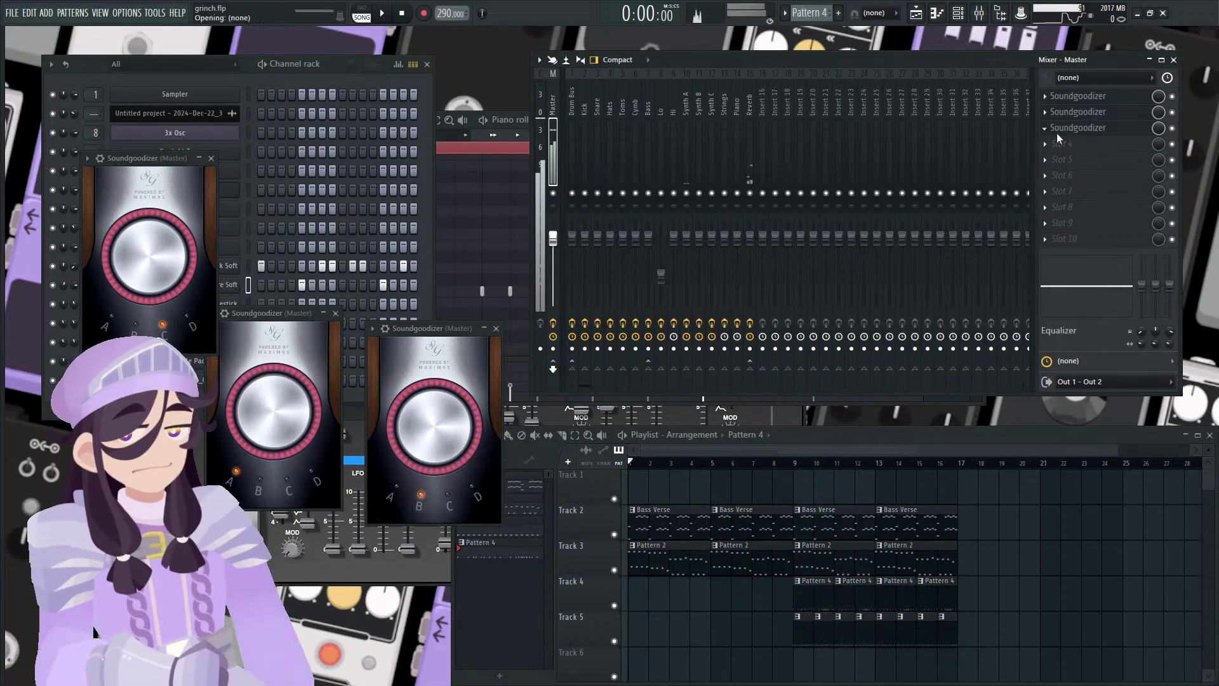
key("Delete")
key("Delete")
key("Delete")
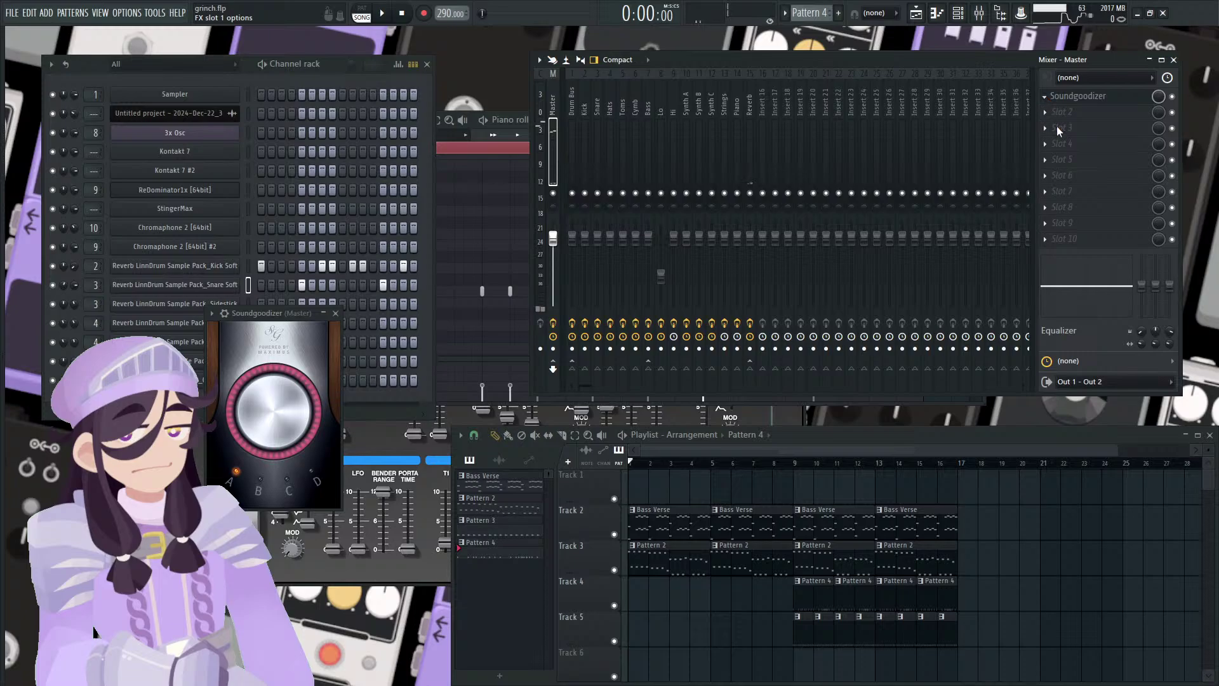
key("Delete")
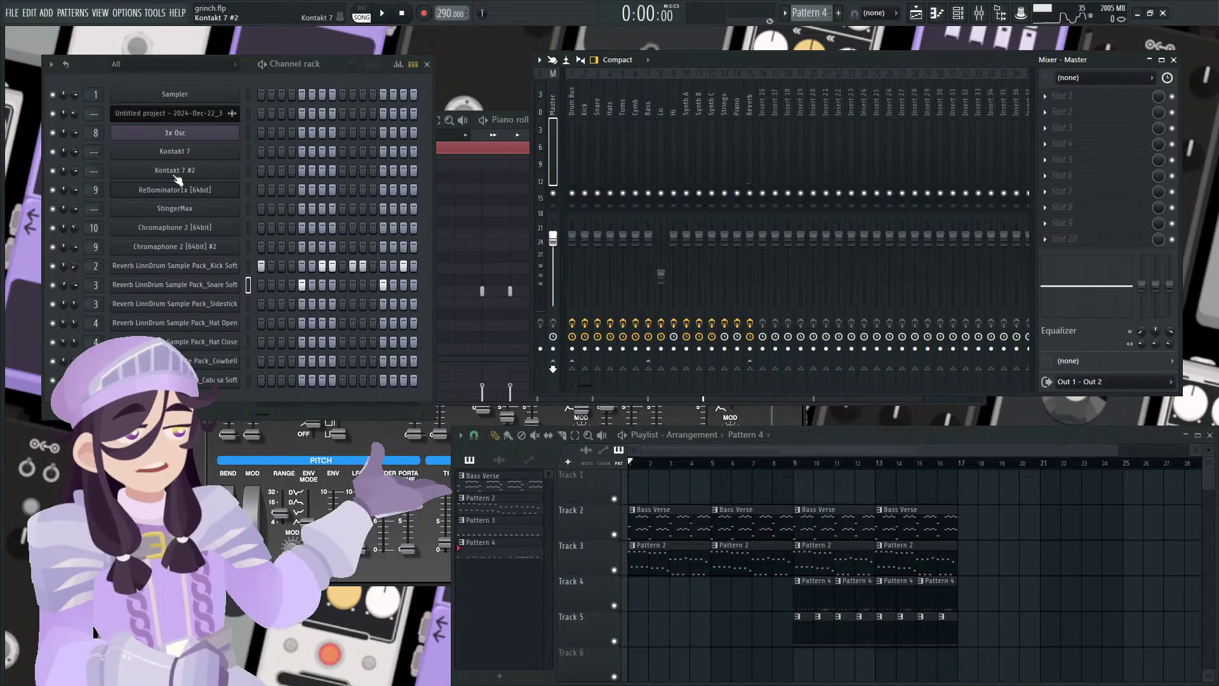
Open the first Chromaphone 2 channel, routed to Synth A, and show its Edit page
left_click(184, 227)
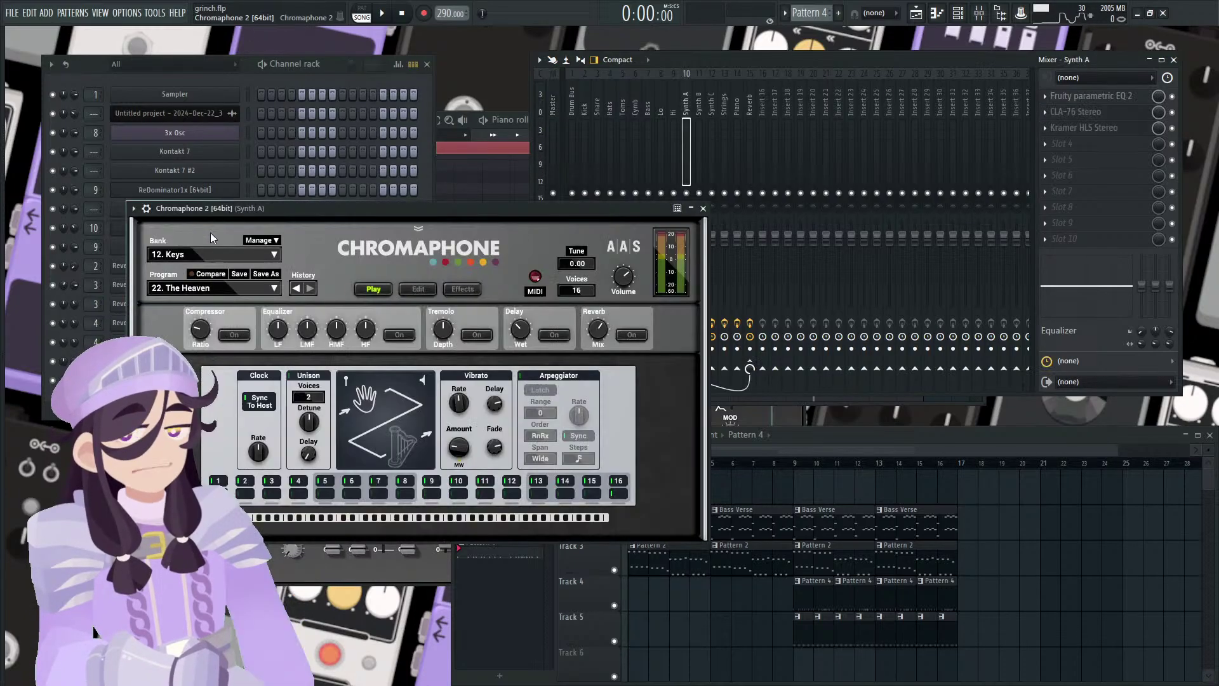
left_click(418, 289)
left_click(517, 623)
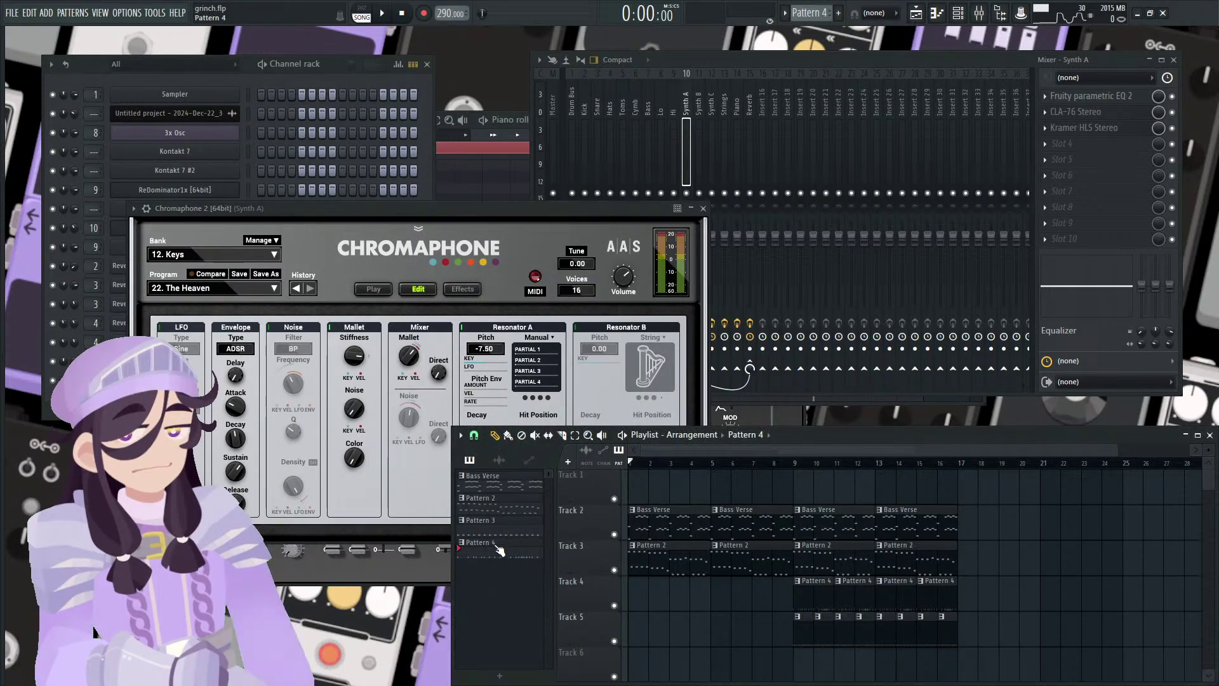
Select Pattern 2 in pattern playback mode and set the tempo to 116
left_click(485, 476)
left_click(489, 501)
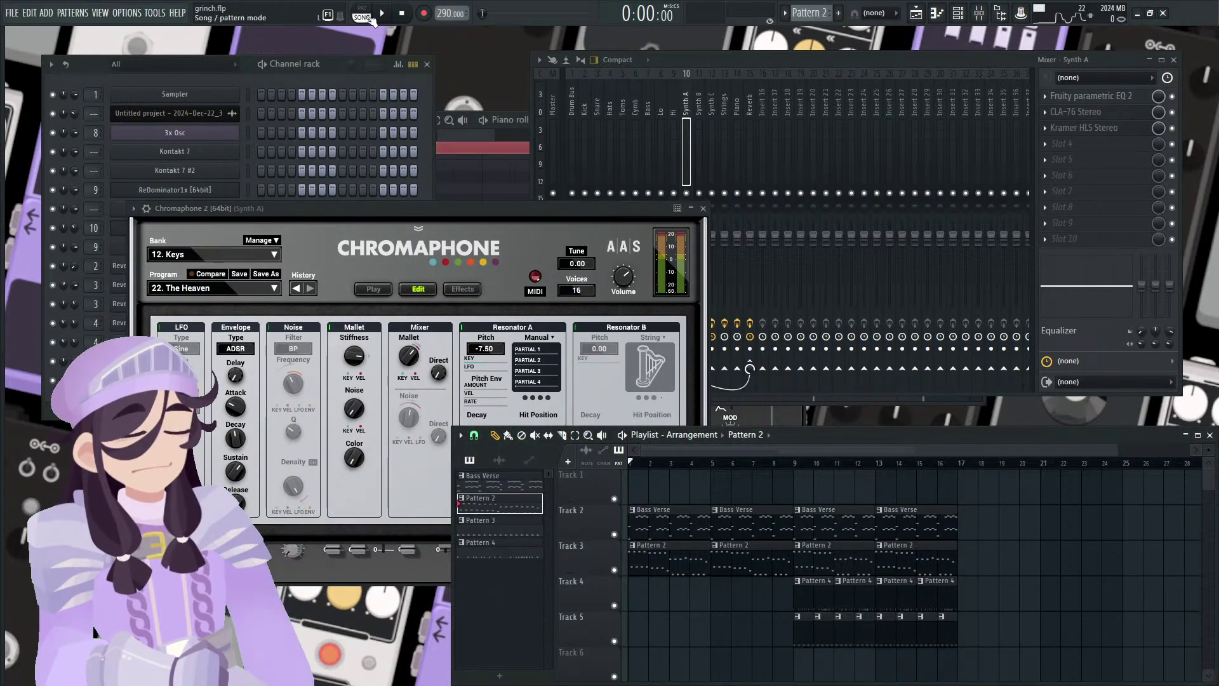
key("l")
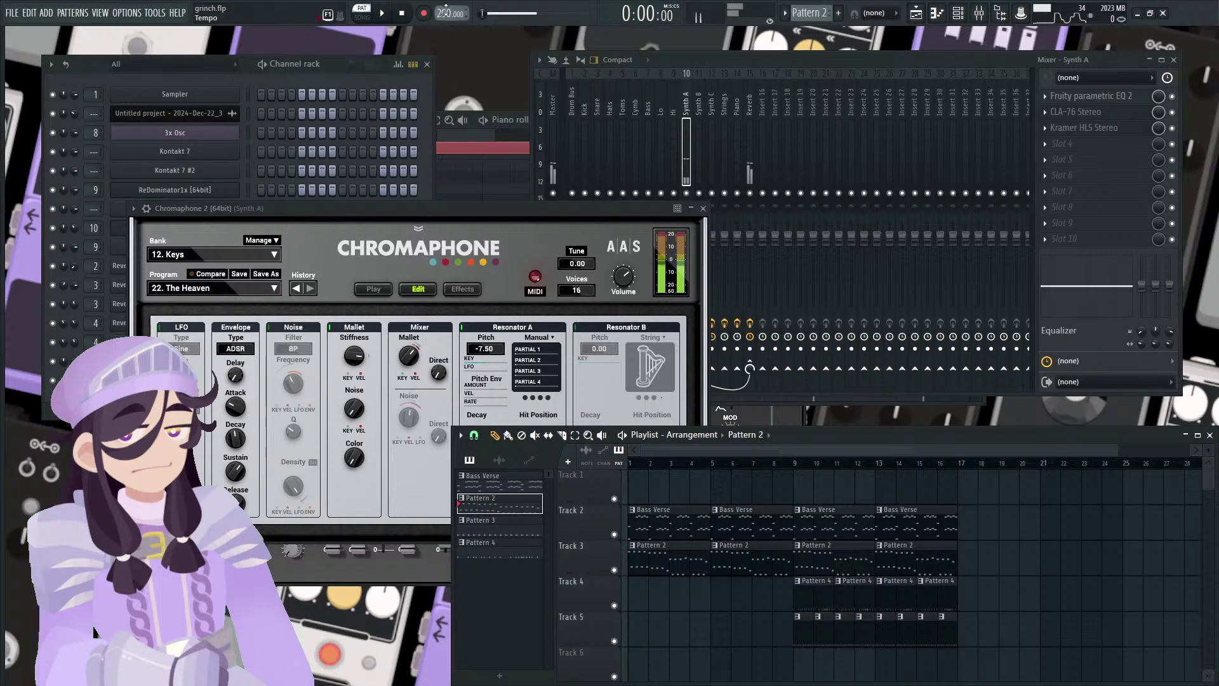
left_click_drag(450, 14, 2, 5)
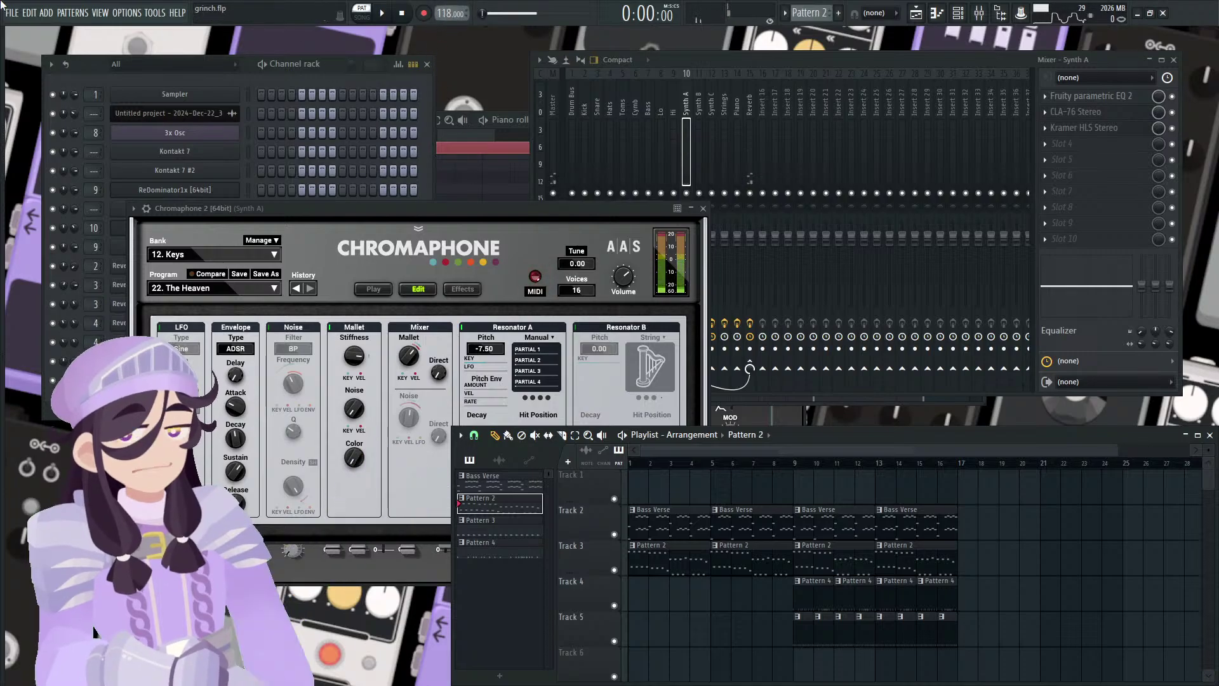
scroll(449, 18, "down", 2)
Bring the Chromaphone 2 editor forward, check Resonator A's decay, and briefly audition Pattern 2
left_click(427, 475)
mouse_move(477, 437)
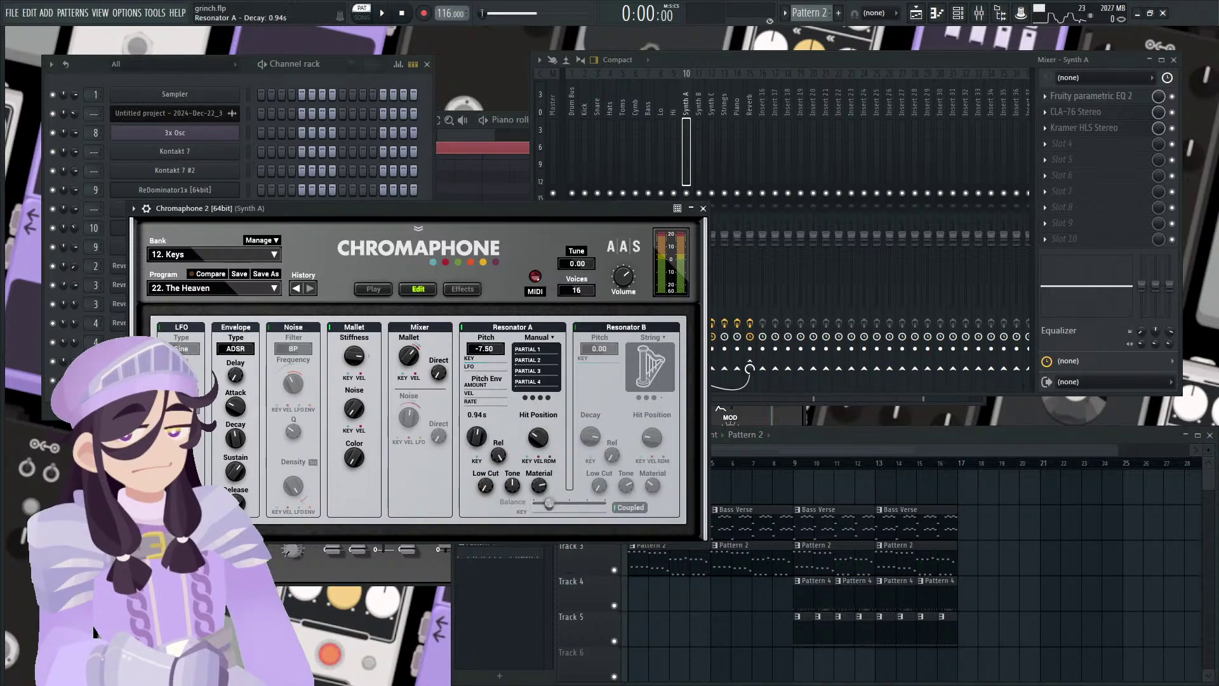
left_click(384, 14)
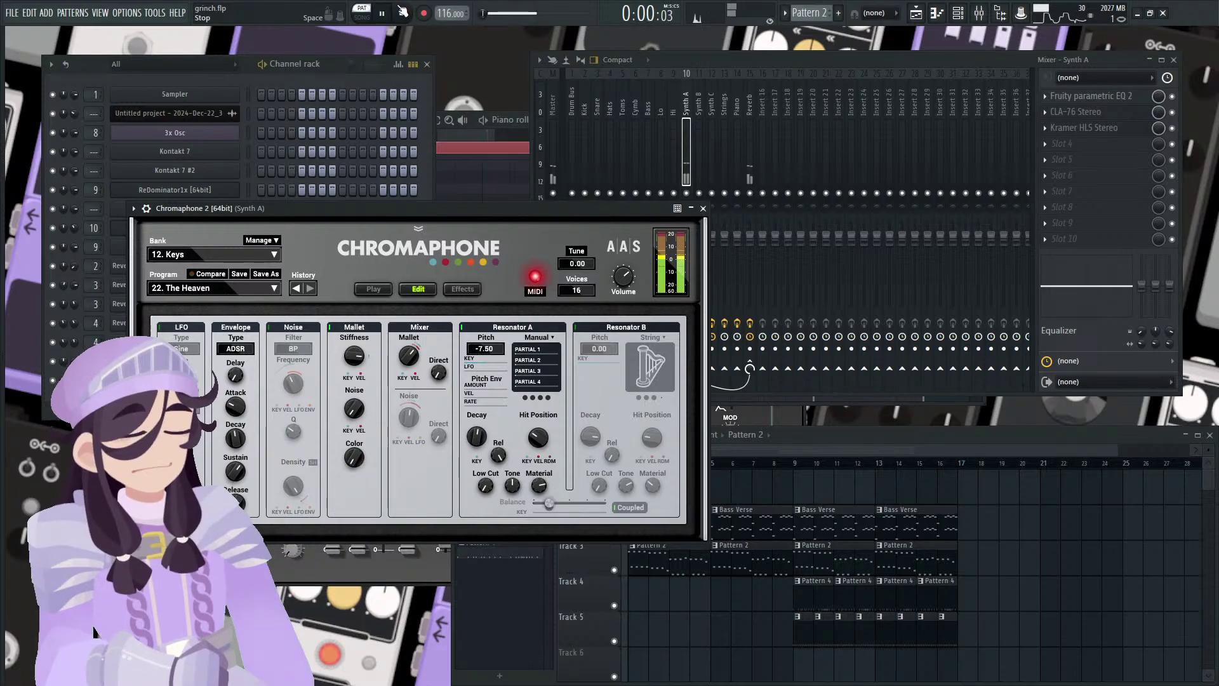
left_click(403, 14)
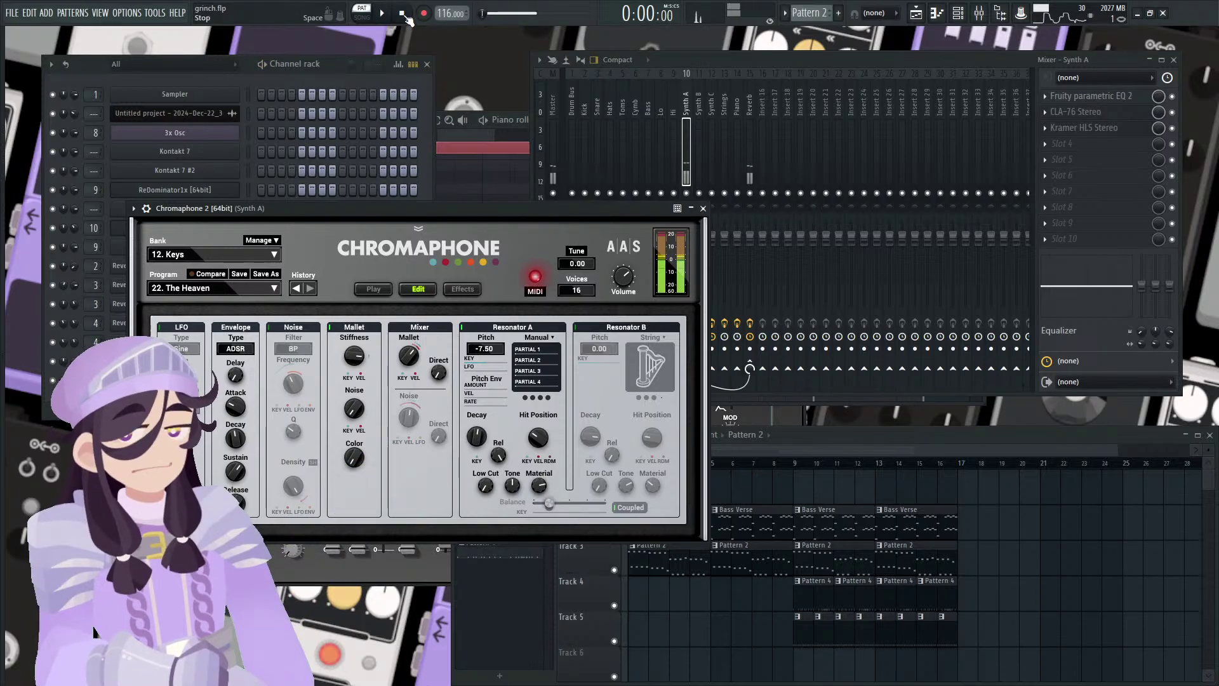
Replace the Chromaphone editor with the reference audio clip's channel settings, and set the song playhead to bar 9
left_click(703, 208)
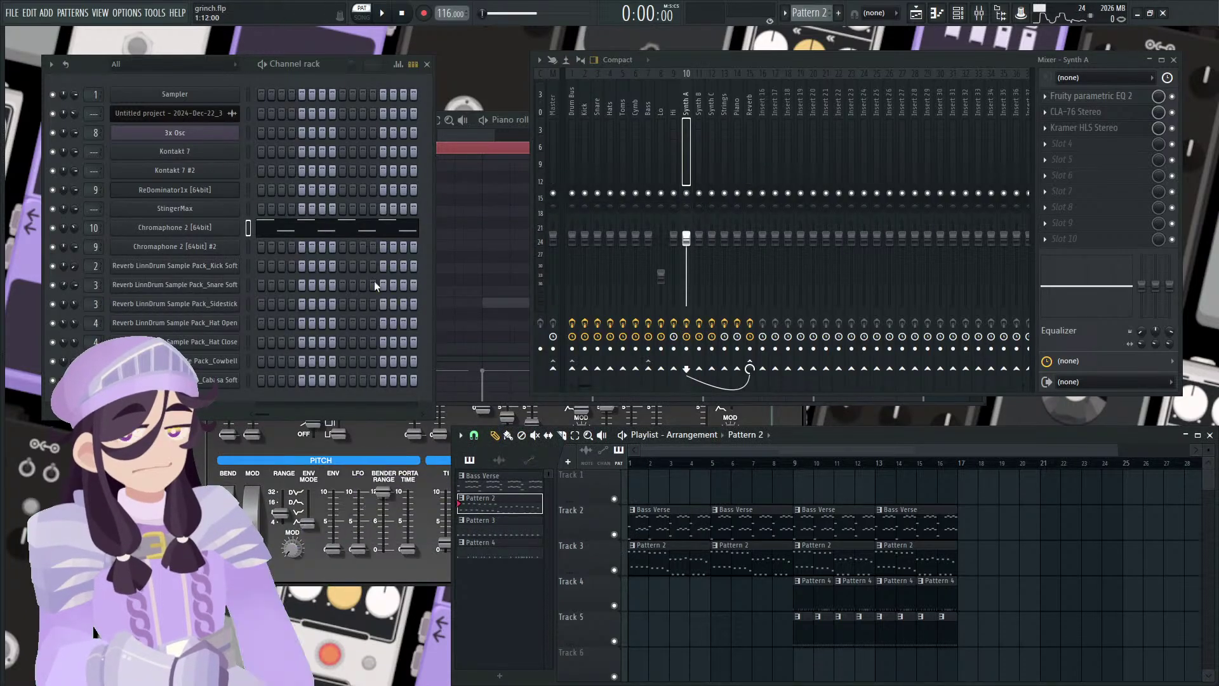
left_click(212, 114)
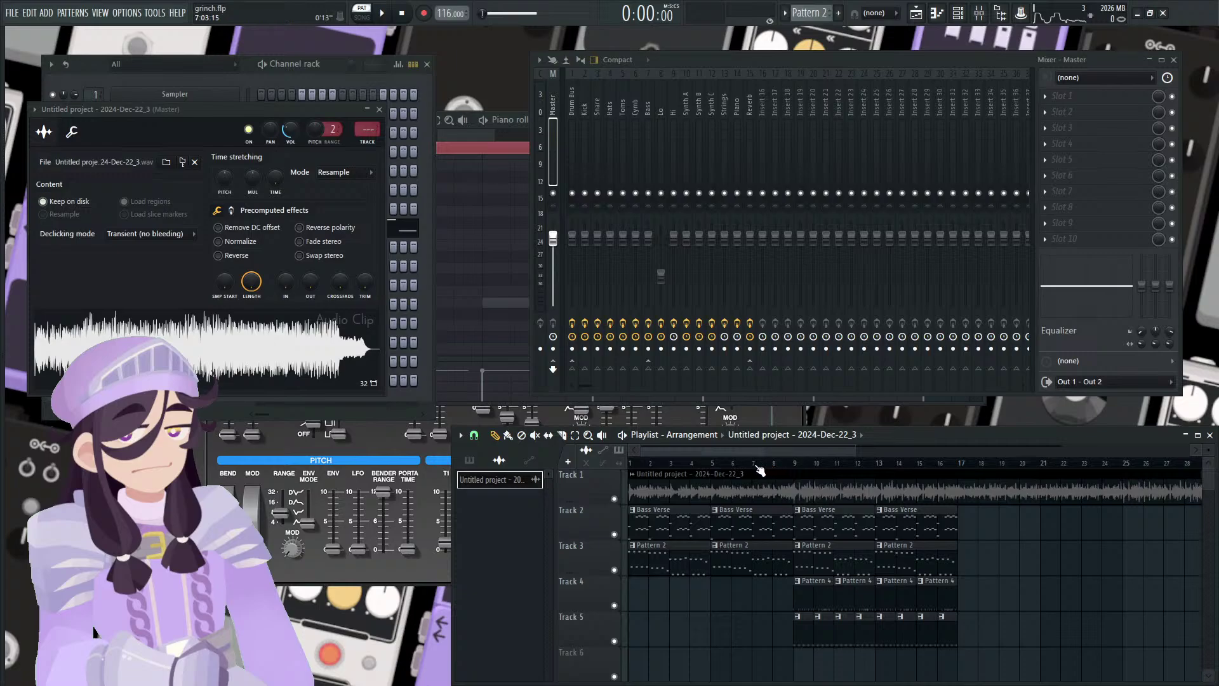
left_click_drag(714, 448, 797, 455)
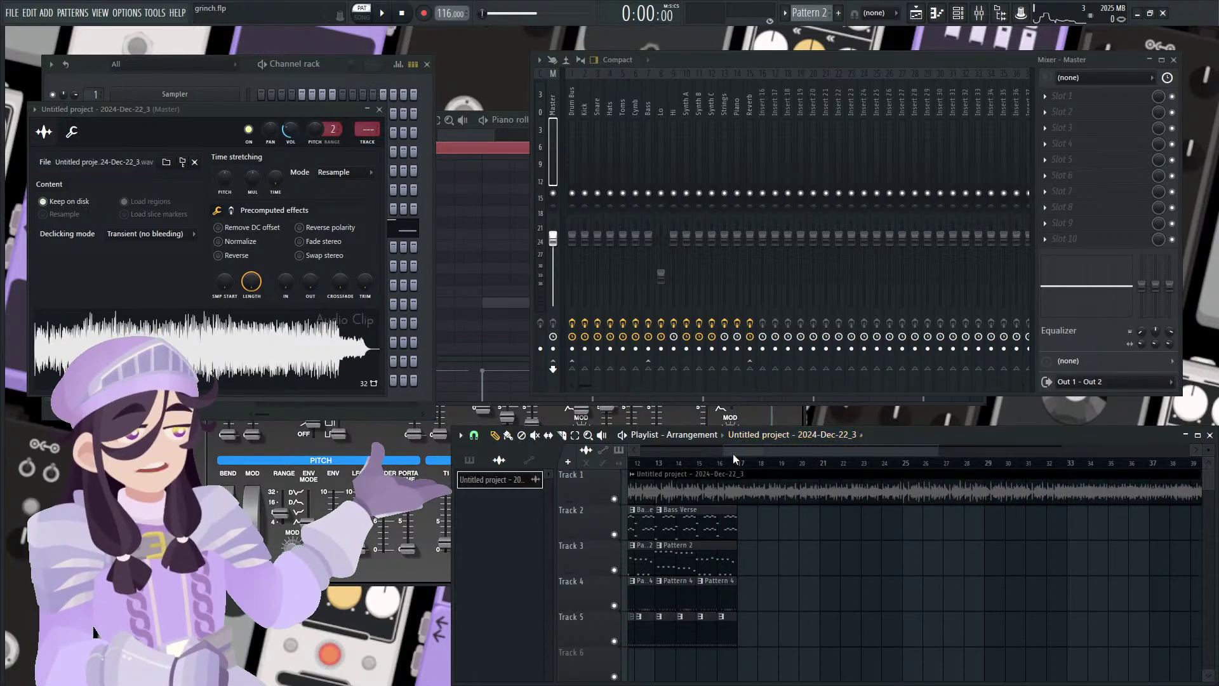
scroll(730, 456, "left", 1)
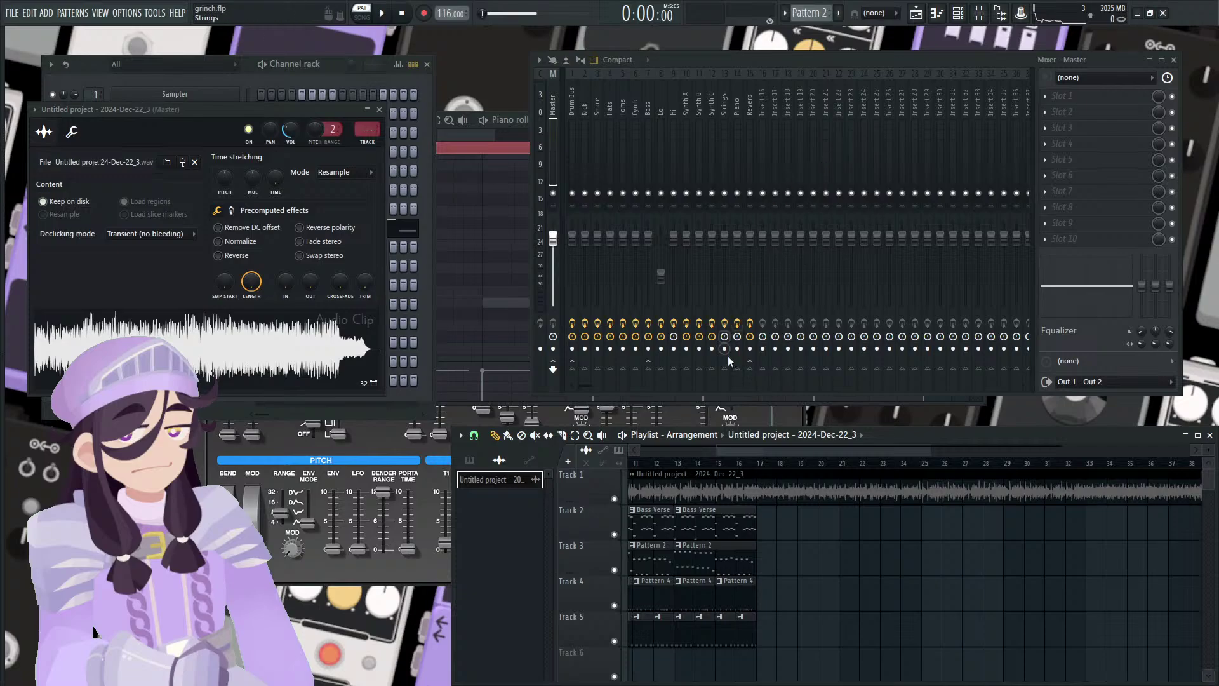
left_click_drag(735, 447, 692, 455)
left_click(688, 463)
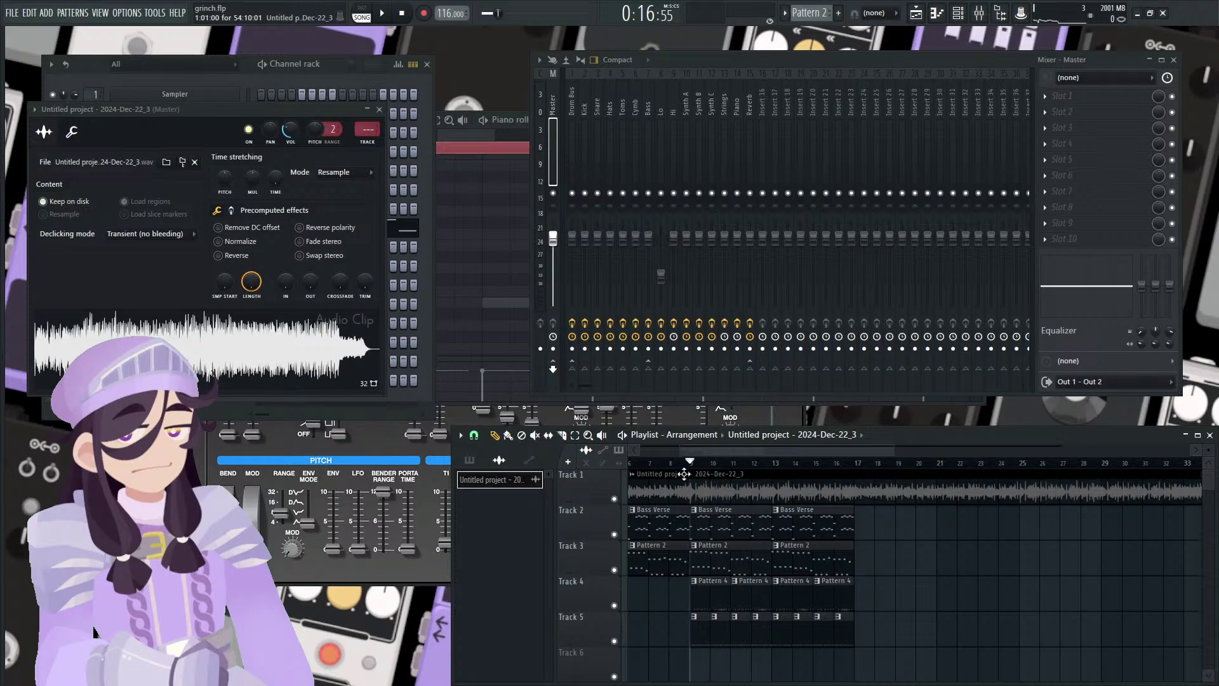
Solo Track 4 briefly, restore the other tracks, and mute the reference audio on Track 1
right_click(613, 606)
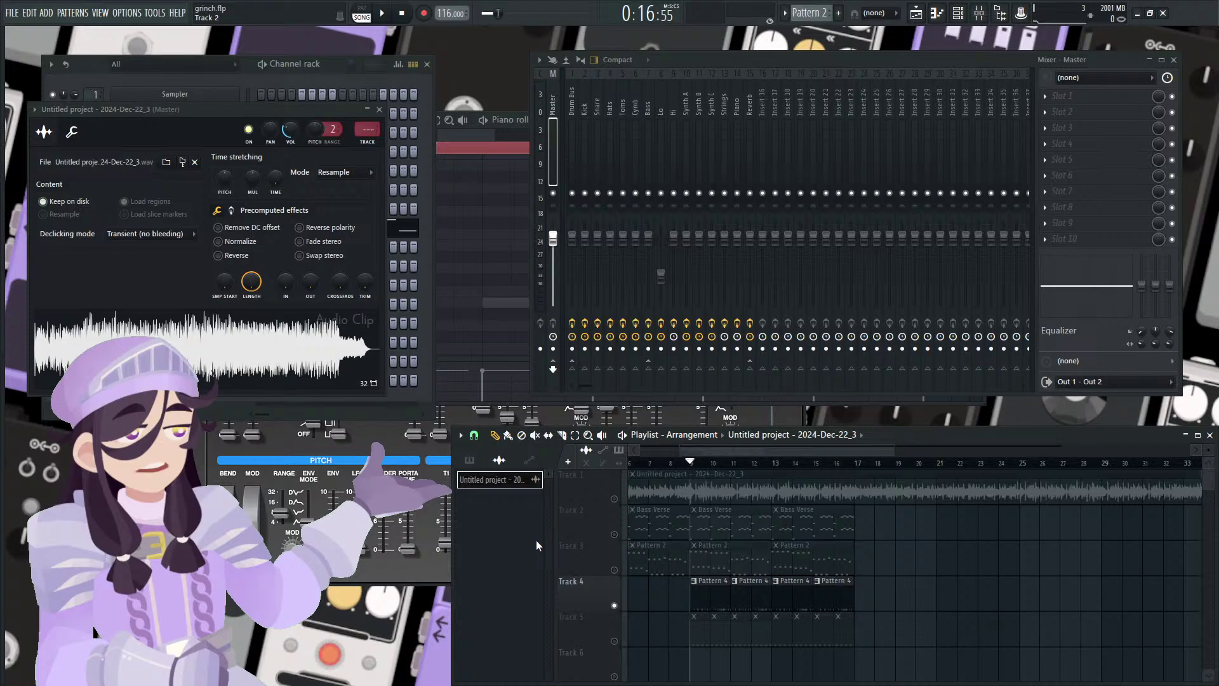
right_click(614, 606)
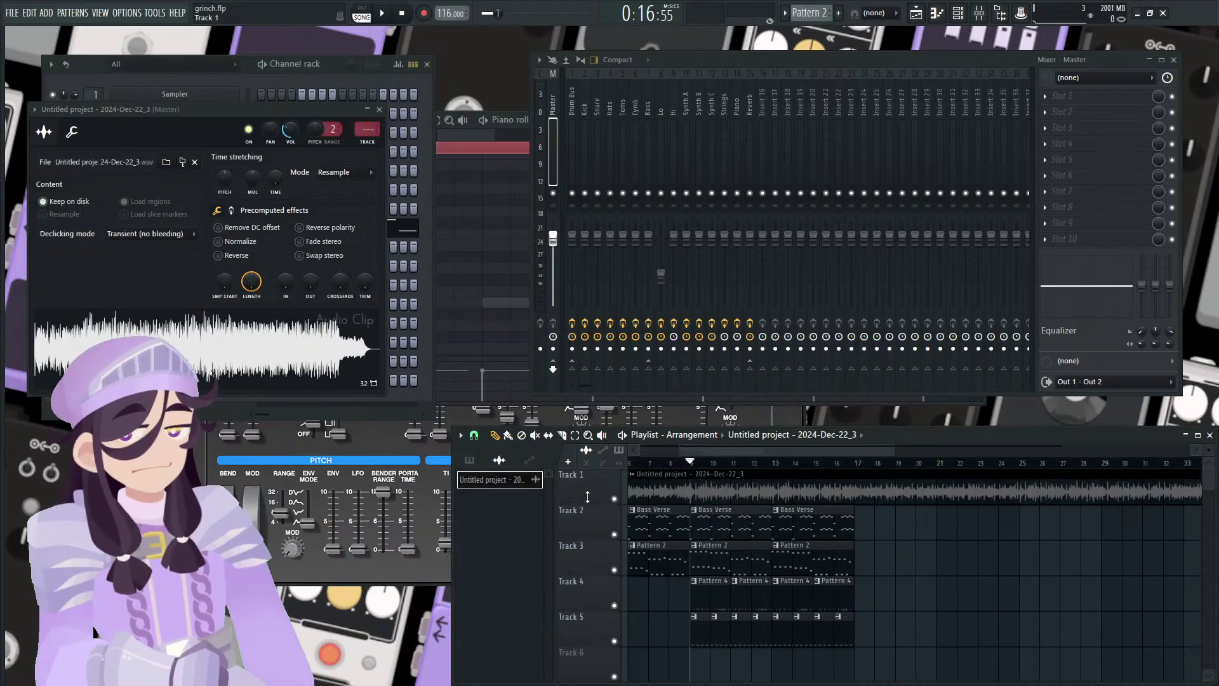
left_click(614, 499)
Bring up the ReDominator1x editor and reposition it and the channel rack so the channels stay accessible
left_click_drag(307, 60, 309, 82)
left_click(348, 474)
left_click_drag(426, 322, 394, 364)
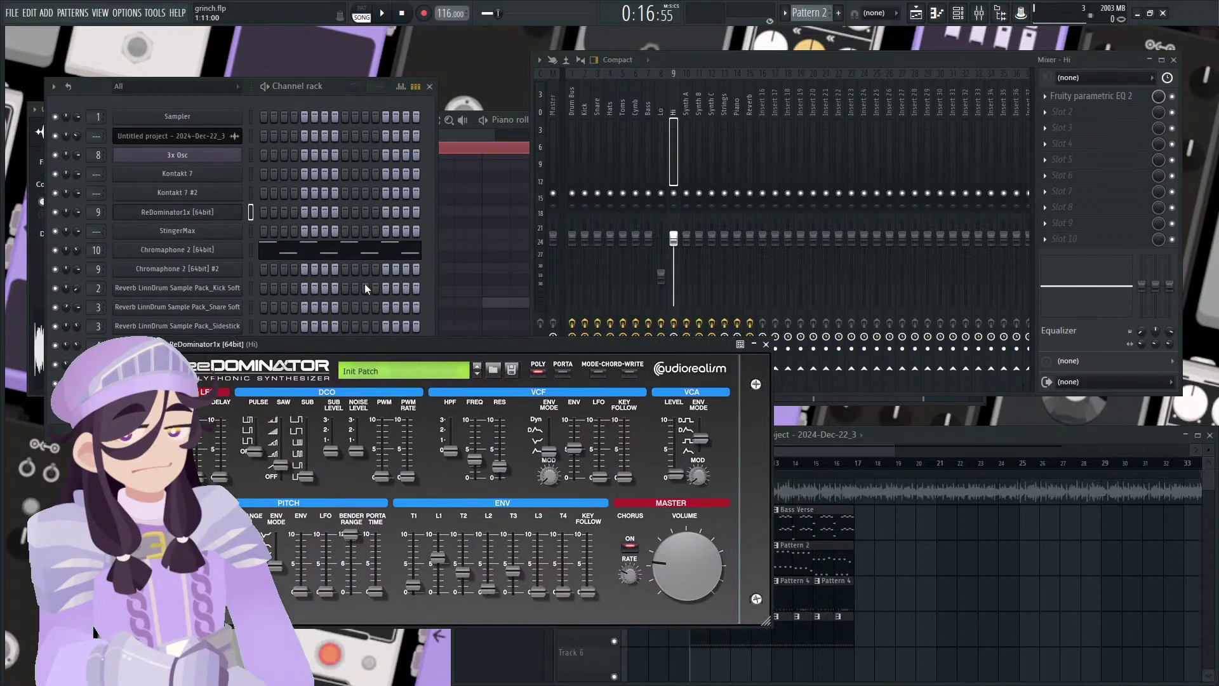
left_click_drag(327, 90, 331, 89)
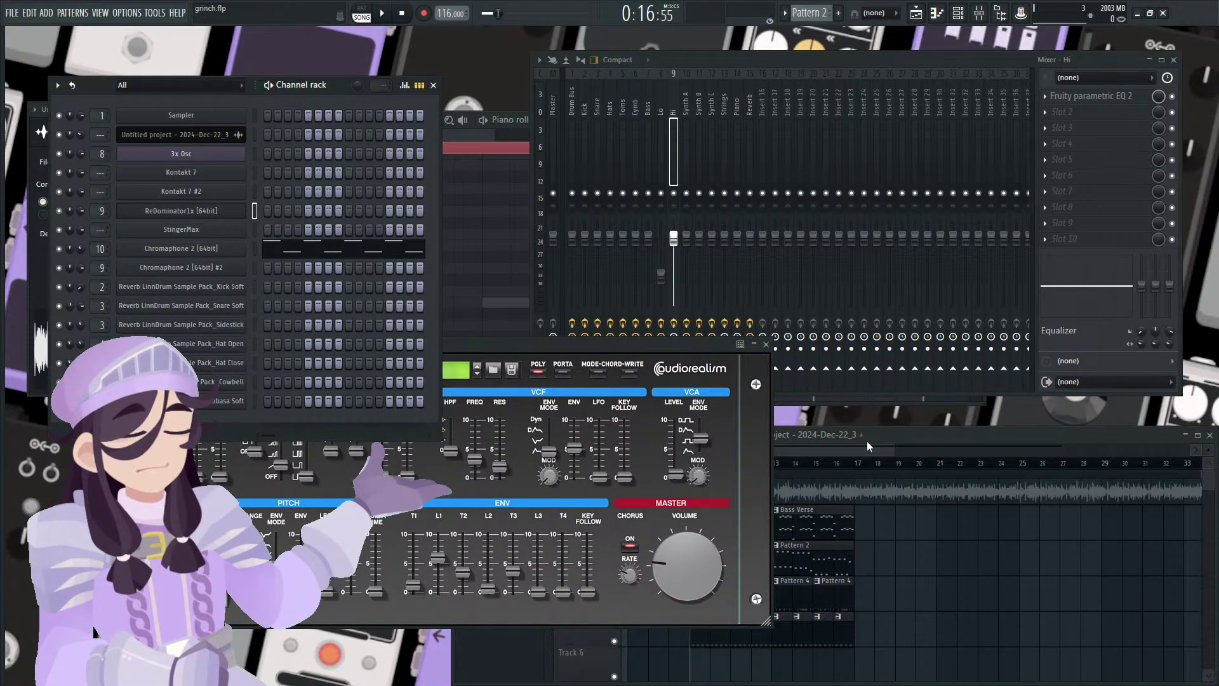
Show the project's patterns, select Bass Verse, and start it in pattern playback mode
left_click(557, 462)
left_click(473, 461)
left_click(512, 489)
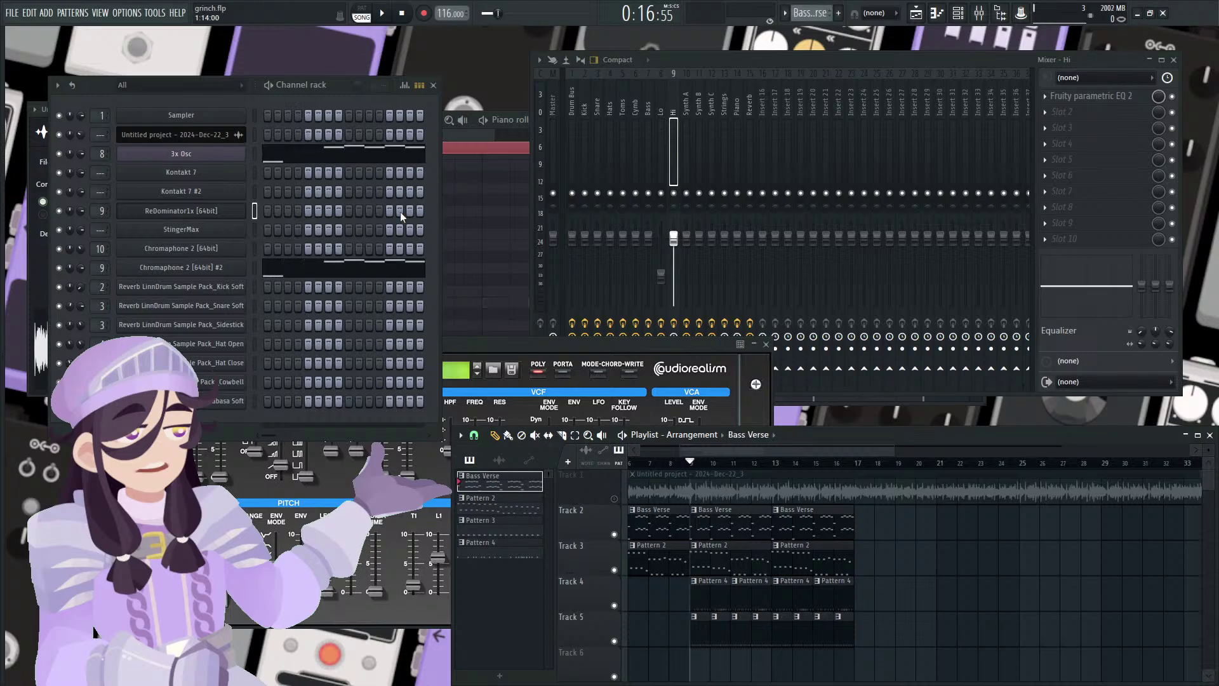
key("space")
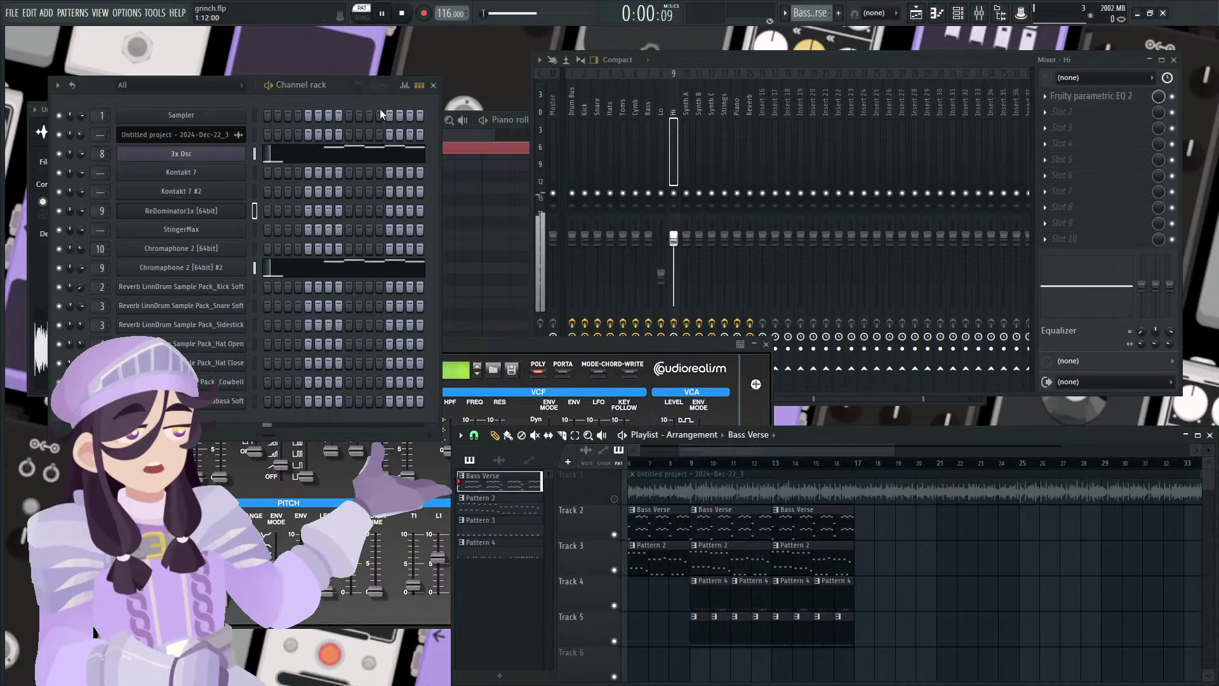
Copy the Bass Verse notes from Chromaphone 2 #2 into the ReDominator1x piano roll and mute Chromaphone 2 #2
left_click(379, 266)
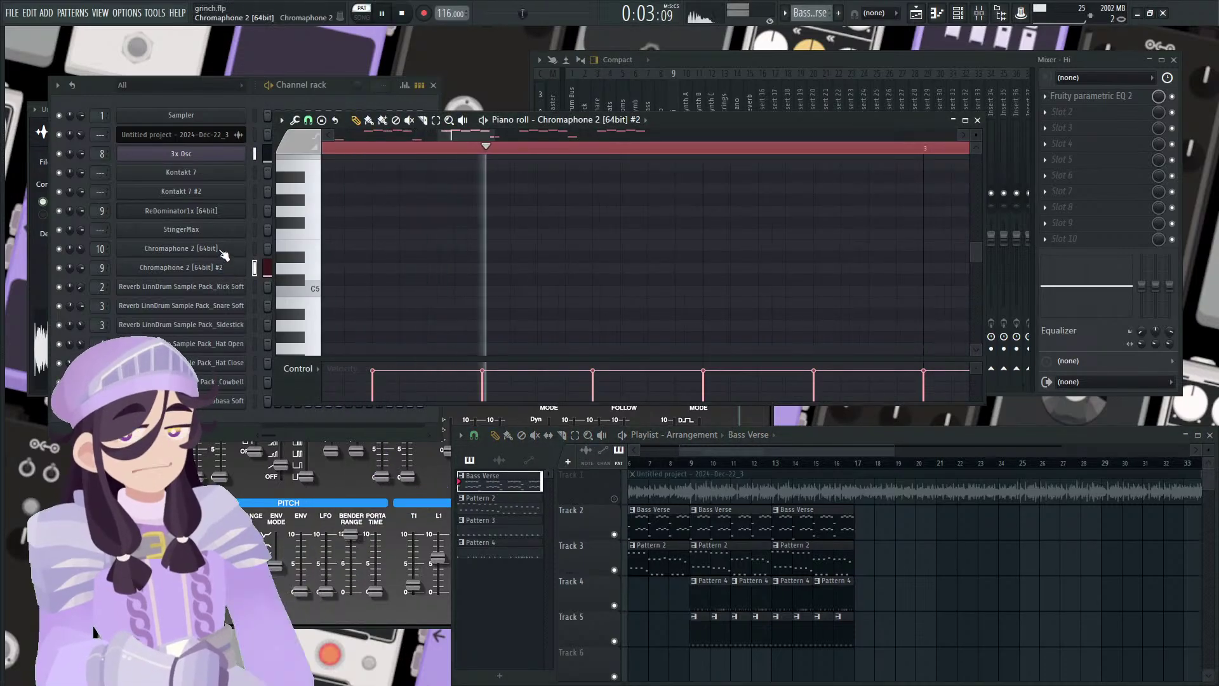
left_click(159, 211)
key("F7")
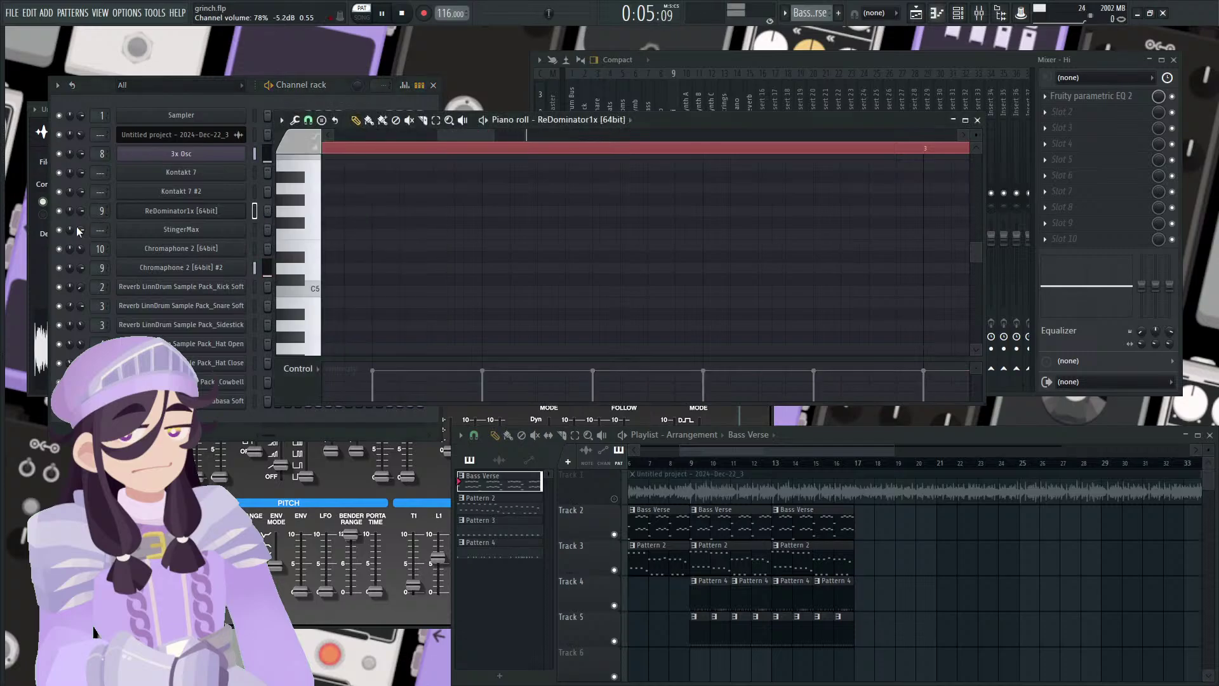
left_click(62, 272)
left_click(59, 268)
Raise ReDominator1x's VCF frequency and master volume, and set its DCO range to 32' while auditioning the copied notes
left_click(181, 211)
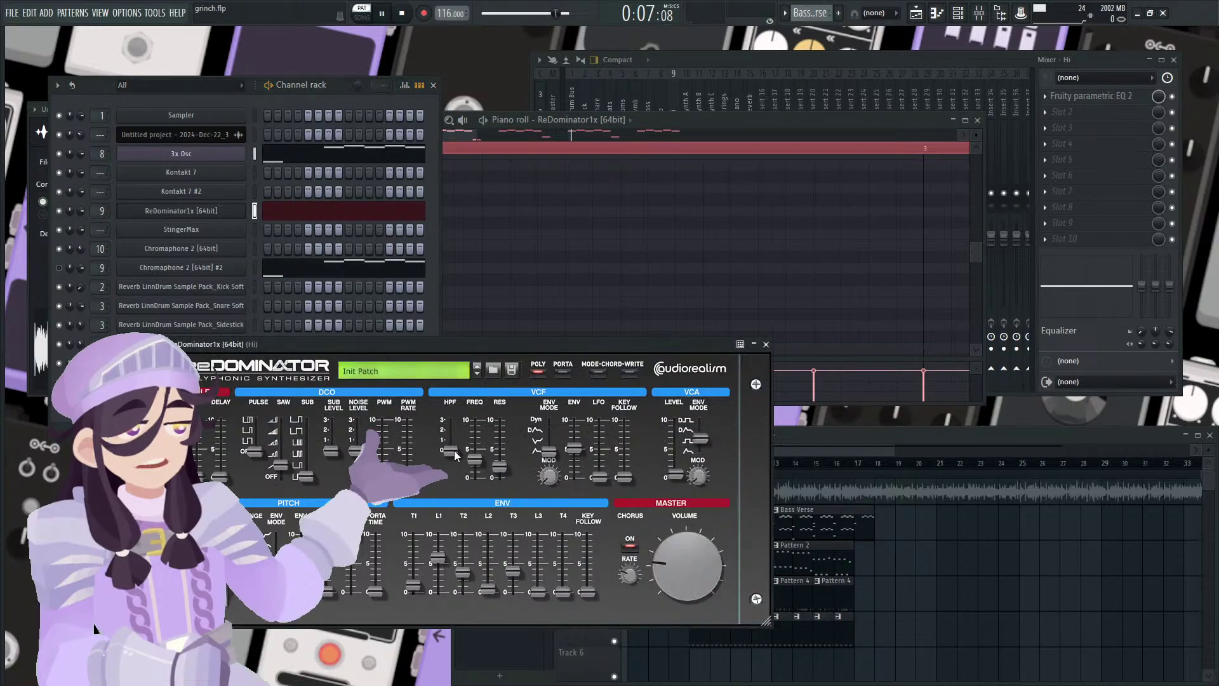
left_click_drag(481, 459, 500, 457)
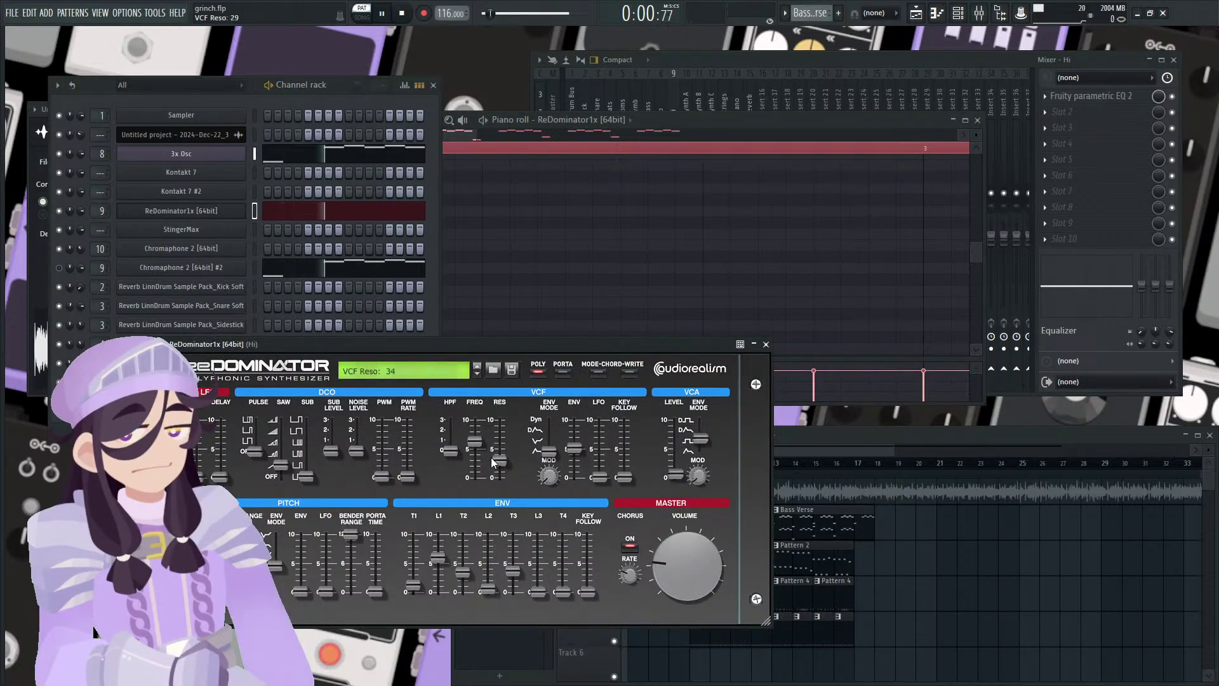
left_click(549, 257)
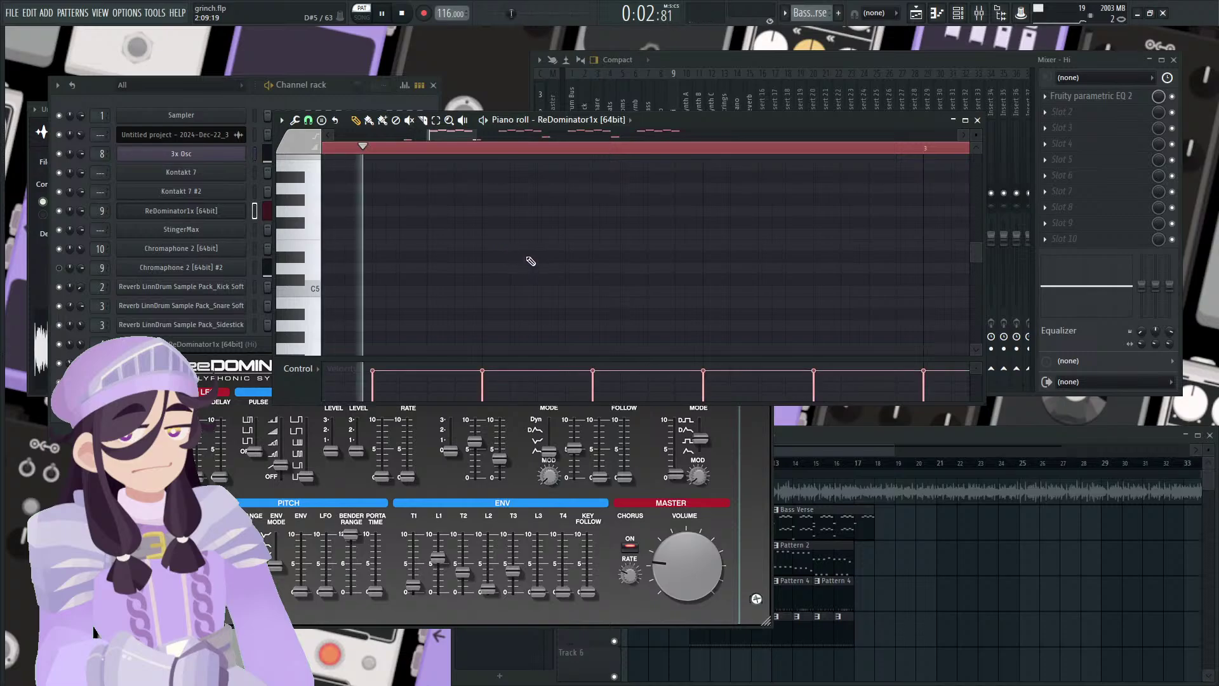
scroll(534, 262, "down", 3)
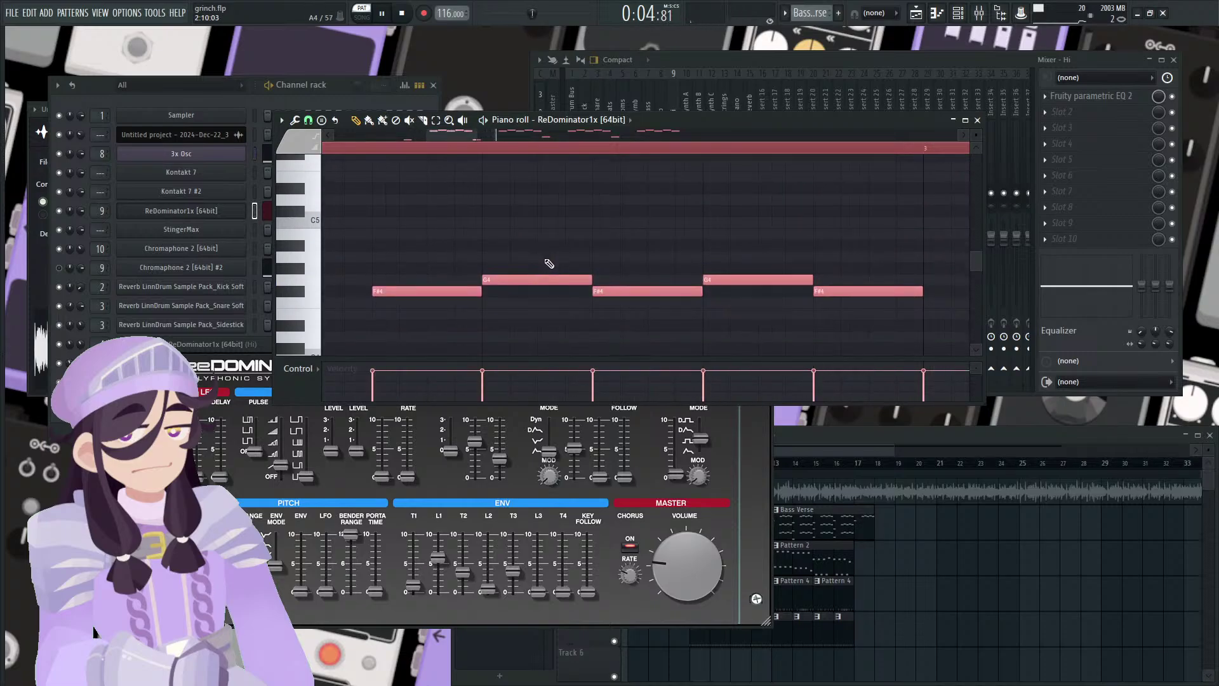
left_click(251, 556)
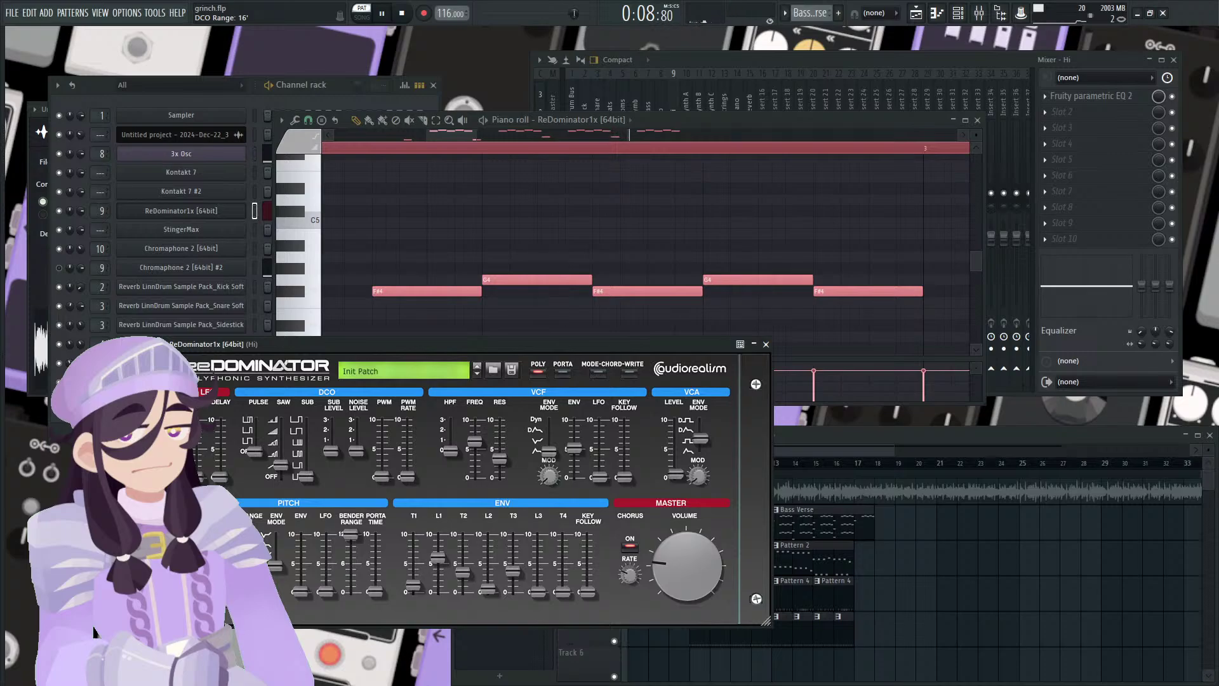
left_click(252, 555)
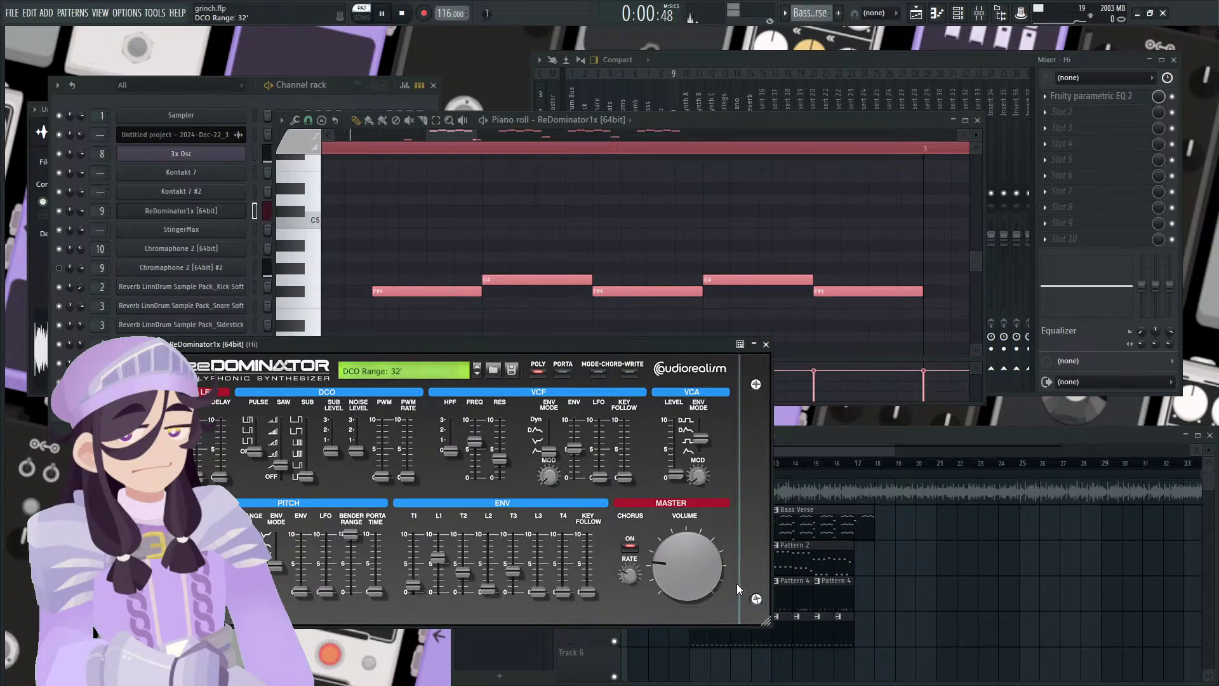
left_click_drag(704, 575, 698, 558)
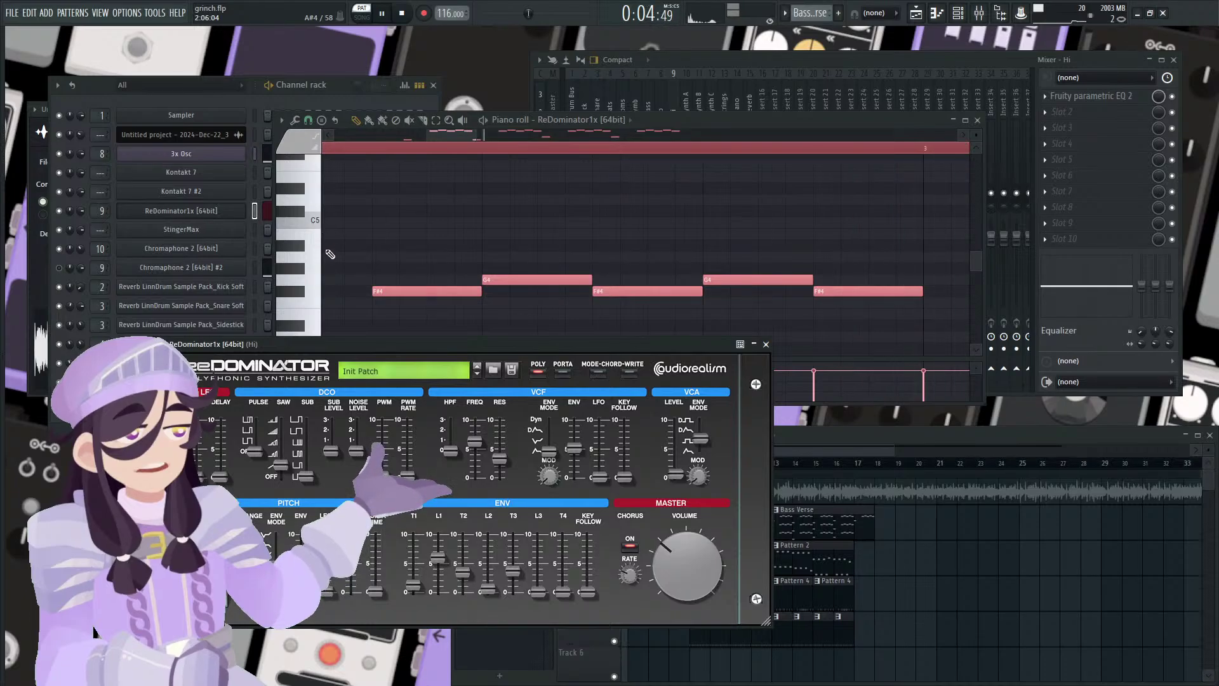
Delete all ReDominator1x notes from the Bass Verse pattern and unmute Chromaphone 2 #2
left_click(313, 218)
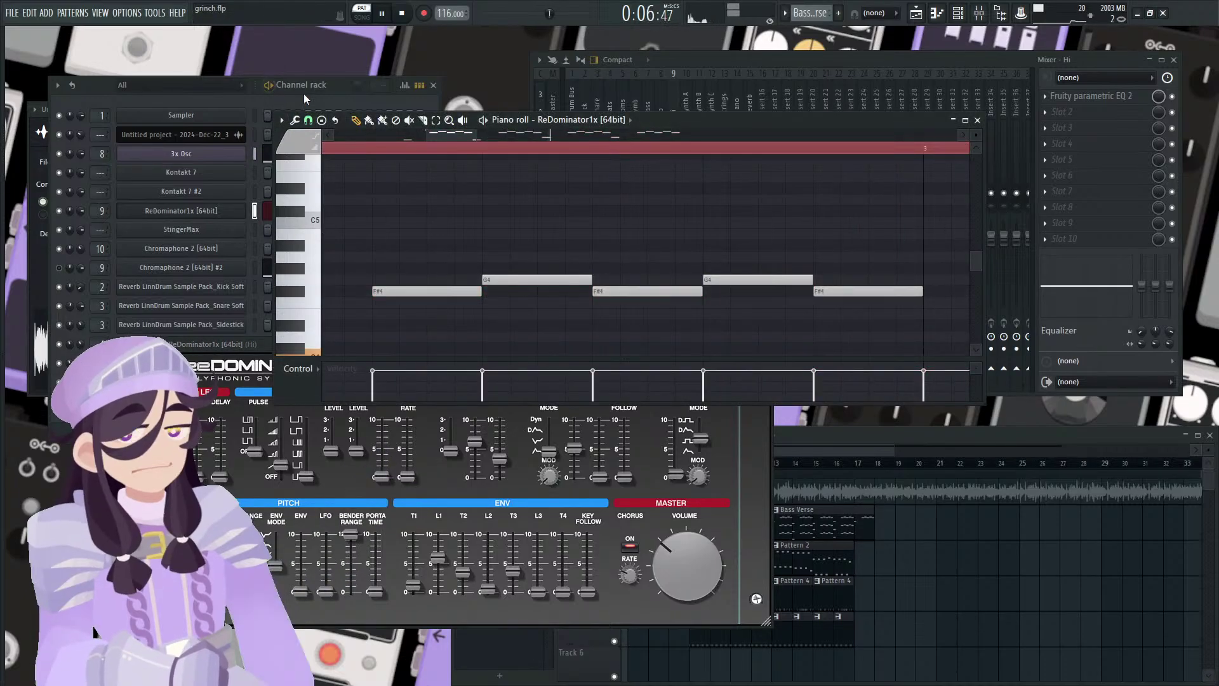
key("ctrl+a")
key("Delete")
left_click(339, 96)
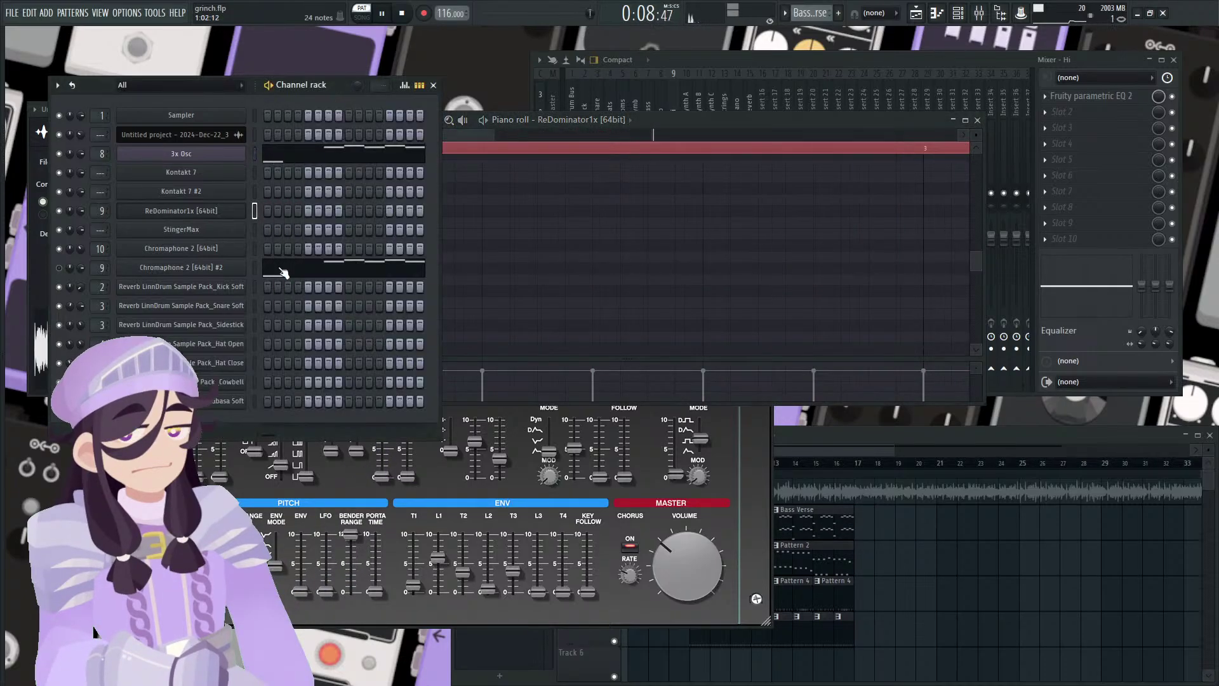
Close the ReDominator1x editor and its piano roll, and stop the Bass Verse playback
left_click(761, 444)
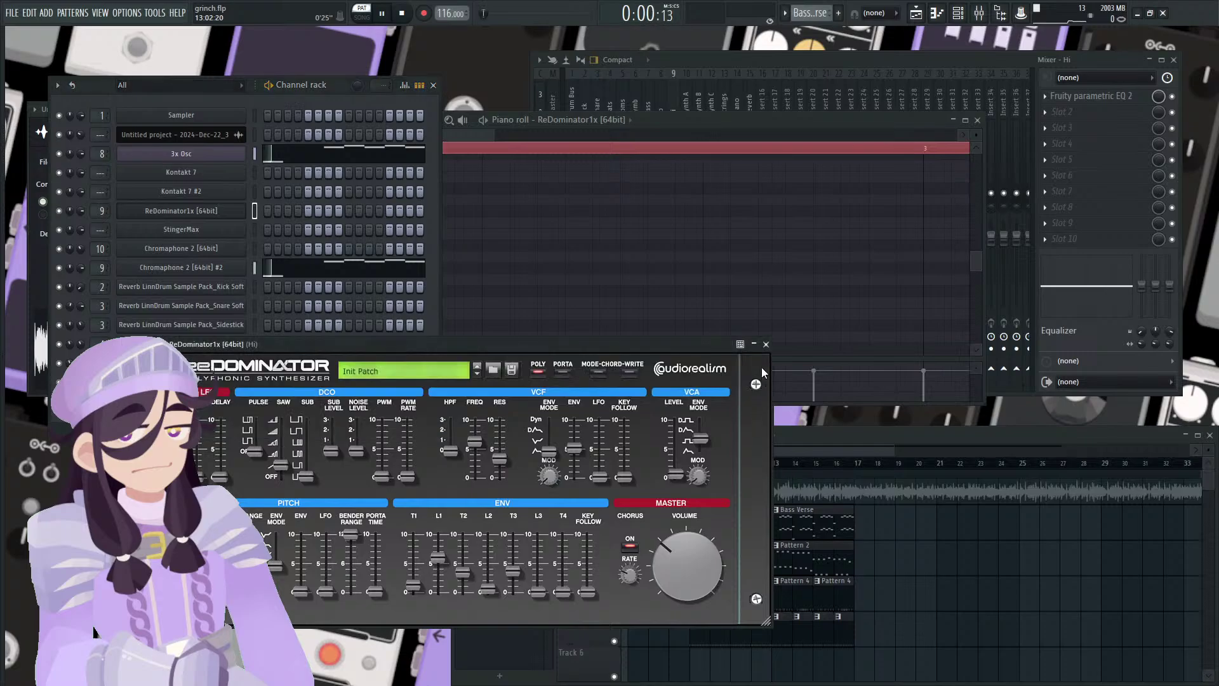
left_click(768, 345)
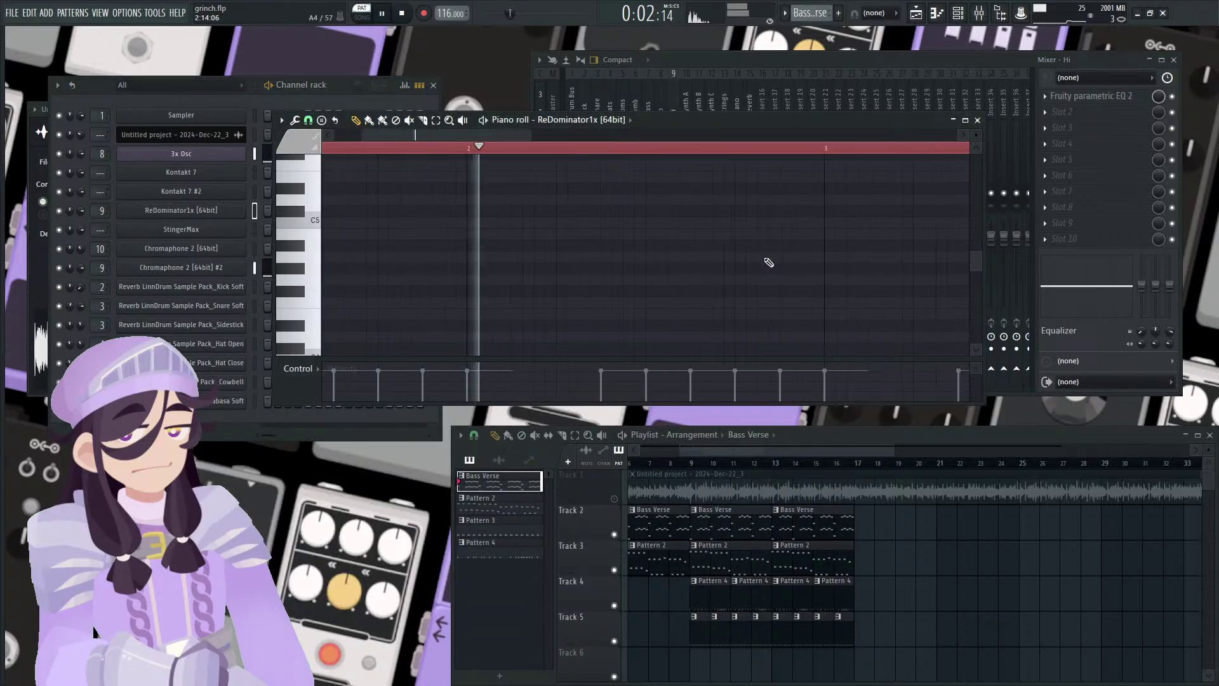
key("F7")
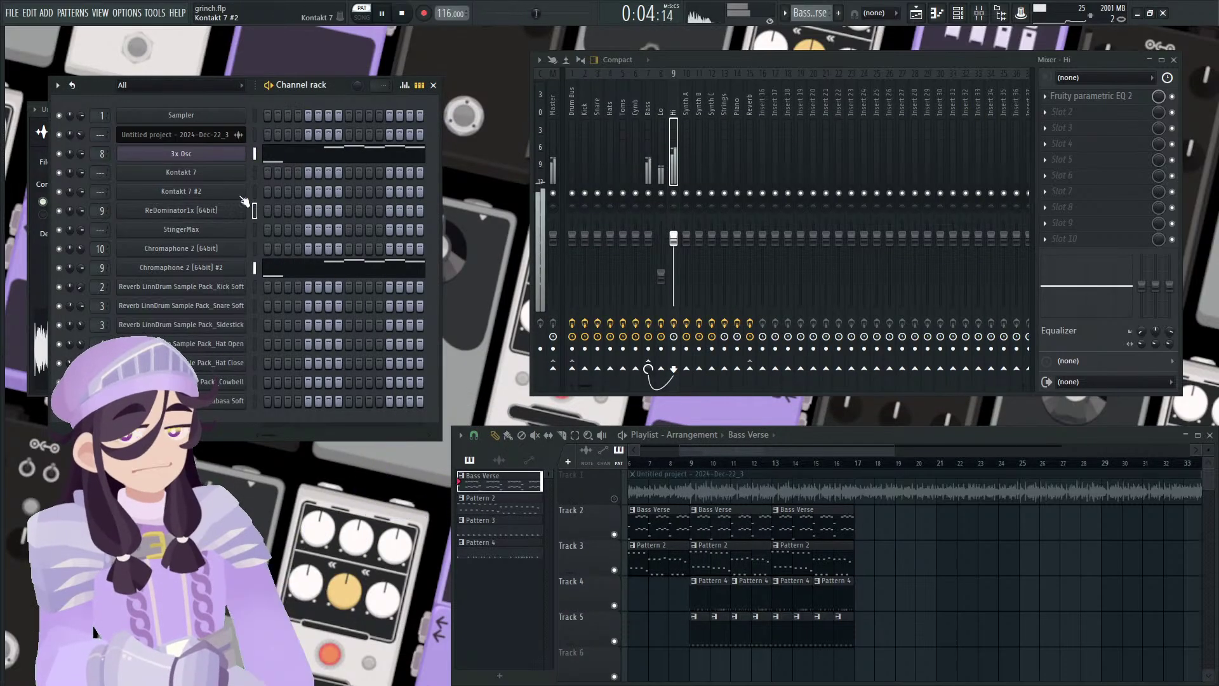
left_click(403, 17)
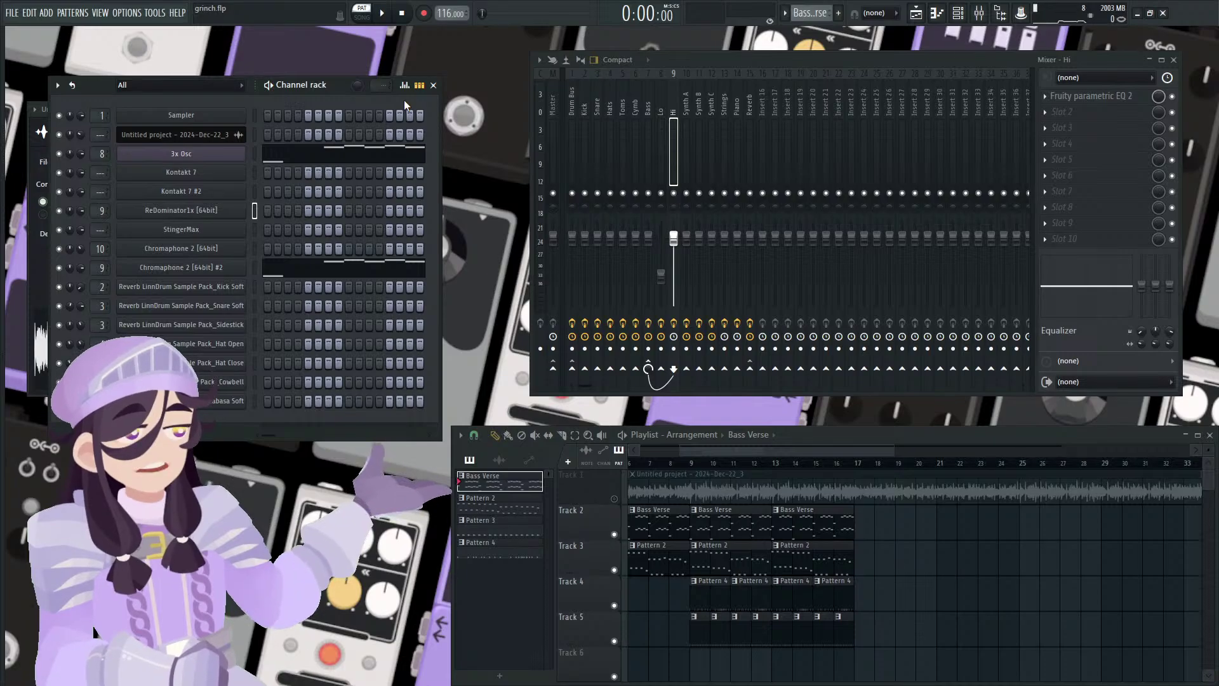
Arrange the channel rack in front of the audio clip window and set the song playhead to bar 17
left_click_drag(295, 87, 326, 60)
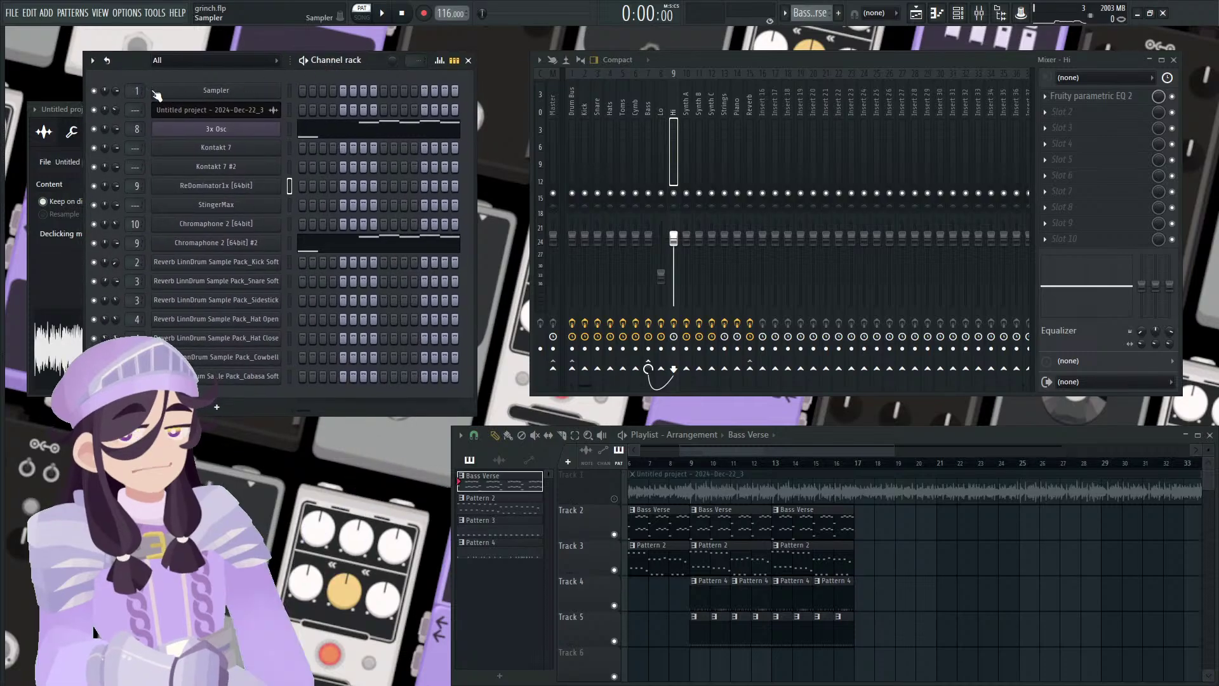
left_click_drag(71, 113, 63, 149)
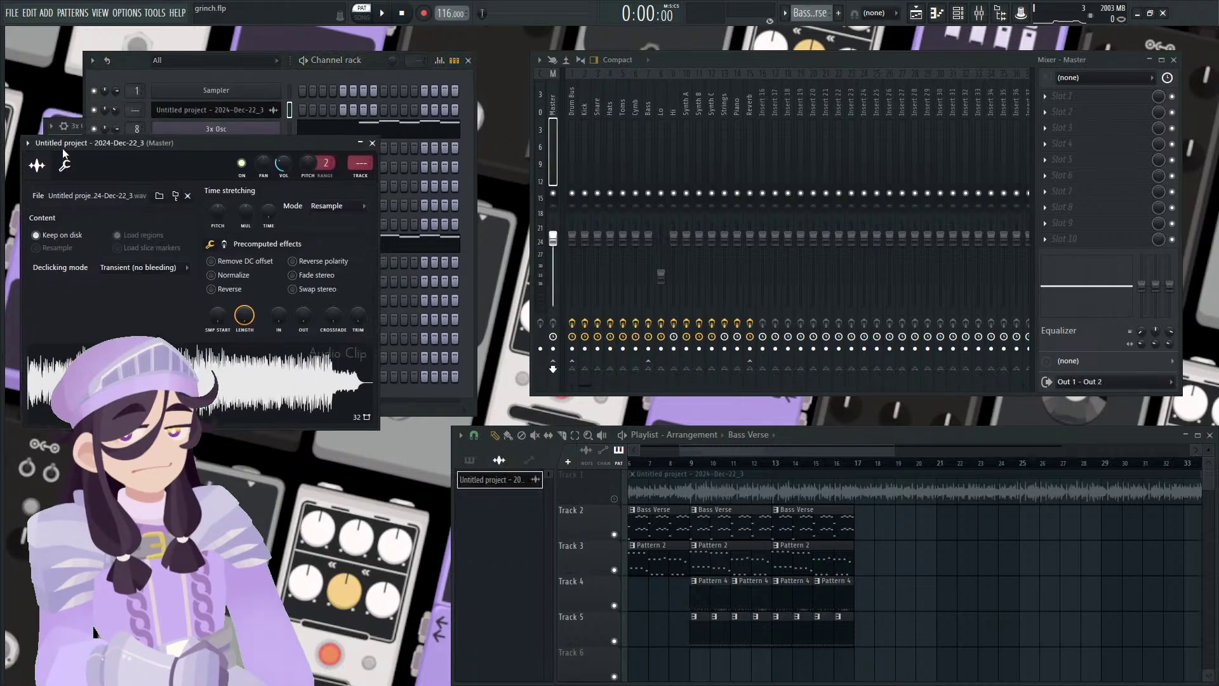
left_click(162, 61)
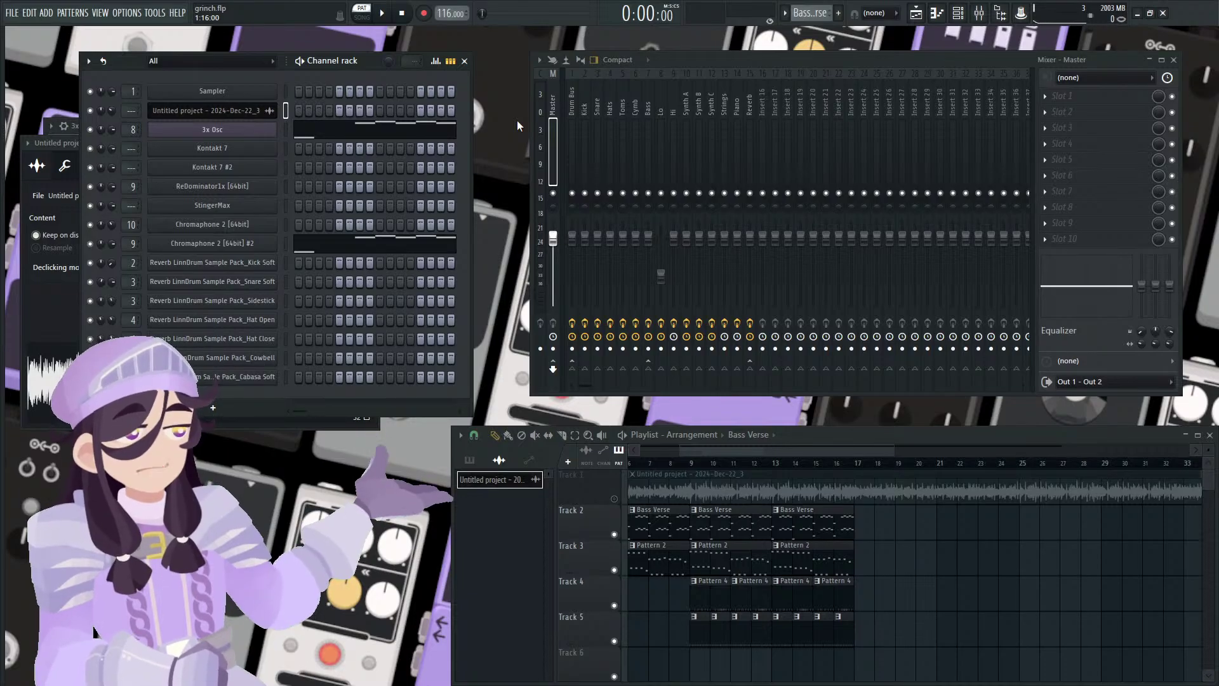
left_click_drag(698, 471, 813, 469)
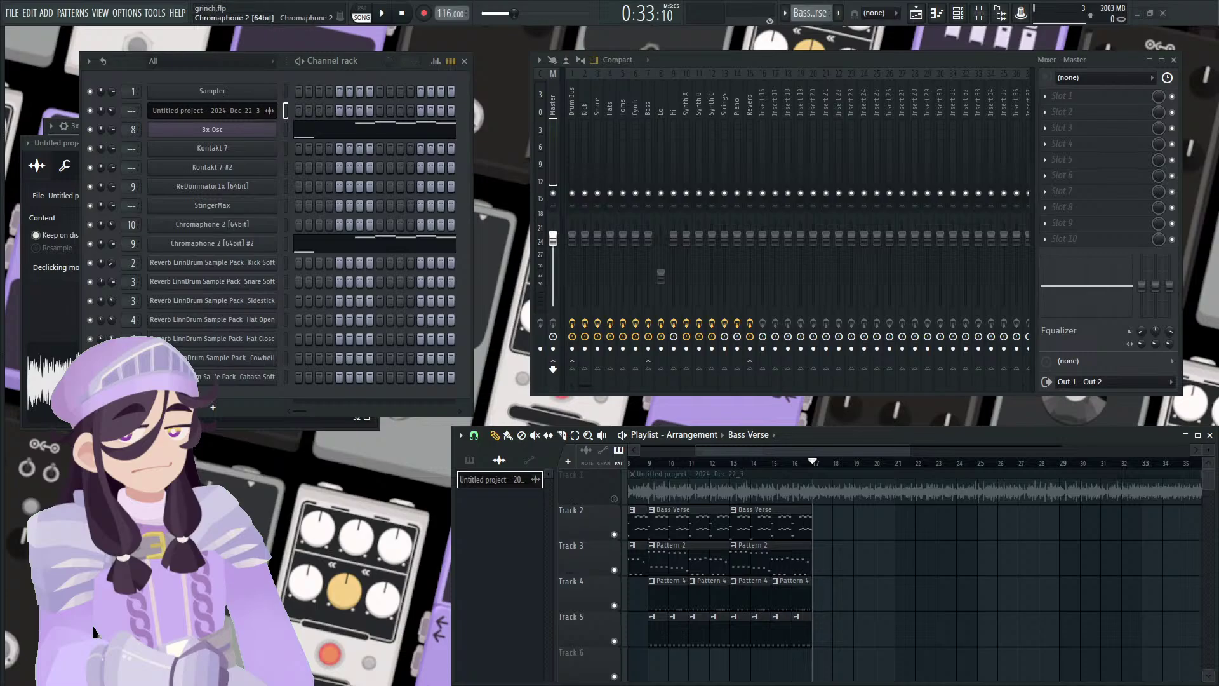
Open StingerMax's piano roll, create the empty Pattern 5, and place a short A4 note at its start
left_click(228, 207)
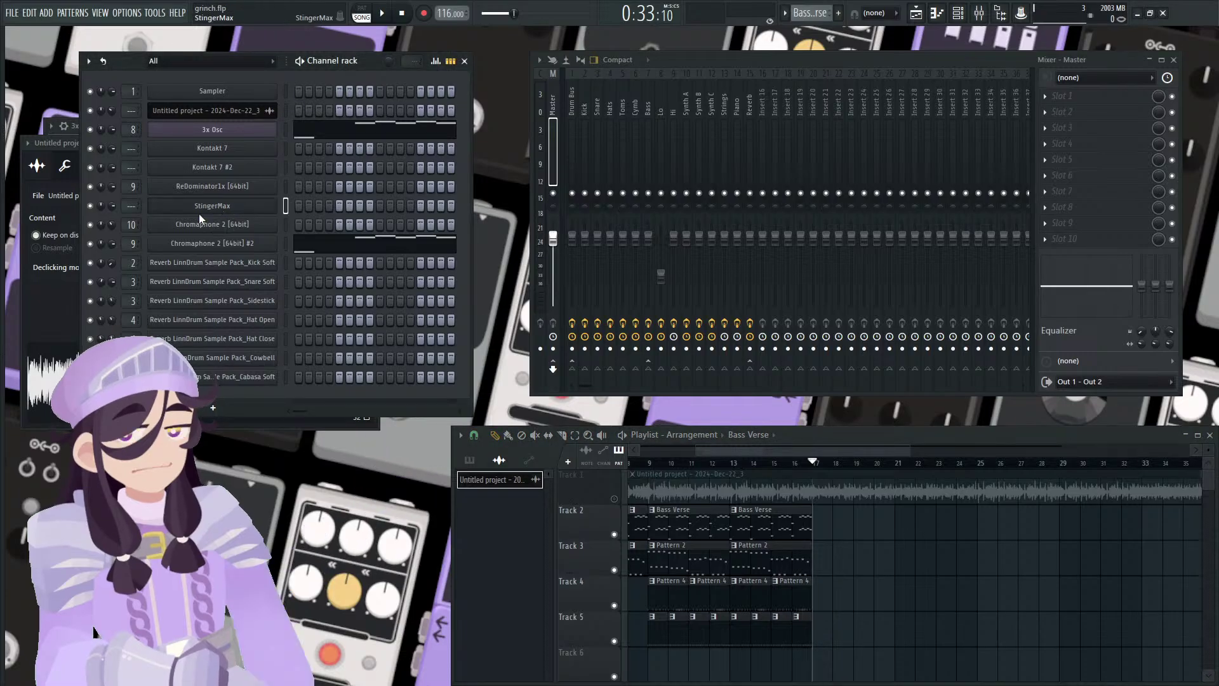
key("F7")
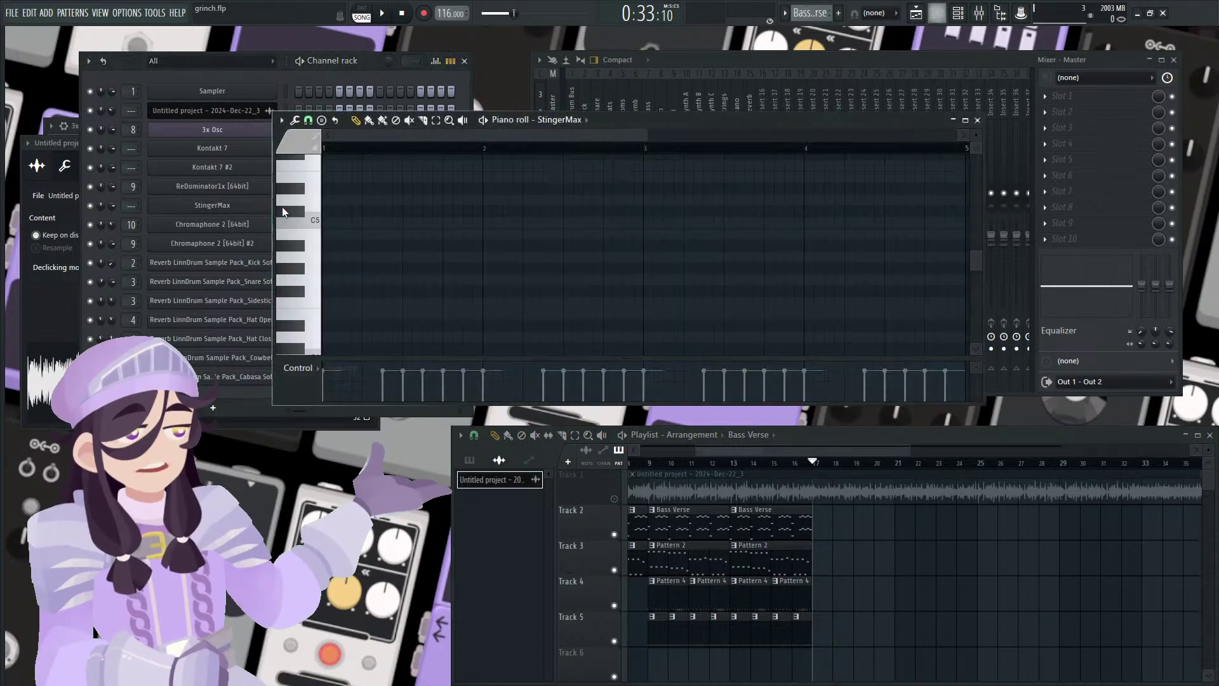
left_click(469, 460)
left_click(490, 548)
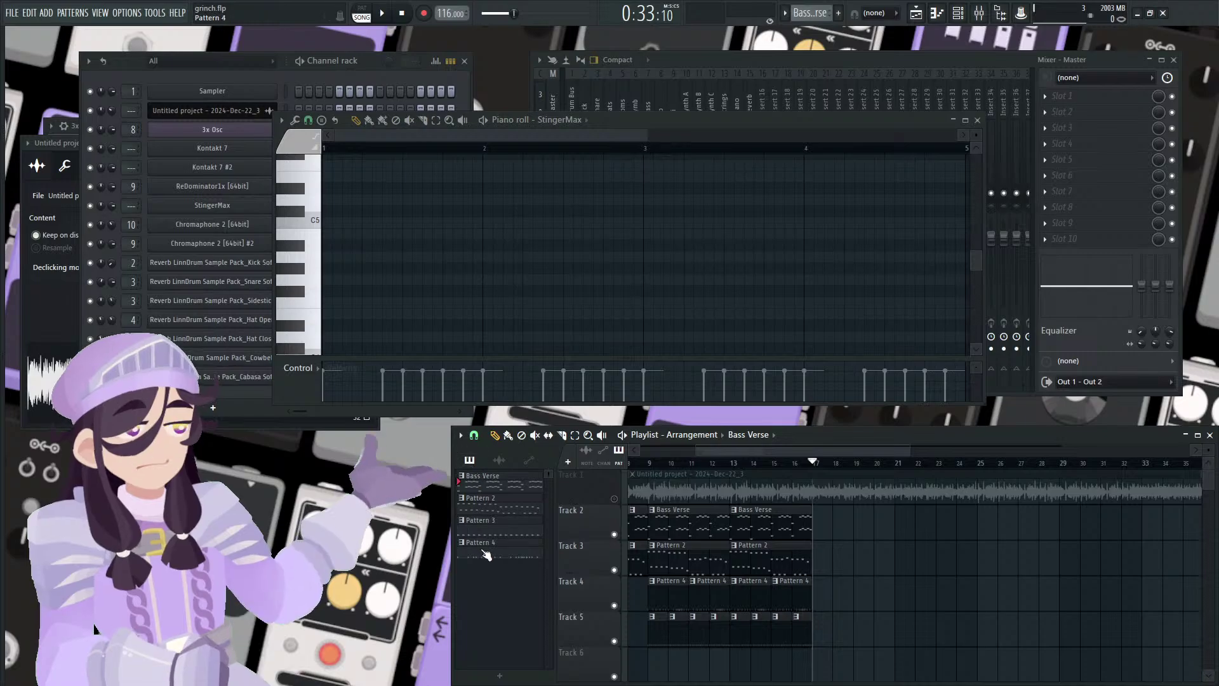
scroll(811, 13, "up", 1)
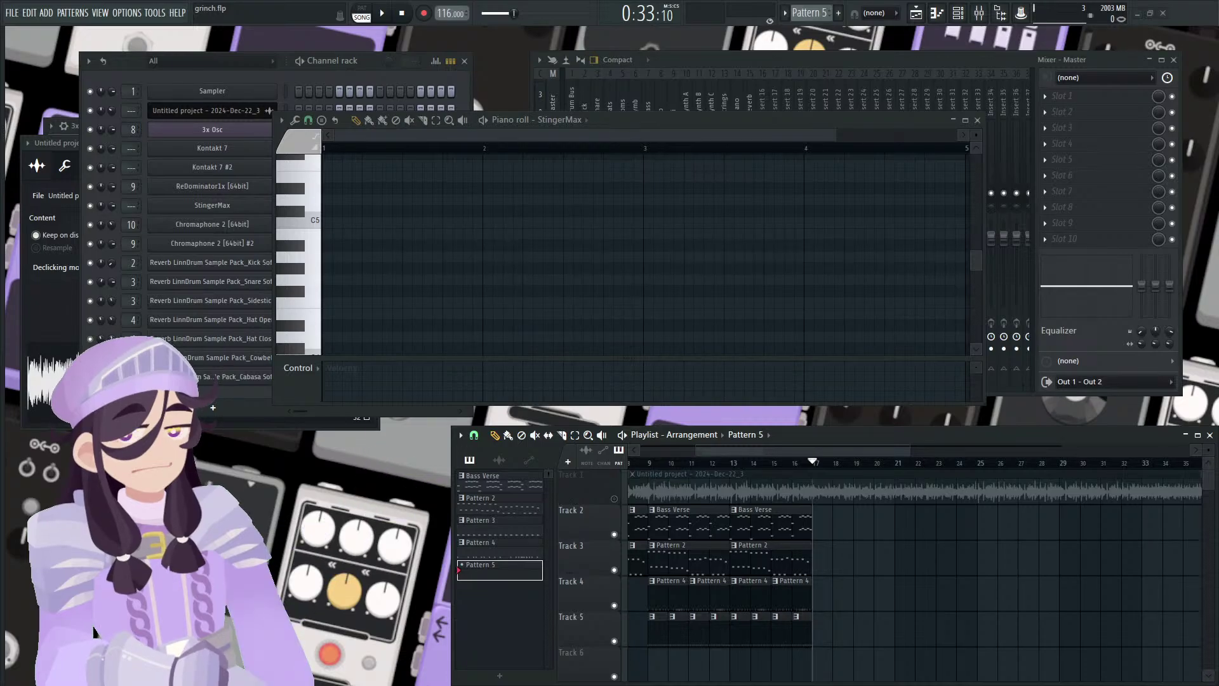
left_click(305, 257)
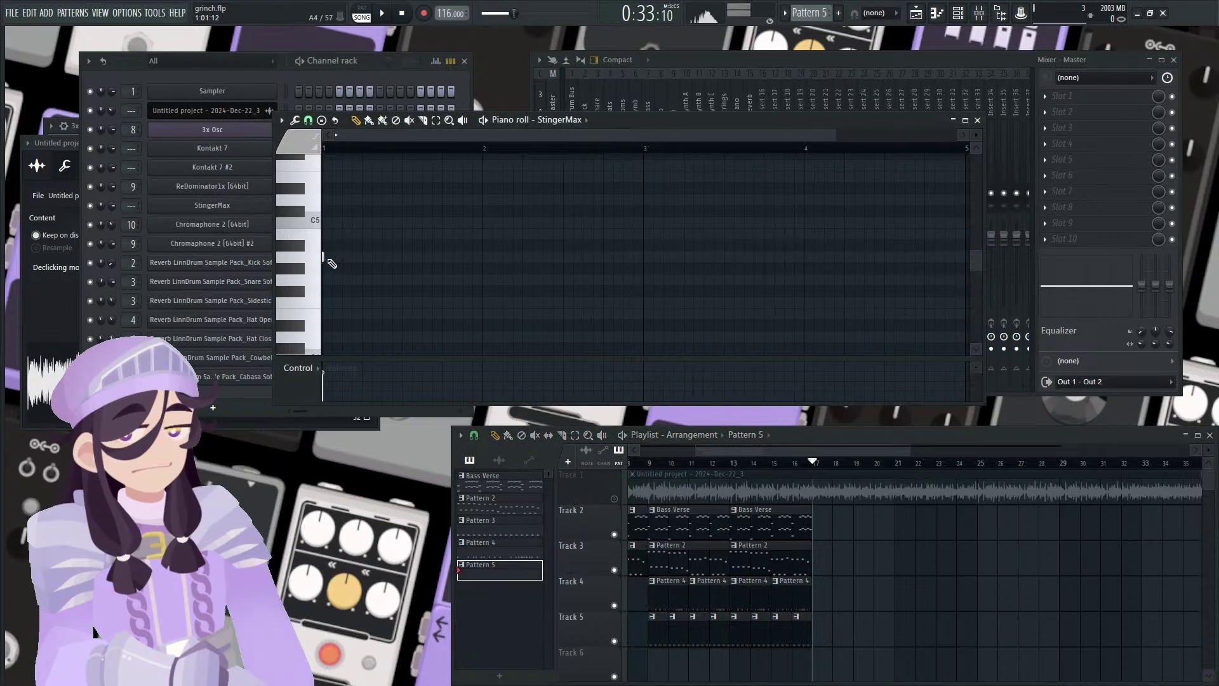
Try an E5 note at the start of StingerMax's Pattern 5 and a G5 note on beat 2
left_click_drag(324, 256, 289, 280)
scroll(338, 253, "up", 3)
left_click(364, 246)
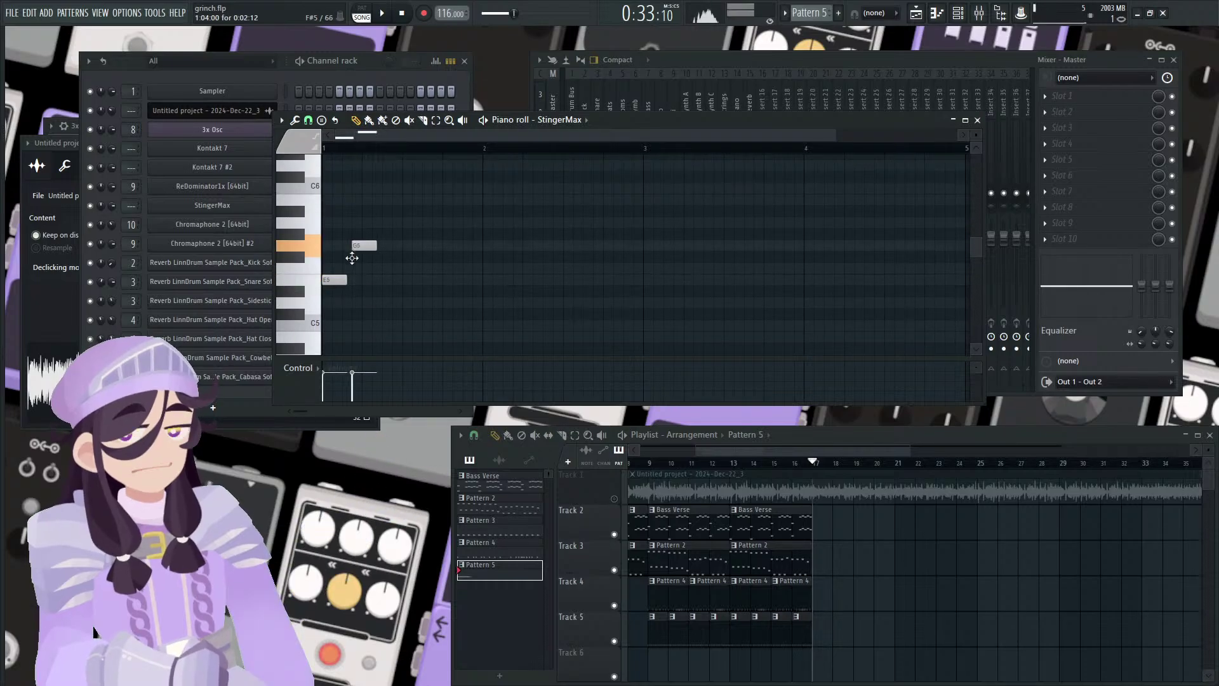
left_click_drag(364, 249, 374, 249)
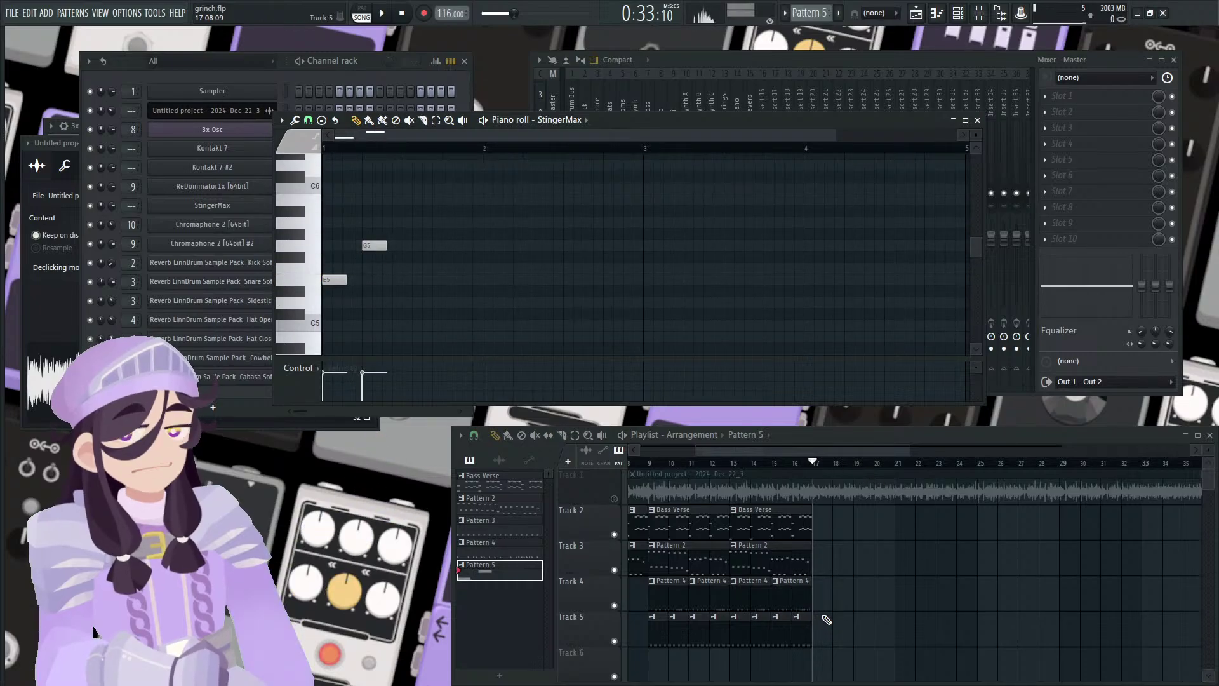
Duplicate the bar 9 to 16 pattern clips on Tracks 4 and 5 so the copies start at bar 17
left_click_drag(852, 676, 657, 534)
left_click_drag(884, 649, 654, 540)
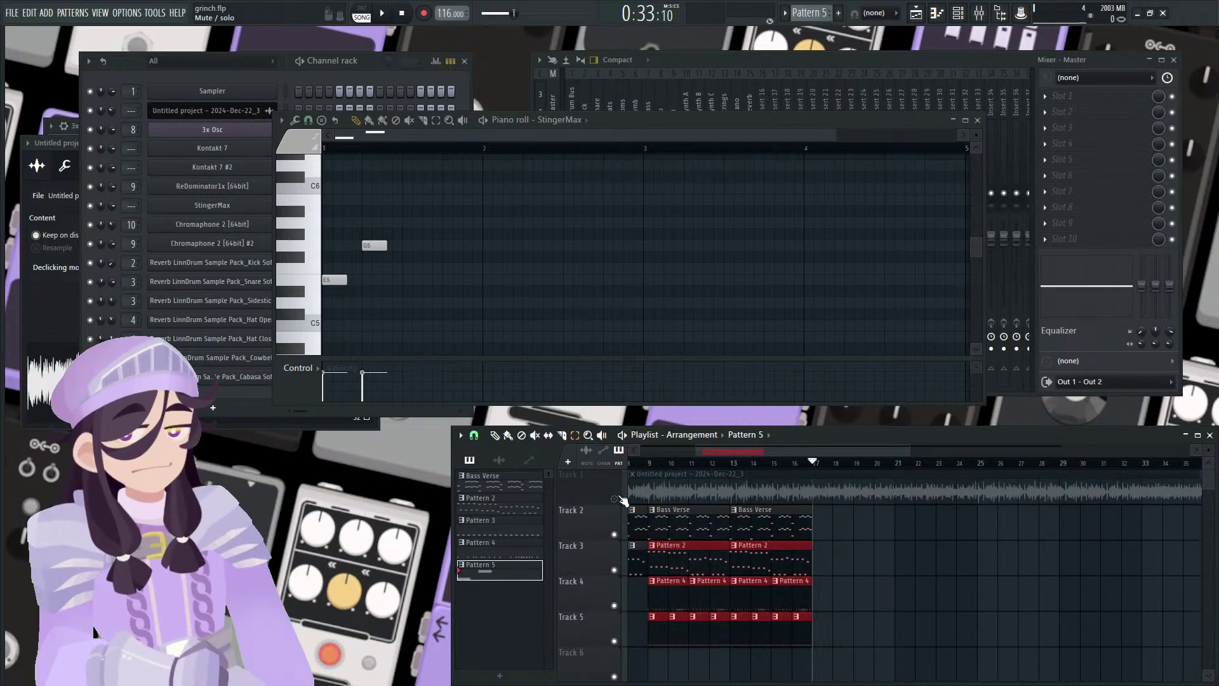
key("space")
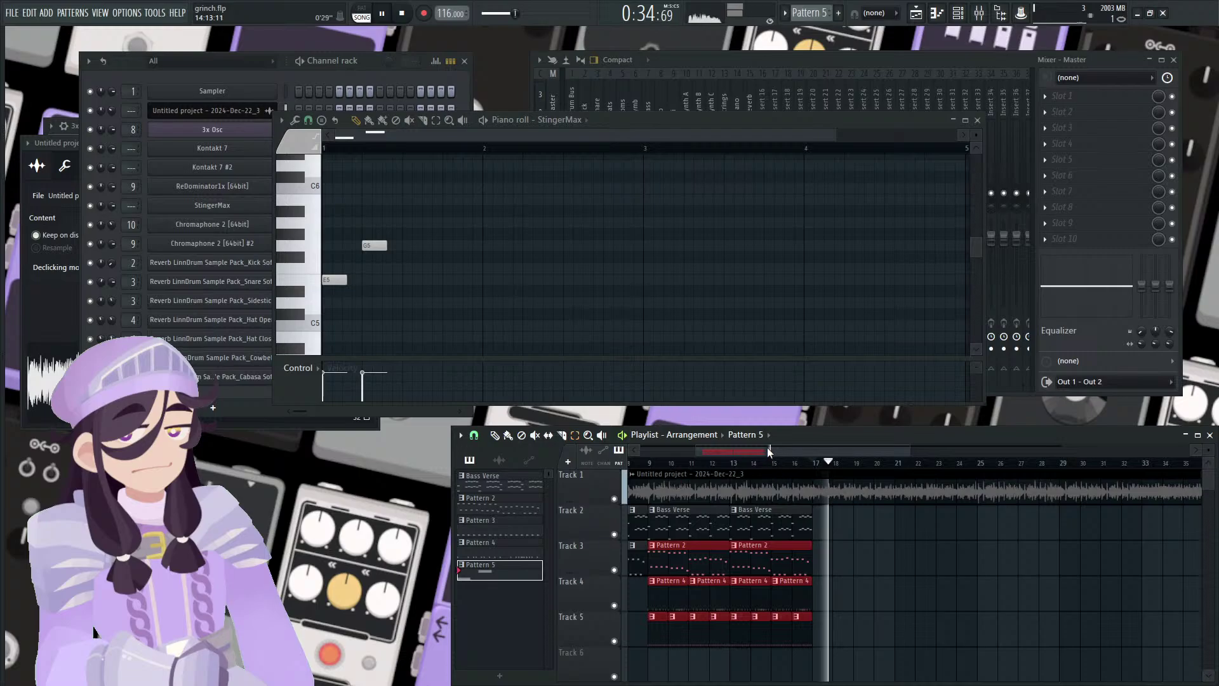
left_click_drag(767, 447, 778, 448)
left_click_drag(819, 670, 684, 606)
left_click_drag(745, 446, 831, 471)
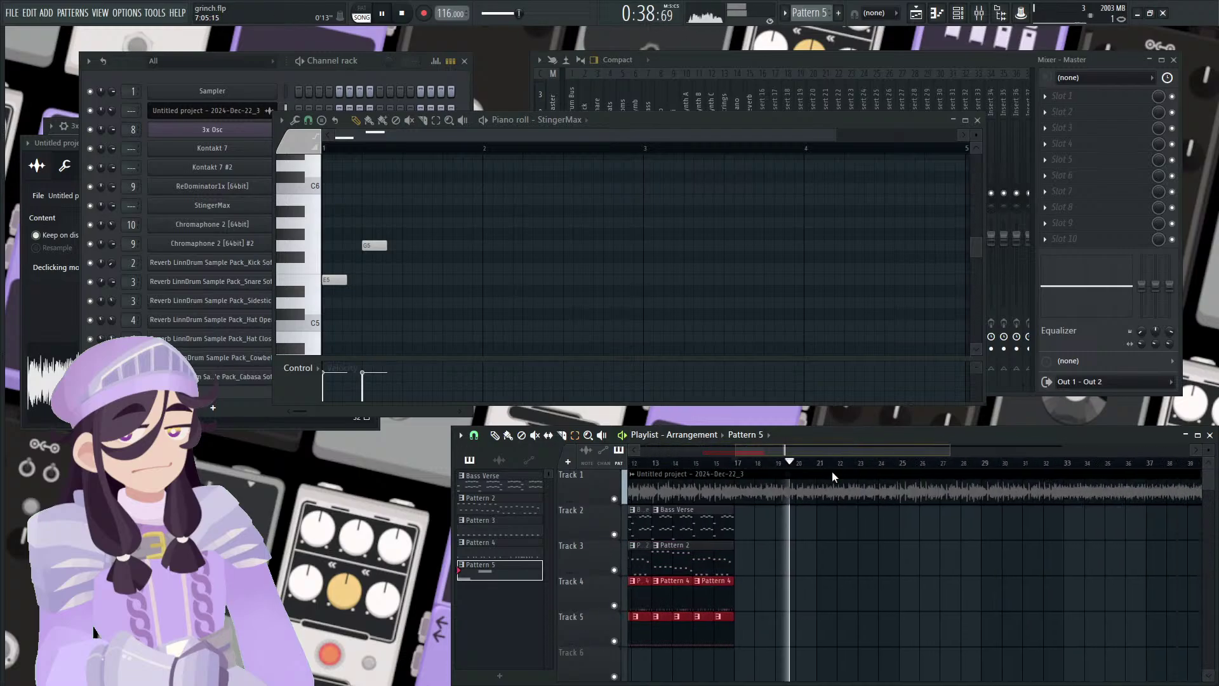
key("space")
key("ctrl+b")
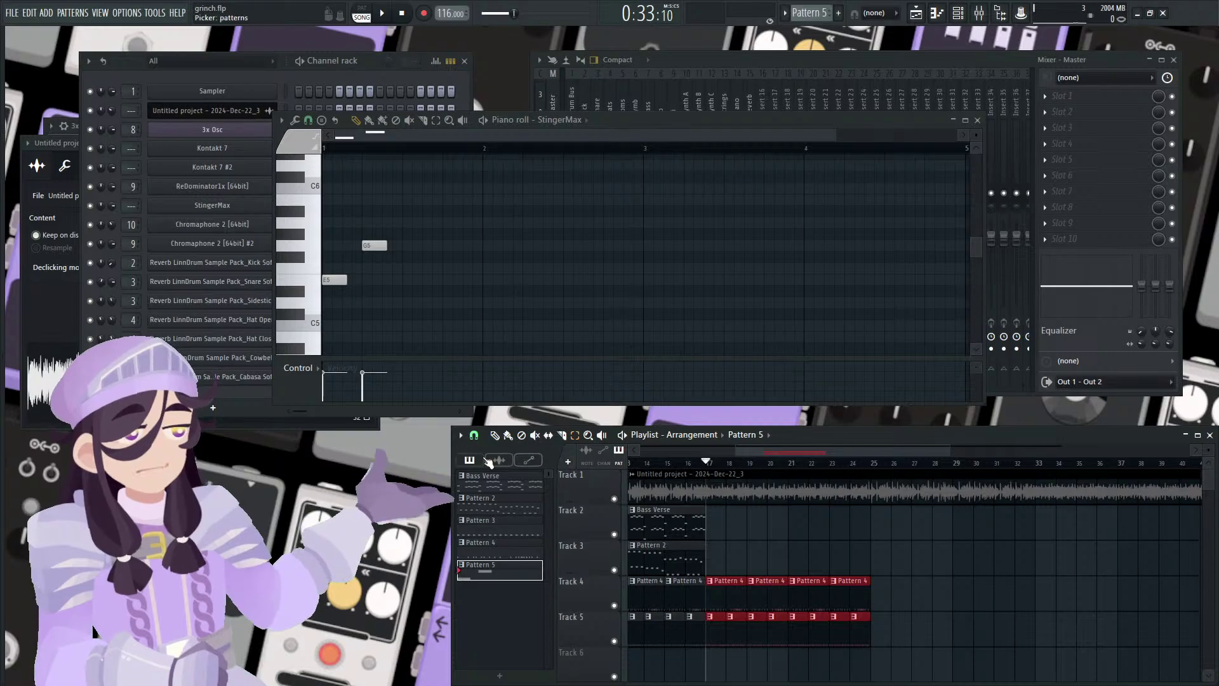
left_click_drag(742, 450, 730, 448)
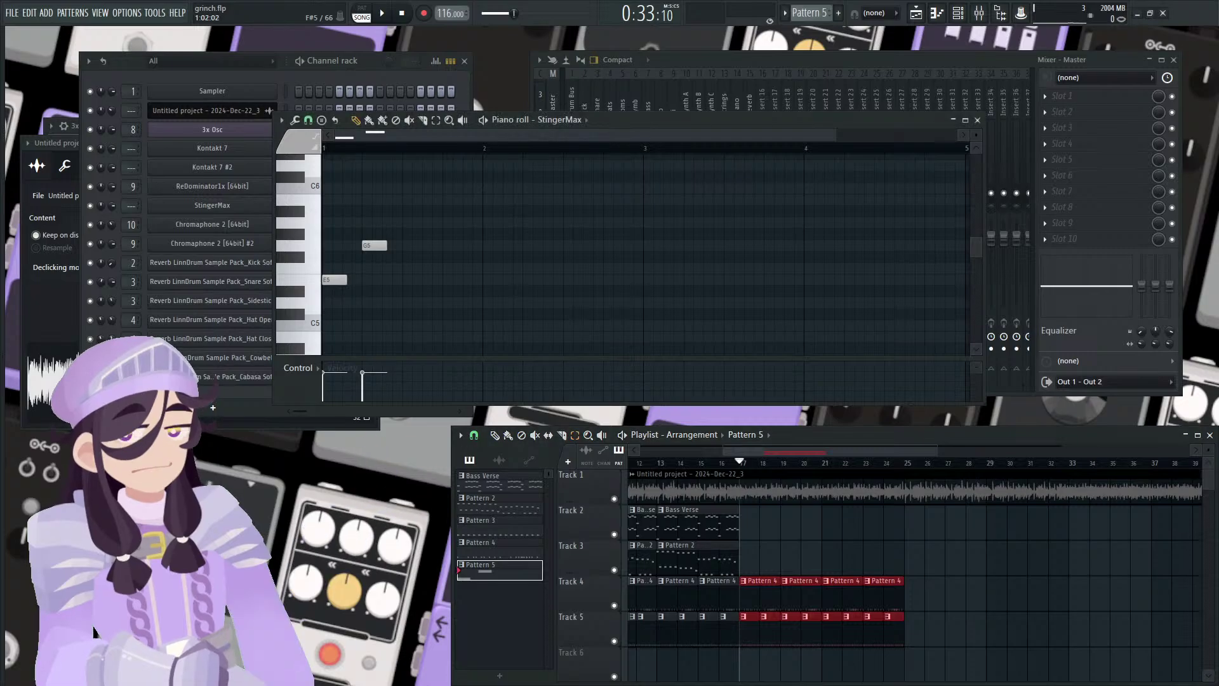
Delete both StingerMax notes from Pattern 5, leaving the pattern empty
right_click(334, 280)
right_click(374, 245)
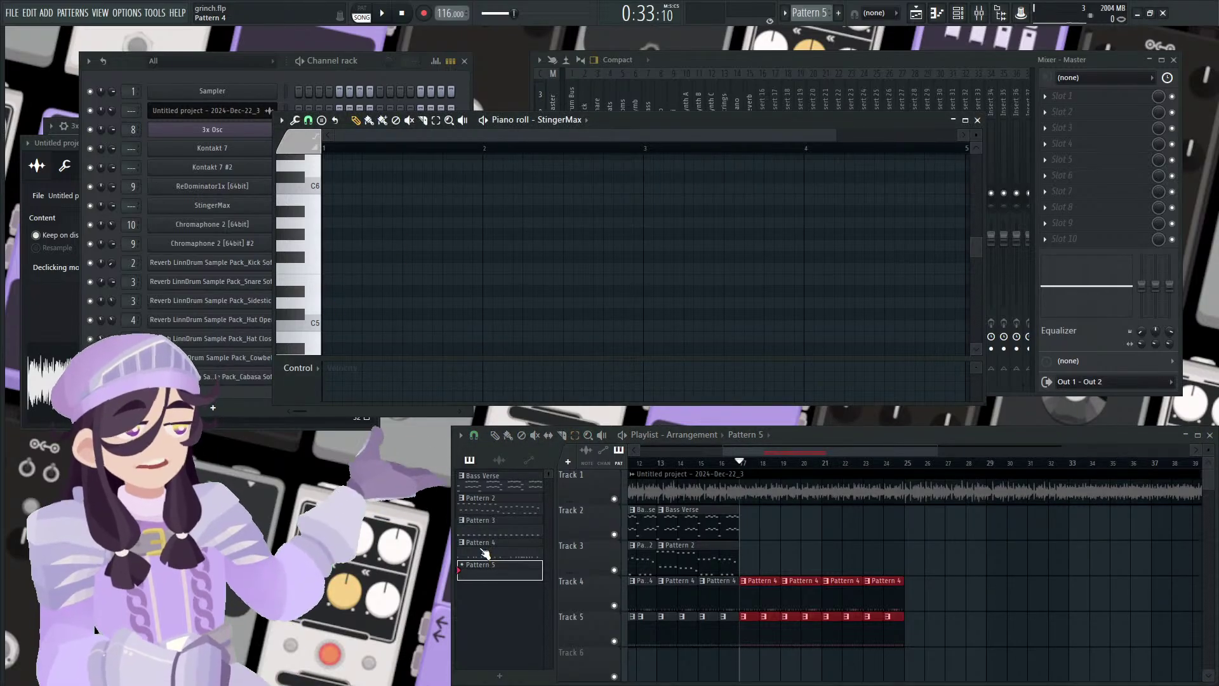
left_click(514, 575)
Rename Pattern 2 as Bells Verse
left_click(507, 507)
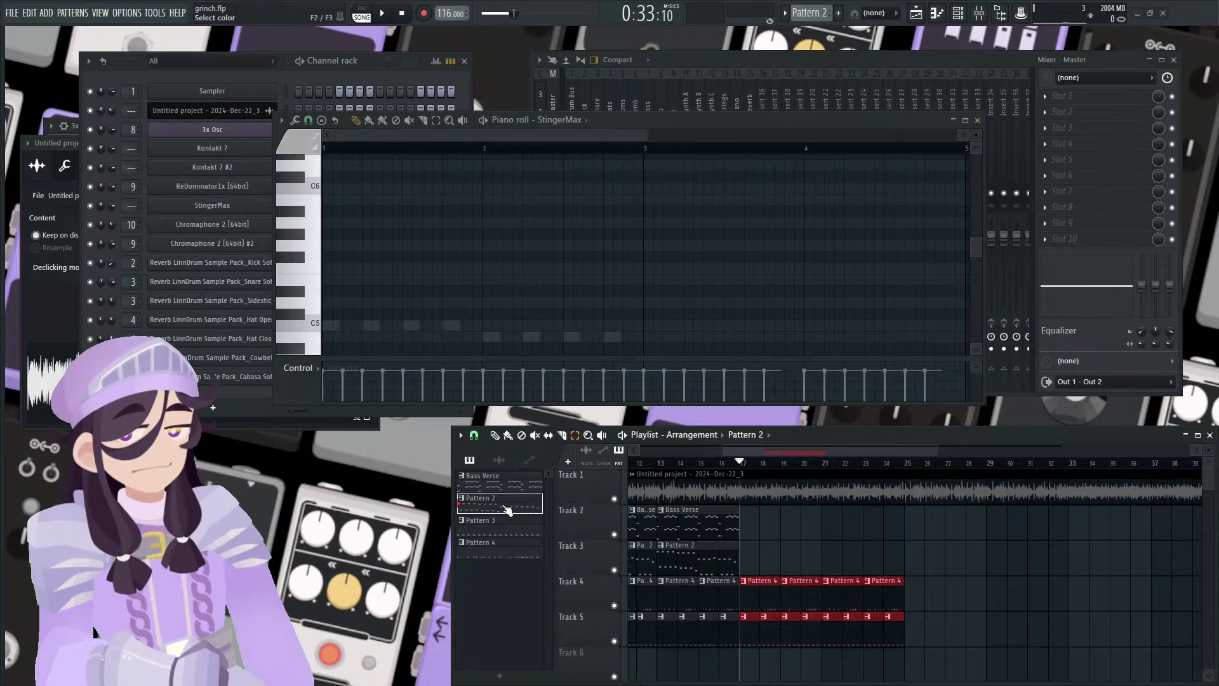
key("Return")
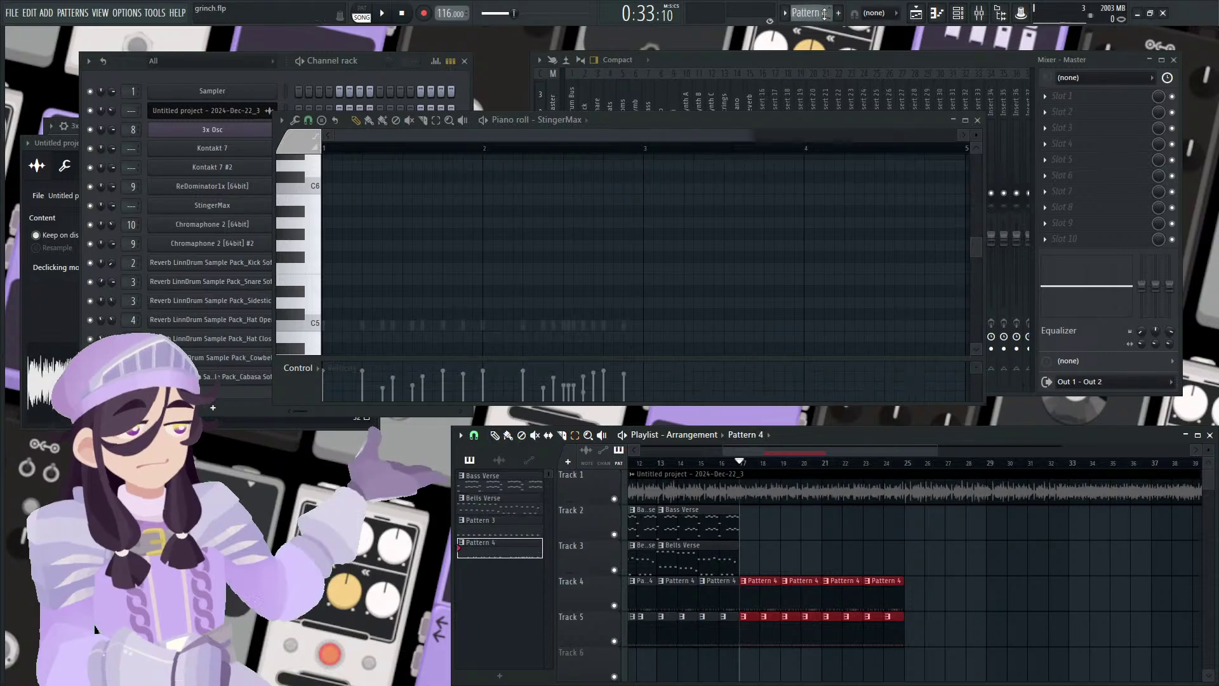
Switch to the empty Pattern 5 and rename it Bells Chorus
scroll(826, 14, "down", 3)
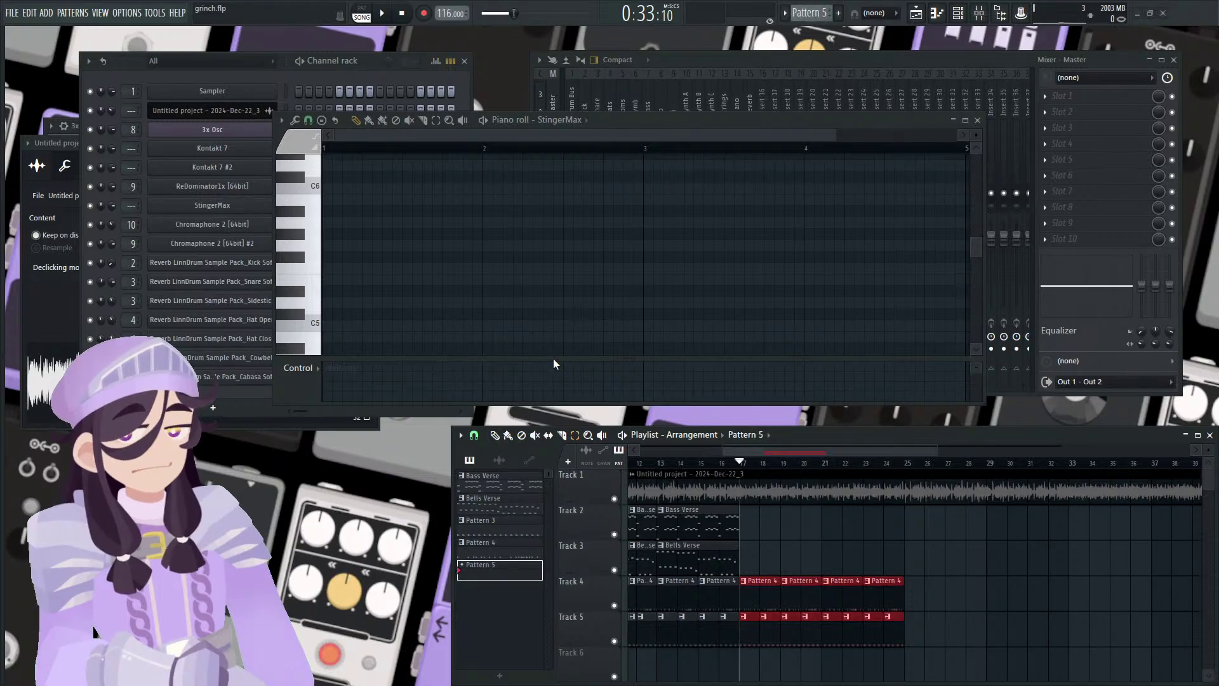
key("Return")
key("F2")
type("Bells Chorus")
key("Return")
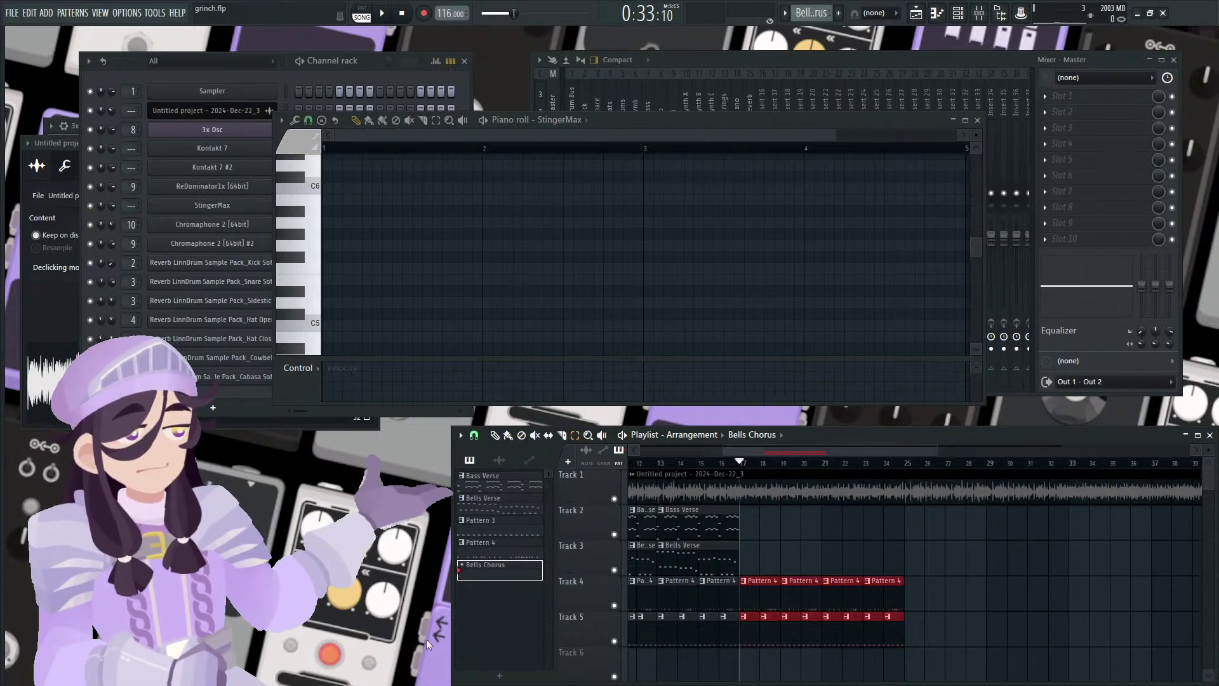
Move Bells Chorus directly below Bells Verse in the pattern list and make it the active pattern
left_click(502, 547)
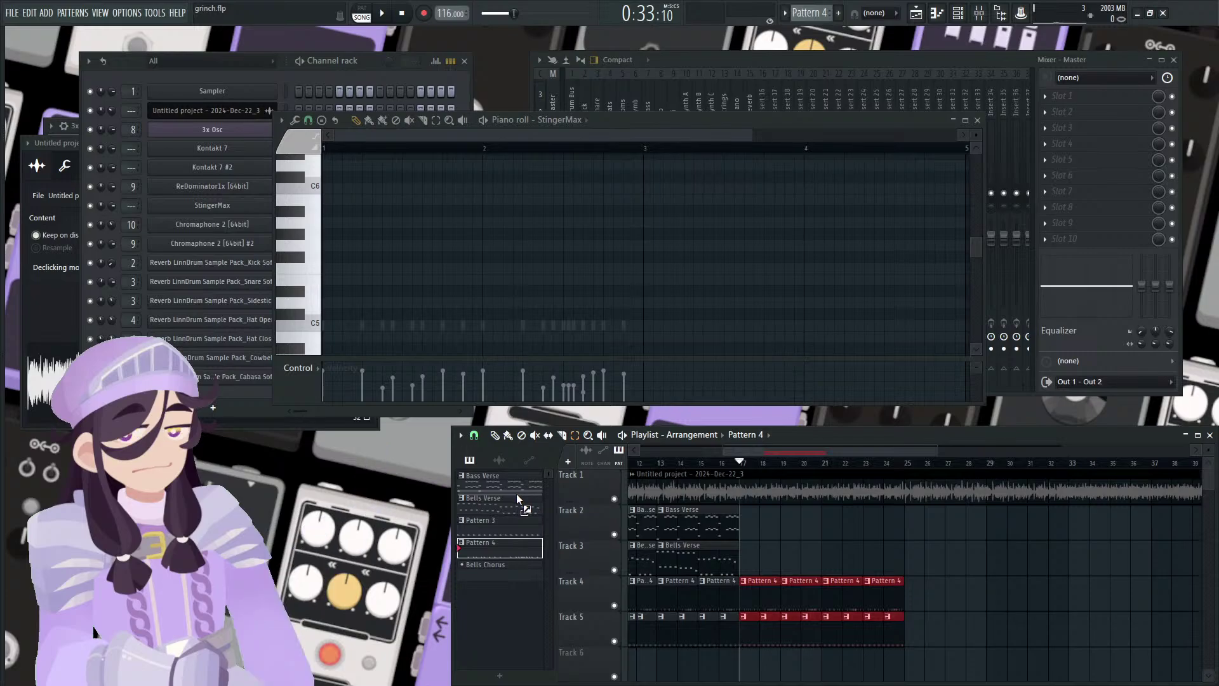
left_click_drag(516, 494, 498, 520)
left_click(508, 571)
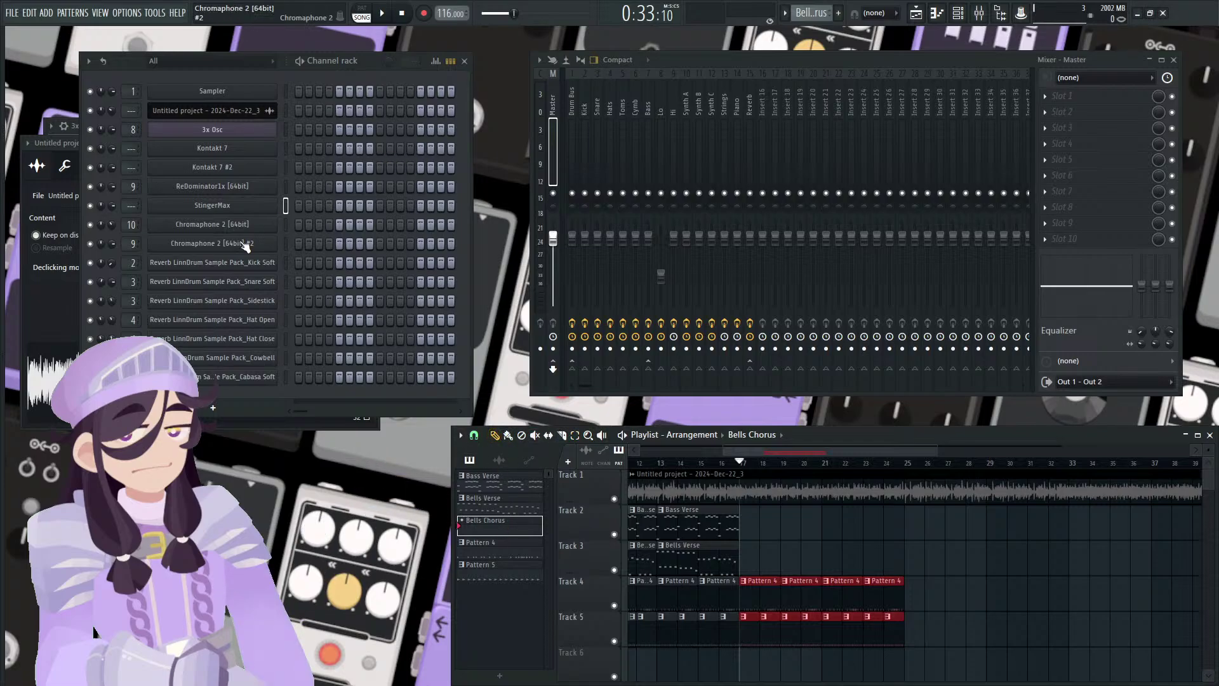
Open the Chromaphone 2 channel's piano roll for Bells Chorus and place a G5 note at its start
left_click(278, 230)
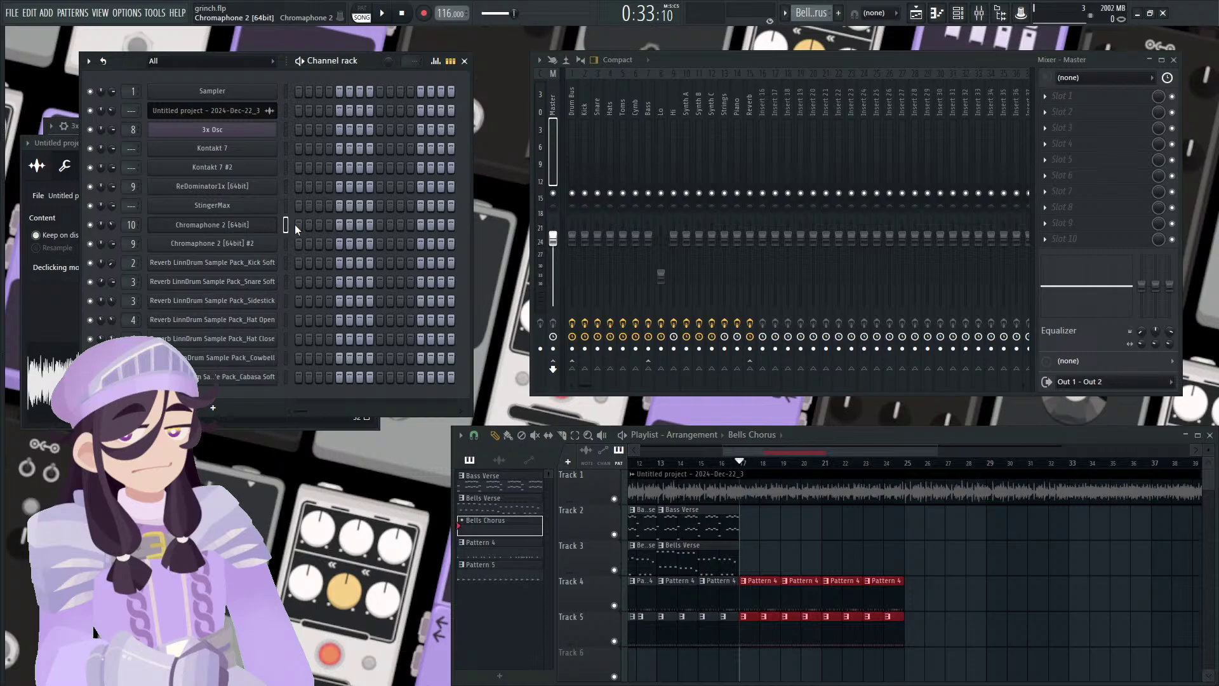
key("F7")
left_click(357, 301)
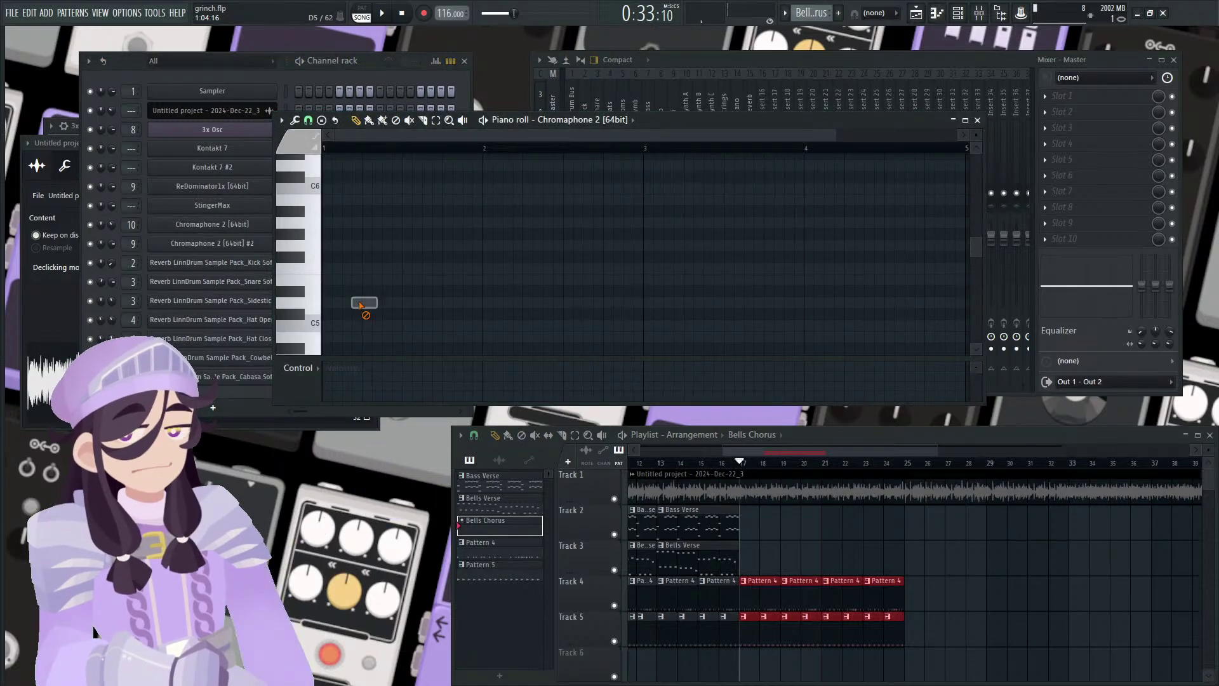
left_click(329, 245)
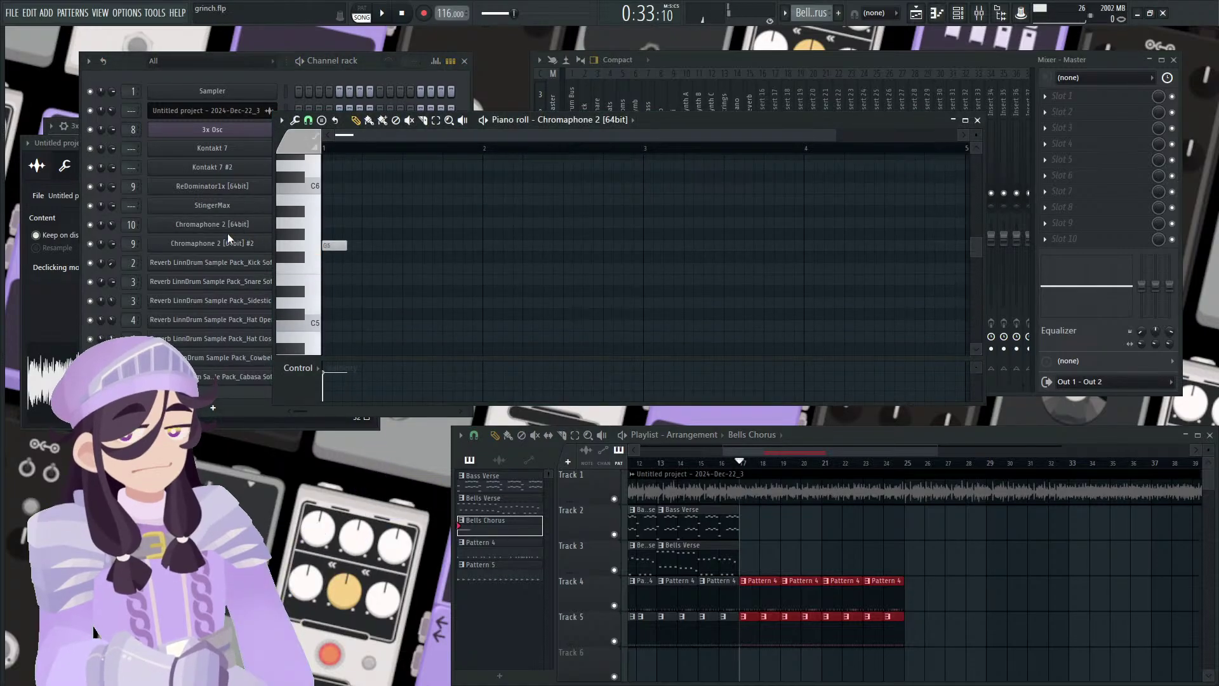
Place a Bells Chorus clip on Track 3 of the playlist, just after the start of bar 17
scroll(788, 558, "up", 4)
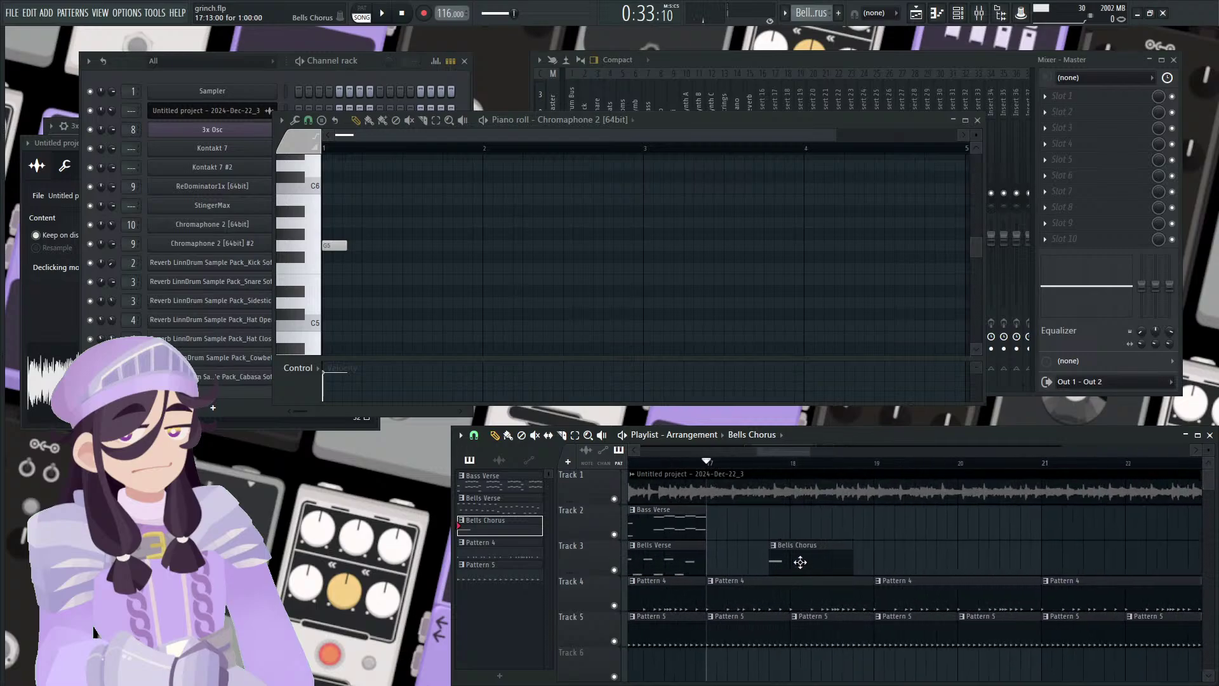
left_click_drag(790, 557, 742, 564)
scroll(684, 466, "up", 4)
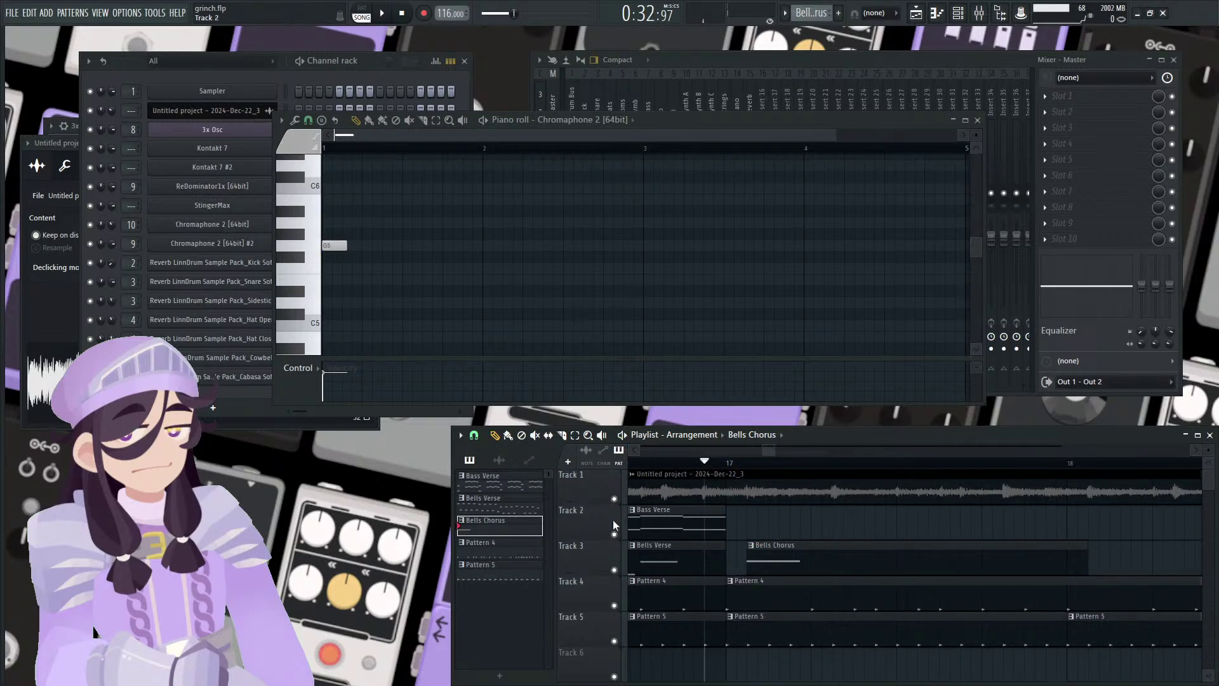
Play the arrangement from just before bar 9 to hear how that section comes in
left_click_drag(767, 449, 325, 448)
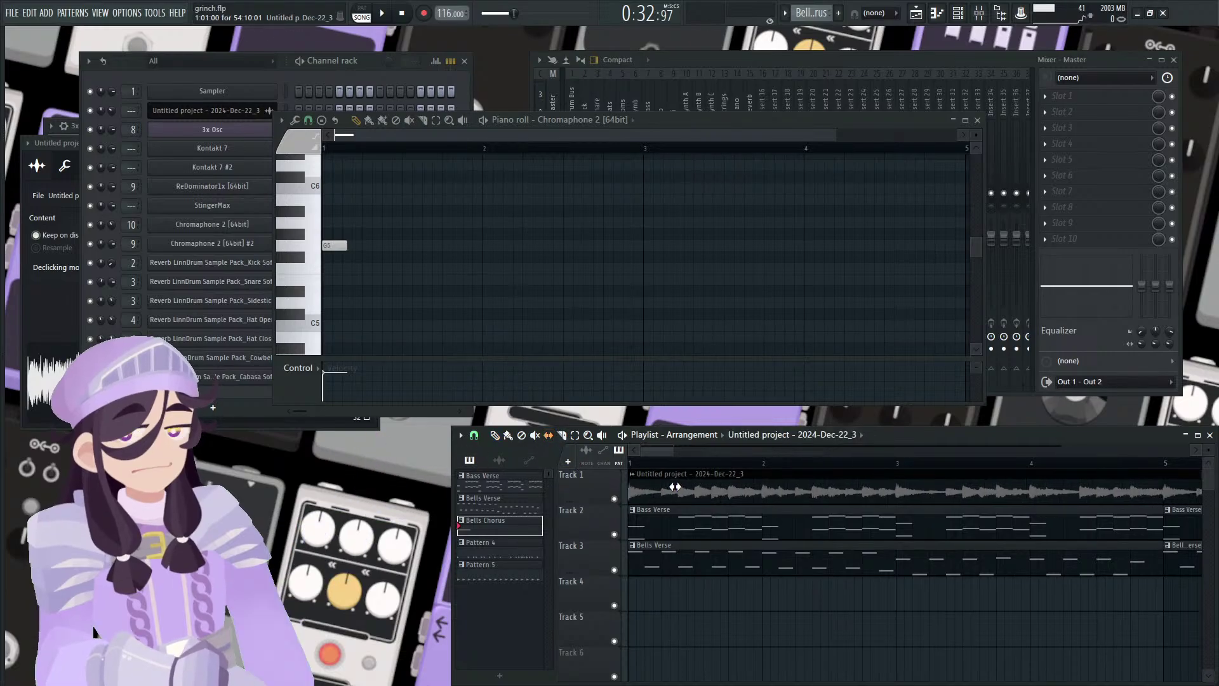
scroll(668, 496, "down", 8)
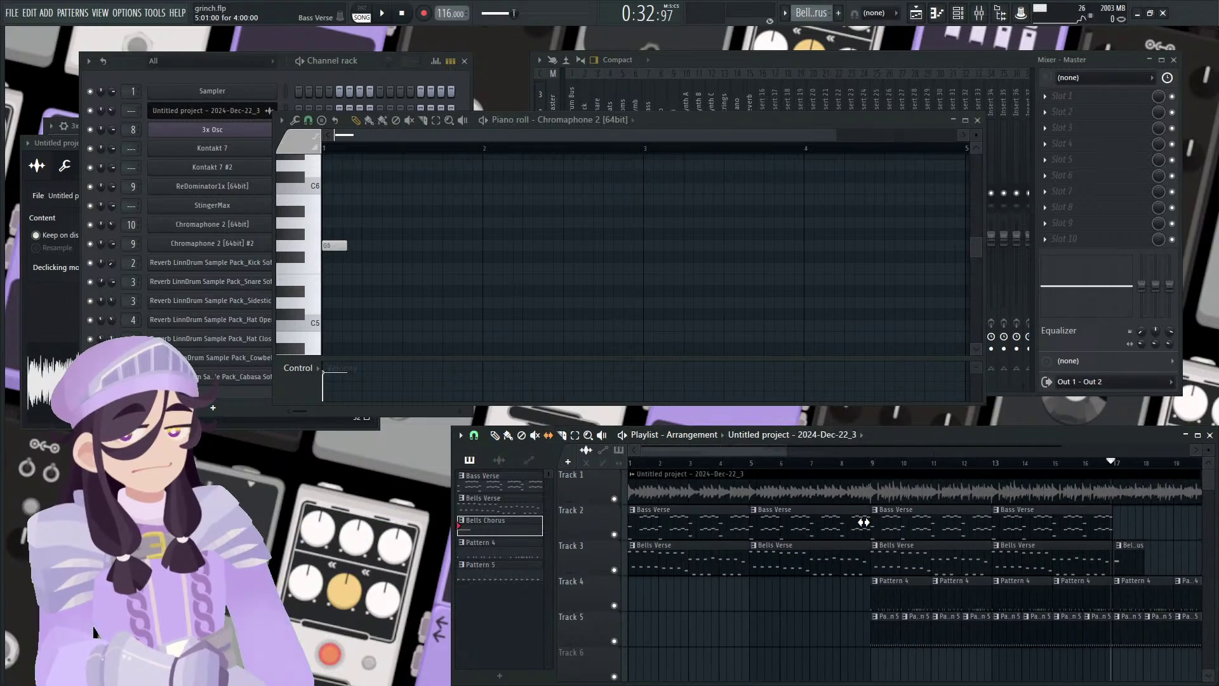
left_click(819, 463)
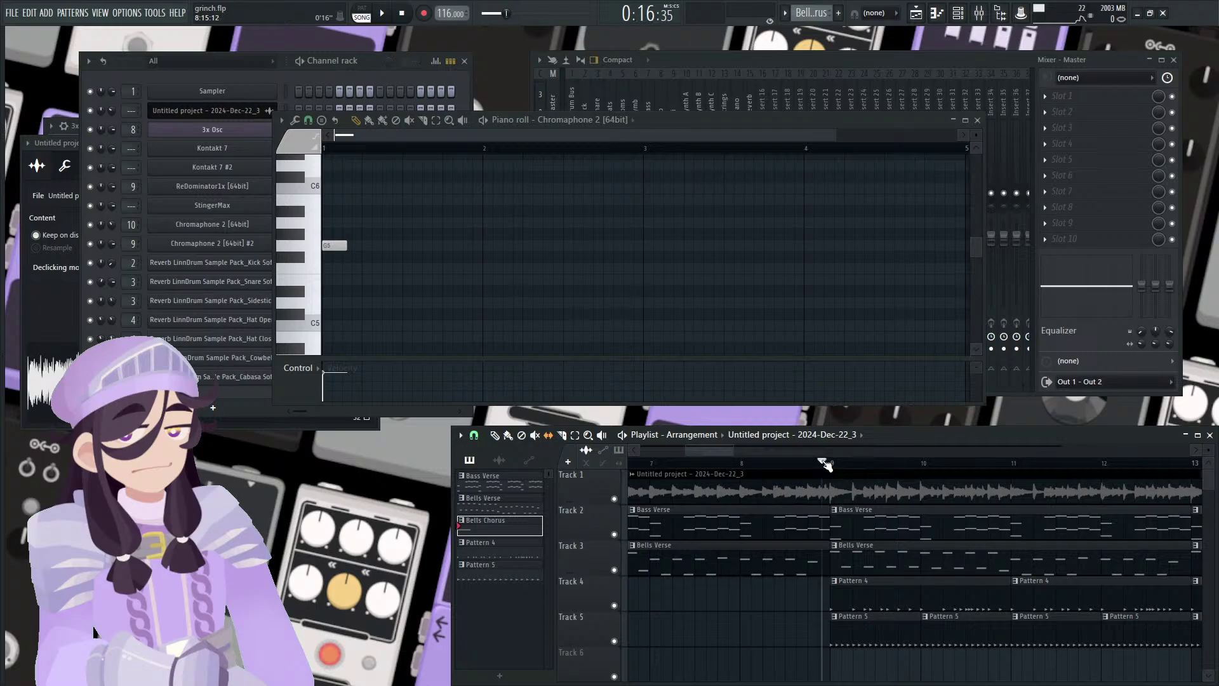
key("space")
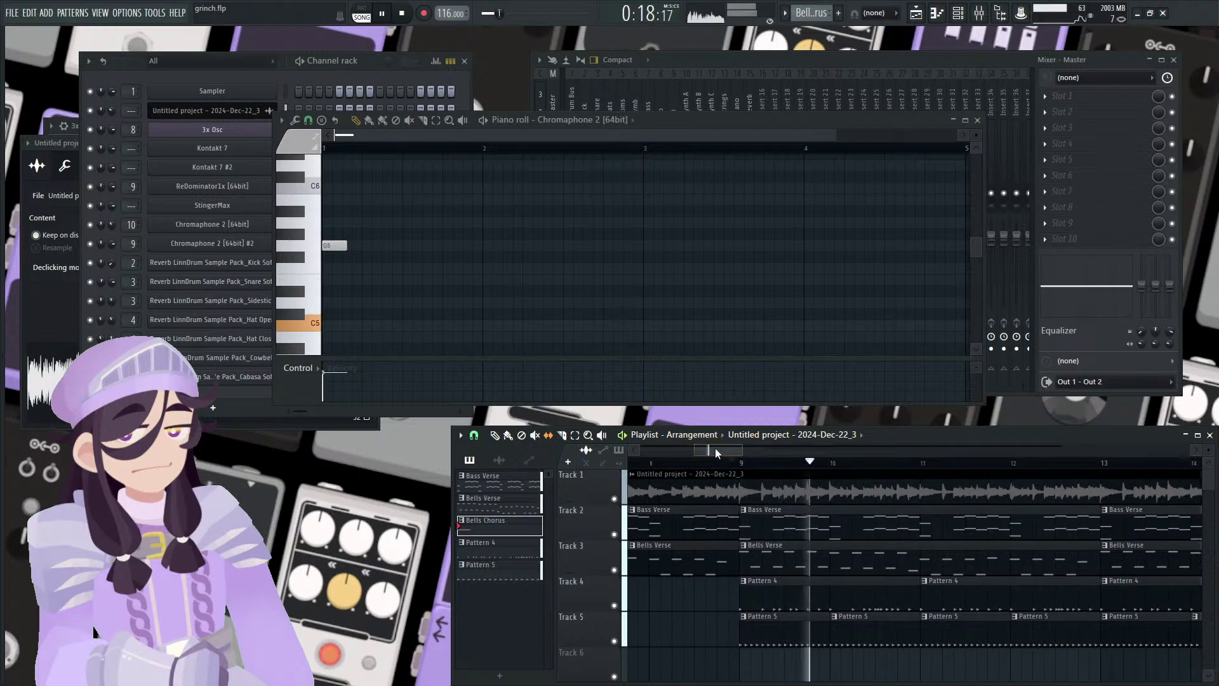
left_click_drag(714, 448, 744, 463)
key("space")
Set the playhead just before bar 17 and delete the Bass Verse and Bells Verse clips covering bars 13 to 16
scroll(761, 462, "down", 4)
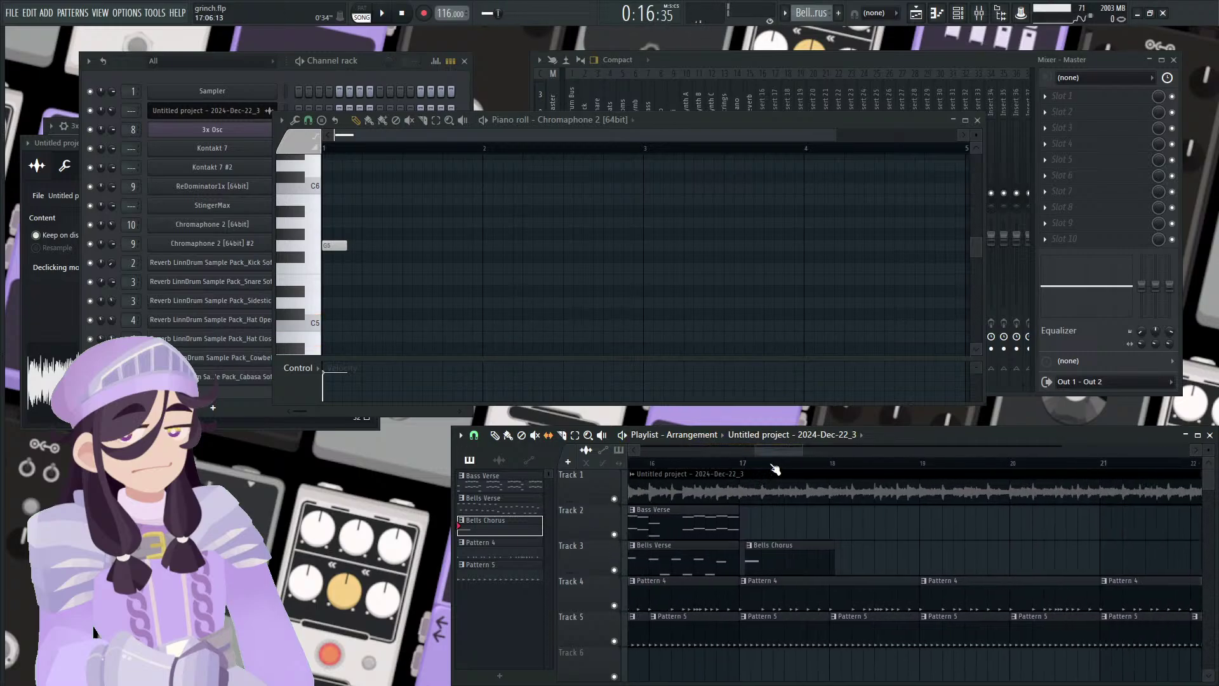
left_click(719, 460)
left_click(614, 535)
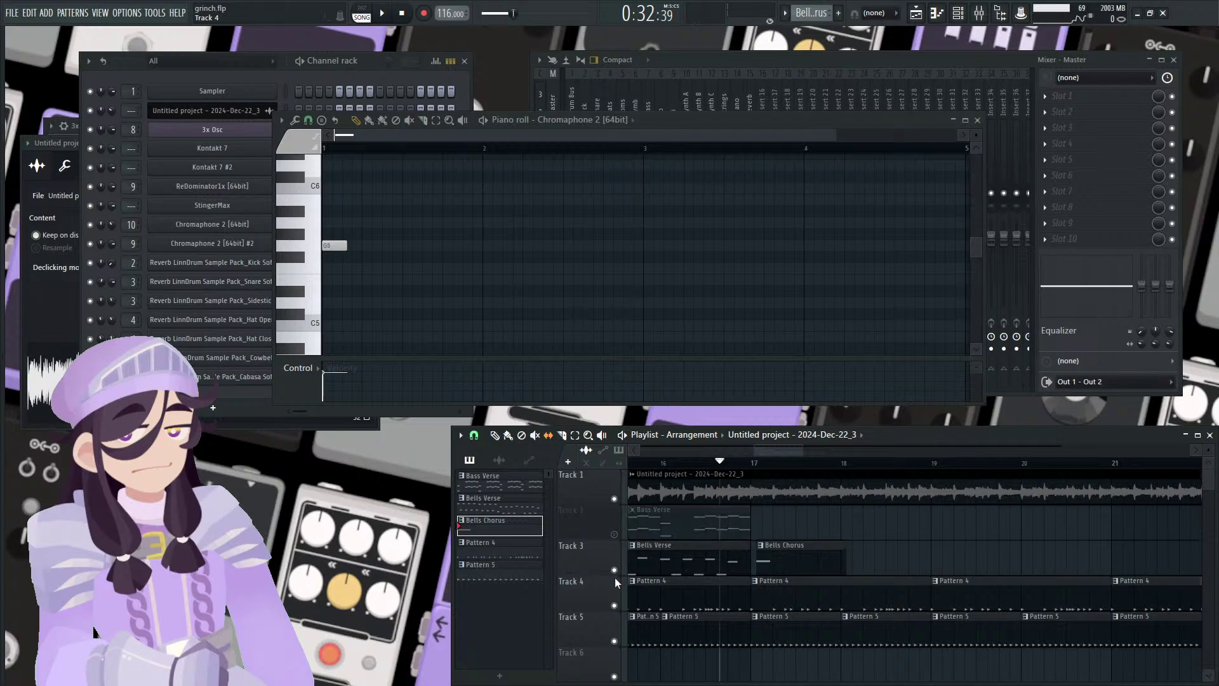
scroll(657, 555, "down", 6)
right_click(657, 556)
right_click(657, 537)
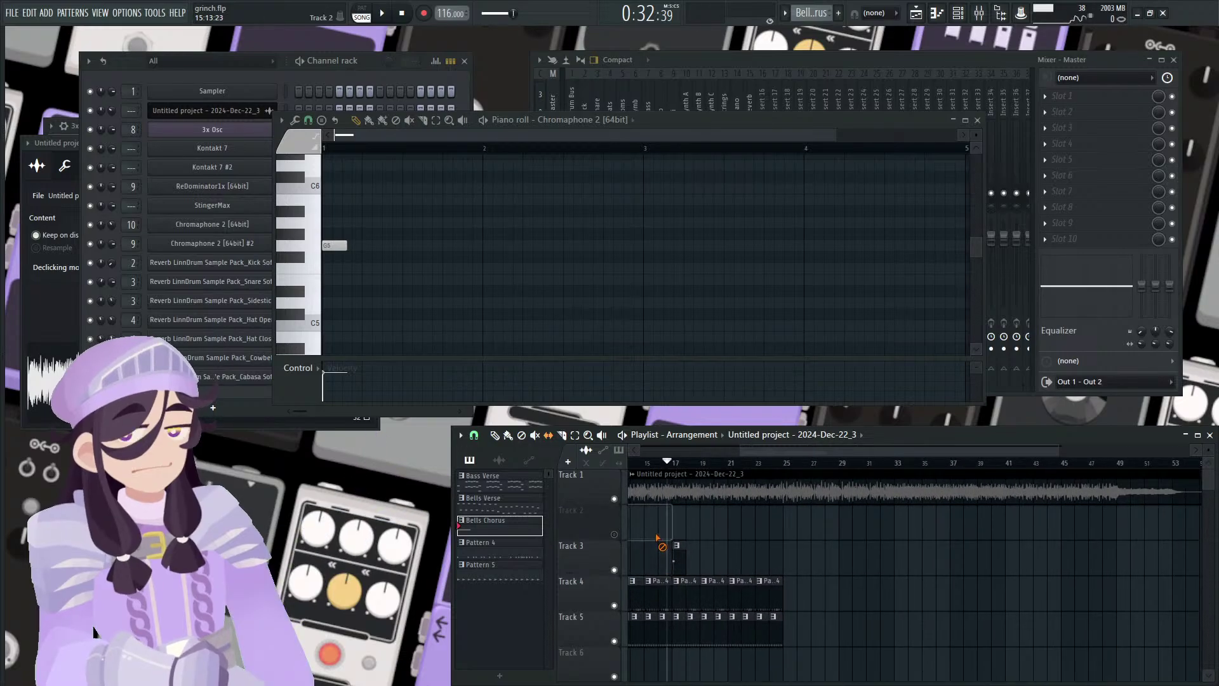
scroll(863, 449, "up", 4)
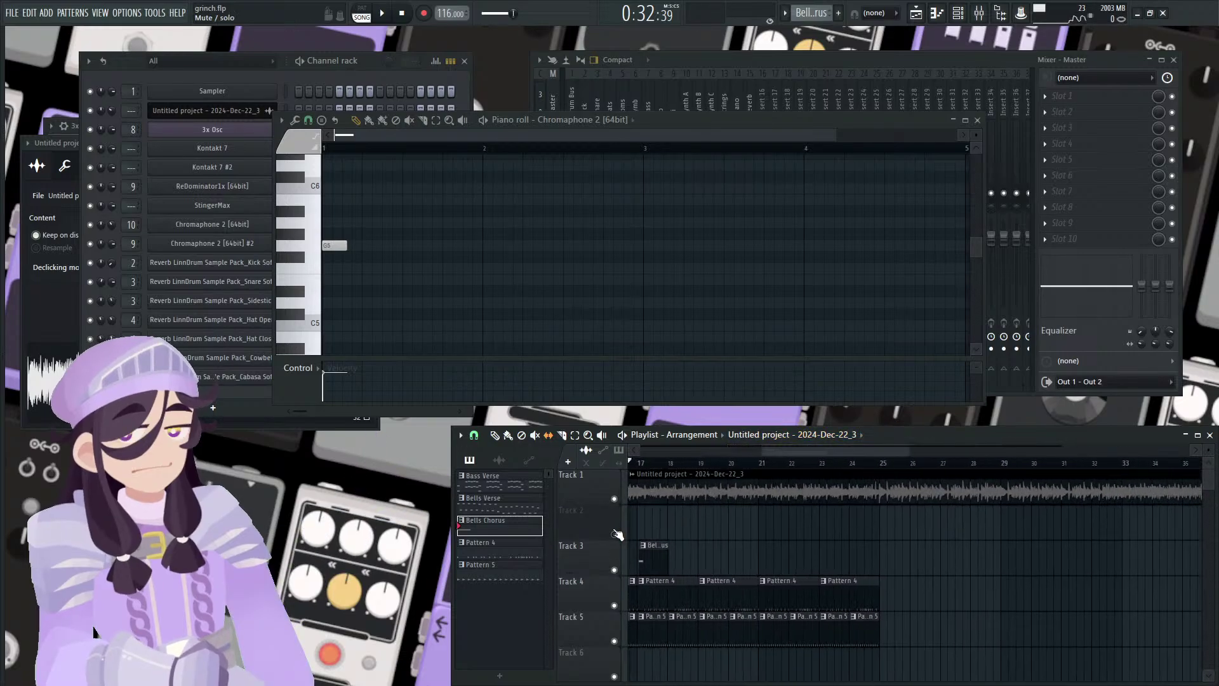
scroll(837, 494, "left", 3)
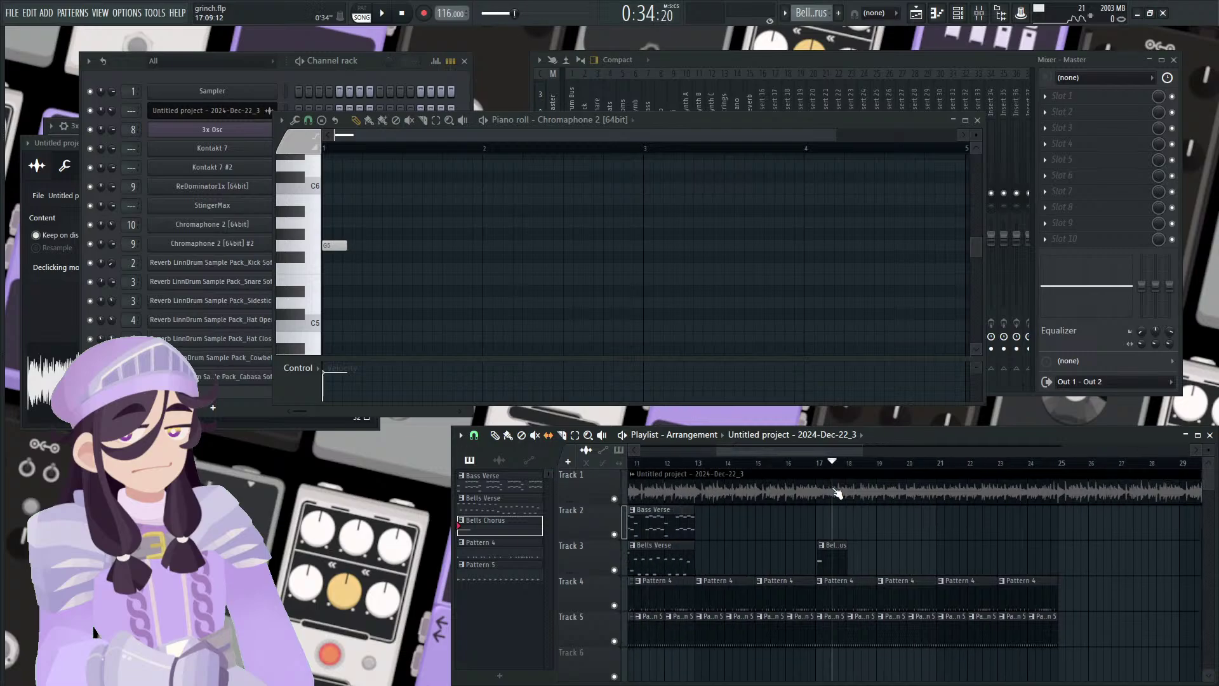
Align the Bells Chorus clip on Track 3 with the start of bar 17 and audition the transition
scroll(830, 544, "up", 8)
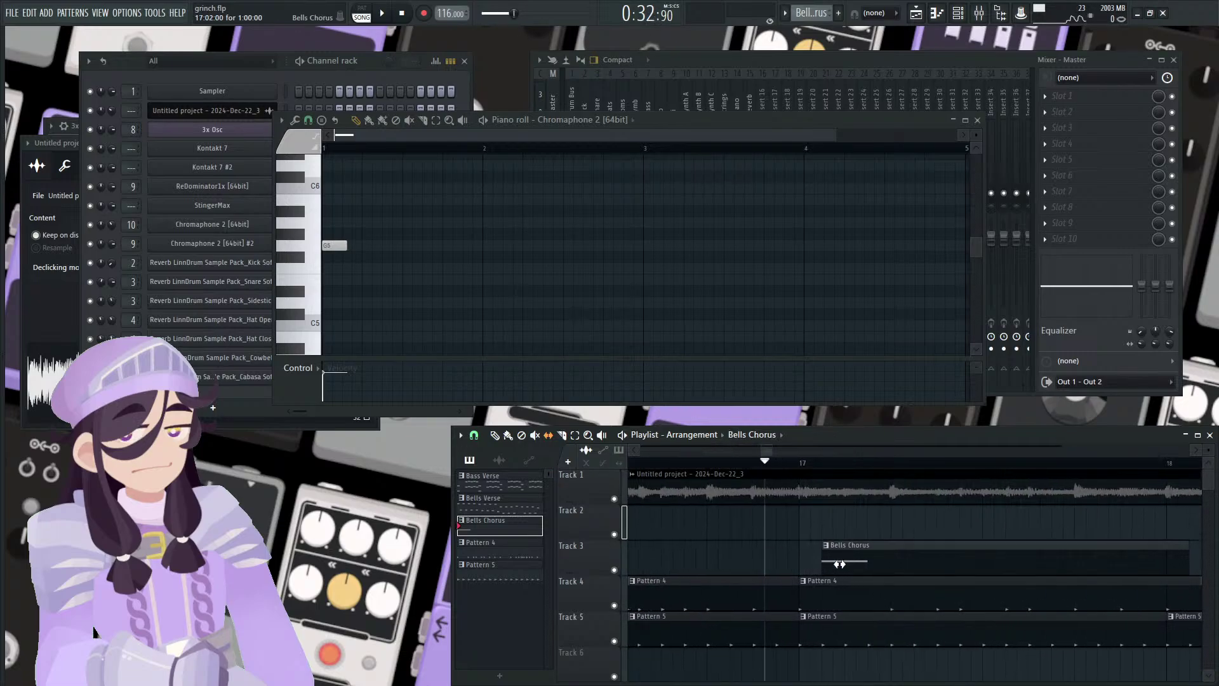
mouse_move(878, 557)
left_mouse_down()
mouse_move(892, 558)
mouse_move(858, 557)
left_mouse_up()
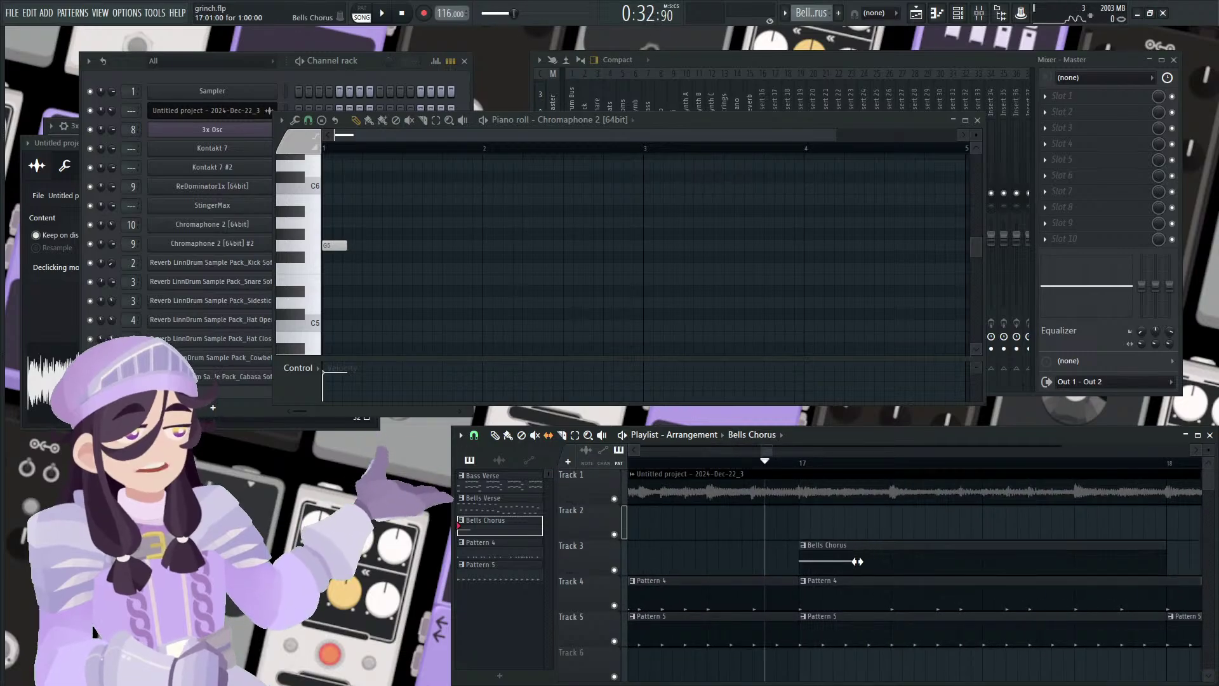
key("space")
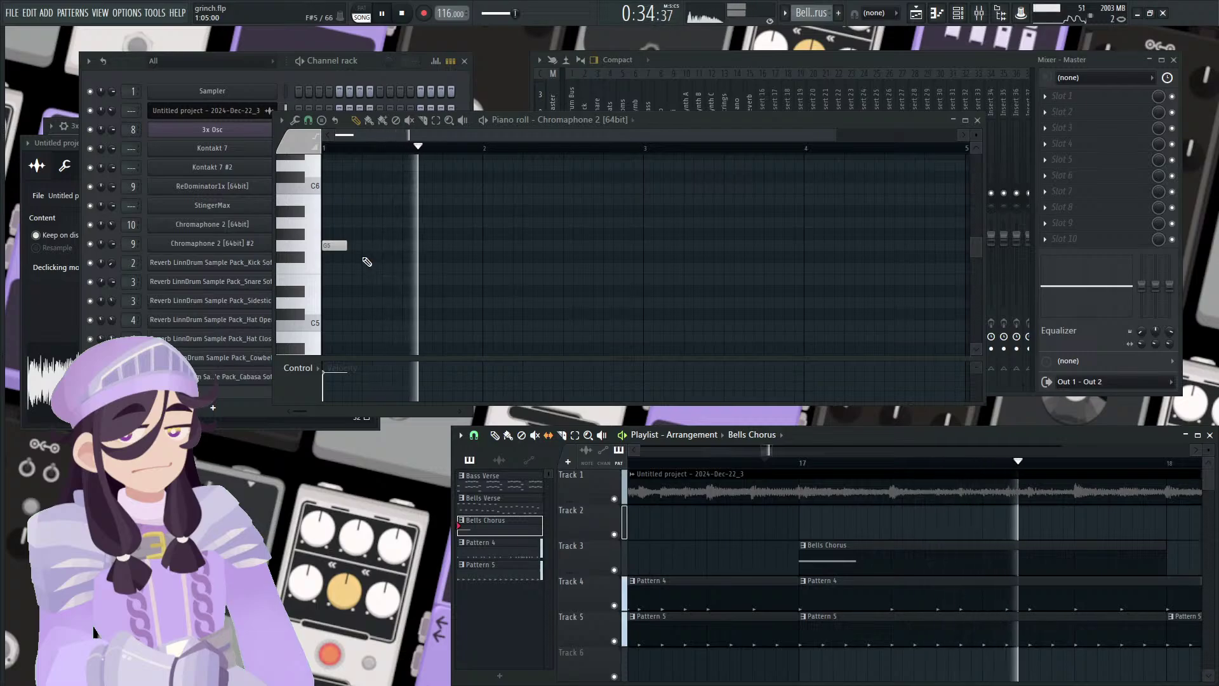
key("space")
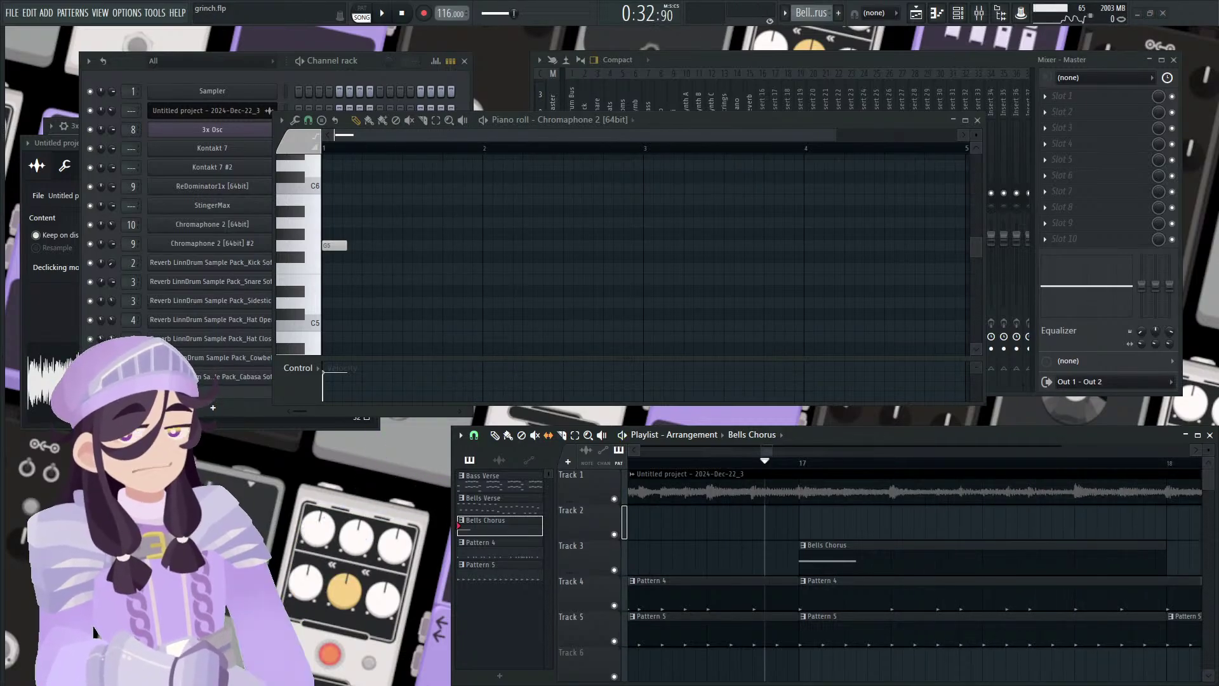
Add F#5, G5 and B5 notes to the Bells Chorus pattern, a quarter bar apart from the start of bar 2, and audition them
left_click_drag(493, 292, 577, 196)
key("space")
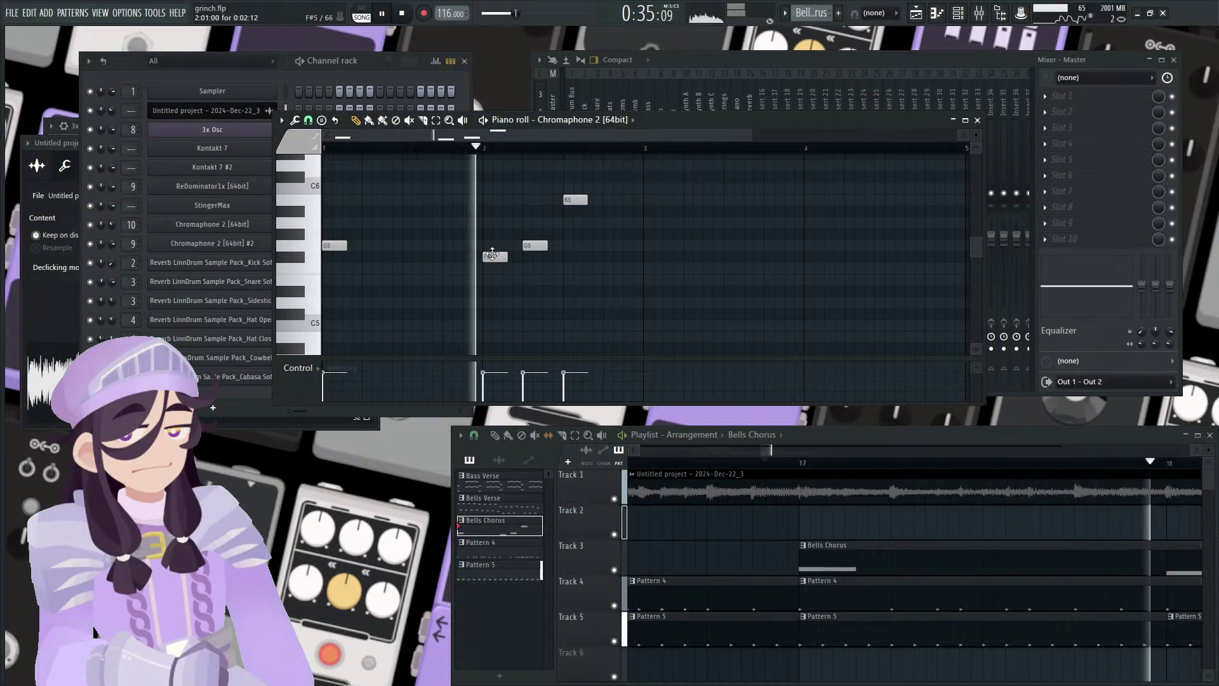
key("space")
Shift the F#5 note just ahead of bar 2, G5 onto bar 2 and B5 right after it, and play the result
left_click_drag(492, 256, 476, 257)
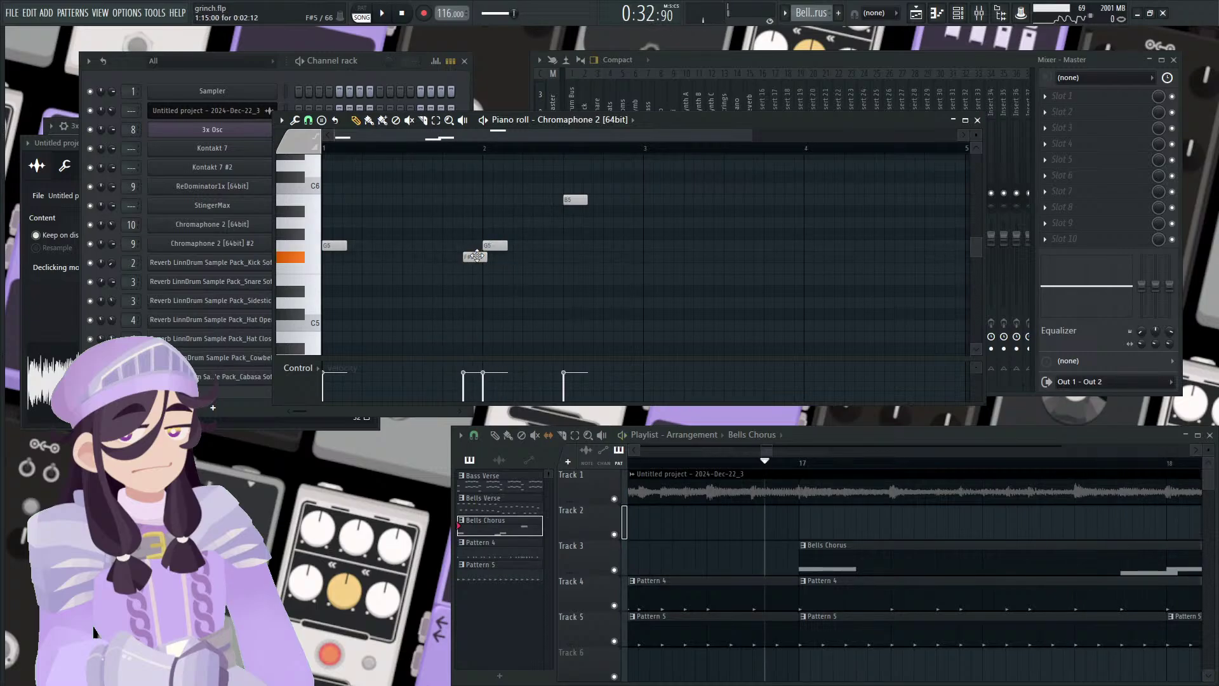
key("space")
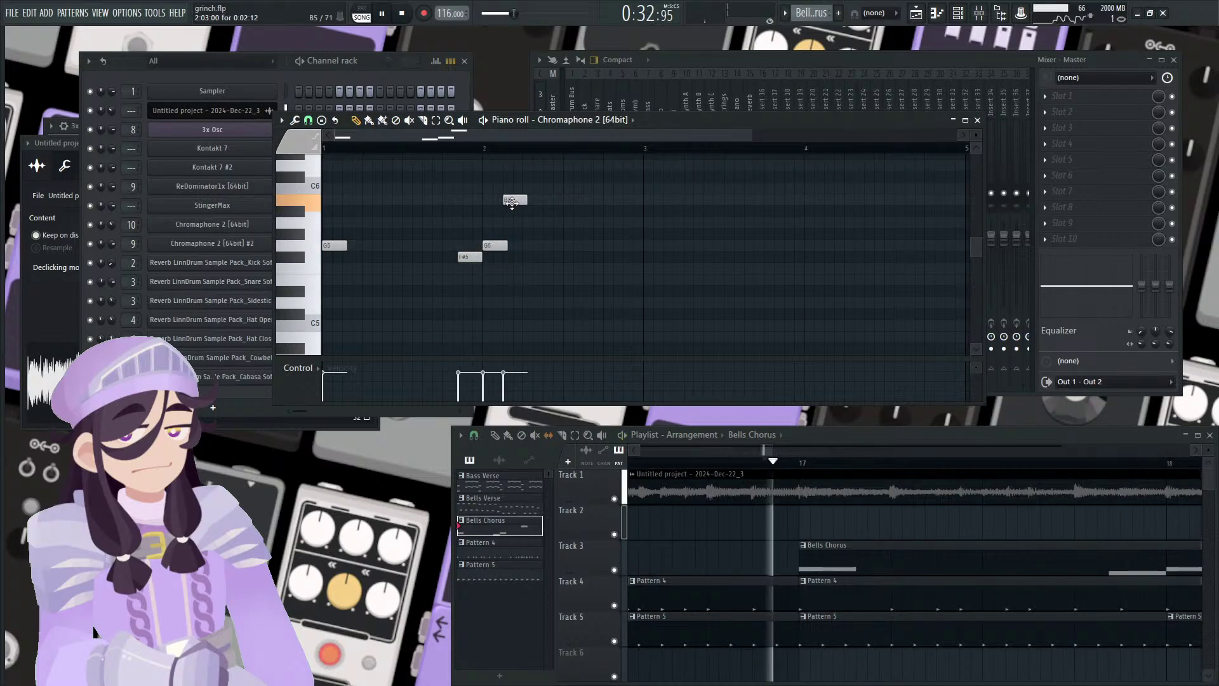
scroll(508, 222, "up", 2)
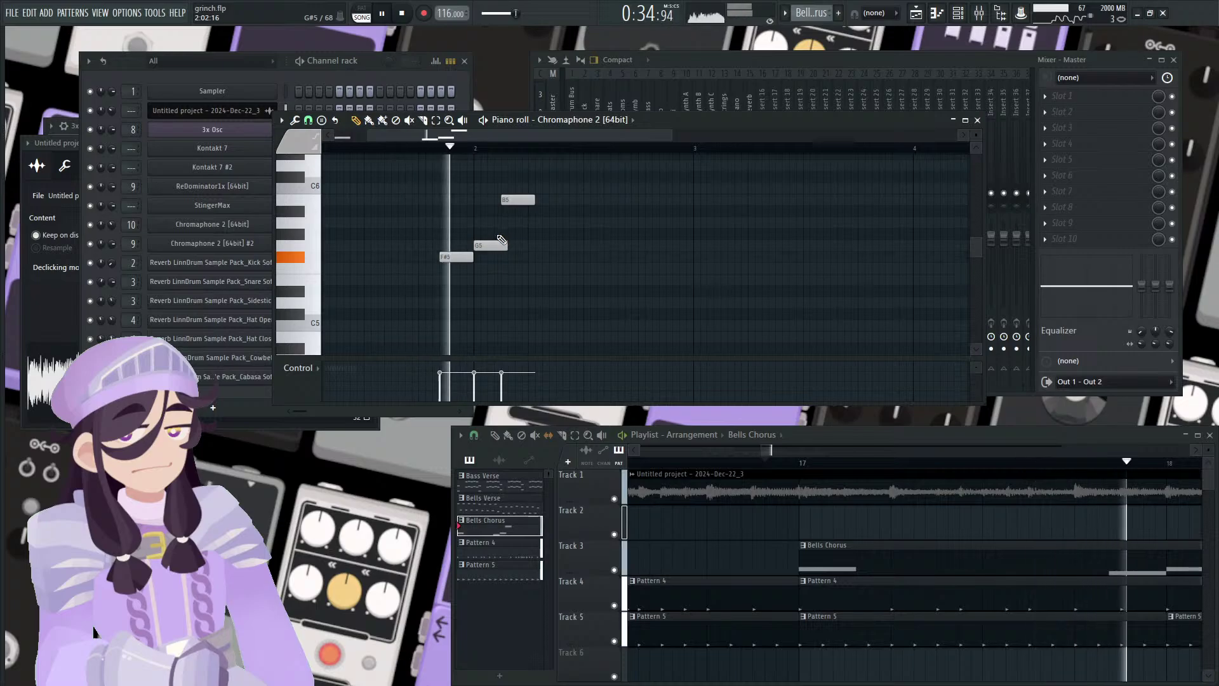
key("space")
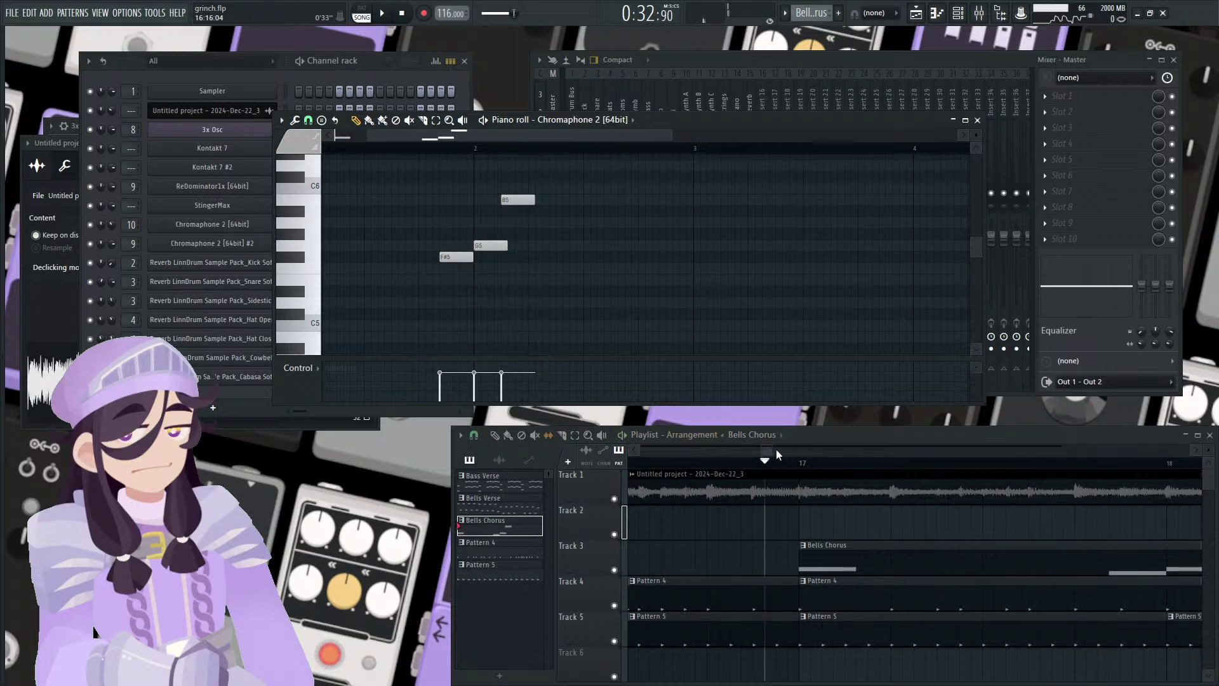
Set the playhead slightly earlier before bar 17, shift the three notes earlier so B5 starts bar 2, and audition the phrase
scroll(775, 450, "left", 2)
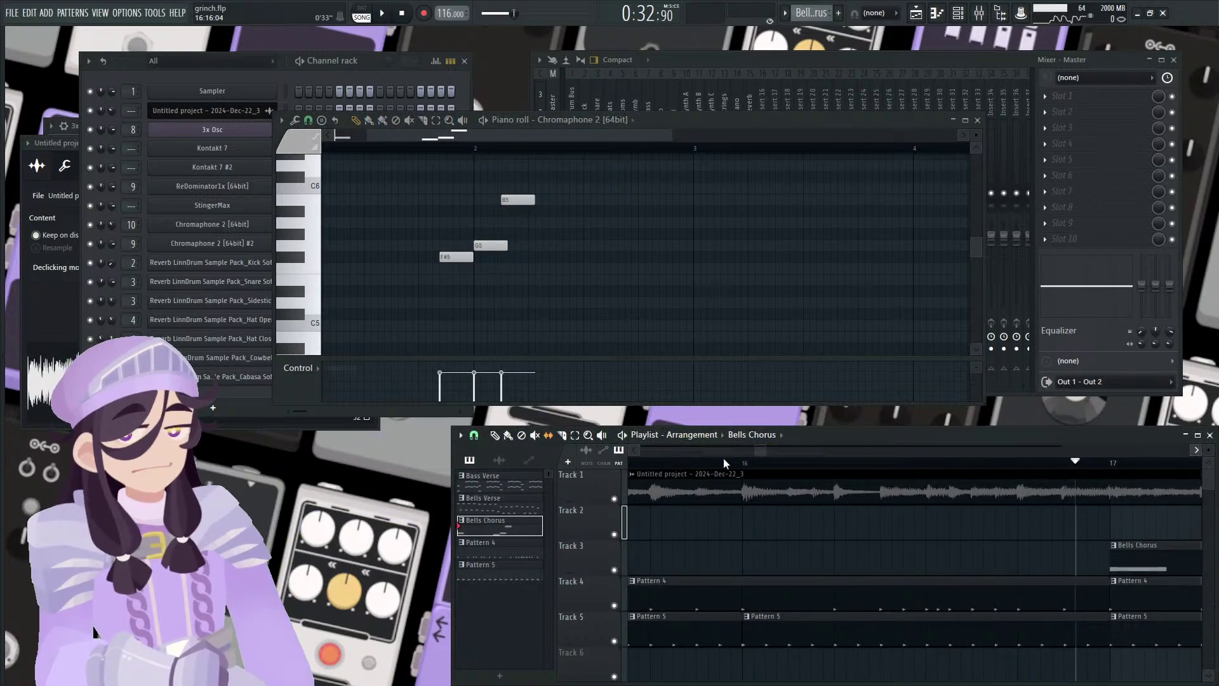
left_click(767, 461)
mouse_move(459, 257)
left_mouse_down()
mouse_move(445, 255)
mouse_move(463, 248)
left_mouse_up()
left_click_drag(516, 198, 489, 199)
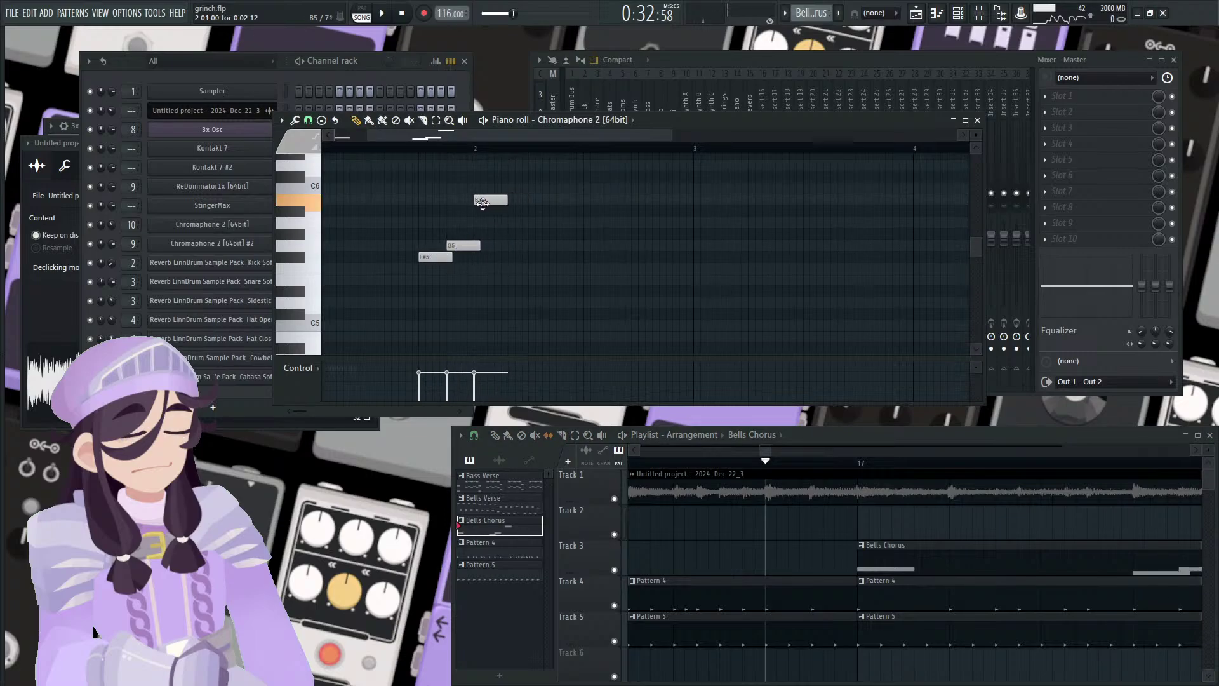
key("space")
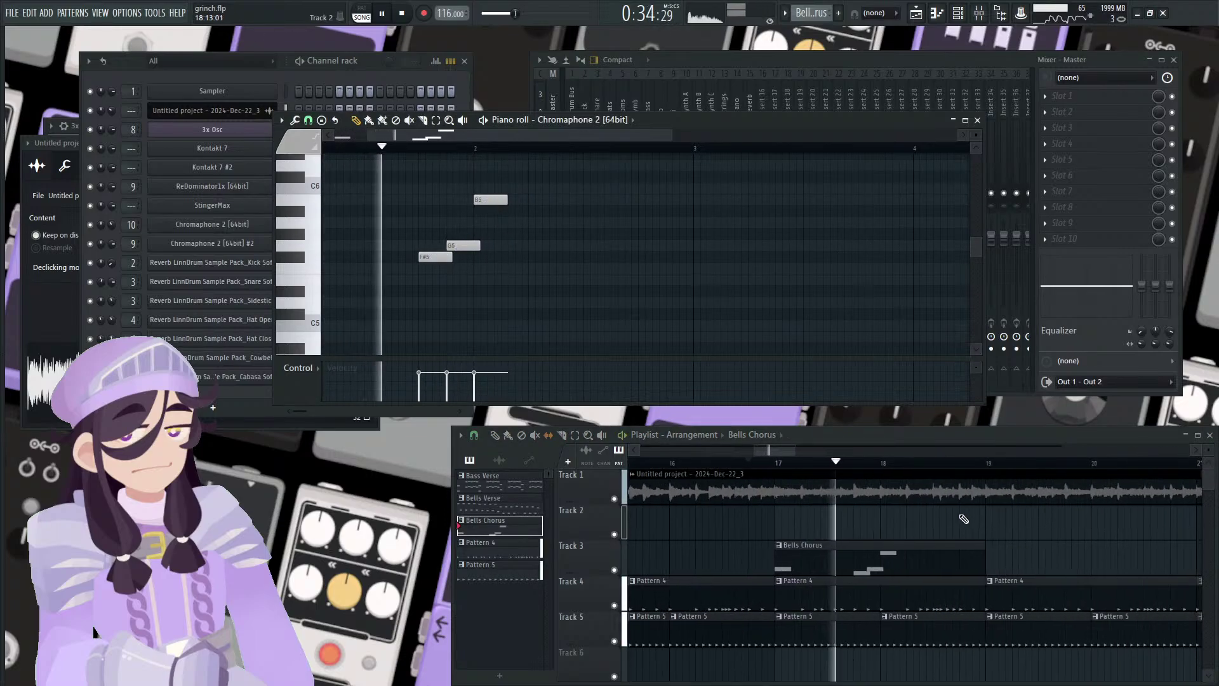
scroll(518, 222, "up", 2)
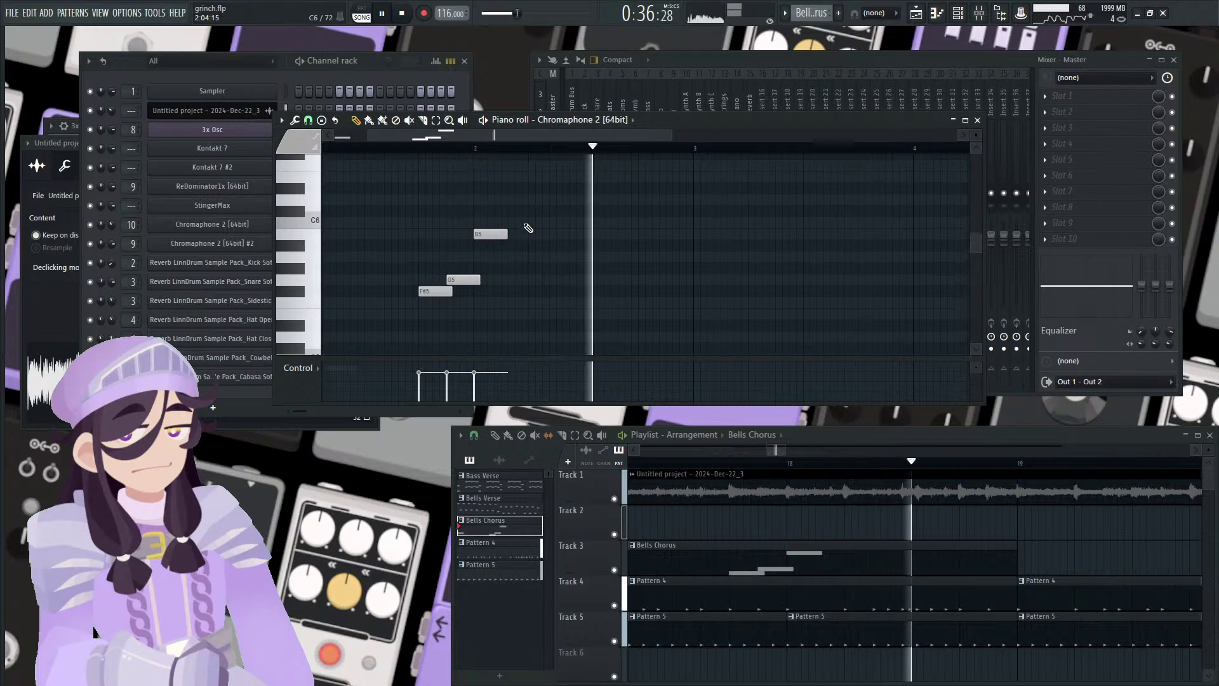
key("space")
Add an A5 note halfway through bar 2, D6 in its last quarter and E6 at the start of bar 3, and audition
left_click(591, 246)
left_click_drag(605, 250, 608, 267)
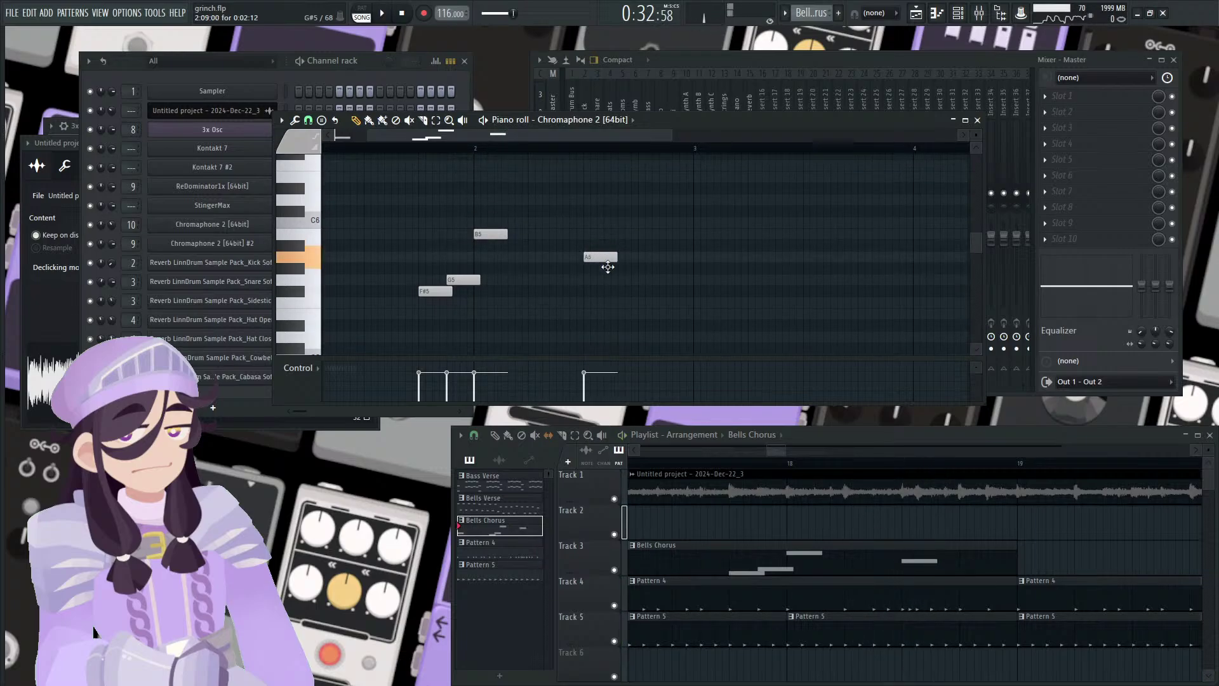
scroll(609, 273, "down", 2)
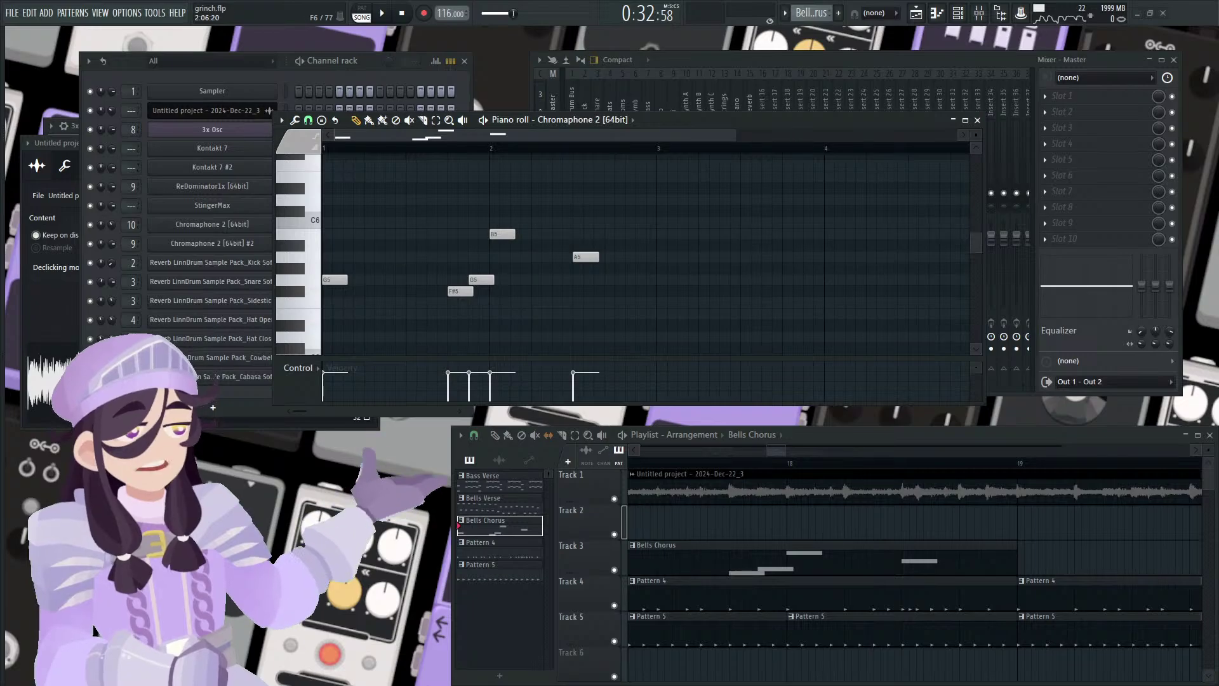
left_click(611, 211)
mouse_move(614, 212)
left_mouse_down()
mouse_move(667, 178)
mouse_move(625, 202)
left_mouse_up()
left_click(658, 188)
key("space")
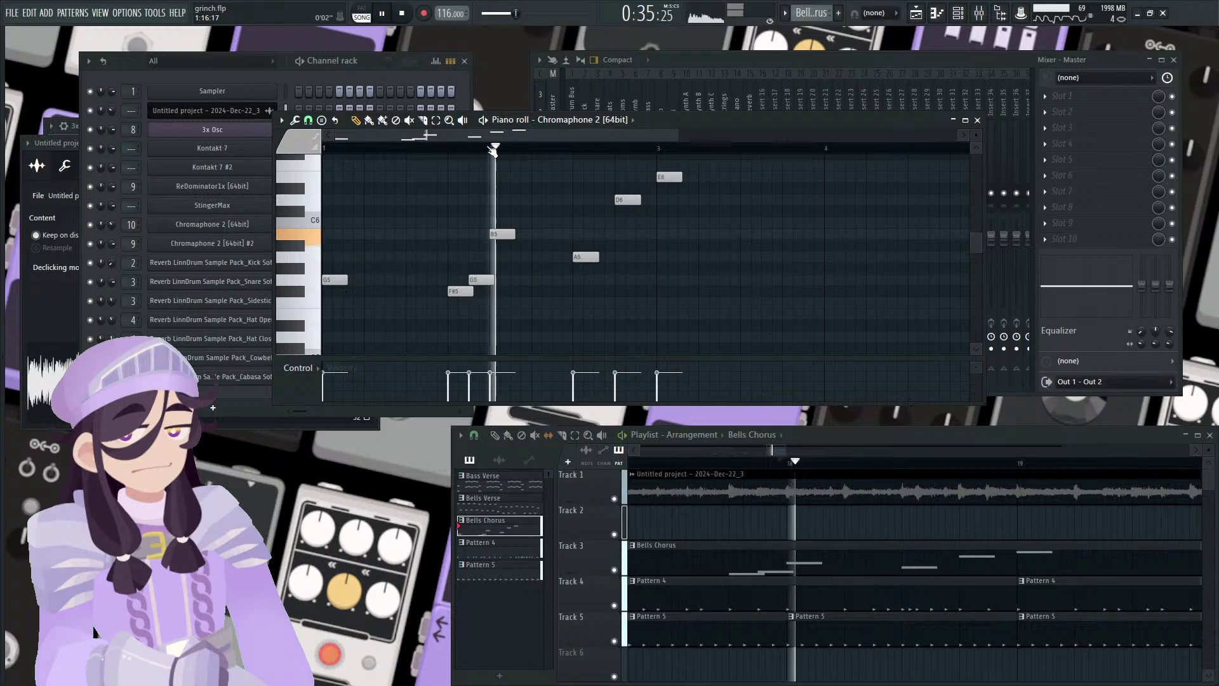
left_click_drag(504, 131, 544, 136)
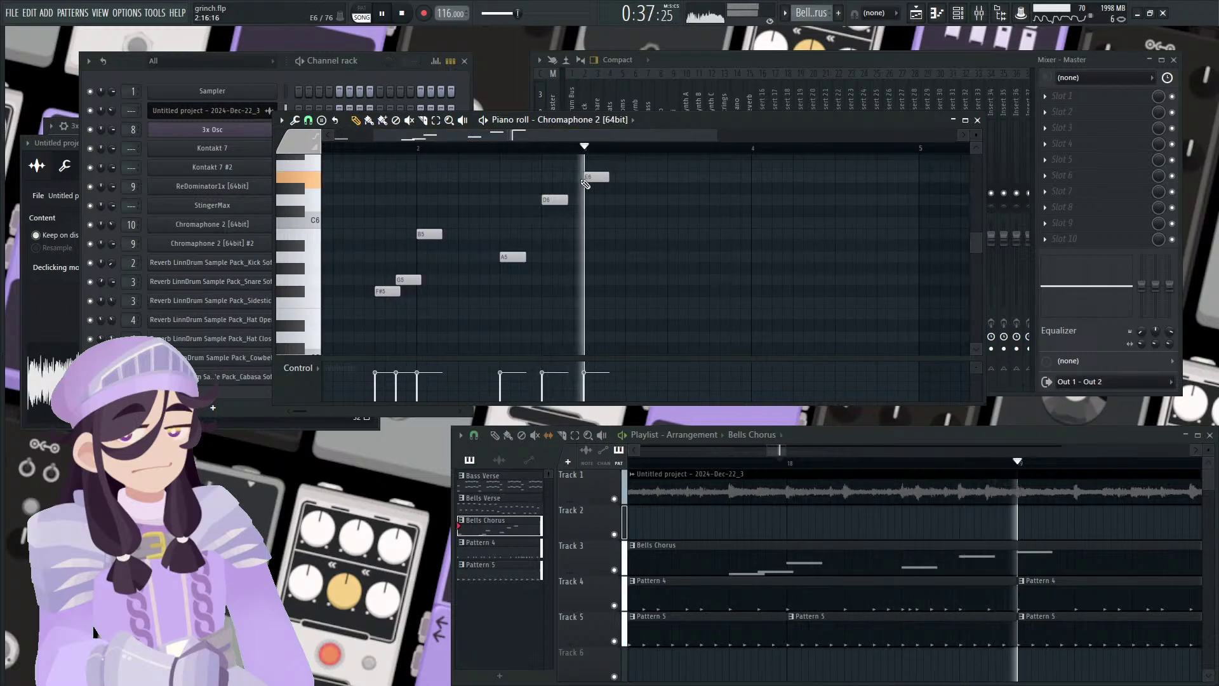
Move the E6 note to just before bar 3, add a B5 note at the start of bar 3, and audition the phrase
key("space")
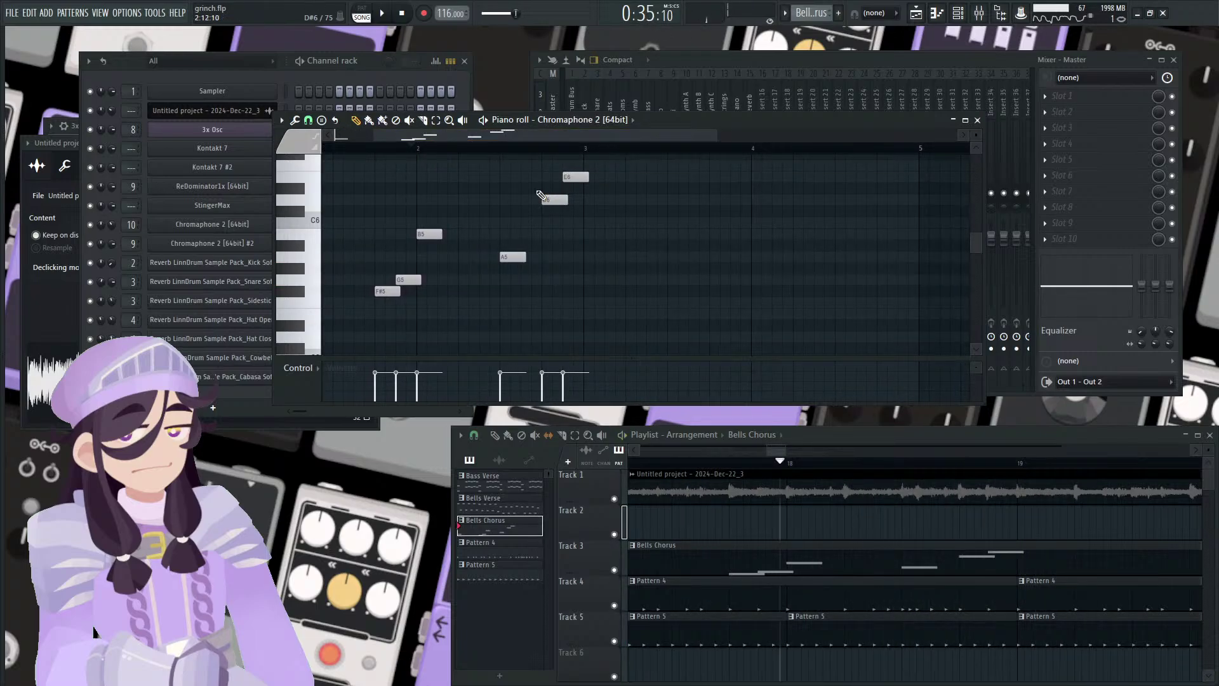
left_click(589, 235)
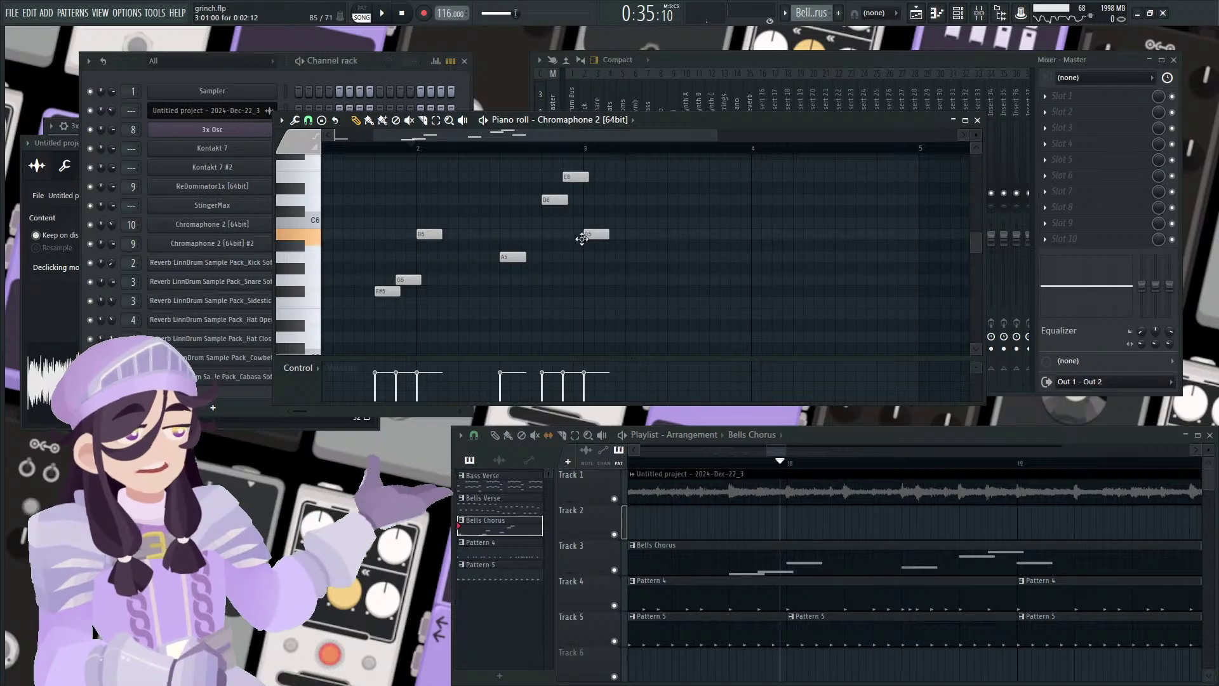
key("space")
scroll(592, 240, "up", 1)
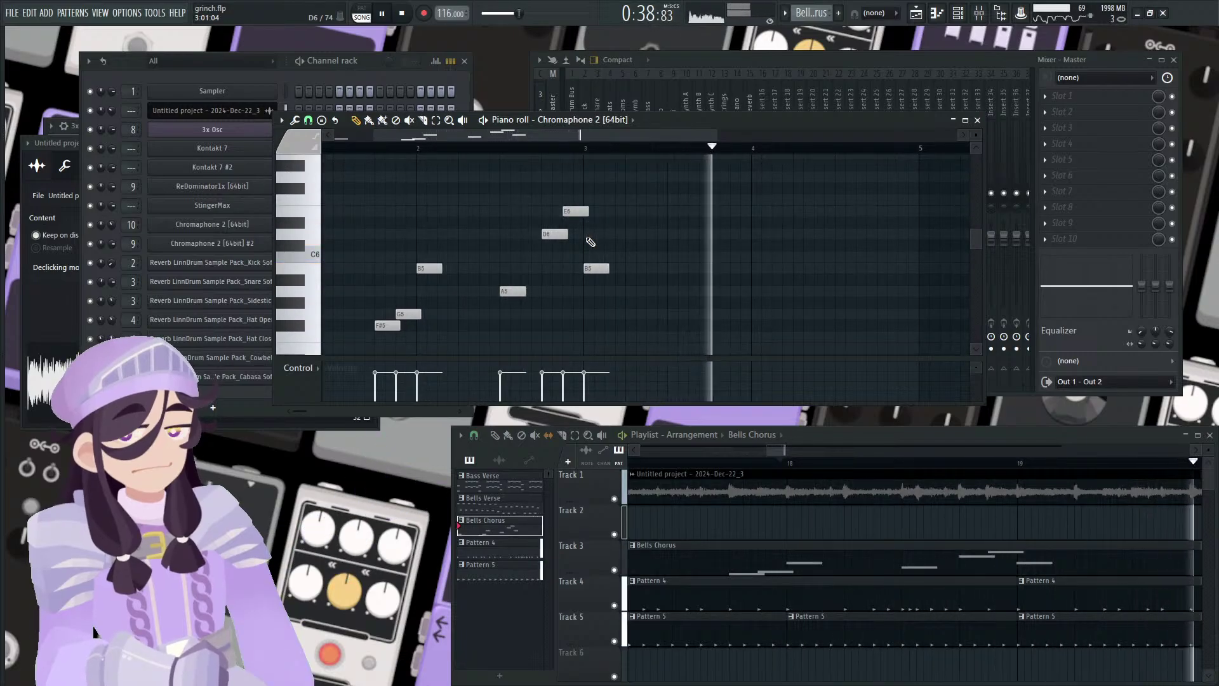
key("space")
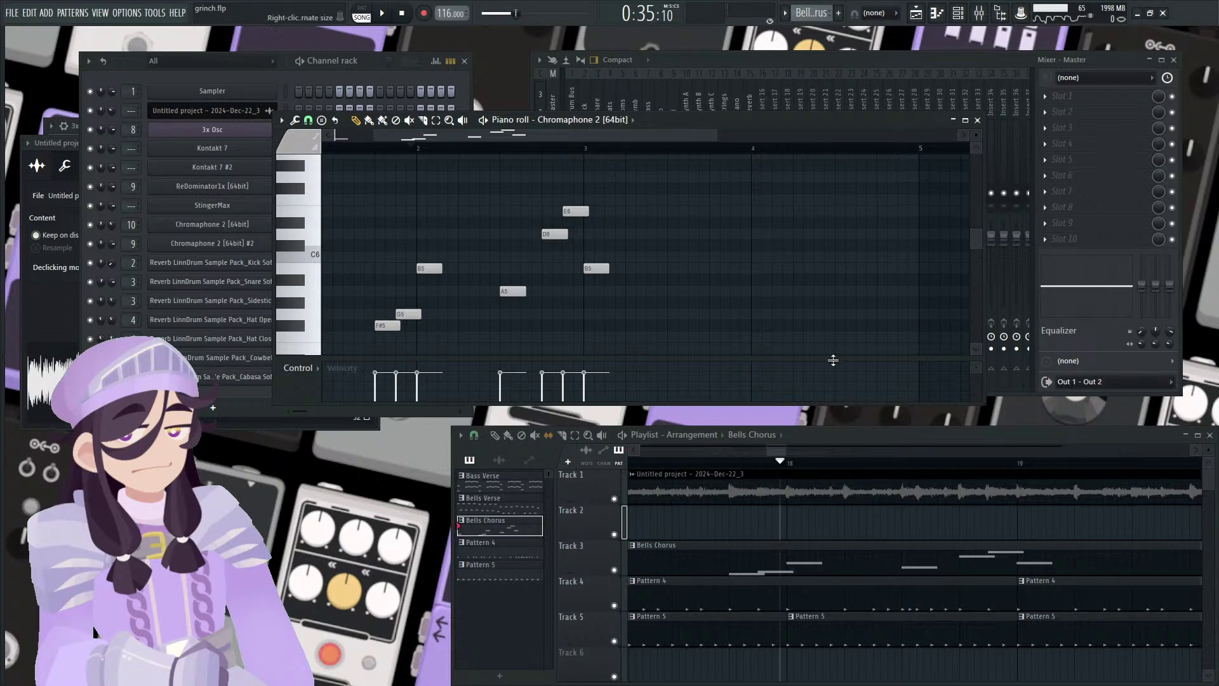
Add an F#5 note a quarter into bar 3 with a G5 note right after it, and play them
left_click(654, 324)
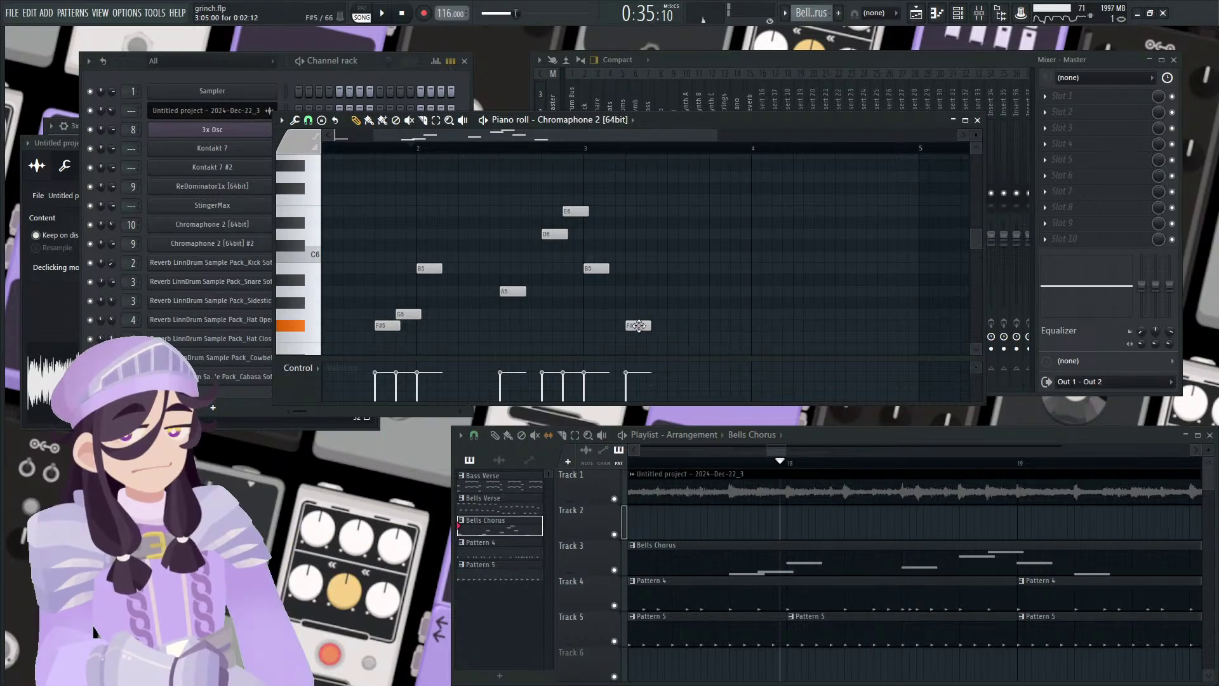
left_click(646, 313)
key("space")
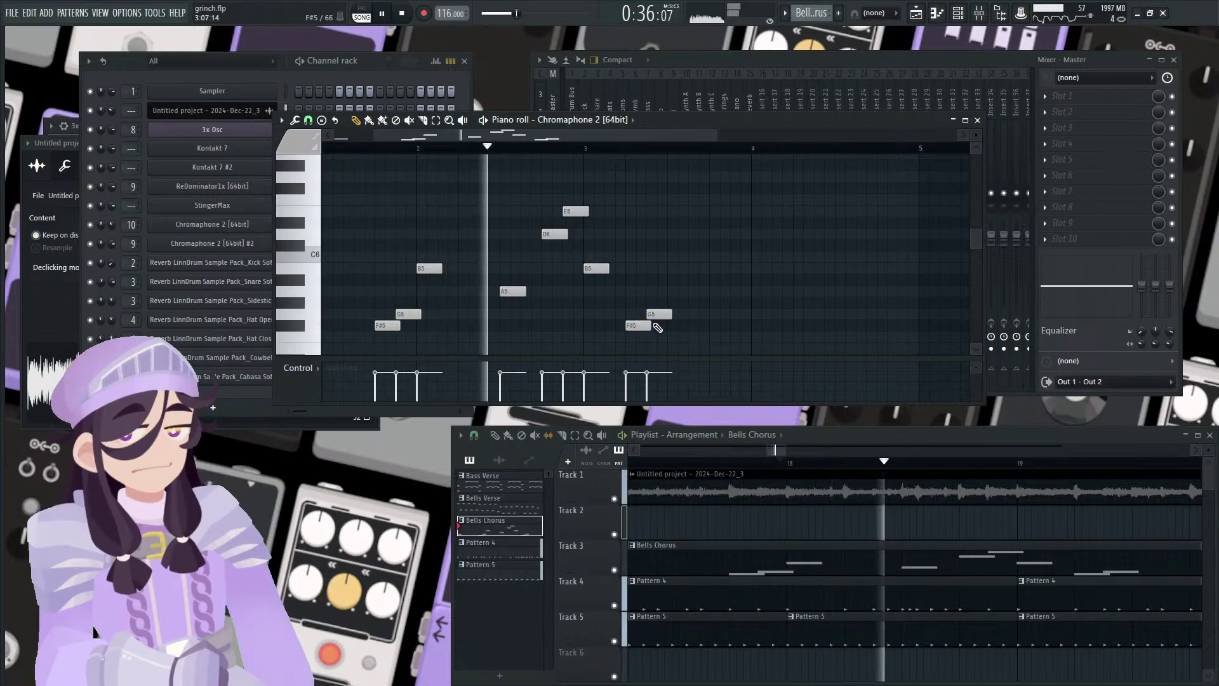
scroll(667, 298, "down", 1)
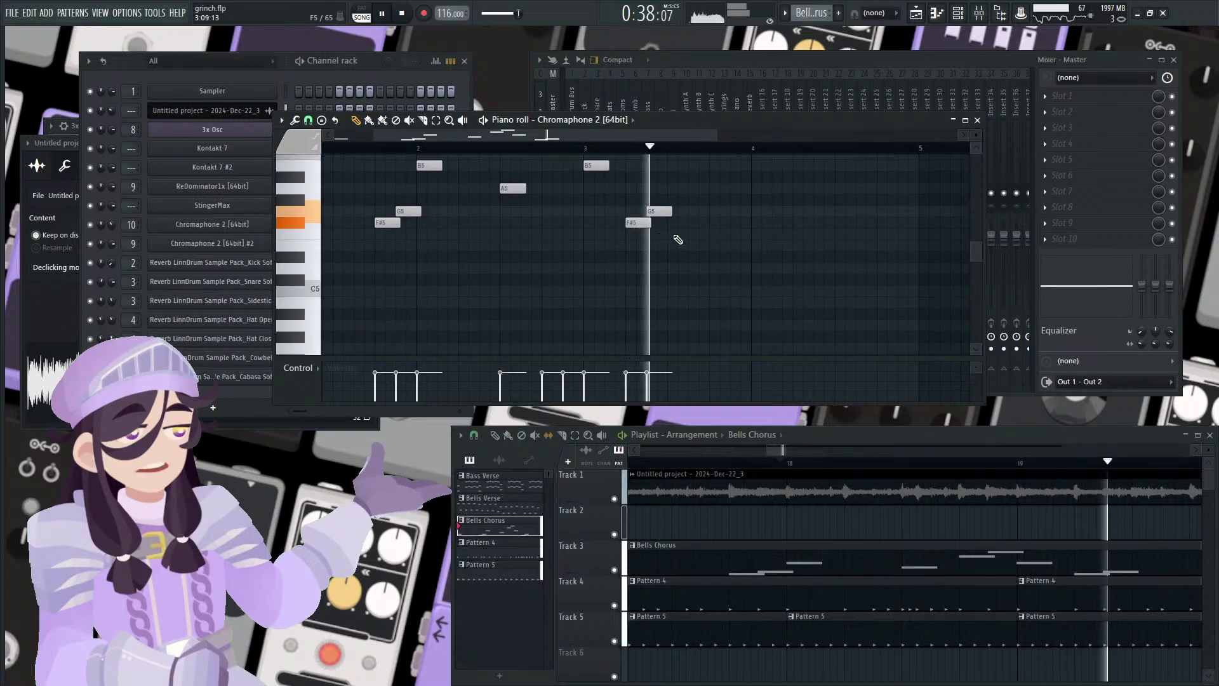
Shift the F#5 and G5 notes in bar 3 slightly later so that G5 falls halfway through the bar
key("space")
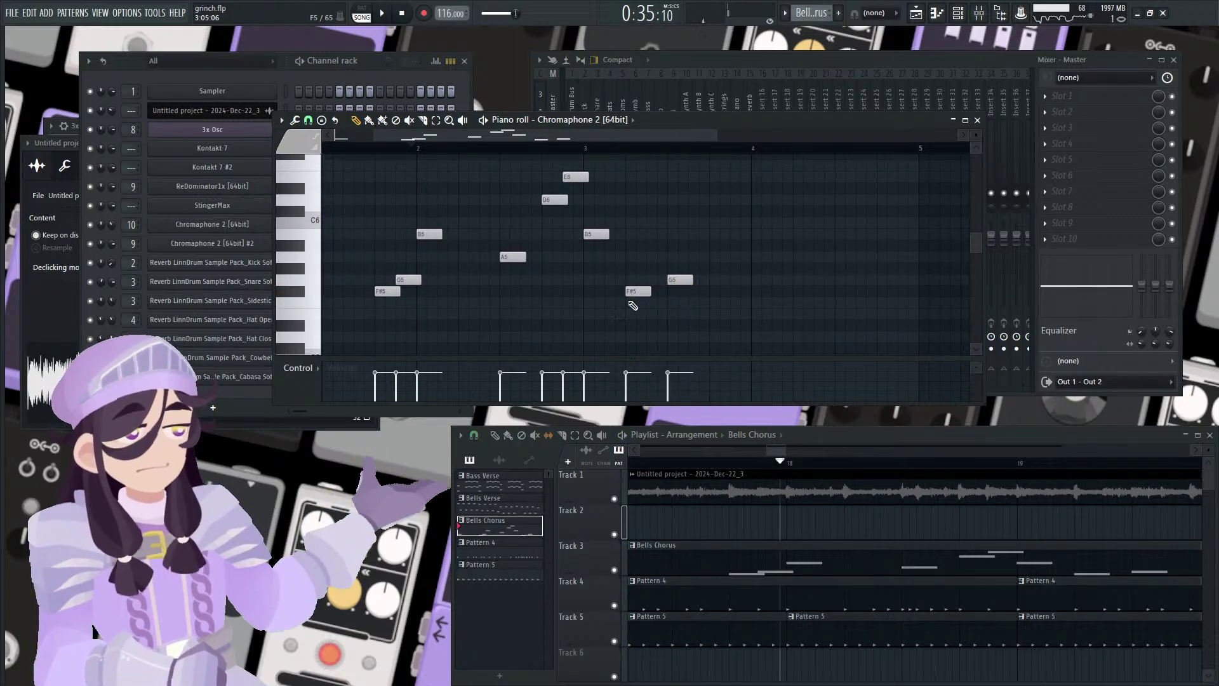
left_click(673, 280)
left_click_drag(637, 291, 646, 291)
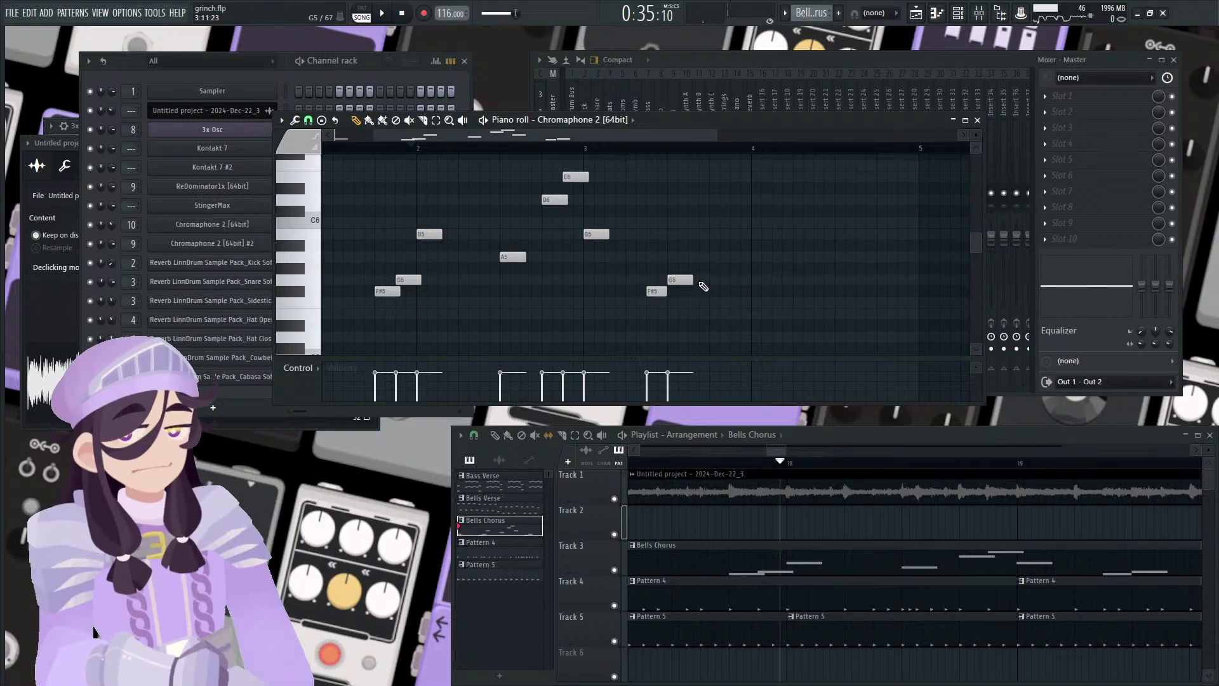
scroll(627, 242, "up", 2)
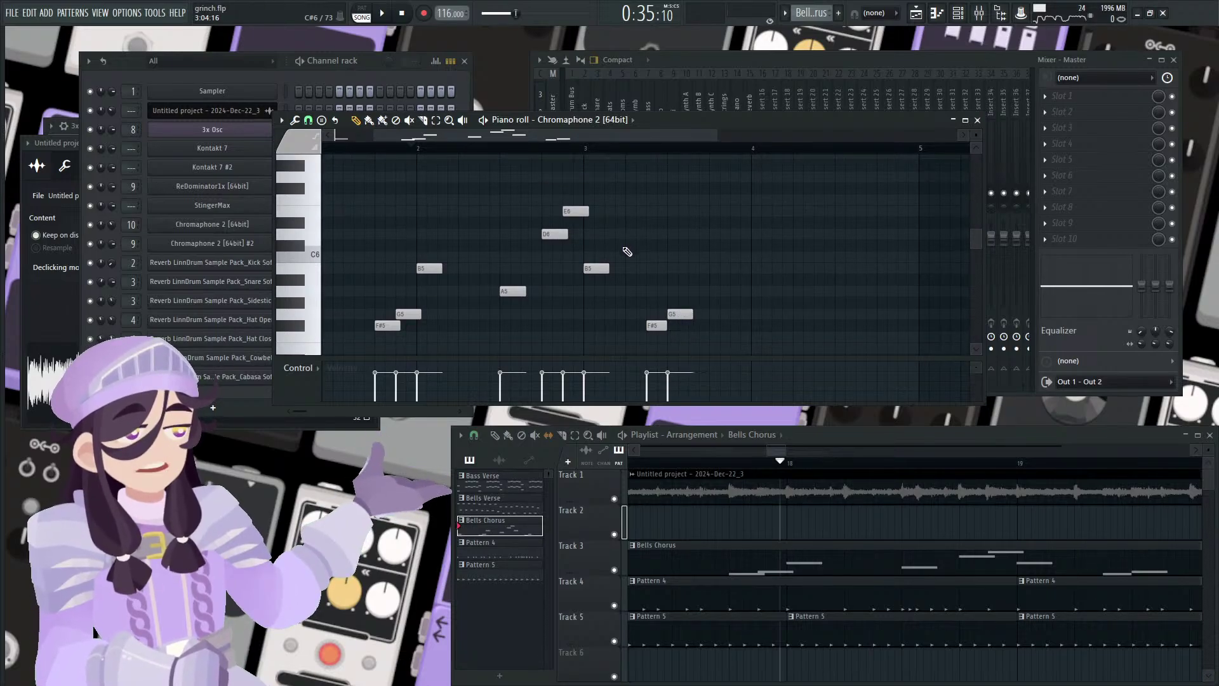
scroll(625, 255, "down", 2)
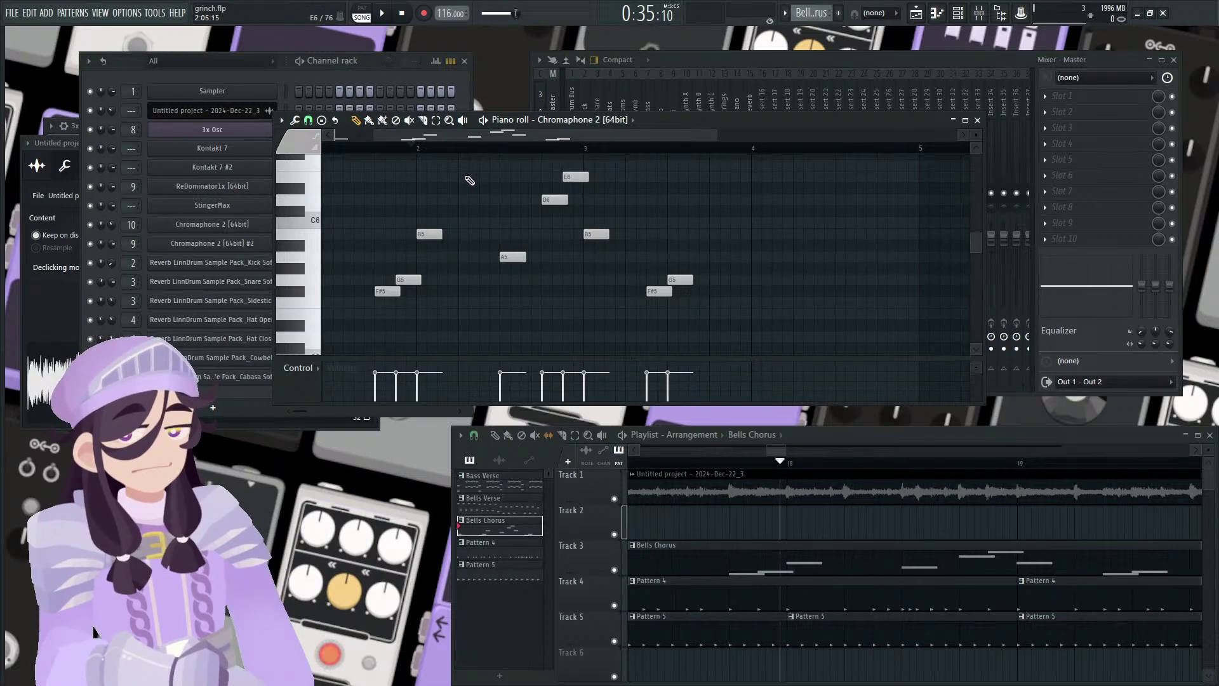
scroll(470, 184, "up", 3)
left_click_drag(490, 143, 549, 147)
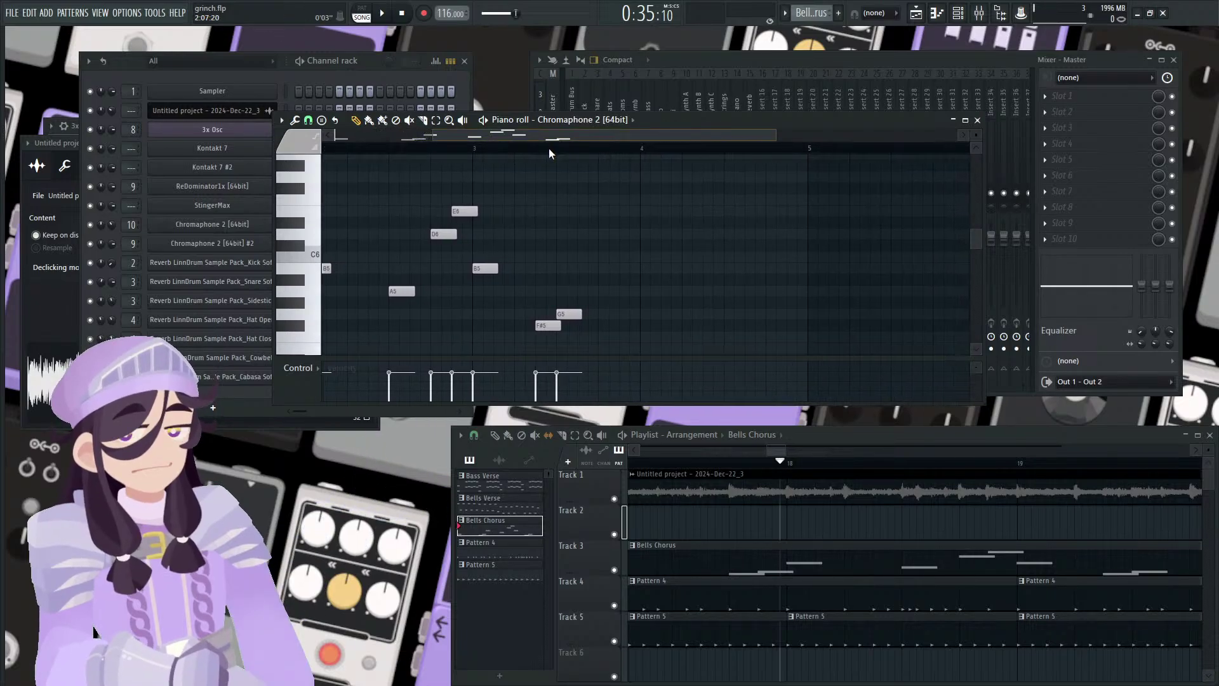
left_click(557, 225)
right_click(558, 226)
scroll(569, 228, "down", 2)
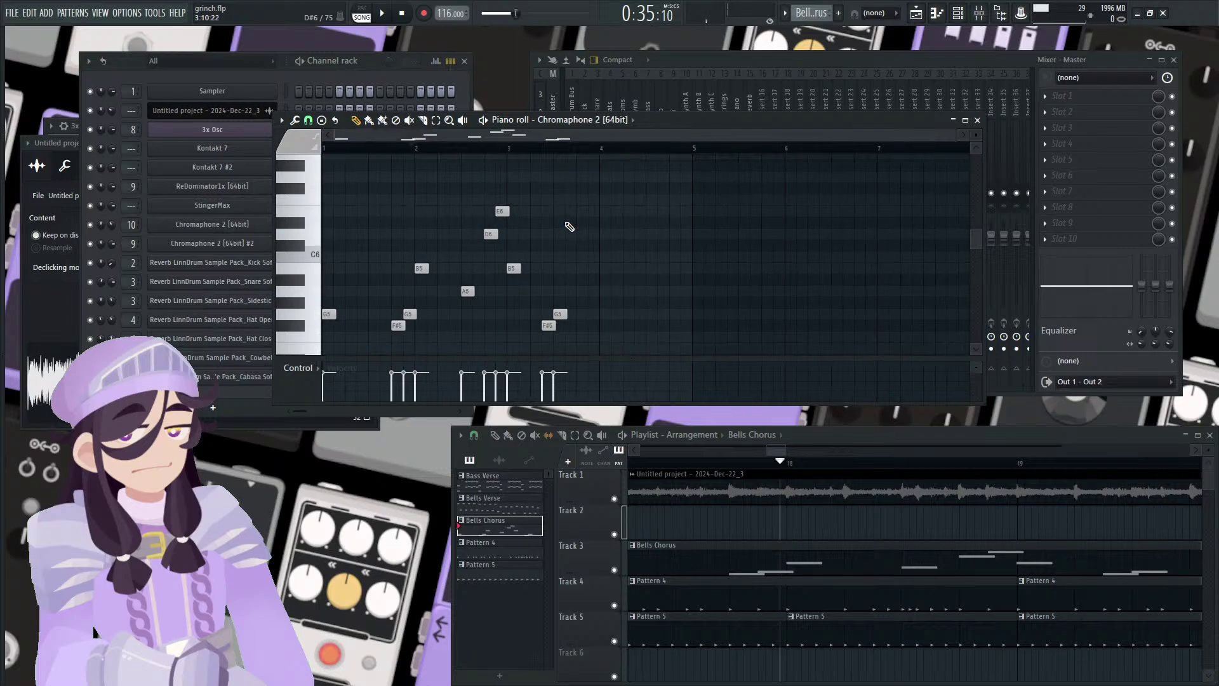
Set the playhead just before bar 19 and play the arrangement to hear how the bells melody continues
left_click(512, 268)
key("space")
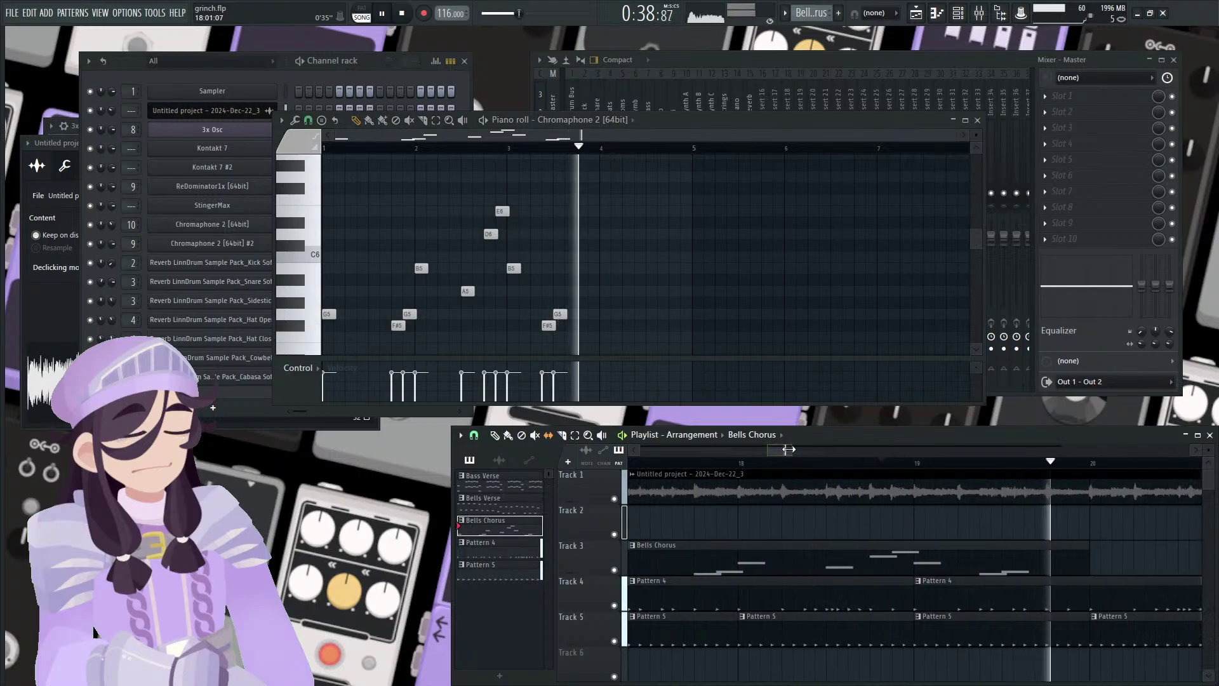
left_click_drag(785, 450, 787, 450)
key("space")
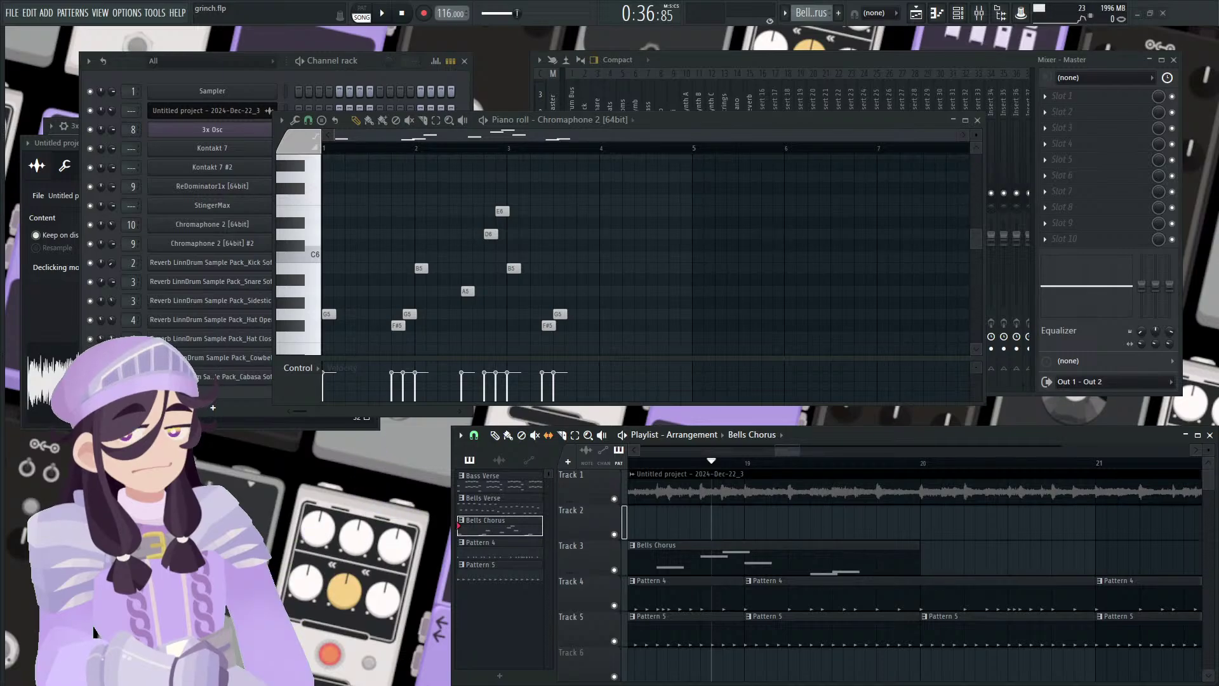
Add a D6 note in the last quarter of bar 3 and a D5 note at the start of bar 4
left_click(562, 233)
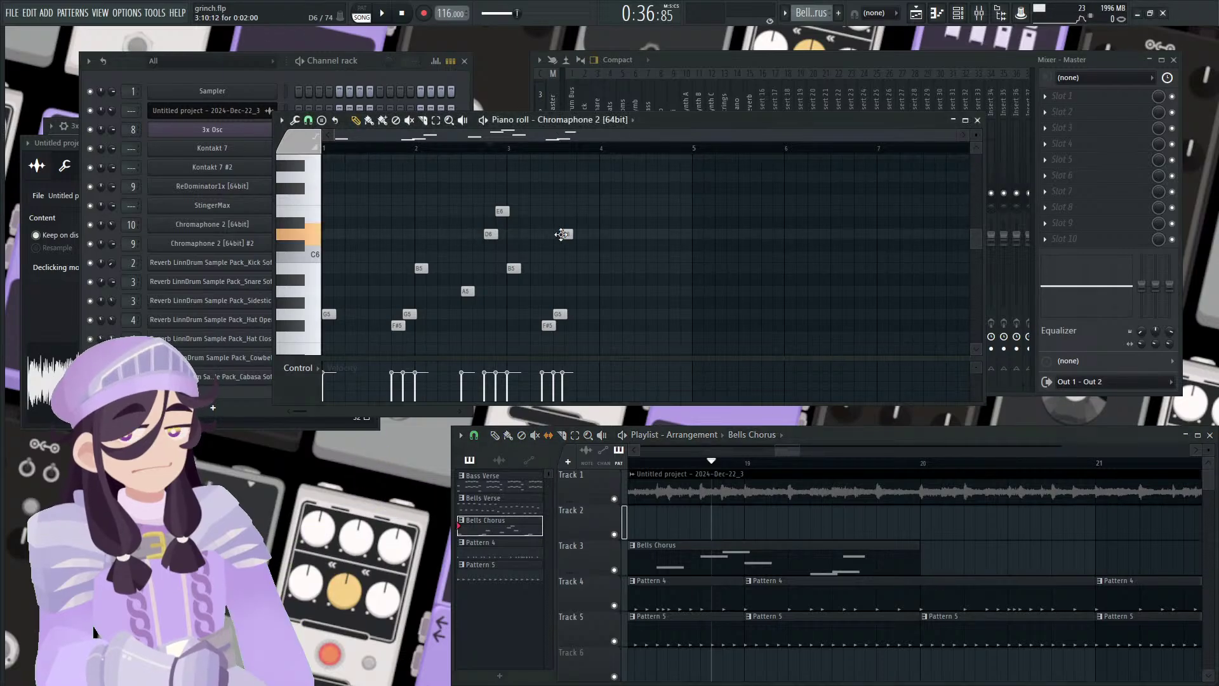
left_click_drag(576, 234, 580, 234)
left_click(600, 325)
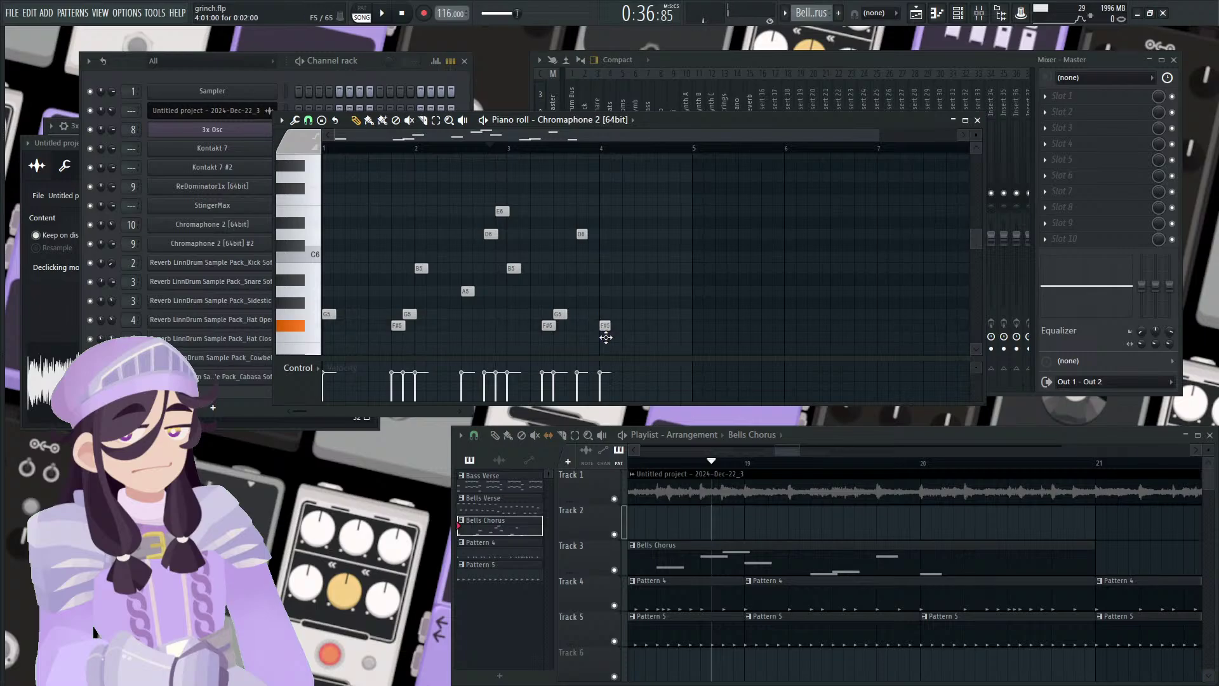
left_click_drag(600, 325, 604, 332)
scroll(607, 334, "down", 3)
scroll(610, 311, "up", 3)
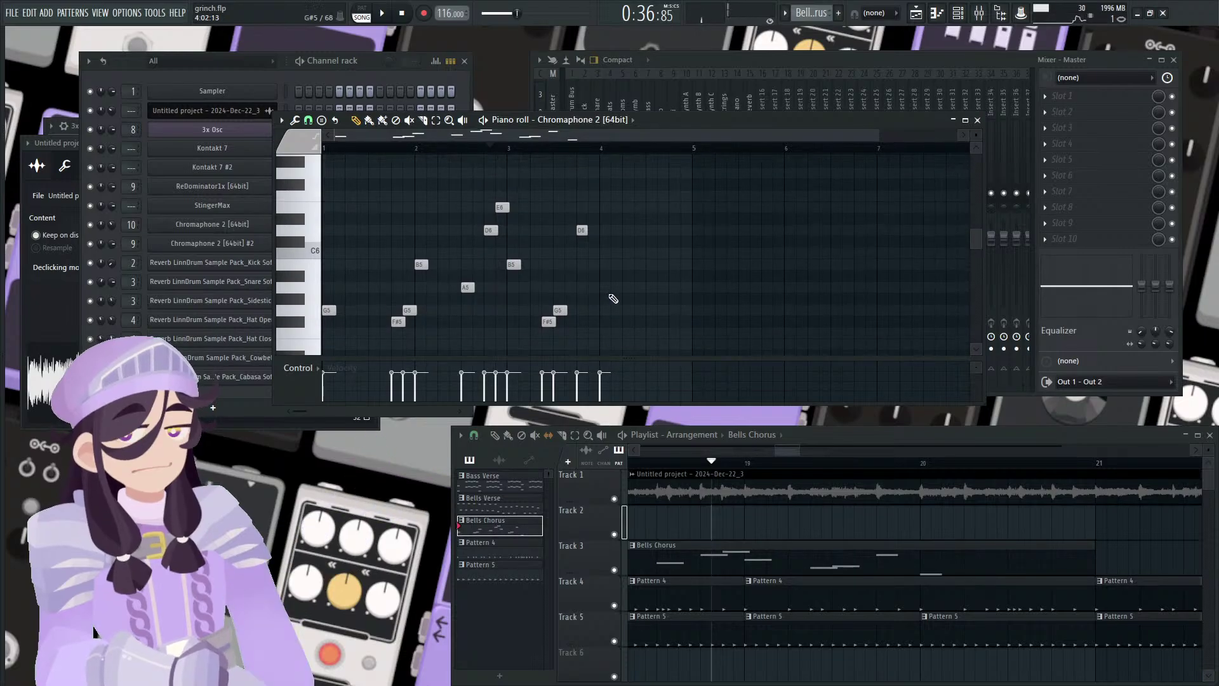
scroll(603, 273, "down", 5)
scroll(584, 203, "up", 5)
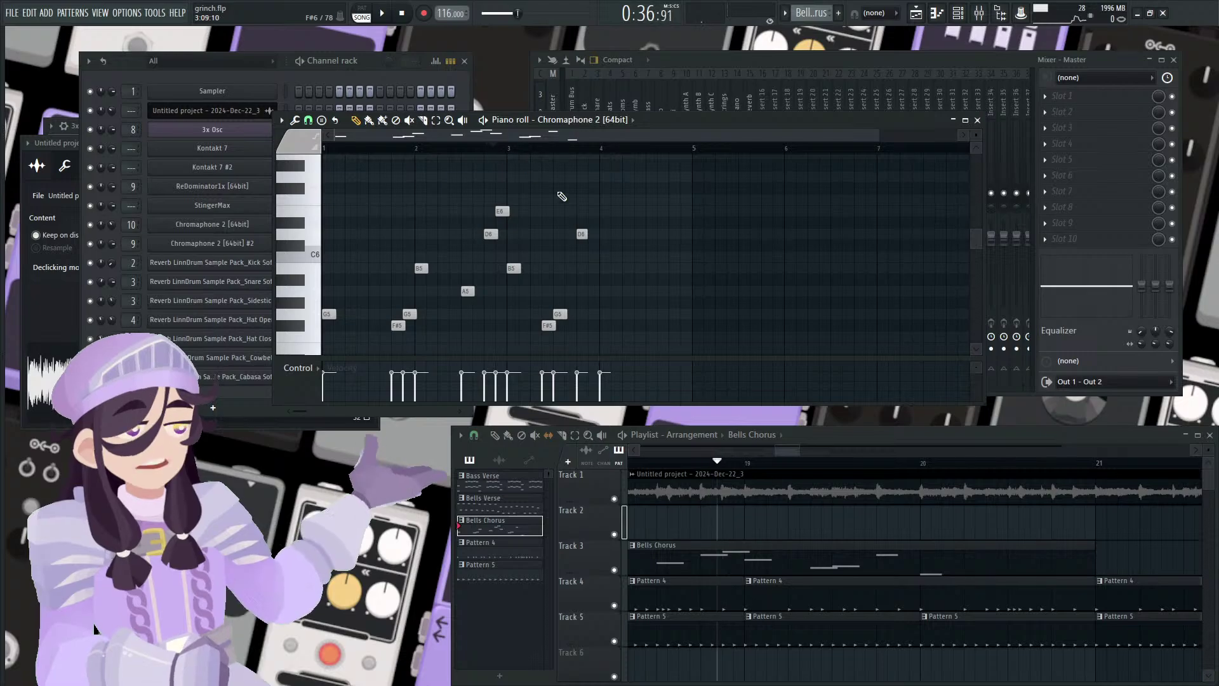
Audition the phrase, move D6 to the start of bar 4 with D5 right after it, and add F#5 a quarter into the bar
key("space")
scroll(603, 212, "up", 2, "ctrl")
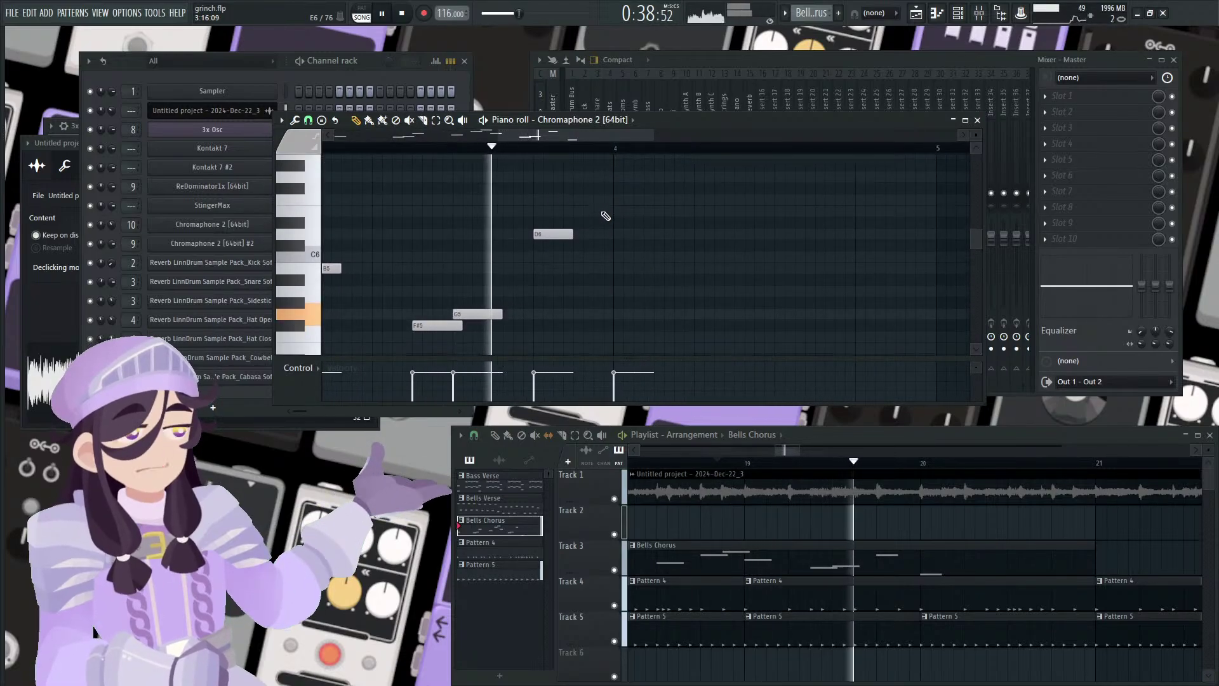
key("space")
left_click_drag(554, 234, 634, 238)
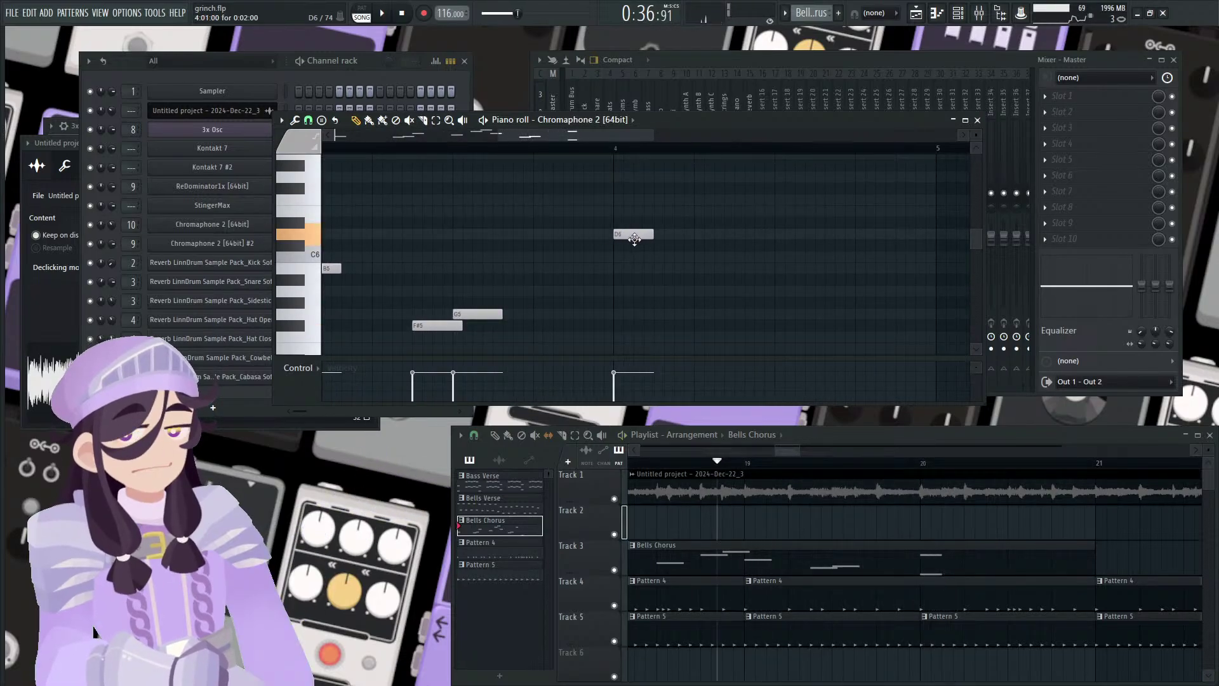
scroll(641, 317, "down", 3)
left_click(673, 301)
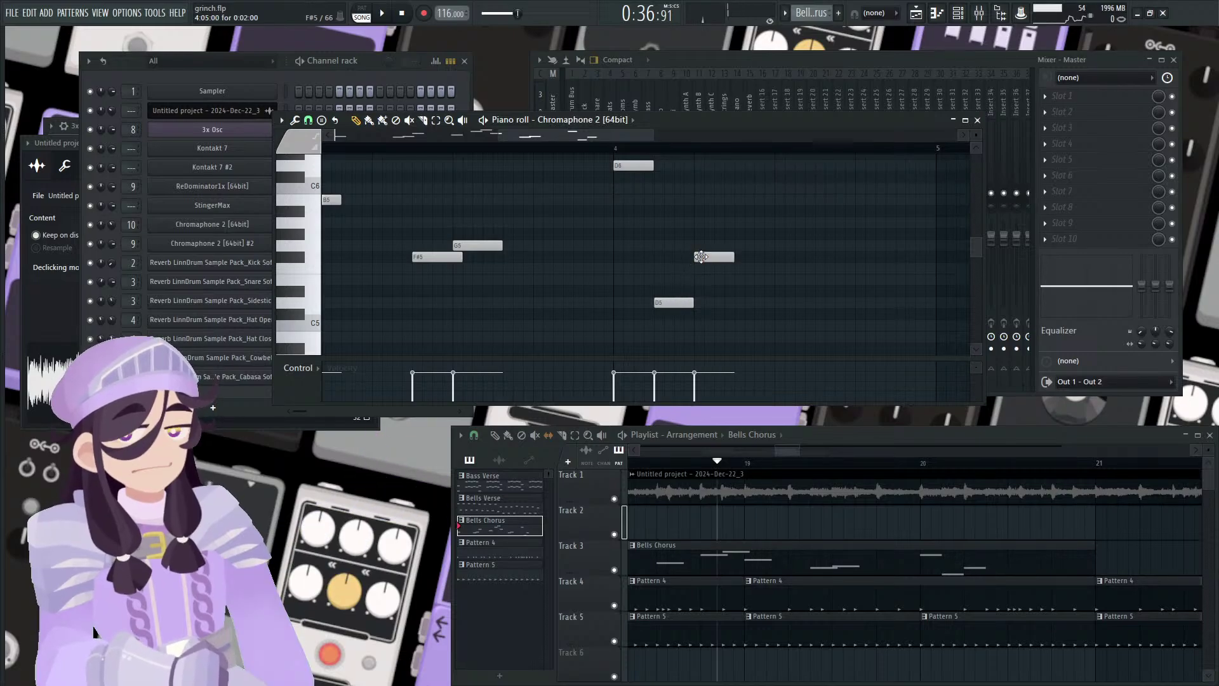
Lower the F#5 note in bar 4 to E5 and play the arrangement to check the bells phrase
left_click(701, 282)
key("space")
scroll(705, 273, "up", 3)
scroll(702, 250, "down", 2)
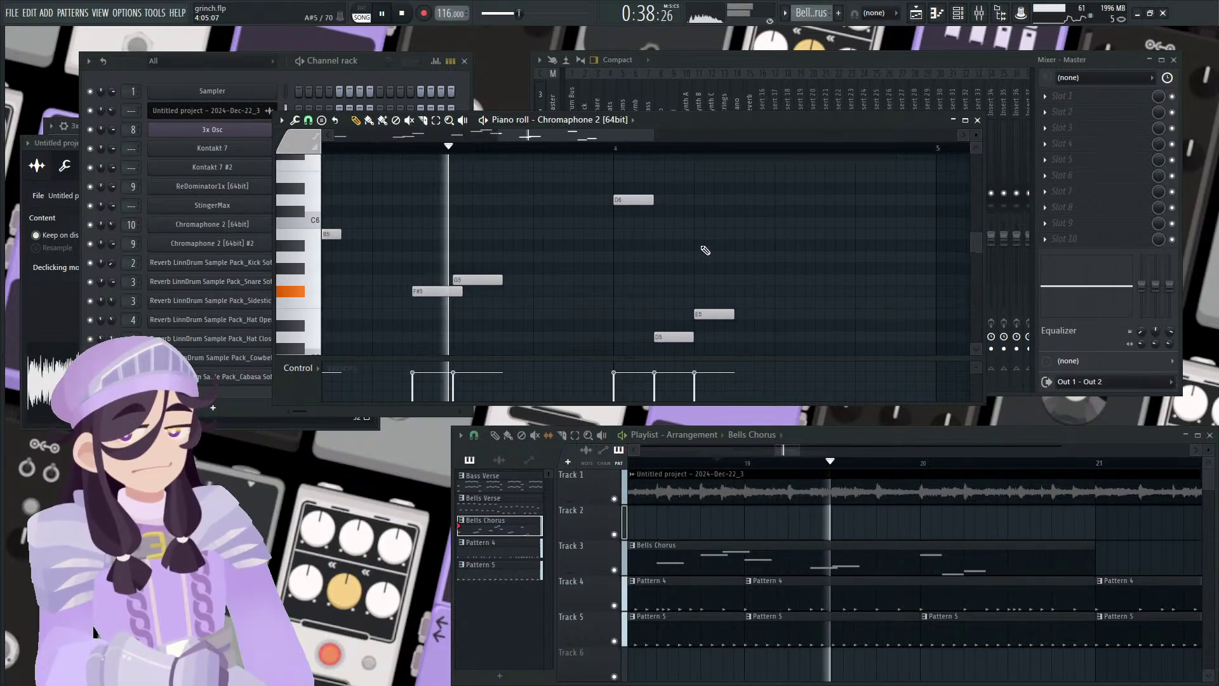
scroll(701, 251, "up", 3)
scroll(703, 247, "down", 4)
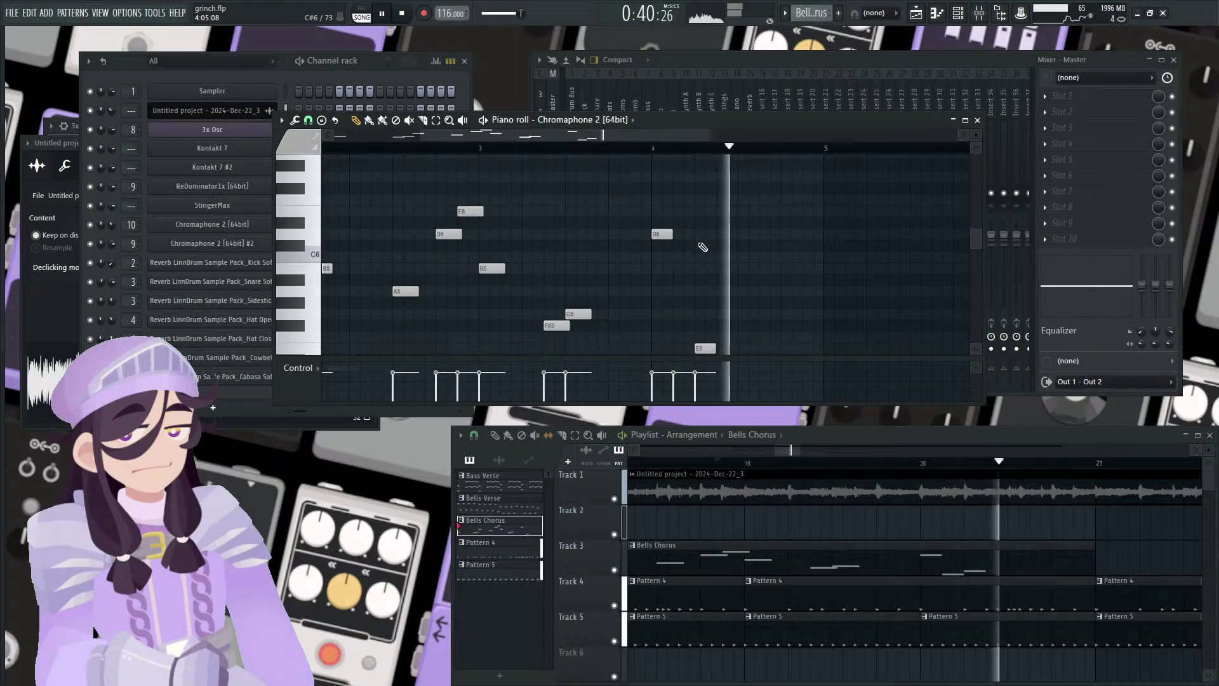
scroll(699, 288, "down", 2)
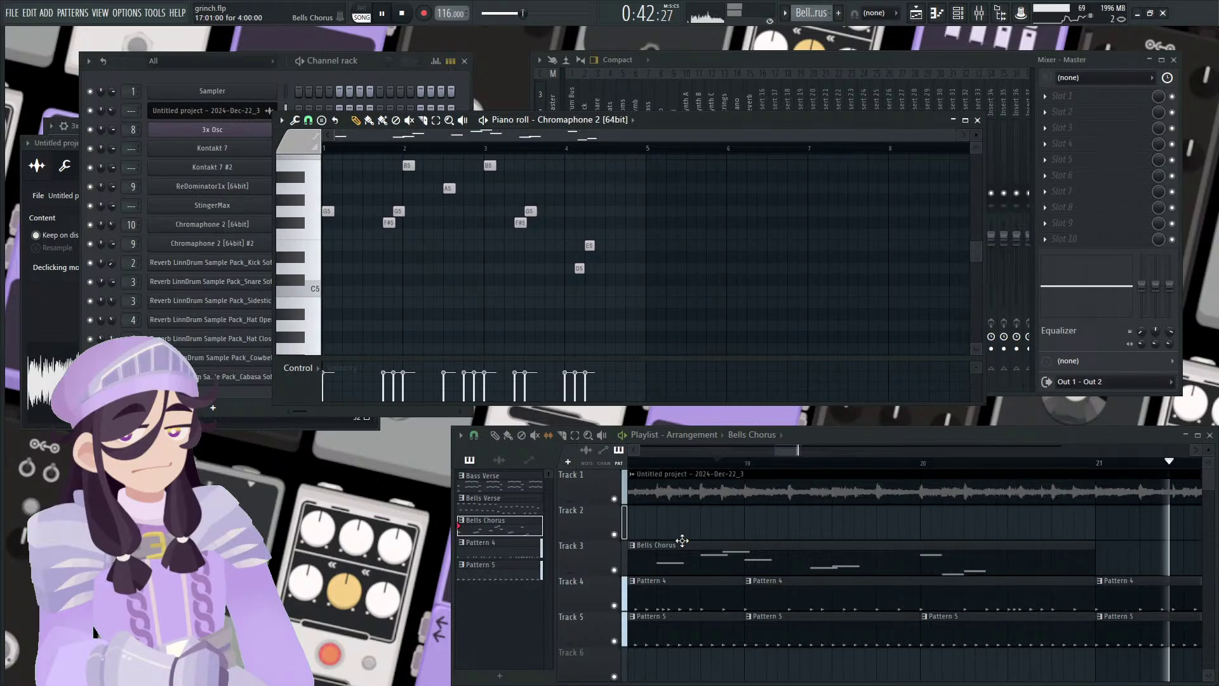
Duplicate the Bells Chorus clip on Track 3 so that the copy starts at bar 21
scroll(660, 520, "down", 3)
scroll(660, 546, "down", 3)
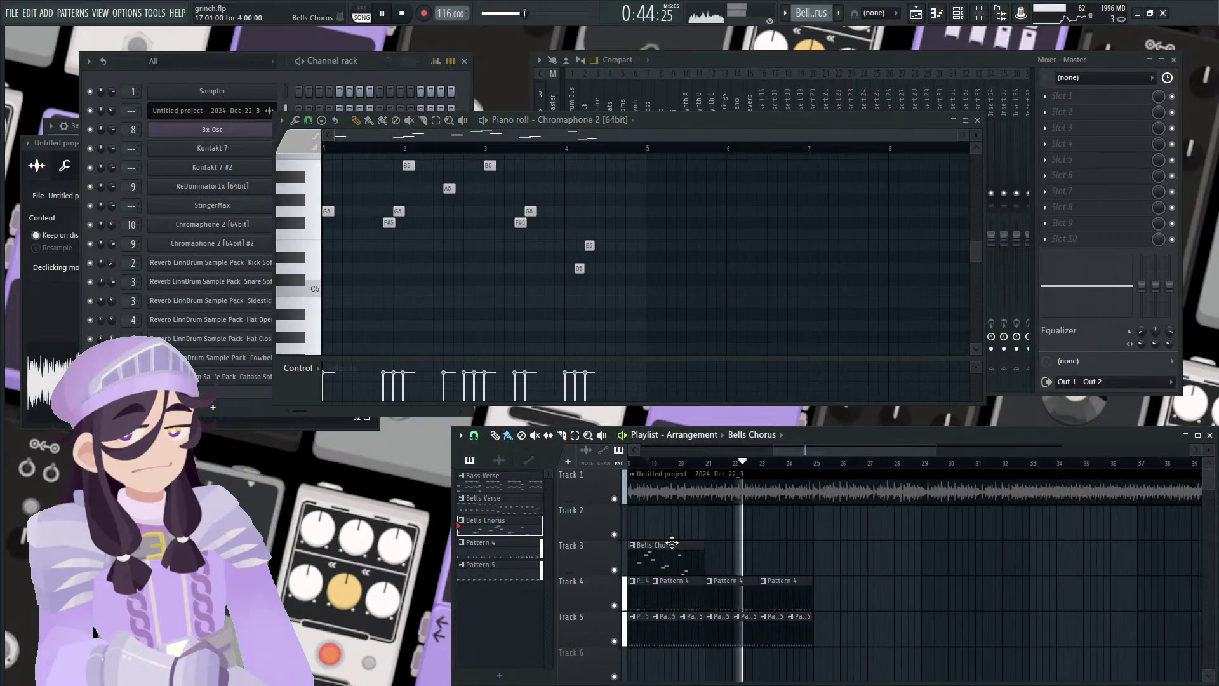
mouse_move(635, 553)
left_mouse_down()
mouse_move(817, 546)
mouse_move(676, 550)
left_mouse_up()
right_click(676, 550)
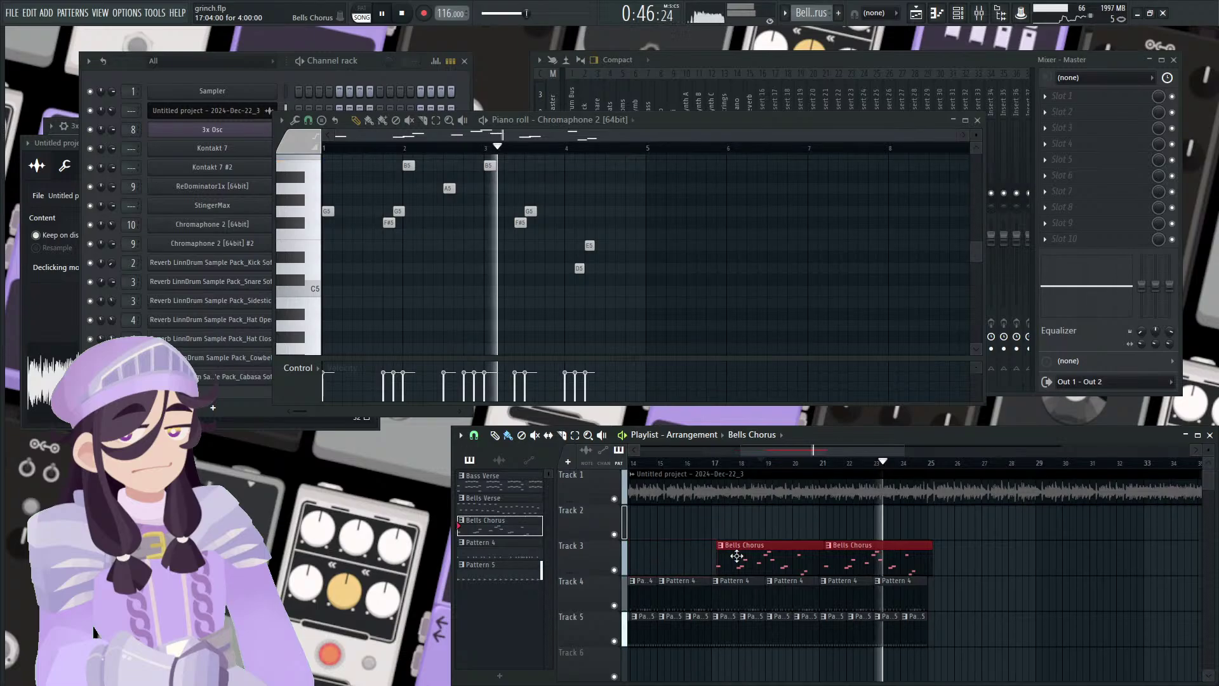
scroll(749, 562, "up", 4)
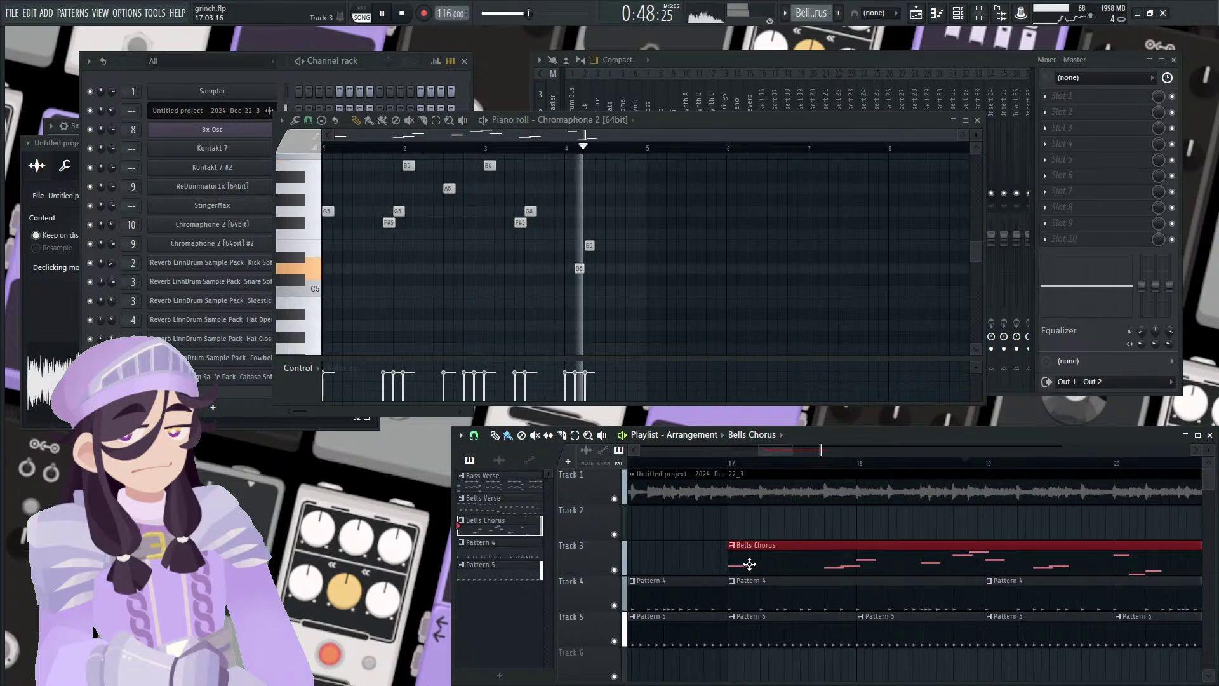
Place another Bells Verse clip on Track 3 and another Bass Verse clip on Track 2, both starting at bar 13
scroll(716, 564, "up", 3)
scroll(711, 562, "down", 4)
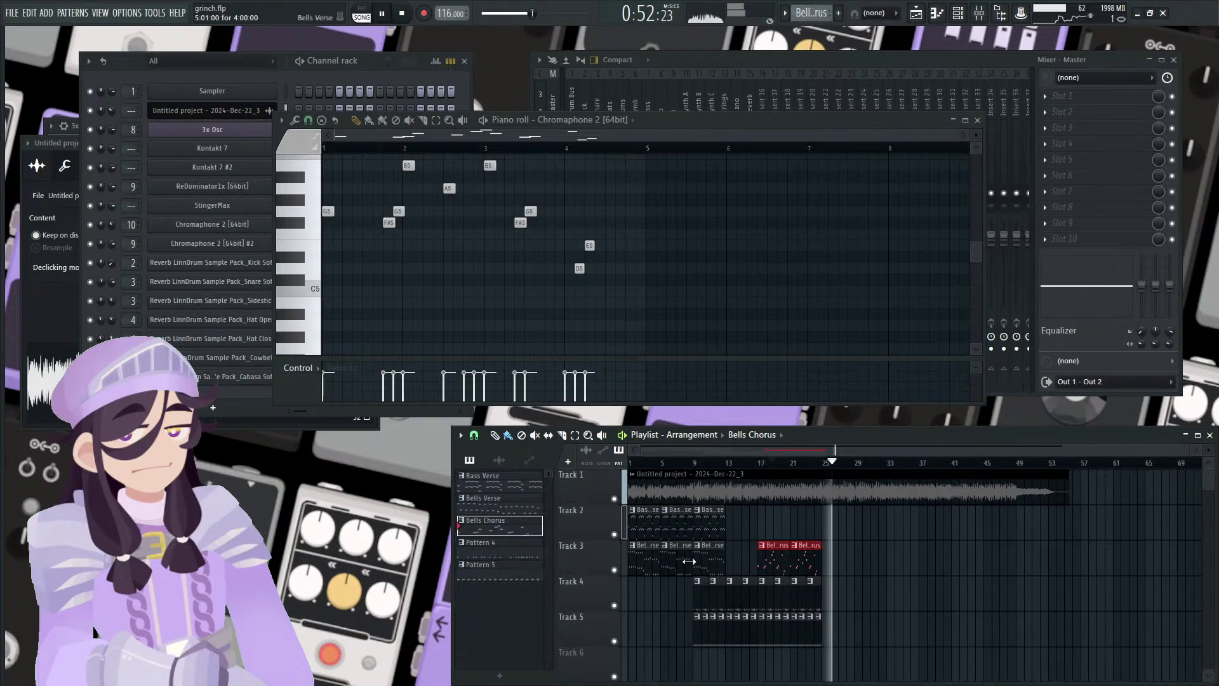
scroll(770, 559, "up", 5)
left_click(770, 559)
left_click(785, 559)
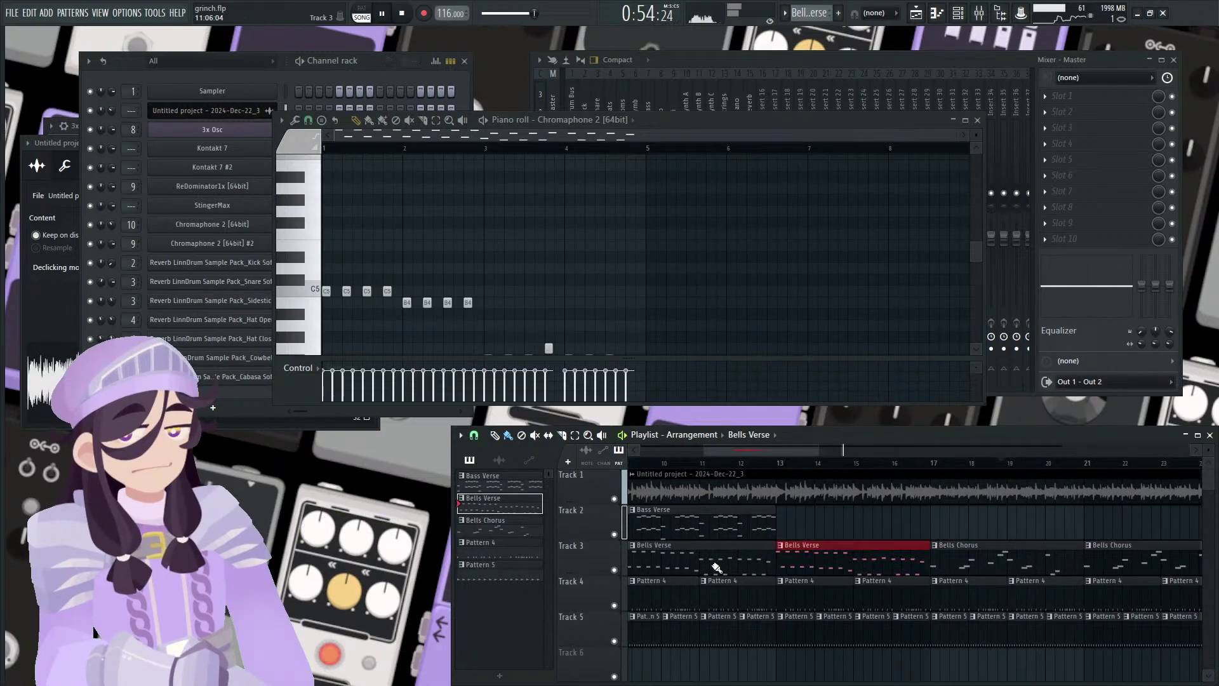
left_click(765, 524)
left_click(793, 521)
scroll(793, 522, "up", 5)
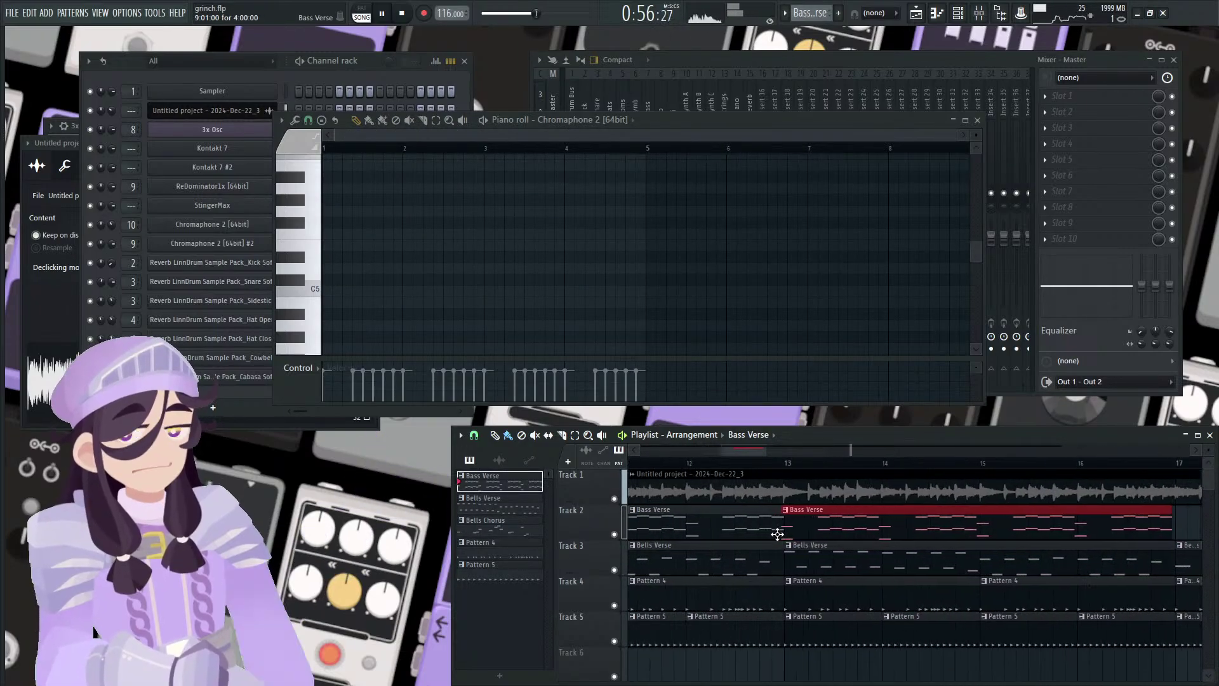
Play the arrangement from bar 13 with the reference audio on Track 1 muted
left_click(692, 462)
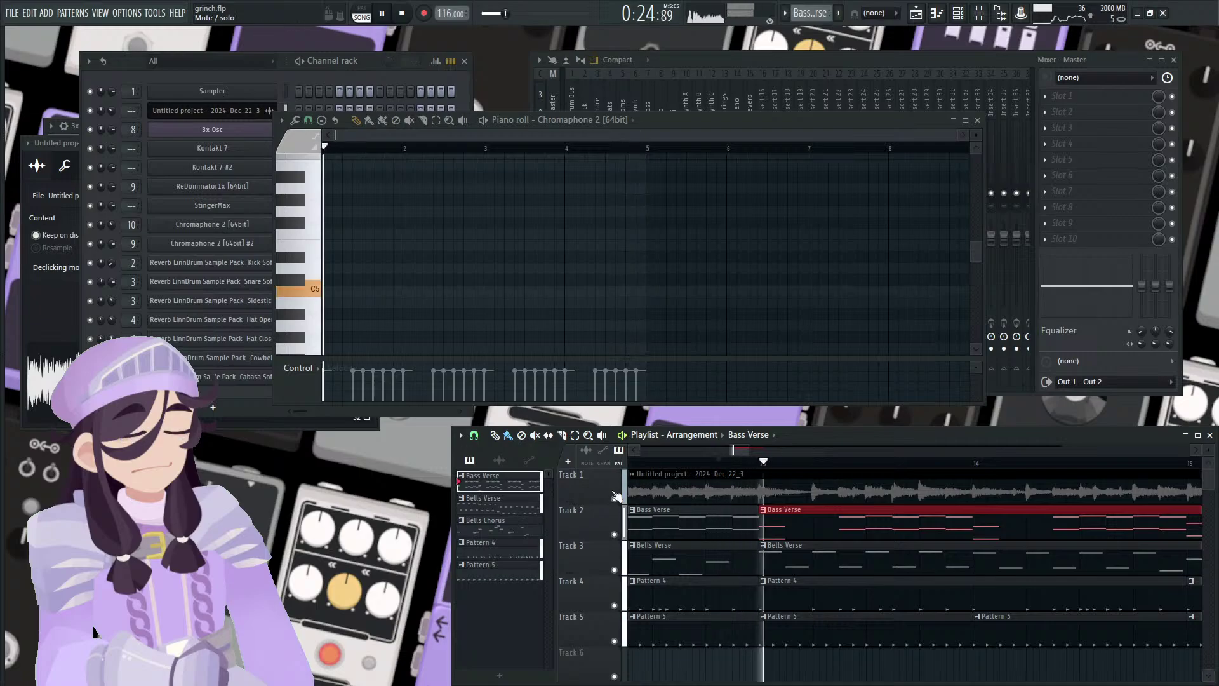
scroll(603, 519, "down", 1)
scroll(596, 519, "down", 4)
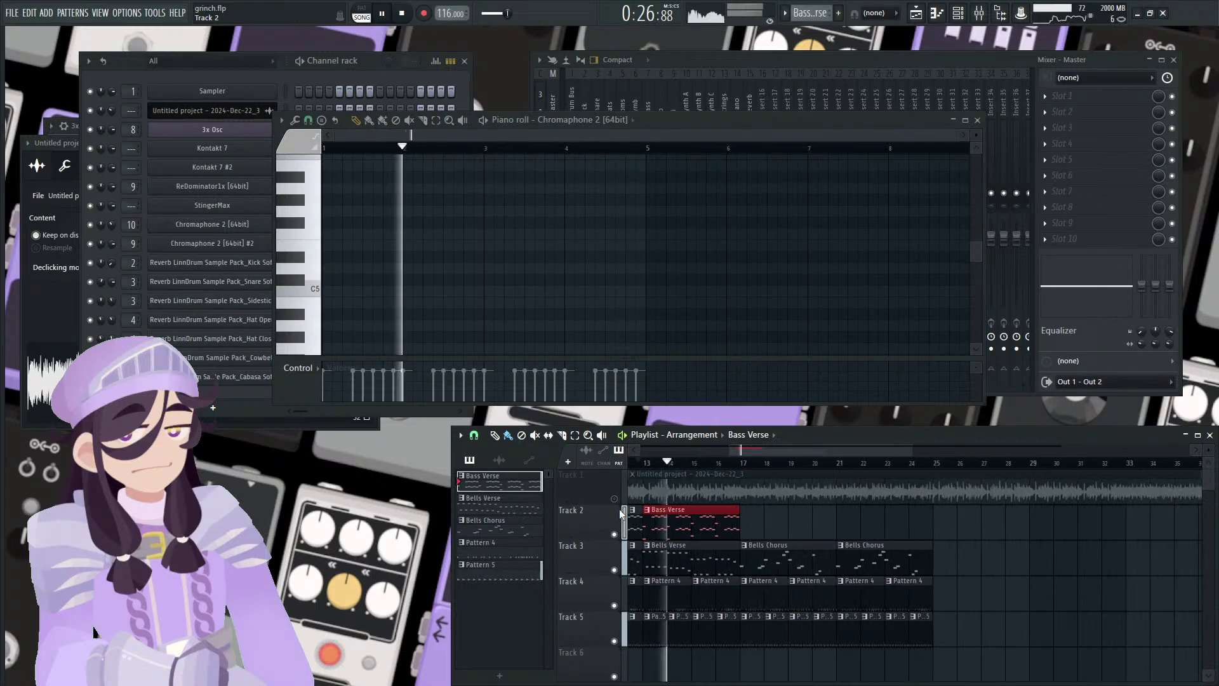
Solo the reference audio on Track 1 and listen to it from just before bar 17
right_click(614, 500)
left_click(731, 463)
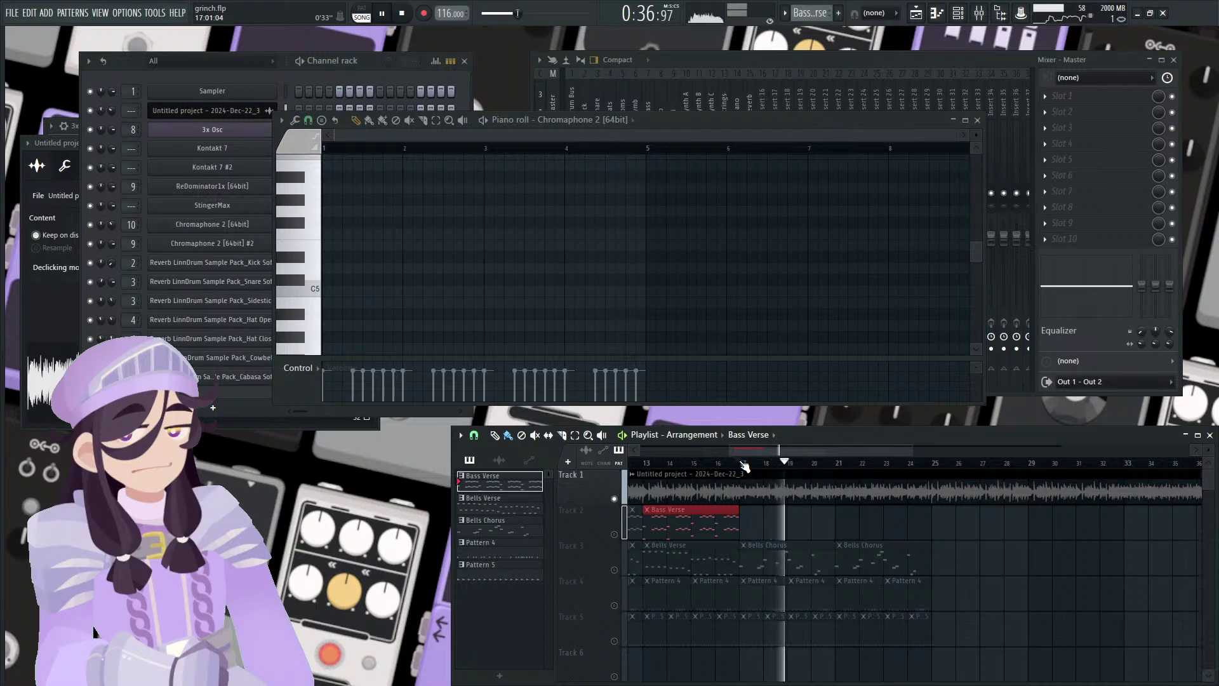
key("space")
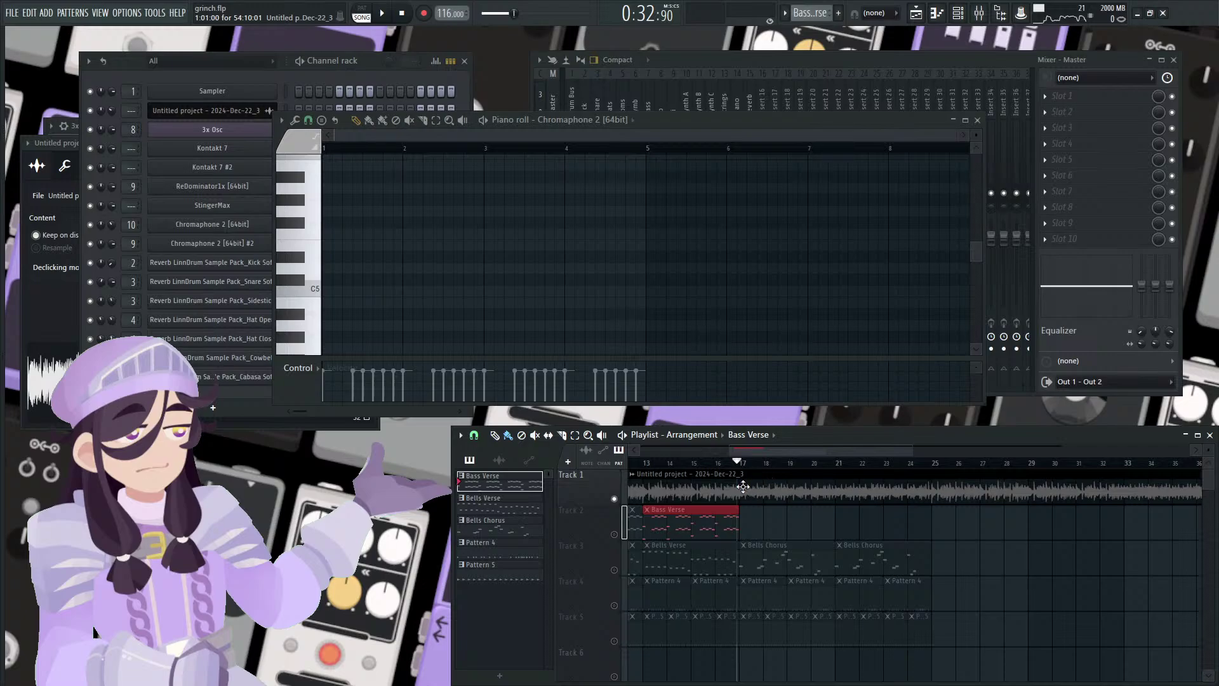
key("space")
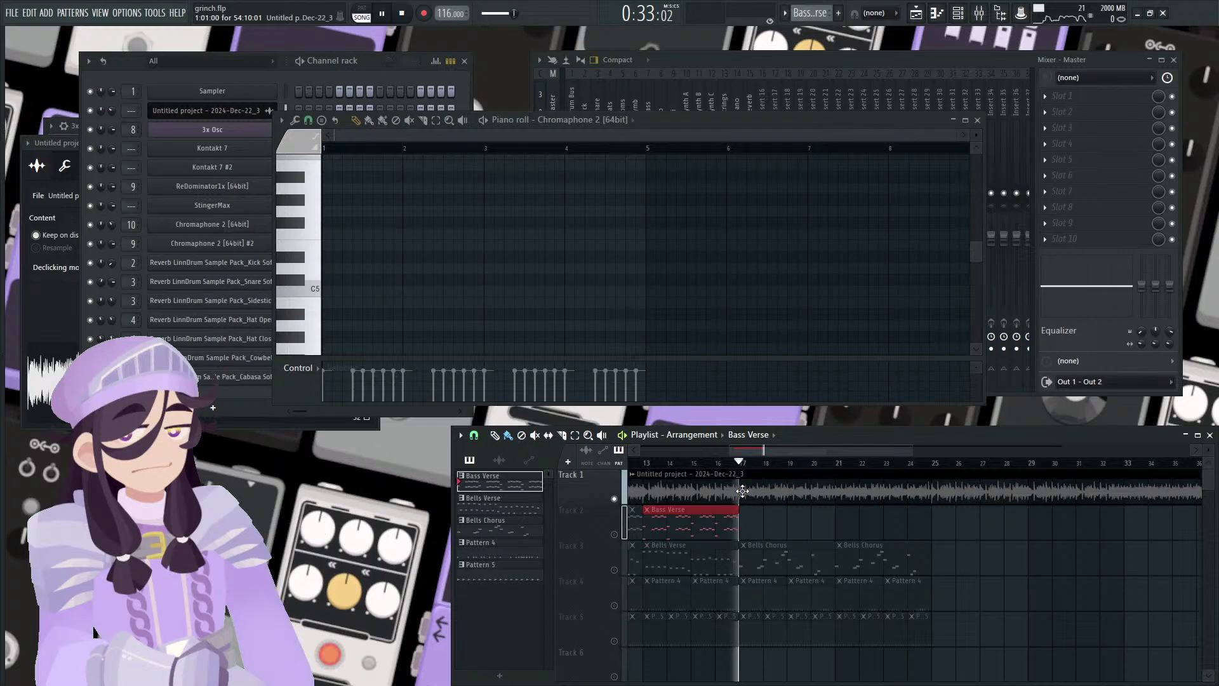
Unmute Tracks 2 to 5, mute Track 1, and play the arrangement from bar 13 through the Bells Chorus section
left_click(614, 570)
key("space")
left_click(614, 605)
left_click(614, 640)
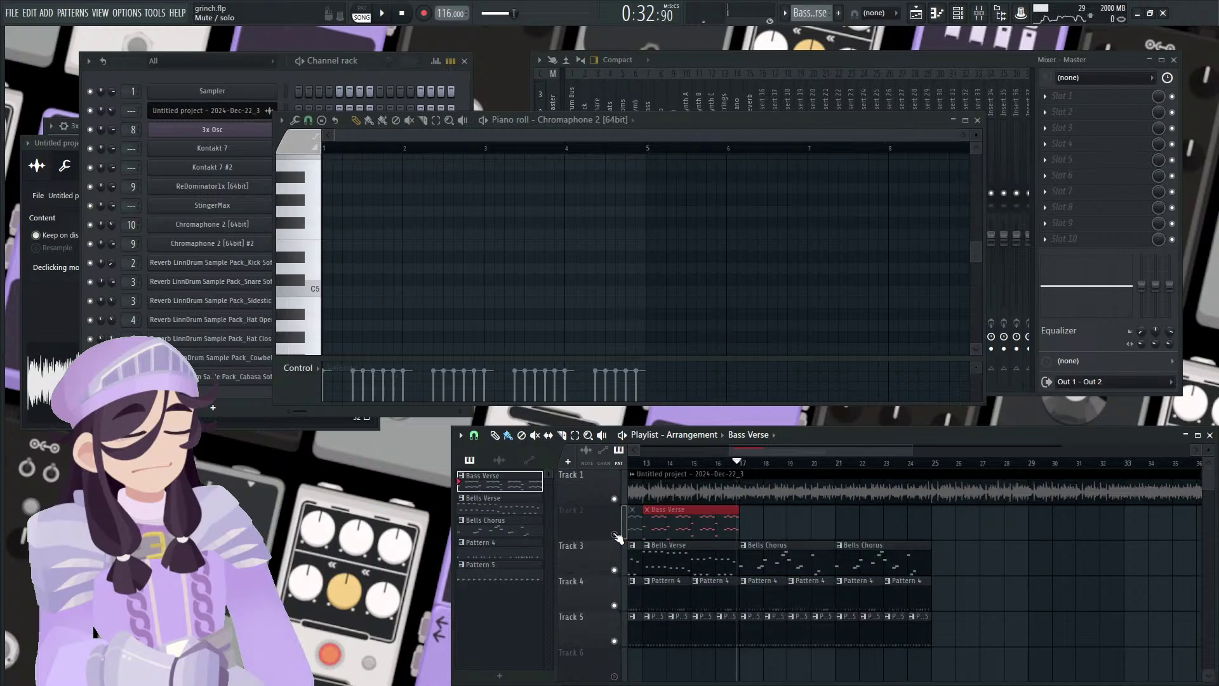
left_click(614, 533)
left_click(614, 498)
key("space")
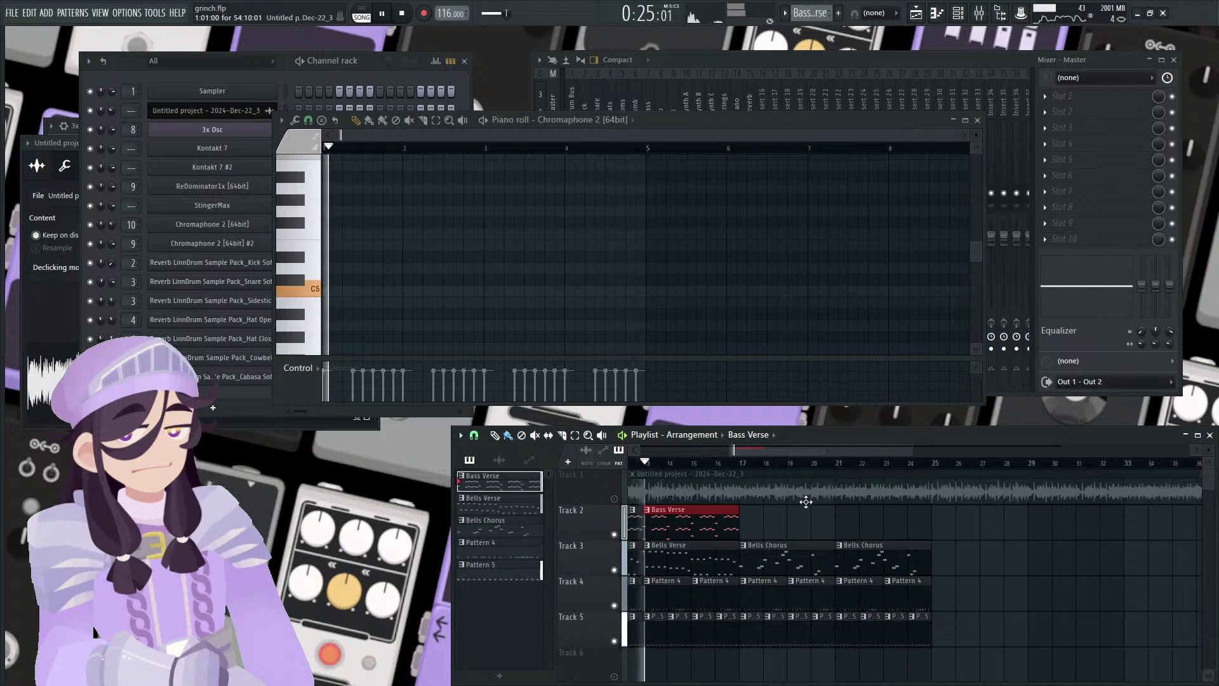
scroll(825, 515, "down", 3)
scroll(952, 573, "down", 1)
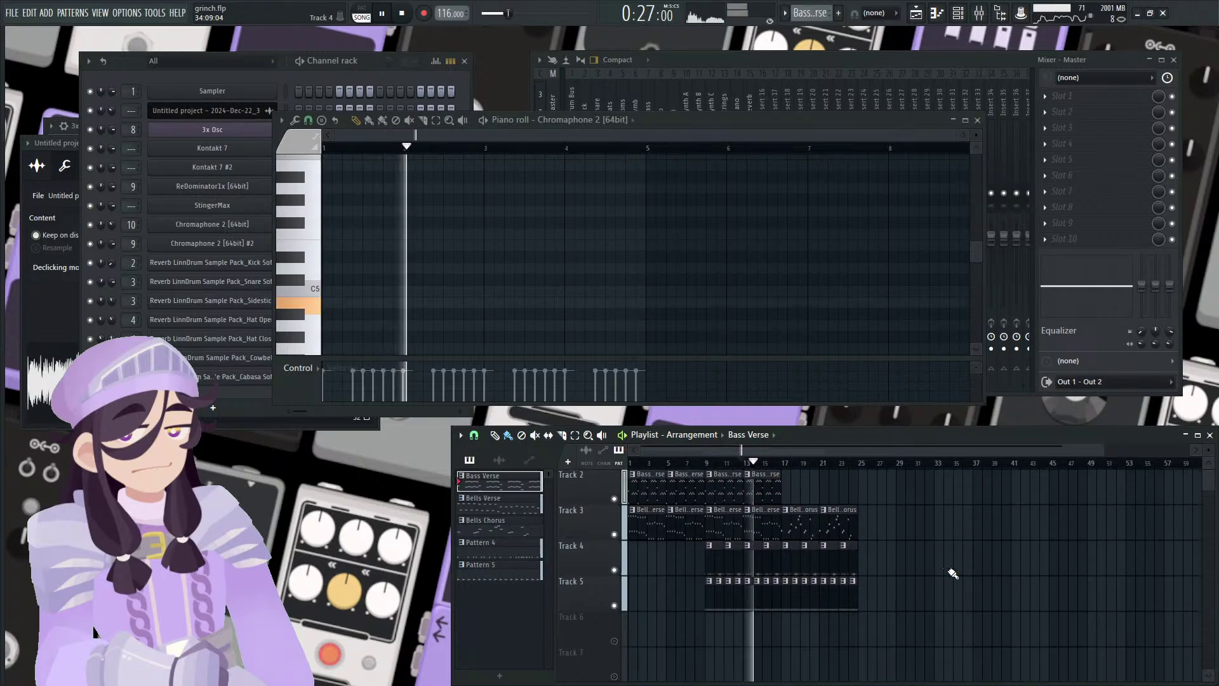
scroll(933, 564, "up", 1)
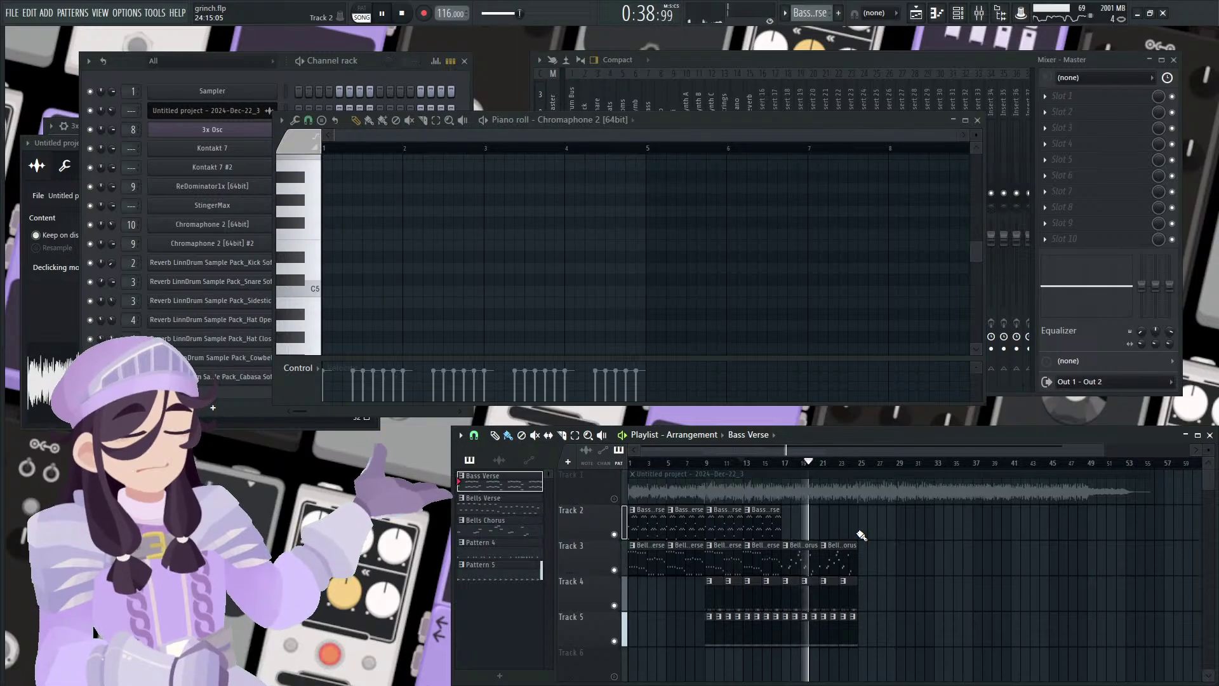
key("space")
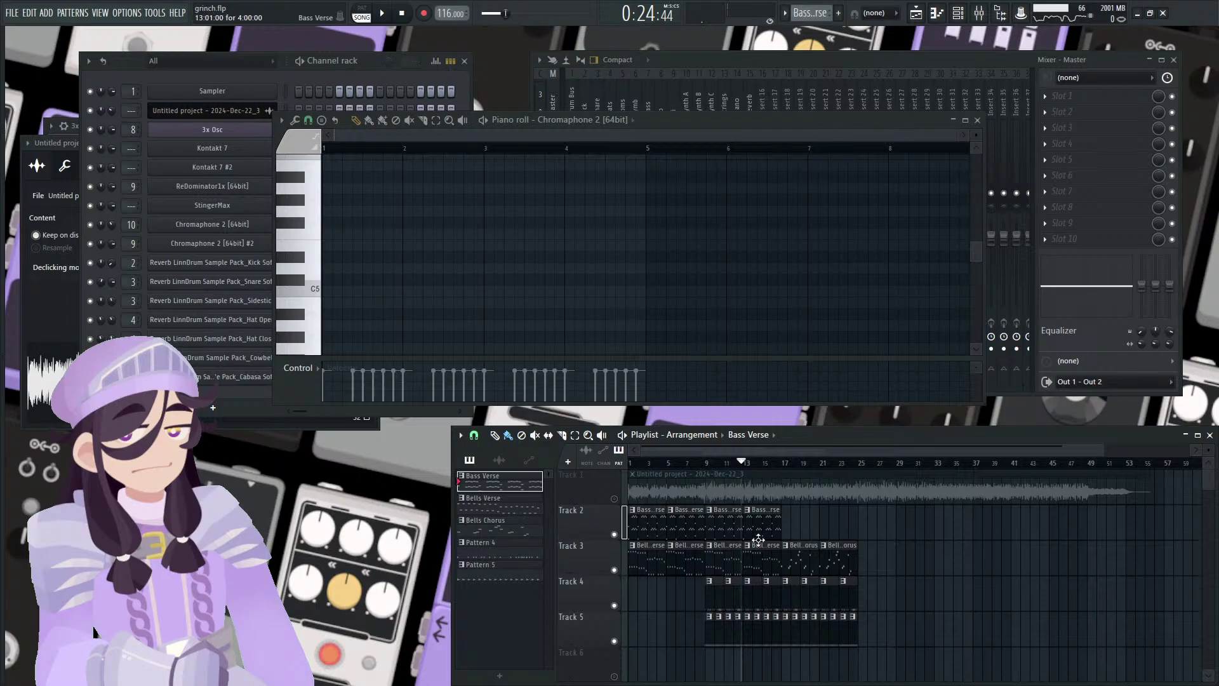
Solo the reference audio on Track 1 and set the playhead halfway through bar 16
right_click(615, 500)
left_click(776, 463)
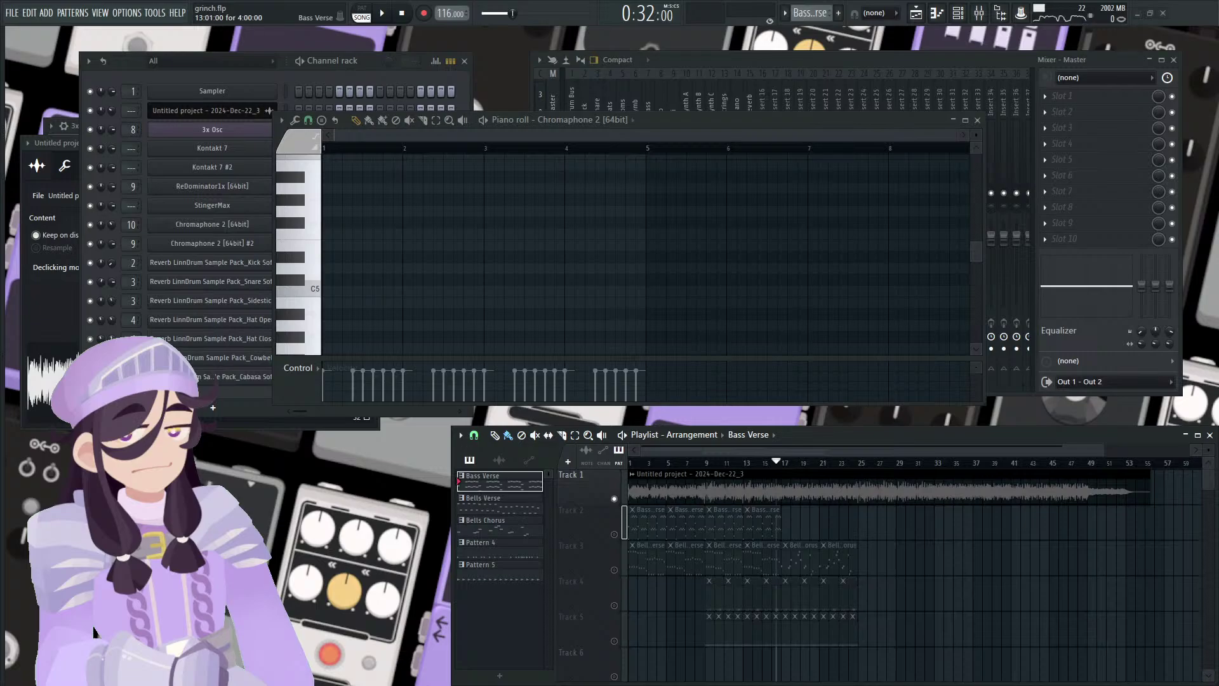
Rename Pattern 4 as "Drum beat" and Pattern 5 as "Drums hihats"
left_click(501, 503)
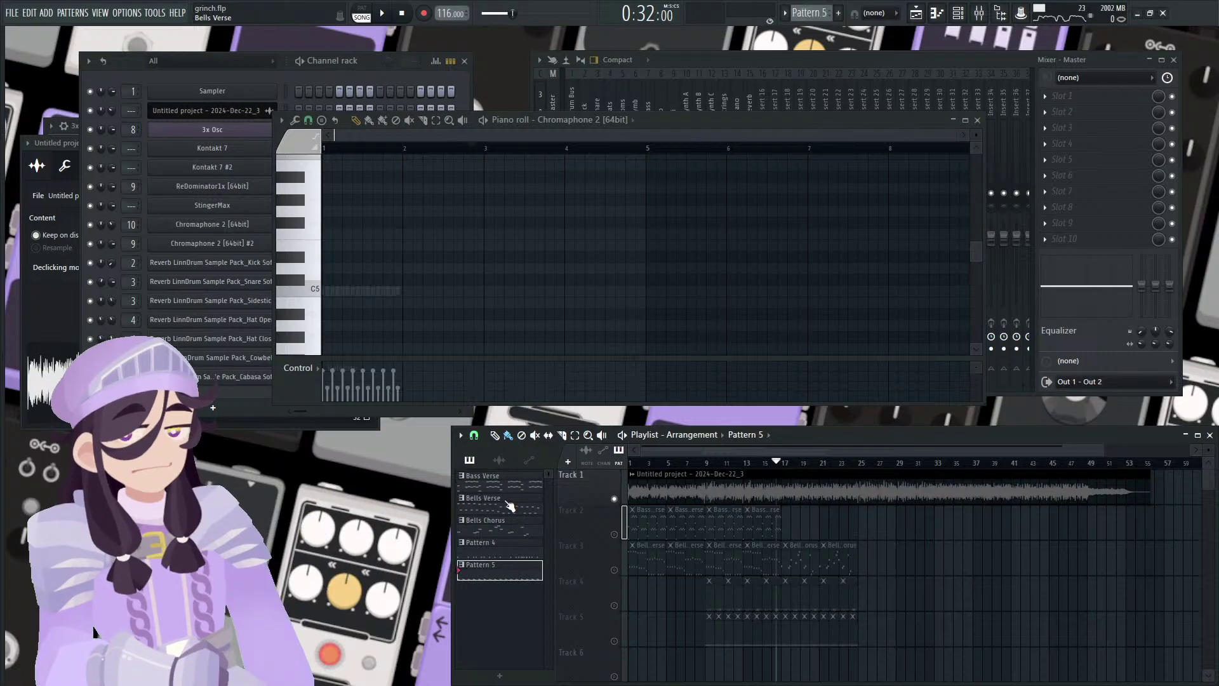
left_click(503, 551)
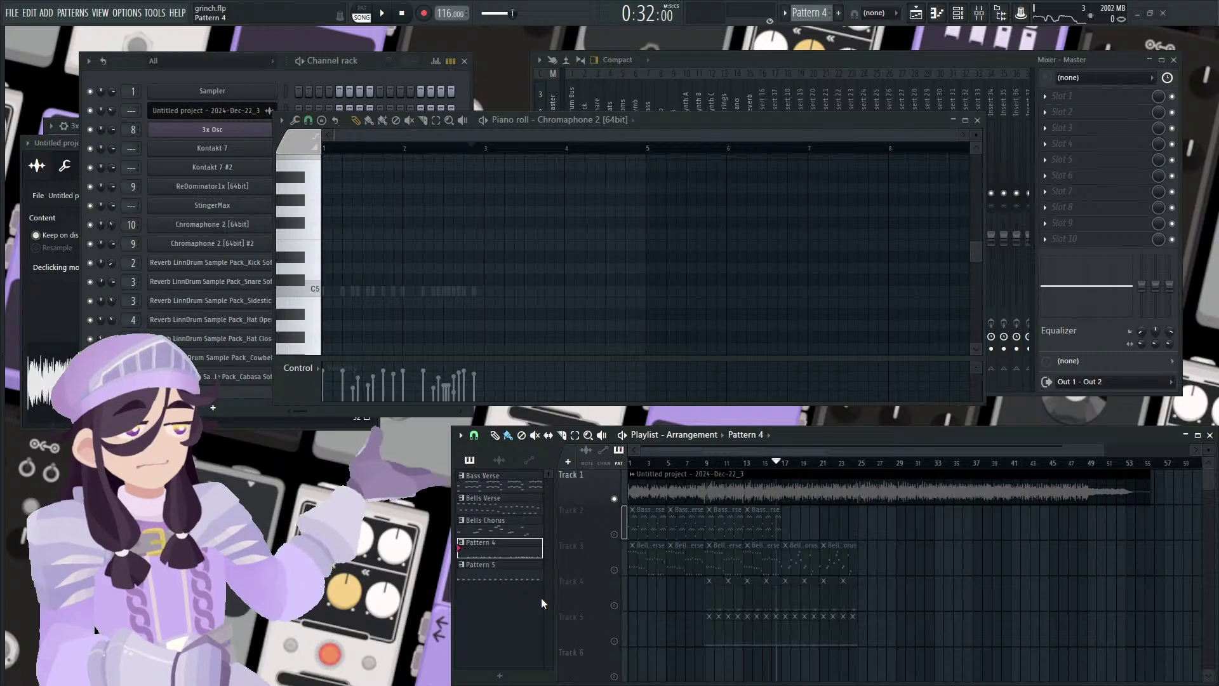
type("Drum beat")
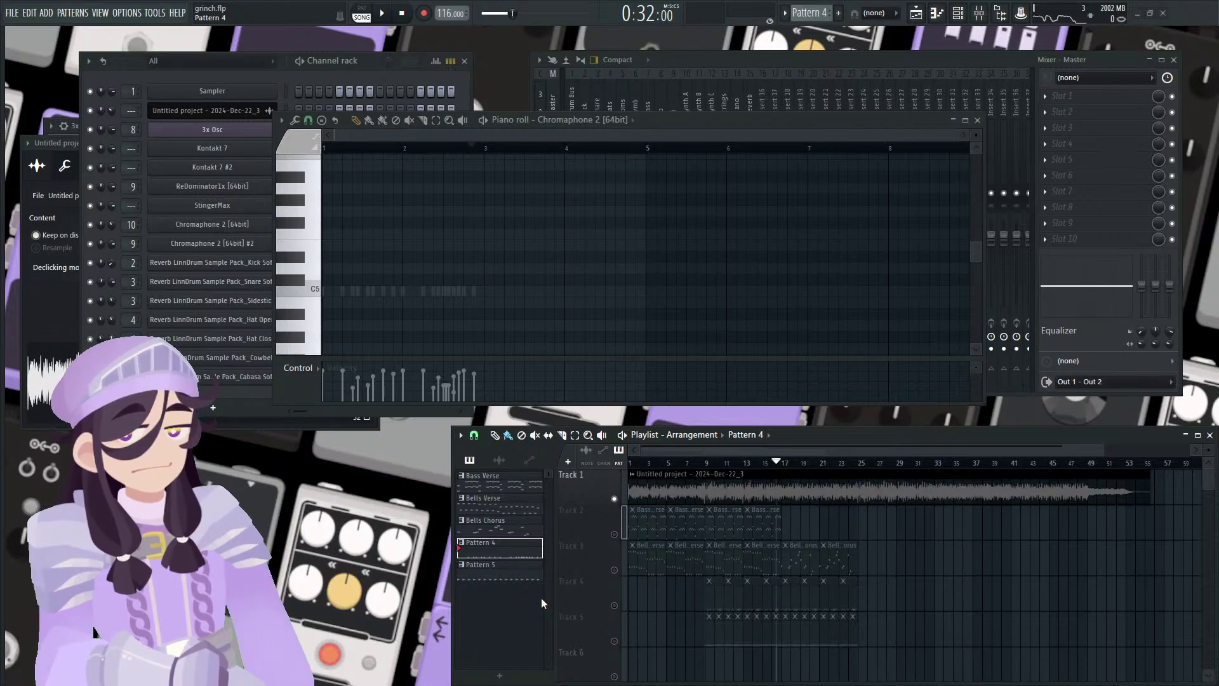
key("Return")
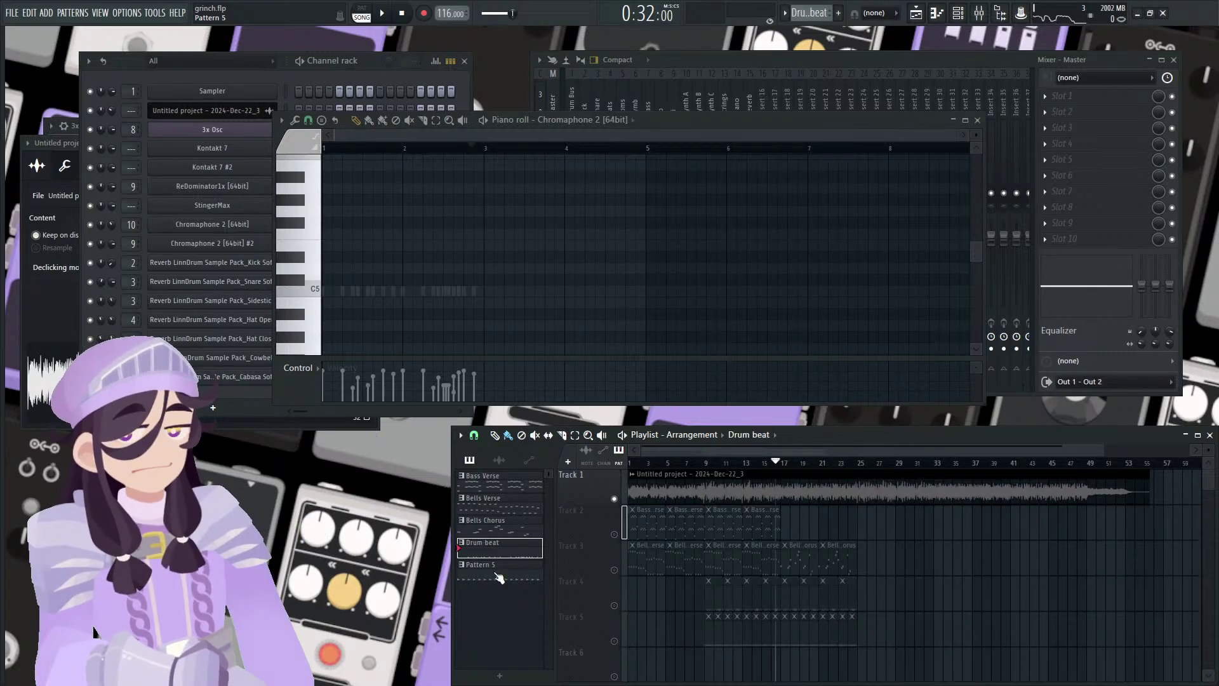
left_click(498, 575)
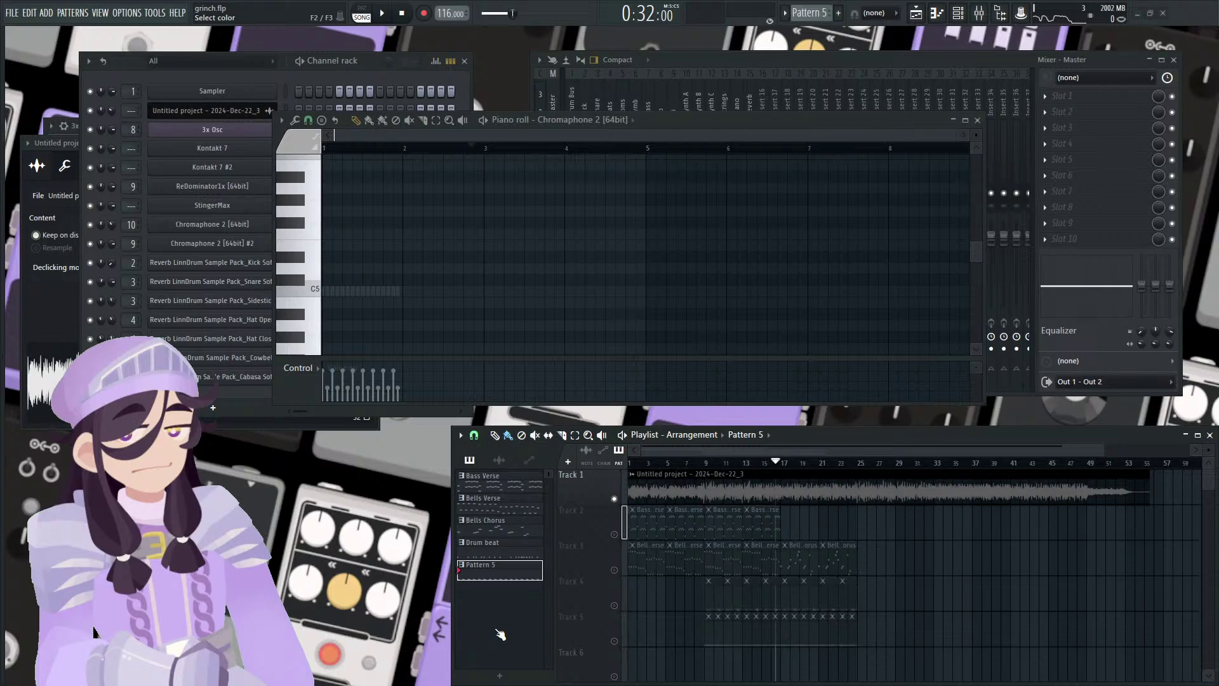
key("Return")
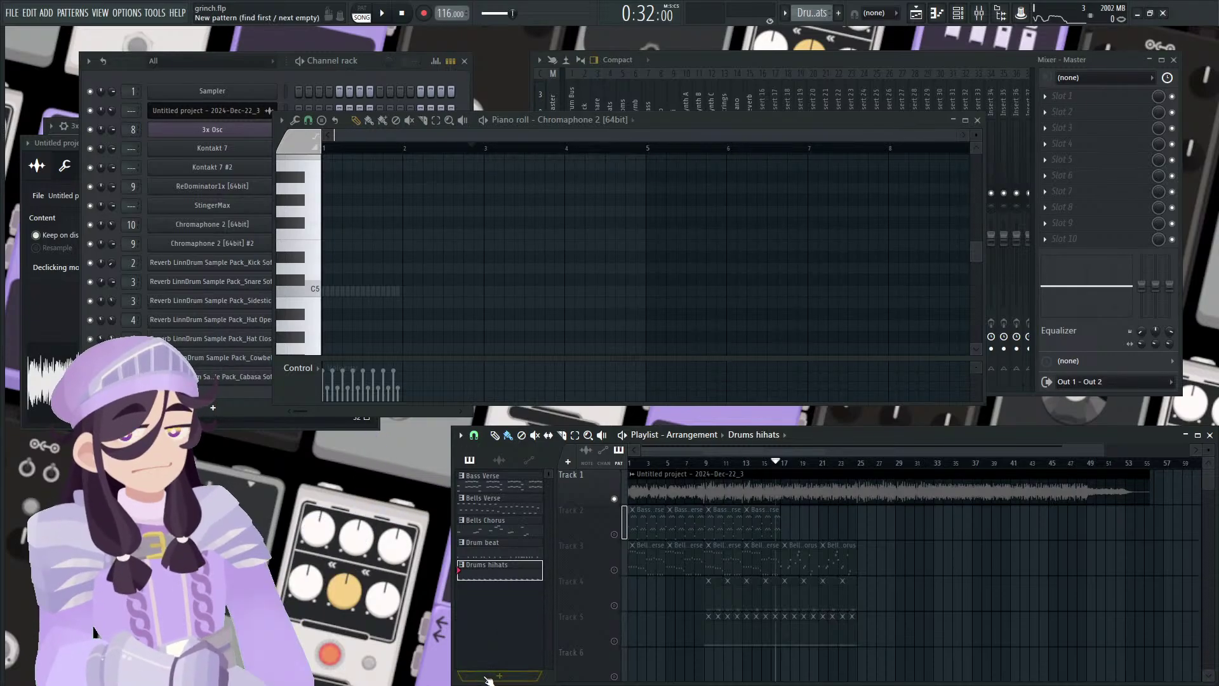
Create a new empty pattern and bring up the StingerMax channel in the piano roll
left_click(500, 675)
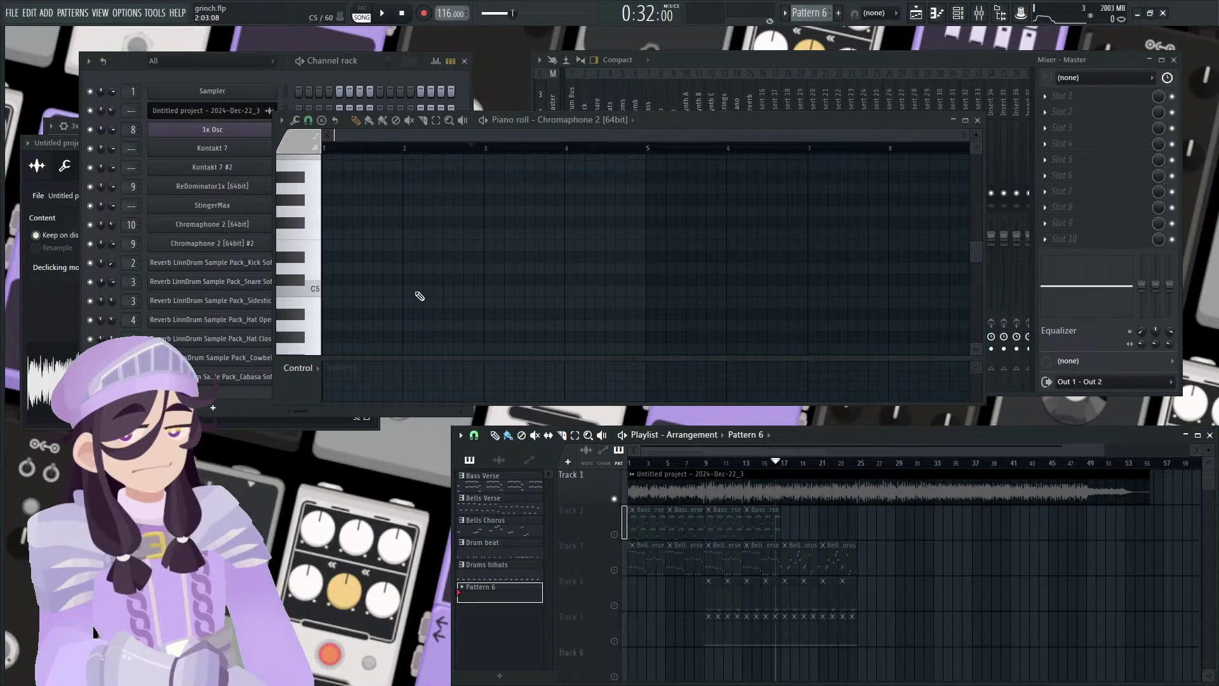
left_click(393, 280)
right_click(400, 285)
left_click(249, 211)
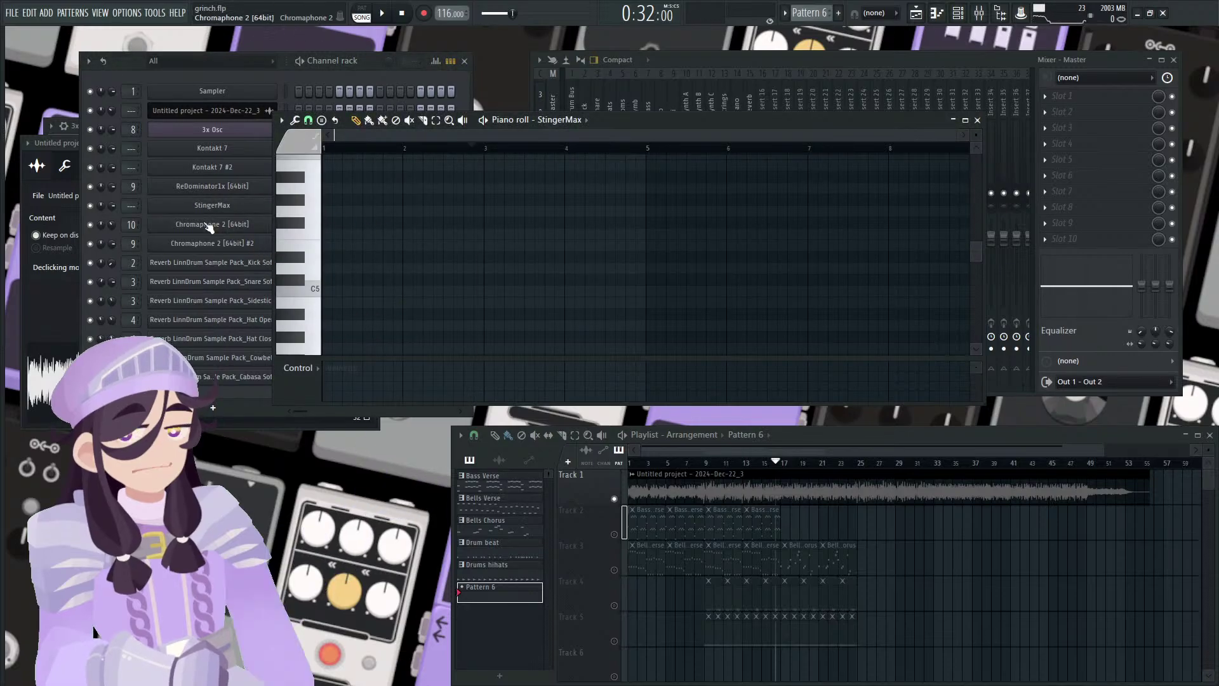
Route the StingerMax channel to mixer track 11, Synth B, and play the reference from halfway through bar 16
scroll(133, 205, "up", 7)
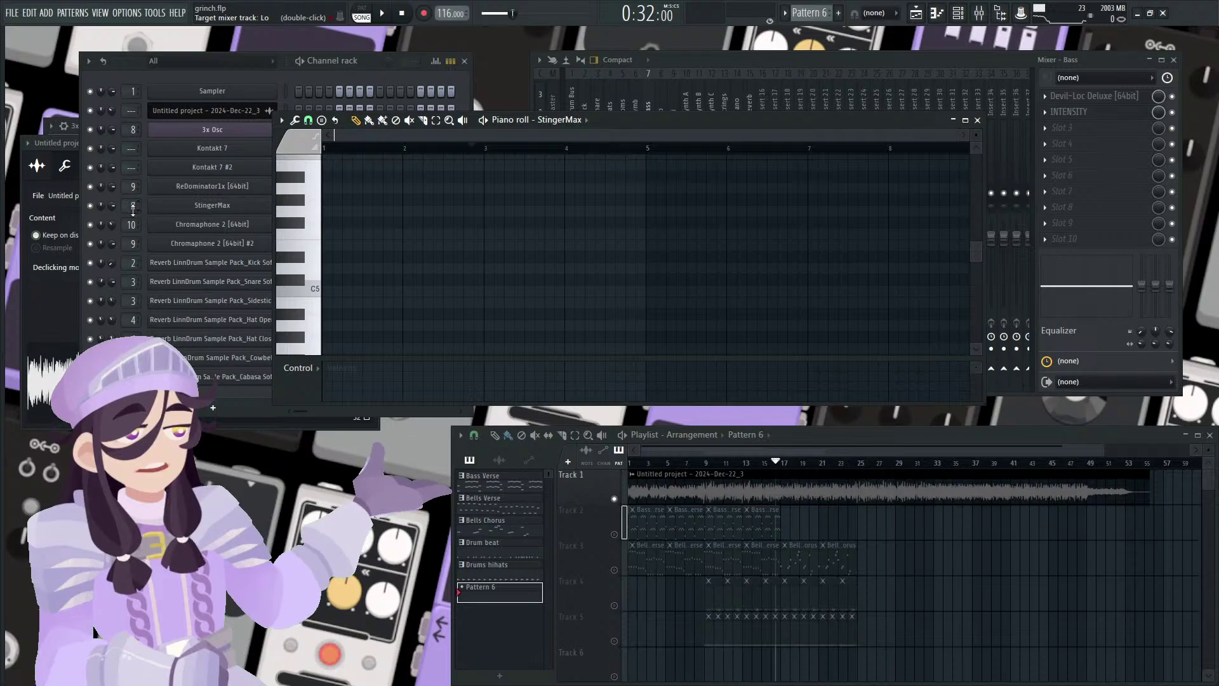
scroll(134, 205, "up", 3)
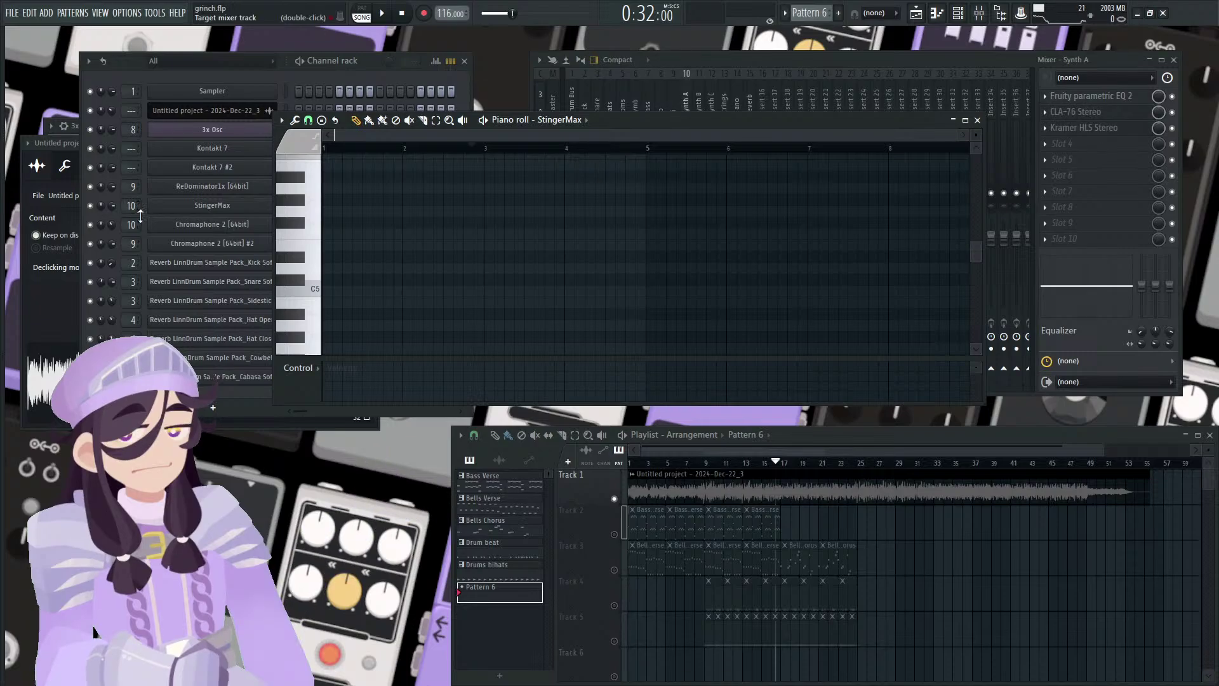
scroll(130, 206, "up", 1)
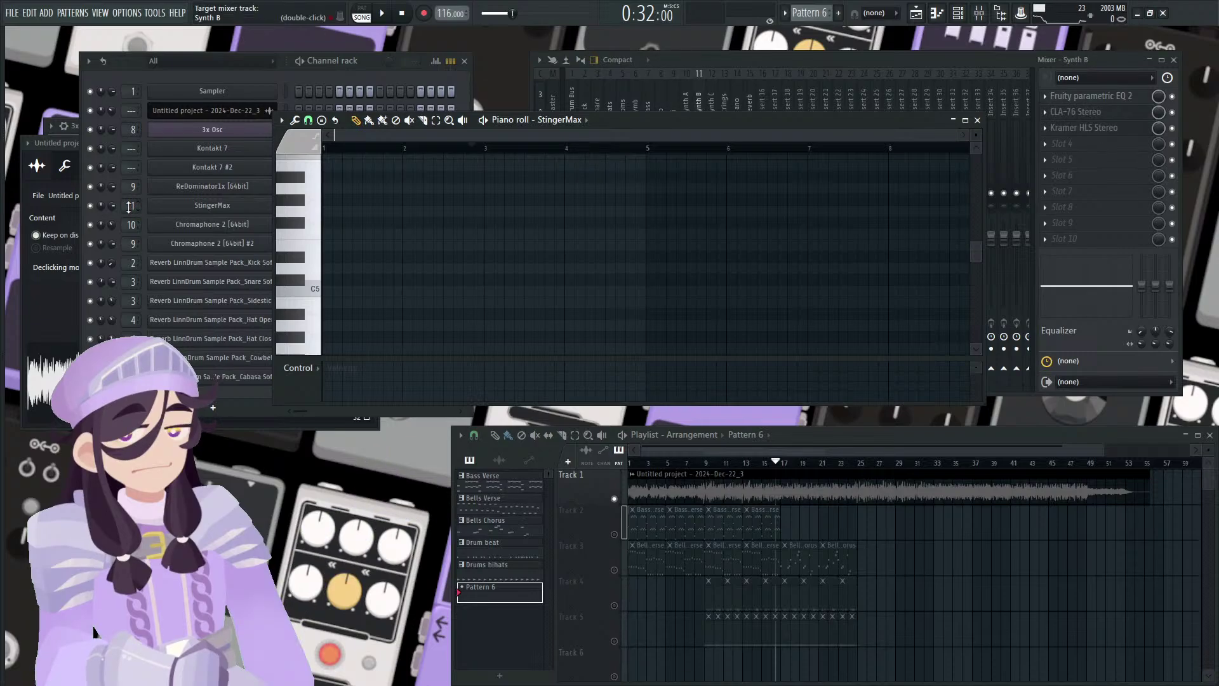
key("space")
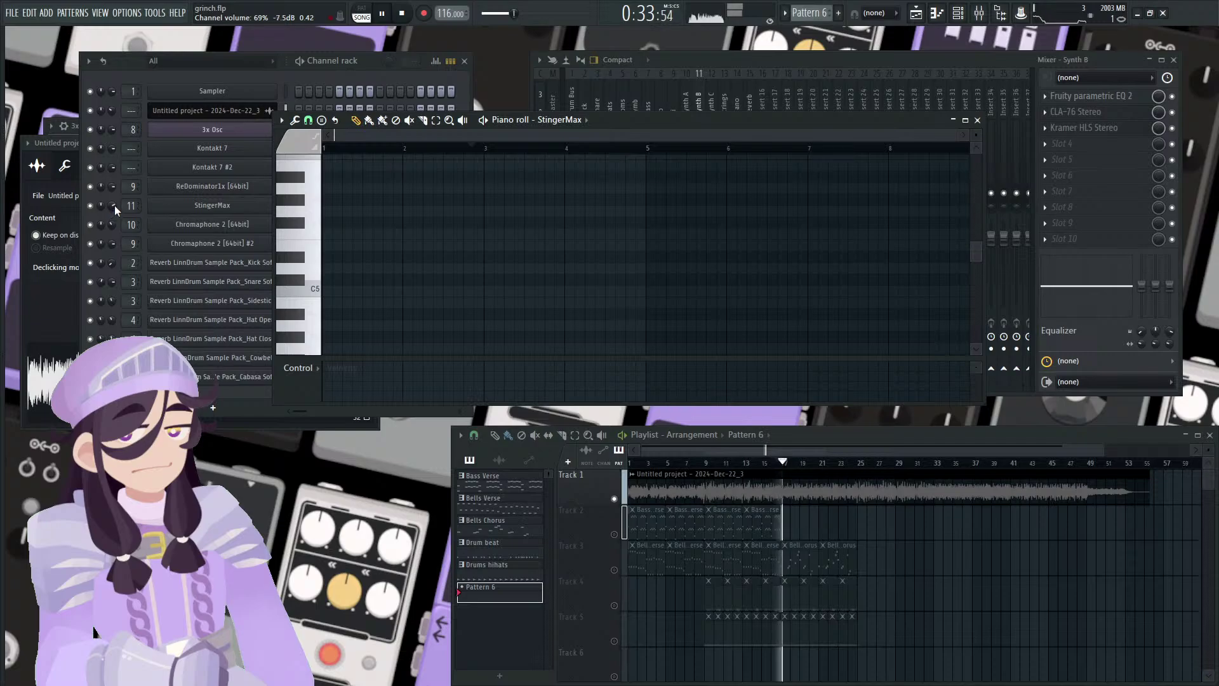
key("space")
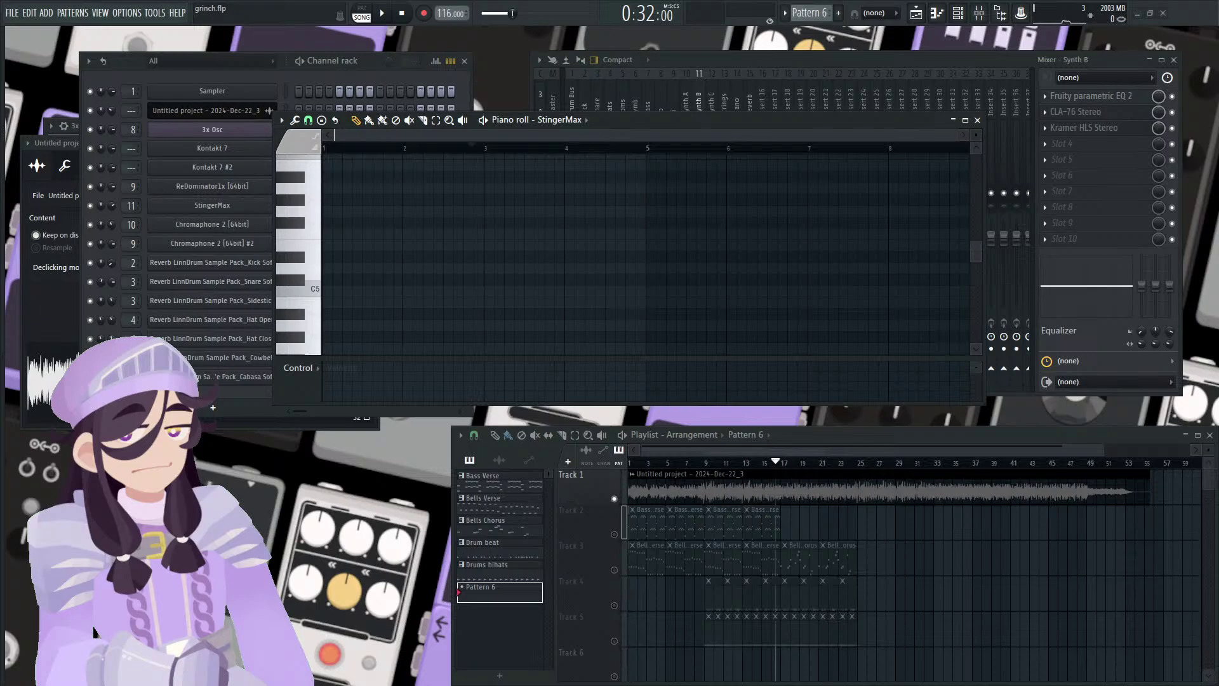
Add a C#4 note at the start of the StingerMax pattern and set the channel volume to 62%
scroll(326, 280, "down", 3)
left_click(326, 280)
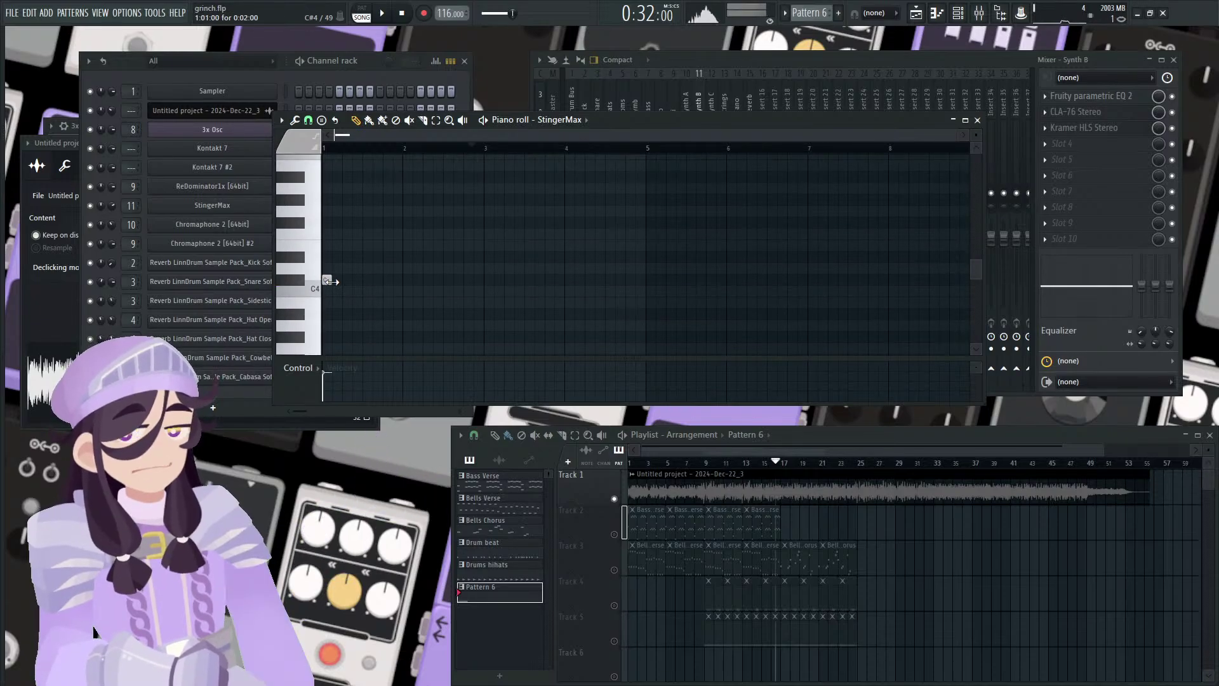
left_click(115, 207)
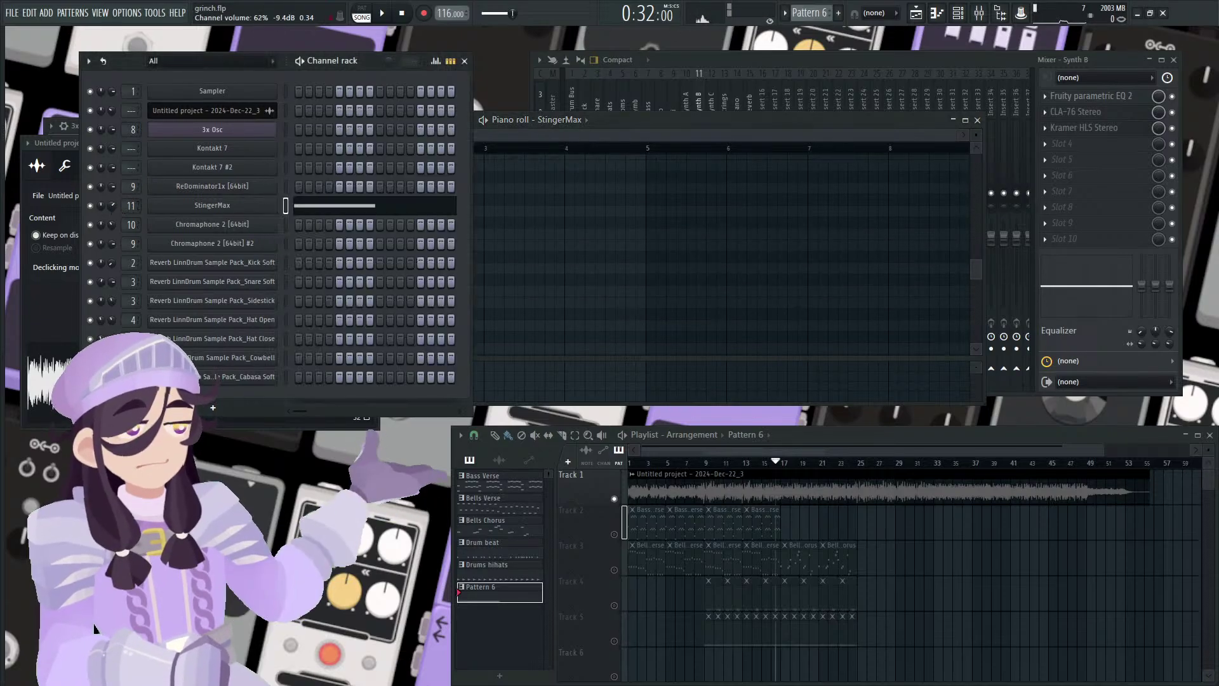
Lower the StingerMax channel volume to 18% and audition the C#4 note in pattern mode
scroll(112, 205, "down", 2)
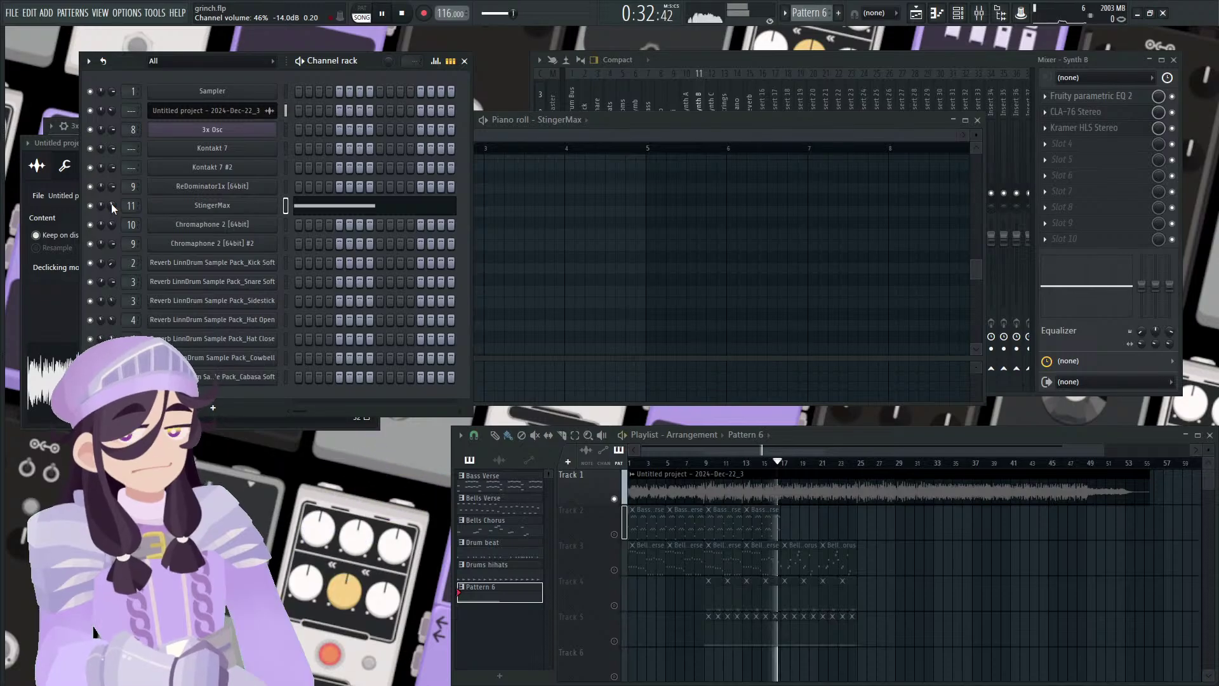
left_click(361, 15)
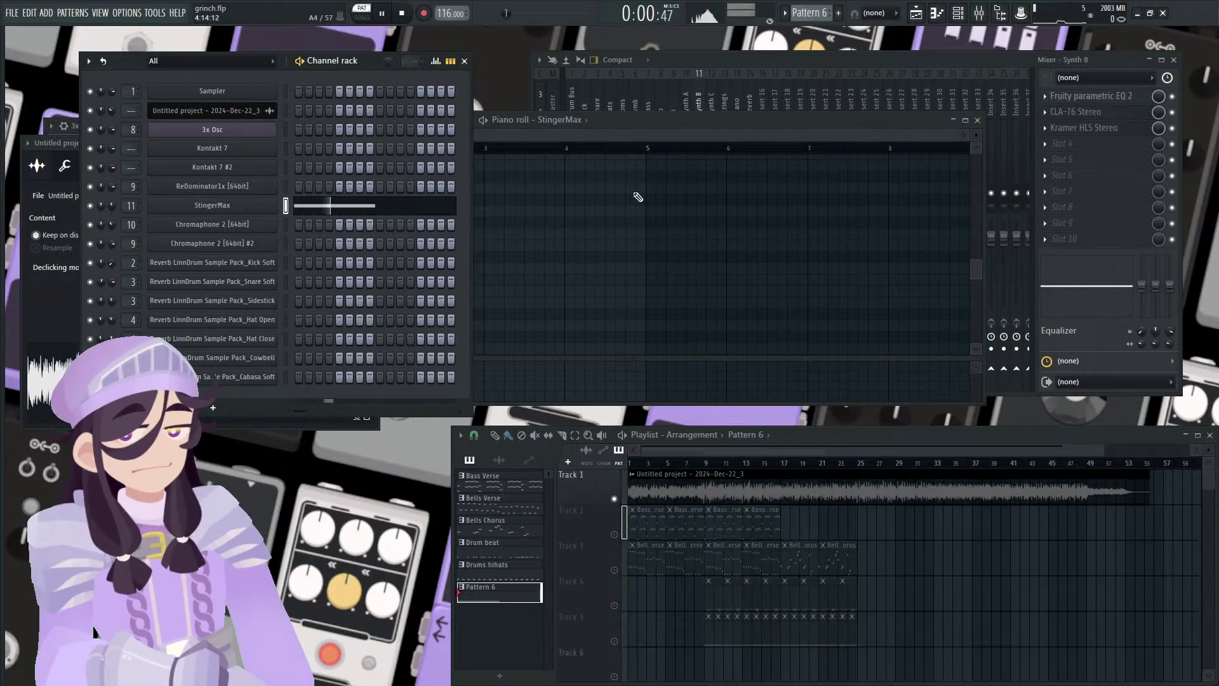
left_click(561, 236)
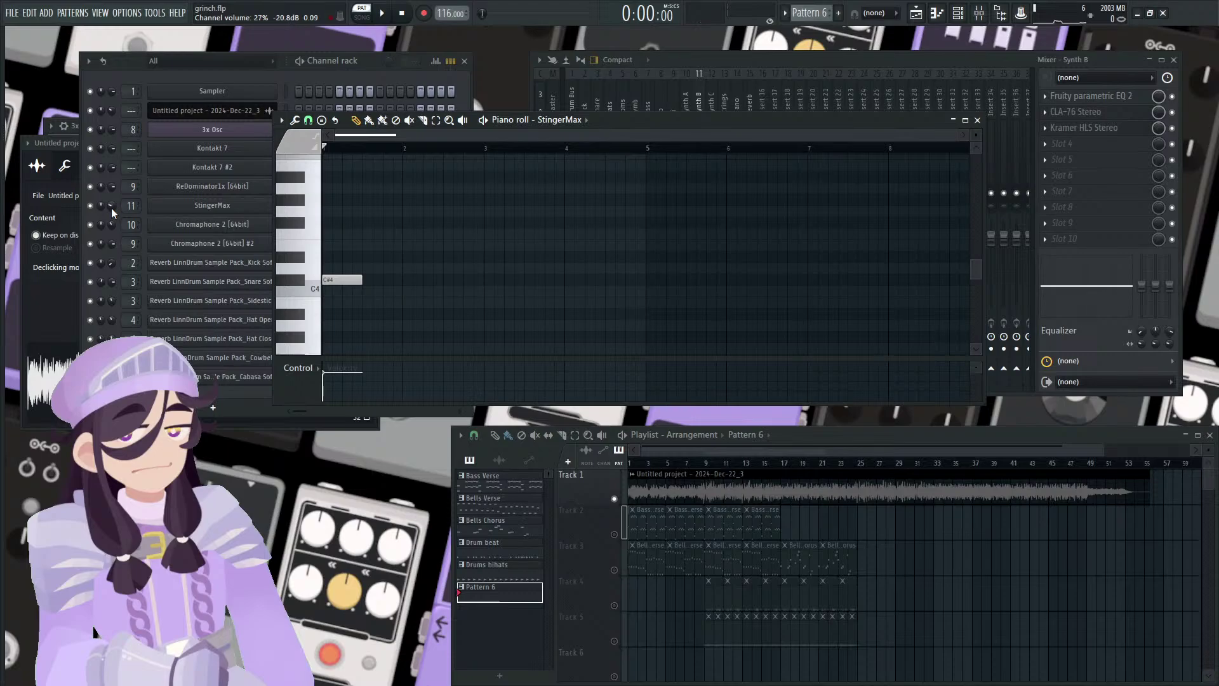
left_click_drag(111, 207, 112, 219)
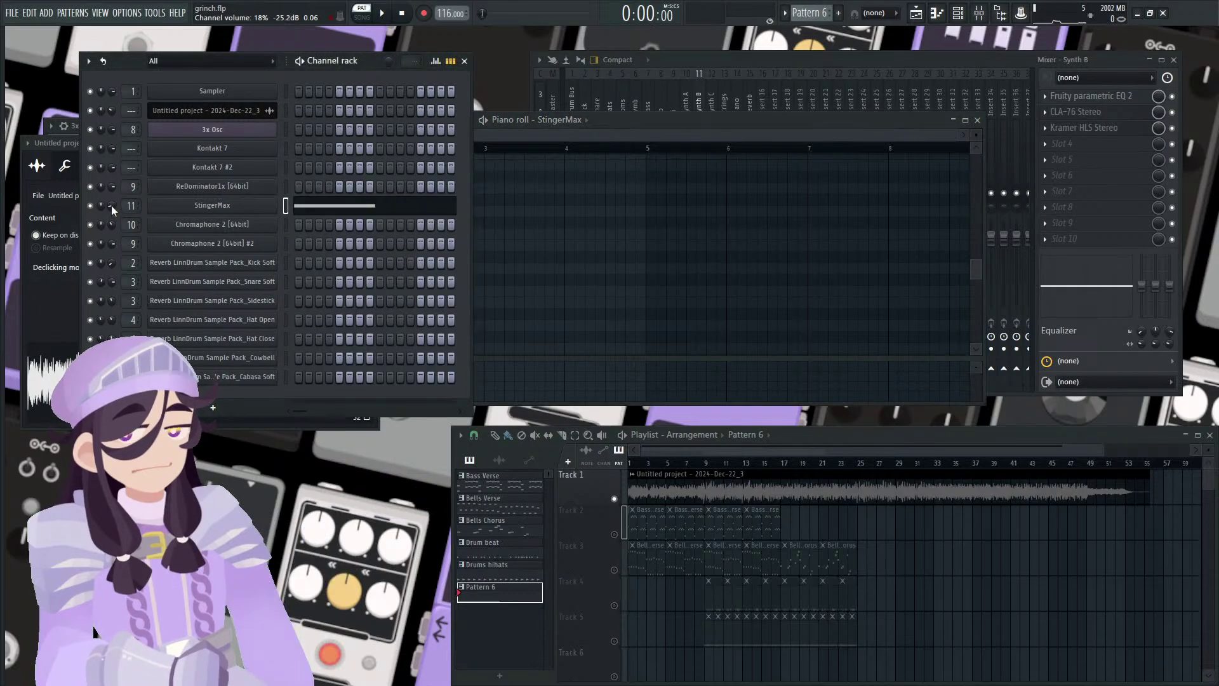
left_click(601, 252)
key("space")
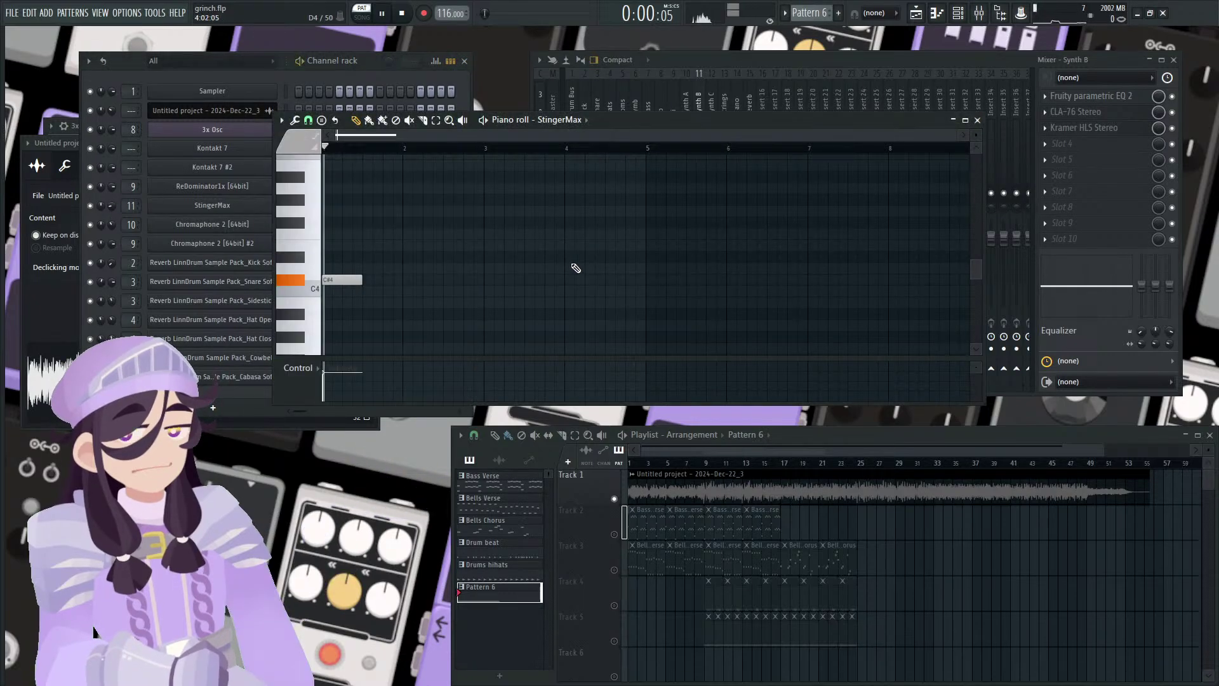
key("space")
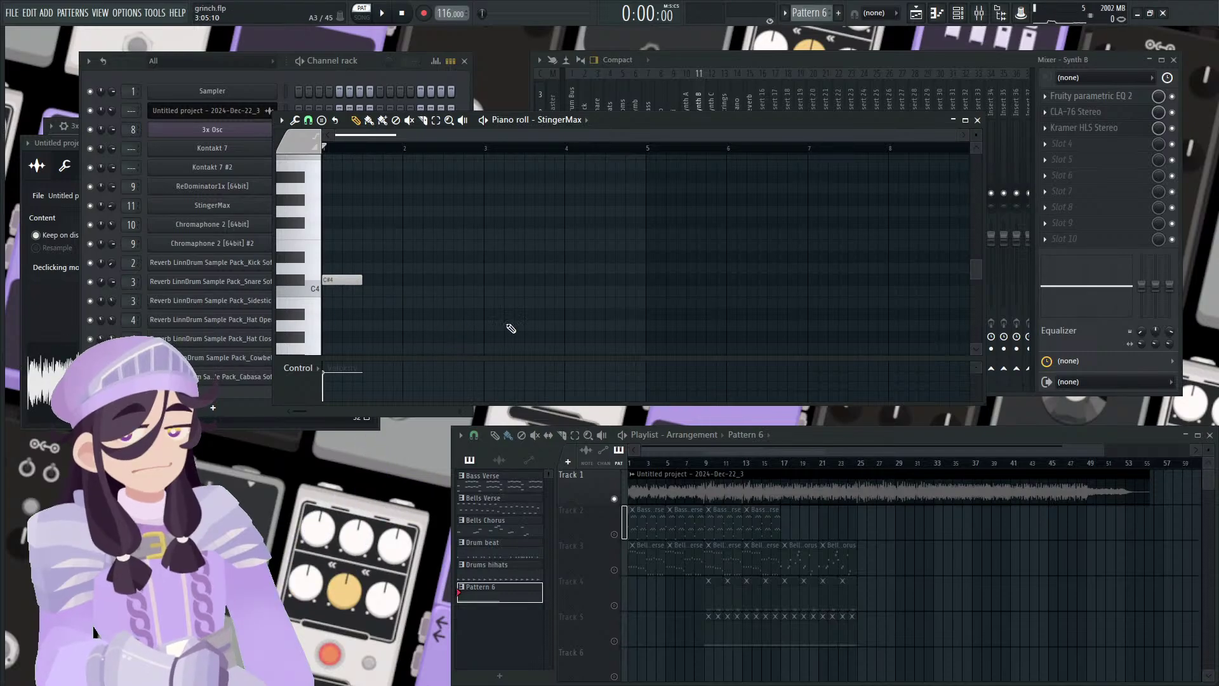
Replace the C#4 note at the start of the pattern with stacked C4 and A4 notes and play them
left_click(337, 291)
left_click_drag(340, 223, 303, 188)
right_click(343, 280)
key("space")
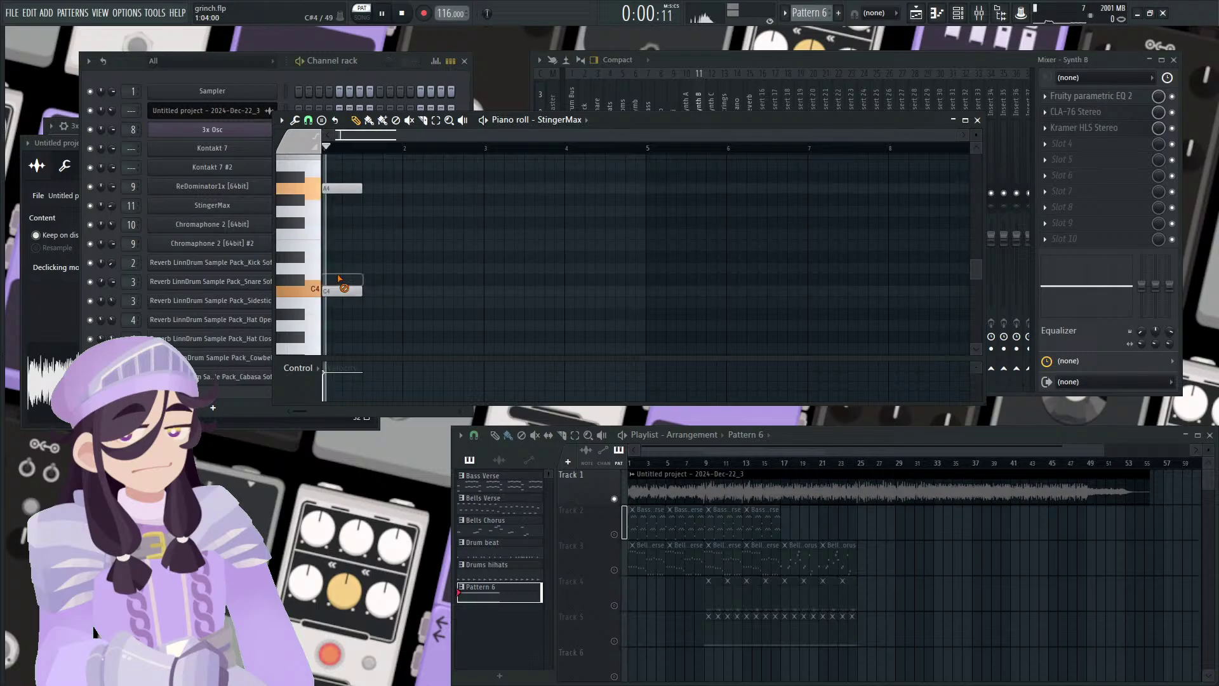
key("space")
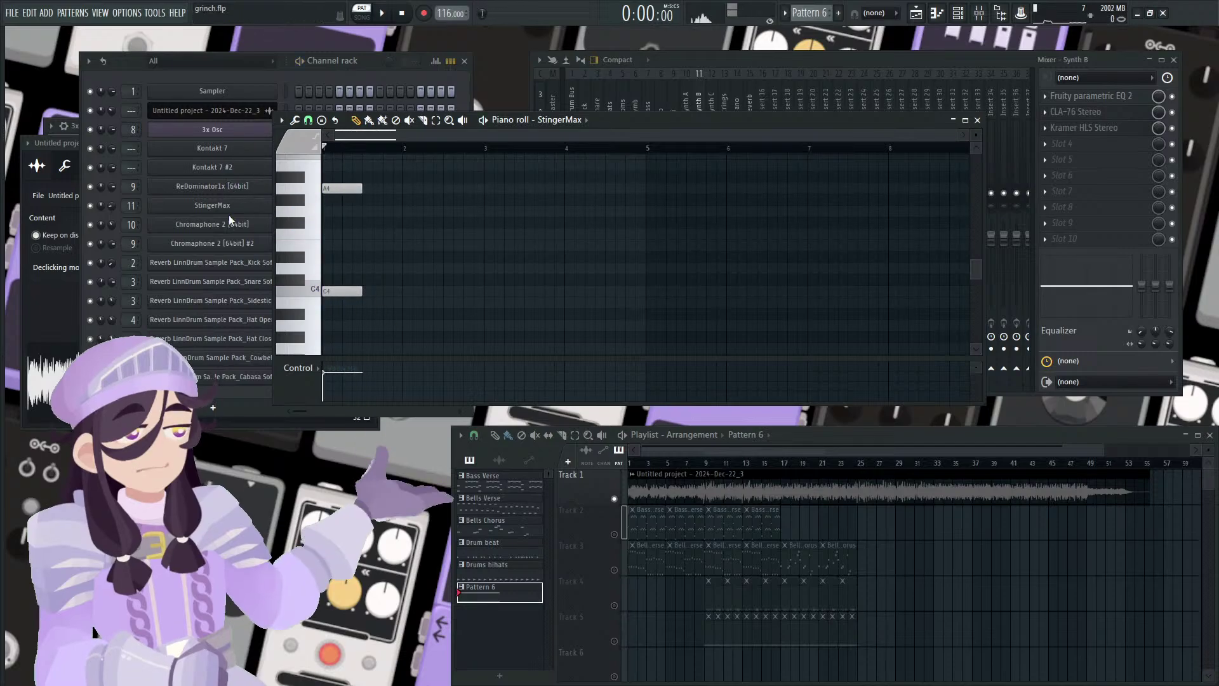
View the StingerMax synth settings, close them and play the pattern again
left_click(228, 208)
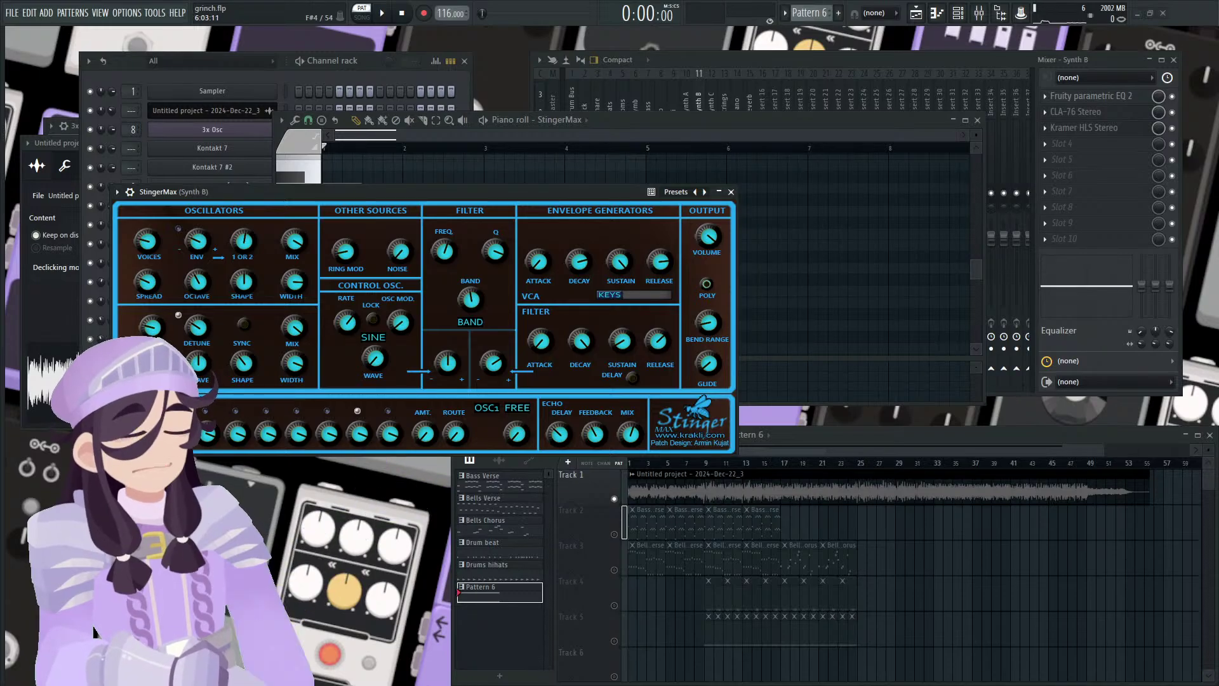
key("Escape")
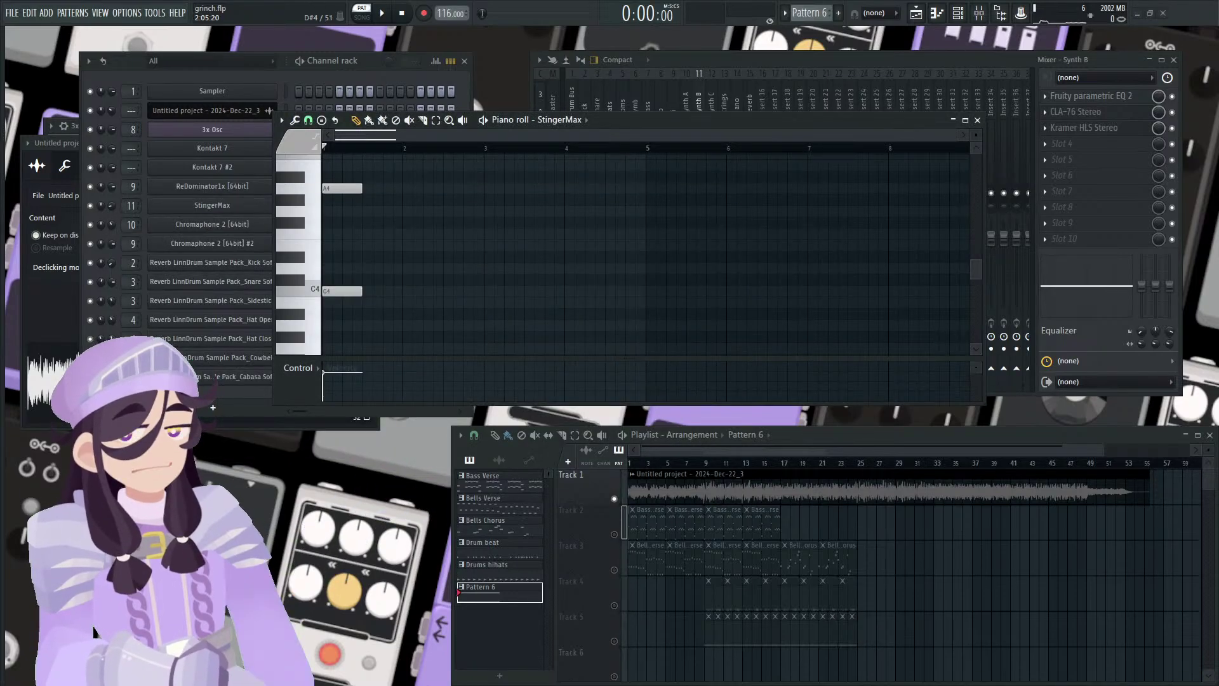
key("space")
key("space")
Place a Pattern 6 clip on Track 2 at bar 17, unmute that track and play the passage in song mode
left_click(801, 522)
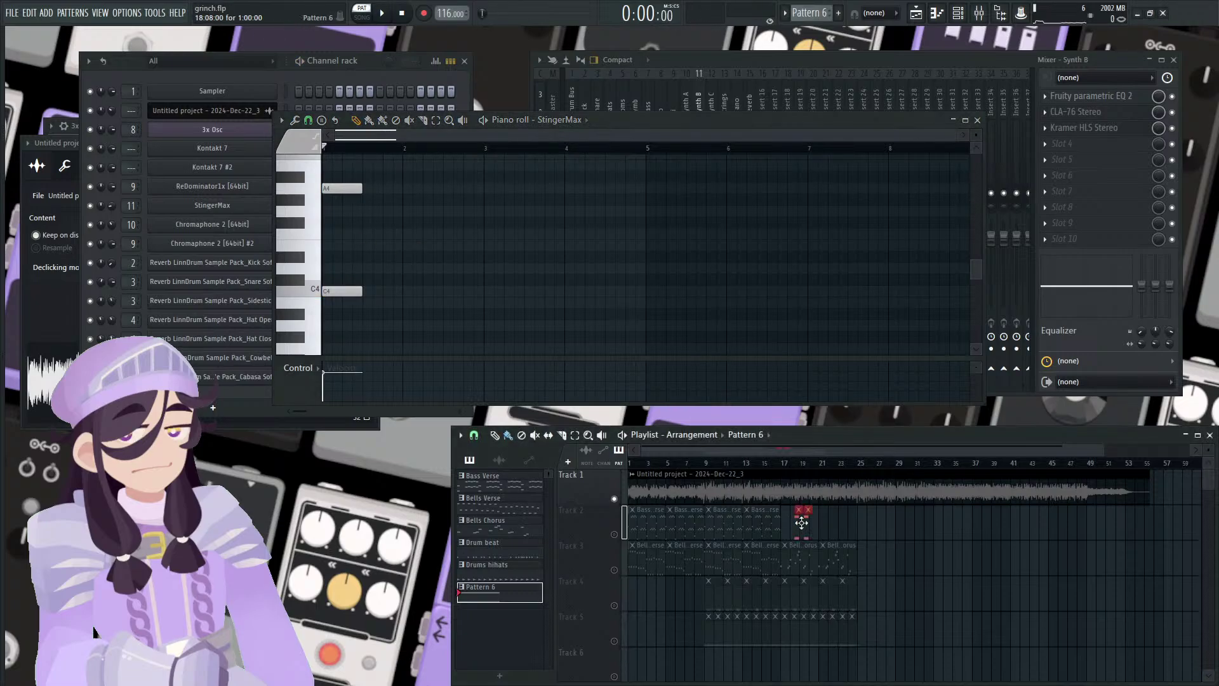
scroll(815, 536, "up", 5)
left_click_drag(809, 527, 743, 539)
scroll(746, 533, "up", 5)
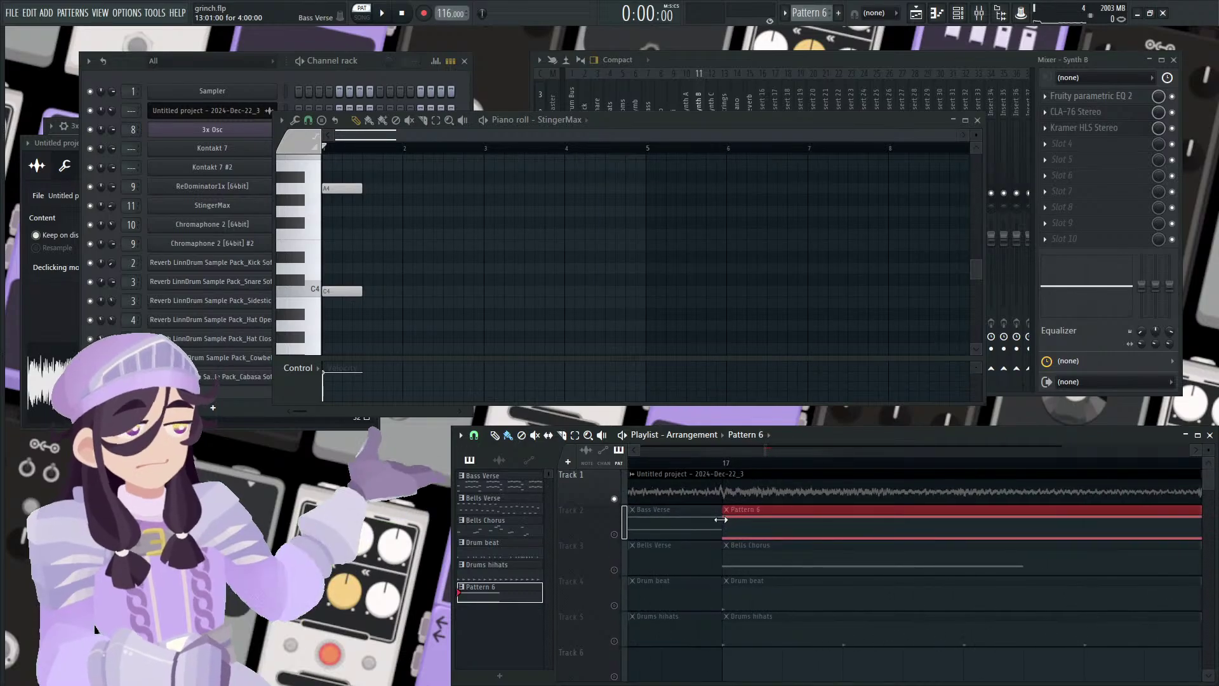
left_click(614, 534)
key("space")
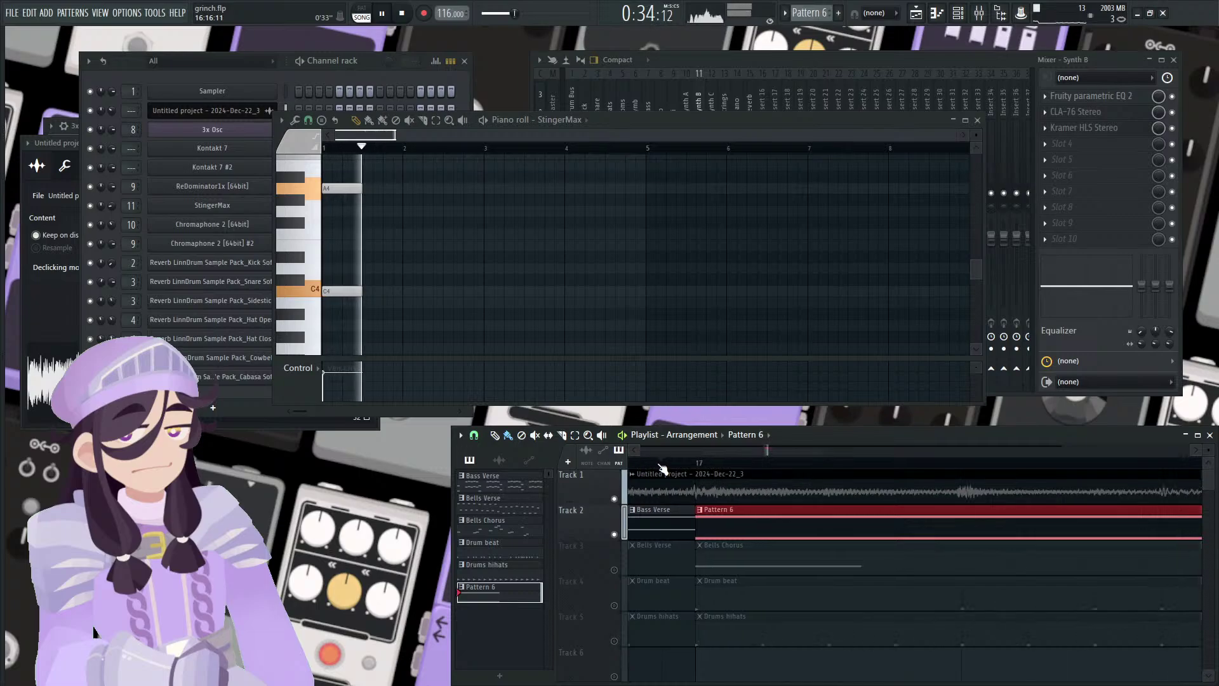
key("space")
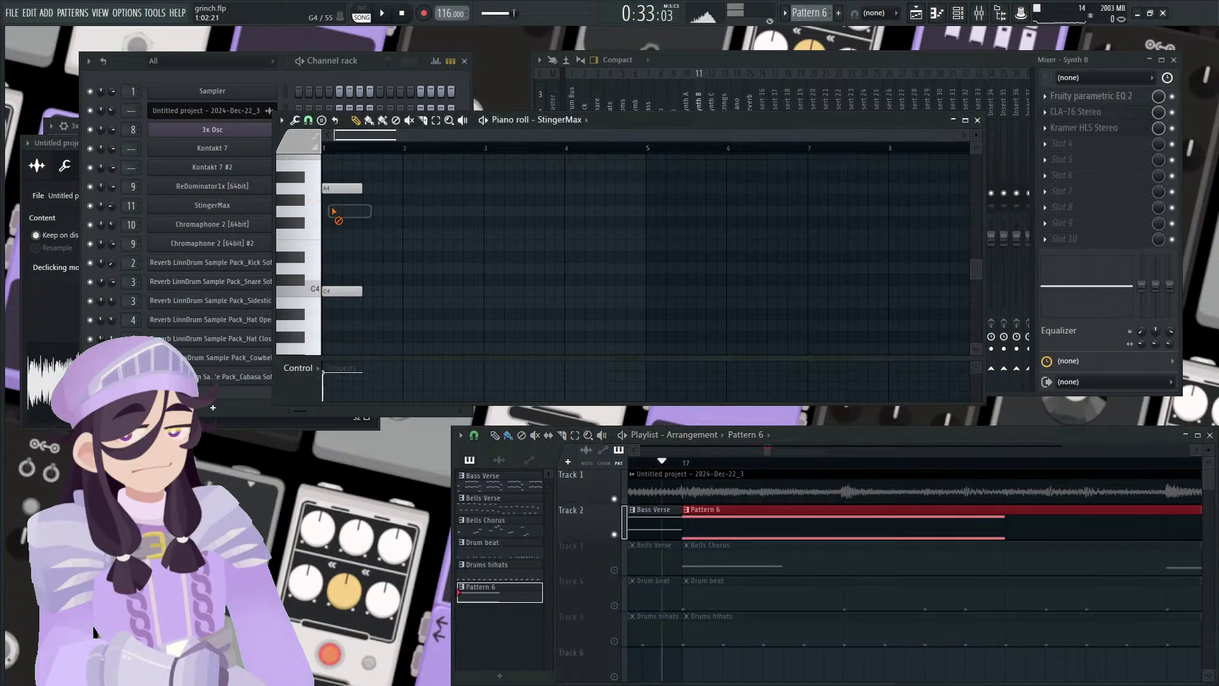
Shorten the A4 and C4 notes to one beat each and play them against the reference
scroll(320, 216, "up", 3)
scroll(319, 216, "up", 1)
left_click_drag(425, 189, 388, 189)
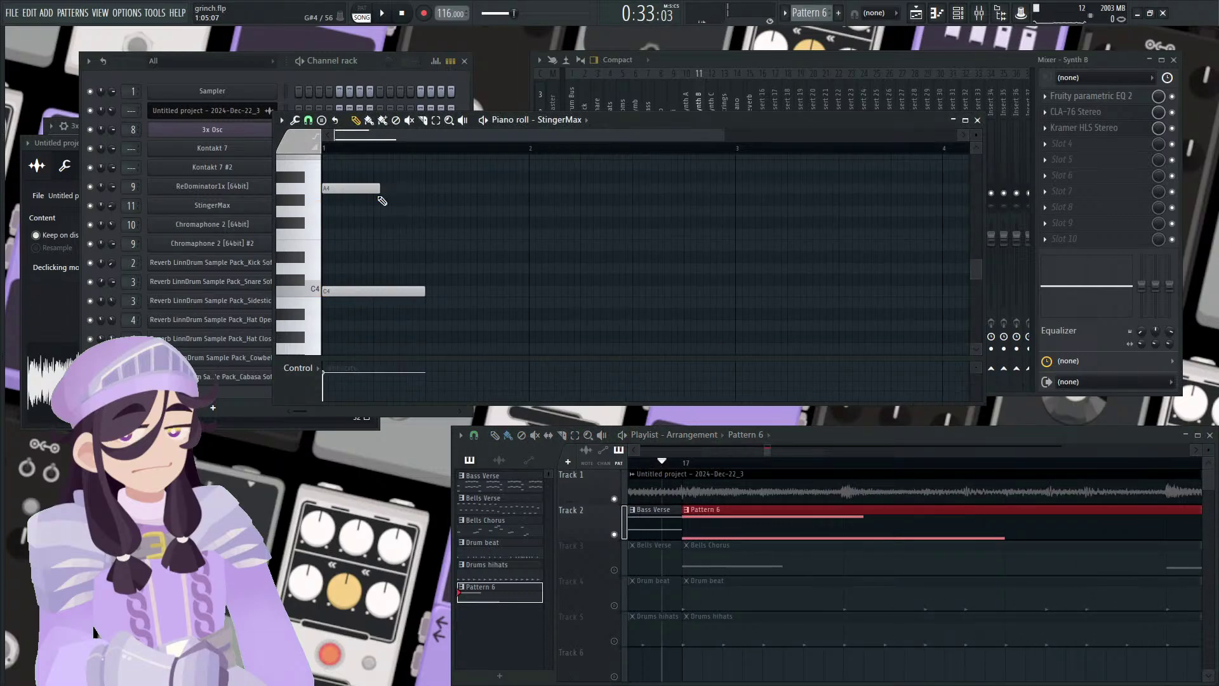
left_click_drag(424, 291, 373, 289)
key("space")
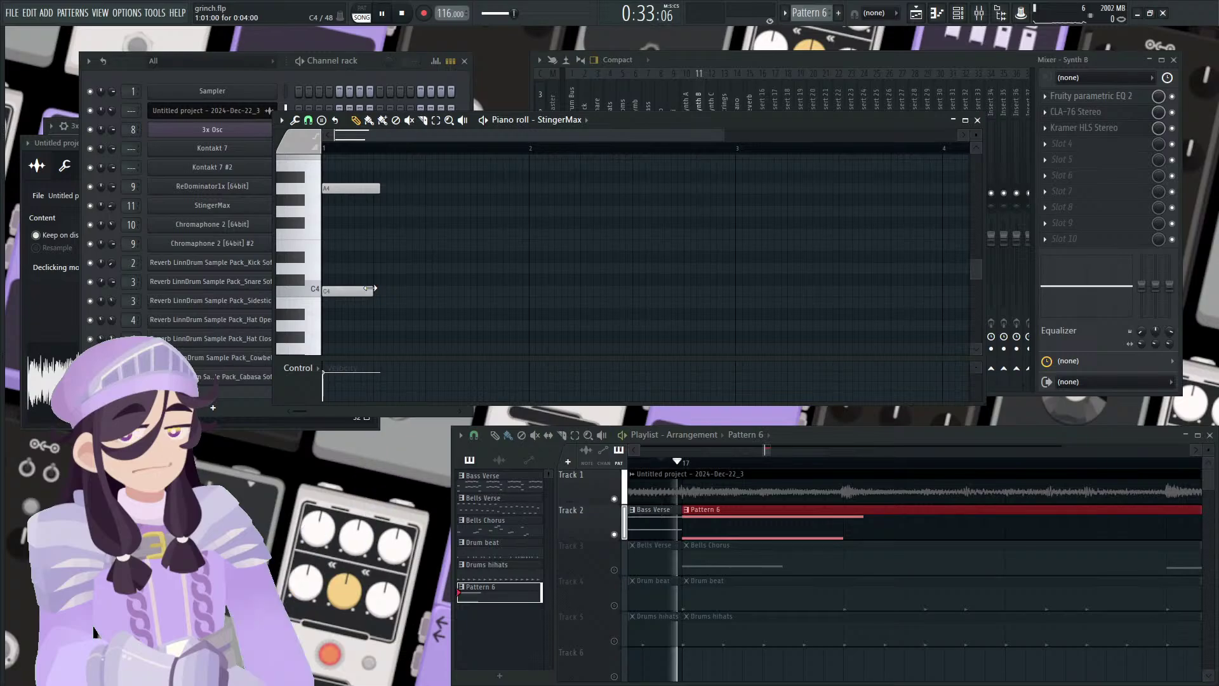
key("space")
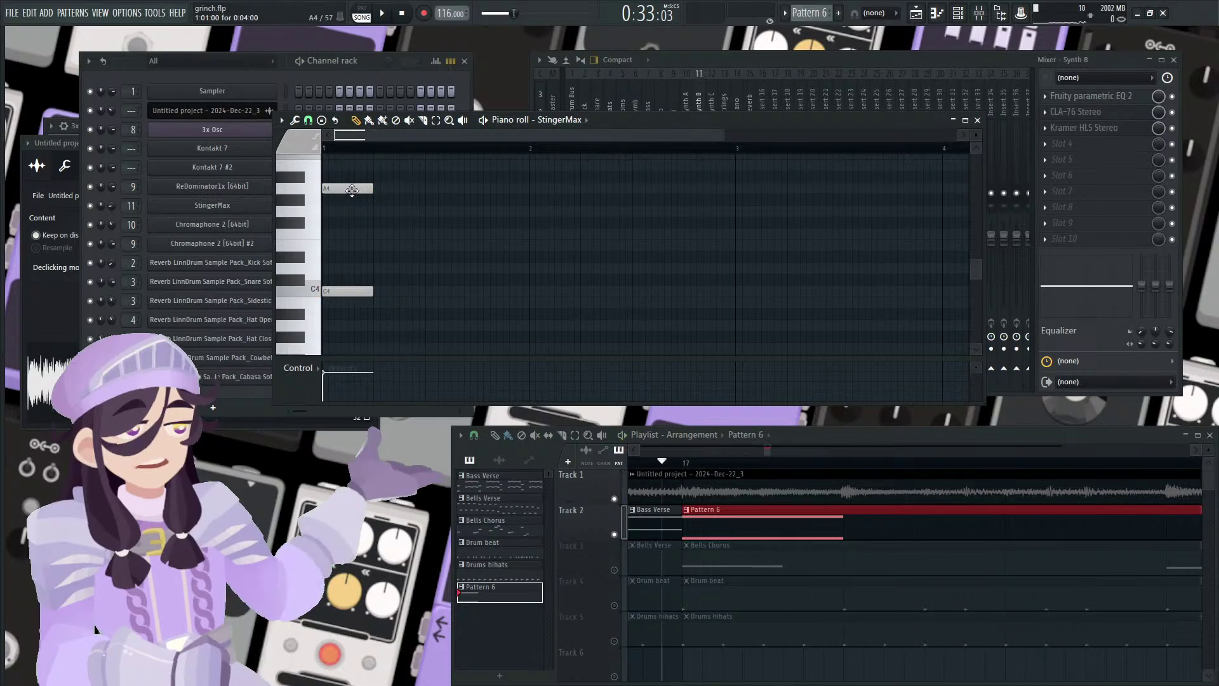
Add a one-beat B4 note on beat 2, mute the reference on Track 1 and play the passage
scroll(365, 210, "up", 2)
left_click_drag(387, 221, 387, 234)
key("space")
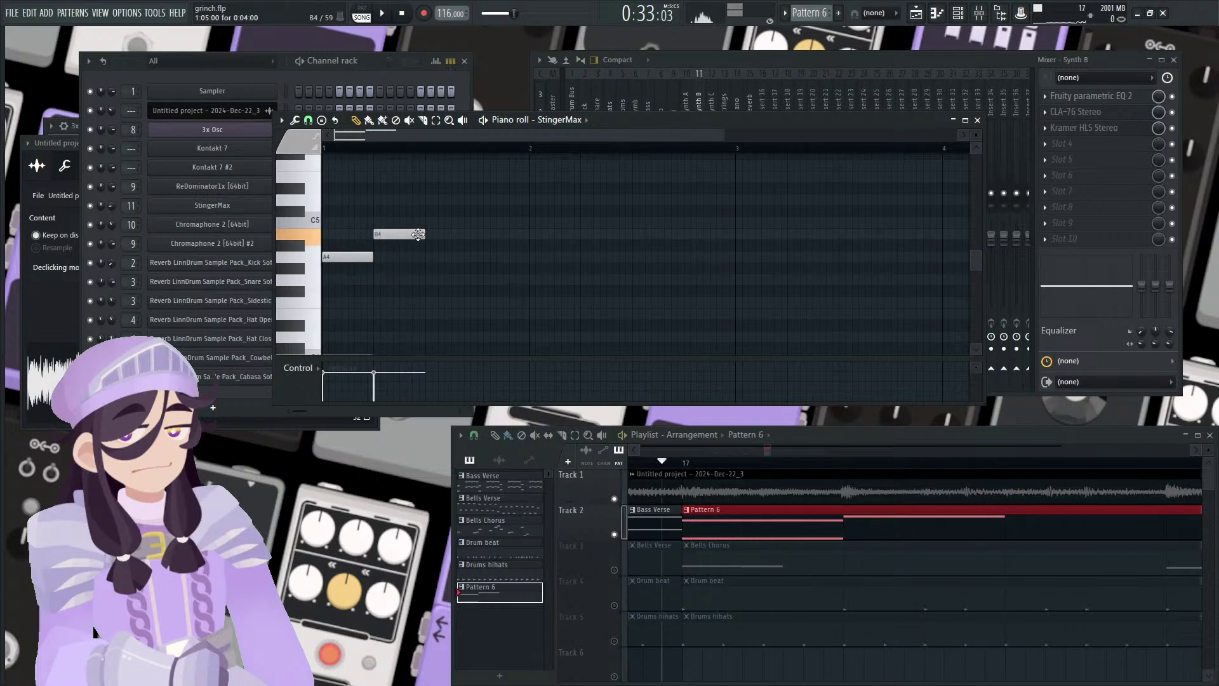
left_click(614, 498)
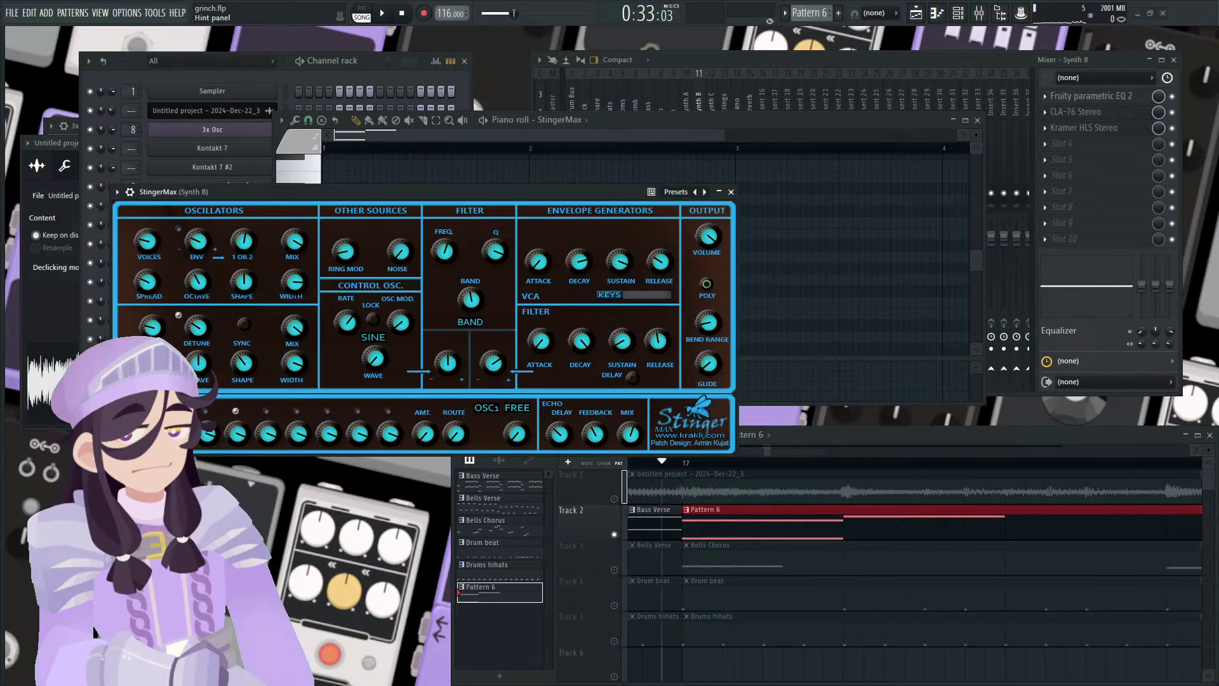
left_click(383, 14)
left_click(383, 14)
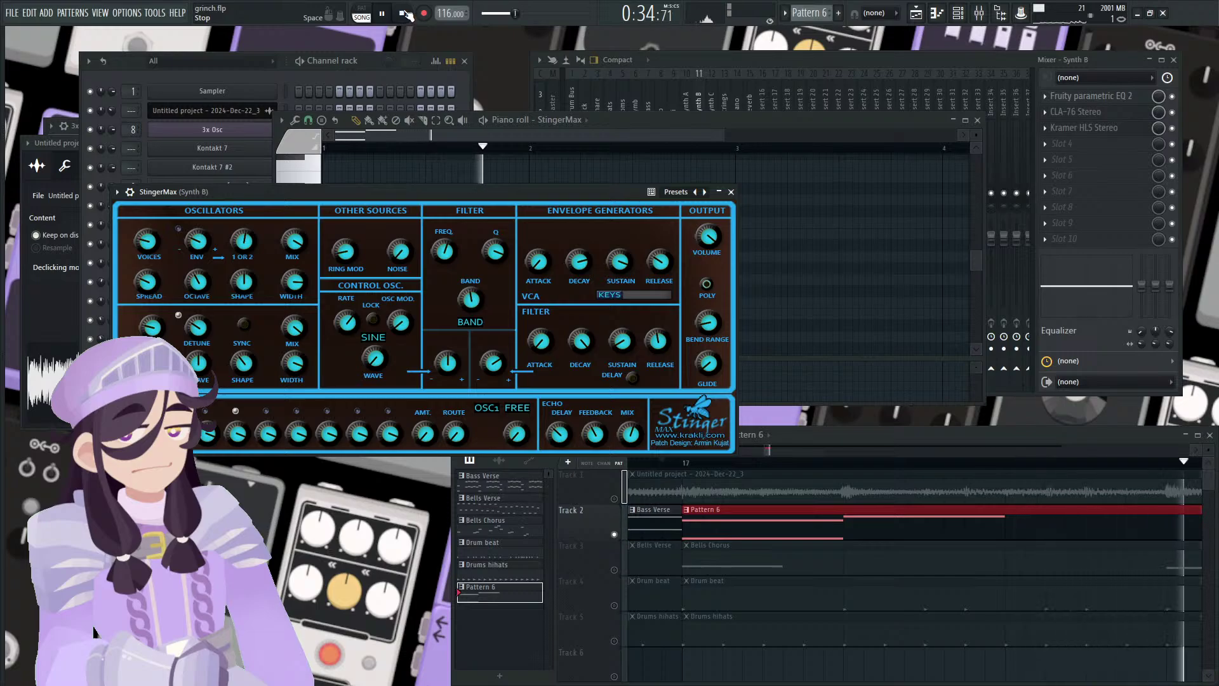
Delete the C4 note and play the remaining A4 and B4 notes from bar 17
left_click(453, 160)
key("space")
key("space")
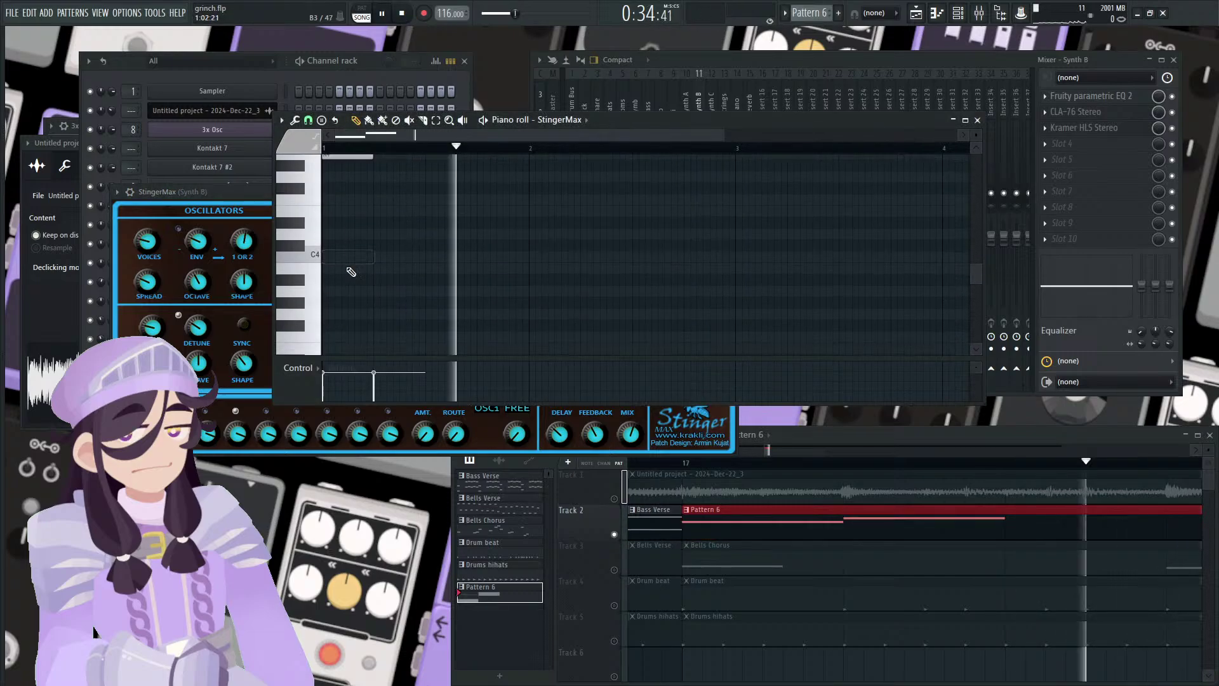
key("space")
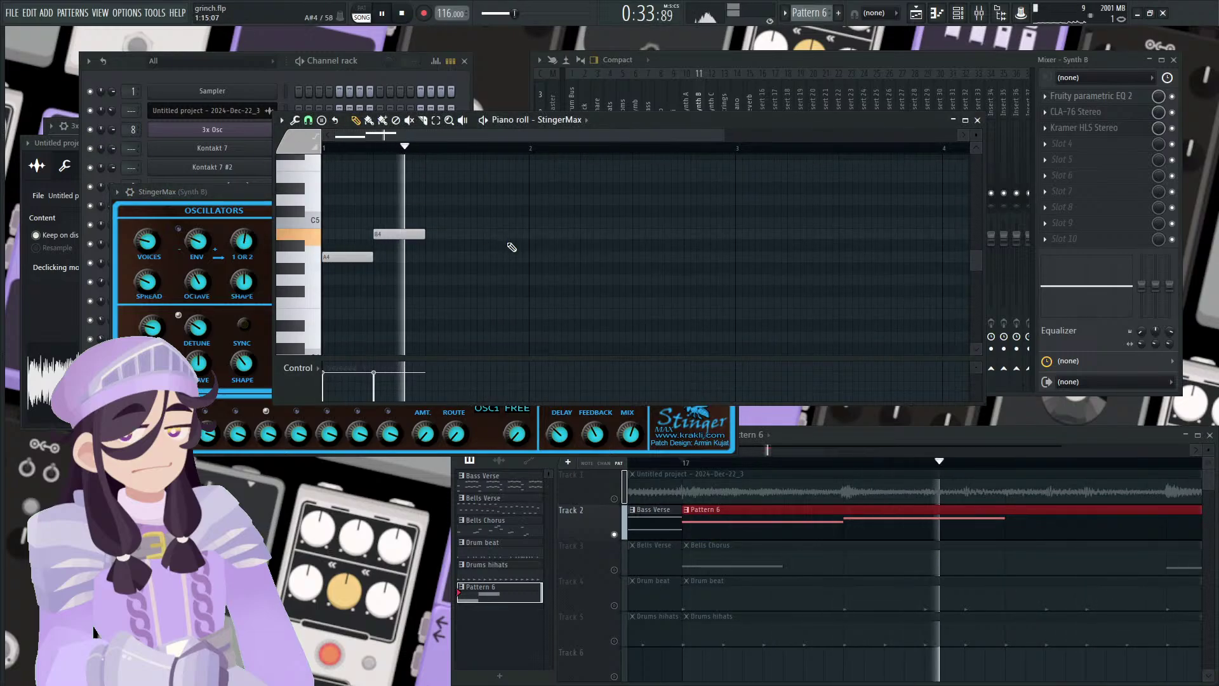
key("space")
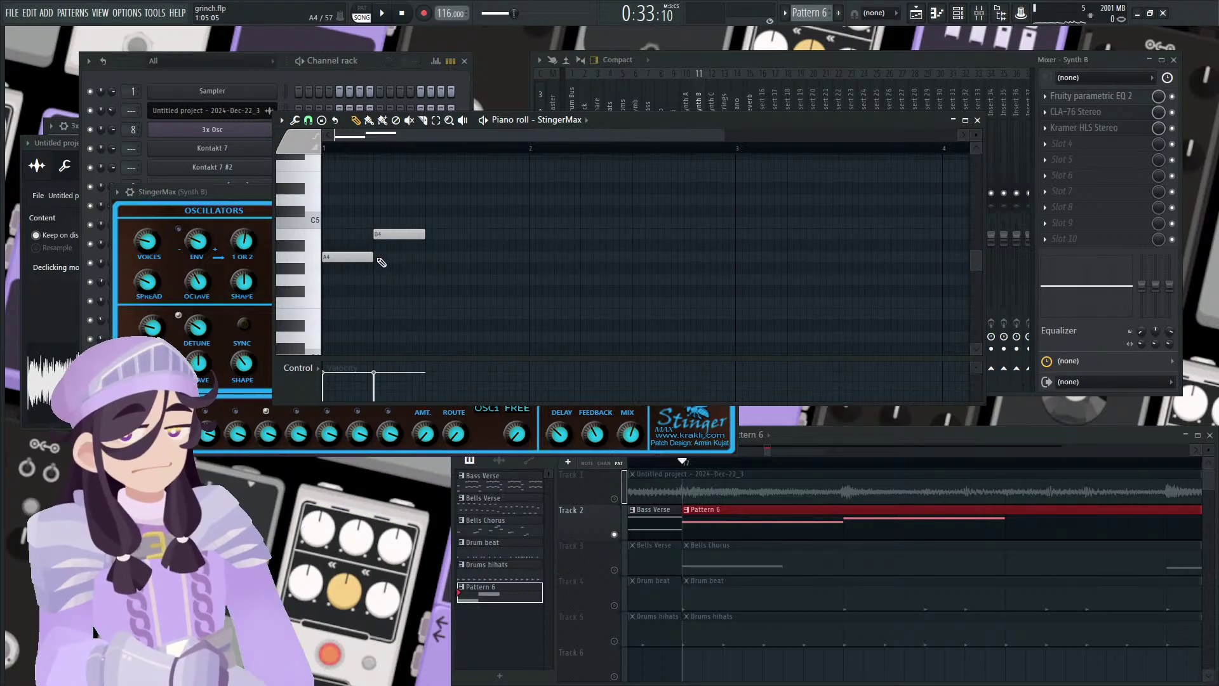
Shorten A4 to half a beat, start B4 at step 3, and add half-beat G4, A4 and E4 notes at steps 9, 11 and 13
left_click_drag(388, 234, 348, 261)
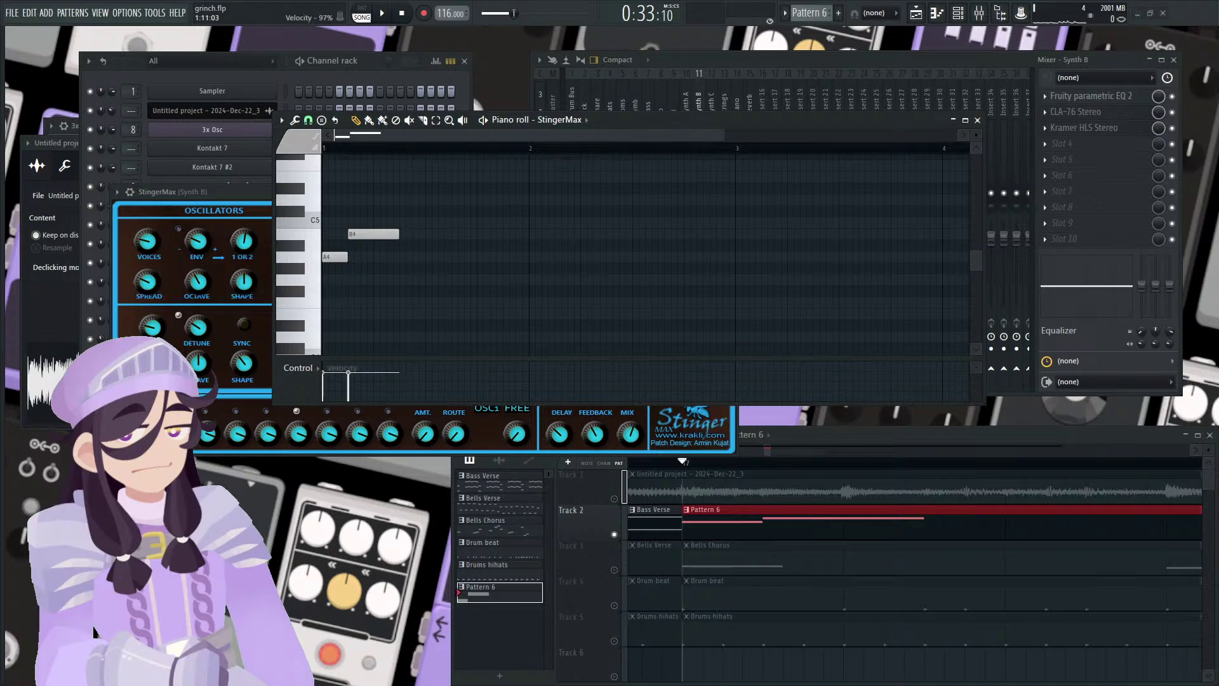
mouse_move(438, 300)
left_mouse_down()
mouse_move(439, 346)
mouse_move(438, 278)
left_mouse_up()
mouse_move(460, 235)
left_mouse_down()
mouse_move(461, 256)
mouse_move(486, 279)
mouse_move(492, 327)
mouse_move(490, 314)
left_mouse_up()
left_click(487, 278)
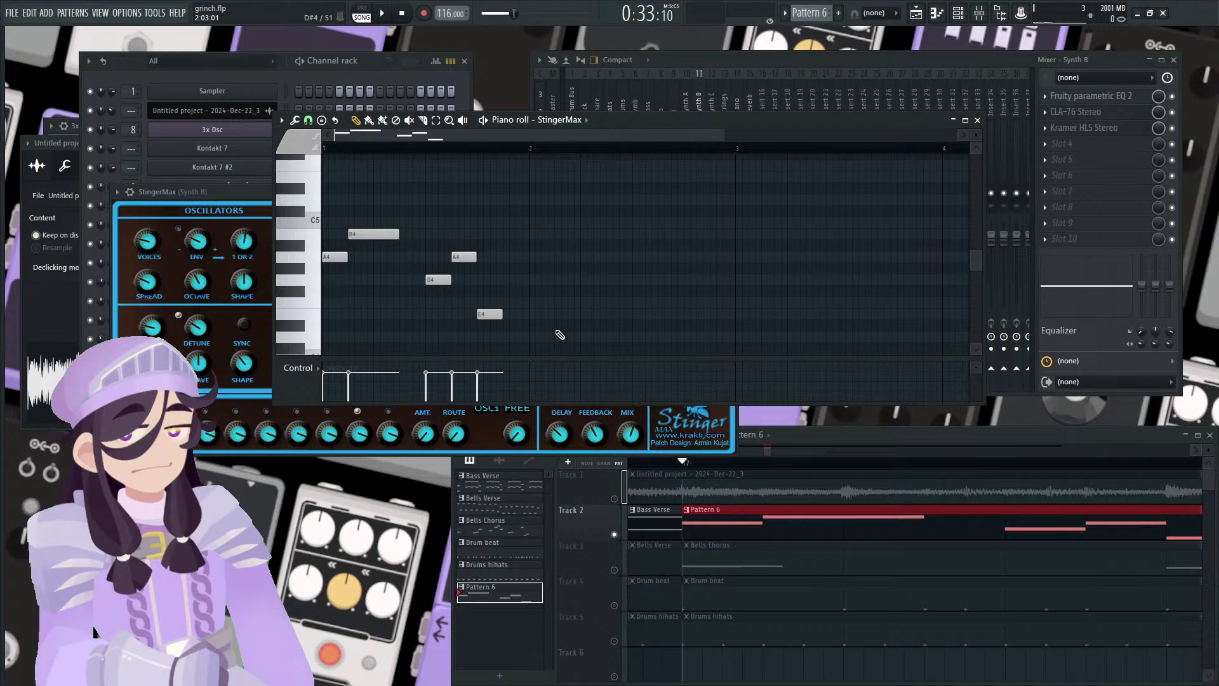
Play the StingerMax melody on Track 2 from bar 17 to check its timing
left_click(575, 515)
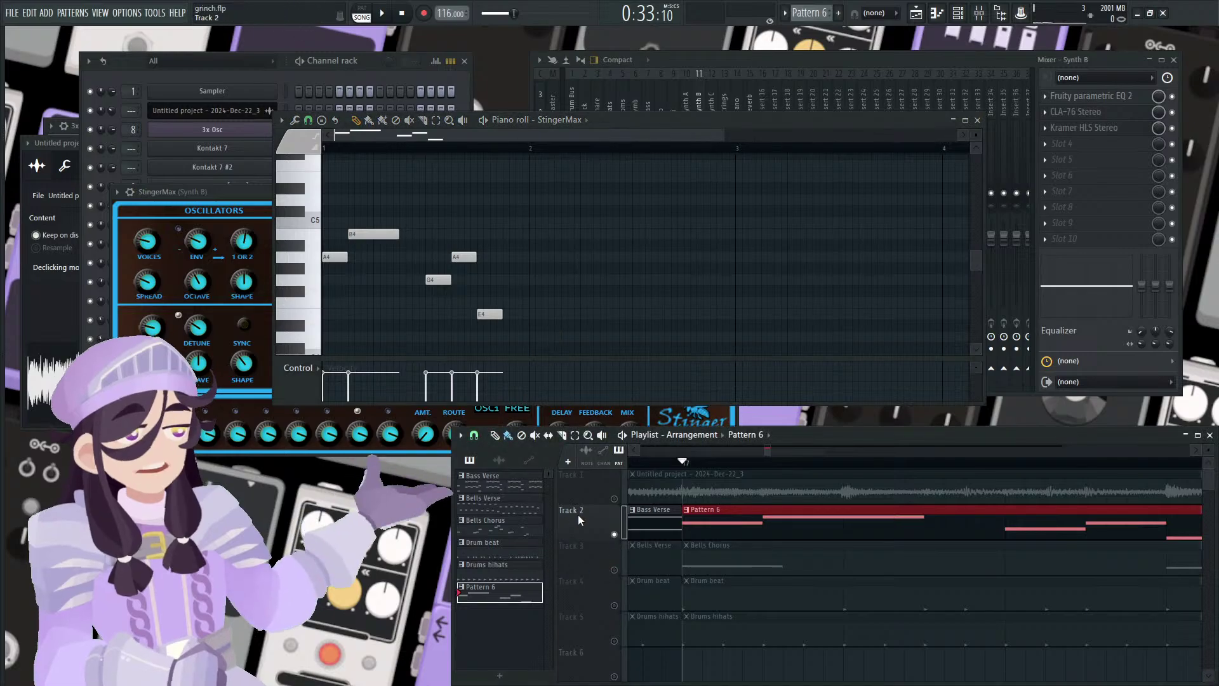
scroll(570, 535, "down", 2)
key("space")
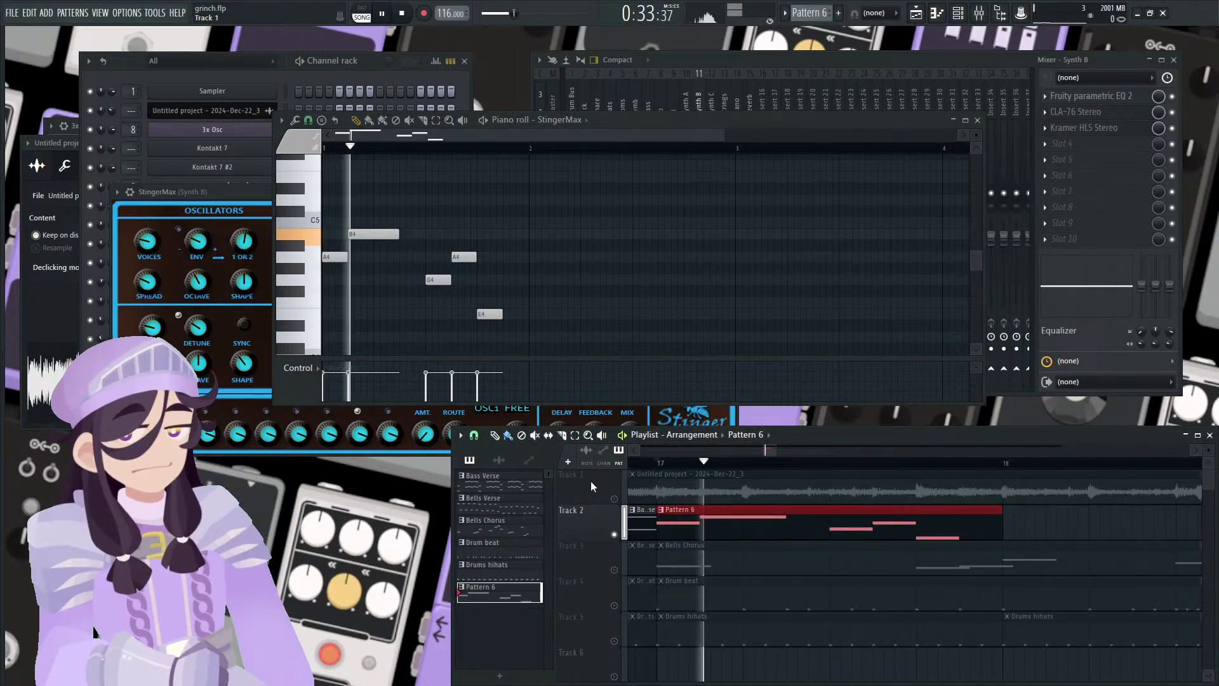
key("space")
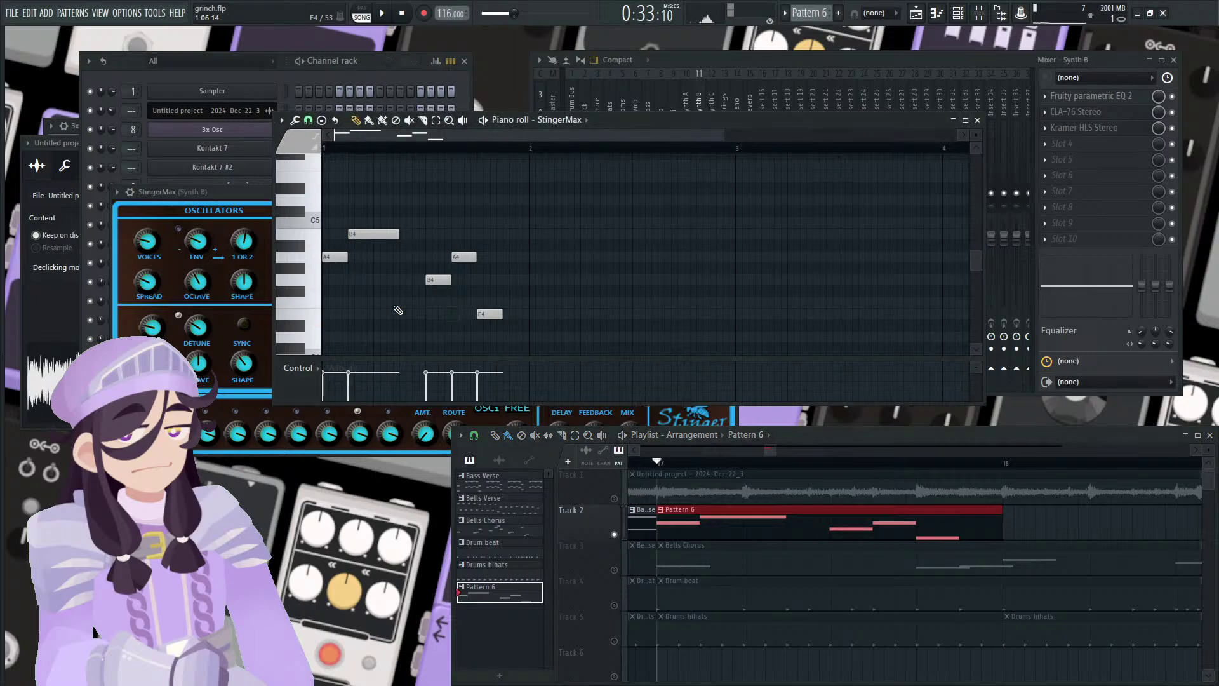
Trim the B4 note, shift G4 to step 7, the second A4 to step 9 and E4 to step 15, and play the result
scroll(355, 267, "up", 2)
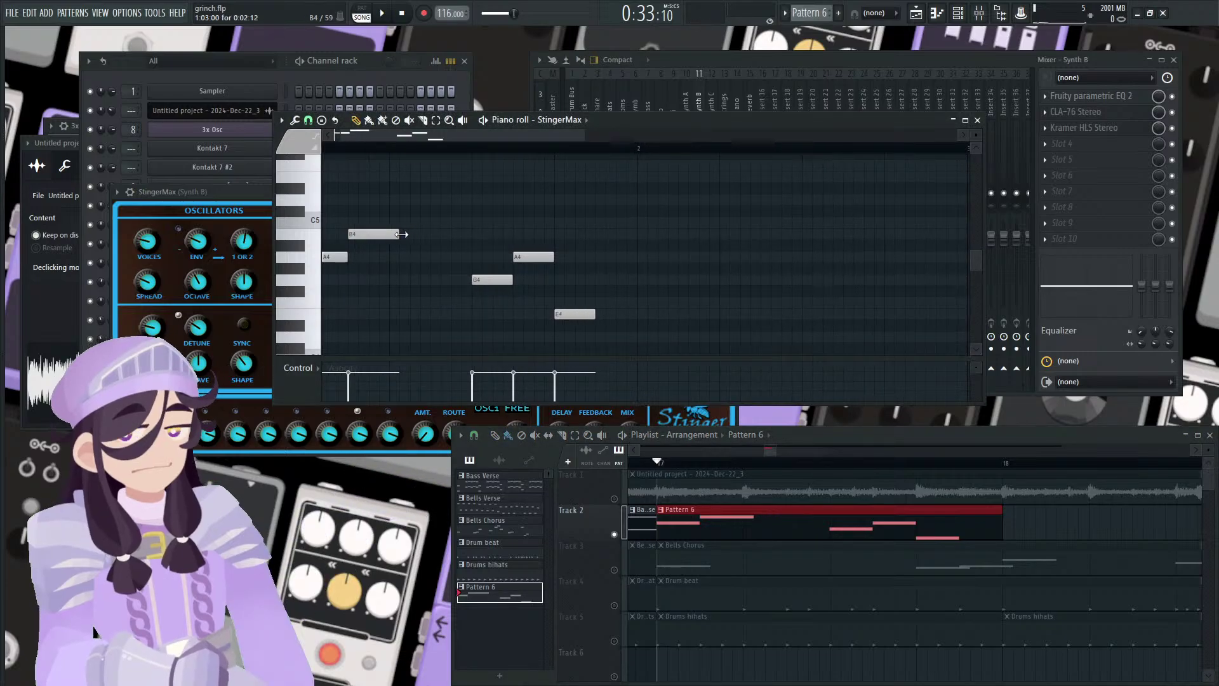
left_click_drag(591, 326, 632, 317)
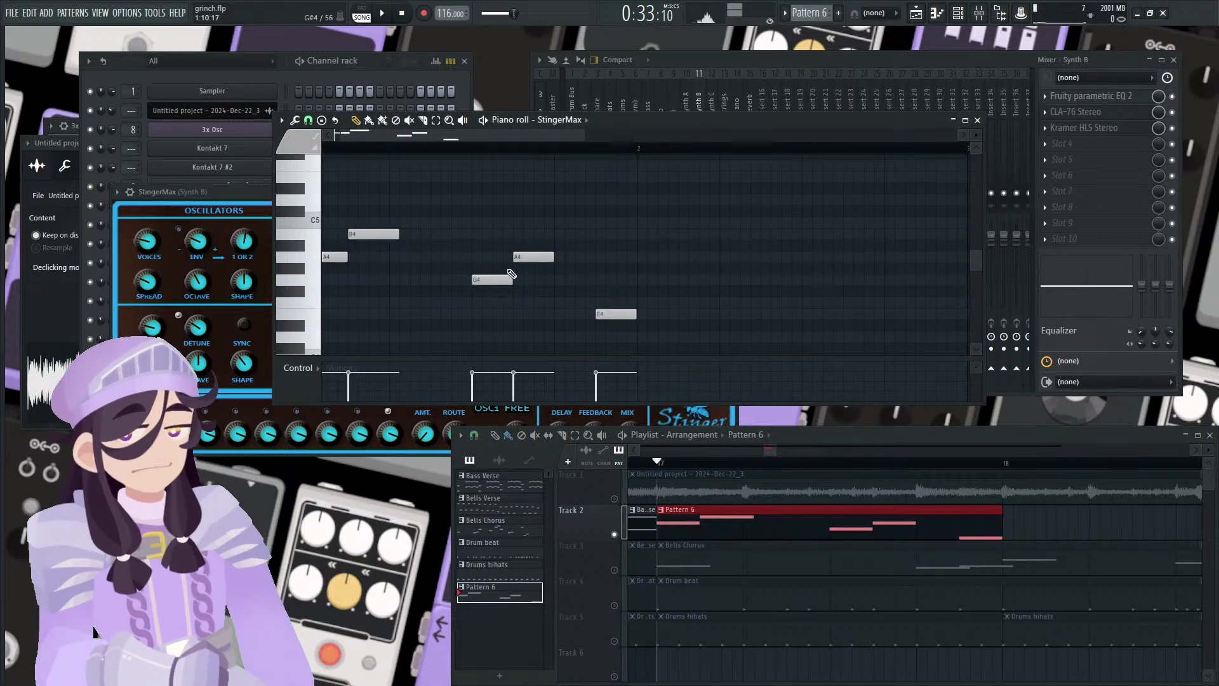
left_click_drag(499, 280, 458, 284)
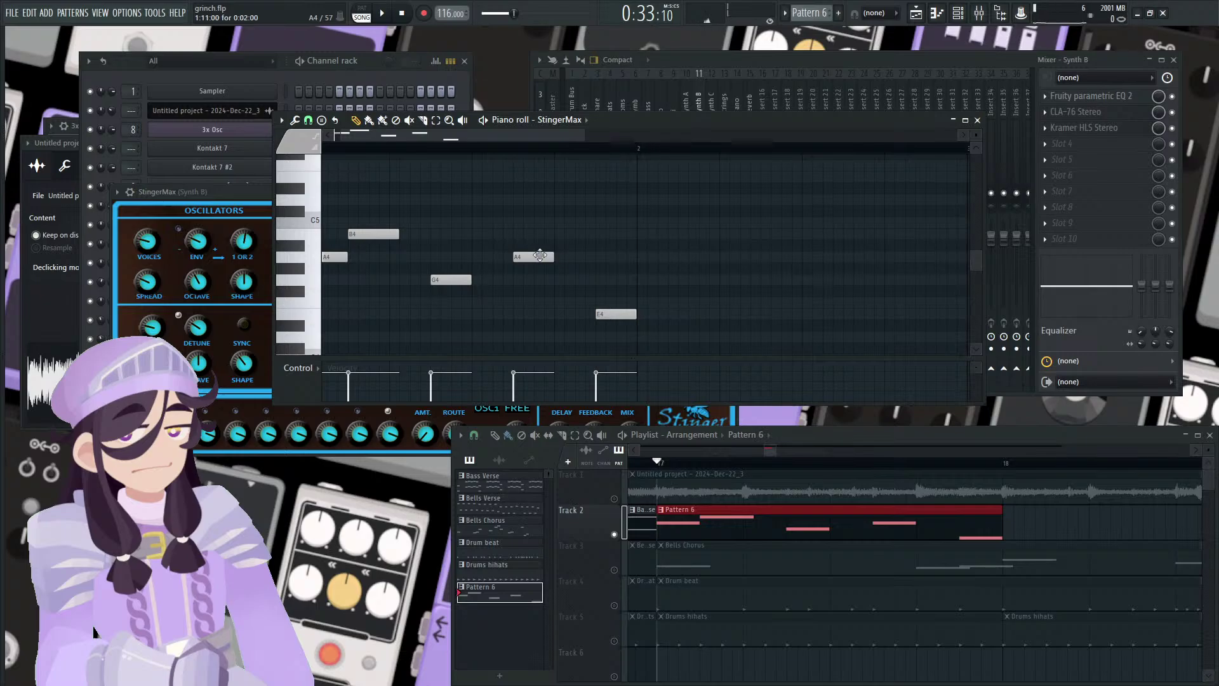
left_click_drag(537, 256, 495, 257)
key("space")
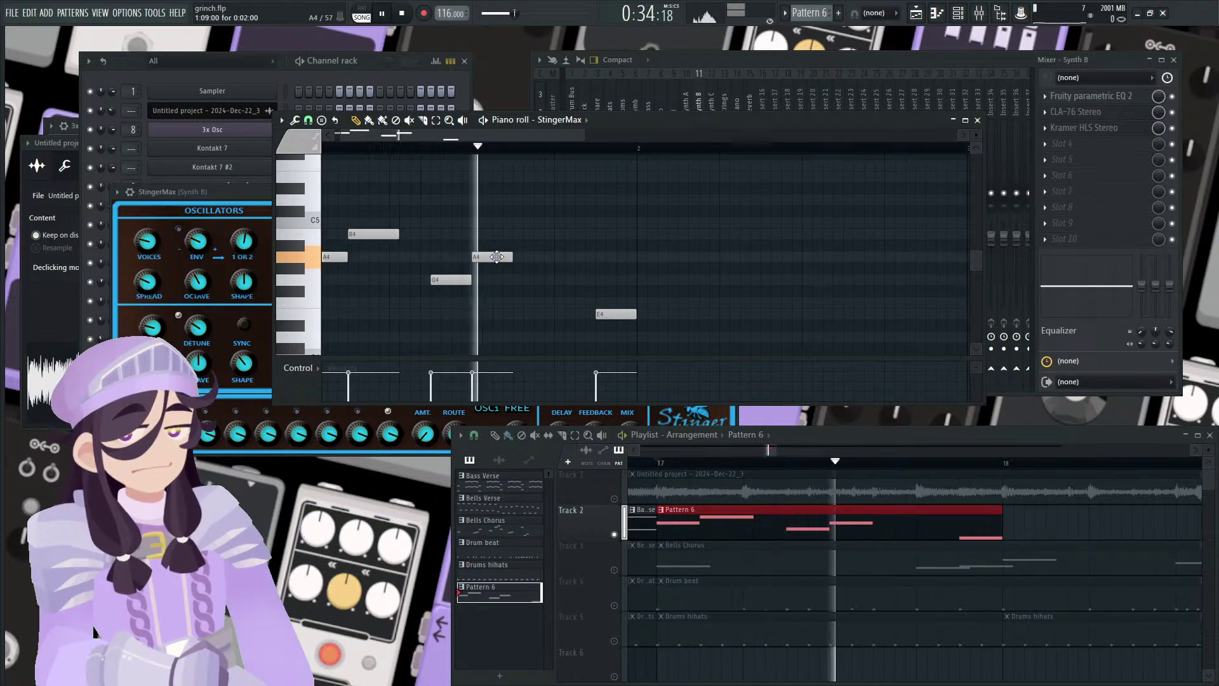
key("space")
Move the E4 note to step 13, play it, and extend it to the end of bar 1
left_click_drag(611, 313, 570, 314)
key("space")
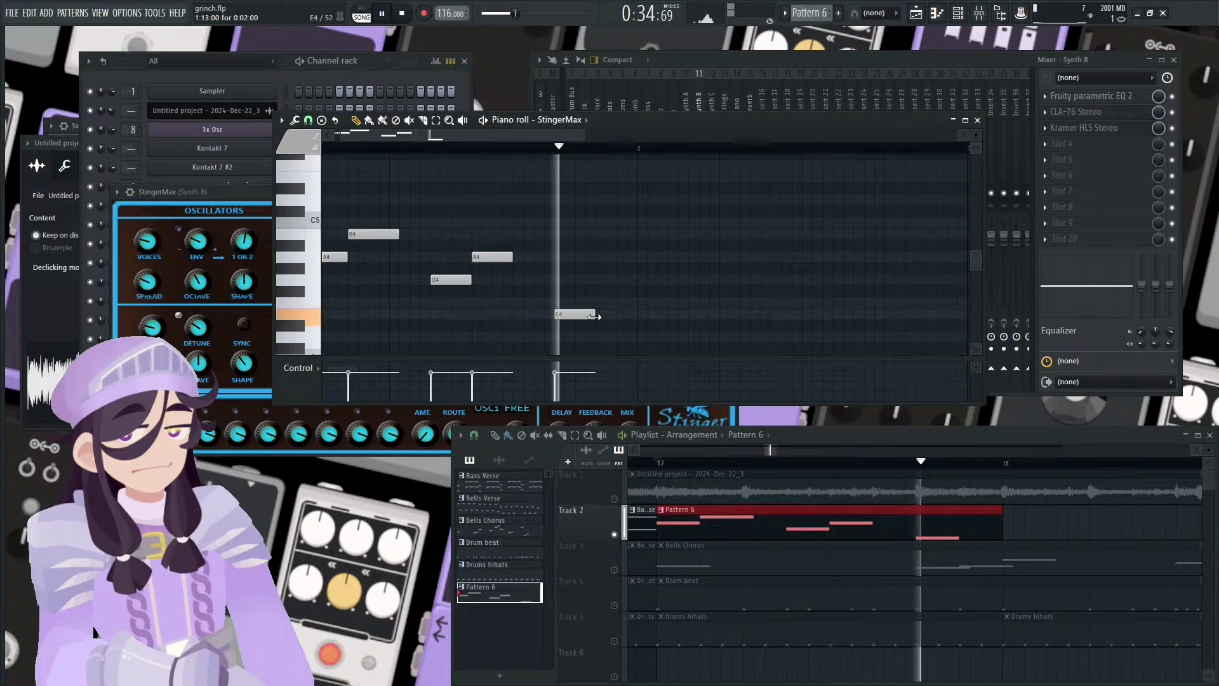
key("space")
left_click_drag(594, 316, 638, 321)
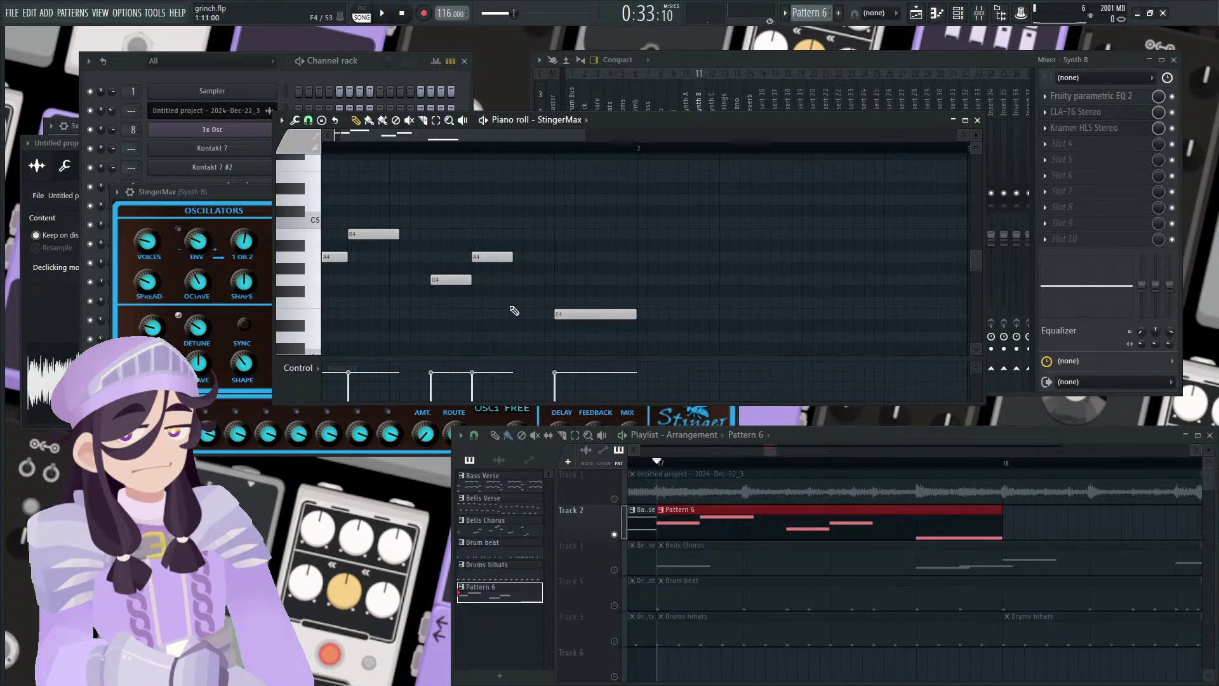
scroll(462, 274, "down", 3)
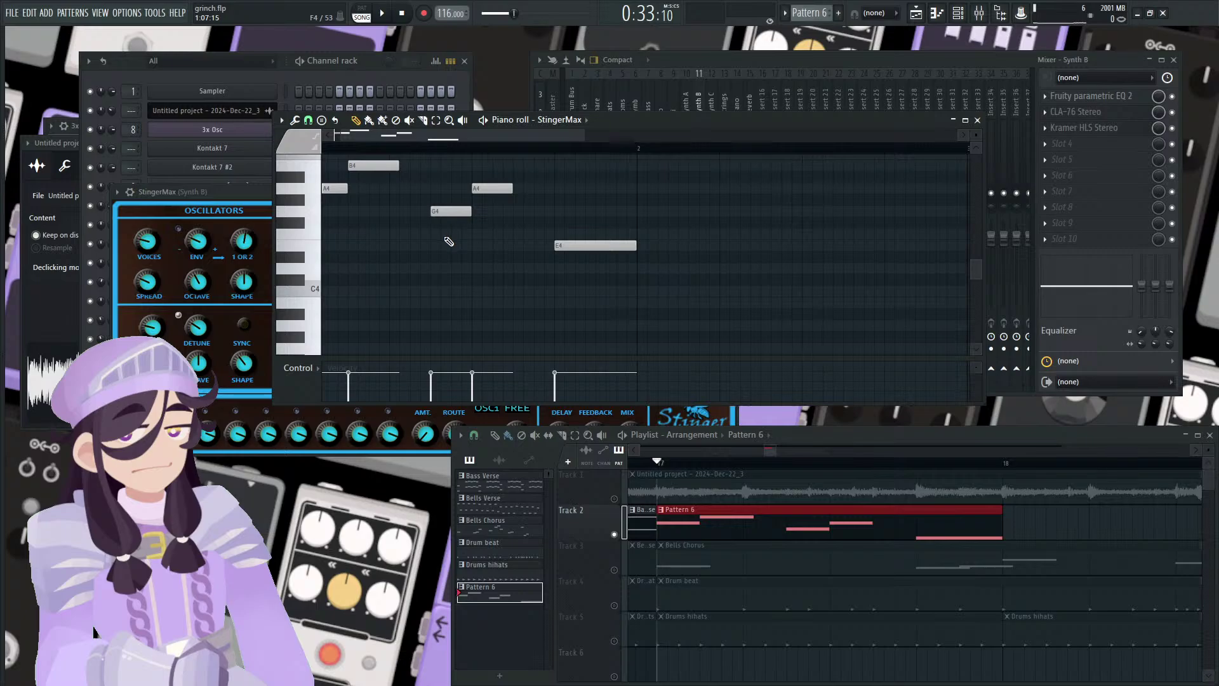
Try an A#4 note and an F#4 note at step 11 of bar 1, removing each one again
scroll(445, 242, "up", 2)
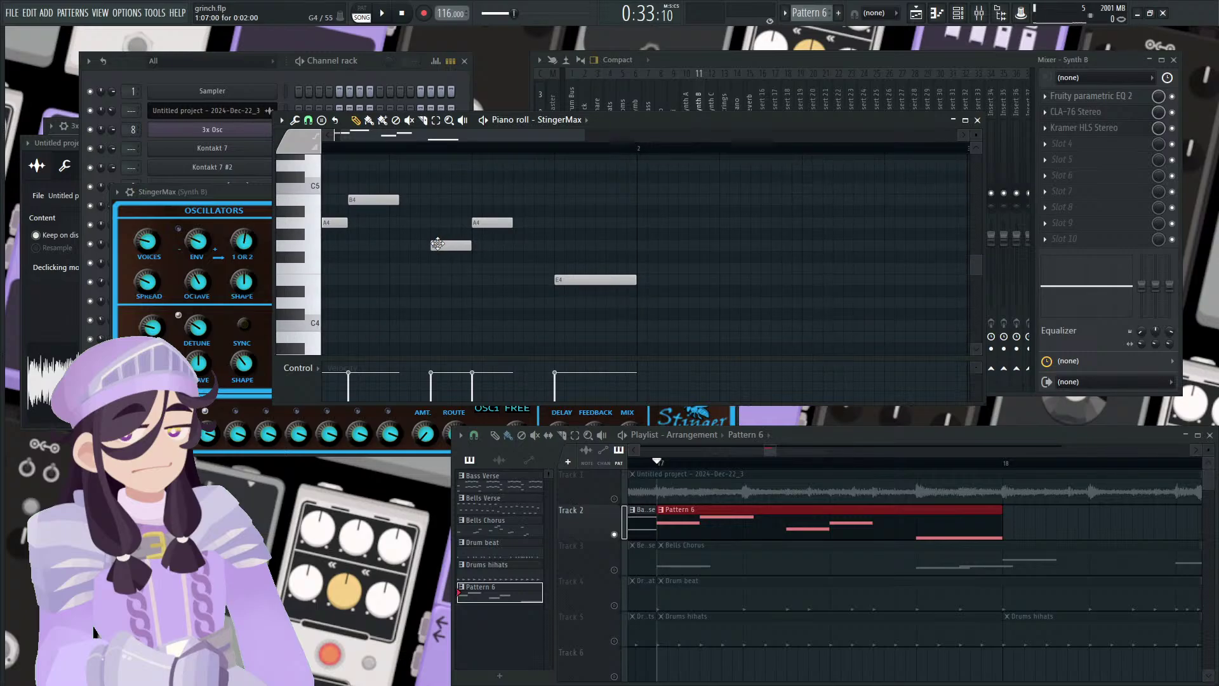
scroll(438, 244, "up", 2)
left_click(495, 246)
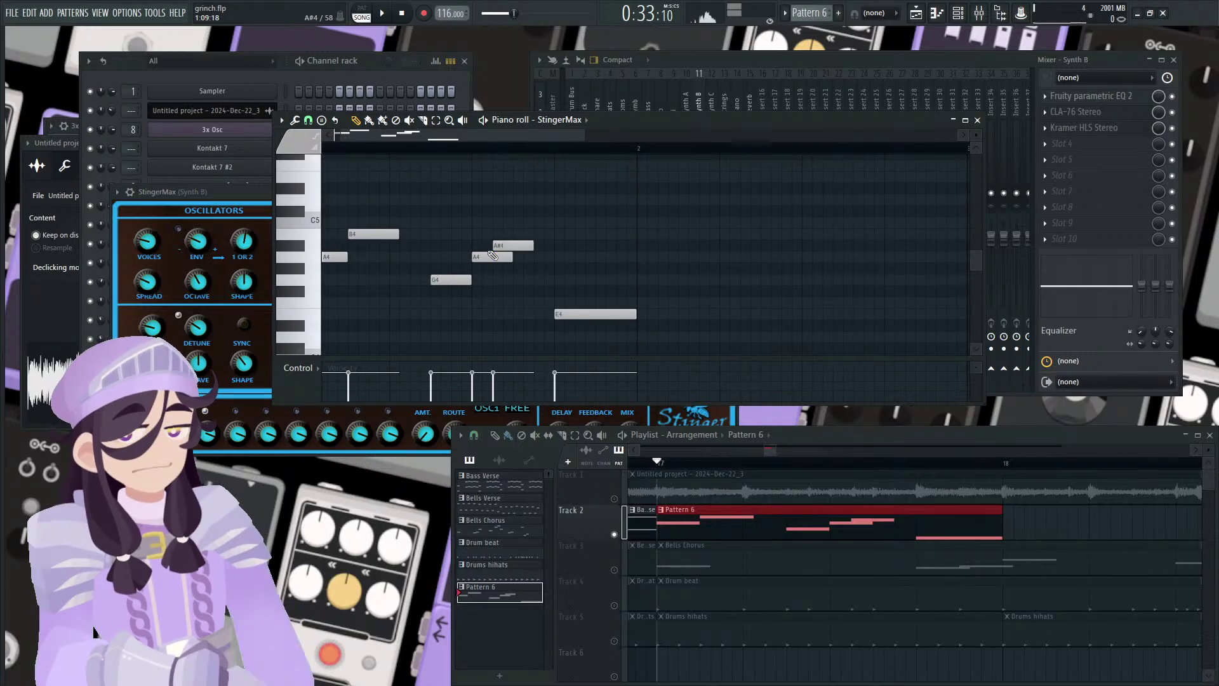
right_click(494, 250)
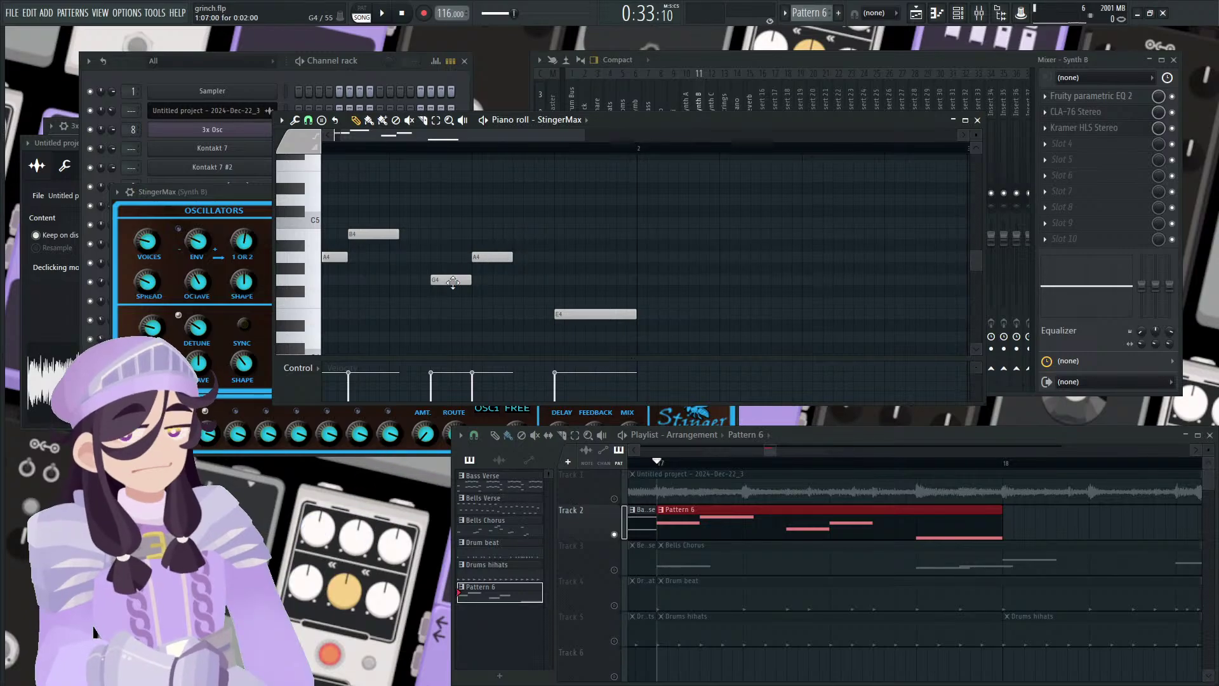
left_click(524, 292)
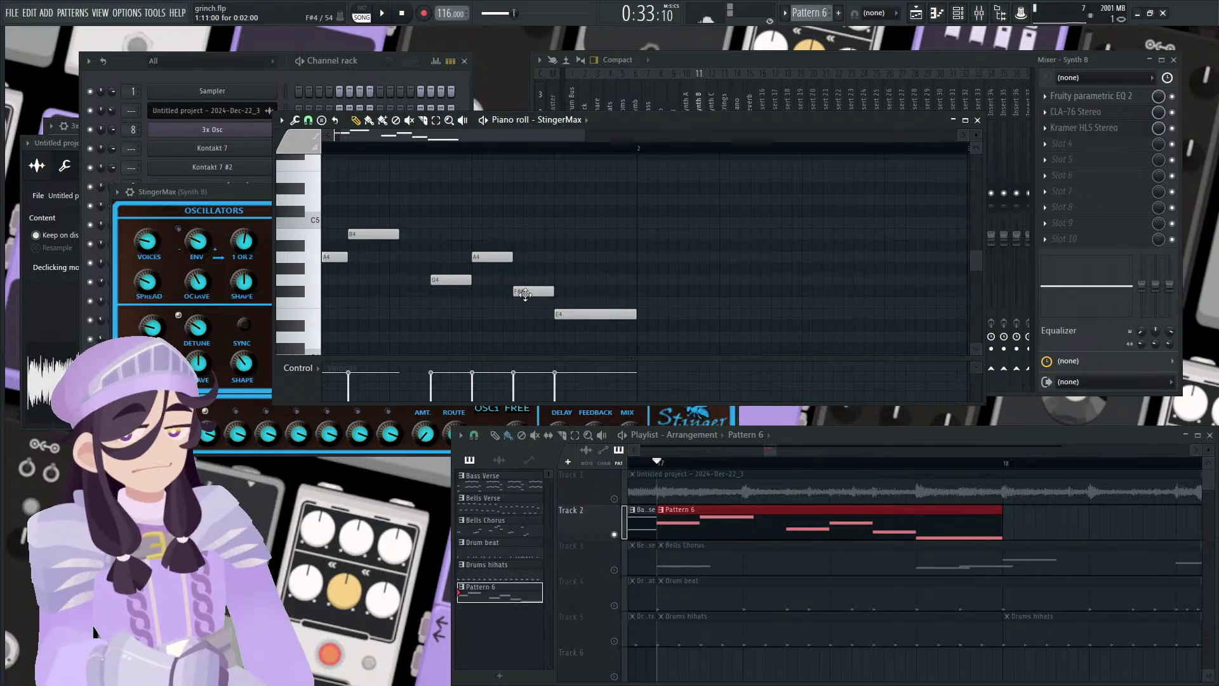
right_click(525, 293)
scroll(512, 286, "down", 2)
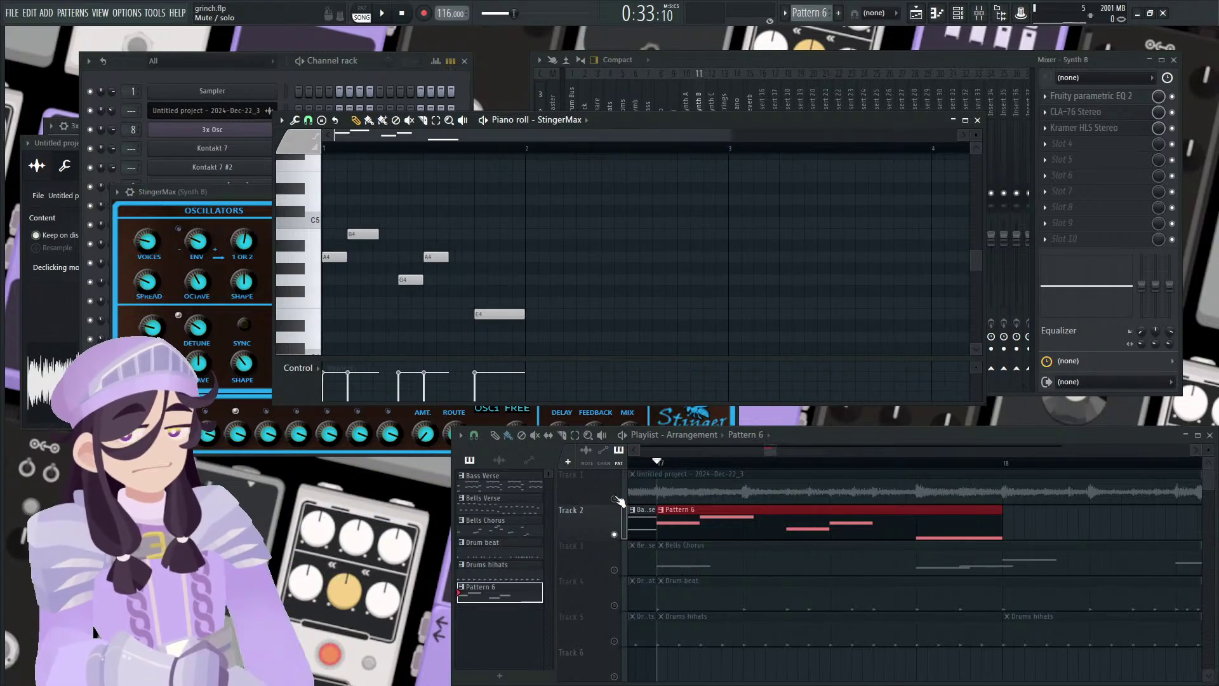
Unmute Track 1 and play the reference audio together with the StingerMax melody from bar 17
left_click(615, 498)
key("space")
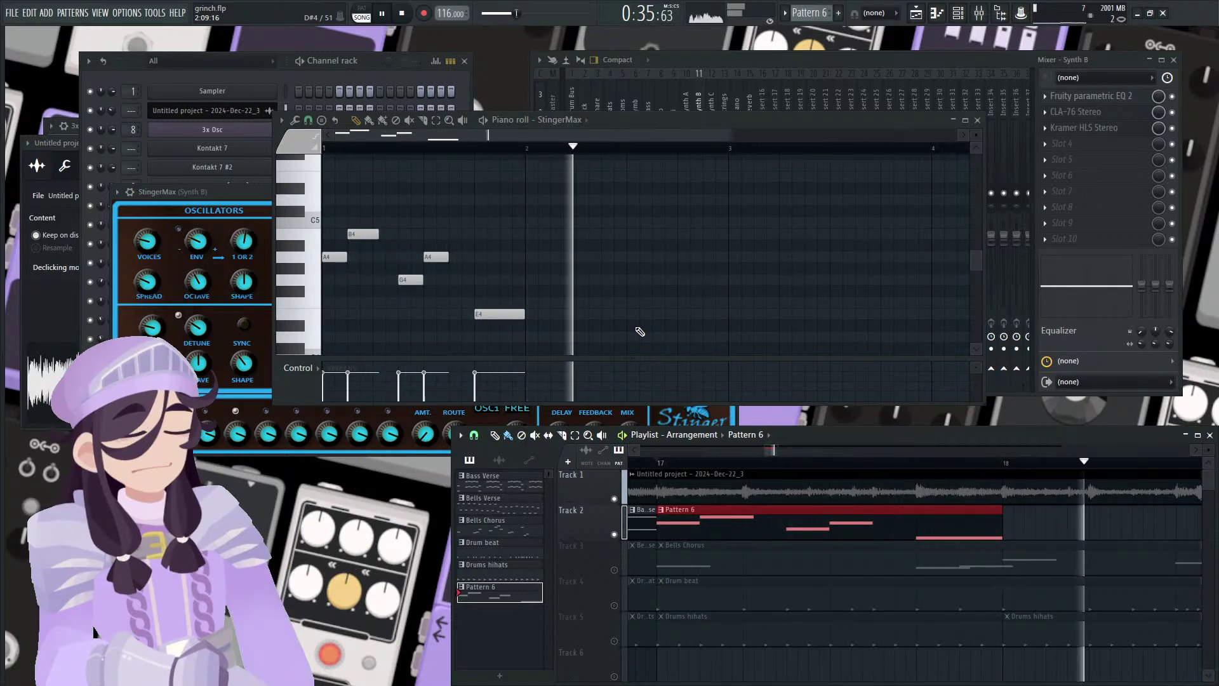
key("space")
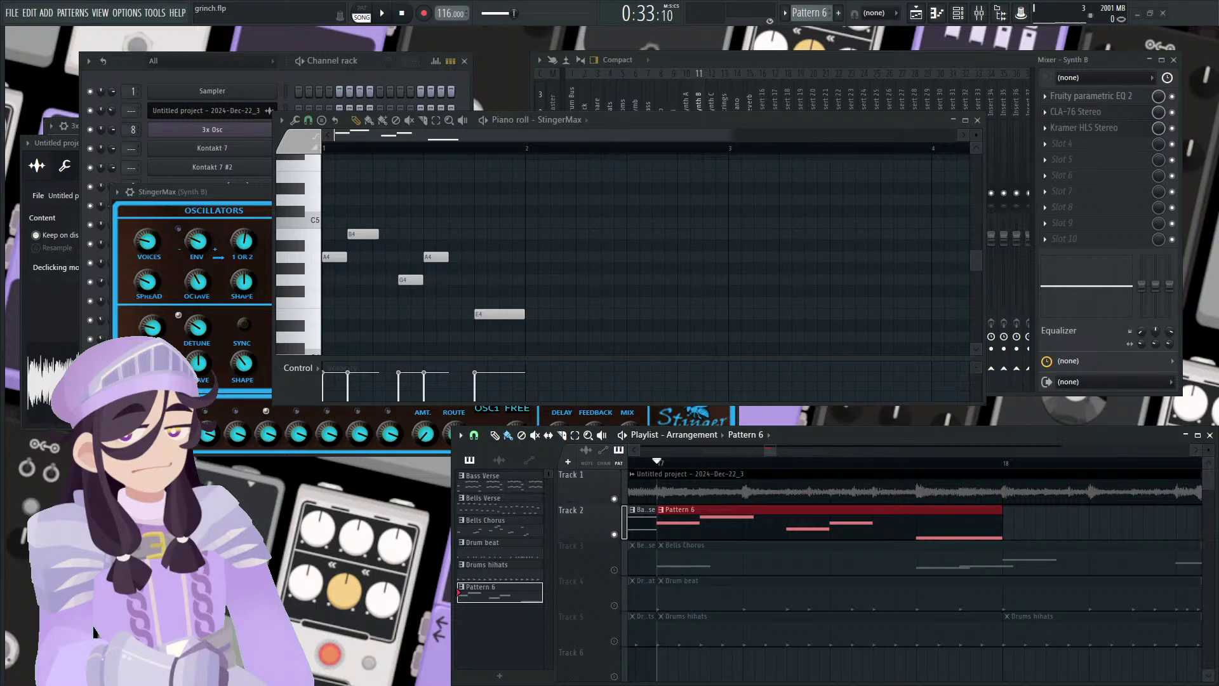
Add half-beat C5 and D5 notes at steps 1 and 3 of bar 2 and play them against the reference
left_click(559, 279)
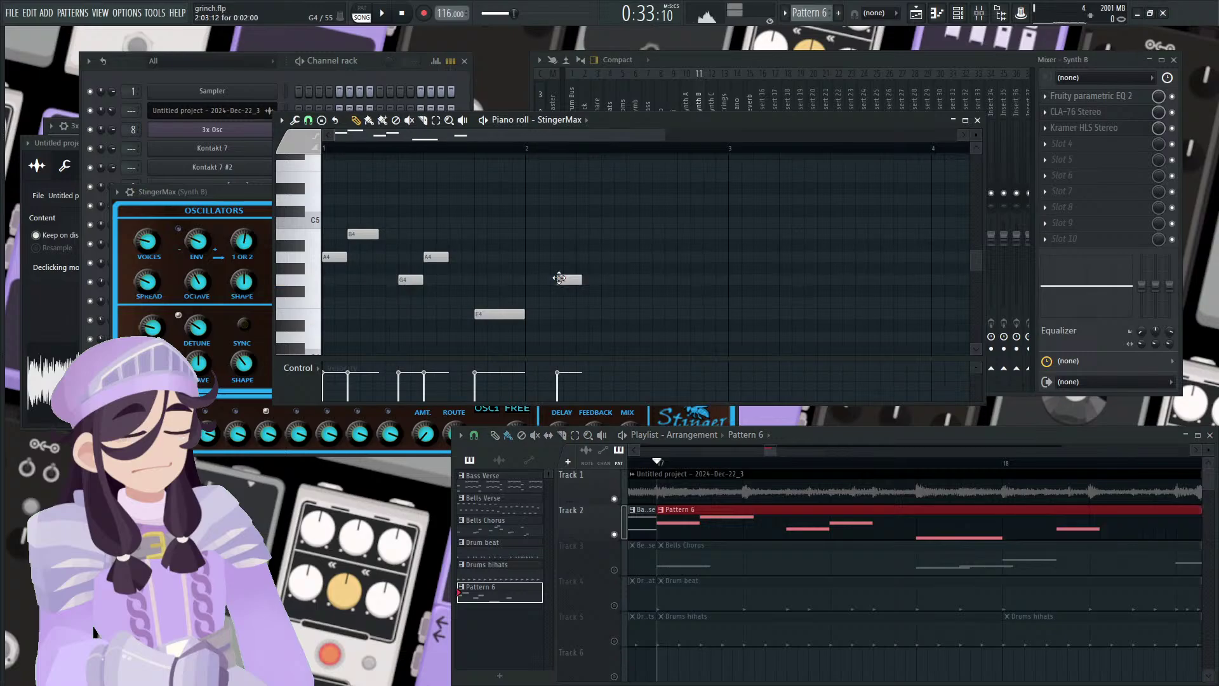
left_click_drag(558, 277, 540, 220)
scroll(553, 273, "up", 1)
left_click(564, 235)
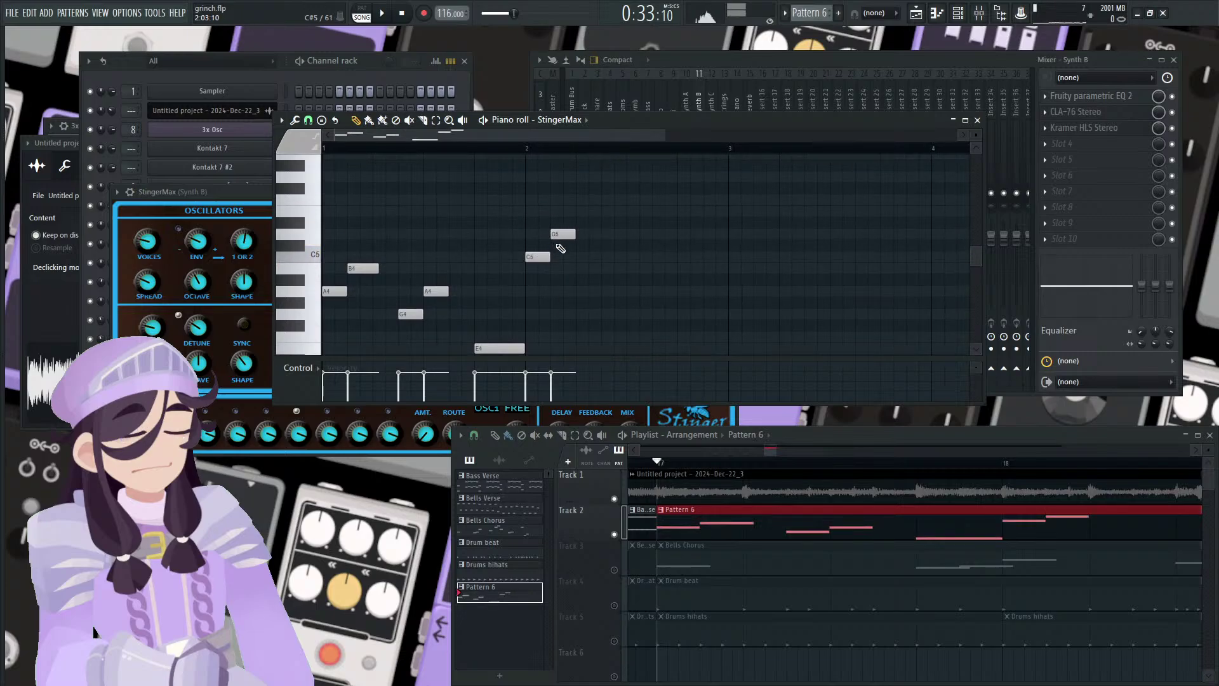
left_click(510, 154)
key("space")
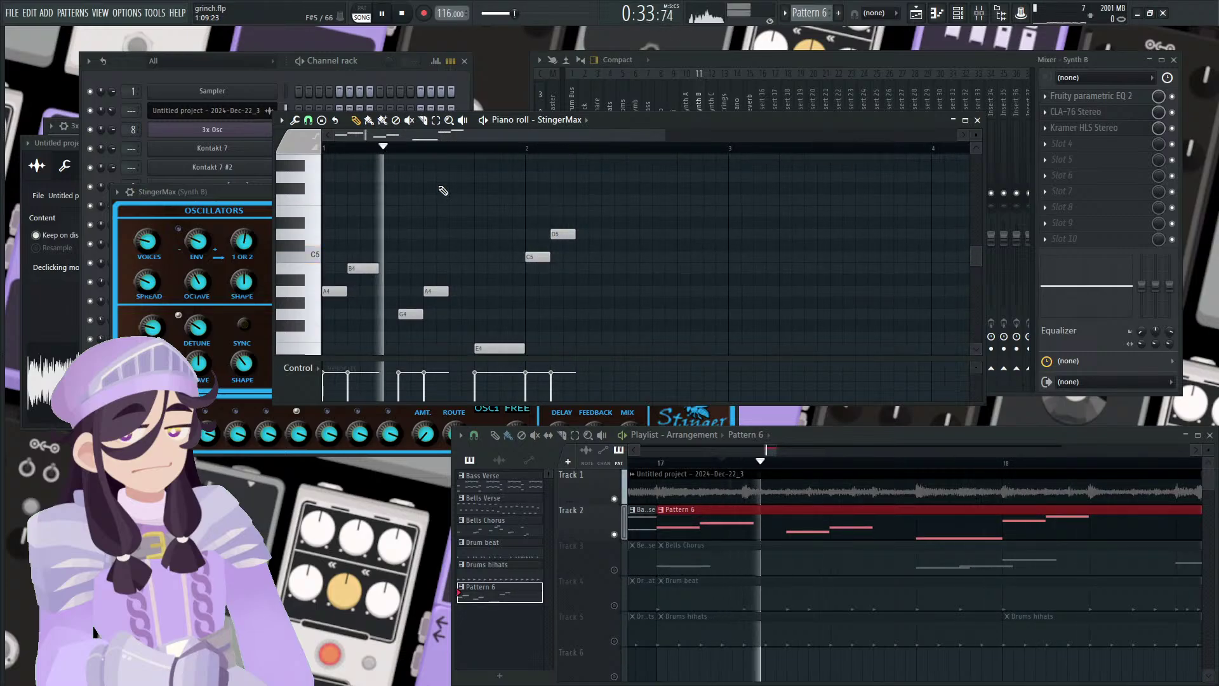
scroll(559, 251, "up", 3)
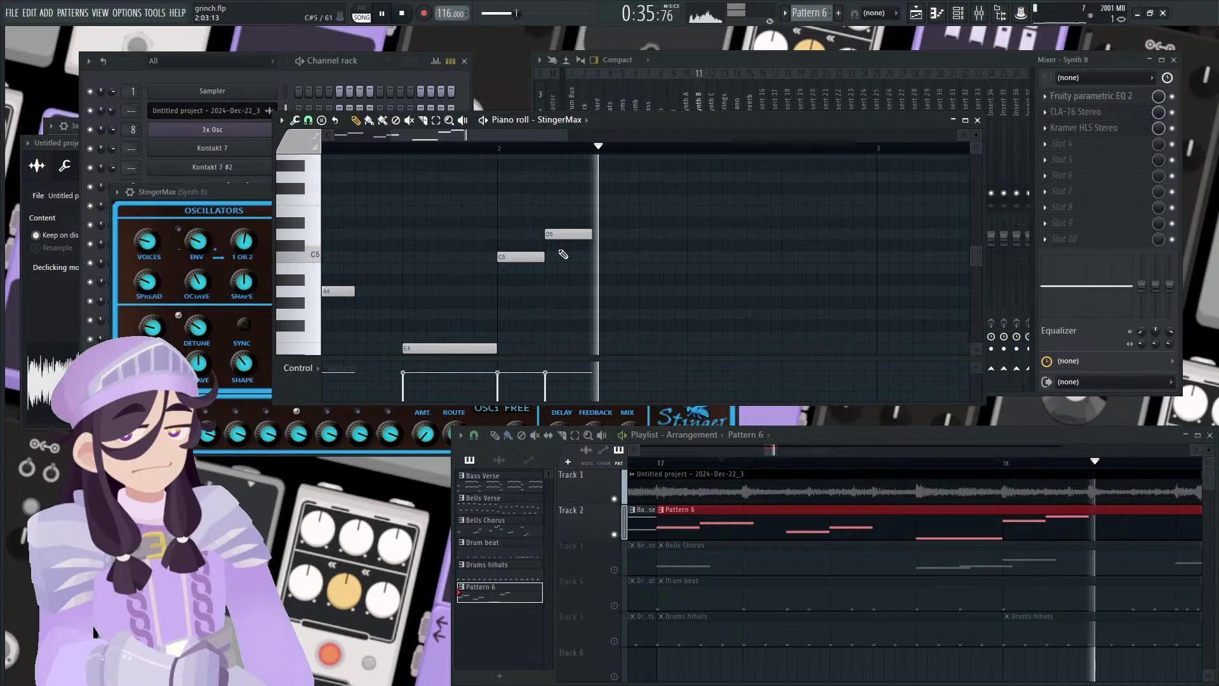
key("space")
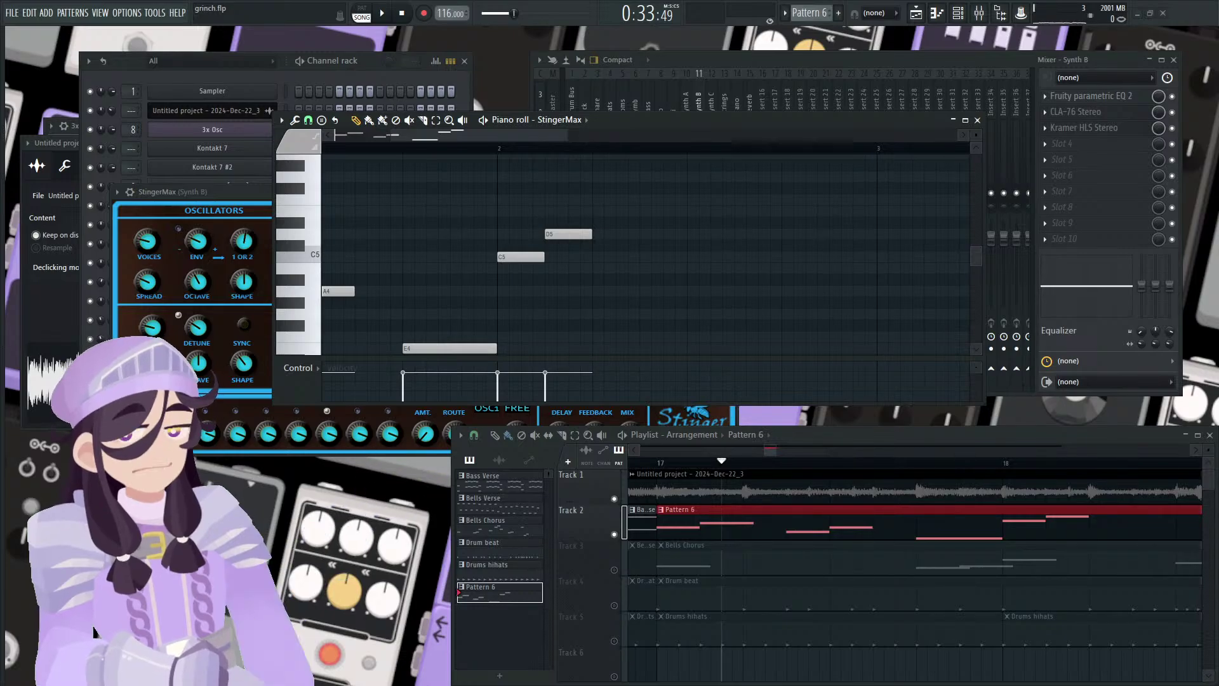
Add half-beat A4 and C5 notes at steps 9 and 11 of bar 2
left_click(636, 302)
key("space")
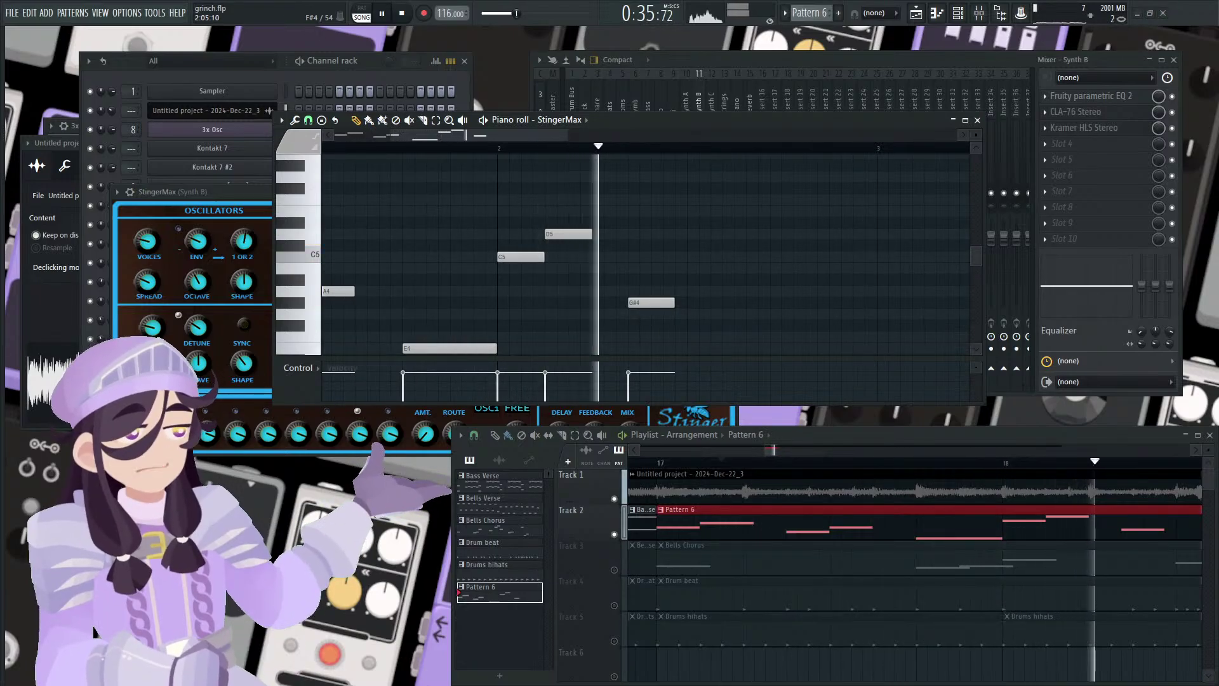
key("space")
scroll(642, 317, "down", 3)
left_click_drag(653, 224, 760, 188)
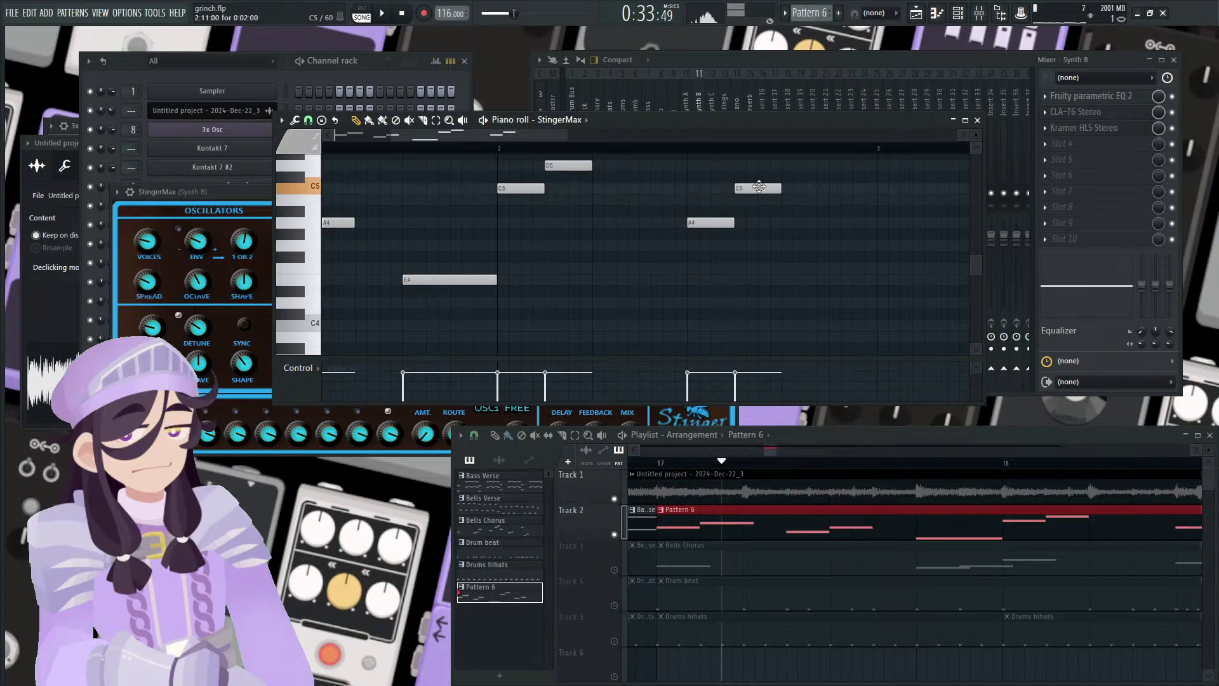
Move the bar 2 A4 note to step 7 and the C5 after it to step 9, and play the result
scroll(704, 288, "up", 3)
key("space")
left_click_drag(705, 288, 660, 292)
key("space")
left_click_drag(762, 257, 714, 257)
key("space")
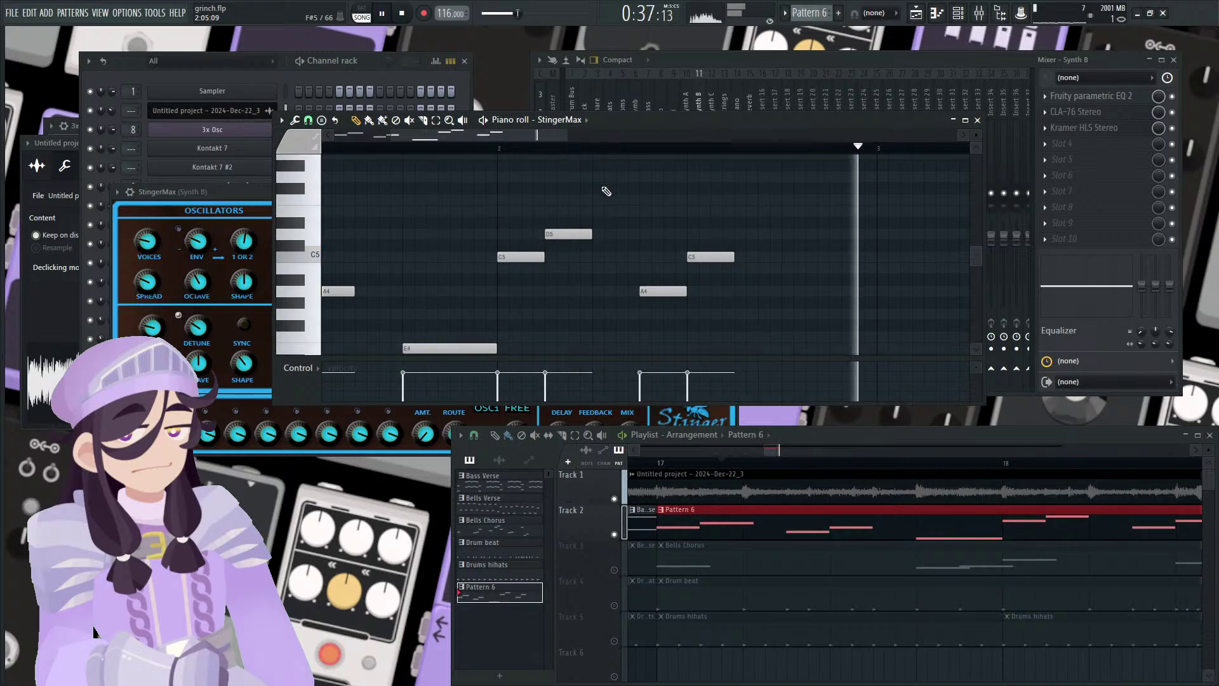
key("space")
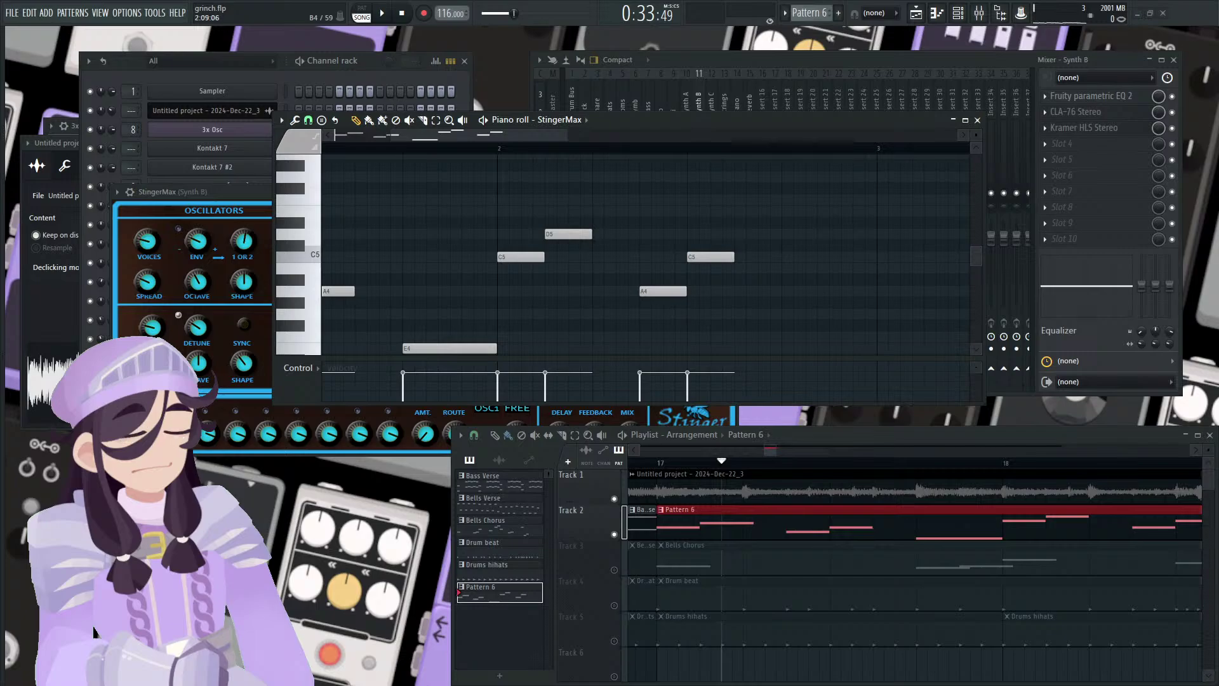
Add half-beat B4, C4 and B4 notes at steps 11, 13 and 15 of bar 2 and play them
left_click(721, 268)
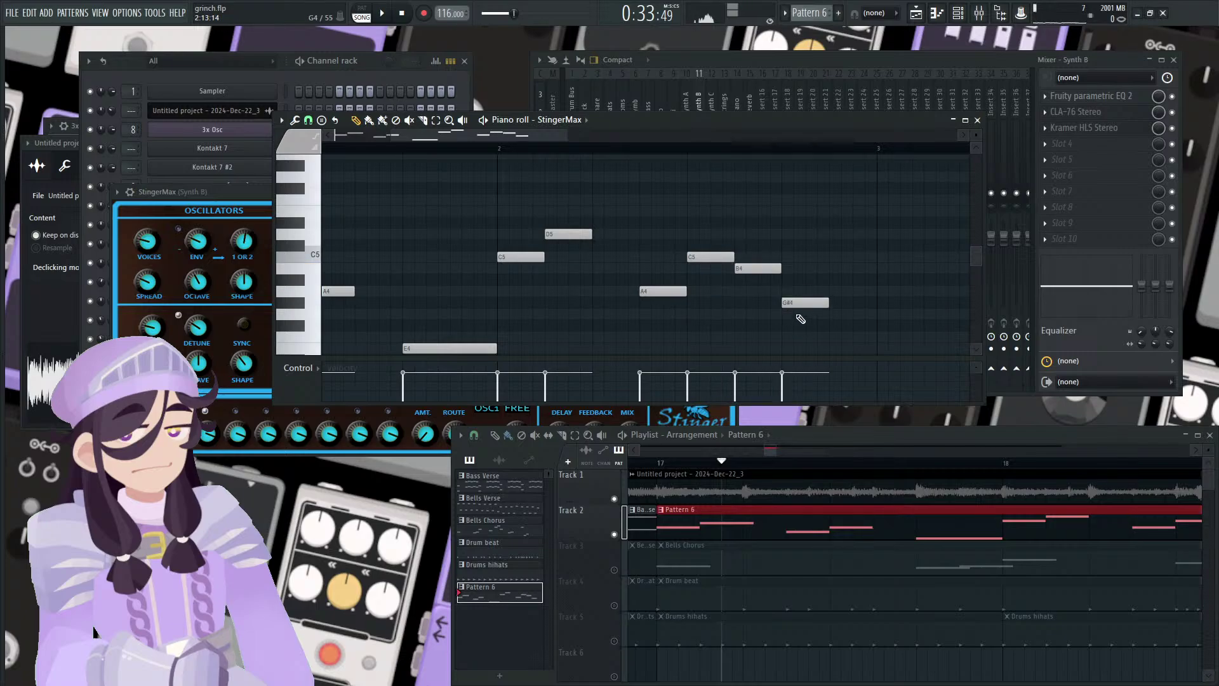
left_click_drag(801, 303, 810, 353)
left_click_drag(854, 244, 833, 256)
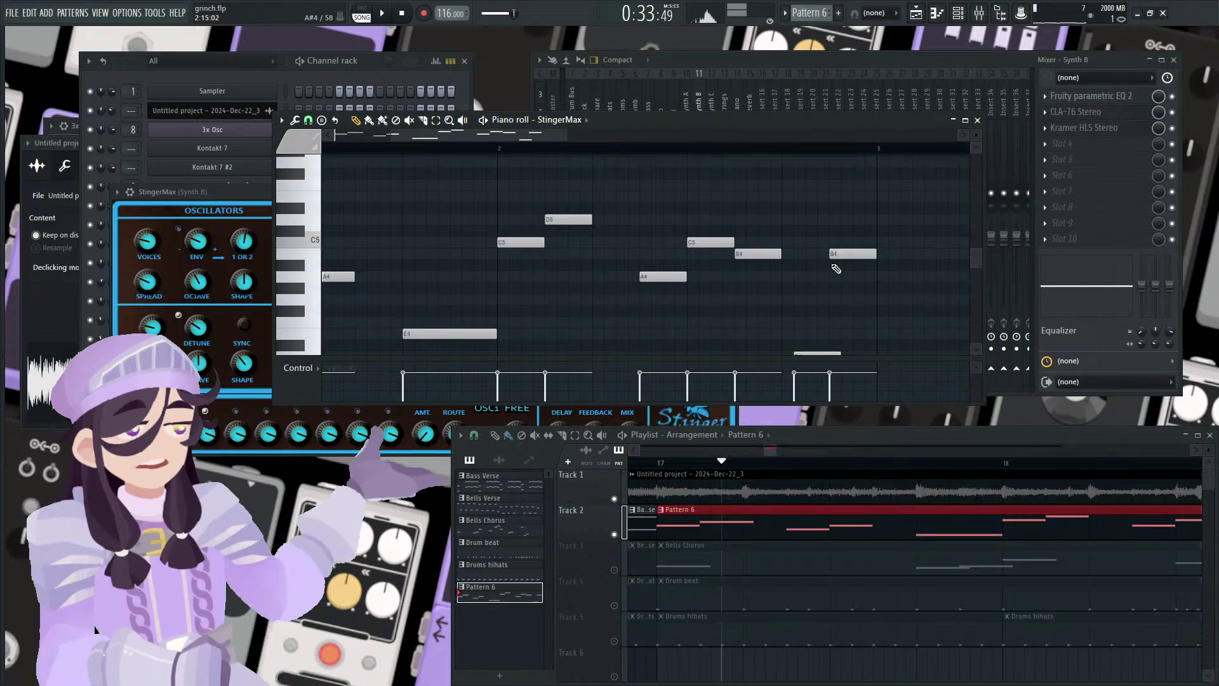
scroll(836, 268, "down", 2)
left_click_drag(802, 334, 797, 349)
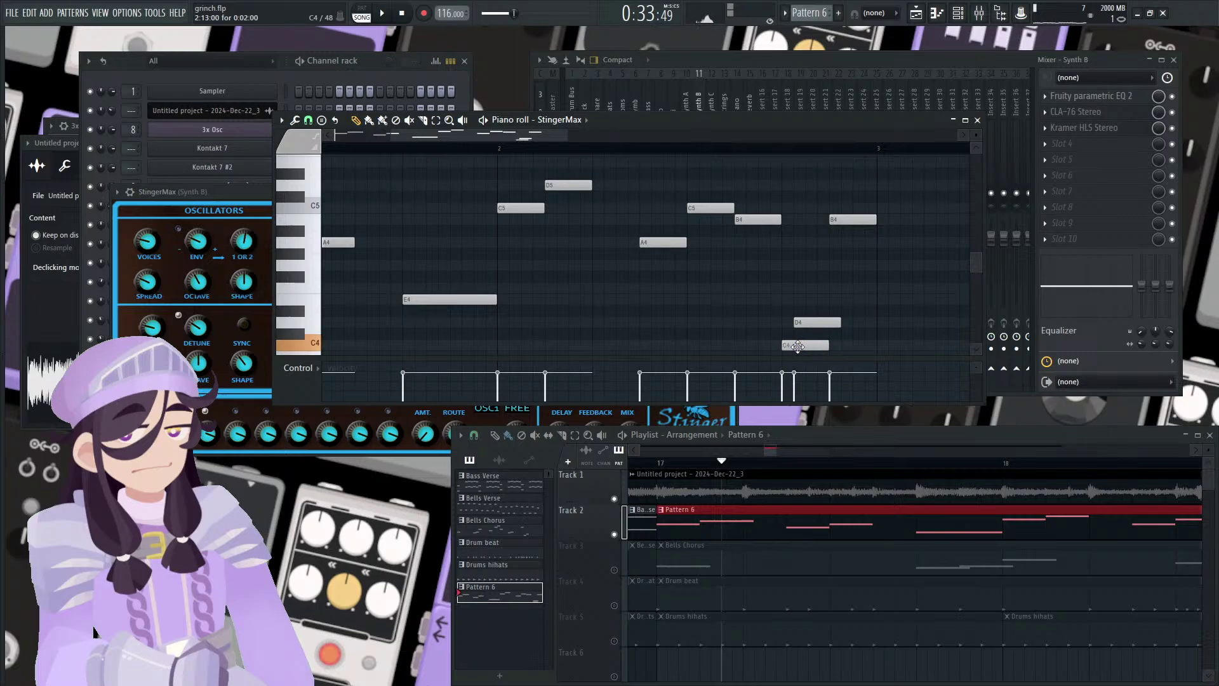
key("space")
scroll(774, 289, "down", 3)
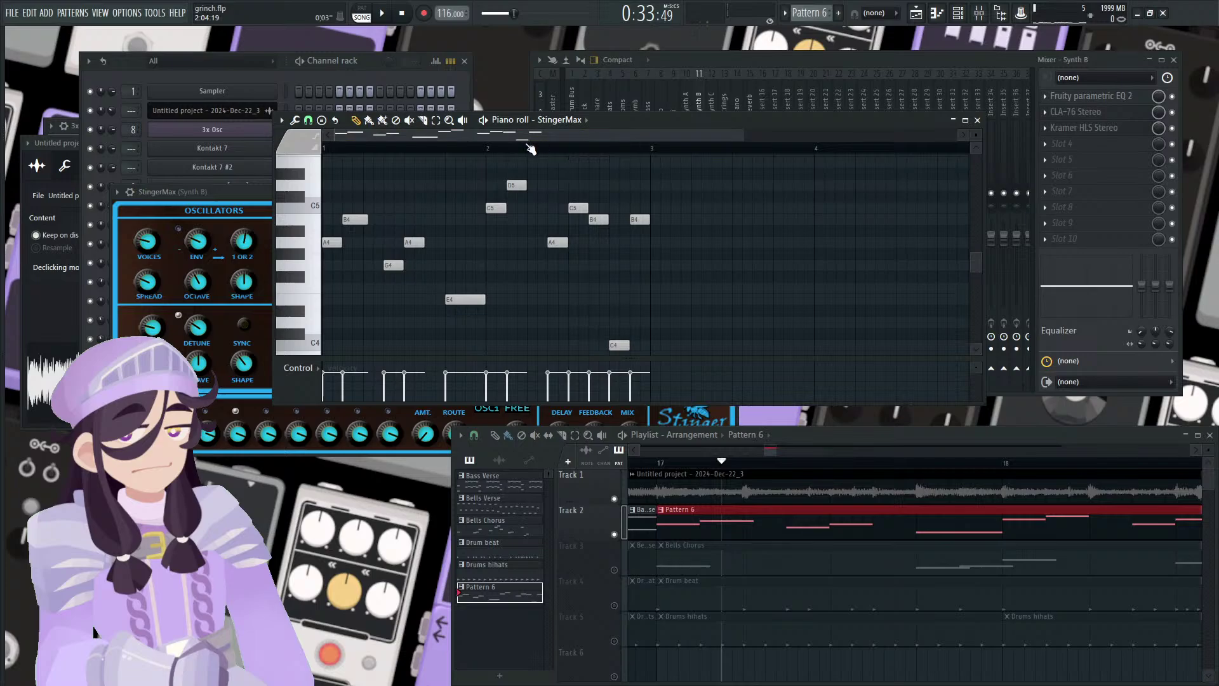
Delete one of the two bar 2 B4 notes and arrange the rest with C4 at step 13 and B4 at step 15
scroll(622, 248, "up", 4)
left_click_drag(572, 219, 635, 219)
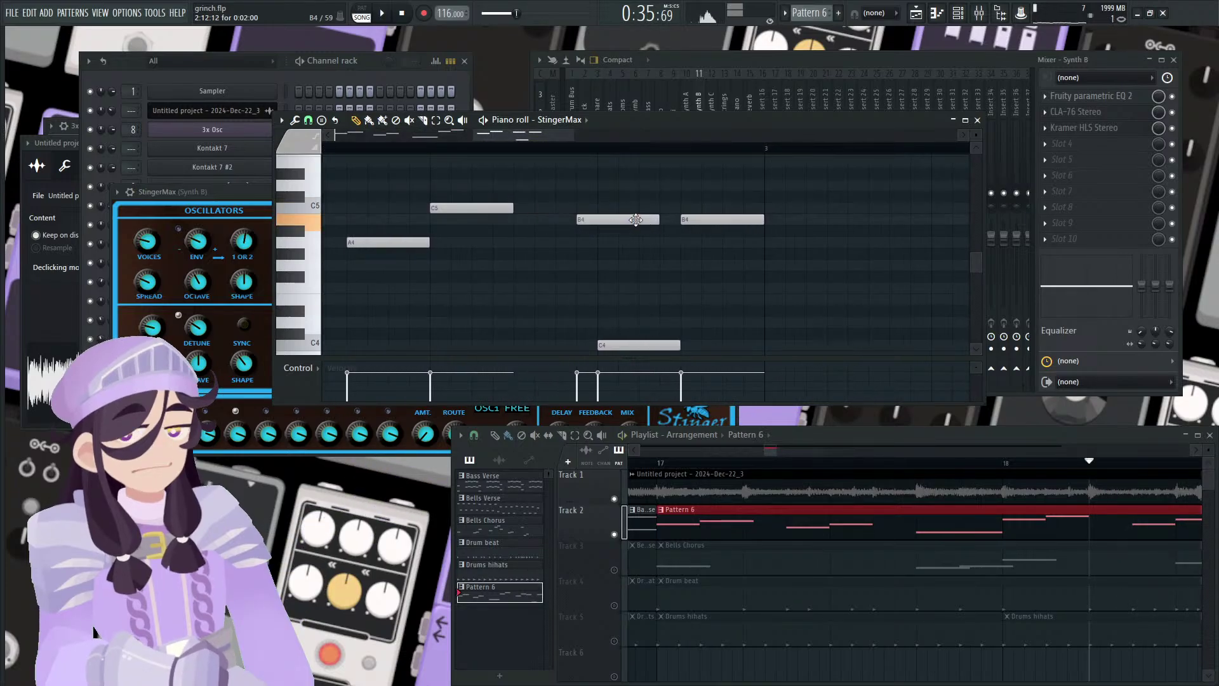
left_click_drag(635, 345, 718, 349)
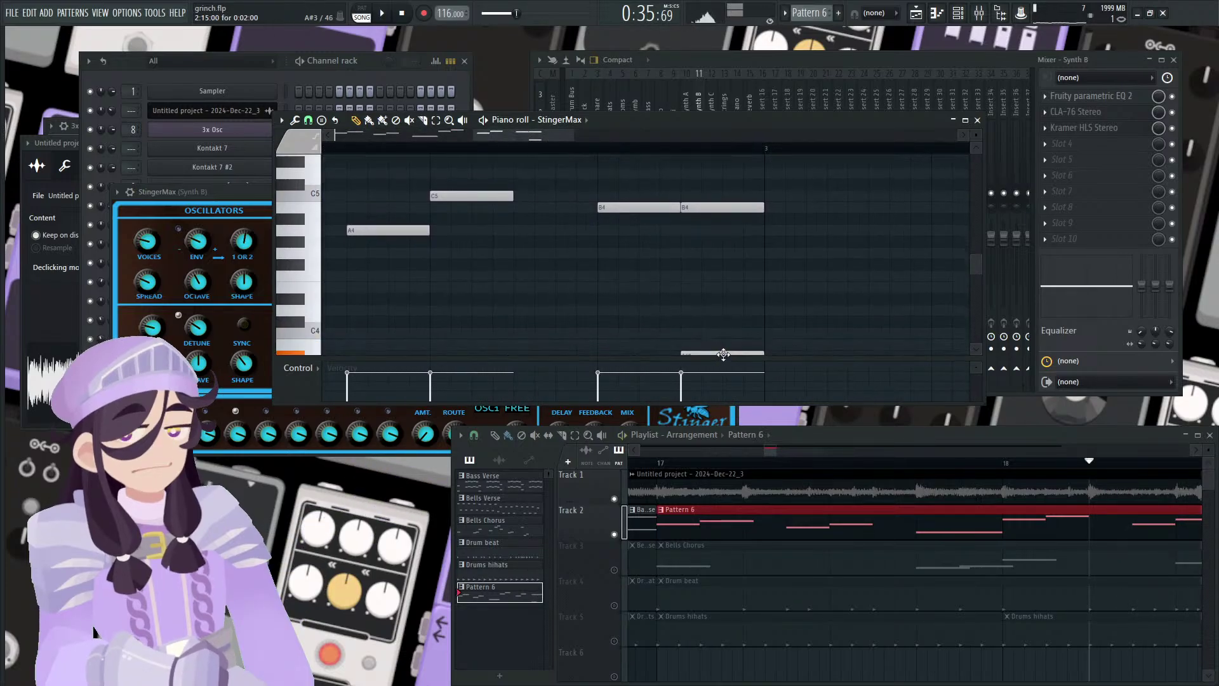
right_click(736, 205)
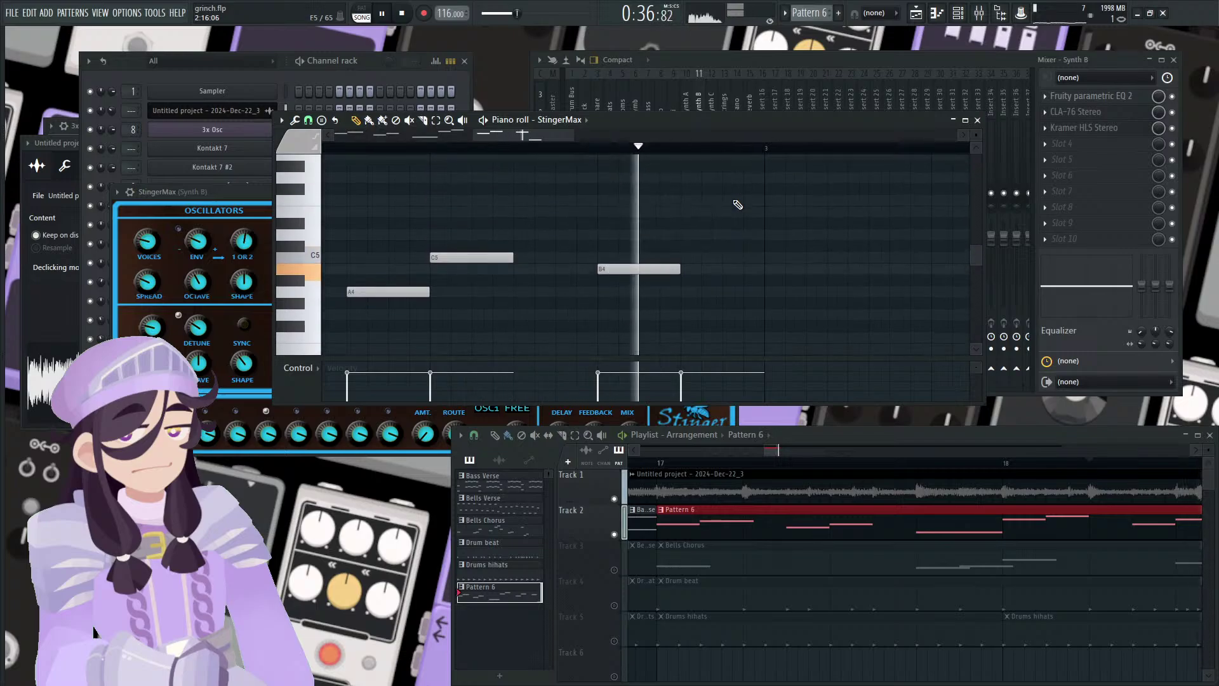
left_click_drag(690, 348, 561, 343)
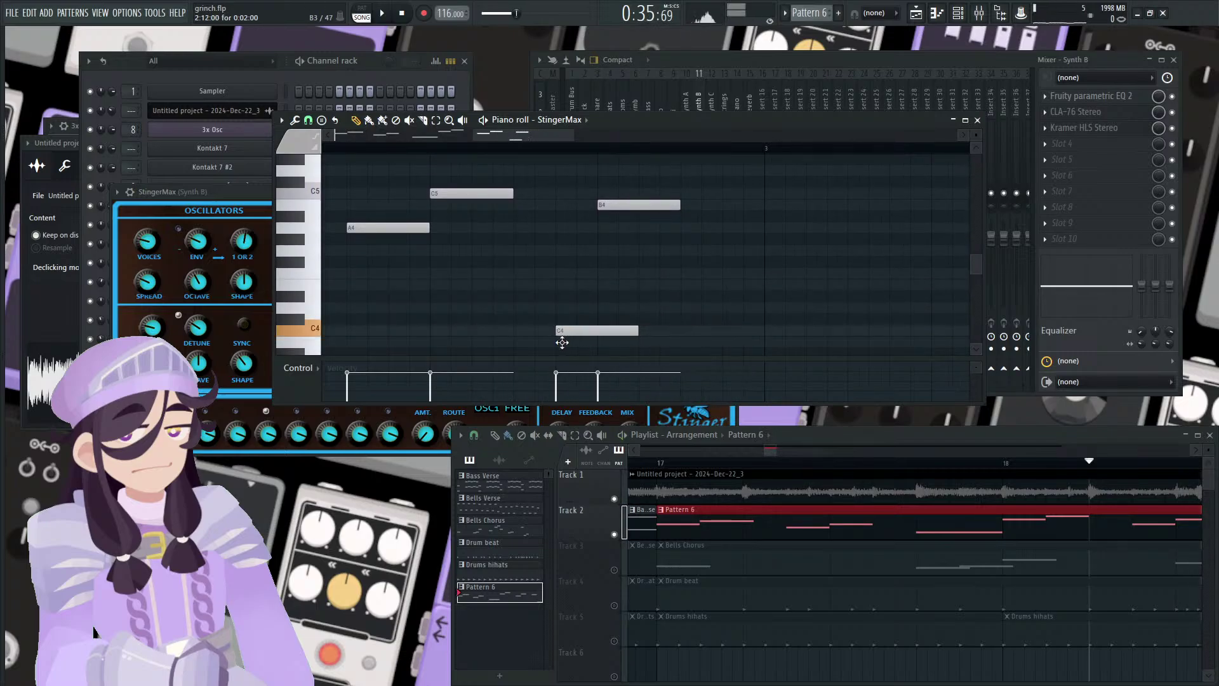
left_click_drag(643, 203, 726, 205)
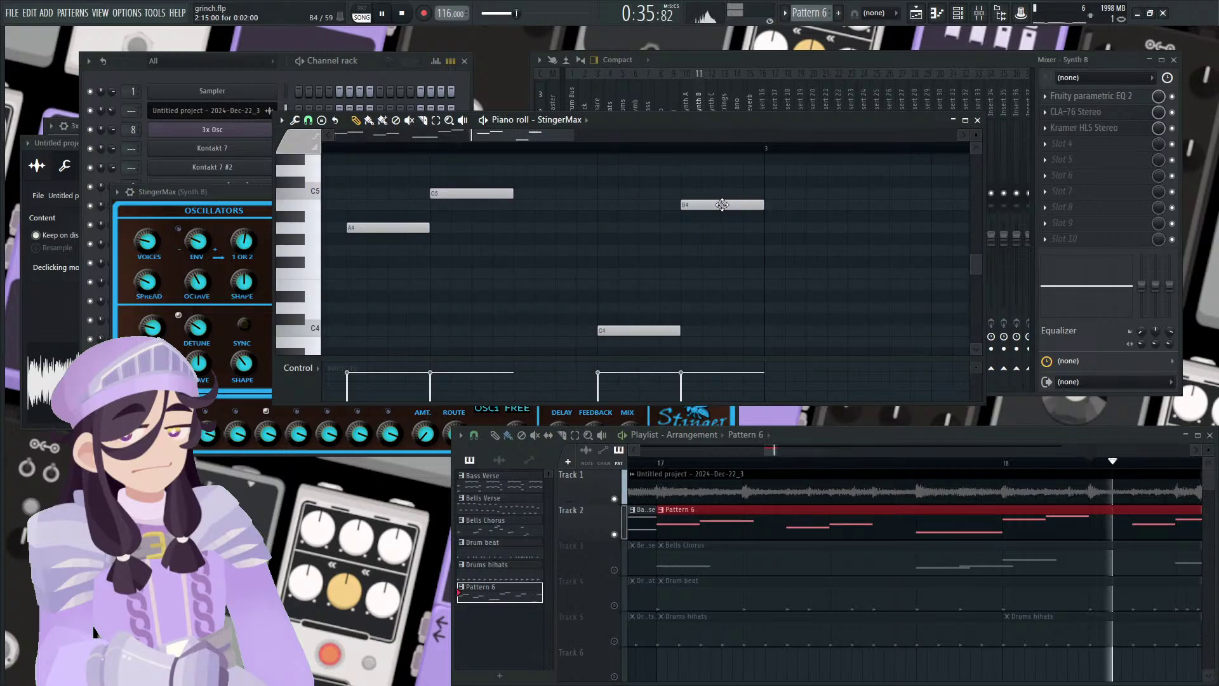
key("space")
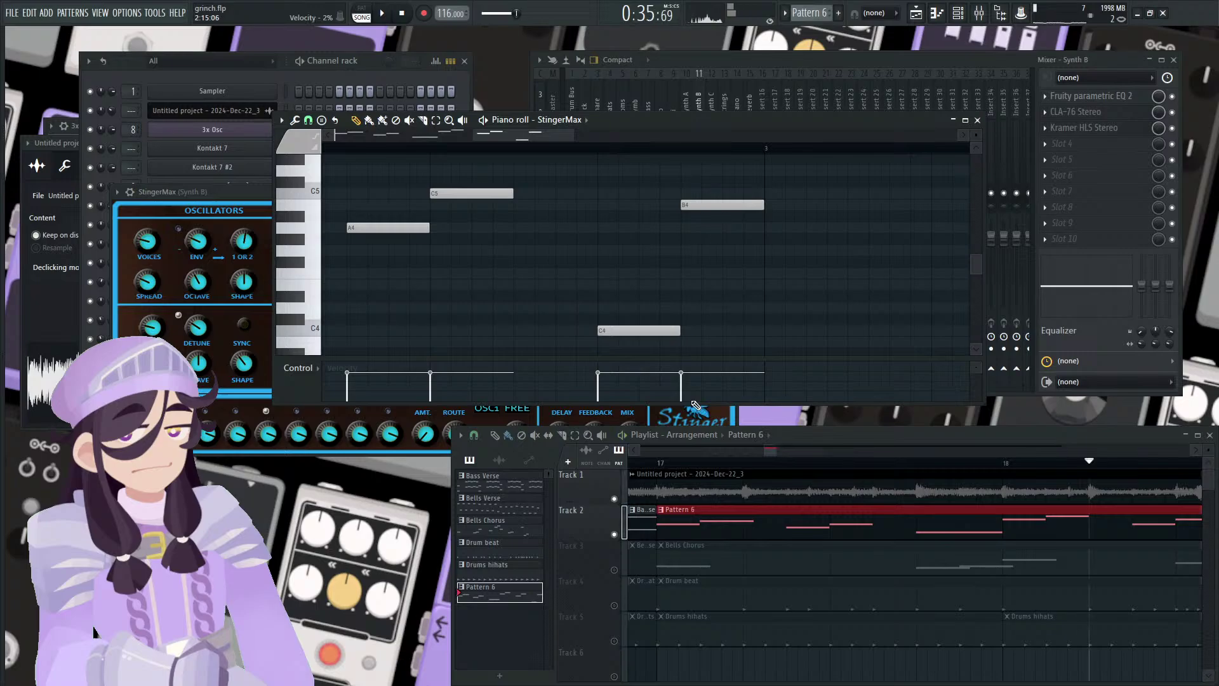
Play Pattern 6 with the reference from bar 17 to check the last notes of the melody
key("space")
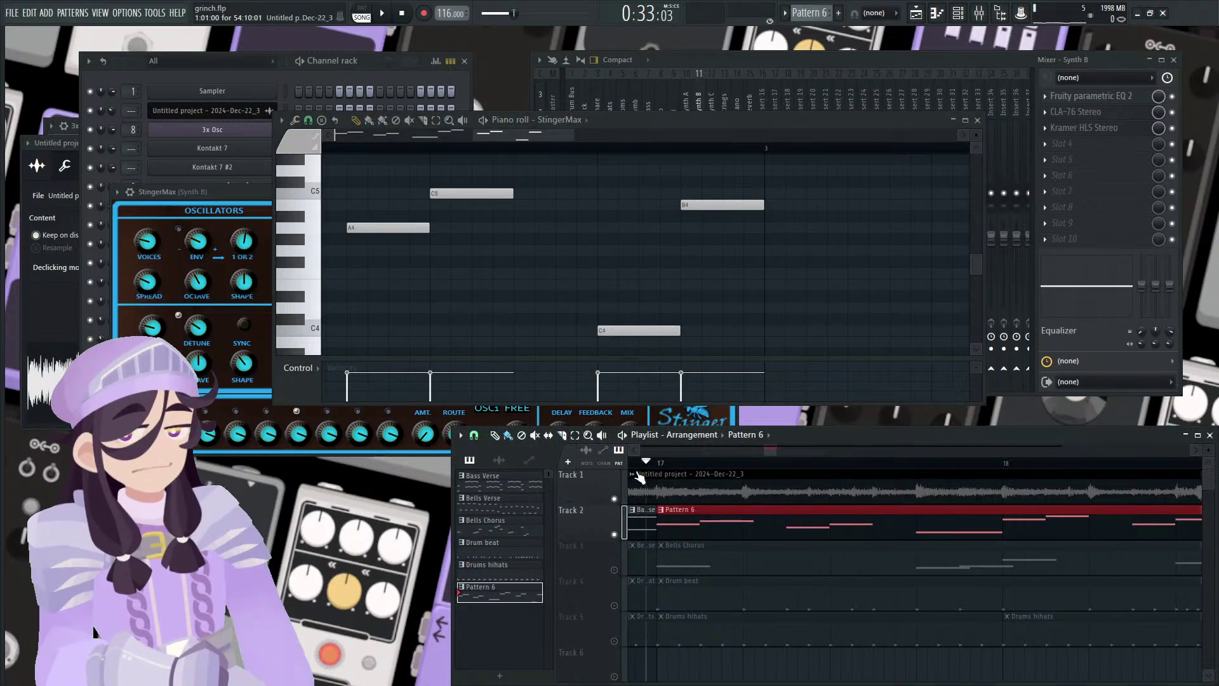
key("space")
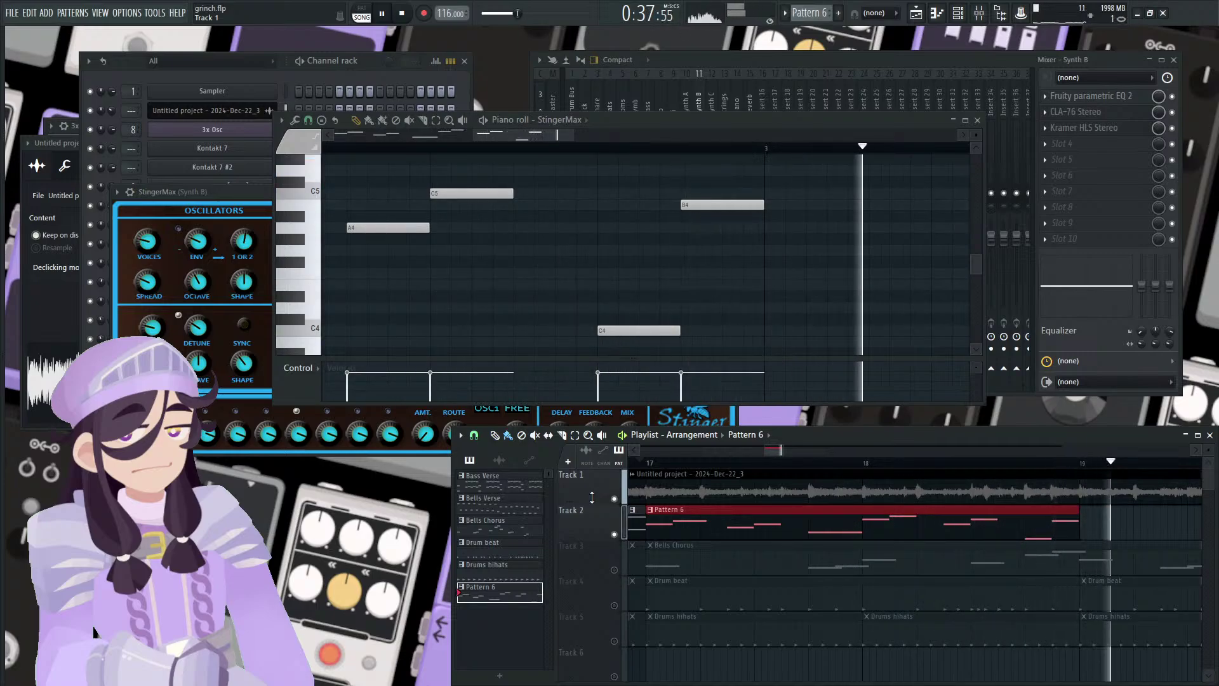
key("space")
left_click(765, 262)
right_click(763, 267)
scroll(713, 270, "down", 2)
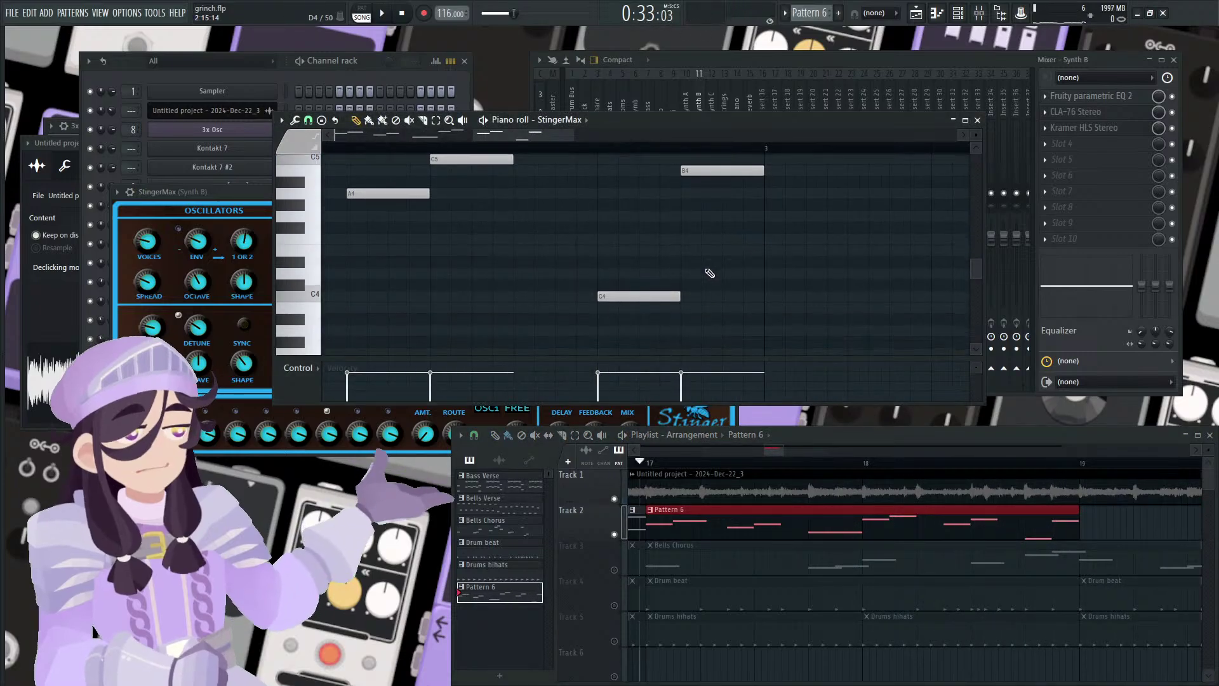
Replay the end of bar 18 with Track 2 audible and muted to compare the last two notes with the reference
left_click(1020, 460)
key("space")
key("space")
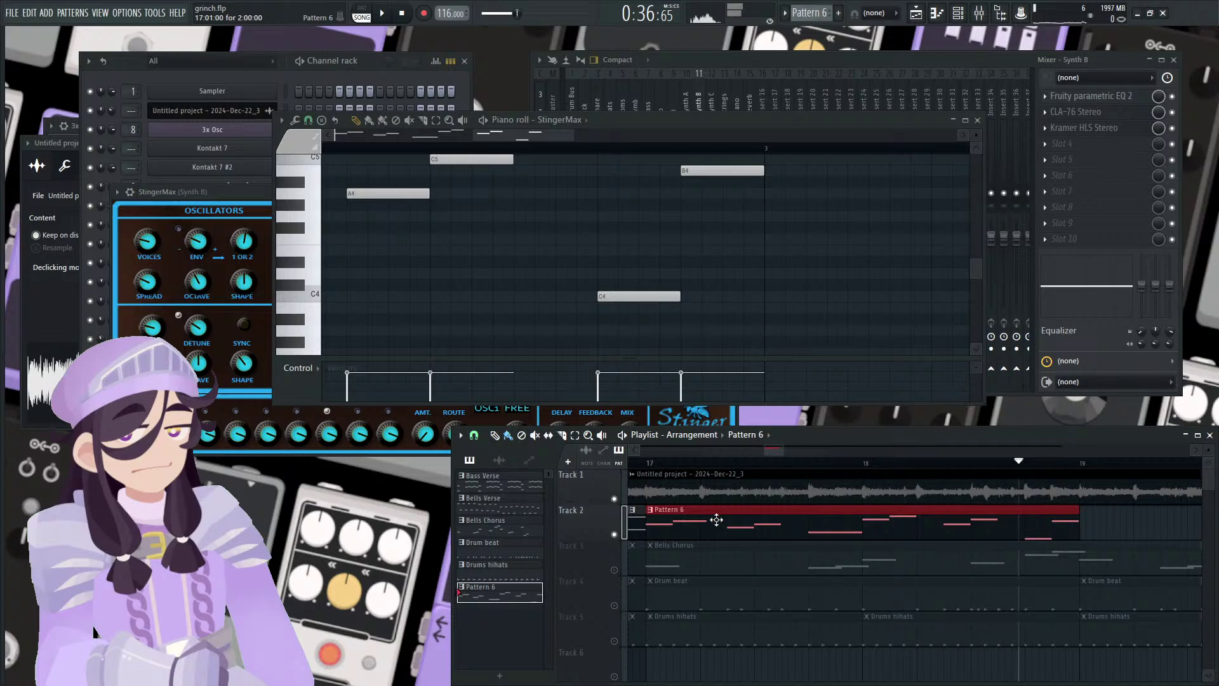
key("space")
key("space")
left_click(614, 534)
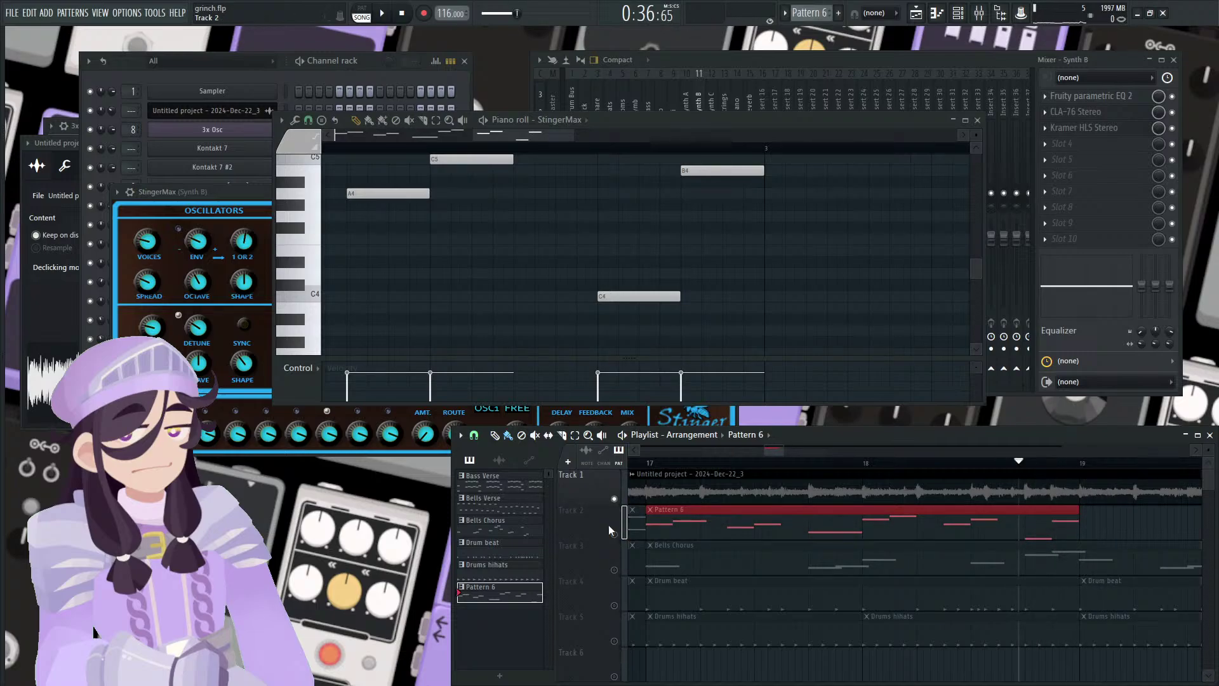
key("space")
key("space")
left_click(305, 291)
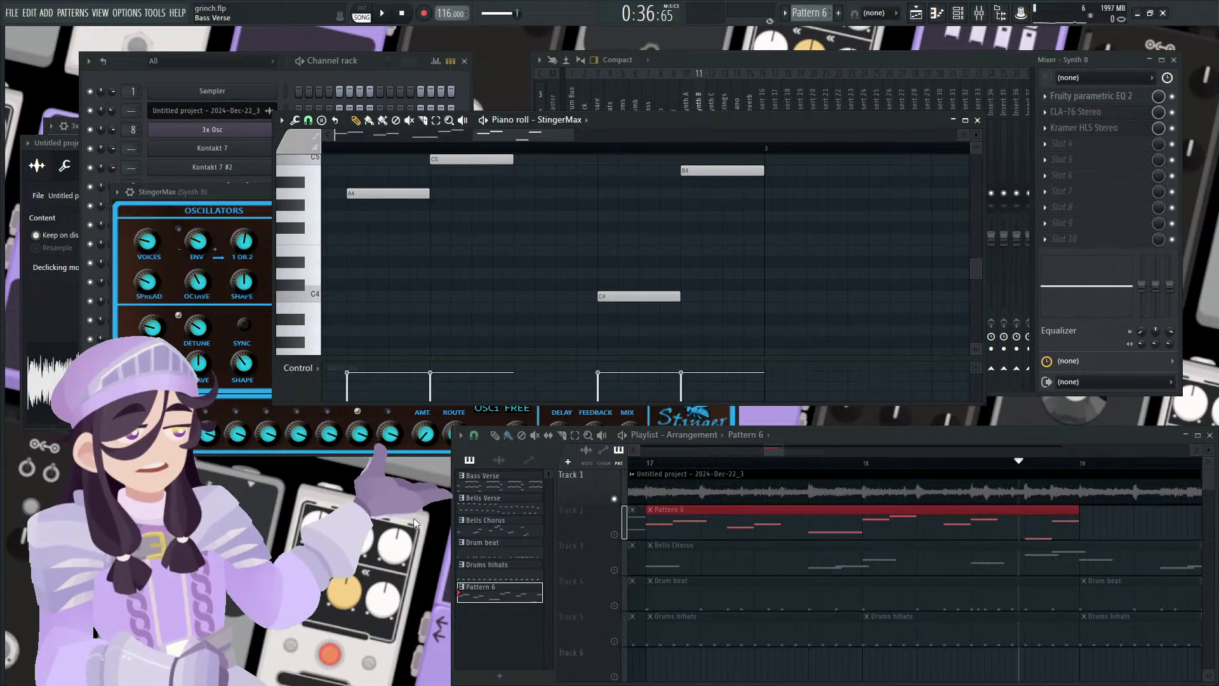
left_click(617, 534)
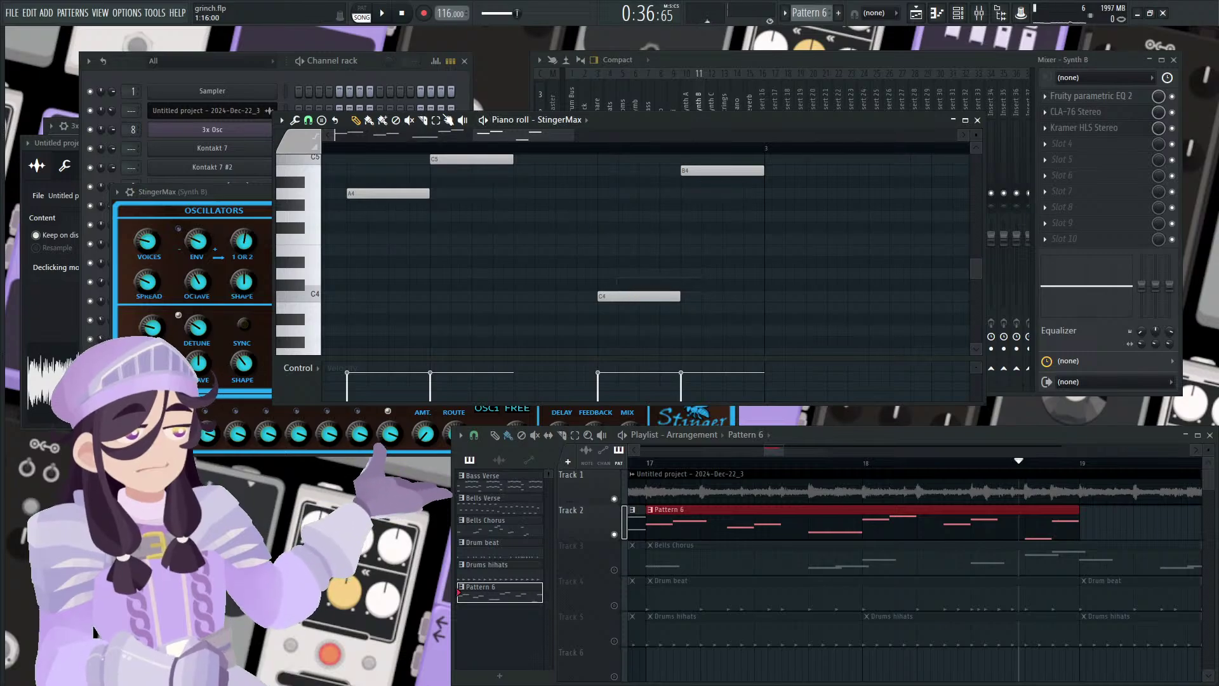
Transpose the C4 and B4 notes at the end of bar 2 up one octave to C5 and B5, and play them
left_click_drag(660, 322, 778, 134)
key("ctrl+Up")
key("space")
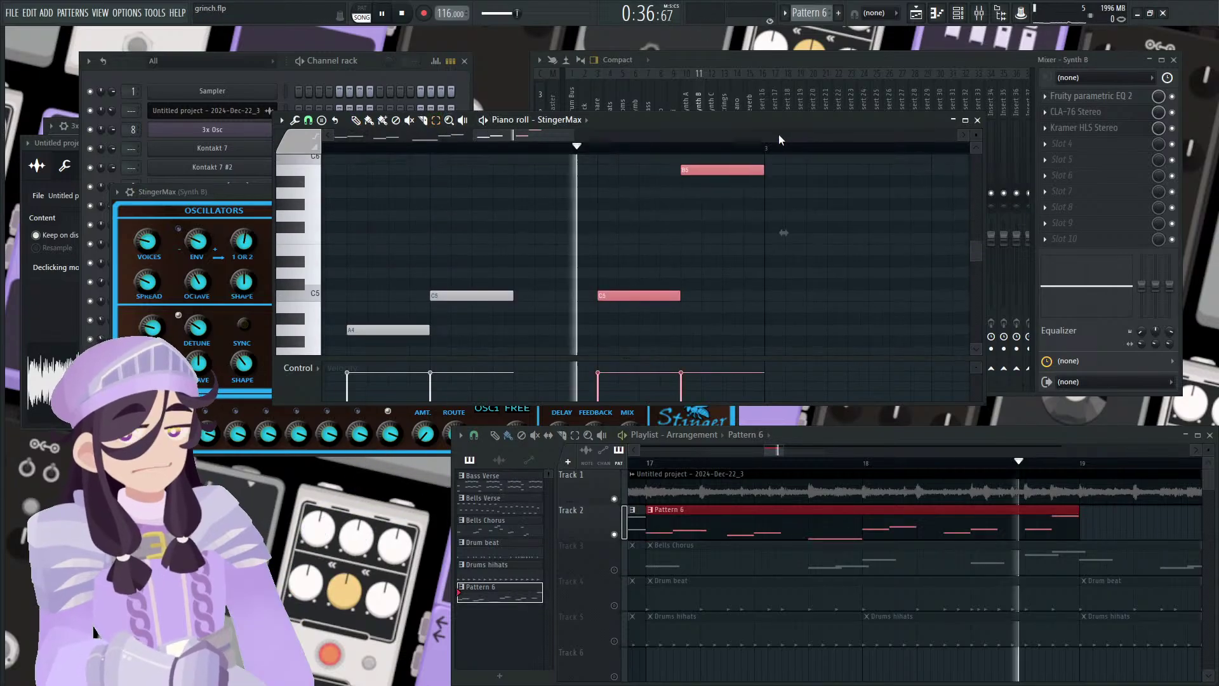
key("space")
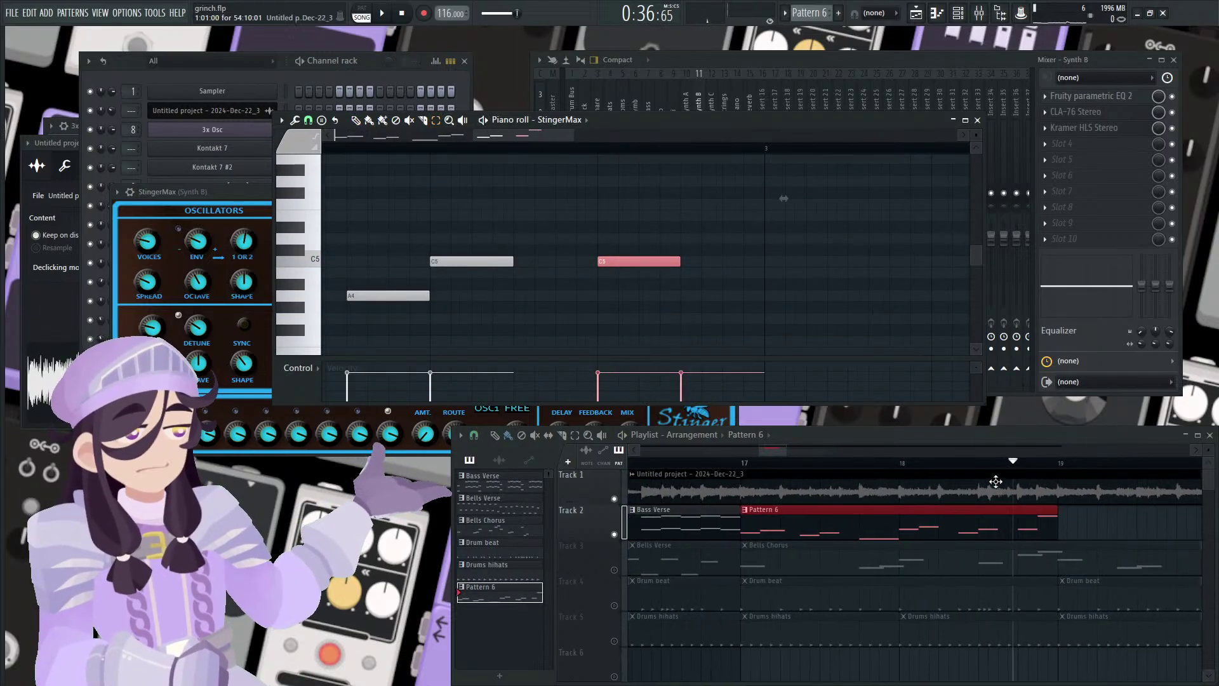
Play the end of bar 18 to check the last notes of the melody, and clear the note selection
key("space")
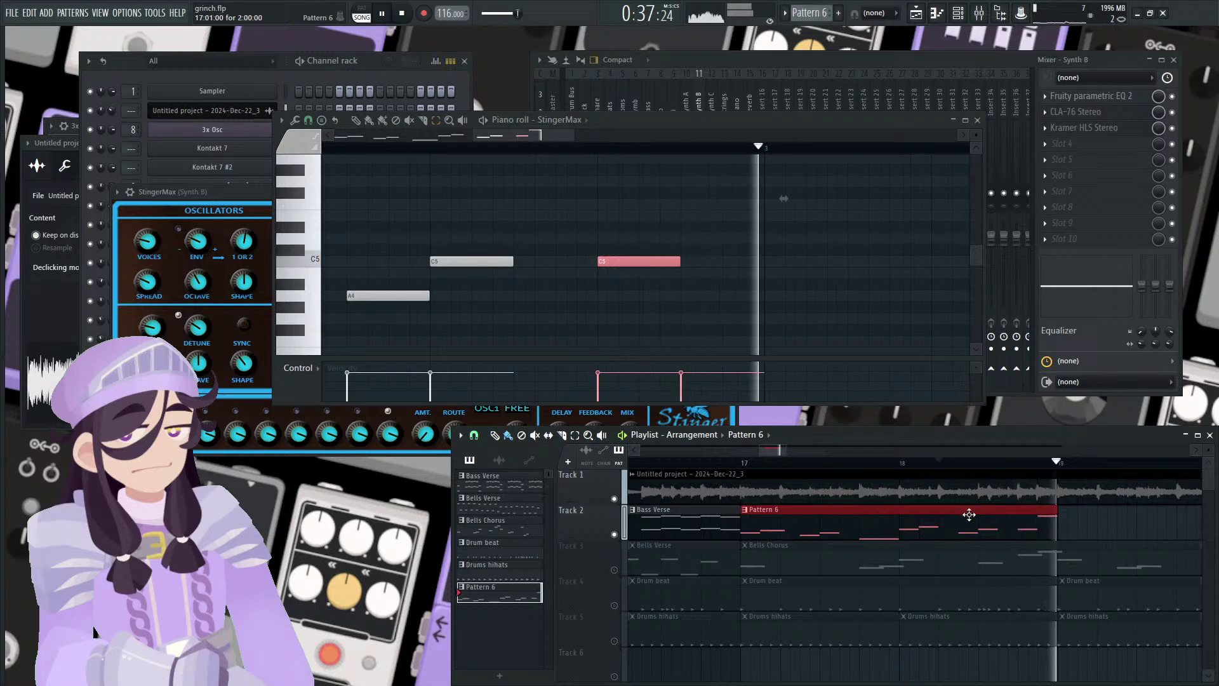
key("space")
key("ctrl+d")
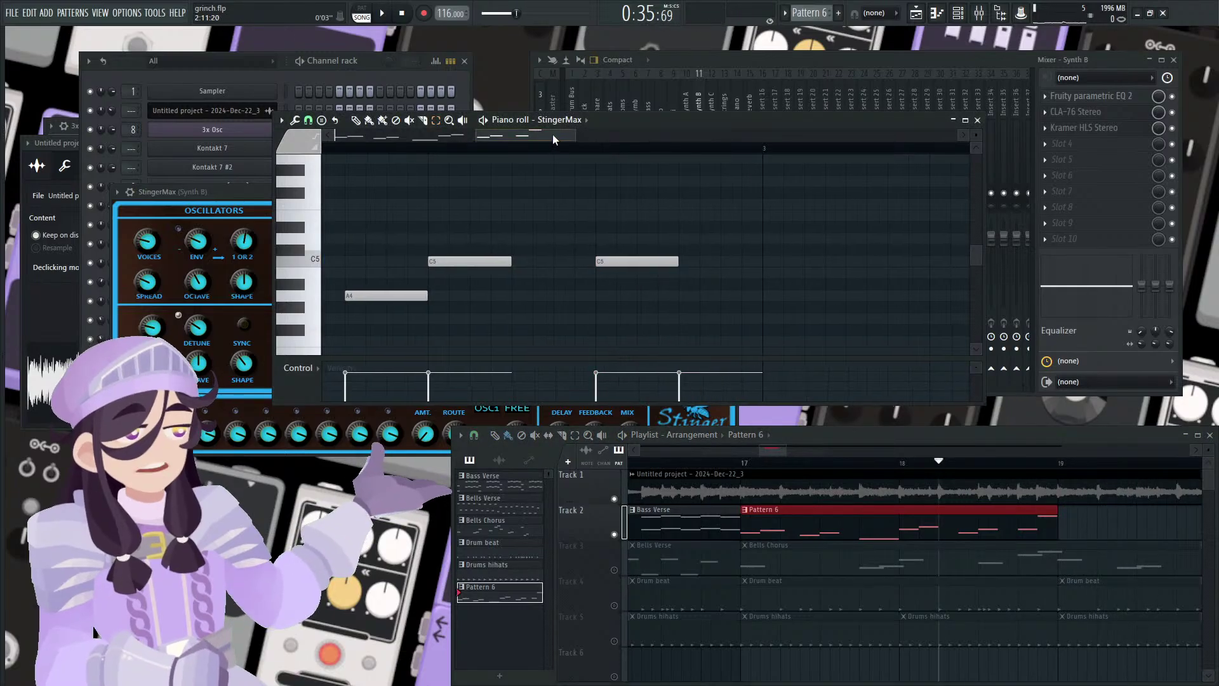
scroll(552, 134, "right", 3)
scroll(621, 349, "up", 3)
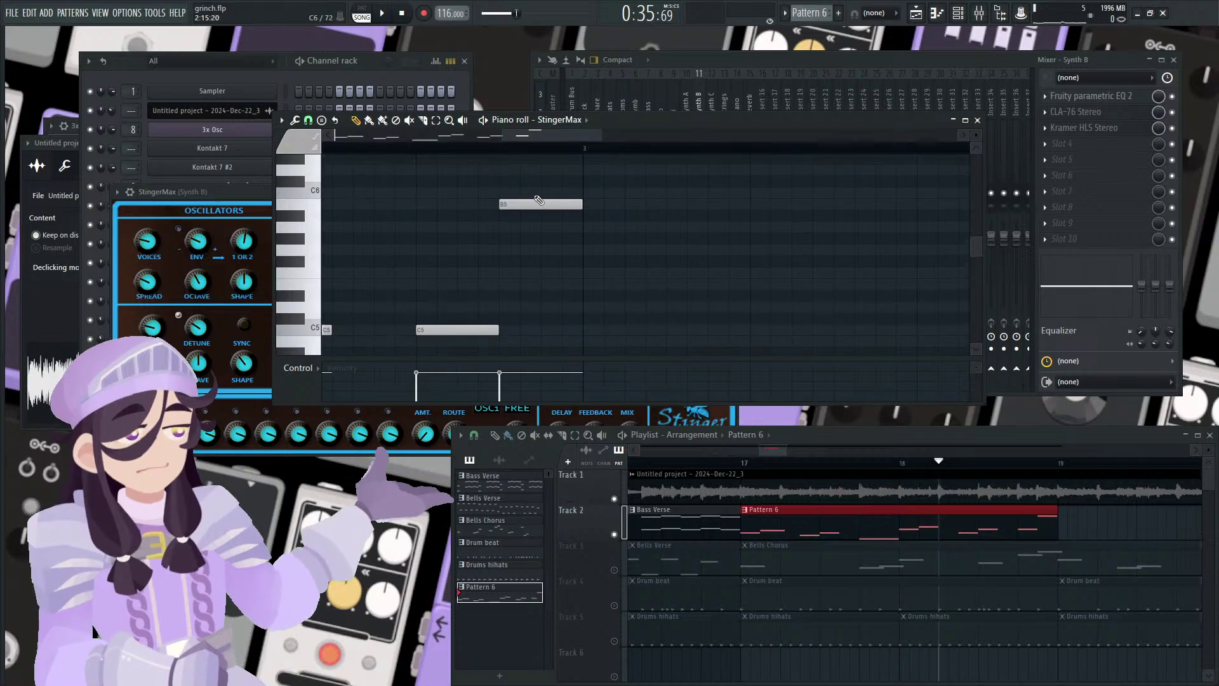
Add a C5 note at the start of bar 3 and a B4 note at step 5 of that bar
left_click_drag(779, 451, 793, 457)
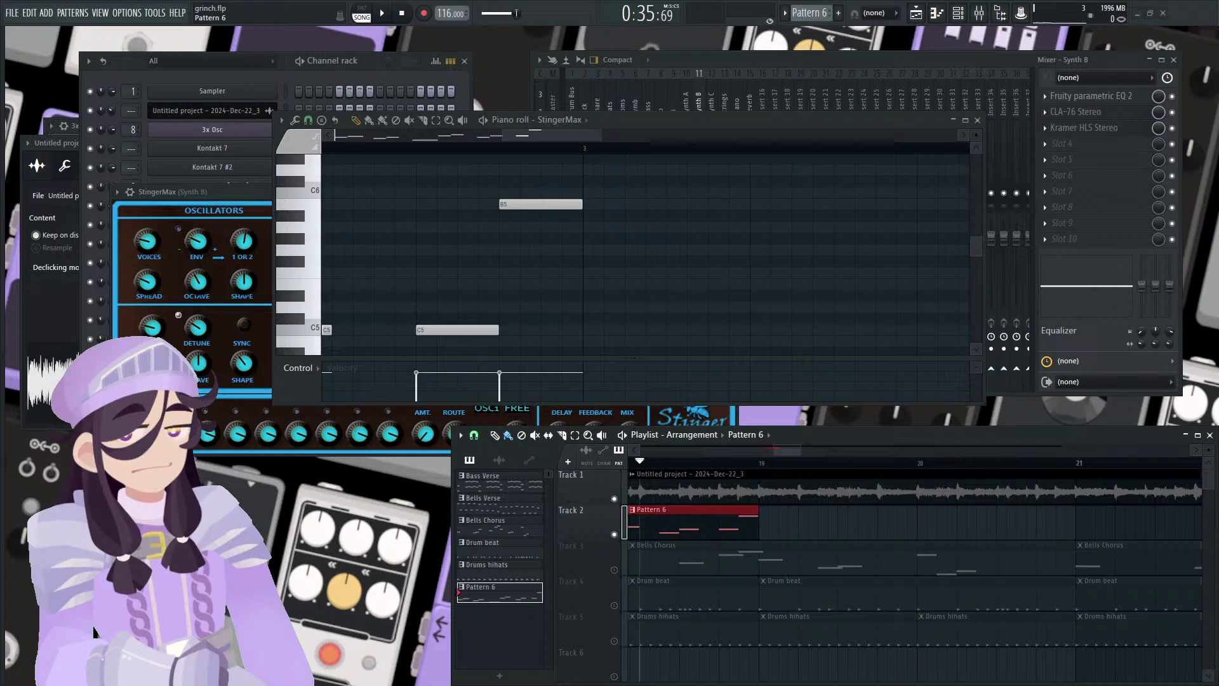
scroll(414, 268, "down", 3)
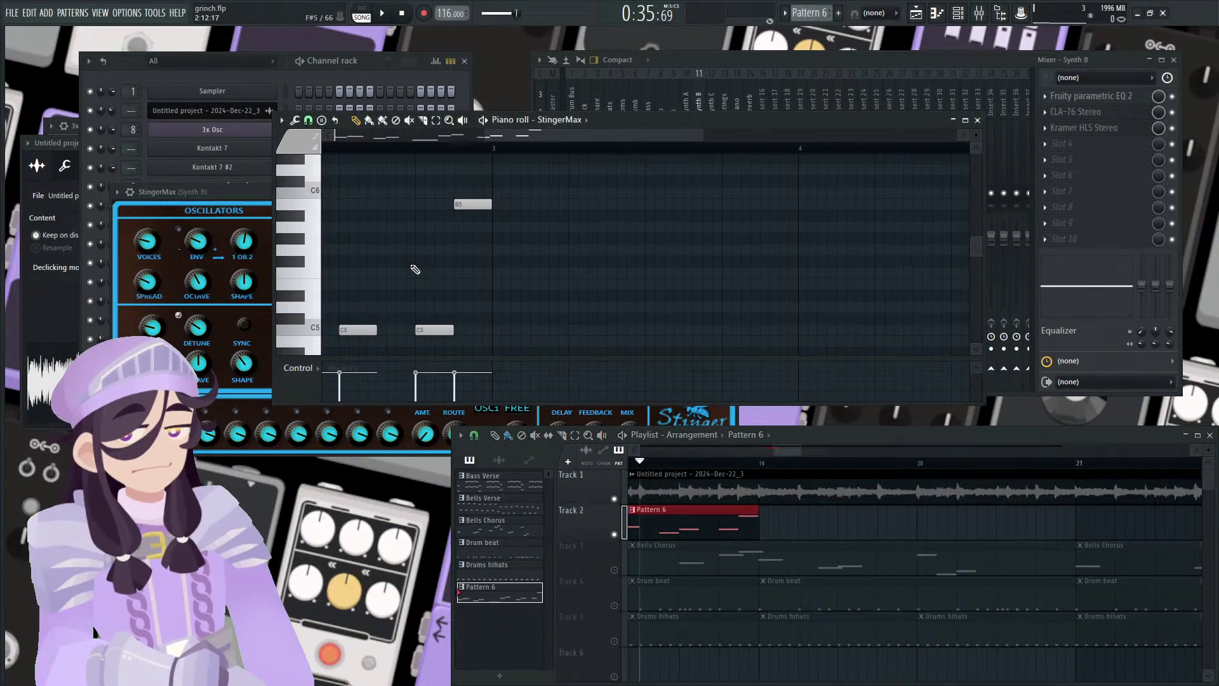
key("ctrl+a")
scroll(356, 280, "down", 2)
scroll(334, 288, "down", 2)
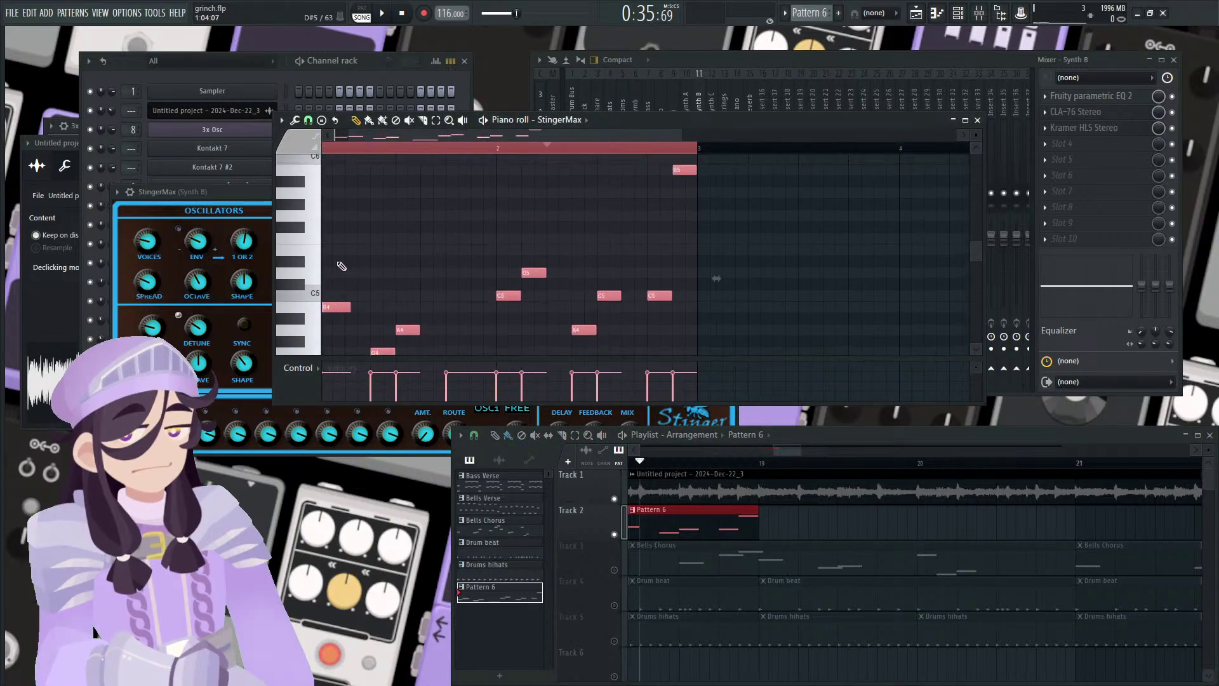
scroll(400, 188, "left", 2)
scroll(397, 199, "down", 1)
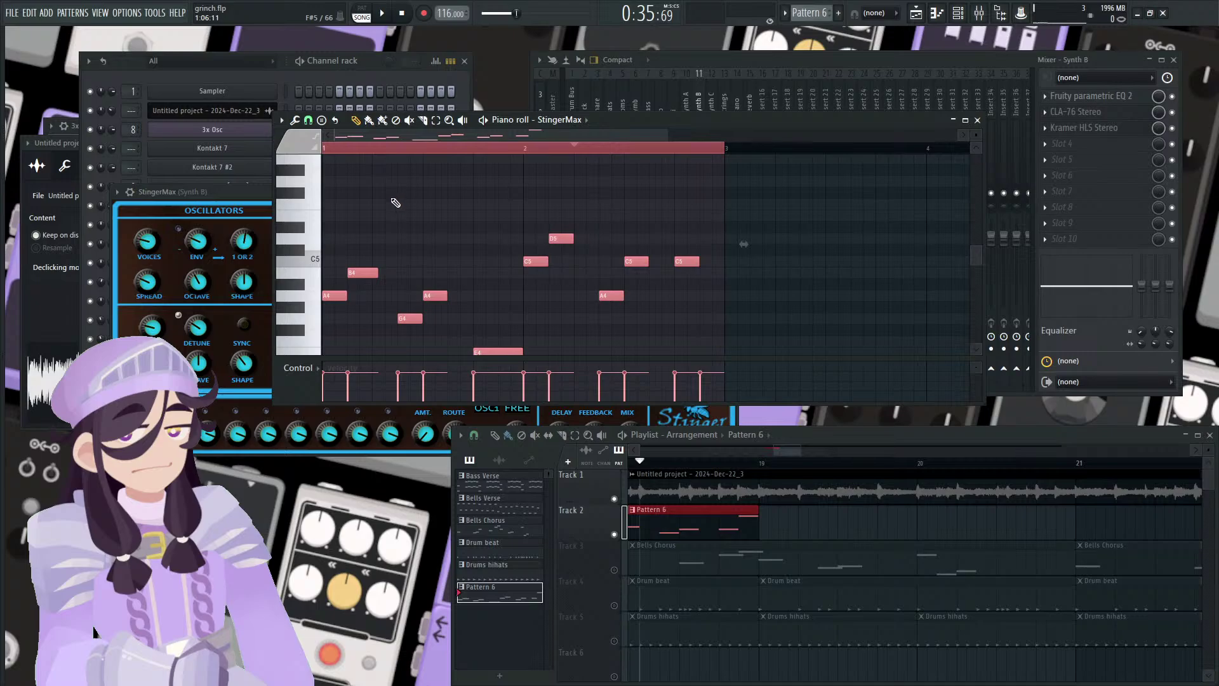
scroll(723, 286, "up", 3)
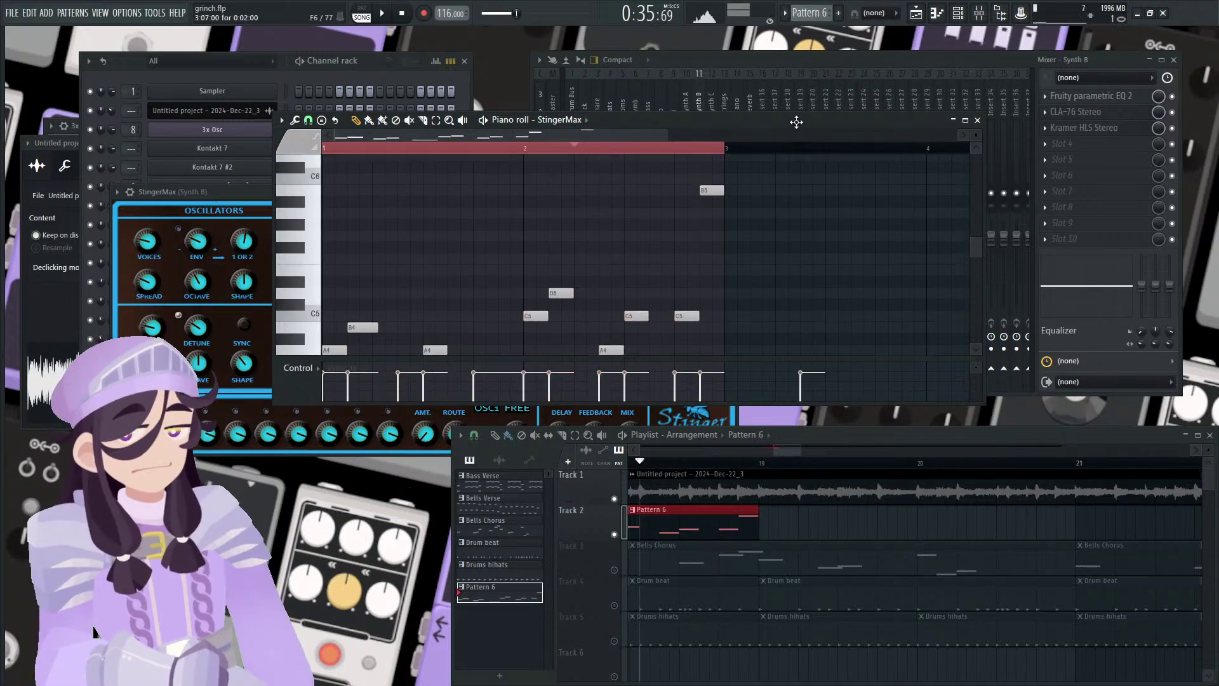
left_click(730, 339)
left_click(782, 295)
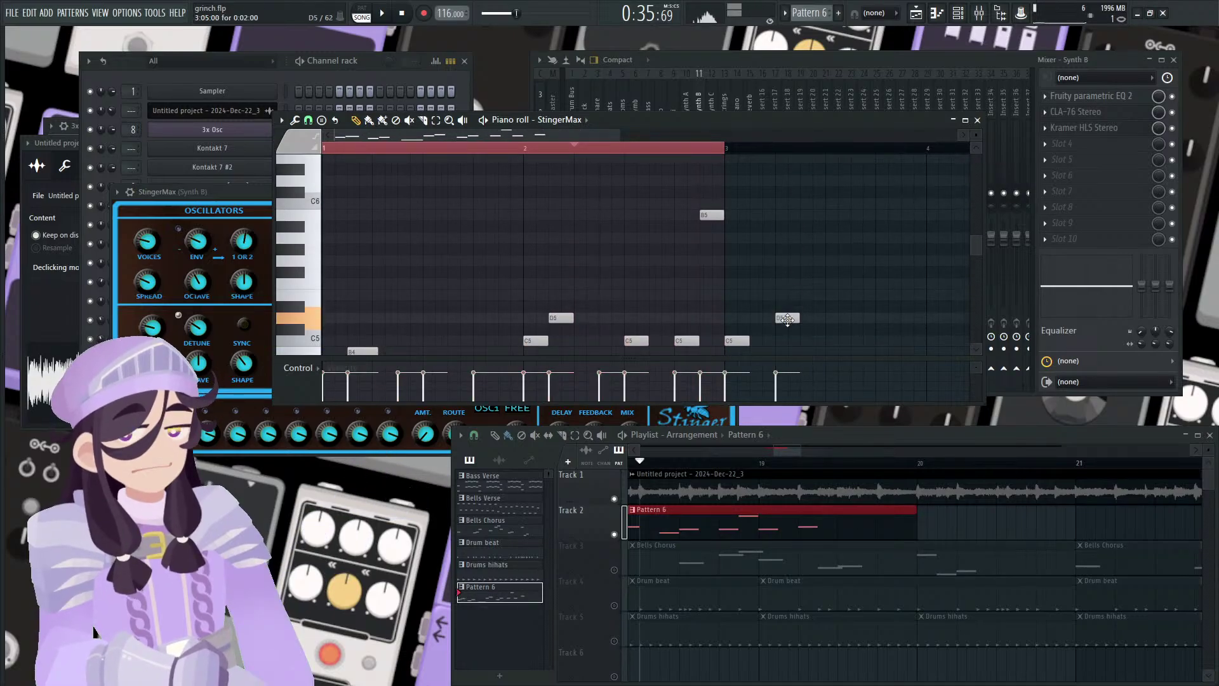
mouse_move(787, 319)
left_mouse_down()
mouse_move(791, 267)
mouse_move(787, 356)
mouse_move(787, 341)
left_mouse_up()
key("ctrl+a")
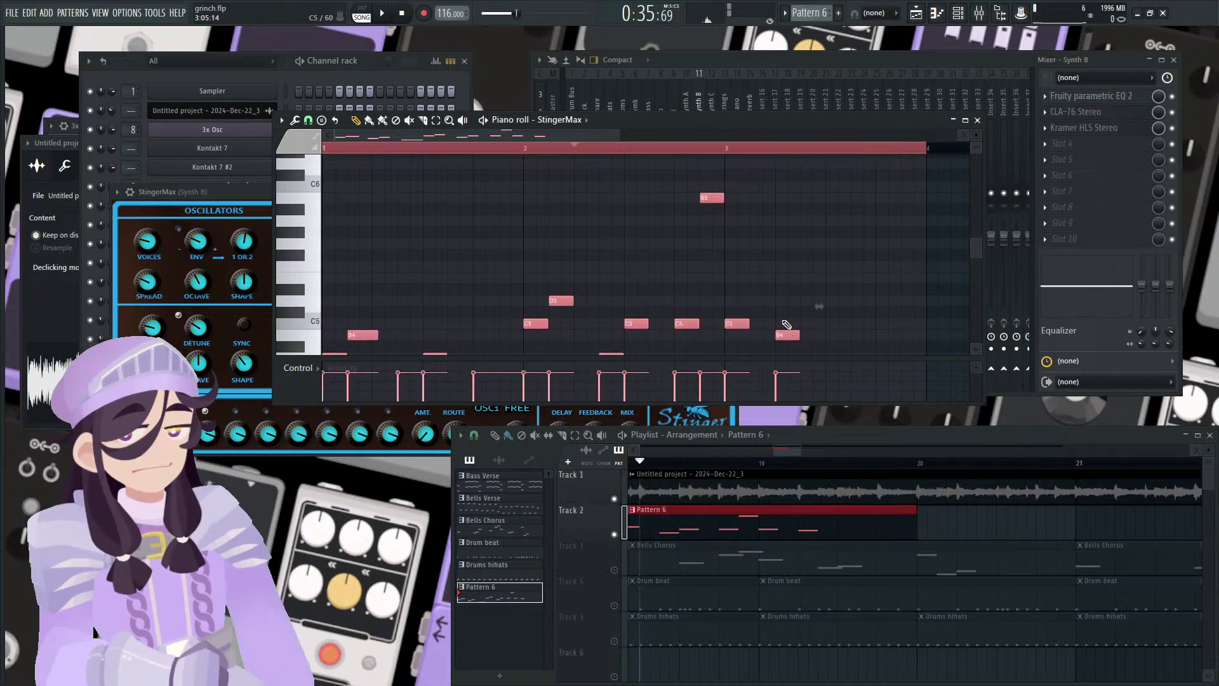
Play the melody from bar 18 with the reference to check the new bar 3 notes
scroll(785, 305, "down", 2)
key("space")
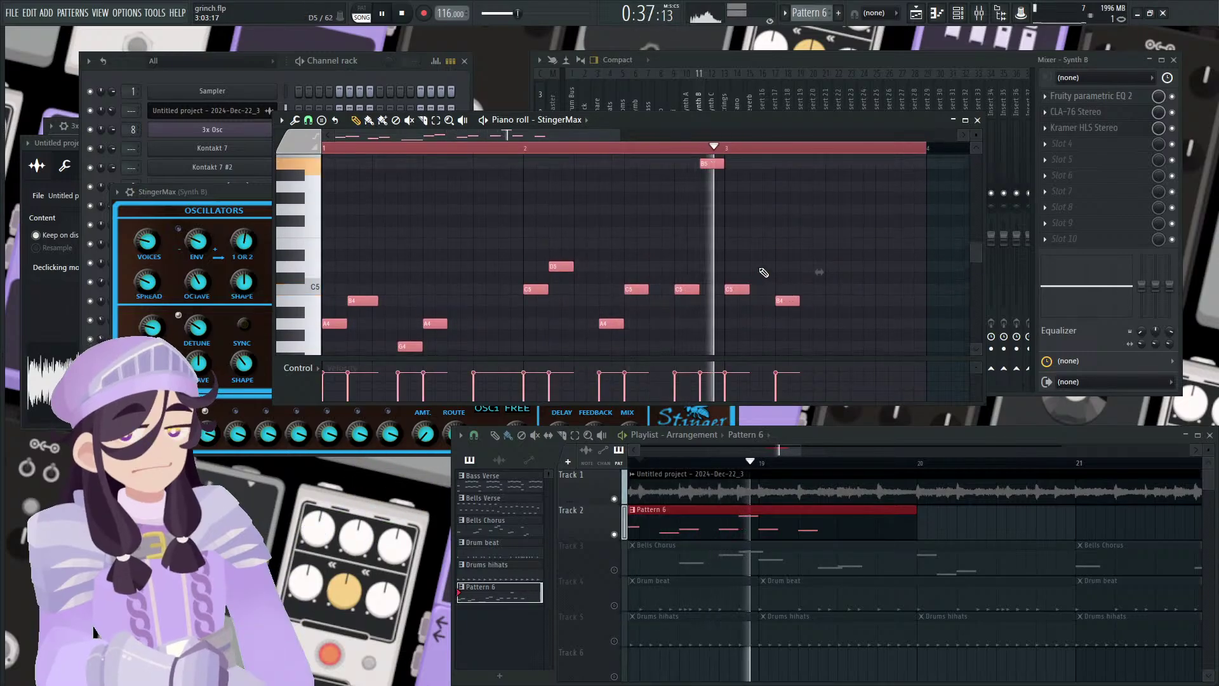
scroll(763, 273, "up", 2)
key("space")
Lower the first note of bar 3 to C4, move the following B4 to step 3, and play both
key("ctrl+d")
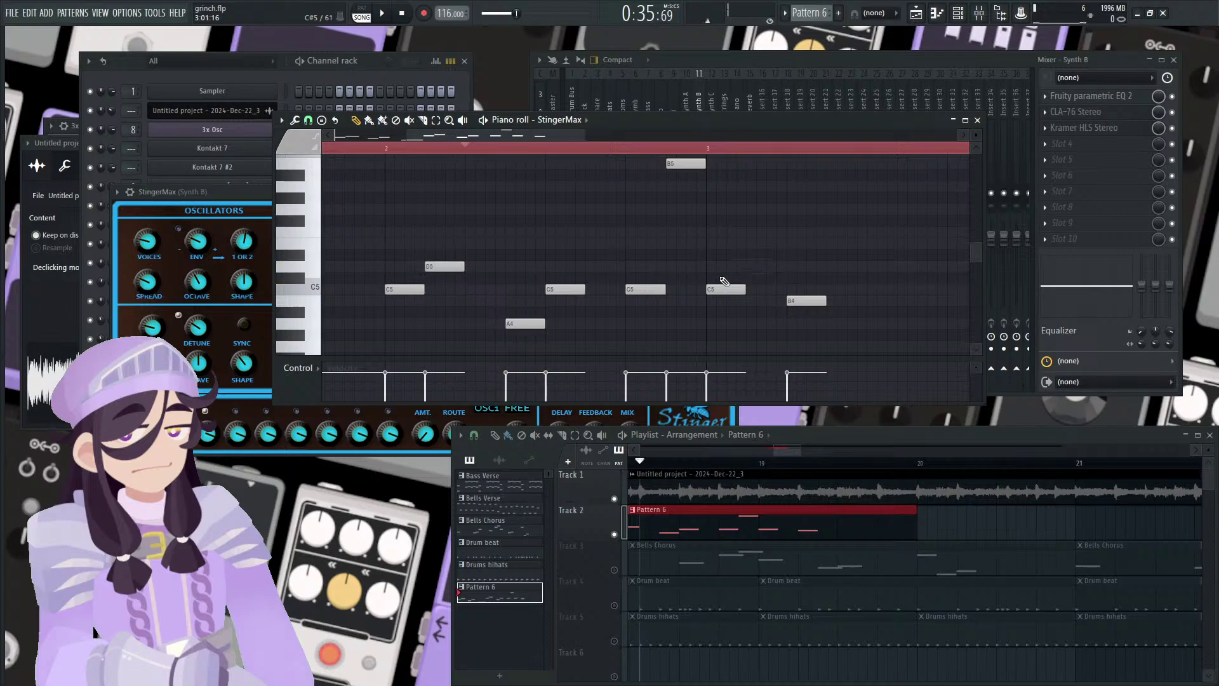
mouse_move(723, 281)
left_mouse_down()
mouse_move(731, 346)
mouse_move(732, 296)
left_mouse_up()
key("space")
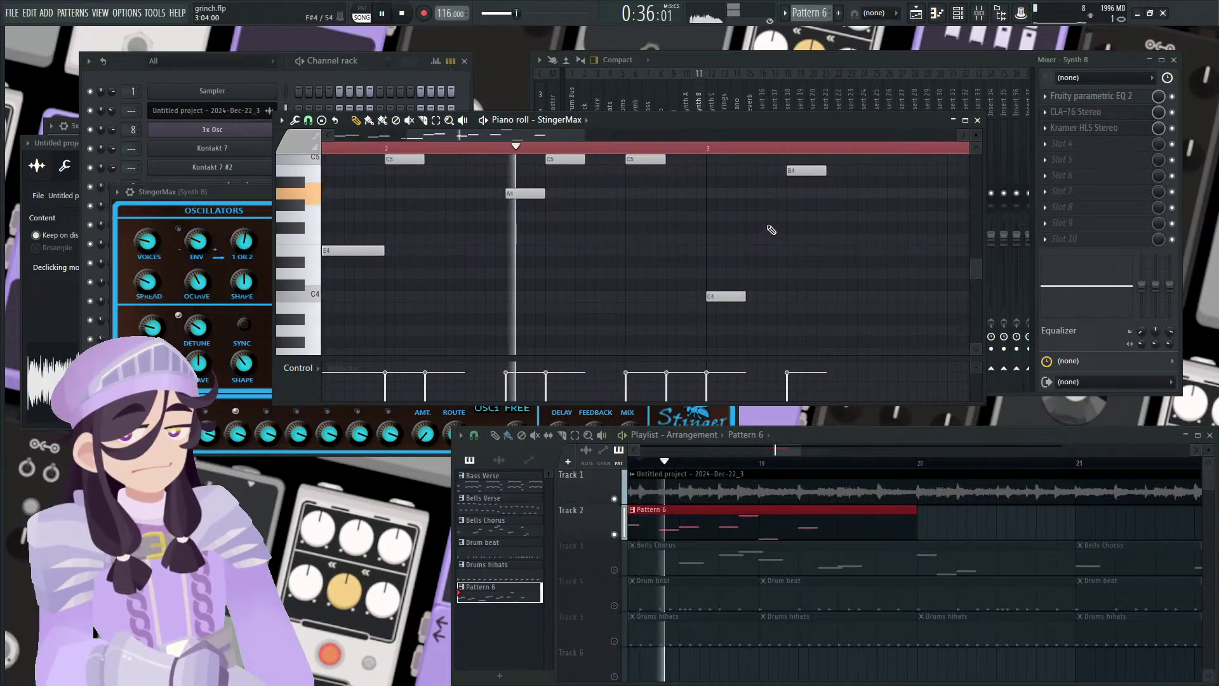
scroll(771, 230, "up", 3)
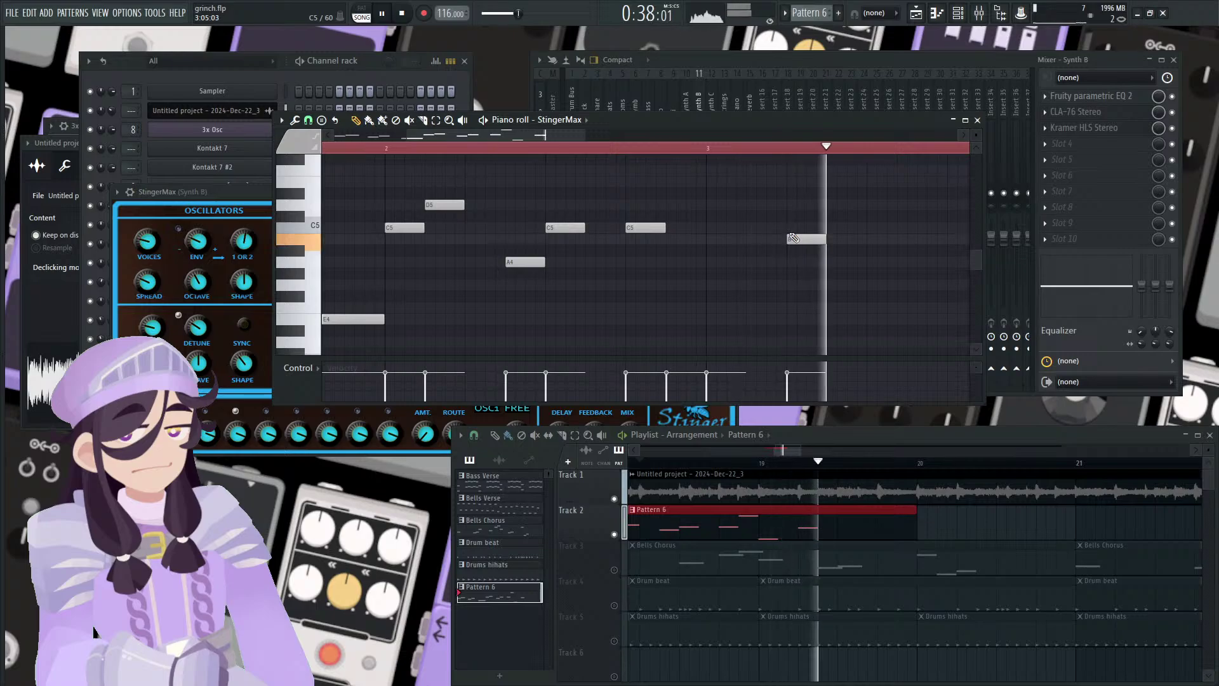
left_click_drag(794, 238, 752, 239)
scroll(753, 247, "down", 5)
scroll(754, 277, "up", 4)
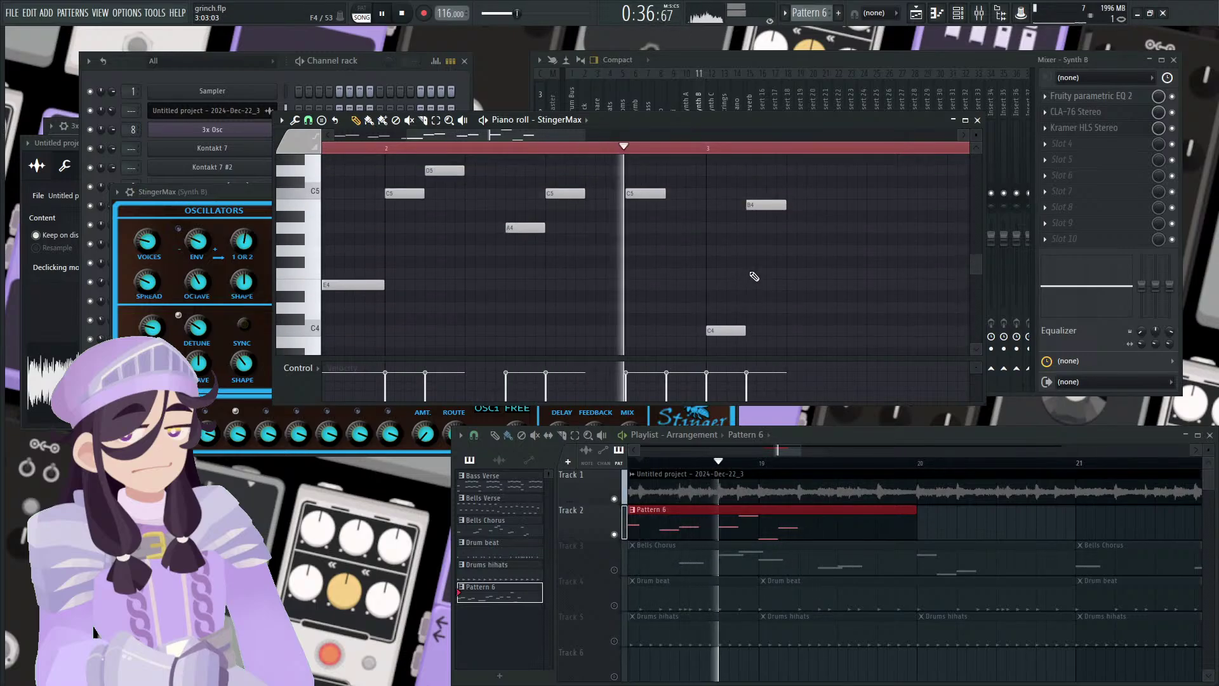
key("space")
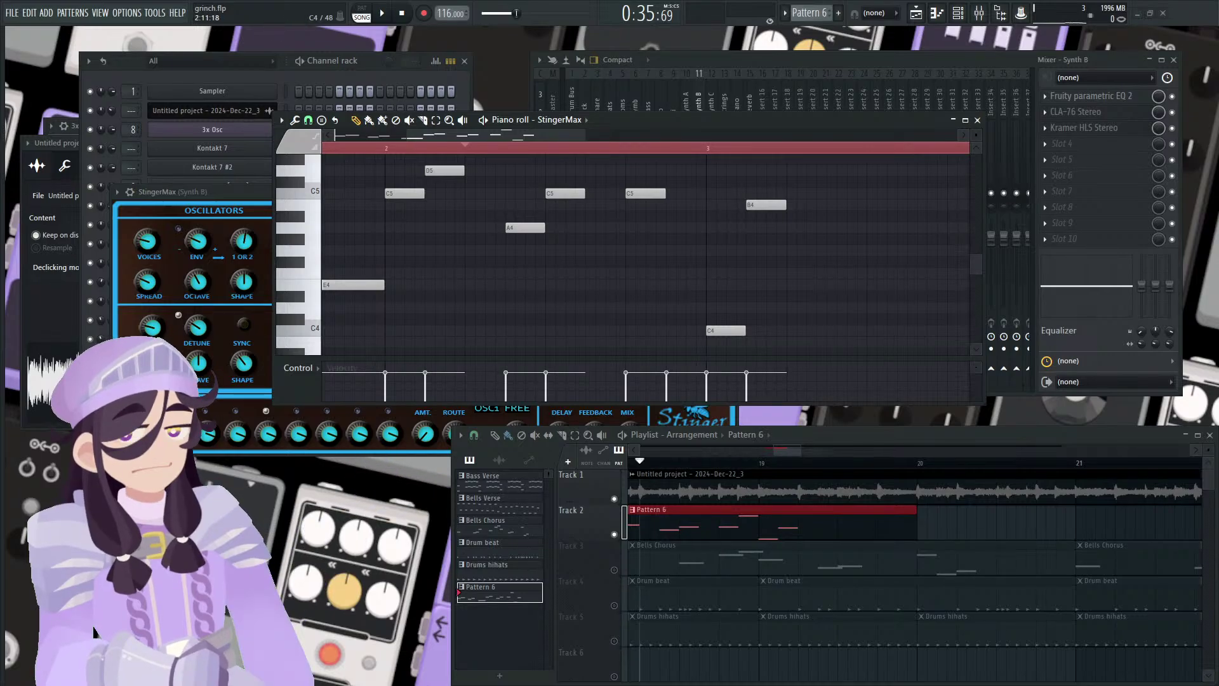
Add a G3 note and an E4 note after the B4 in bar 3, with the E4 at step 7
scroll(665, 254, "down", 2)
scroll(666, 254, "down", 3)
left_click(780, 294)
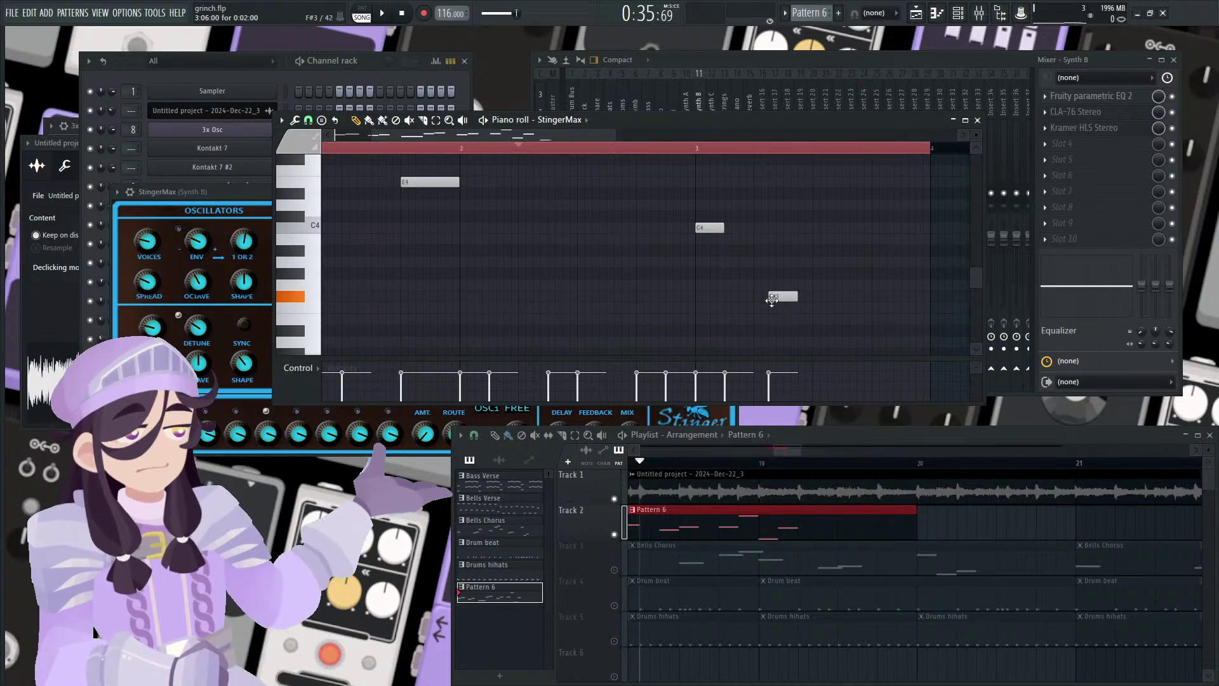
left_click_drag(779, 293, 800, 177)
left_click(797, 250)
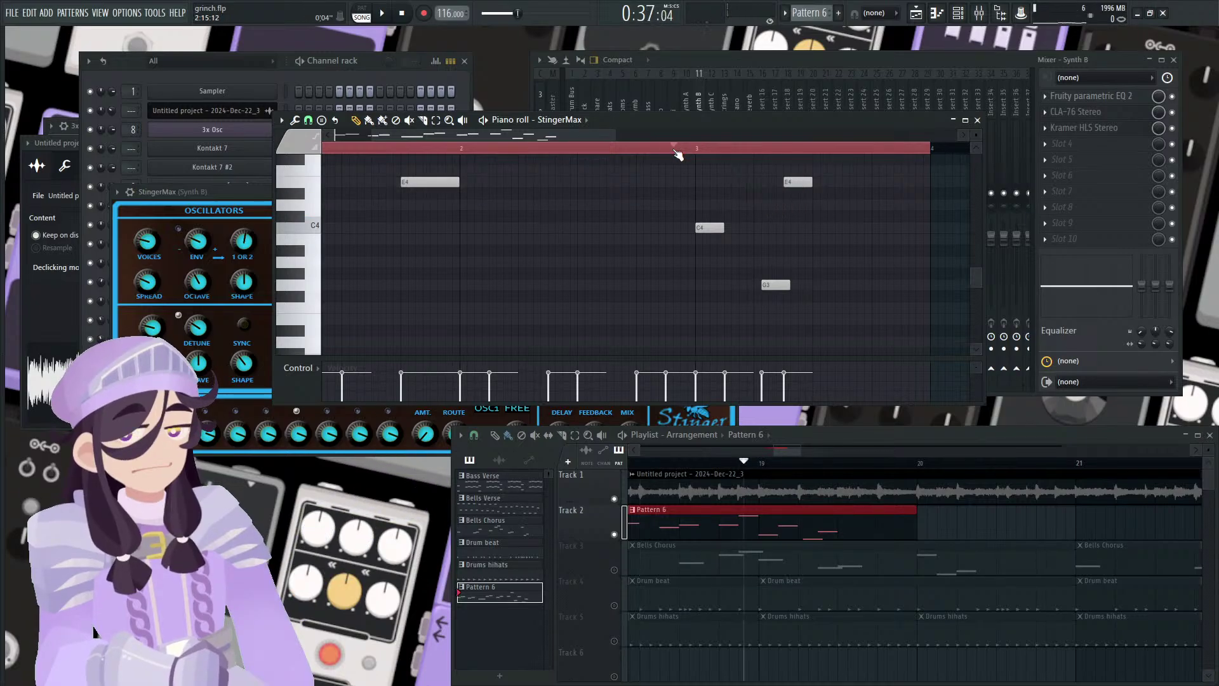
Move the bar 3 G3 note to step 7 and the E4 note to step 9, checking the timing by playback
key("space")
scroll(801, 394, "up", 2, "ctrl")
scroll(808, 332, "up", 3)
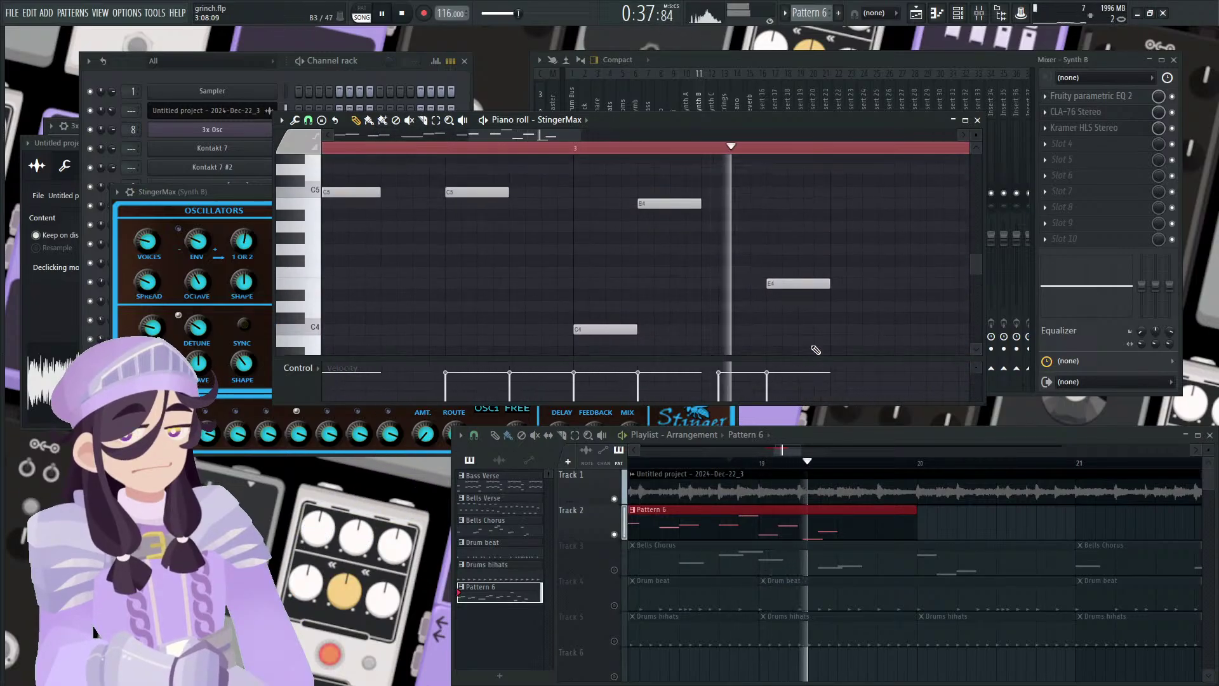
scroll(793, 330, "down", 2)
key("space")
left_click_drag(770, 319, 820, 322)
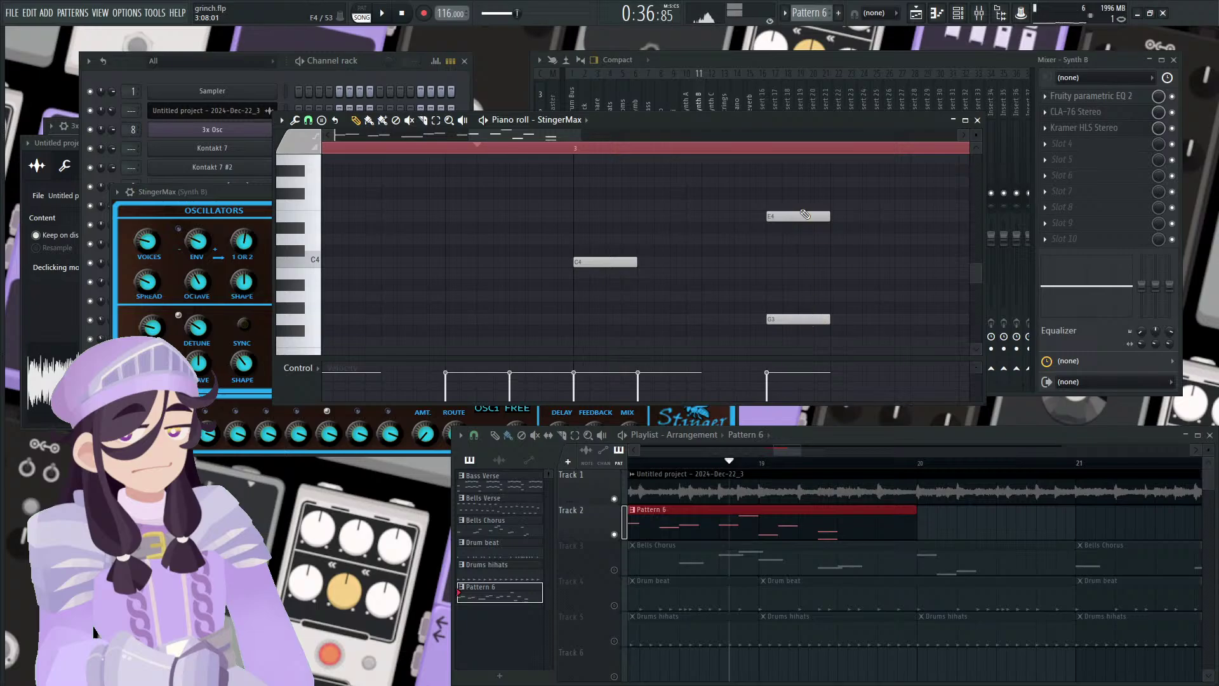
left_click_drag(805, 214, 869, 215)
key("space")
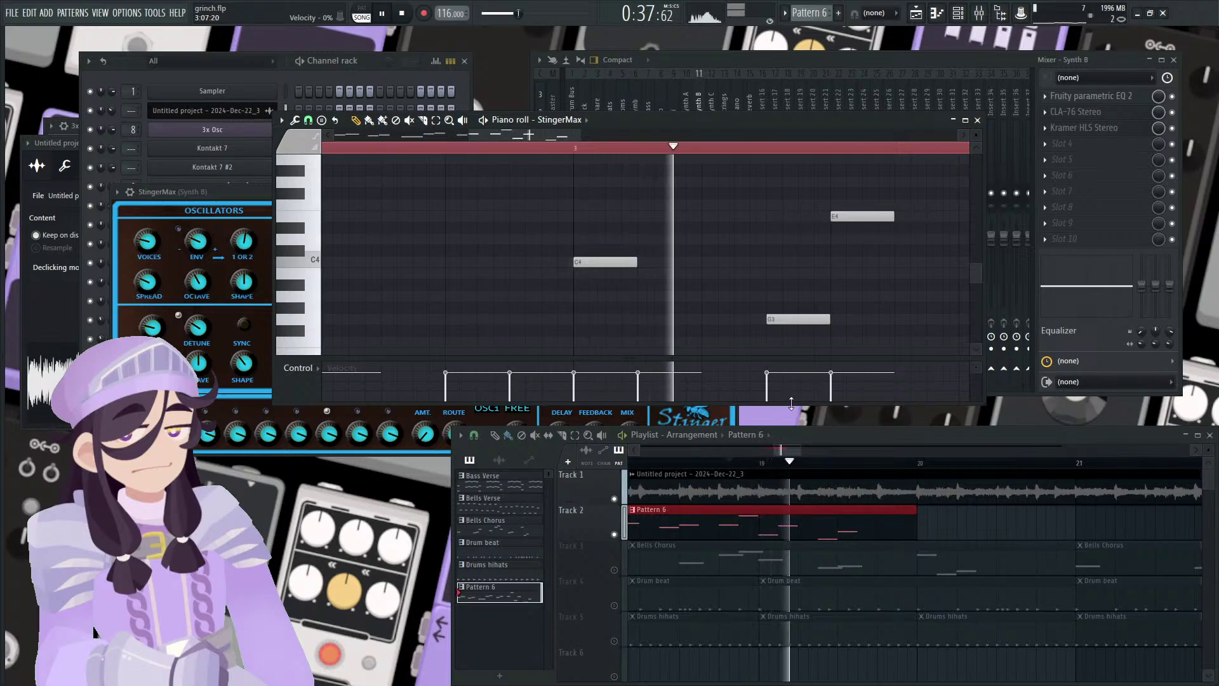
key("space")
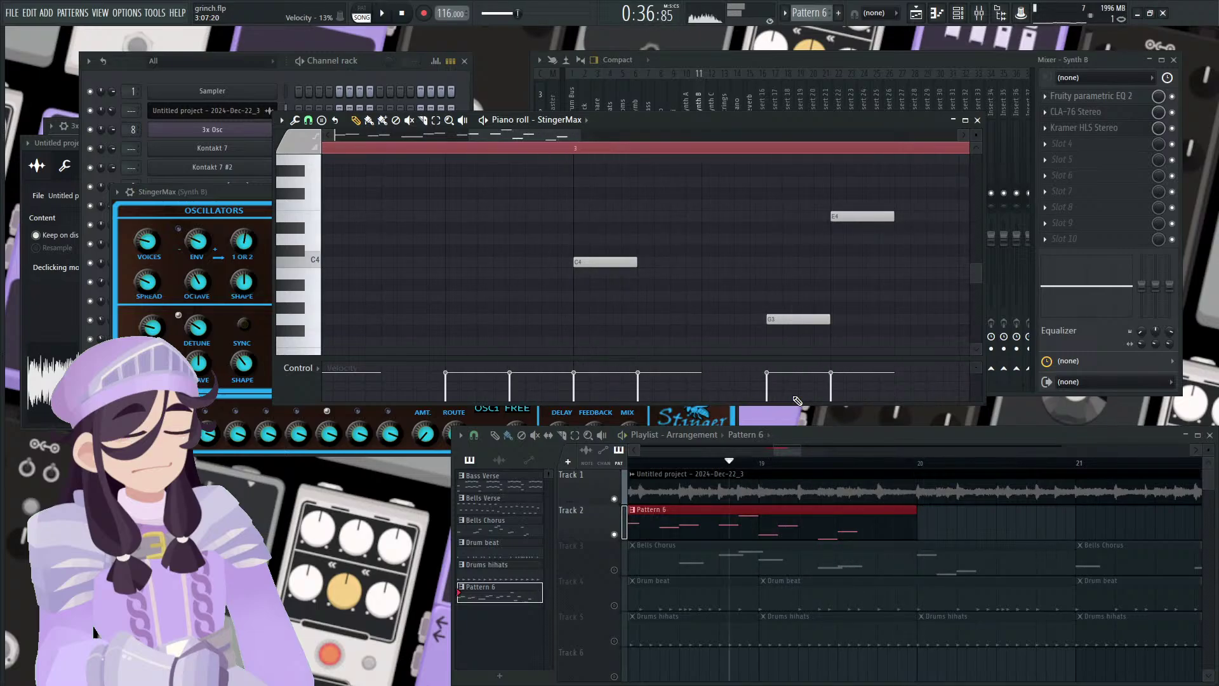
Add a four-step E3 note at step 13 of bar 3 and play it with the reference
scroll(859, 280, "right", 4)
left_click(788, 308)
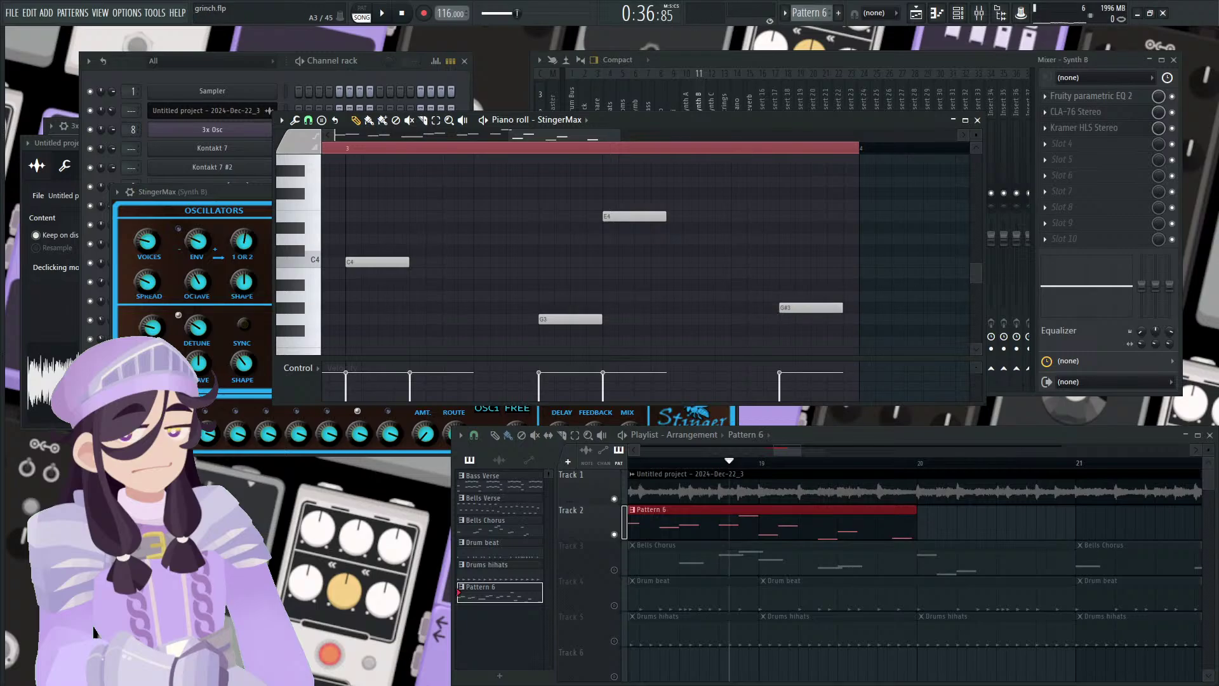
key("space")
key("space")
left_click_drag(807, 310, 853, 289)
key("space")
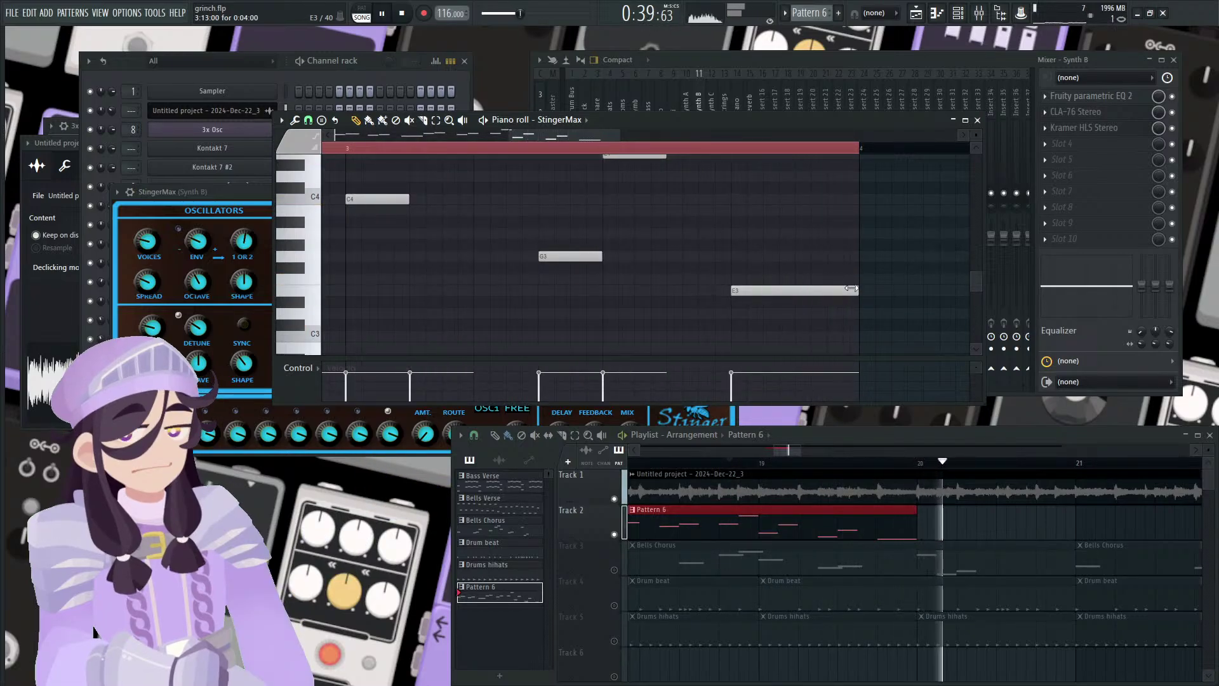
key("space")
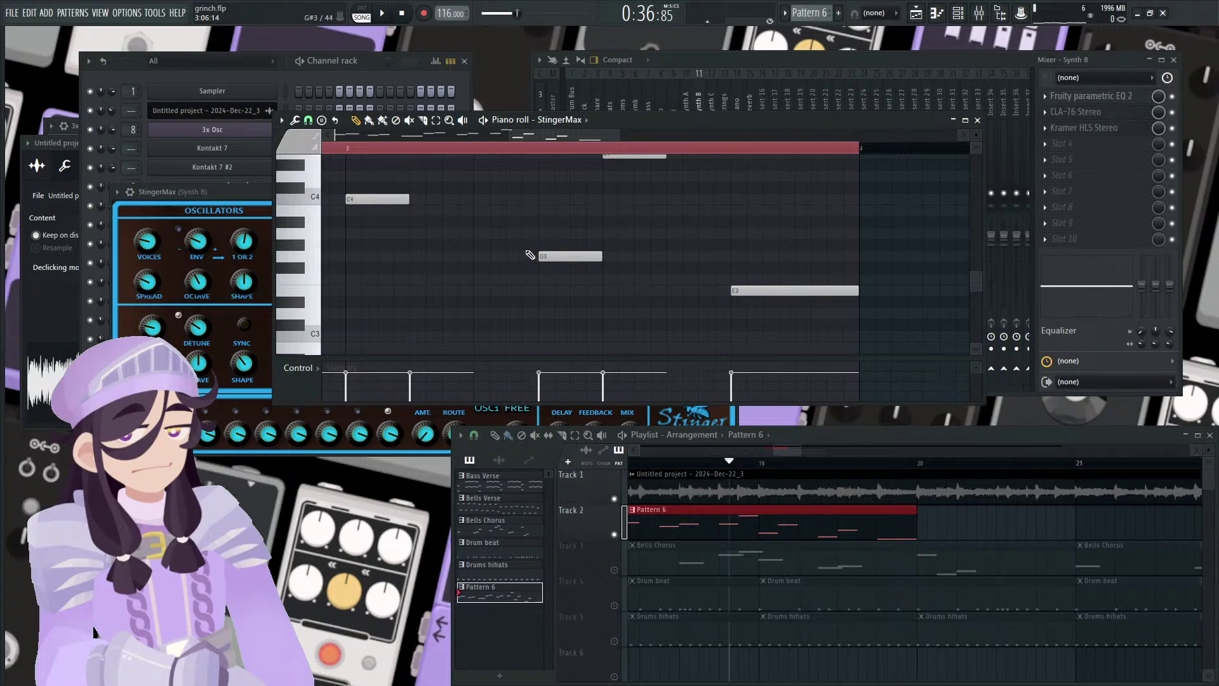
Add a C4 note at the start of bar 4 and a D4 note at step 3, each two steps long
scroll(860, 275, "up", 2)
left_click(860, 275)
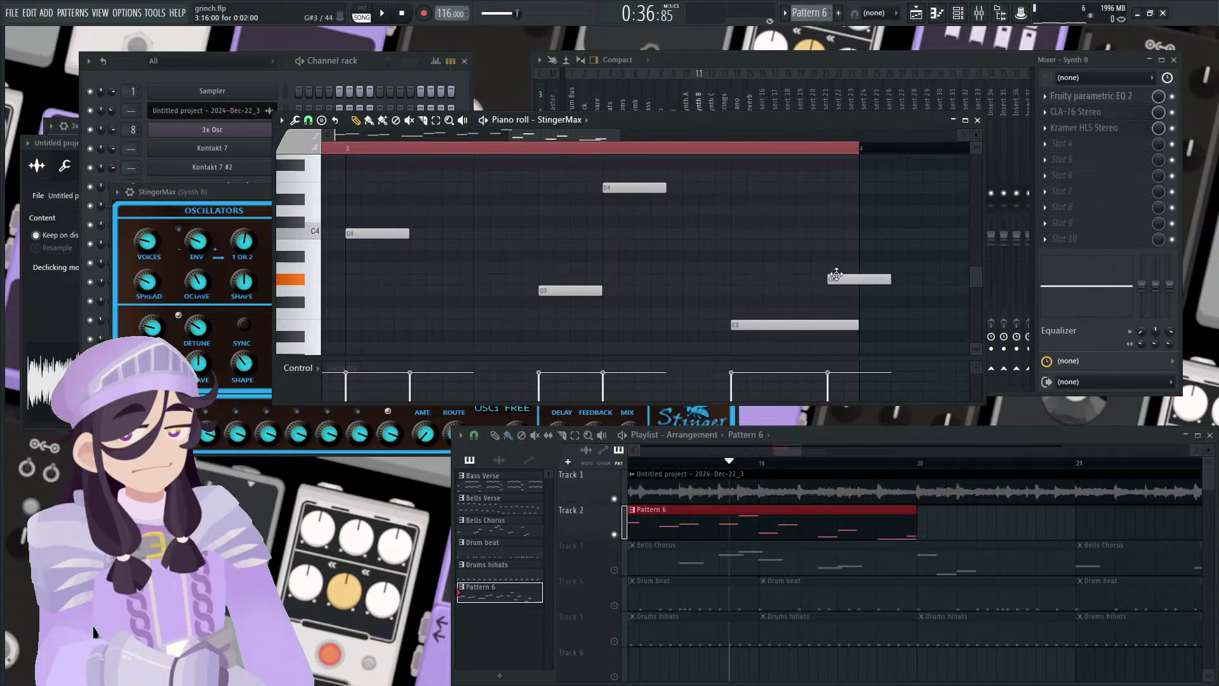
scroll(862, 267, "right", 1)
left_click_drag(862, 257, 896, 210)
left_click(911, 222)
scroll(896, 210, "down", 2)
scroll(896, 211, "up", 3)
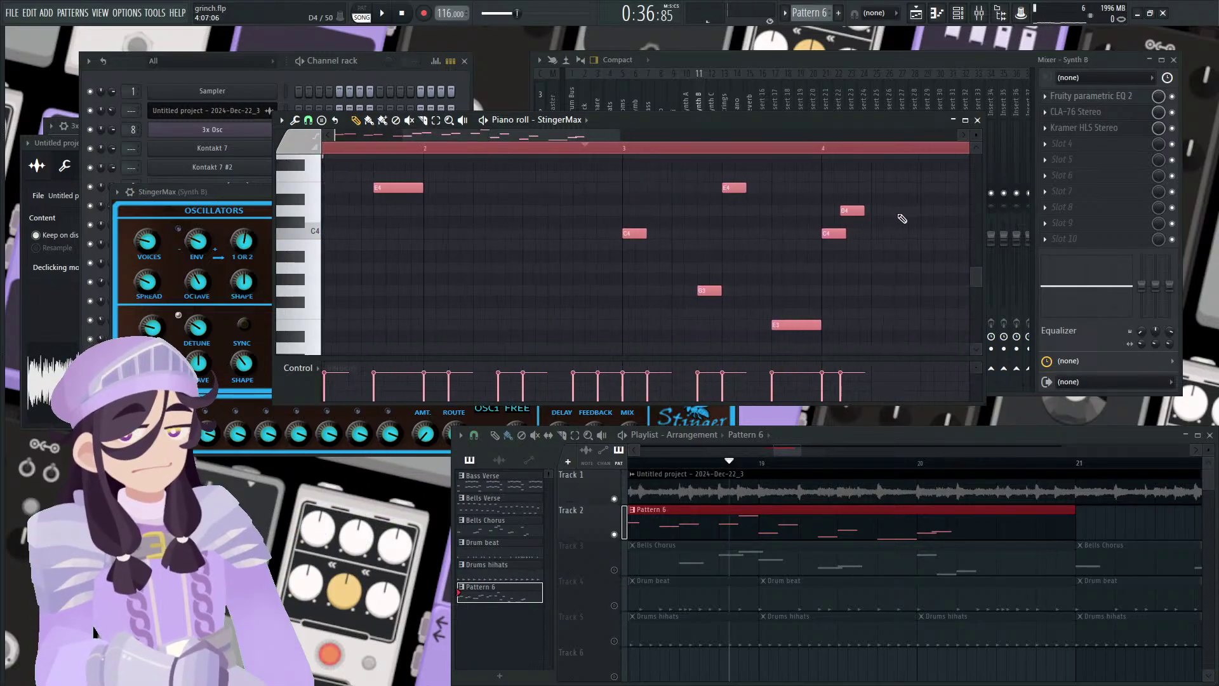
scroll(846, 212, "up", 1)
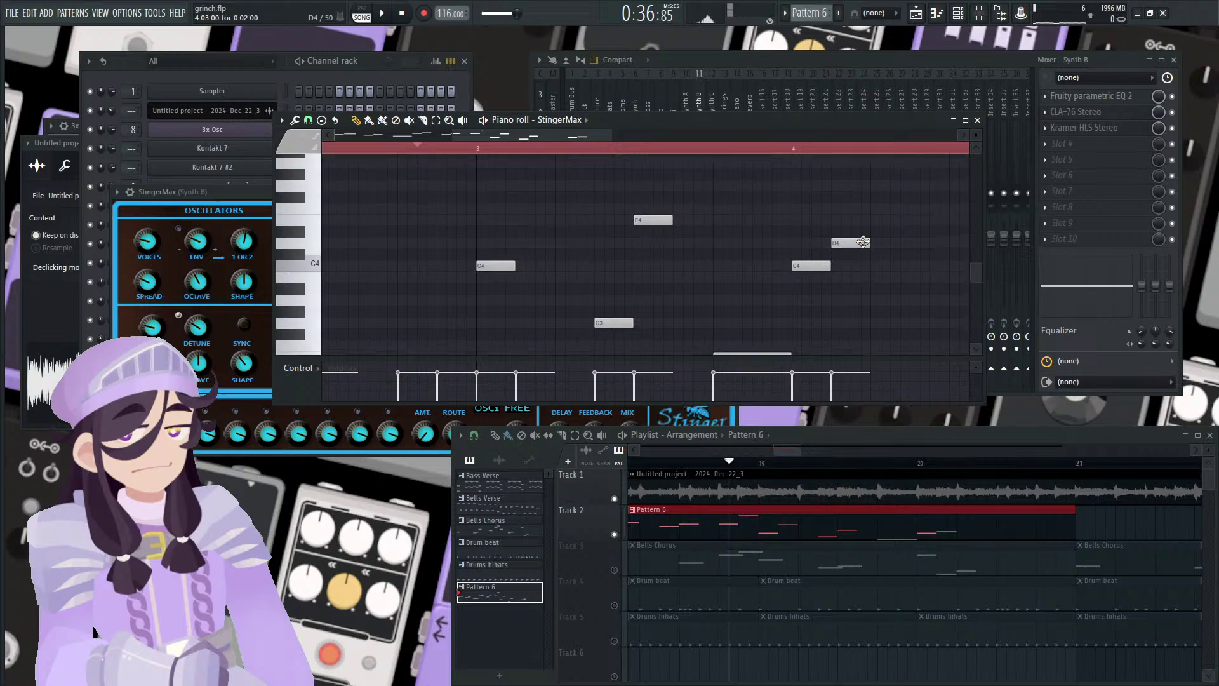
Play the passage into bar 20, mute Track 2, and replay the reference alone for comparison
key("space")
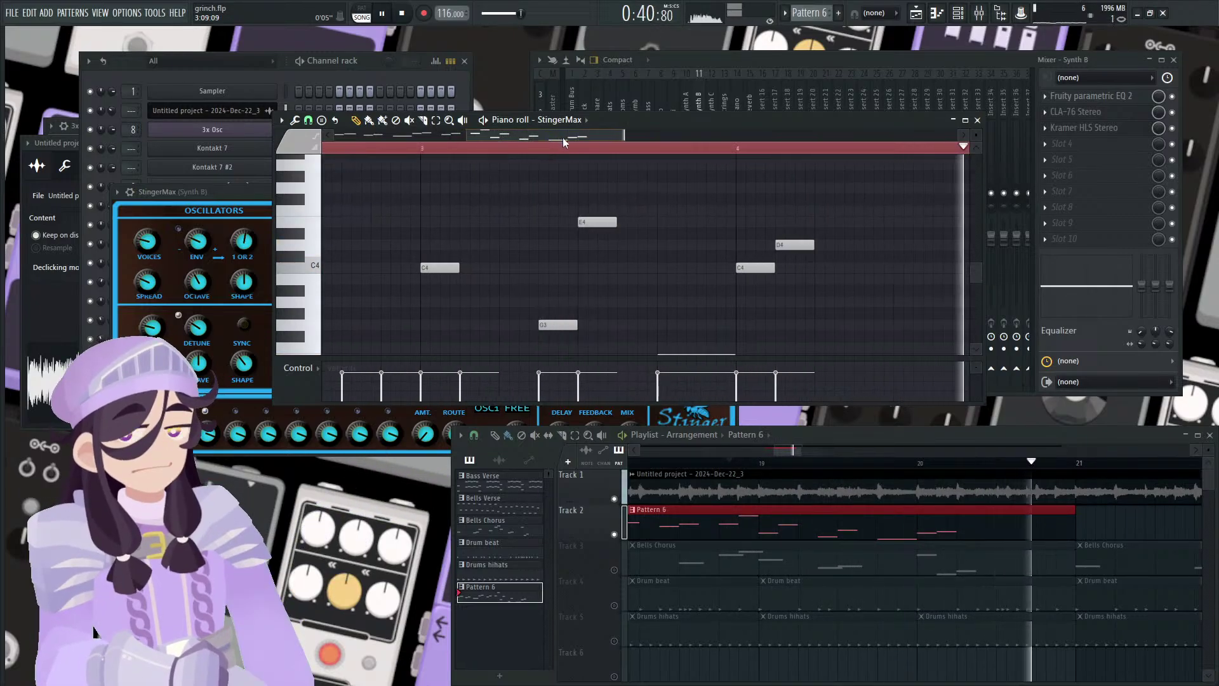
key("space")
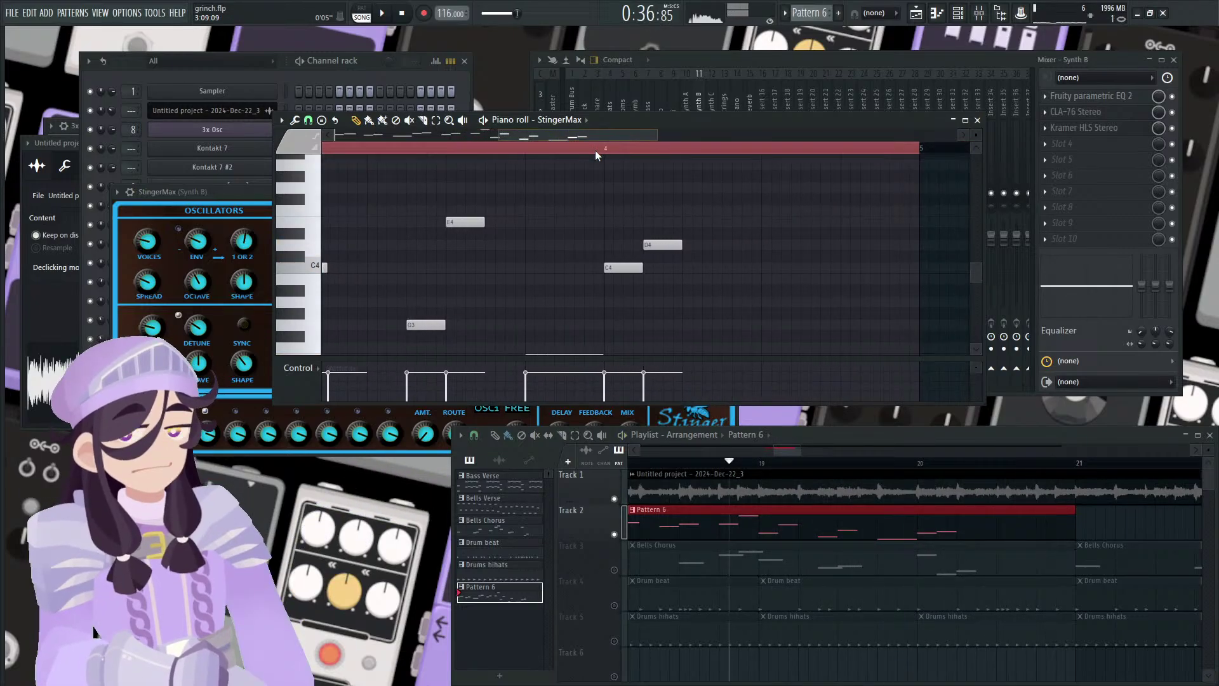
left_click(614, 534)
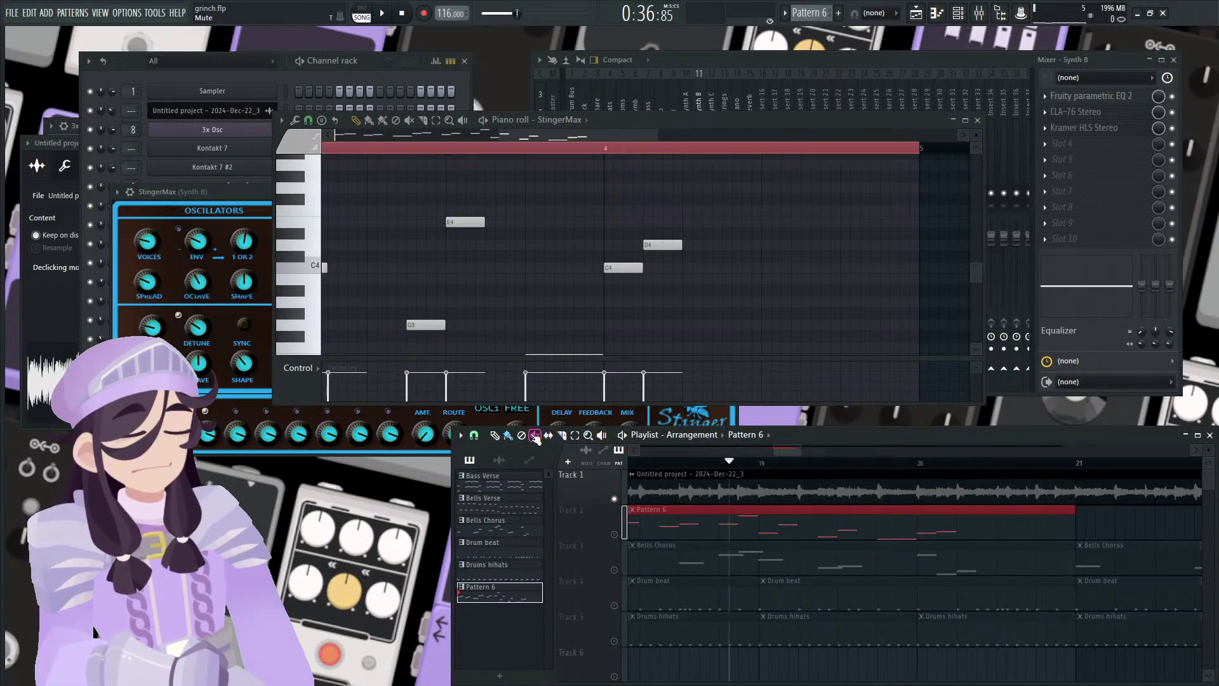
key("space")
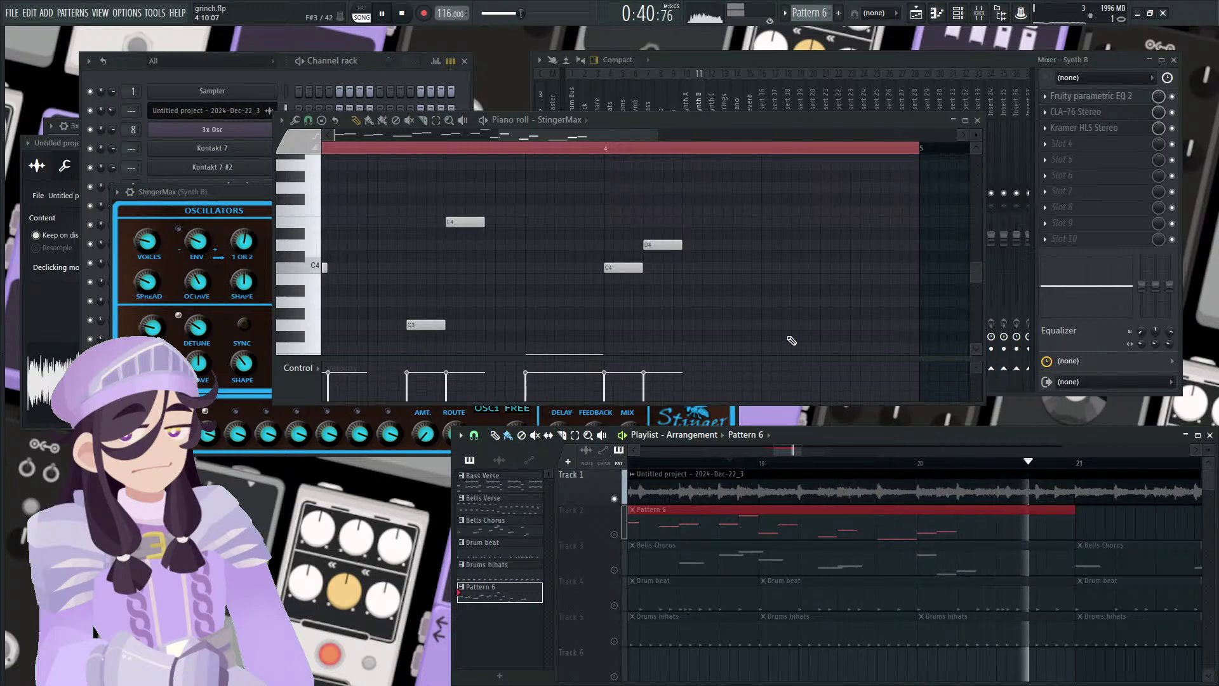
key("space")
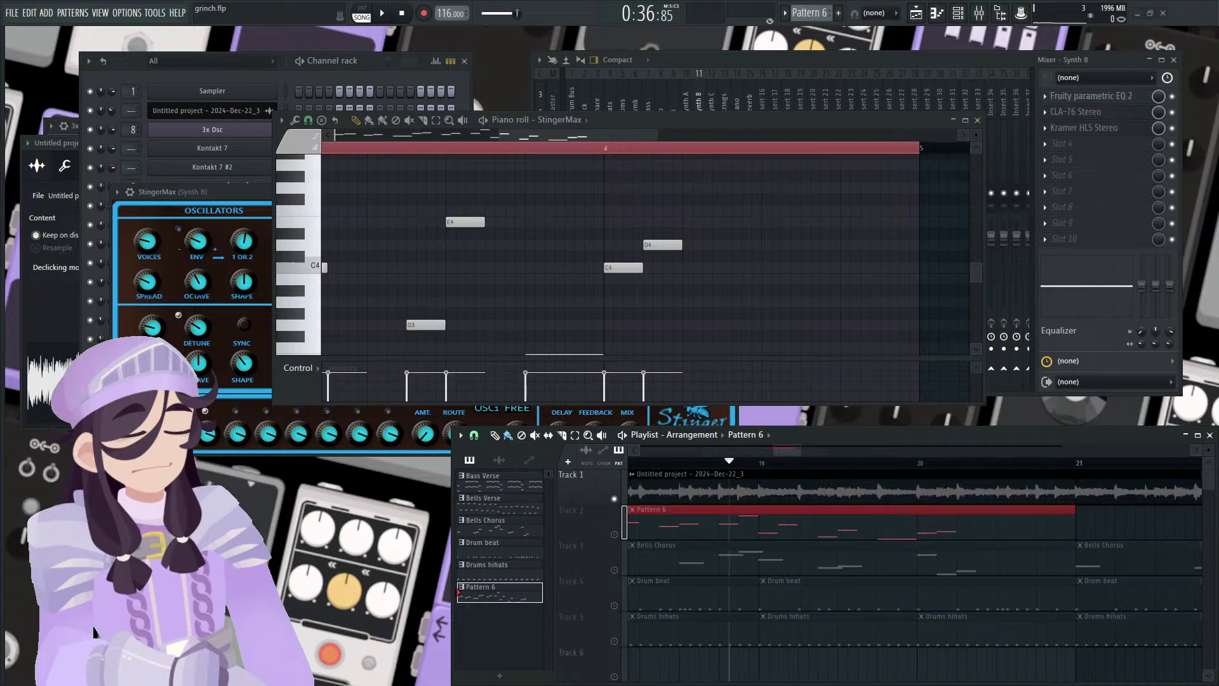
Try a D#4 note over the first notes of bar 4 and delete it
left_click(615, 233)
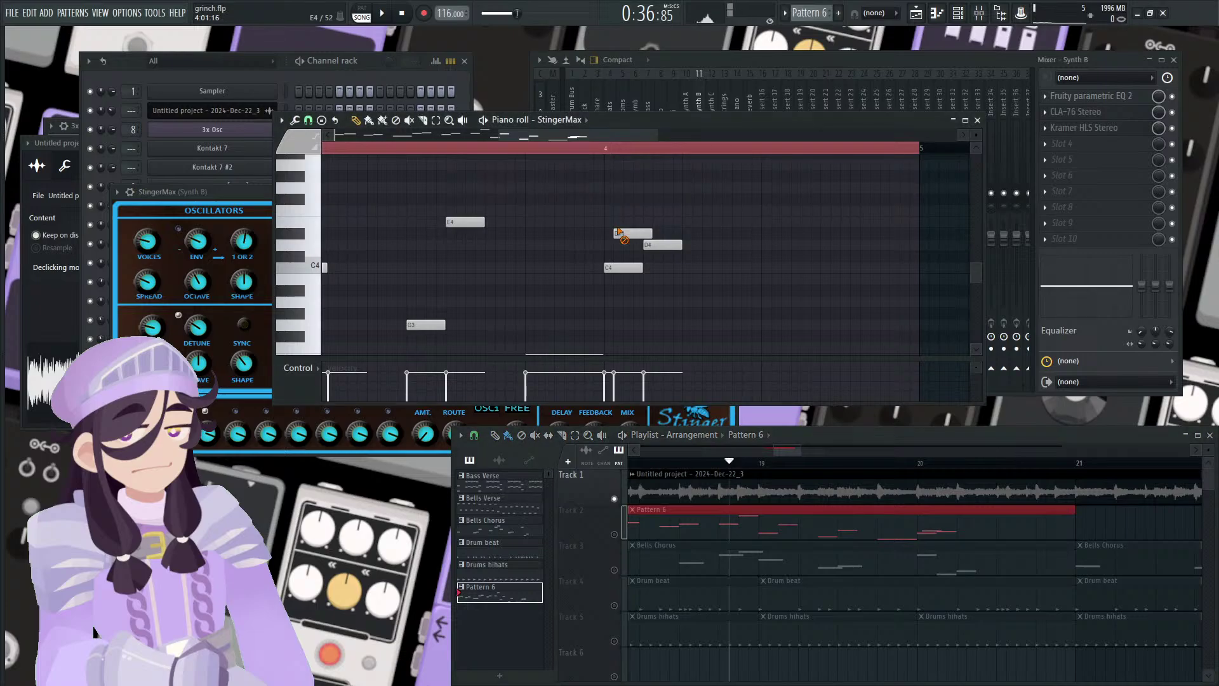
scroll(629, 240, "down", 2)
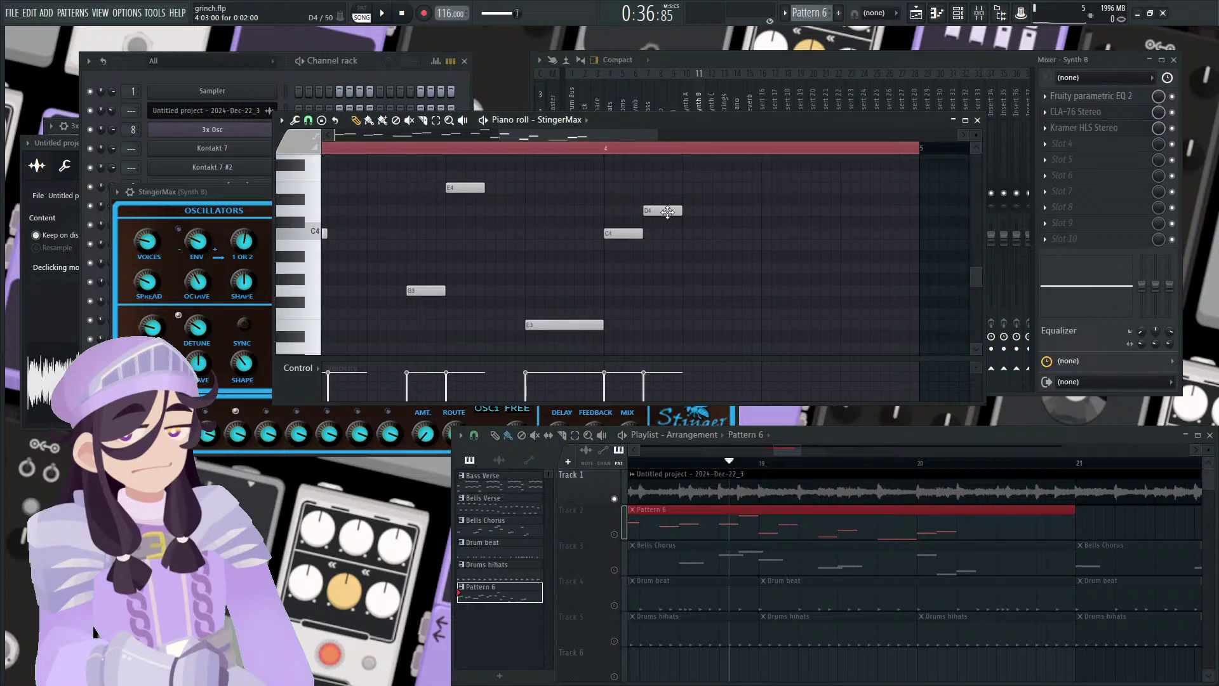
Add two-step notes to bar 4, F4 at step 9 and A3 at step 6, and unmute Track 2
scroll(667, 211, "up", 2)
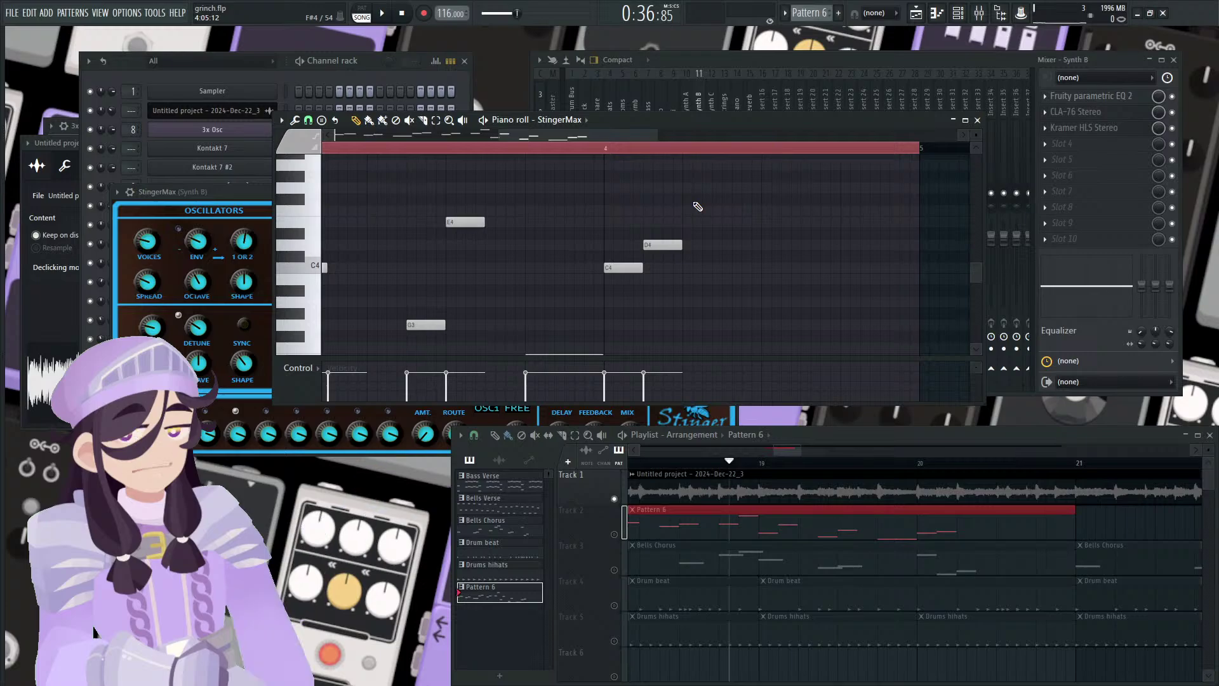
scroll(728, 193, "down", 4)
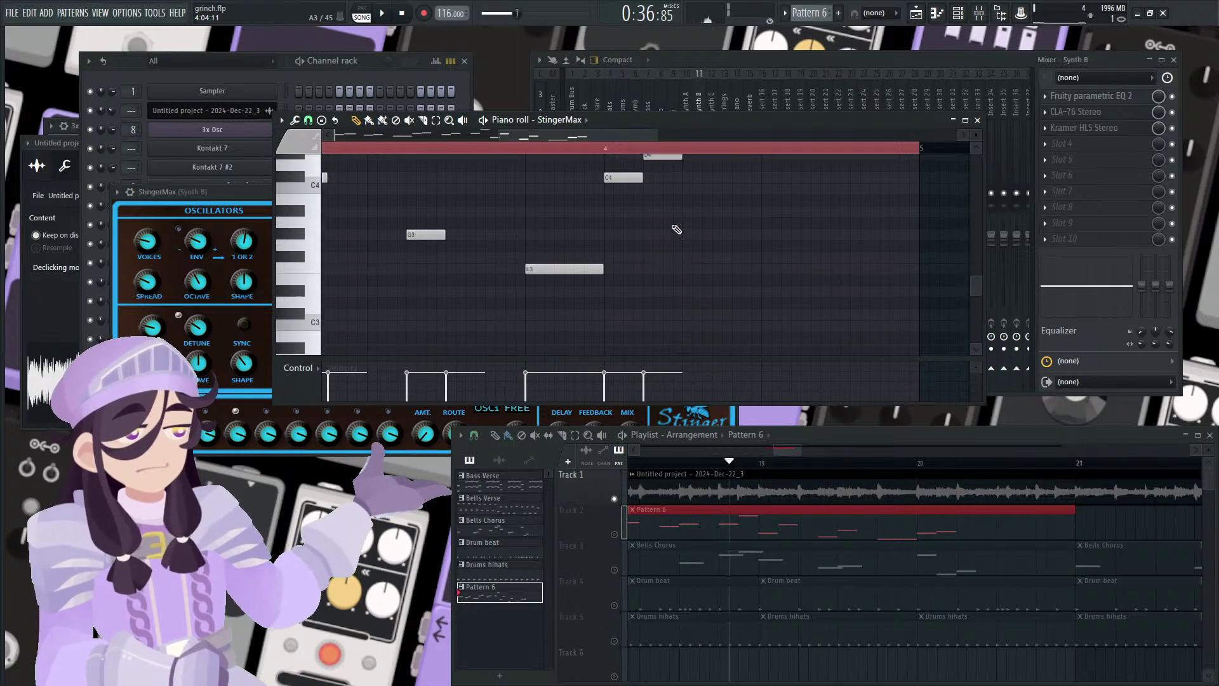
scroll(685, 203, "up", 2)
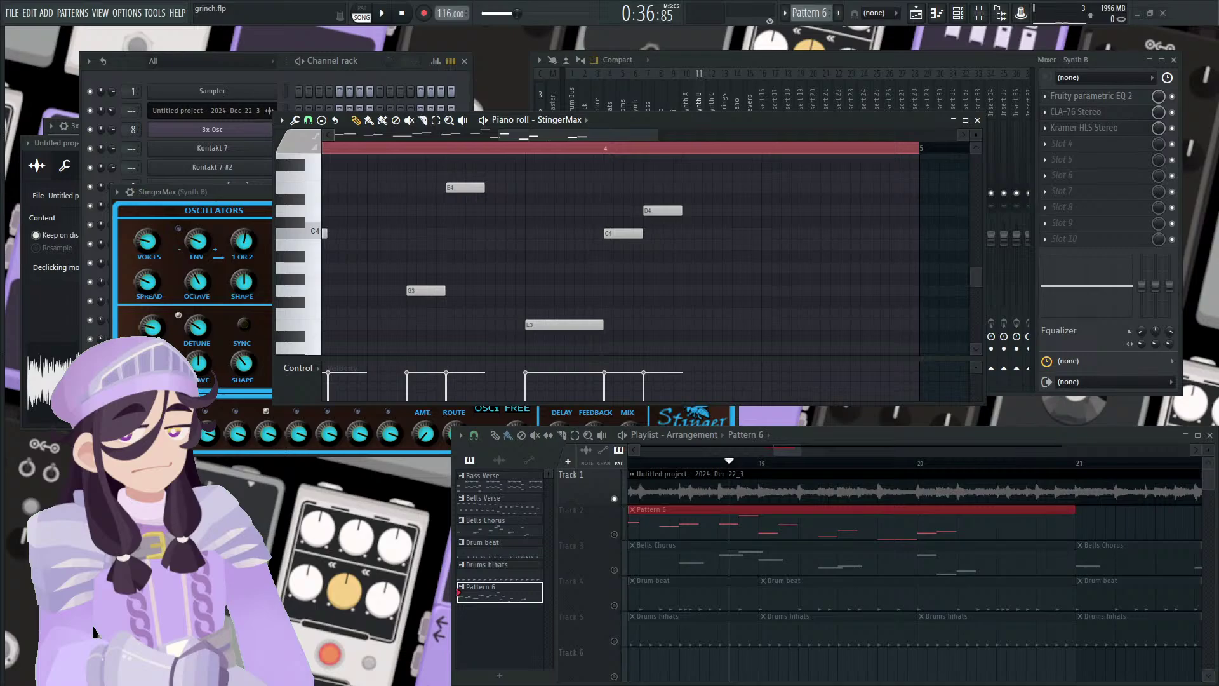
left_click(662, 302)
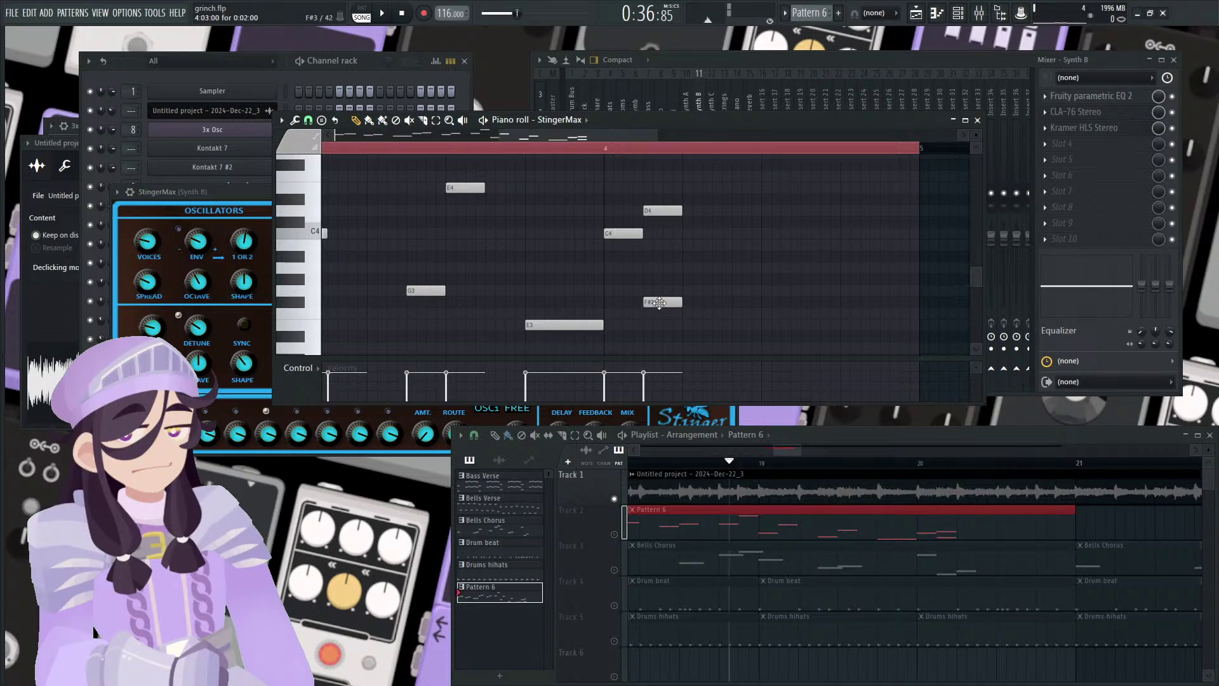
left_click_drag(659, 302, 784, 181)
key("space")
left_click(706, 268)
key("space")
left_click(614, 534)
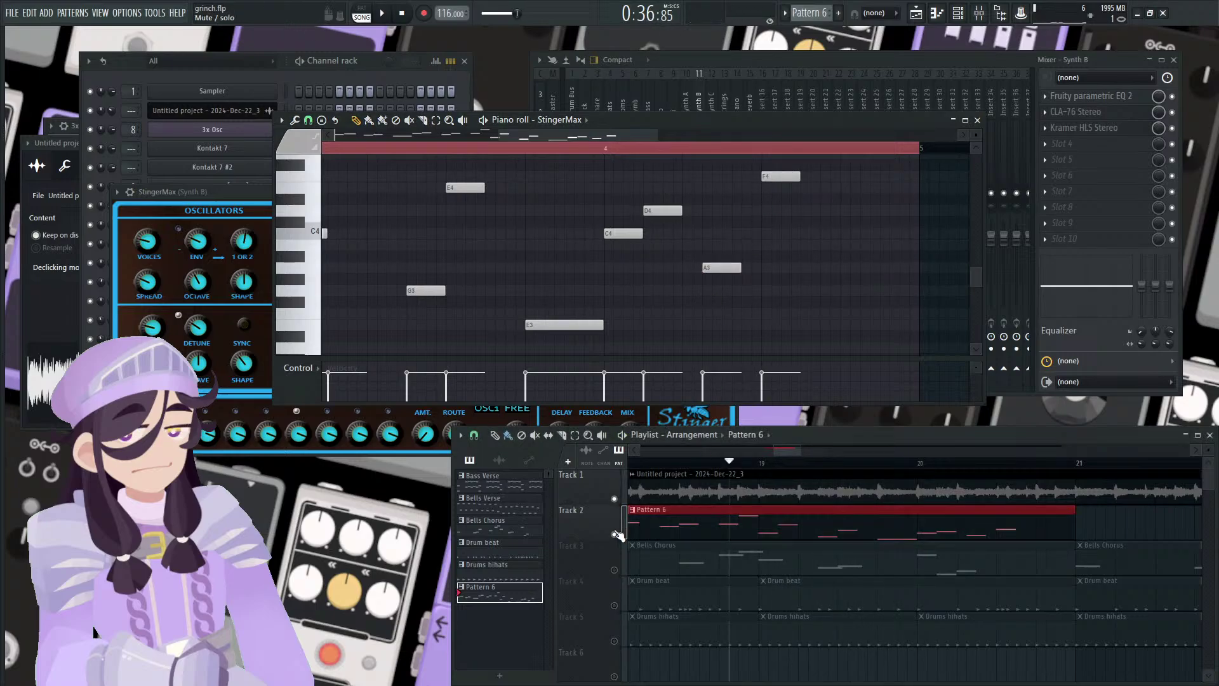
Play the passage with the reference and shift the A3 note to step 9 and the F4 note to step 11 of bar 4
key("space")
left_click_drag(706, 267, 725, 267)
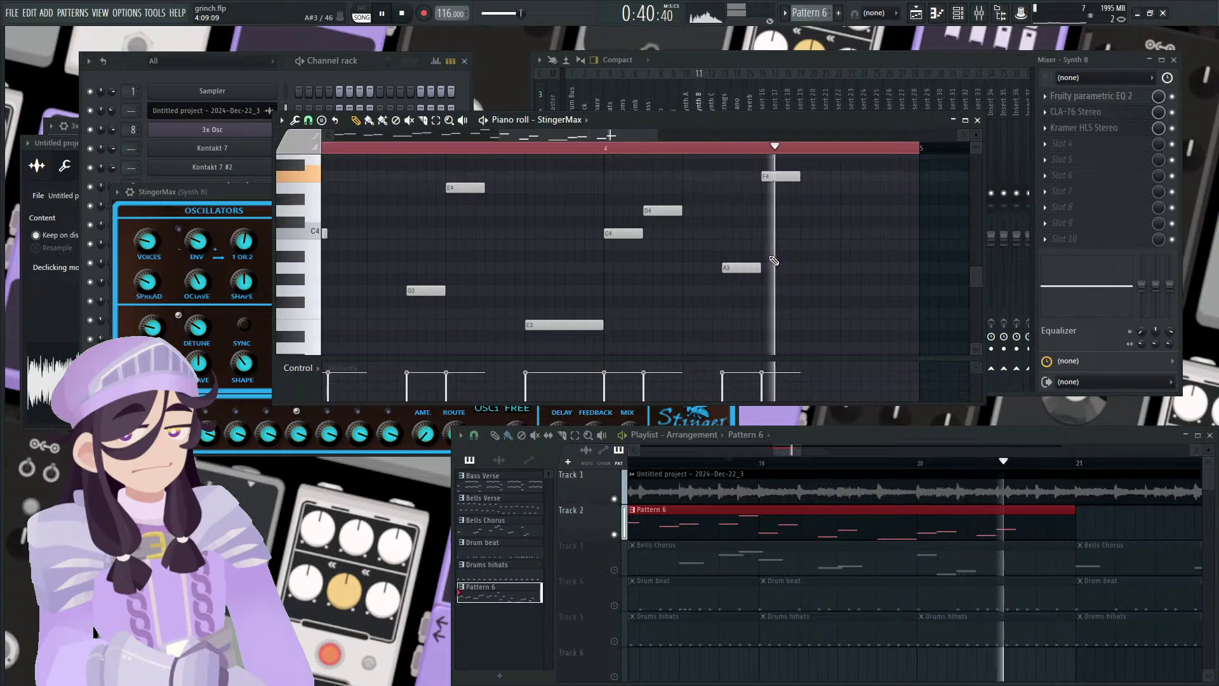
key("space")
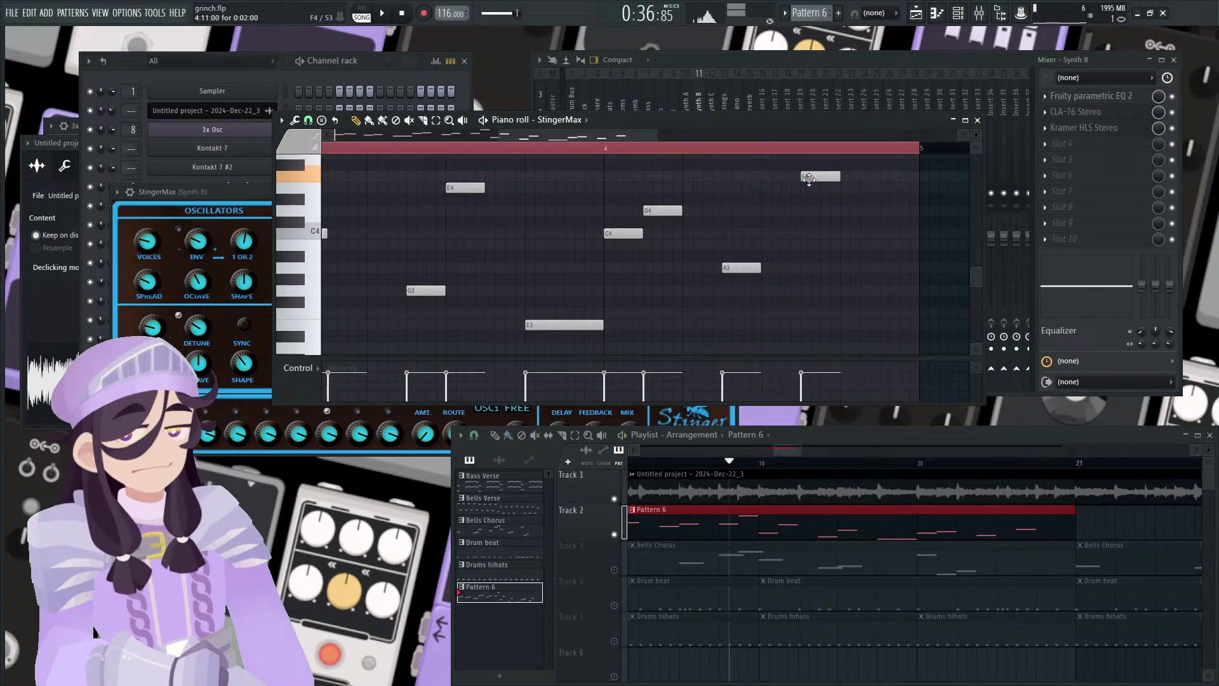
left_click_drag(746, 261, 785, 265)
Add a C4 note at step 13 and a B4 note at step 15 of bar 4, each two steps long
scroll(781, 270, "up", 5)
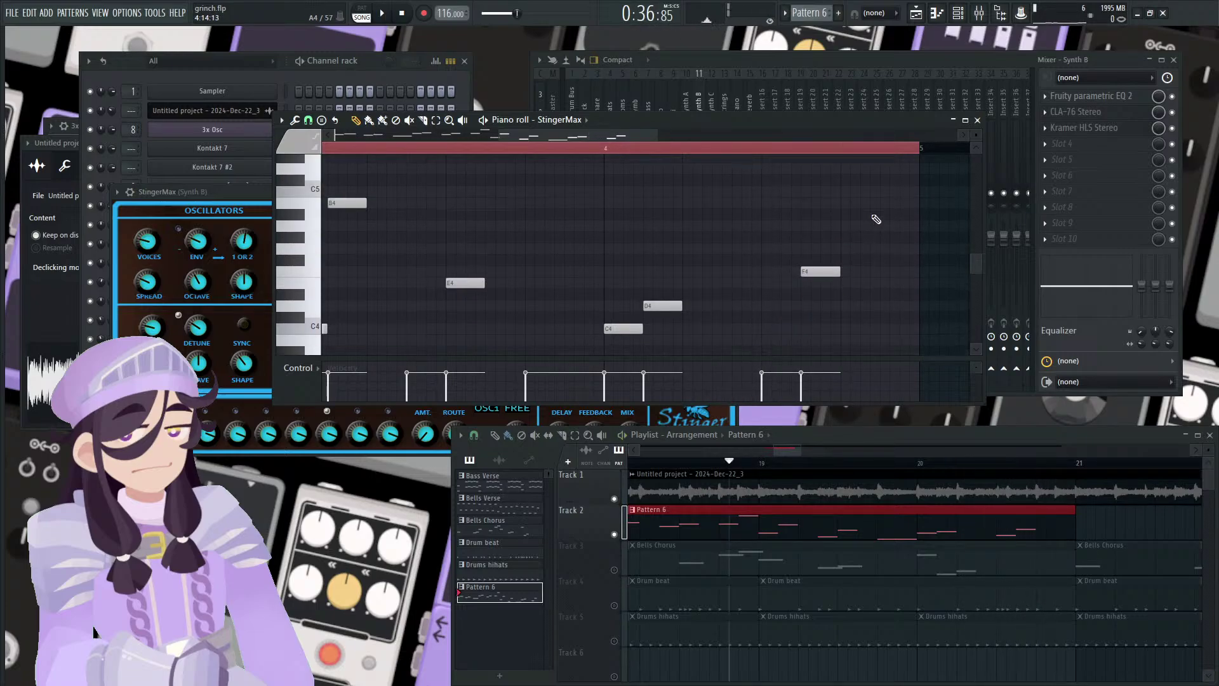
left_click(842, 268)
left_click_drag(841, 278, 840, 284)
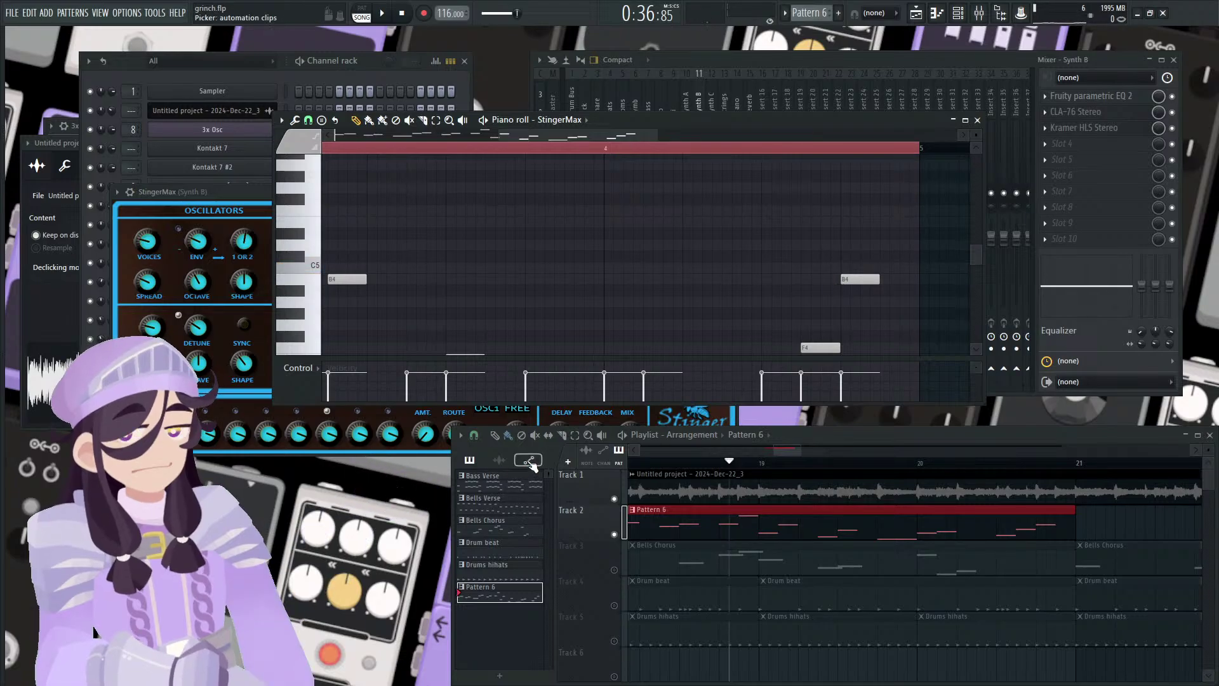
scroll(571, 473, "down", 2)
scroll(825, 264, "down", 3)
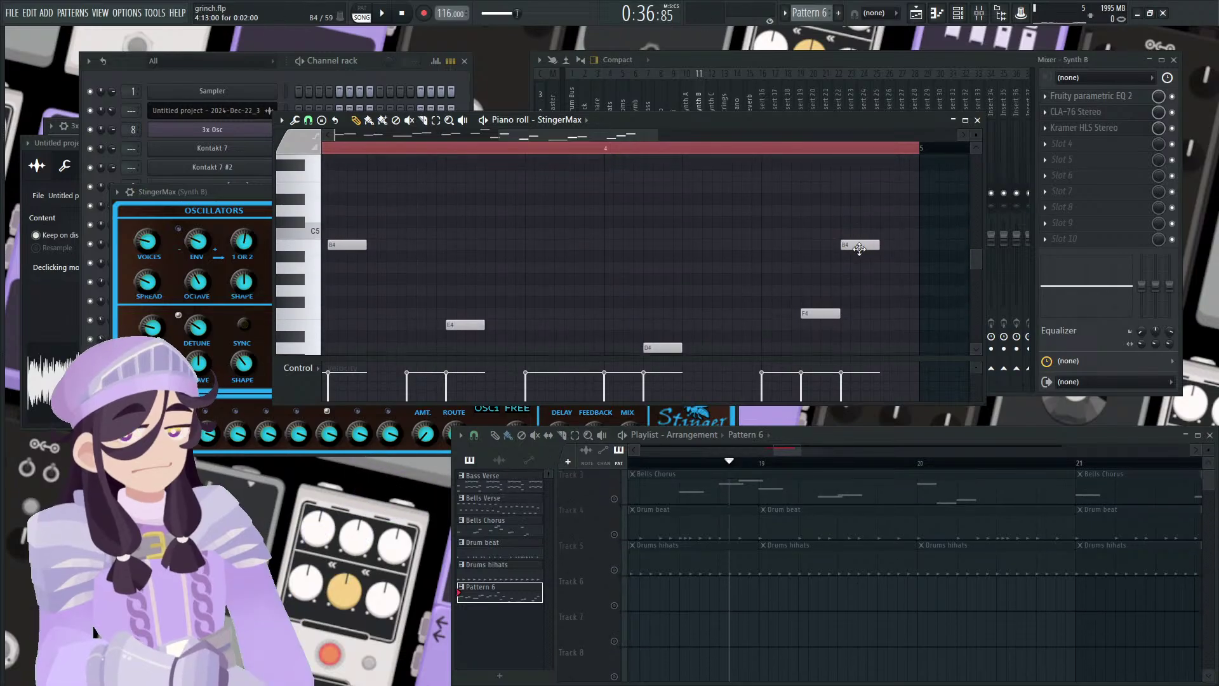
left_click_drag(859, 249, 860, 315)
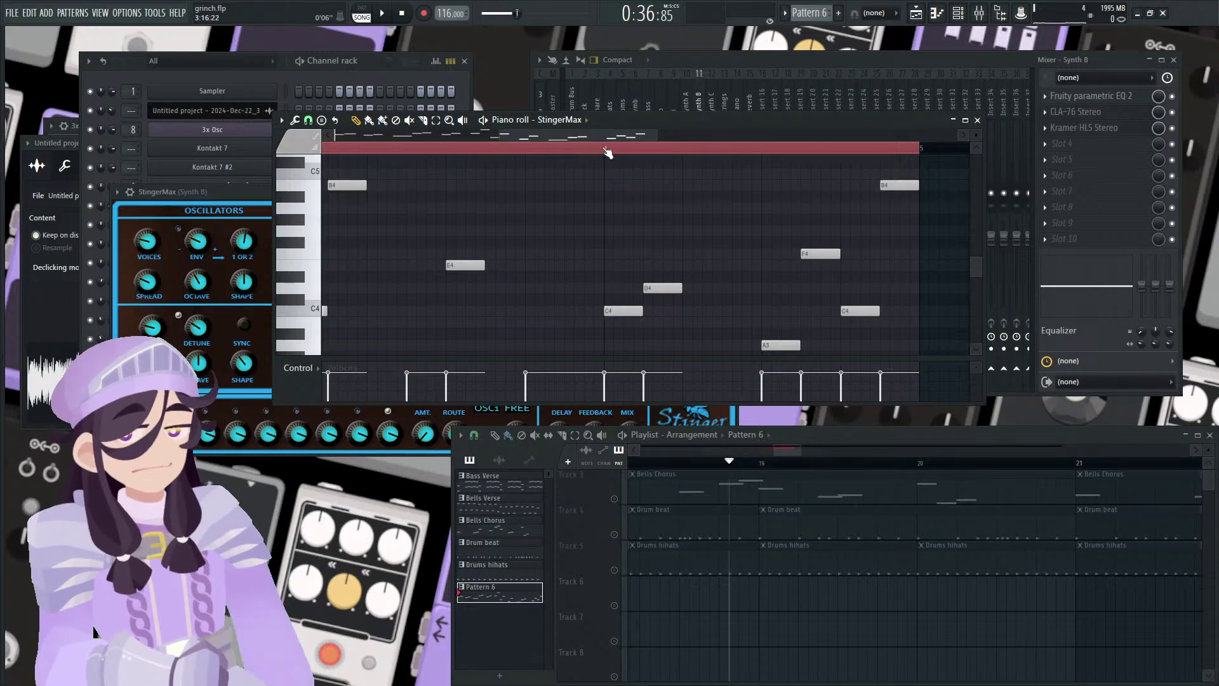
Play the passage around bar 20 to check the bar 4 notes against the reference
scroll(572, 258, "down", 5)
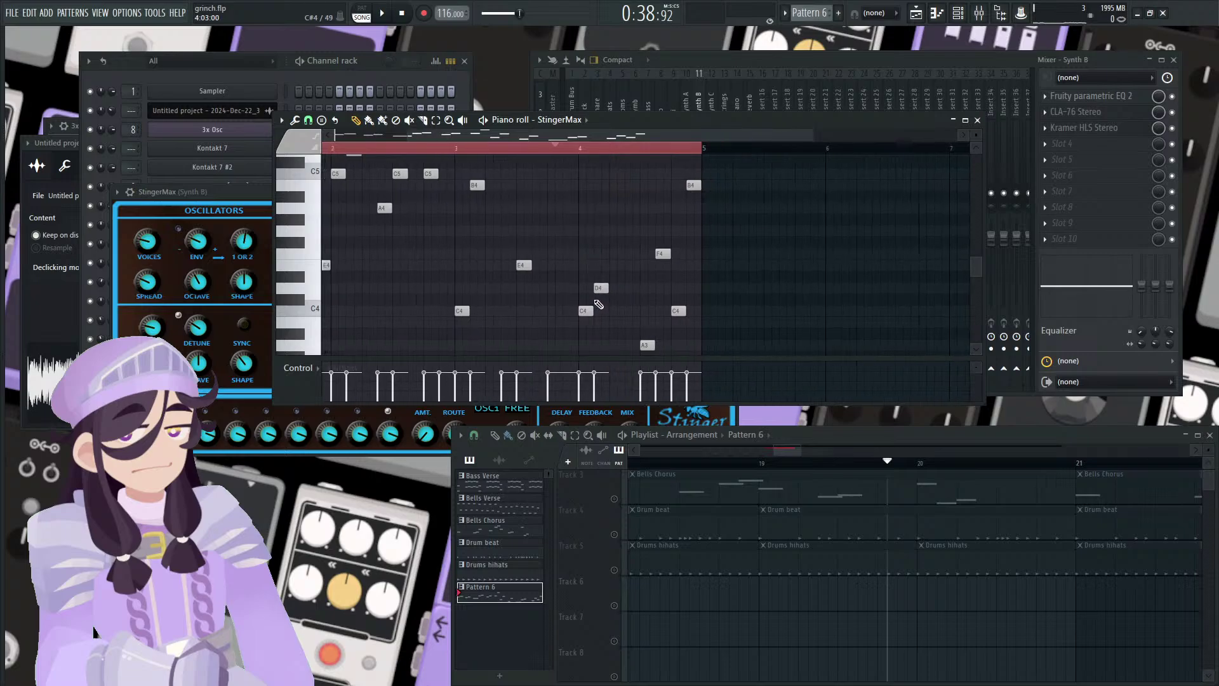
key("space")
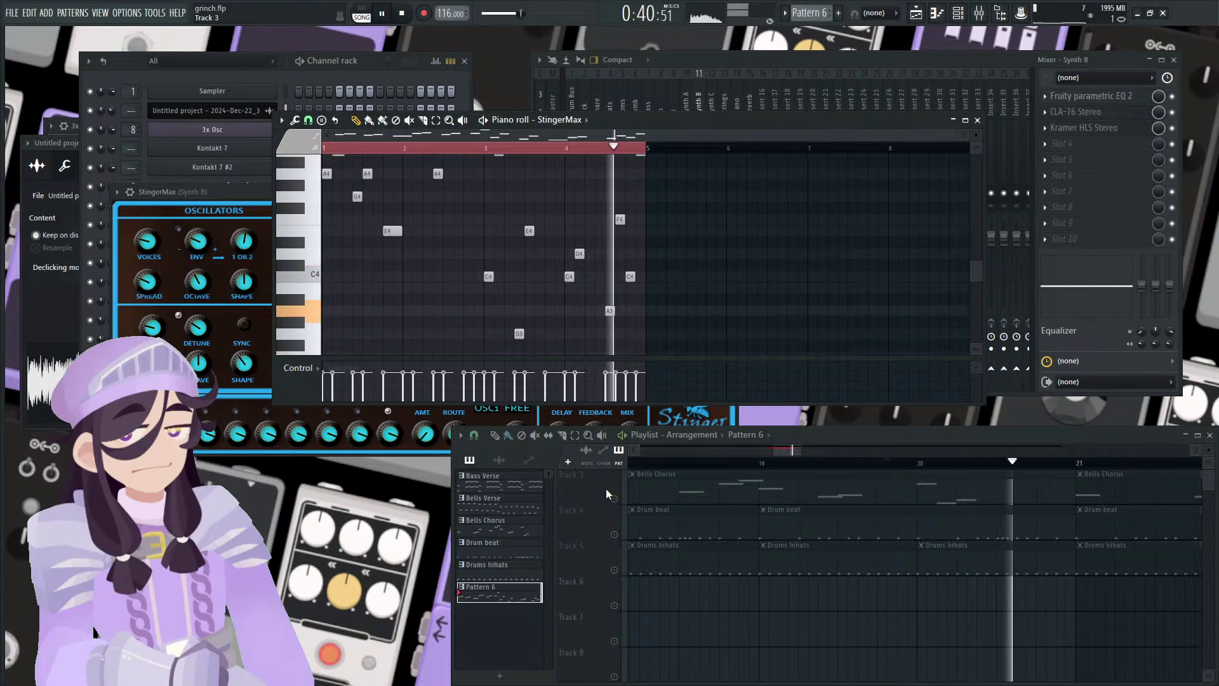
key("space")
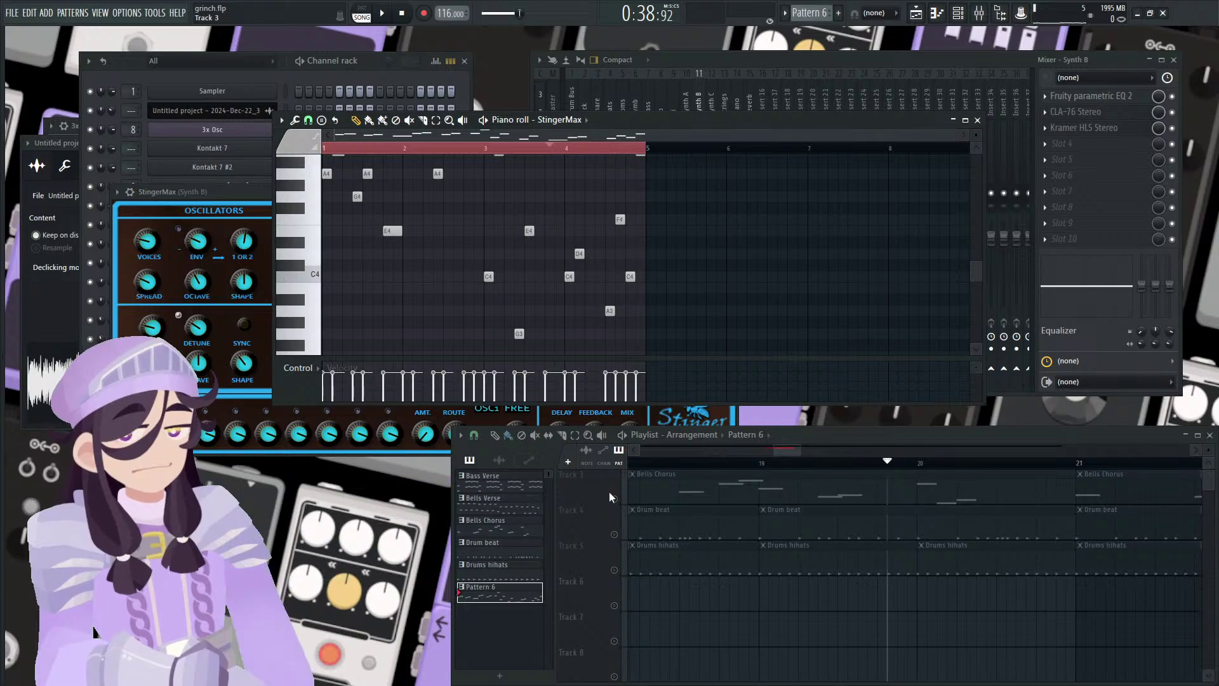
Play bar 20 with Track 3's Bells Chorus and Track 2 muted for comparison, and switch back to Track 2
key("space")
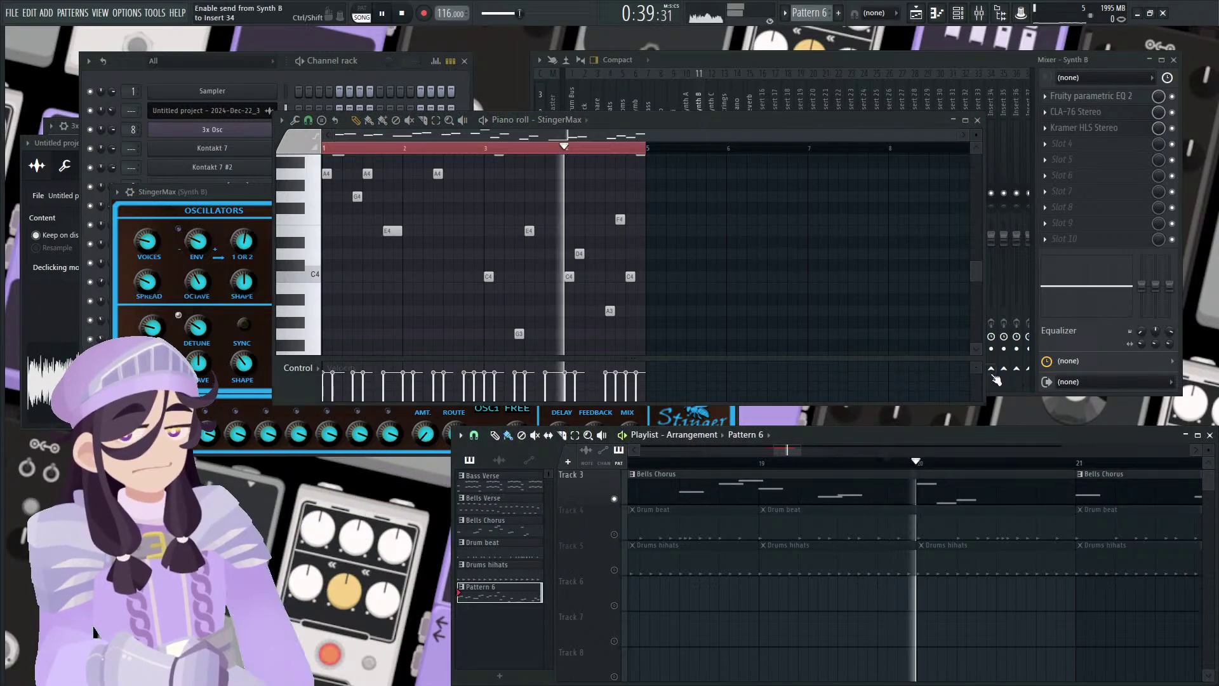
scroll(740, 290, "up", 3)
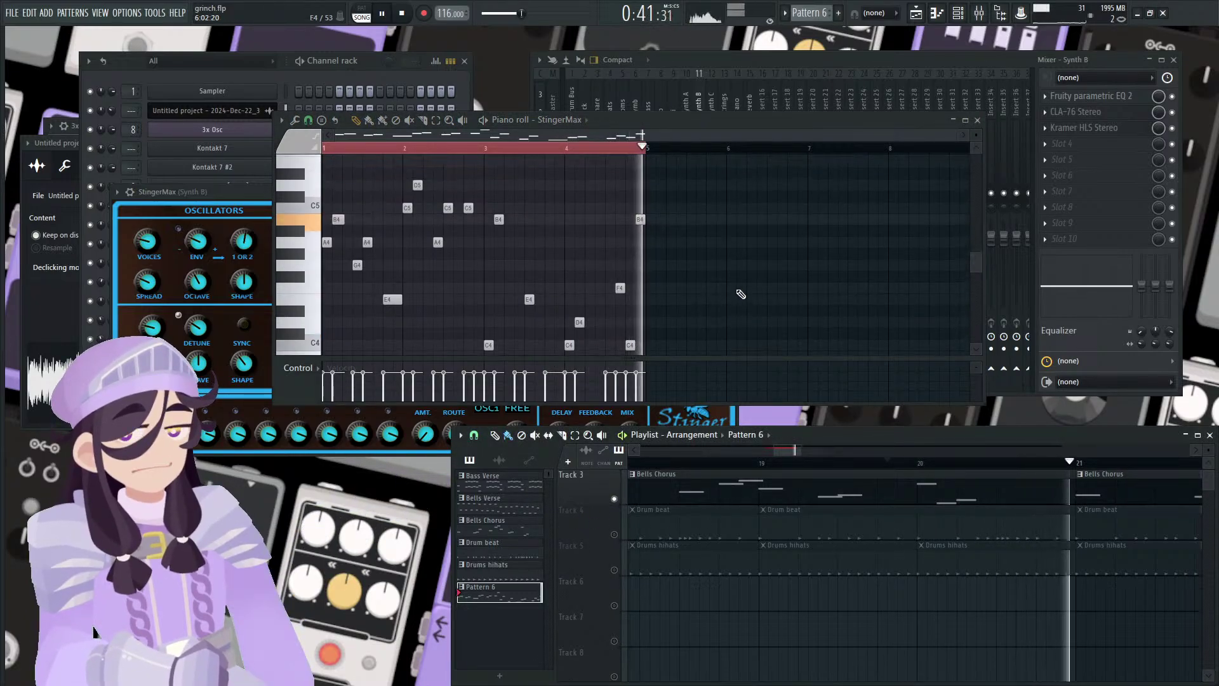
scroll(876, 552, "up", 2)
key("space")
left_click(592, 509)
key("space")
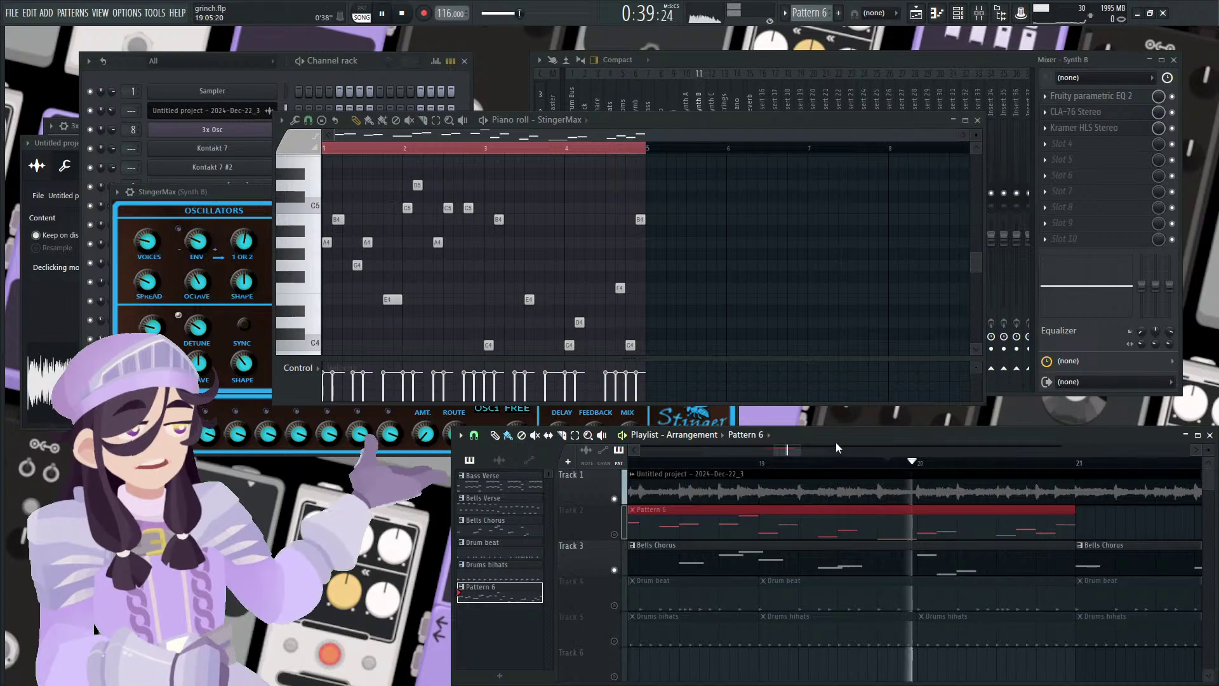
key("space")
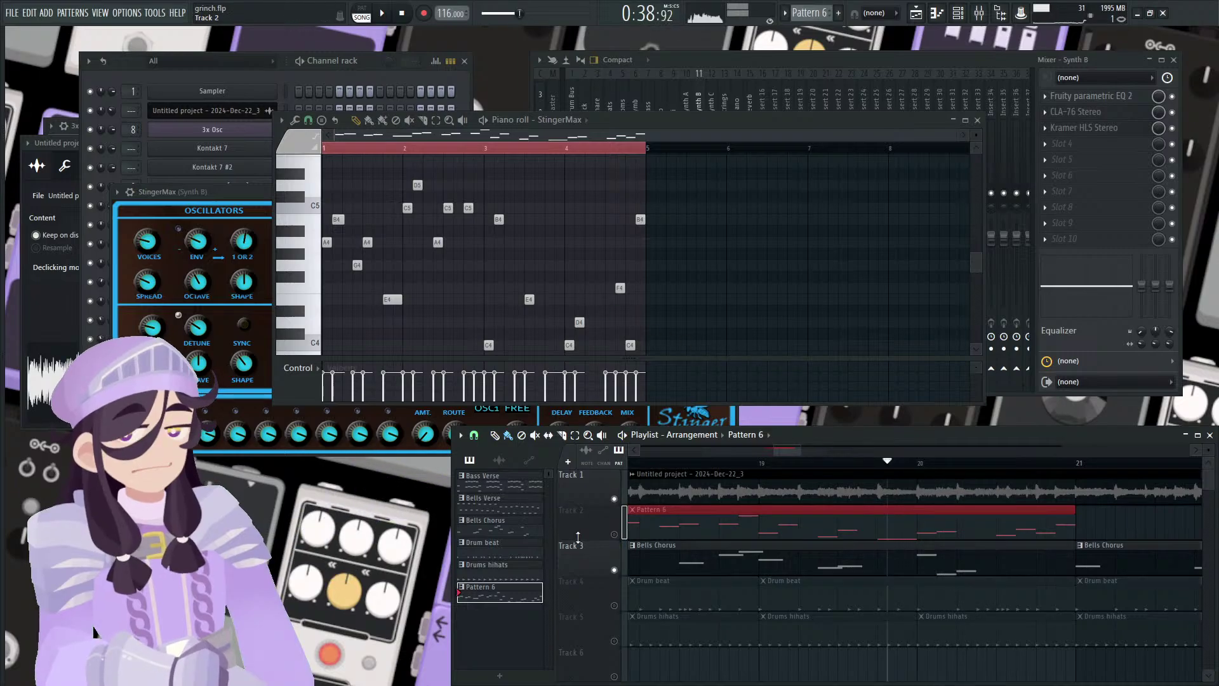
left_click(614, 569)
left_click(613, 534)
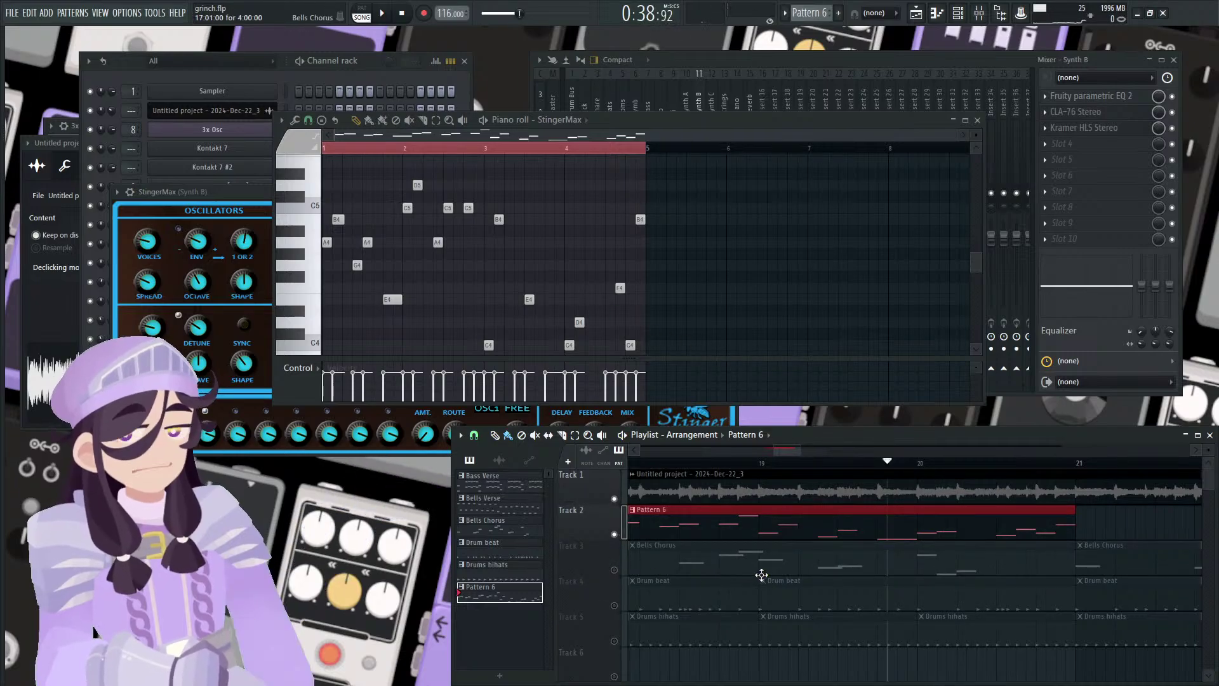
Move the A3 note to step 7 and the F4 note to step 9 of bar 4 and replay the passage
left_click(593, 277)
right_click(592, 277)
key("space")
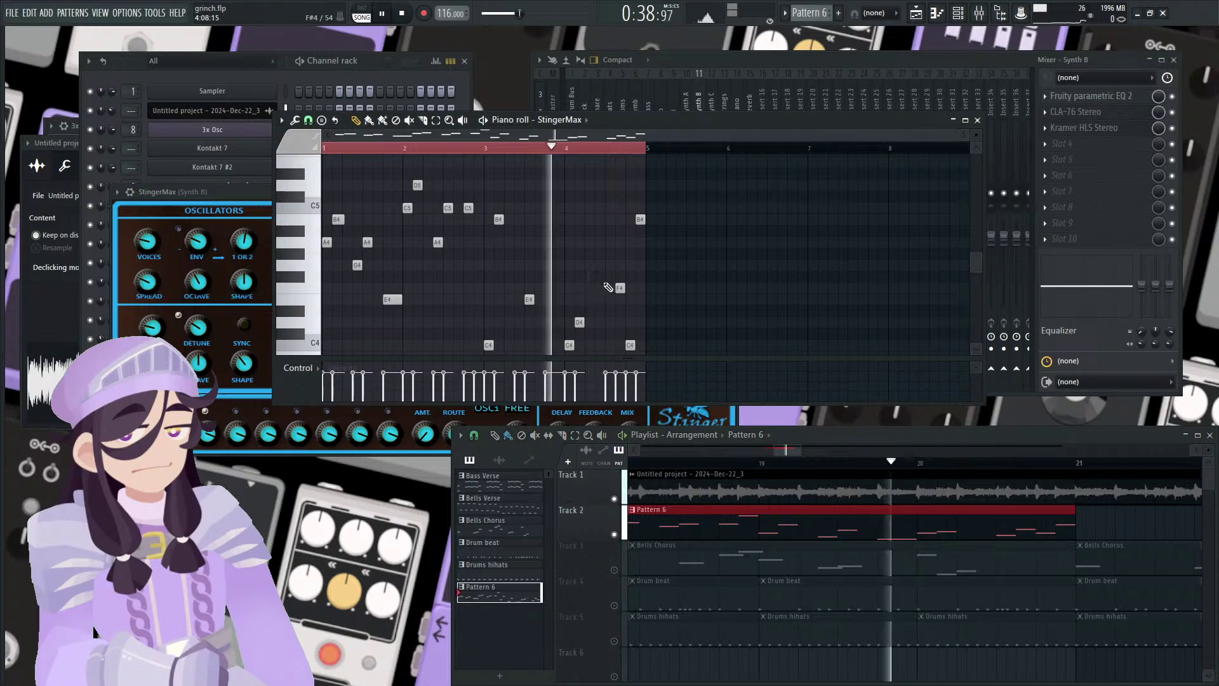
scroll(694, 327, "up", 3)
scroll(495, 278, "down", 2)
key("space")
scroll(544, 289, "down", 1)
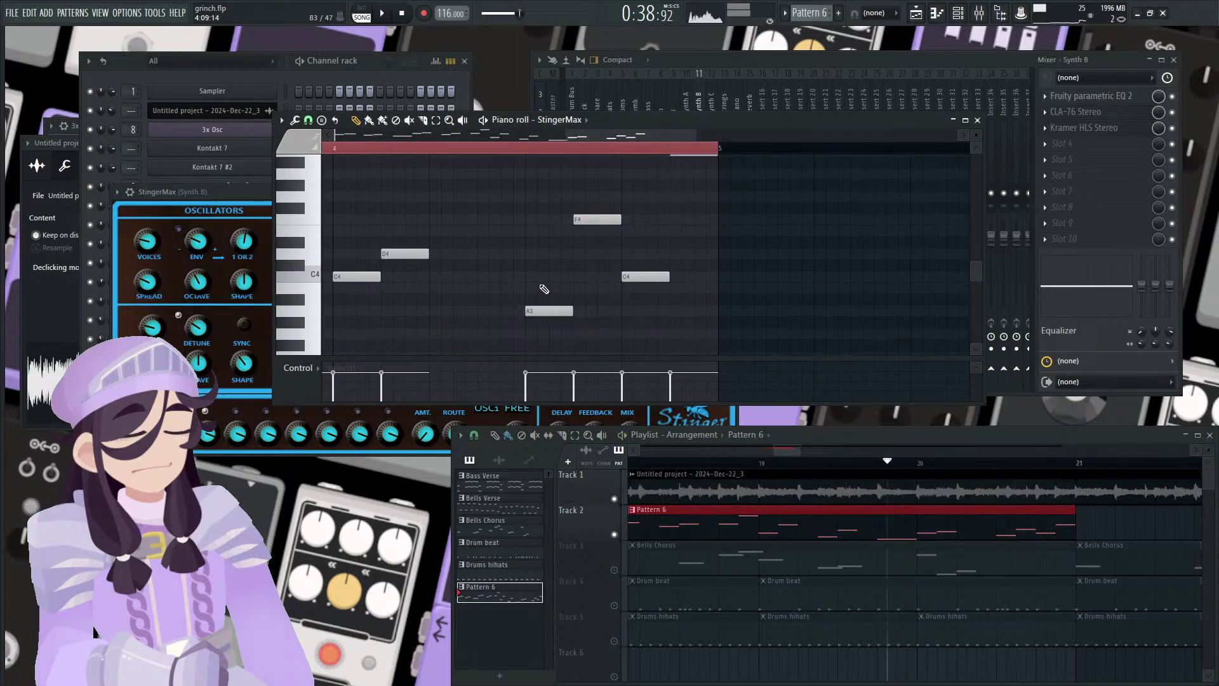
left_click_drag(532, 310, 484, 318)
left_click_drag(587, 218, 539, 218)
key("space")
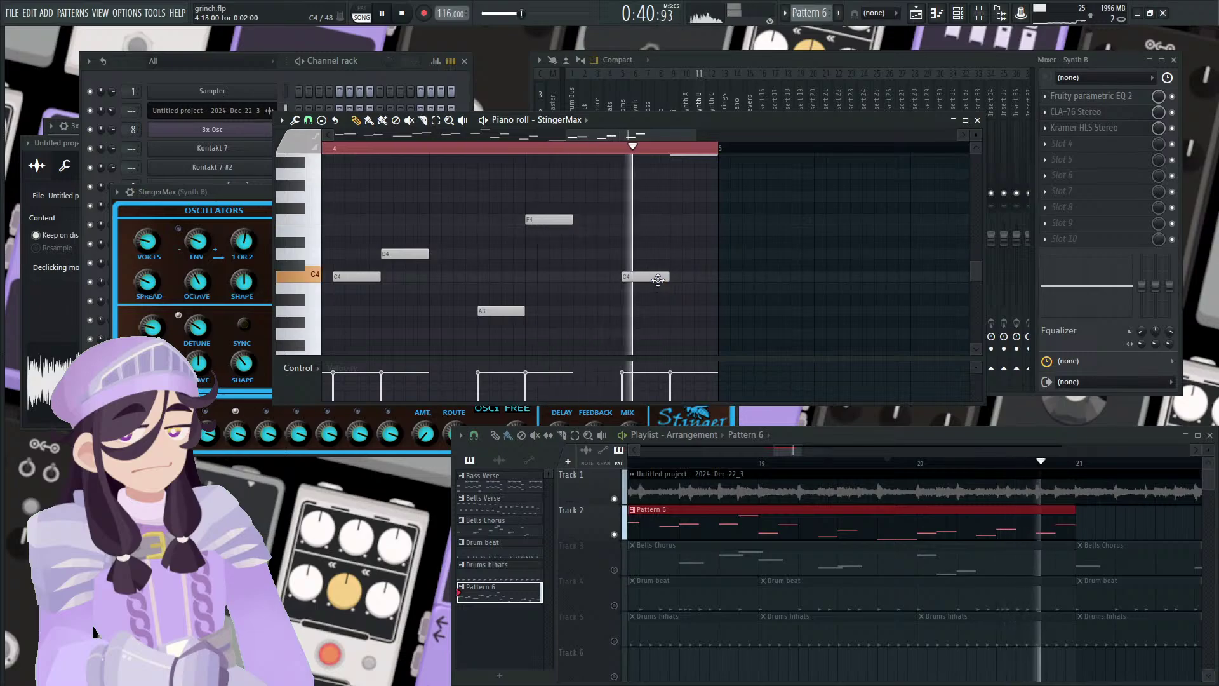
Place Pattern 6 clips on Track 2 at bars 17 and 21
scroll(704, 381, "down", 1)
scroll(762, 508, "down", 6)
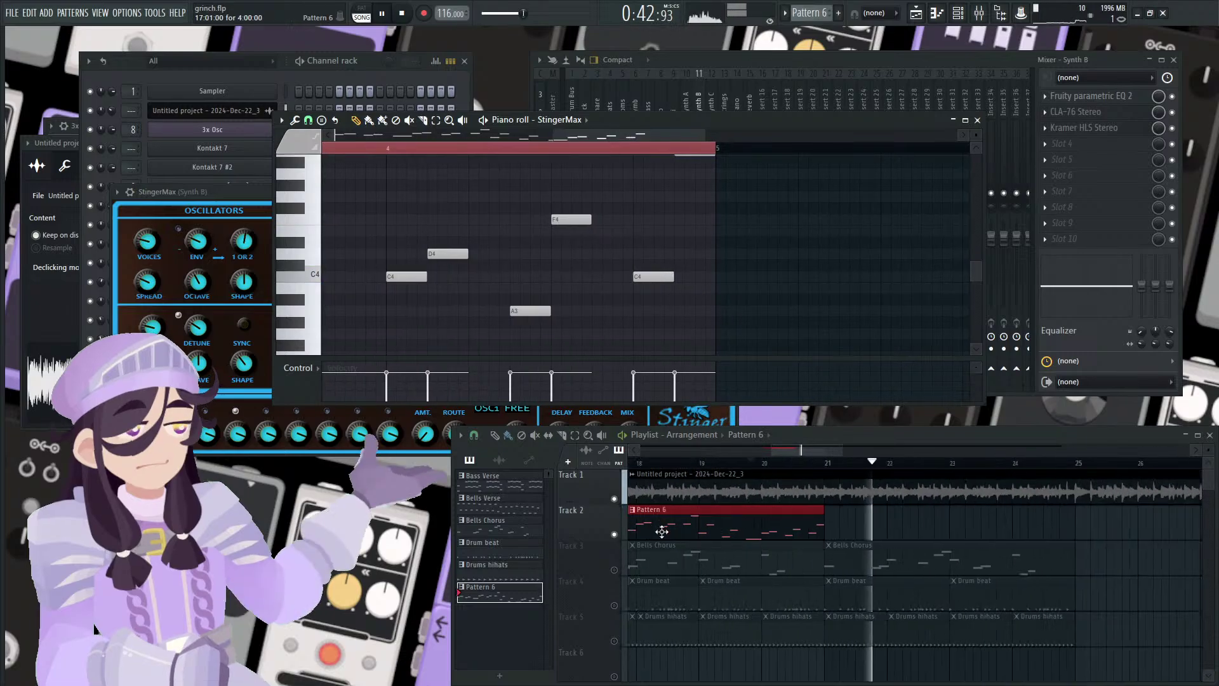
key("space")
scroll(765, 518, "up", 6)
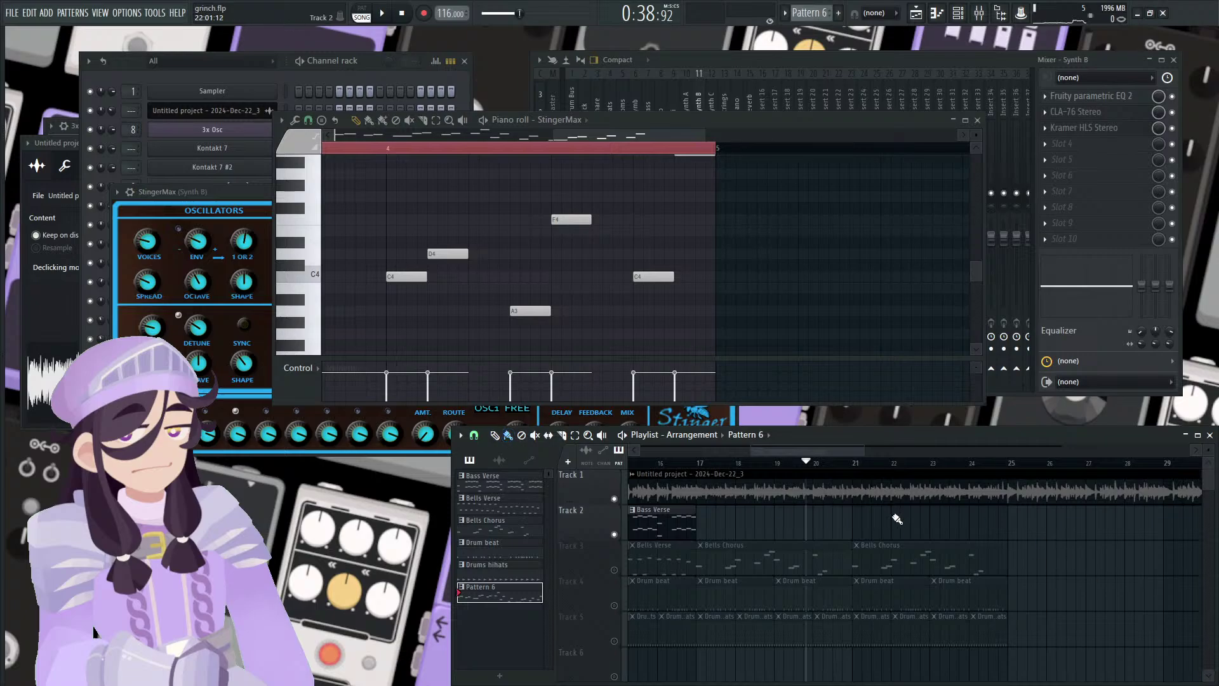
left_click_drag(897, 519, 733, 529)
Play the arrangement from bar 16 with the reference on Track 1 muted and Tracks 2 to 5 audible
left_click(672, 459)
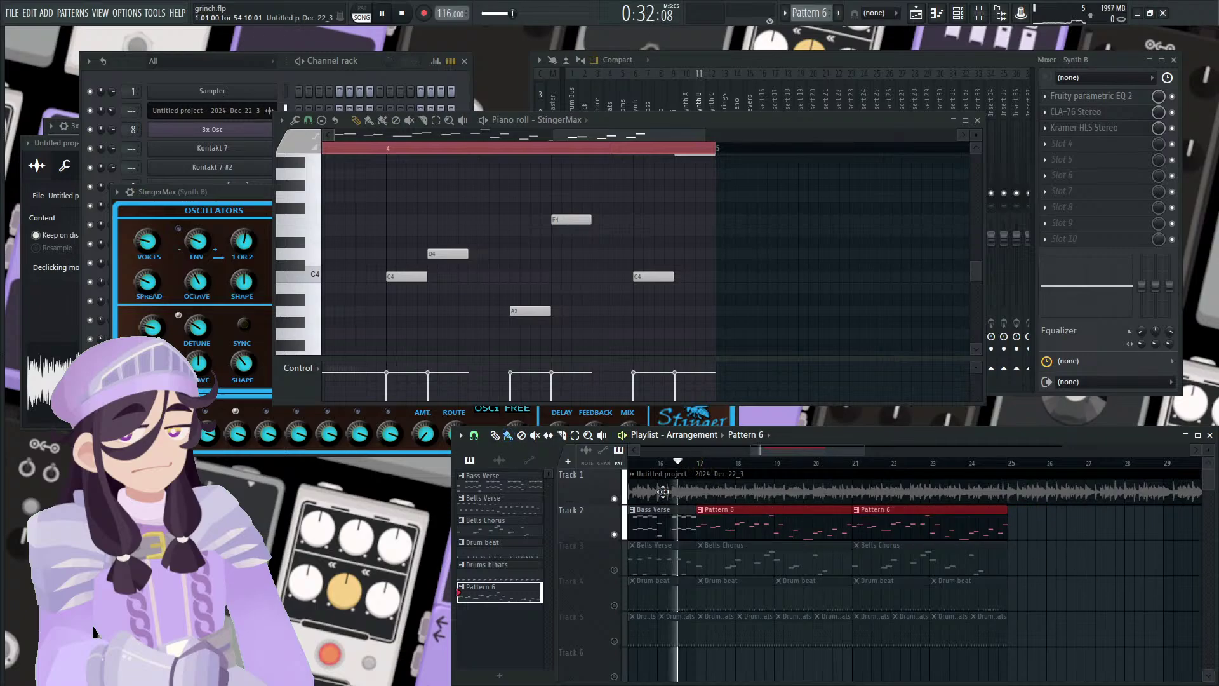
scroll(676, 519, "up", 3)
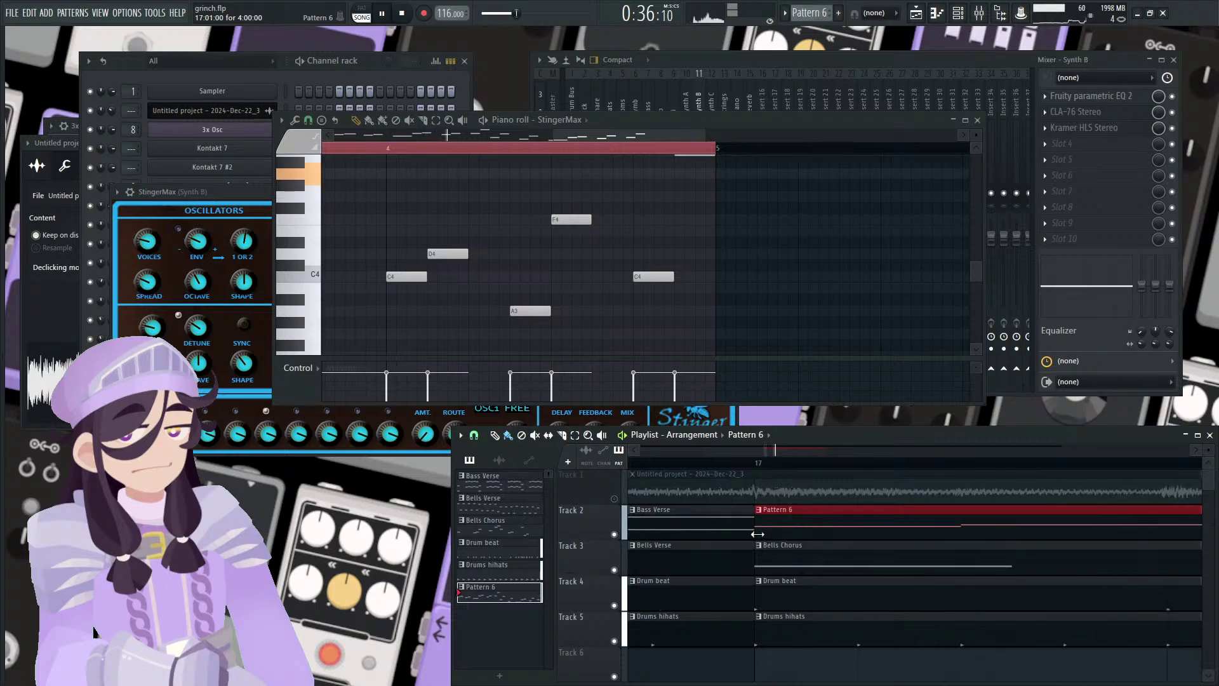
scroll(762, 537, "down", 3)
scroll(741, 543, "down", 5)
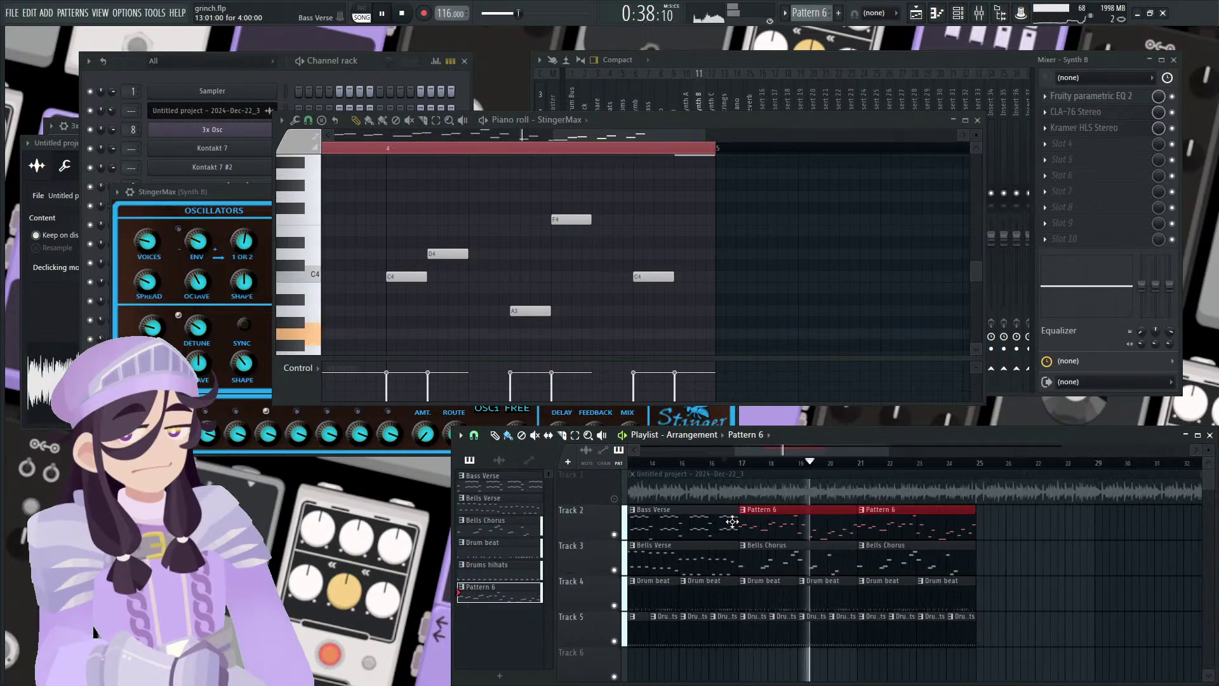
Close the piano roll and StingerMax windows, replay from bar 17, stop playback, and set the playhead within bar 16
left_click(977, 119)
left_click(731, 192)
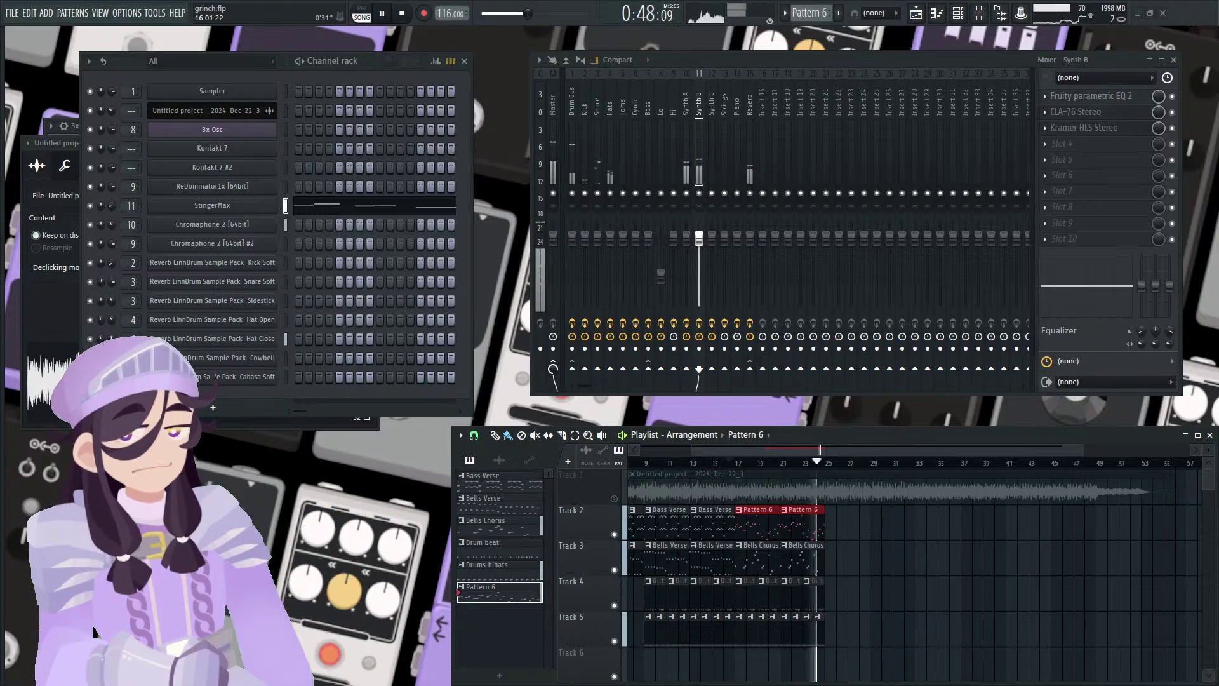
left_click(743, 463)
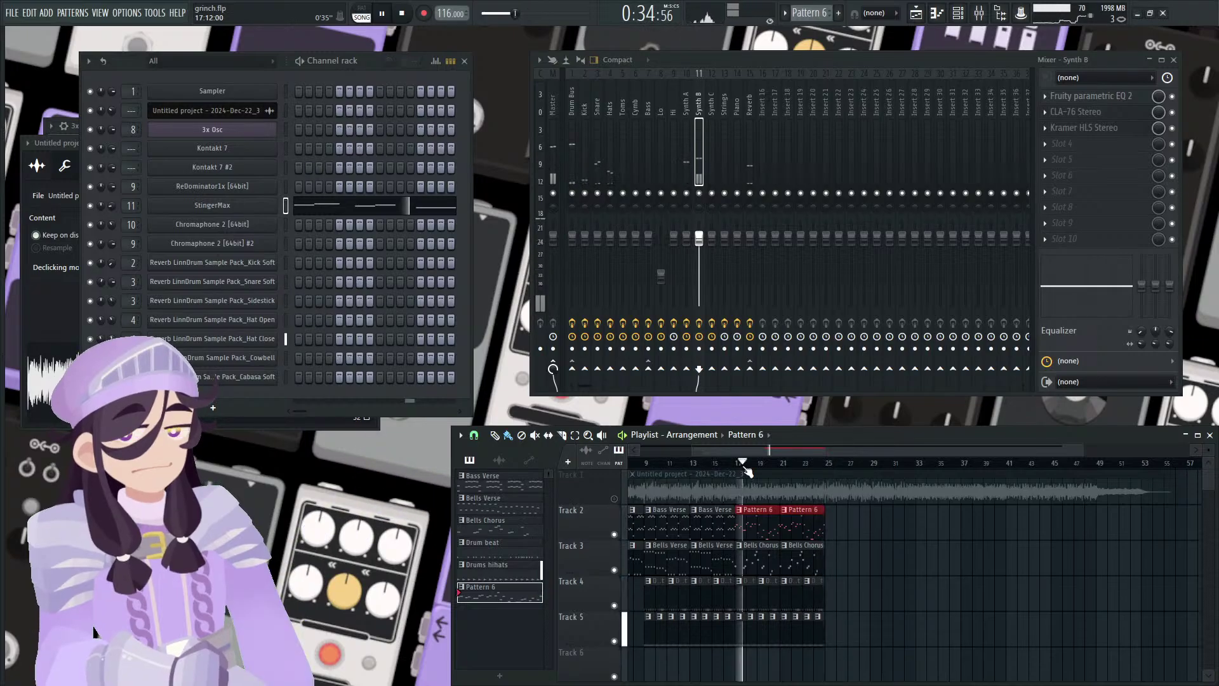
left_click(407, 18)
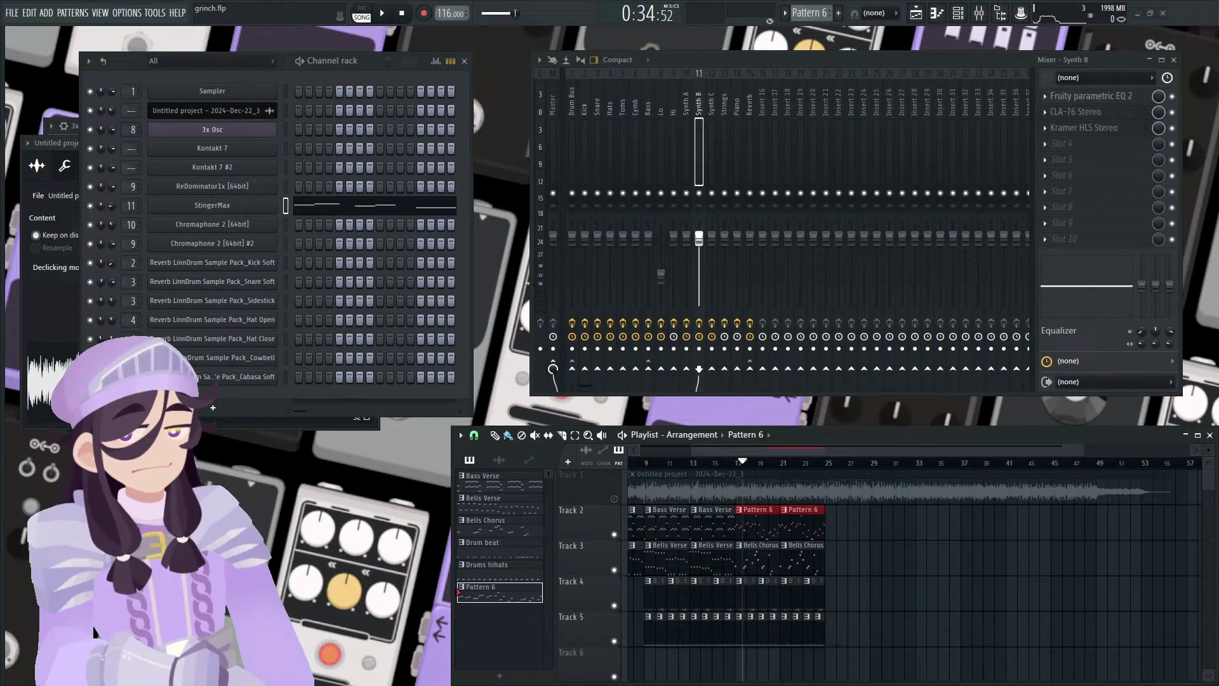
left_click(734, 462)
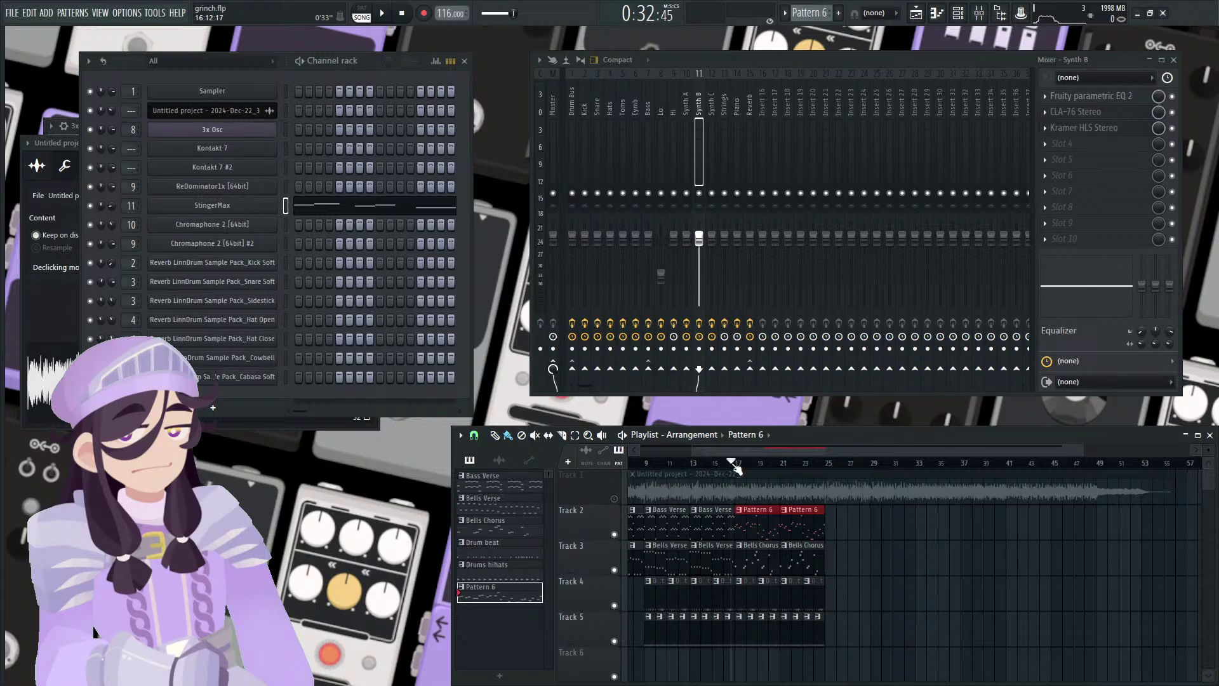
scroll(898, 512, "down", 1)
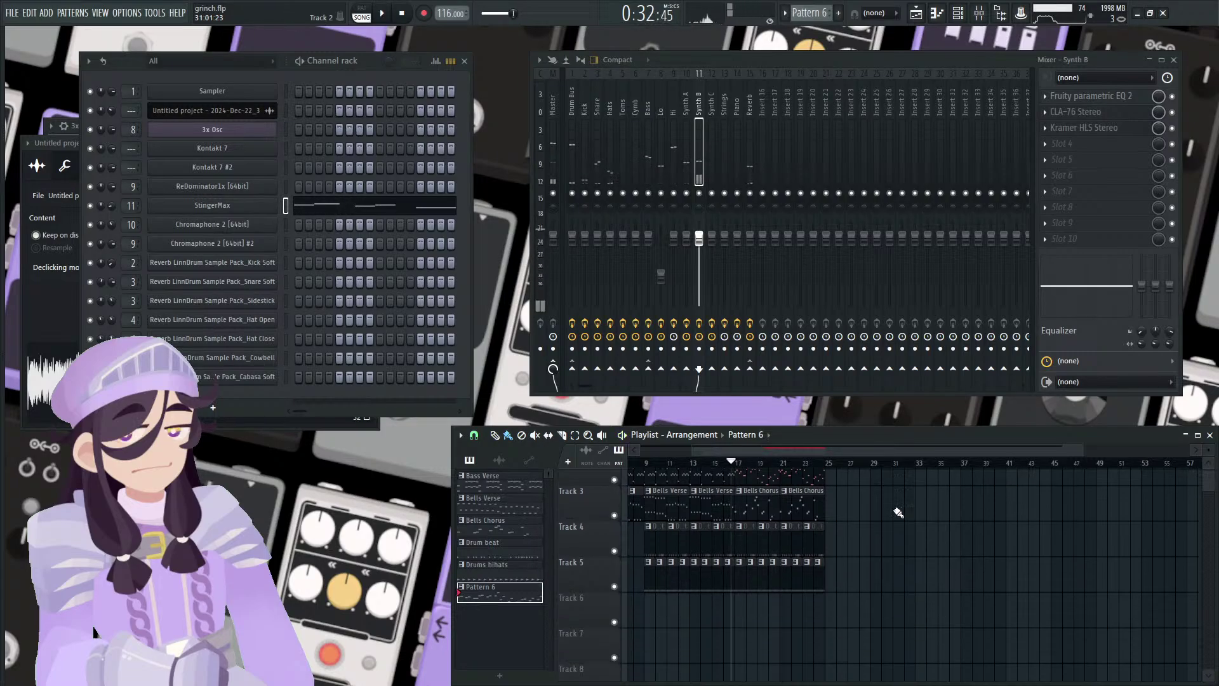
scroll(899, 511, "up", 2)
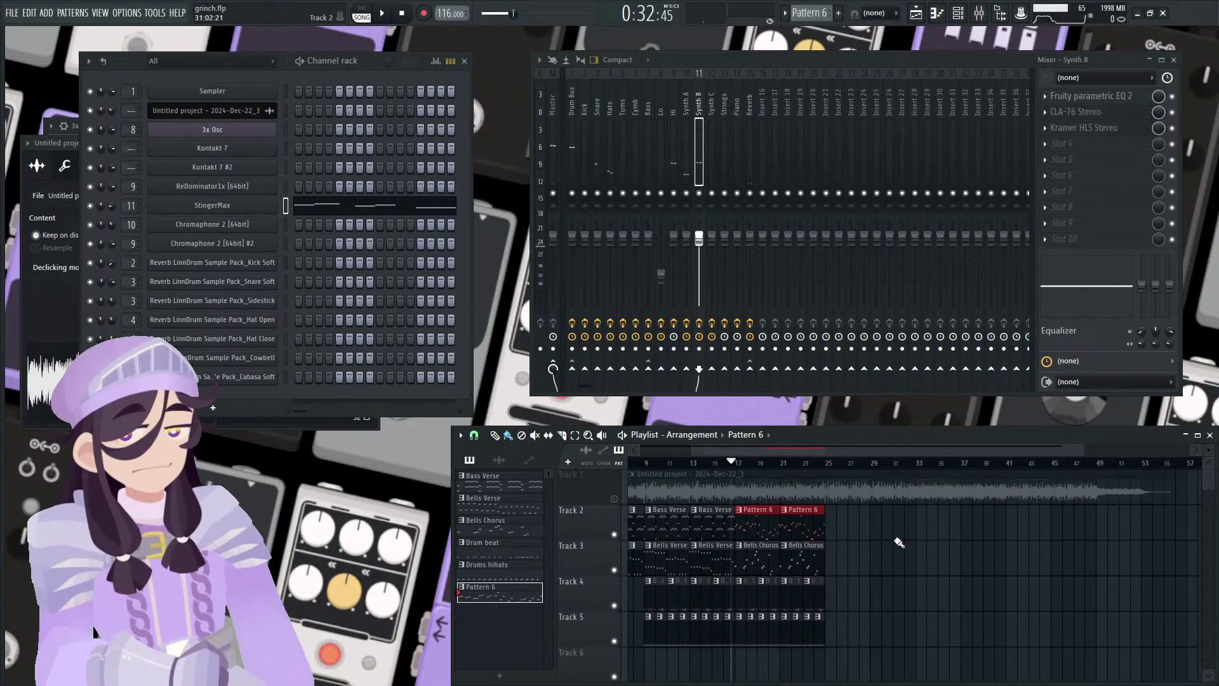
scroll(1015, 616, "down", 1)
scroll(1079, 642, "up", 1)
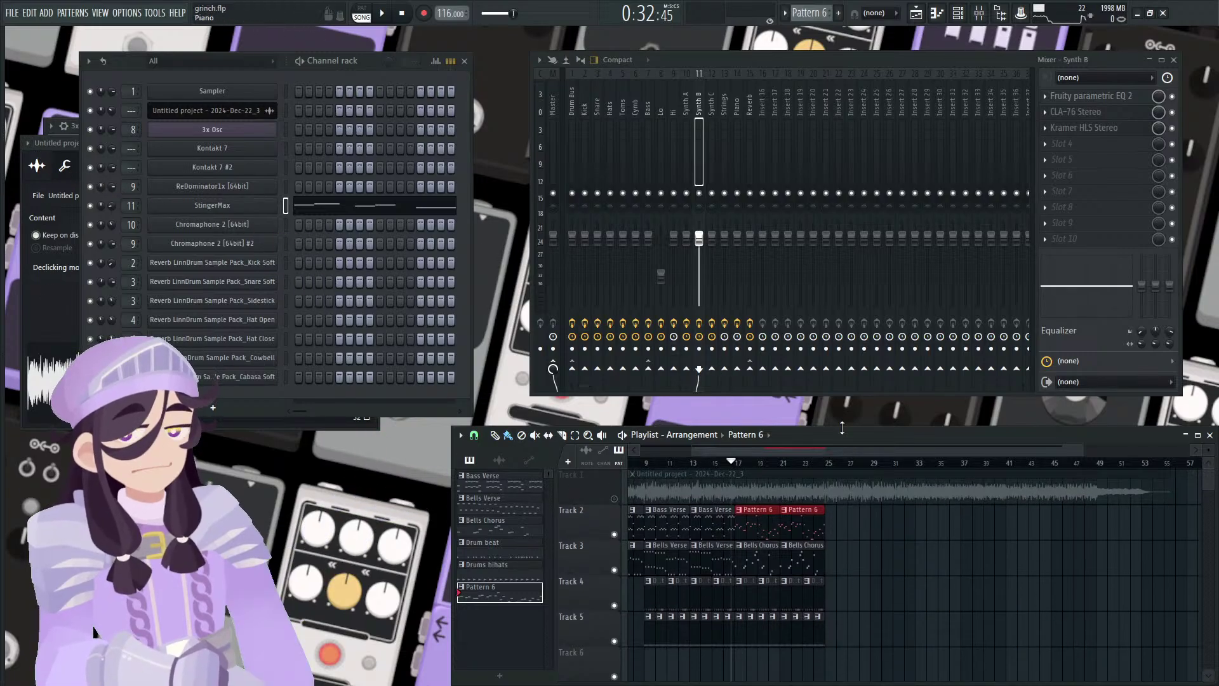
scroll(827, 456, "left", 3)
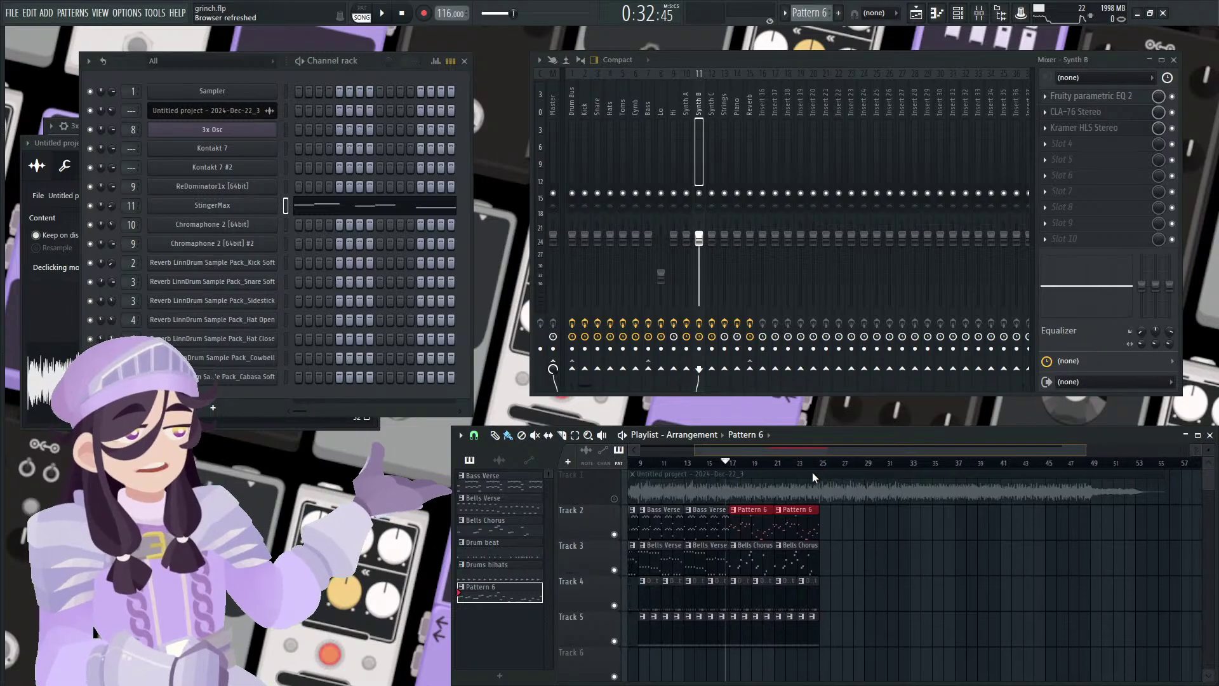
scroll(764, 485, "left", 1)
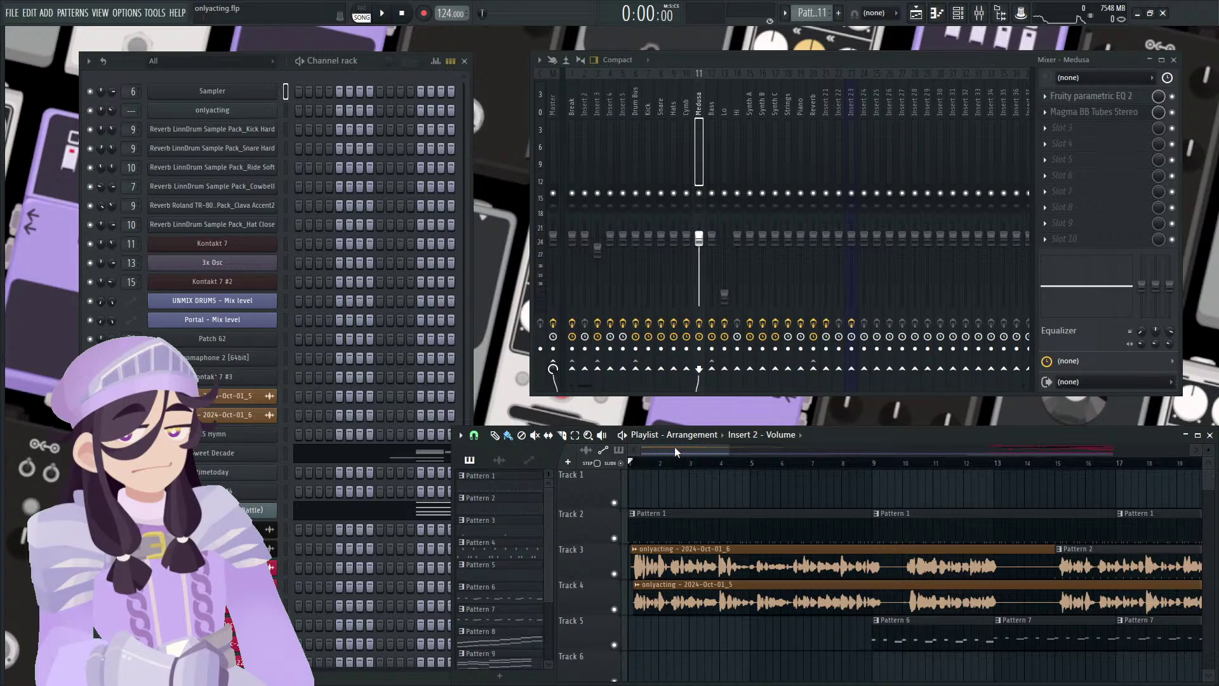
Play the onlyacting.flp arrangement from near its start, show its full length in the playlist, and stop playback
left_click_drag(674, 447, 840, 435)
key("space")
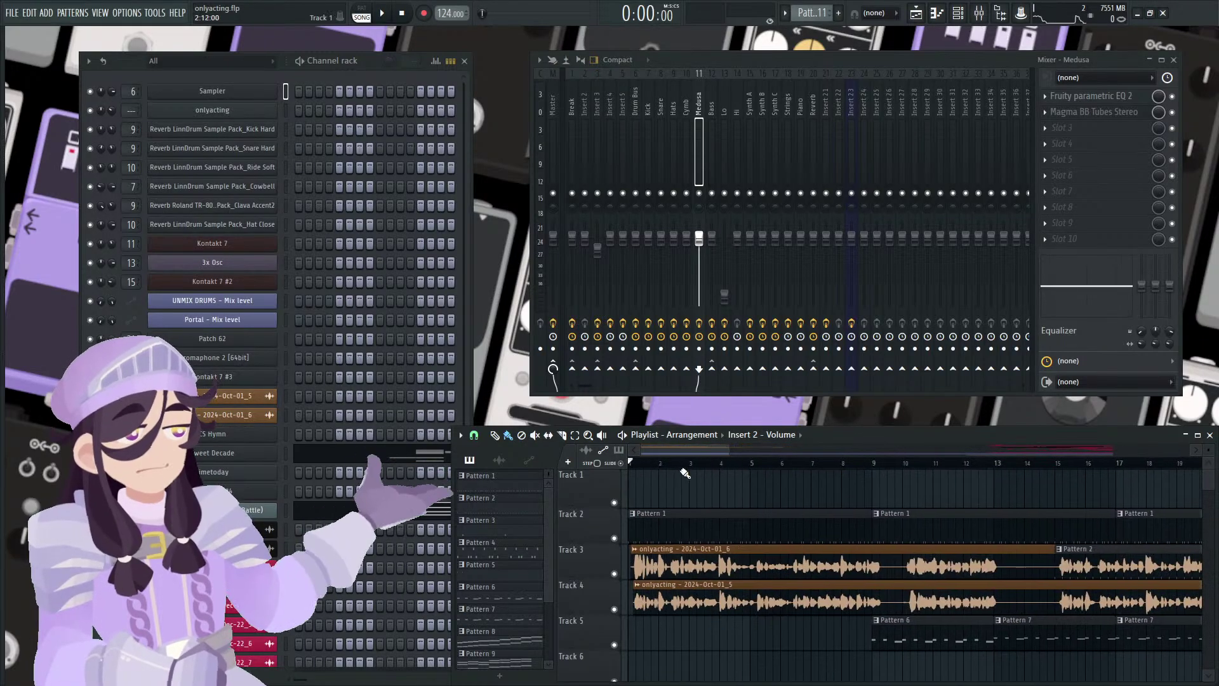
left_click(699, 462)
scroll(730, 492, "down", 5)
scroll(822, 495, "down", 5)
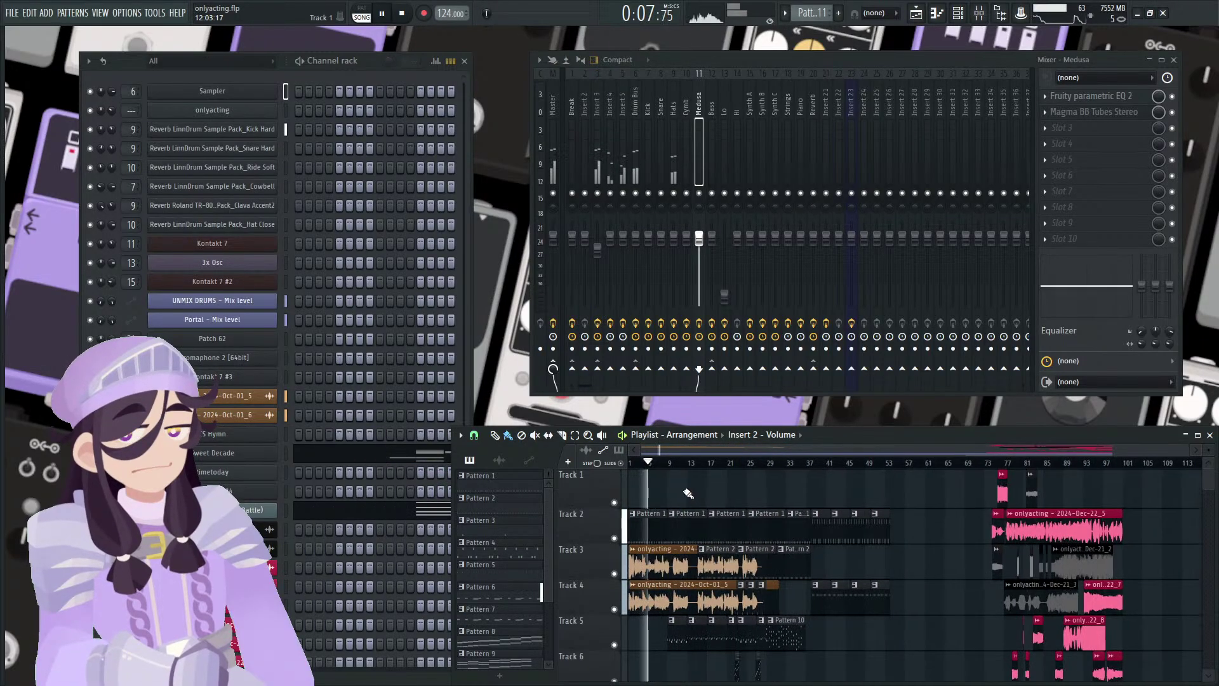
key("space")
Solo Track 2 and play the arrangement from bar 77, where the onlyacting - 2024-Dec-22_5 clip begins
scroll(966, 493, "up", 5)
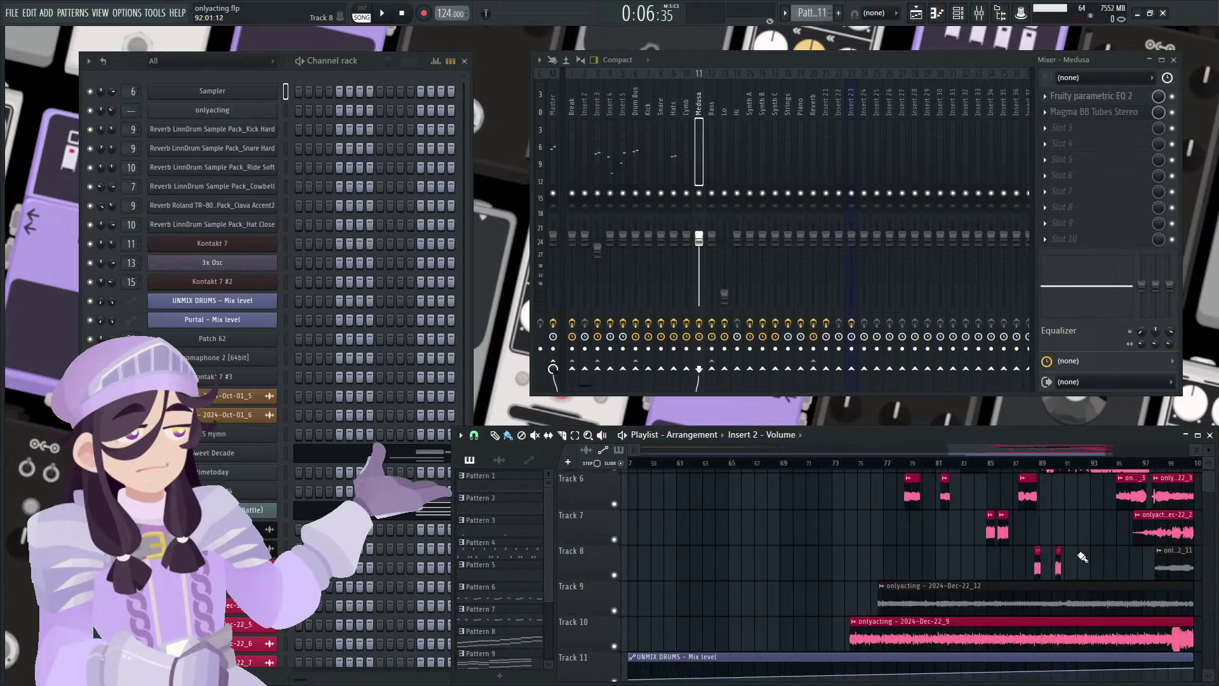
scroll(966, 494, "up", 5)
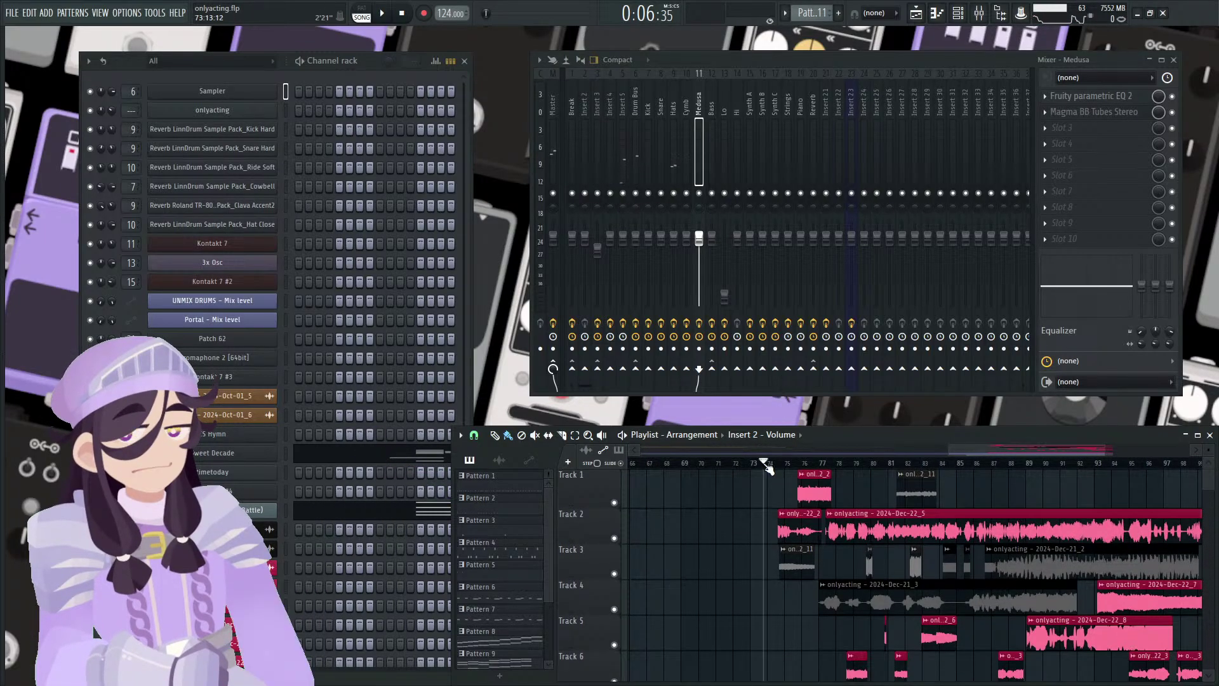
left_click_drag(768, 468, 815, 465)
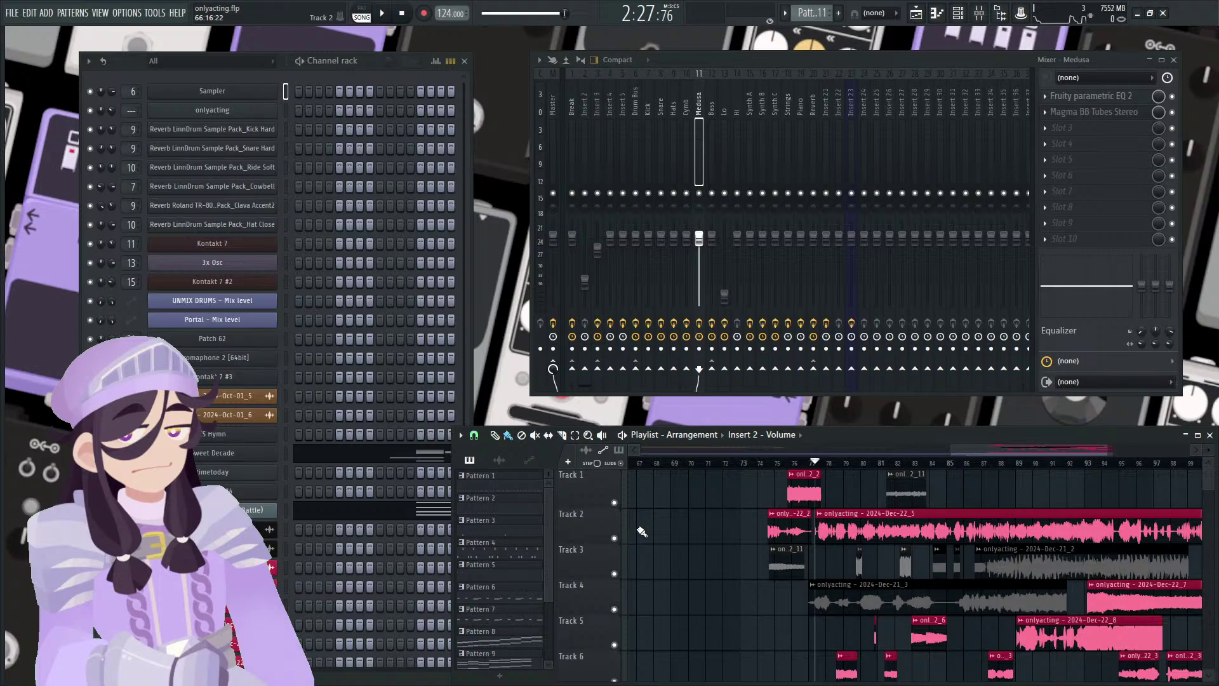
right_click(613, 537)
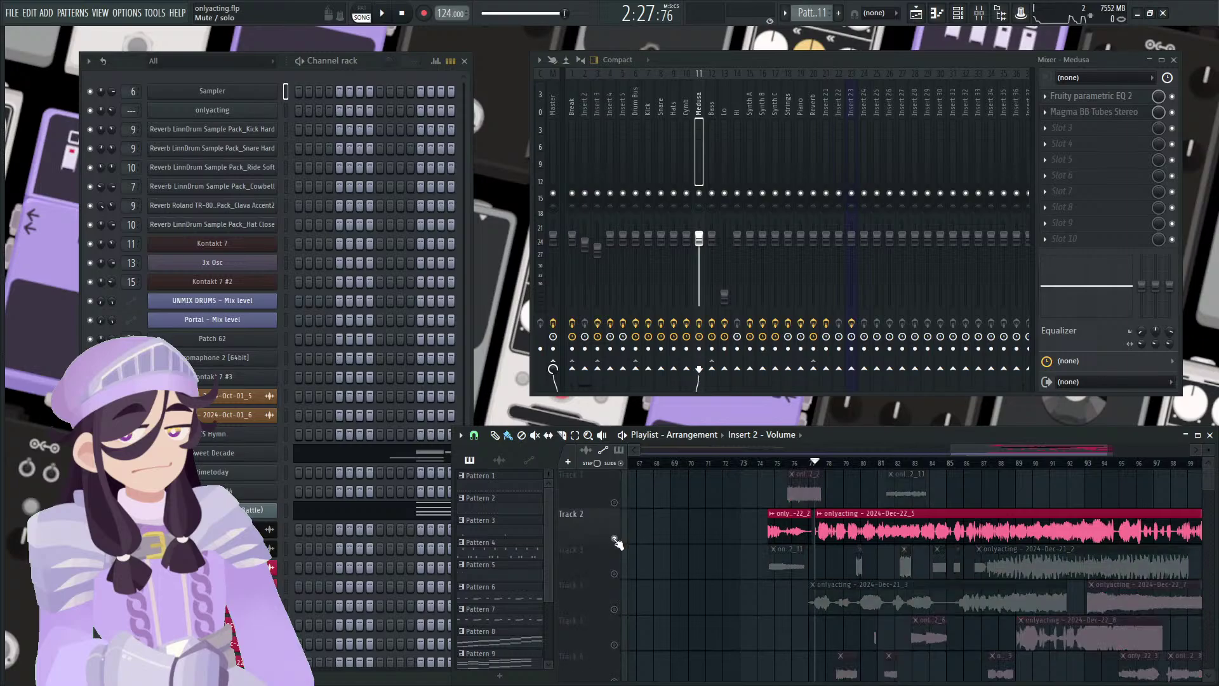
key("space")
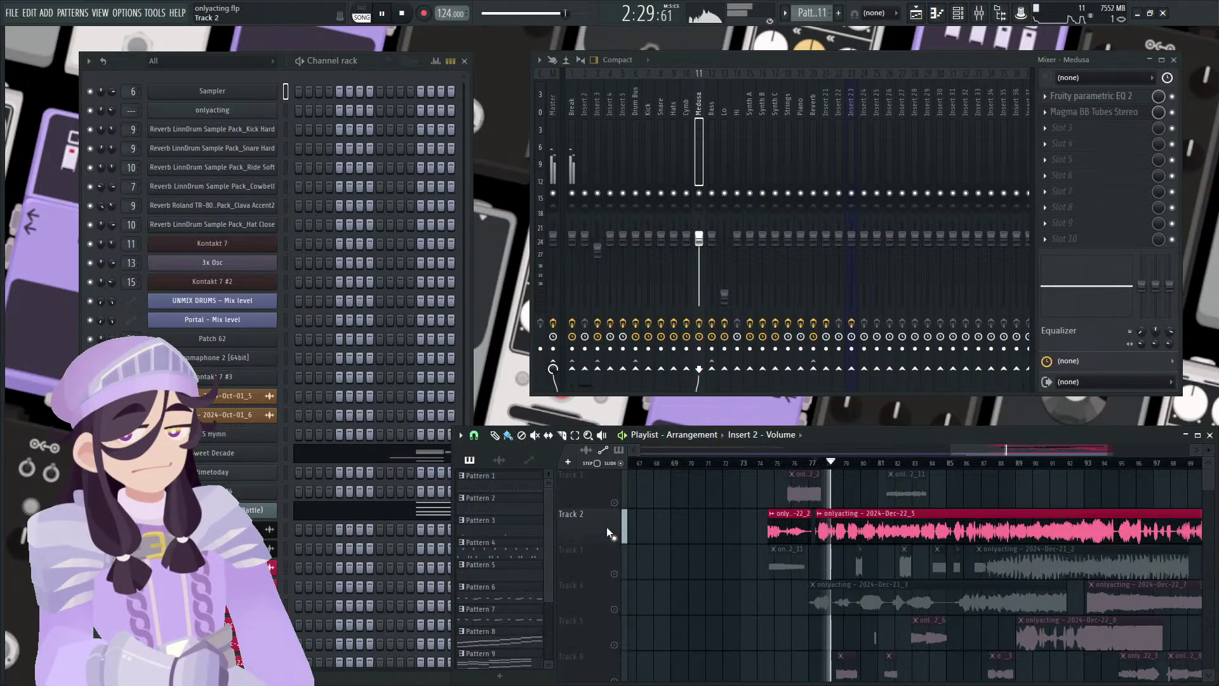
scroll(606, 530, "down", 2)
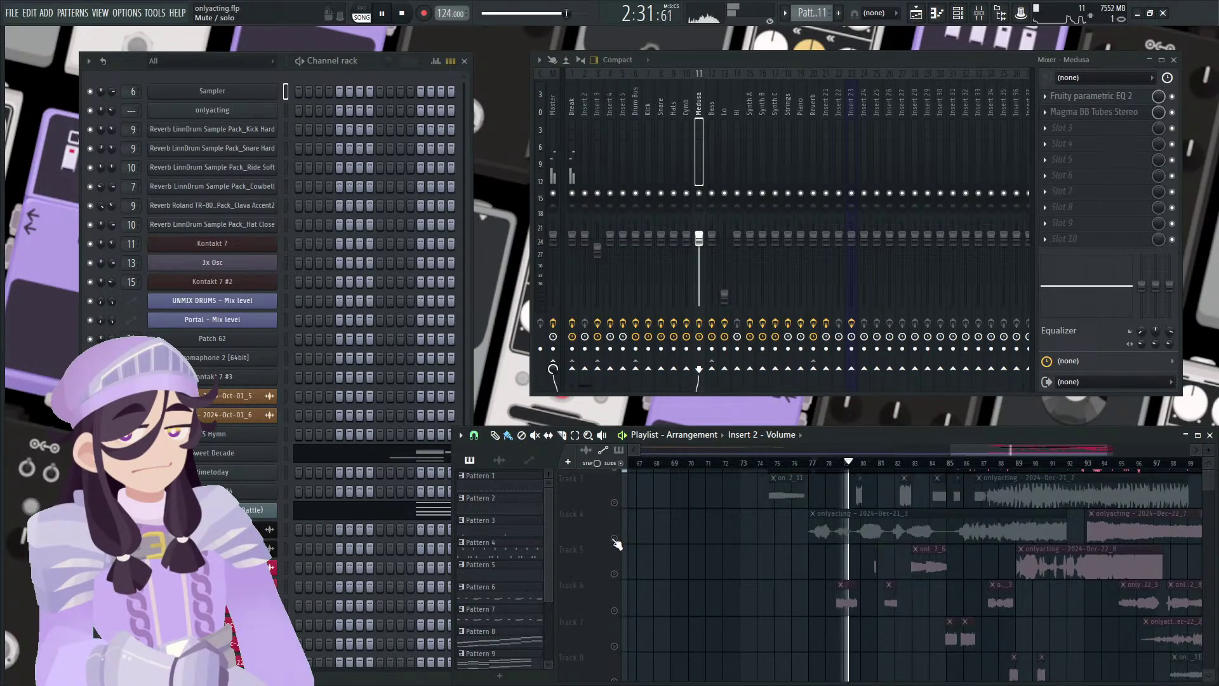
scroll(616, 543, "up", 2)
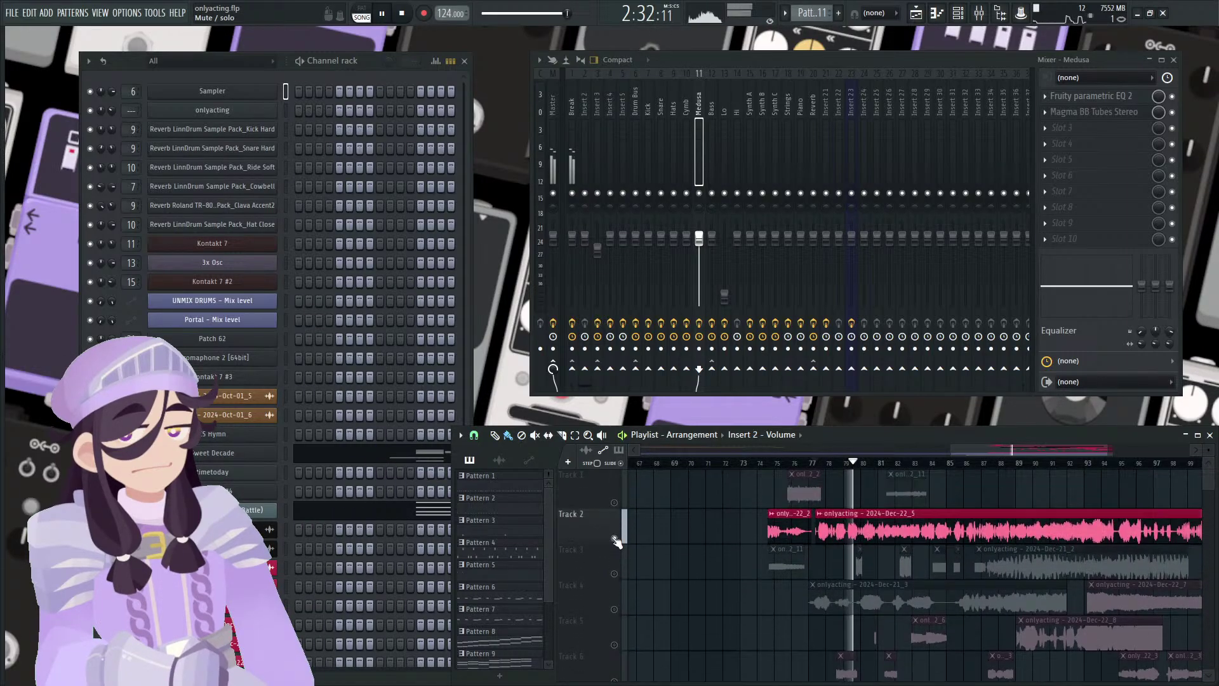
Solo playlist Track 4 and play back its section from just before the long vocal clip
key("space")
right_click(614, 608)
key("space")
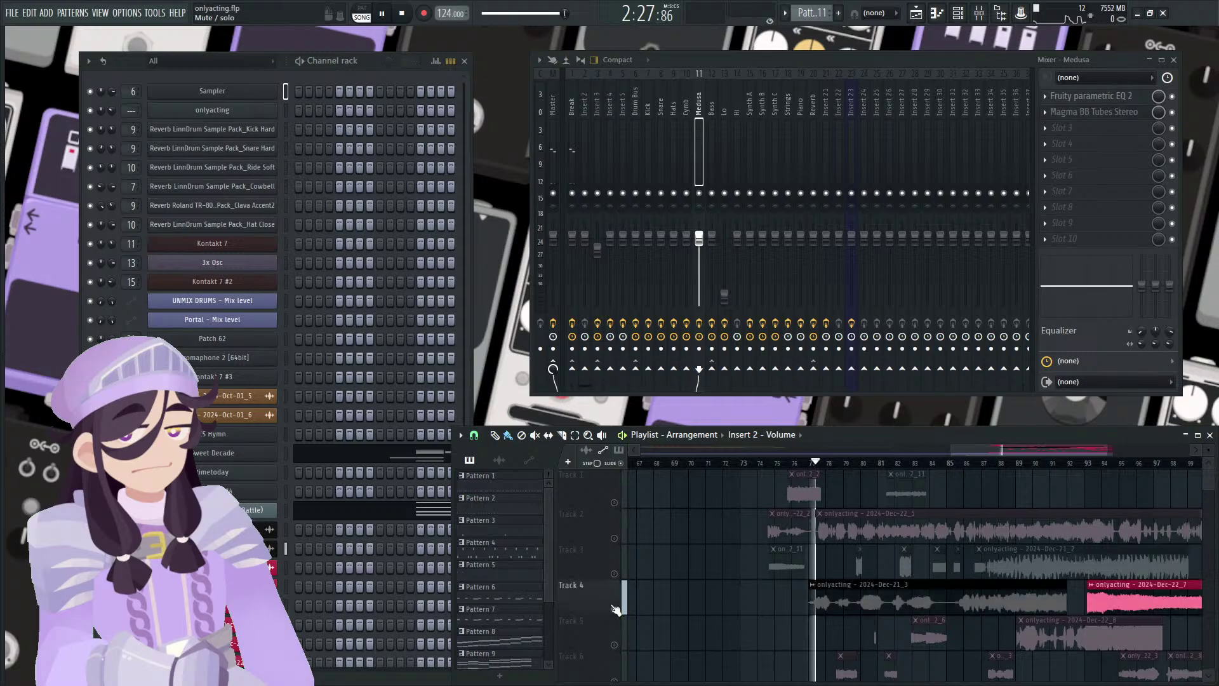
key("space")
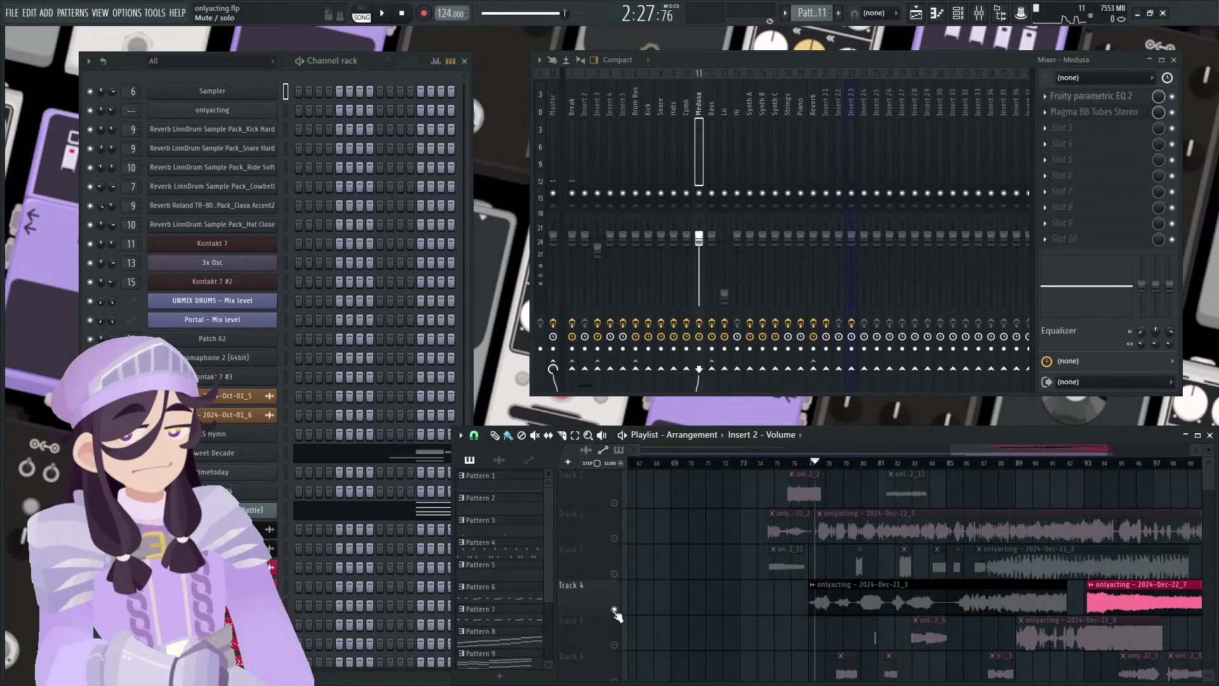
Turn off the solo on Track 4 so all playlist tracks are active, and play the arrangement
left_click(614, 610, "ctrl")
scroll(616, 610, "down", 4)
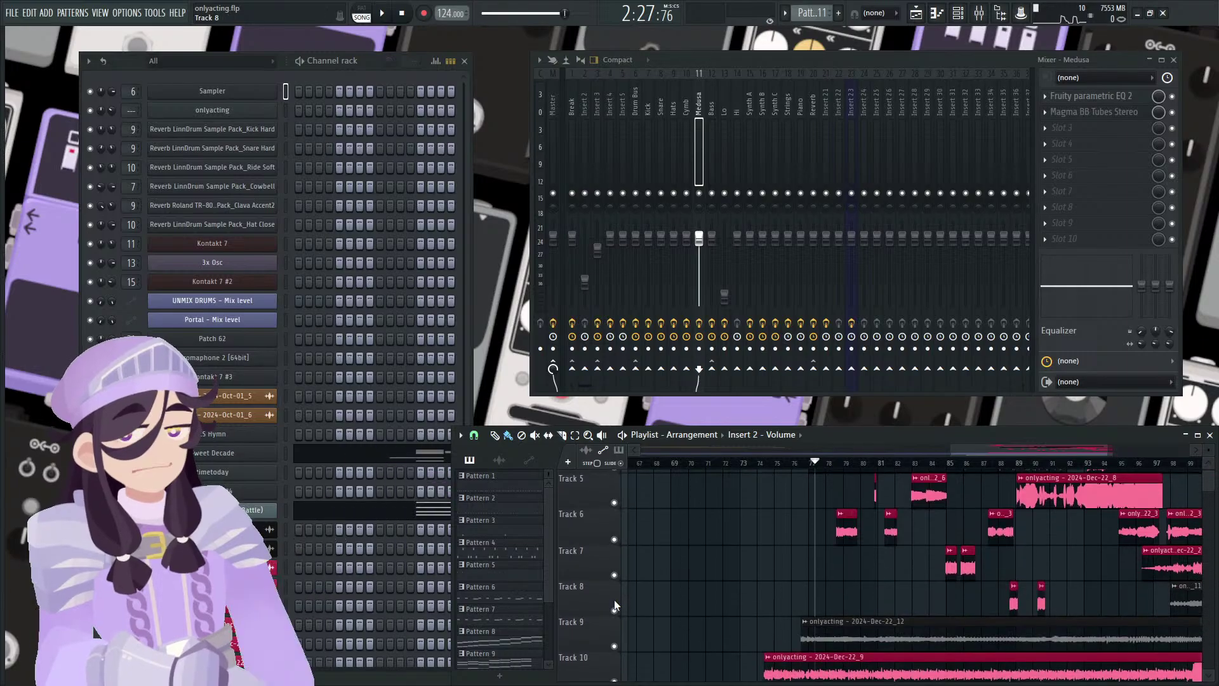
key("space")
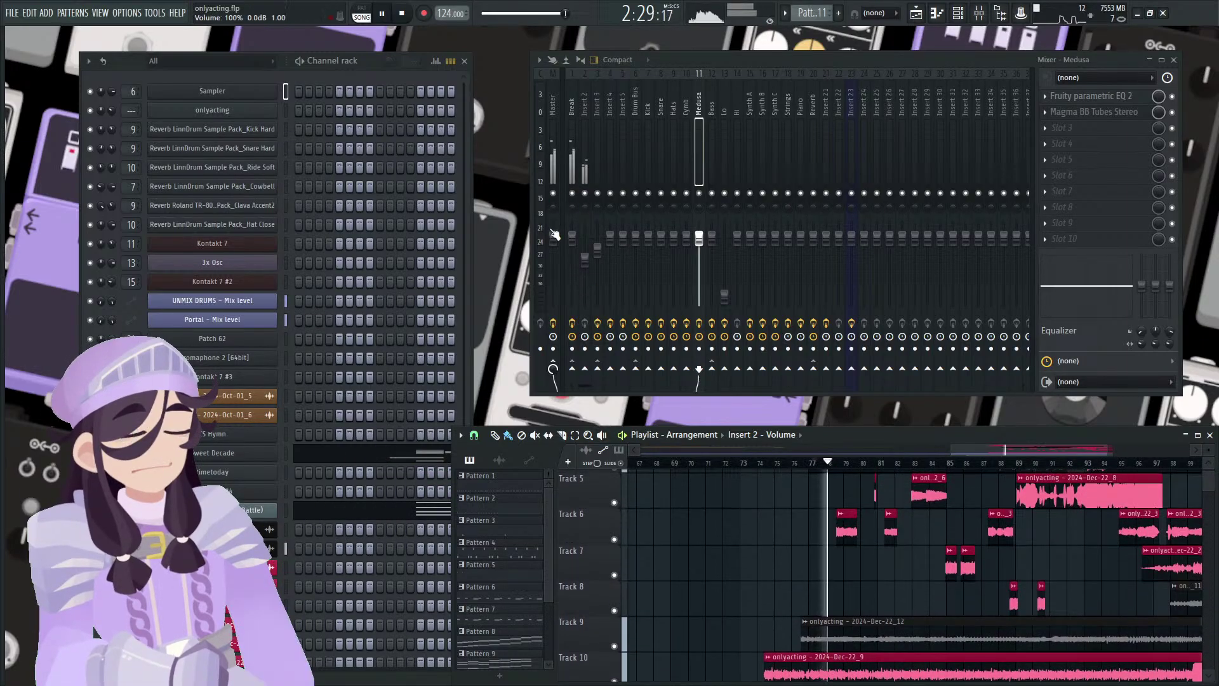
Lower the master volume to 80% while listening to the arrangement, then stop playback and restore the master level
left_click_drag(554, 235, 553, 252)
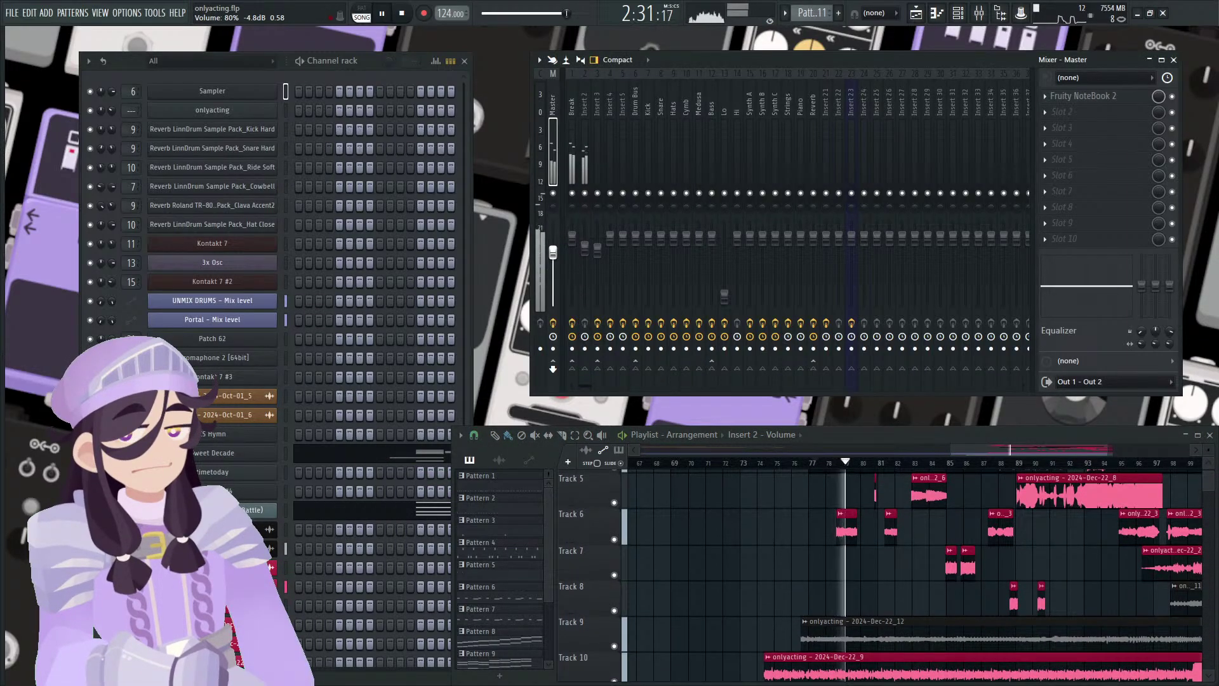
scroll(666, 601, "up", 1)
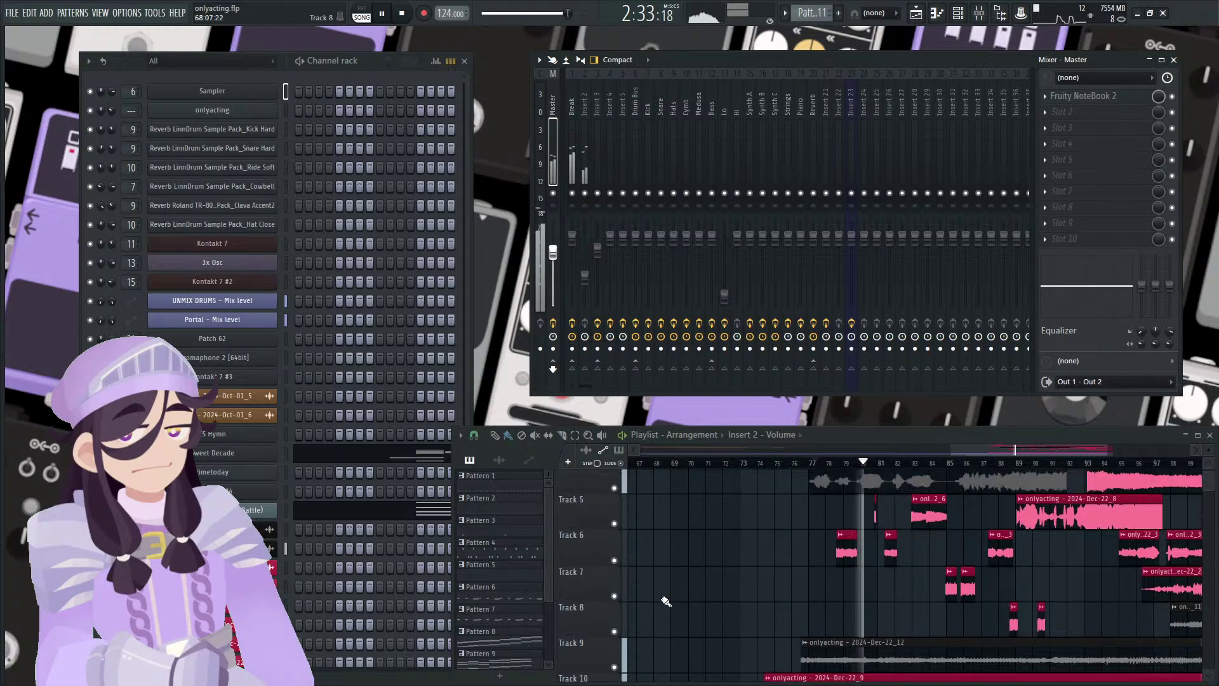
scroll(666, 601, "up", 1)
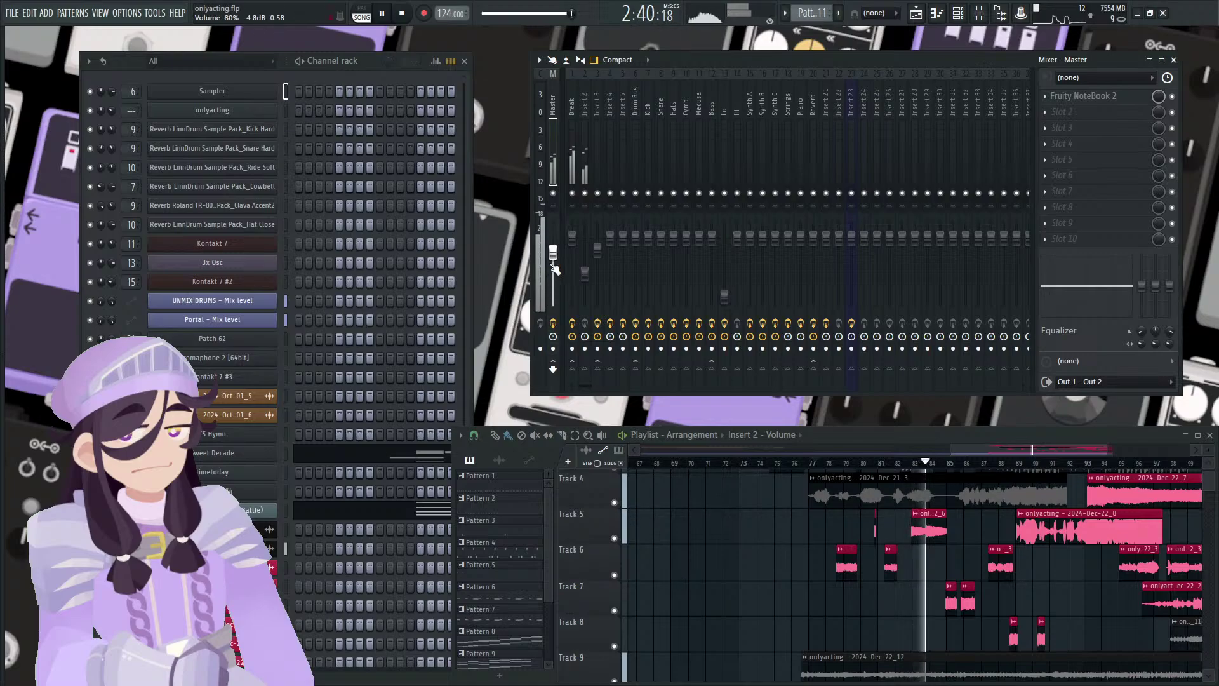
key("space")
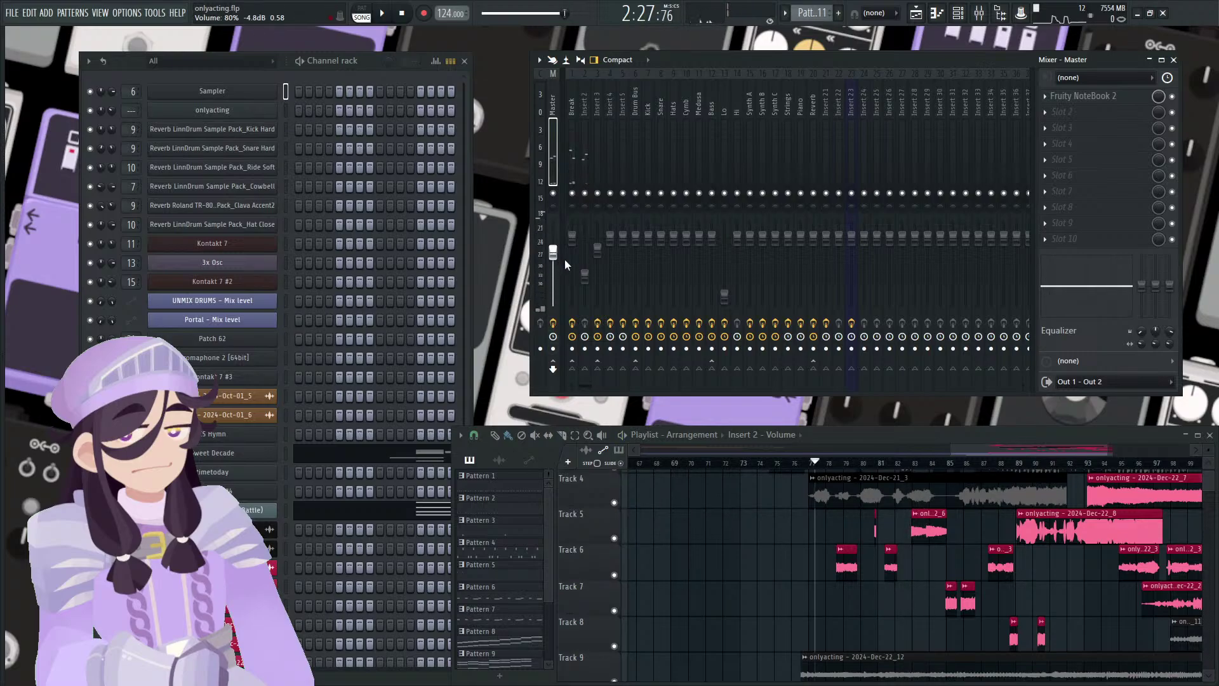
scroll(1024, 567, "up", 3)
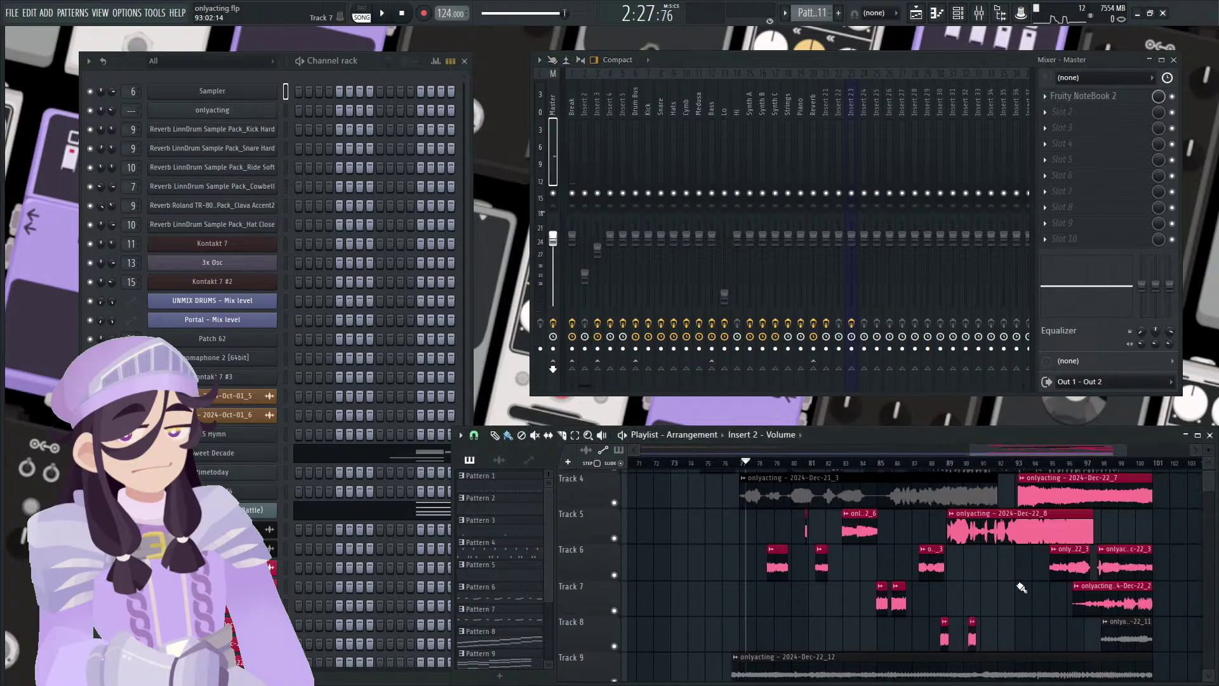
Move the playhead to just before bar 77 and briefly solo Track 1
scroll(1025, 567, "right", 2)
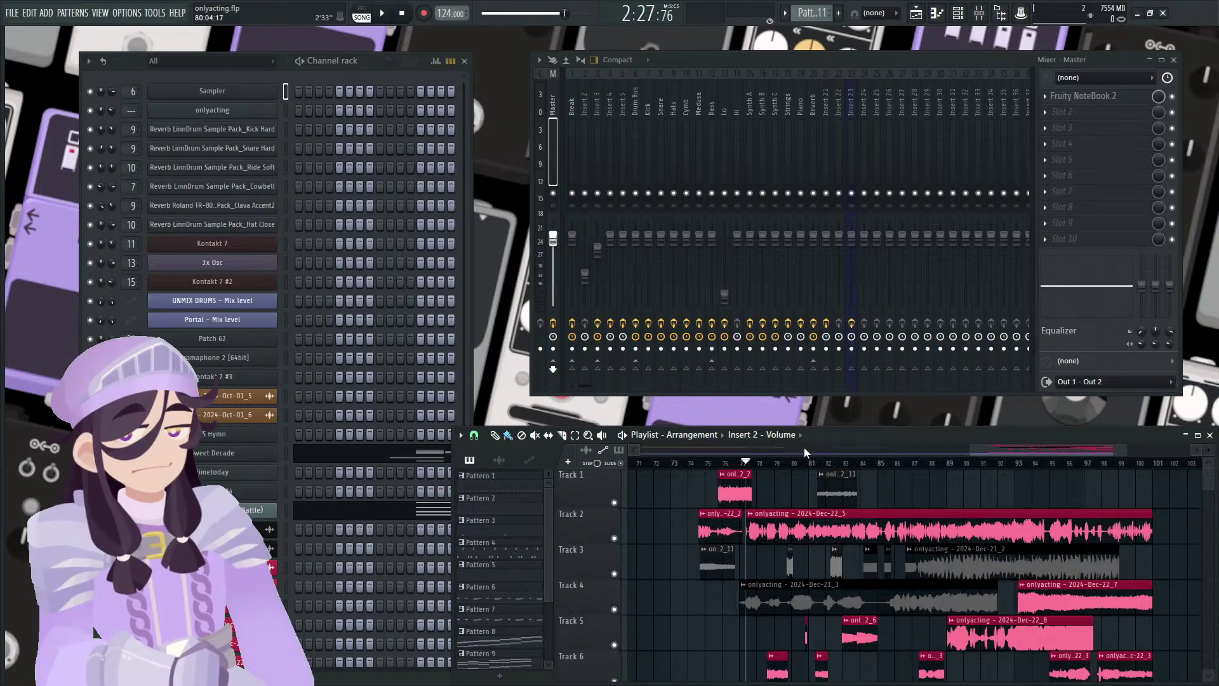
left_click_drag(863, 462, 734, 458)
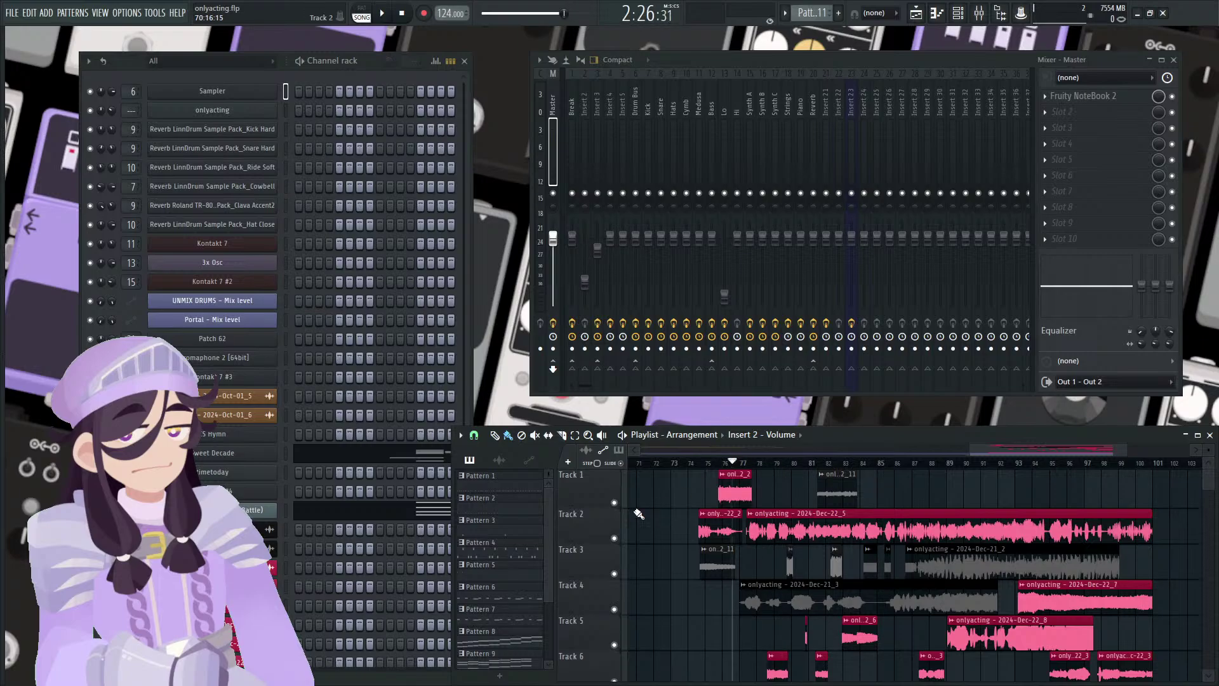
right_click(615, 502)
right_click(614, 502)
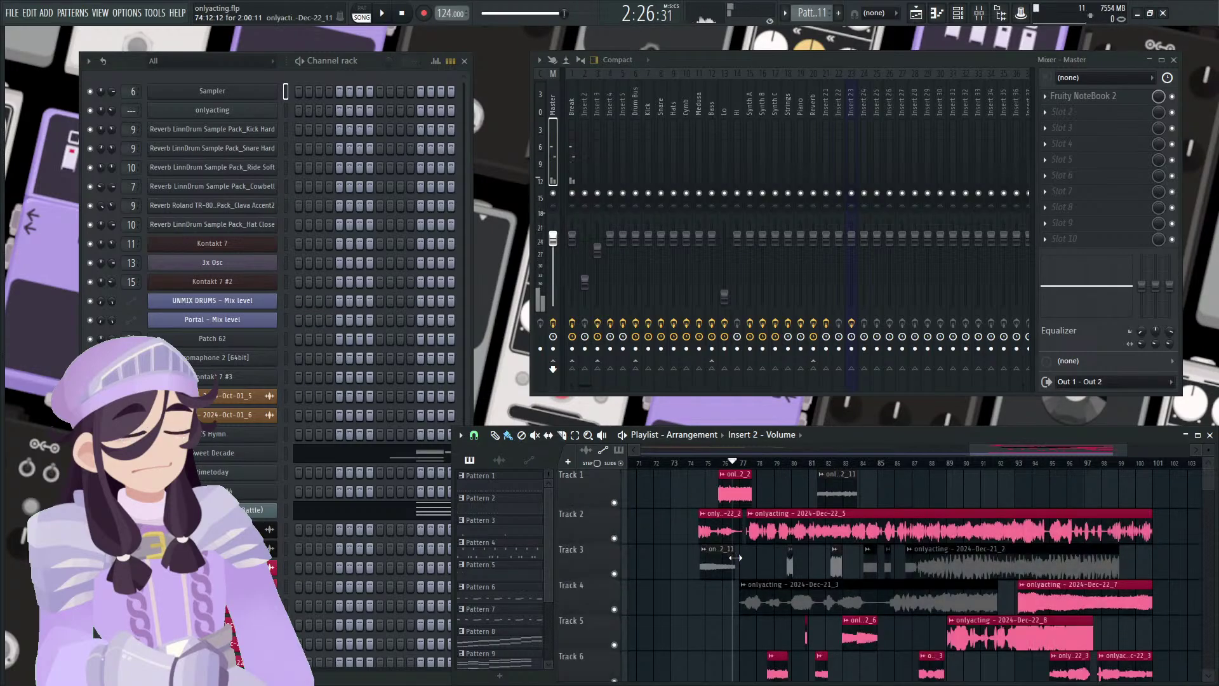
Look over the whole arrangement in the playlist and save the project onlyacting.flp
scroll(781, 558, "down", 5)
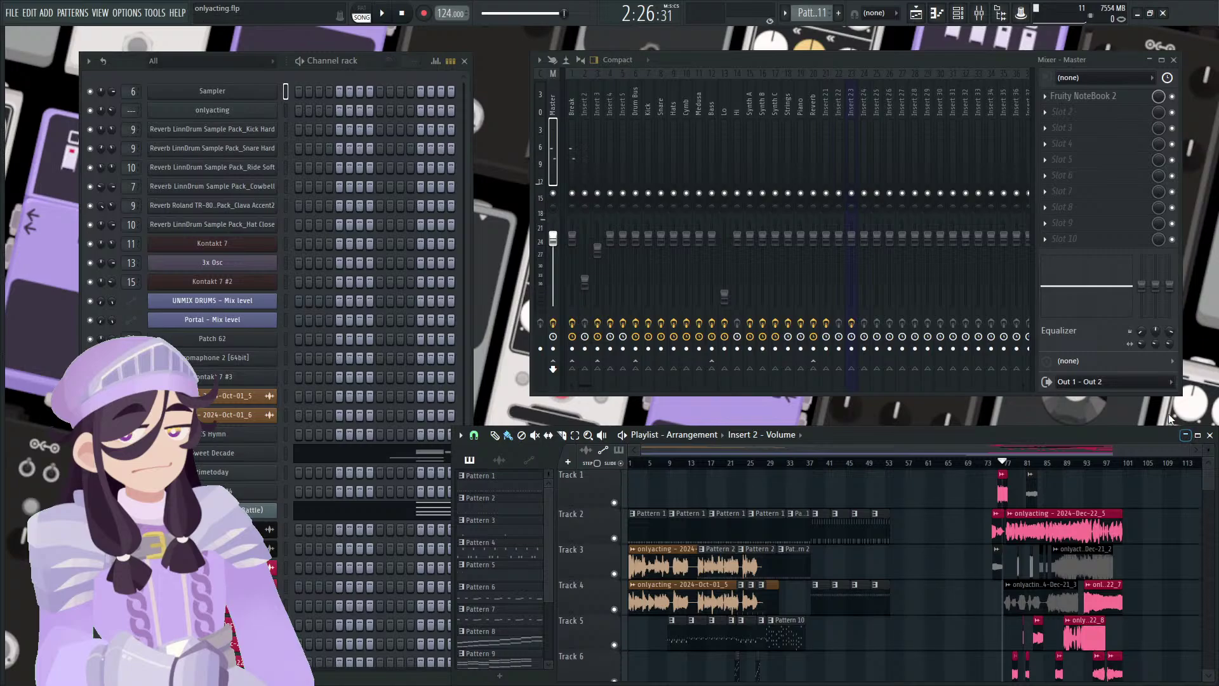
left_click(1137, 14)
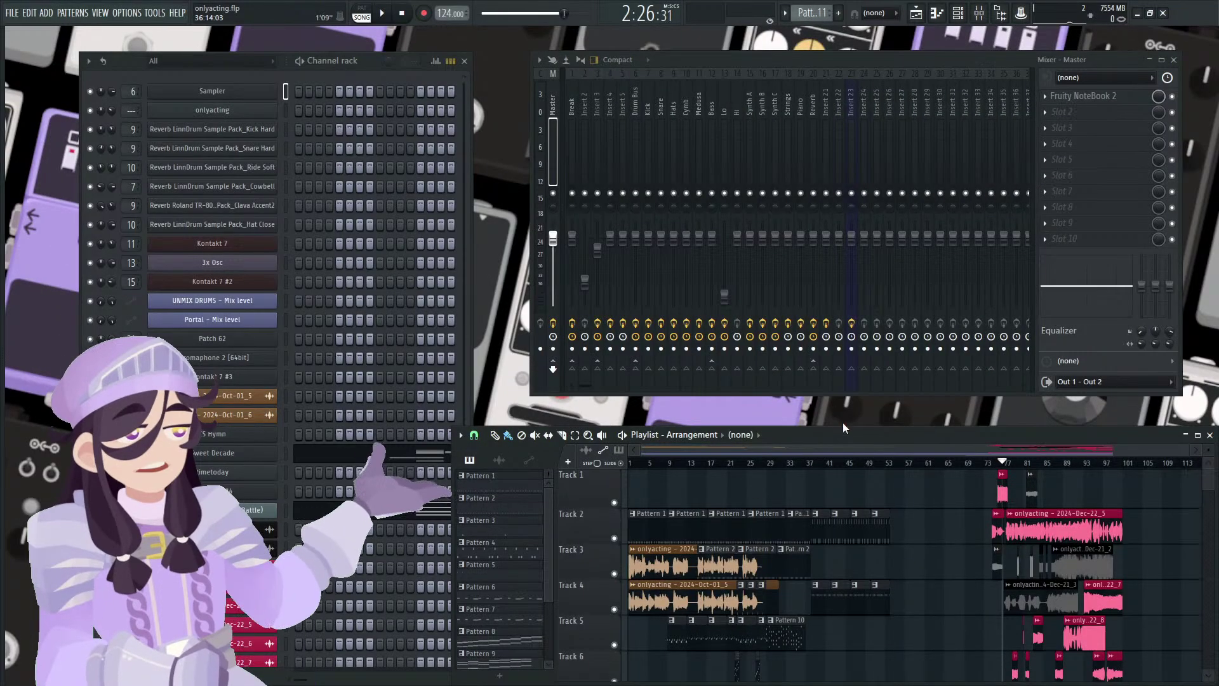
left_click_drag(798, 446, 978, 490)
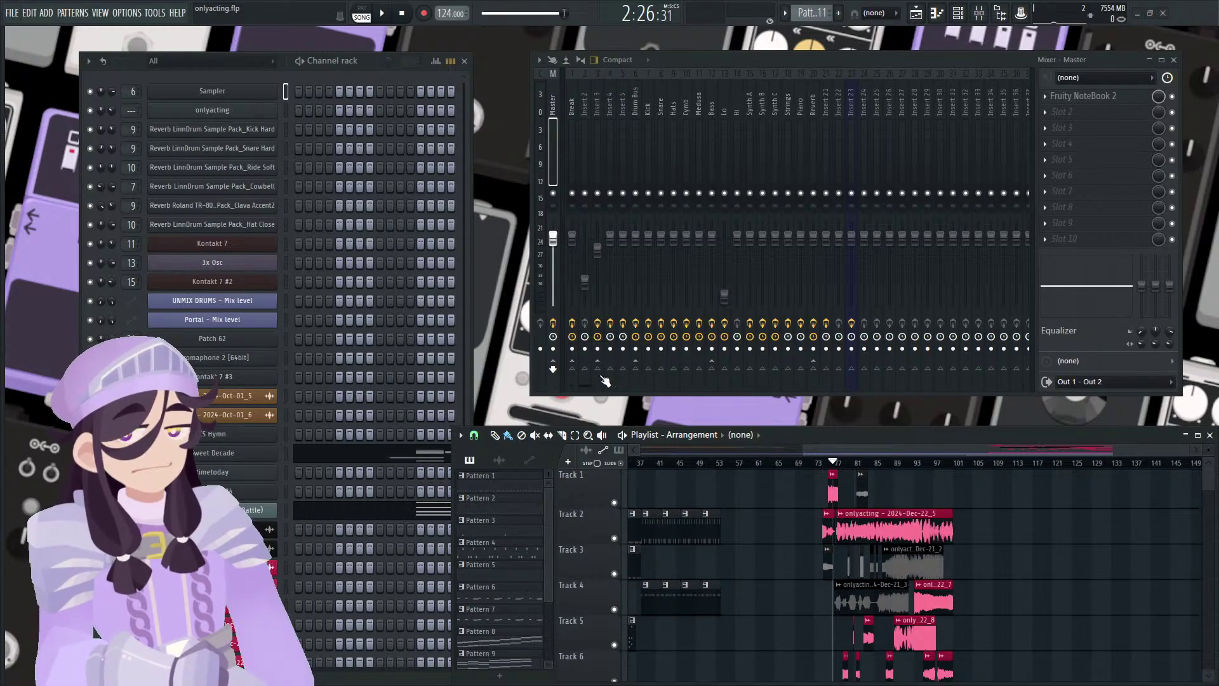
key("ctrl+s")
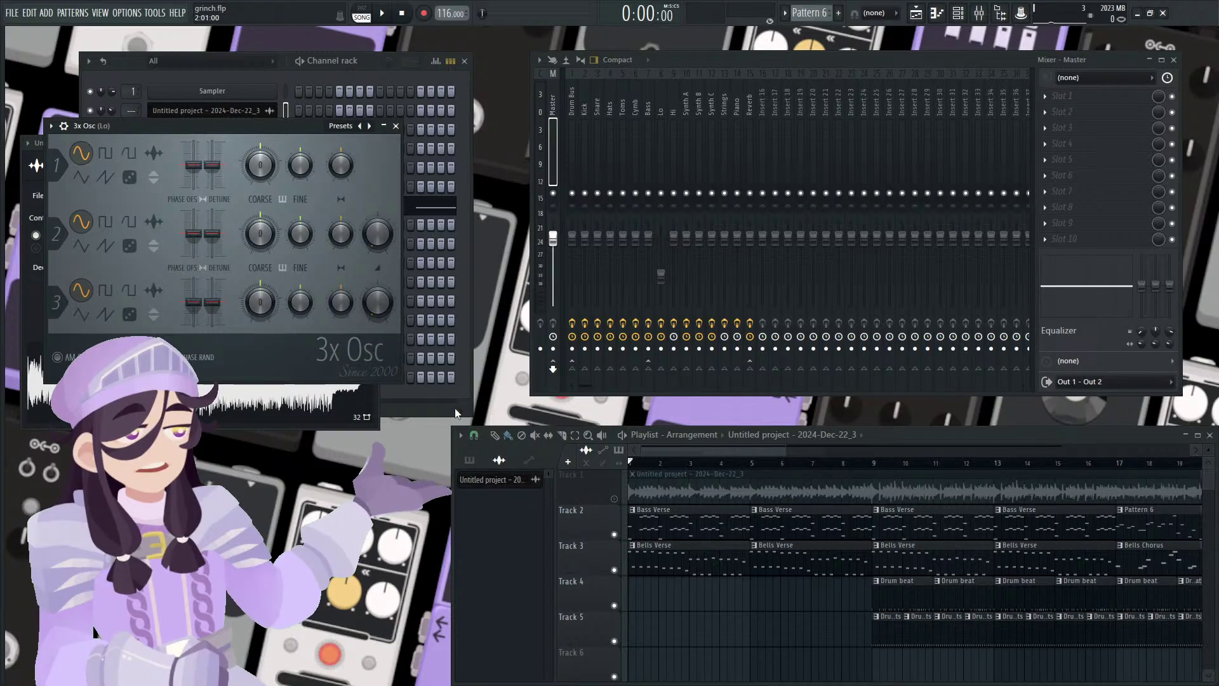
Move the audio clip's channel window below the 3x Osc oscillator controls
left_click(348, 429)
left_click_drag(348, 429, 373, 631)
left_click(326, 253)
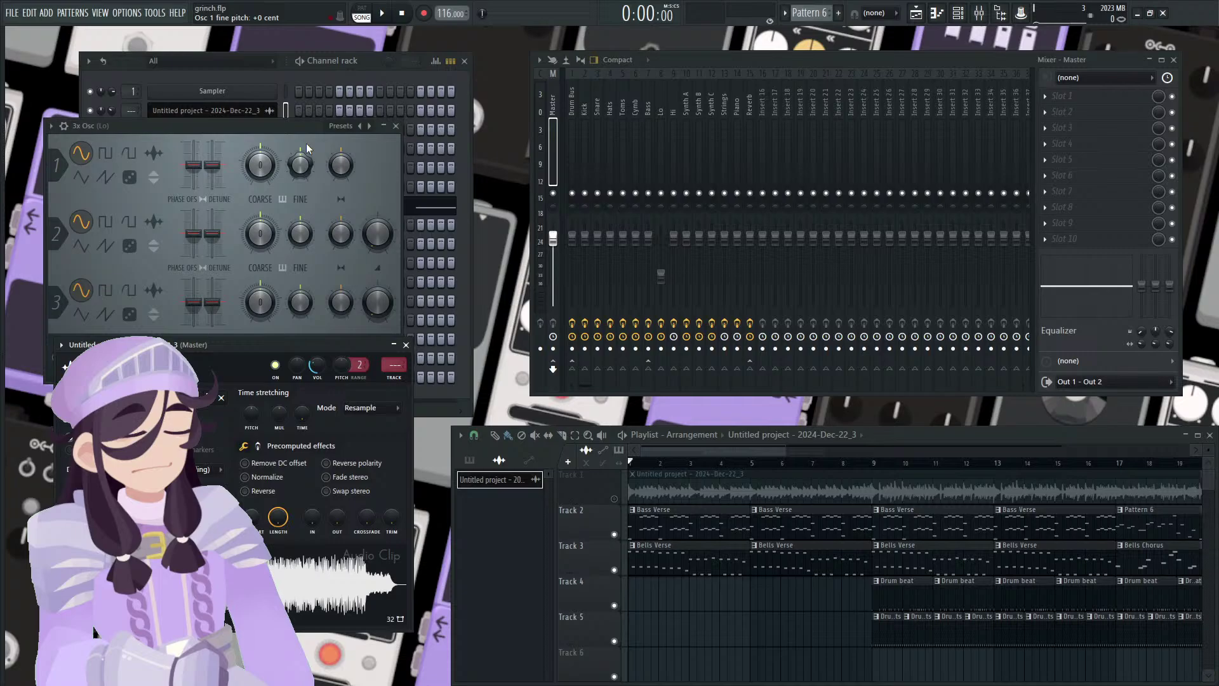
Play the grinch.flp arrangement from about bar 17
scroll(520, 555, "down", 3)
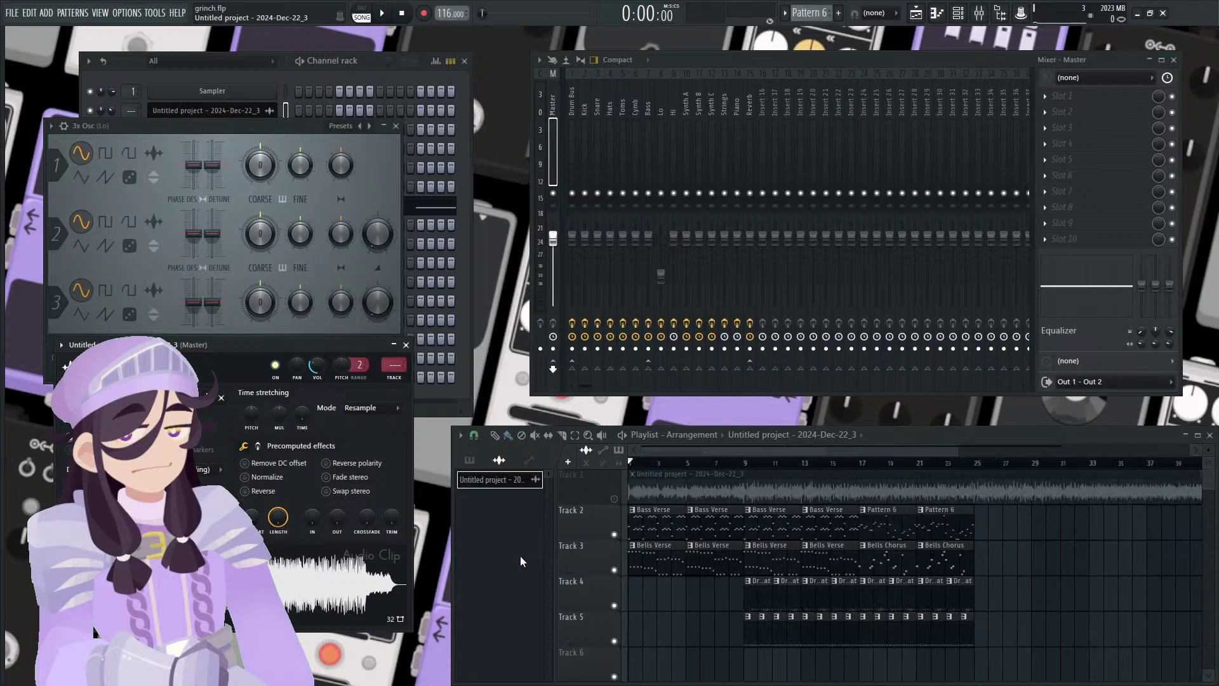
scroll(579, 547, "down", 3)
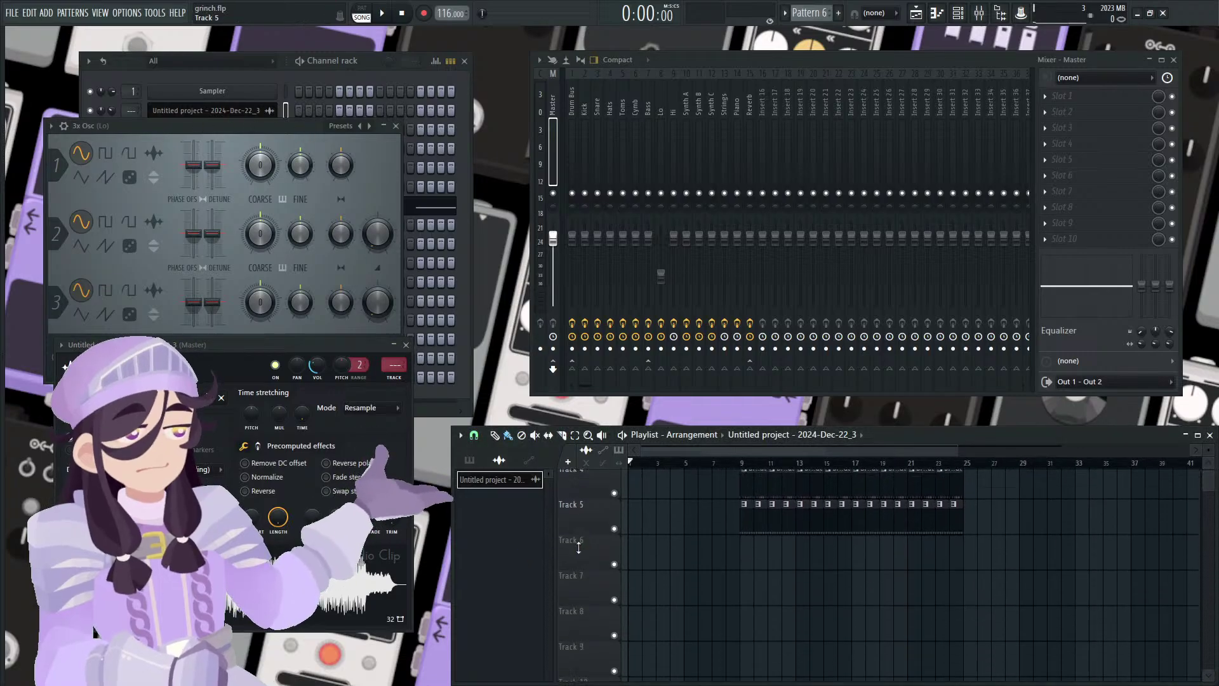
scroll(578, 547, "up", 3)
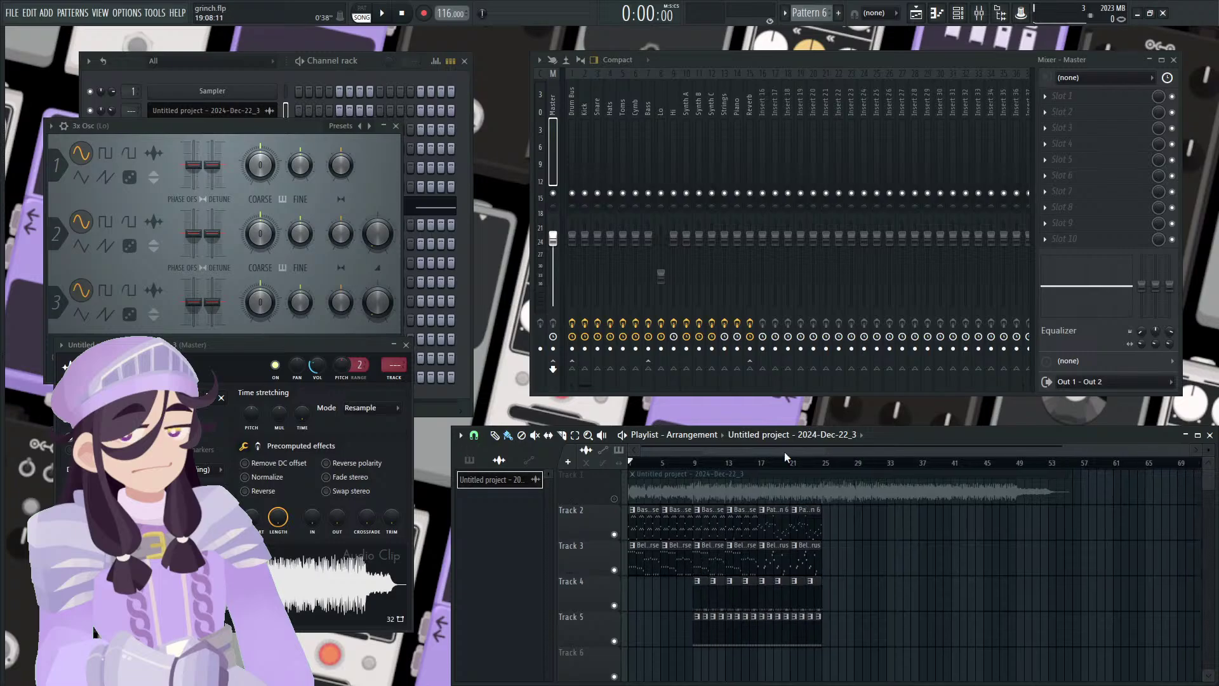
left_click(761, 462)
key("space")
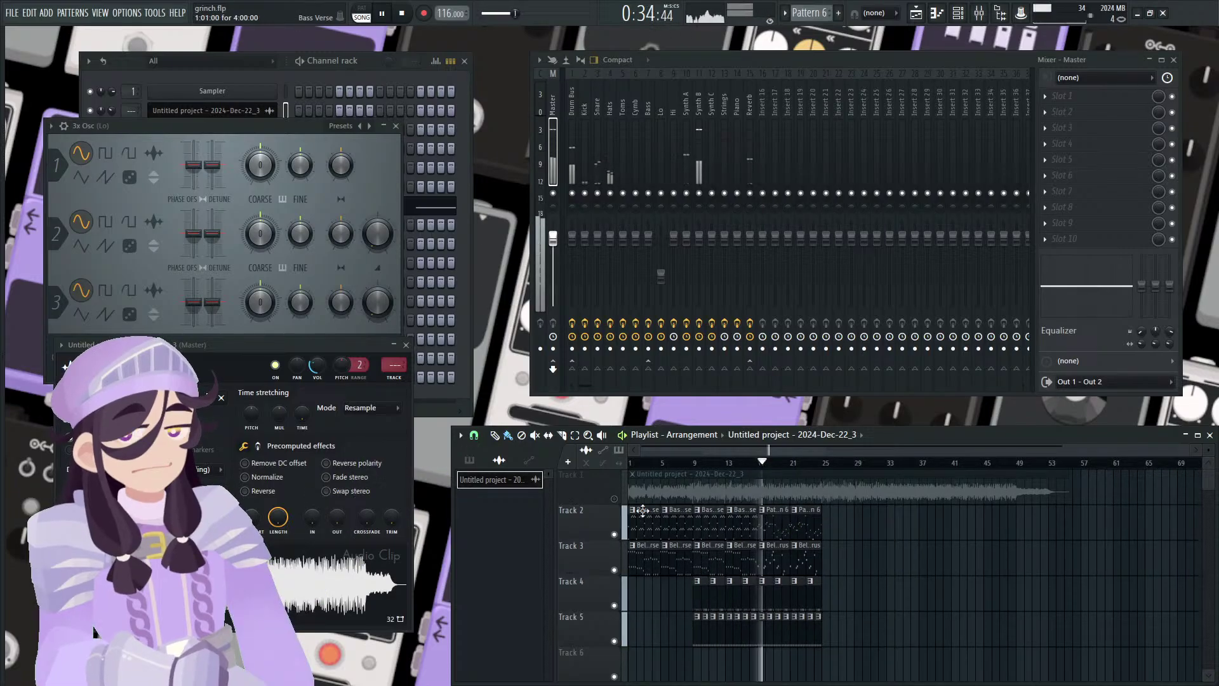
Audition the Track 1 audio clip in solo around bars 32 and 47, and return to about bar 12 with the solo turned off
right_click(614, 499)
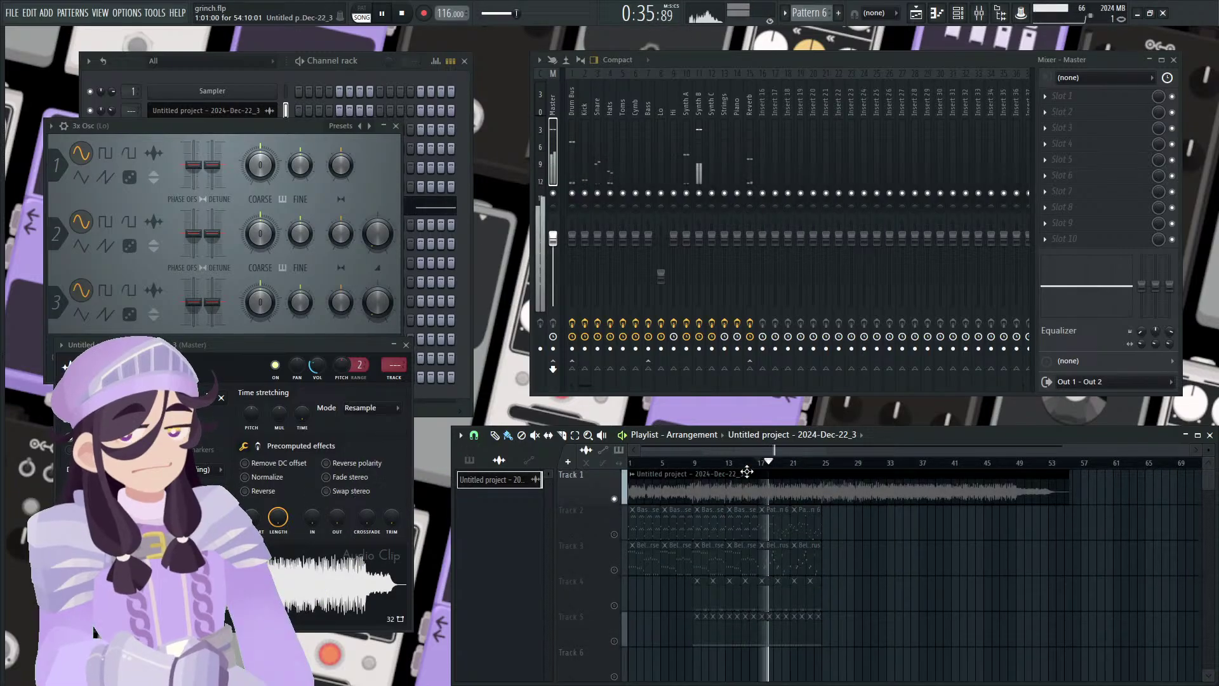
left_click(884, 463)
left_click(1006, 465)
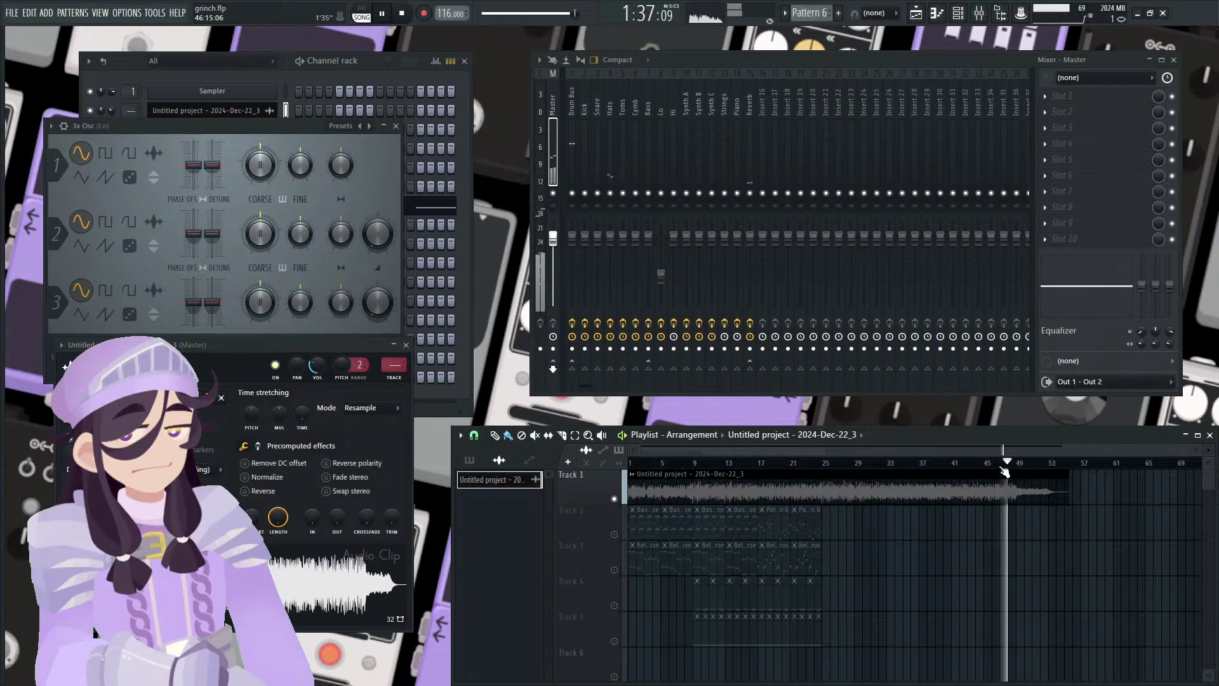
key("space")
left_click(717, 463)
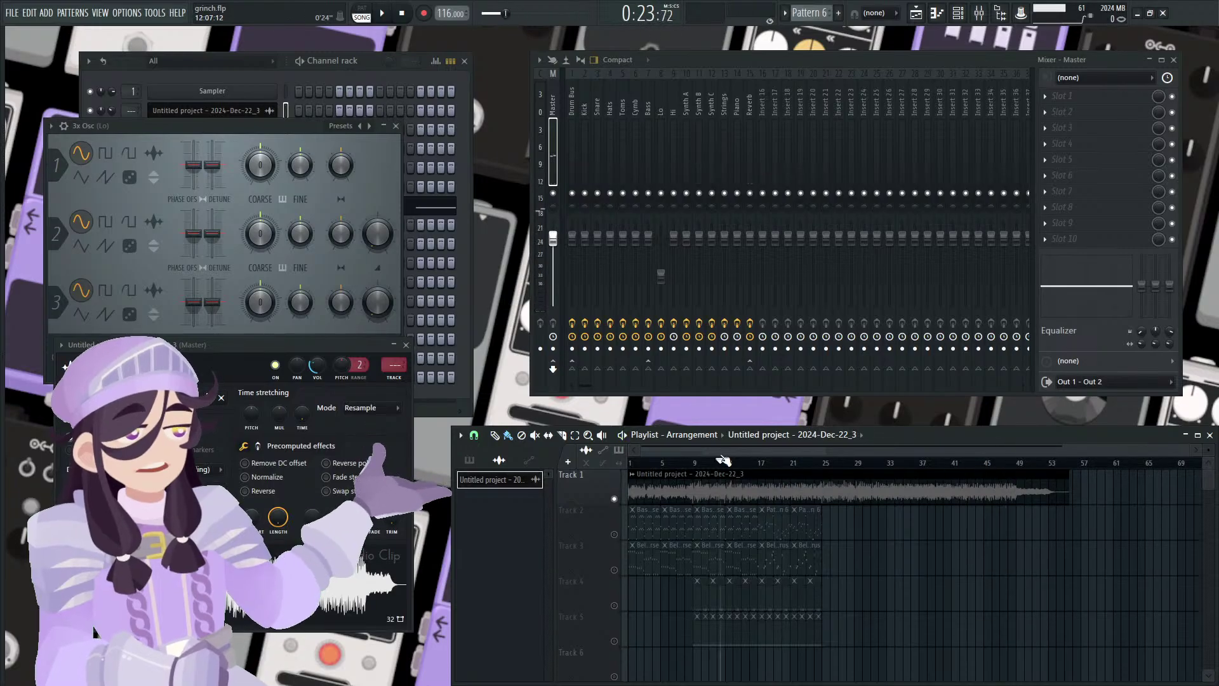
right_click(614, 499)
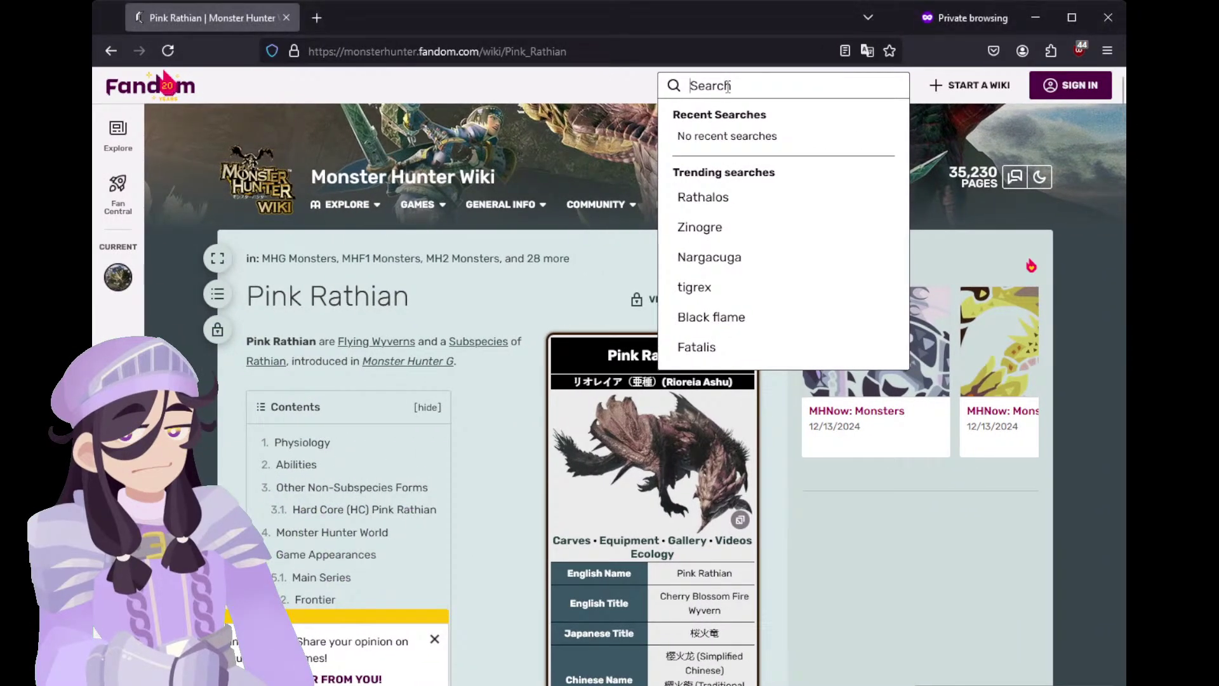
Search the Monster Hunter Wiki for "rath heart" and look at the Rath Heart Armor (Blademaster) (MH4U) page
type("rath heart")
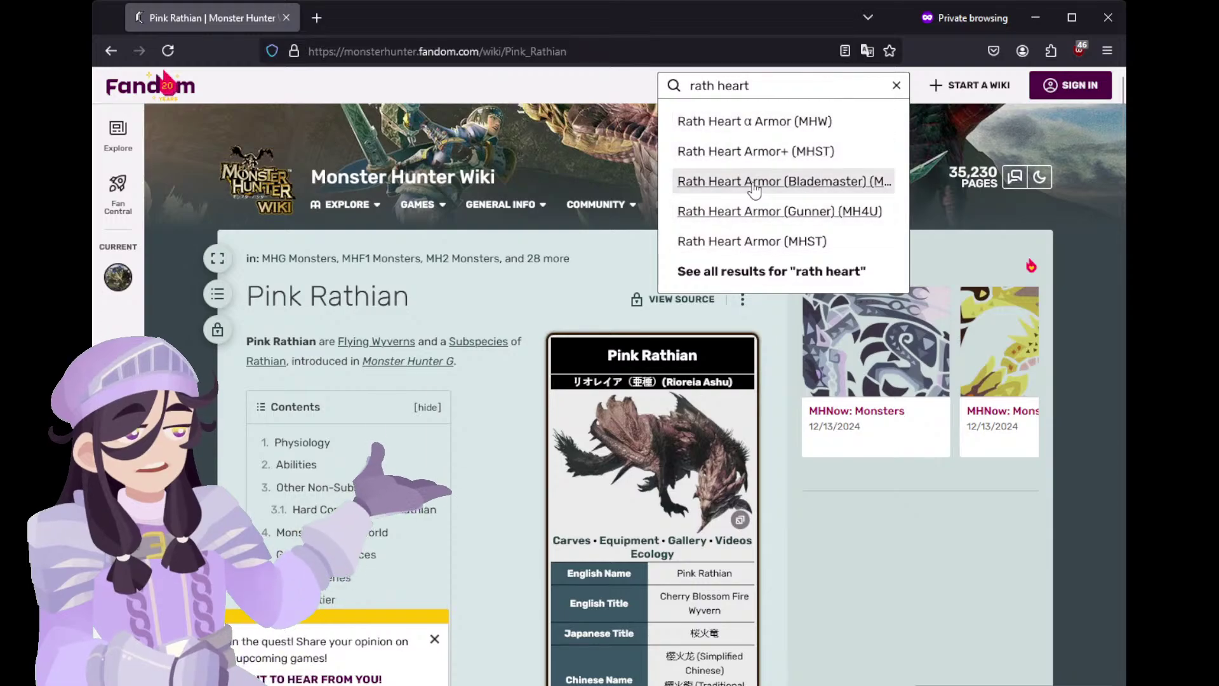
left_click(781, 182)
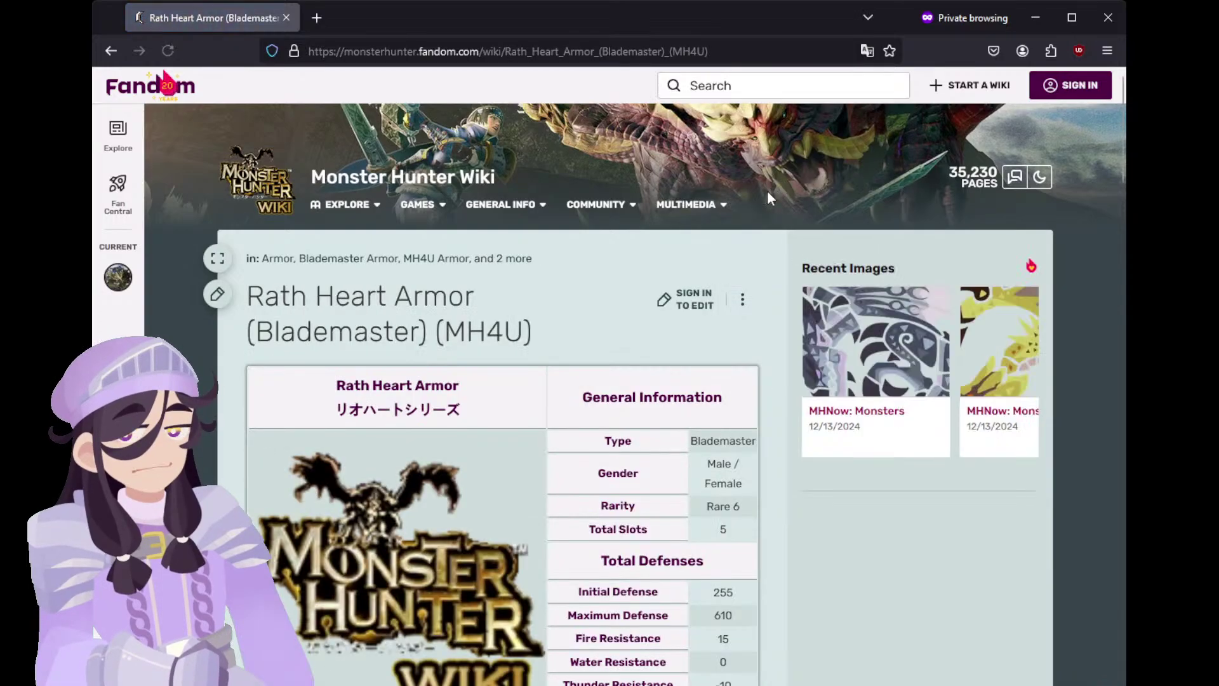
scroll(798, 468, "down", 5)
scroll(475, 391, "up", 5)
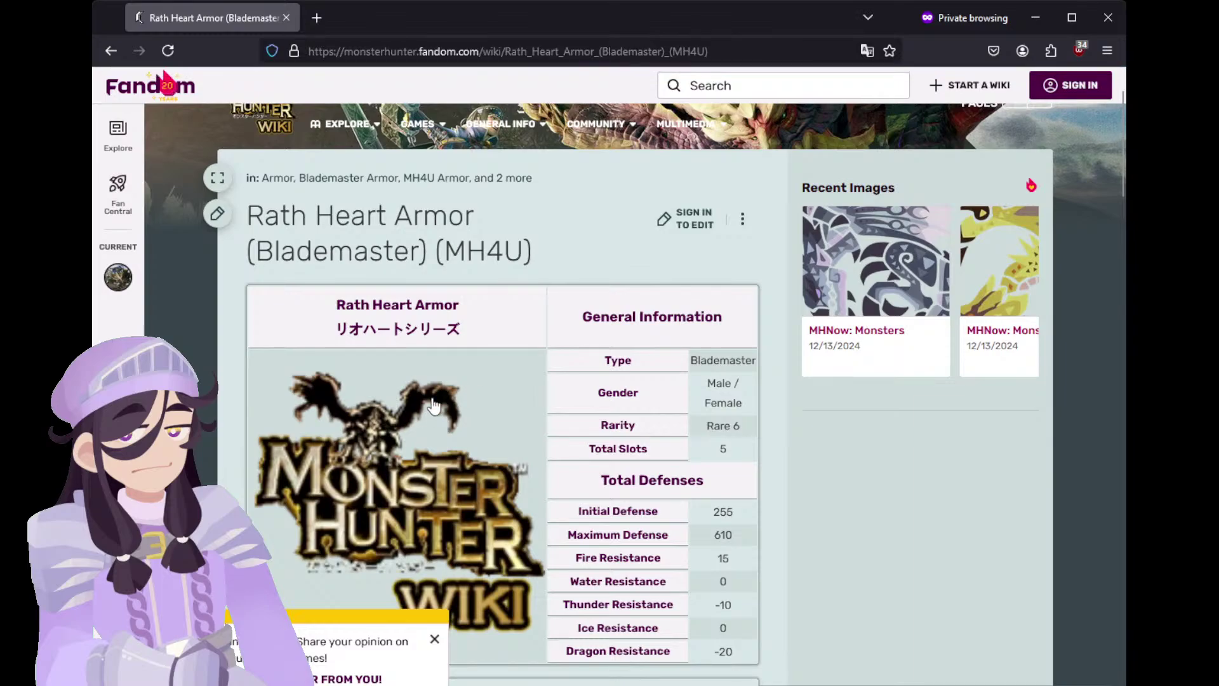
Search the wiki again for "rath heart" and open the full list of search results
left_click(831, 95)
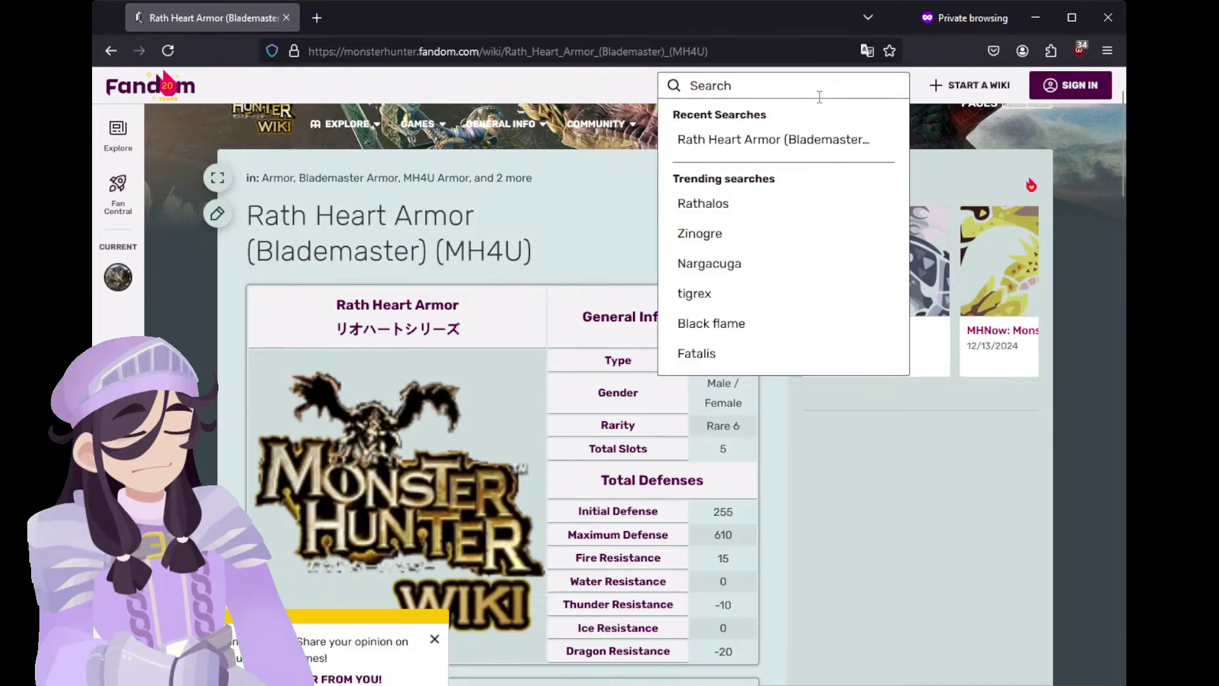
type("rath ")
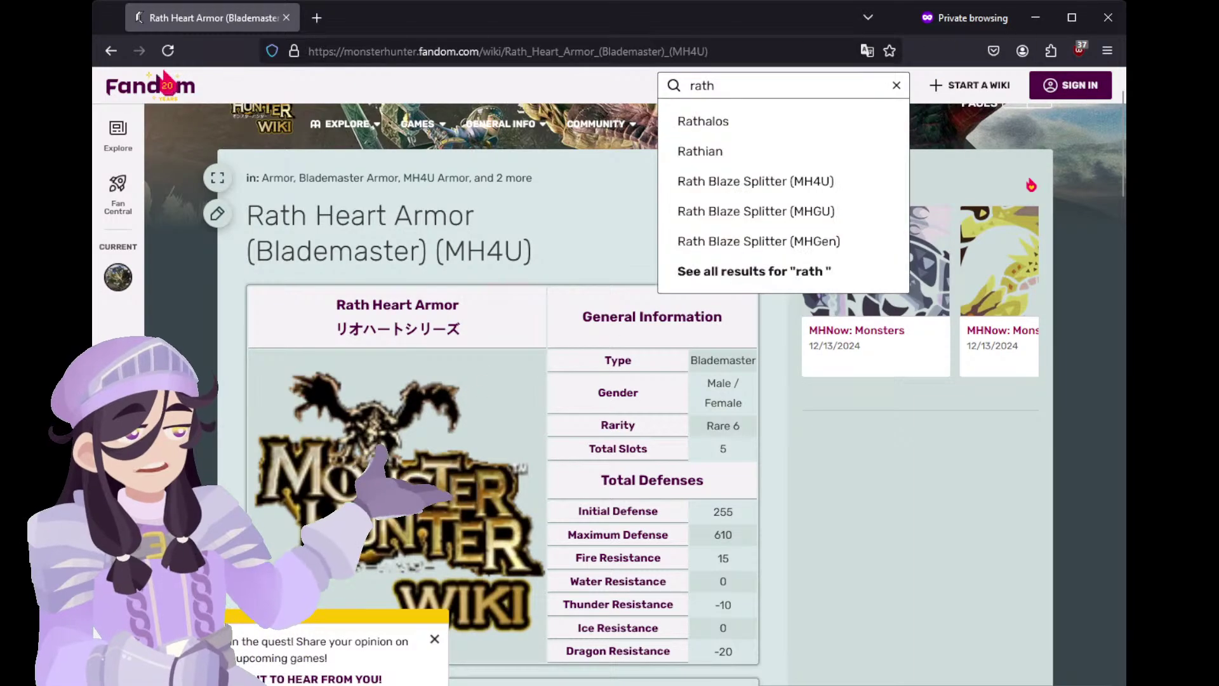
type("heart")
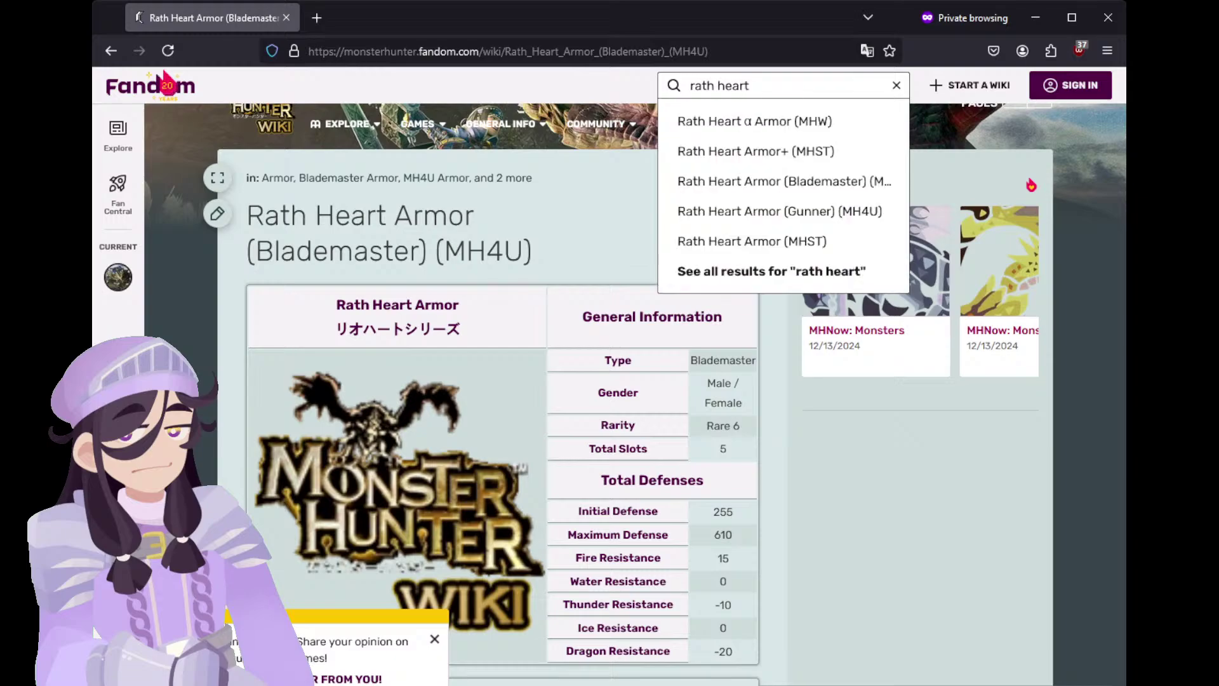
key("Return")
scroll(575, 299, "down", 3)
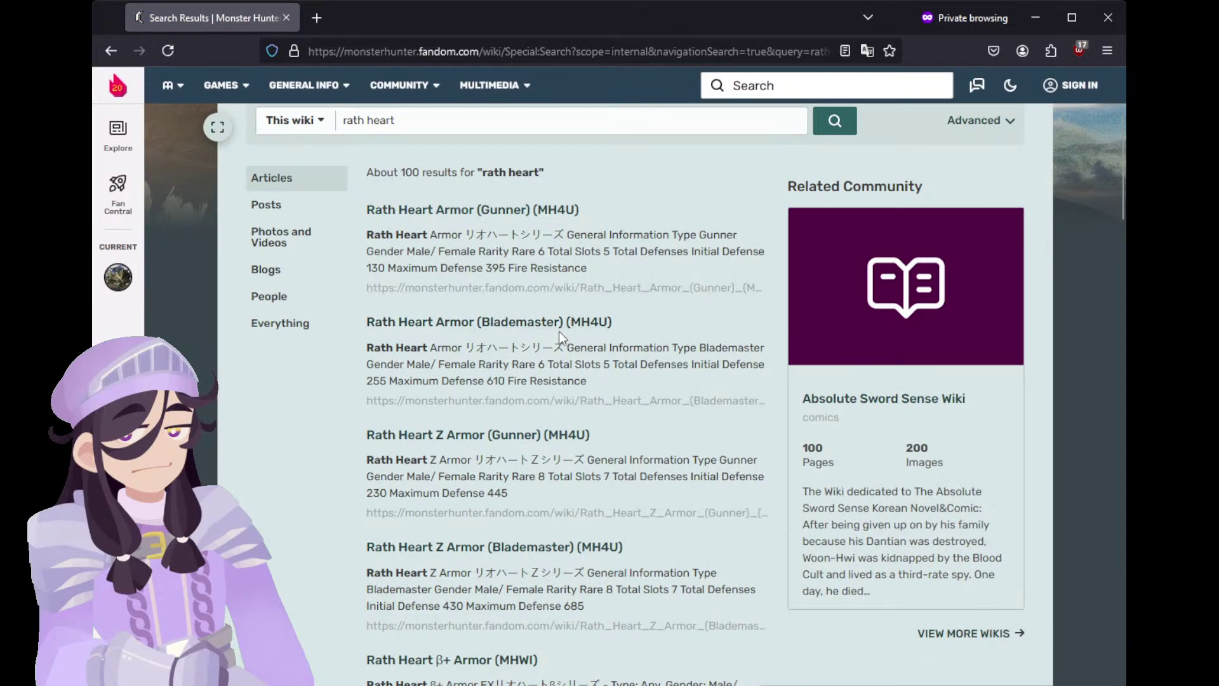
Open Rath Heart Armor (Blademaster) (MH4U), Rath Heart Z Armor (Blademaster) (MH4U) and Rath Heart Z Armor (Blademaster) (MH3U) in new tabs
middle_click(557, 322)
scroll(554, 352, "down", 2)
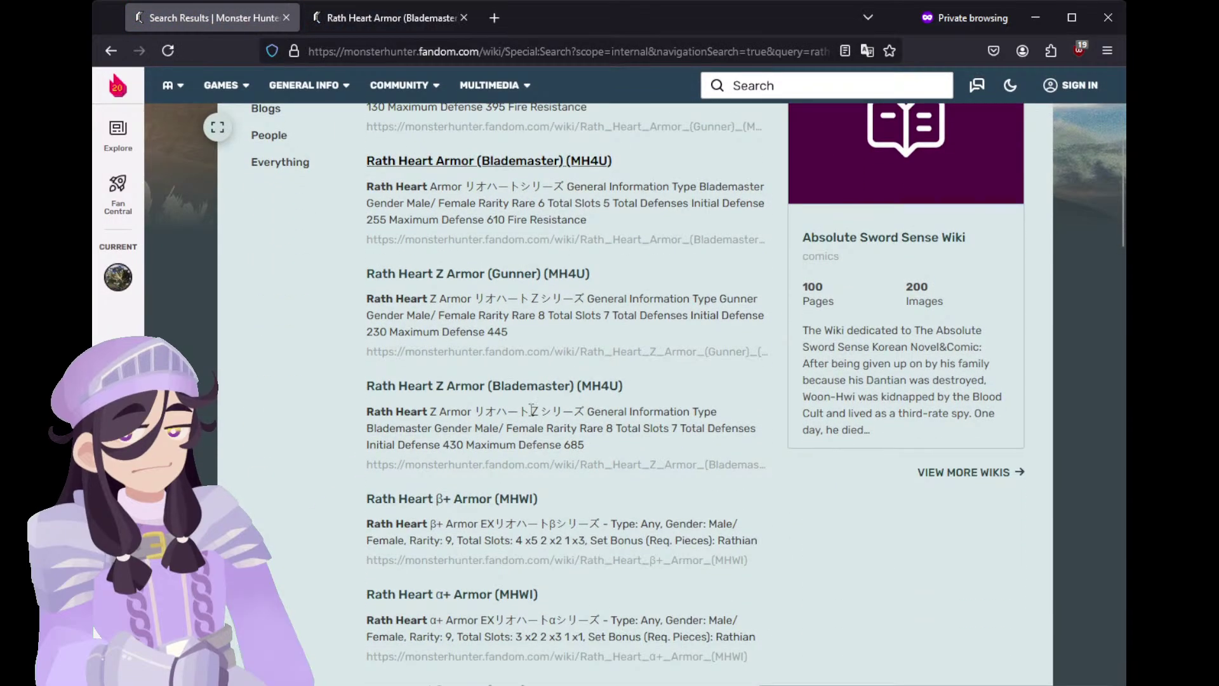
middle_click(525, 387)
scroll(523, 386, "down", 4)
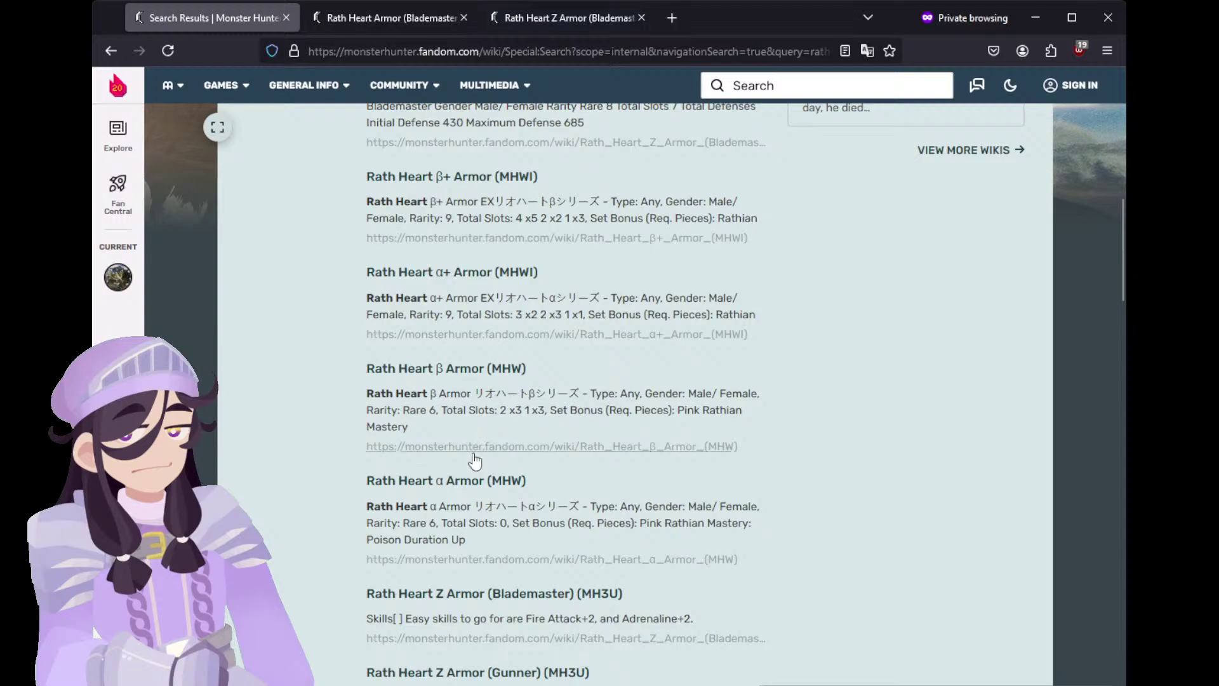
scroll(508, 384, "down", 3)
middle_click(502, 354)
scroll(502, 354, "down", 4)
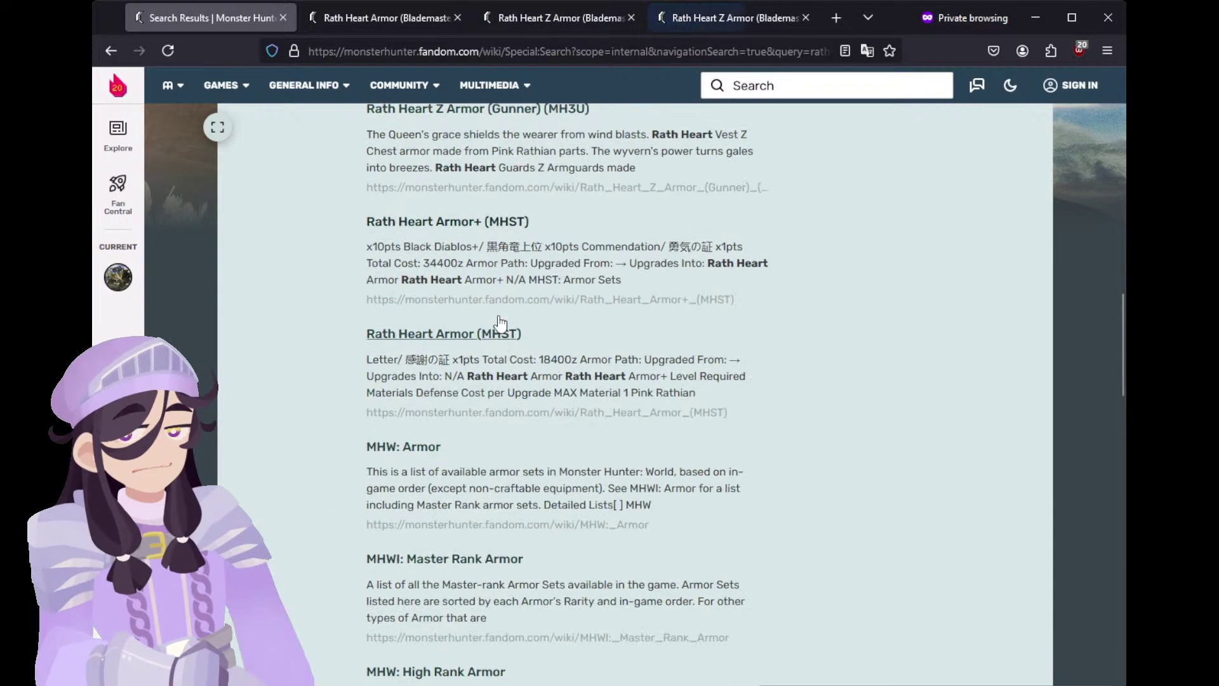
Open the enlarged armor picture on the Rath Heart Z Armor (Blademaster) (MH4U) page and study both armor designs
left_click(387, 18)
left_click(584, 18)
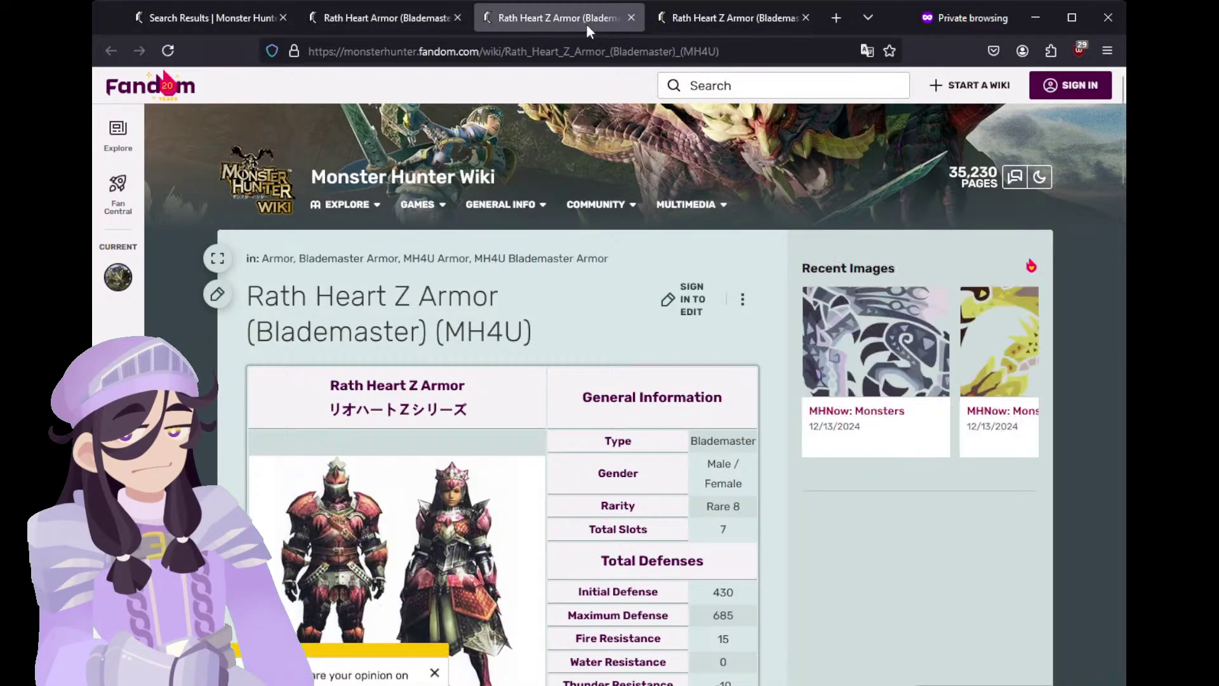
scroll(681, 315, "down", 3)
left_click(462, 381)
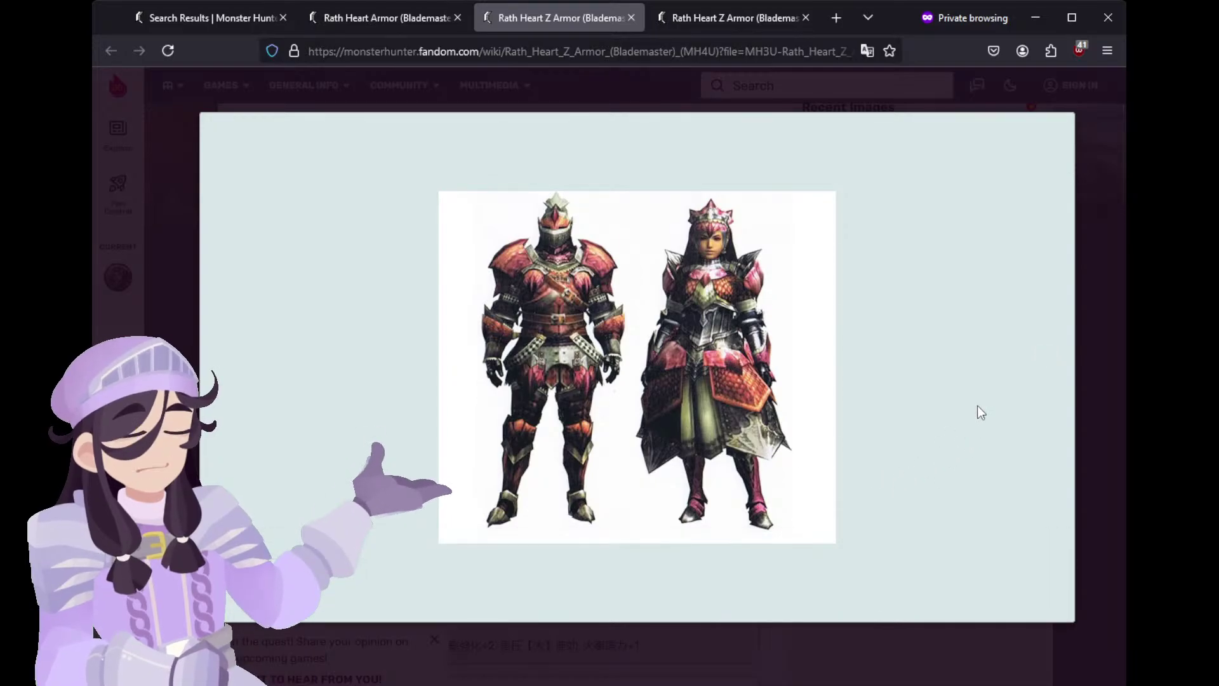
mouse_move(794, 322)
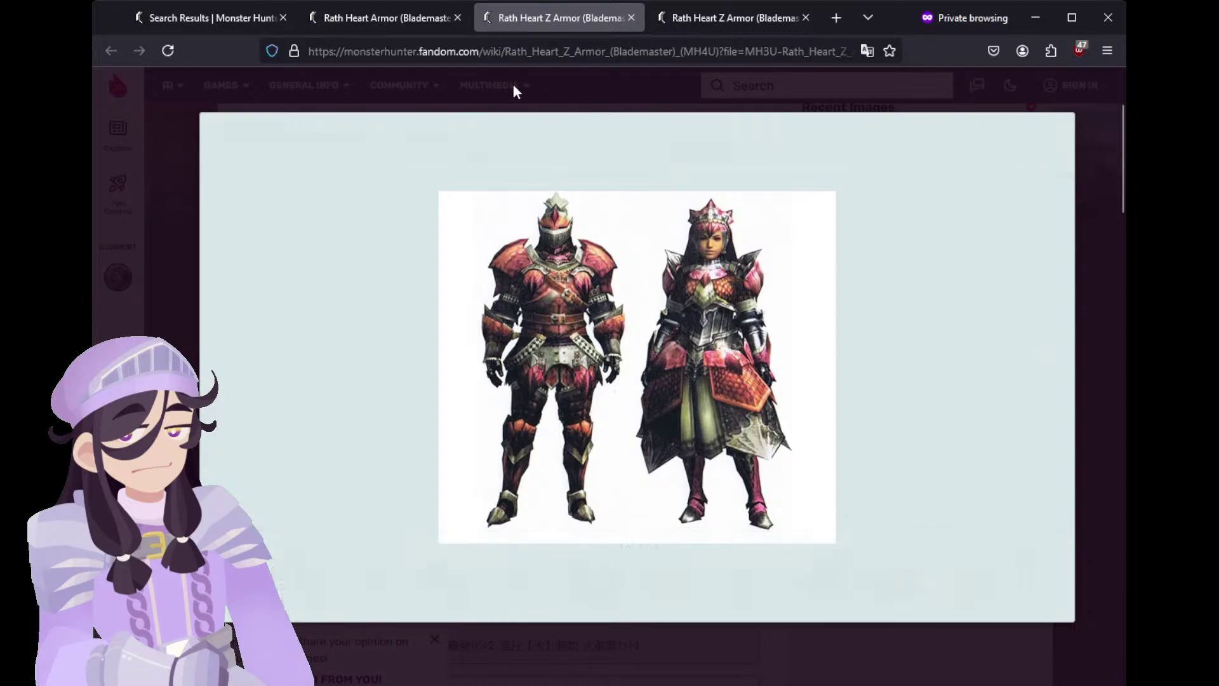
Look over the Rath Heart Z Armor (MH3U) and Rath Heart Armor (MH4U) Blademaster pages, and close the browser
left_click(680, 19)
scroll(501, 286, "down", 5)
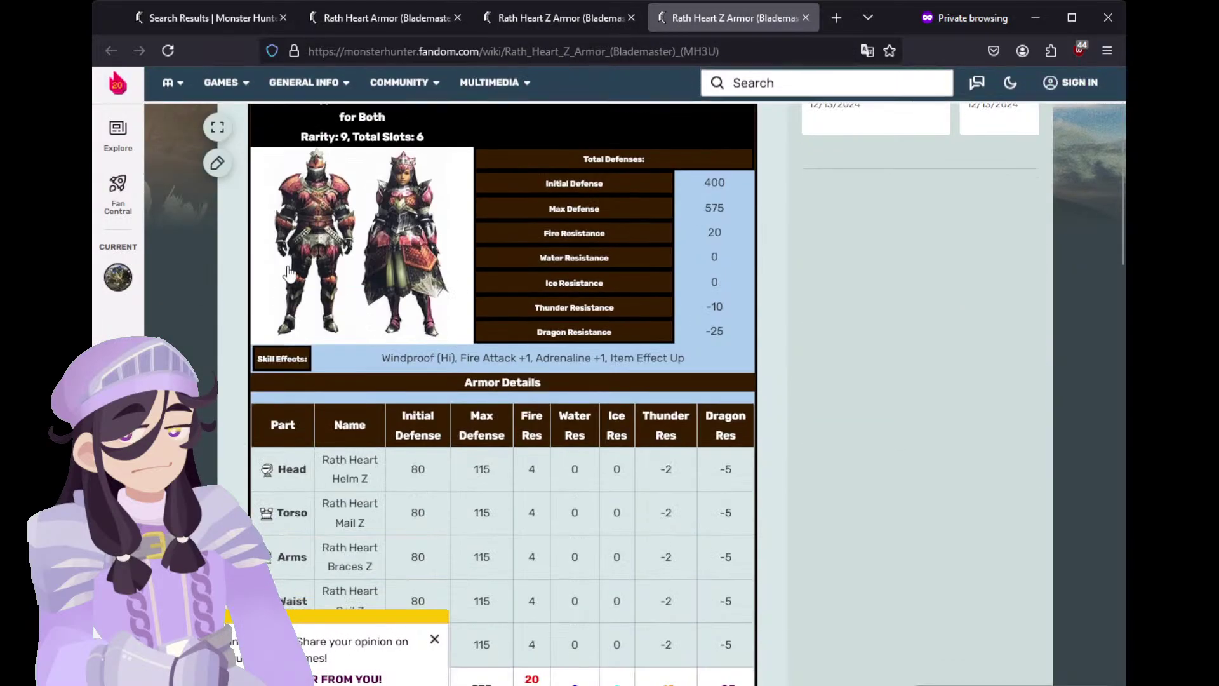
left_click(245, 20)
scroll(582, 132, "up", 4)
left_click(387, 18)
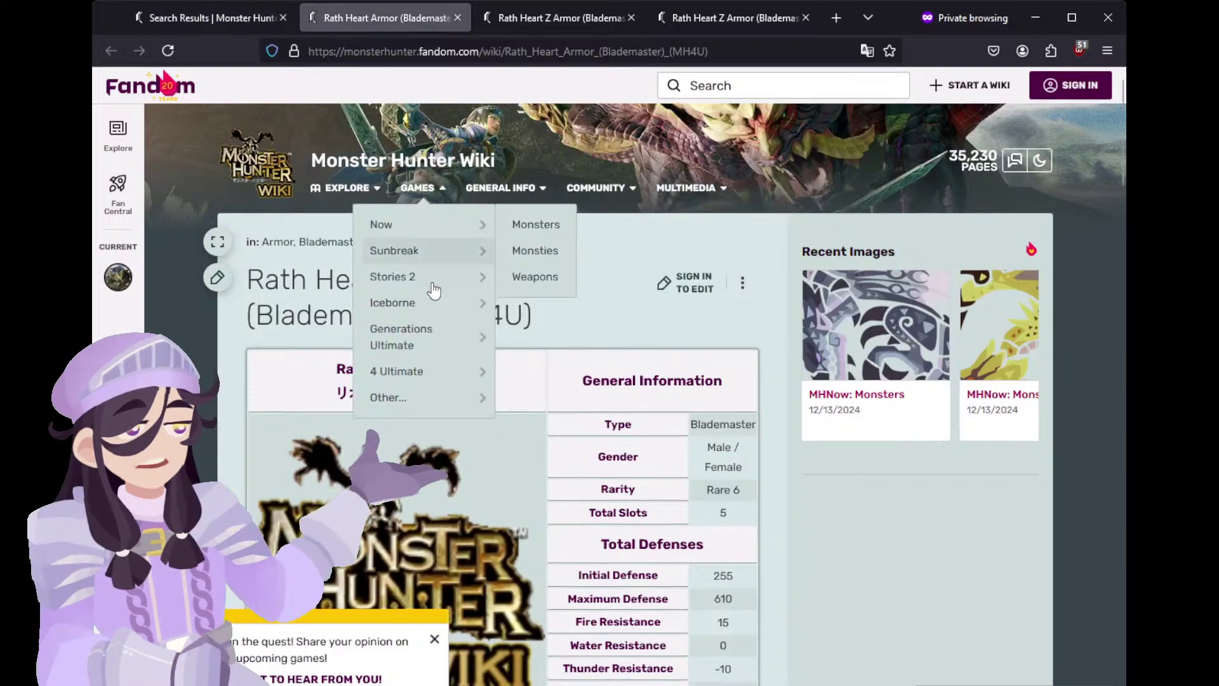
scroll(1029, 99, "down", 5)
left_click(1107, 18)
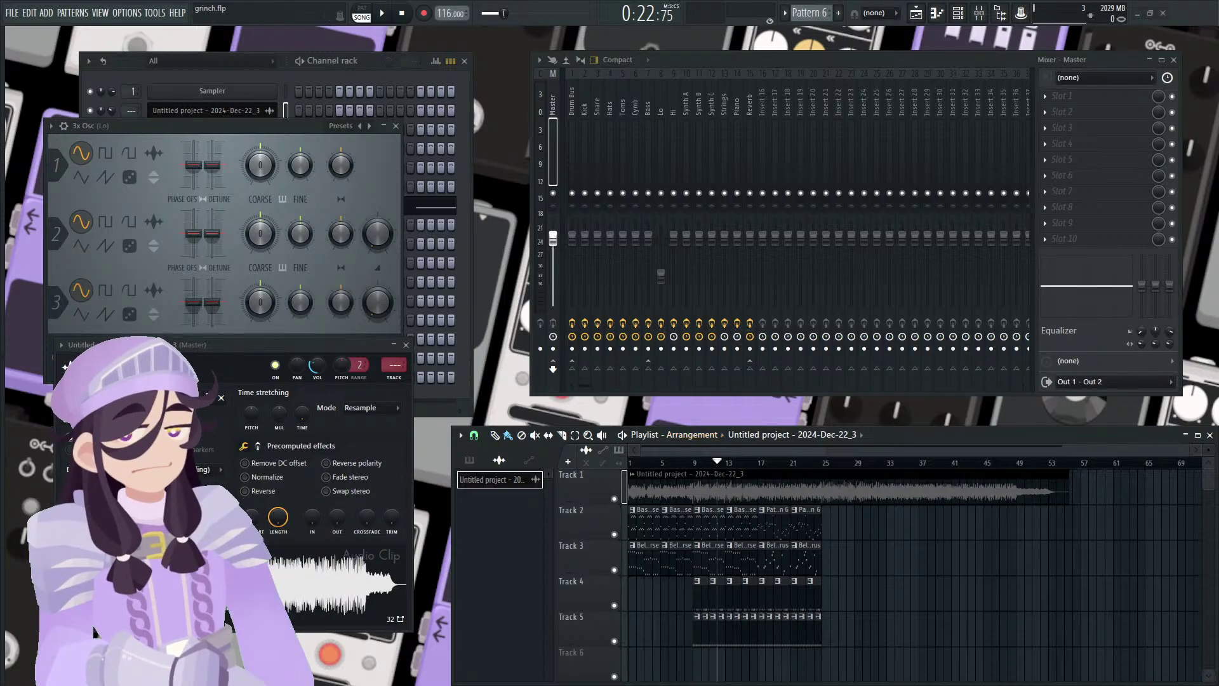
Look over the playlist's first 25 bars and its pattern and audio clip lists, and open another project file
left_click_drag(1185, 455, 805, 456)
scroll(767, 493, "right", 5)
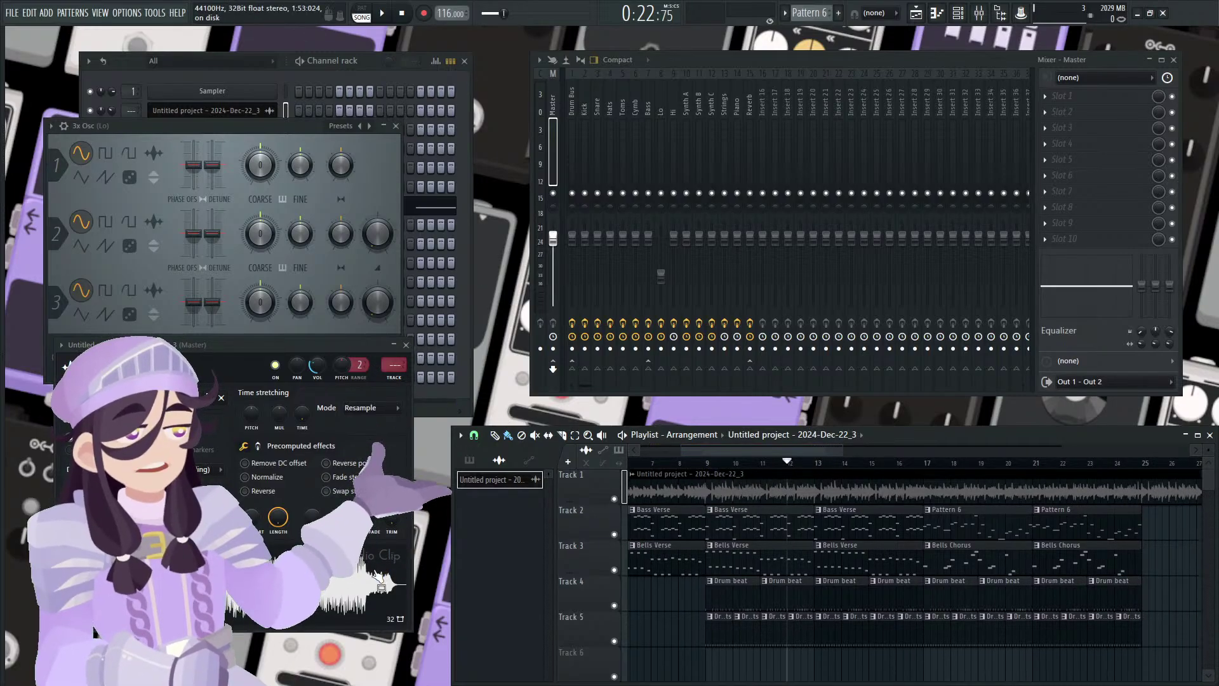
left_click(475, 459)
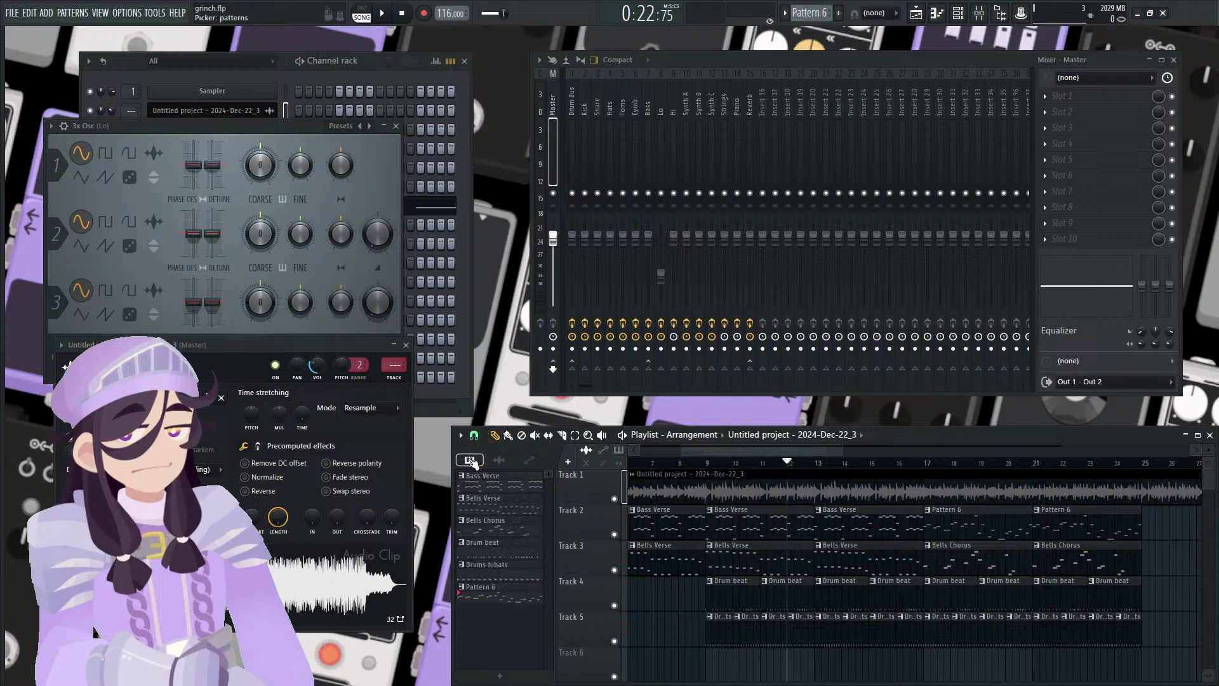
left_click(499, 460)
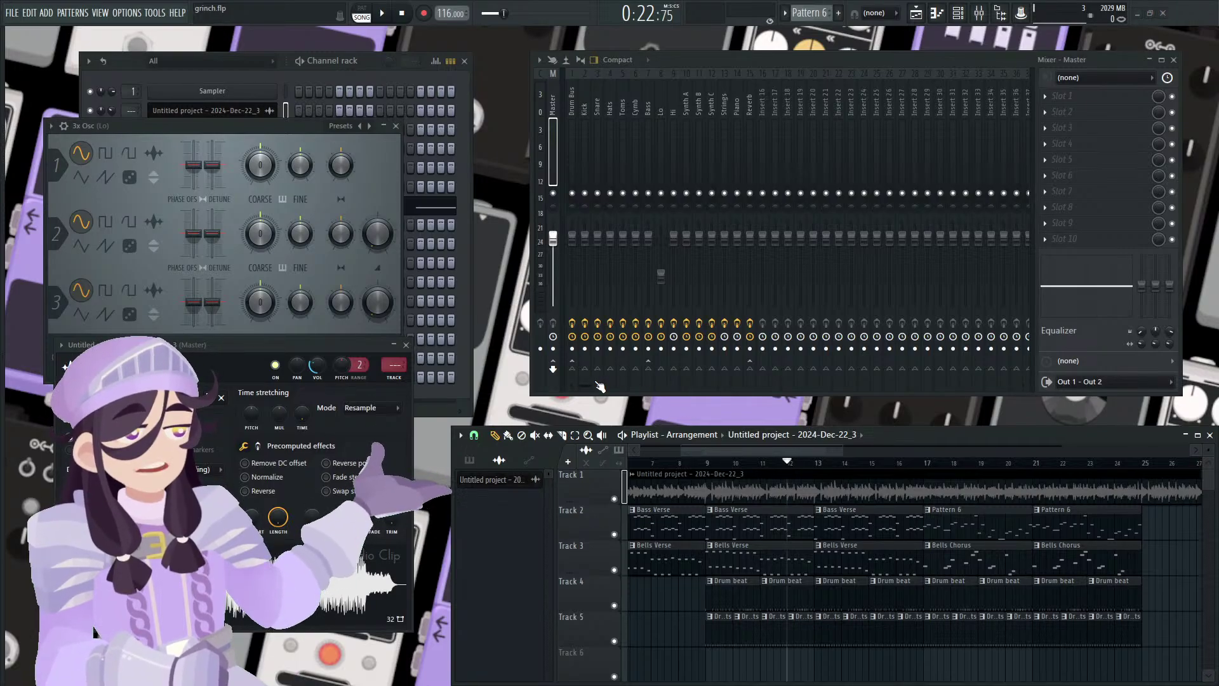
key("ctrl+s")
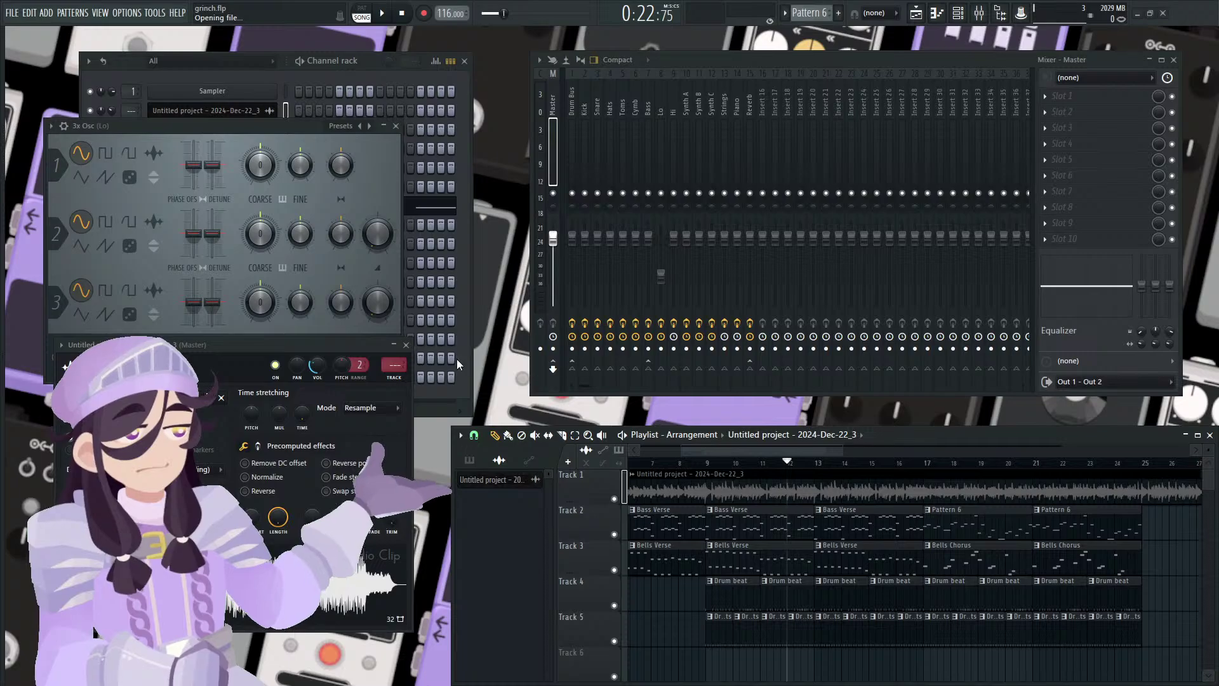
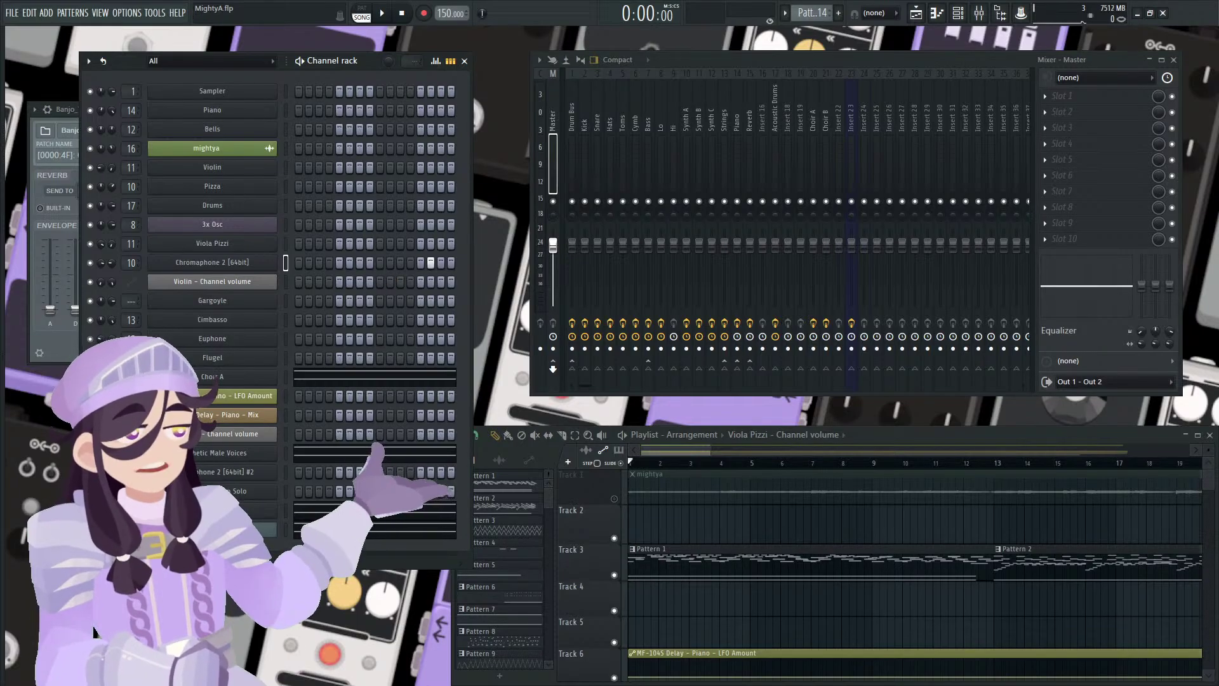
Reposition the Banjo_Tooie_SF2 instrument window and set the playback position to the start of the Pattern 14 clip on Track 5
left_click_drag(75, 112, 234, 206)
scroll(825, 470, "down", 5)
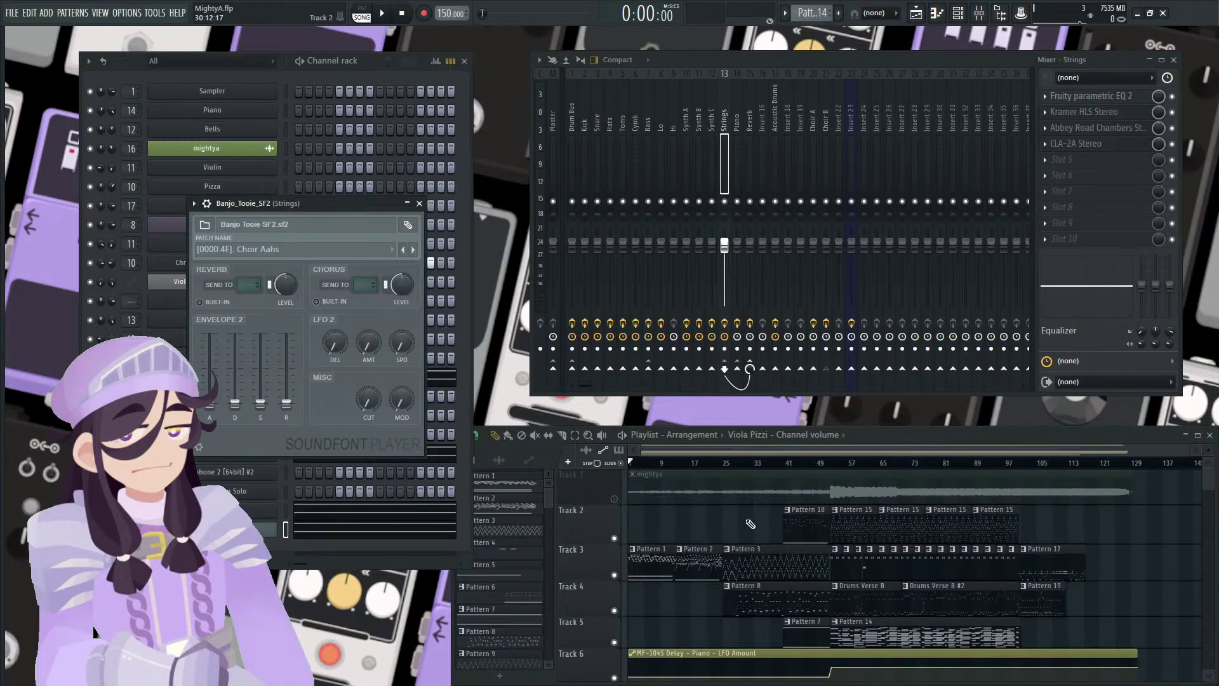
left_click_drag(825, 470, 798, 495)
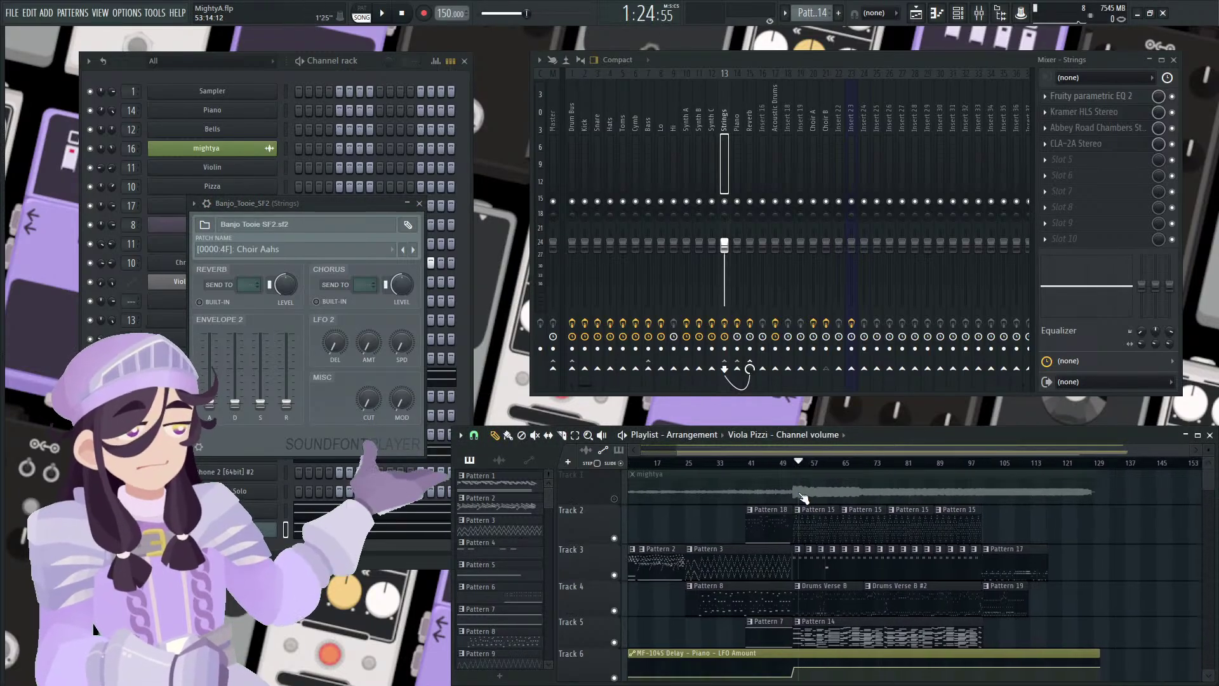
left_click_drag(321, 207, 364, 119)
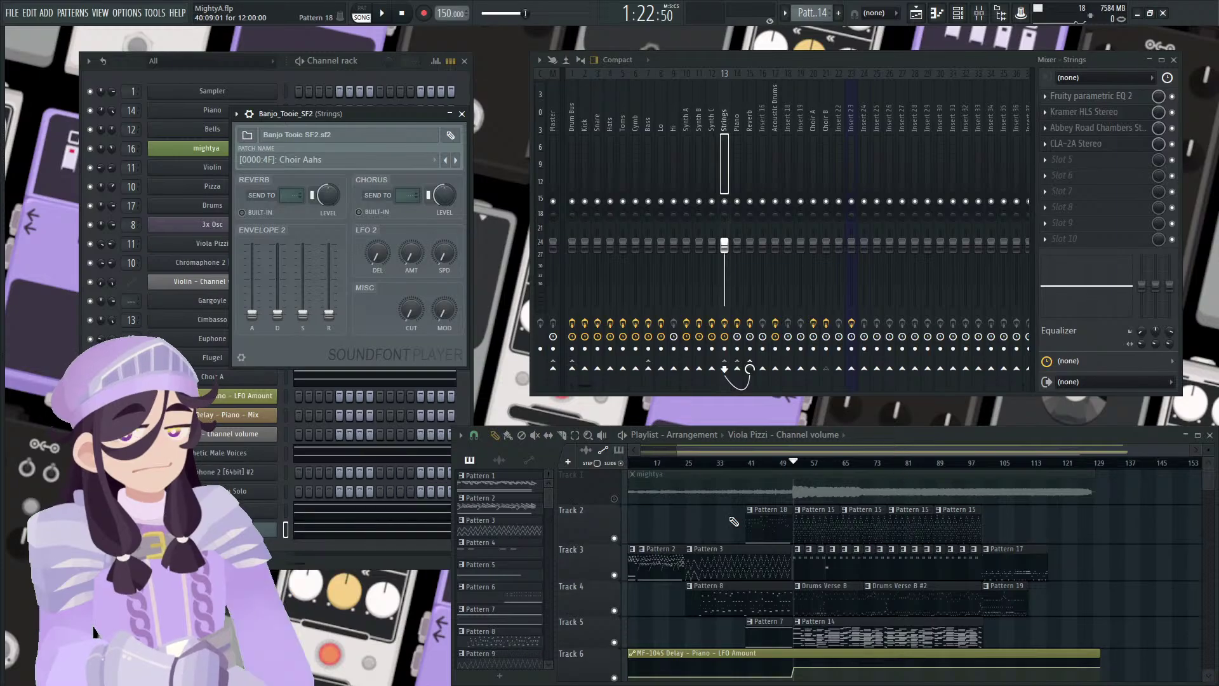
Select Pattern 14 and play the song with its Banjo_Tooie_SF2 notes shown in the piano roll, stopping after a few bars
scroll(522, 547, "down", 4)
left_click(499, 546)
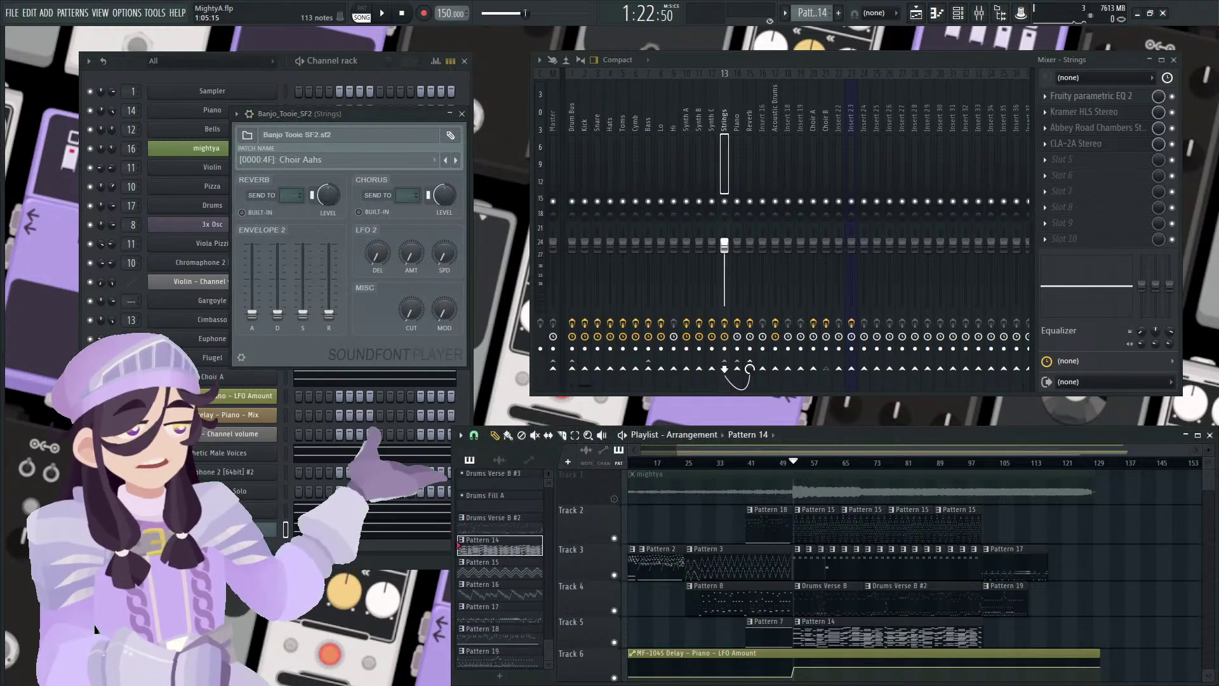
key("Escape")
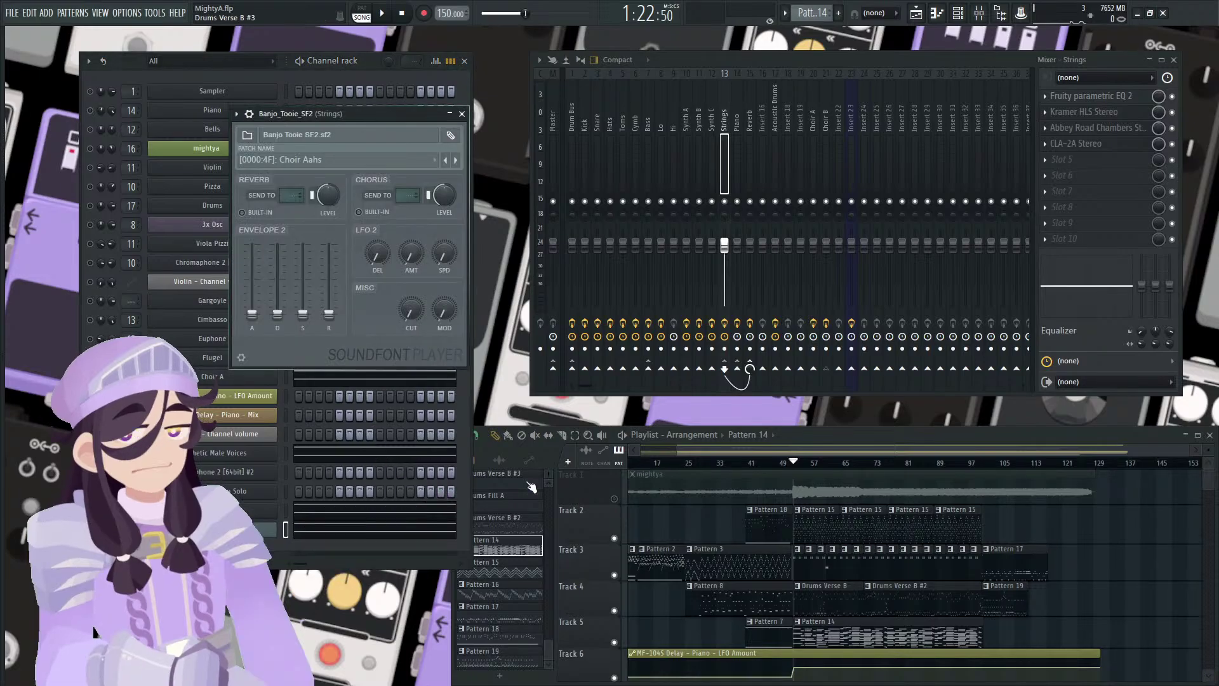
key("space")
key("F7")
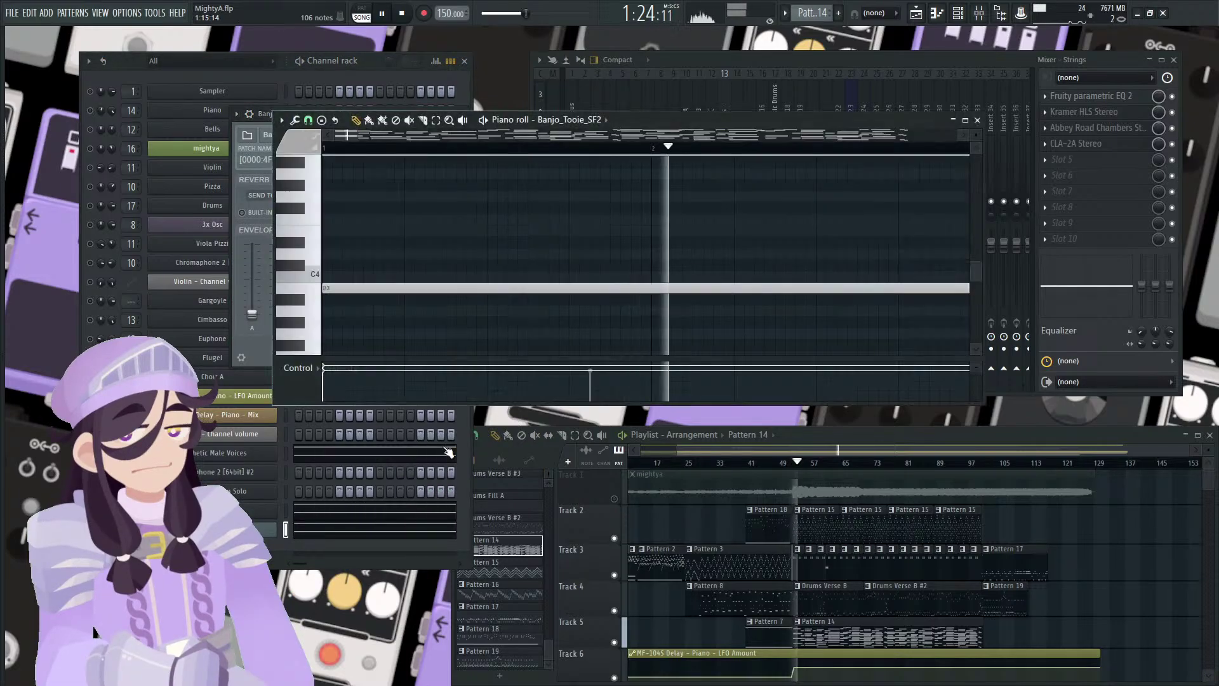
scroll(427, 290, "down", 5)
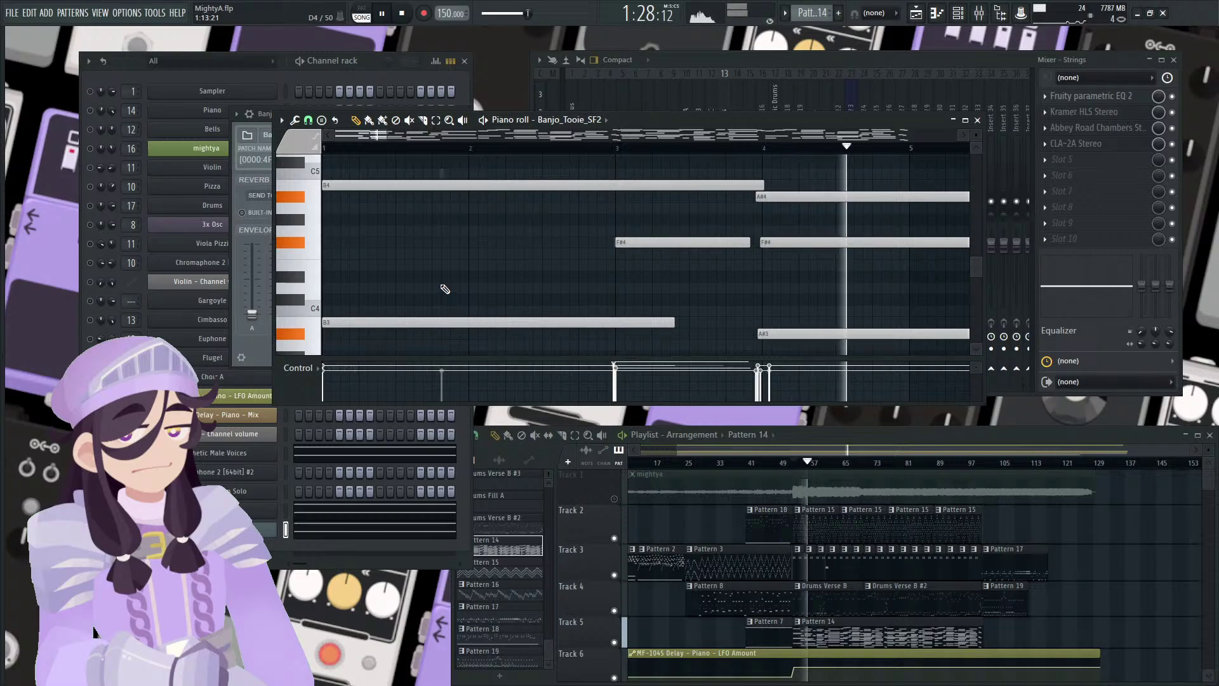
scroll(443, 285, "down", 3)
key("space")
scroll(444, 286, "down", 4)
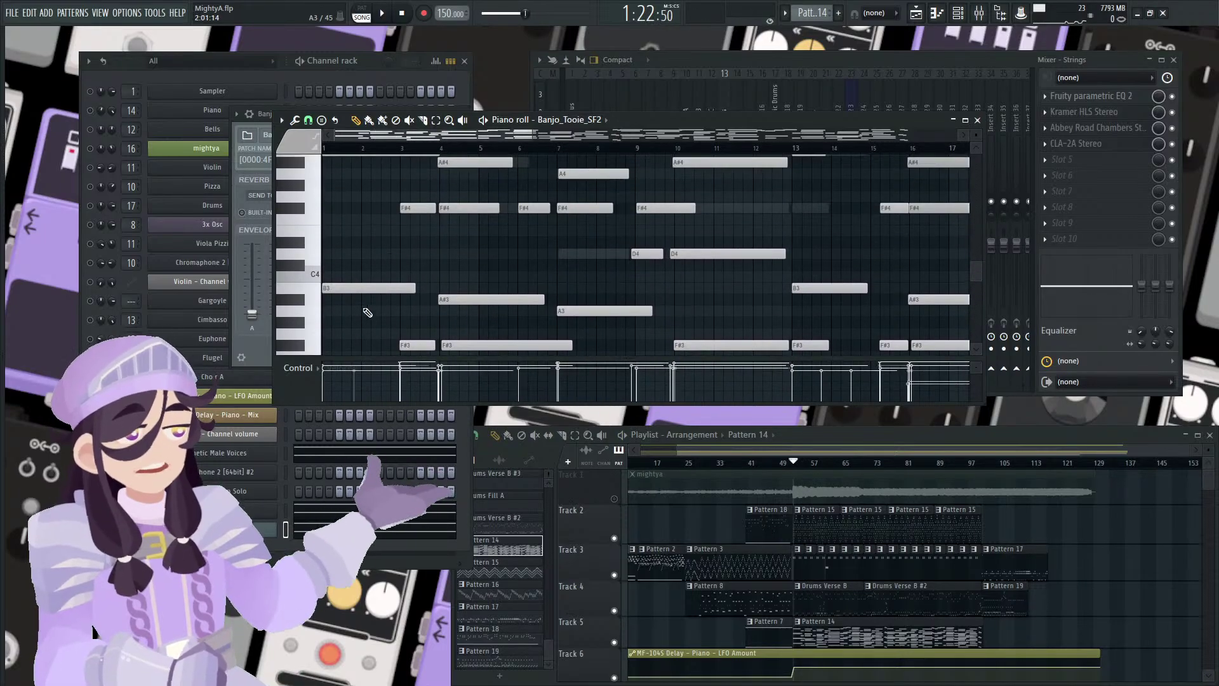
Enlarge and reposition the piano roll window, and examine Pattern 14's choir notes across the first 17 bars
left_click_drag(311, 405, 310, 540)
left_click_drag(521, 119, 642, 153)
scroll(616, 169, "up", 3)
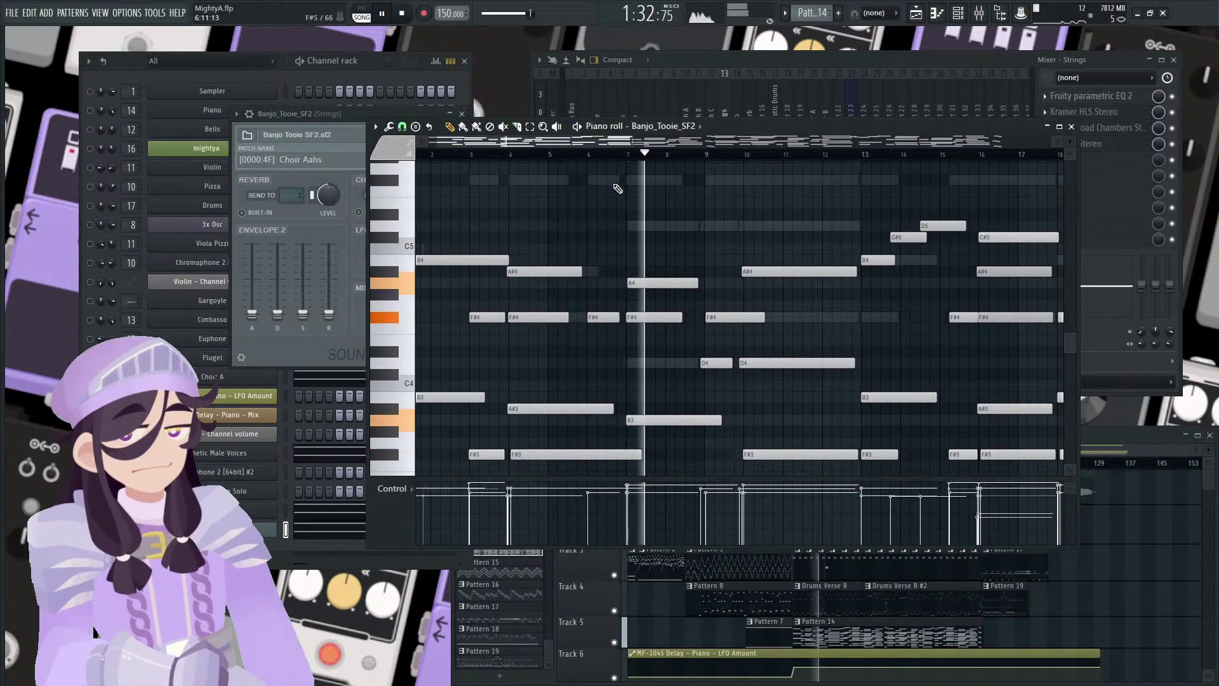
scroll(403, 271, "up", 2)
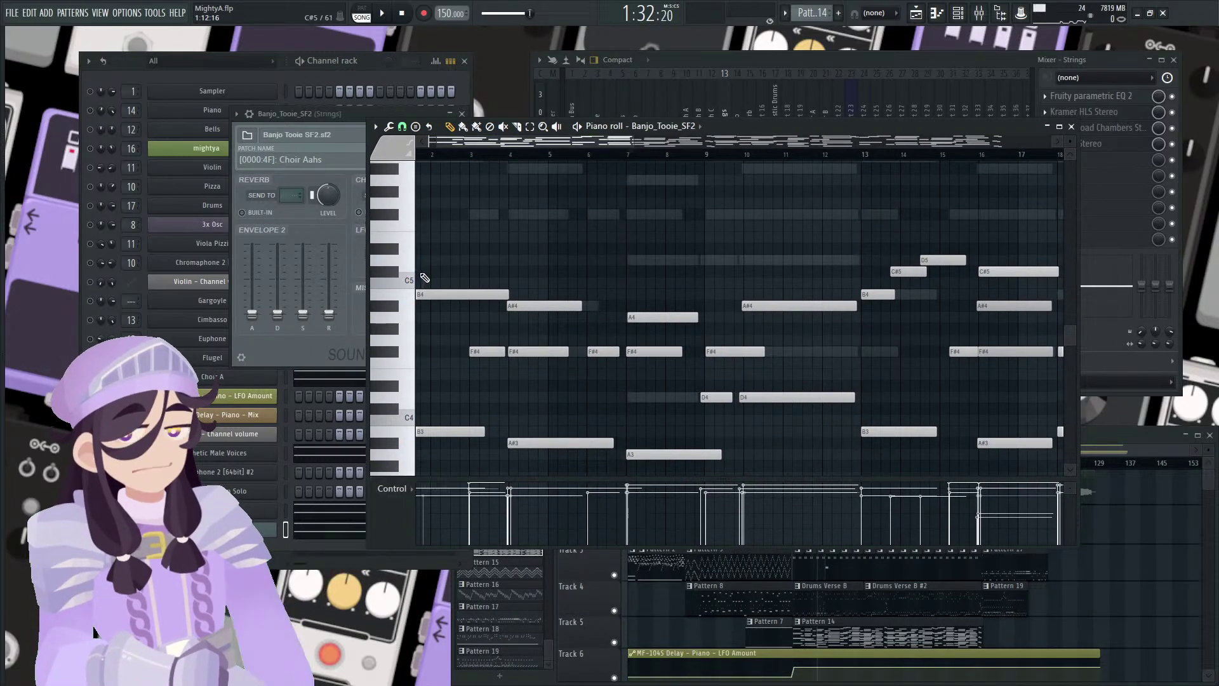
scroll(406, 285, "left", 2)
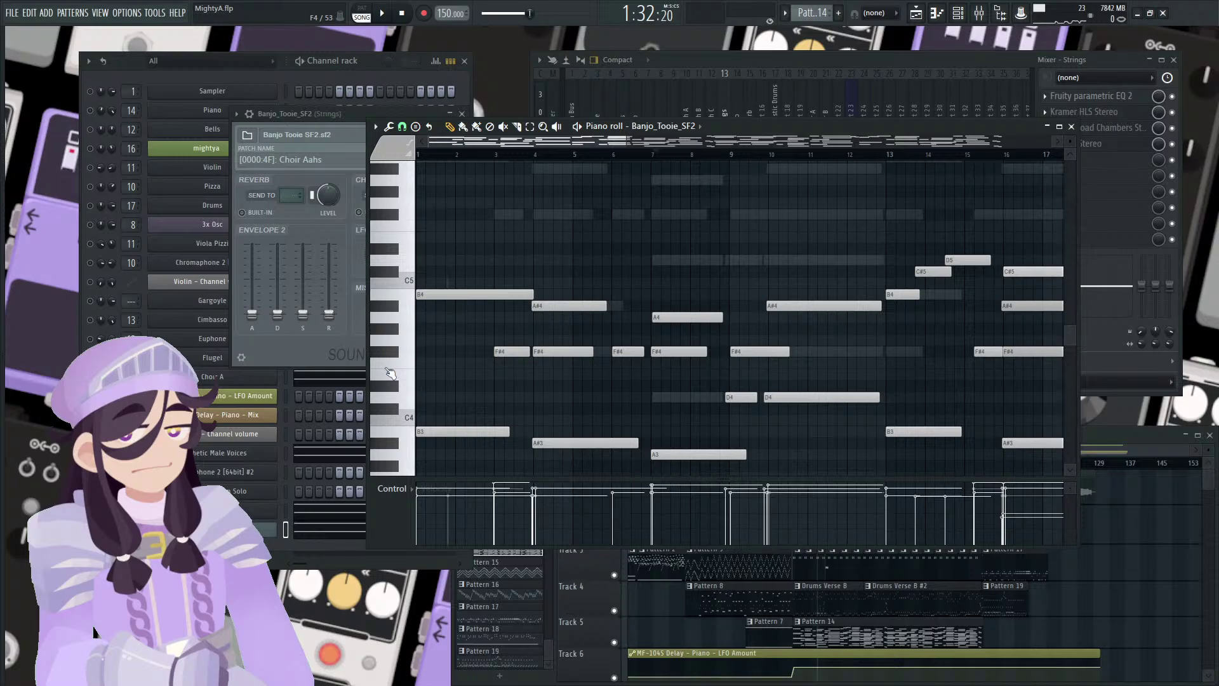
scroll(391, 373, "down", 3)
scroll(404, 319, "down", 2)
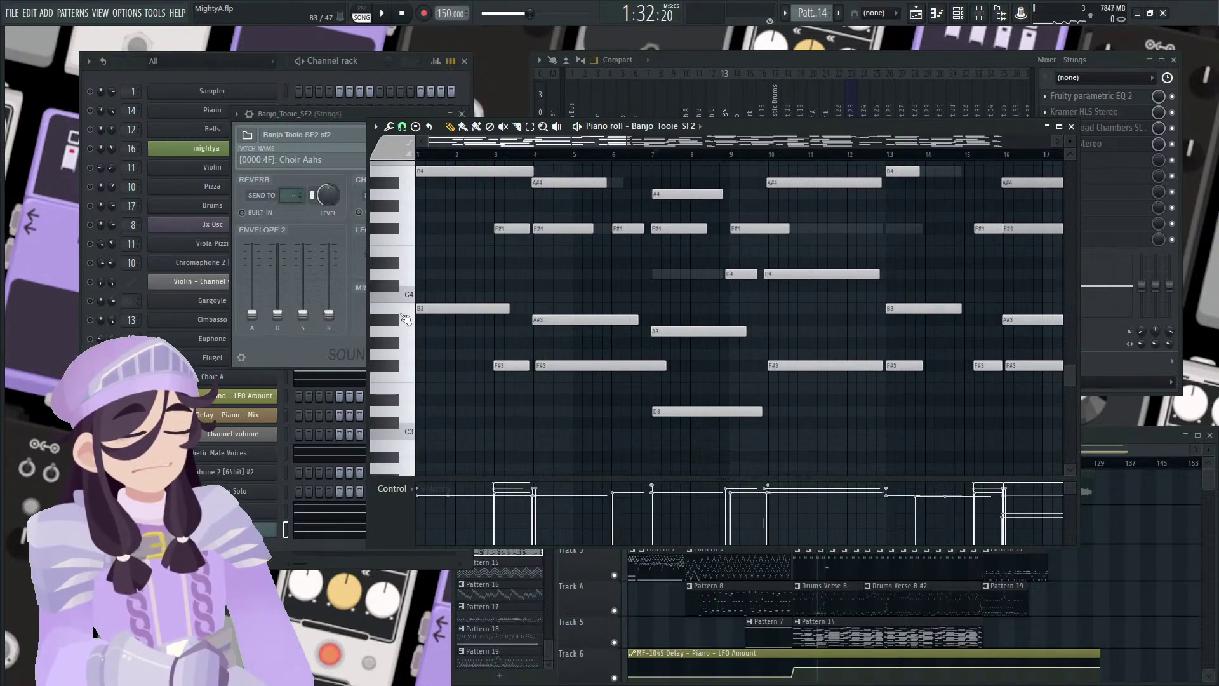
scroll(405, 319, "down", 3)
scroll(404, 310, "up", 6)
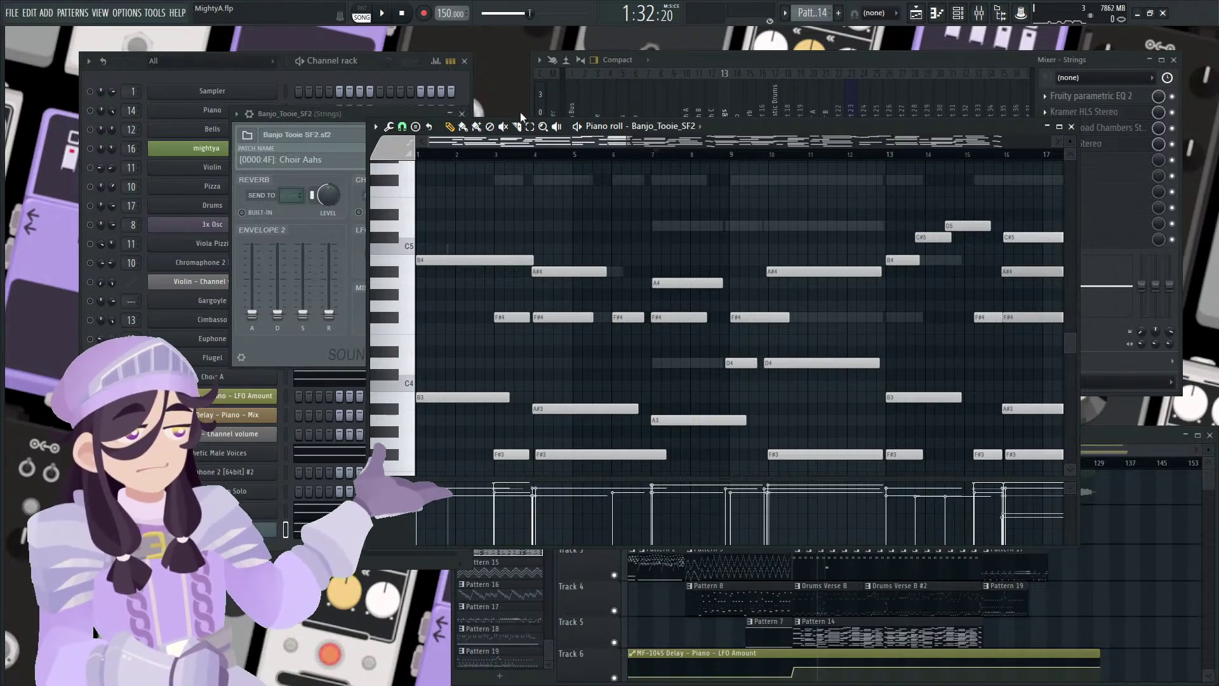
Move the SoundFont Player clear of the piano roll, switch its patch to Jinjo and audition it around C4
left_click_drag(262, 119, 161, 147)
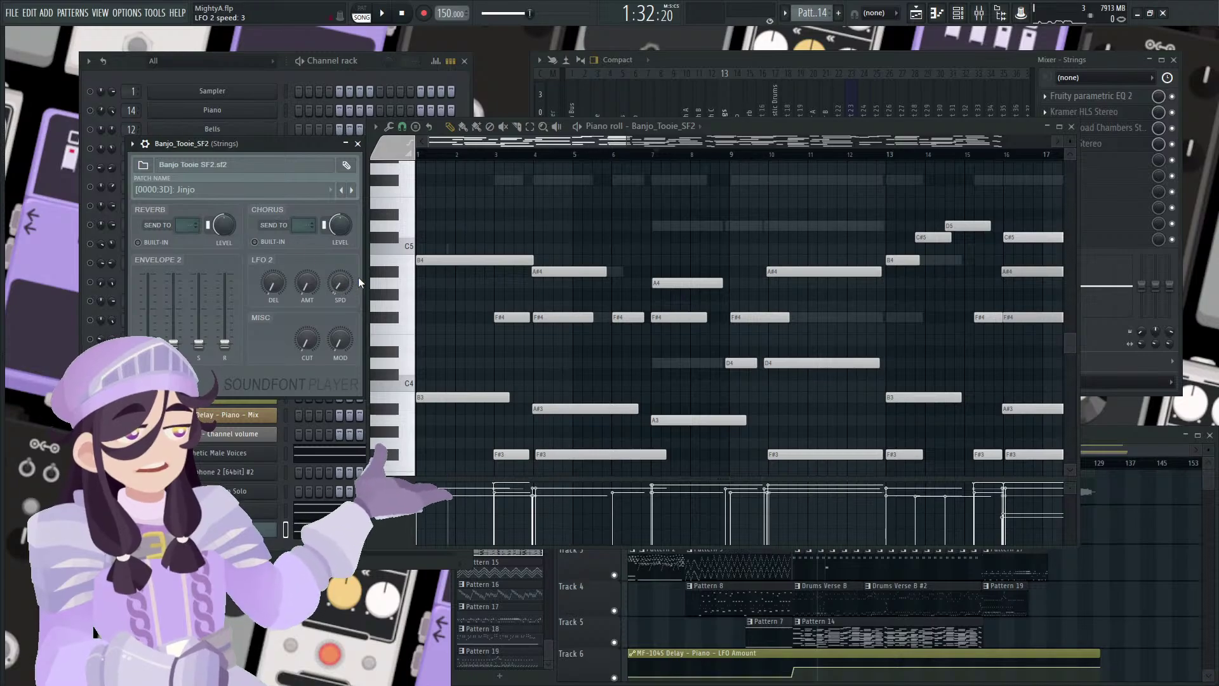
left_click(392, 254)
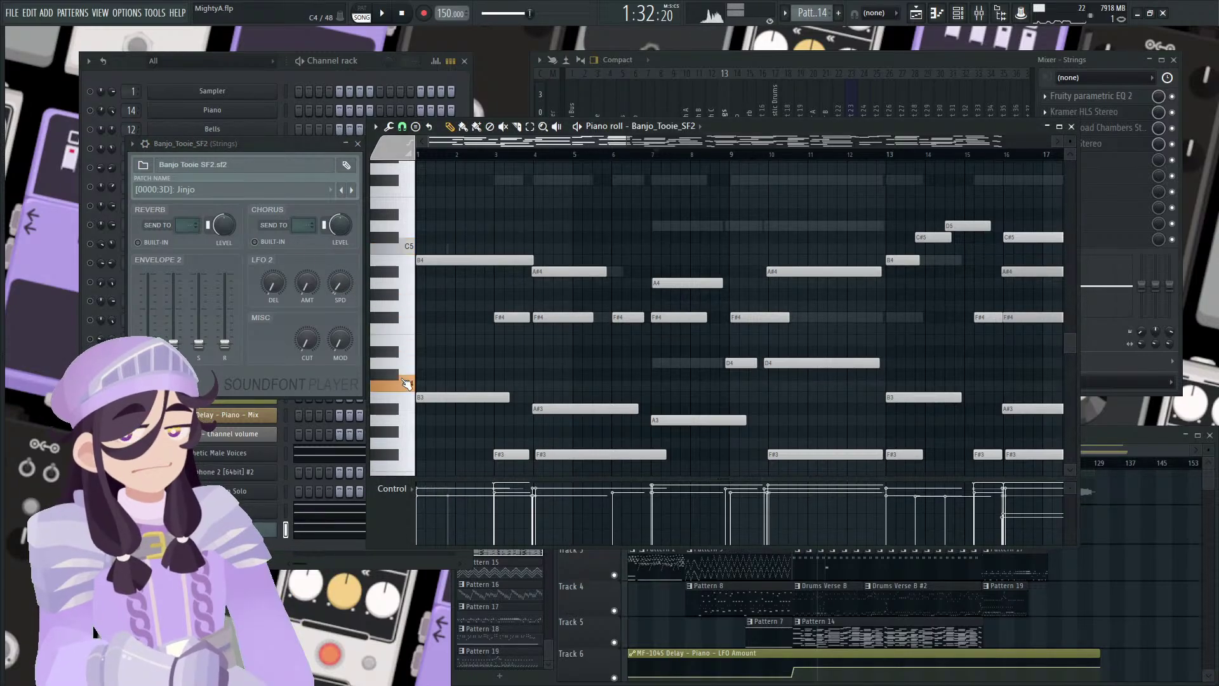
scroll(402, 385, "down", 4)
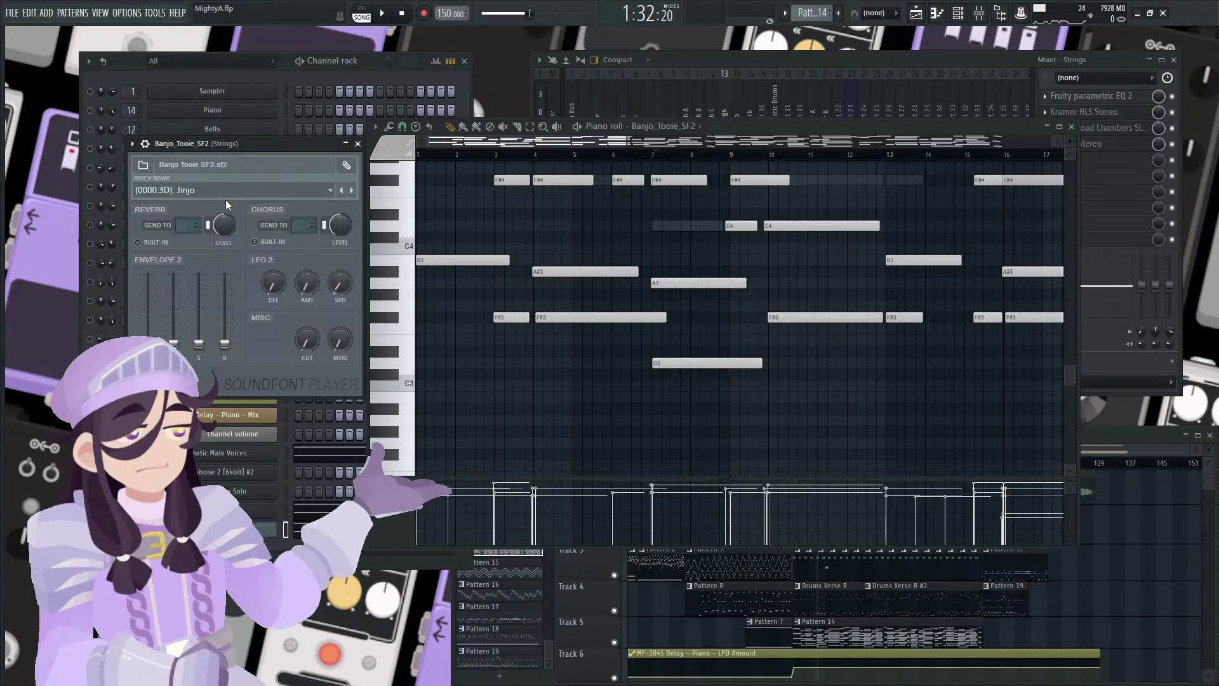
Change the Banjo_Tooie_SF2 patch to Tuba and audition it across the keyboard from F#4 up to the seventh octave
scroll(221, 189, "down", 1)
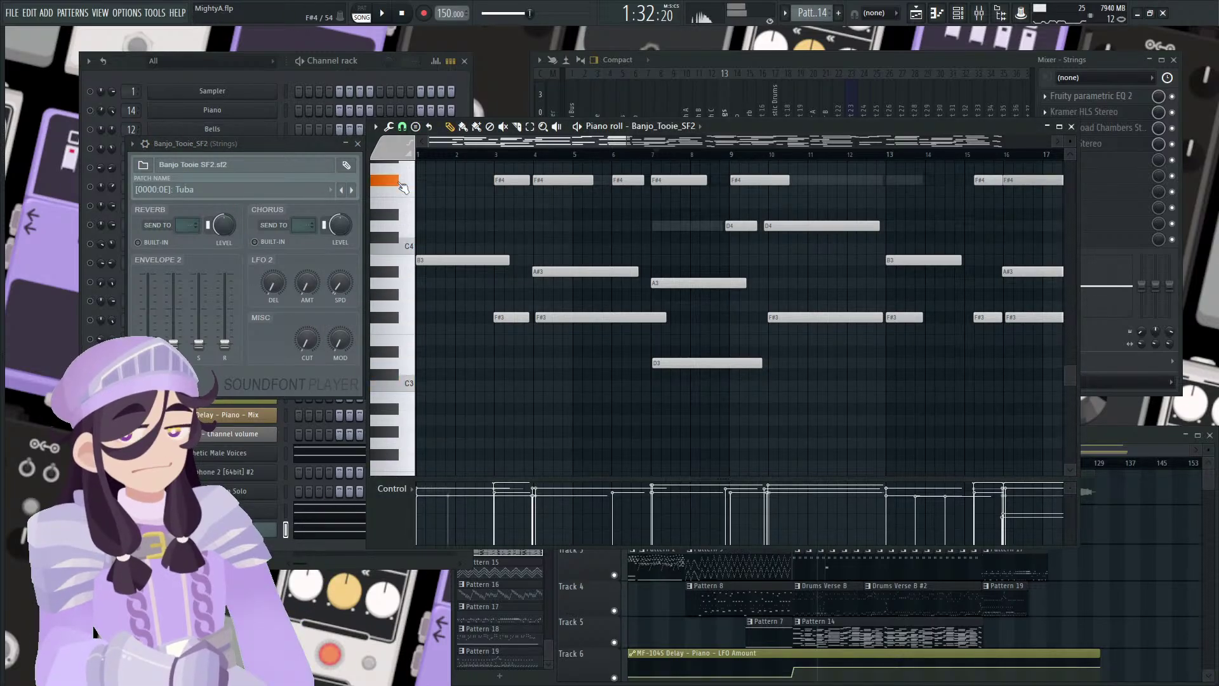
scroll(403, 186, "up", 12)
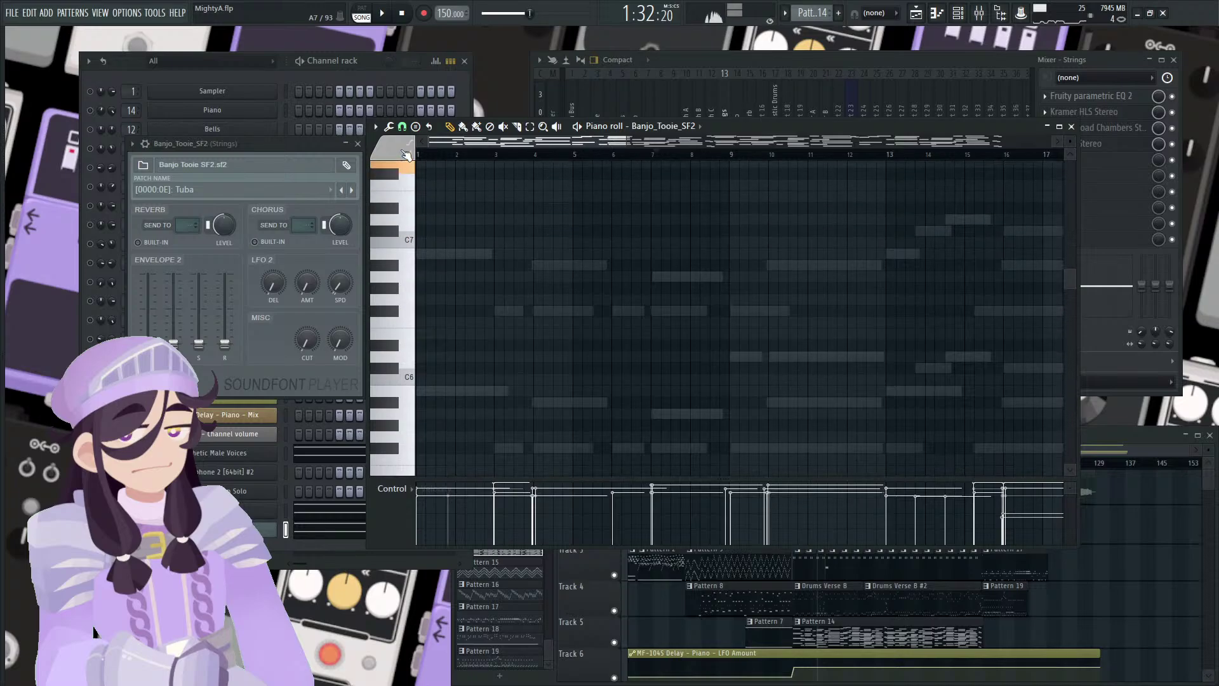
scroll(403, 184, "up", 3)
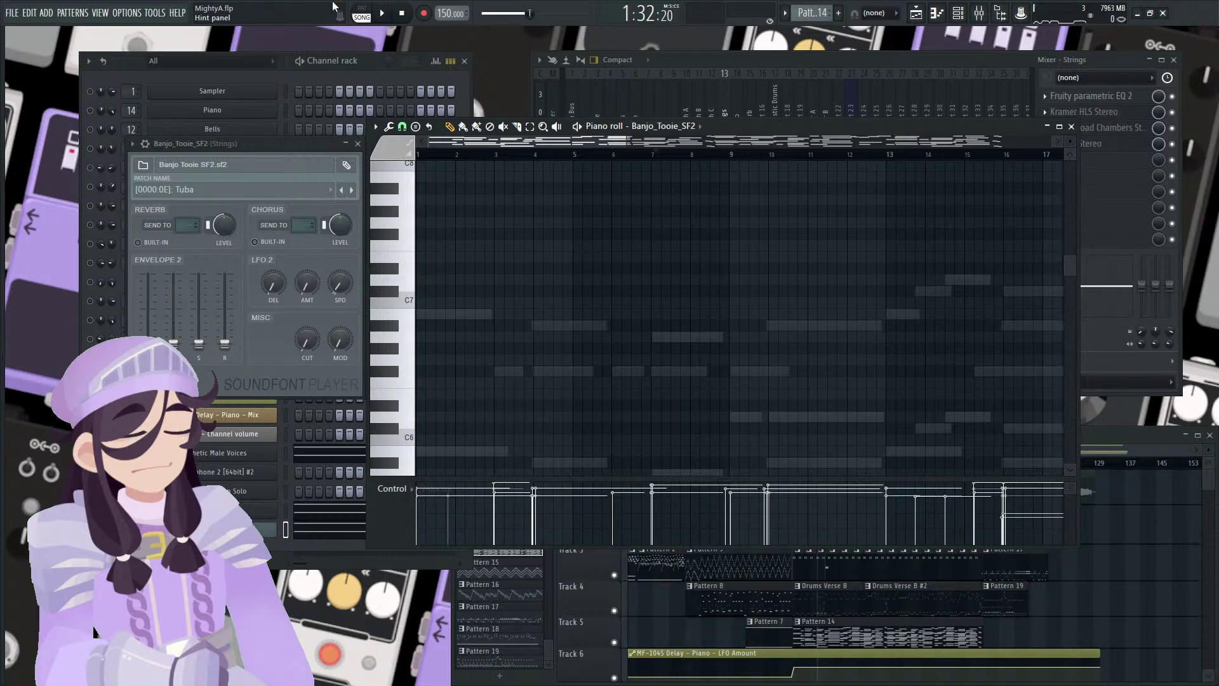
scroll(374, 381, "down", 6)
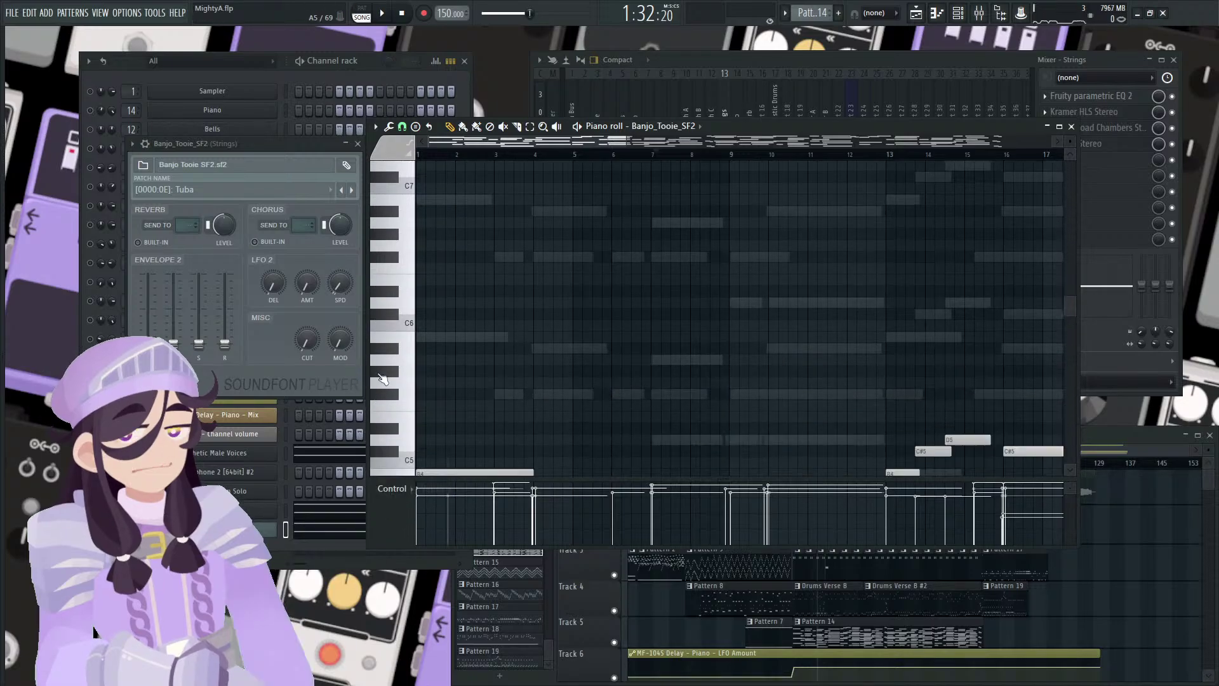
scroll(382, 379, "down", 3)
Make Pattern 3 the active pattern from the playlist's pattern list
left_click(600, 603)
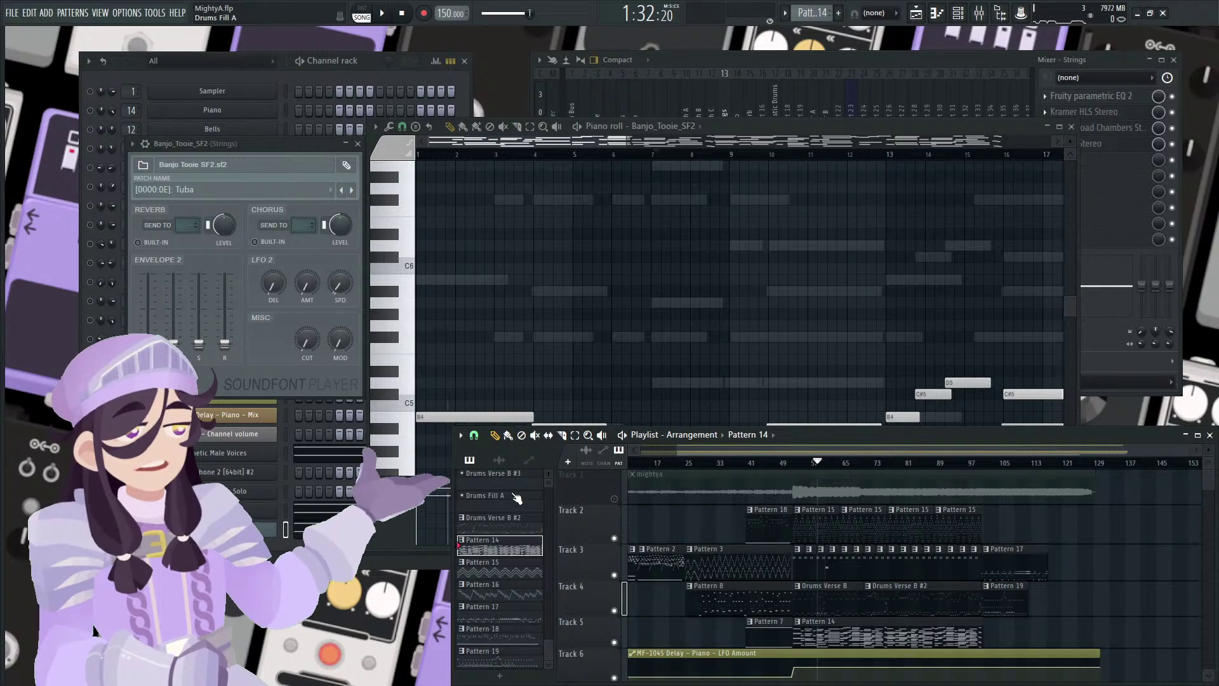
scroll(517, 501, "up", 5)
left_click(515, 526)
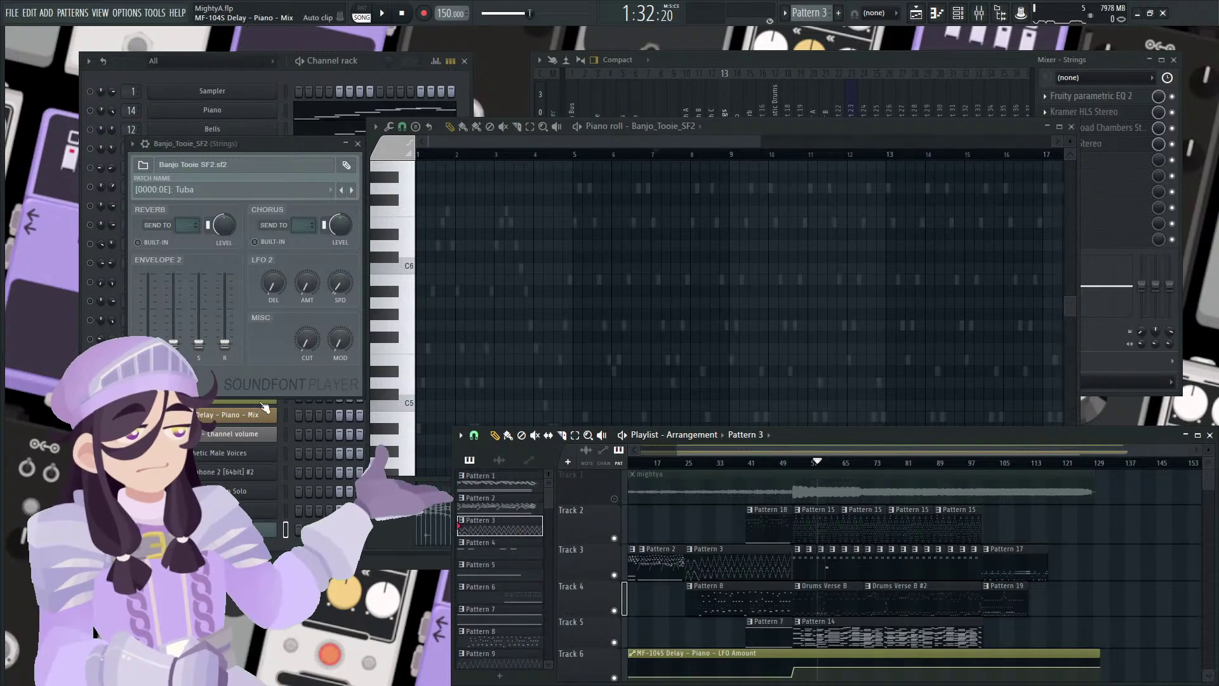
Open the Pizza channel's Kontakt instrument and dismiss the library browser to view the loaded string ensemble
left_click(349, 70)
left_click(261, 190)
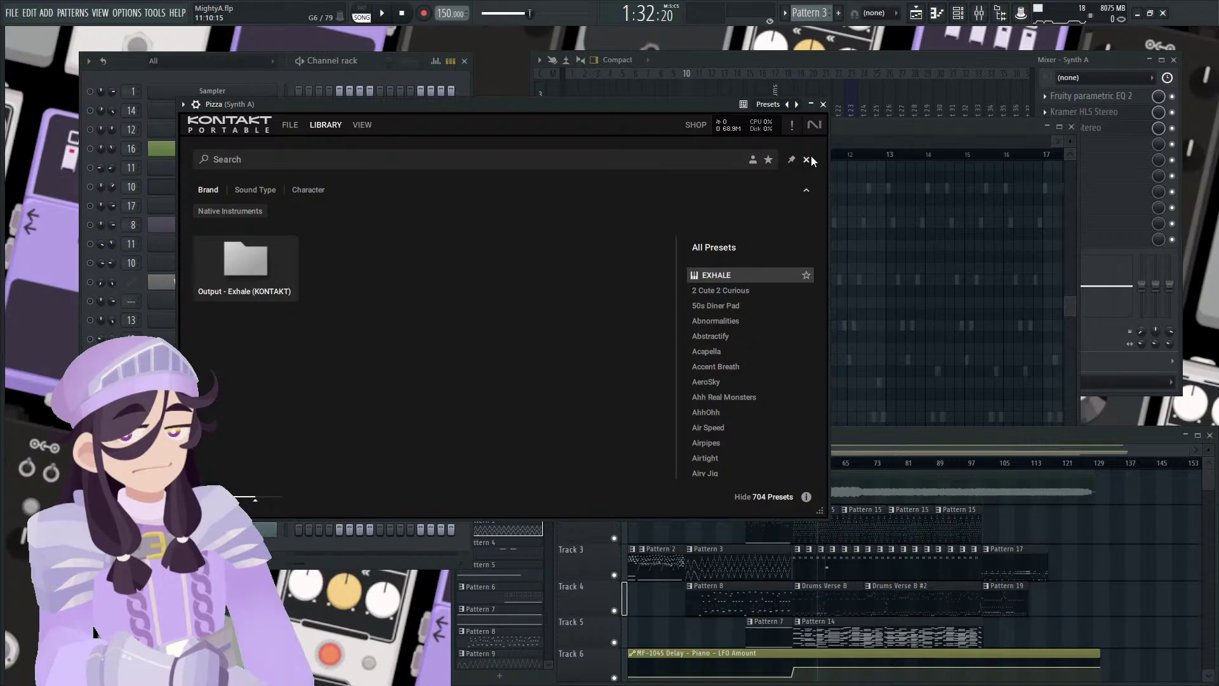
left_click(806, 158)
scroll(833, 245, "down", 1)
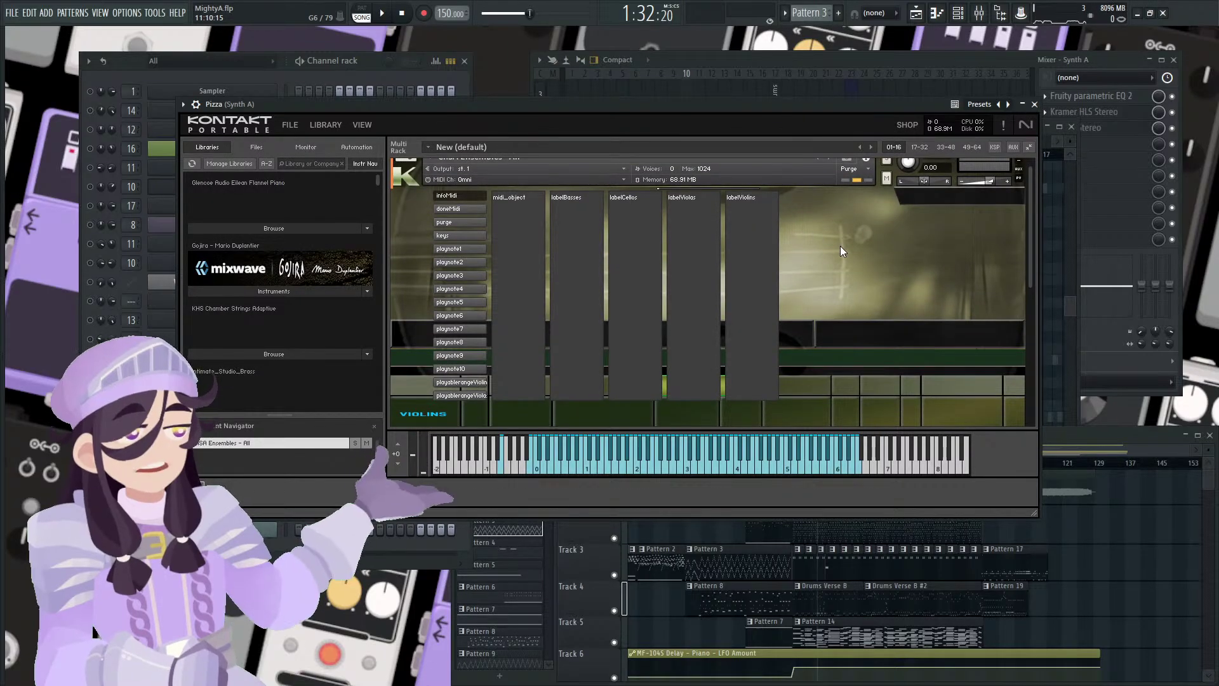
Play the song from the middle of the Pattern 3 clip while looking over the ChSA Ensembles - All instrument in the Pizza channel
scroll(832, 239, "down", 2)
scroll(828, 238, "down", 1)
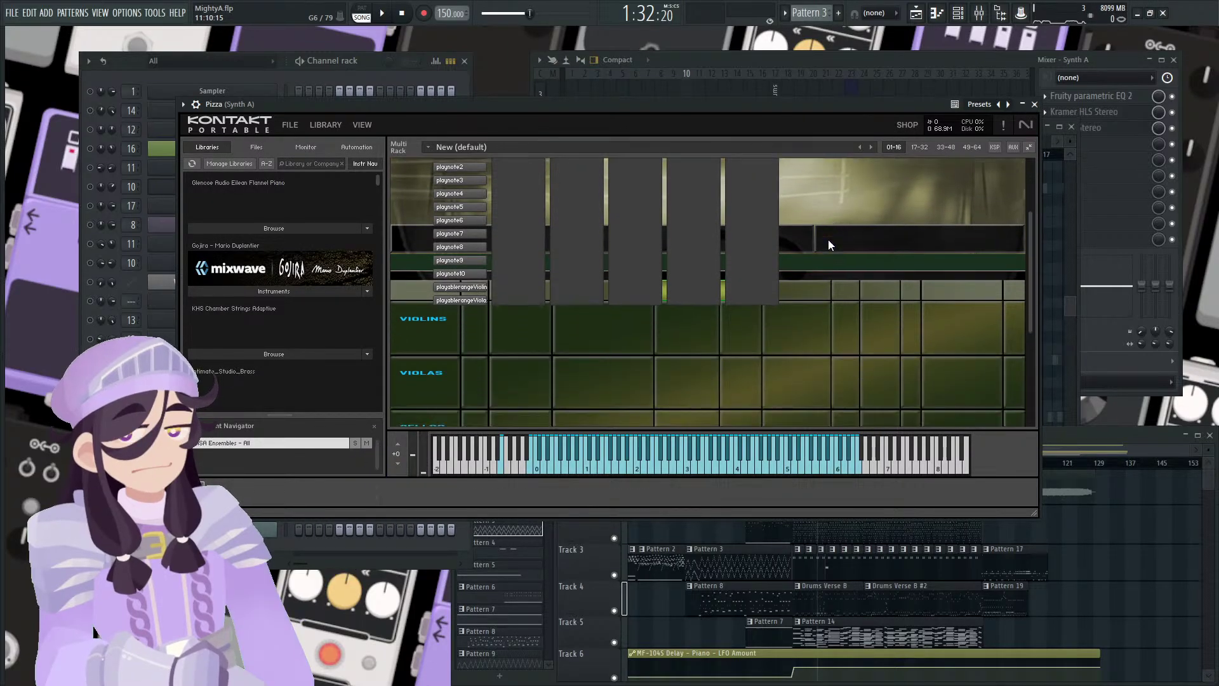
scroll(828, 239, "up", 2)
scroll(828, 239, "up", 2)
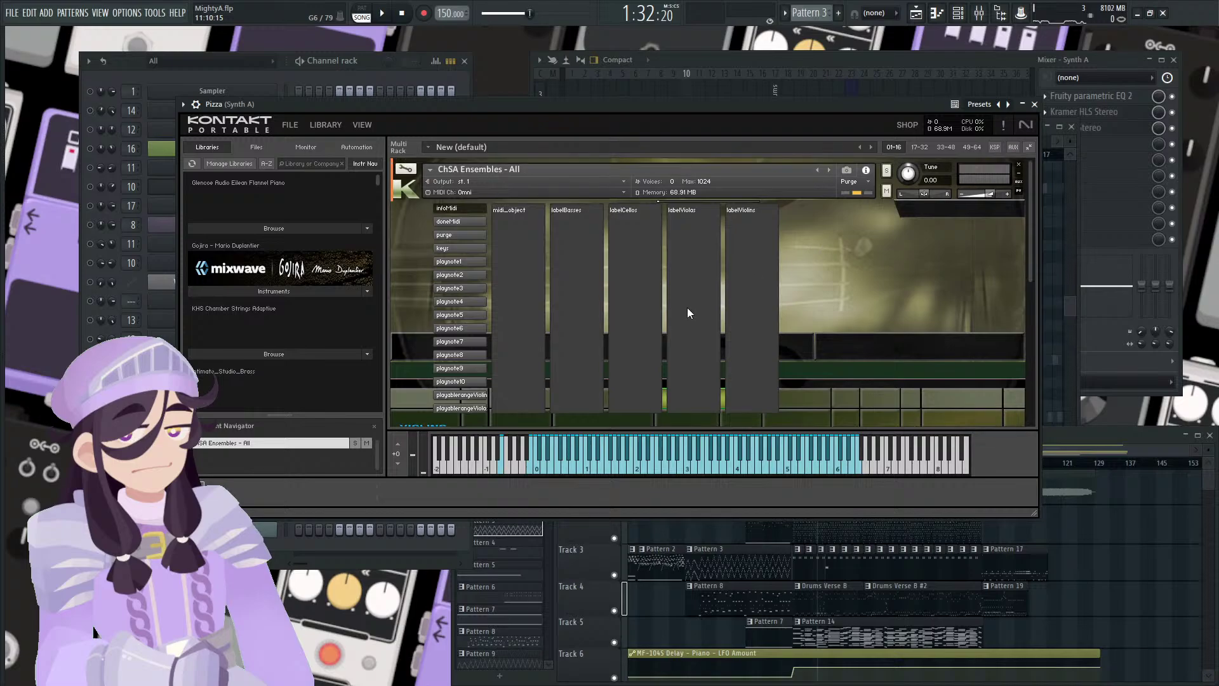
left_click(569, 558)
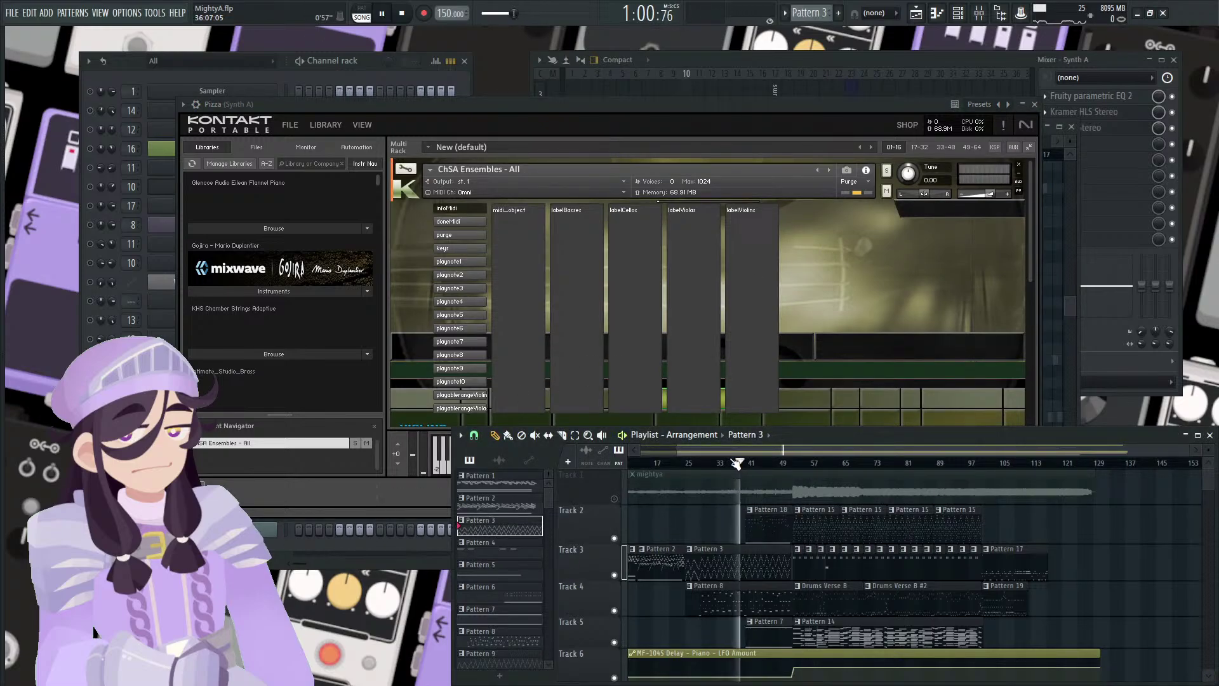
left_click(865, 260)
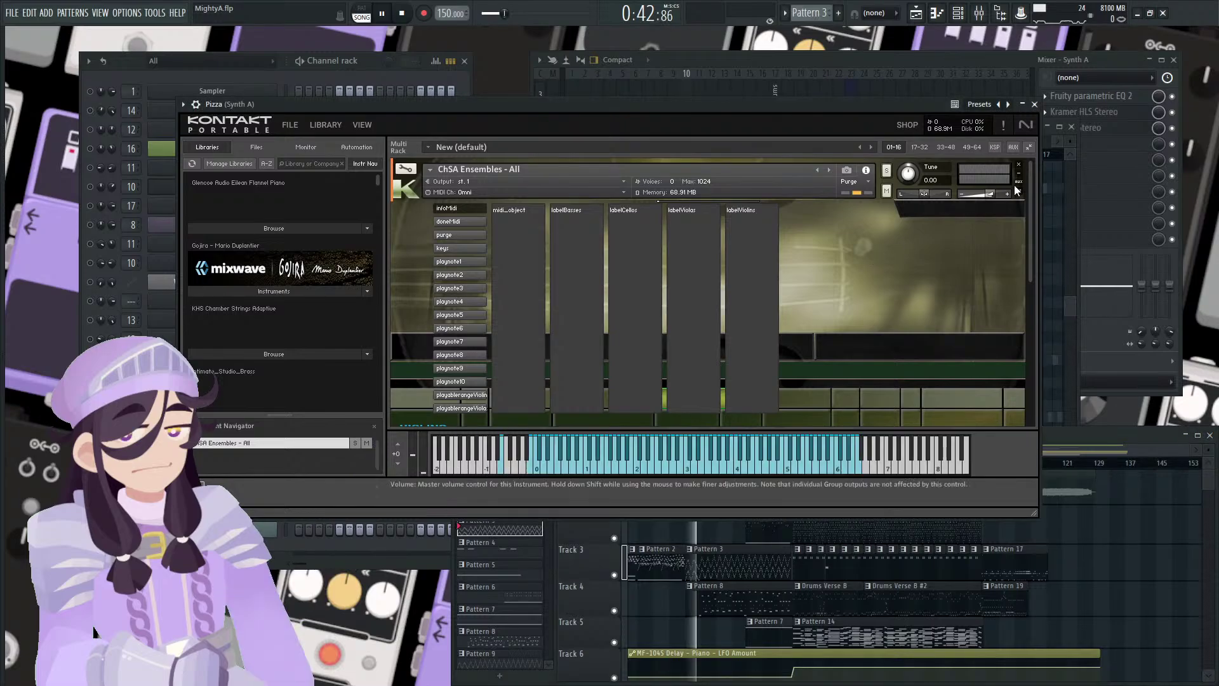
scroll(863, 265, "down", 2)
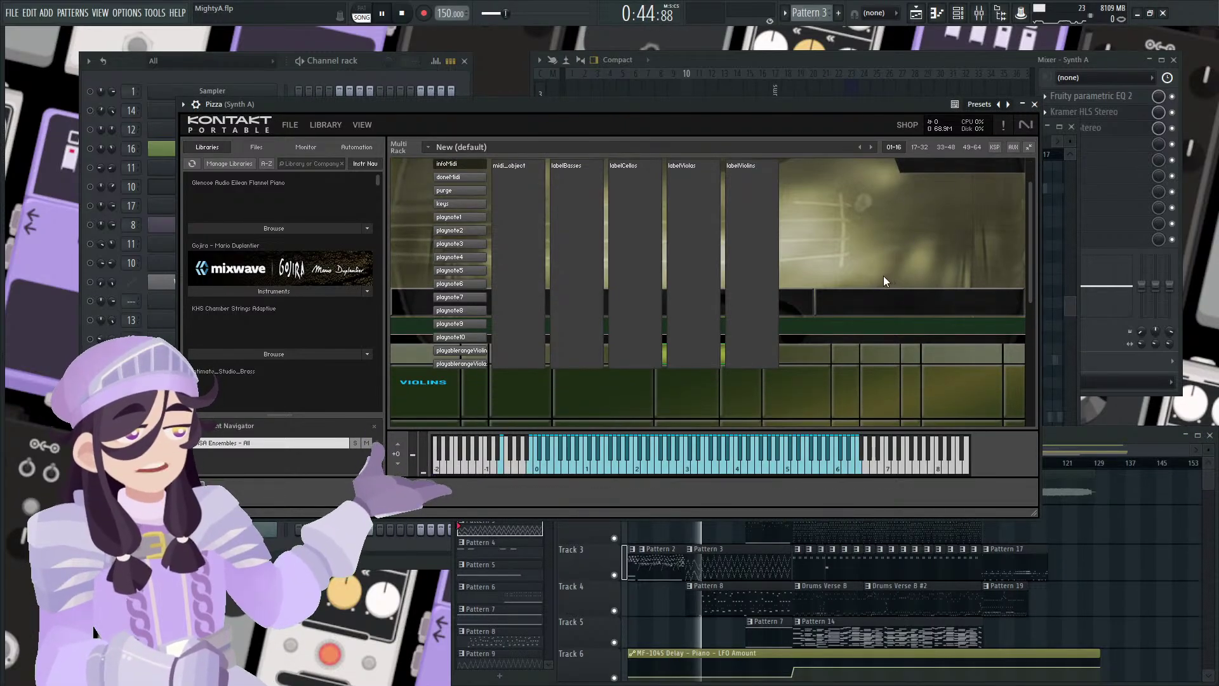
scroll(878, 273, "up", 2)
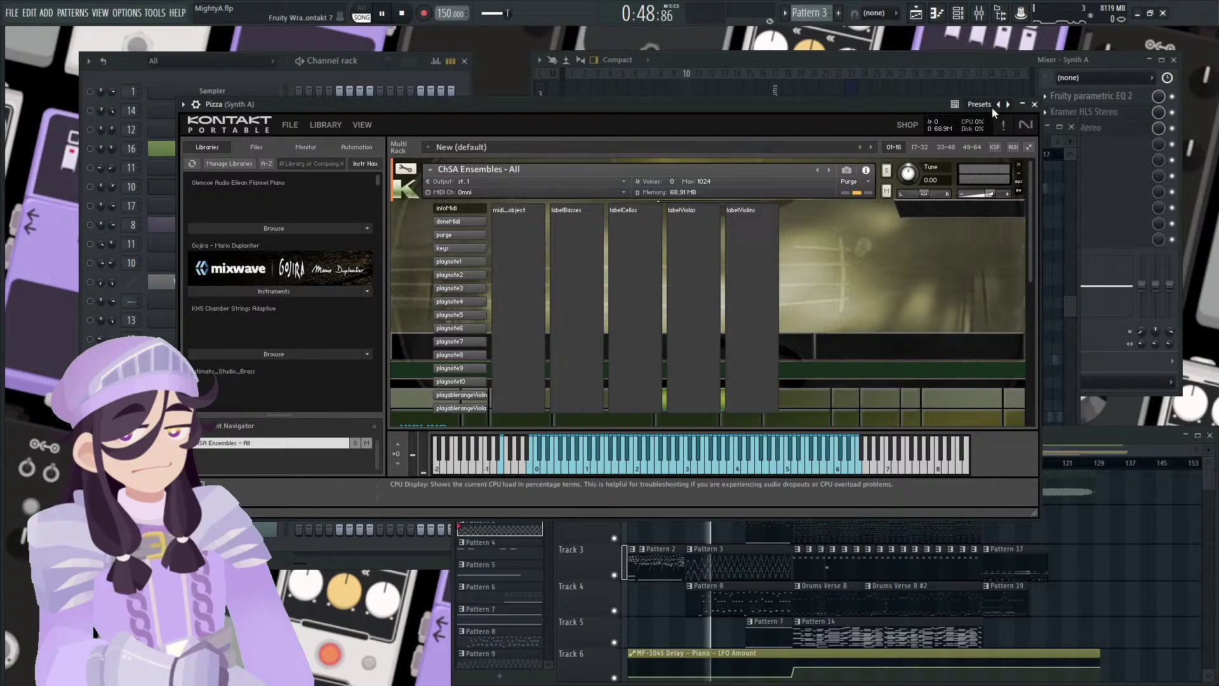
Stop playback, then close and reopen the Pizza channel's Kontakt instrument to look over its violin, viola, cello and bass rows
left_click(1035, 104)
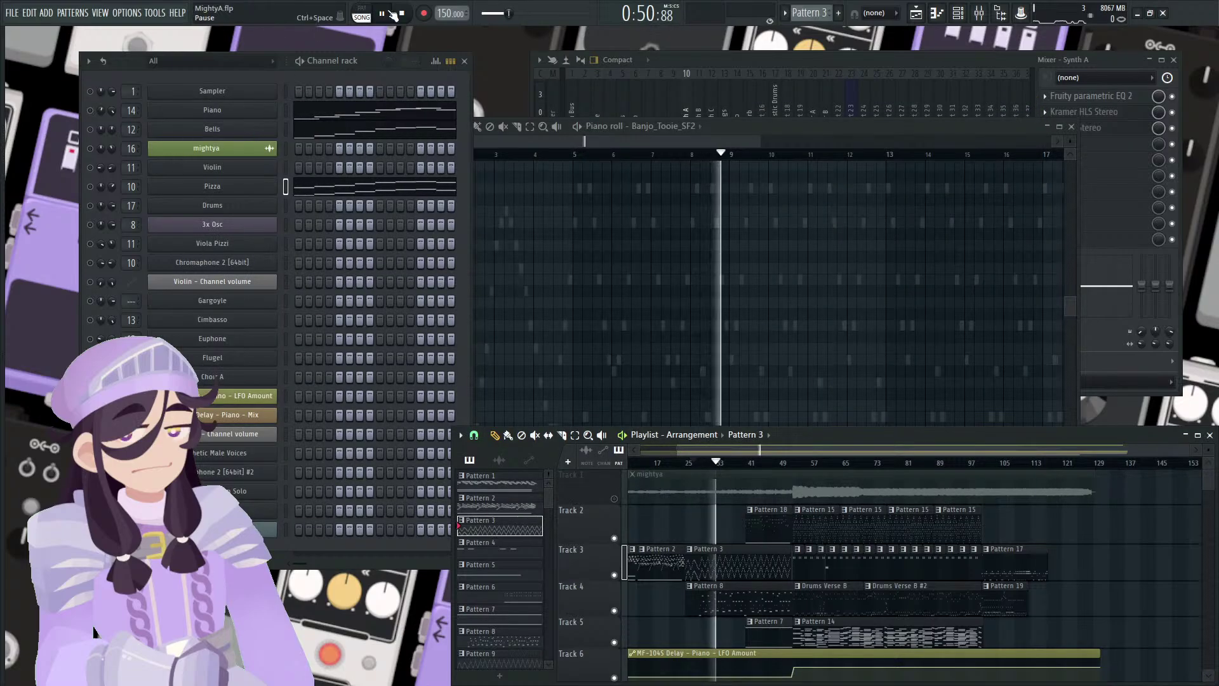
left_click(404, 13)
left_click(249, 190)
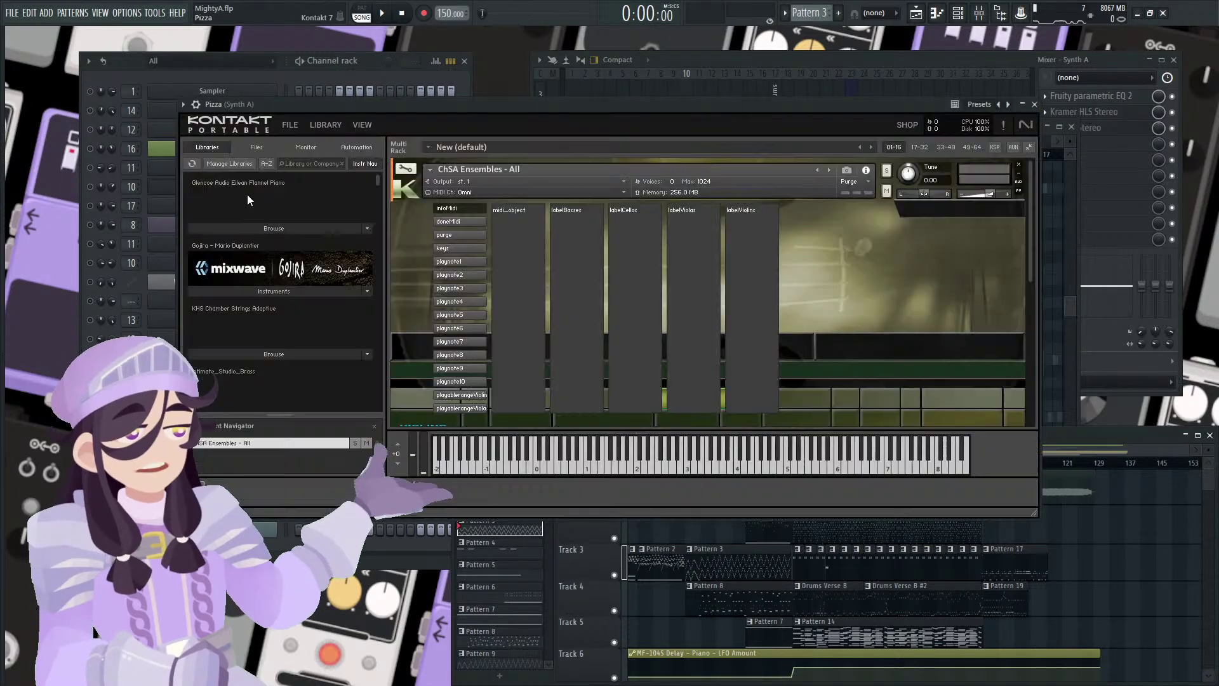
scroll(393, 223, "down", 3)
scroll(432, 208, "down", 5)
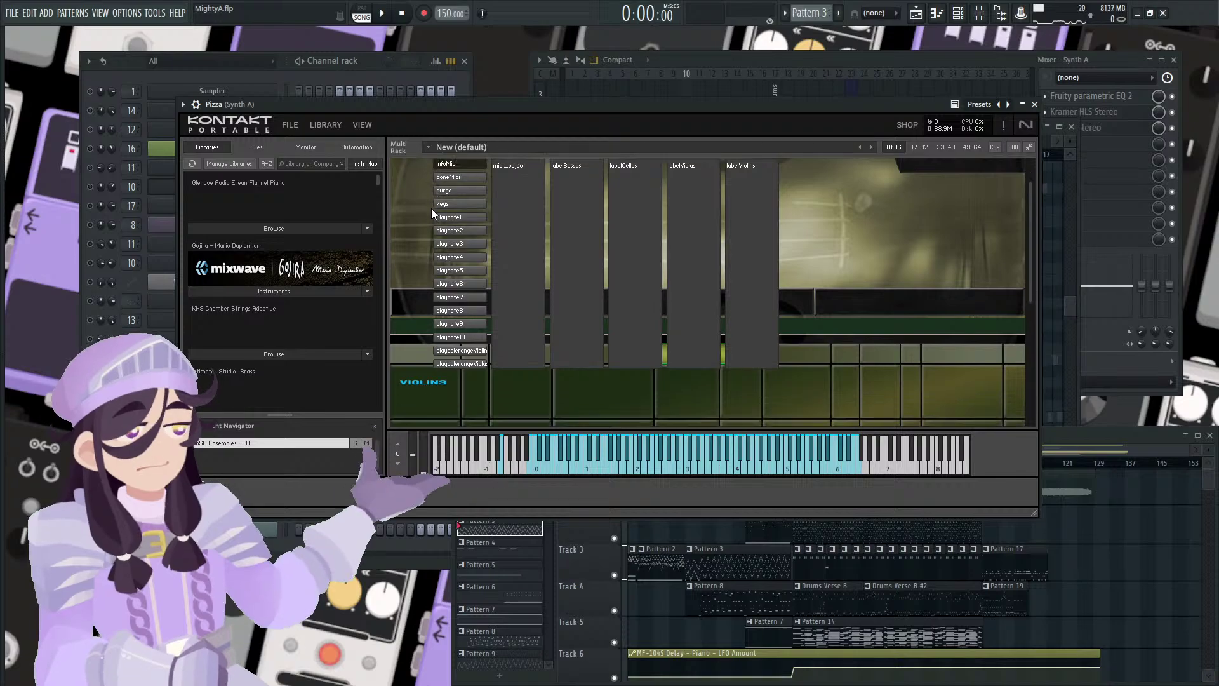
scroll(419, 362, "down", 5)
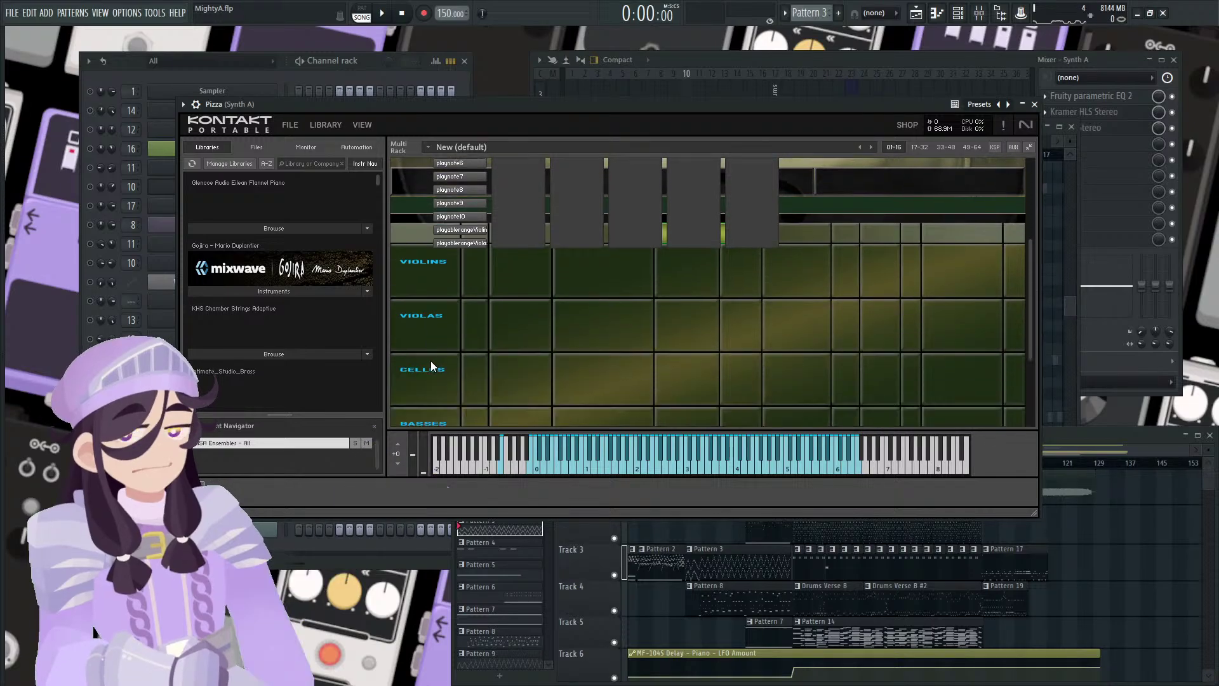
scroll(421, 377, "down", 1)
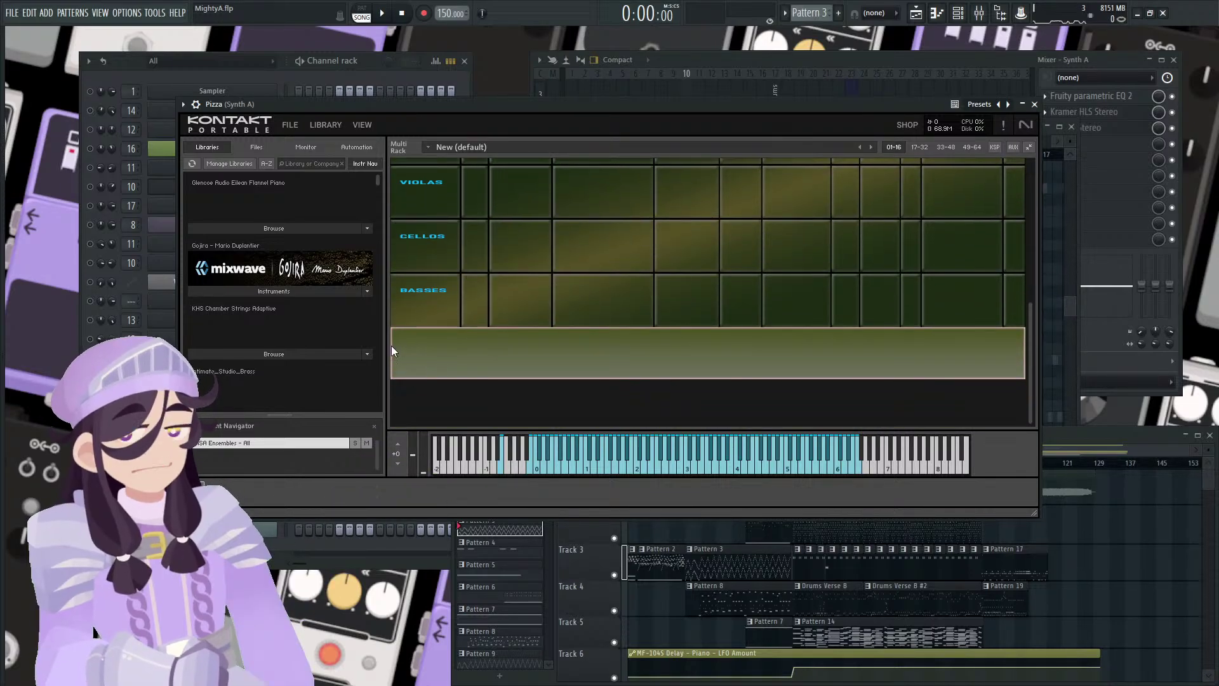
Play the song briefly and stop it, examining Chamber Strings Adaptive's articulation and range settings for each string section
left_click(84, 216)
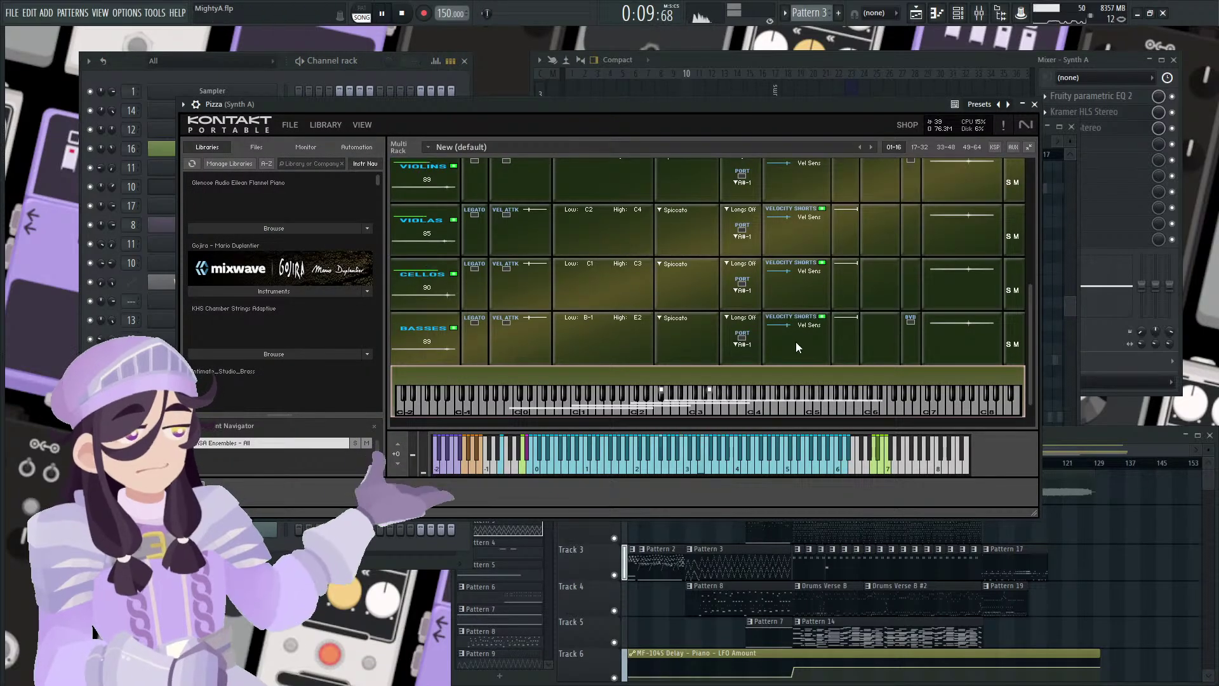
scroll(794, 342, "up", 4)
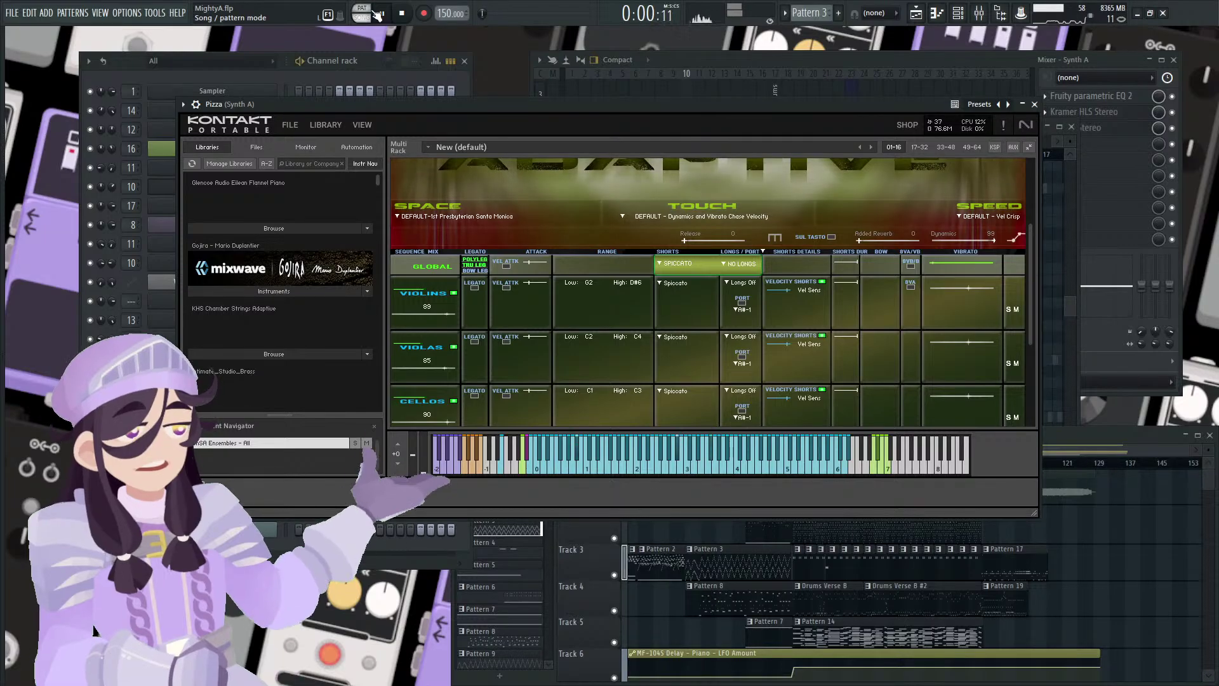
key("space")
scroll(584, 228, "up", 3)
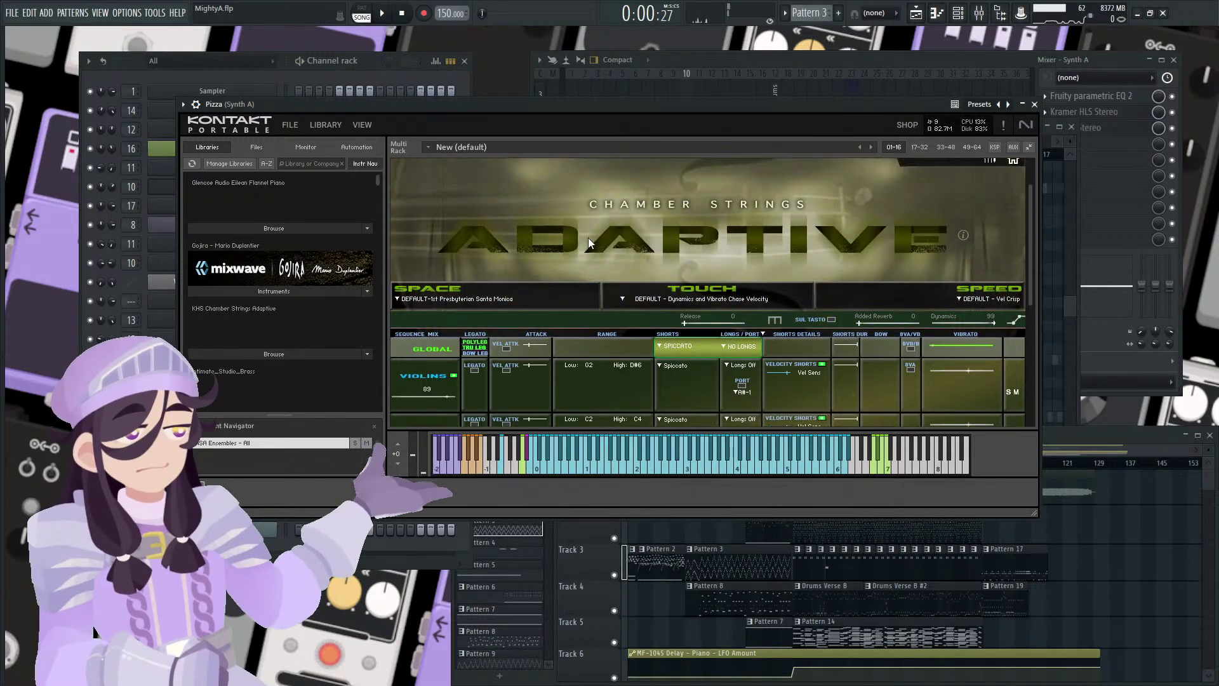
scroll(583, 222, "down", 4)
scroll(578, 219, "down", 1)
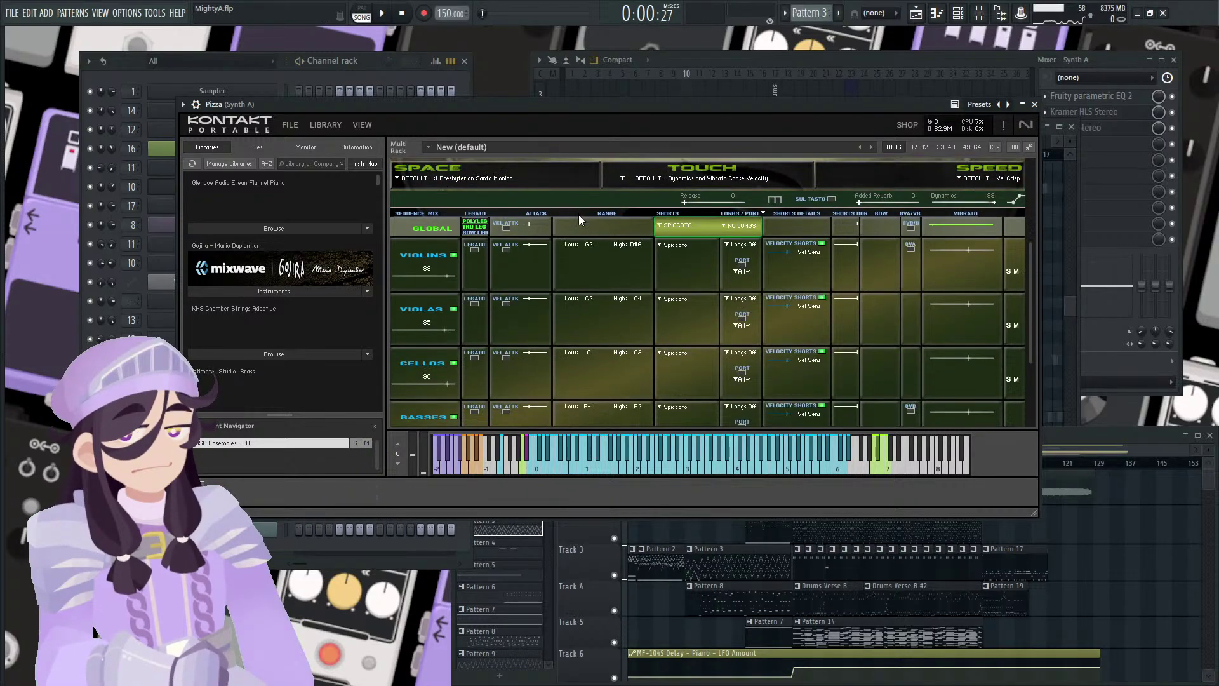
Arrange the Kontakt window beside the channel rack so Pizza's notes and all four string section rows are in view
left_click_drag(559, 103, 683, 178)
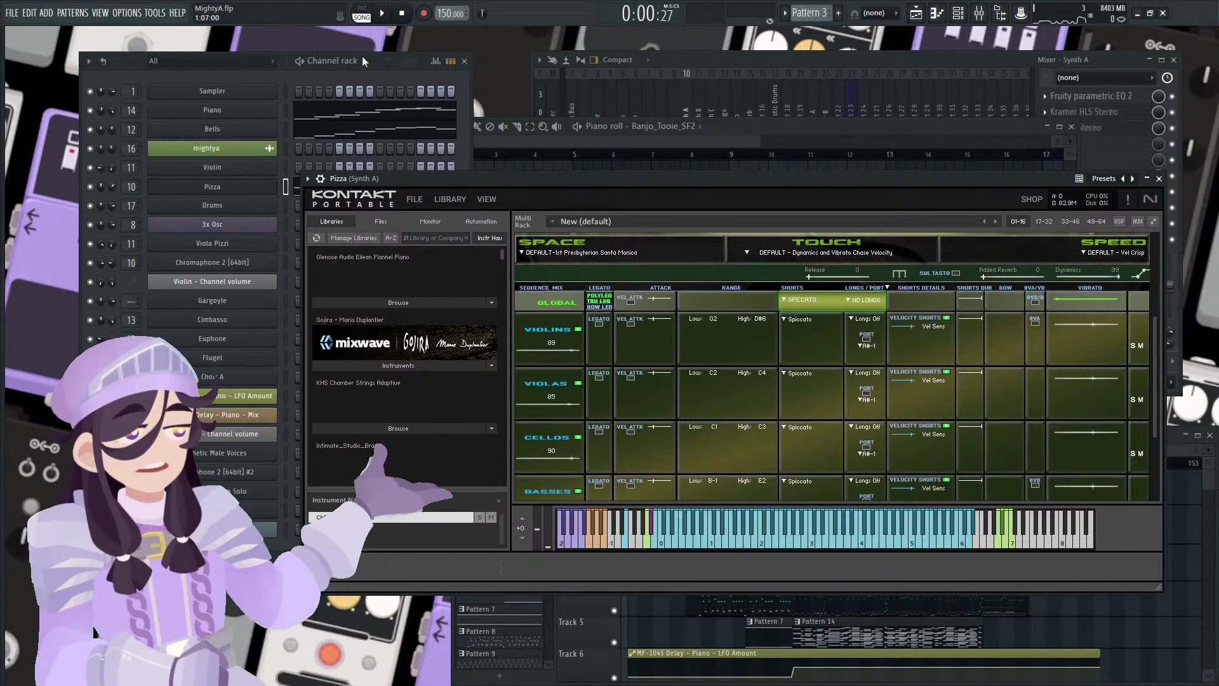
left_click_drag(362, 58, 356, 54)
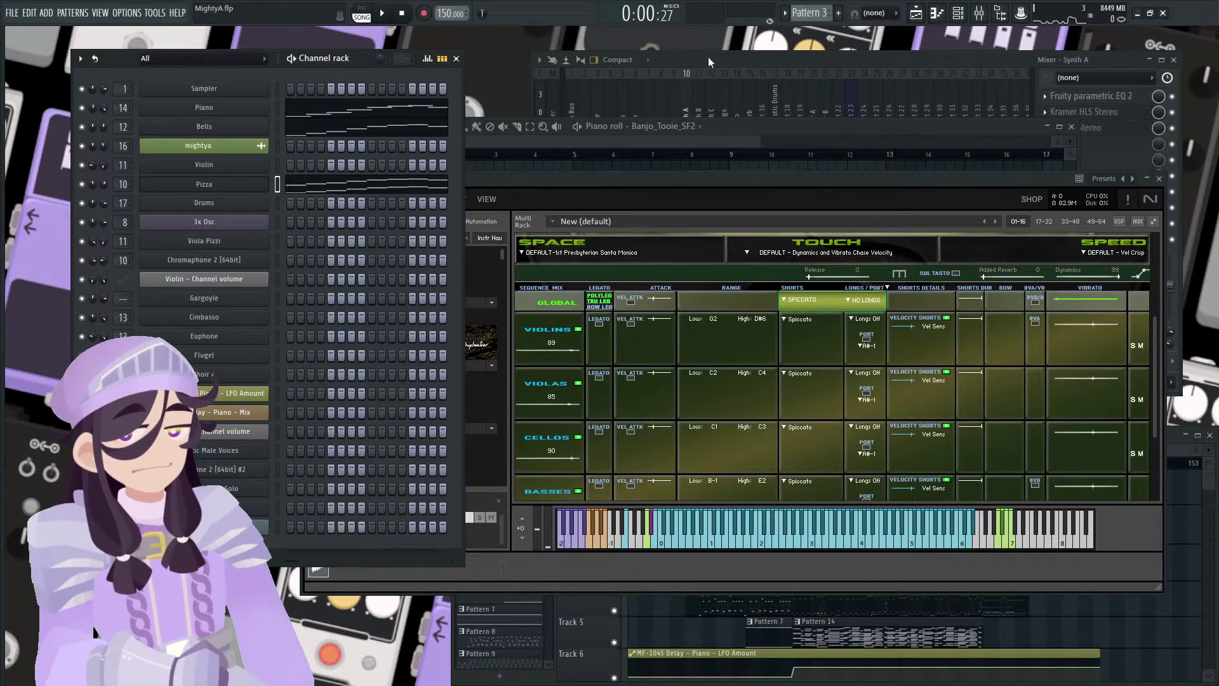
left_click_drag(631, 193, 648, 186)
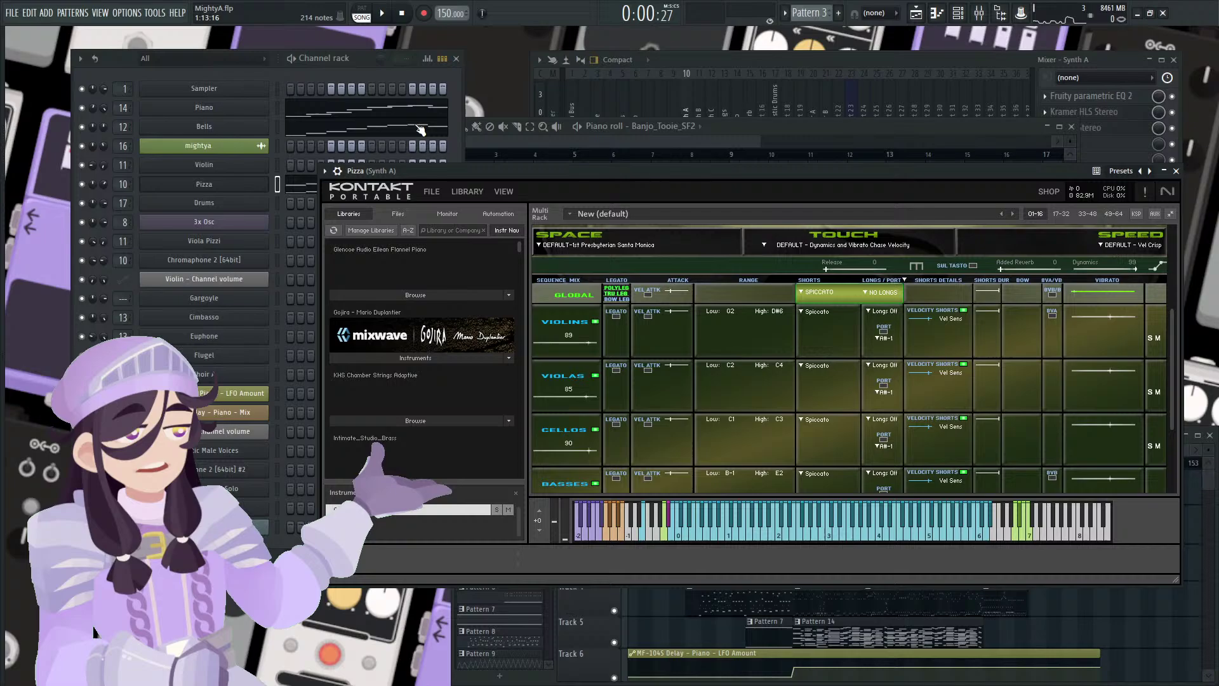
left_click(355, 62)
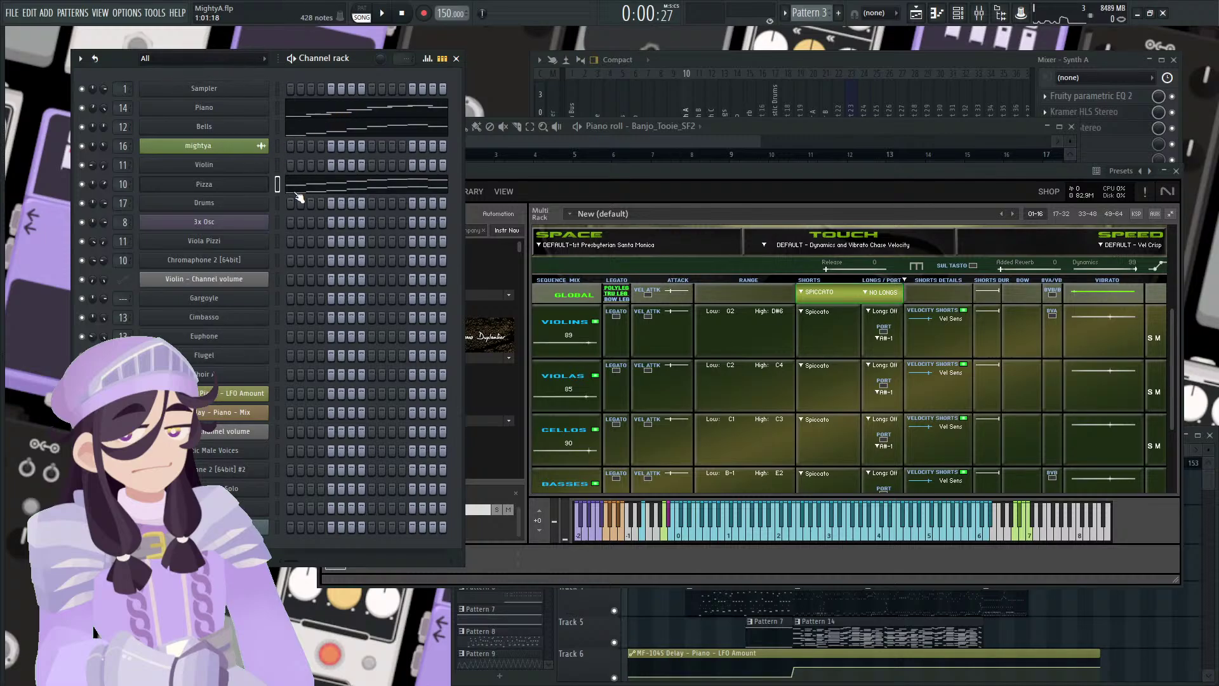
scroll(610, 356, "down", 2)
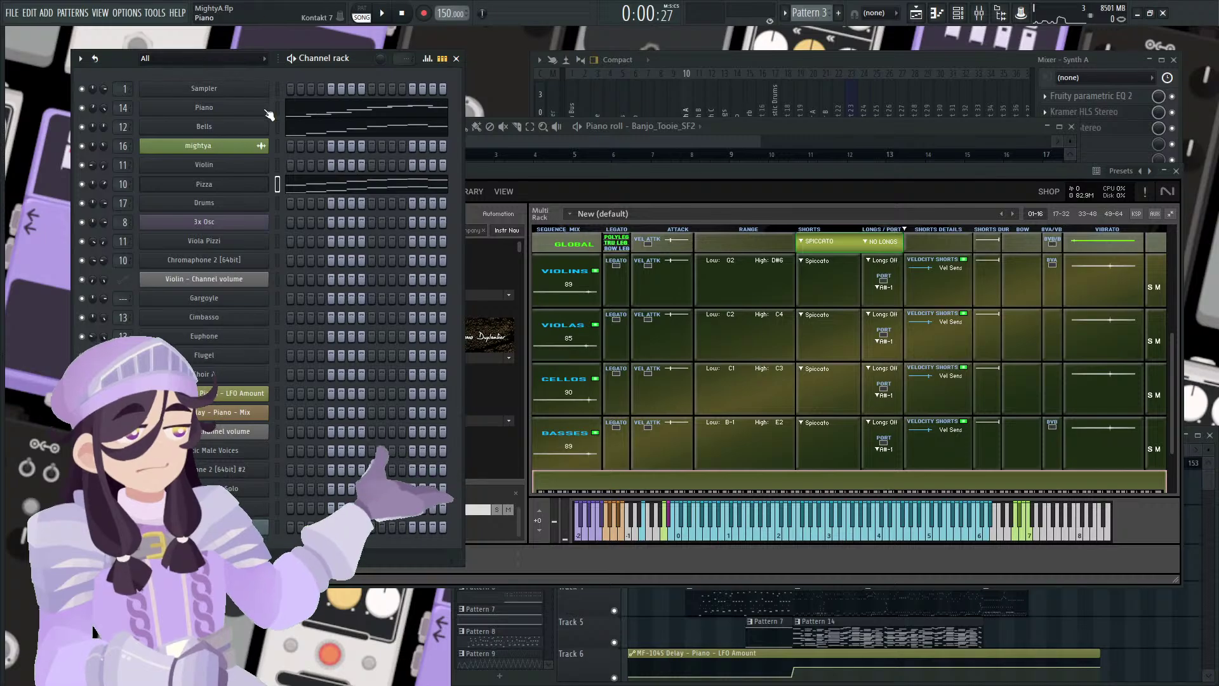
Open the Pizza channel's notes in the piano roll and place it so the Kontakt section settings stay visible beside it
left_click(299, 190)
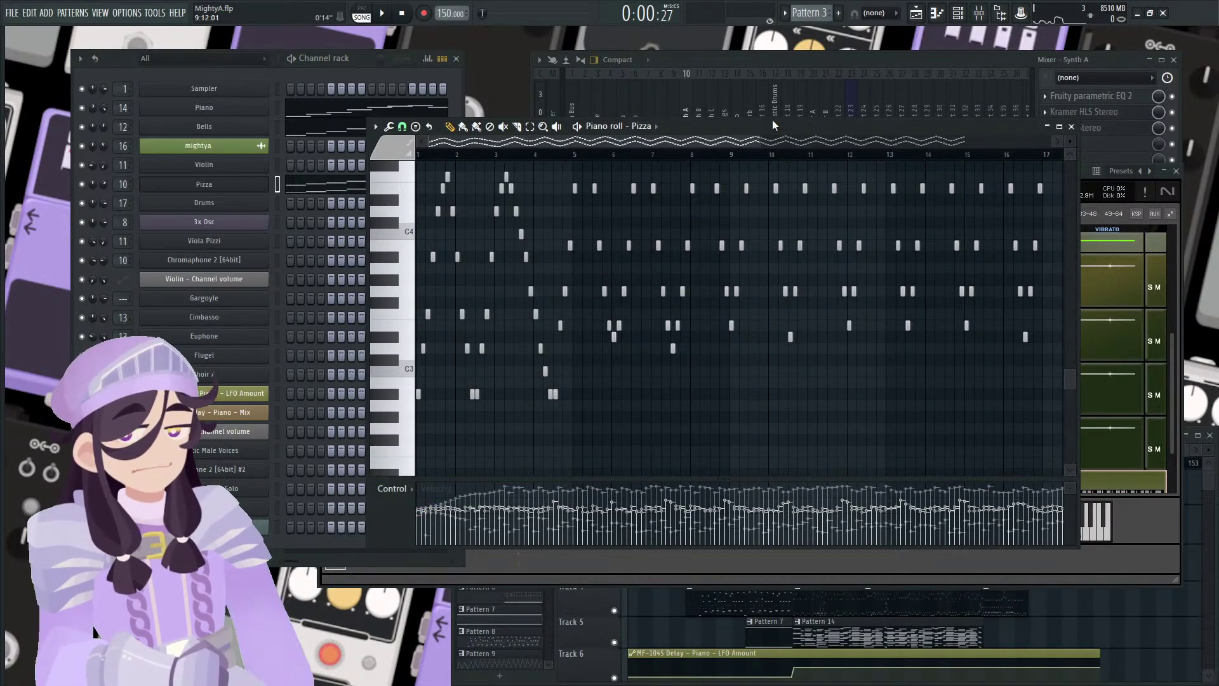
left_click_drag(772, 122, 653, 387)
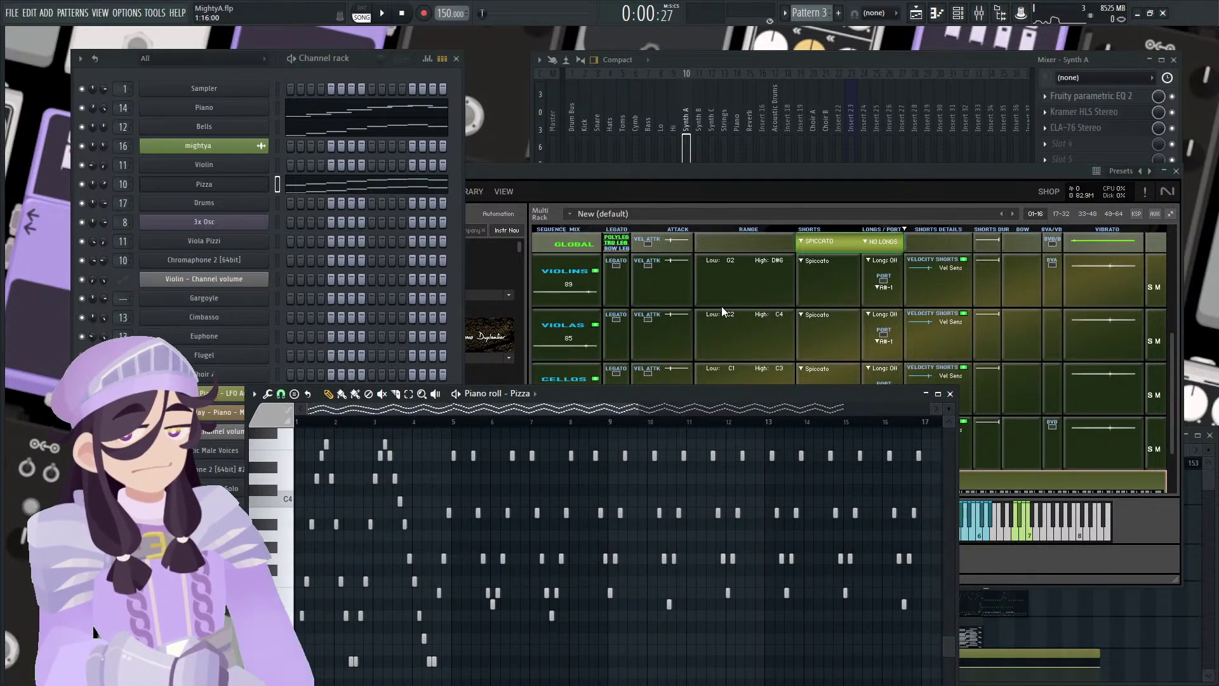
mouse_move(683, 388)
left_mouse_down()
mouse_move(721, 373)
mouse_move(707, 291)
mouse_move(677, 378)
mouse_move(727, 380)
mouse_move(688, 219)
left_mouse_up()
scroll(614, 389, "up", 4)
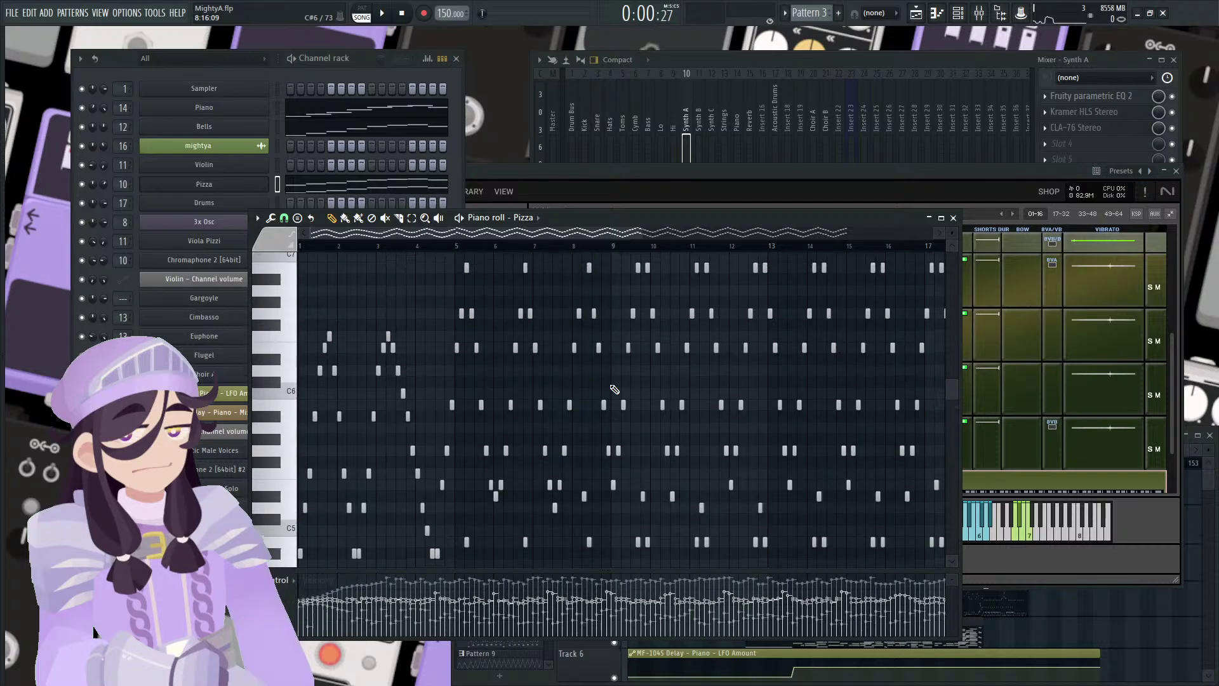
scroll(535, 398, "down", 2)
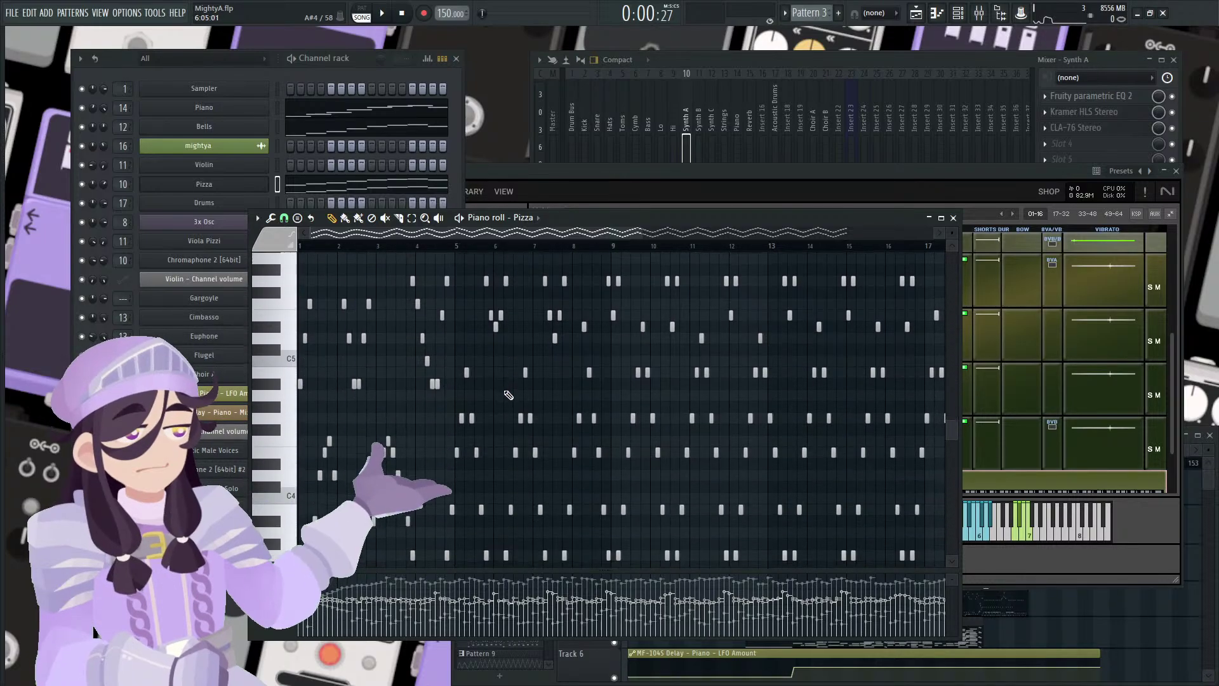
left_click_drag(597, 219, 429, 208)
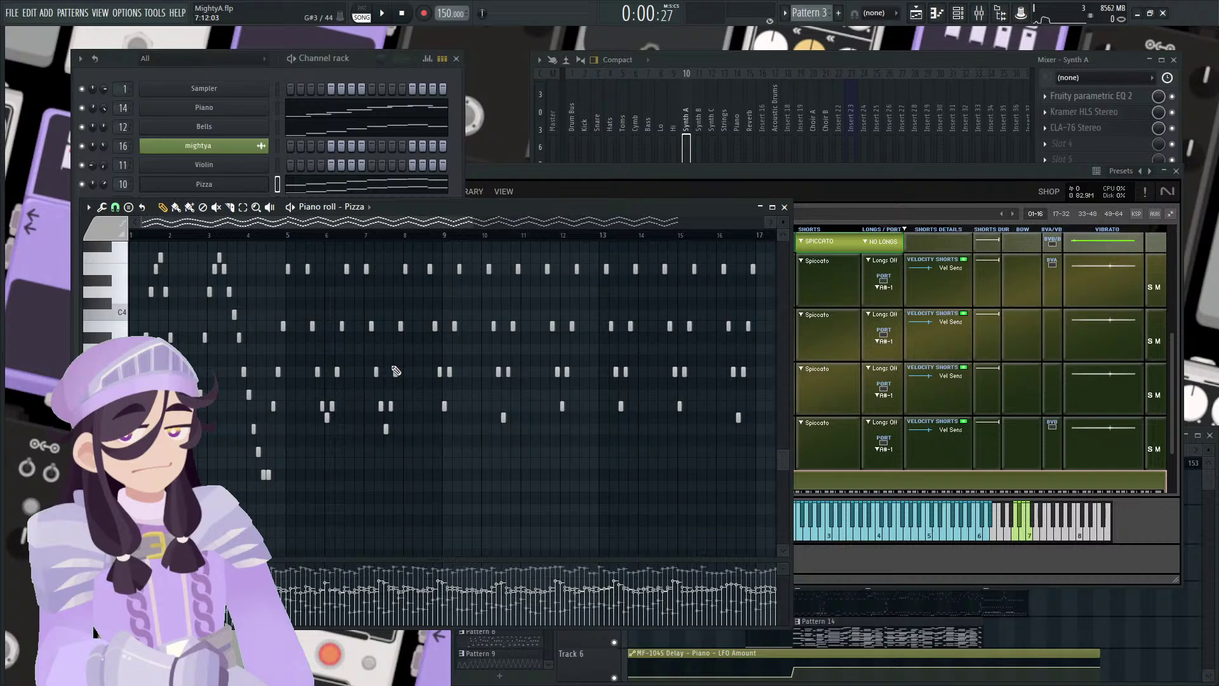
Bring the Kontakt window forward and compare Pizza's highest and lowest notes with the low and high ranges of each string section
left_click(631, 188)
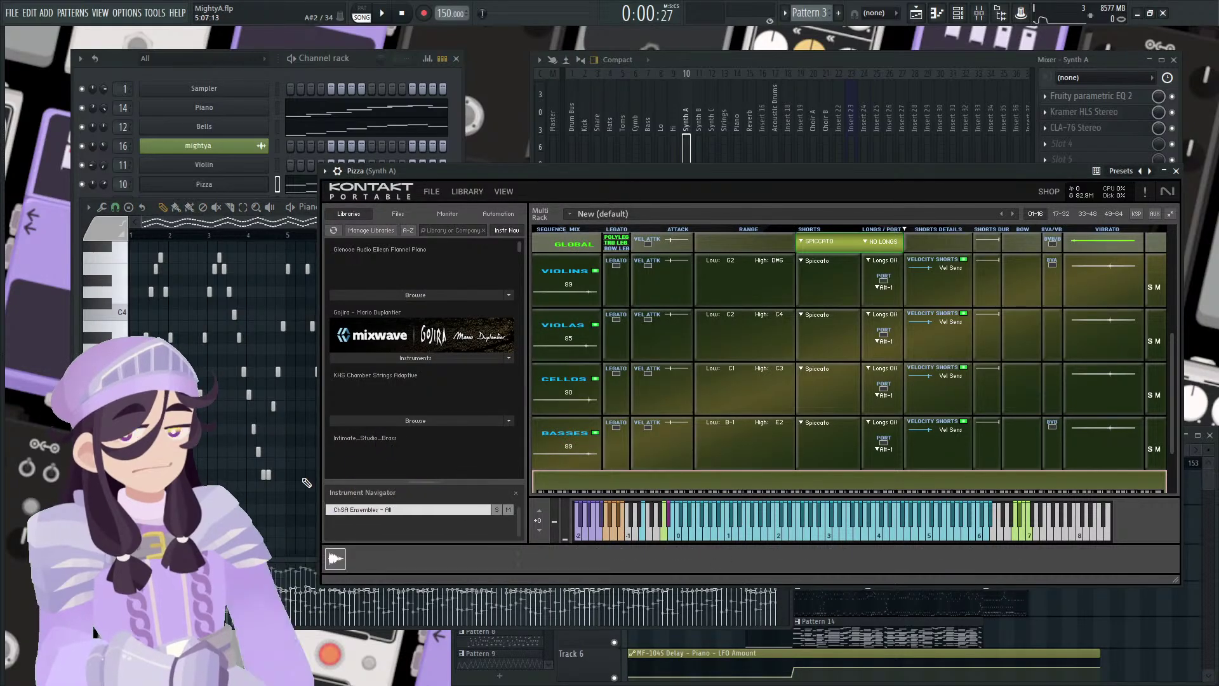
scroll(215, 438, "up", 6)
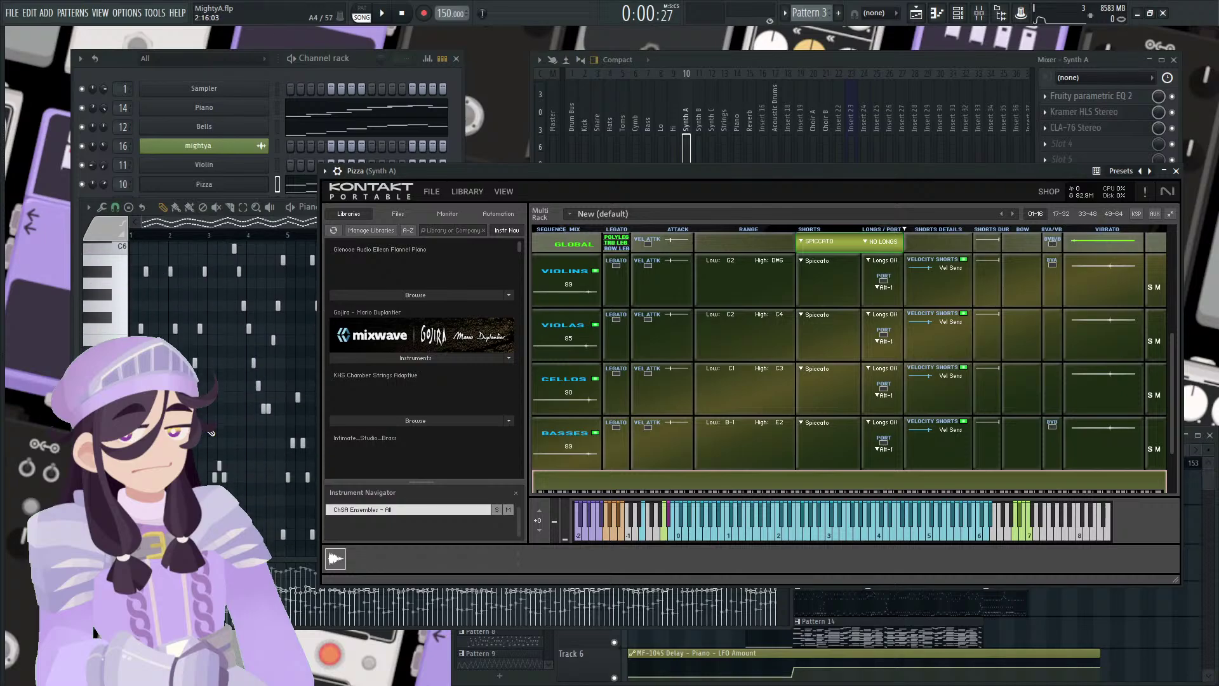
scroll(216, 431, "down", 6)
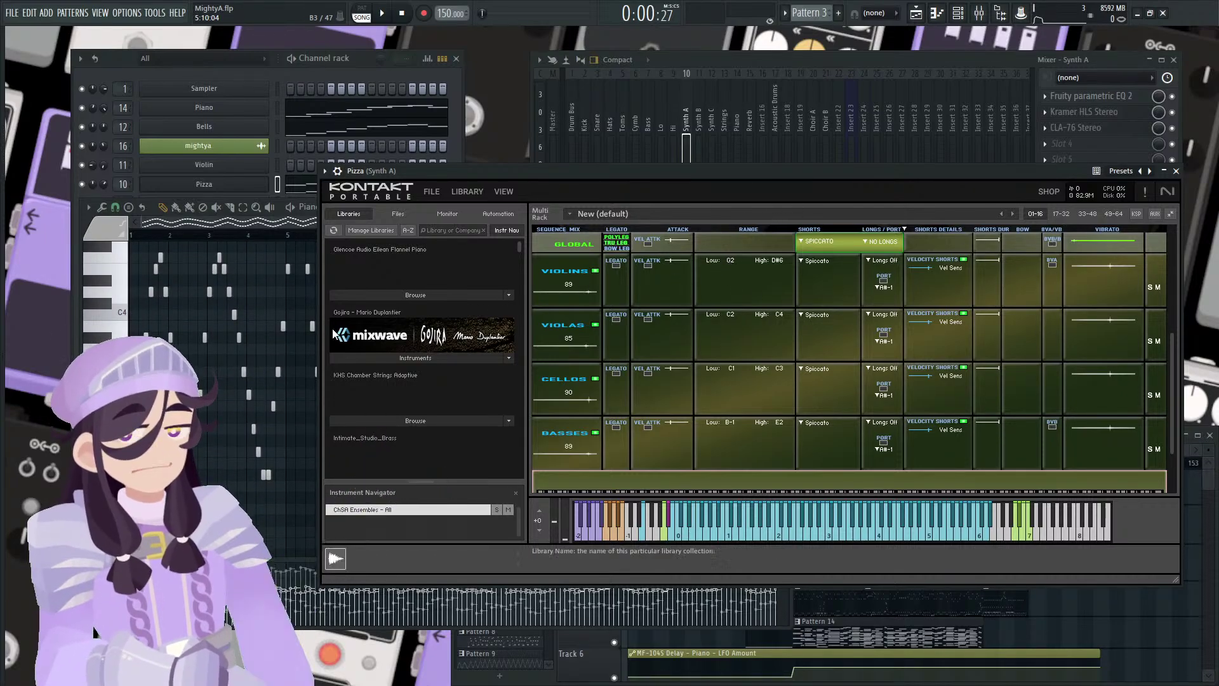
scroll(302, 457, "down", 3)
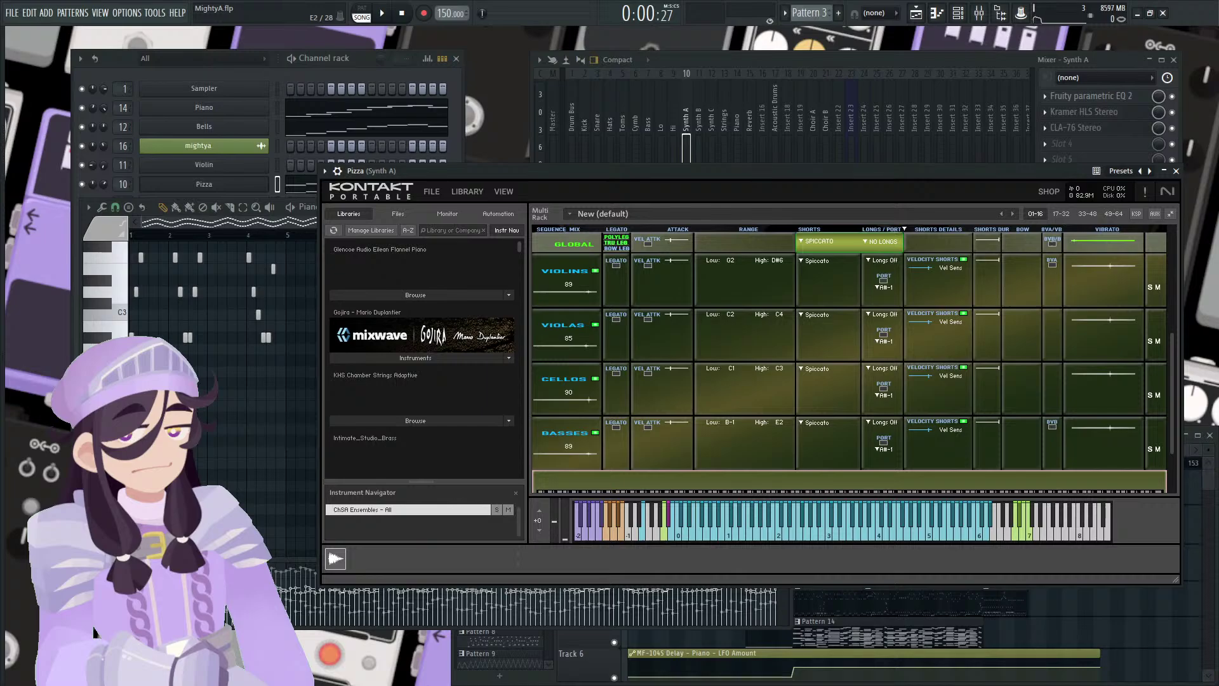
Audition Pizza's piano roll keys around G2 and F5, checking them against the string section ranges in Kontakt
left_click(303, 457)
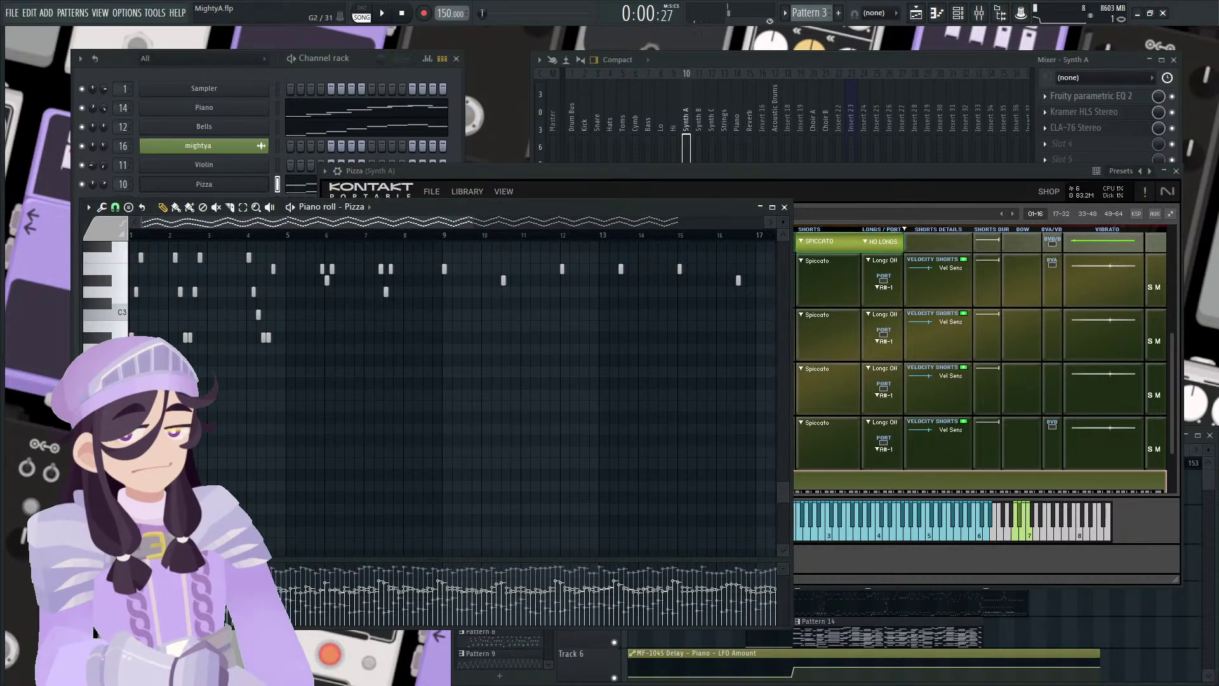
left_click(970, 191)
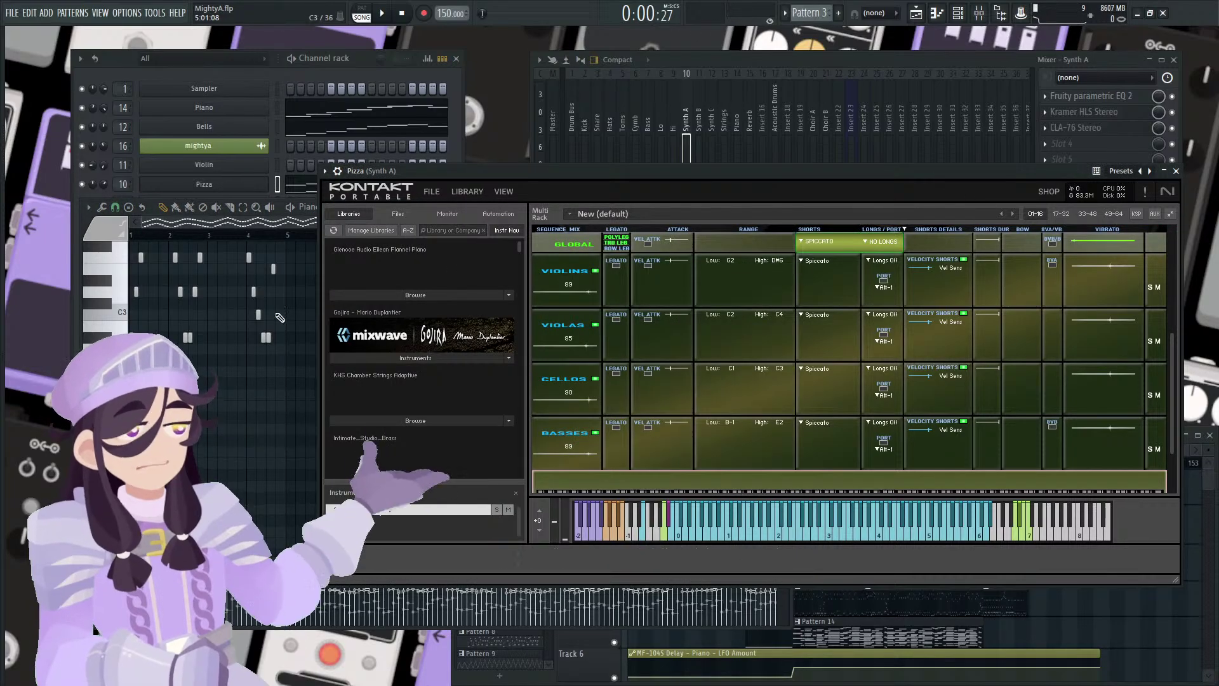
scroll(208, 361, "up", 4)
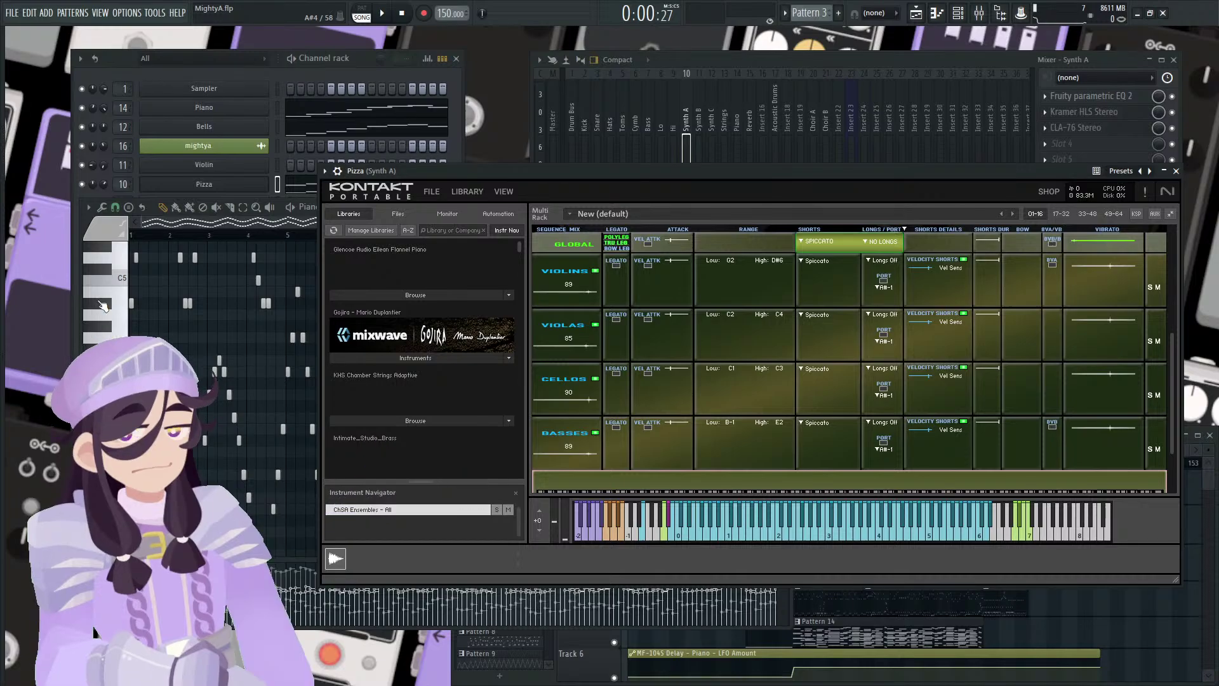
left_click(108, 300)
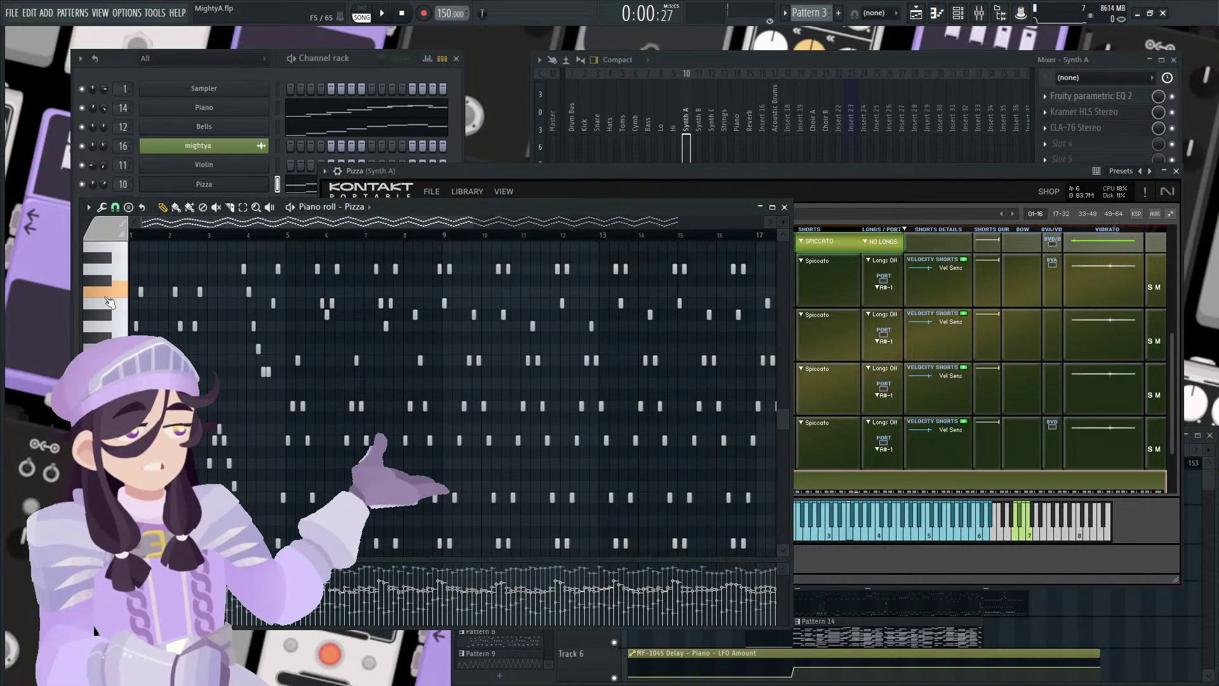
left_click(1008, 204)
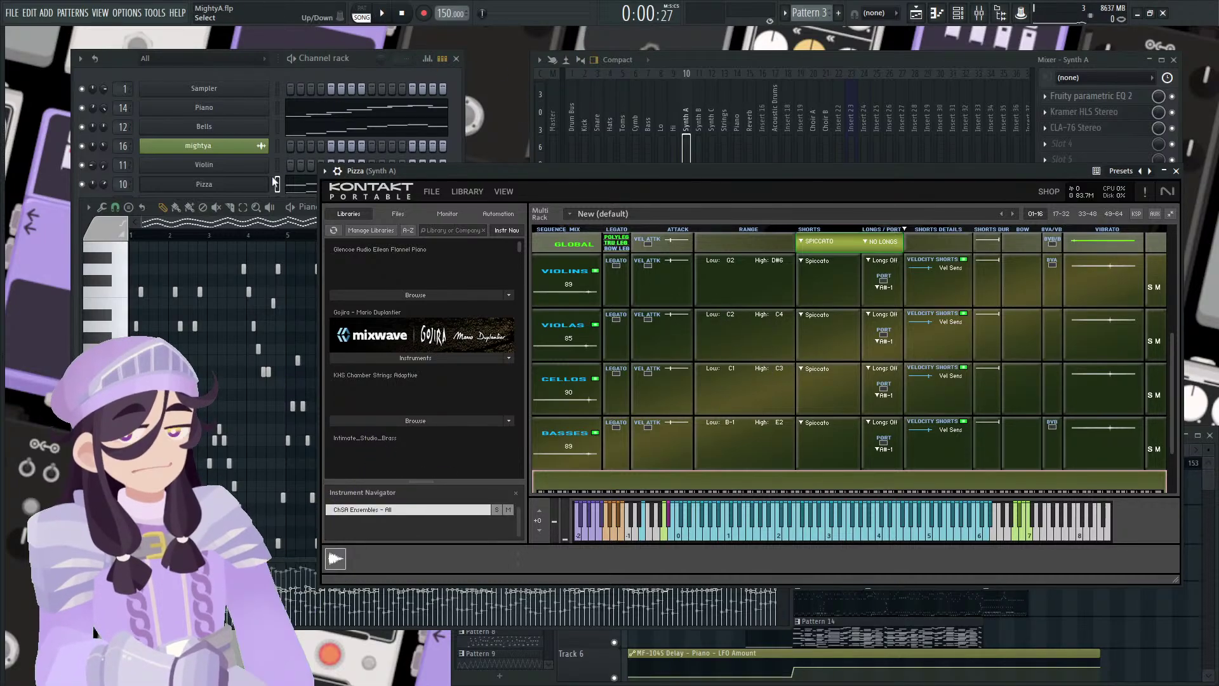
left_click(279, 241)
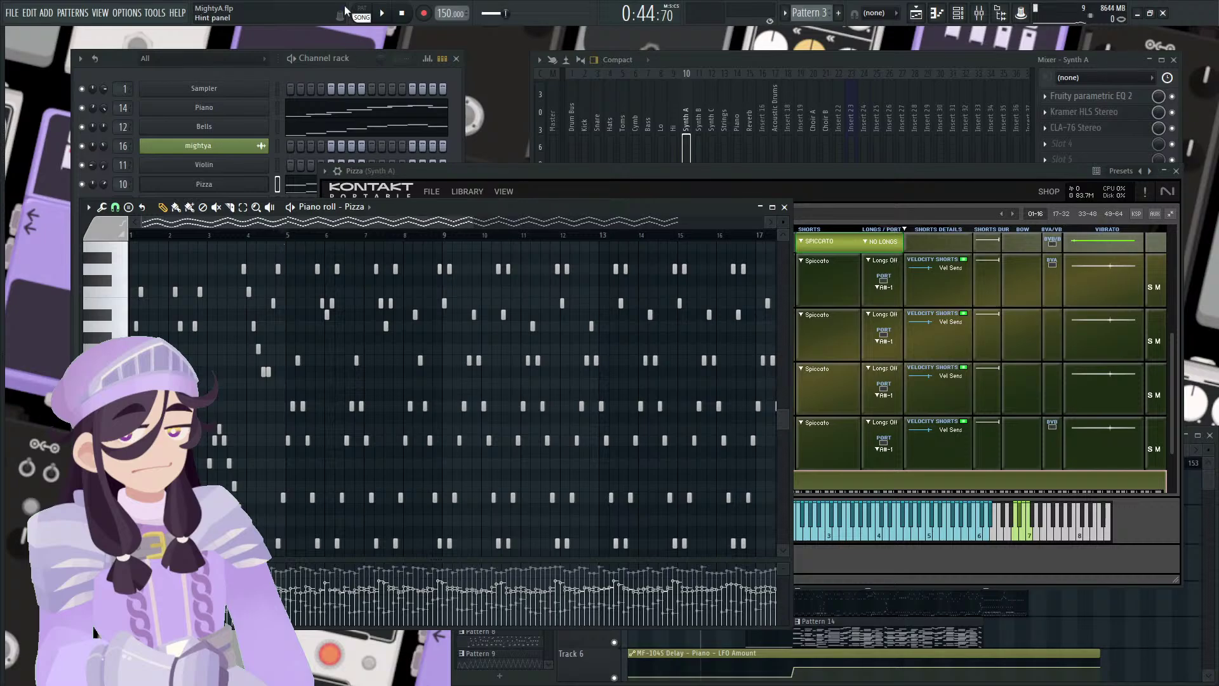
Play the song and solo the Synth C, Strings and Synth A mixer tracks in turn to audition them
left_click(380, 17)
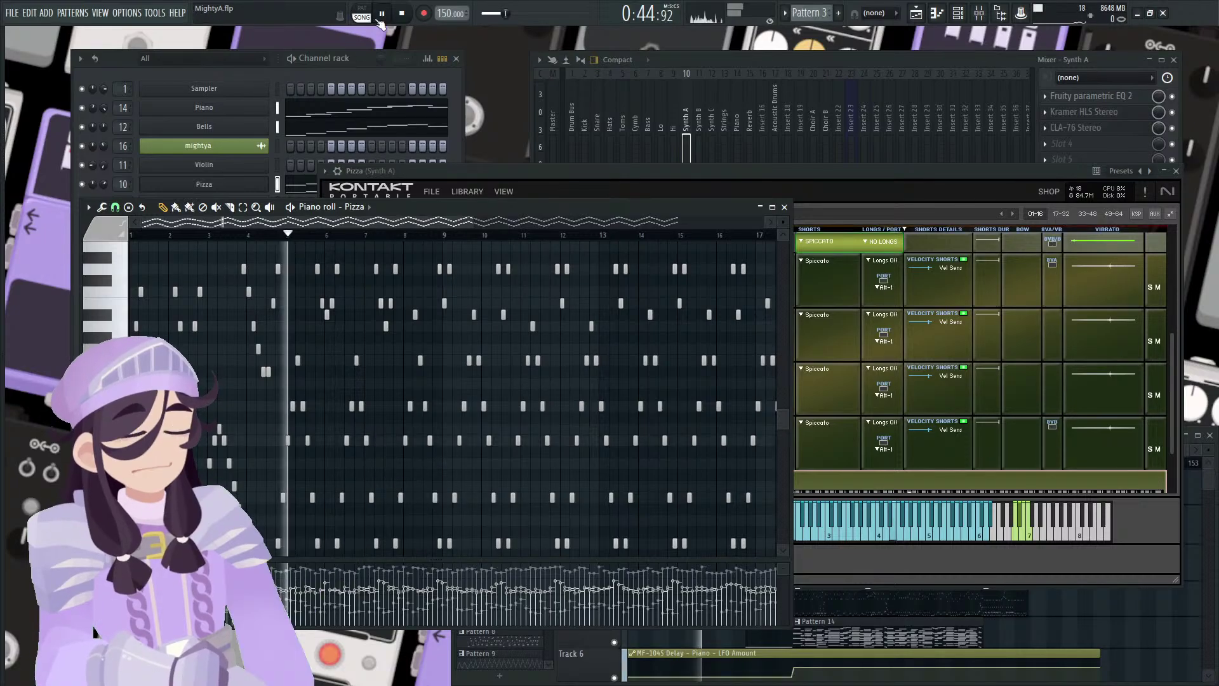
left_click(697, 130)
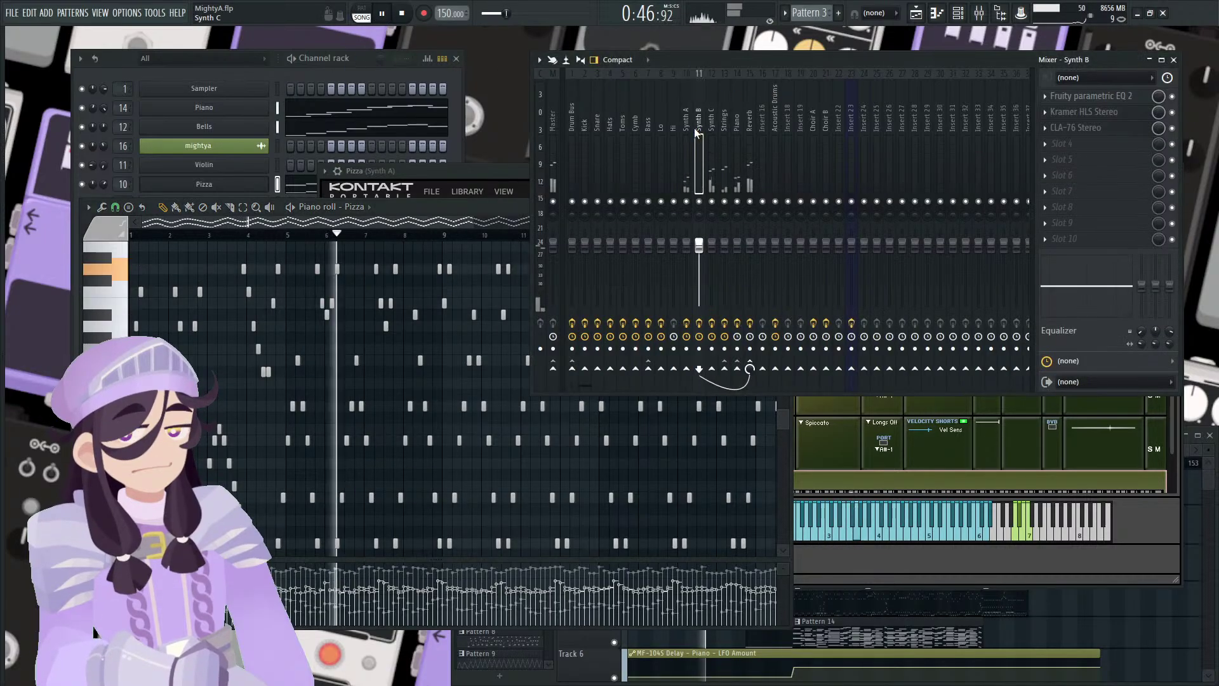
left_click(712, 184)
key("space")
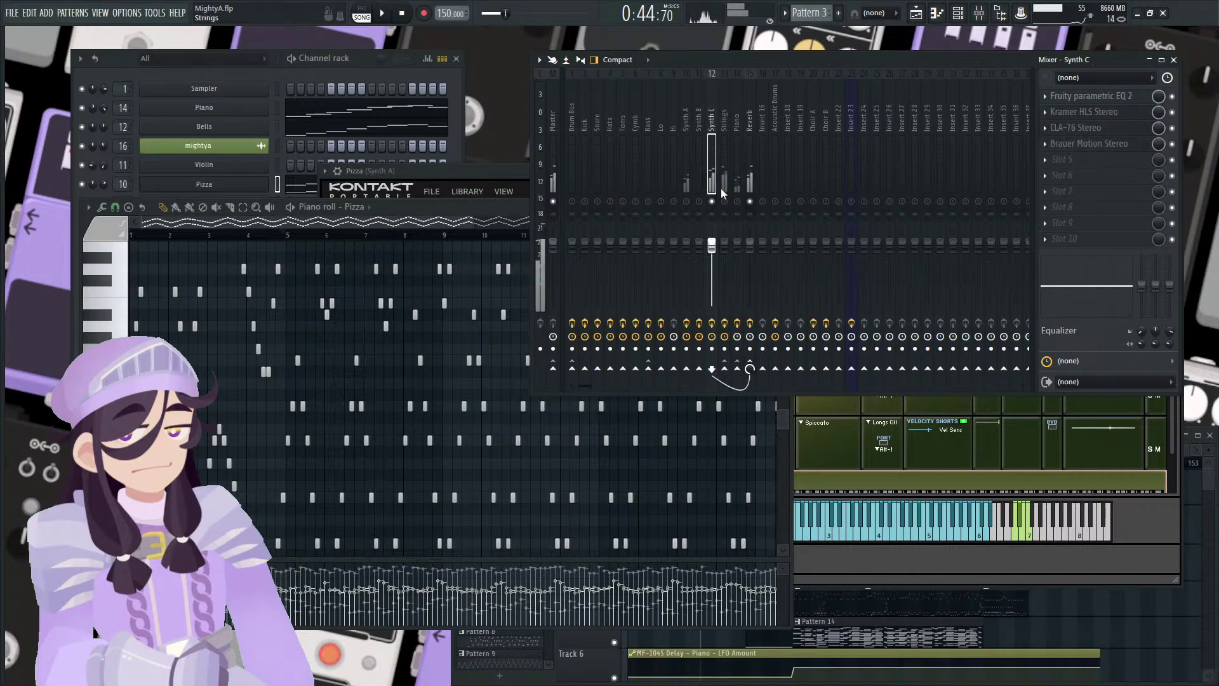
left_click(725, 194)
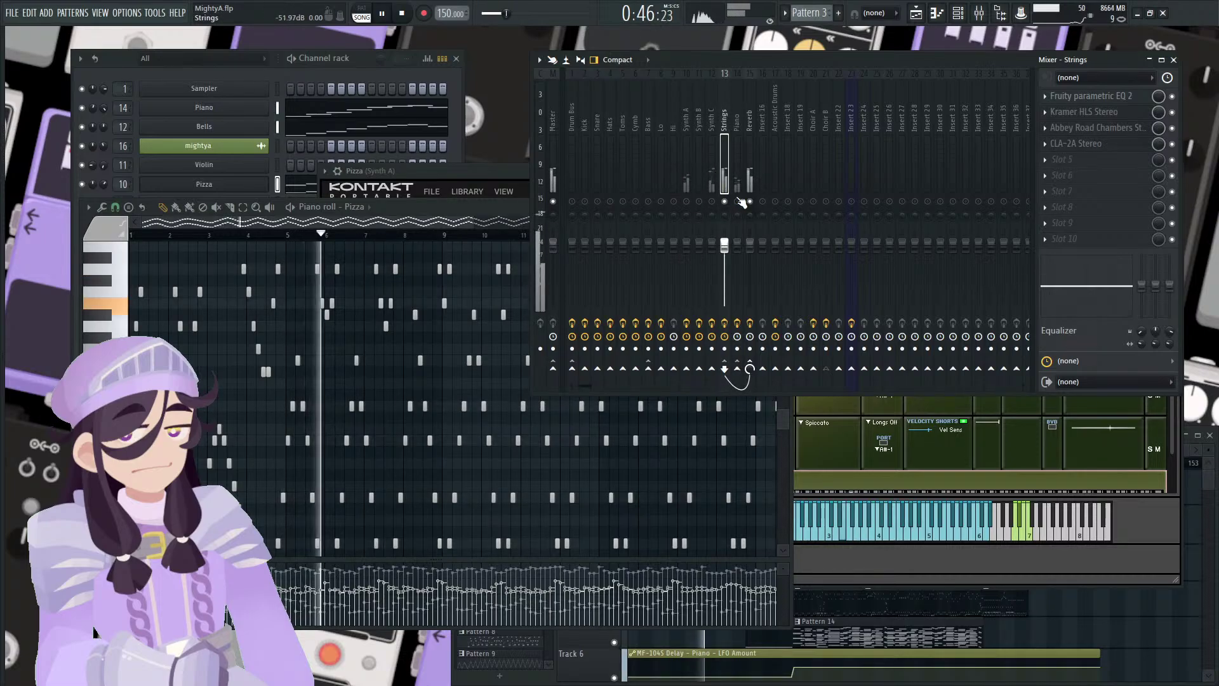
left_click(686, 180)
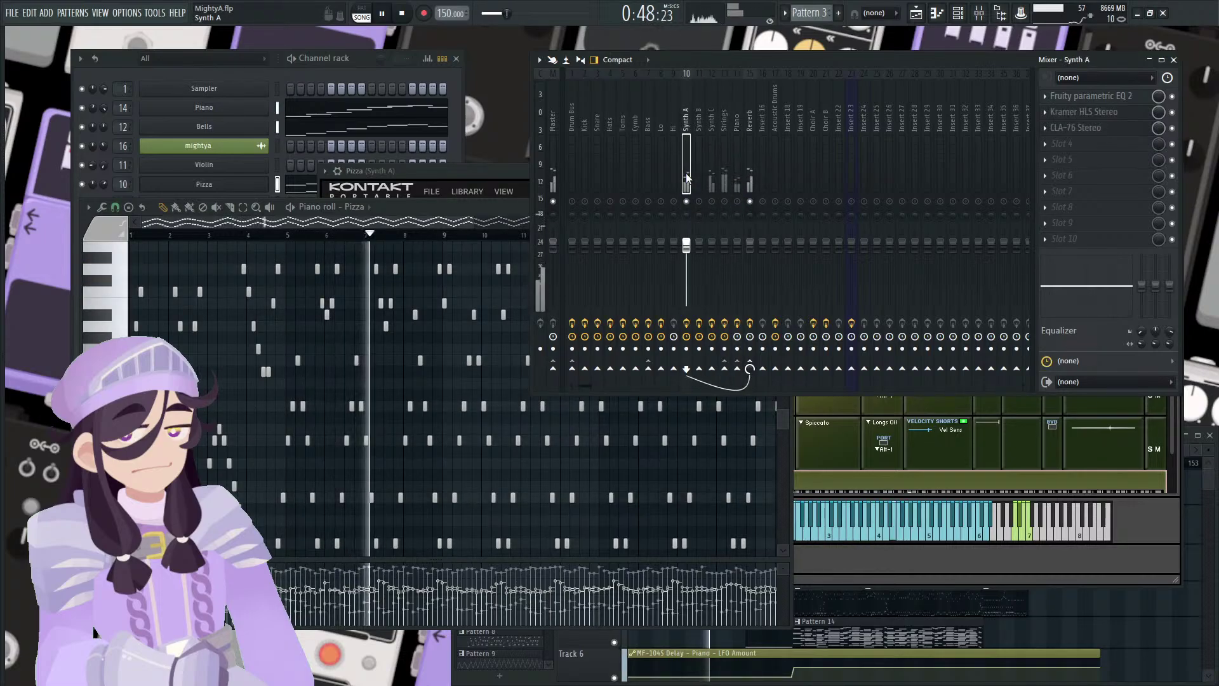
key("space")
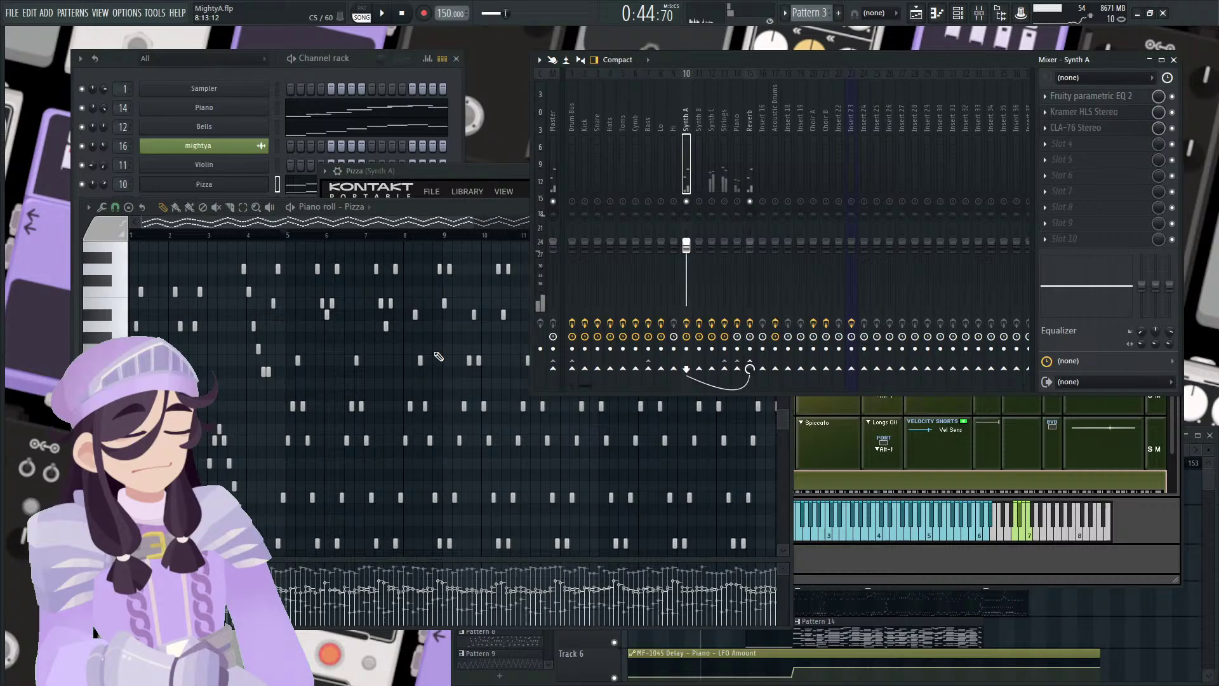
Play the arrangement from around bar 29 and check Pizza's Kontakt section settings and piano roll during playback
left_click(567, 652)
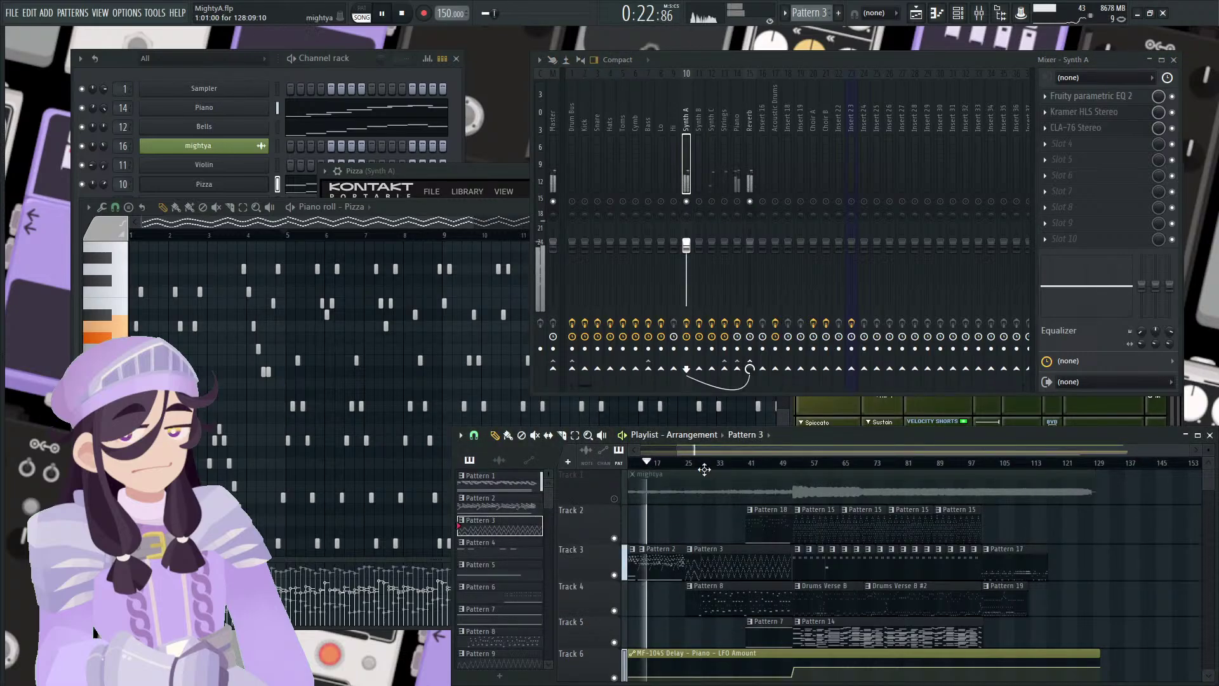
left_click(704, 468)
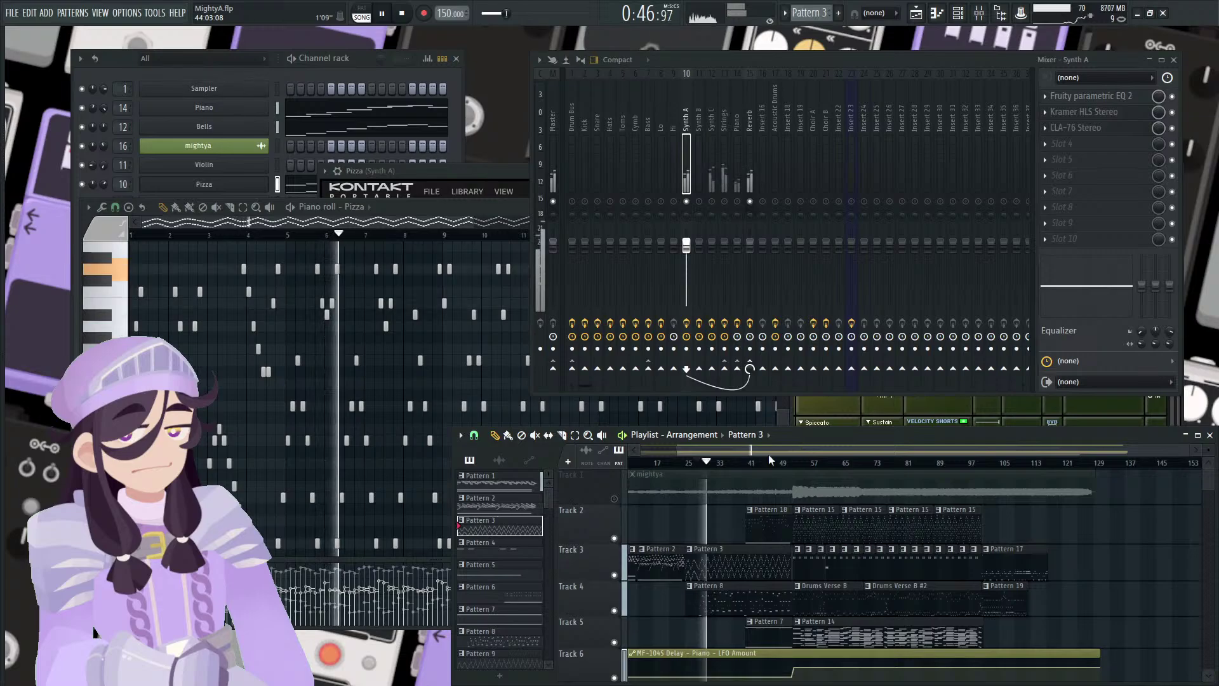
left_click(856, 398)
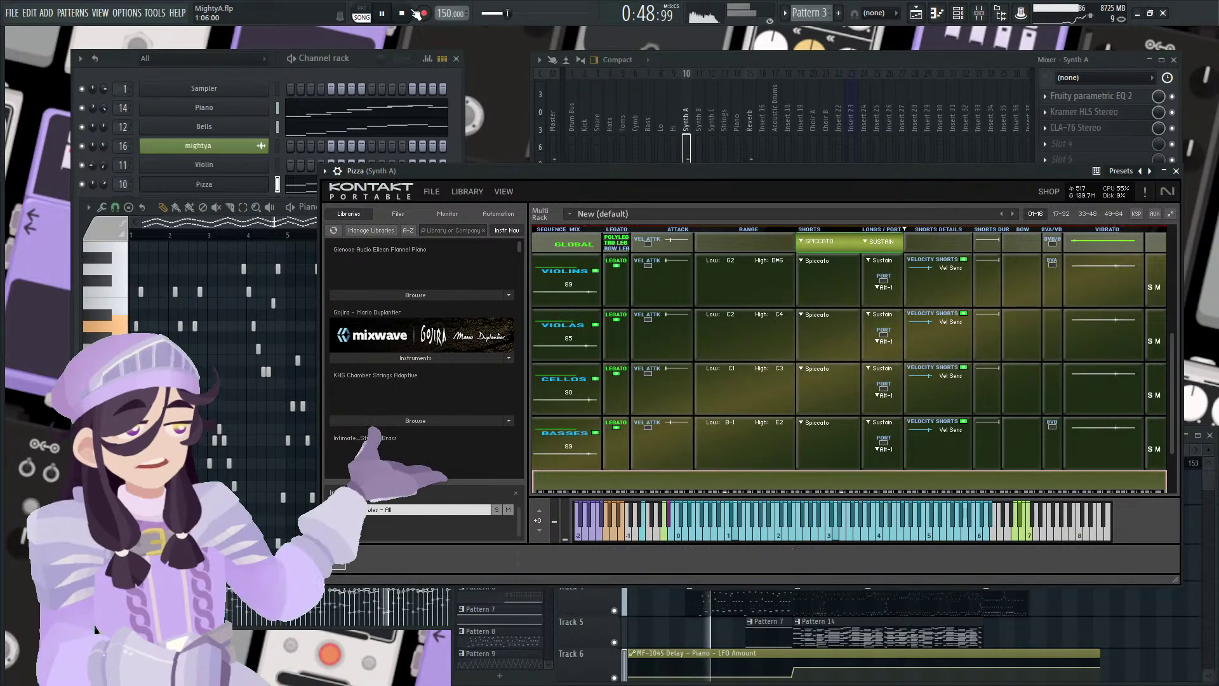
left_click(307, 214)
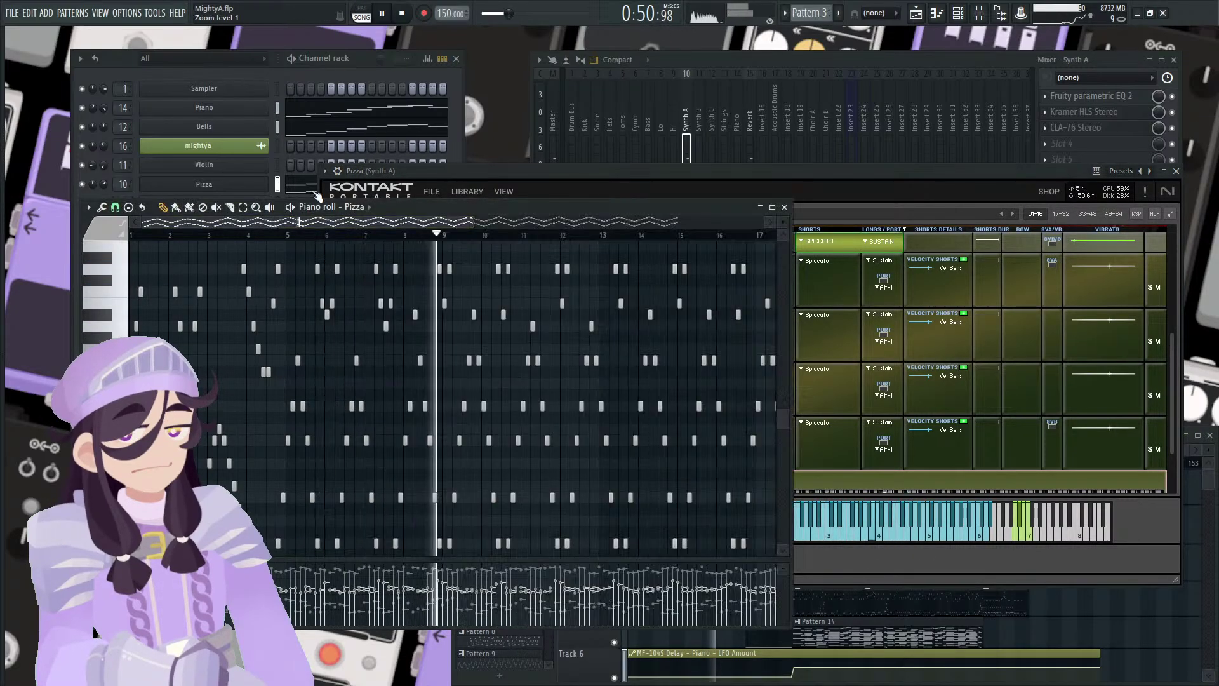
key("space")
Audition Pizza's notes from around bar 12 and again from around bar 8, following the highest notes in the piano roll
left_click(557, 236)
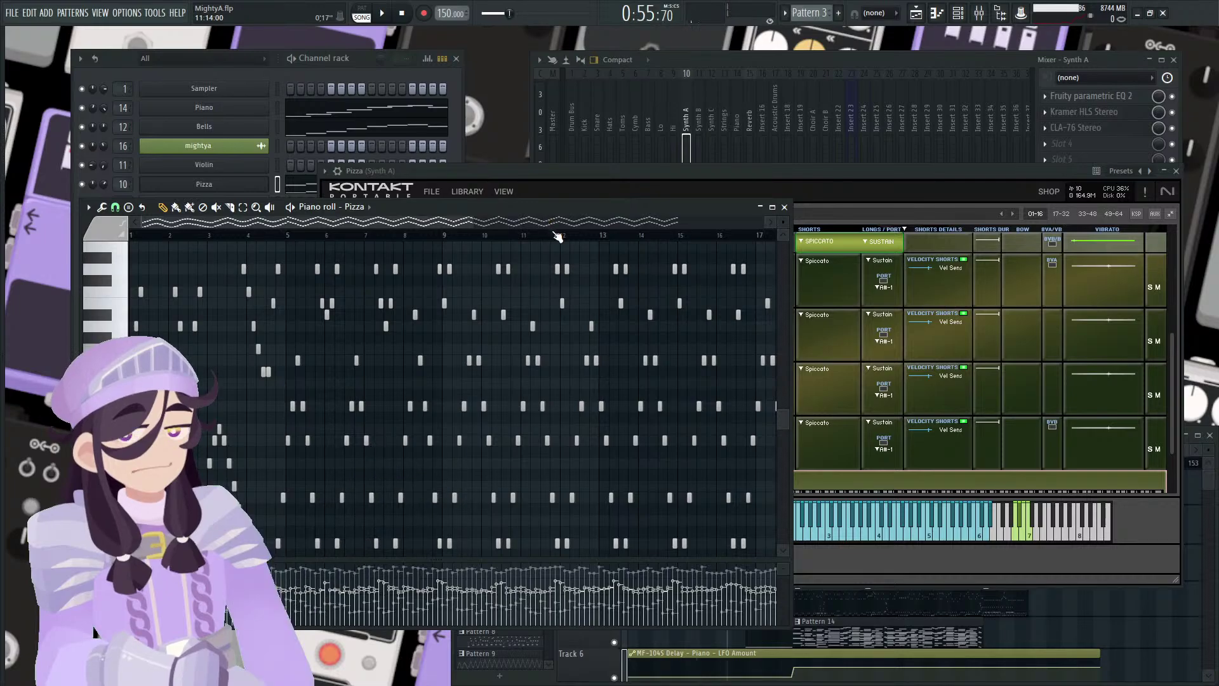
key("space")
scroll(486, 316, "up", 5)
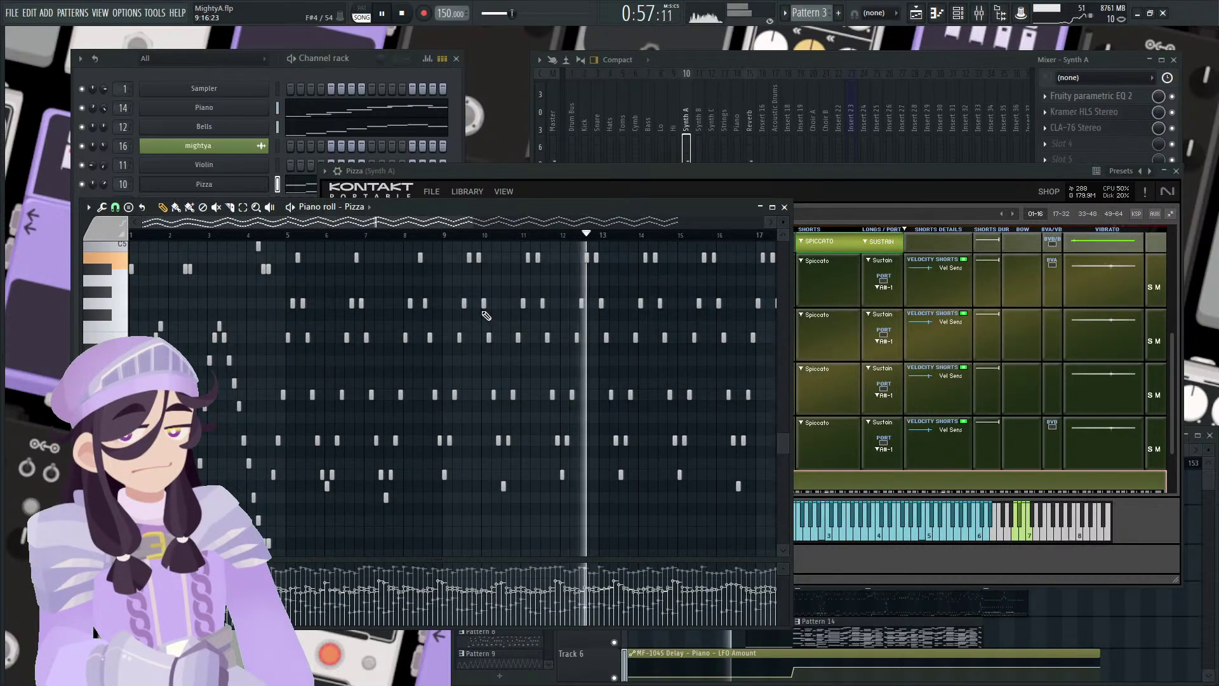
scroll(486, 319, "up", 4)
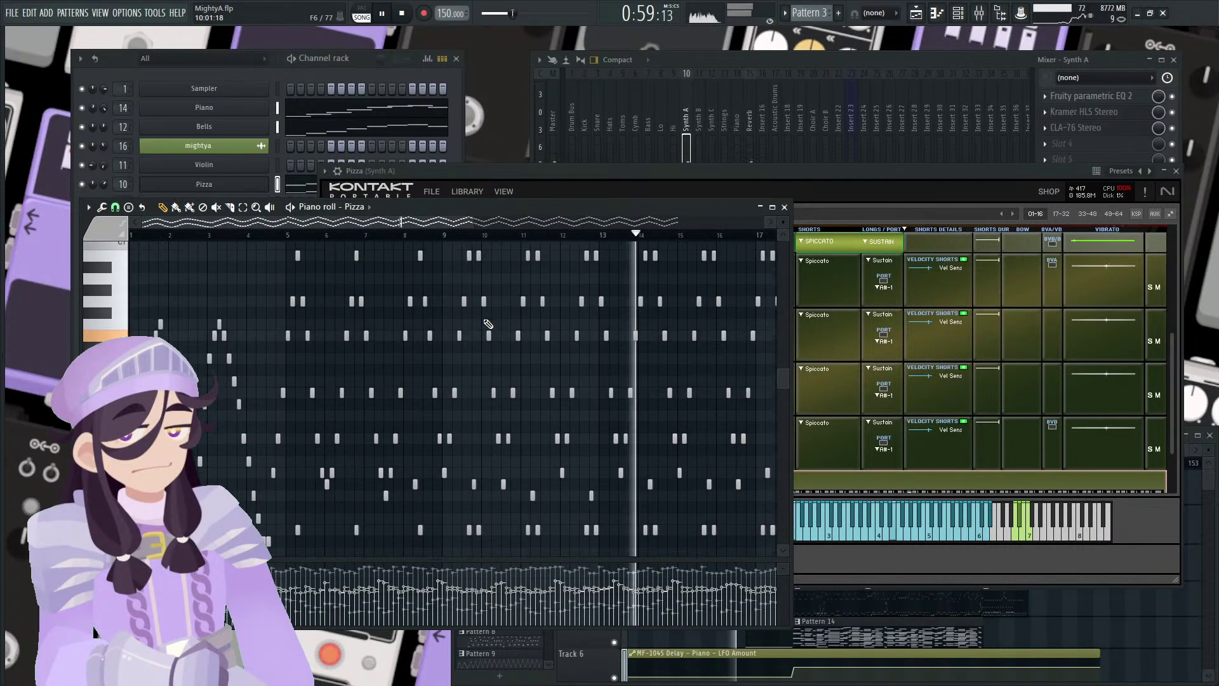
scroll(488, 325, "up", 5)
key("space")
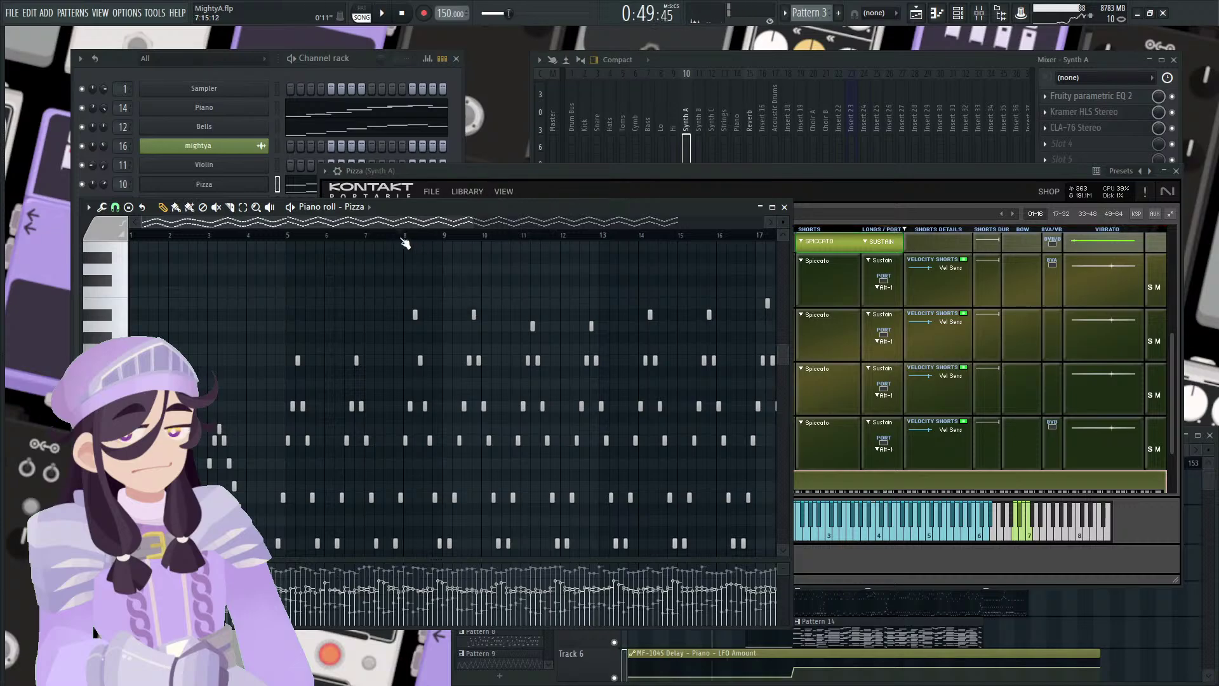
key("space")
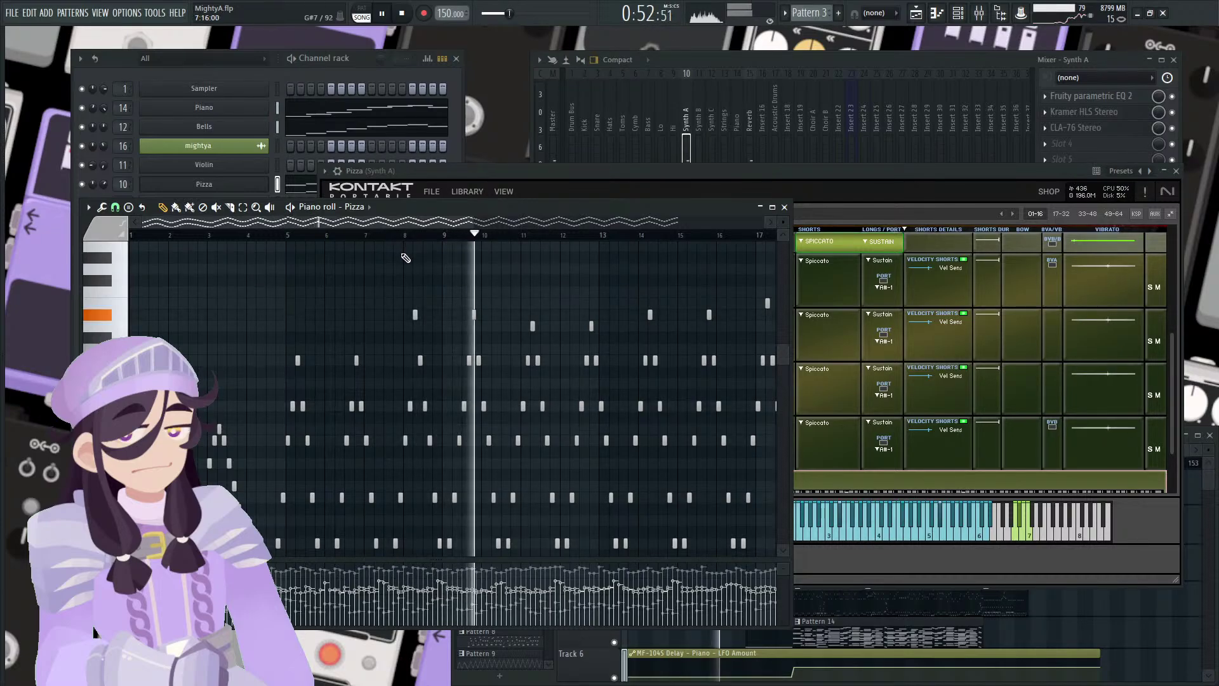
scroll(412, 270, "down", 2)
key("space")
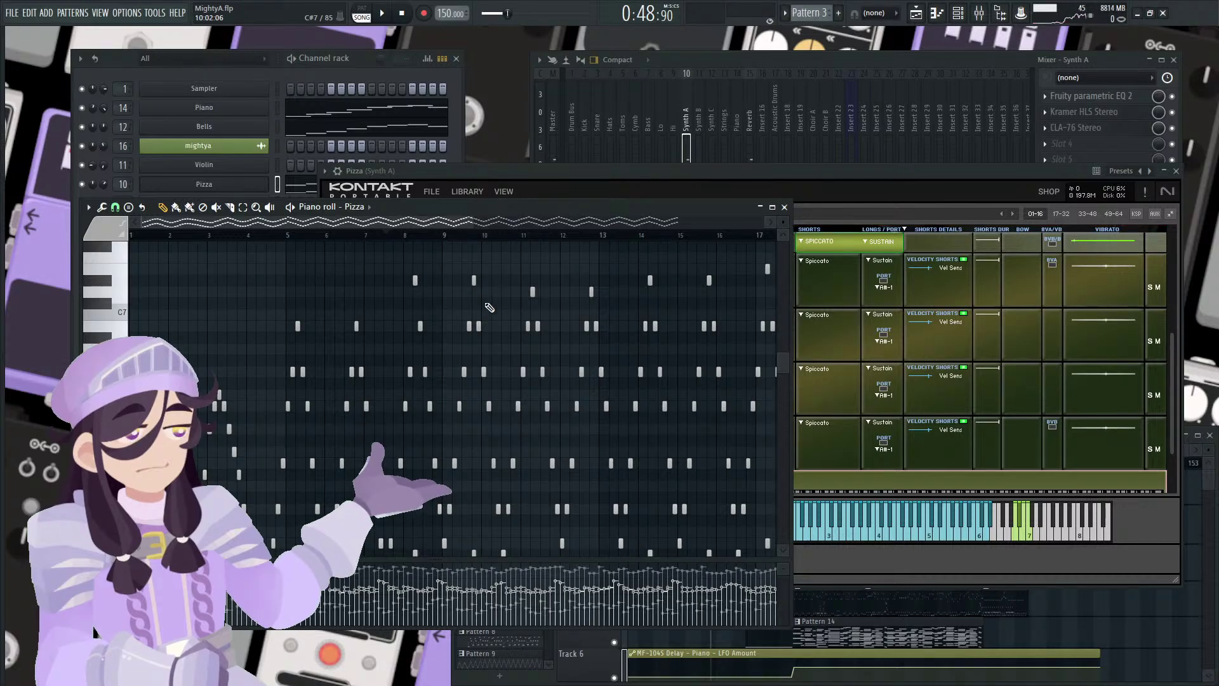
Open the Banjo_Tooie_SF2 channel's piano roll and examine the ghosted notes across its pitch range
left_click(666, 175)
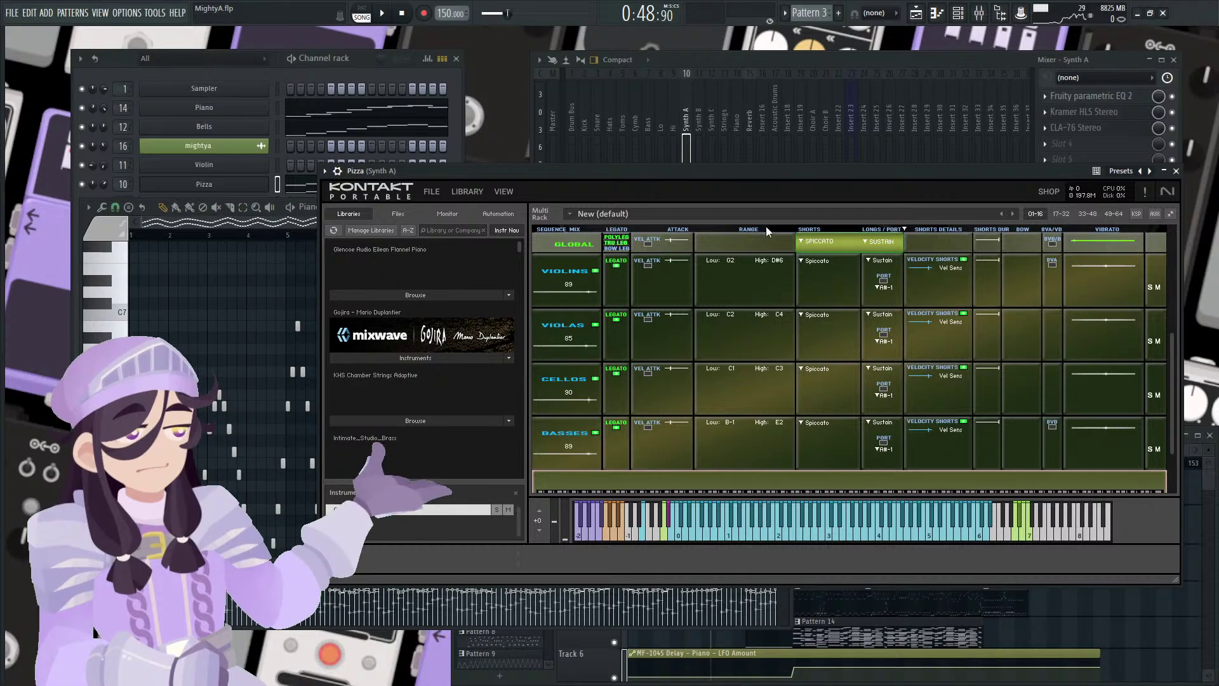
left_click(358, 62)
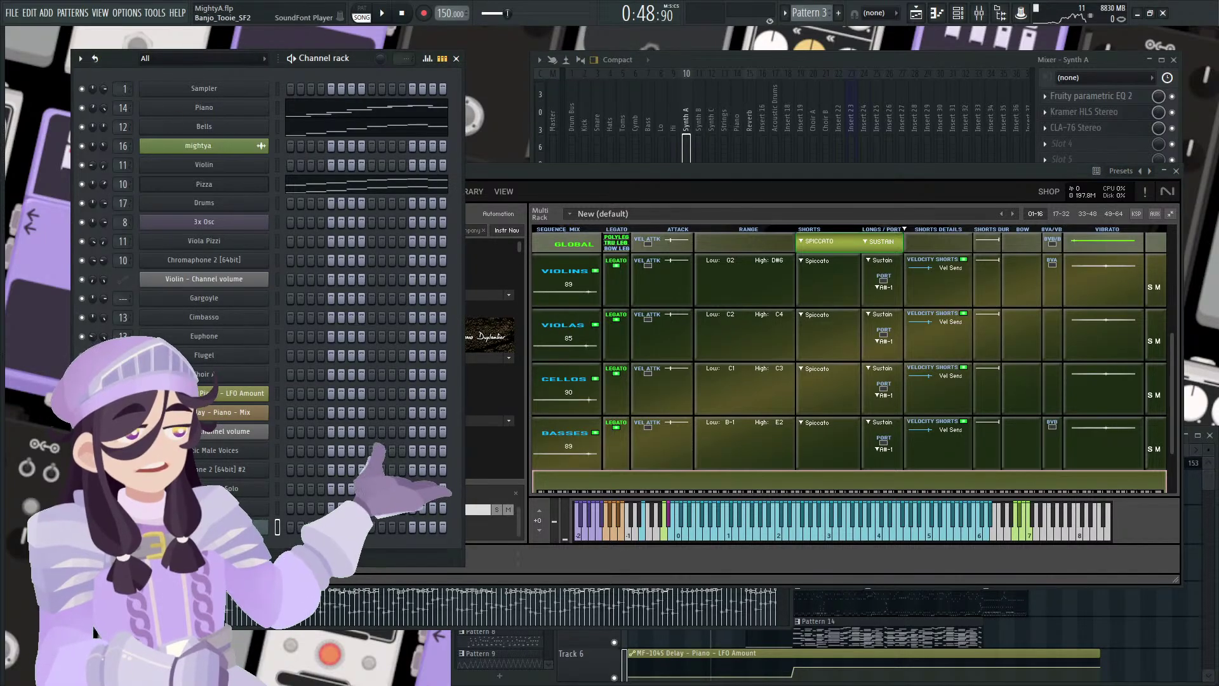
left_click(307, 506)
scroll(221, 353, "down", 4)
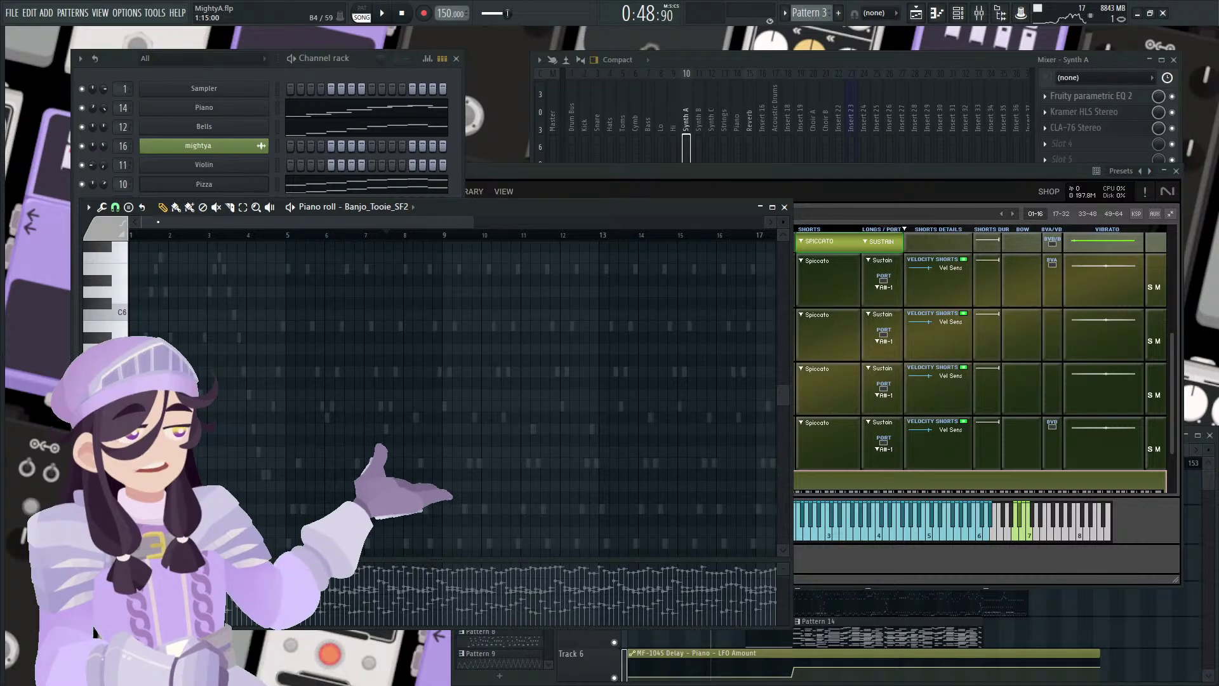
left_click(247, 91)
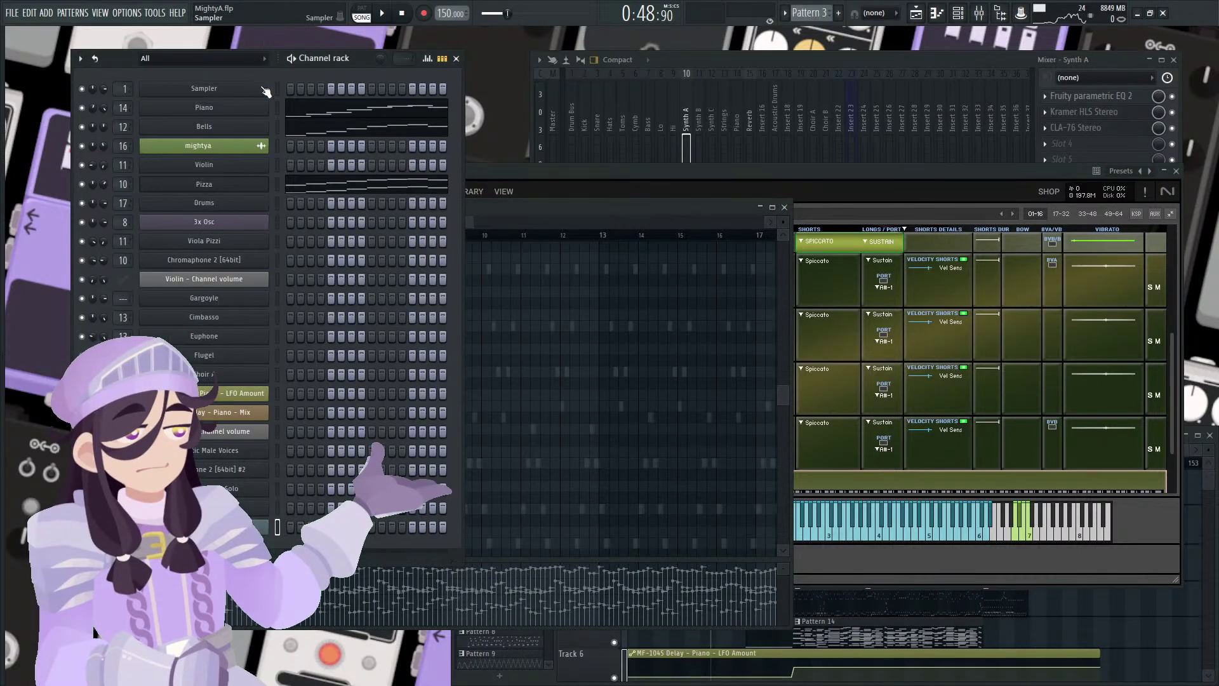
scroll(221, 352, "up", 4)
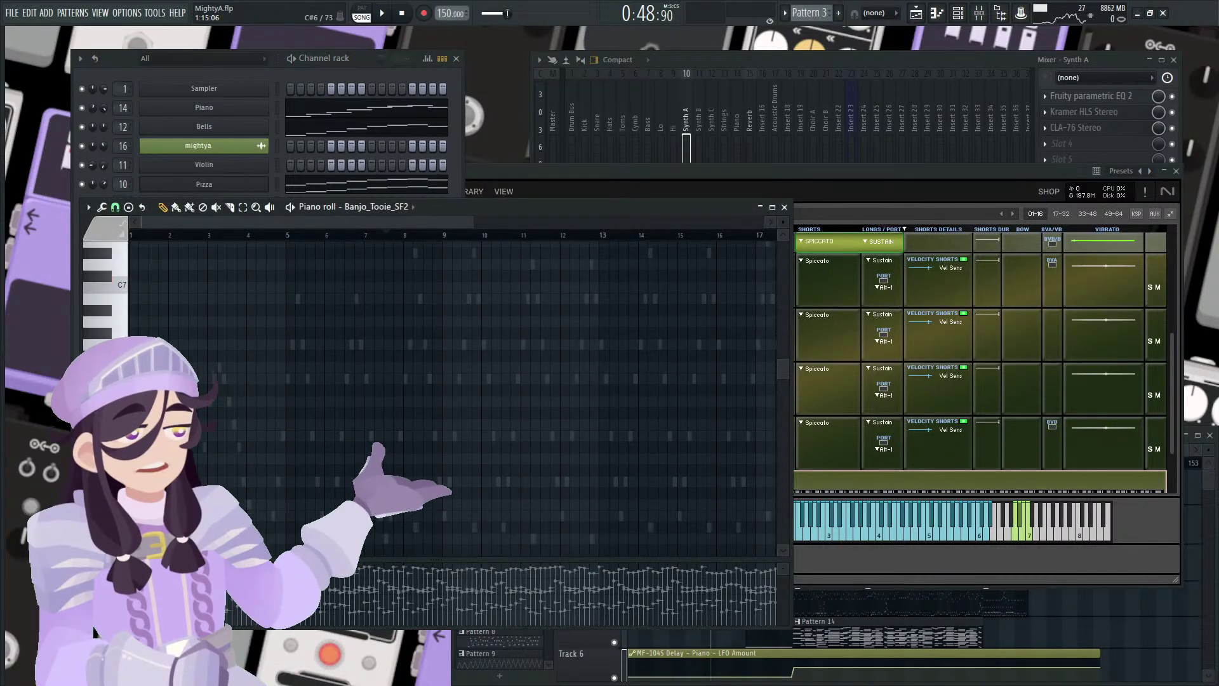
scroll(221, 353, "down", 16)
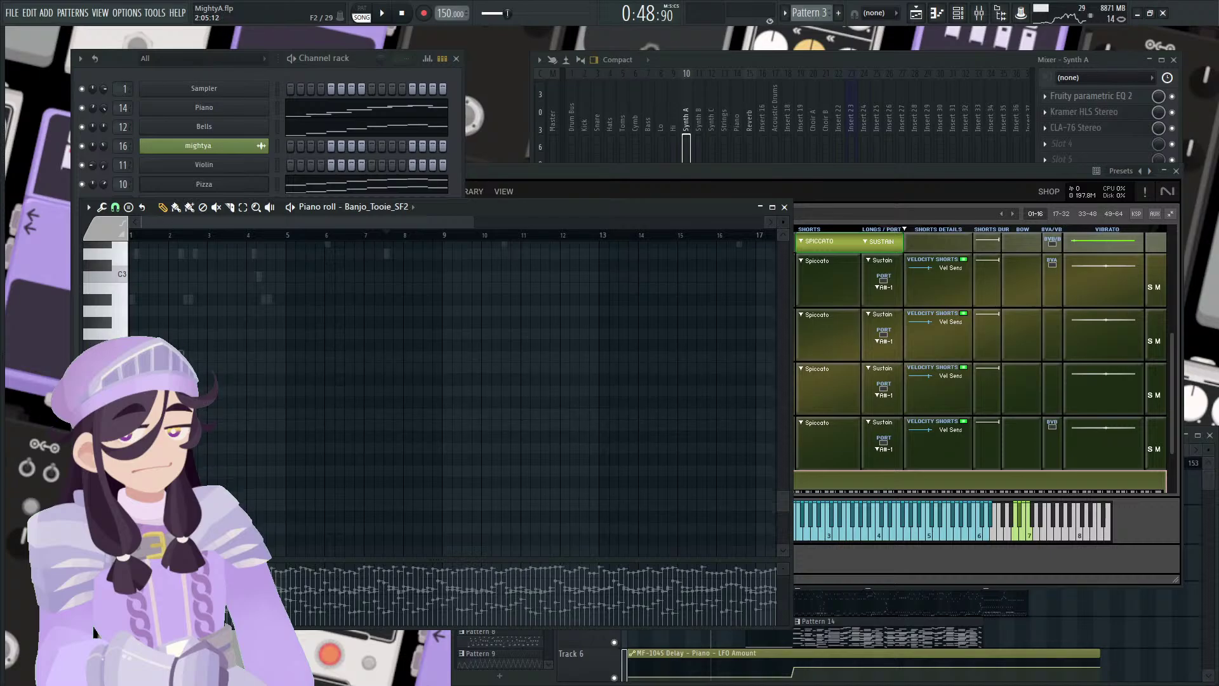
Open the Banjo_Tooie_SF2 channel's SoundFont Player and browse its patches to Church Organ 2
left_click(353, 73)
left_click(241, 526)
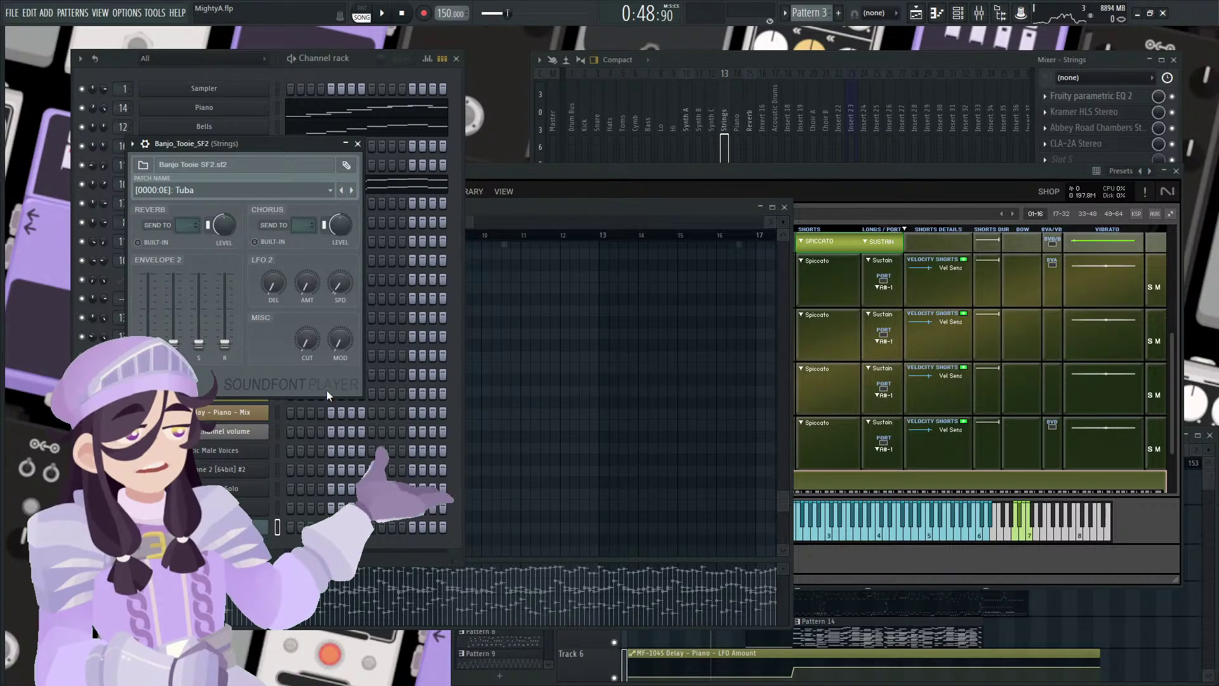
left_click(620, 340)
Look through the playlist's pattern list and the arrangement, and select Pattern 14
left_click(561, 651)
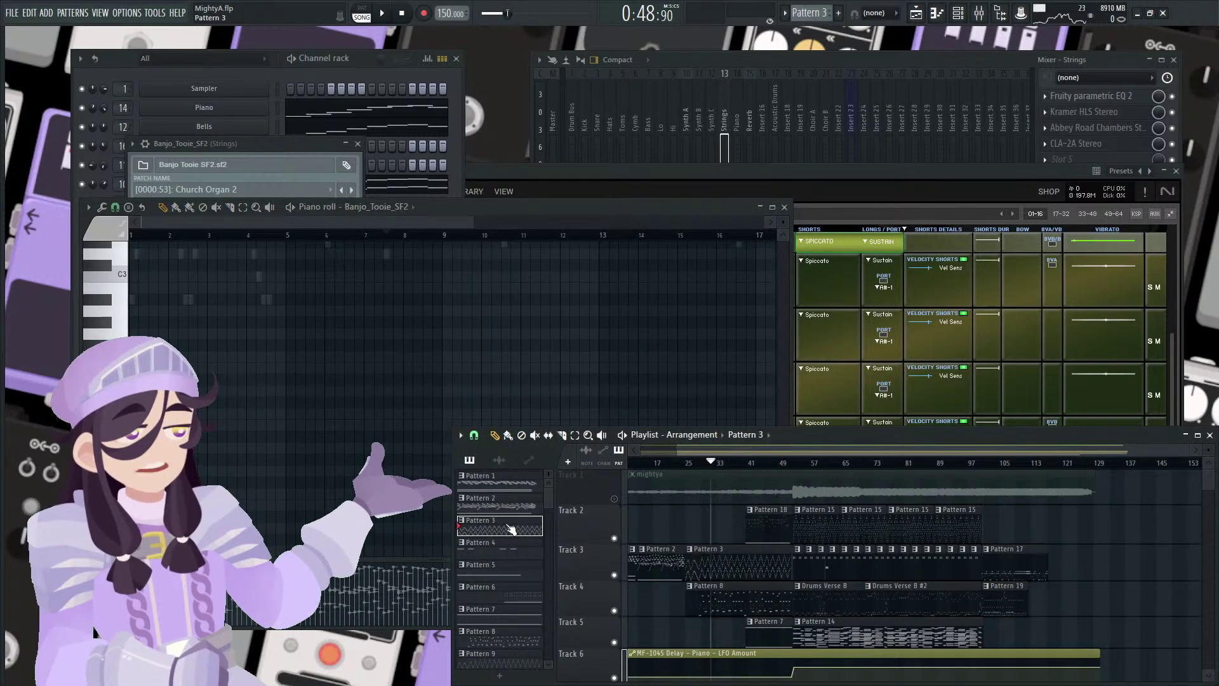
scroll(518, 578, "down", 3)
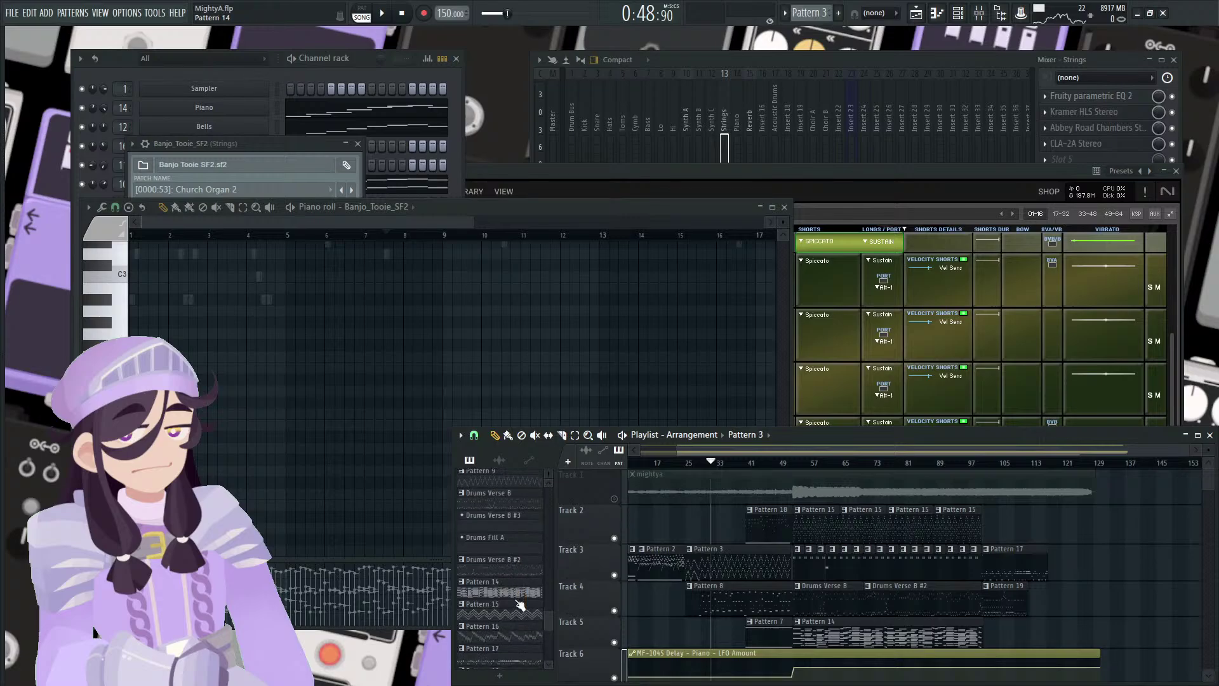
scroll(515, 613, "down", 2)
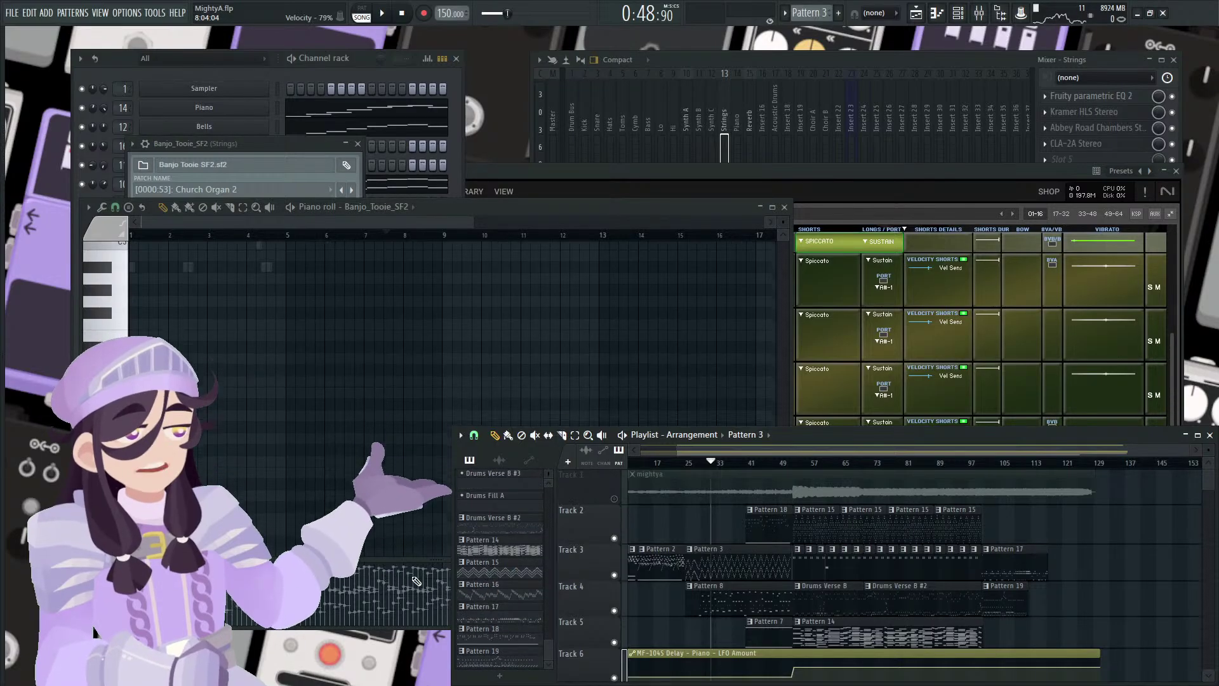
scroll(506, 512, "up", 5)
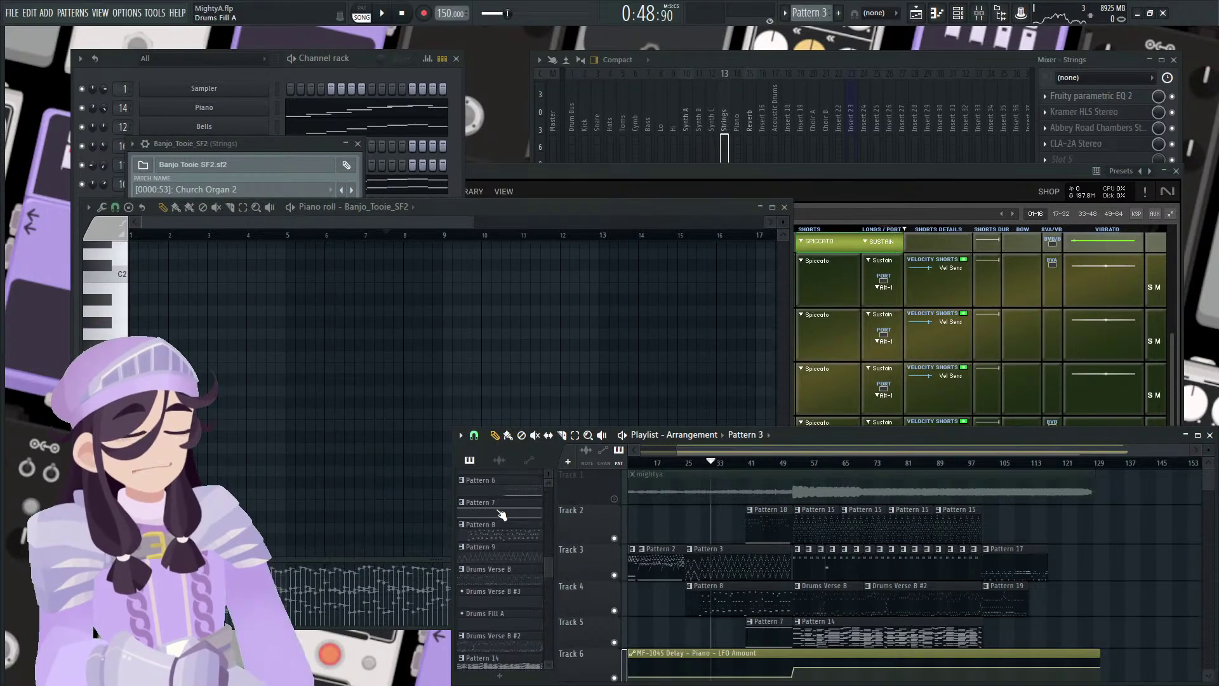
scroll(716, 540, "up", 2)
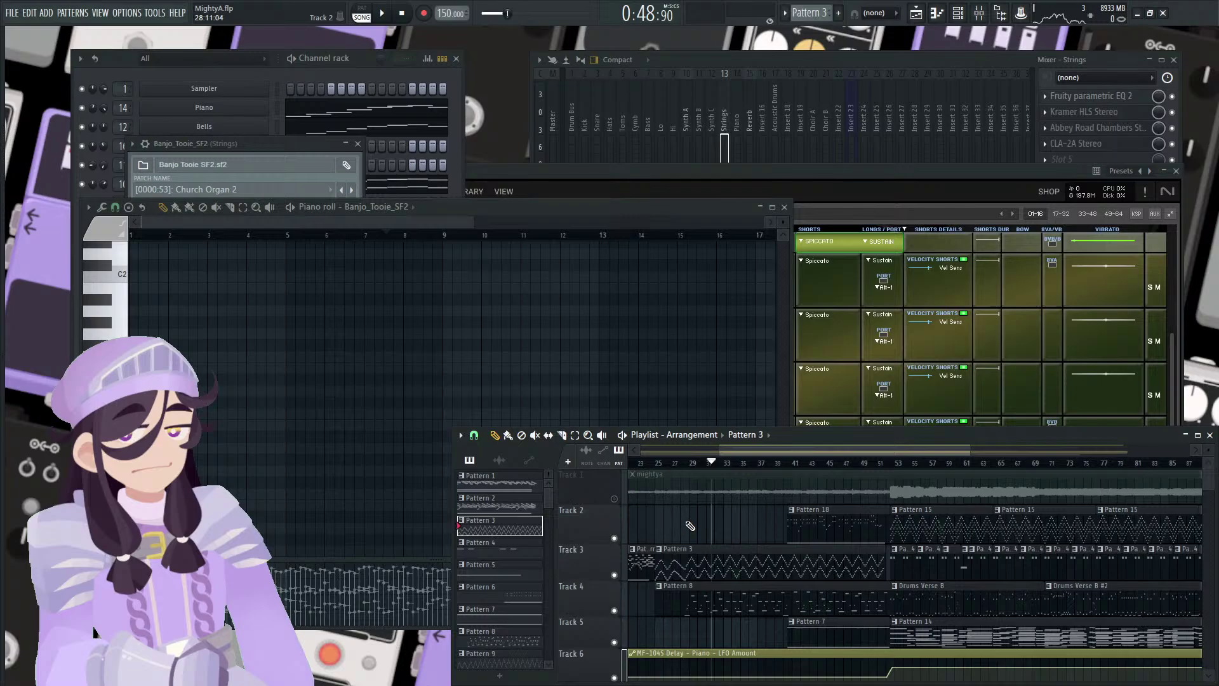
double_click(262, 149)
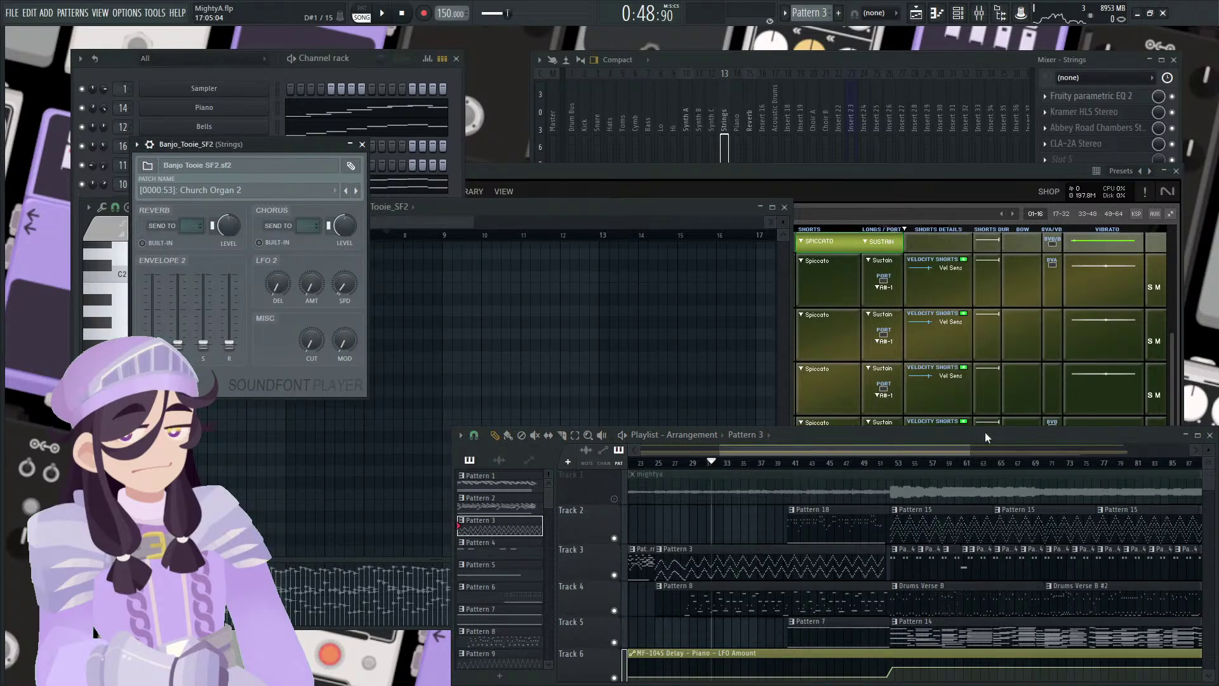
left_click_drag(908, 452, 974, 452)
scroll(509, 635, "down", 8)
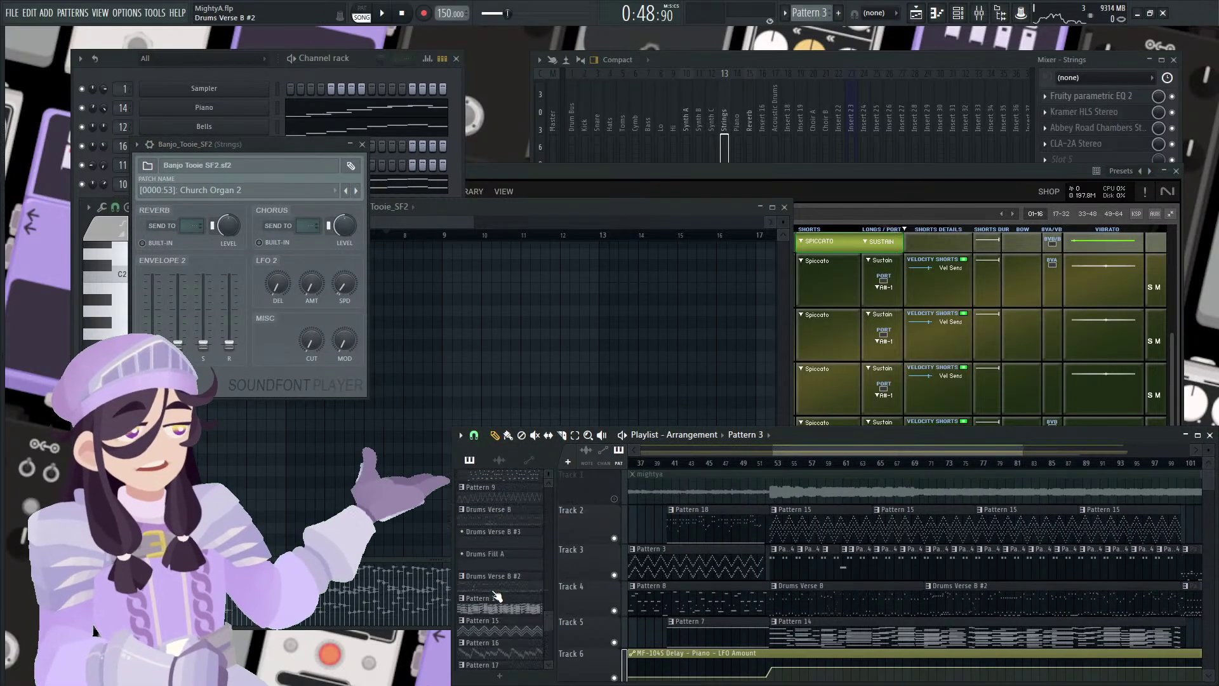
scroll(510, 651, "down", 2)
left_click(505, 549)
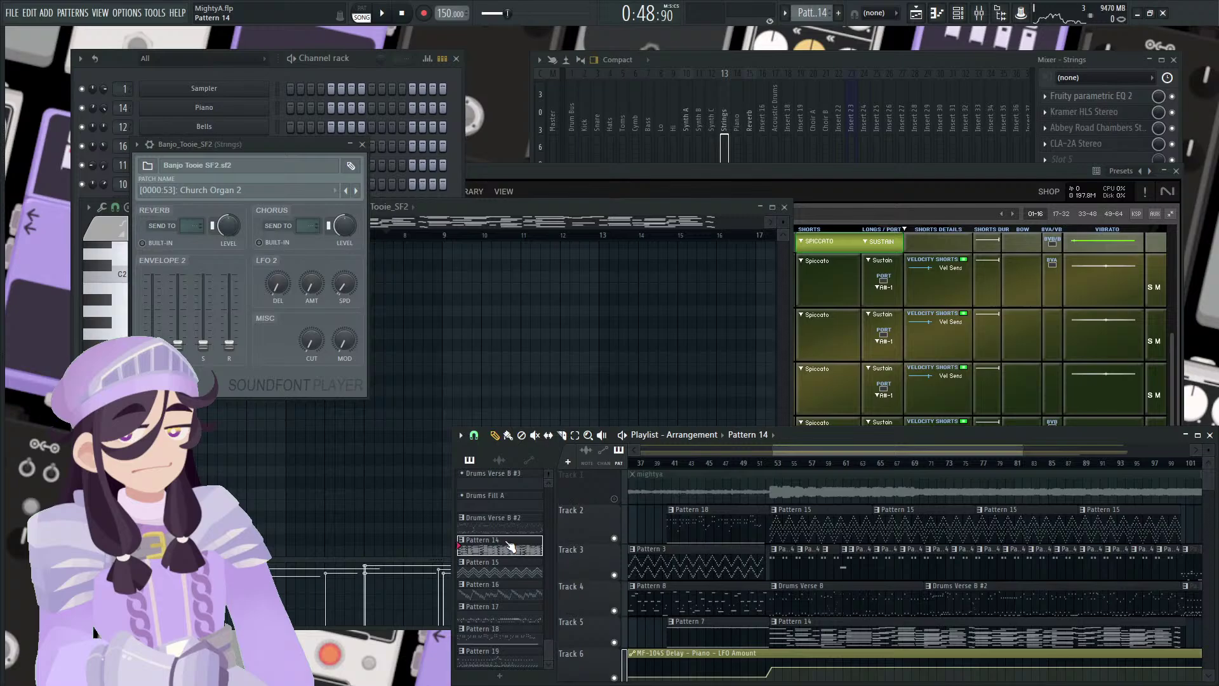
Set the Banjo_Tooie_SF2 patch to Choir Aahs with Pattern 14's channels in view behind it
left_click(326, 81)
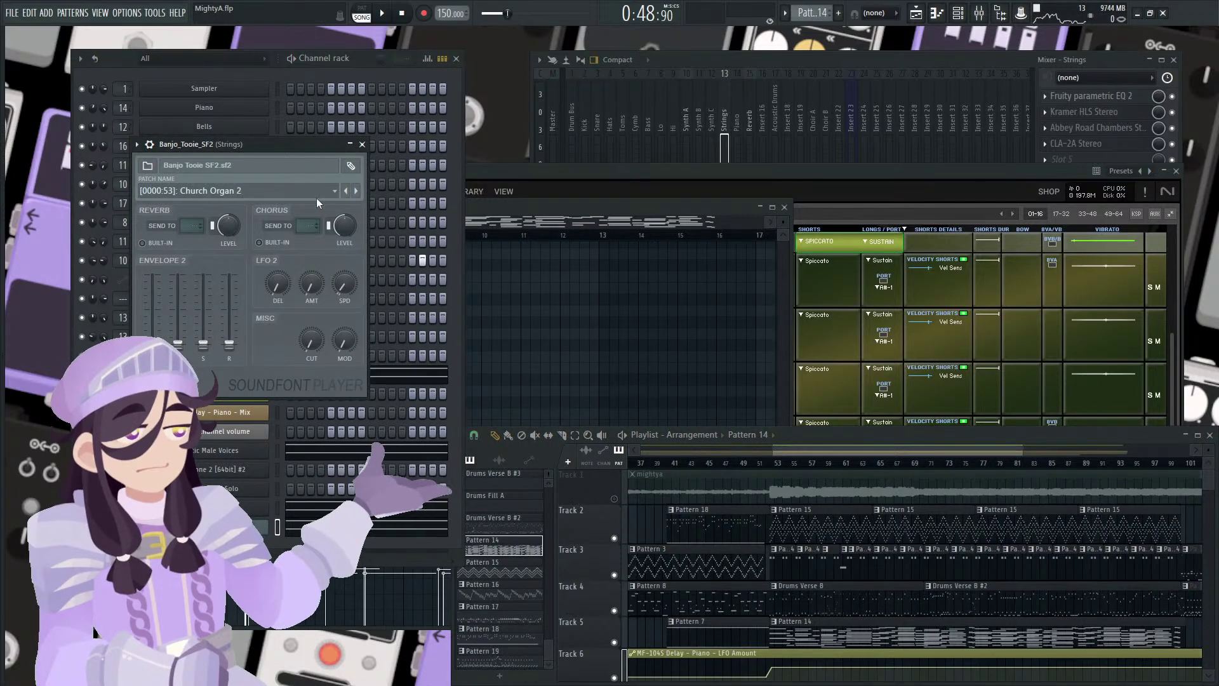
key("space")
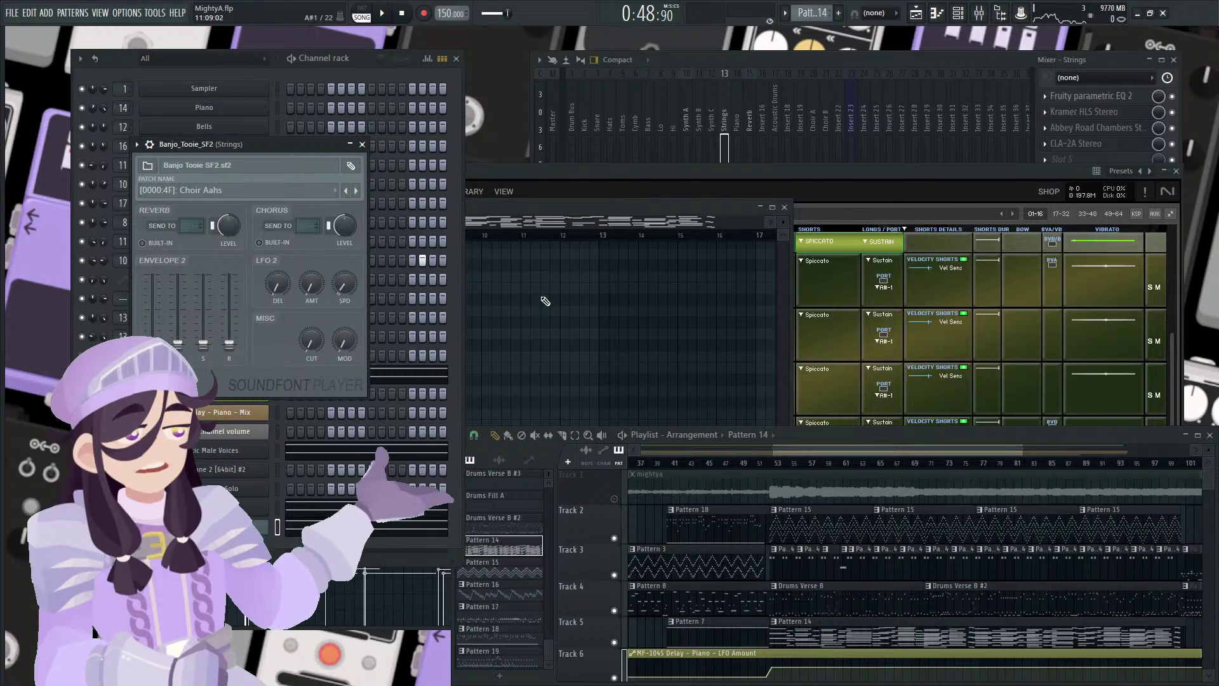
key("F7")
Switch to pattern mode and play Pattern 14 with the Strings mixer track soloed
left_click(344, 56)
key("space")
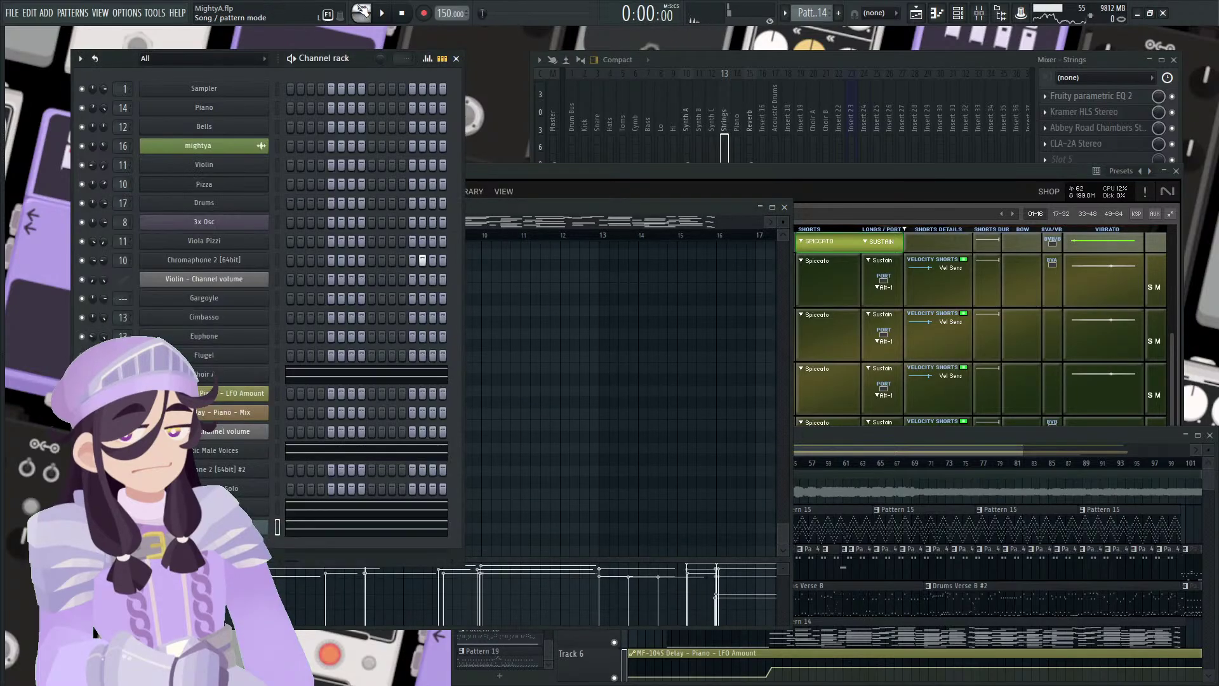
left_click(714, 130)
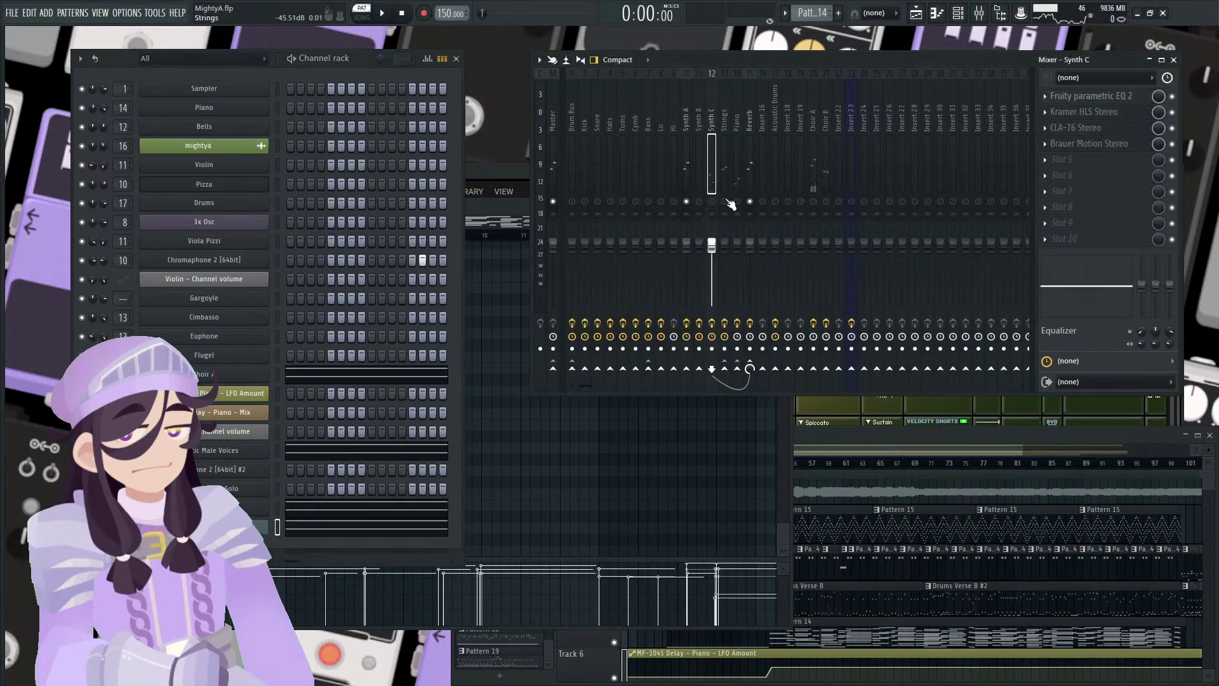
key("space")
left_click(727, 192)
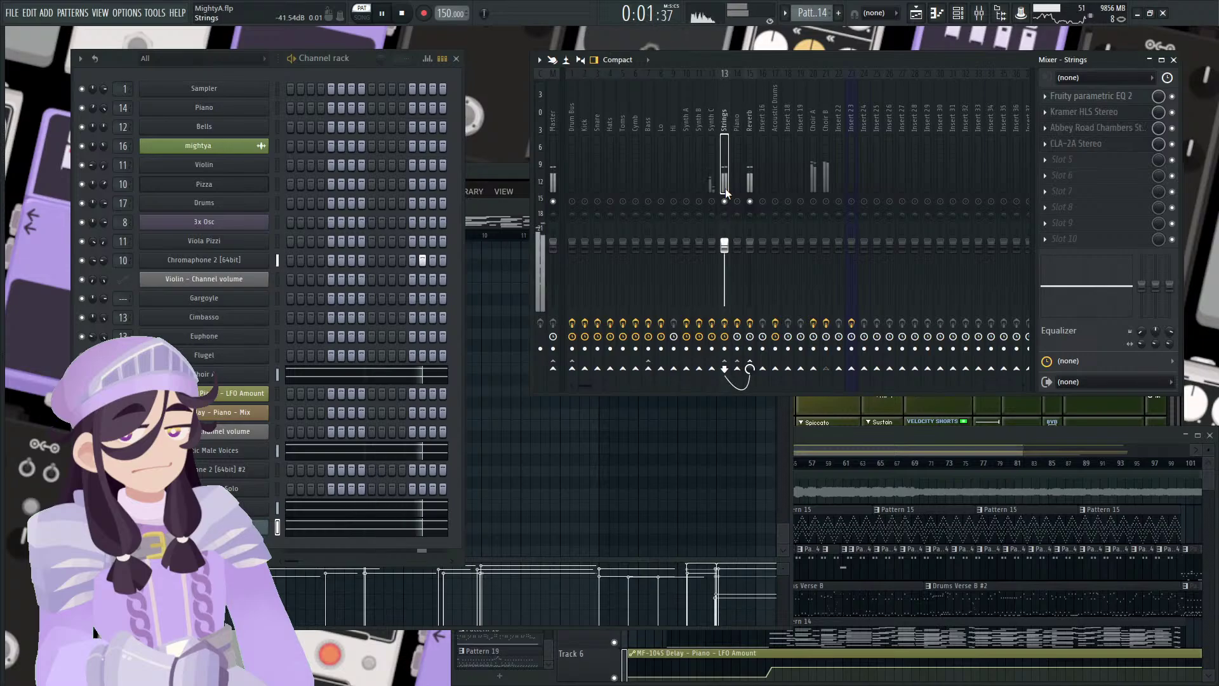
key("space")
scroll(721, 196, "down", 3)
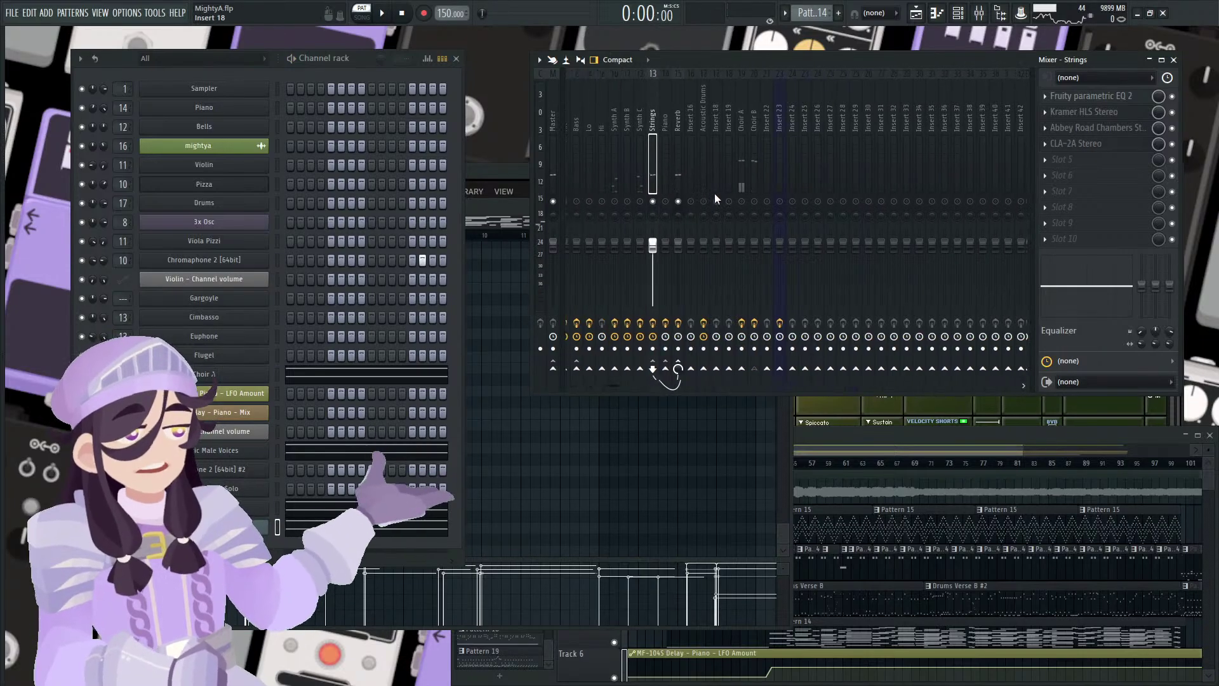
Return to song mode, solo Track 4 in the playlist and play its drum patterns from the start of Drums Verse B
left_click(865, 448)
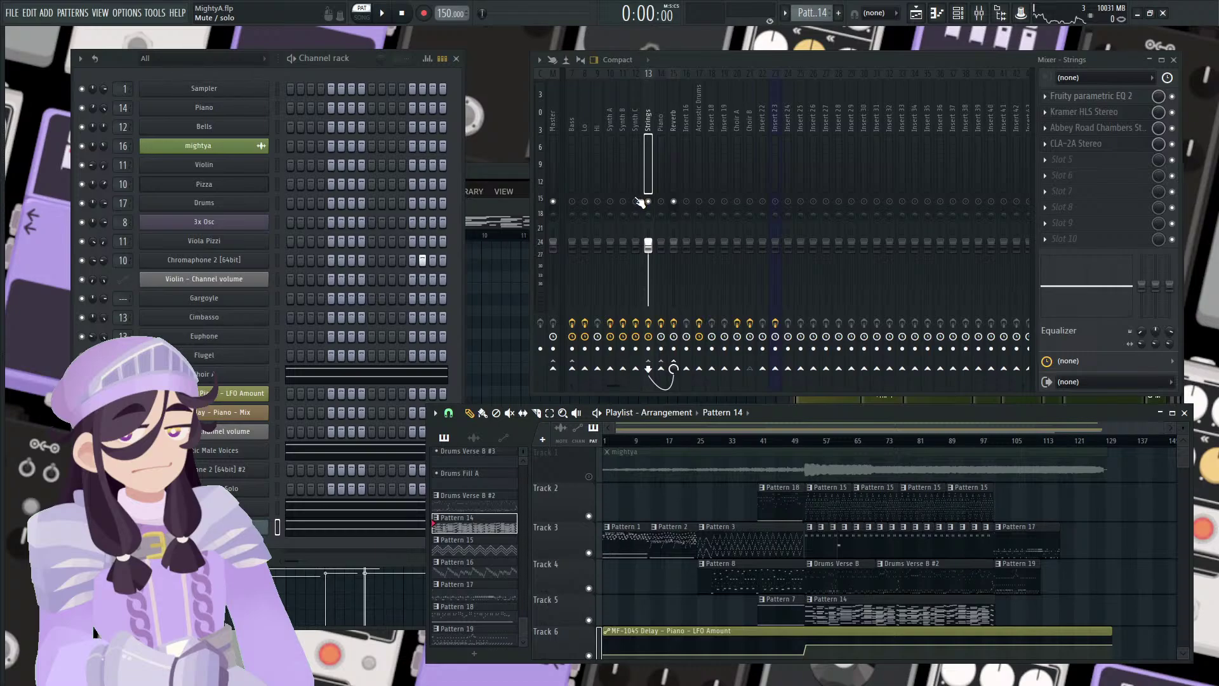
scroll(816, 590, "up", 5)
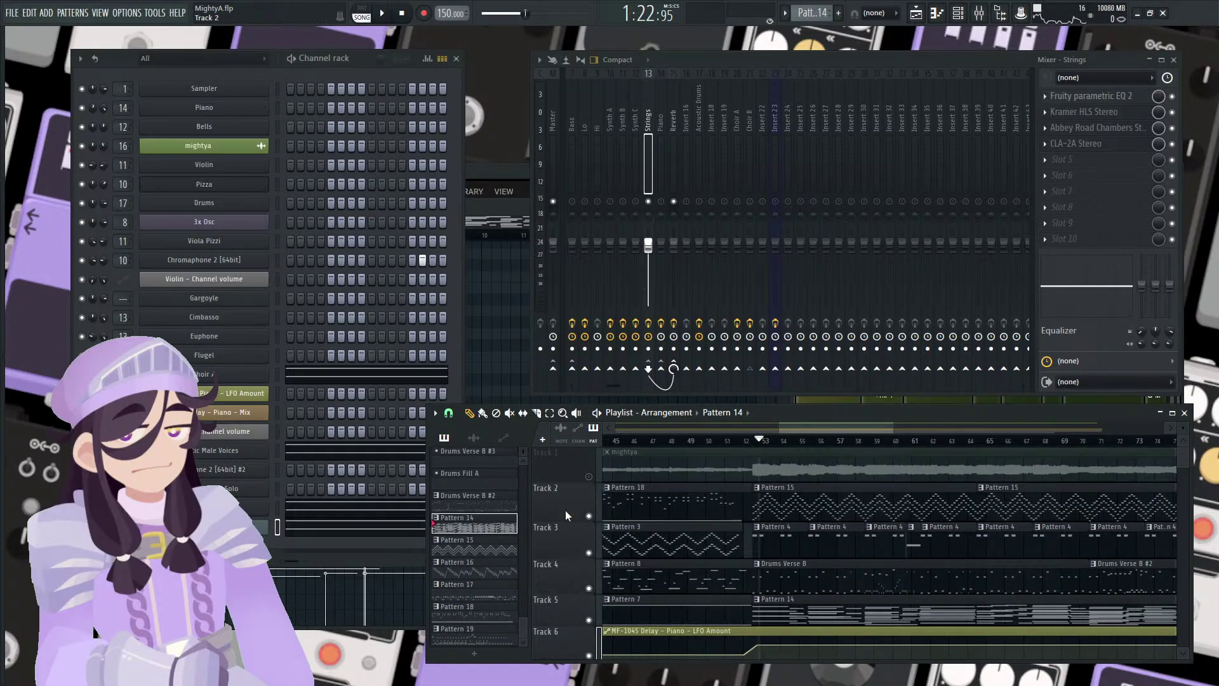
right_click(588, 588)
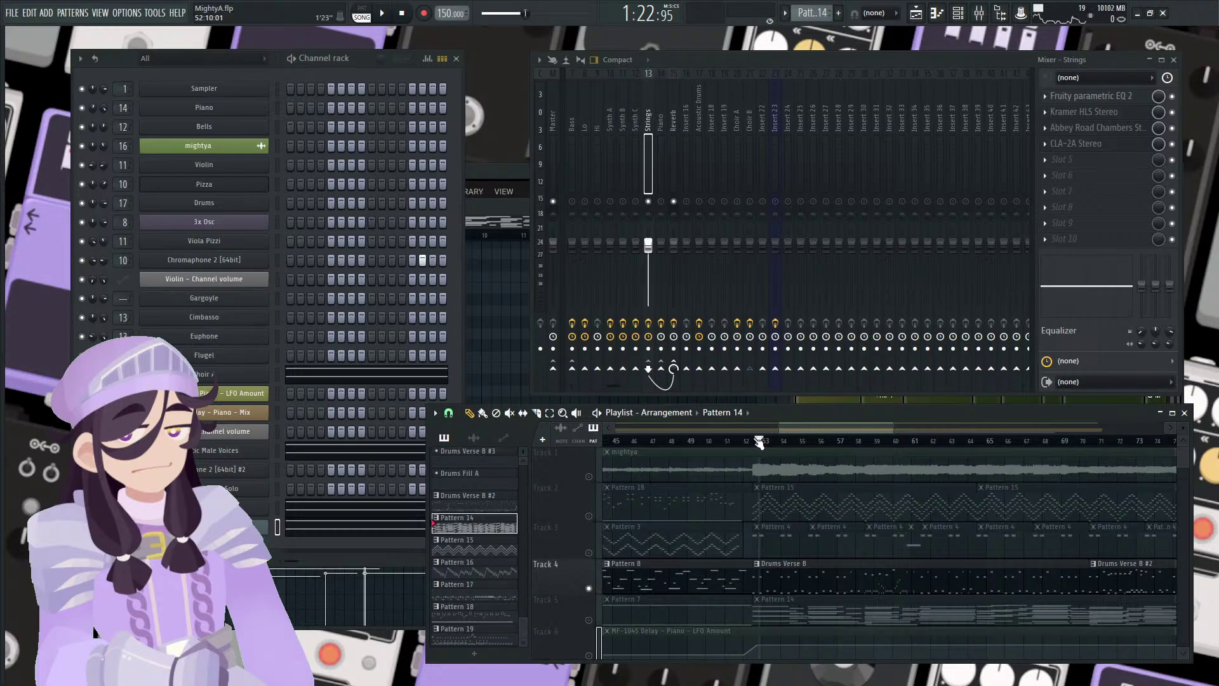
key("space")
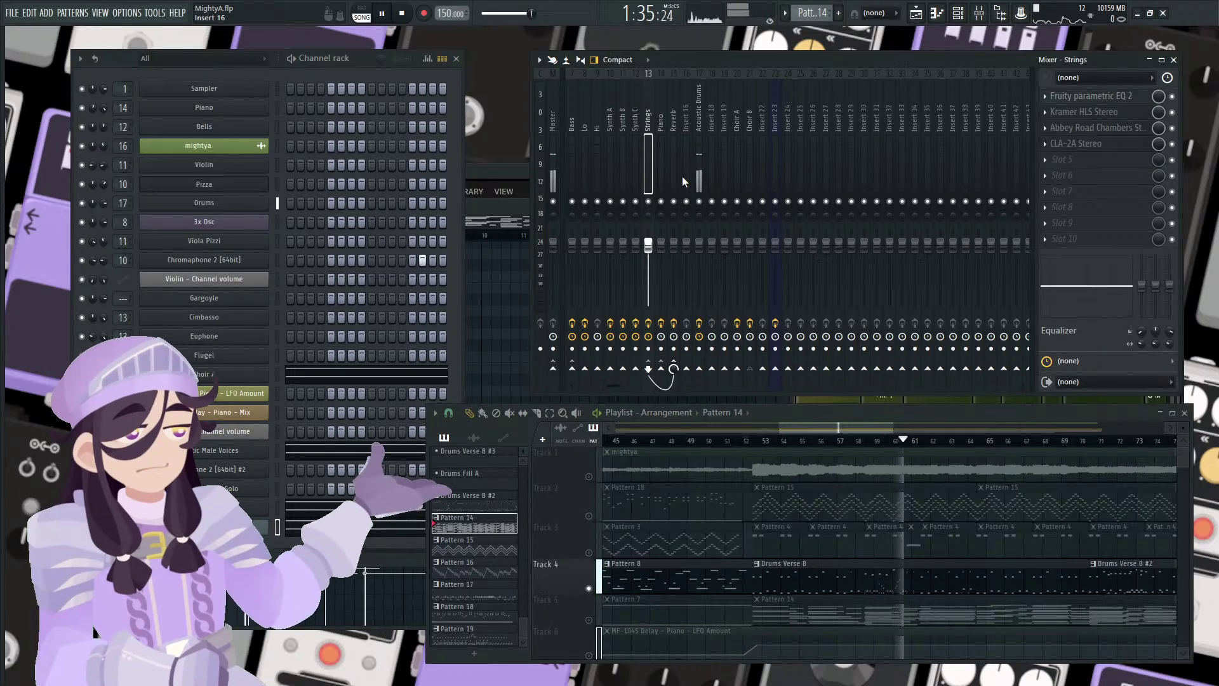
key("space")
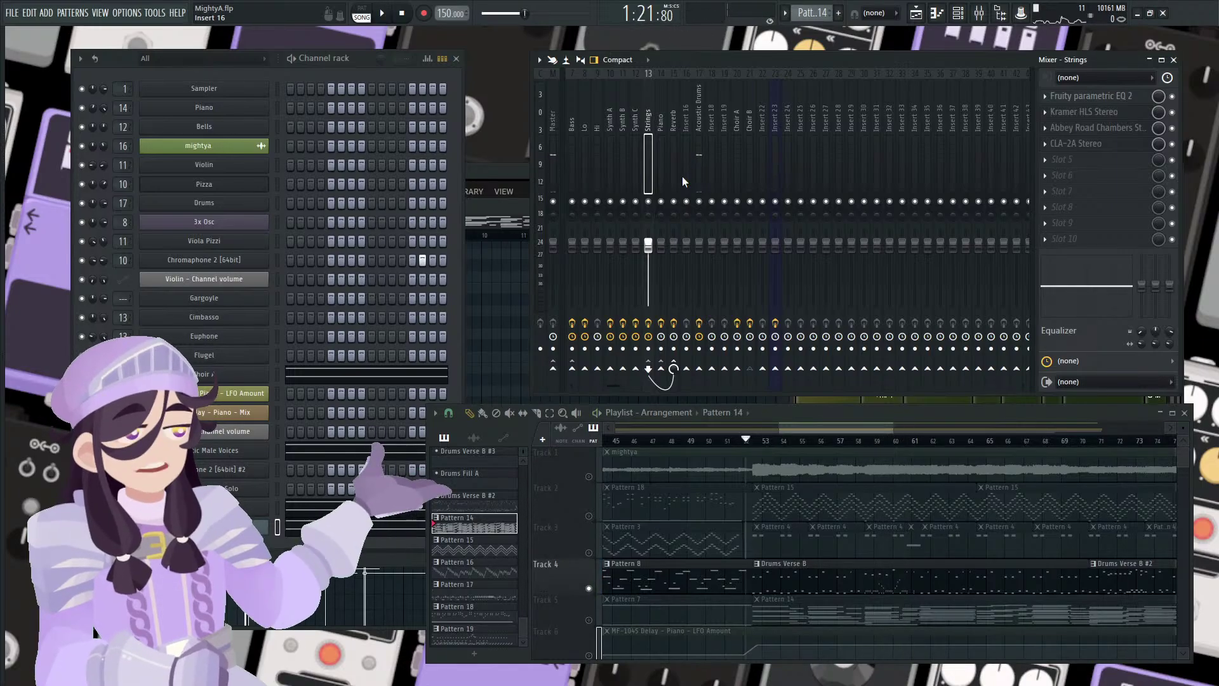
Replay the soloed Drums Verse B part from about bar 58, and move the playback position to bar 65
scroll(865, 485, "up", 8)
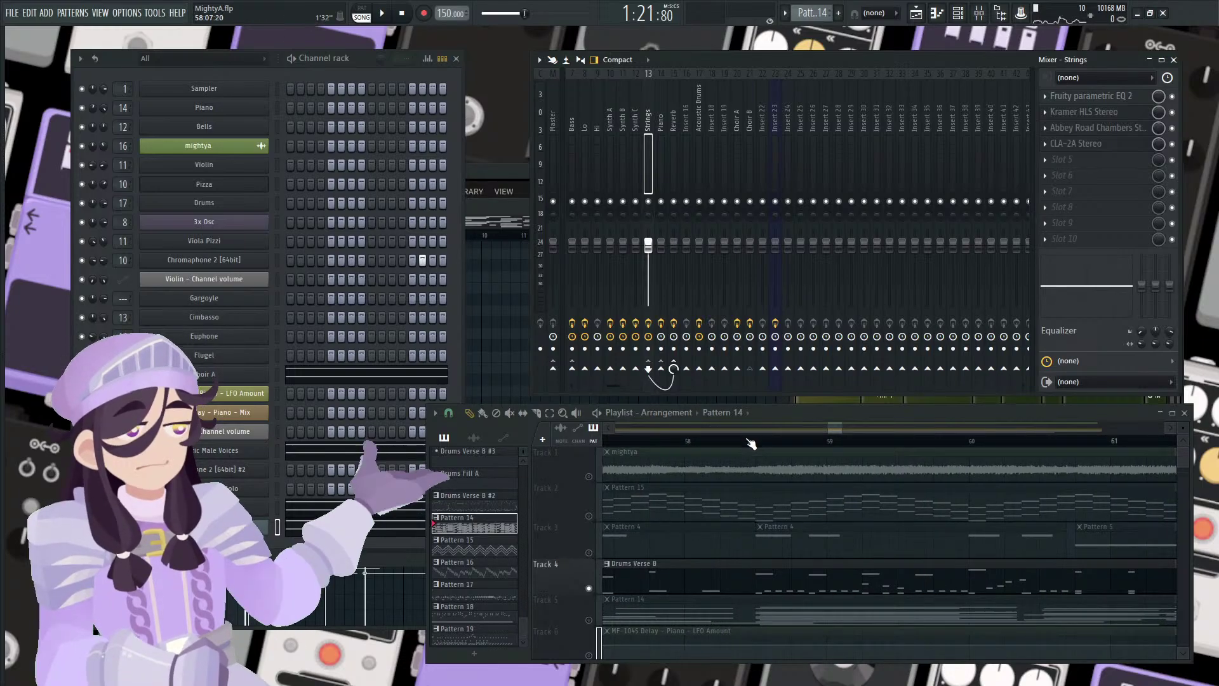
left_click(758, 442)
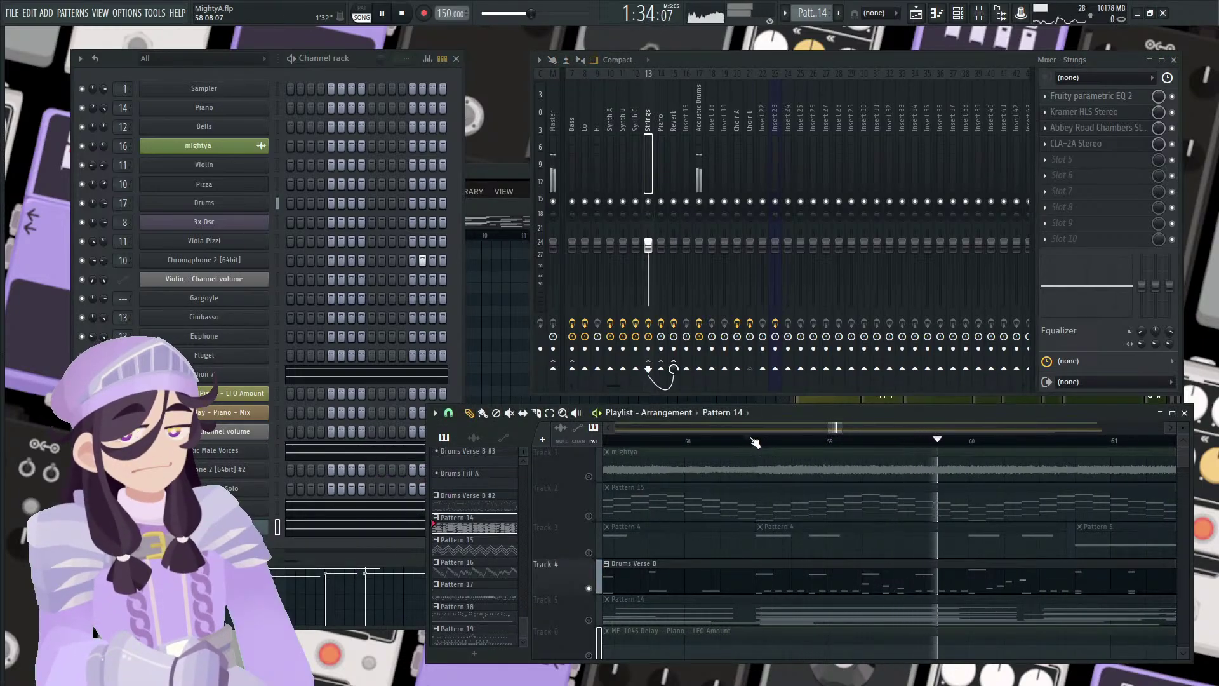
key("space")
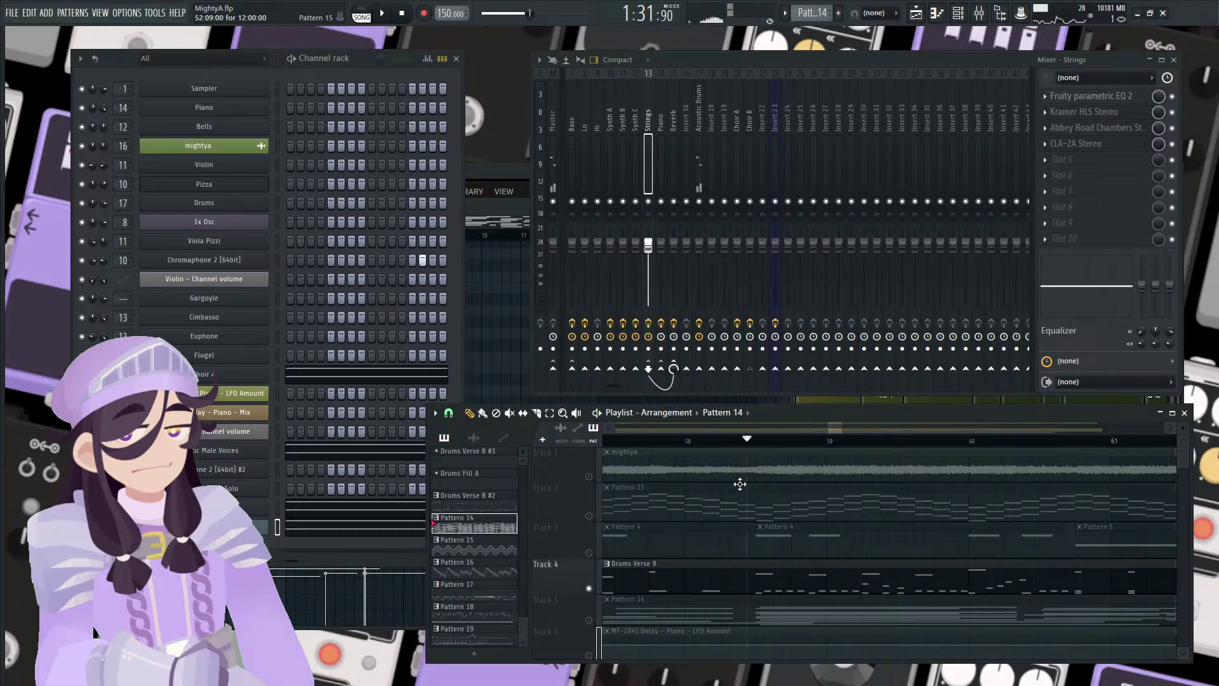
scroll(740, 493, "down", 10)
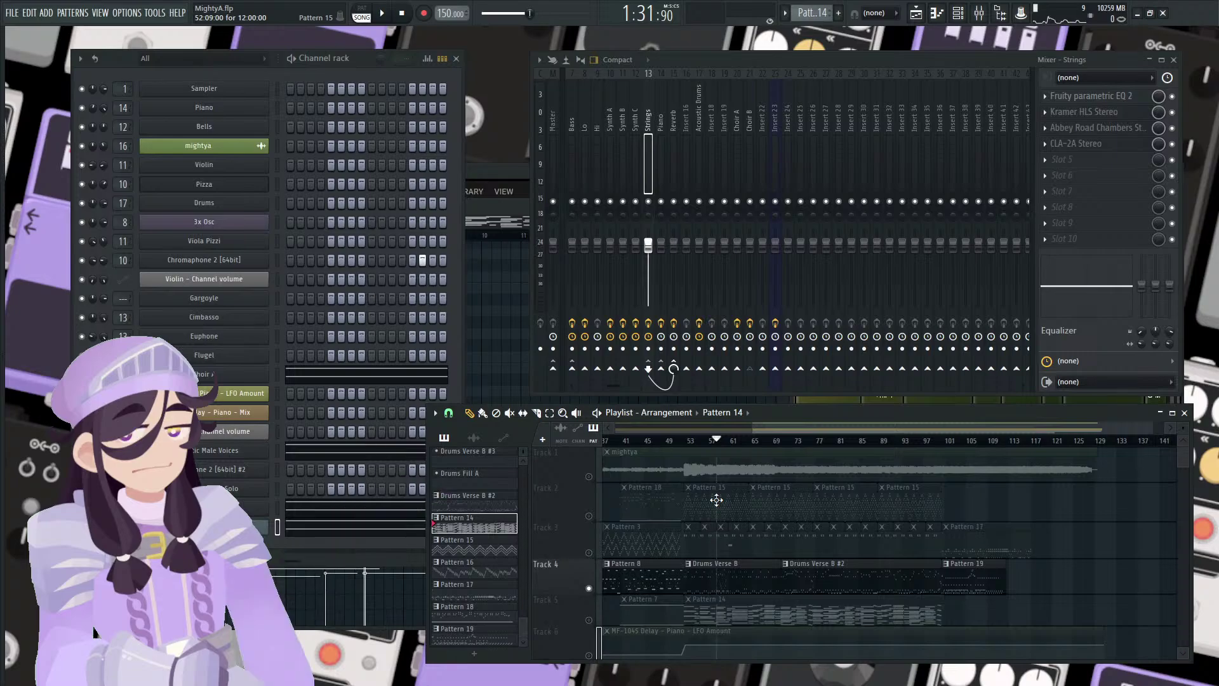
key("space")
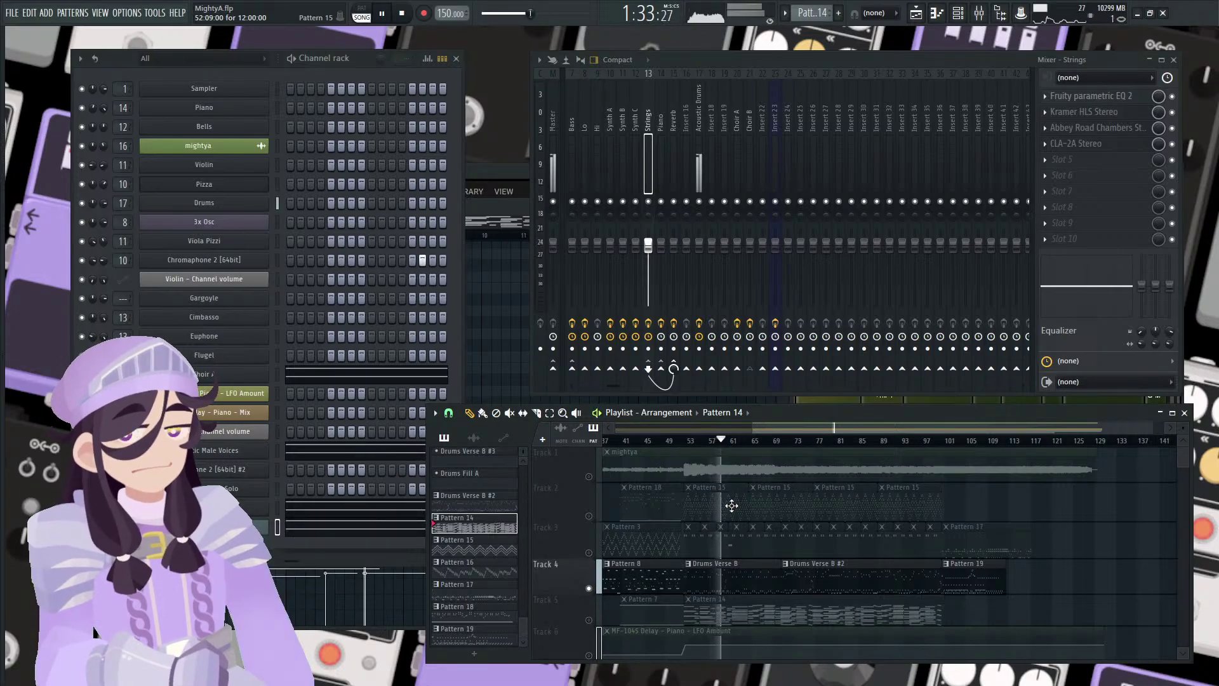
key("space")
left_click(761, 442)
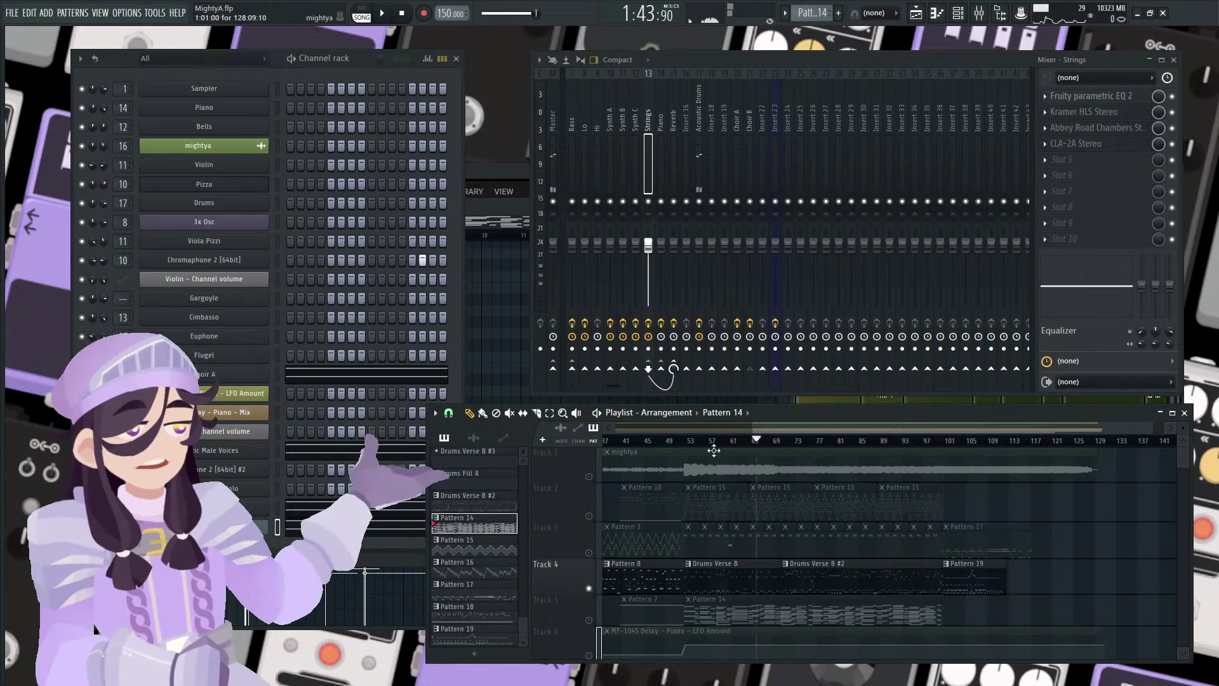
Solo Track 2 in the playlist and play Pattern 15 from about bar 58
right_click(589, 513)
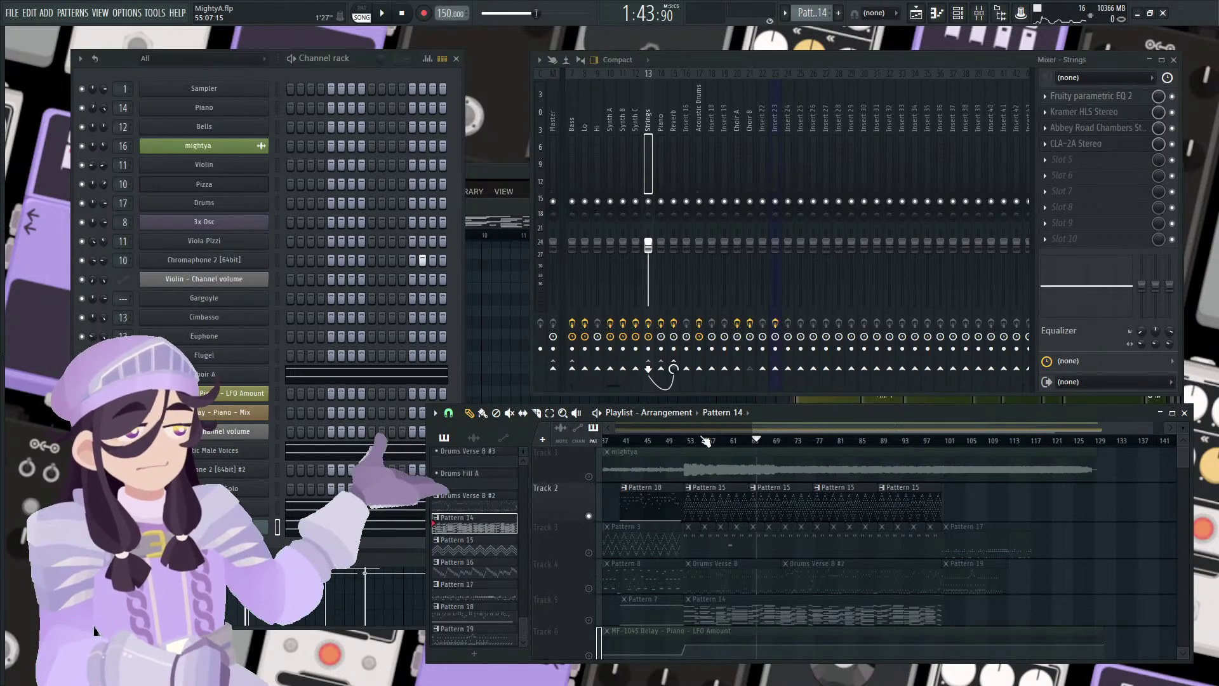
left_click(715, 441)
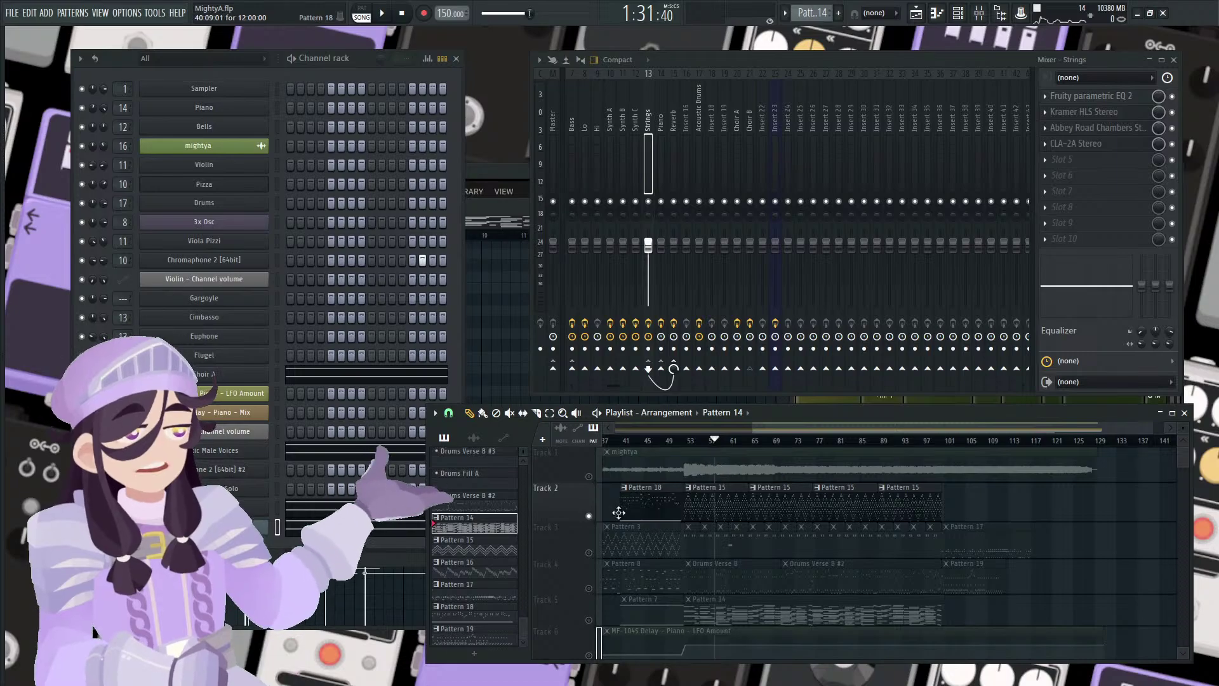
key("space")
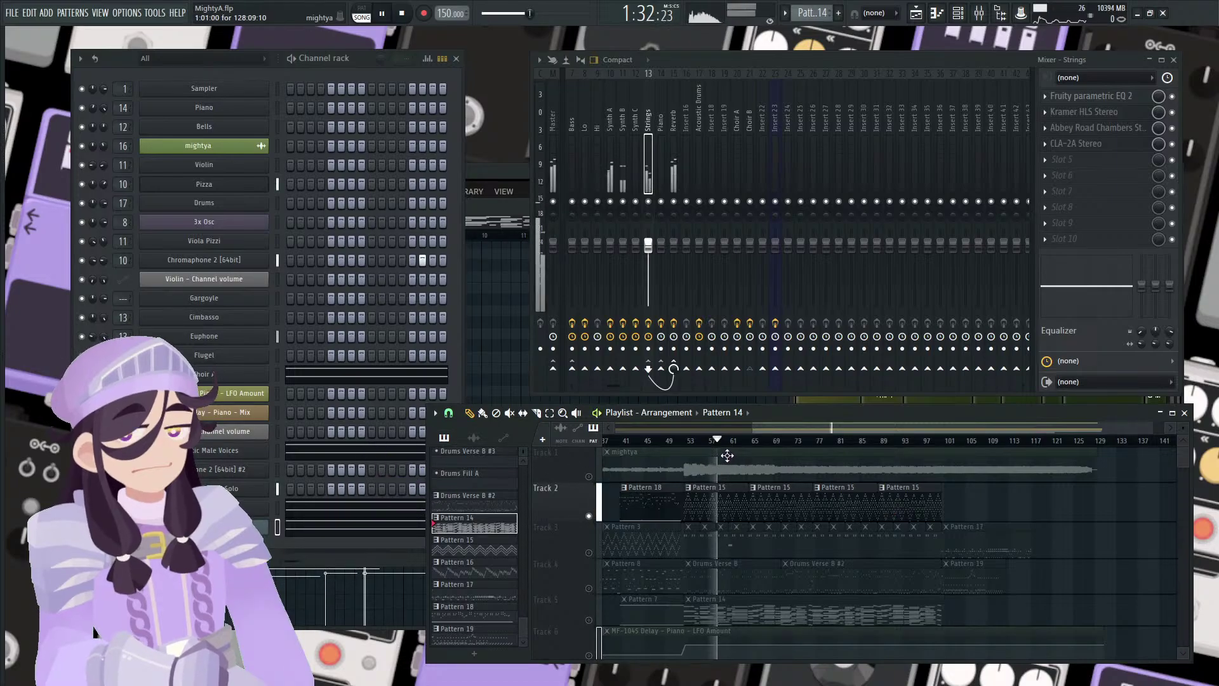
scroll(724, 456, "down", 1)
key("space")
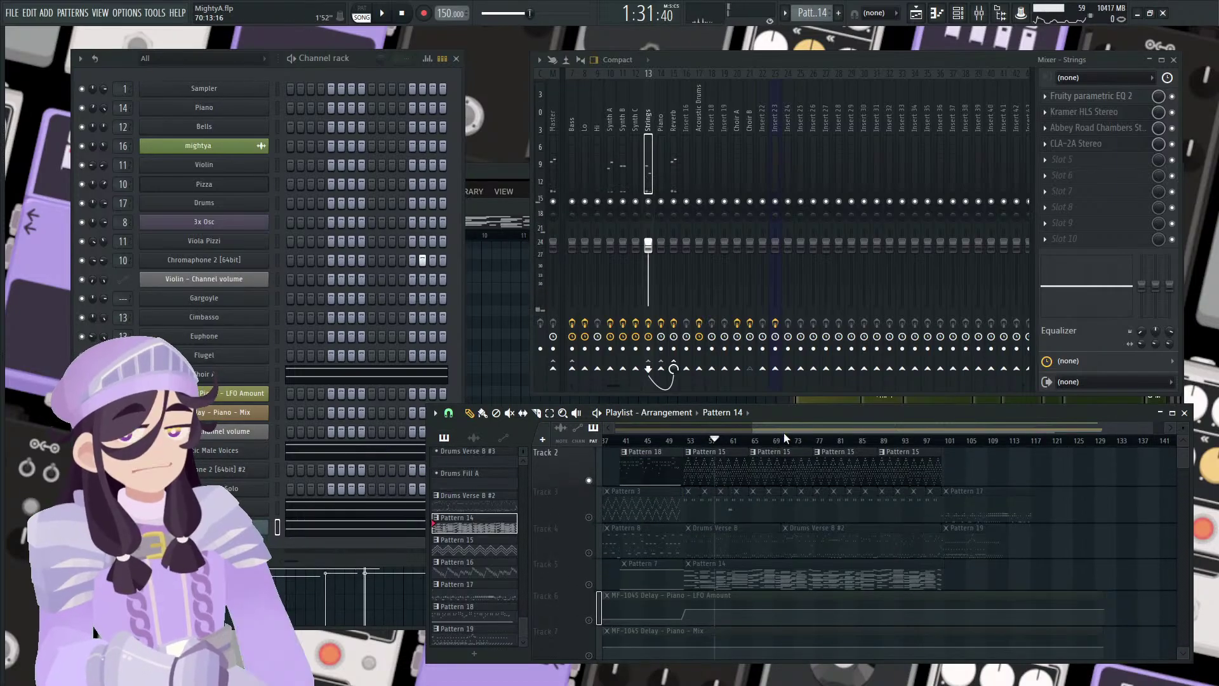
Unsolo the playlist tracks and delete the mightya audio clip from Track 1
scroll(660, 506, "down", 6)
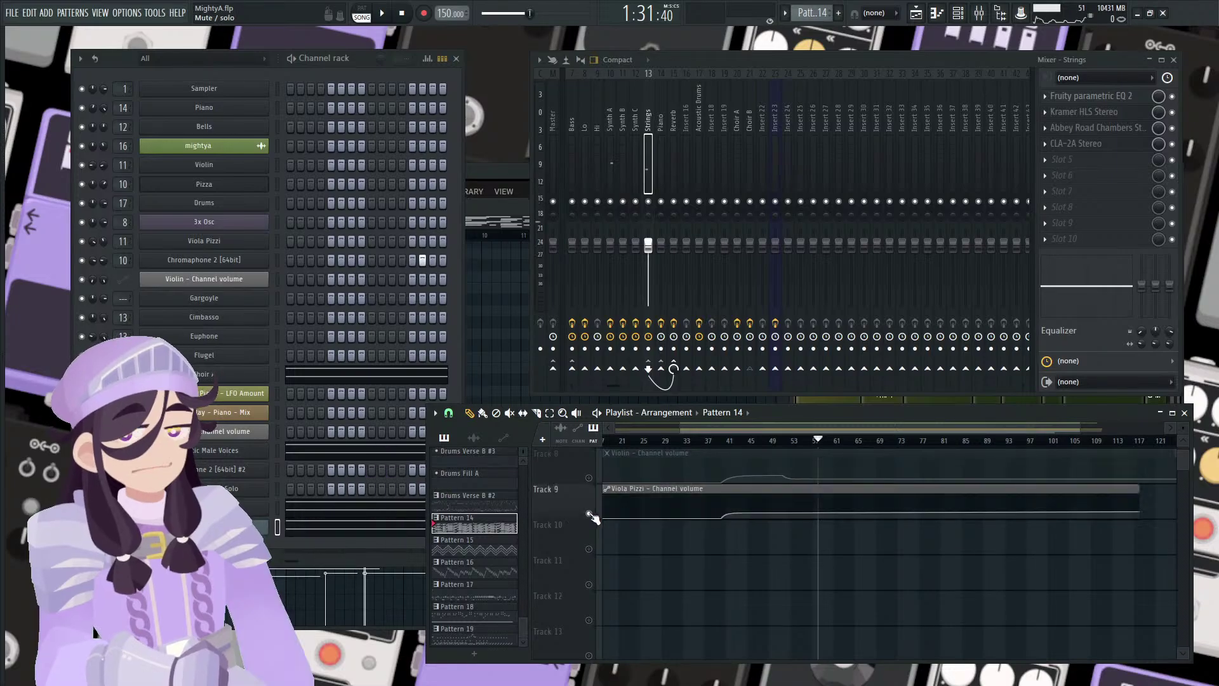
scroll(596, 516, "up", 7)
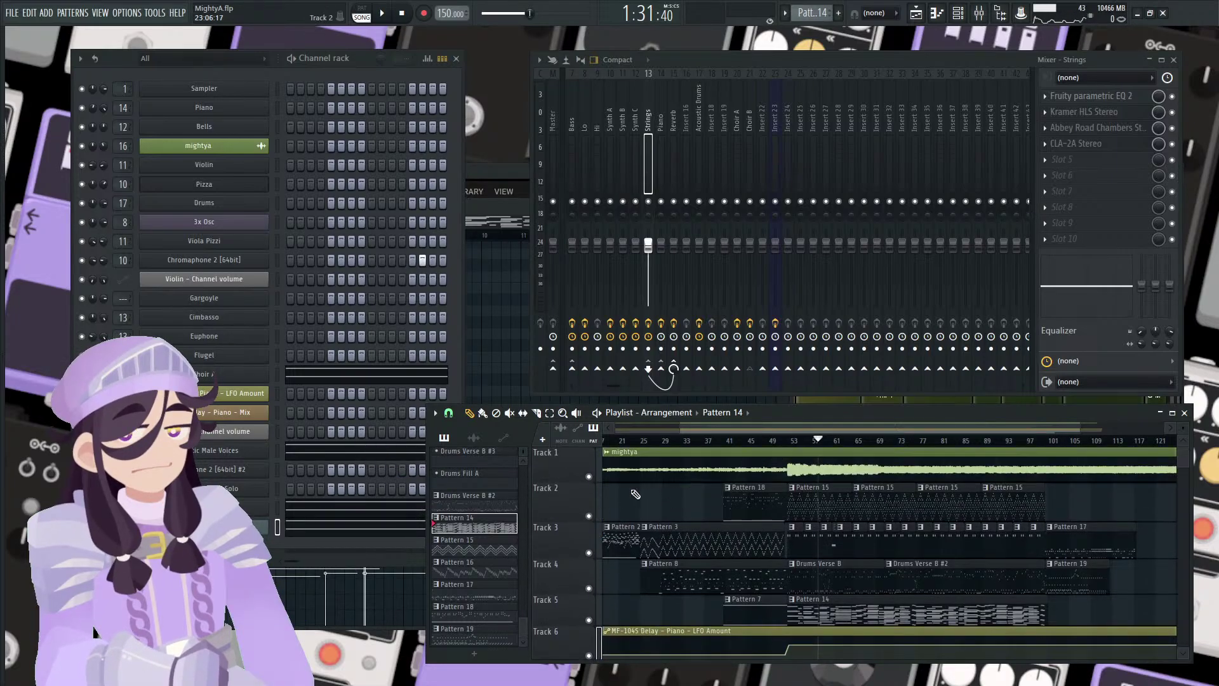
right_click(669, 467)
Cue the arrangement at bar 28 and at bar 45, and play the song with the channel rack in view
scroll(723, 448, "left", 4)
left_click_drag(717, 446, 753, 448)
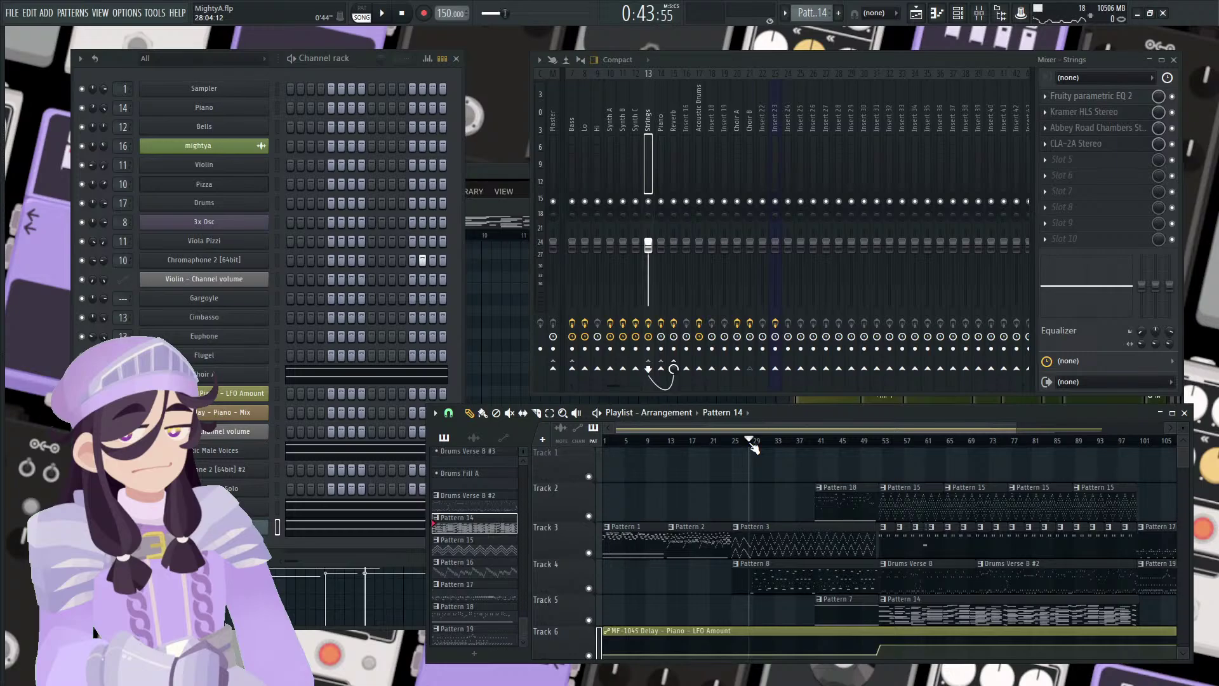
left_click_drag(990, 497, 675, 456)
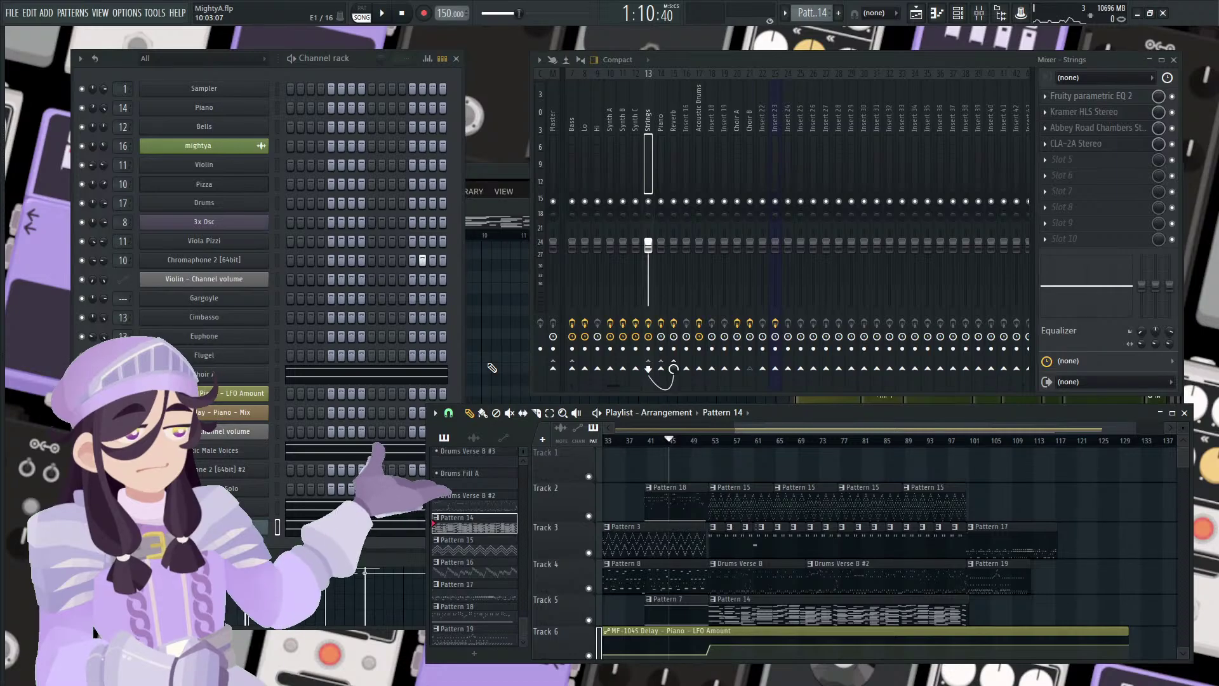
key("F7")
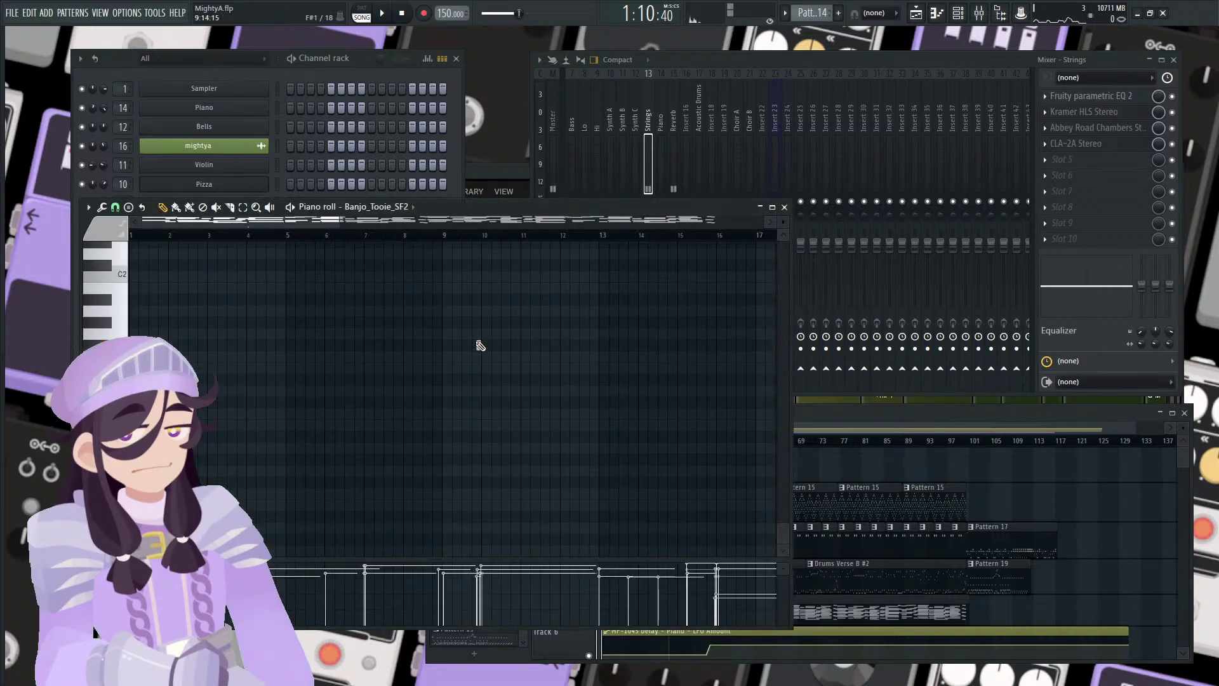
key("F6")
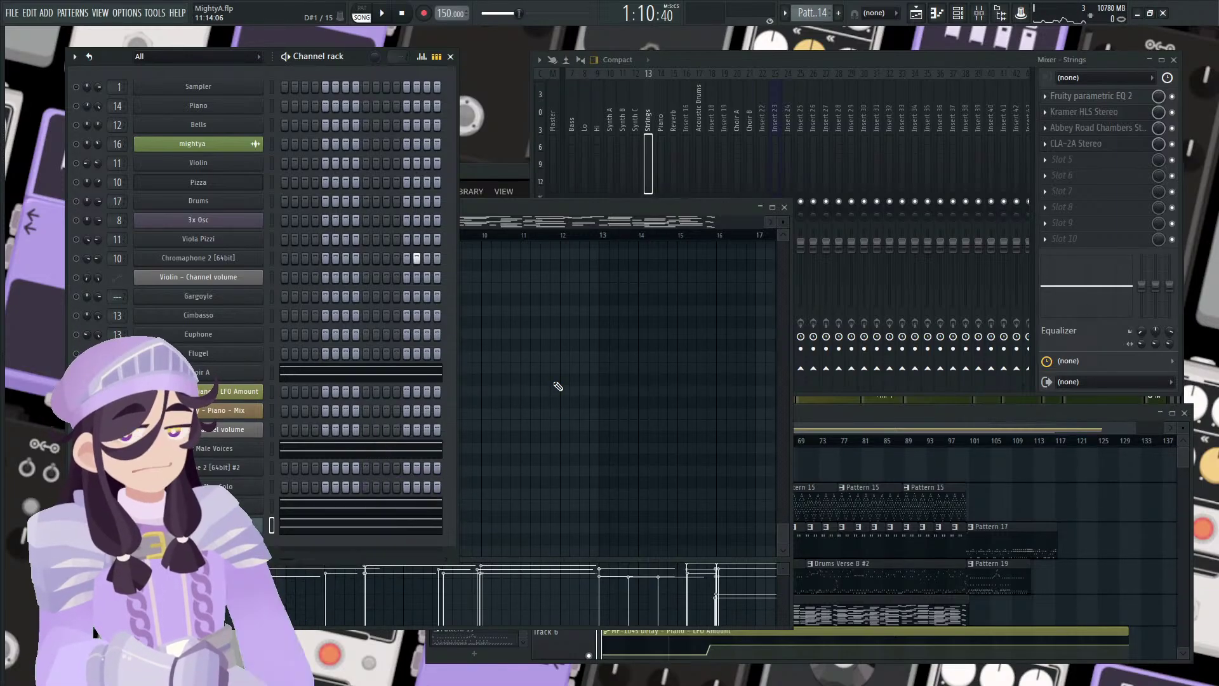
key("space")
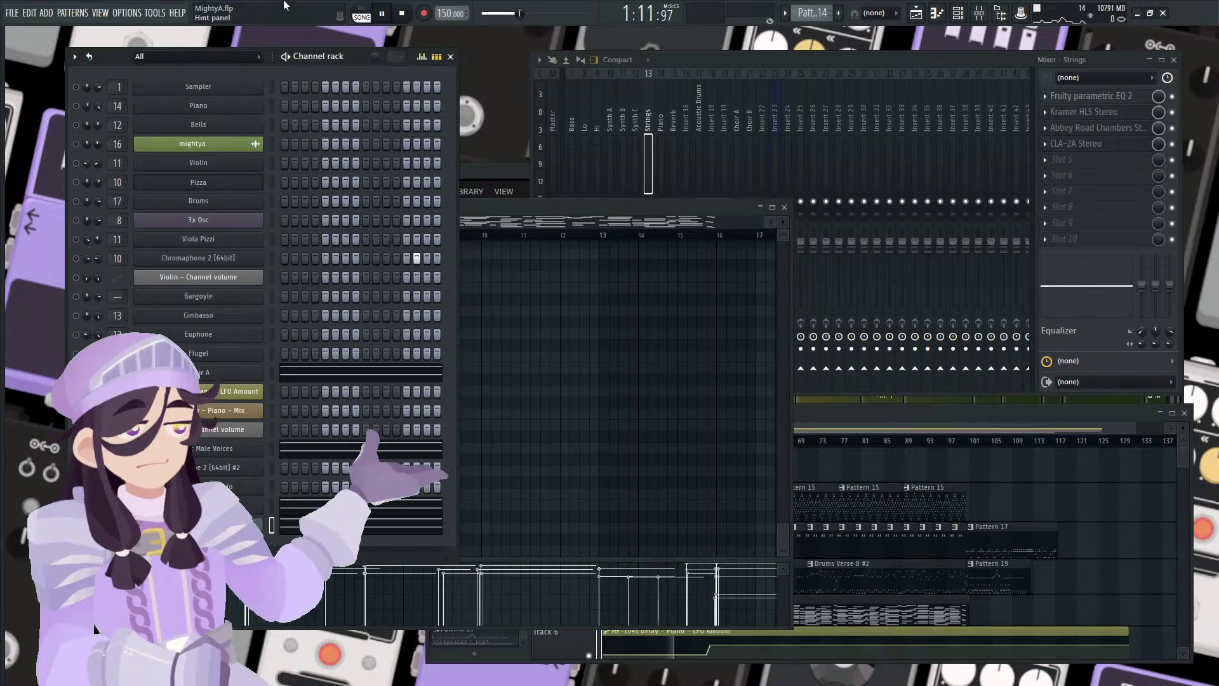
Switch to pattern mode and examine the Banjo_Tooie_SF2 notes in Pattern 14's piano roll up to the C5 range
left_click(362, 17)
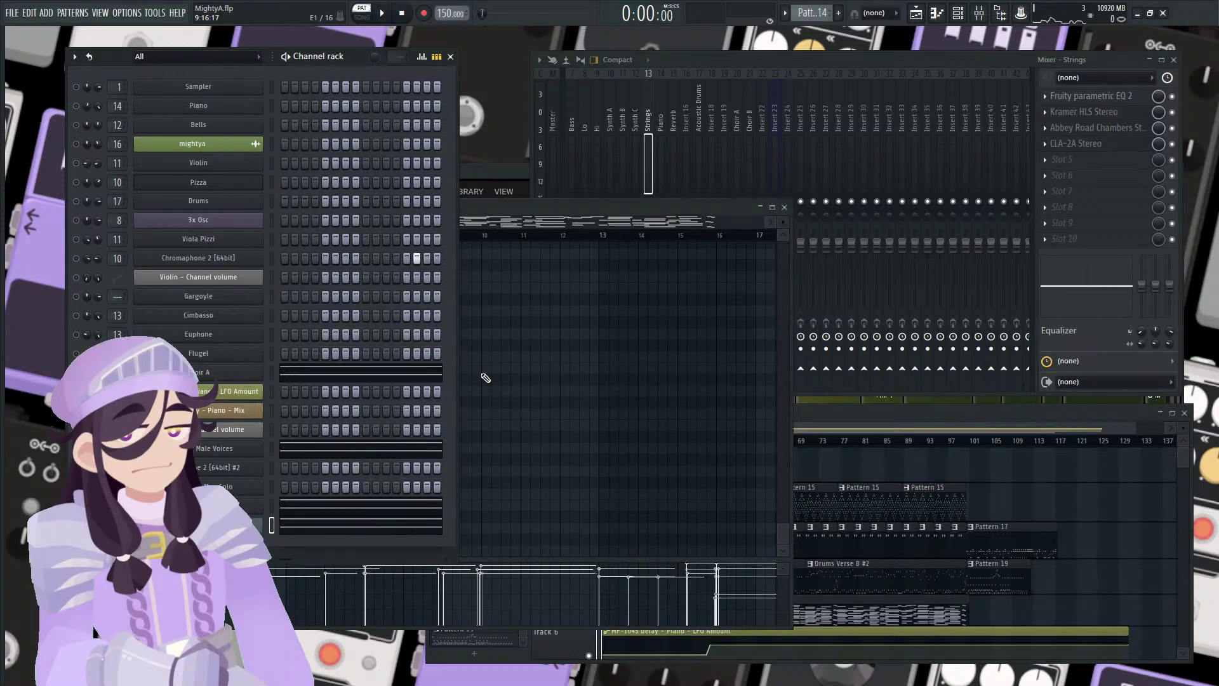
left_click(483, 381)
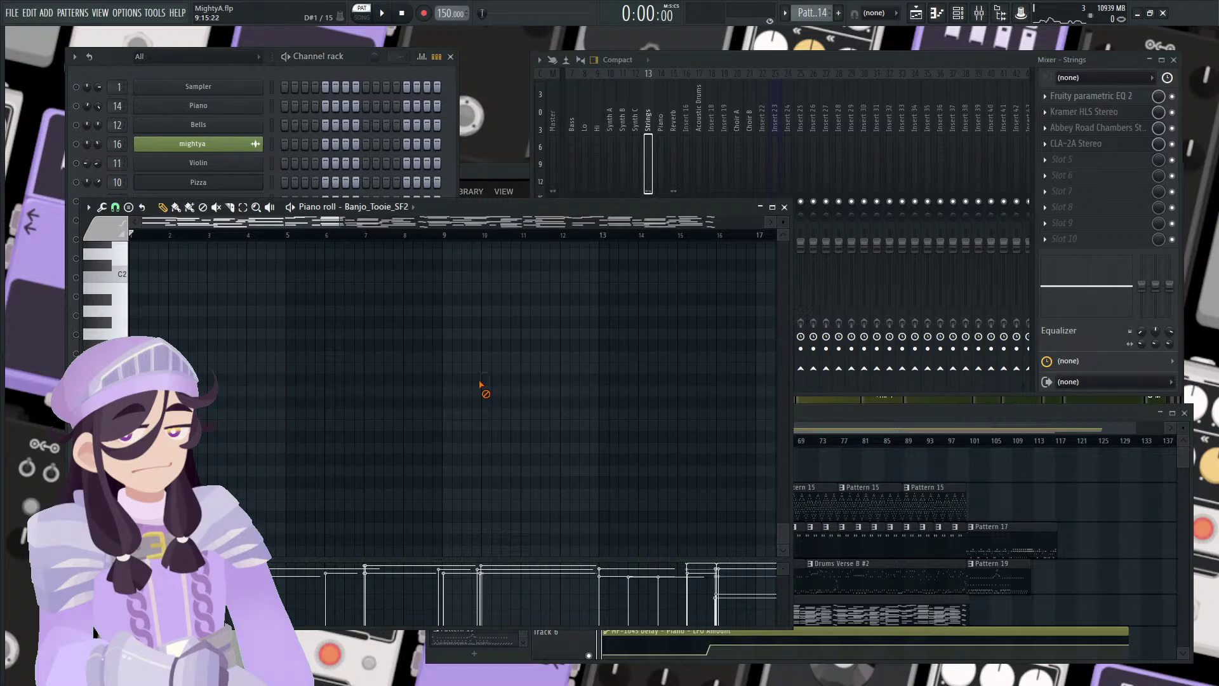
scroll(484, 391, "up", 5)
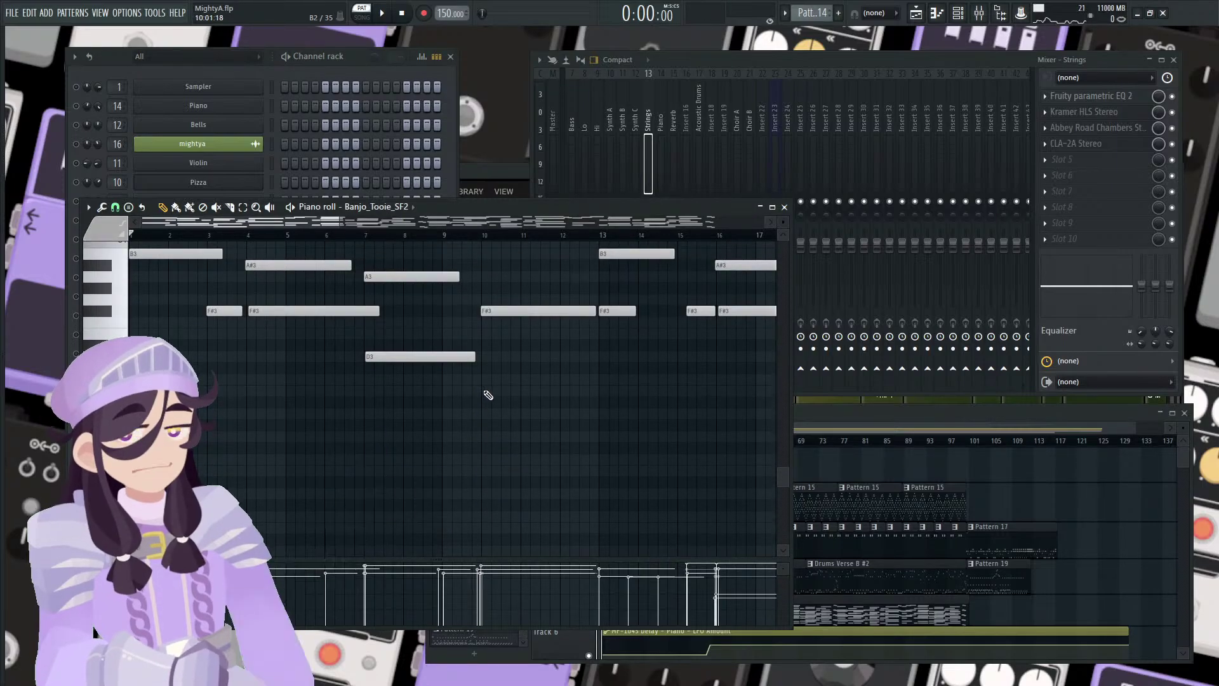
scroll(489, 399, "up", 3)
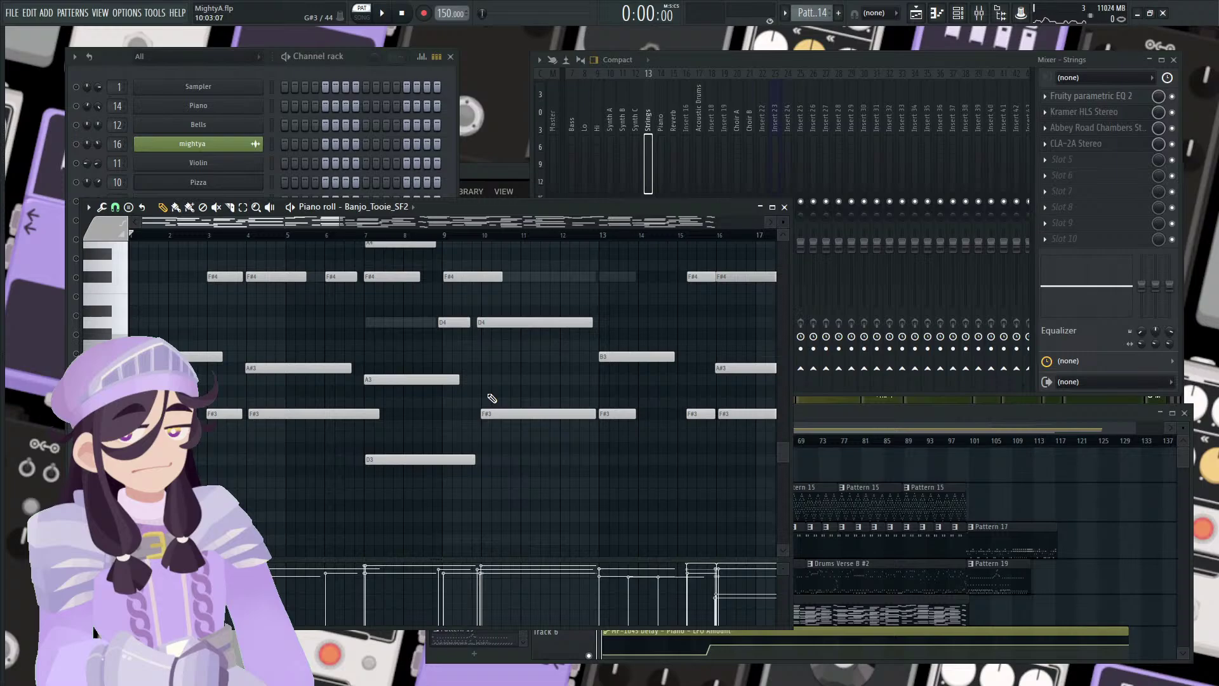
scroll(487, 450, "up", 2)
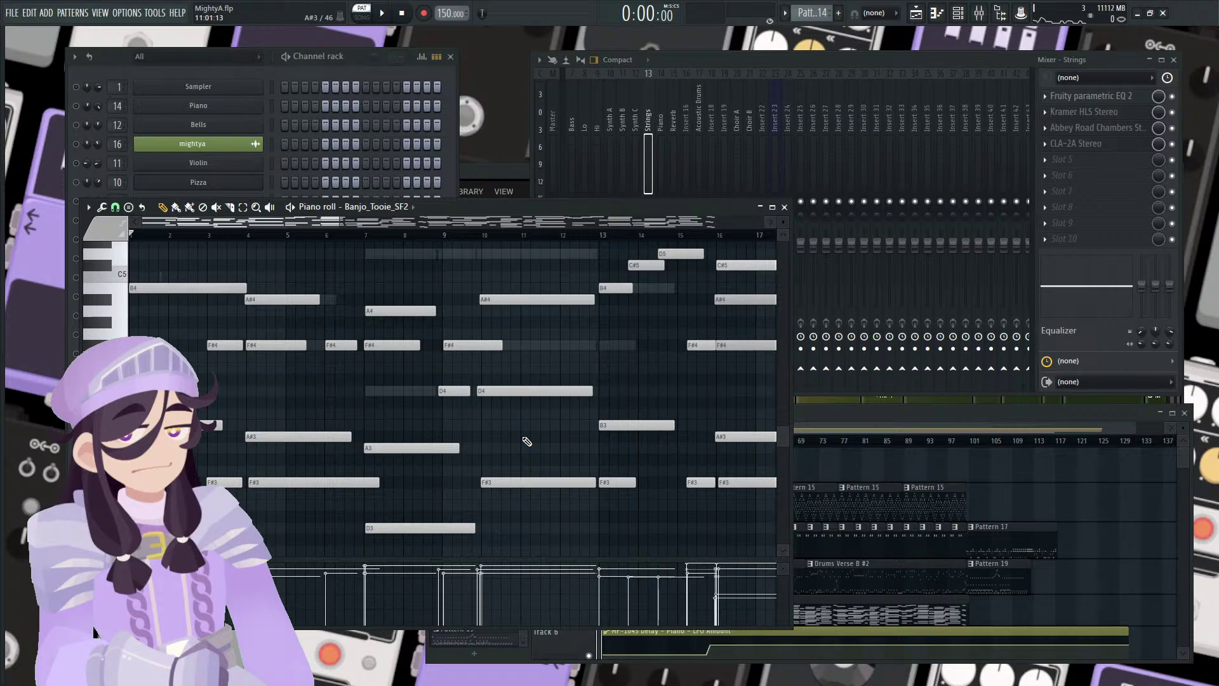
Open the Banjo_Tooie_SF2 channel's SoundFont Player and place its window beside the channel rack
left_click_drag(319, 62, 334, 63)
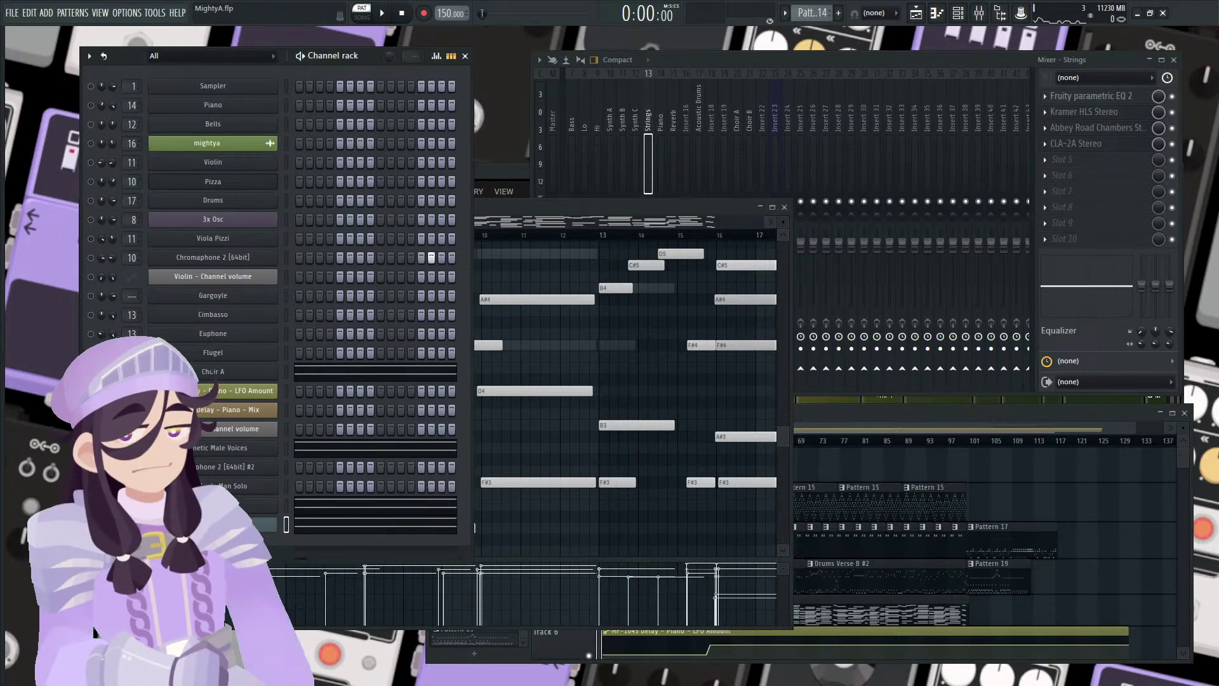
left_click(245, 524)
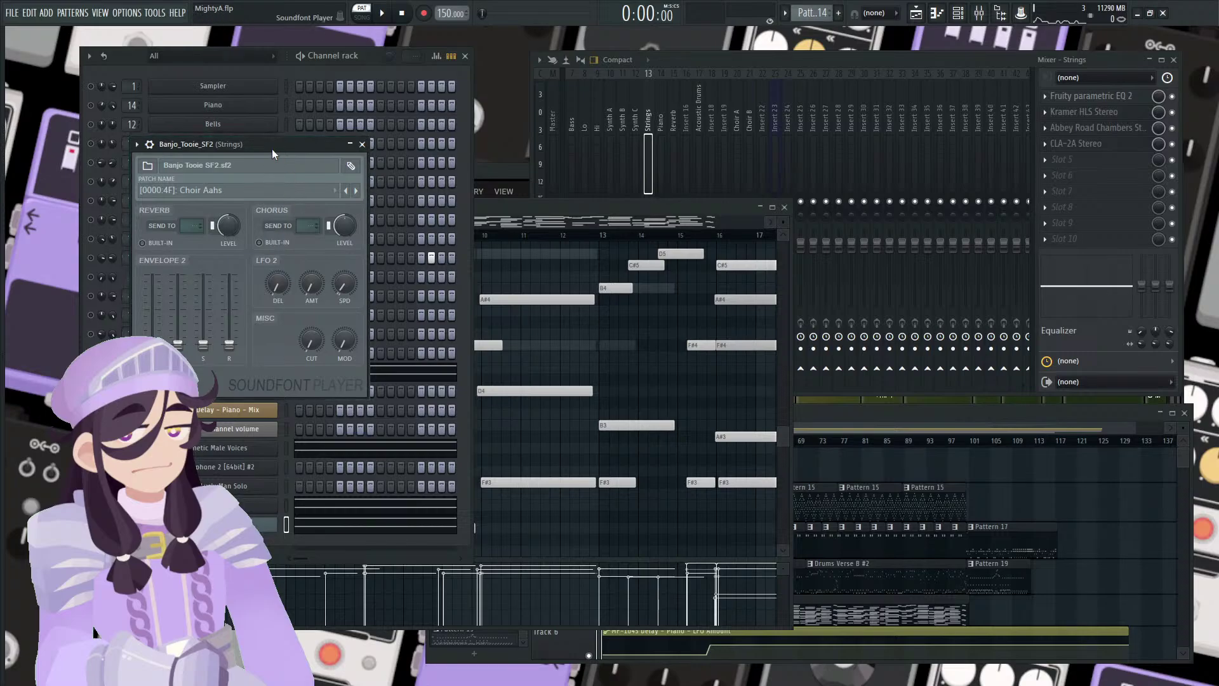
left_click_drag(272, 150, 660, 242)
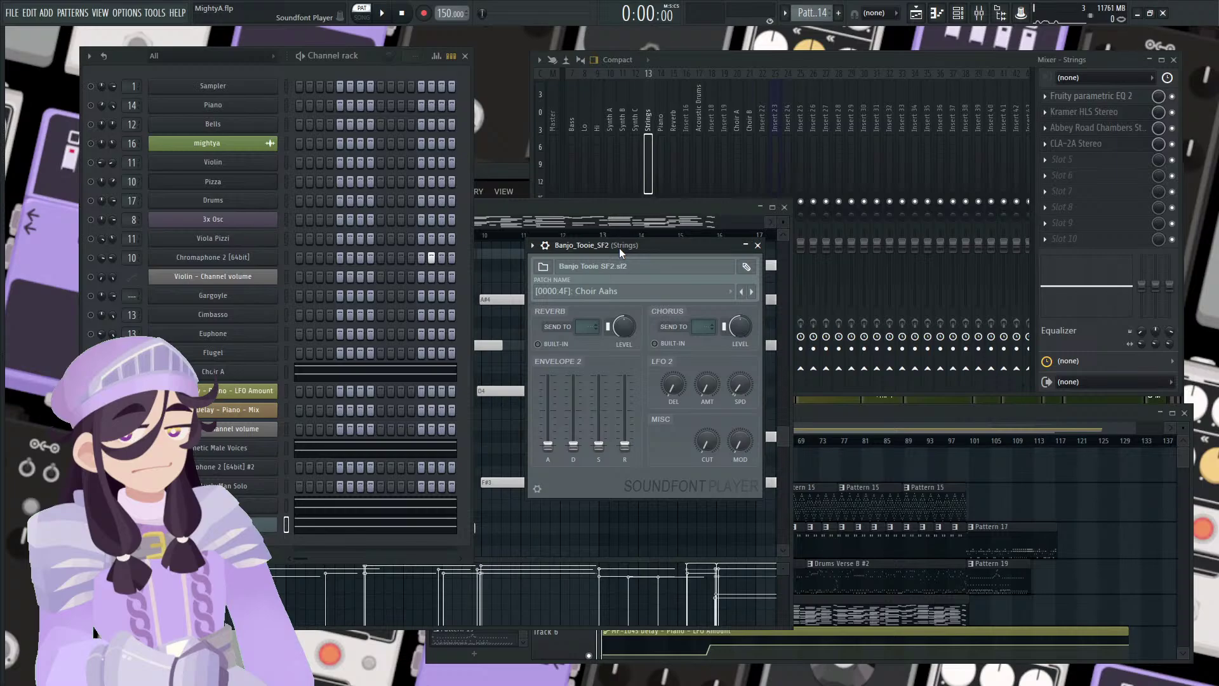
left_click_drag(618, 247, 644, 230)
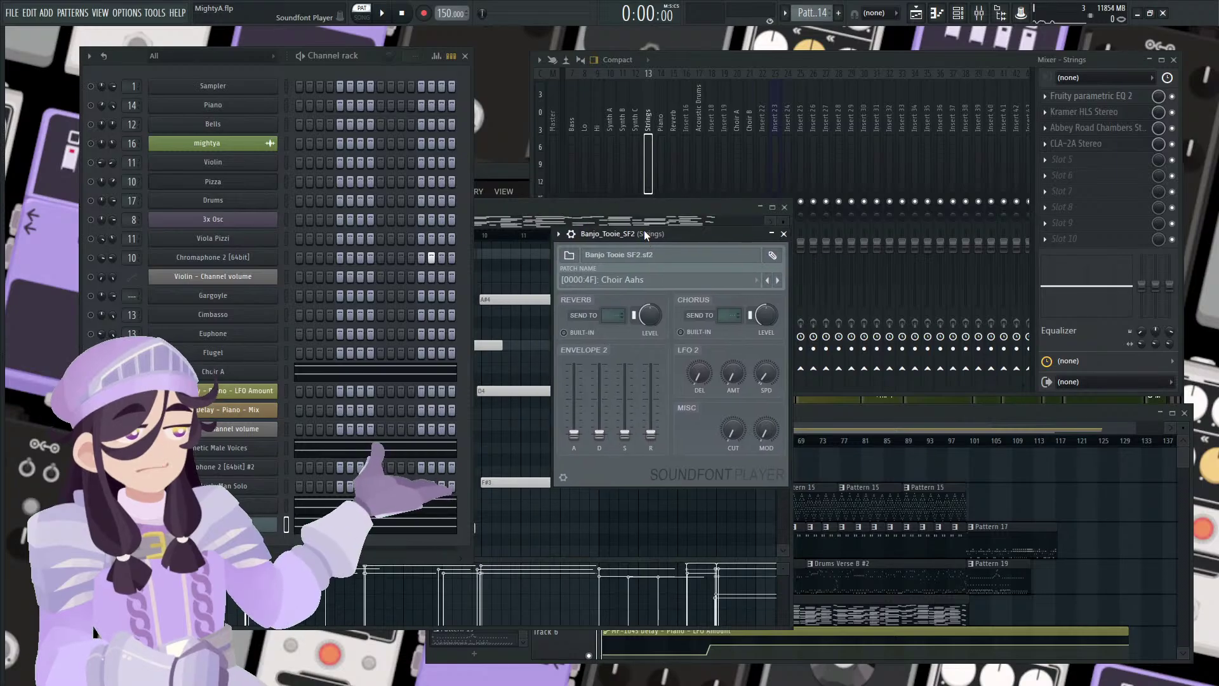
Look through the playlist tracks and the pattern list, and select Pattern 19
left_click(830, 416)
scroll(635, 508, "down", 4)
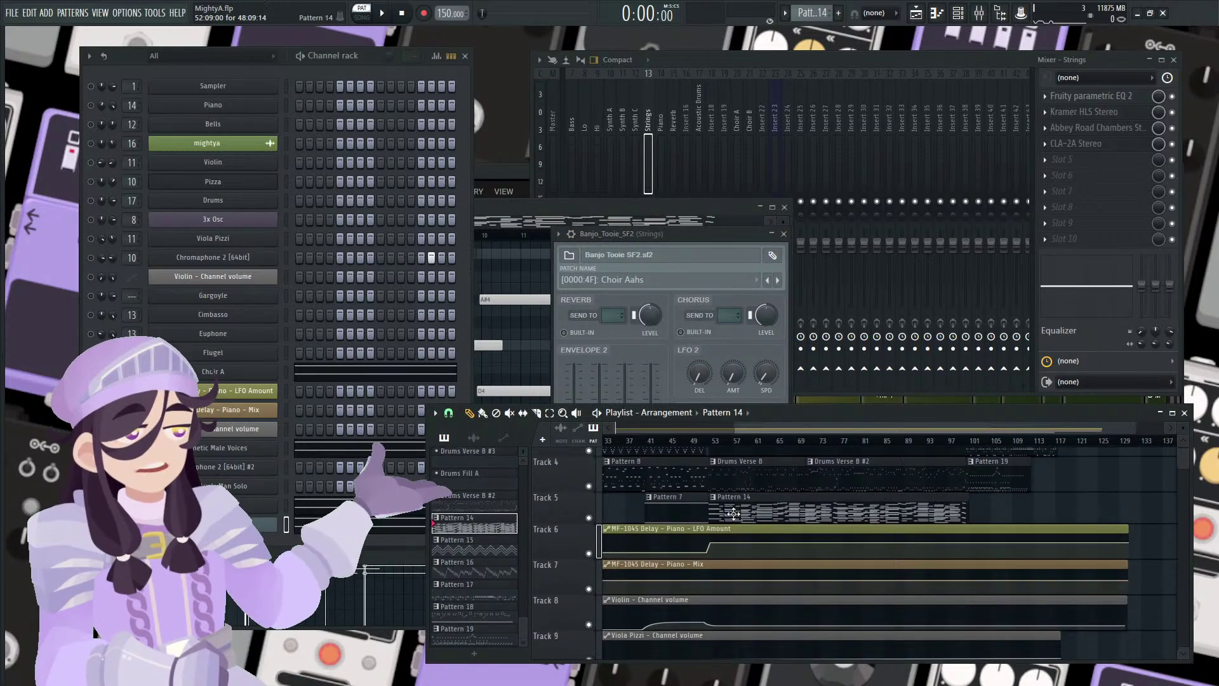
scroll(501, 501, "up", 6)
scroll(571, 483, "up", 4)
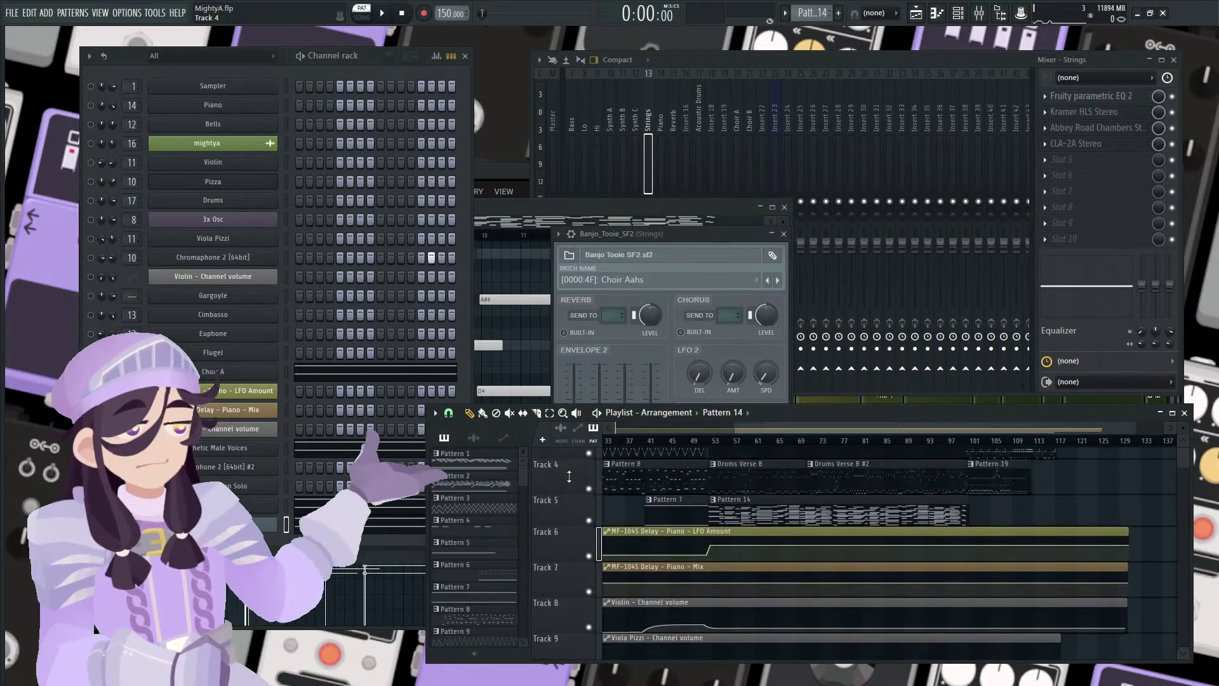
scroll(495, 479, "down", 6)
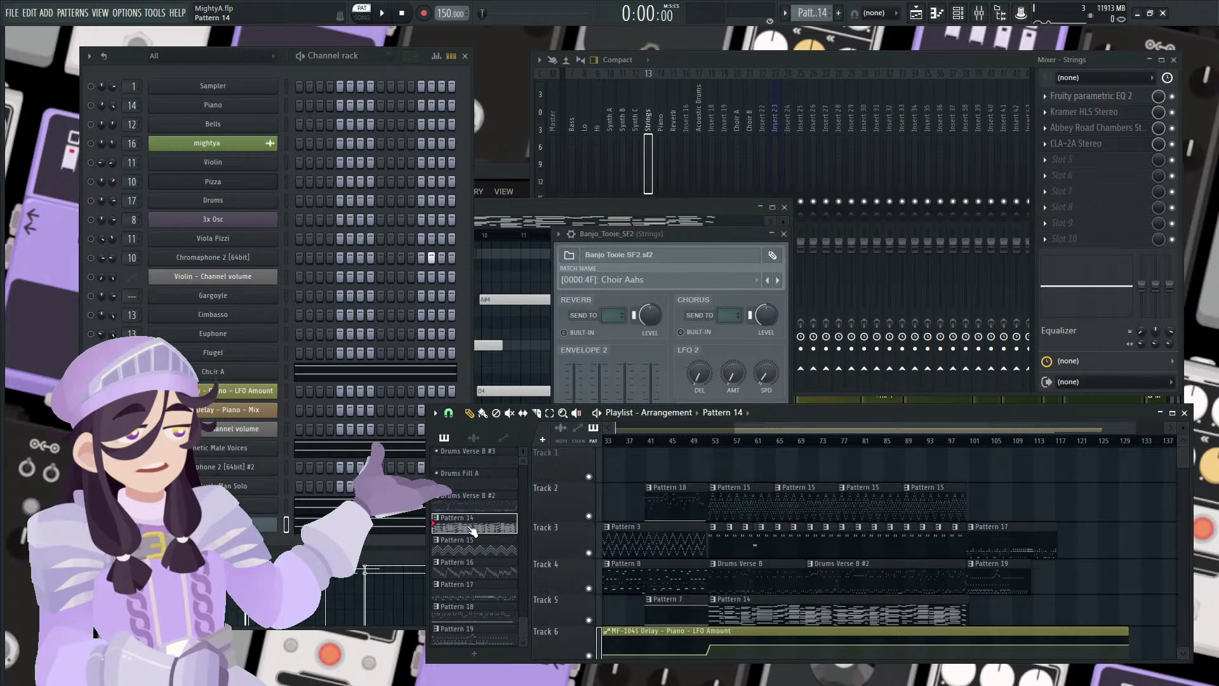
left_click(481, 640)
scroll(468, 571, "up", 5)
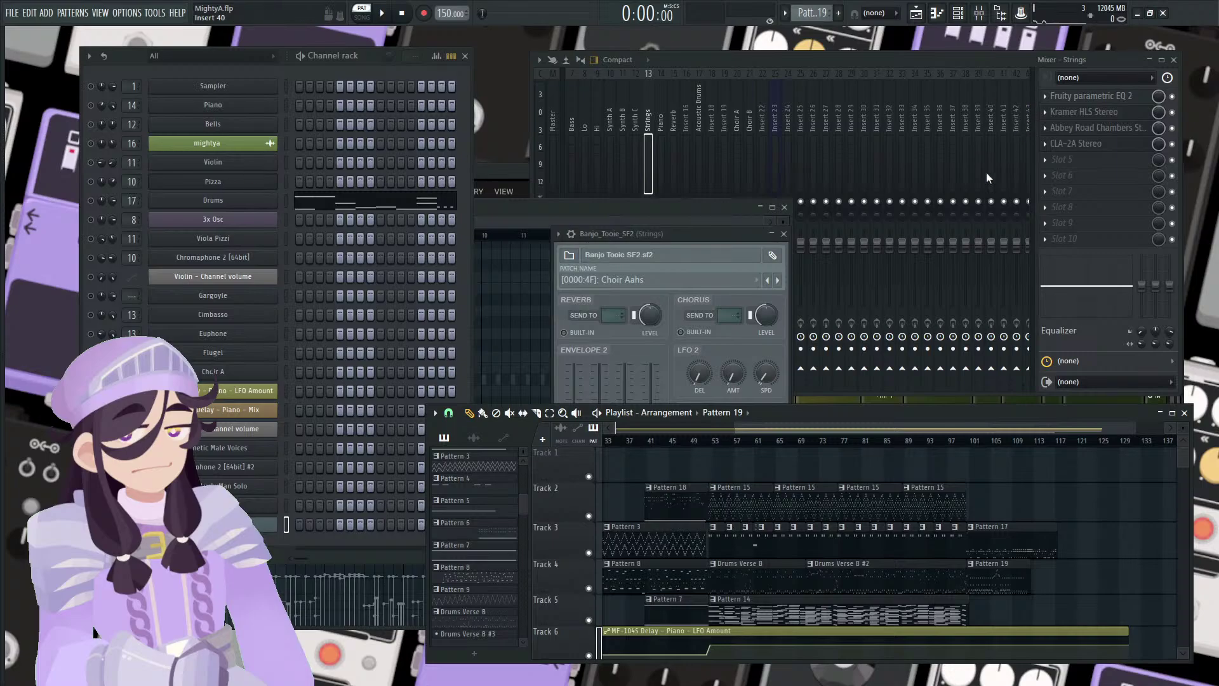
Examine the automation clips on Tracks 6 to 9, selecting the MF-104S Delay LFO Amount clip and the Mix clip
scroll(550, 515, "down", 5)
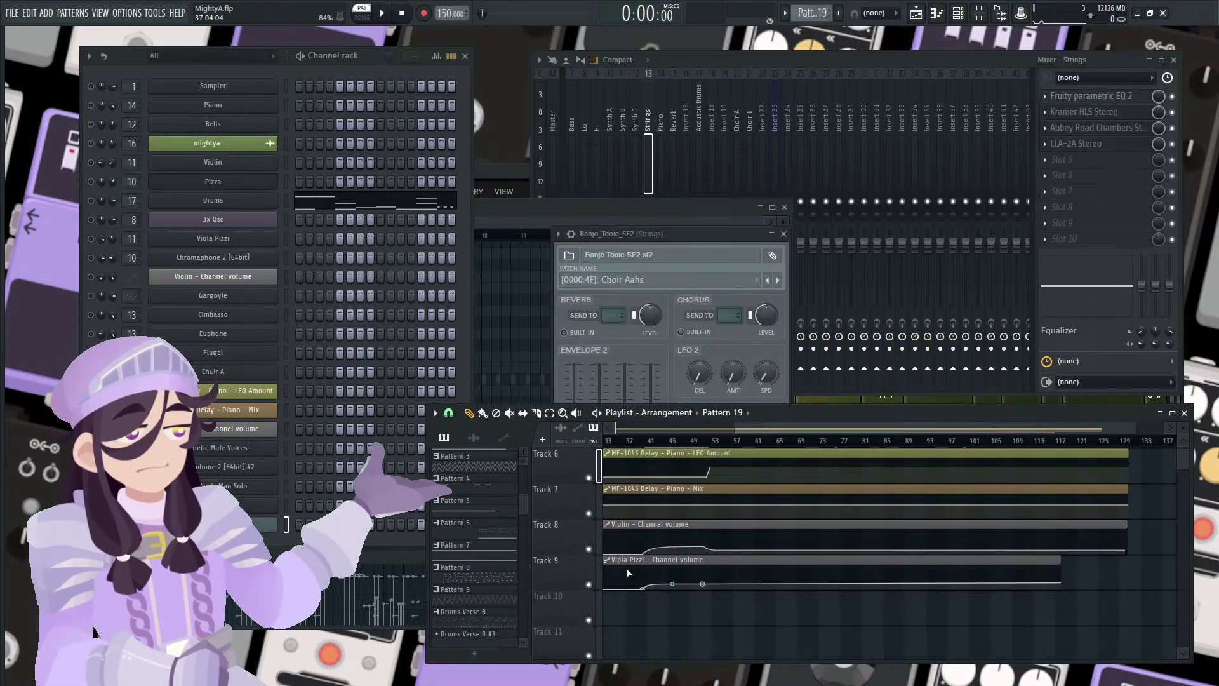
scroll(768, 527, "up", 1)
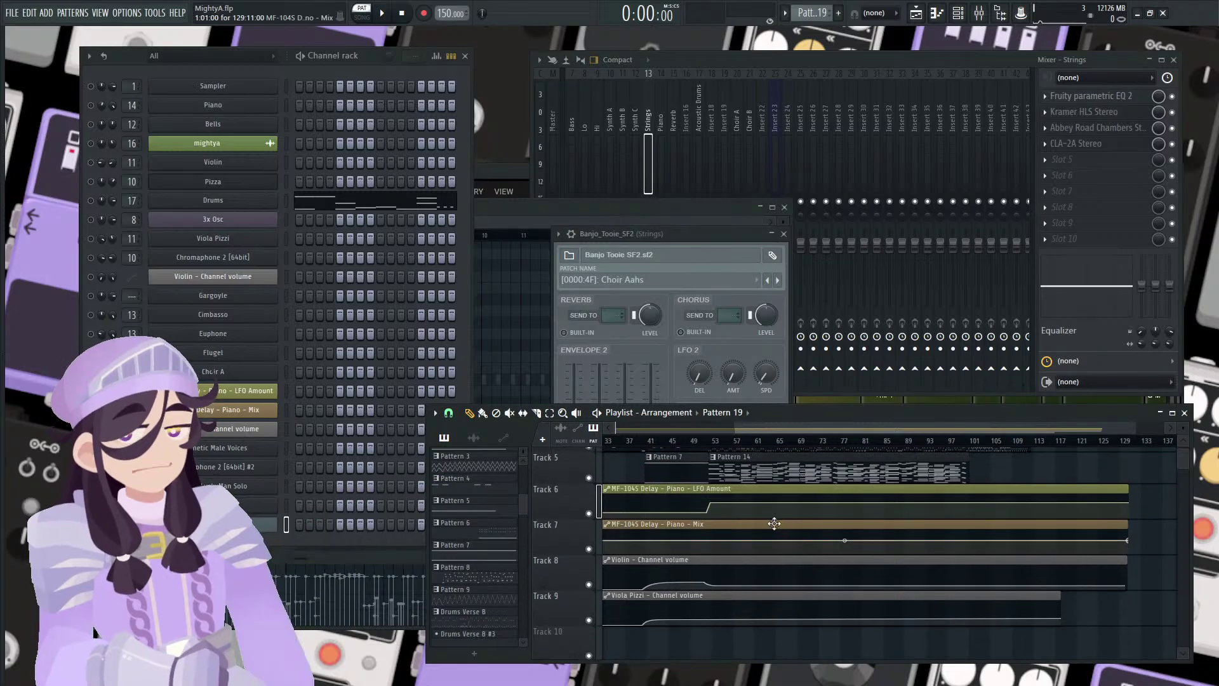
left_click(749, 486)
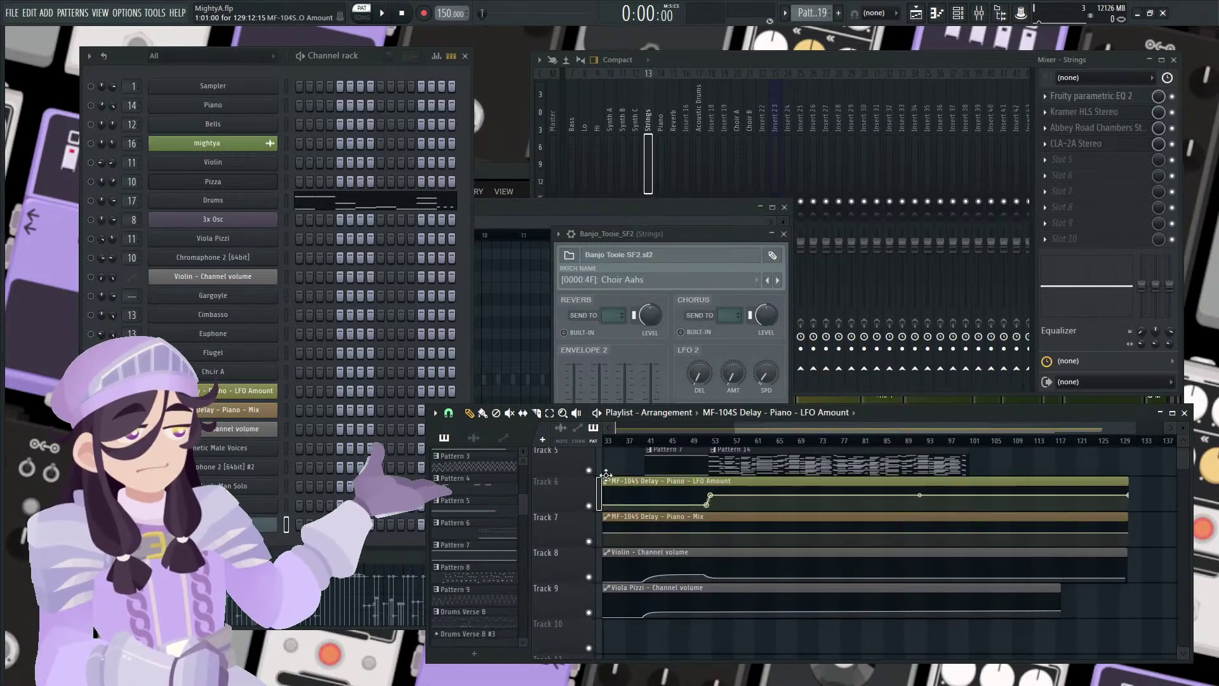
left_click(798, 513)
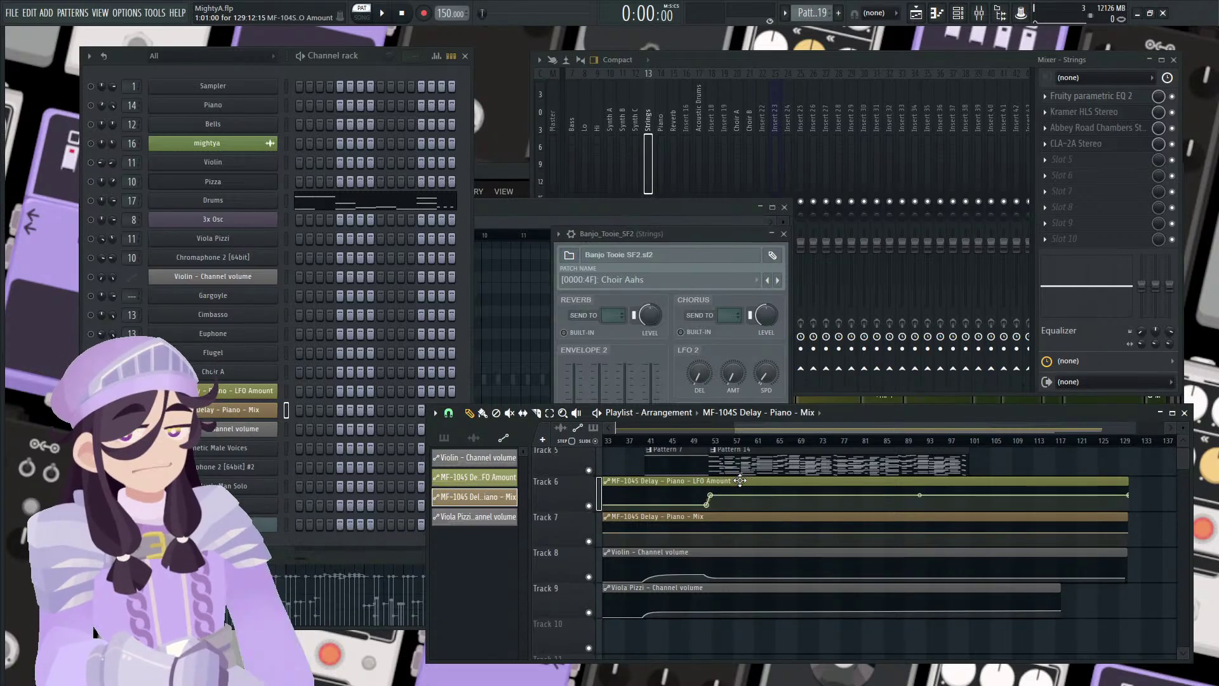
Shift the MF-104S Delay - Piano - LFO Amount clip on Track 6 to start at about bar 7
scroll(740, 481, "down", 2)
left_click(673, 482)
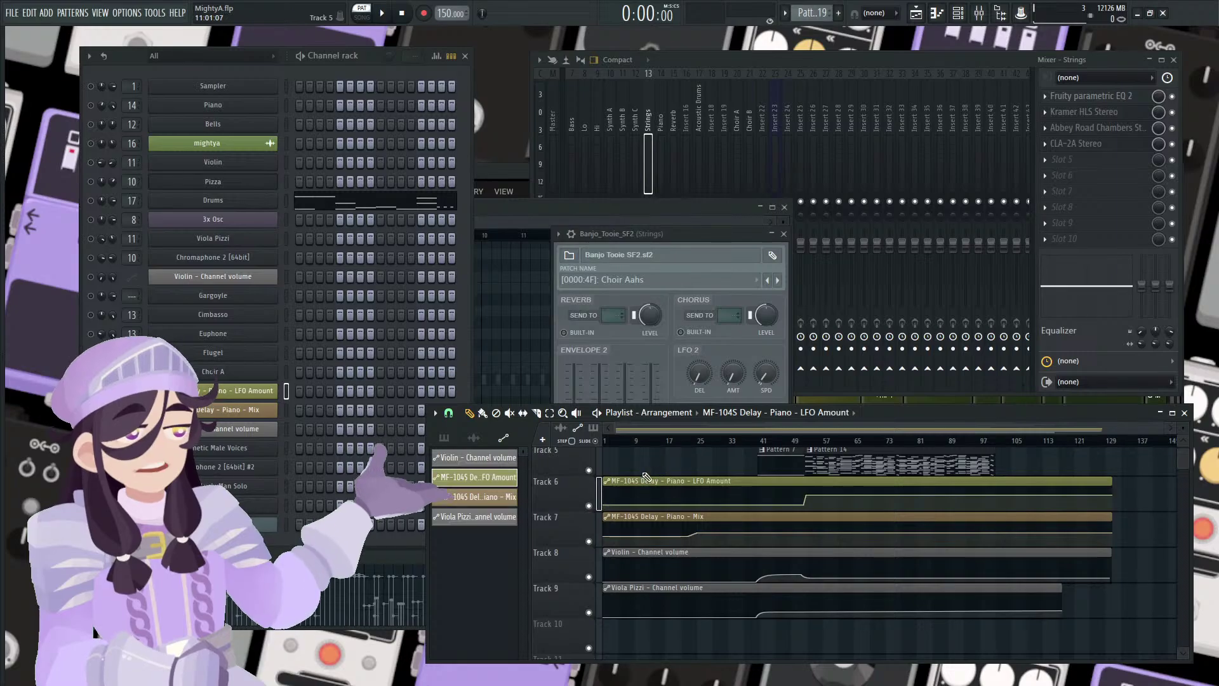
left_click_drag(653, 478, 673, 479)
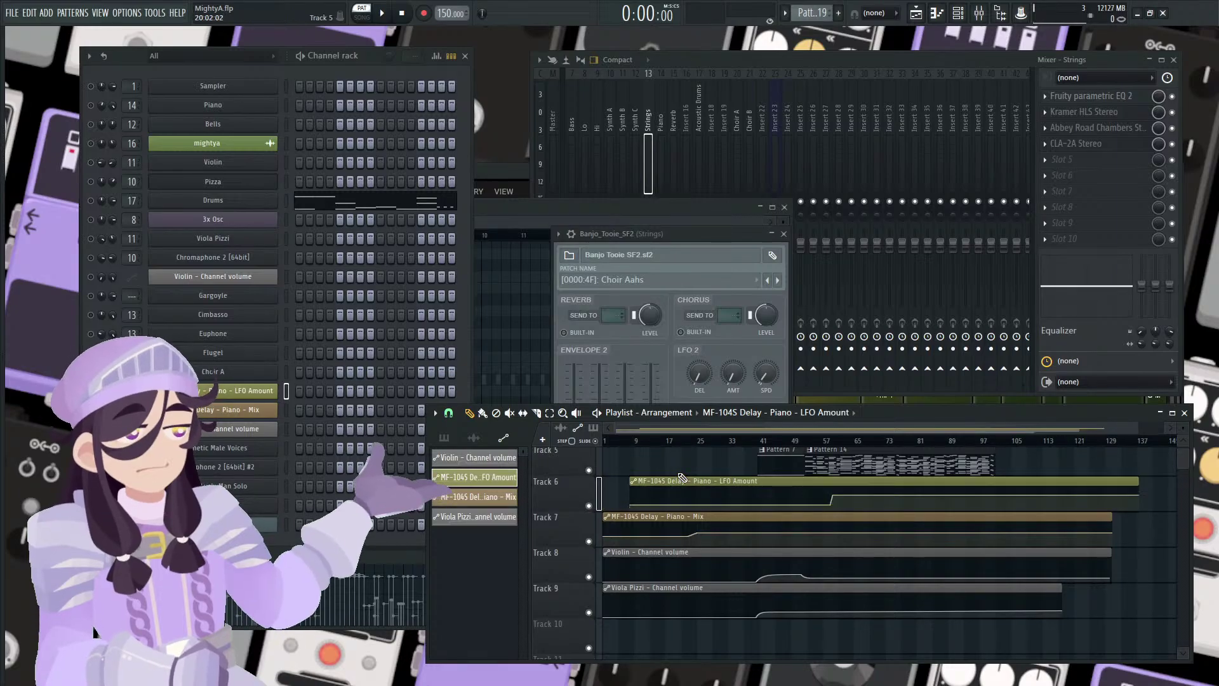
scroll(674, 479, "up", 4)
scroll(650, 471, "down", 3)
scroll(623, 503, "up", 3)
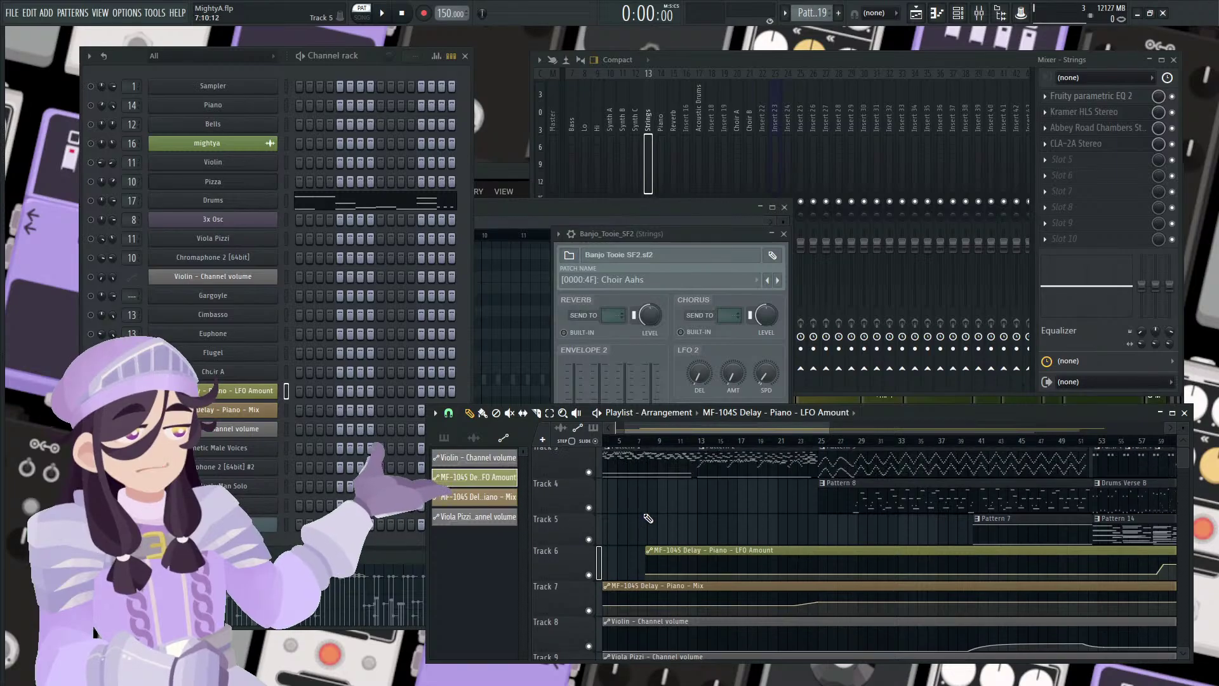
scroll(660, 486, "up", 1)
scroll(642, 450, "down", 3)
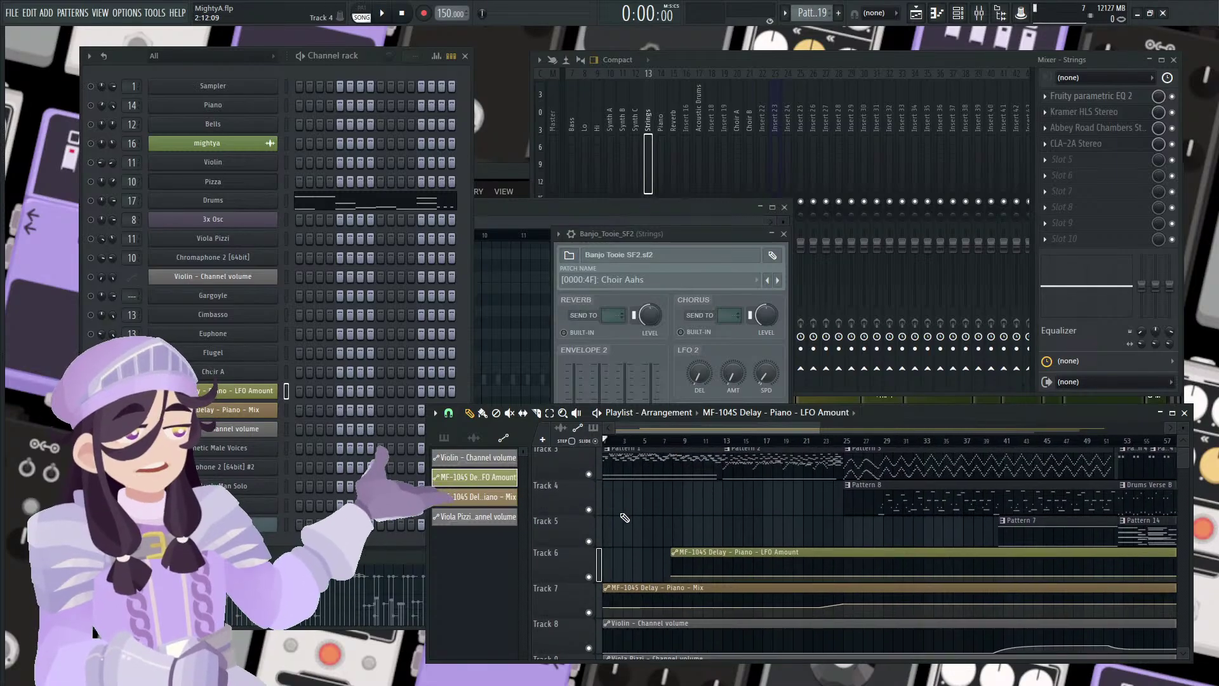
scroll(619, 536, "down", 1)
scroll(621, 539, "up", 1)
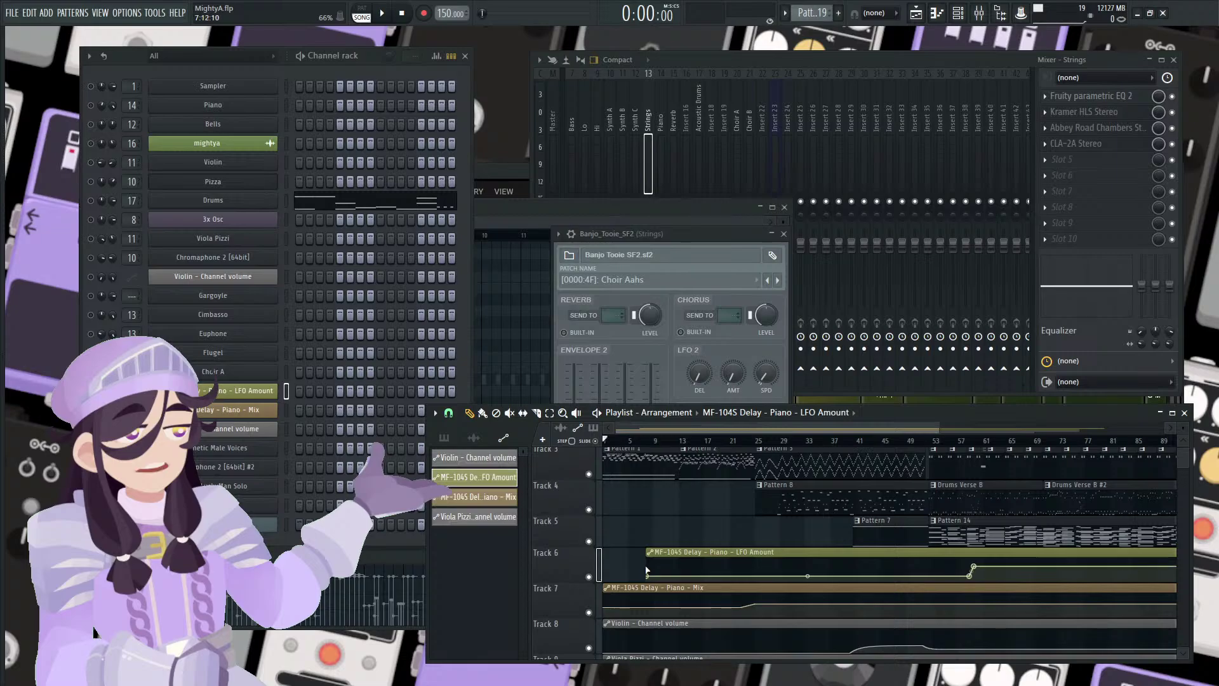
Bring the LFO Amount automation on Track 6 back to start at bar 1, and delete the extra clip beyond bar 129
left_click(522, 413)
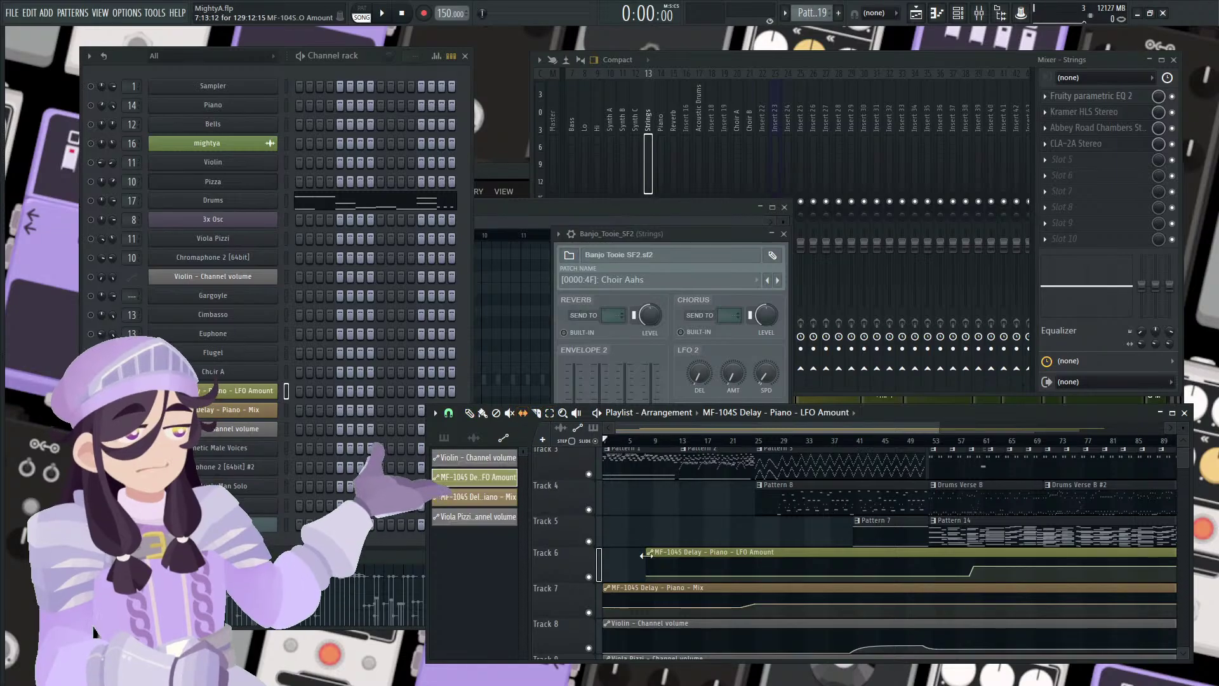
left_click_drag(643, 550, 602, 550)
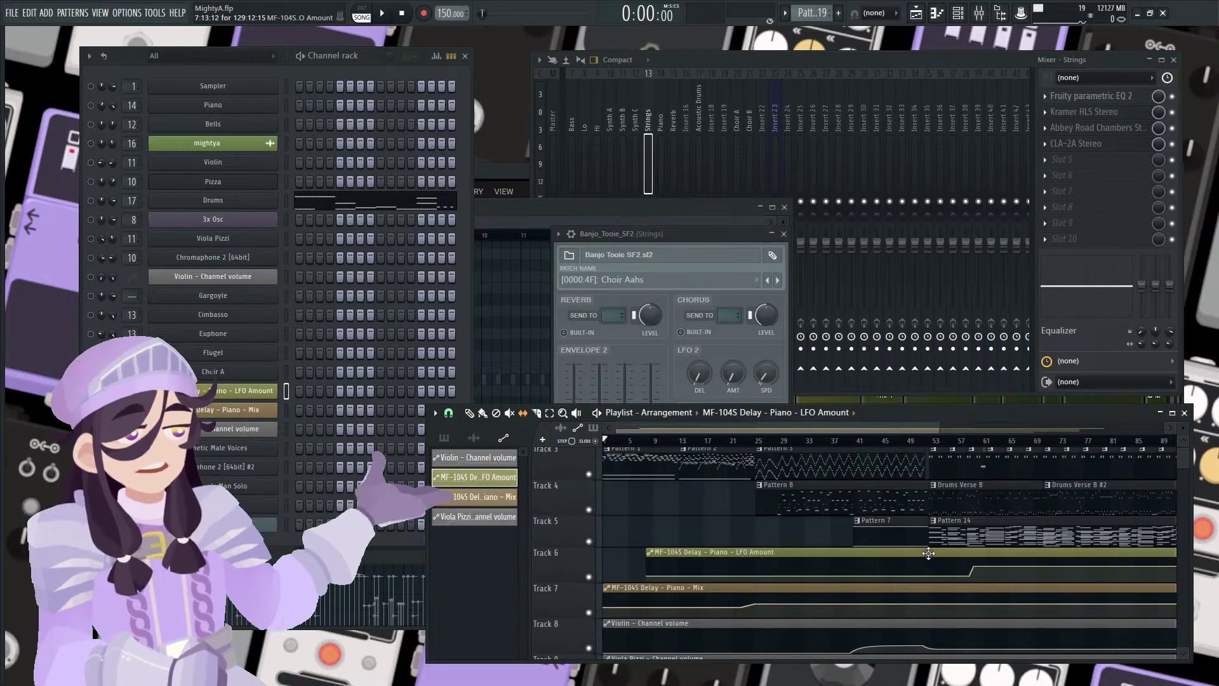
scroll(1055, 542, "down", 2)
left_click(1134, 553)
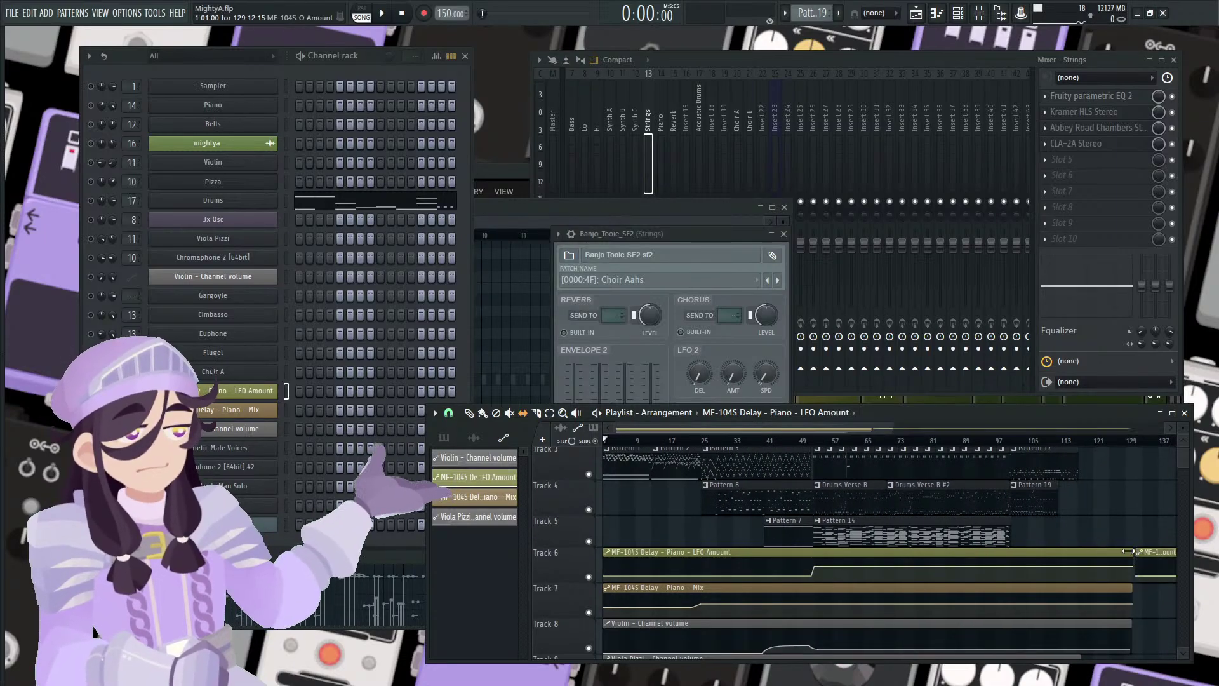
right_click(1133, 551)
List the patterns in the playlist's picker, select Pattern 18 and switch to Pattern 14
scroll(1044, 538, "right", 2)
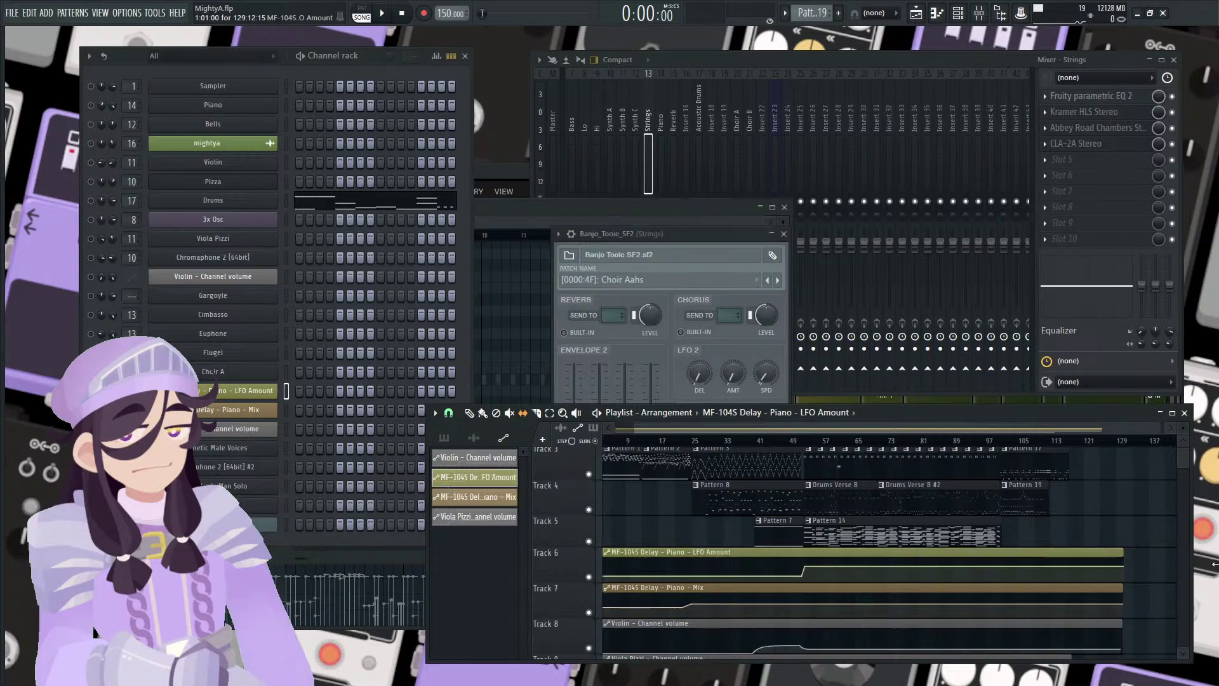
scroll(1045, 538, "left", 2)
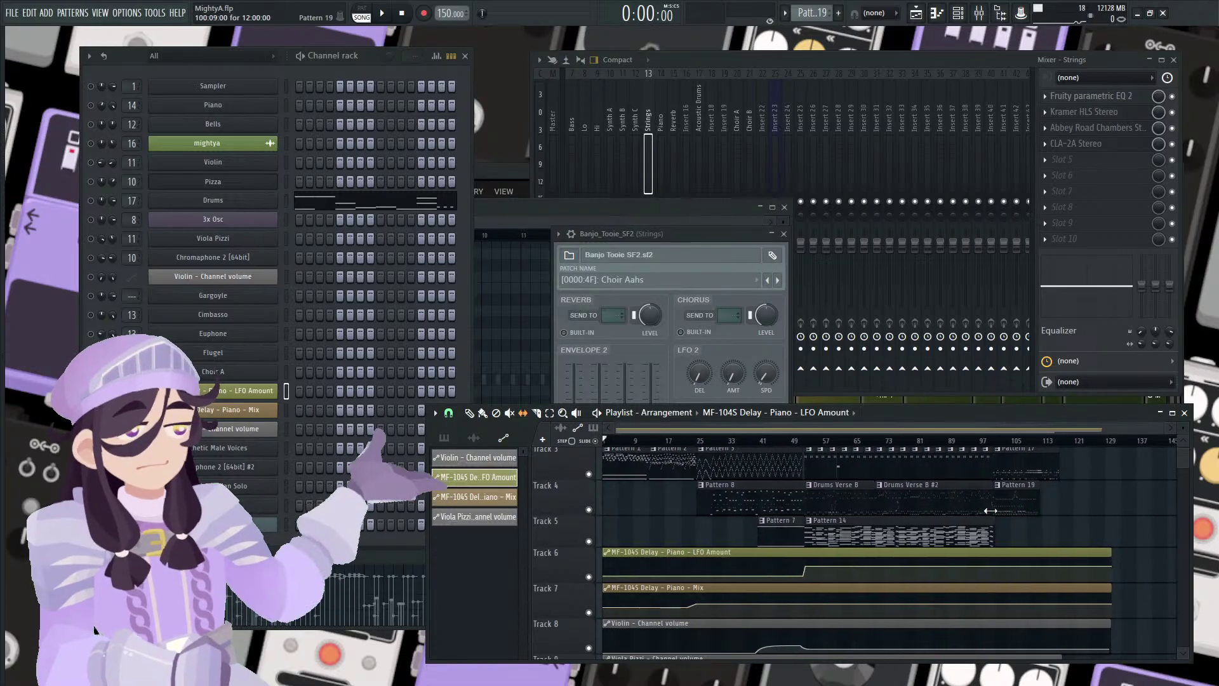
scroll(560, 501, "up", 2)
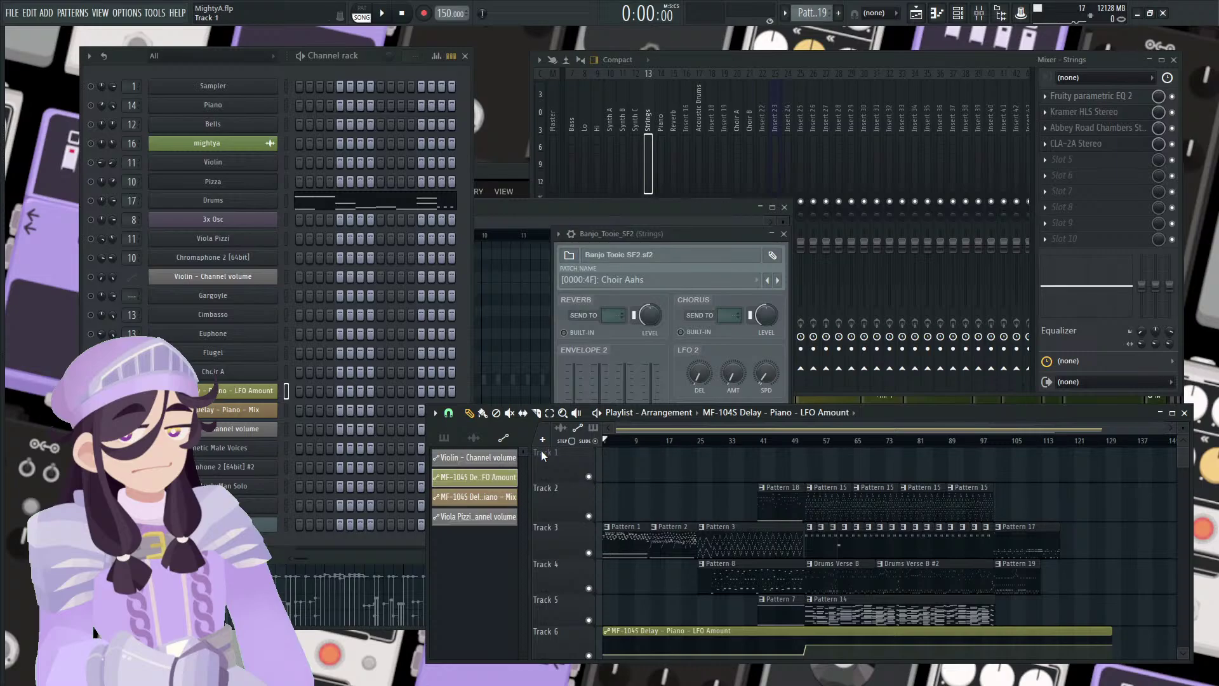
left_click(442, 439)
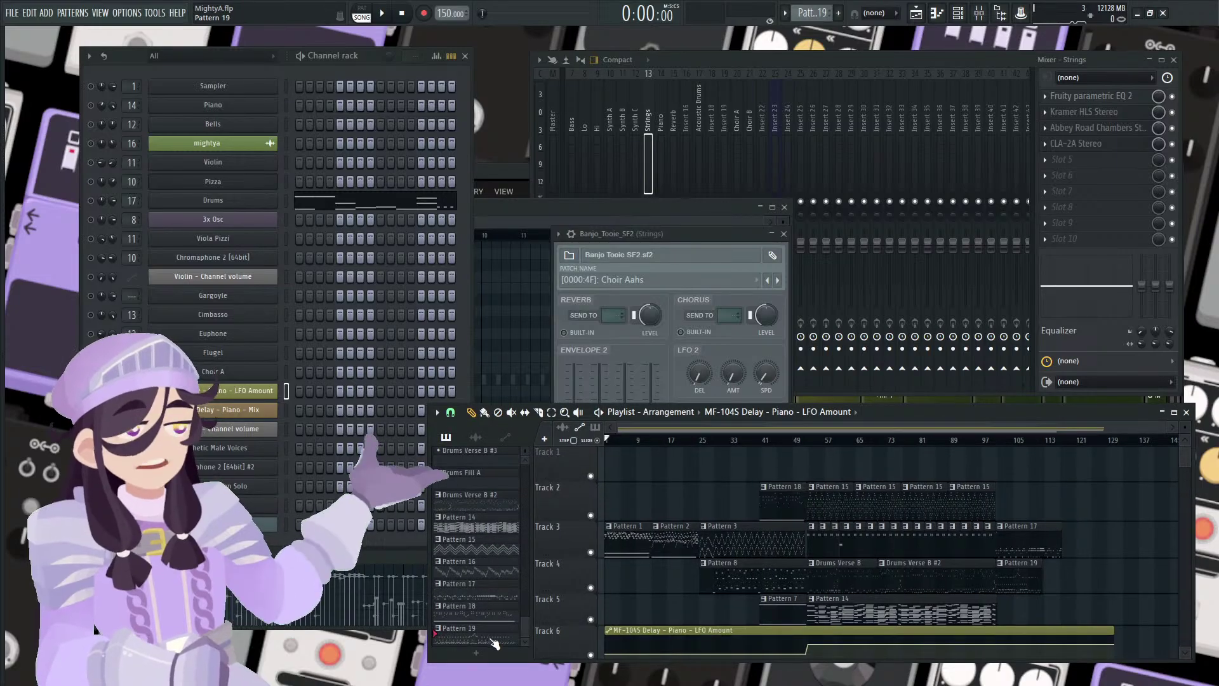
left_click(494, 613)
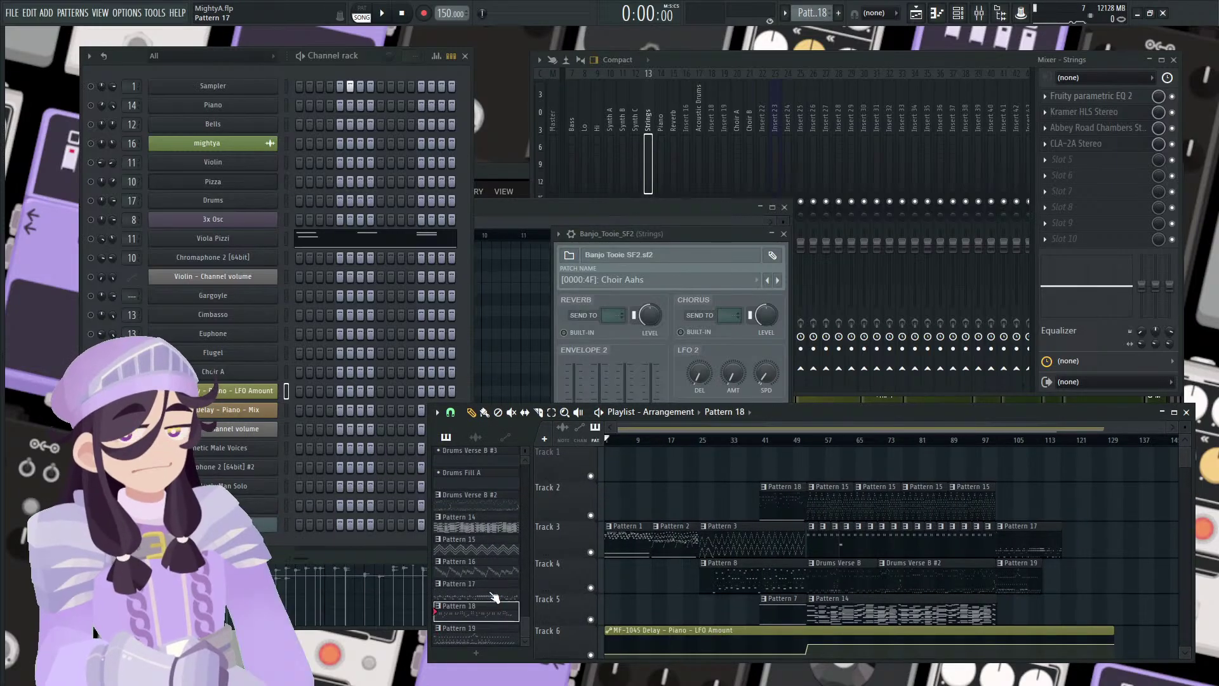
left_click(492, 534)
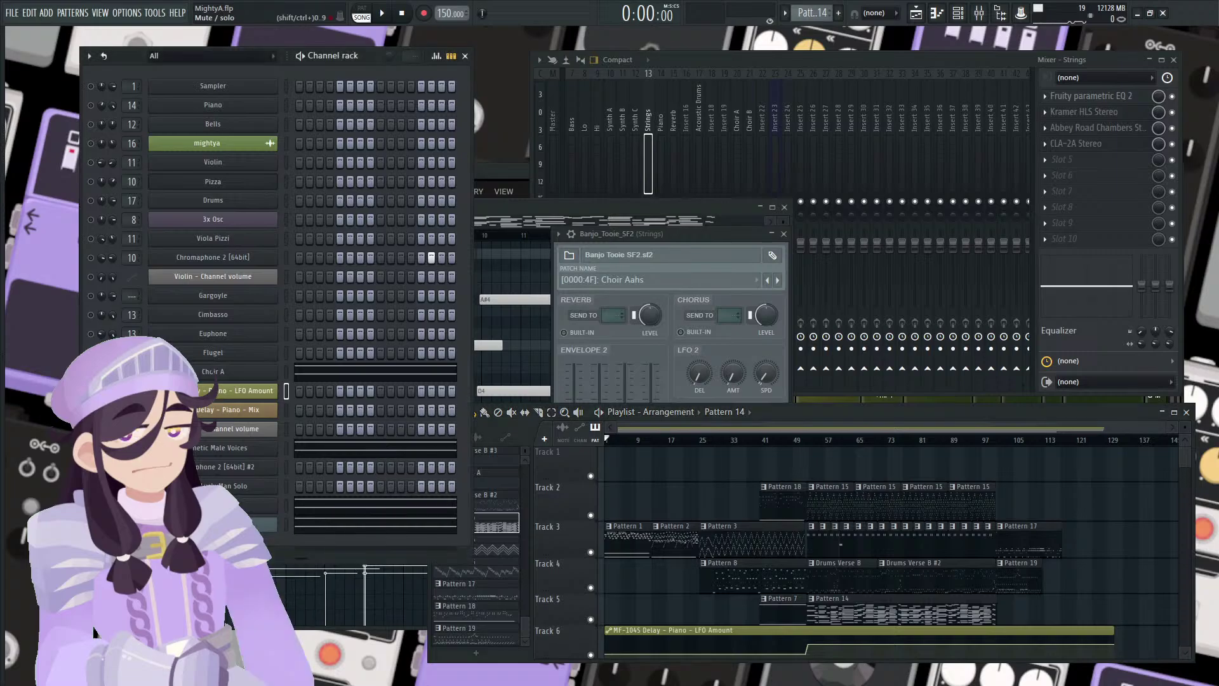
Play Pattern 14 in pattern mode, inspect the Gargling channel's Sytrus settings, and close the synth window
key("space")
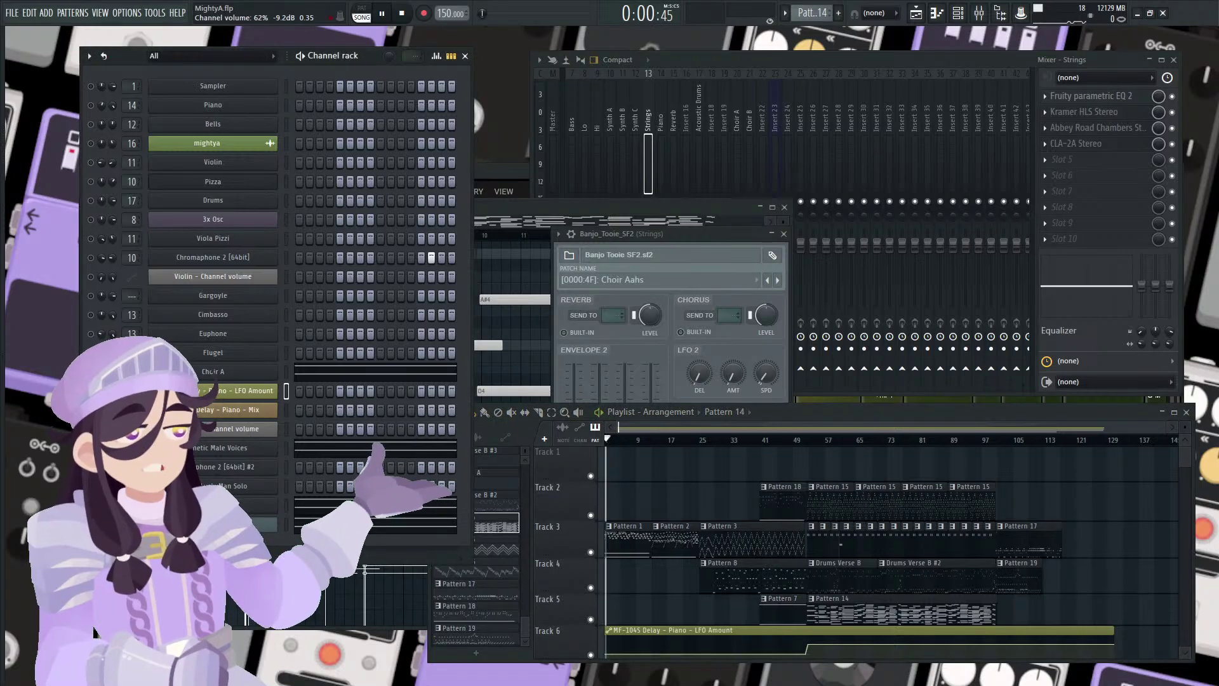
left_click(362, 14)
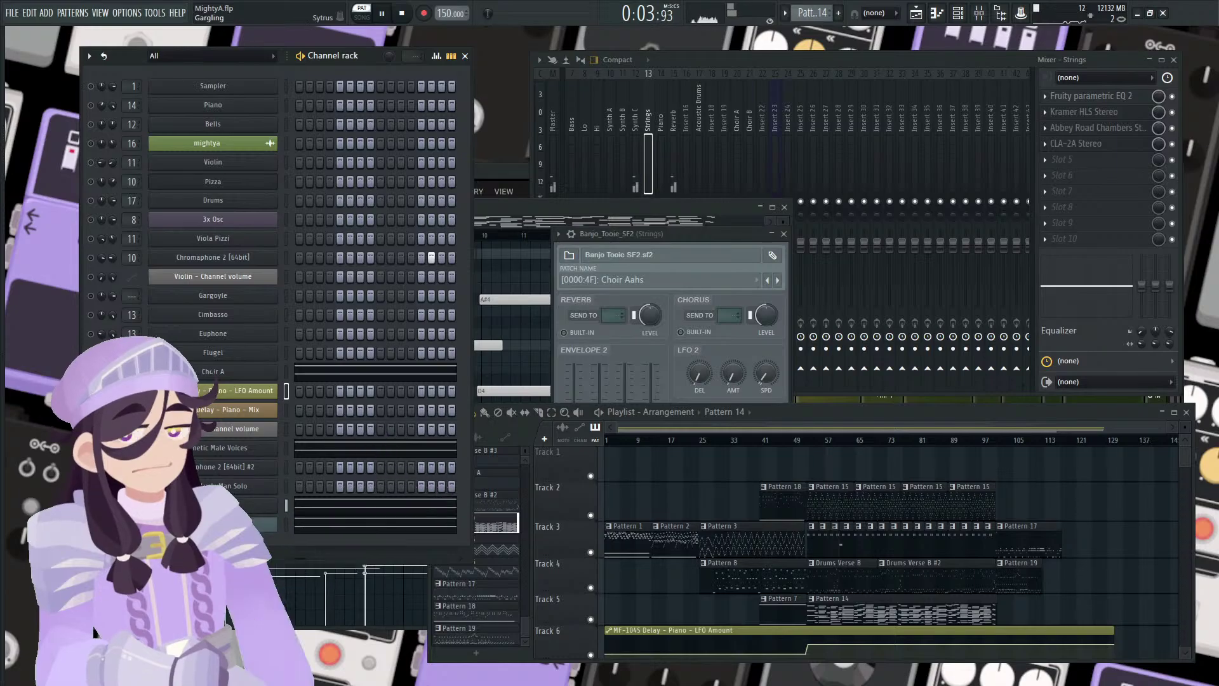
left_click(212, 505)
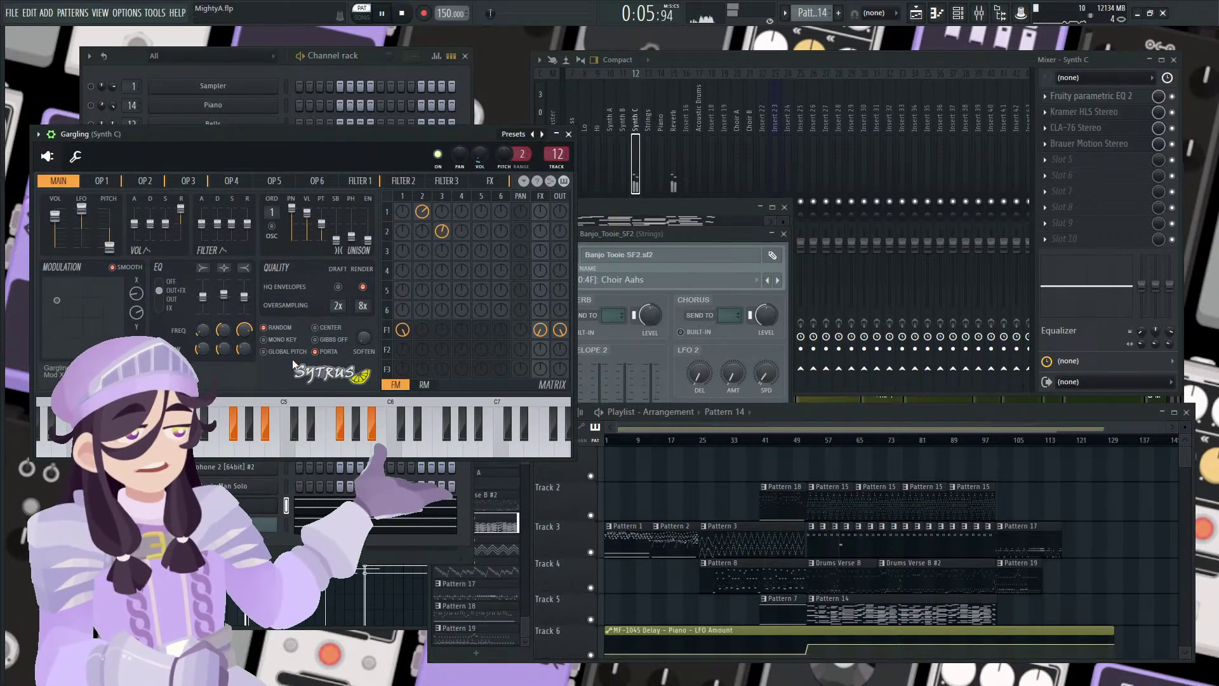
left_click(568, 134)
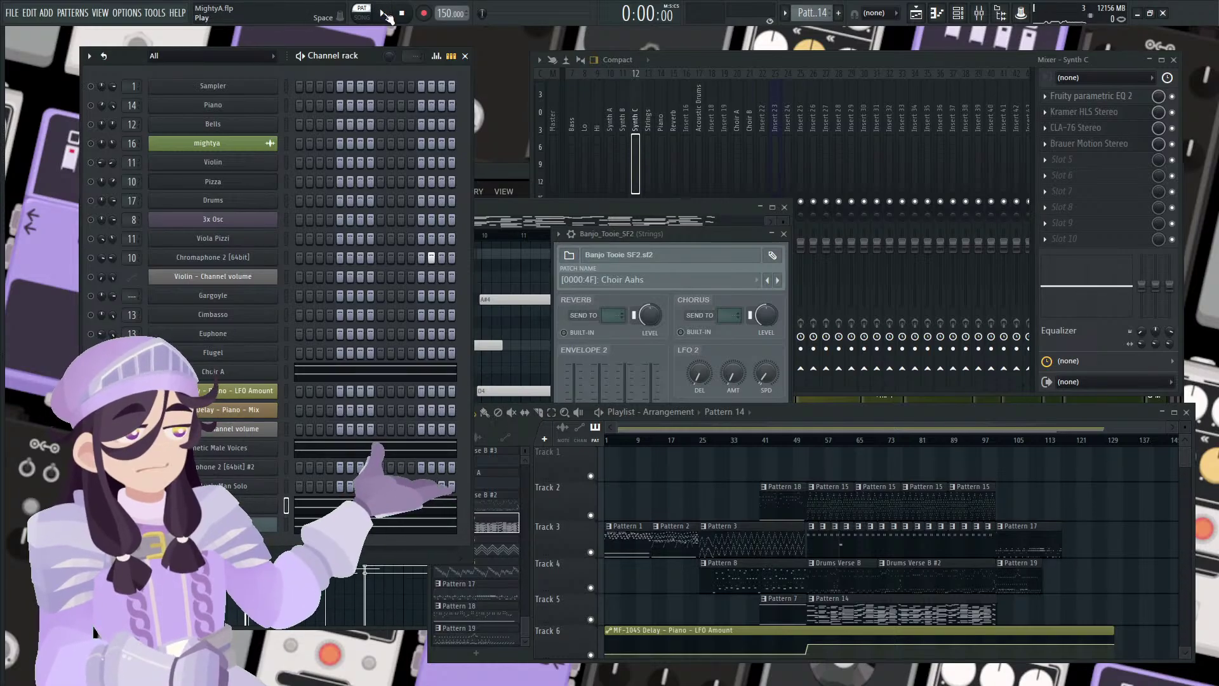
Play Pattern 14 and open the Synthetic Male Voices plugin, closing the piano roll and moving the plugin window clear of the channel list
left_click(385, 13)
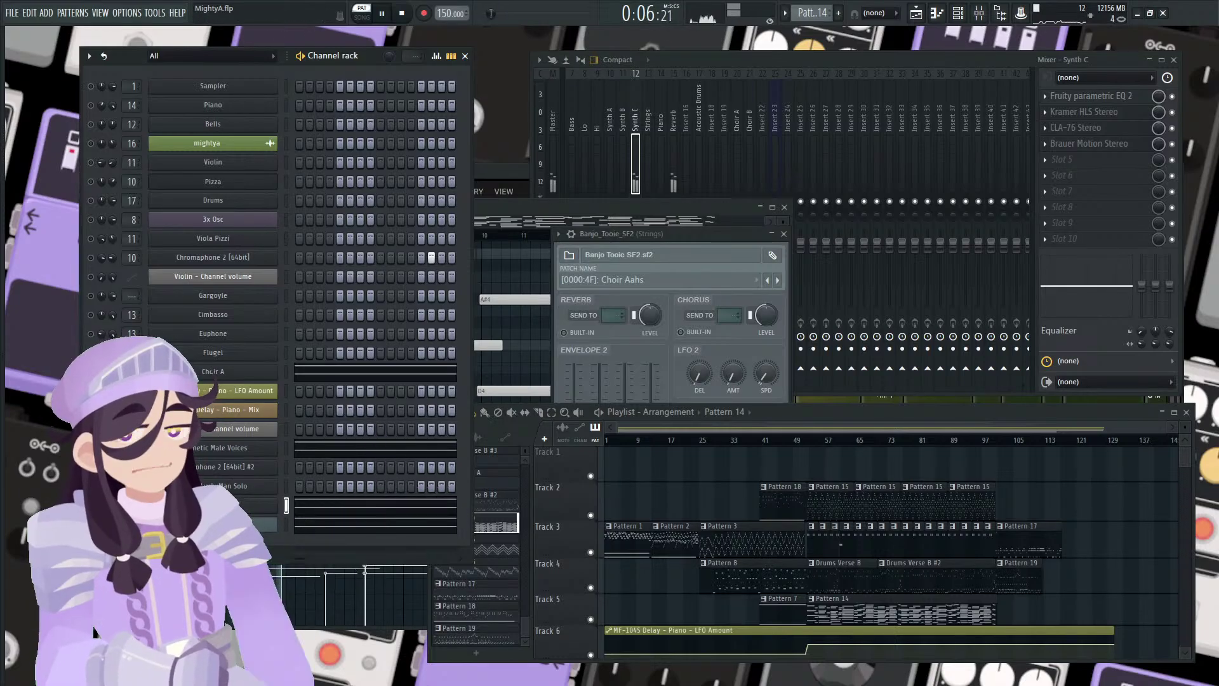
left_click(373, 441)
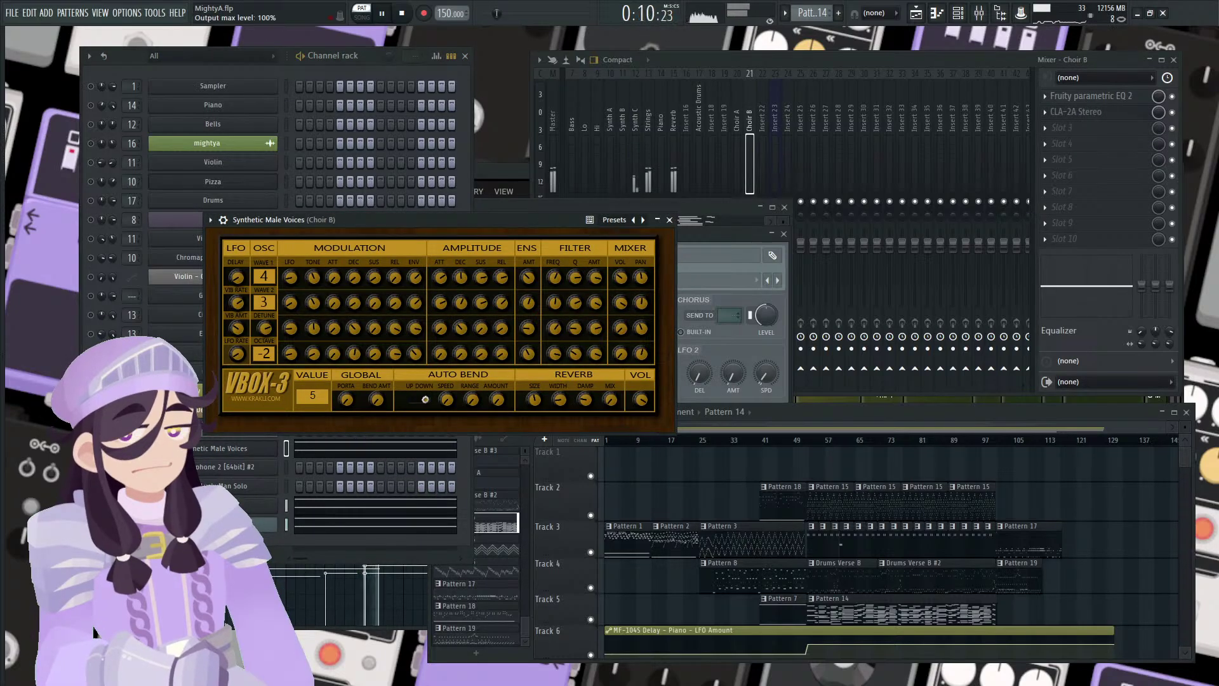
key("F6")
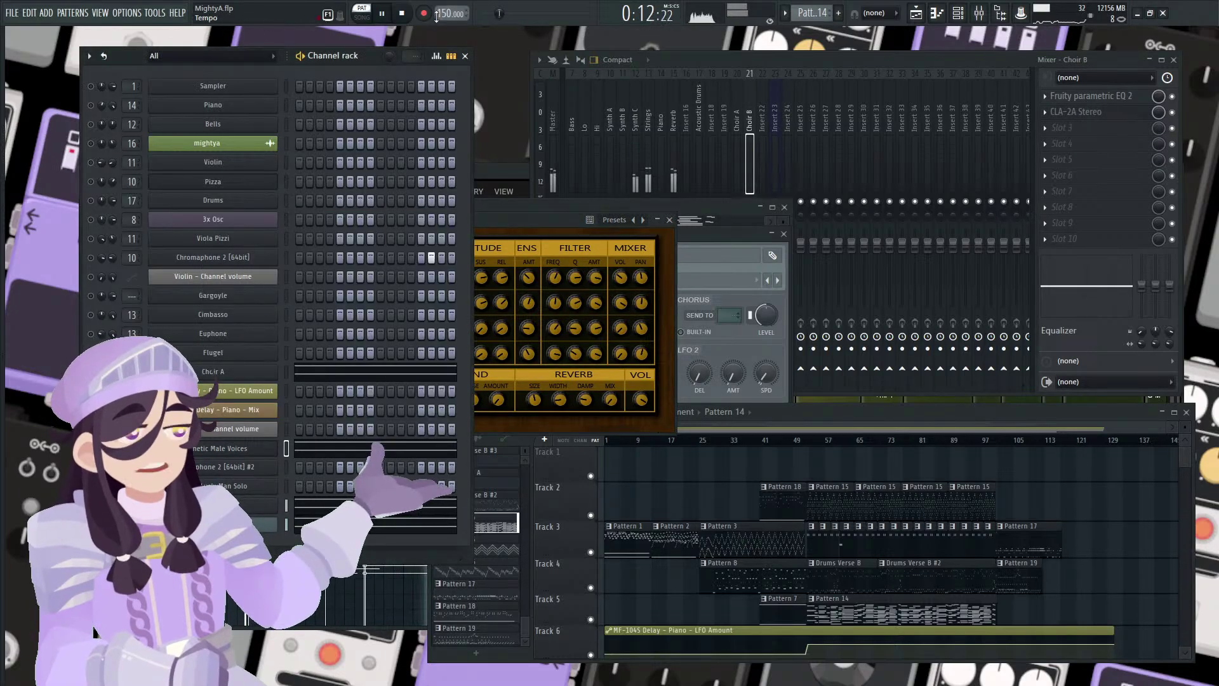
key("F7")
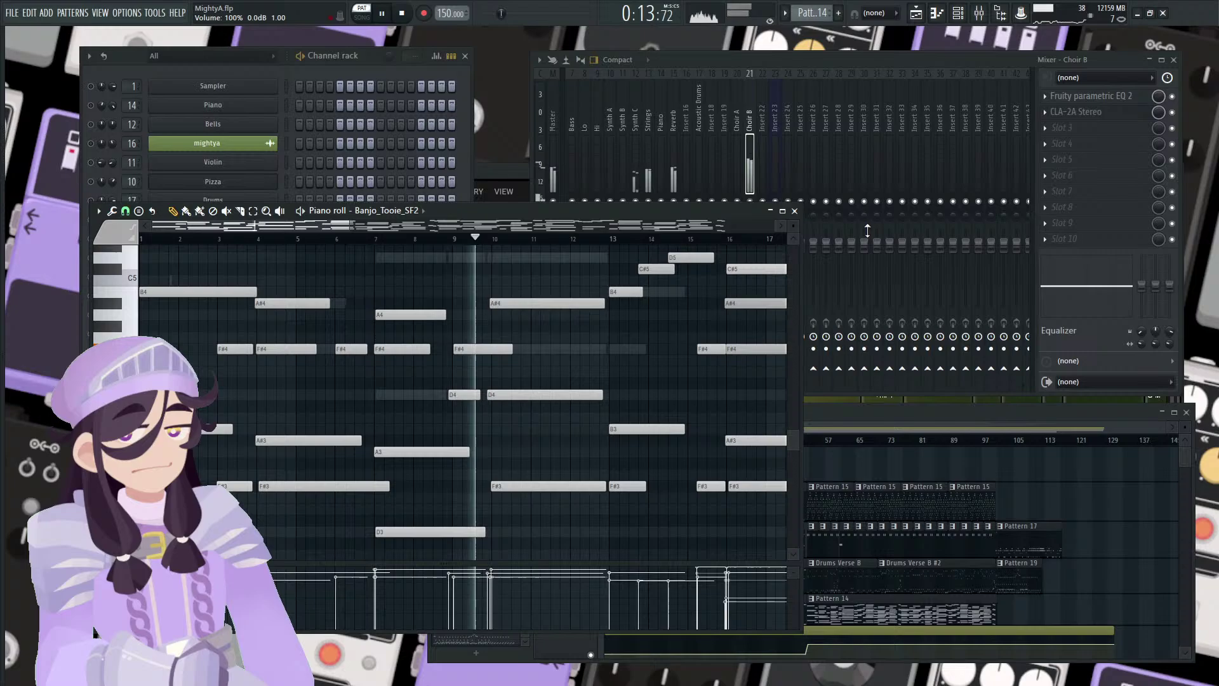
left_click(793, 211)
left_click(467, 250)
left_click_drag(513, 239, 703, 252)
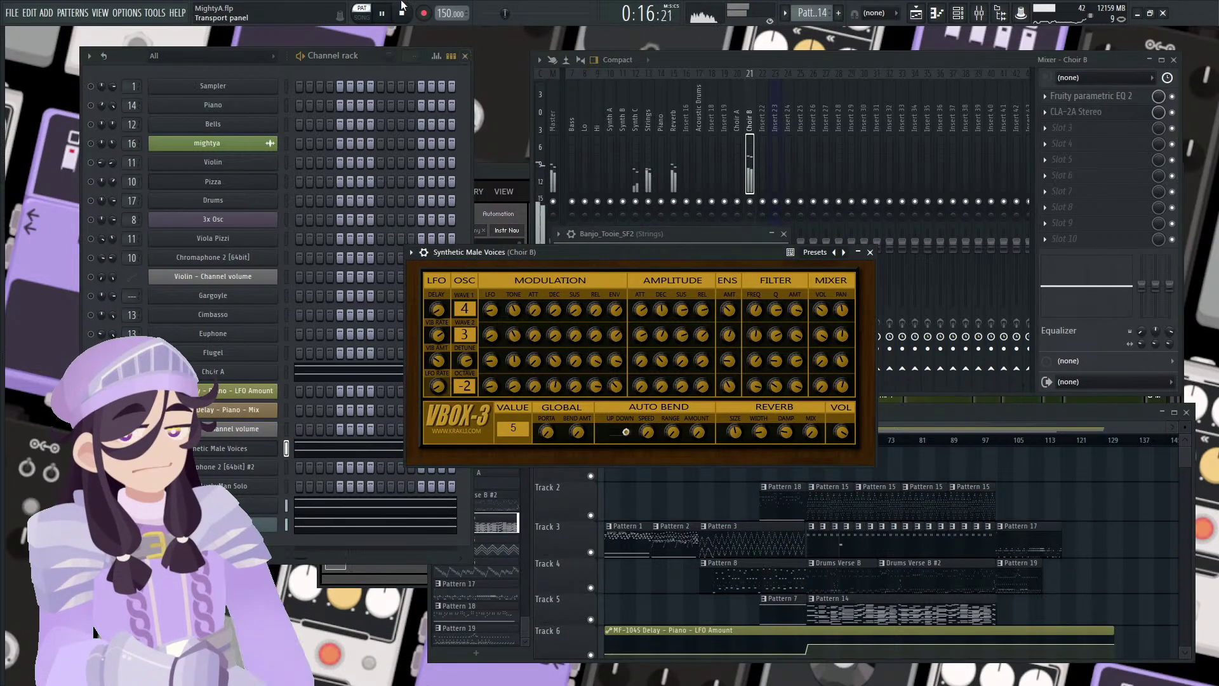
Restart Pattern 14's playback and open the Choir A channel's Kontakt, closing its library browser to view the EXHALE instrument
left_click(402, 9)
key("F6")
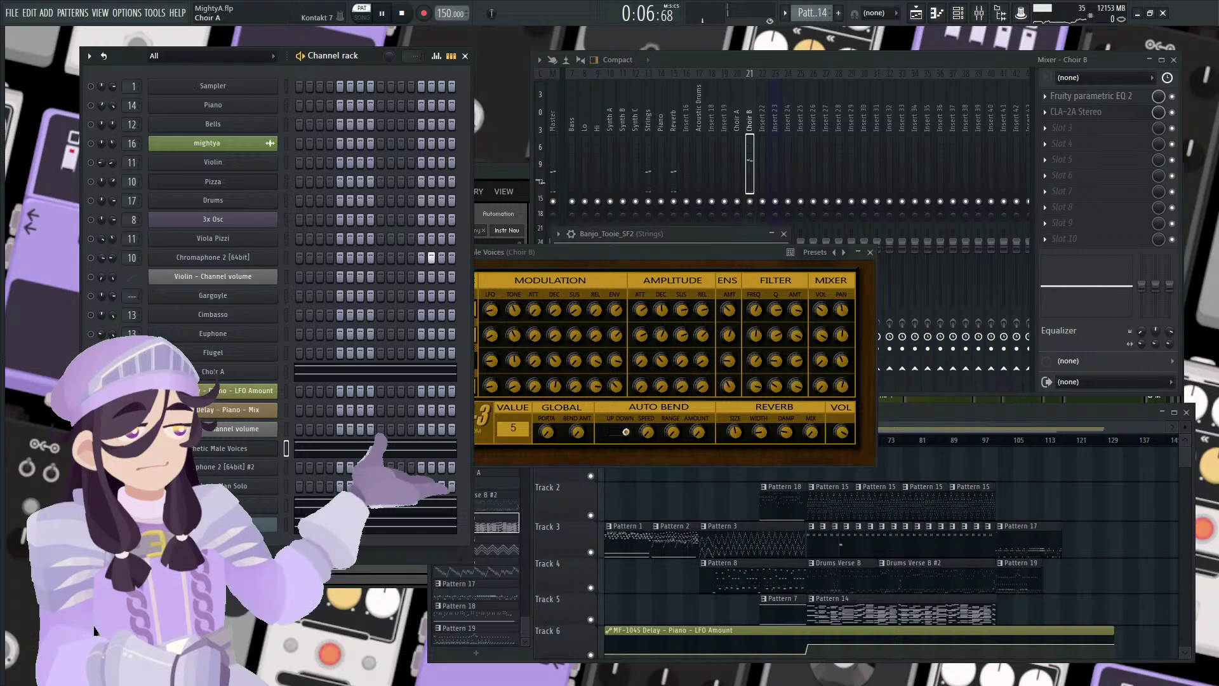
left_click(213, 372)
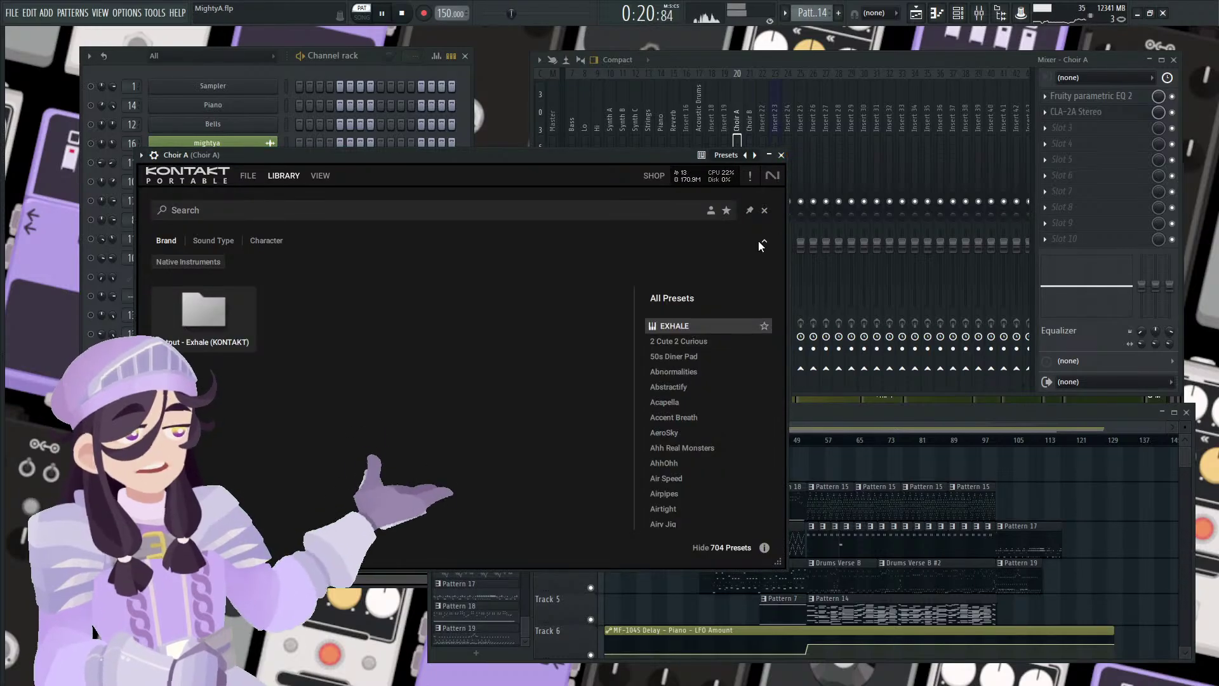
left_click(764, 210)
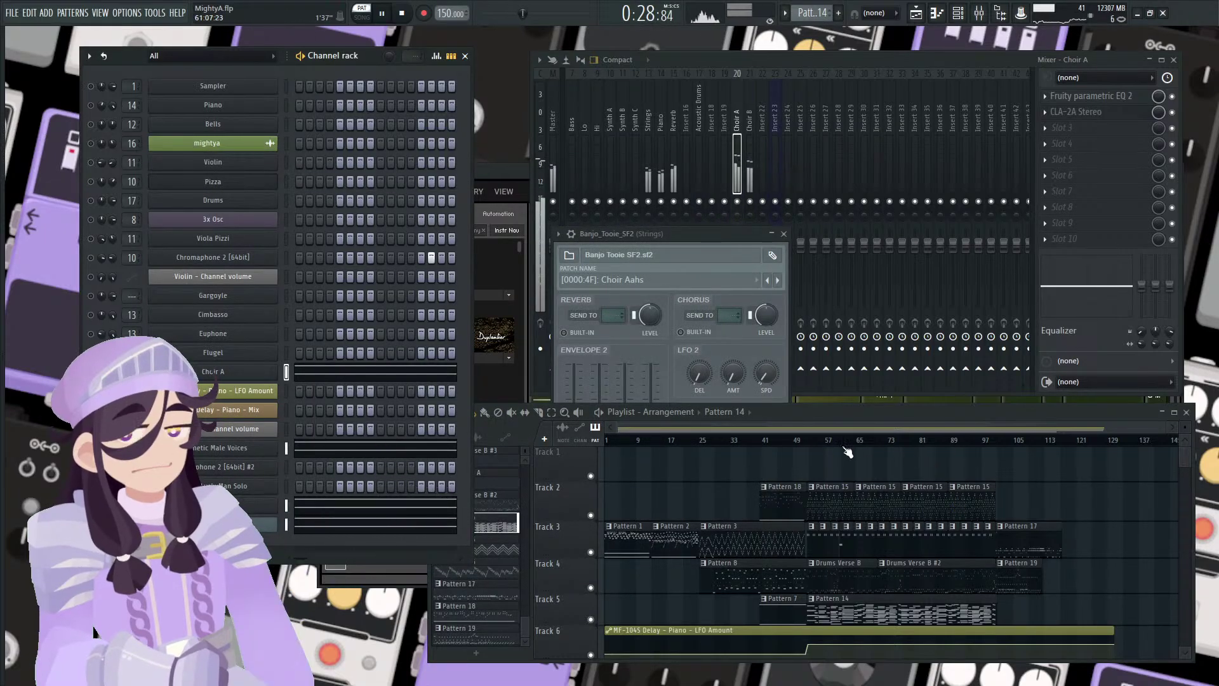
left_click(230, 372)
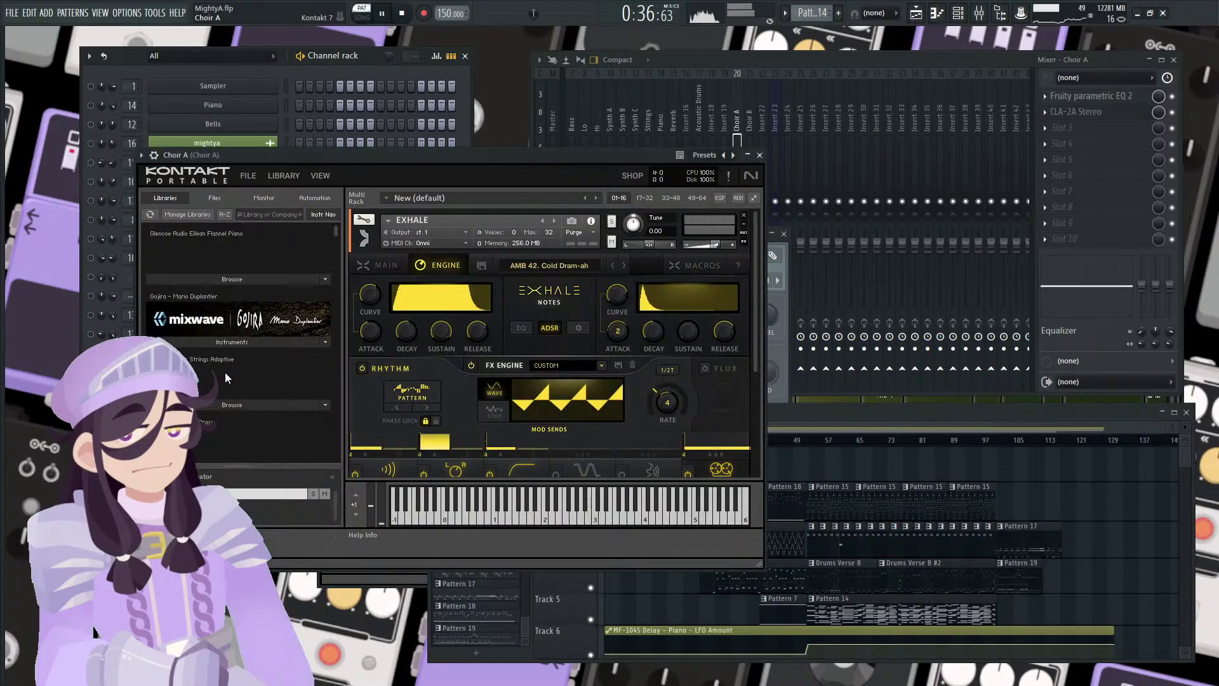
Examine the EXHALE instrument's engine page, from its envelopes to the rhythm and effects sections, and stop playback
scroll(540, 333, "down", 3)
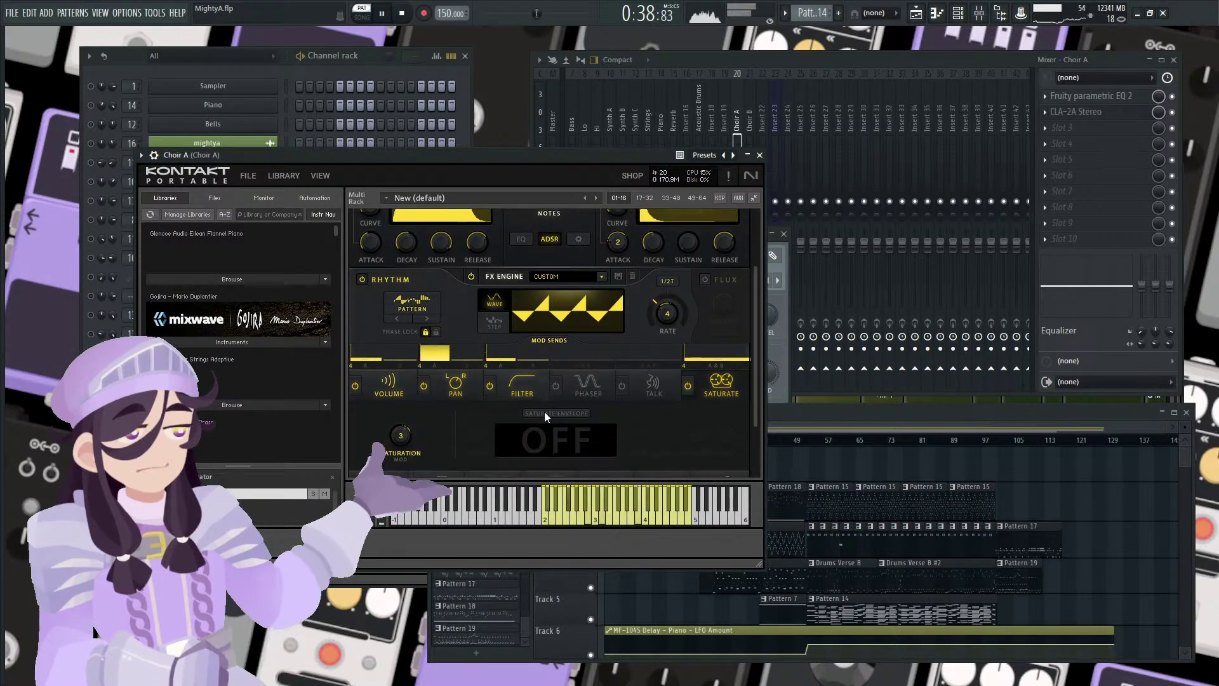
scroll(445, 389, "down", 1)
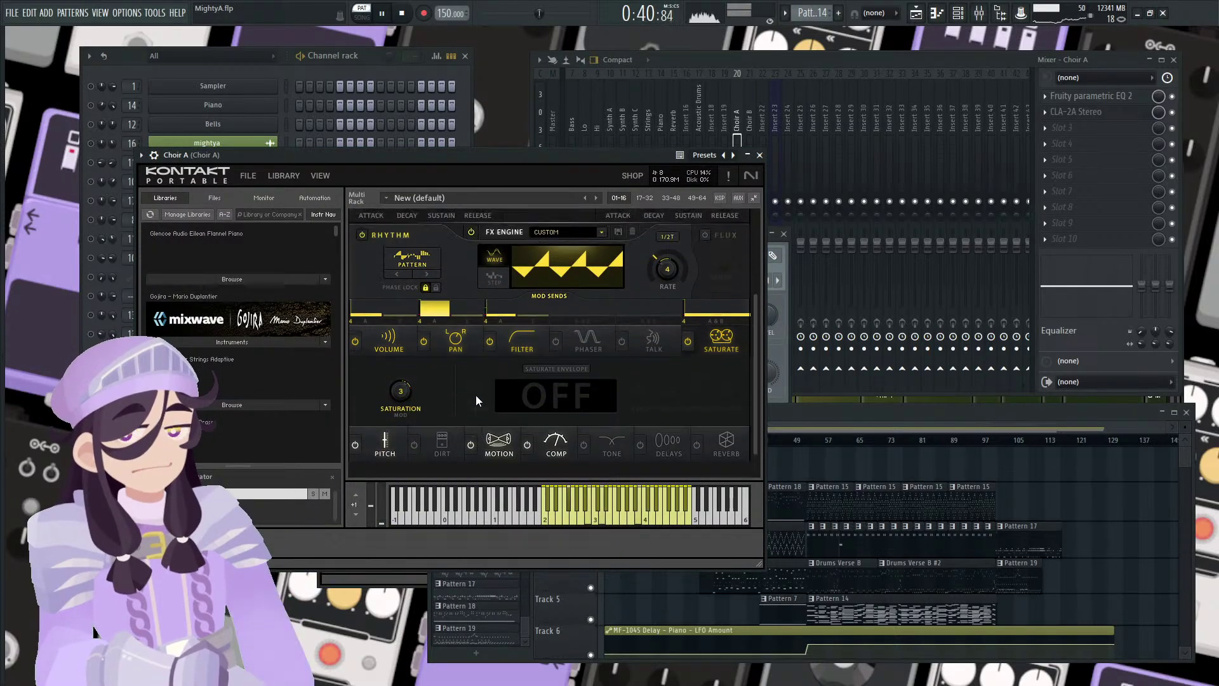
scroll(477, 396, "up", 4)
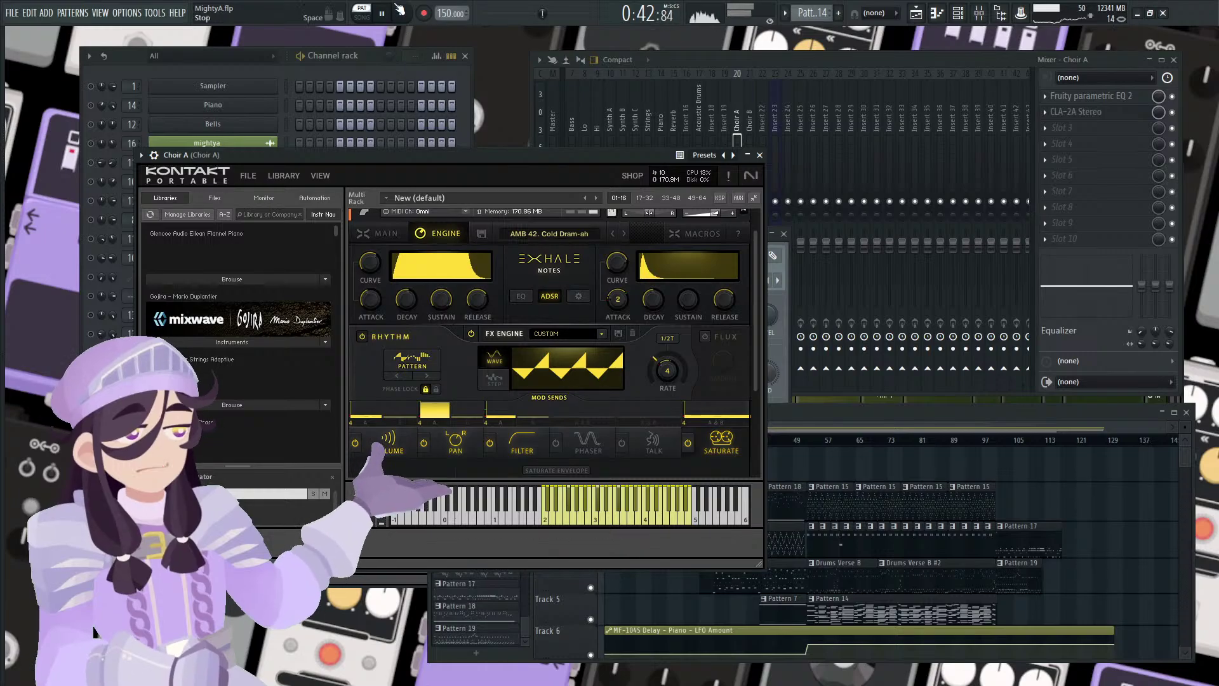
key("space")
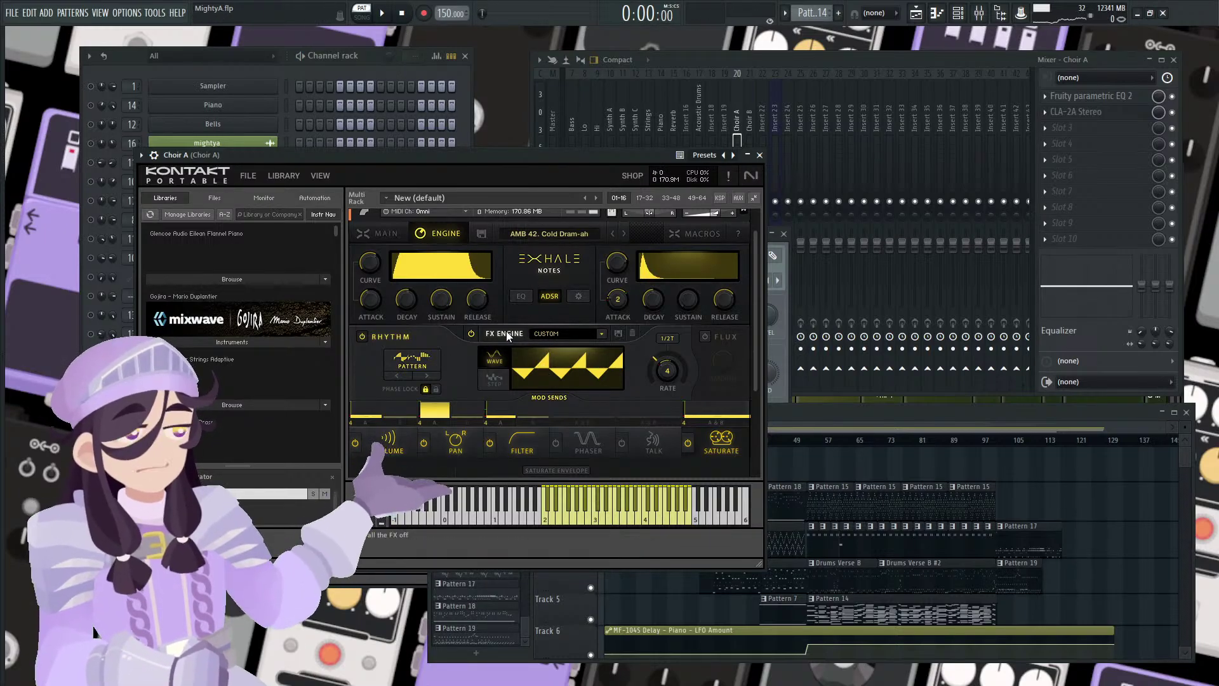
scroll(506, 343, "down", 1)
scroll(473, 345, "down", 1)
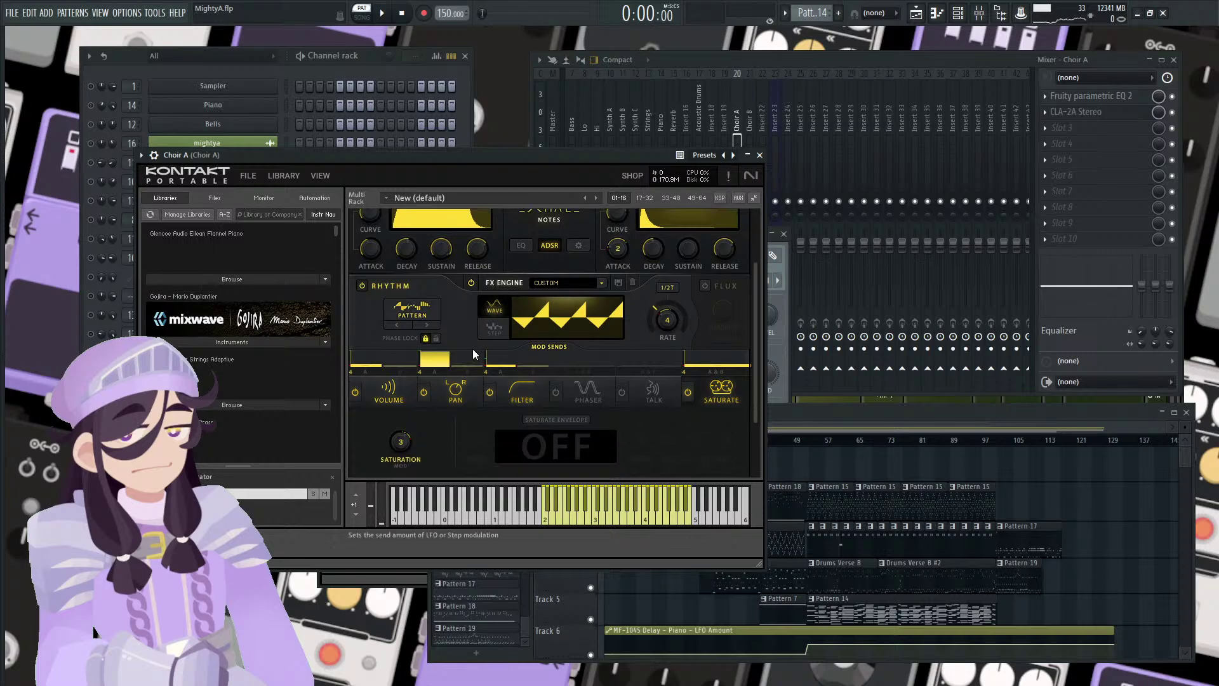
scroll(248, 336, "down", 3)
Browse the Kontakt libraries, open a new Kontakt 7 instance and load VEEVUM HUMAN.nki from the Audiofier Veevum Human library
scroll(273, 299, "down", 2)
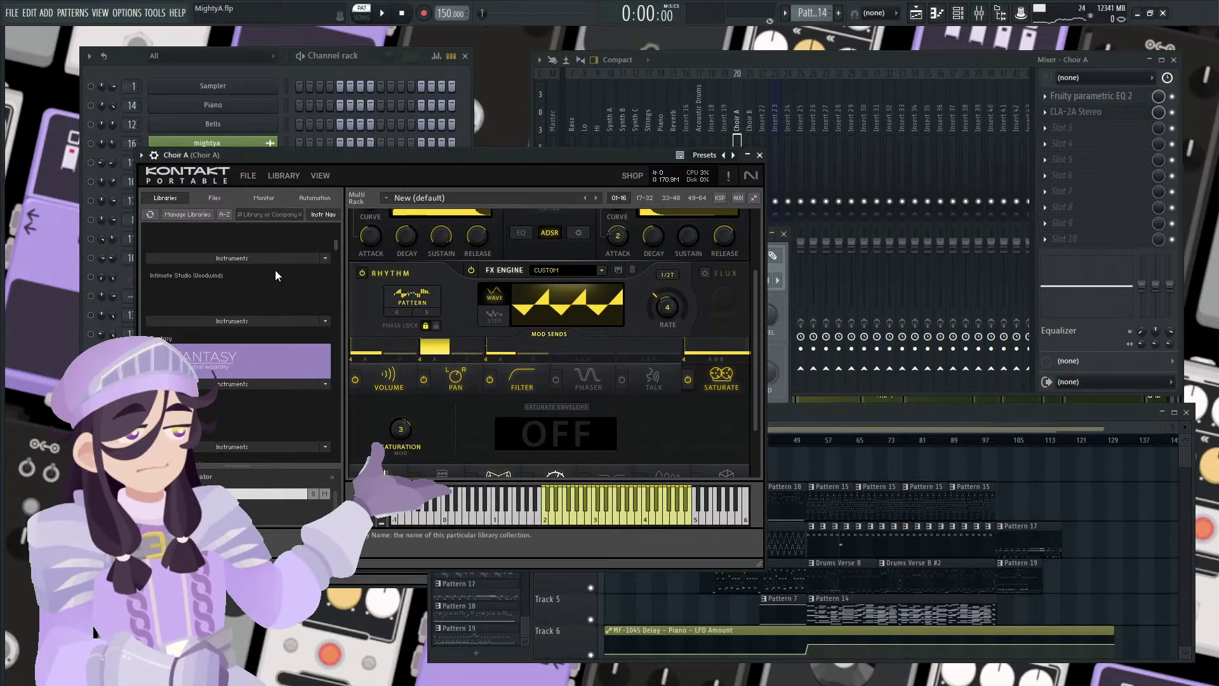
scroll(282, 292, "down", 3)
scroll(279, 299, "down", 1)
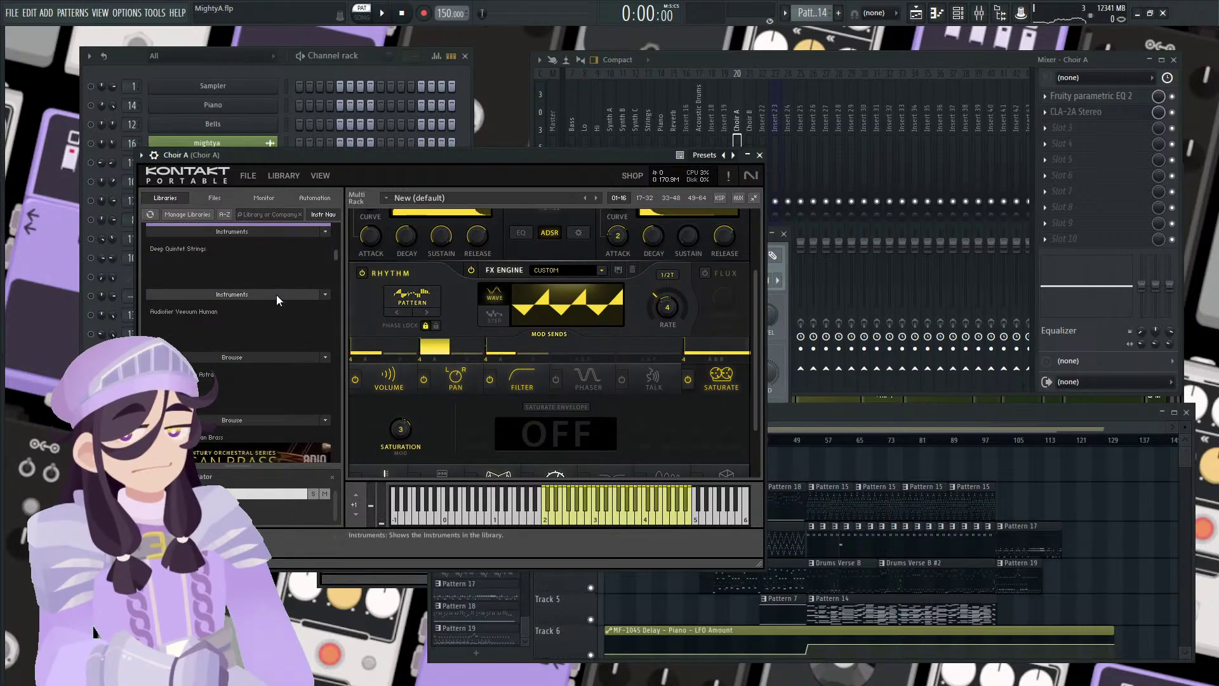
left_click(338, 67)
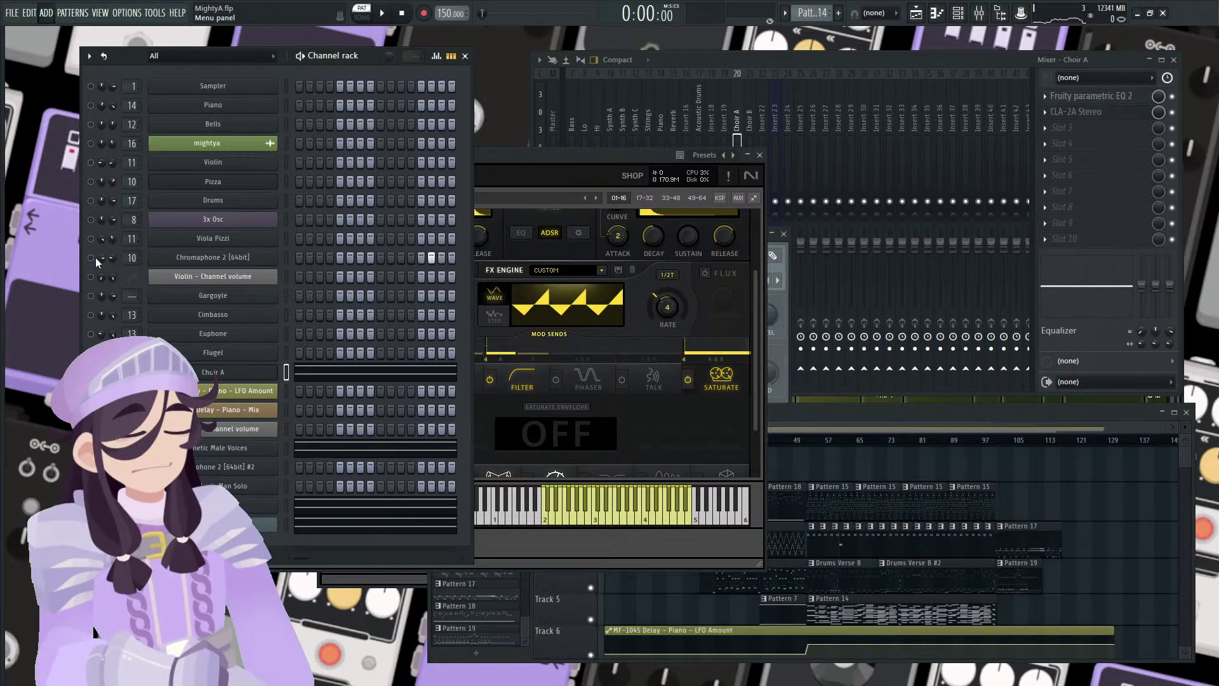
left_click(90, 276)
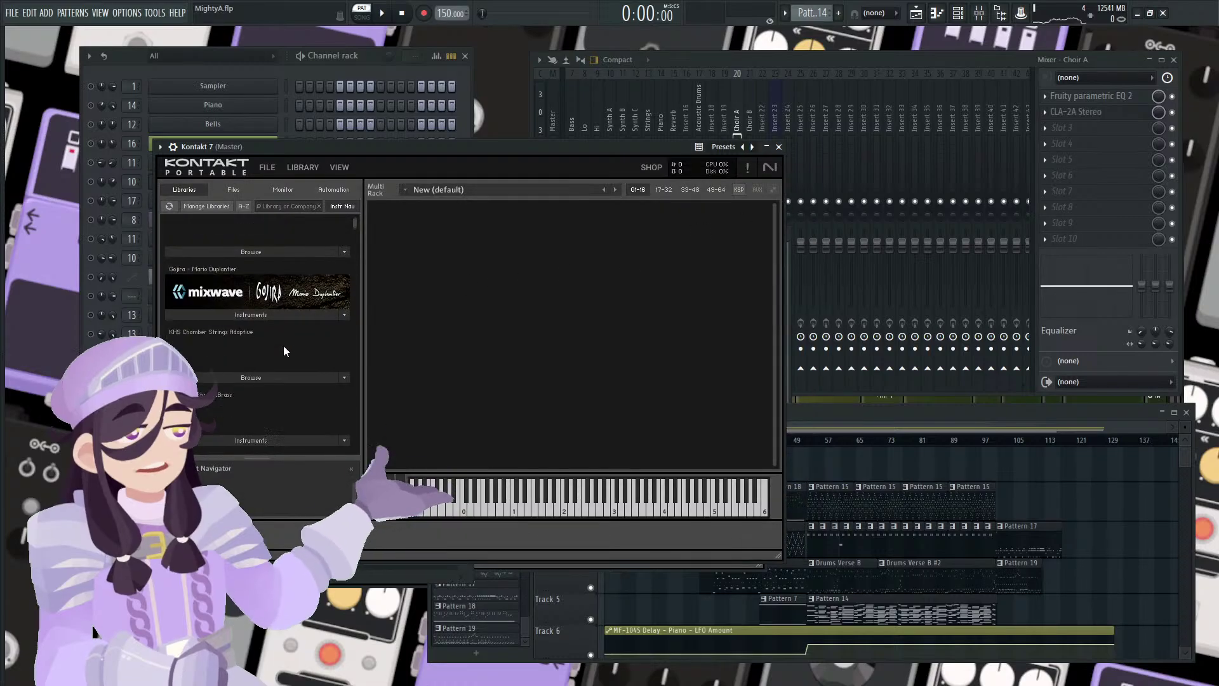
scroll(280, 356, "down", 8)
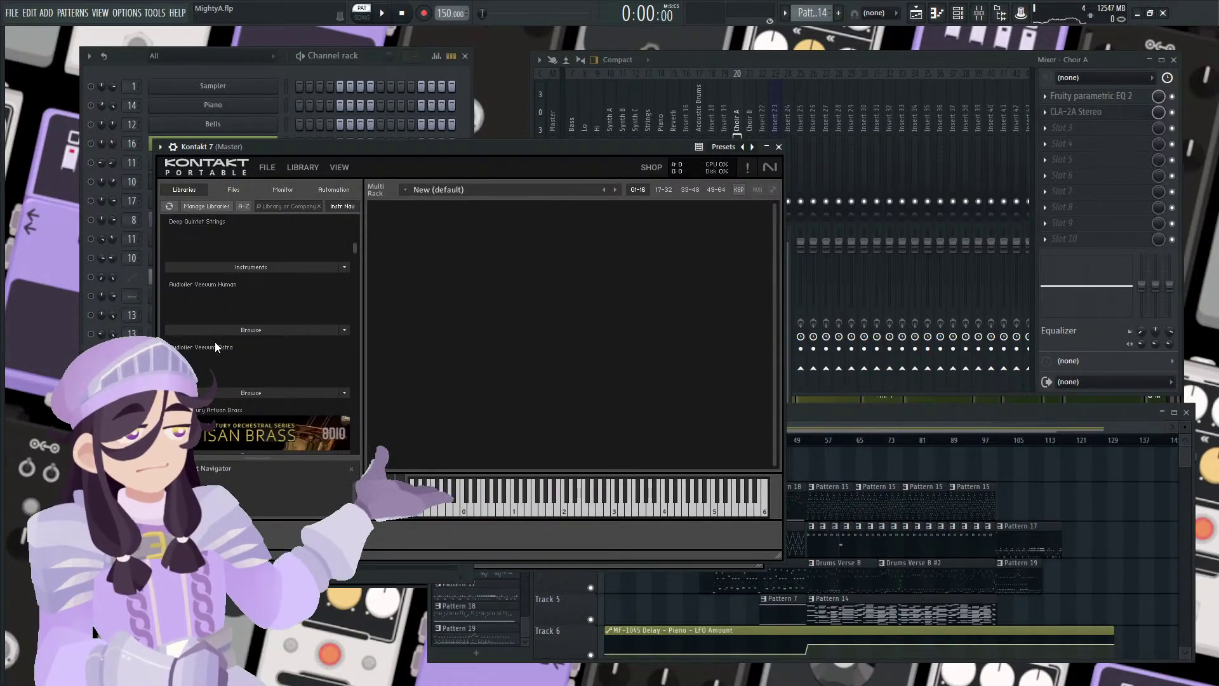
left_click(225, 328)
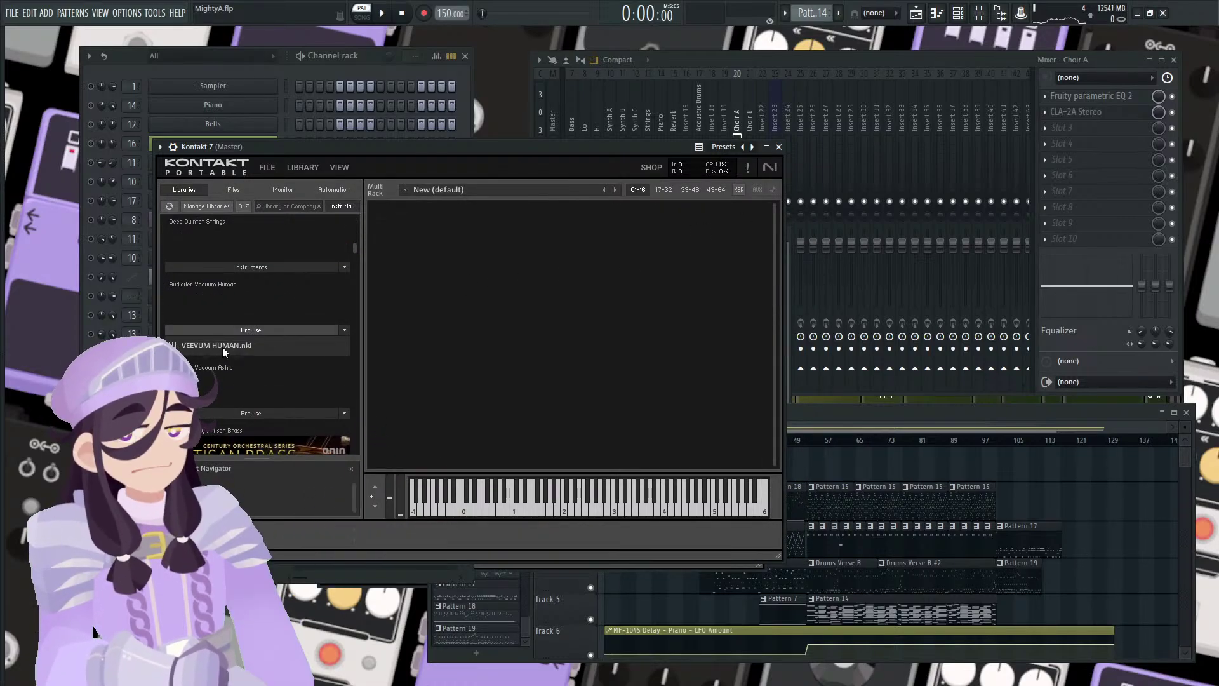
left_click_drag(222, 347, 490, 356)
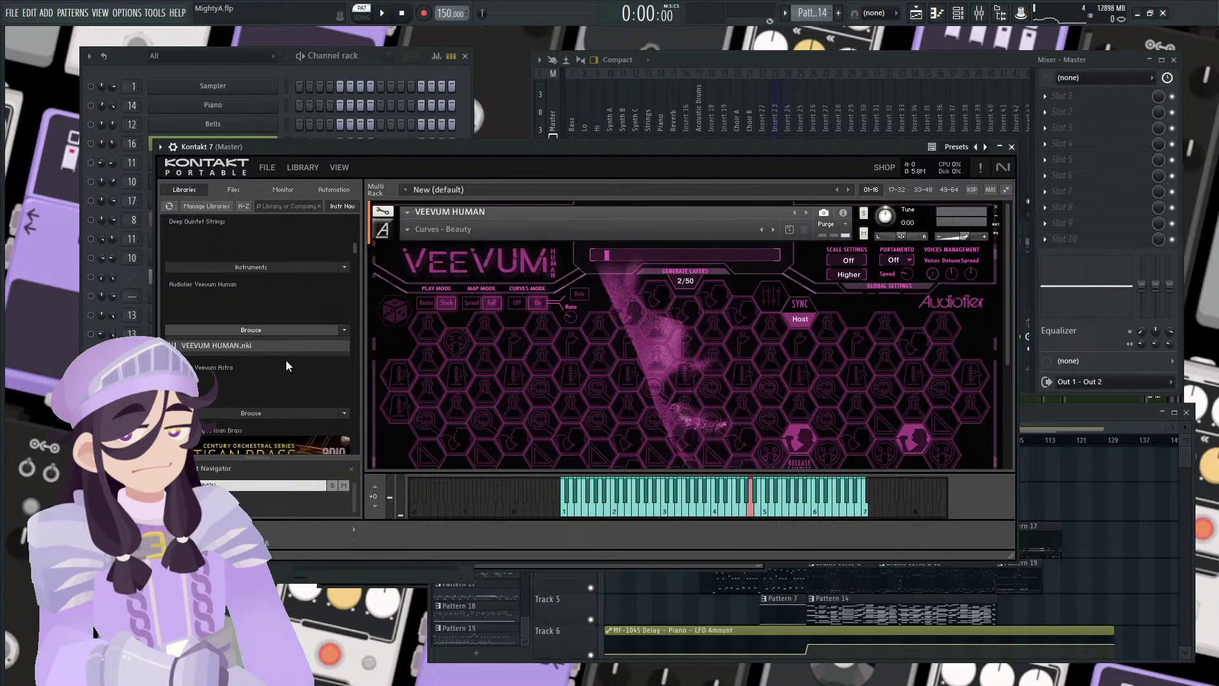
Activate and swap several sound cells across VEEVUM HUMAN's hexagon grid, including the WooRock, Formed and Seq sounds
scroll(286, 360, "down", 1)
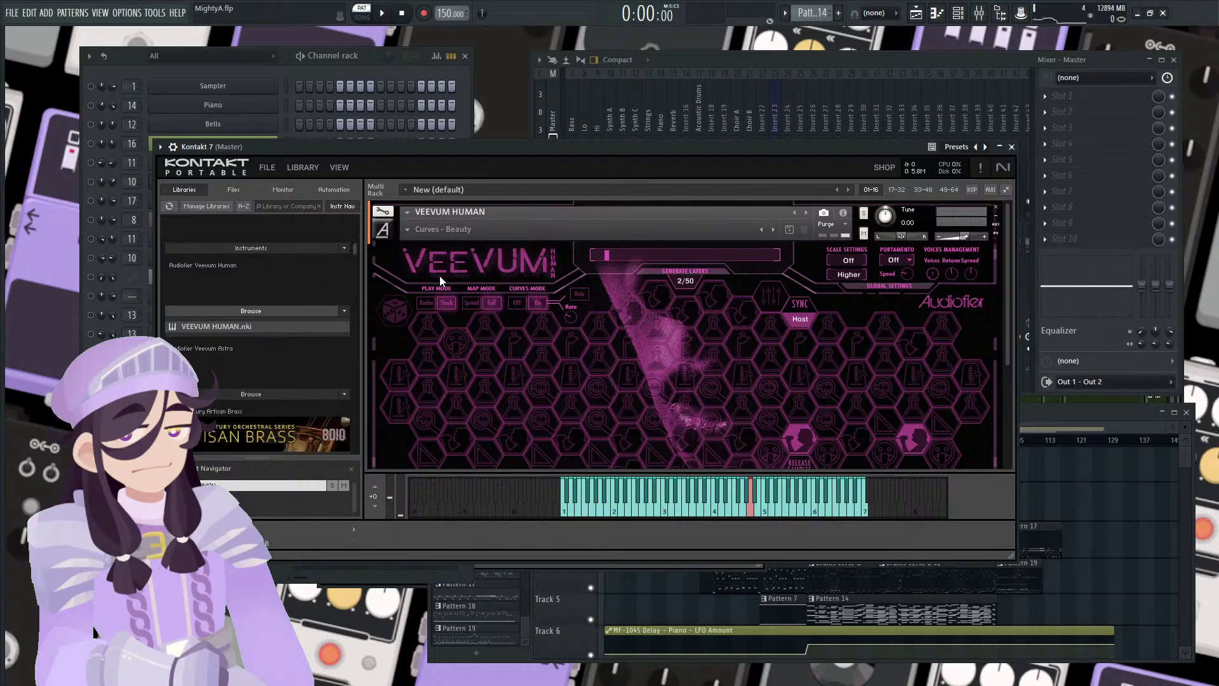
scroll(973, 307, "down", 1)
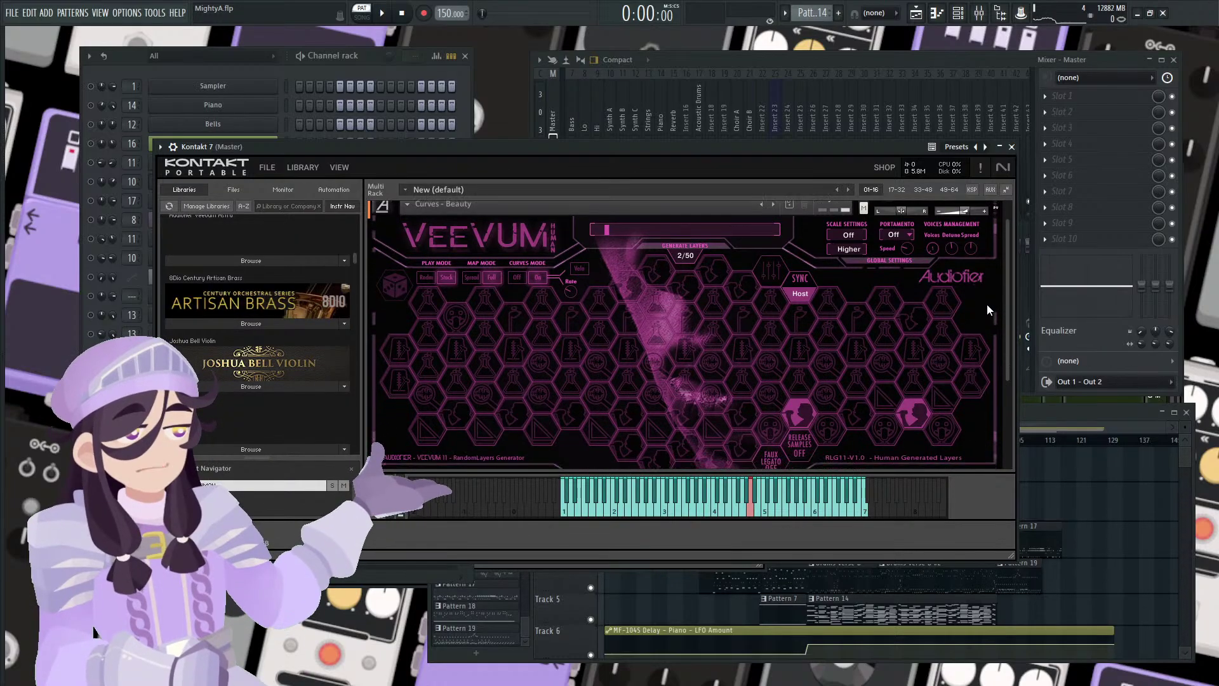
scroll(986, 304, "down", 3)
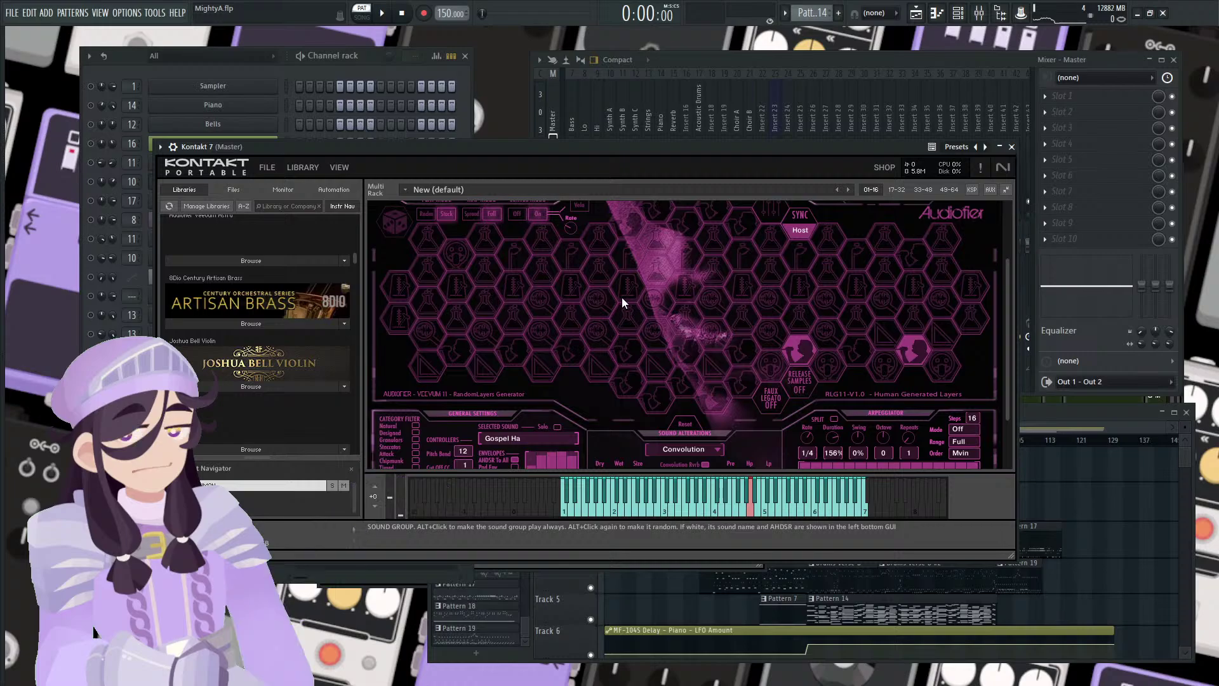
left_click(598, 302)
left_click(634, 337)
left_click(504, 305)
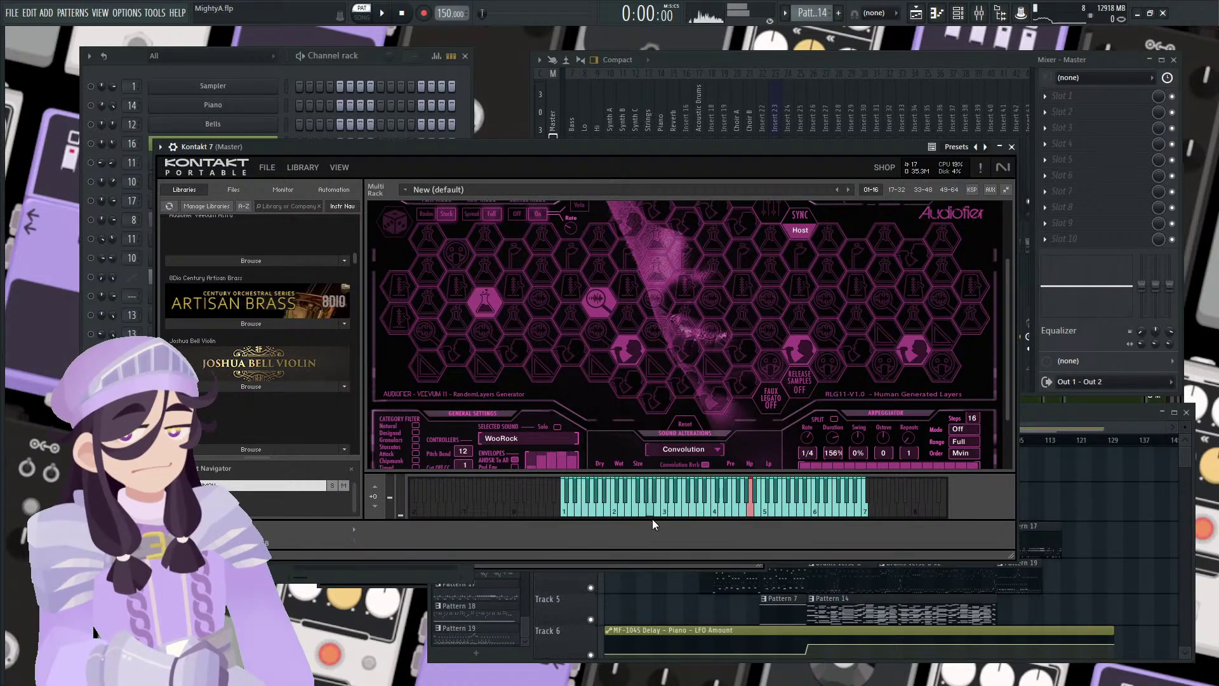
left_click(703, 304)
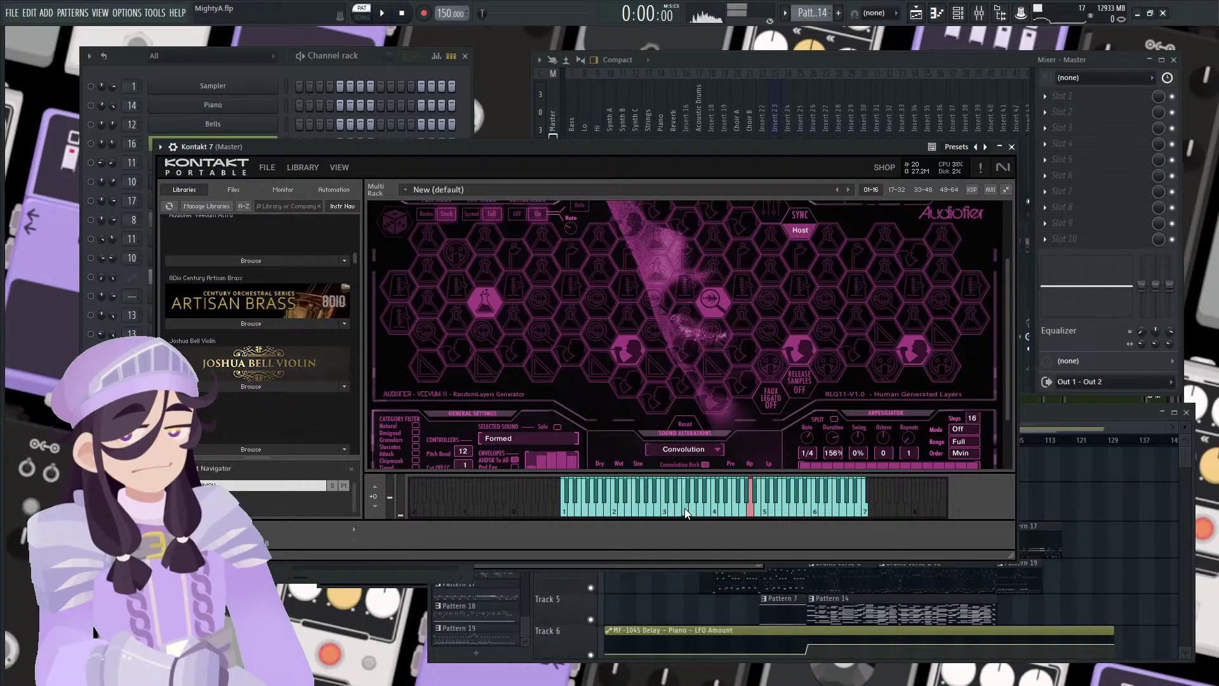
left_click(856, 287)
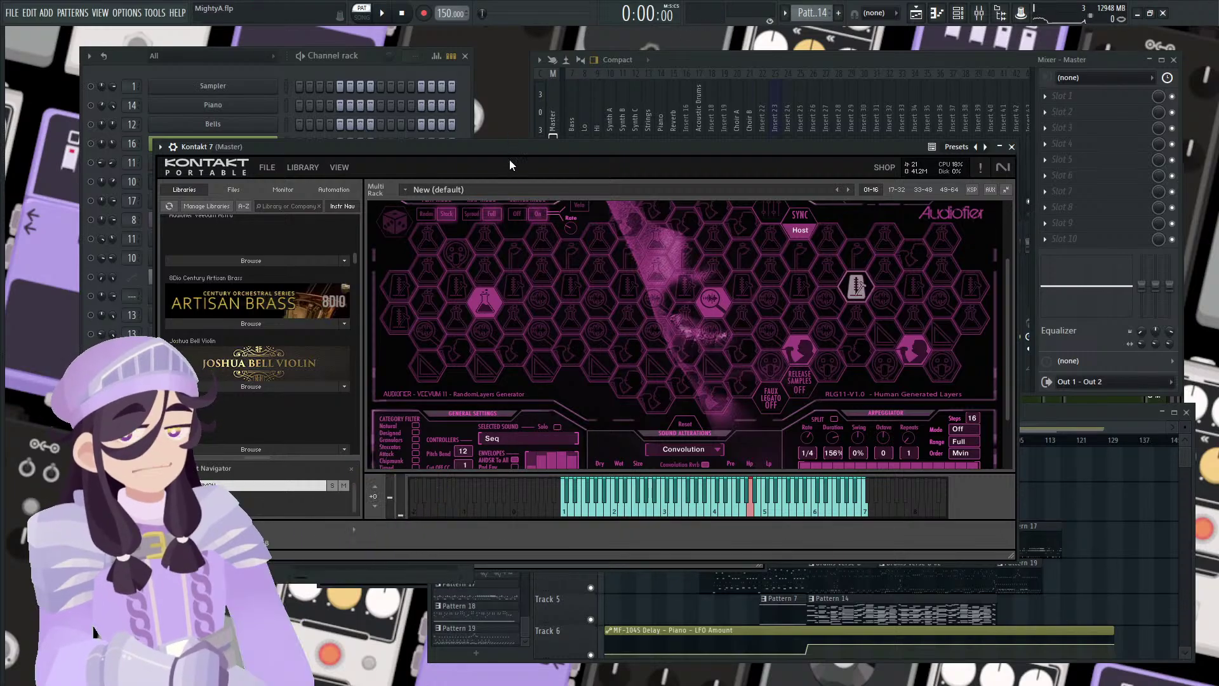
key("F6")
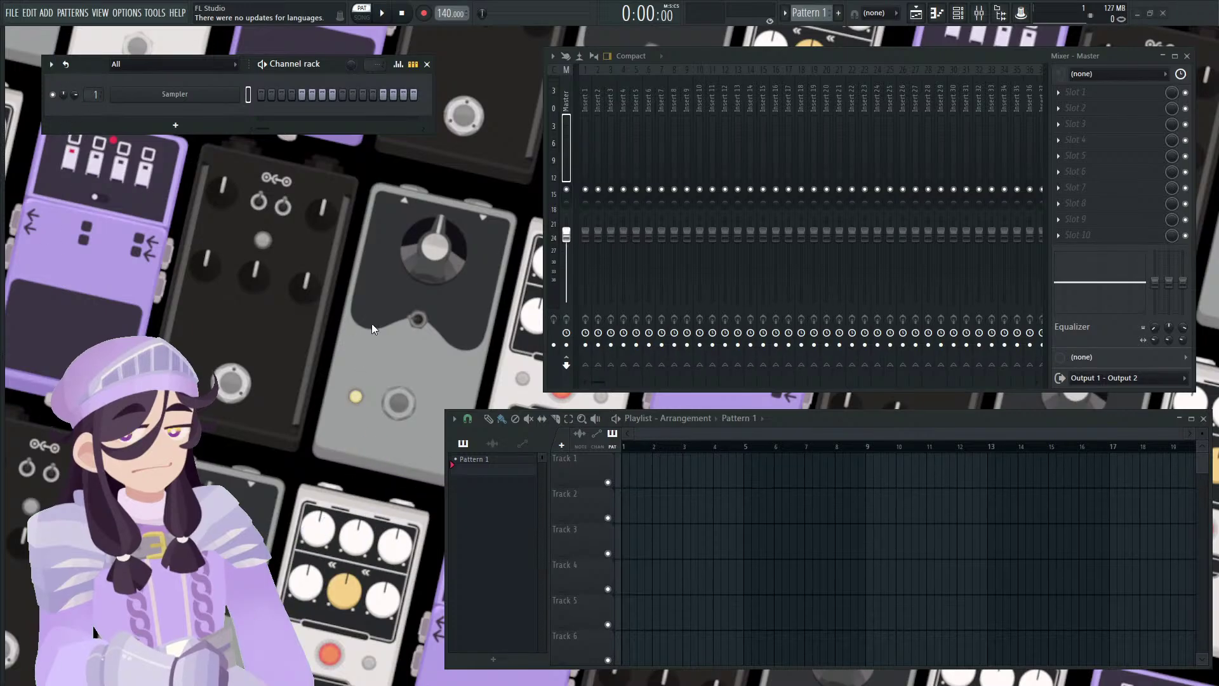
Close the mixer and the playlist, and show both windows again
left_click(1187, 56)
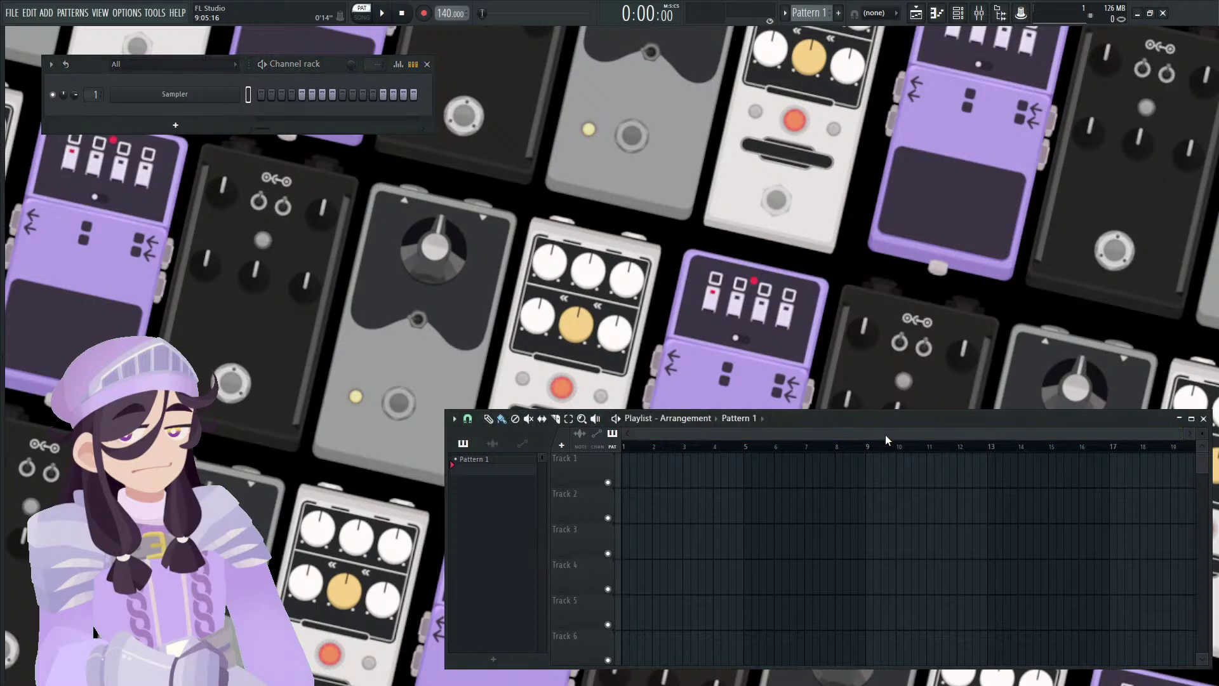
left_click(1203, 418)
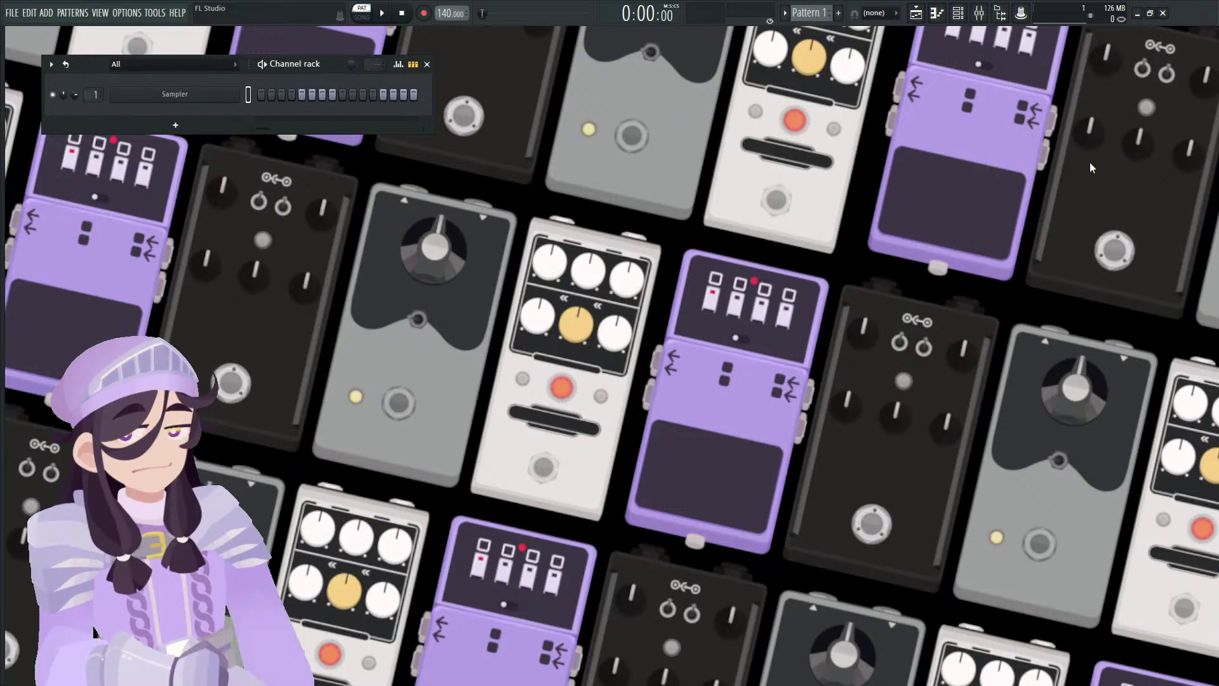
left_click(915, 13)
left_click(978, 13)
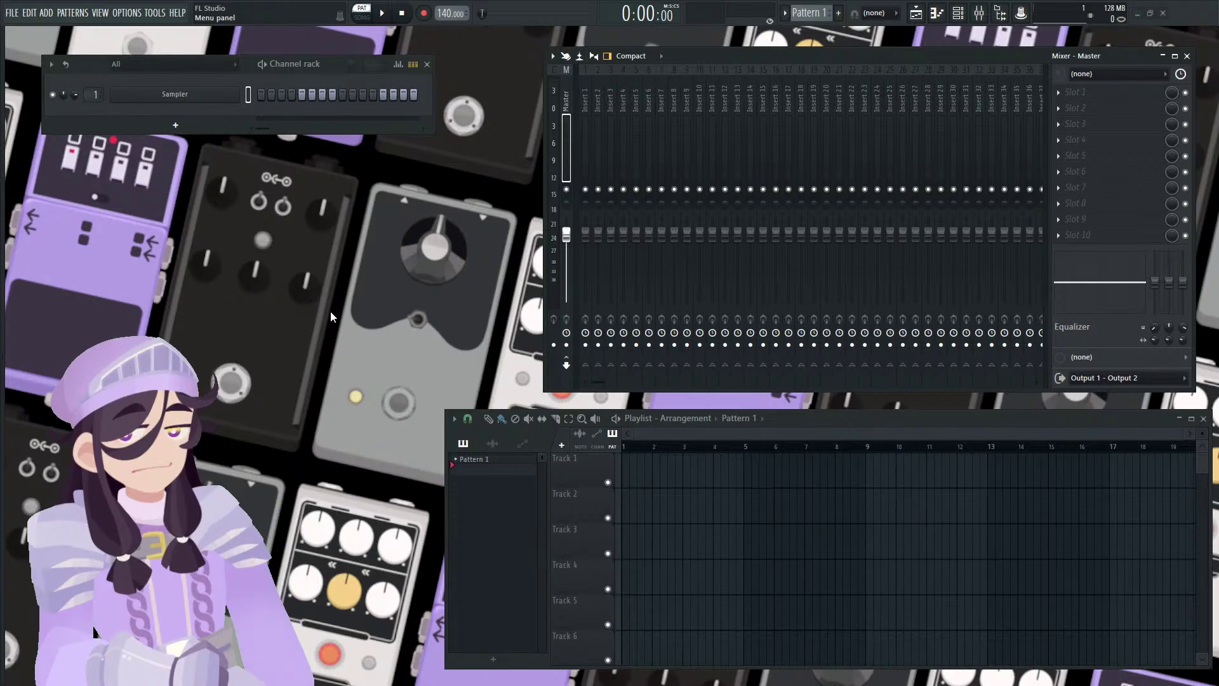
Open the grinch.flp project and play the song from about bar 16 with Track 1 muted
key("ctrl+n")
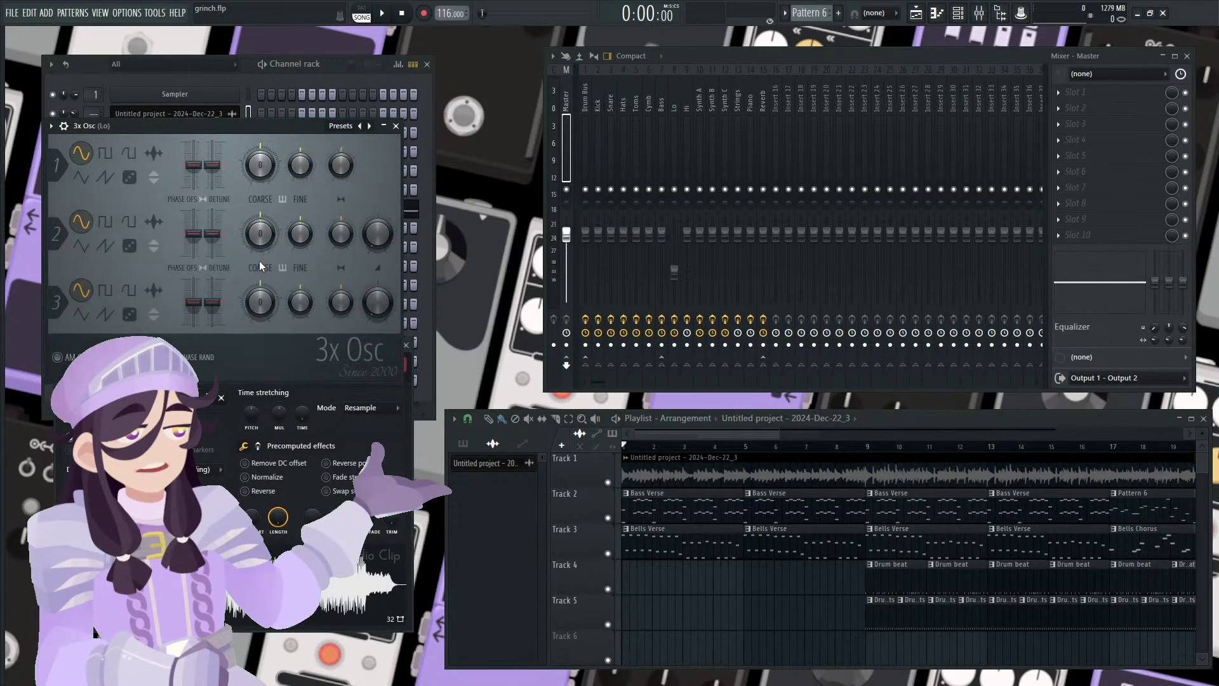
scroll(730, 448, "down", 3)
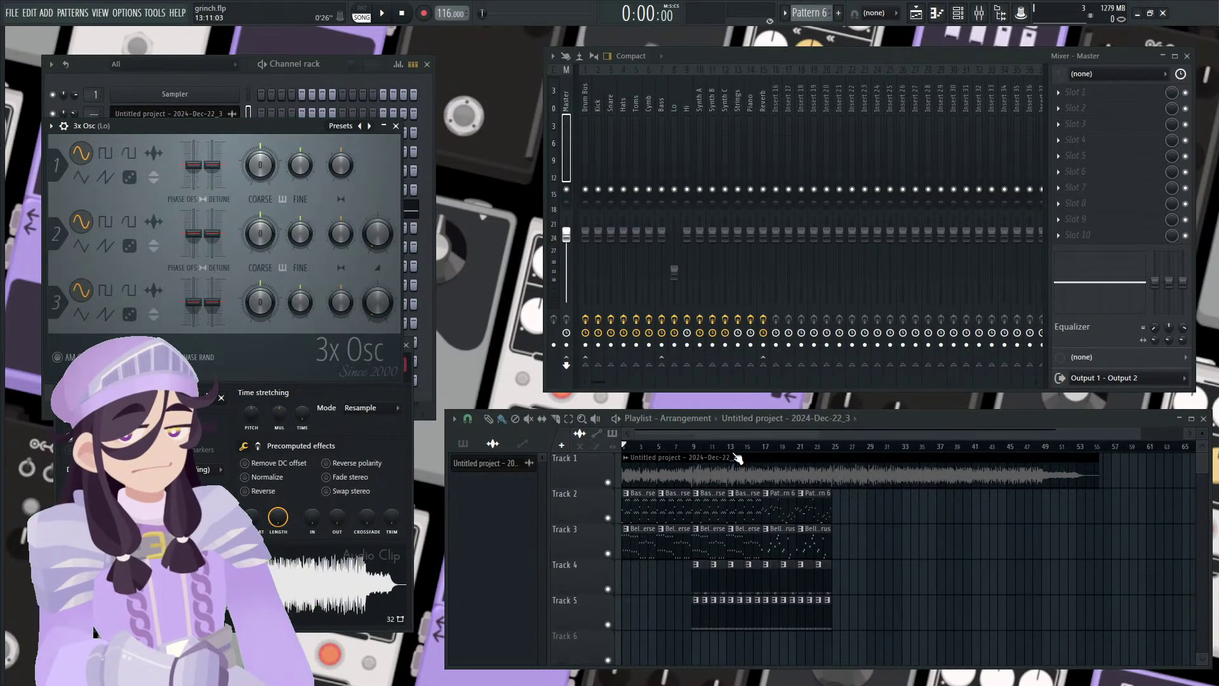
mouse_move(737, 448)
left_mouse_down()
mouse_move(782, 448)
mouse_move(756, 448)
left_mouse_up()
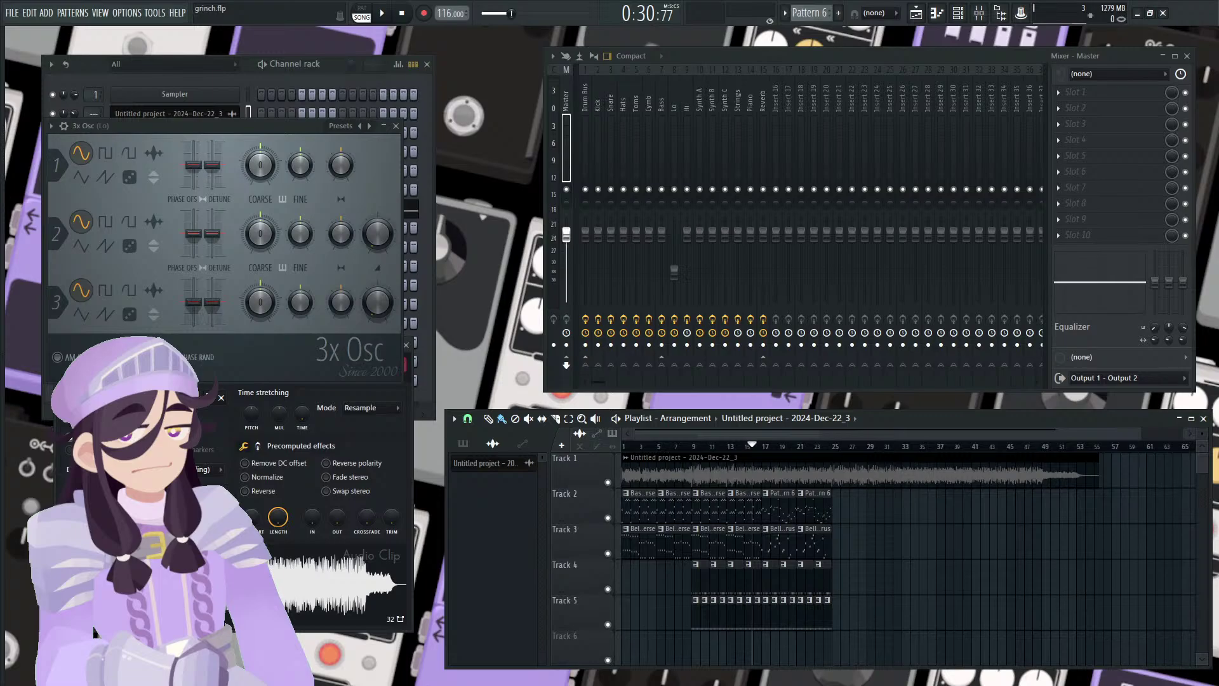
left_click(381, 14)
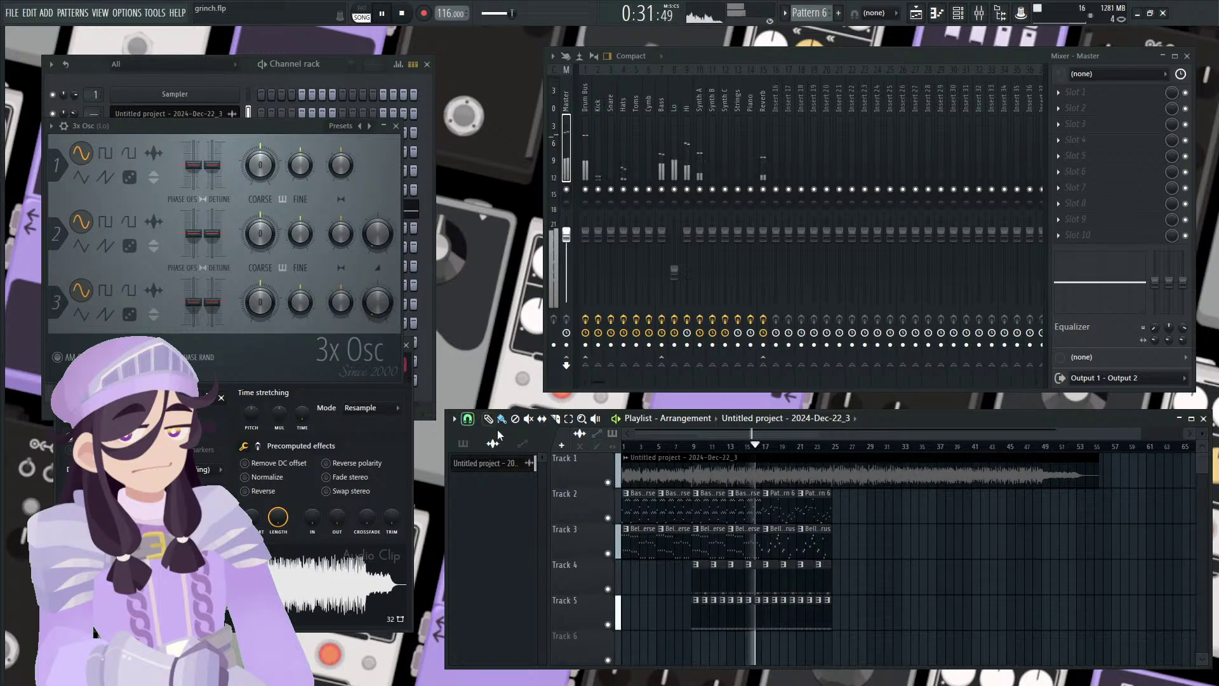
left_click(609, 482)
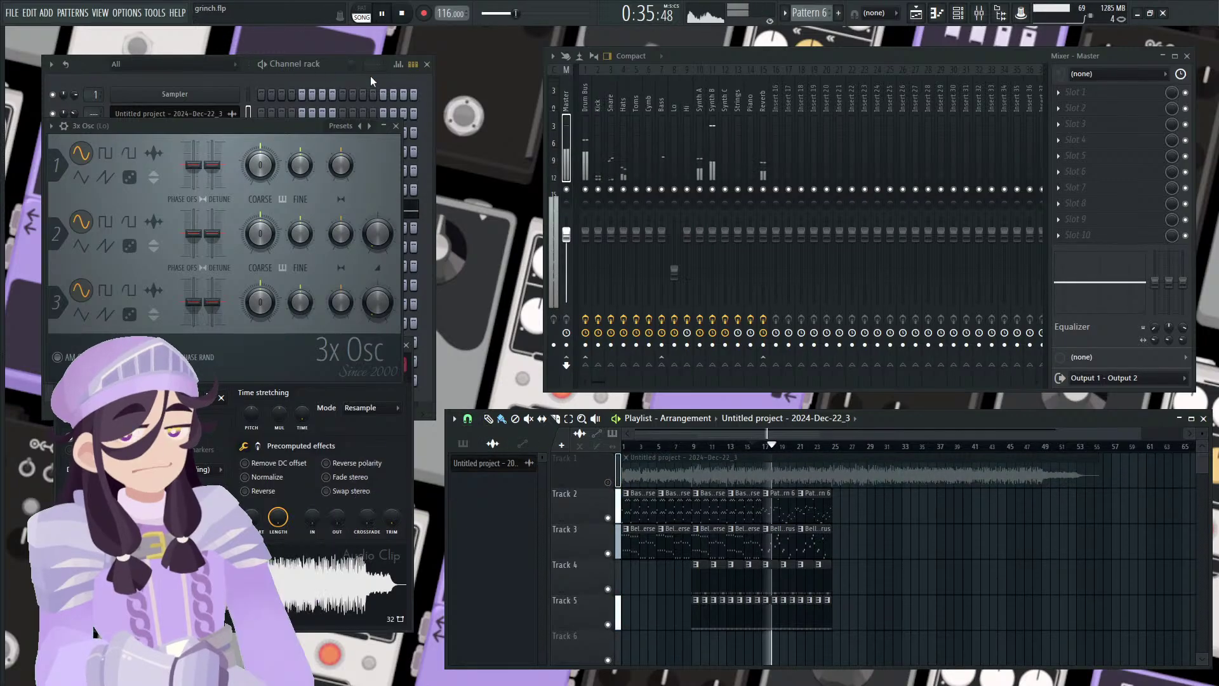
Open the Synth B channel's StingerMax synth and advance its preset past CS80 China Solo to CS Hymn
left_click(300, 66)
left_click(198, 210)
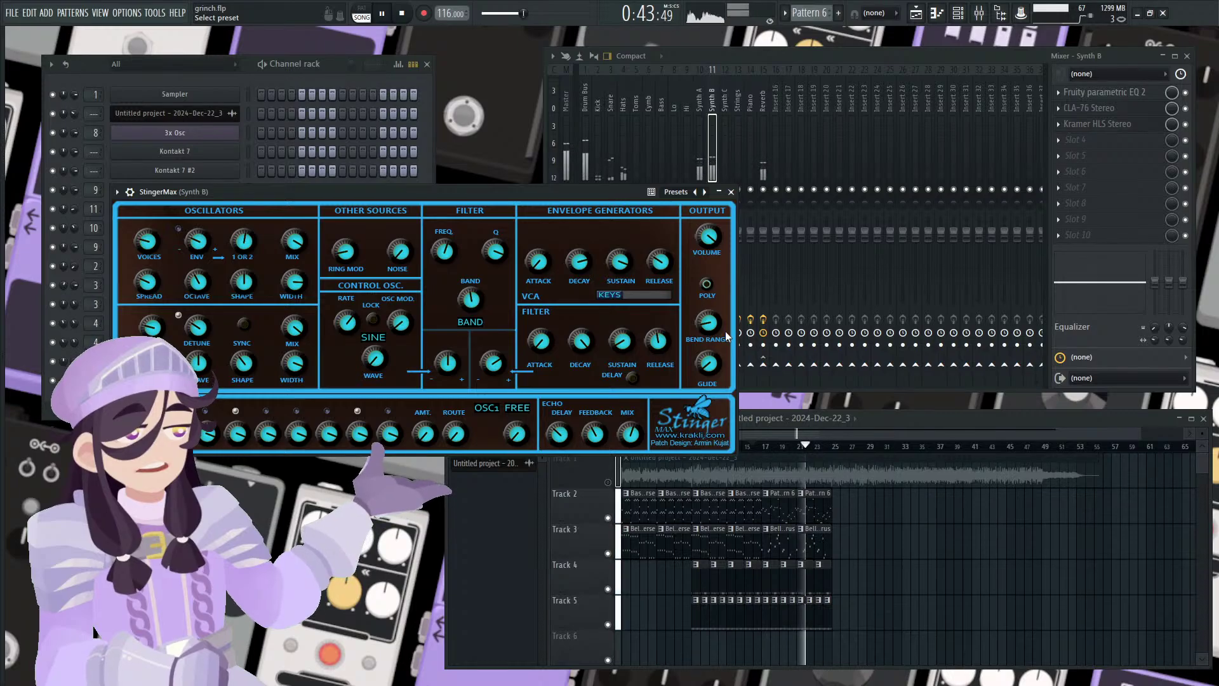
left_click(704, 192)
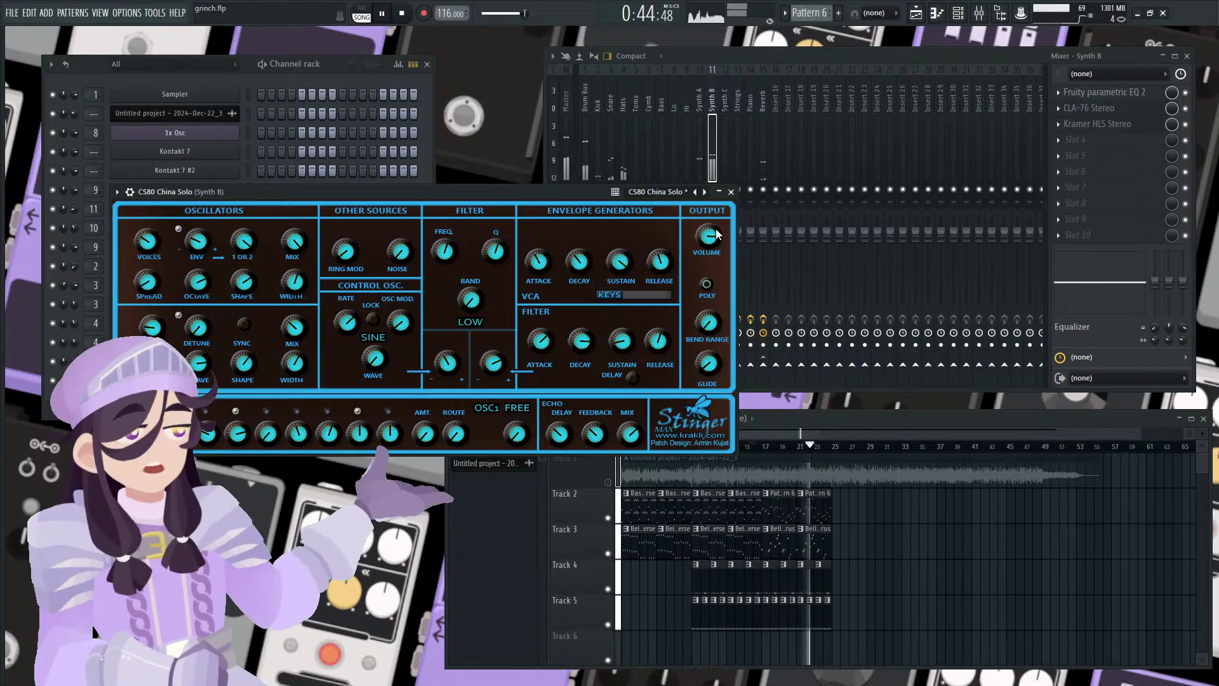
left_click(704, 192)
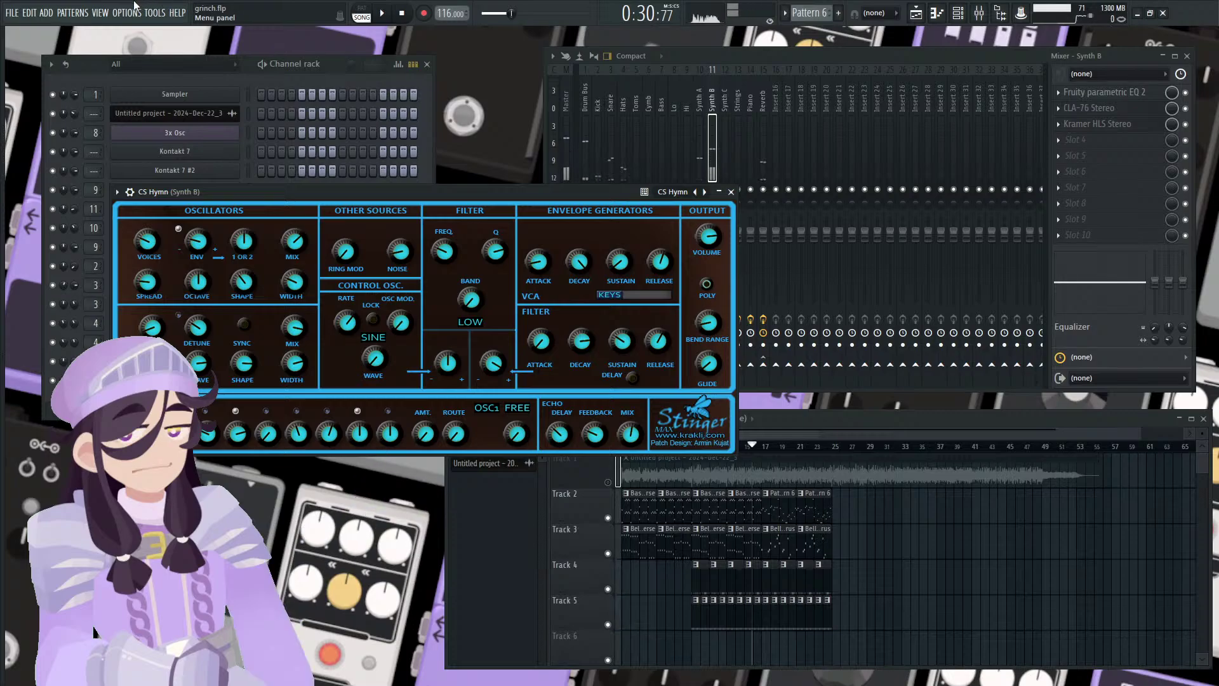
Replay the song from about bar 16 to audition the CS Hymn preset, and switch playback to pattern mode
key("space")
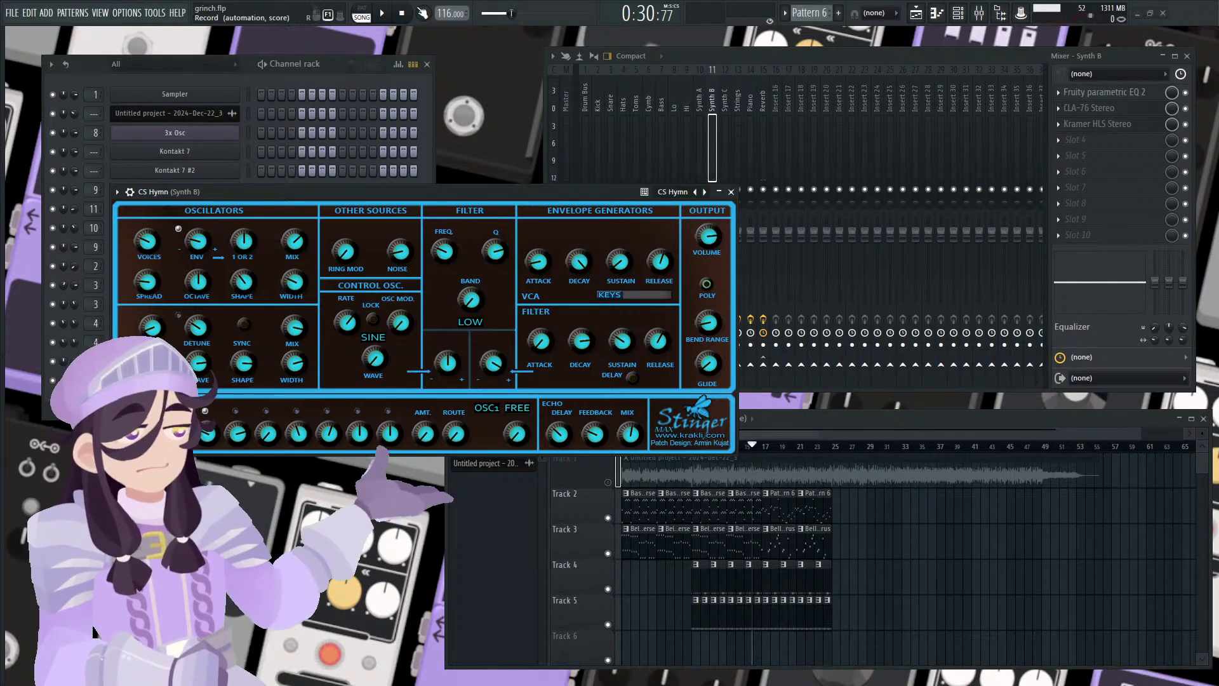
key("space")
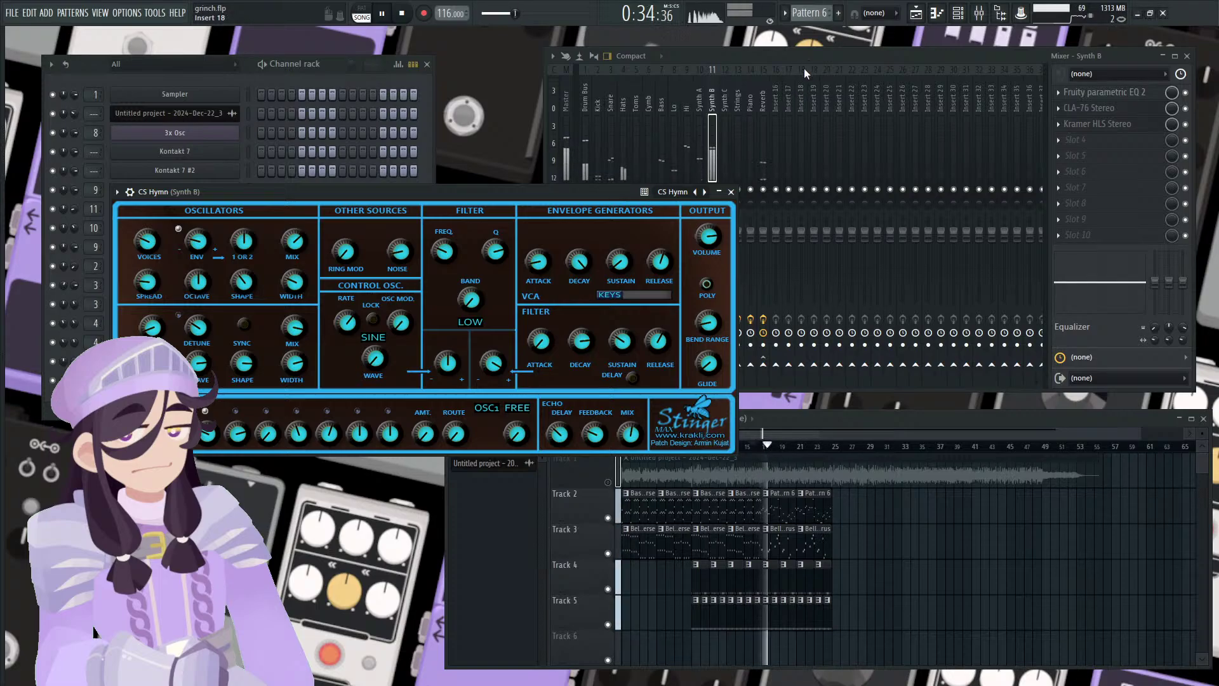
key("space")
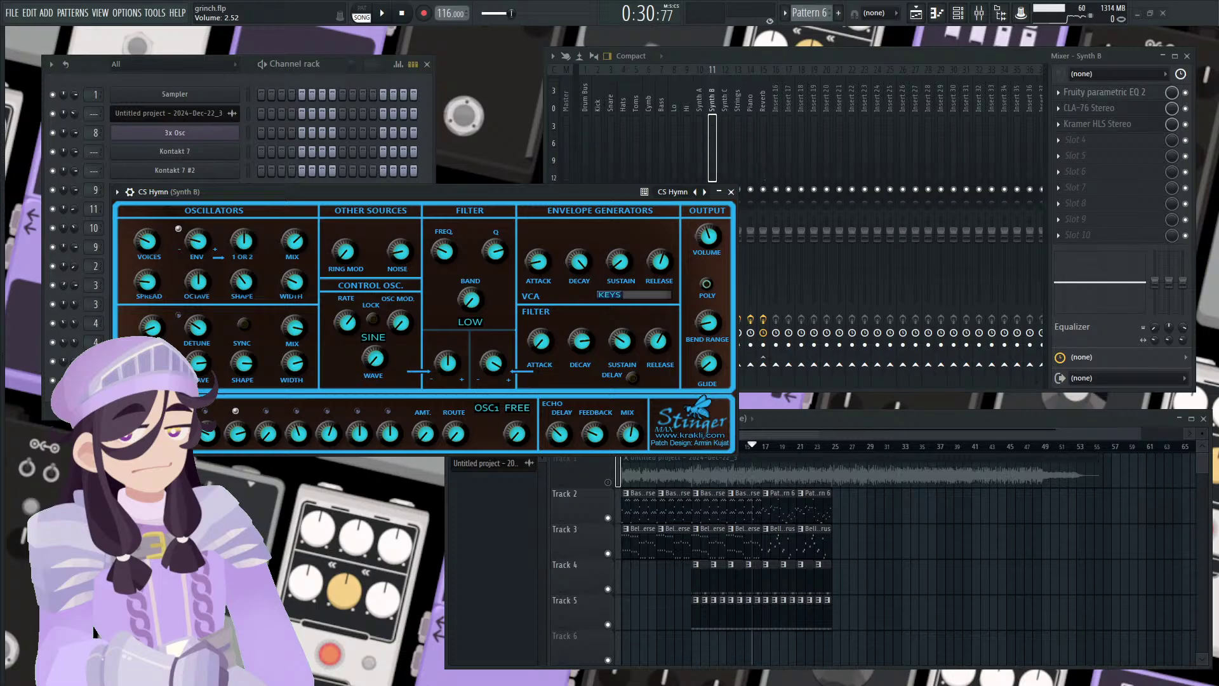
left_click(382, 13)
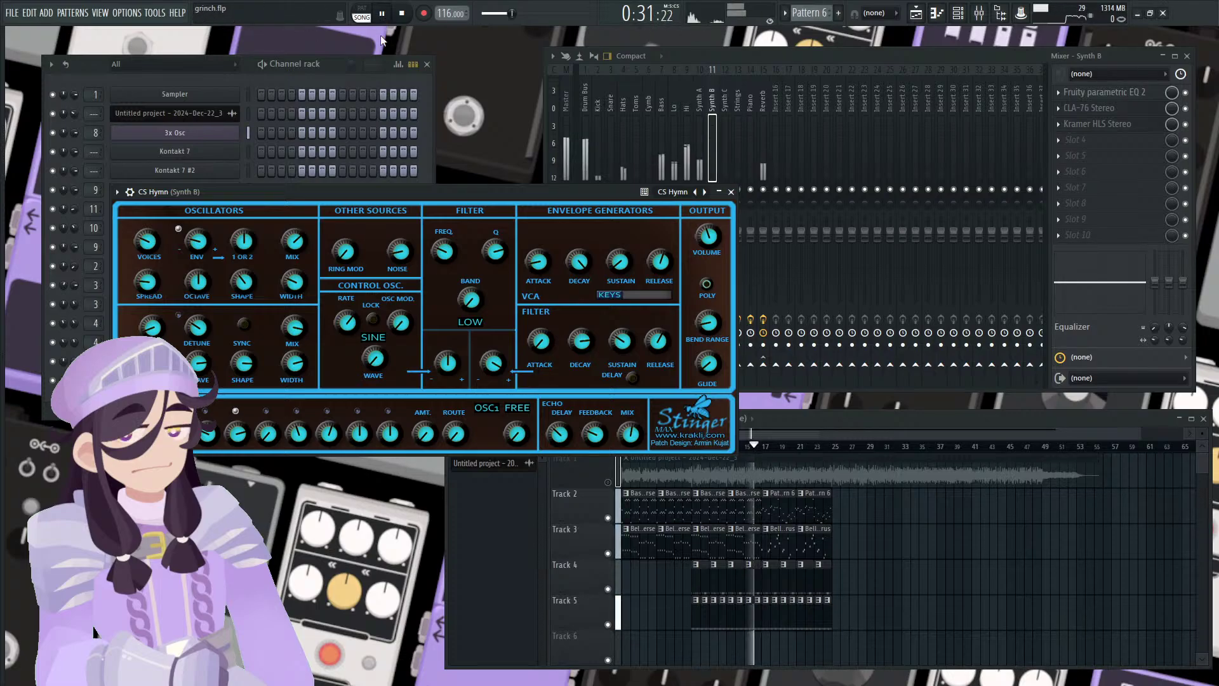
left_click(361, 8)
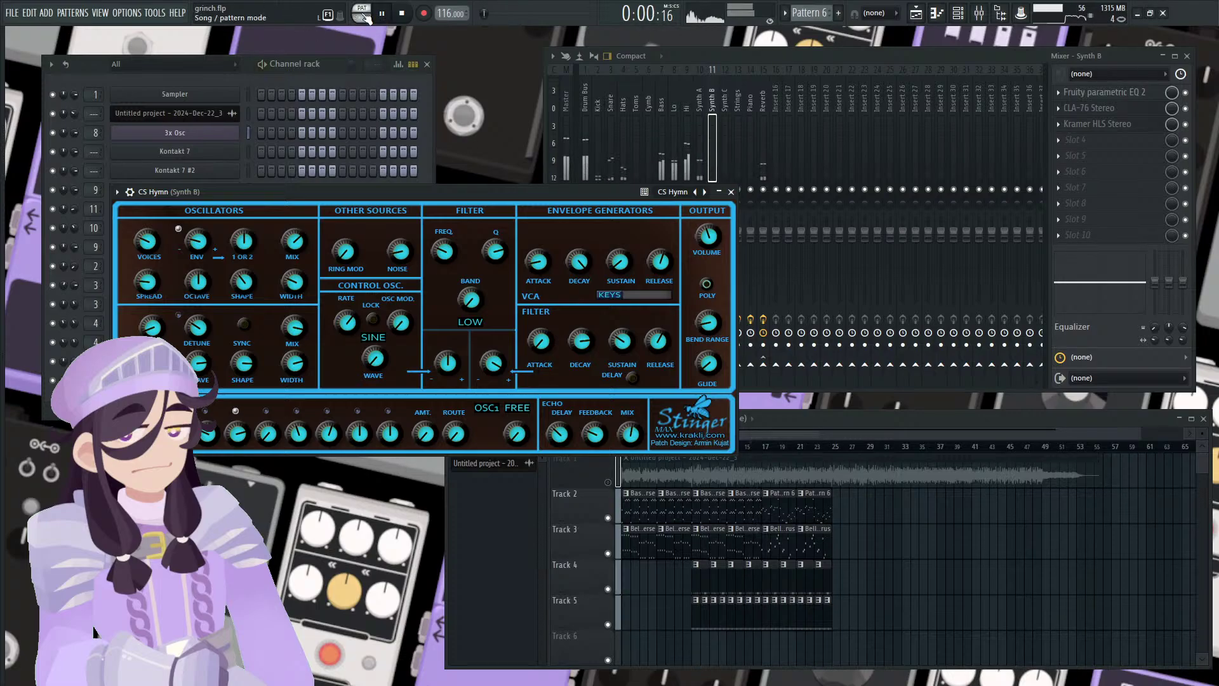
Audition the StingerMax presets CS Piano and CSQ 60 U know, and settle on CS Unknown
left_click(704, 192)
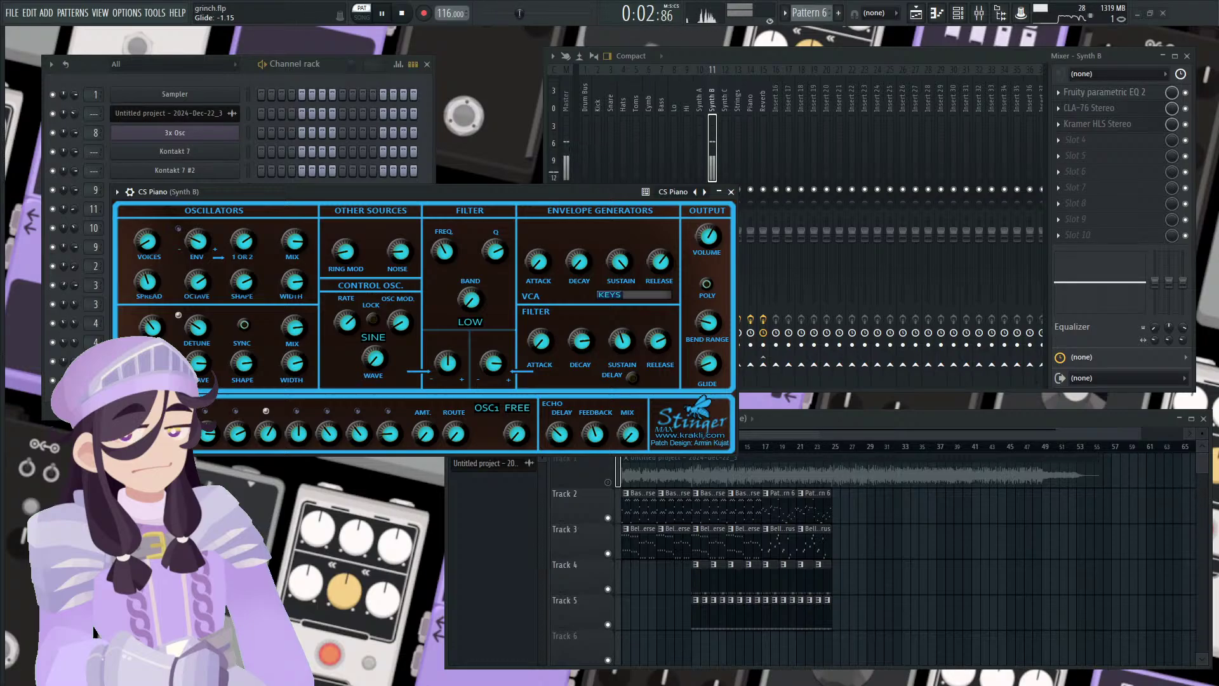
left_click(696, 192)
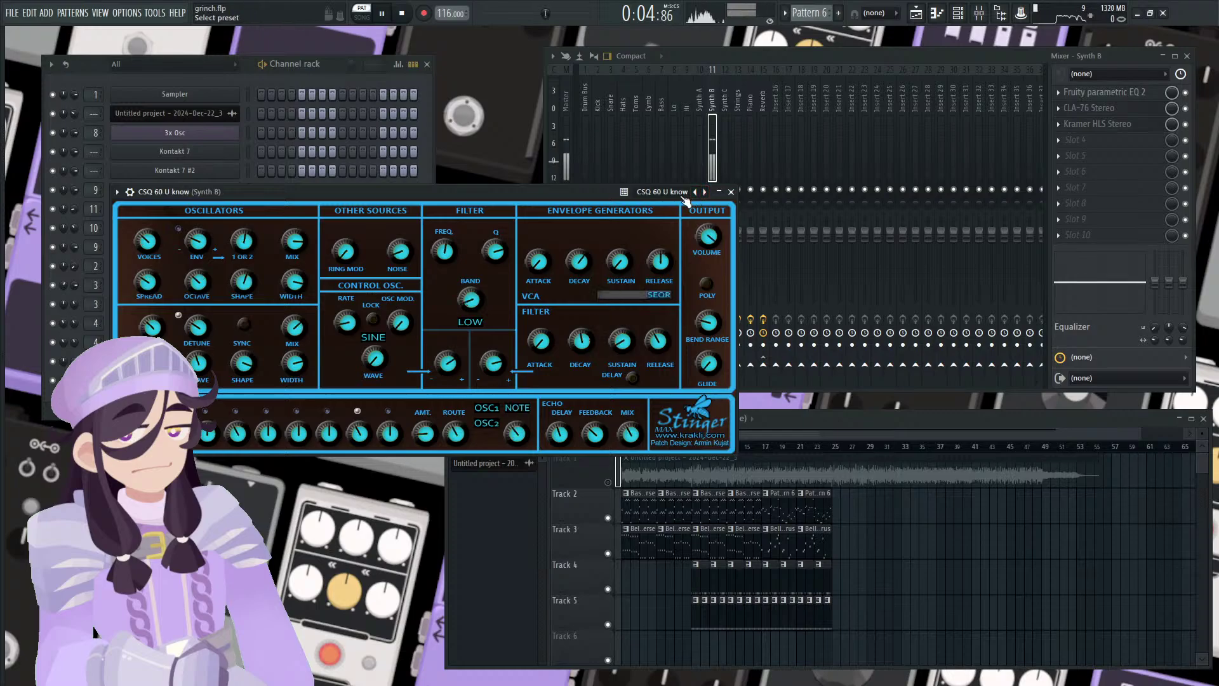
left_click(705, 192)
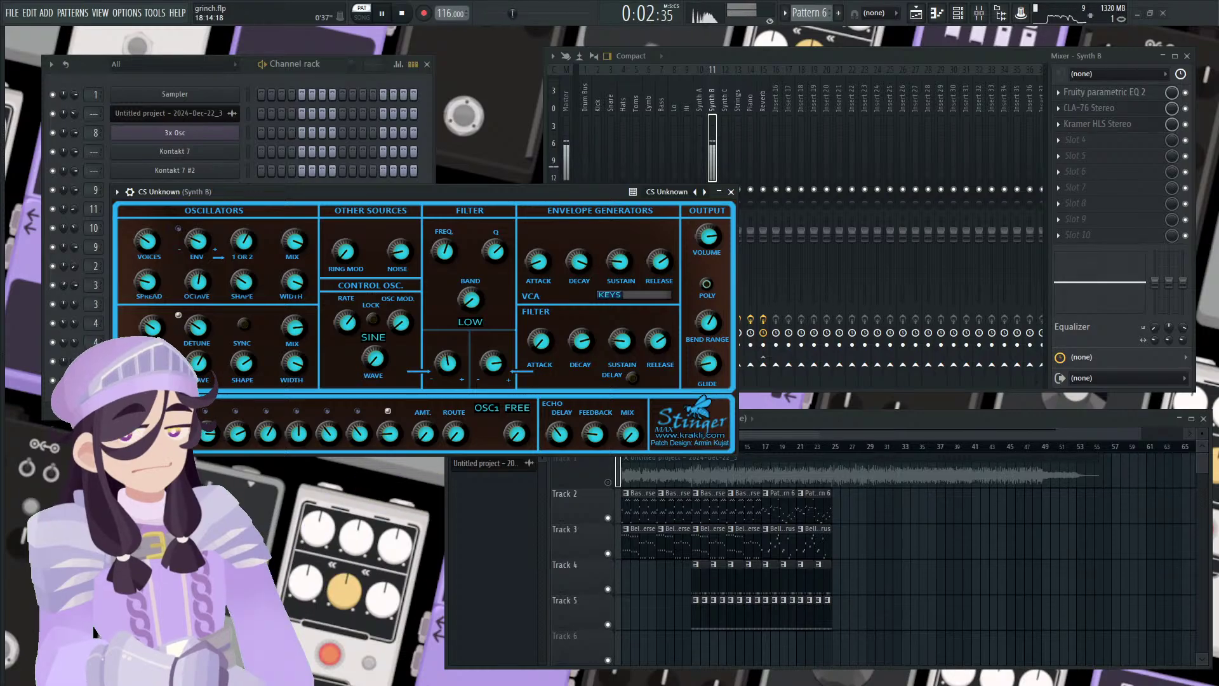
Solo Track 1 and replay it from about bar 17, then restore the other tracks with Track 1 muted to compare
left_click(664, 464)
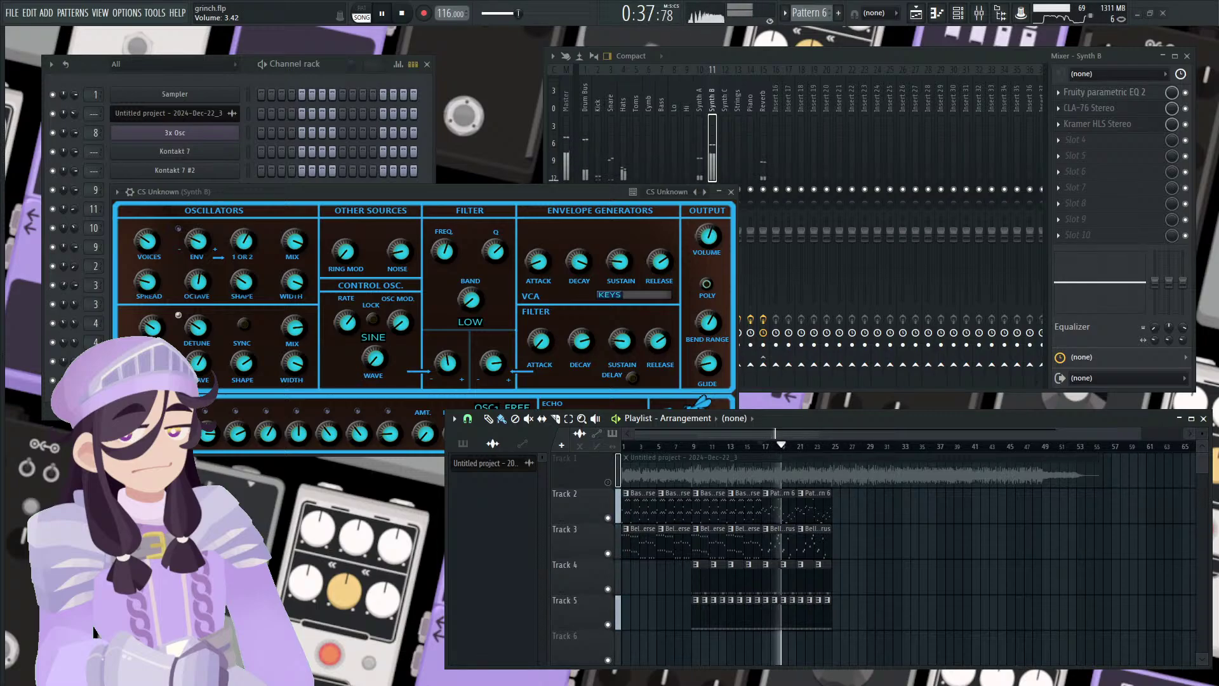
left_click(608, 482, "ctrl")
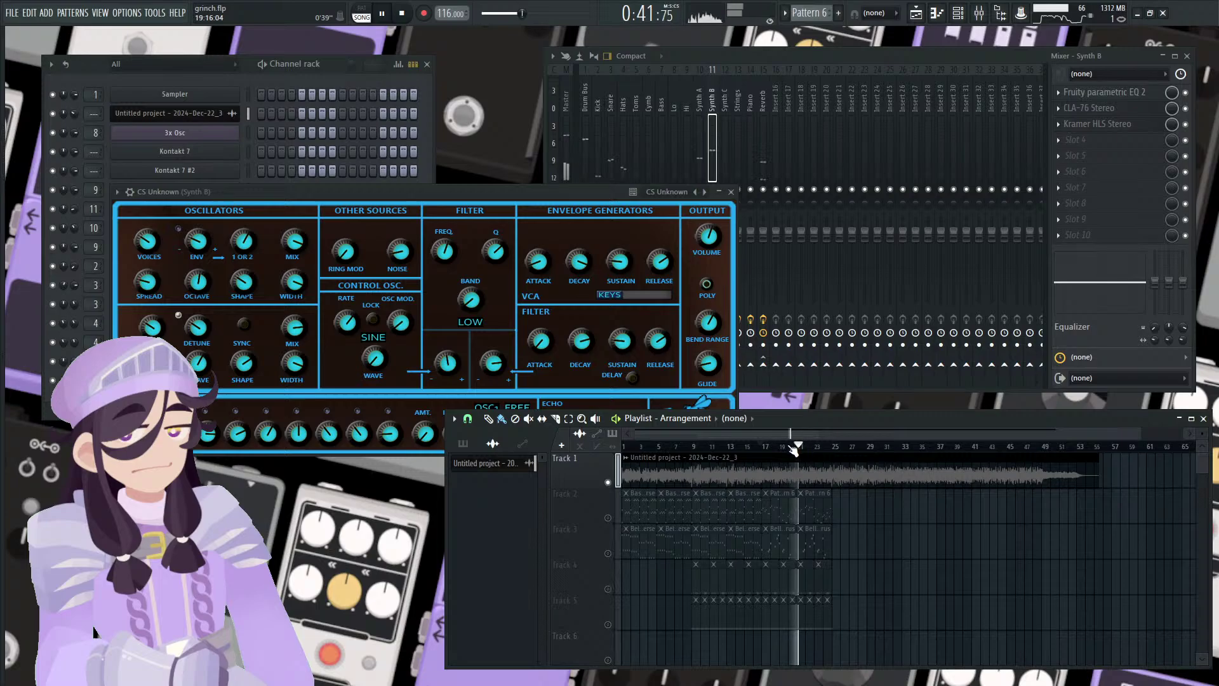
left_click_drag(792, 450, 768, 449)
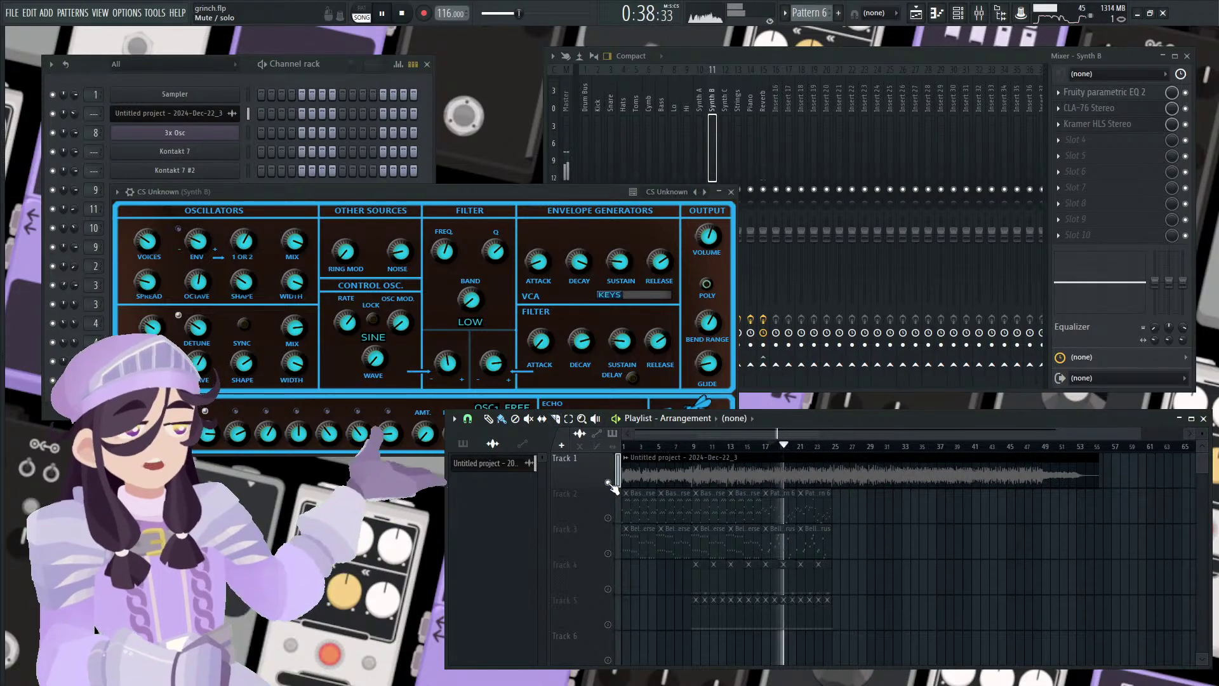
left_click(607, 482)
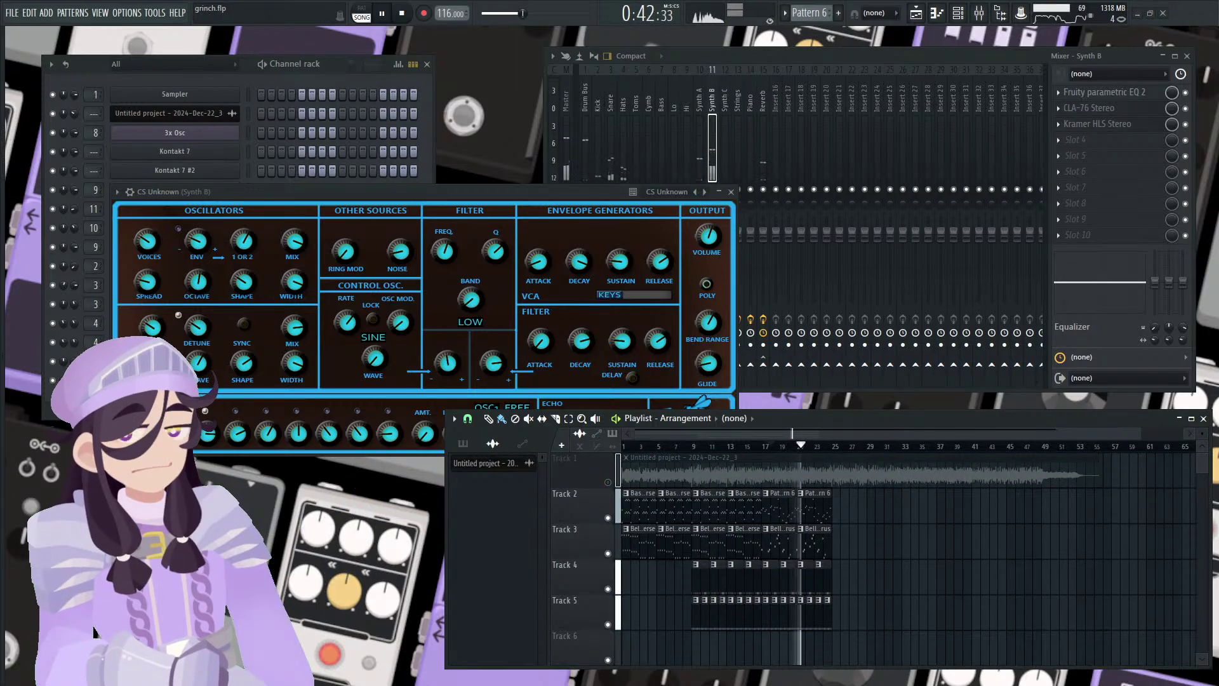
Move the synth window clear of the playlist, replay the song from about bar 16, and stop playback
left_click_drag(581, 191, 570, 169)
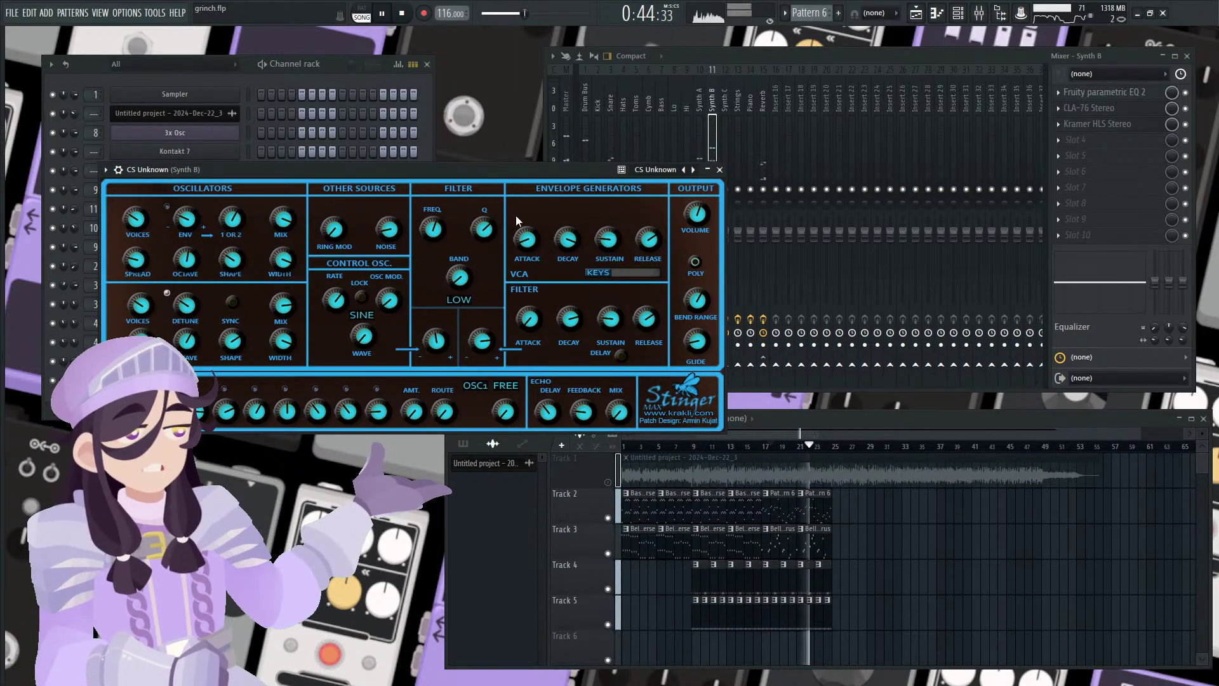
left_click_drag(694, 342, 694, 340)
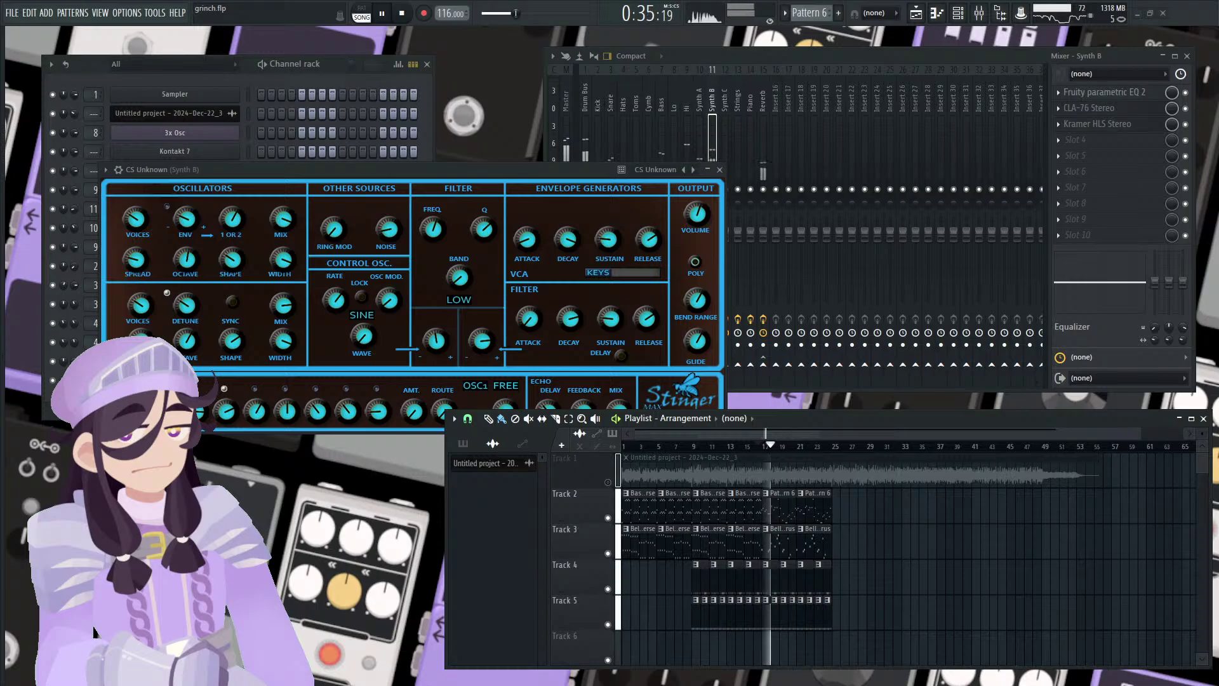
left_click_drag(615, 169, 707, 133)
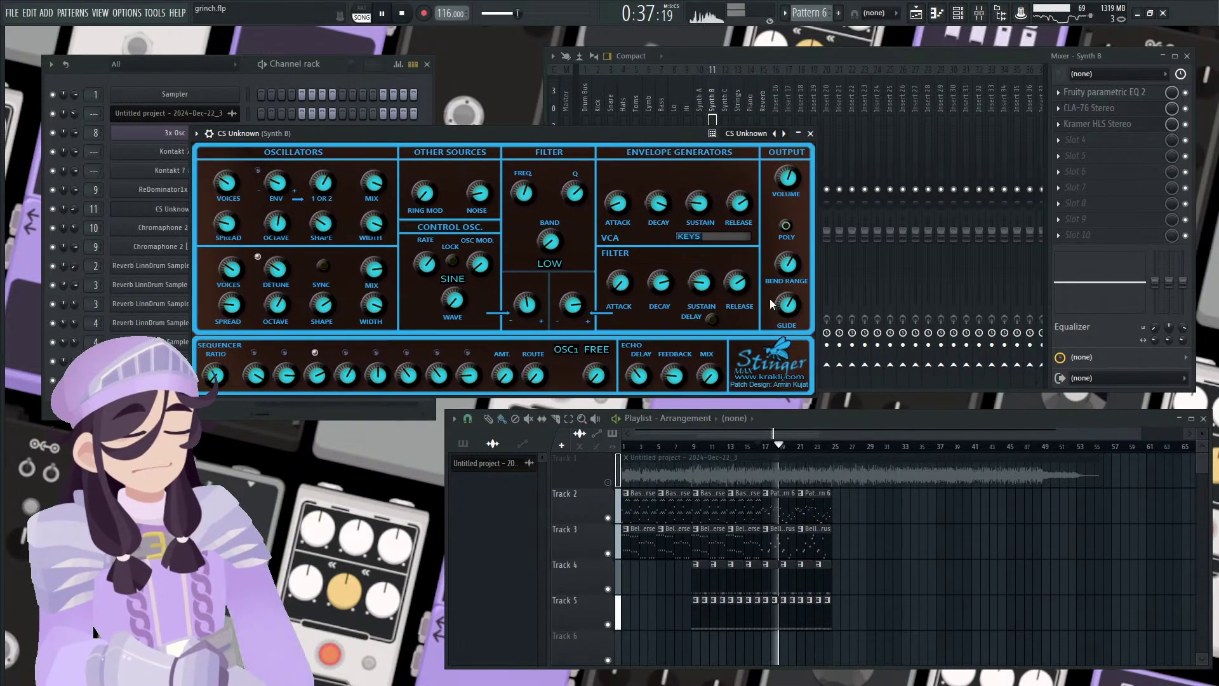
left_click_drag(787, 264, 787, 244)
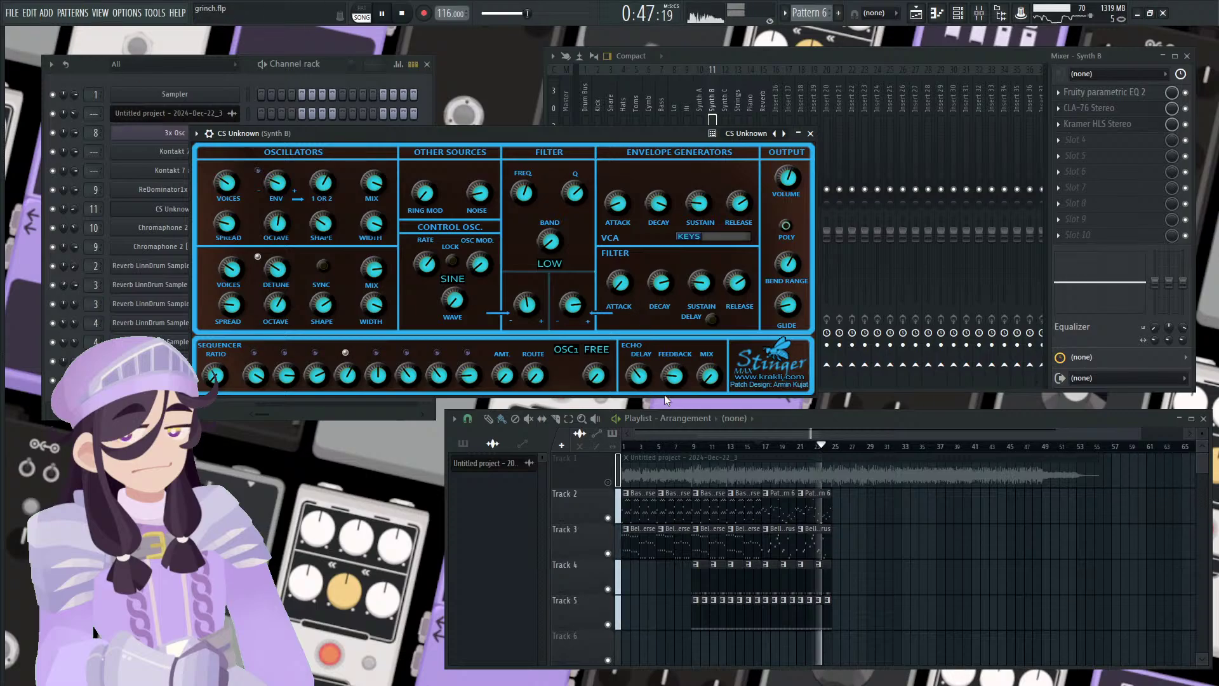
left_click(759, 446)
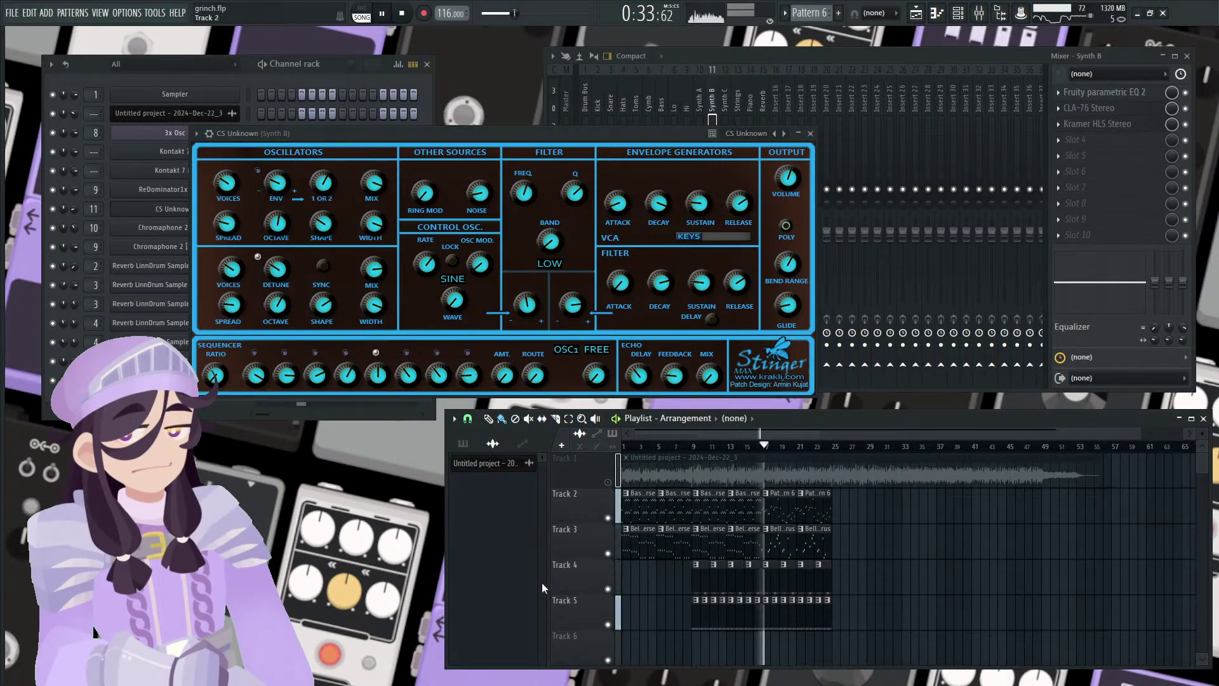
key("space")
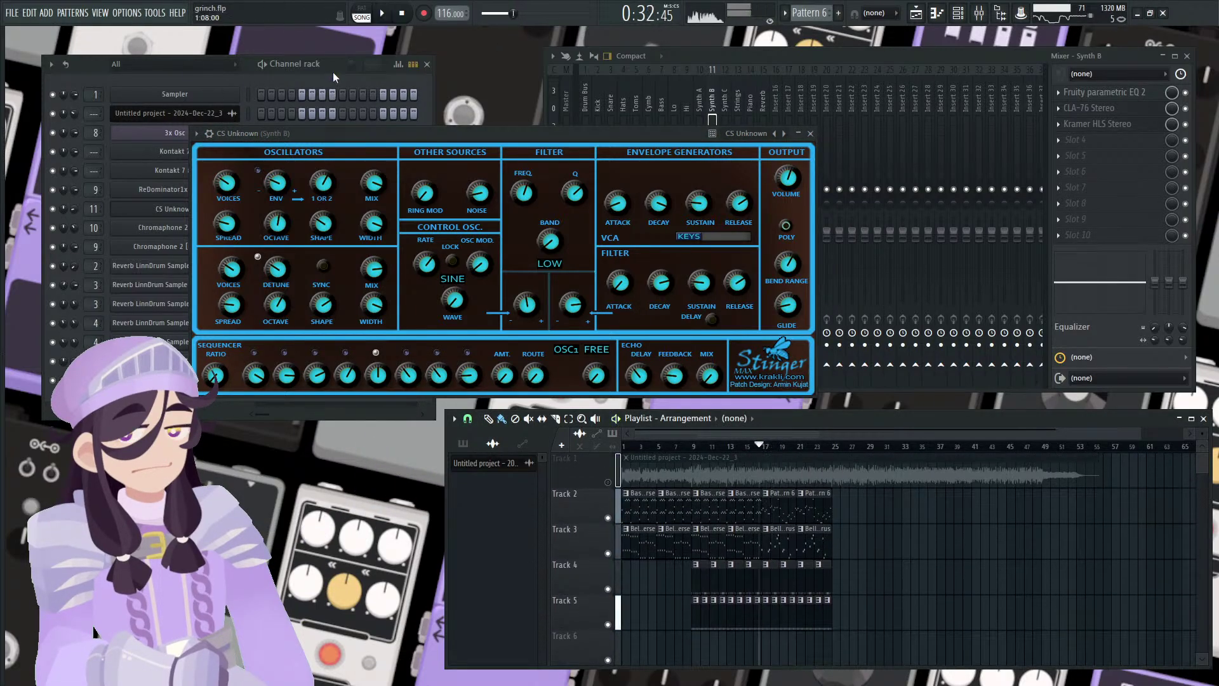
Open the first Kontakt 7 channel from the channel rack and close its preset library browser
left_click(333, 72)
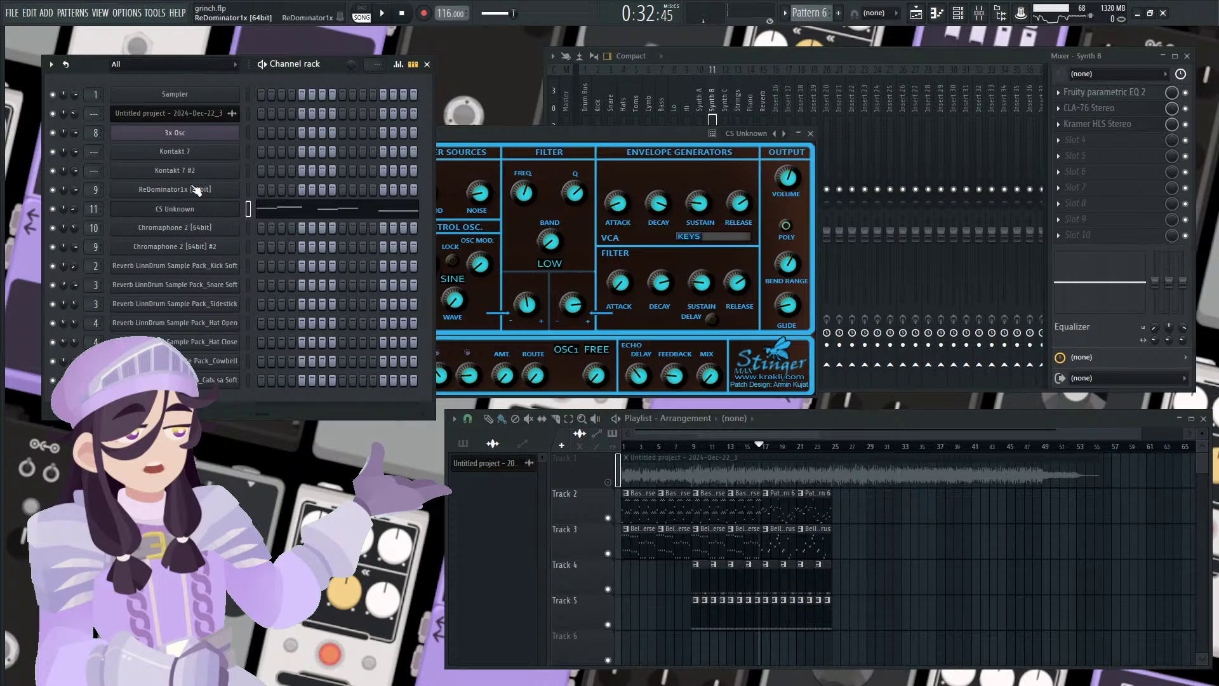
left_click(175, 151)
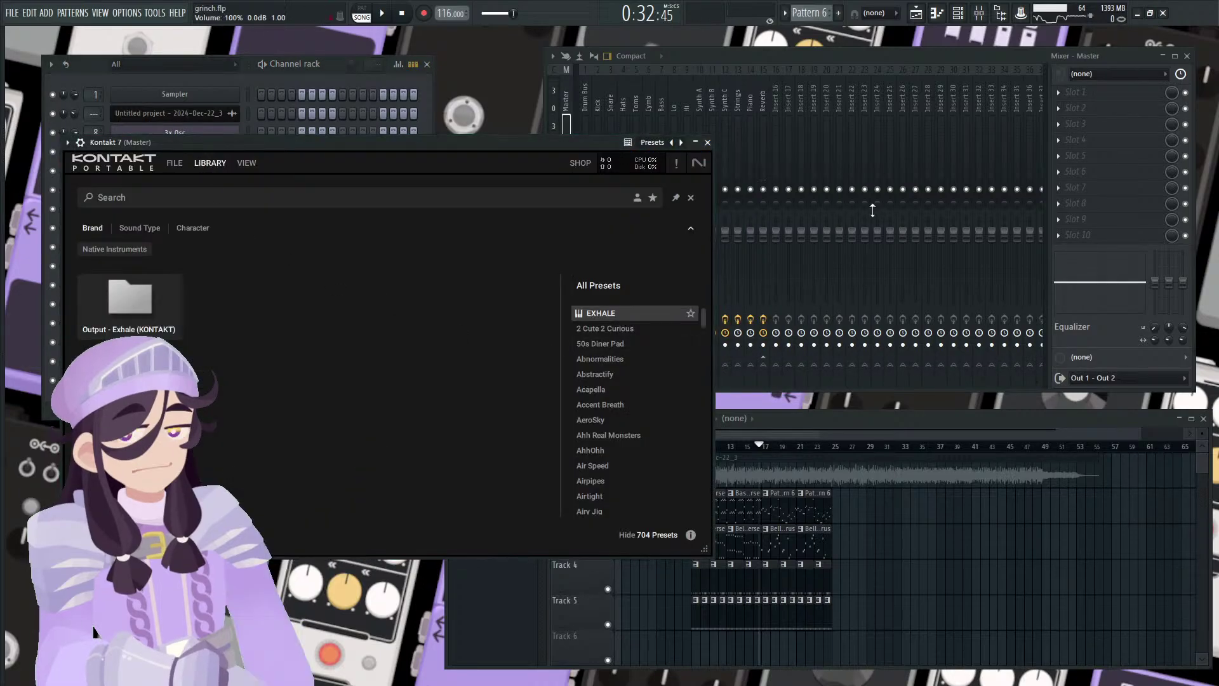
left_click(690, 197)
Find the Joshua Bell Violin library in Kontakt and load its instrument into the empty rack
scroll(238, 299, "down", 5)
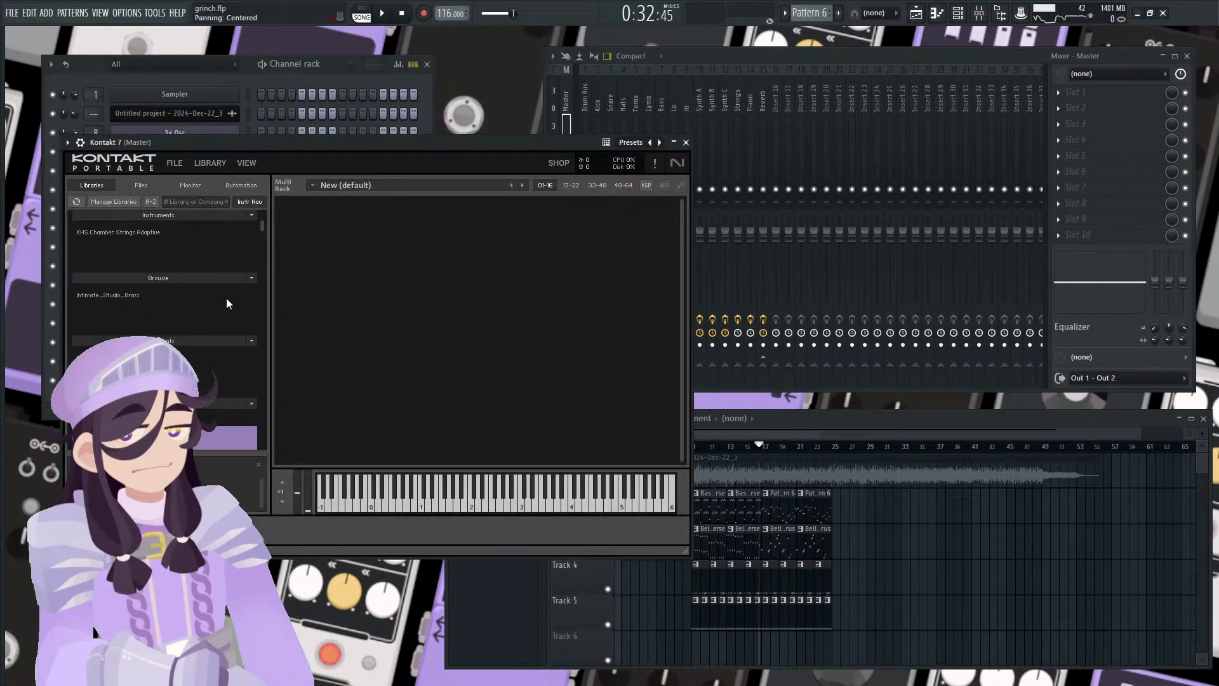
scroll(200, 317, "down", 6)
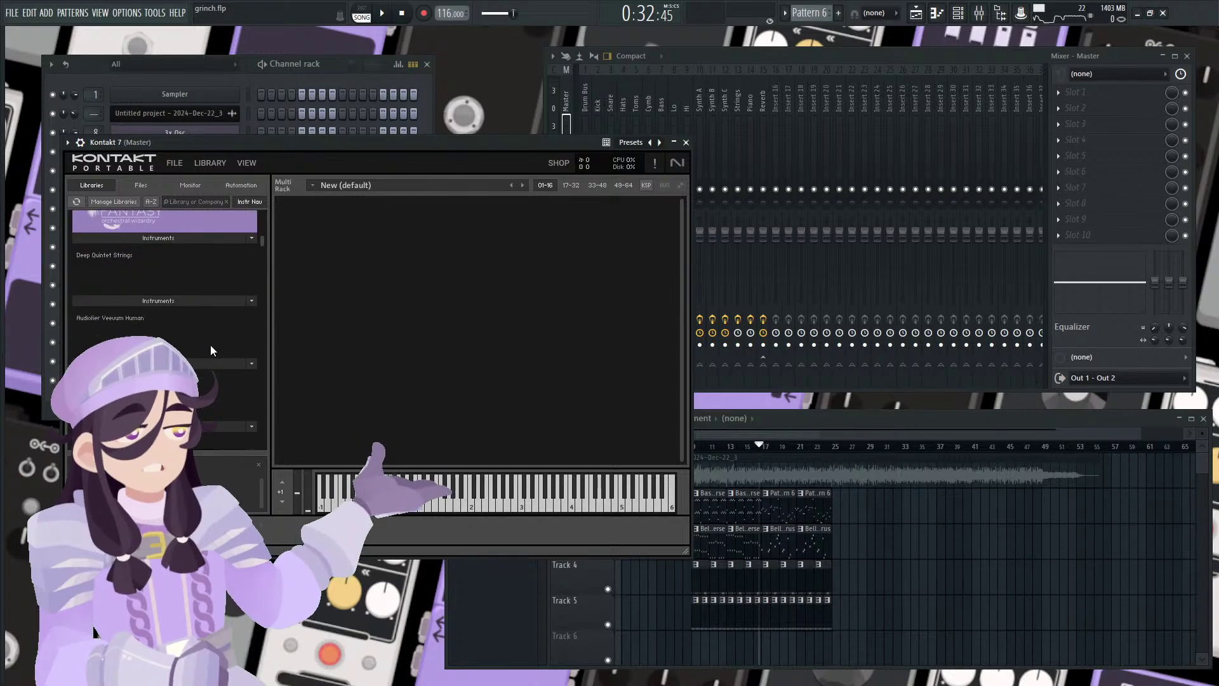
scroll(204, 327, "down", 2)
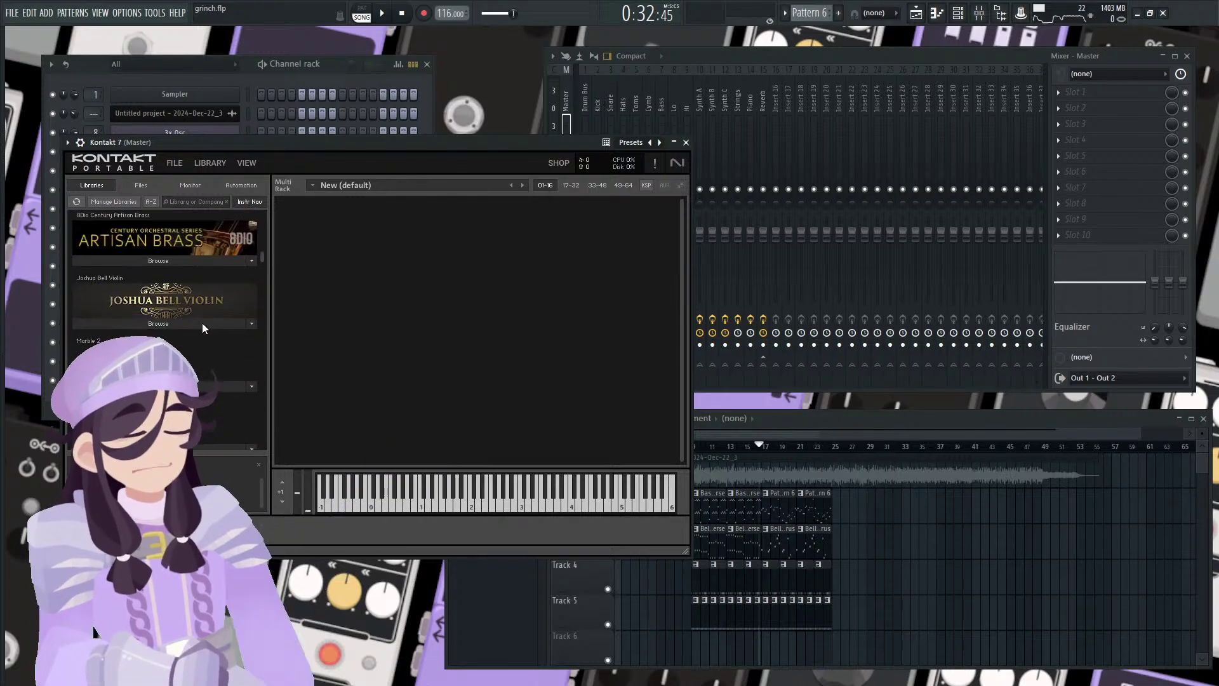
left_click(205, 323)
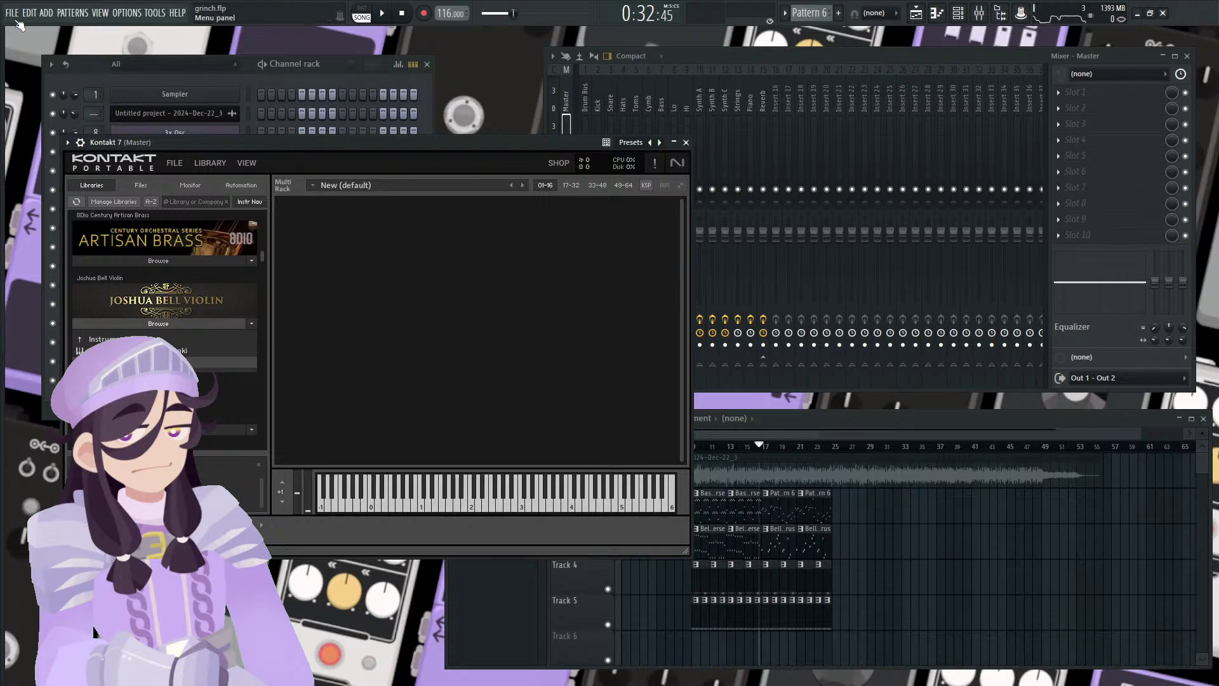
left_click_drag(141, 261, 418, 292)
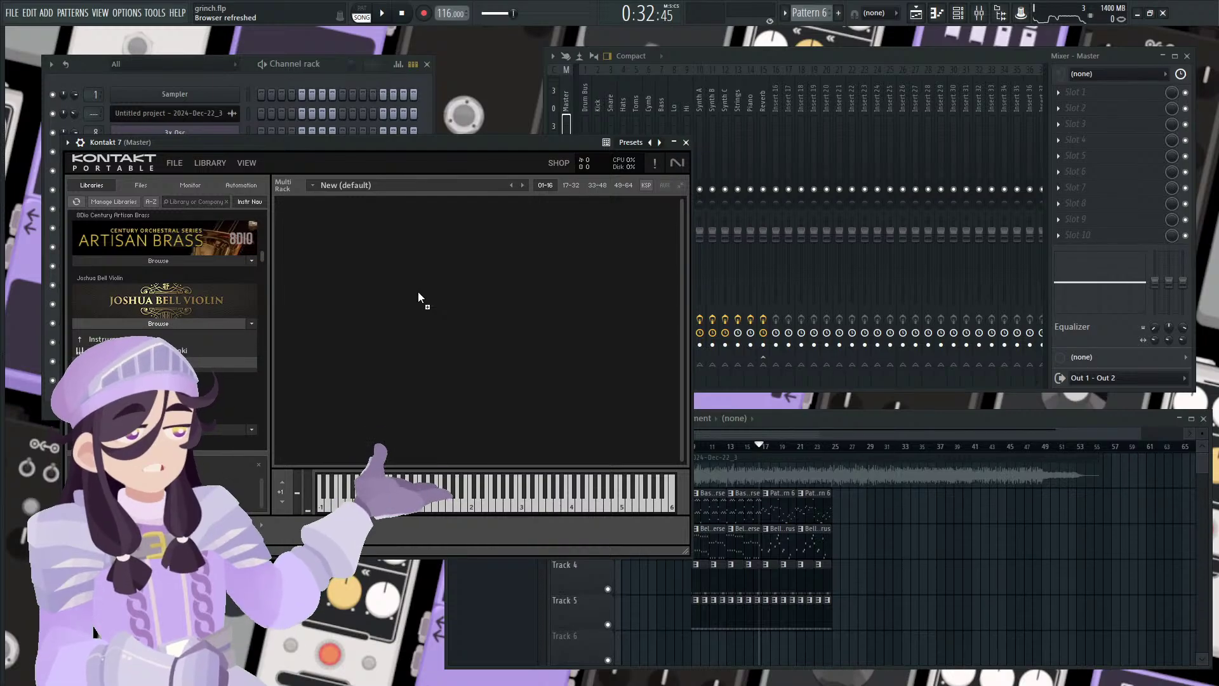
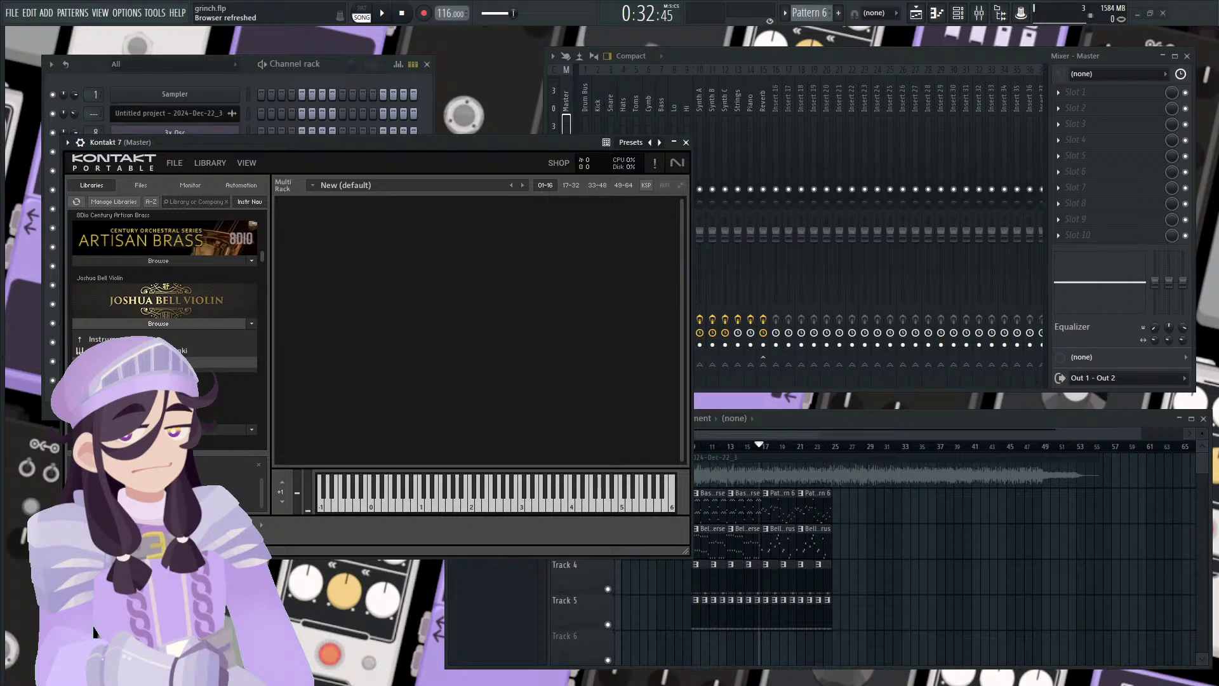
Switch to the browser on chess.com, open Play Bots, and dismiss the introductory dialog
key("alt+Tab")
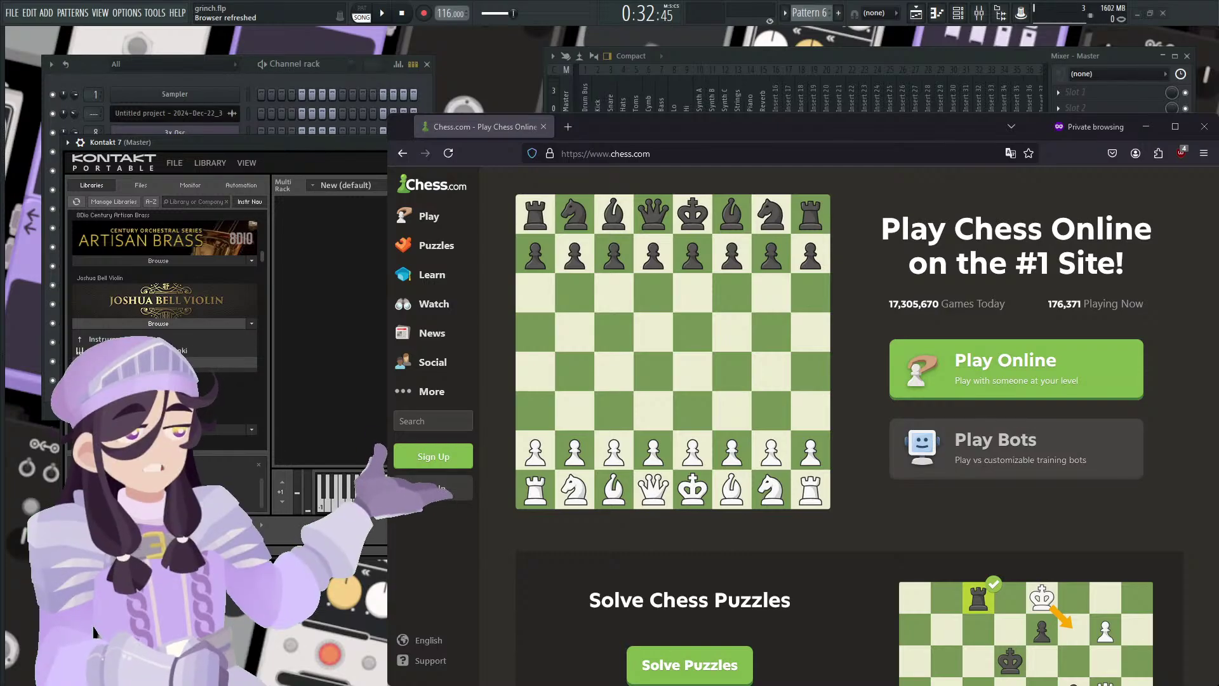
left_click(992, 452)
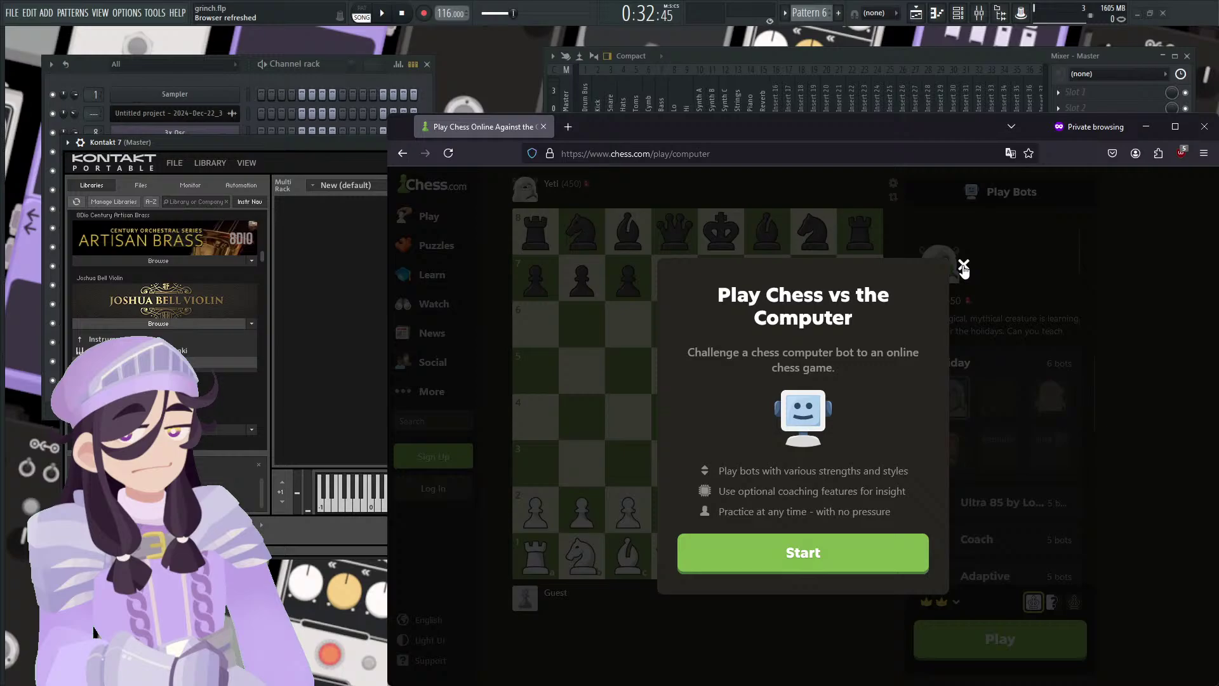
left_click(963, 266)
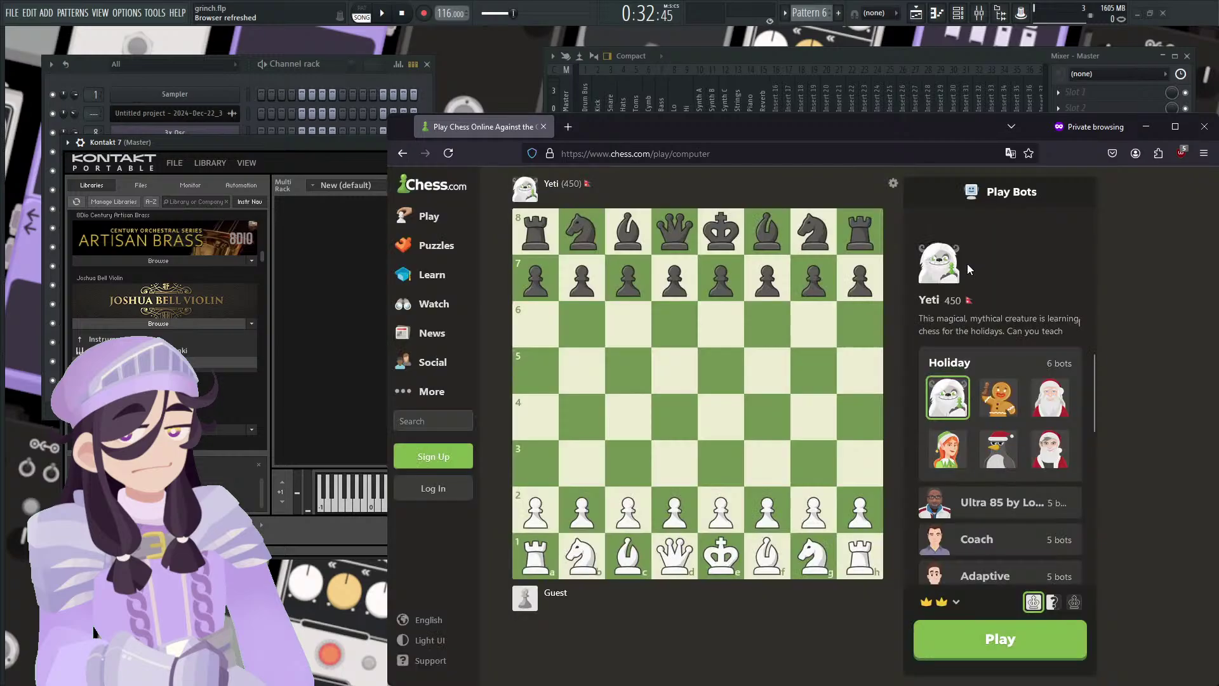
Choose the Santa bot with Challenge difficulty and a random side, and start the game
left_click(1049, 397)
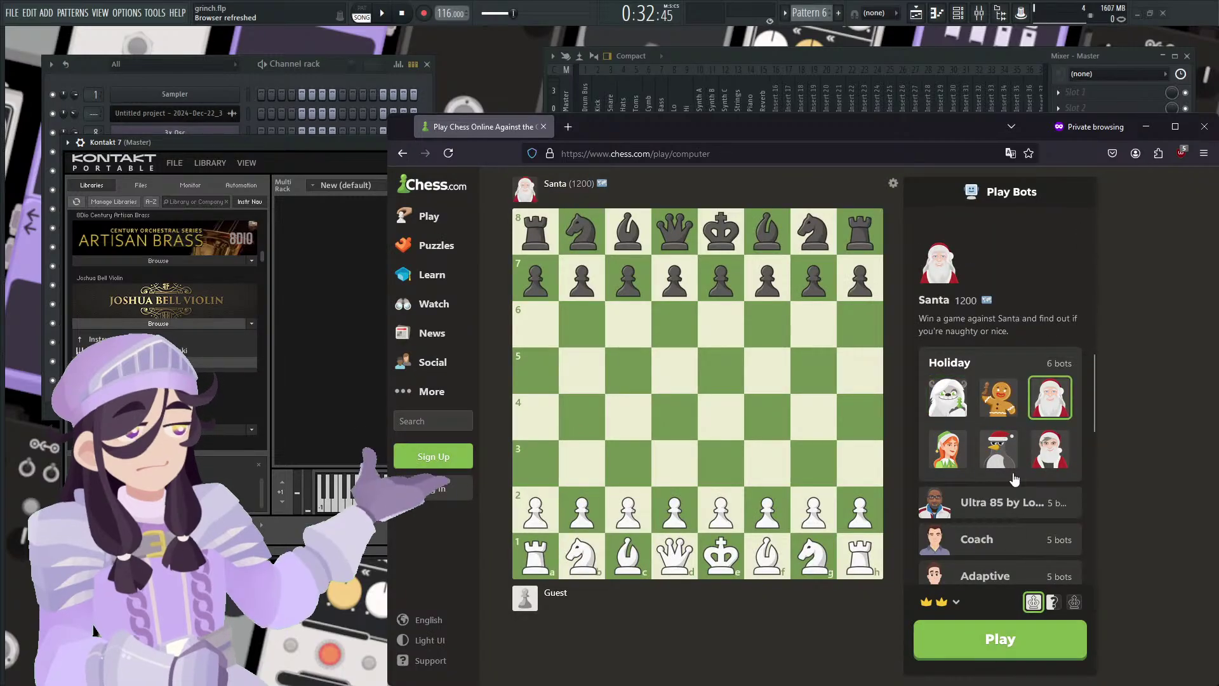
left_click(955, 602)
left_click(994, 405)
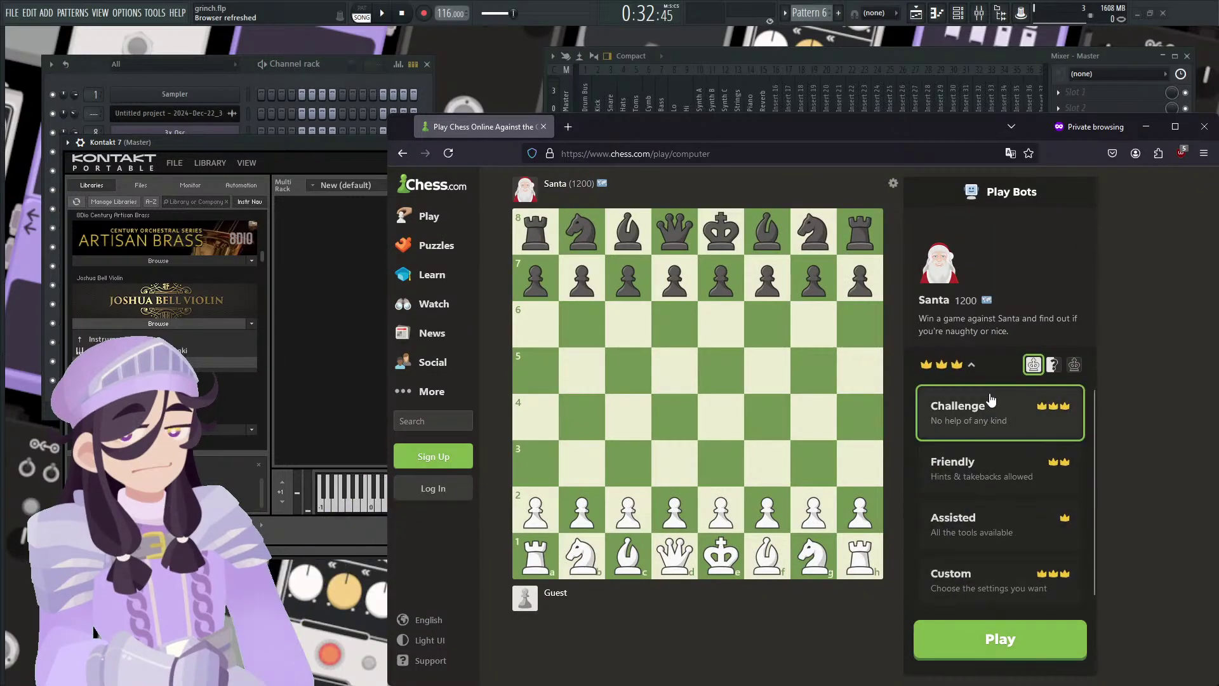
left_click(1054, 363)
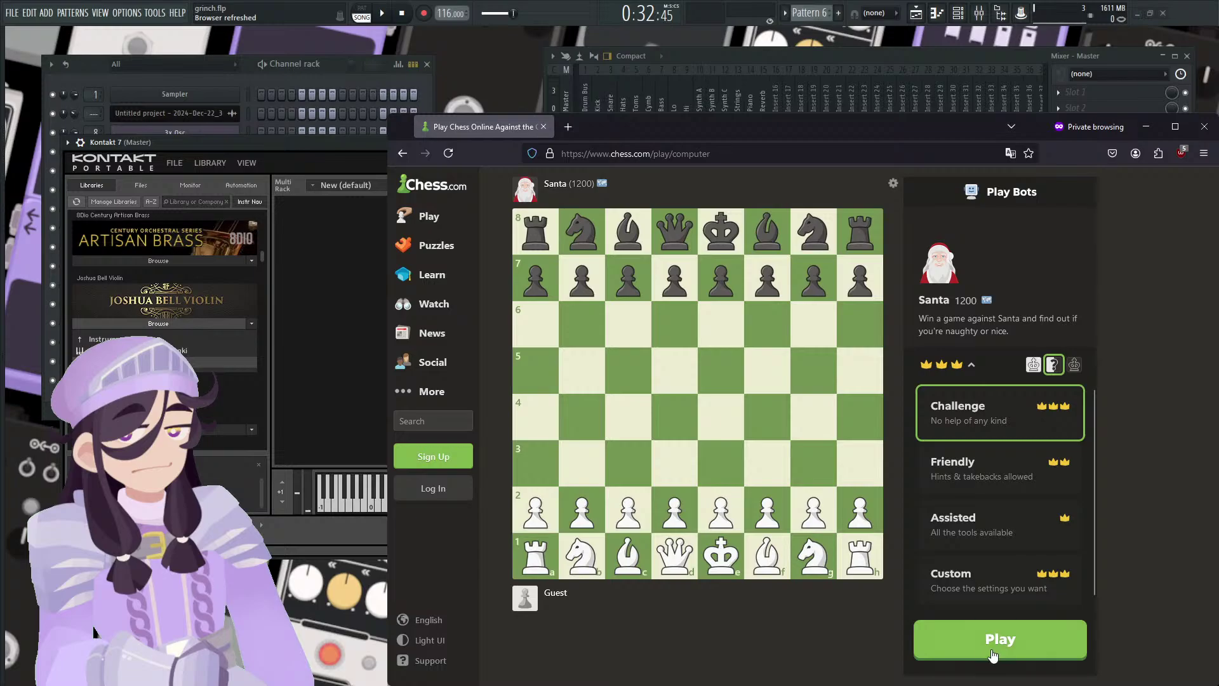
left_click(970, 634)
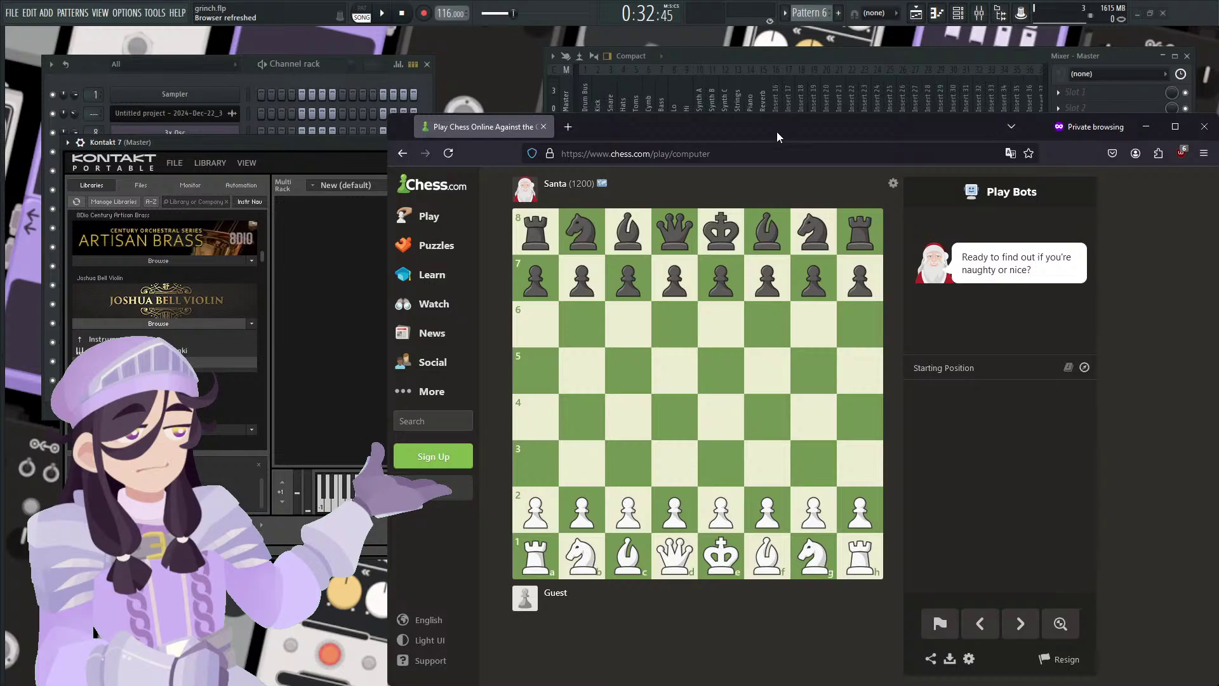
Play White's first three pawn moves against Santa: e4, f3 and c4
left_click_drag(721, 519, 739, 397)
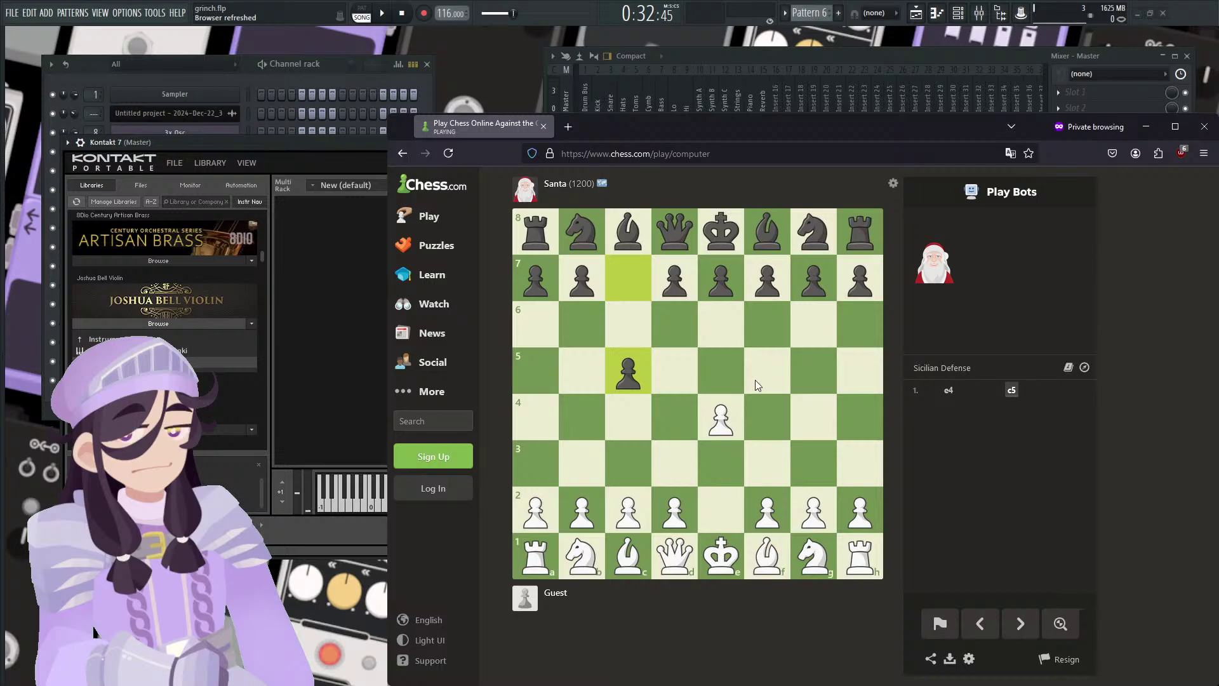
left_click_drag(766, 495, 764, 452)
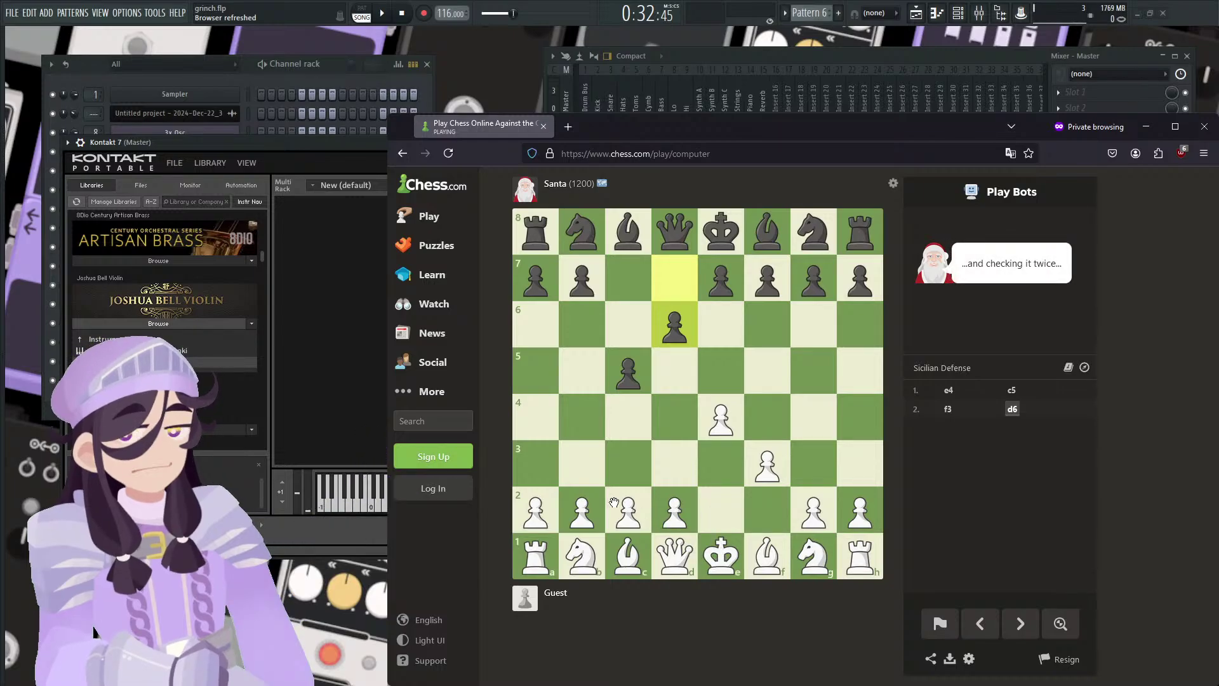
left_click_drag(682, 527, 679, 518)
left_click(772, 557)
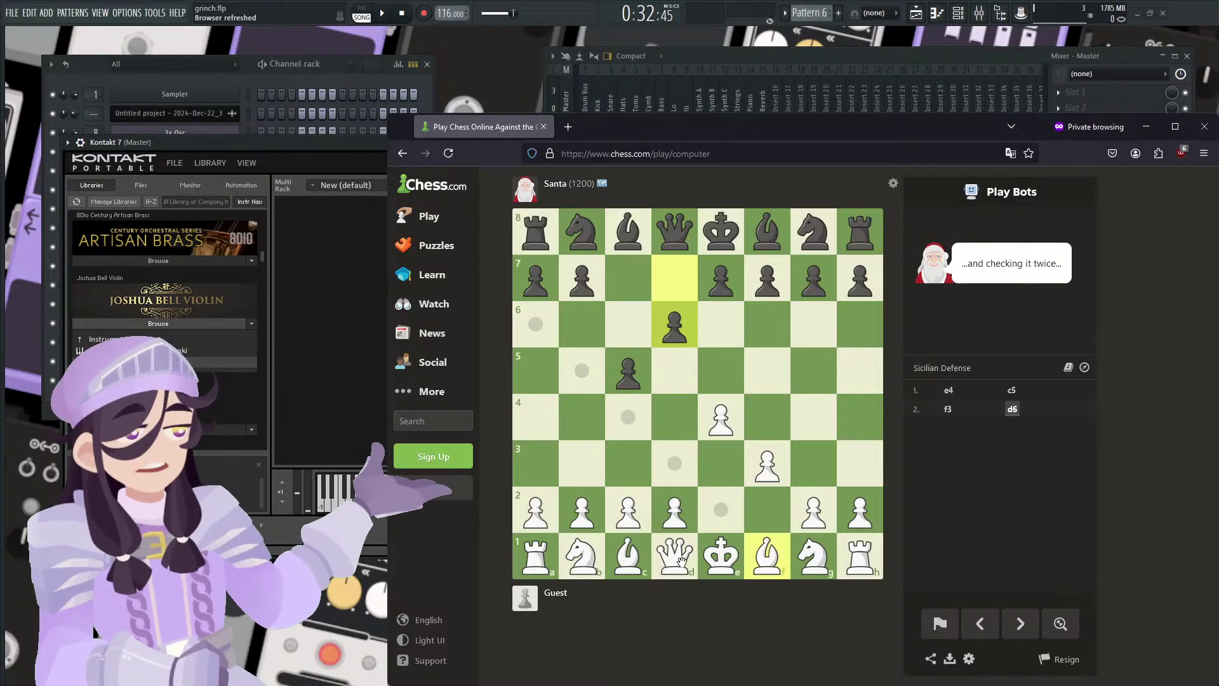
left_click_drag(676, 521, 628, 417)
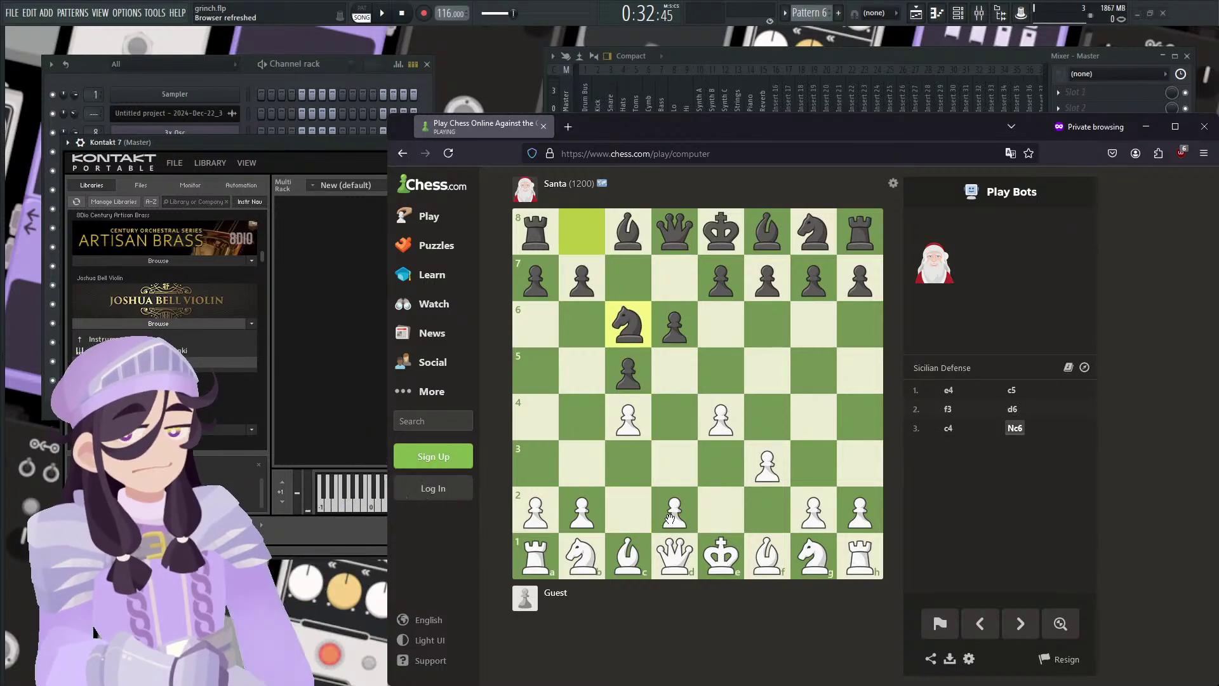
Bring the kingside knight to e2 and on to f4 in the following two turns
left_click_drag(673, 508, 676, 514)
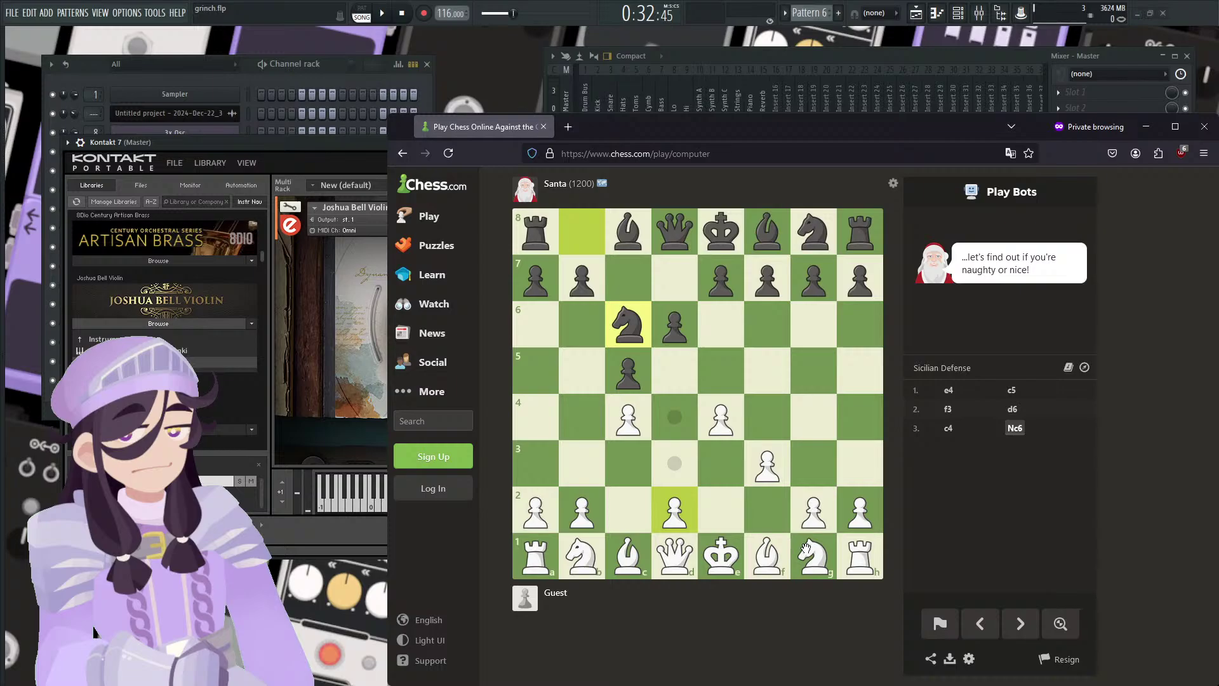
left_click_drag(804, 550, 722, 510)
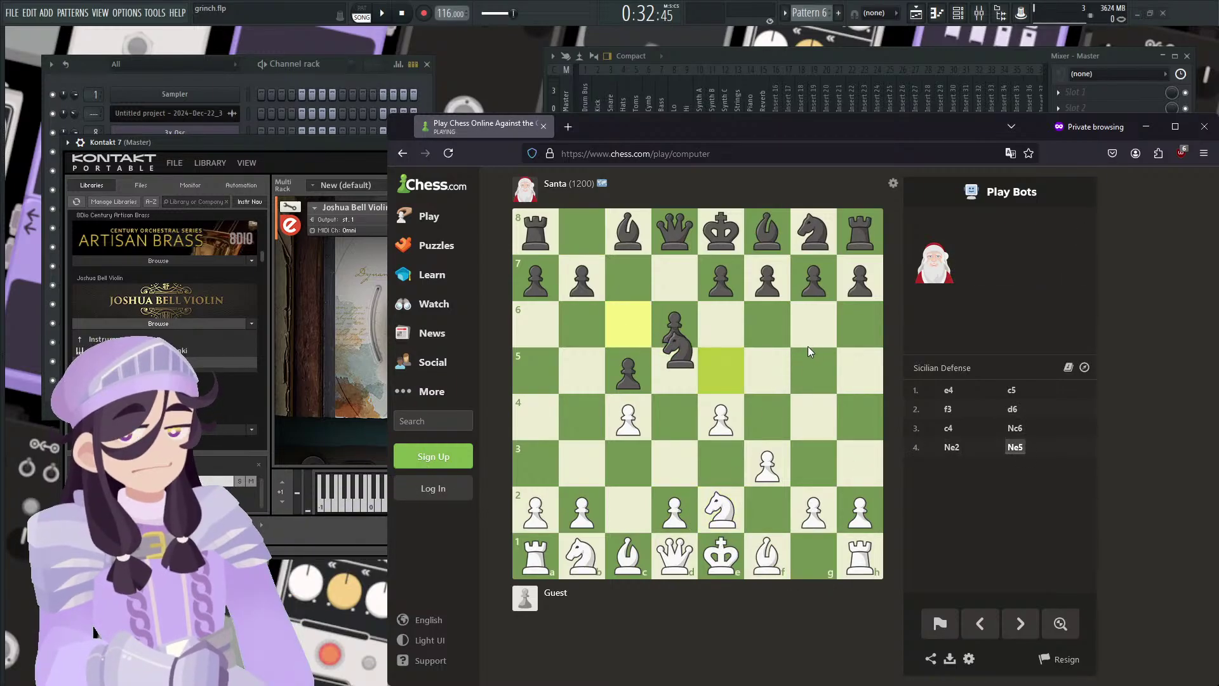
left_click_drag(735, 513, 765, 417)
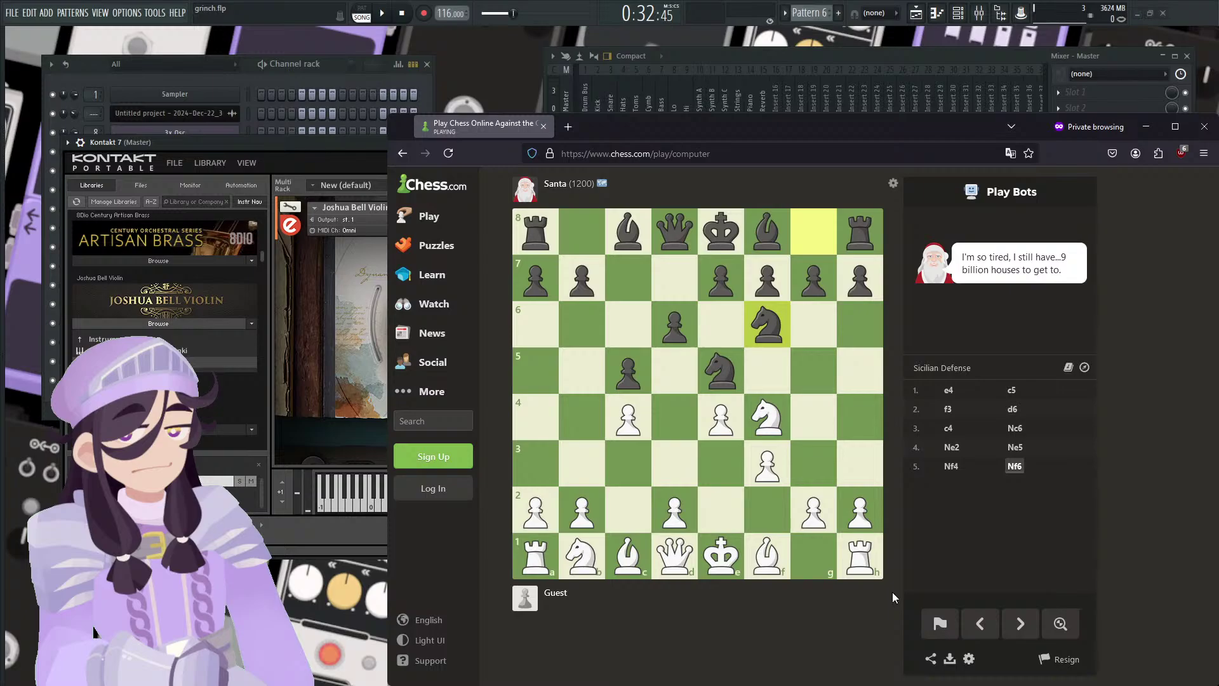
Move White's queen to a4 and on to a5 in the following turn, and close the chess.com tab
left_click(759, 432)
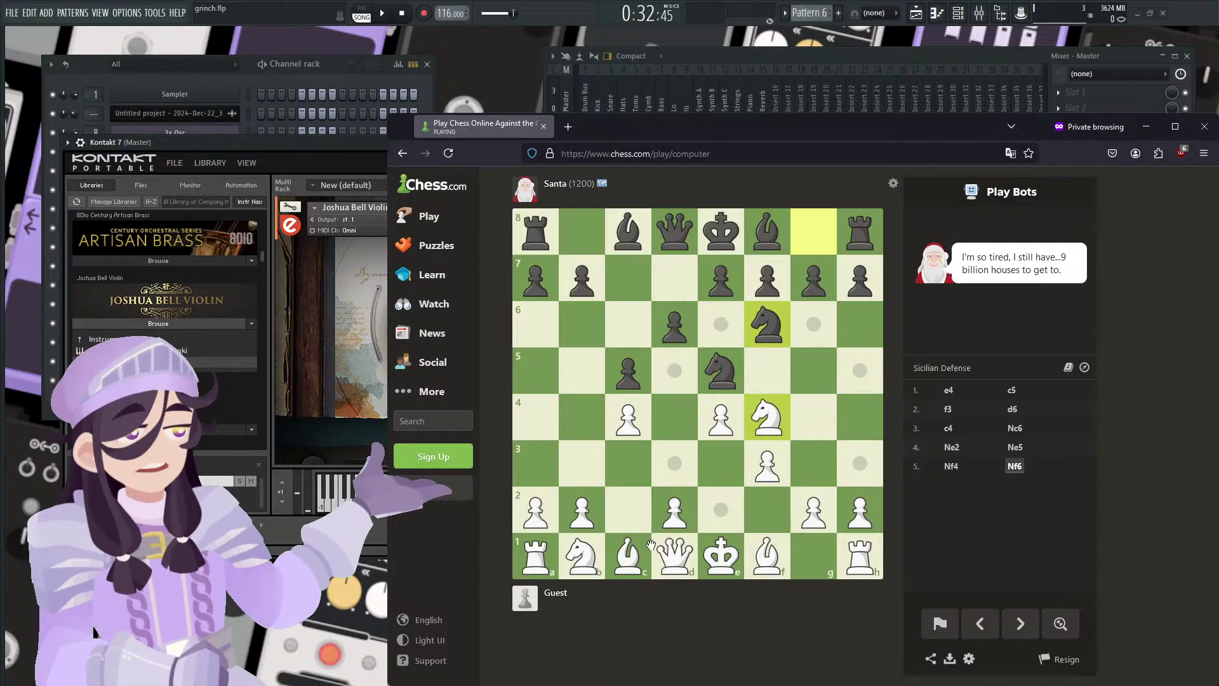
left_click(721, 553)
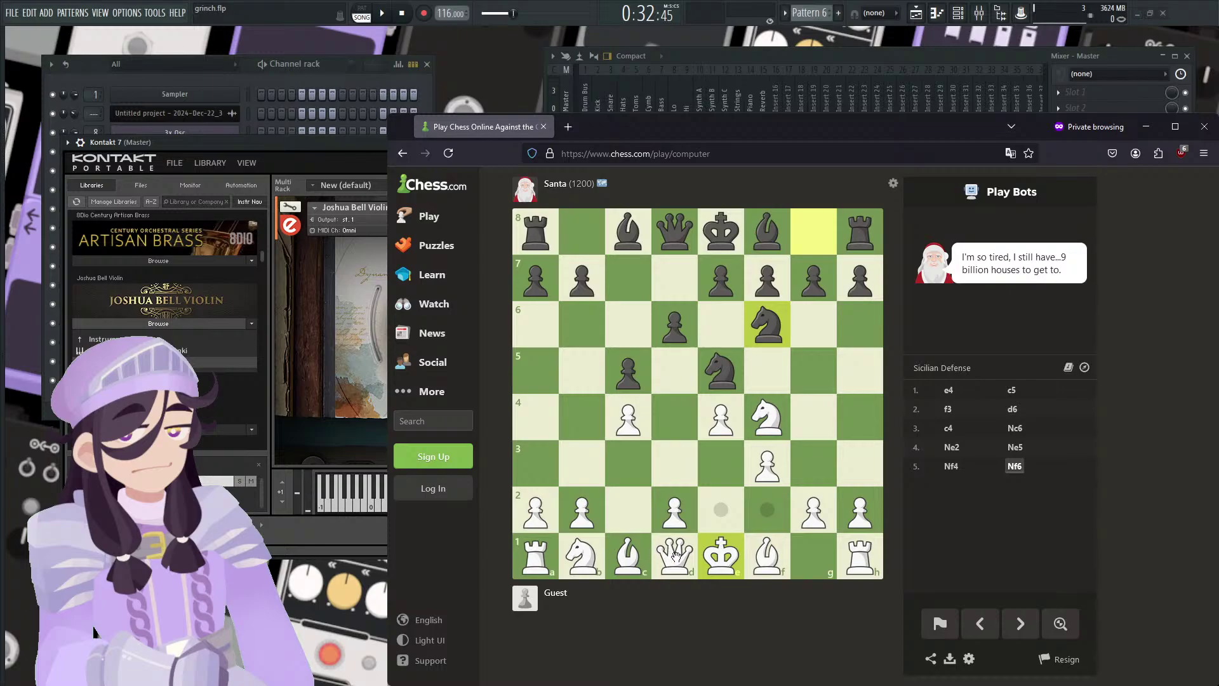
left_click_drag(674, 555, 536, 424)
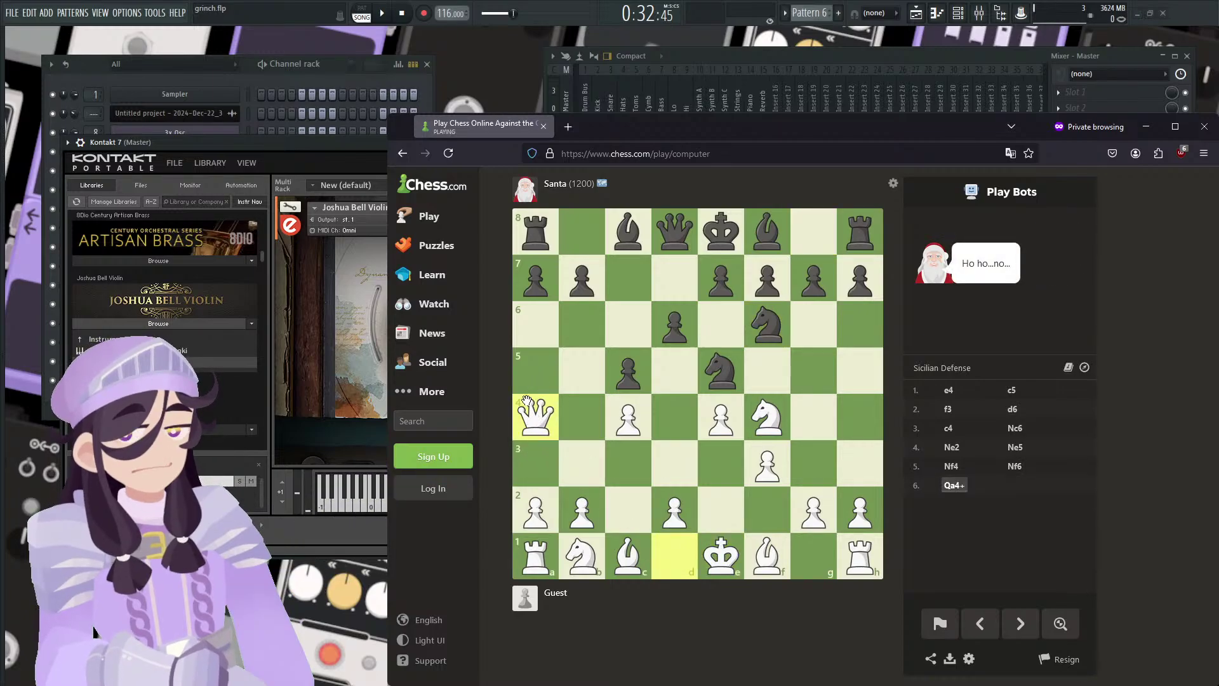
left_click_drag(528, 404, 506, 327)
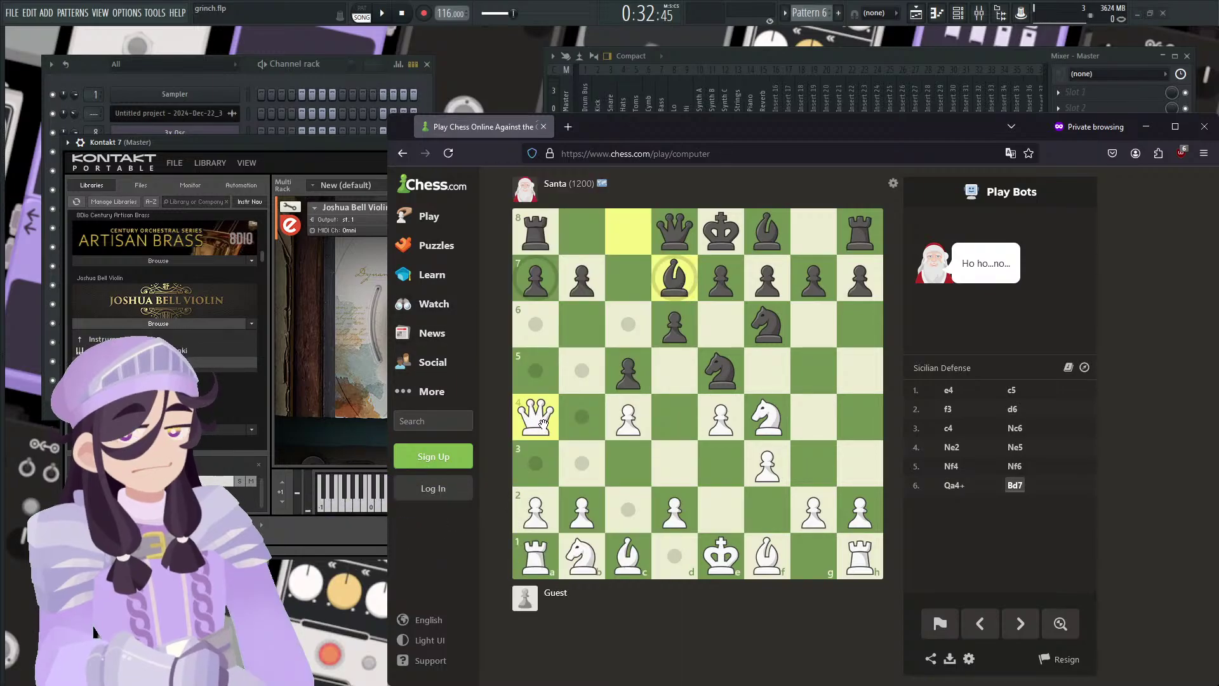
left_click_drag(542, 423, 545, 367)
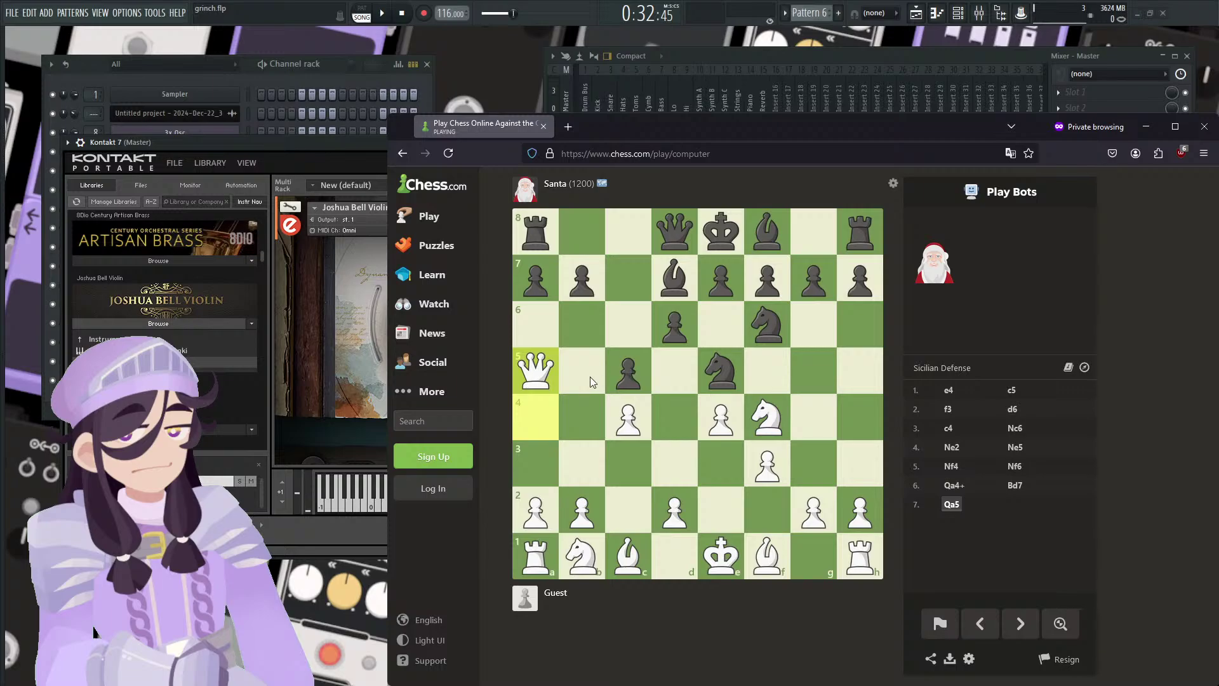
left_click(546, 123)
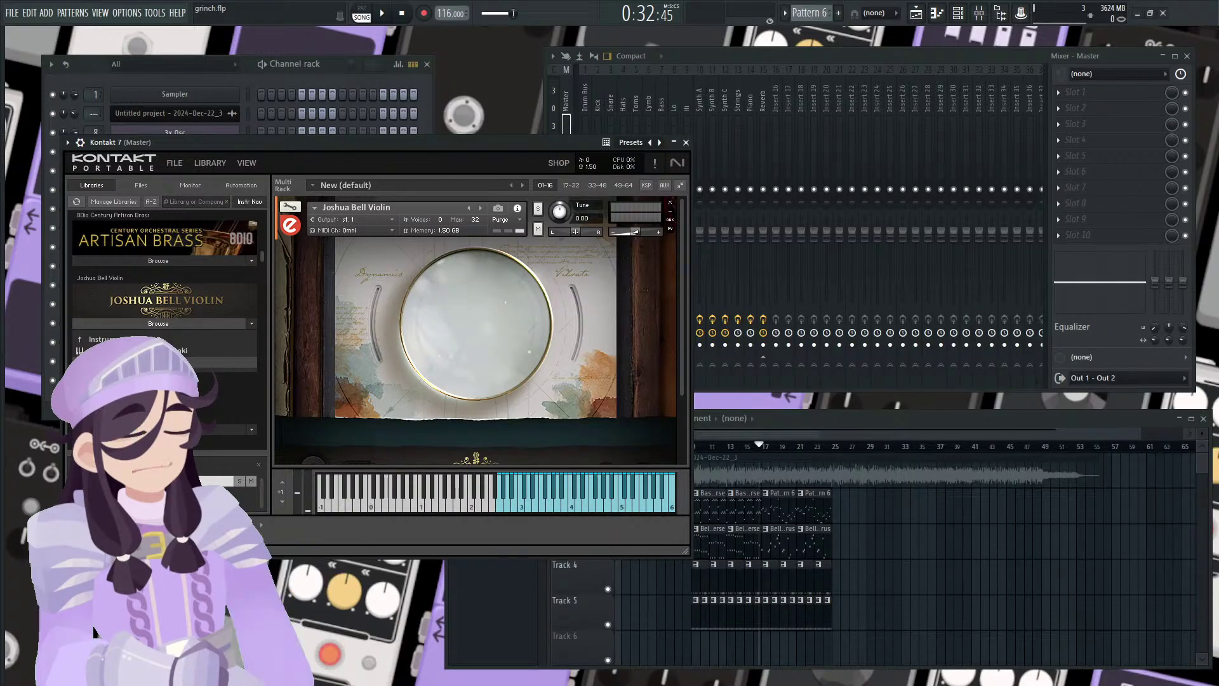
Copy the CS Unknown notes of Pattern 6 into the Kontakt 7 channel's piano roll
scroll(429, 377, "down", 1)
left_click(347, 59)
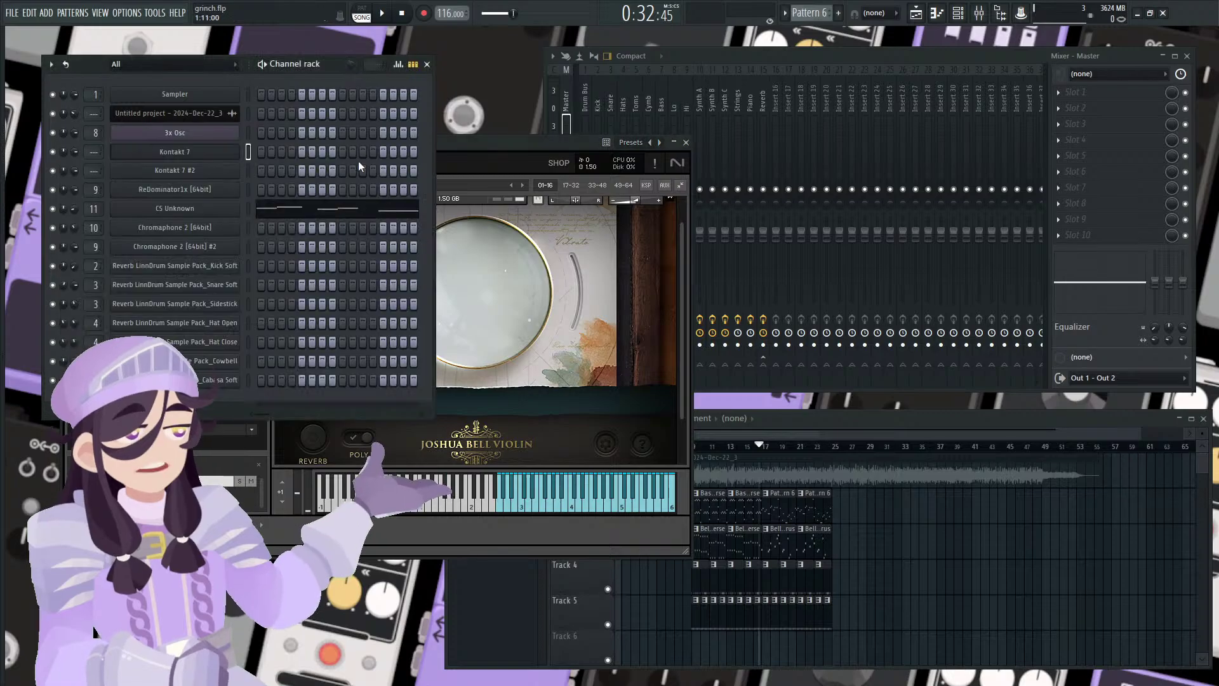
left_click(358, 162)
left_click(319, 75)
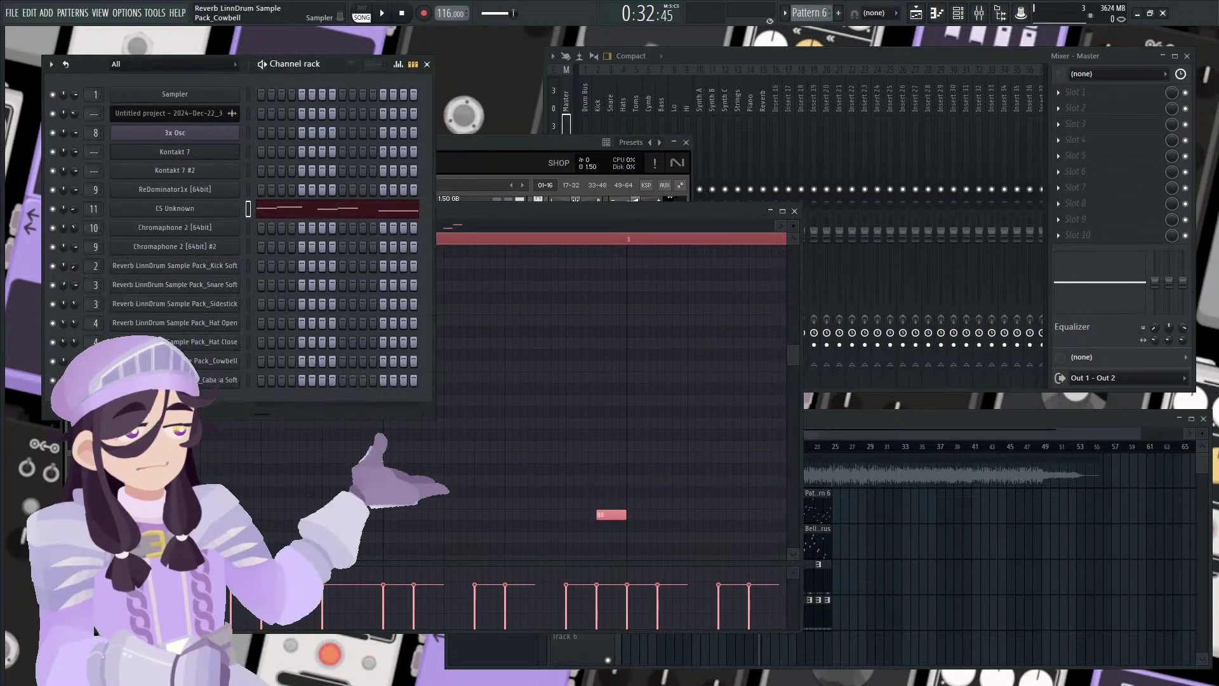
key("ctrl+v")
left_click(264, 153)
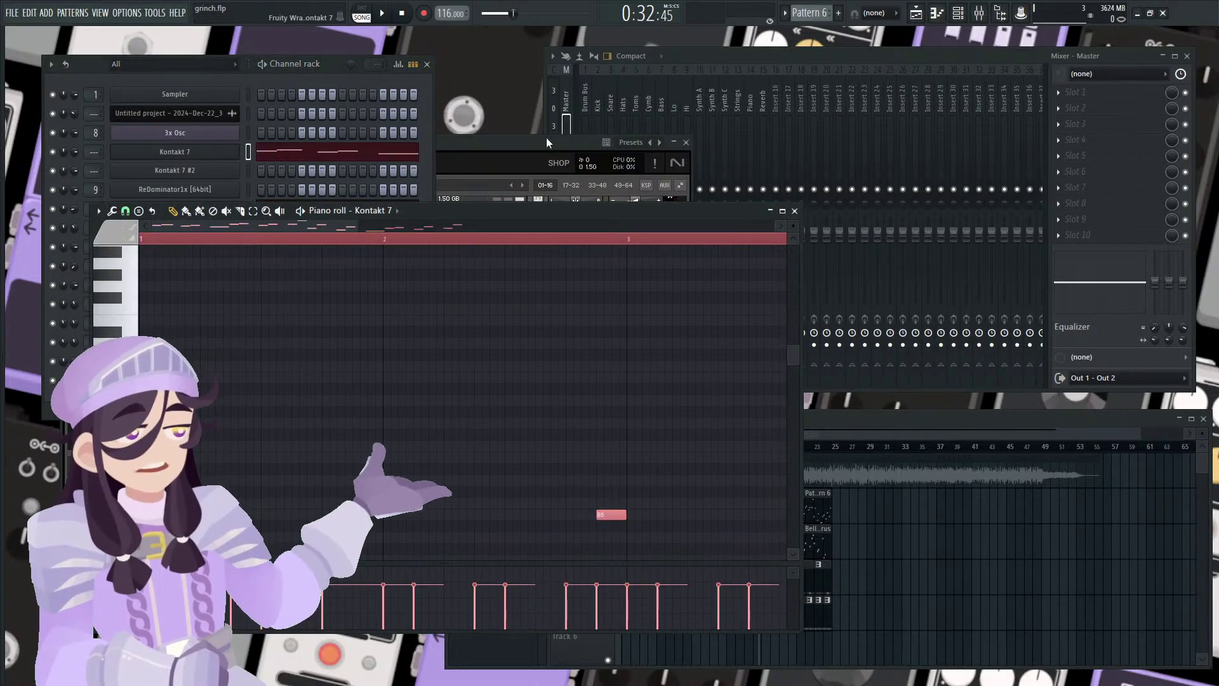
Play the song with the Kontakt violin and the playlist in view to hear the pasted melody, and stop playback
key("space")
left_click_drag(544, 140, 577, 143)
left_click(936, 435)
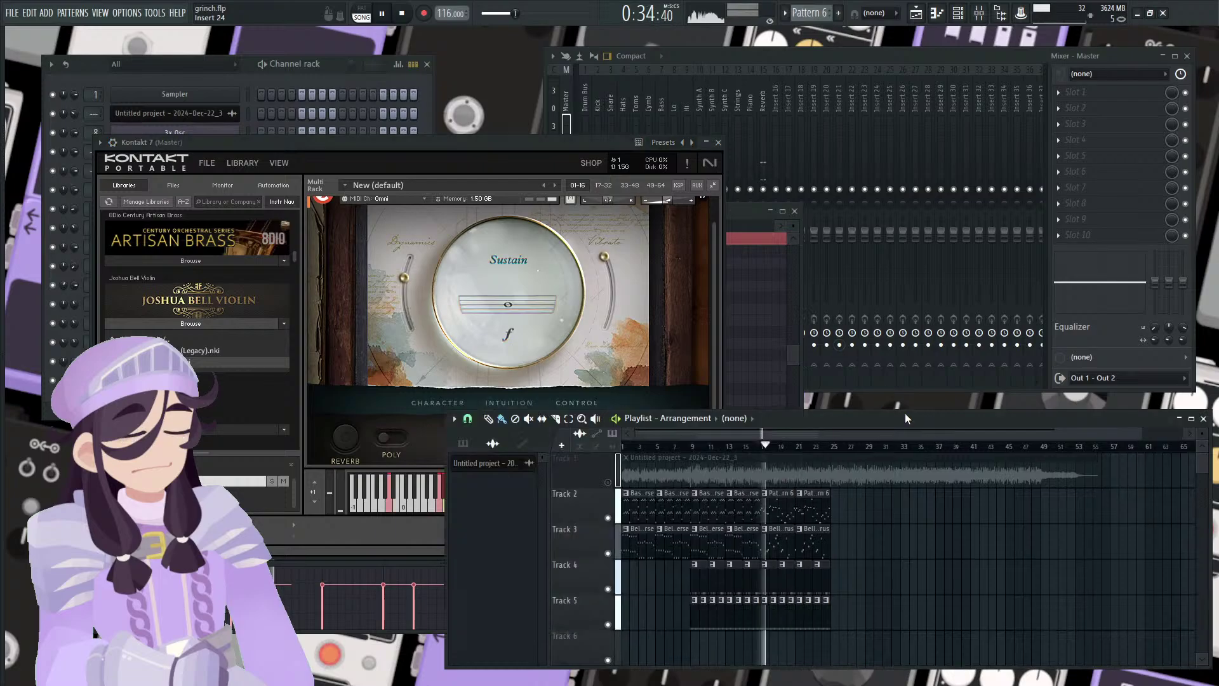
key("space")
Route the Kontakt 7 channel to mixer track 12 and bring up the mixer
left_click_drag(324, 74, 340, 64)
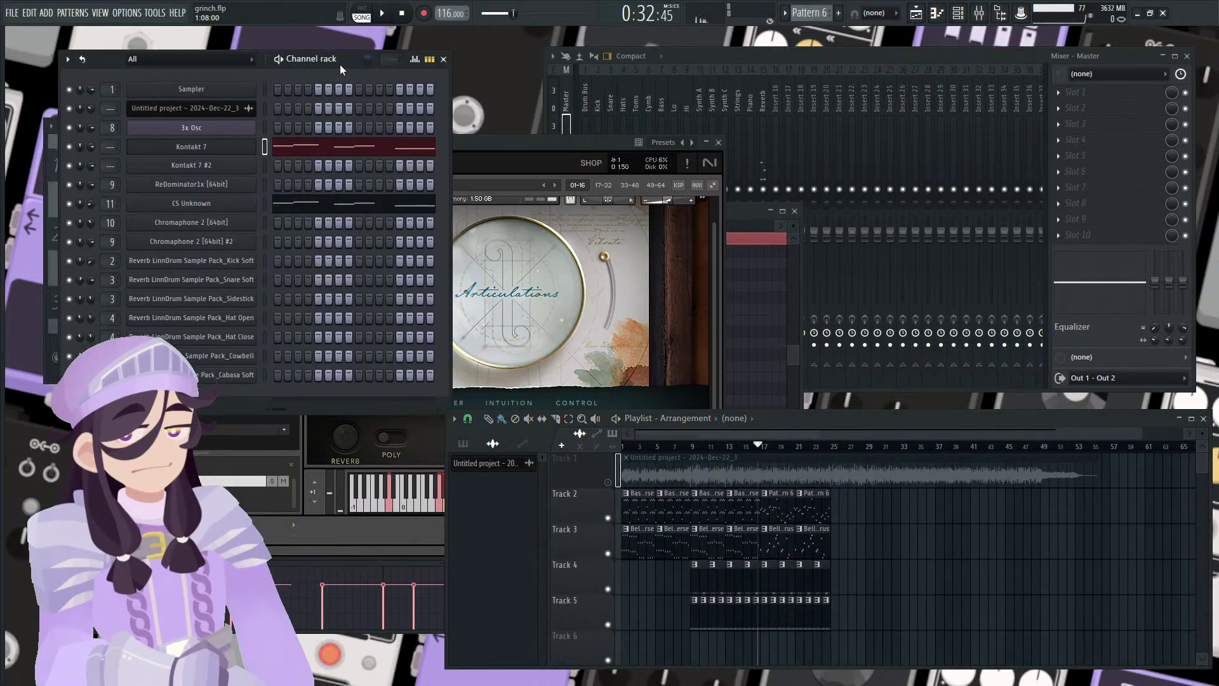
scroll(117, 144, "up", 2)
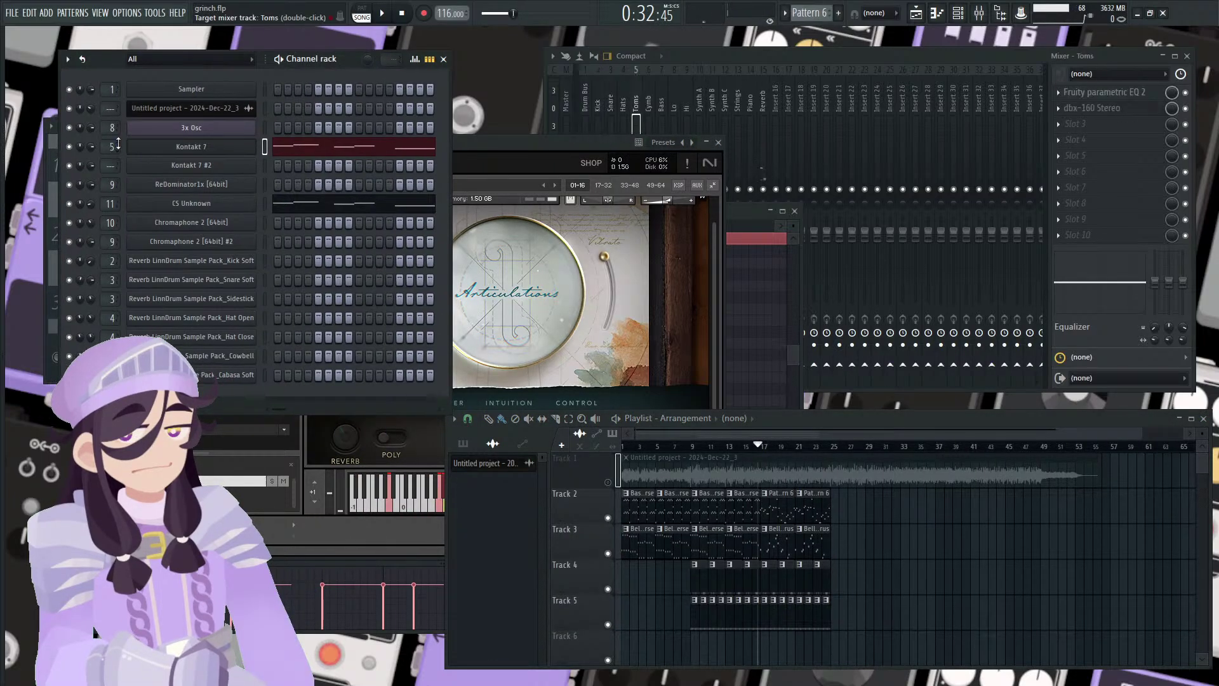
scroll(117, 144, "up", 7)
left_click(798, 68)
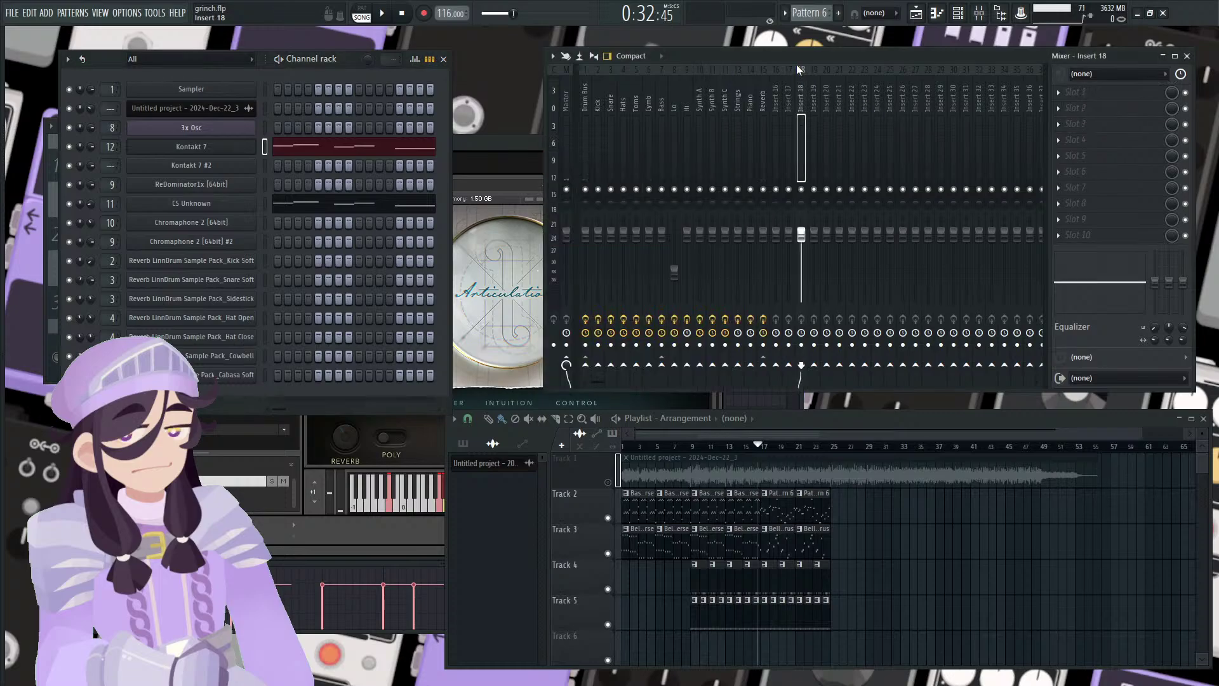
Listen to the violin with playlist Track 2 soloed and CS Unknown muted, opening its Articulations menu, and stop playback
key("space")
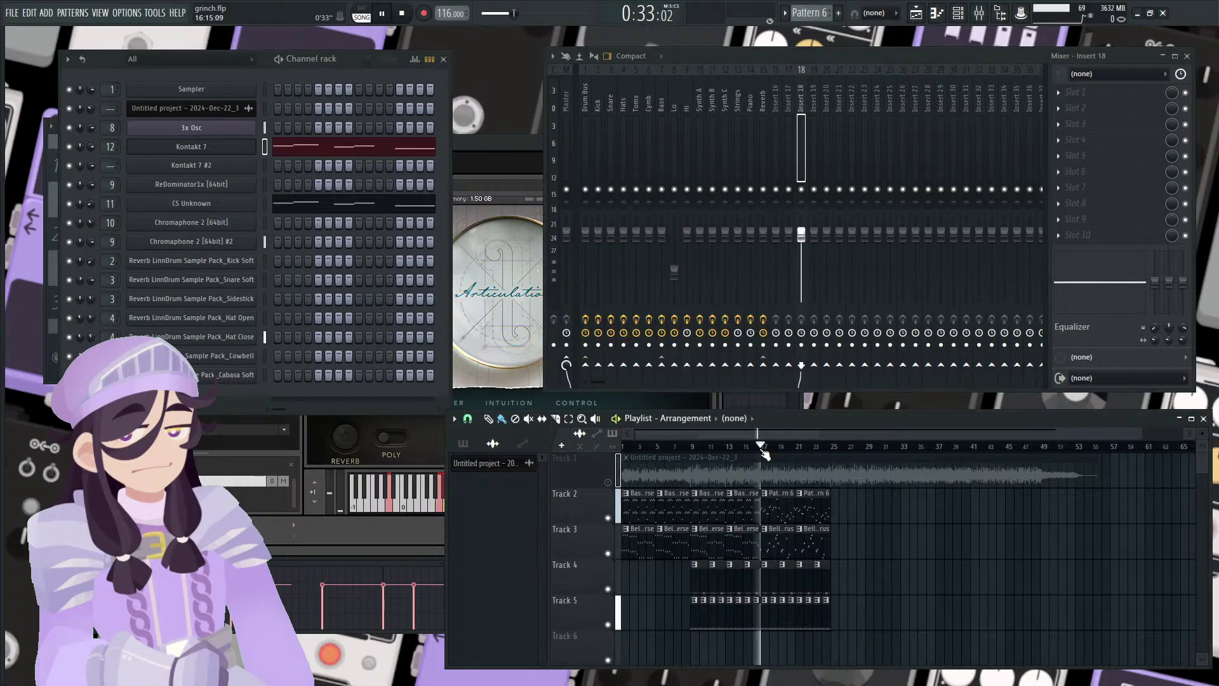
right_click(607, 517)
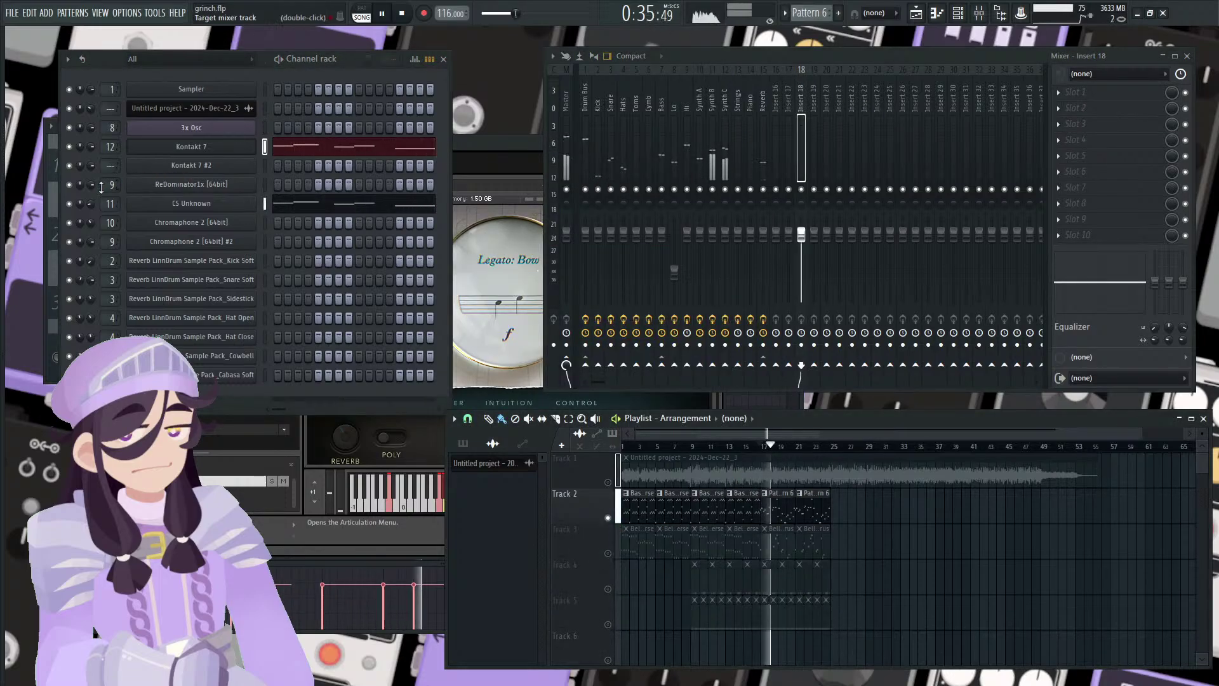
left_click(69, 203)
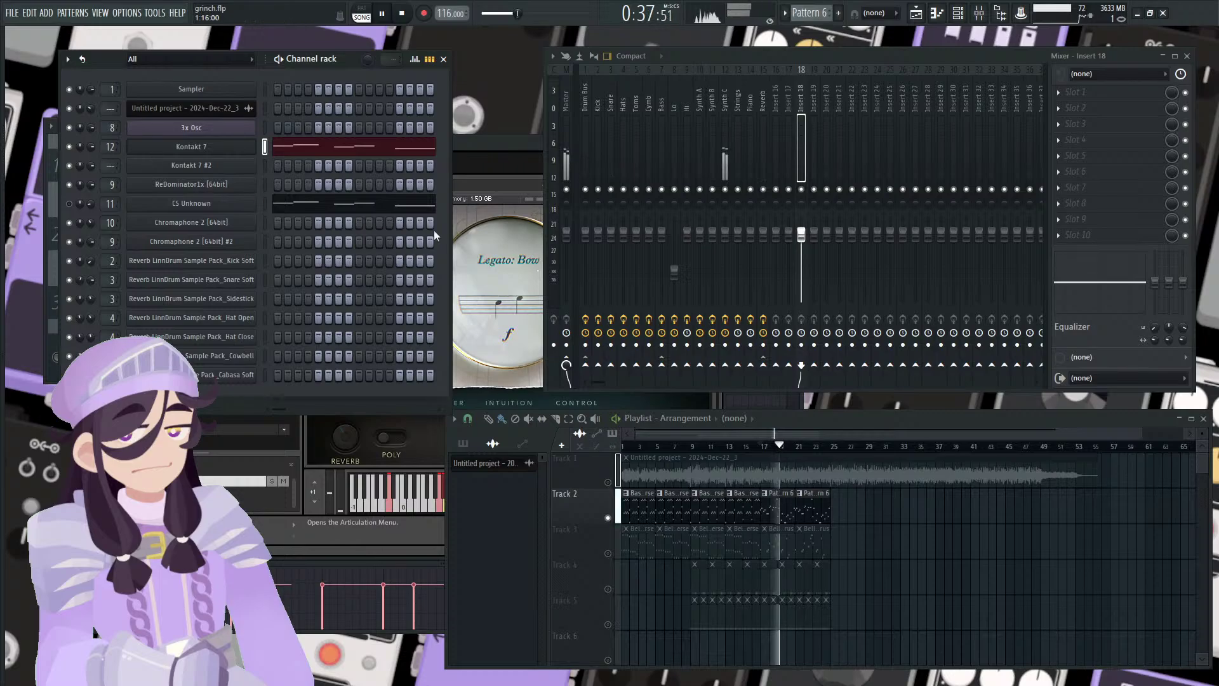
left_click(531, 315)
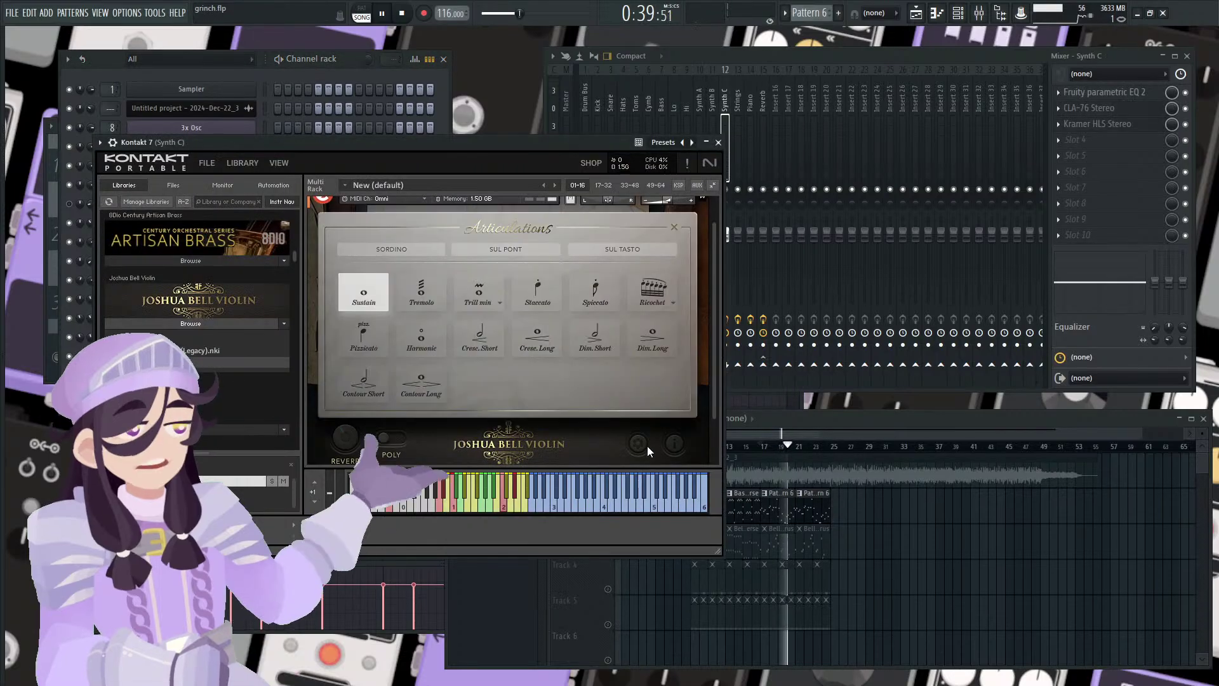
left_click(348, 63)
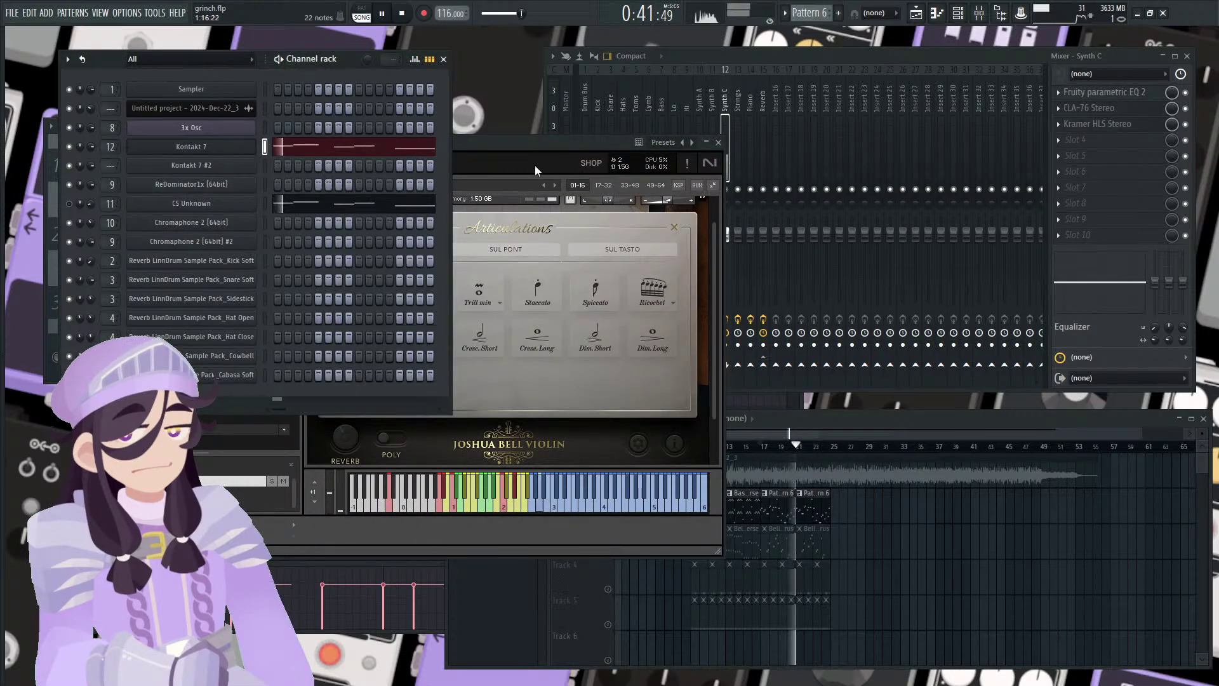
key("space")
Transpose all Kontakt 7 notes in Pattern 6 up one octave during playback, deselect them, and close the piano roll and violin windows
left_click(378, 155)
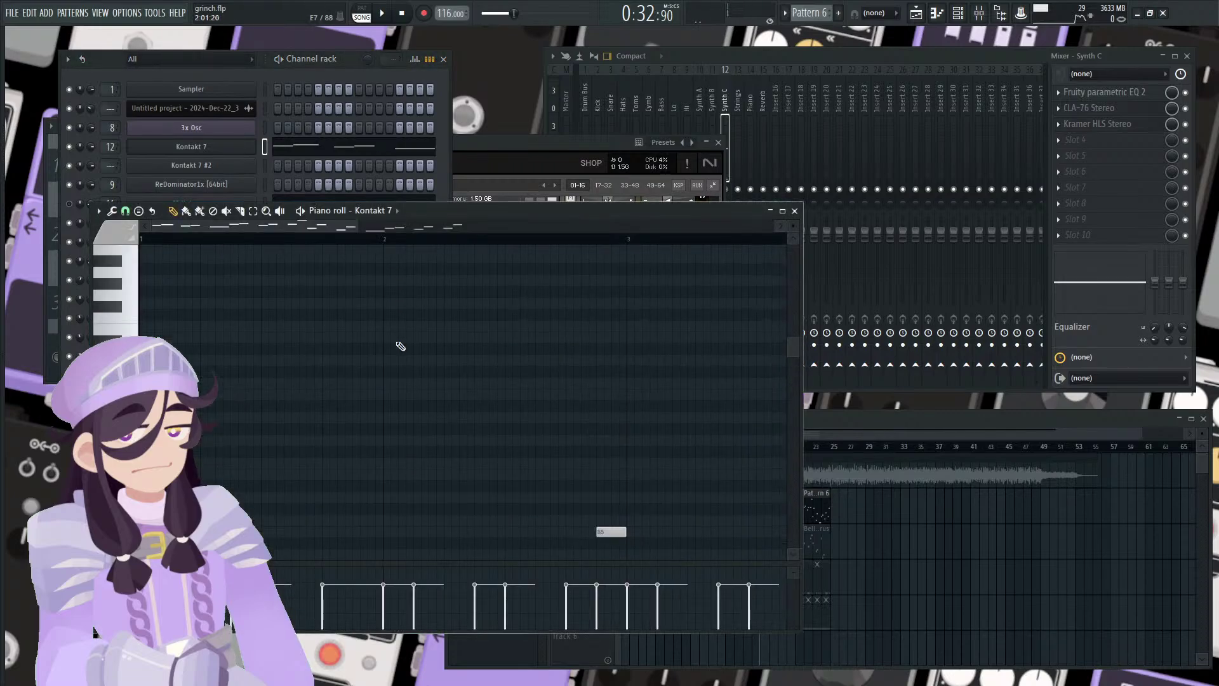
key("space")
key("ctrl+Up")
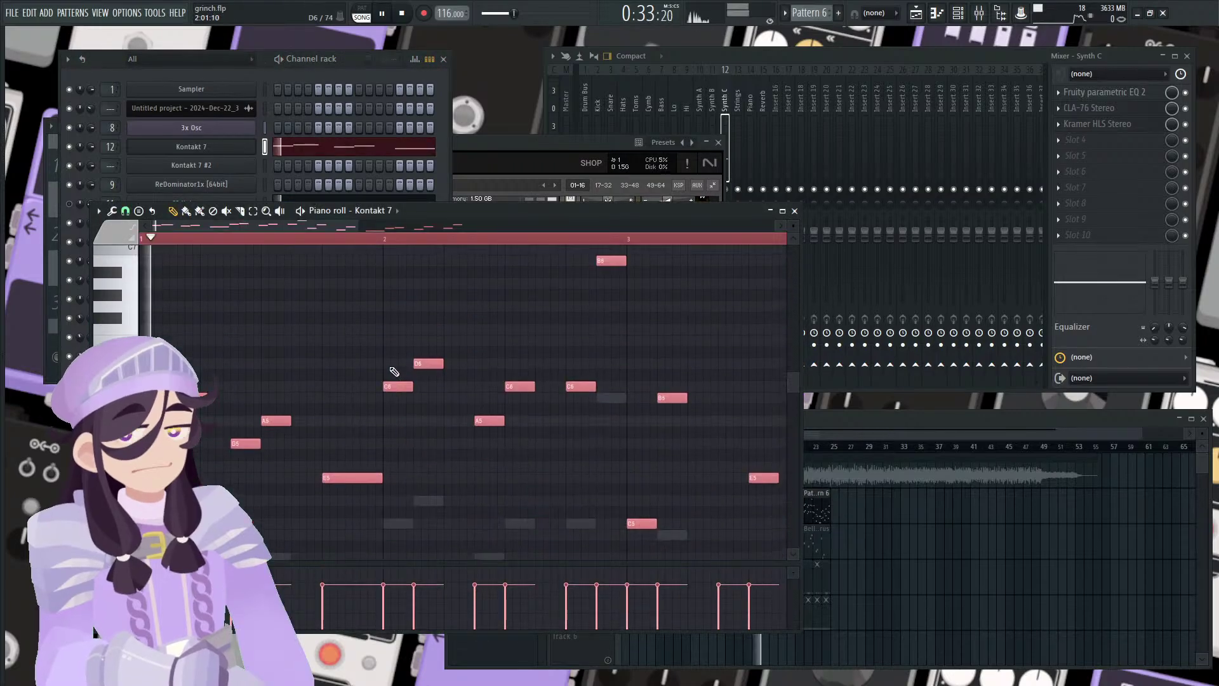
scroll(394, 368, "up", 1)
scroll(403, 371, "up", 3)
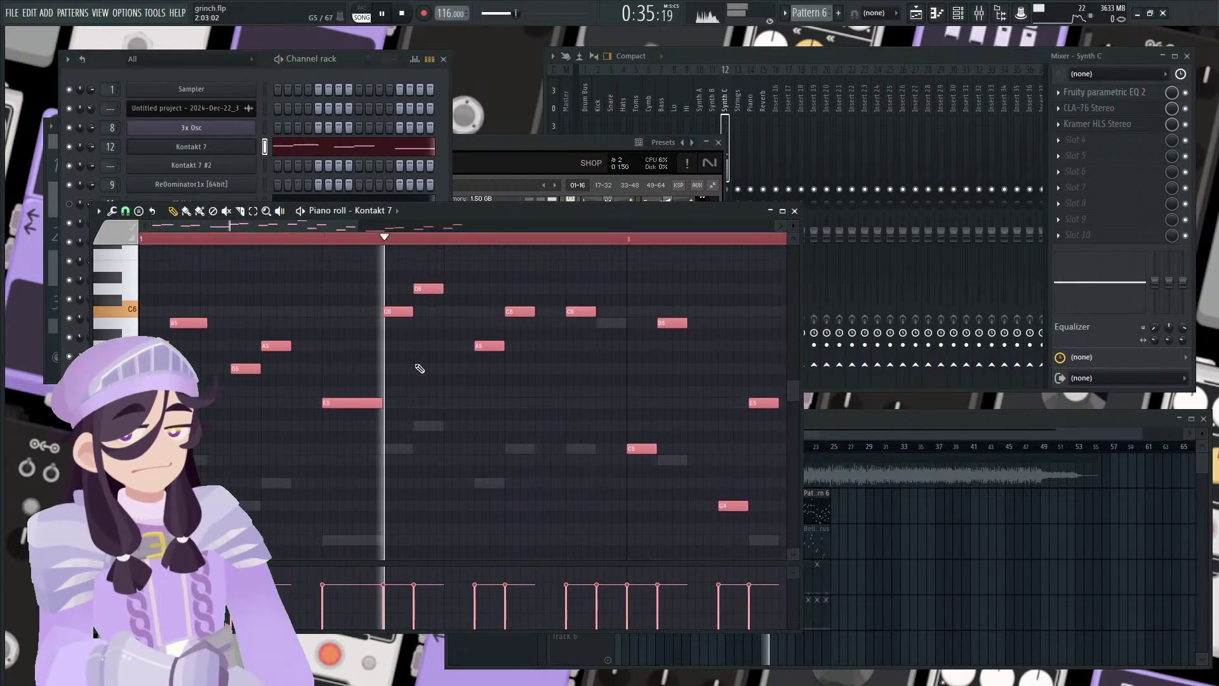
key("ctrl+d")
left_click(770, 211)
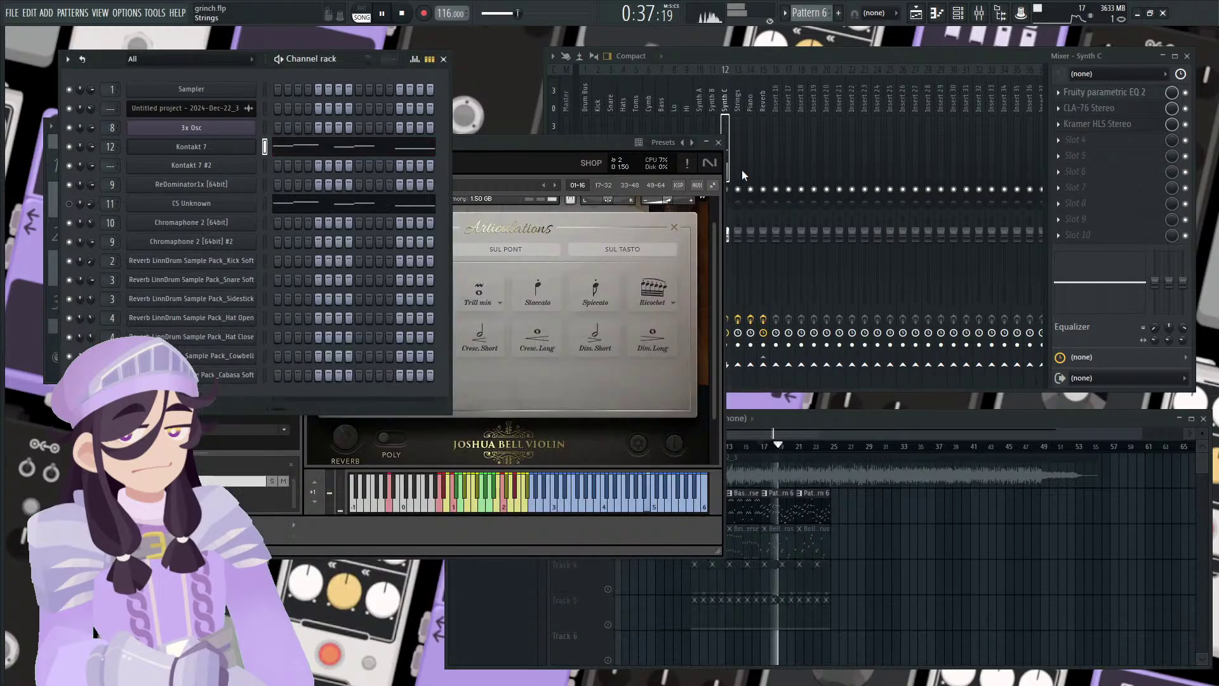
left_click(724, 144)
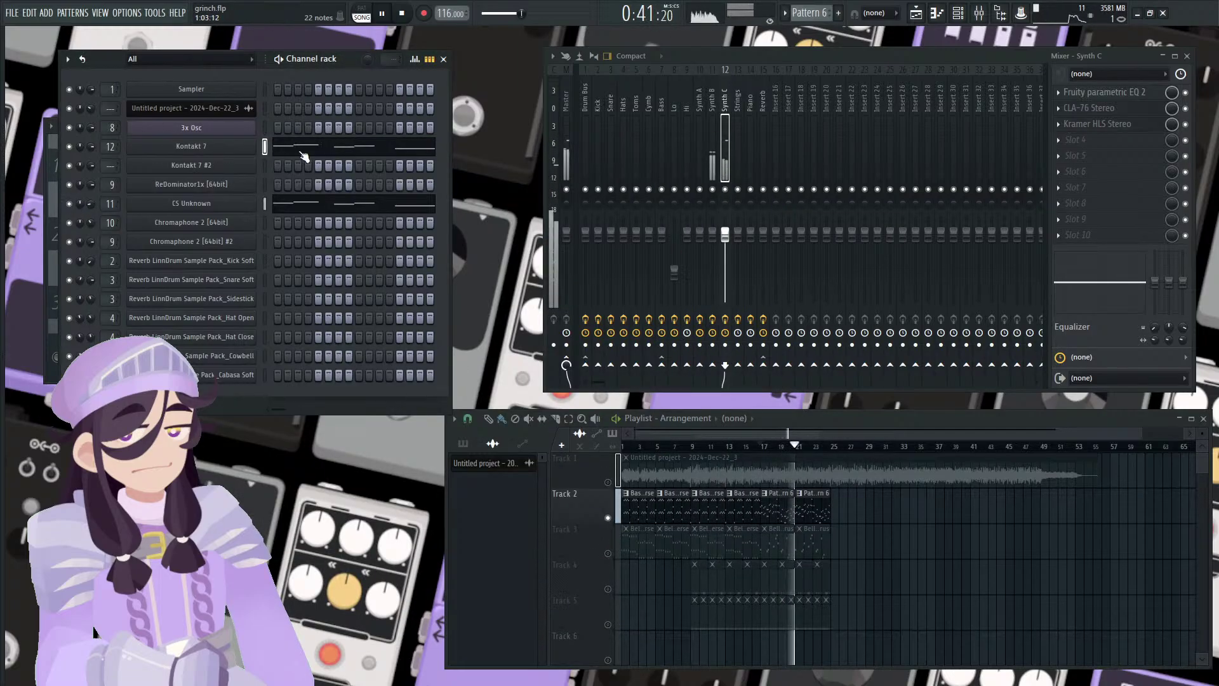
Check the Kontakt 7 notes, lower the channel's volume to 53%, close the piano roll, and stop playback
left_click(343, 147)
scroll(457, 343, "down", 1)
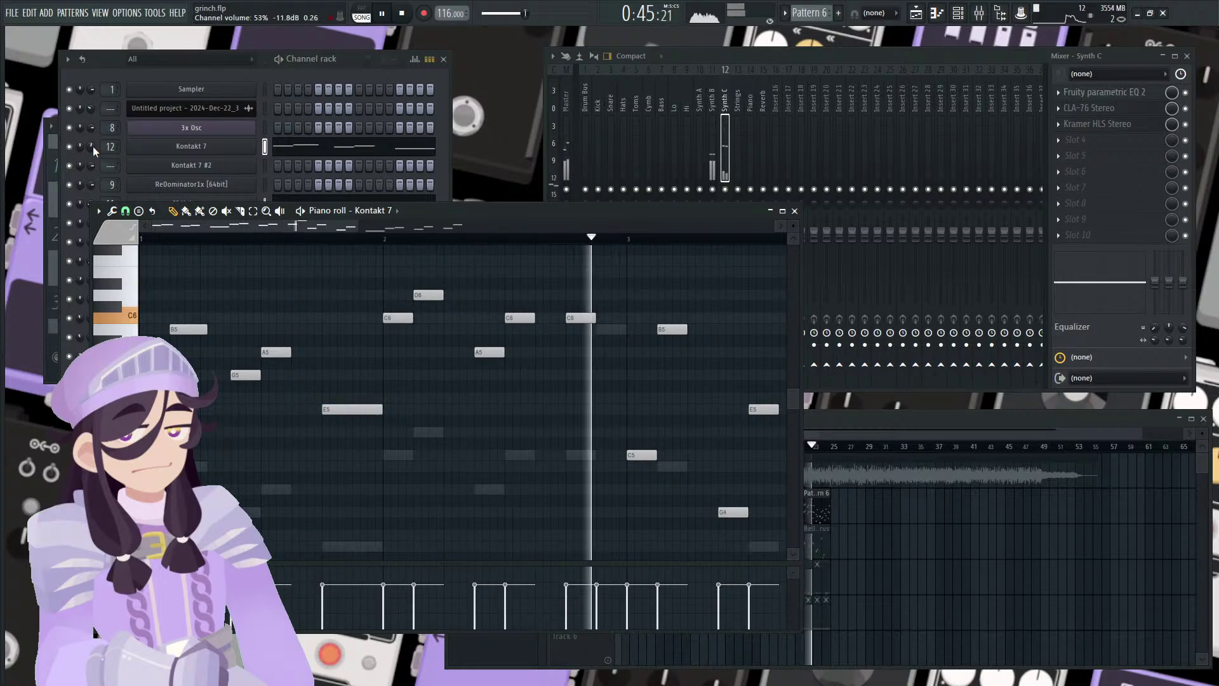
left_click(795, 211)
key("space")
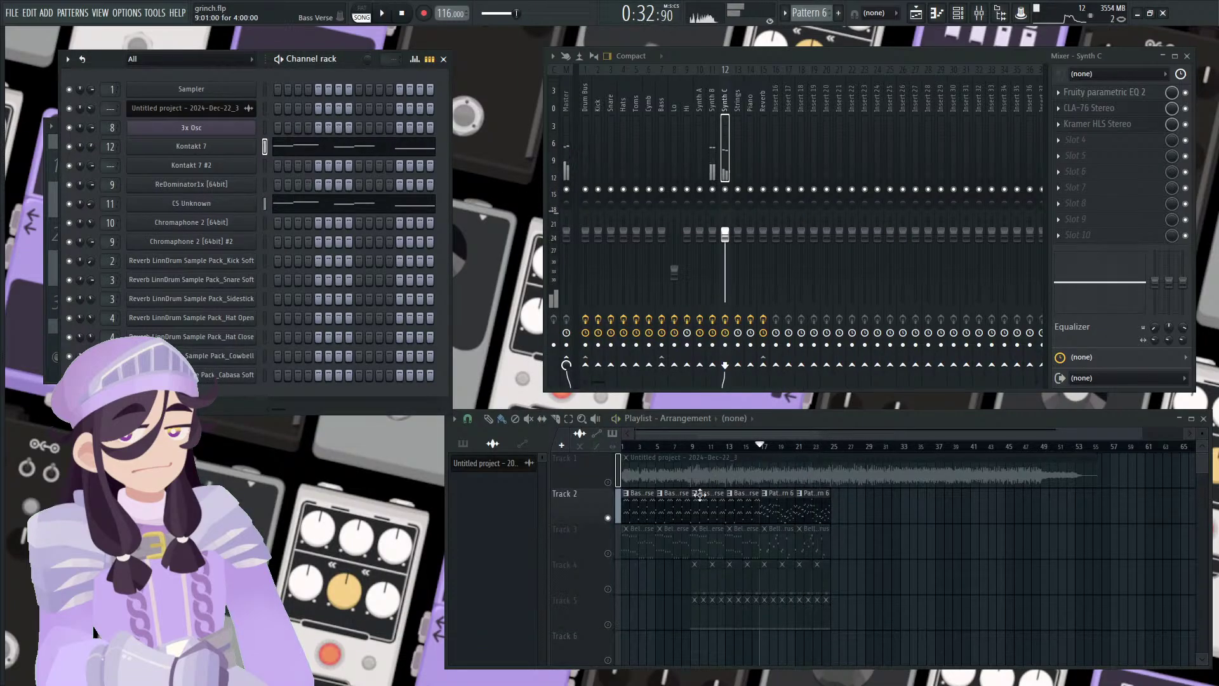
Re-enable all playlist tracks, play the chorus, and mute the reference audio on Track 1 while listening through to bar 24
left_click(610, 482)
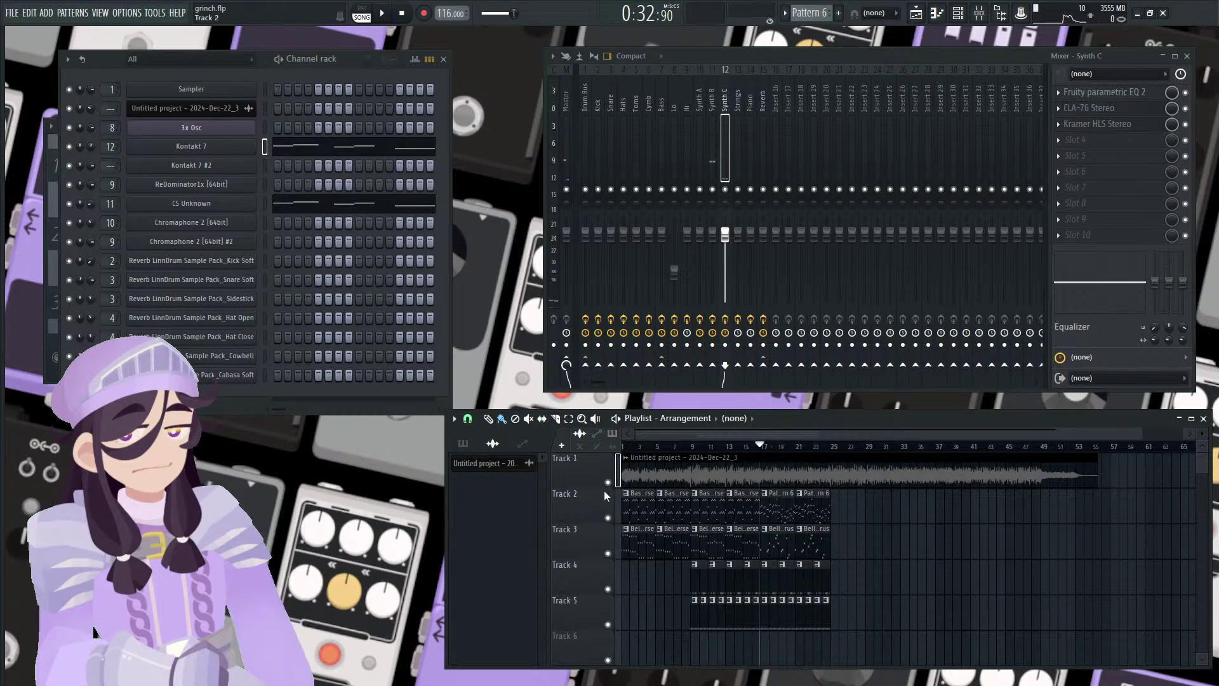
key("space")
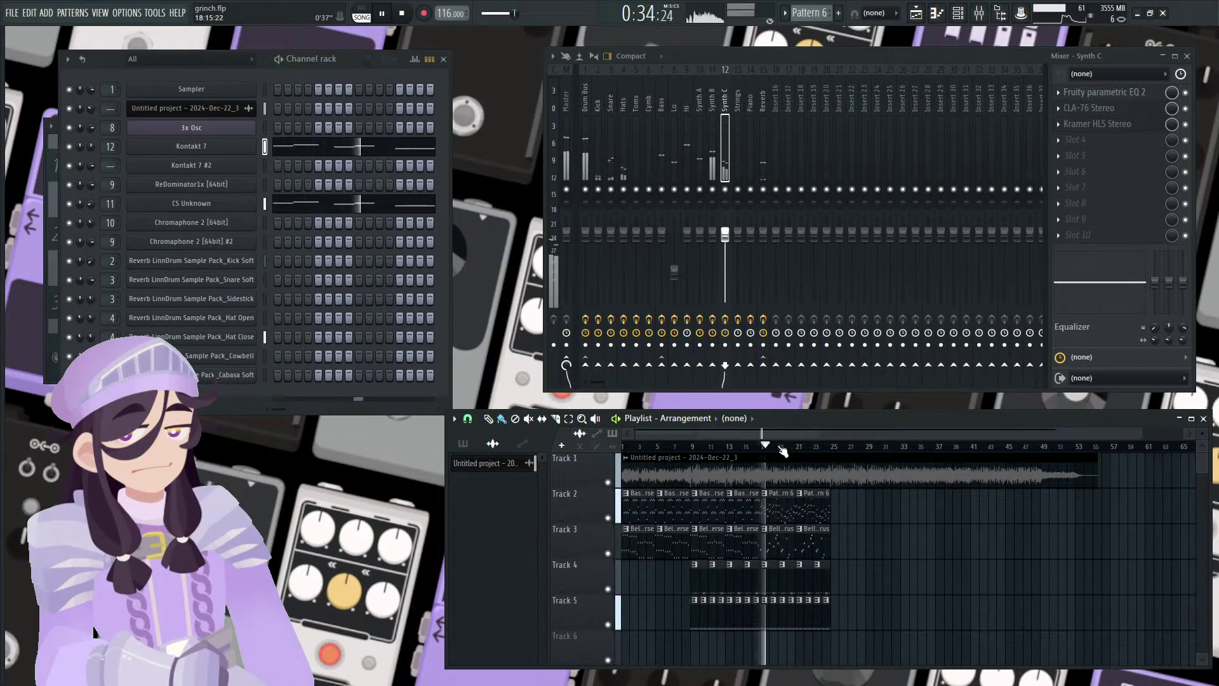
left_click(608, 483)
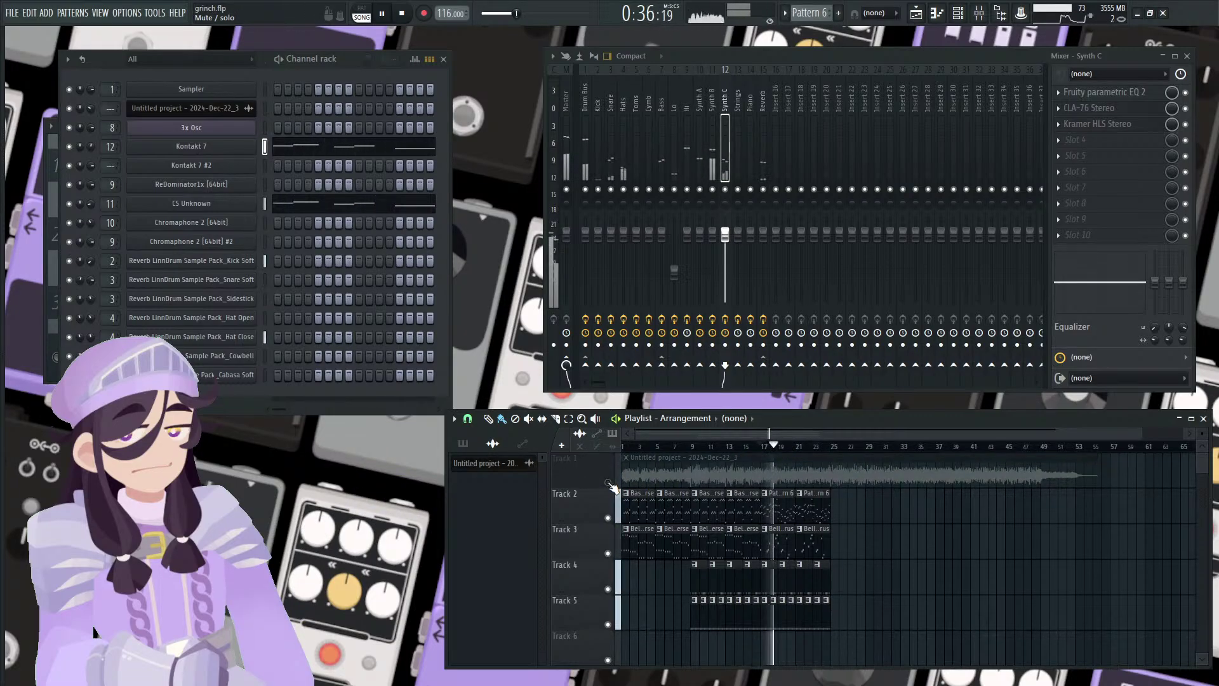
scroll(553, 465, "down", 1)
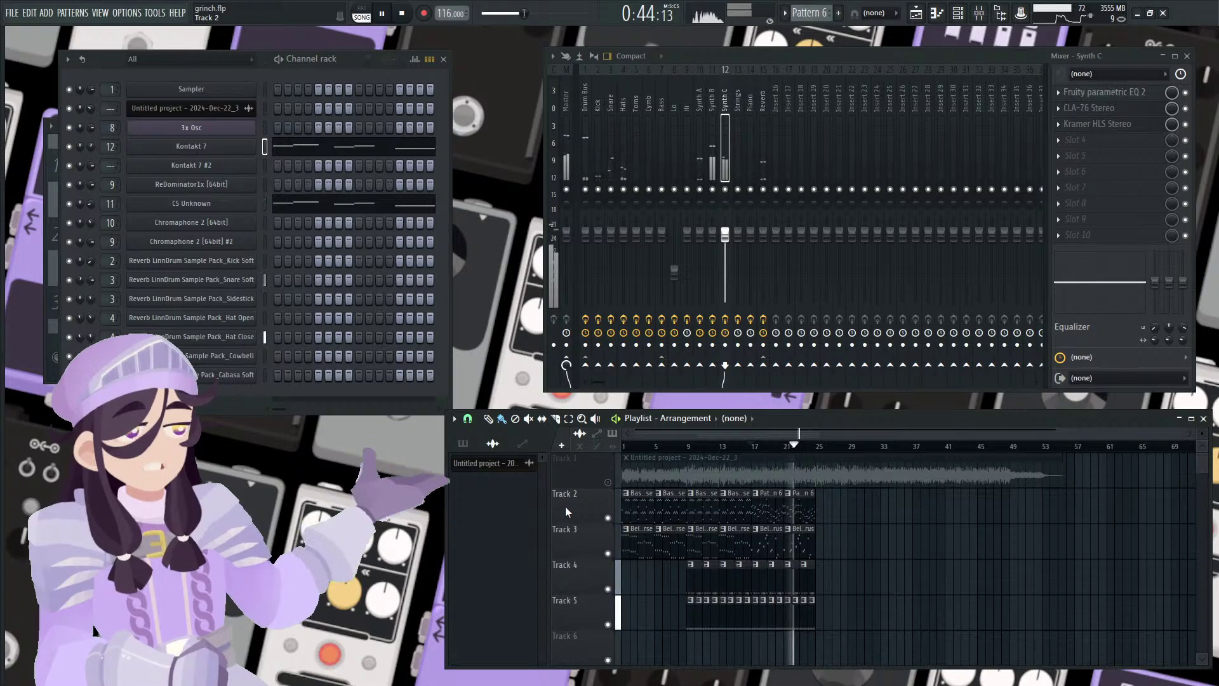
scroll(900, 515, "up", 3)
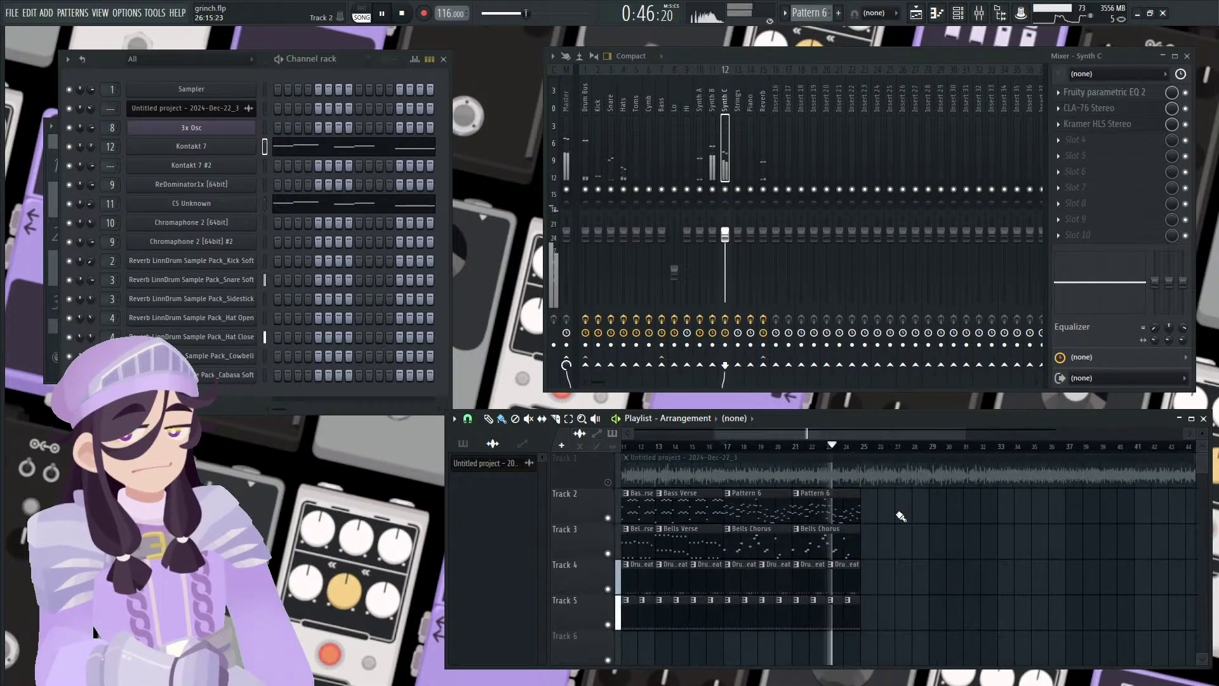
scroll(850, 533, "up", 3)
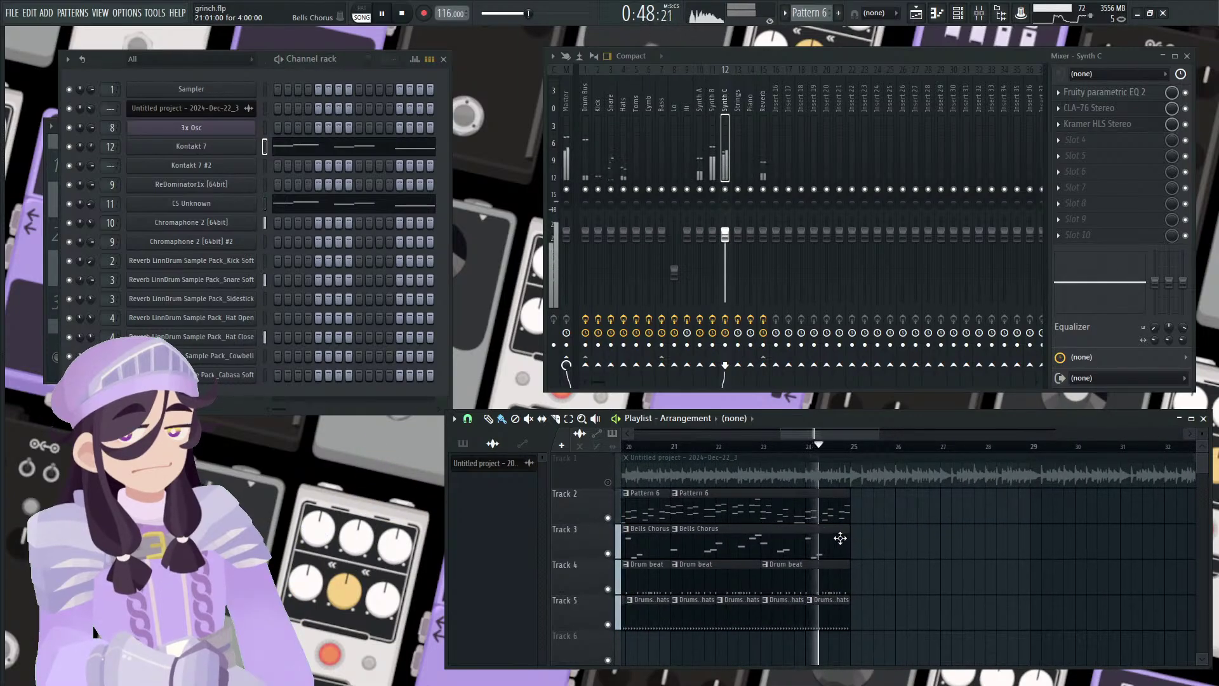
key("space")
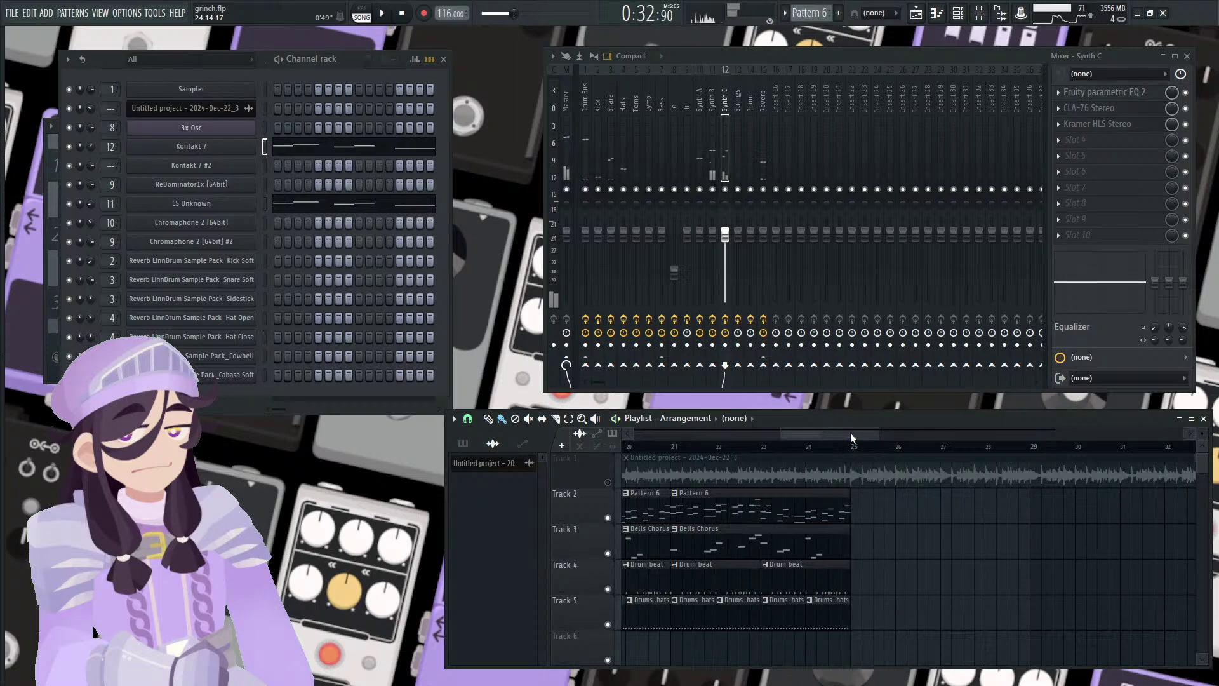
Solo the reference audio on playlist Track 1 and set the playback position just before bar 9
left_click_drag(850, 432, 753, 513)
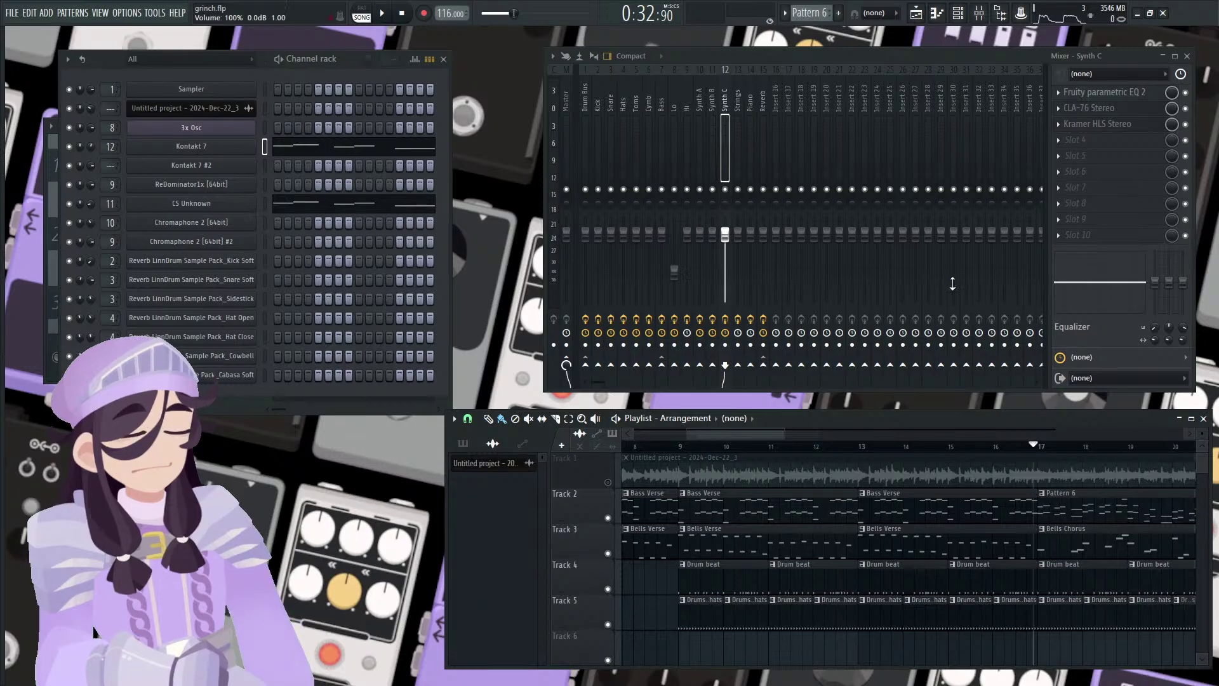
right_click(607, 482)
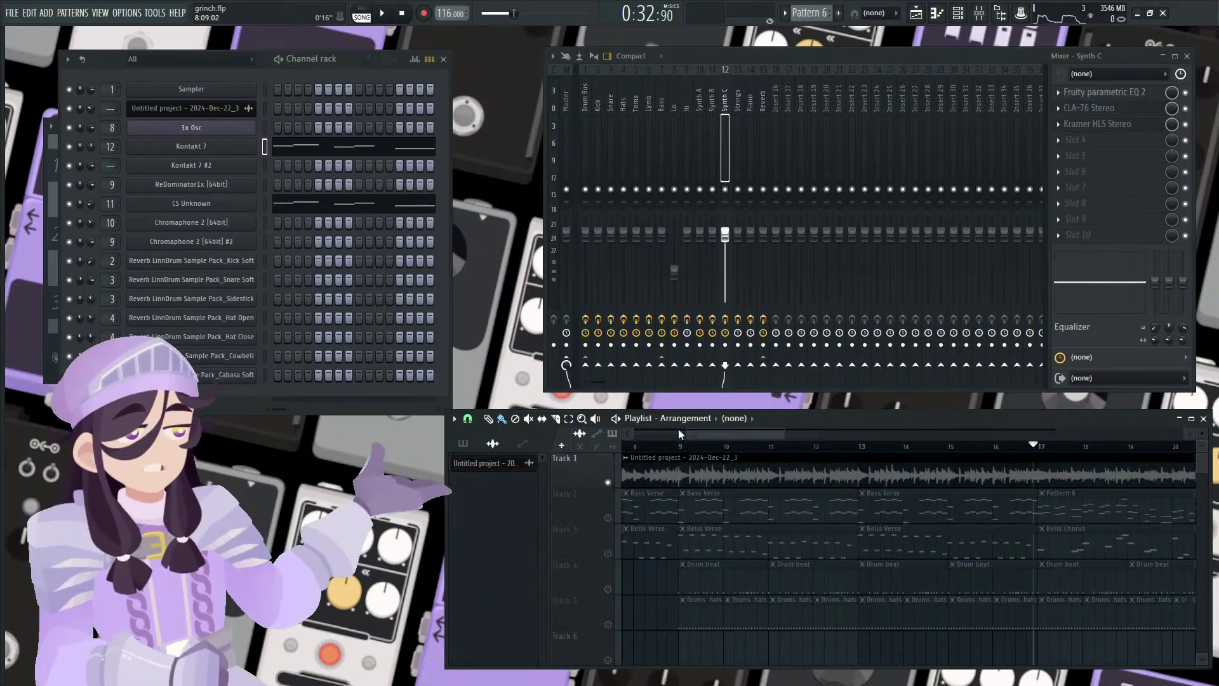
left_click(671, 447)
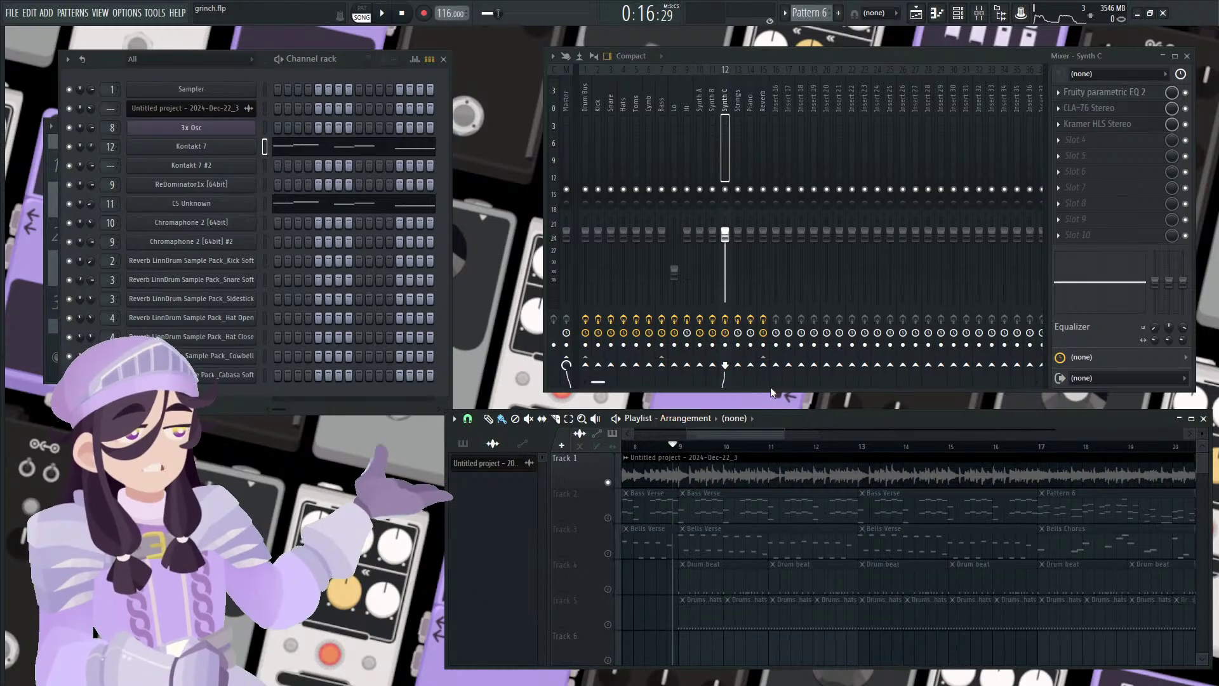
Check the CS Unknown notes in the piano roll, audition a key near C6, and close the piano roll
left_click(274, 202)
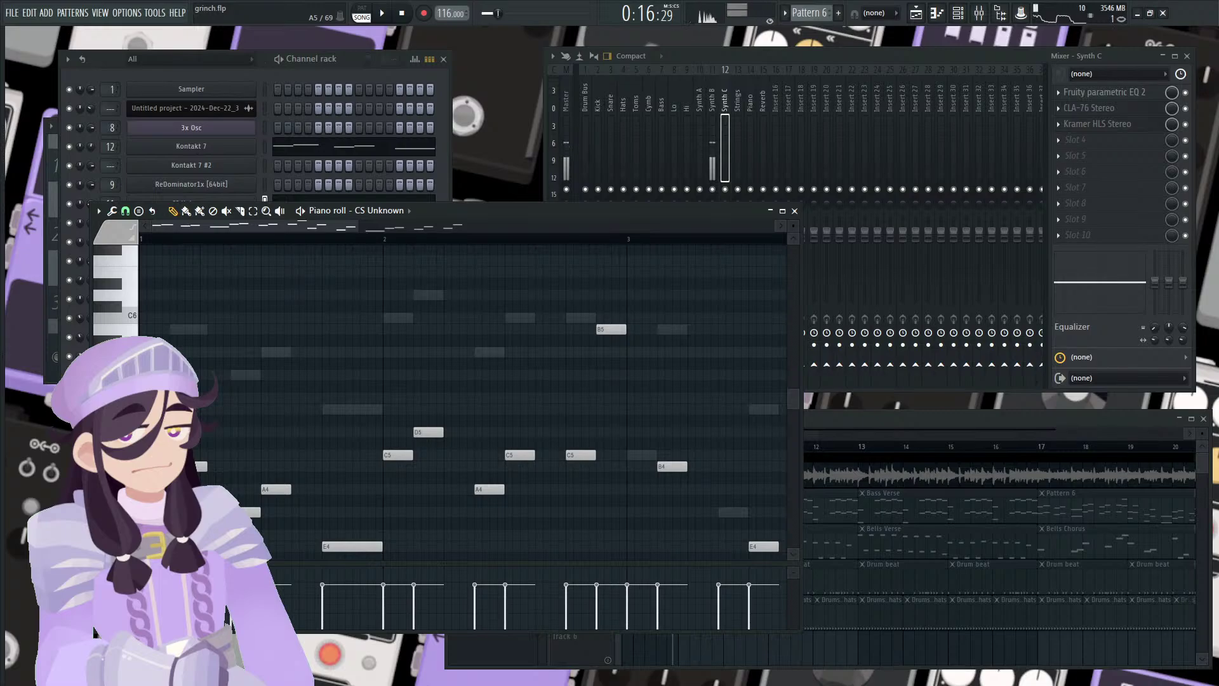
left_click(118, 320)
left_click(794, 211)
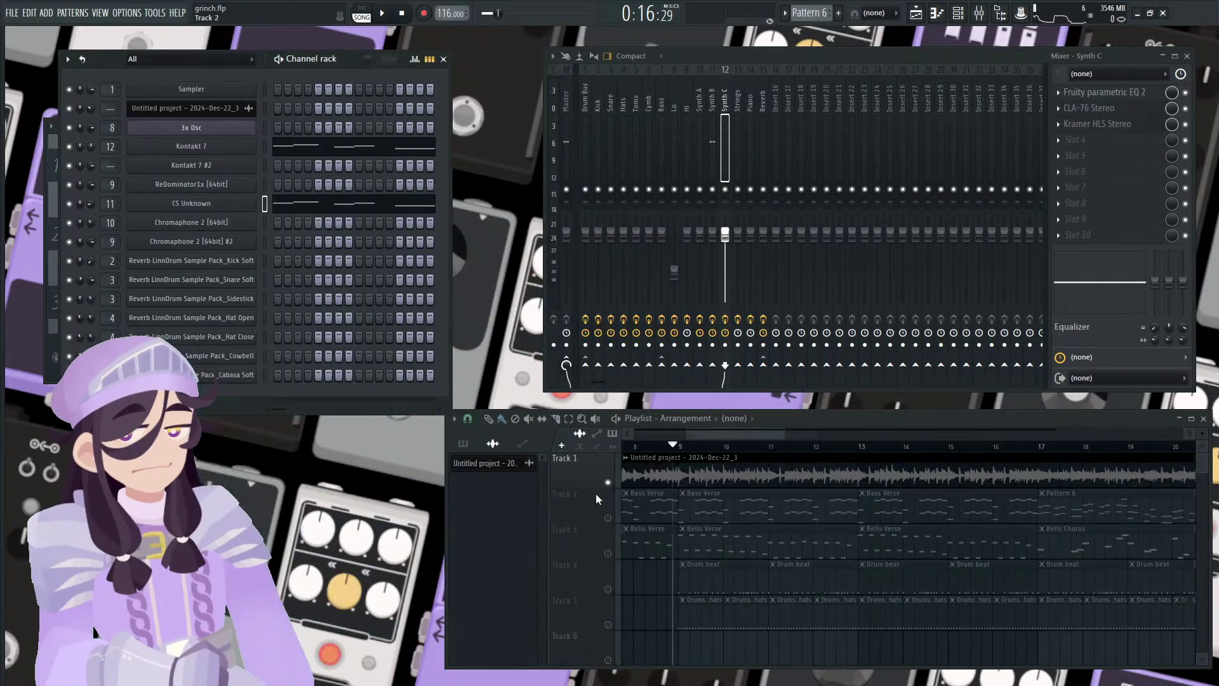
Set the song's playback position to between bars 12 and 13 in the playlist
scroll(597, 536, "down", 5)
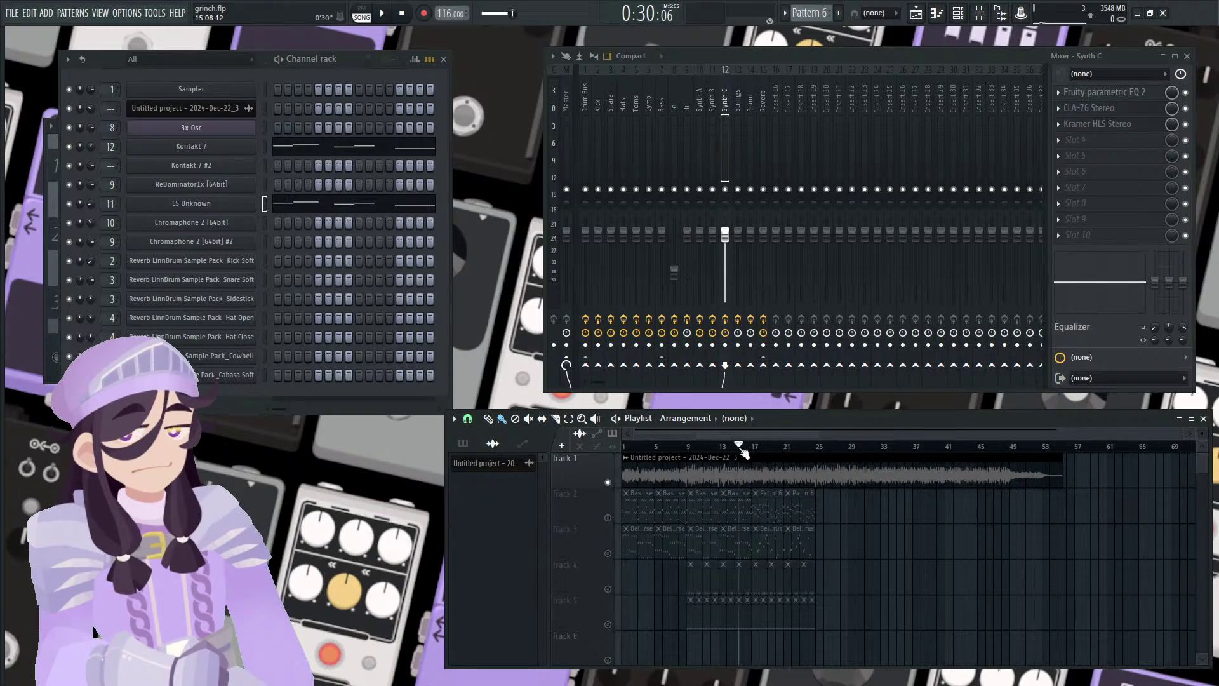
left_click(716, 447)
left_click_drag(1175, 431, 737, 432)
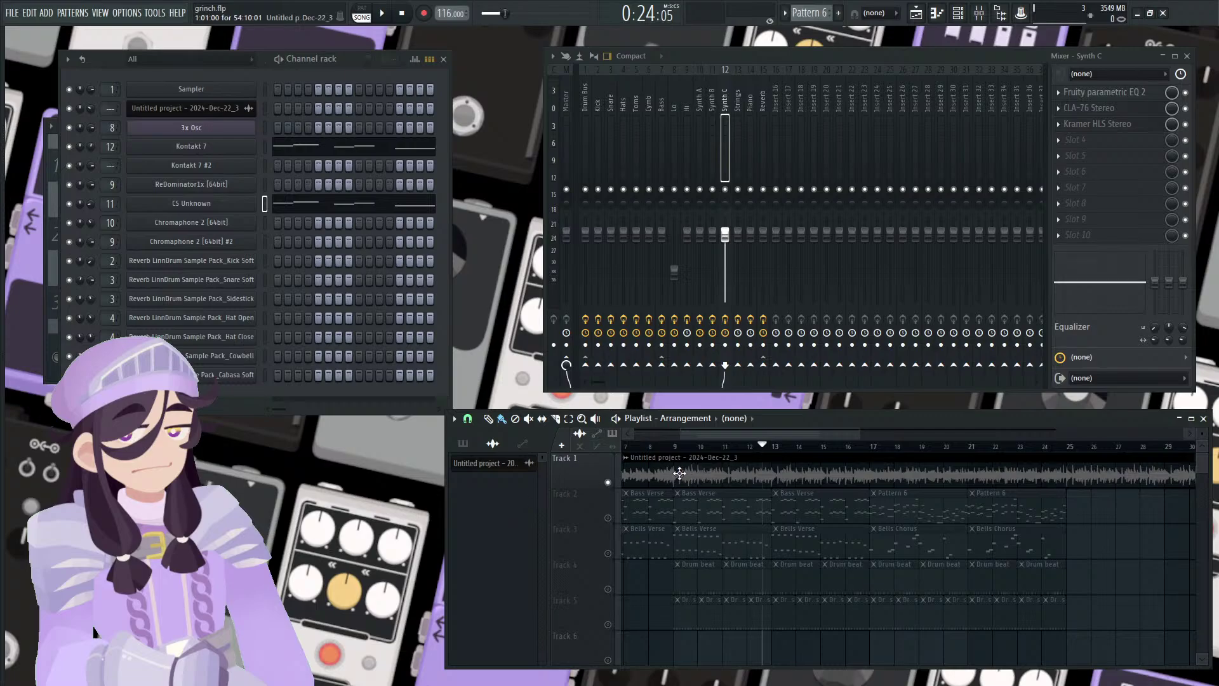
Unsolo Track 1 and mute its reference audio, and briefly play the arrangement up to just past bar 13
right_click(608, 481)
left_click(607, 482)
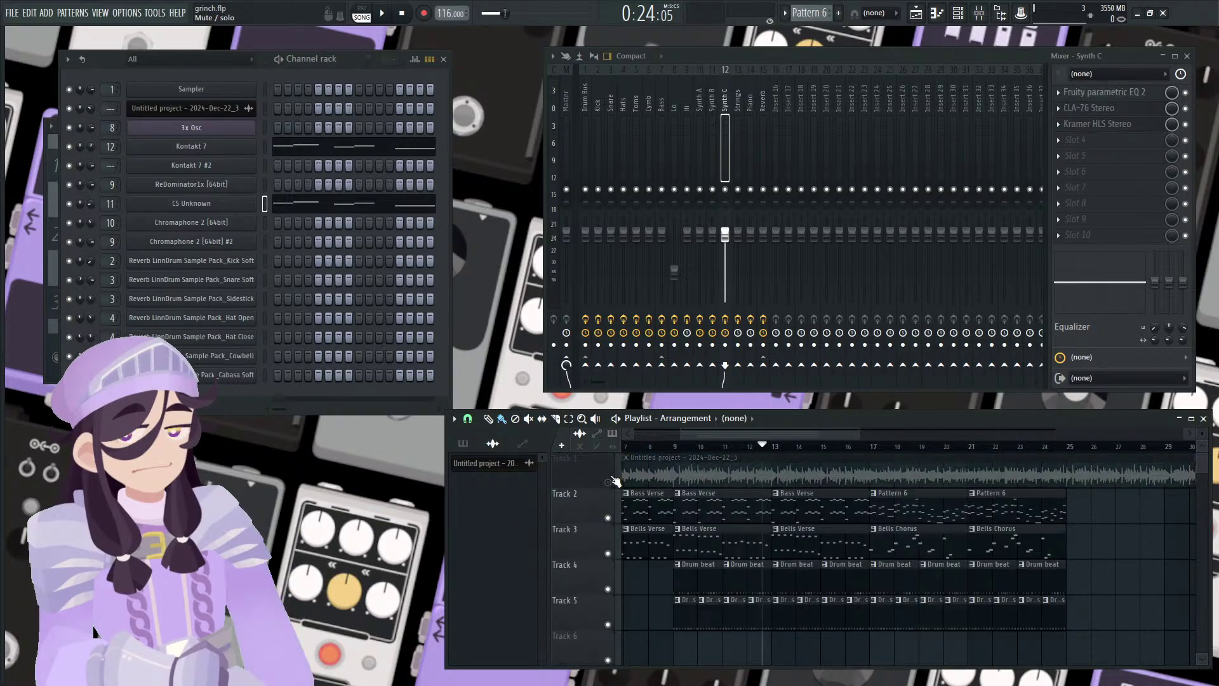
left_click(383, 11)
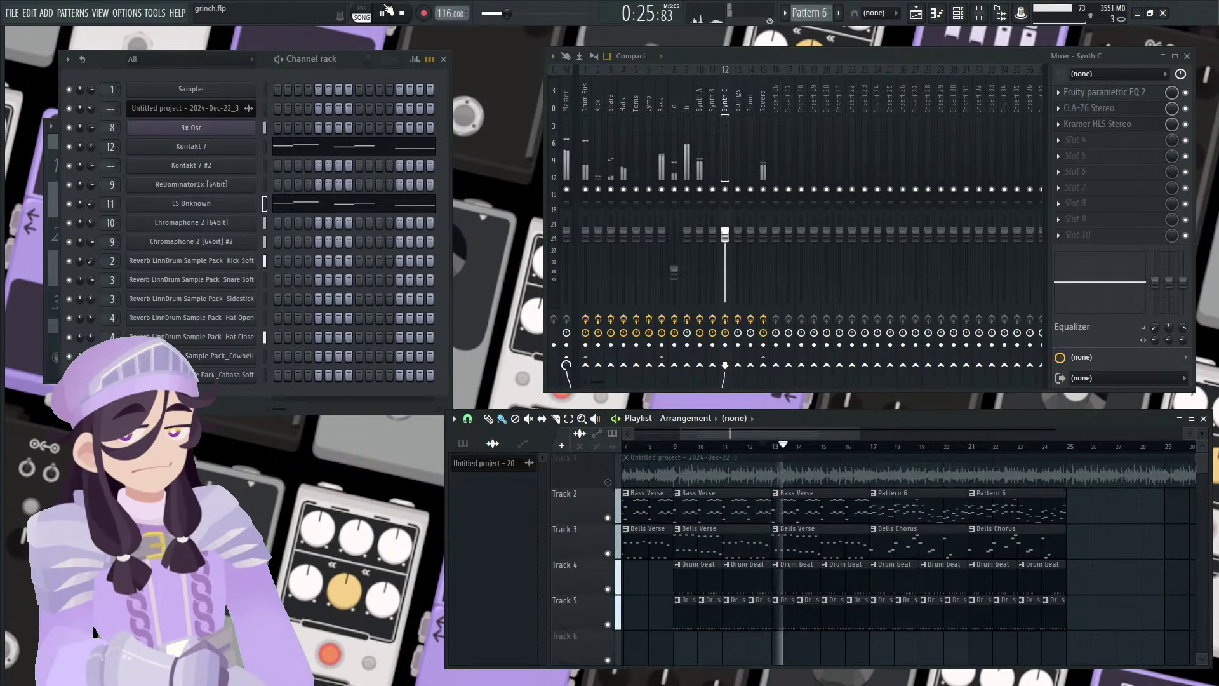
left_click(385, 12)
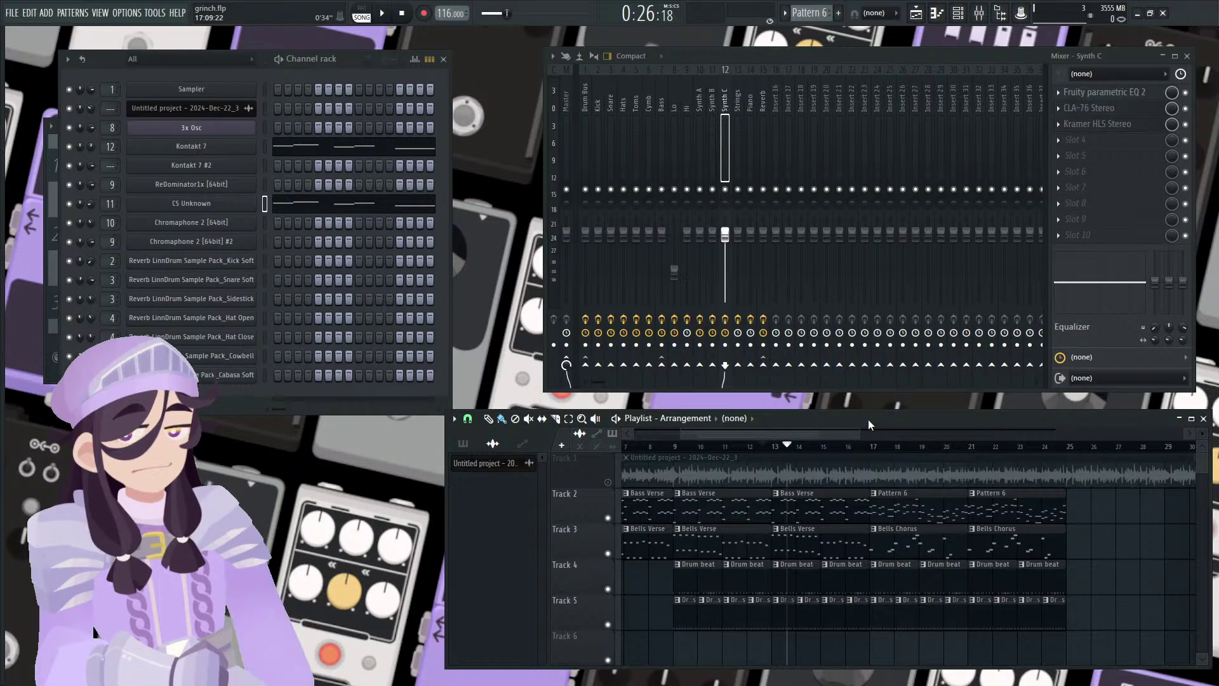
left_click_drag(837, 430, 890, 451)
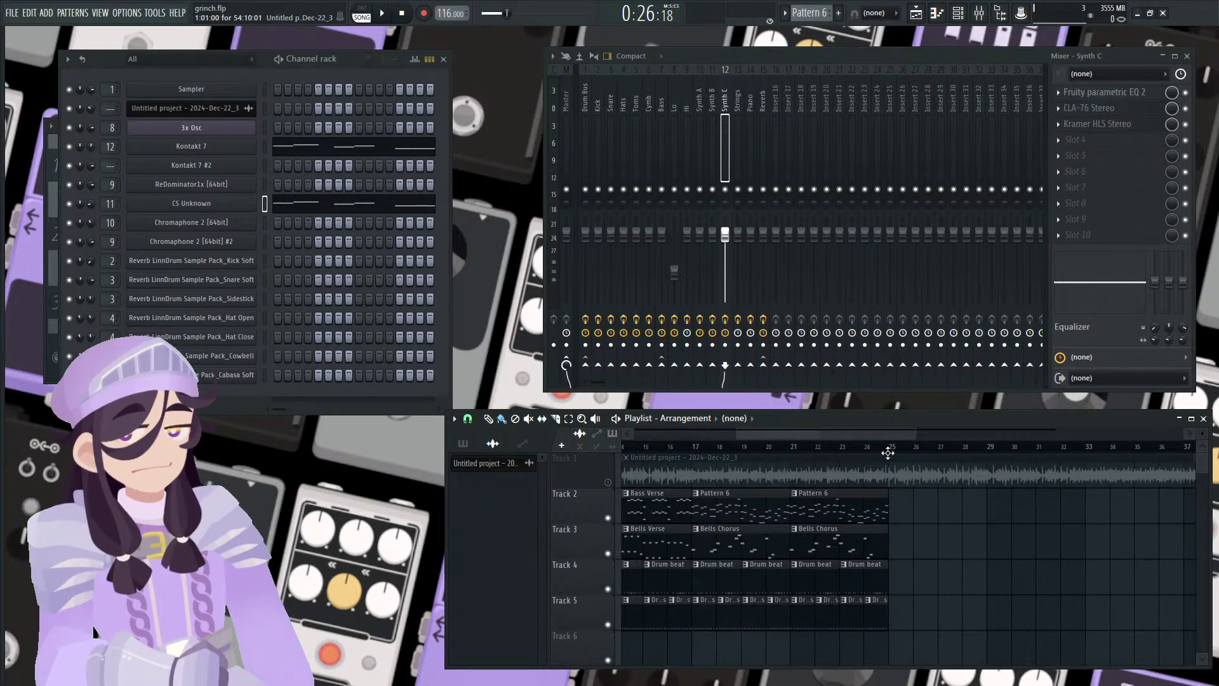
scroll(798, 442, "right", 1)
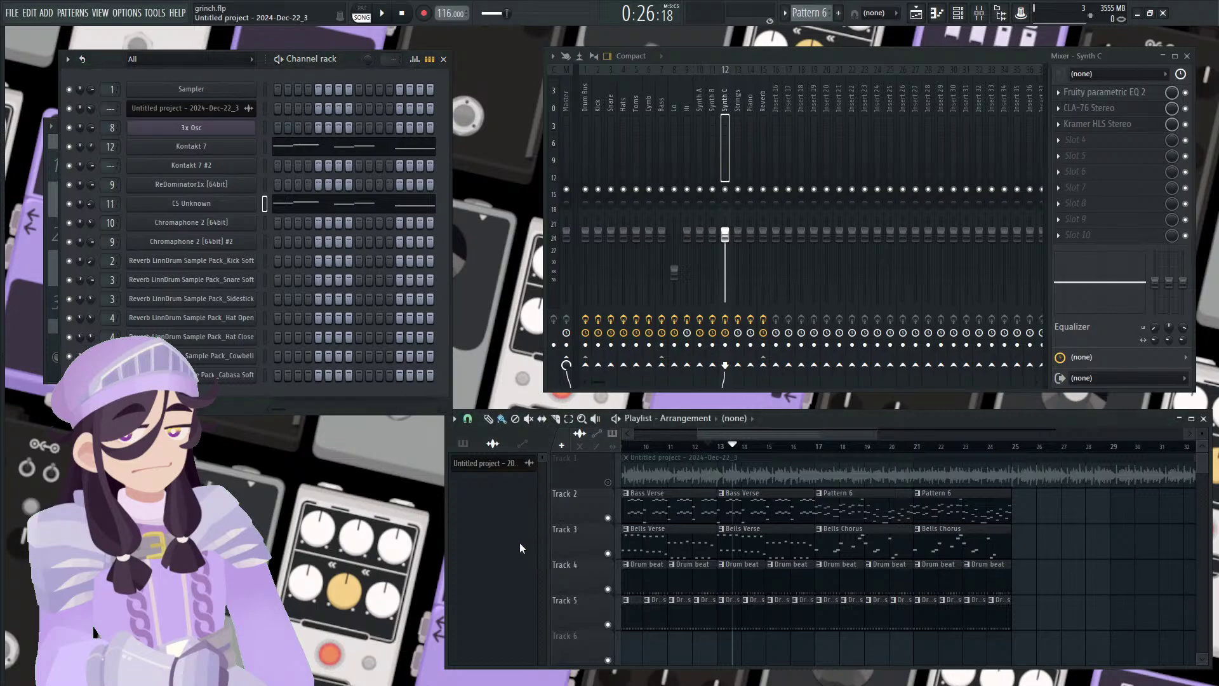
scroll(742, 448, "left", 2)
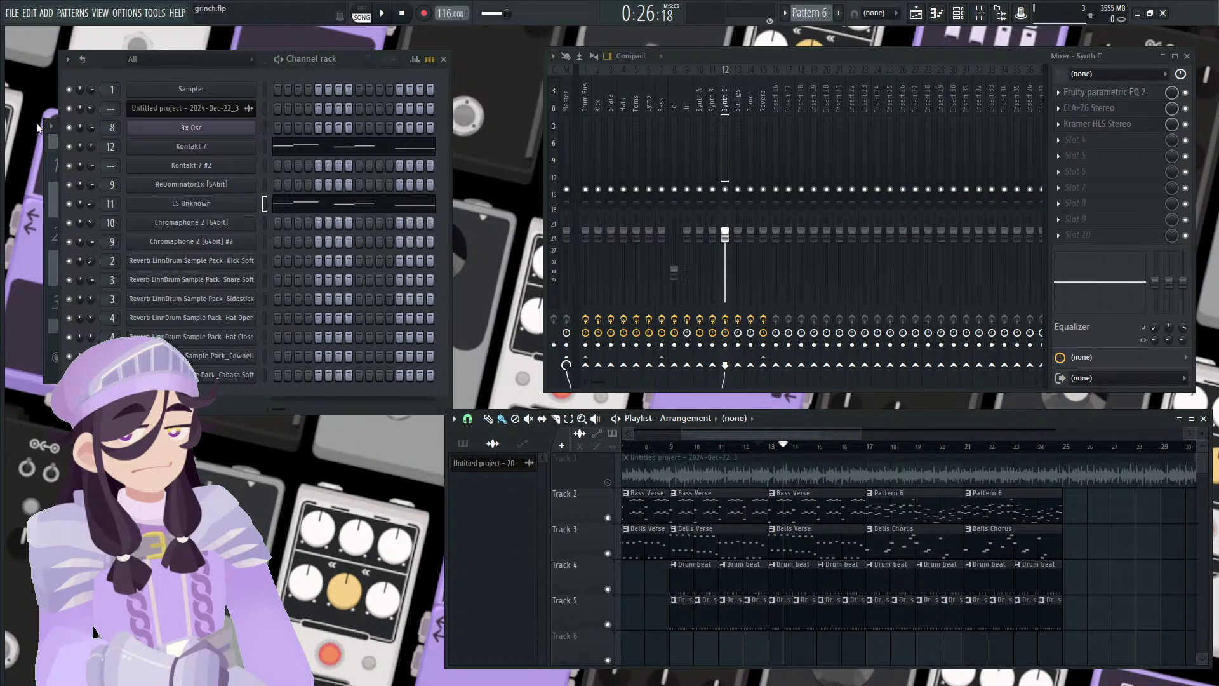